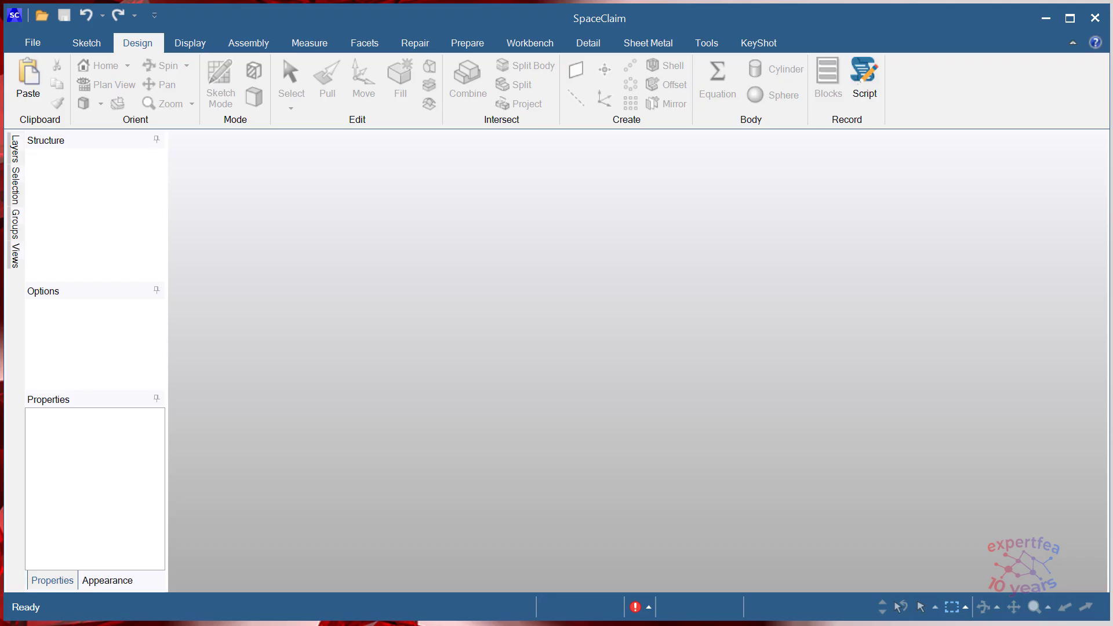
- Create a new design and turn its sketch grid to plan view
left_click(32, 42)
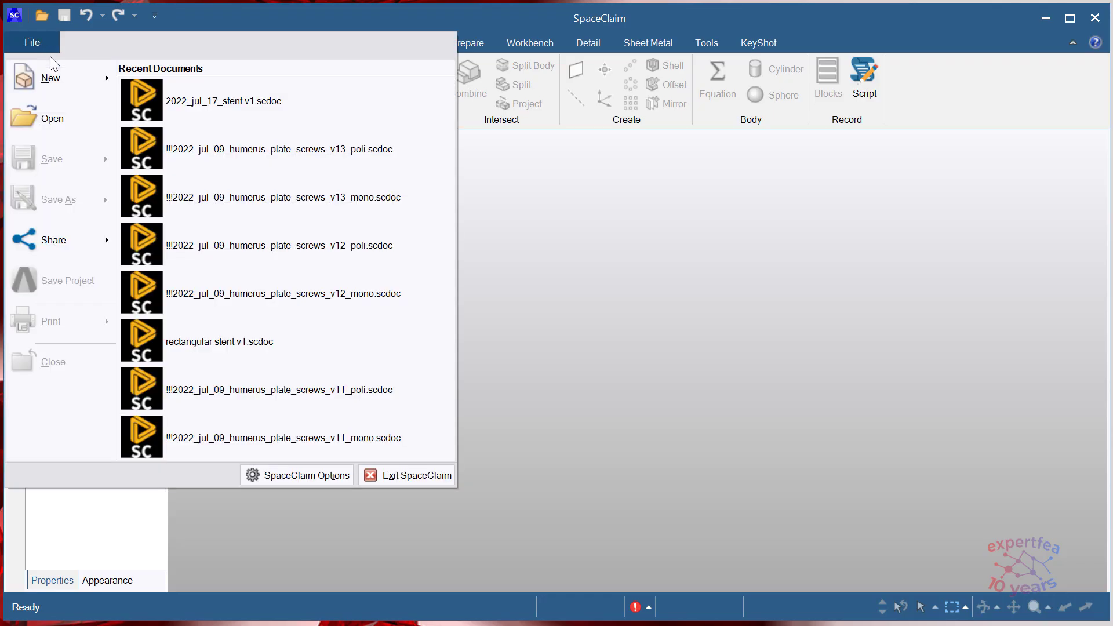
mouse_move(49, 80)
left_click(174, 97)
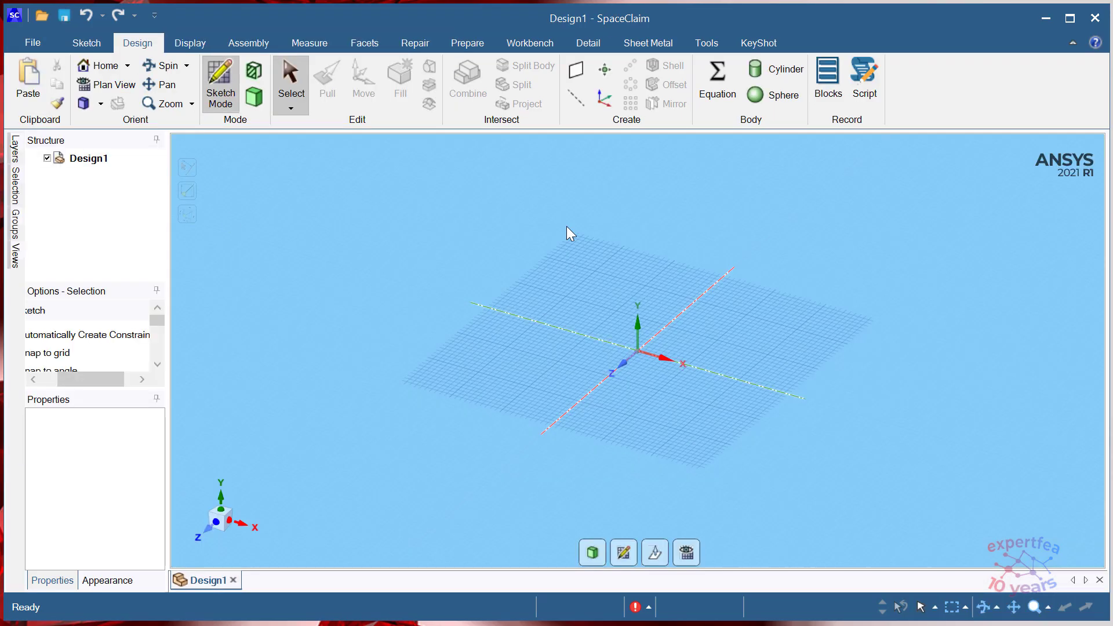
left_click(687, 554)
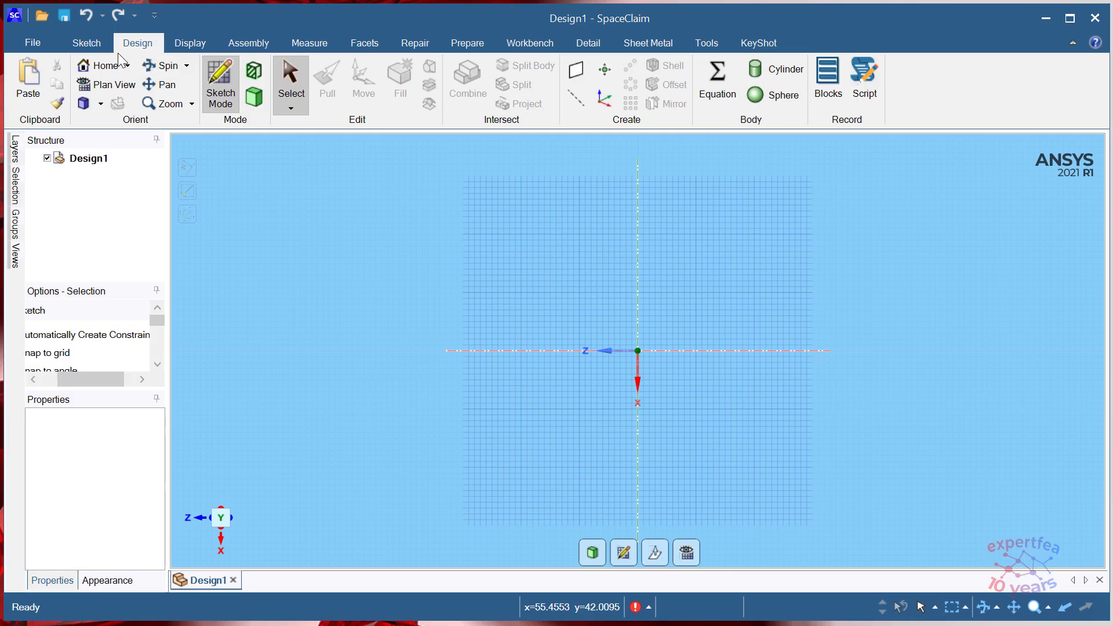
- Sketch a circle with a 5 mm diameter centred on the origin
left_click(87, 43)
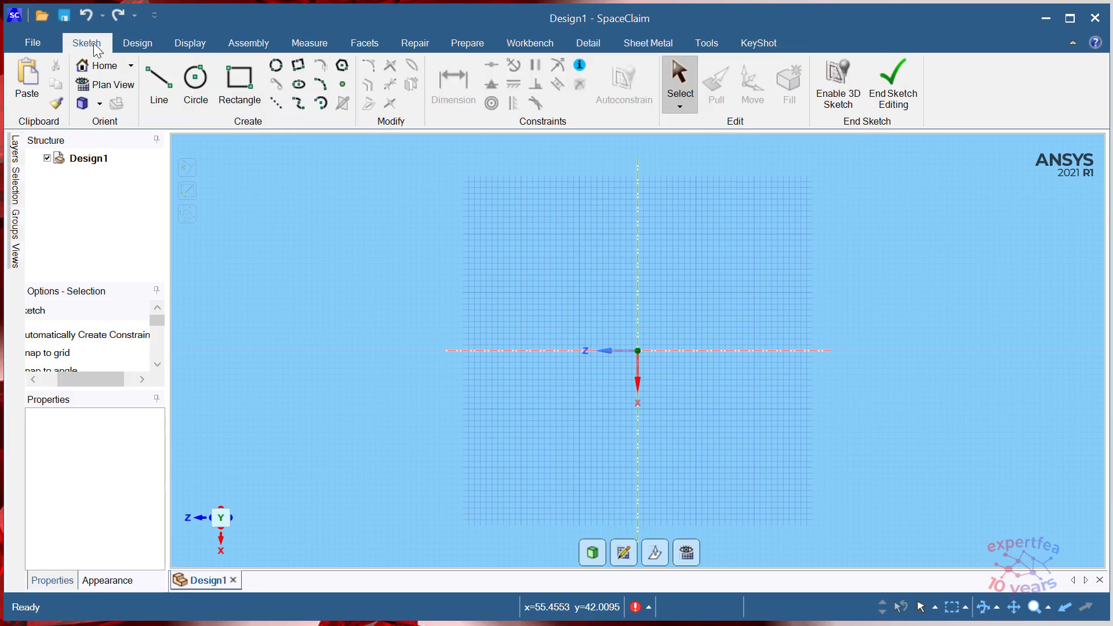
left_click(196, 79)
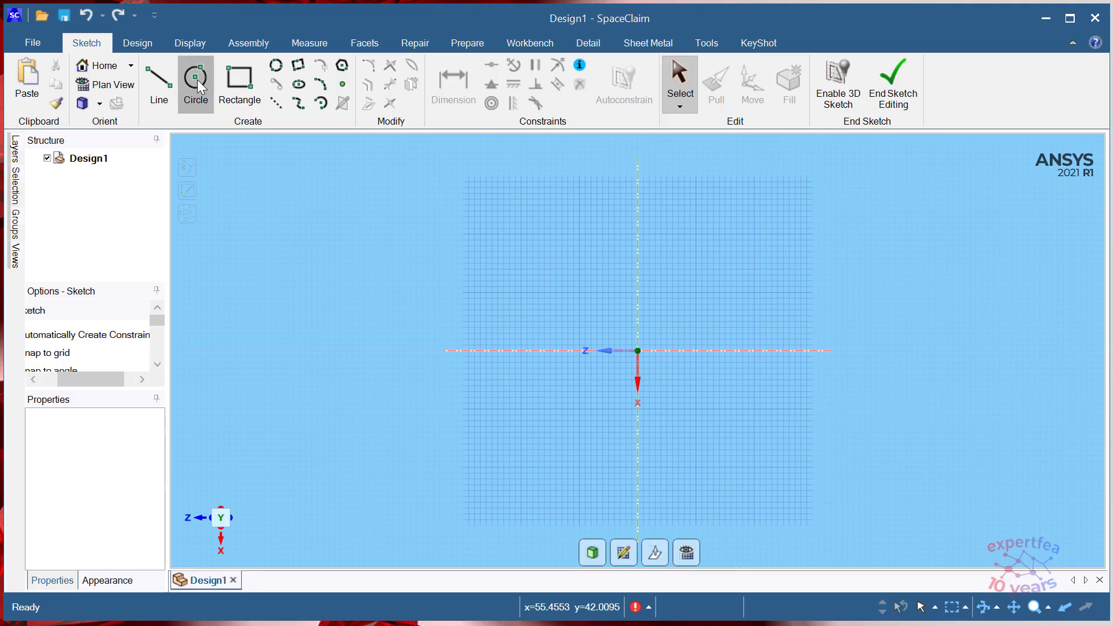
left_click(638, 351)
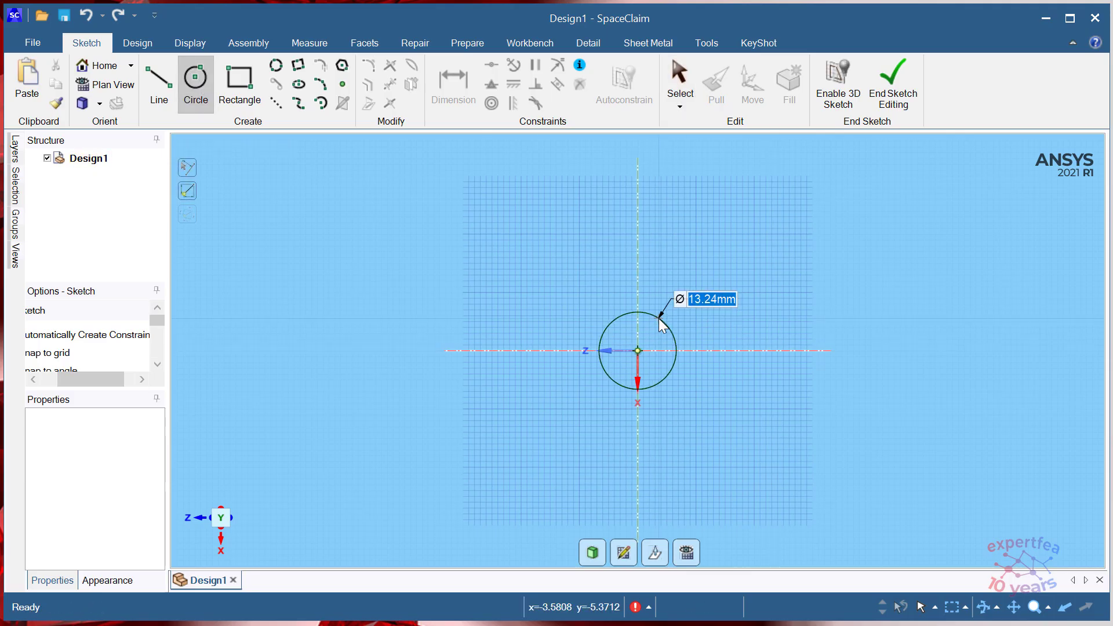
type("5")
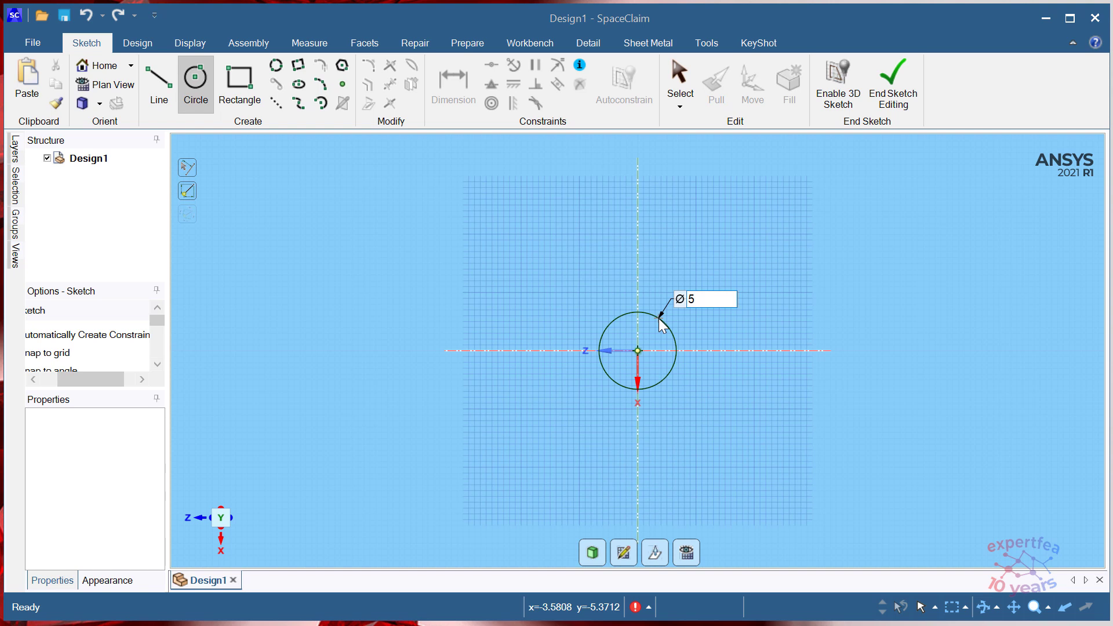
key("Return")
- Sketch a second, concentric circle with a 5.4 mm diameter around the first one
scroll(646, 338, "up", 5)
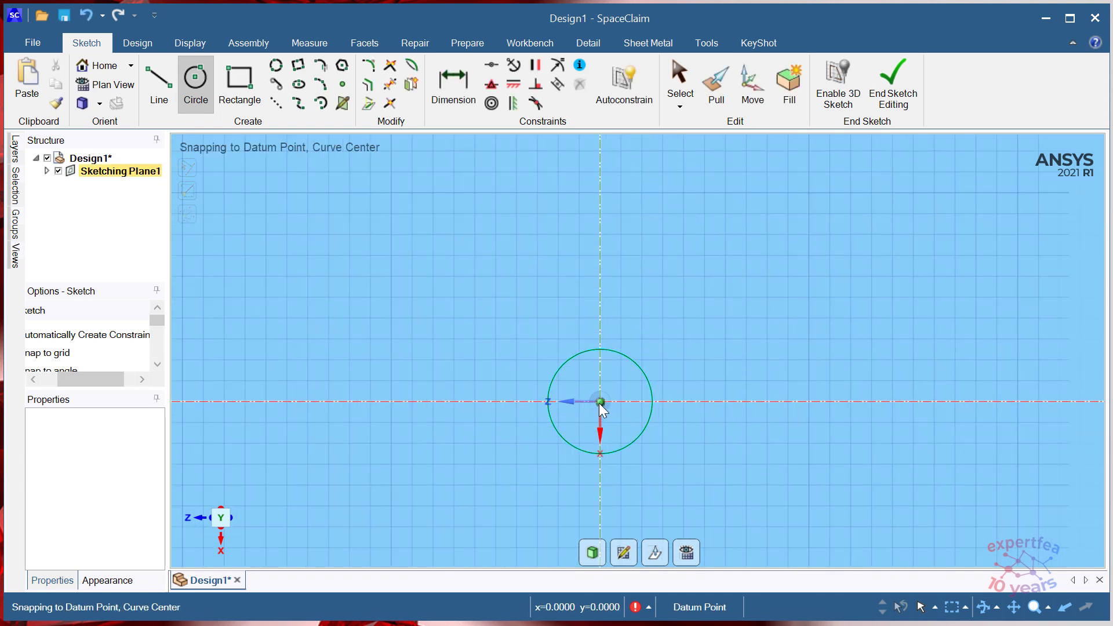
left_click(616, 346)
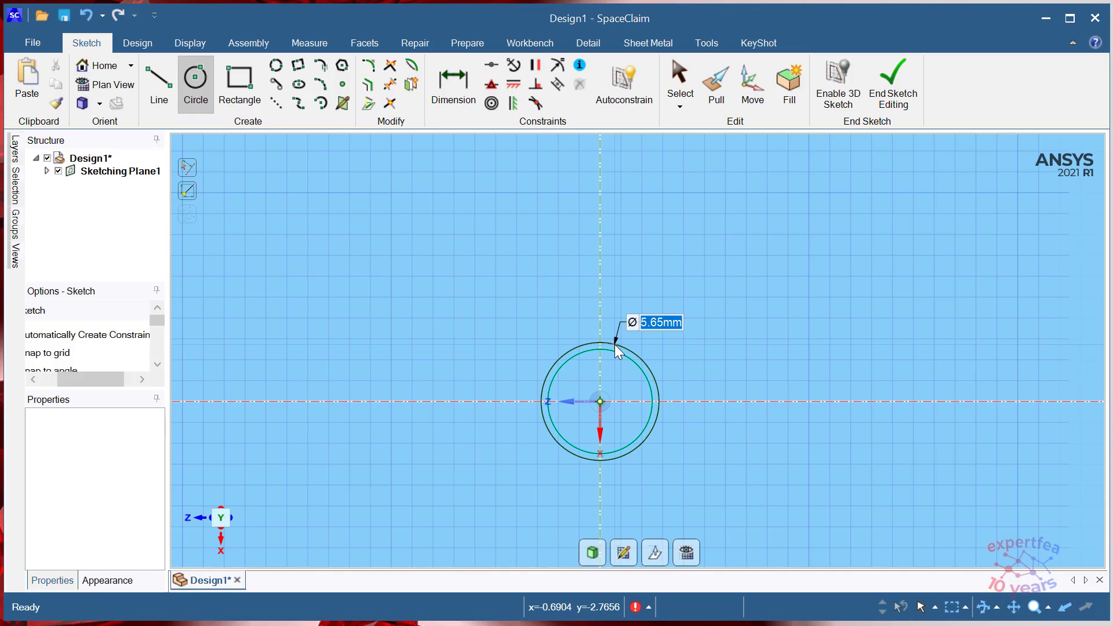
type("5.4")
key("Return")
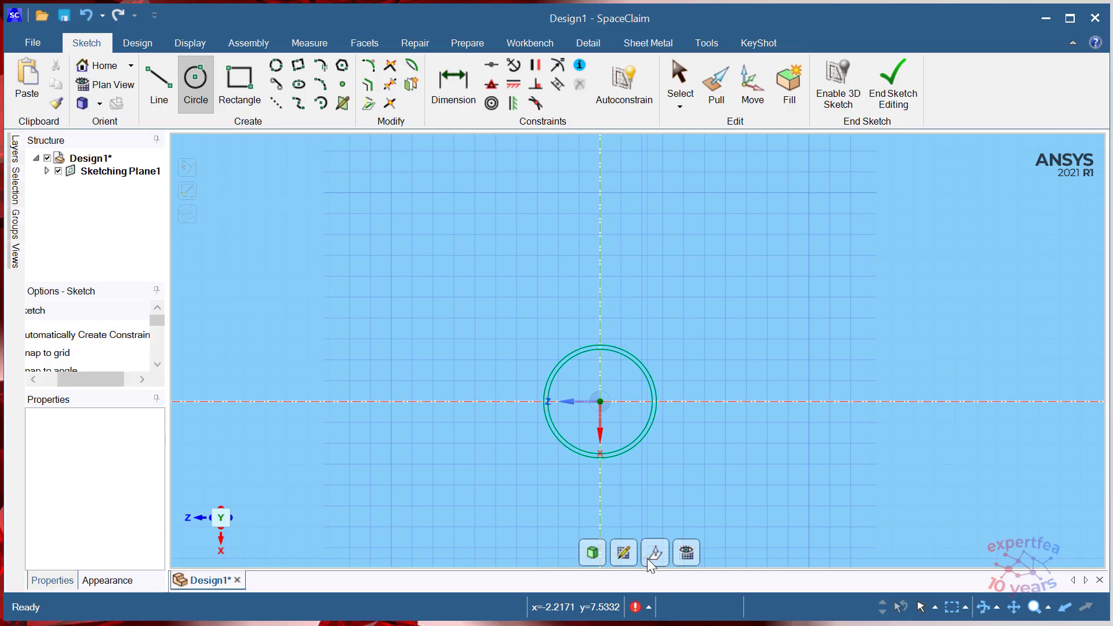
- Convert the sketch into a surface and delete the inner disc face, leaving only the ring
left_click(593, 552)
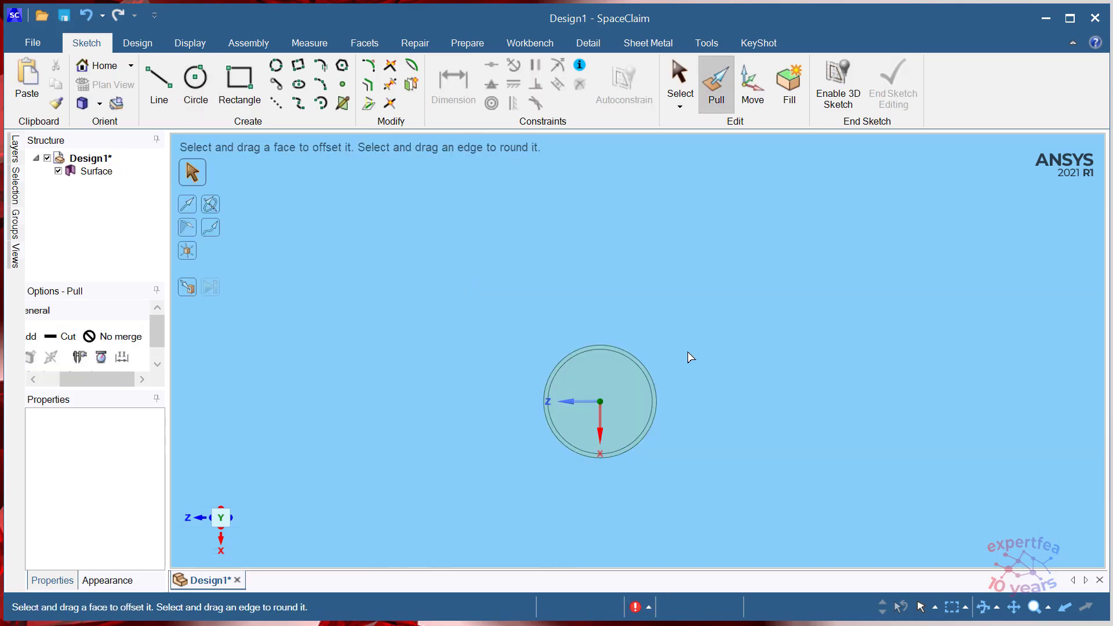
left_click(600, 377)
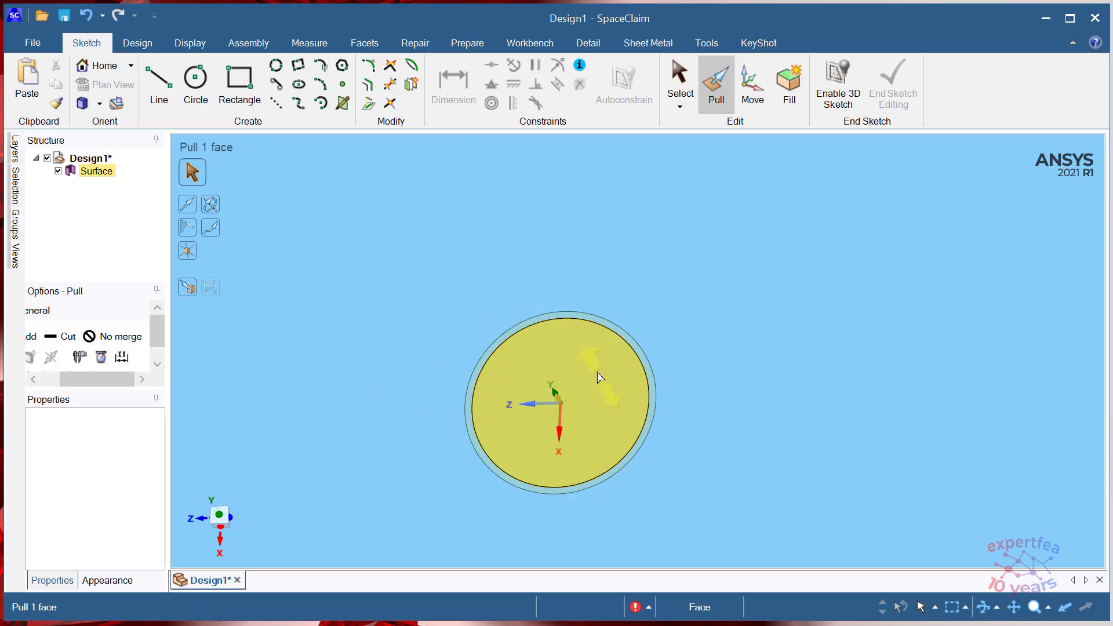
left_click(592, 371)
key("Delete")
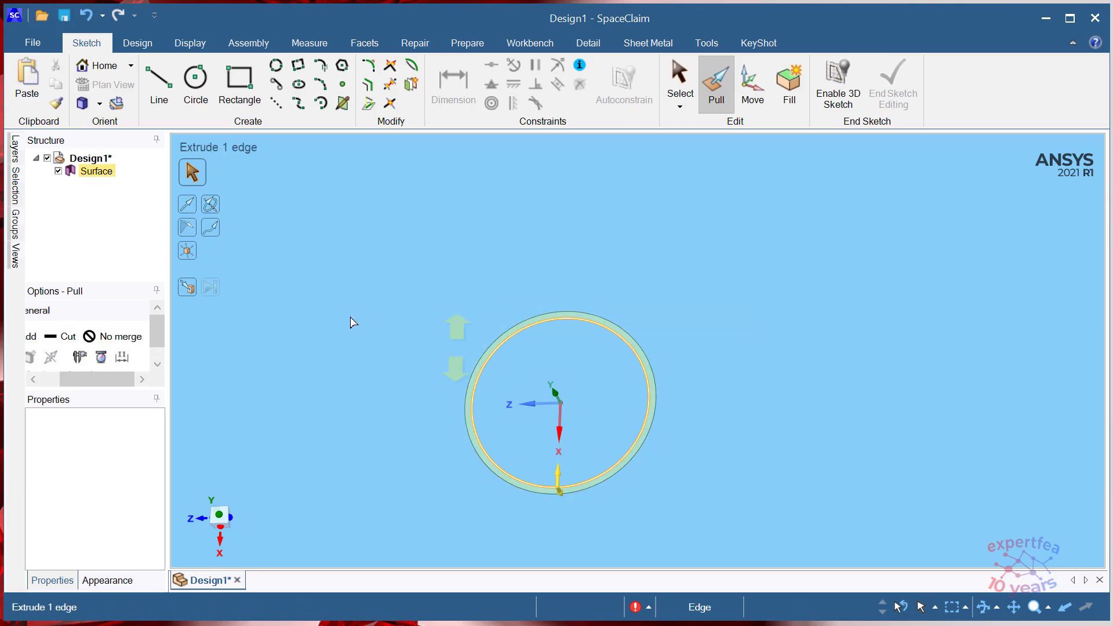
left_click(300, 238)
- Measure the offset between the ring's inner and outer circular edges
scroll(562, 313, "up", 3)
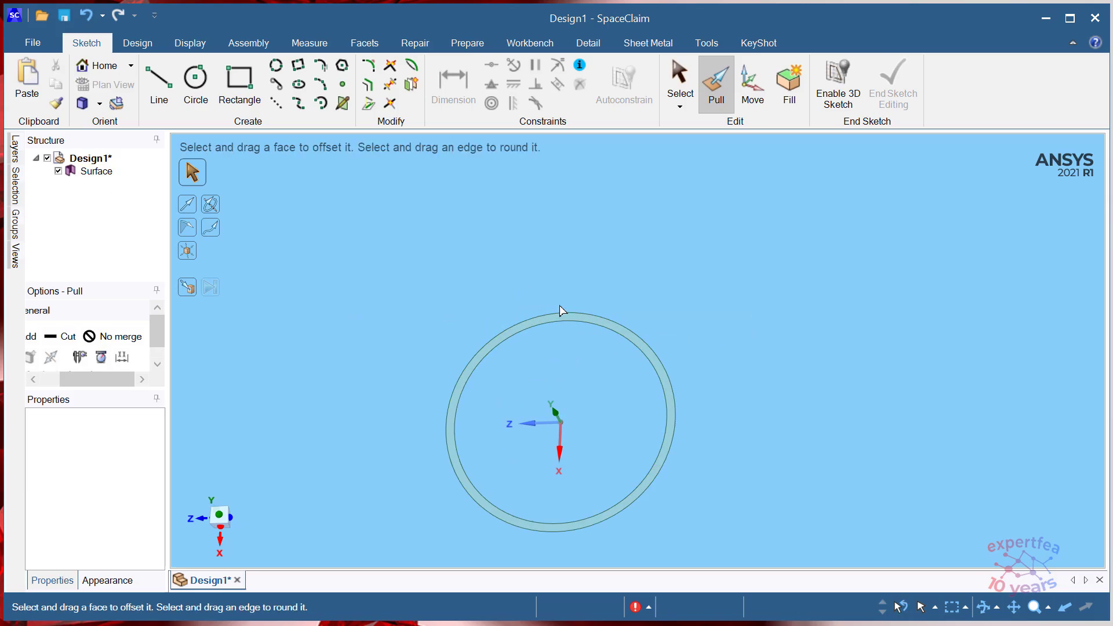
left_click(575, 323)
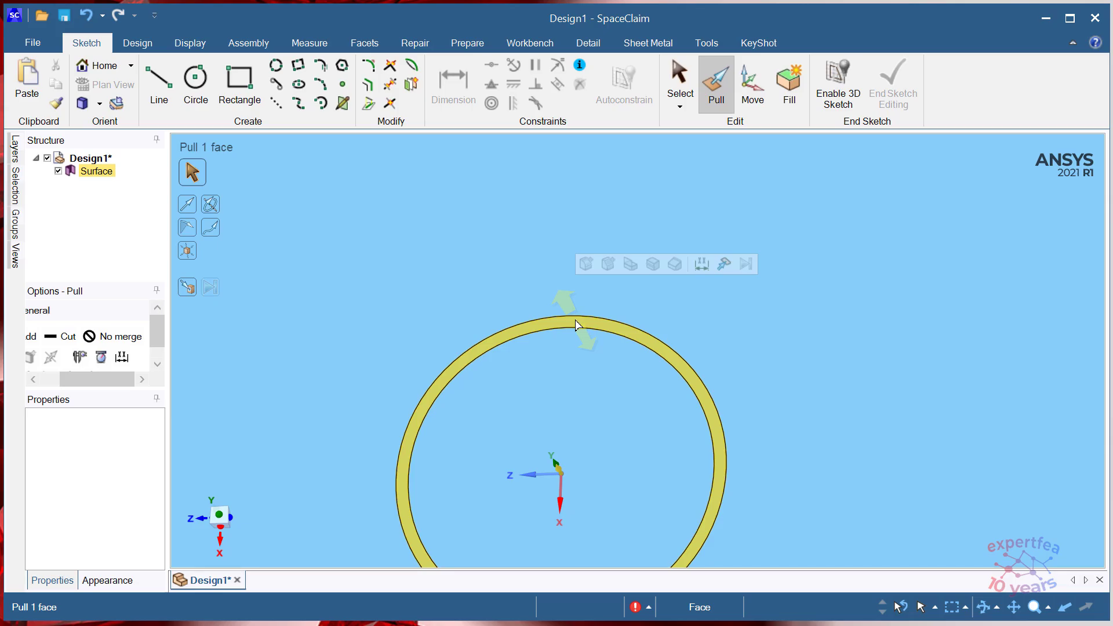
left_click(576, 330)
left_click(568, 317, "ctrl")
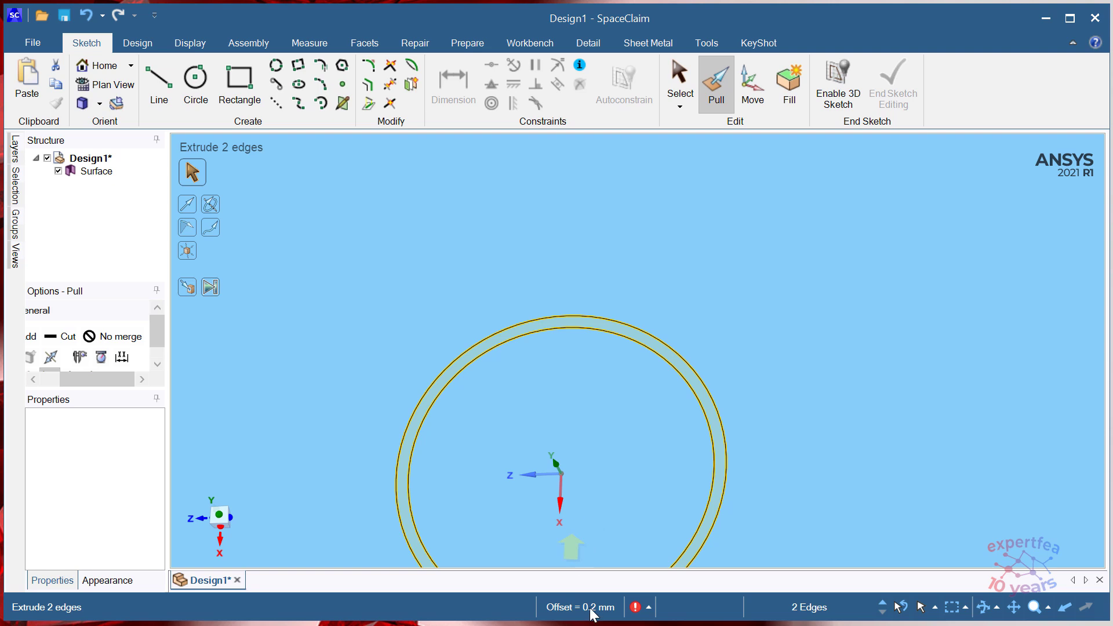
left_click(564, 380)
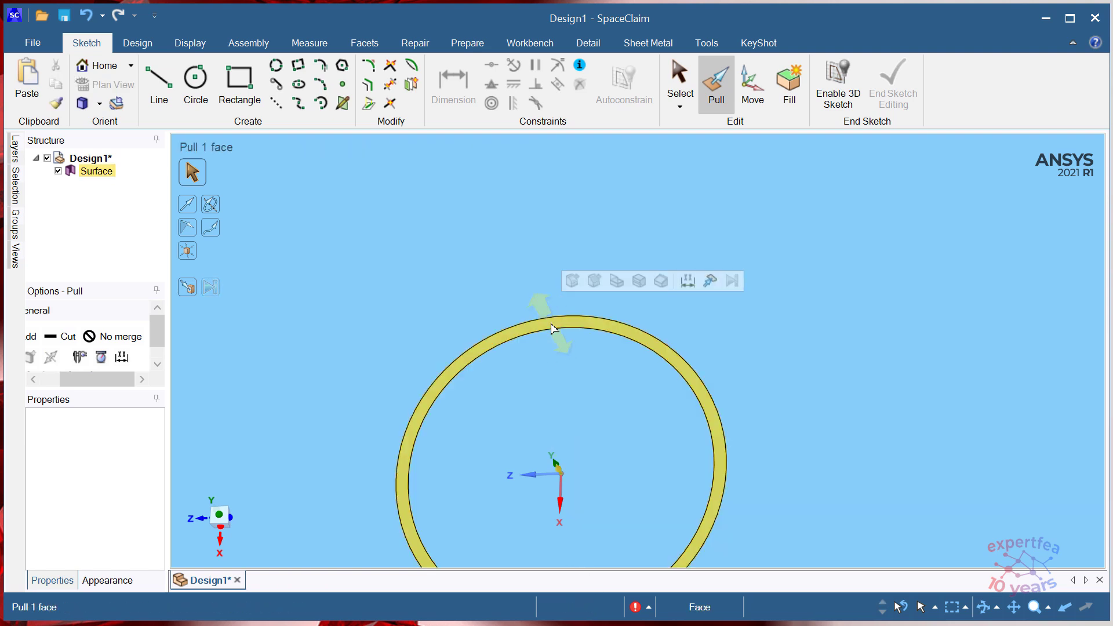
- Pull the ring face 2 mm along the Y axis to form a solid hollow cylinder
left_click(553, 324)
scroll(558, 313, "down", 4)
middle_click_drag(708, 377, 710, 276)
left_click_drag(691, 348, 694, 343)
type("2")
key("Return")
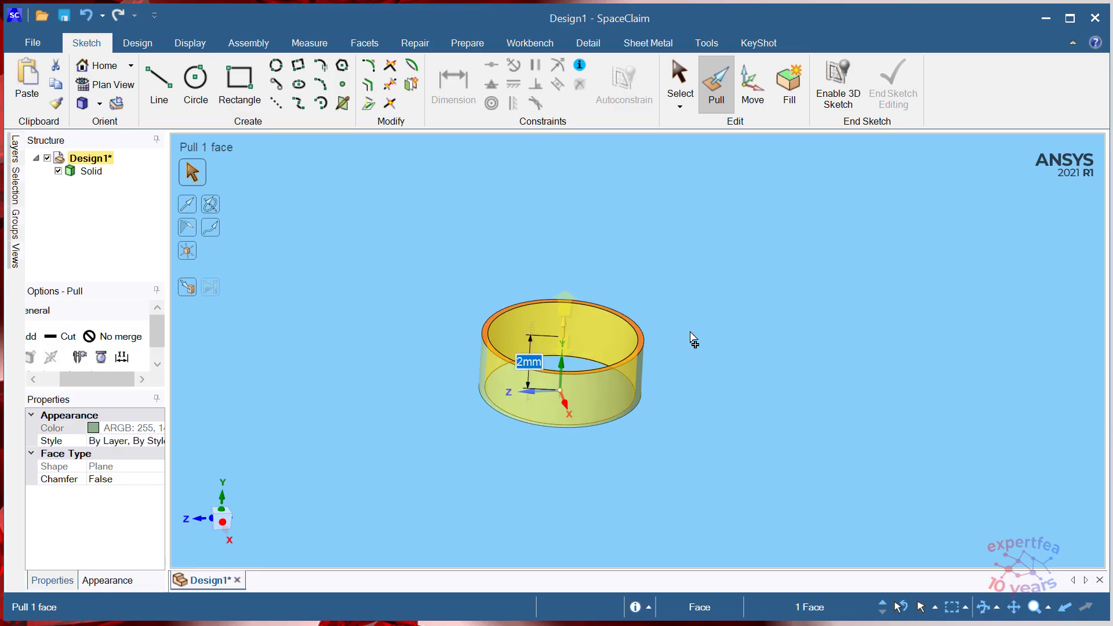
left_click(713, 380)
- Switch to the web browser, examine the stent designs and dimensions in Stents dimensions.webp, and return to SpaceClaim
scroll(617, 359, "up", 2)
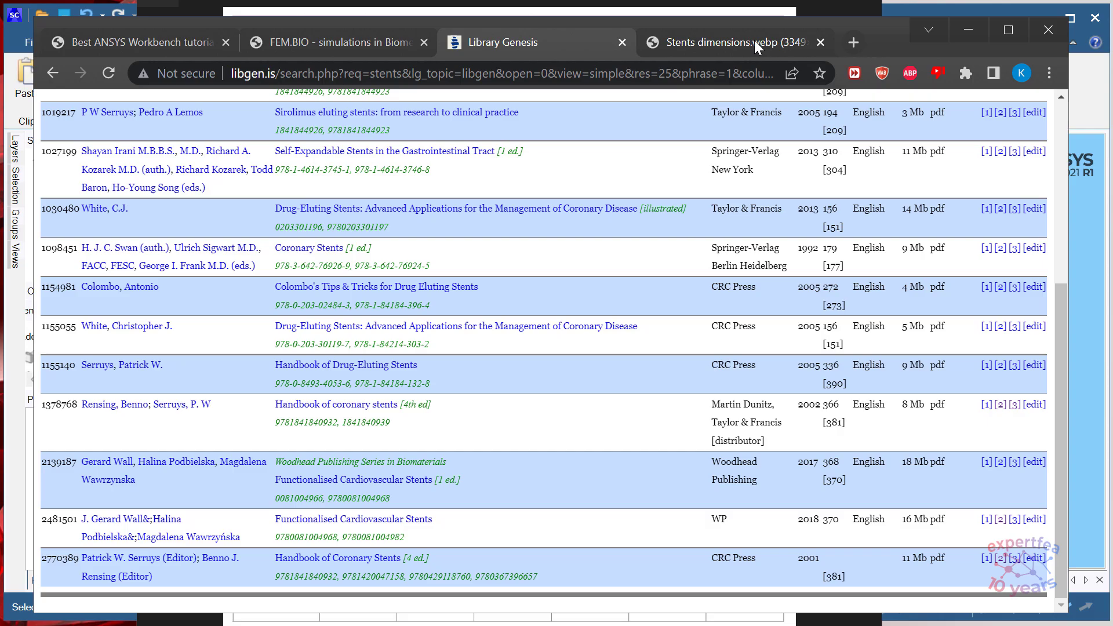
left_click(719, 46)
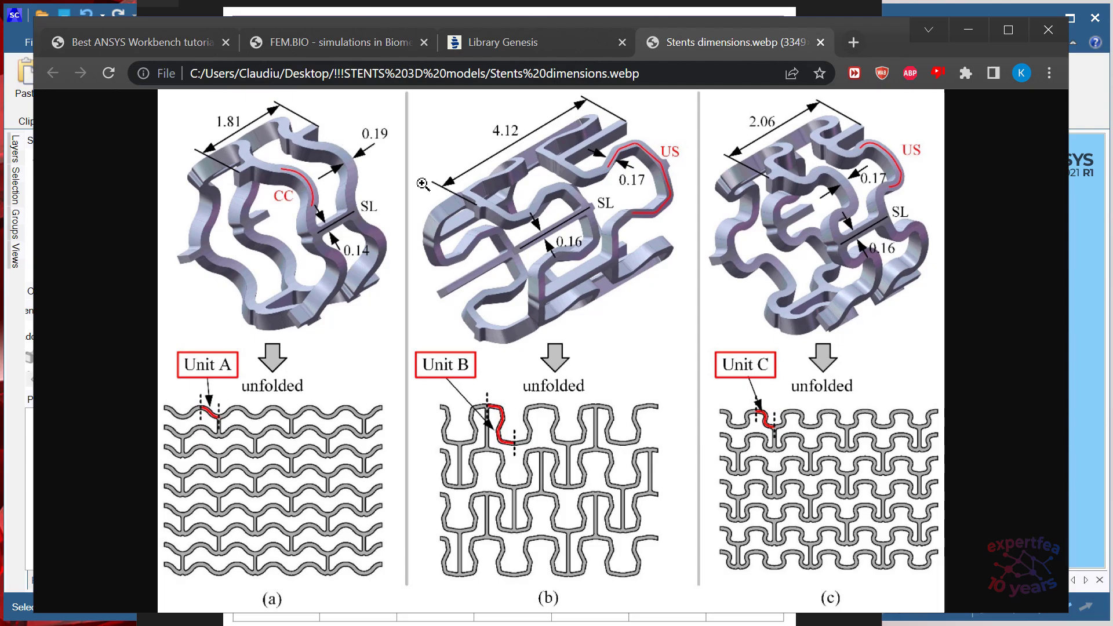
left_click(962, 36)
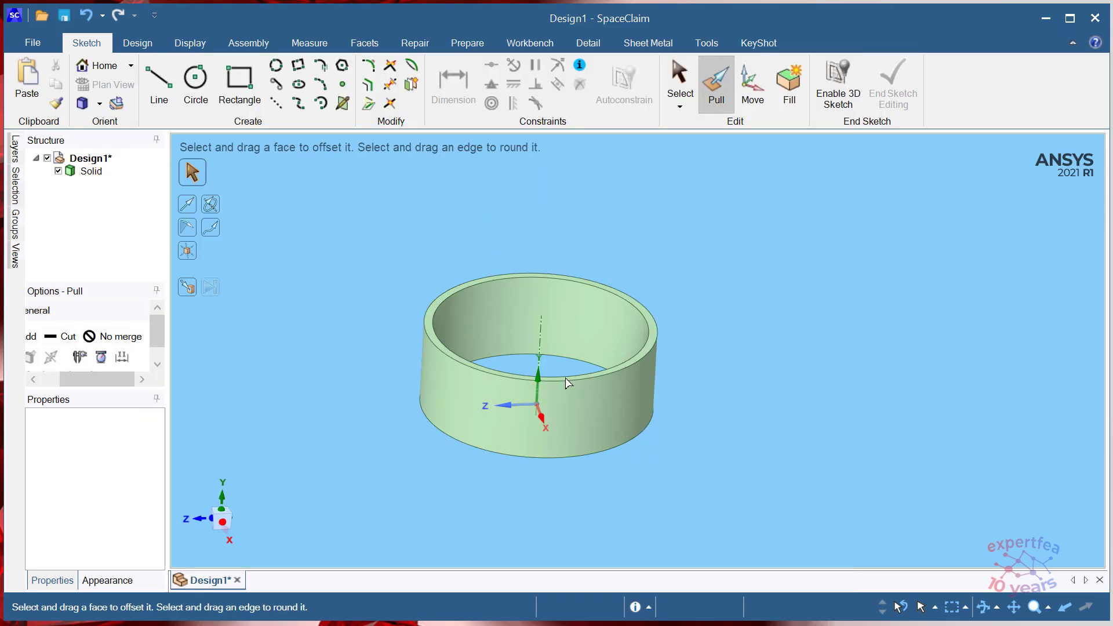
- Start a sketch on the plane through the cylinder's central axis and turn it to plan view
left_click(543, 338)
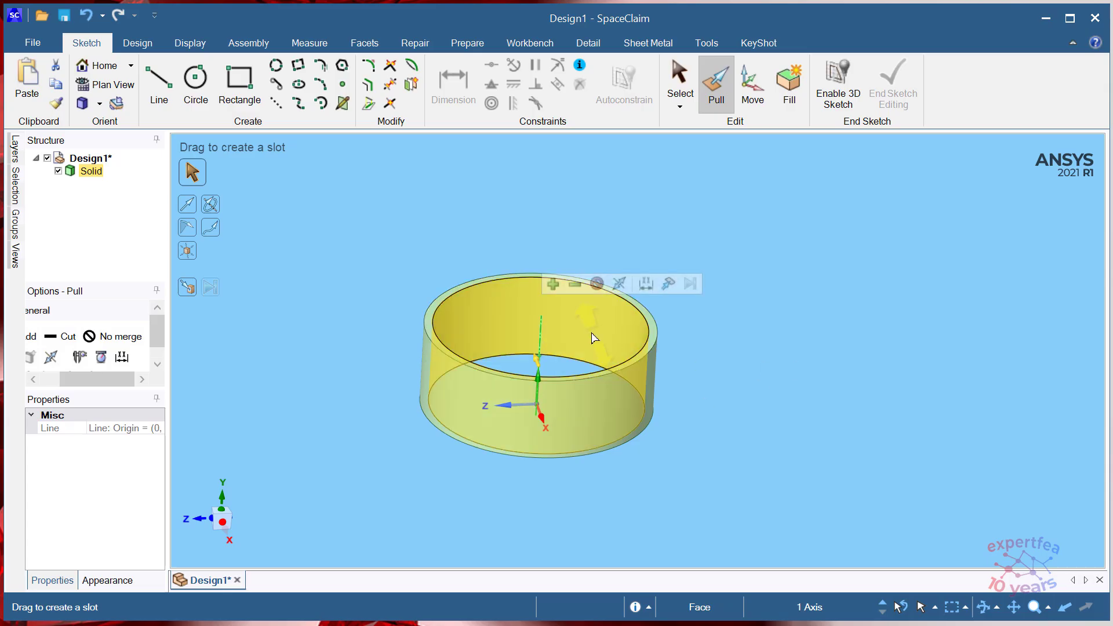
left_click(136, 44)
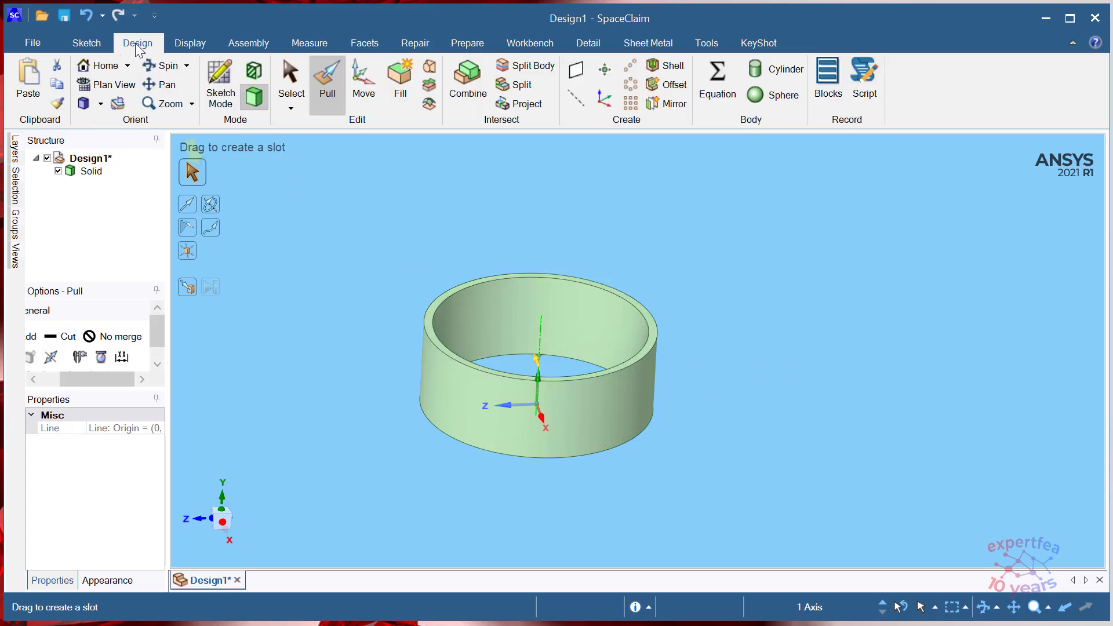
left_click(221, 81)
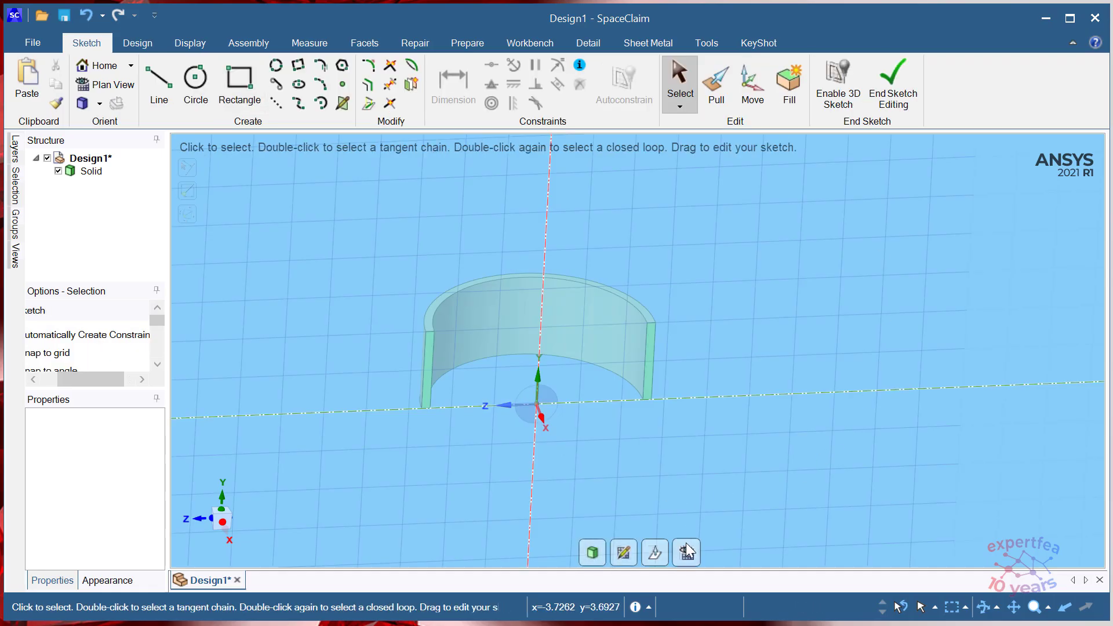
left_click(687, 554)
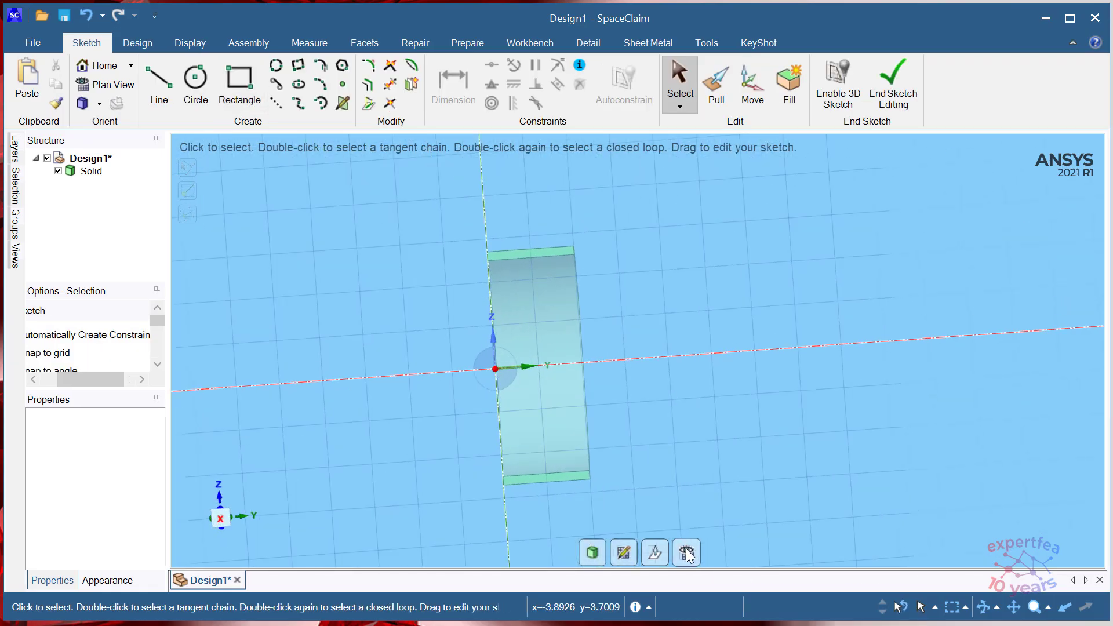
- Offset a line 0.1 mm from the Z axis into the cylinder
scroll(604, 344, "up", 2)
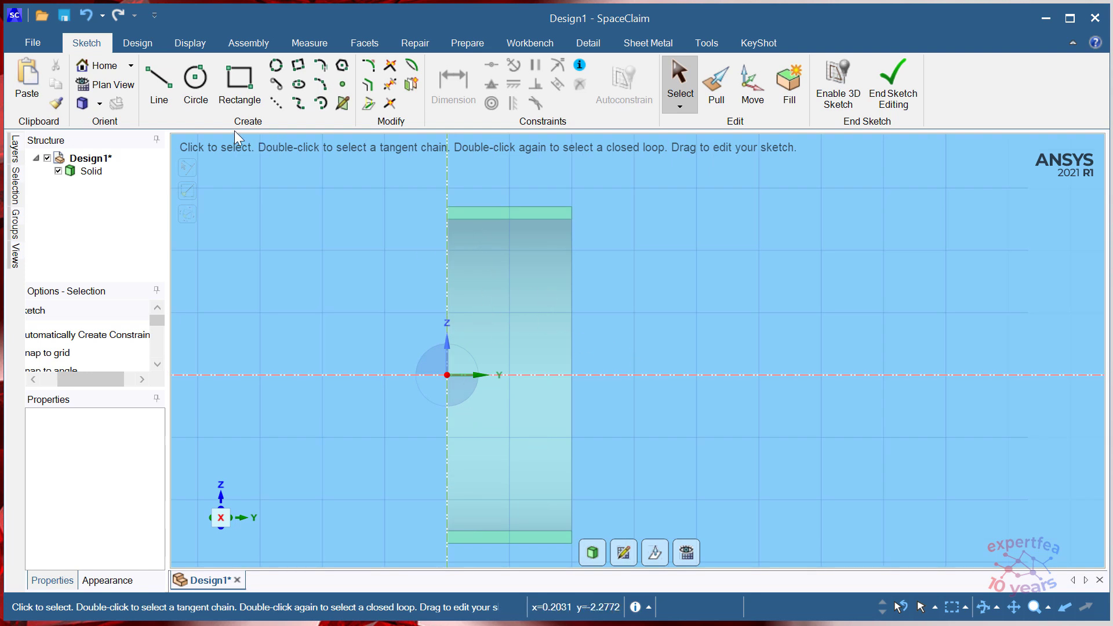
left_click(367, 81)
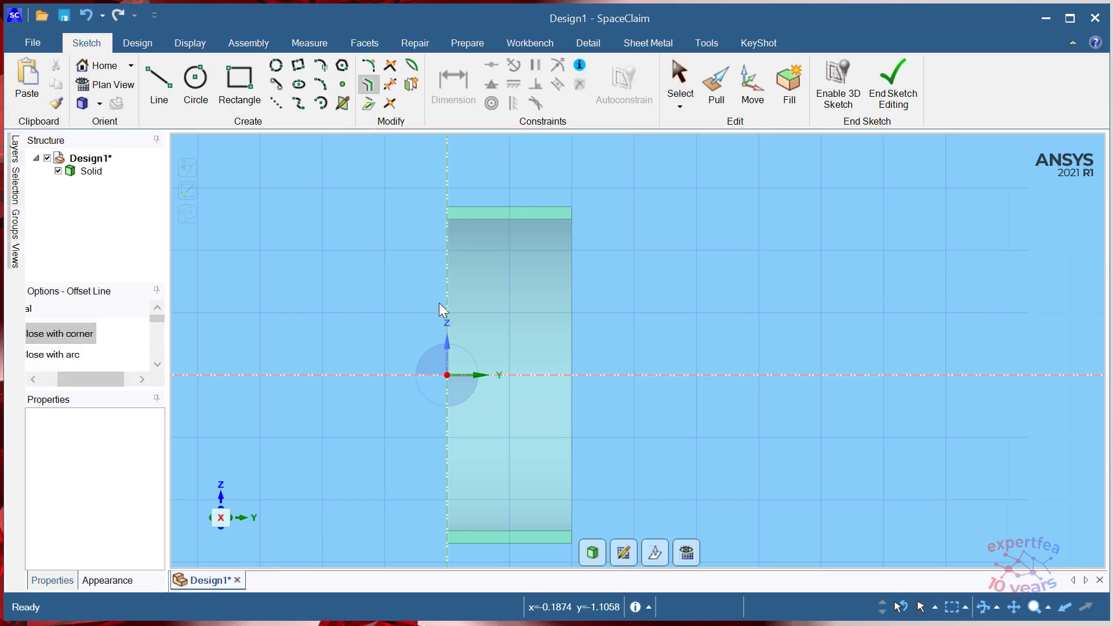
left_click(448, 280)
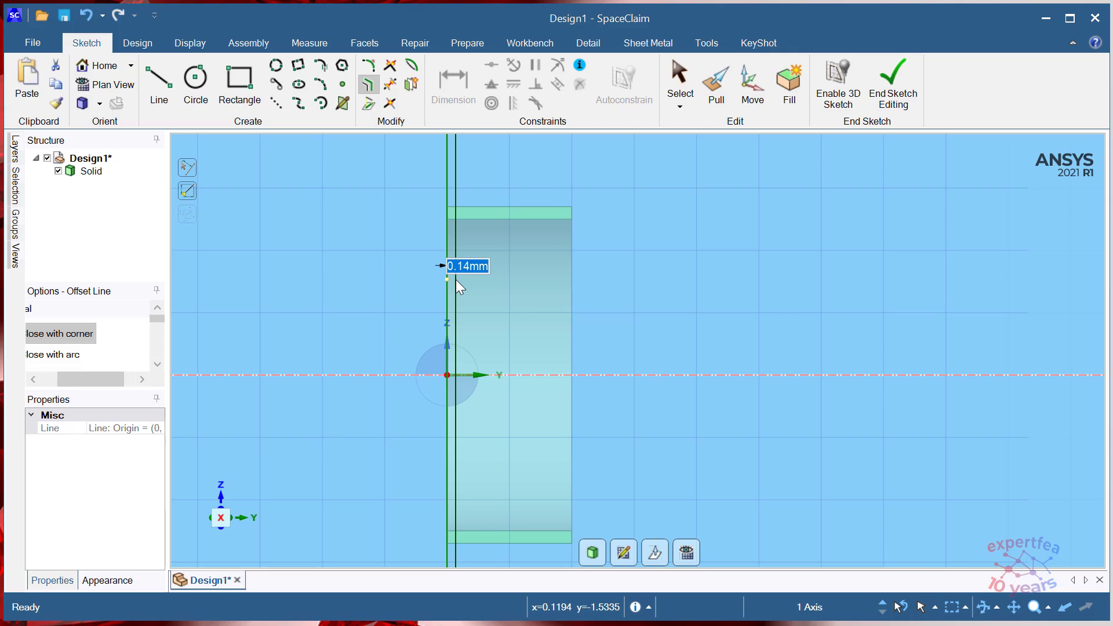
type("0.1")
key("Return")
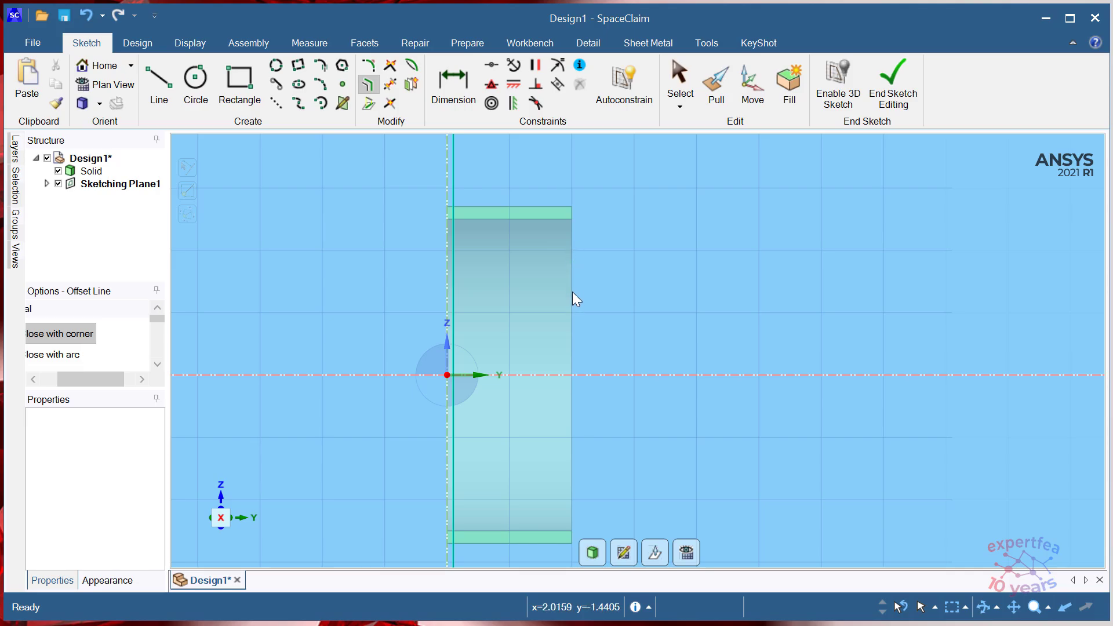
- Project the cylinder's far end edge onto the sketch plane and offset the projected line 0.1 mm inward
left_click(368, 106)
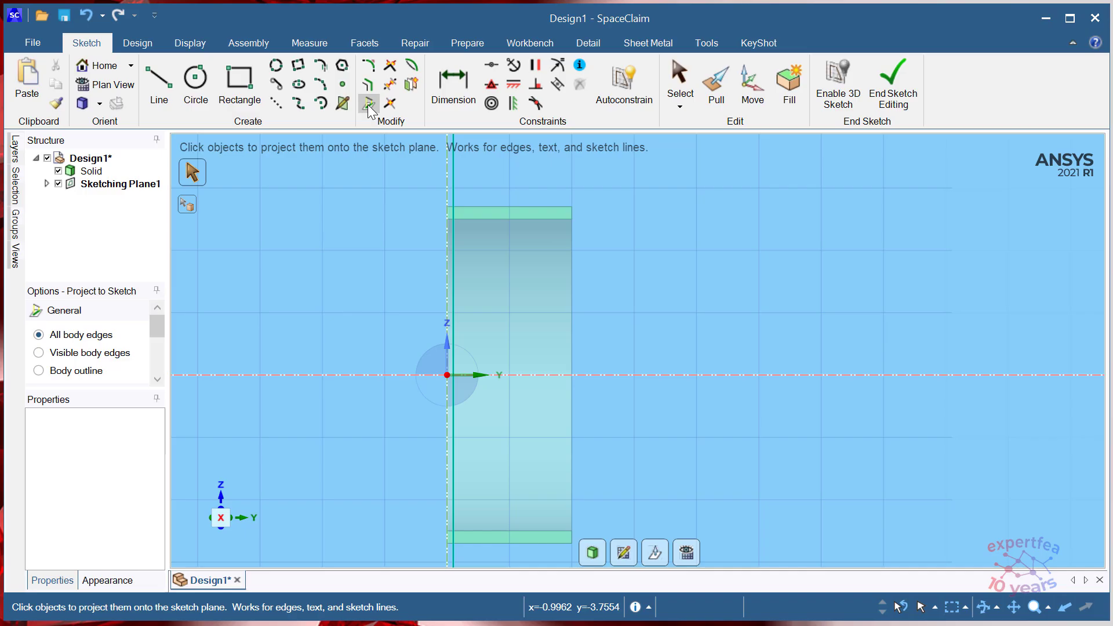
left_click(572, 274)
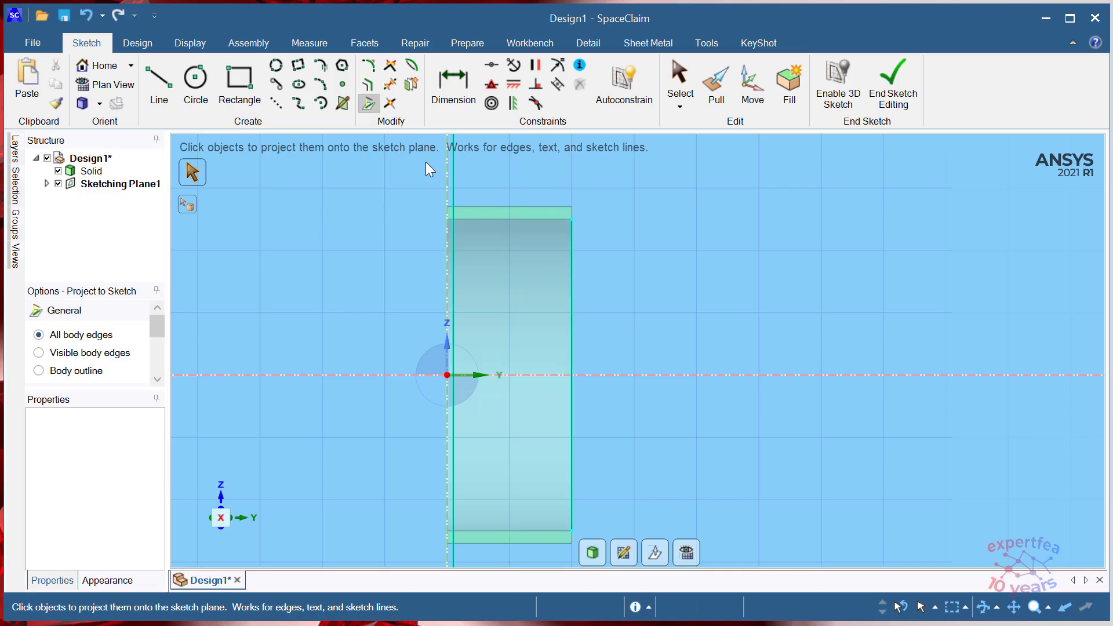
left_click(367, 83)
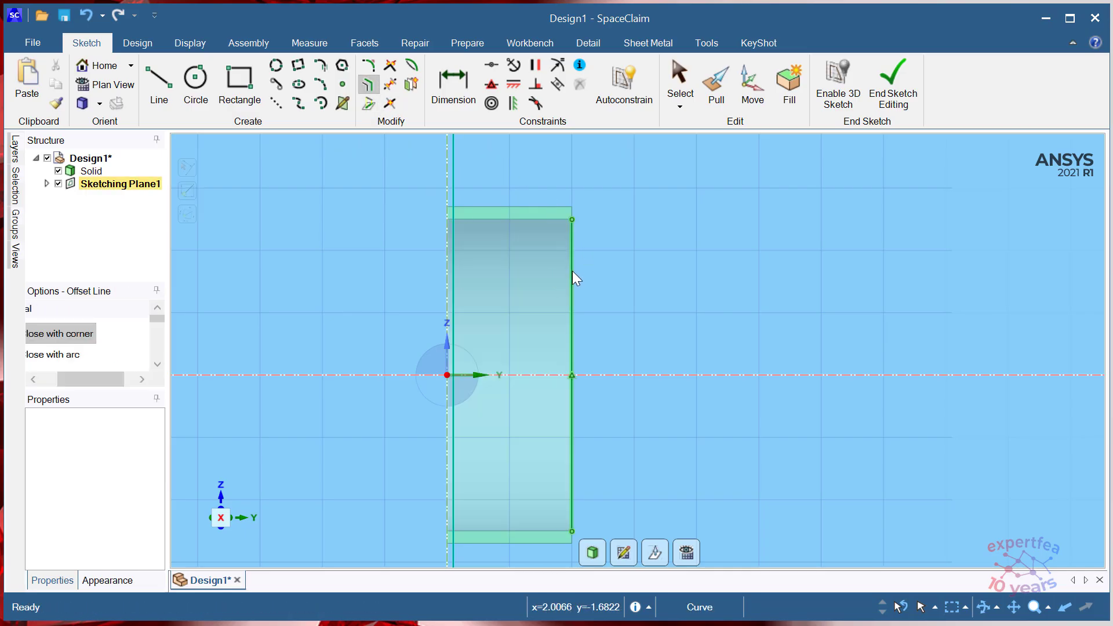
left_click(573, 272)
type("0.1")
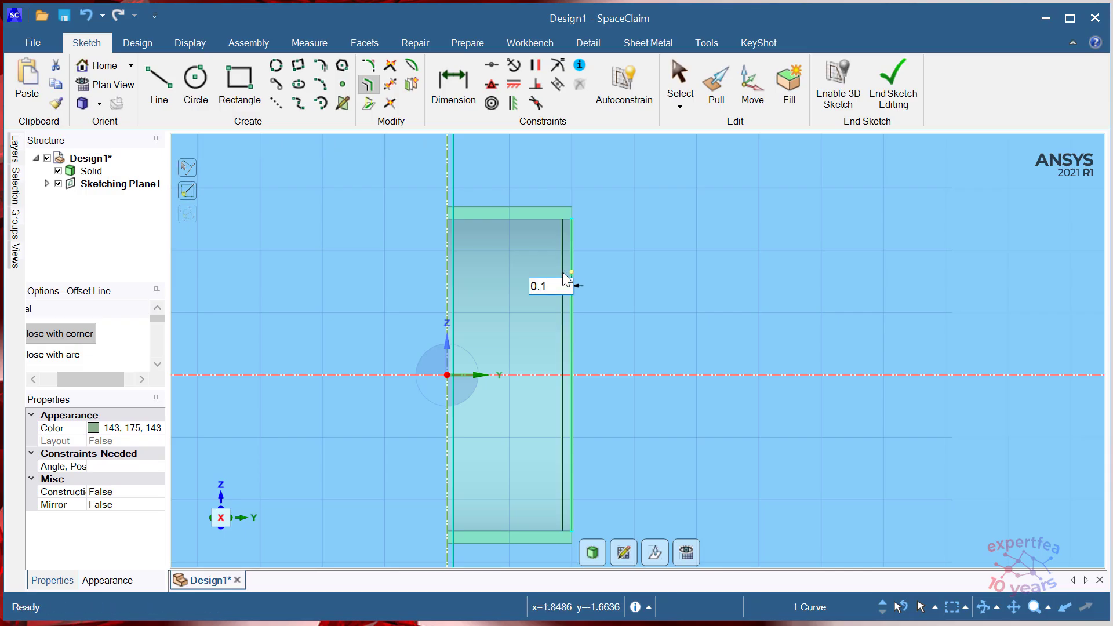
key("Return")
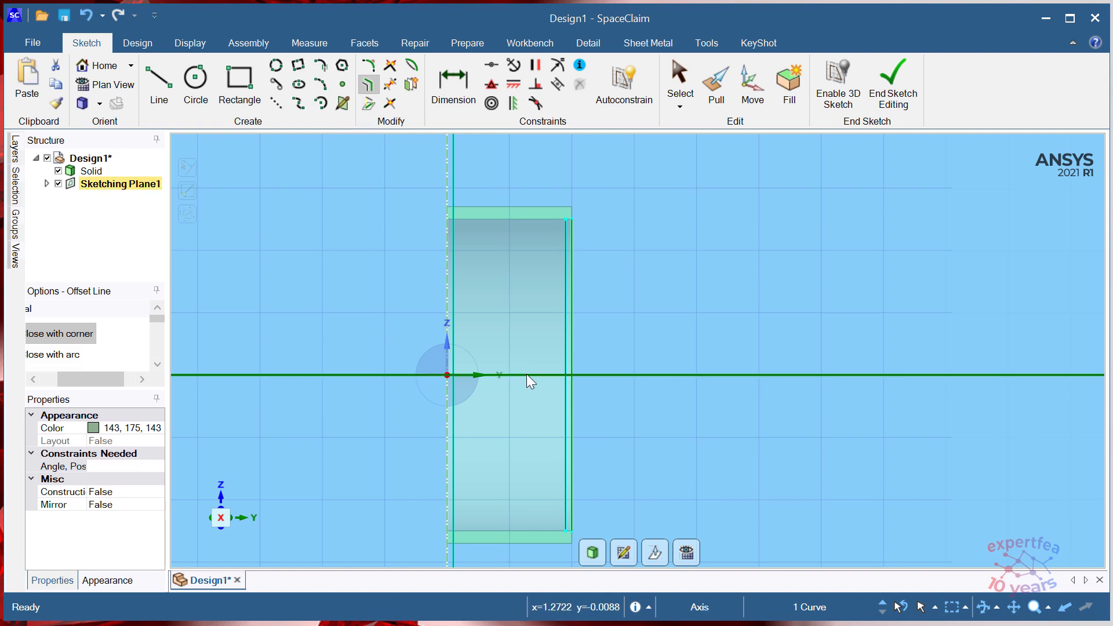
- Offset two lines 1 mm from the Y axis, one on each side of it
left_click(527, 374)
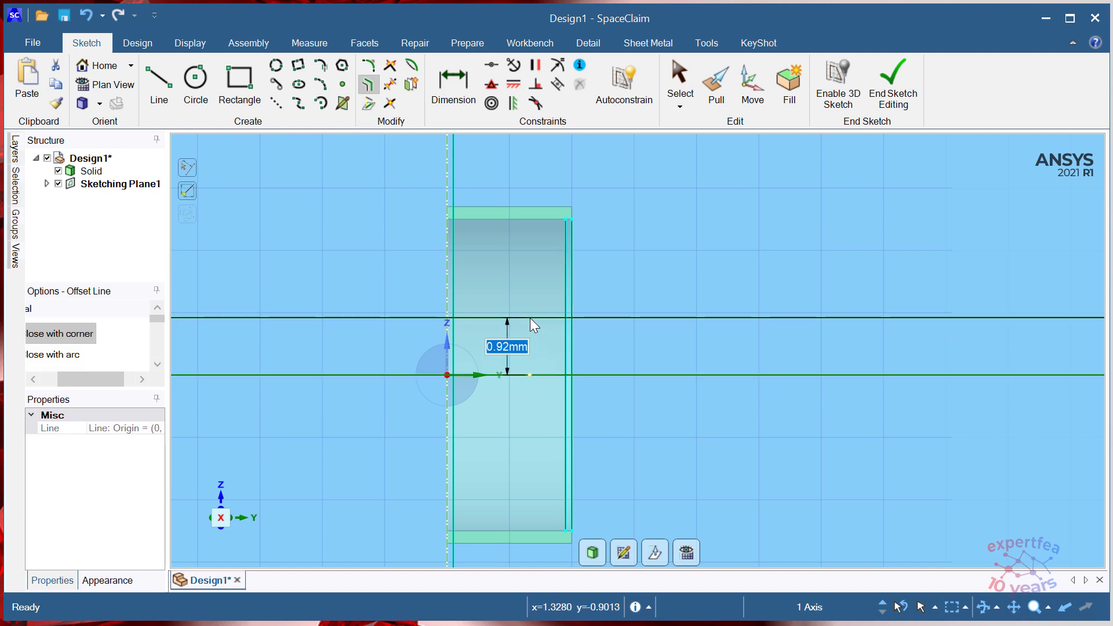
left_click(537, 313)
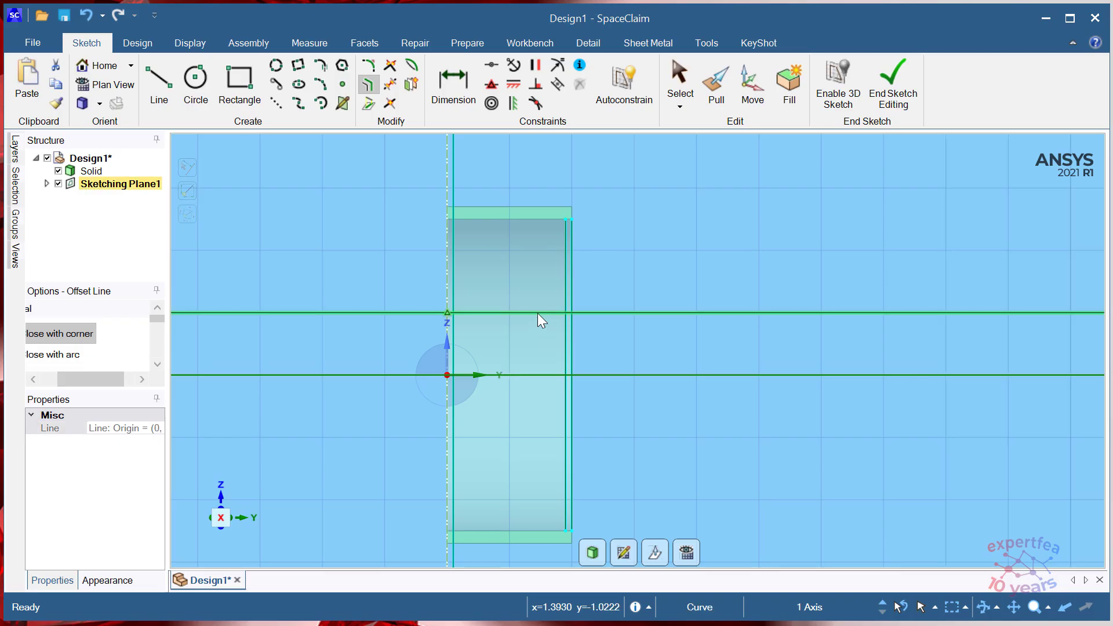
left_click(534, 373)
type("1")
key("Return")
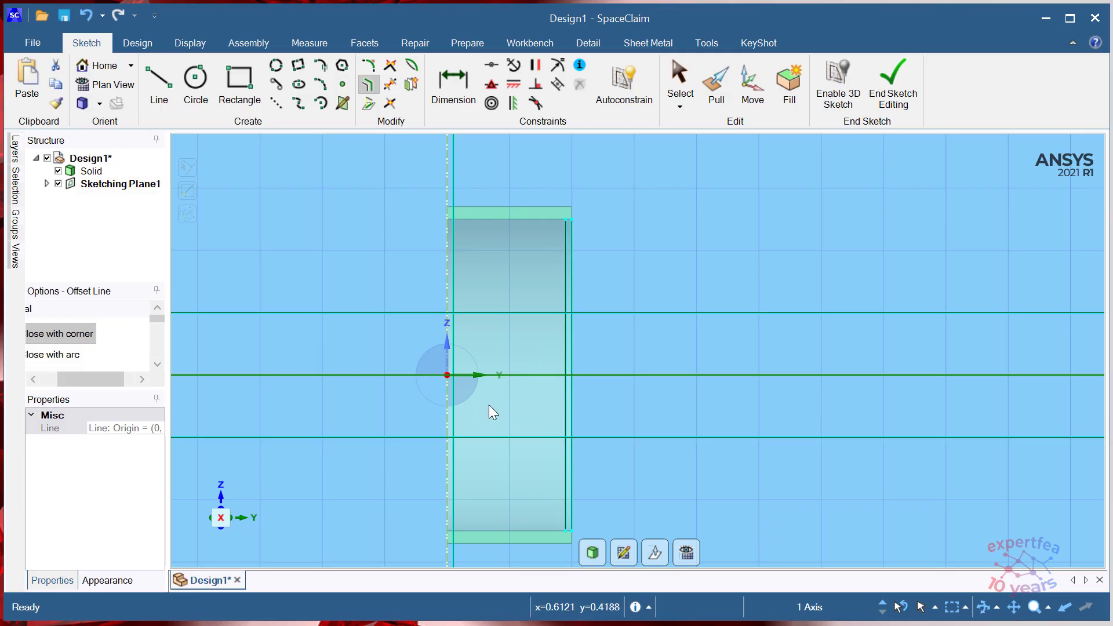
- Trim the excess sketch lines so that only the closed rectangle between the offset guide lines is left
left_click(389, 87)
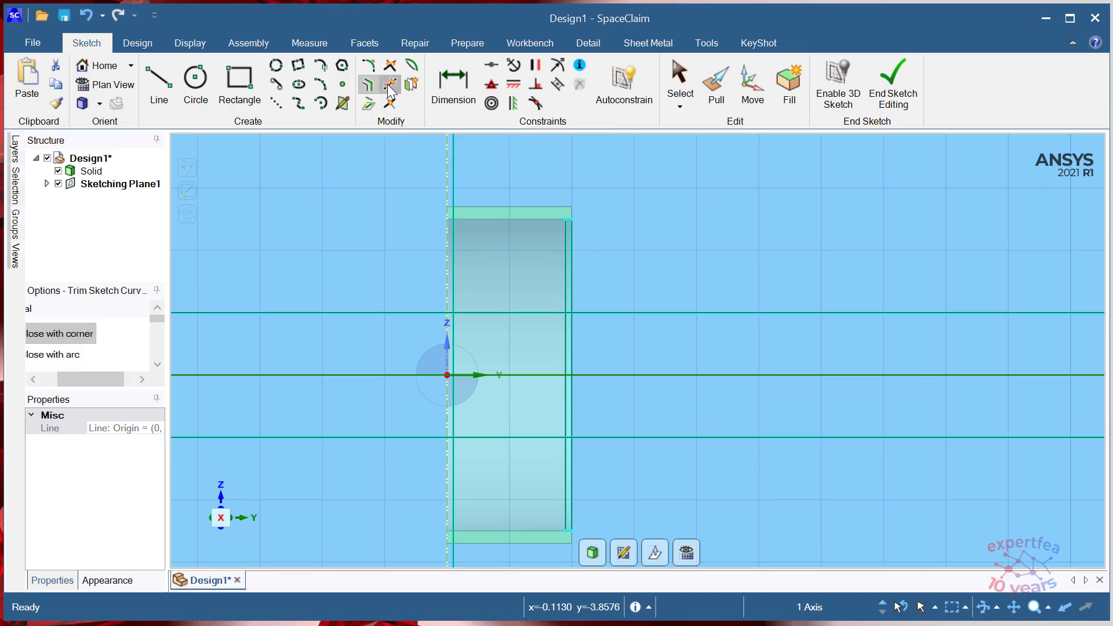
left_click(691, 314)
mouse_move(702, 502)
left_mouse_down()
mouse_move(348, 478)
mouse_move(311, 490)
left_mouse_up()
left_click_drag(376, 563, 277, 224)
scroll(552, 392, "up", 3)
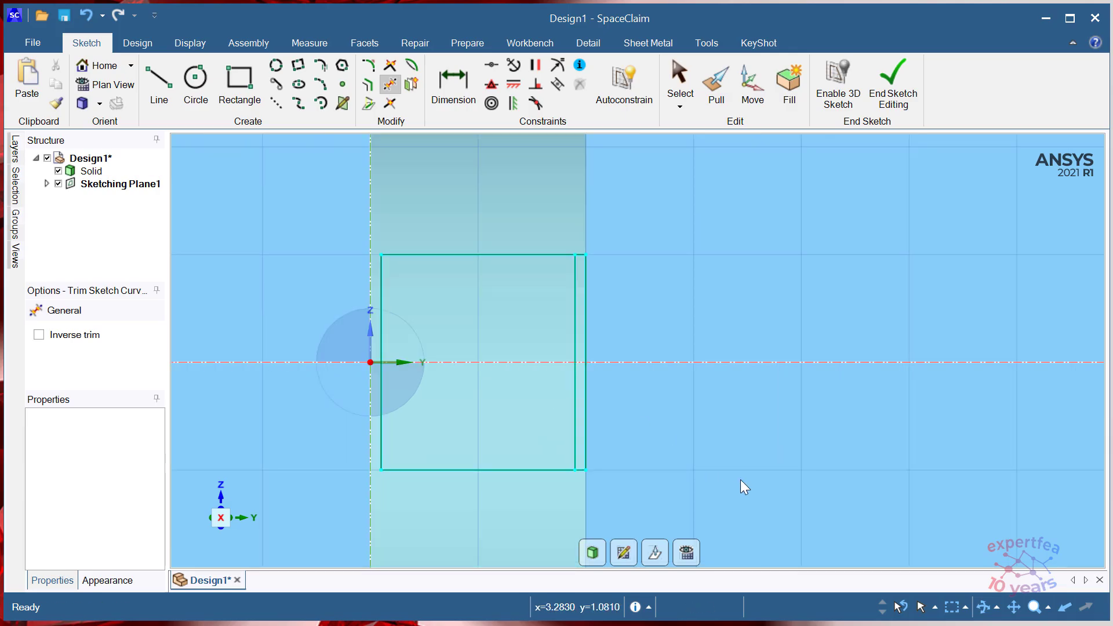
left_click_drag(938, 508, 586, 184)
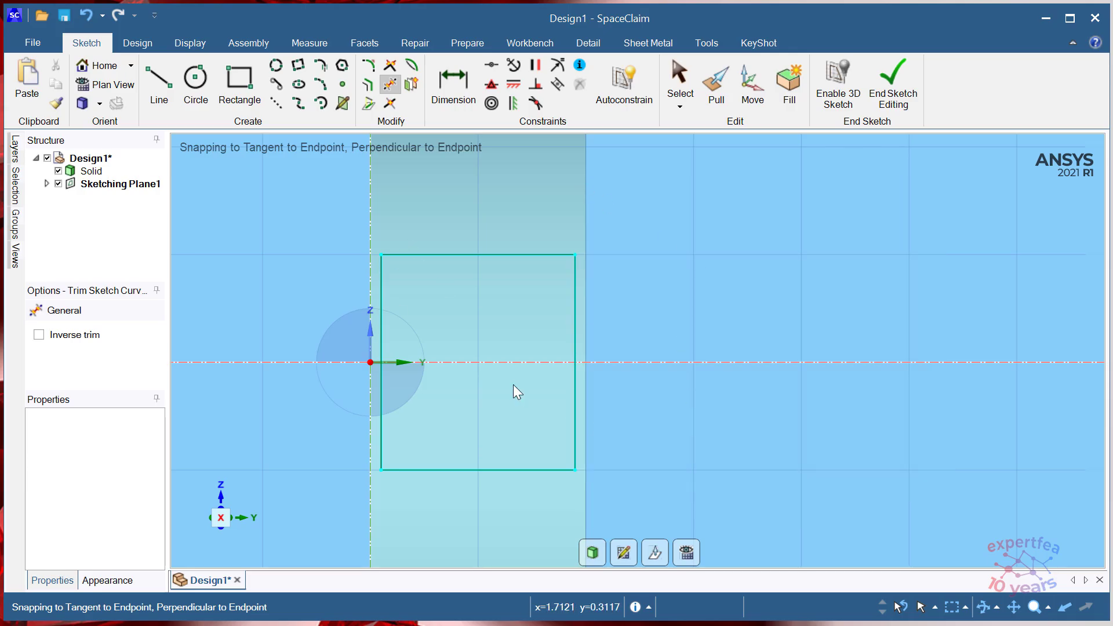
- Finish the sketch and pull the rectangular face out through the cylinder wall as a separate block with No merge
scroll(513, 385, "down", 3)
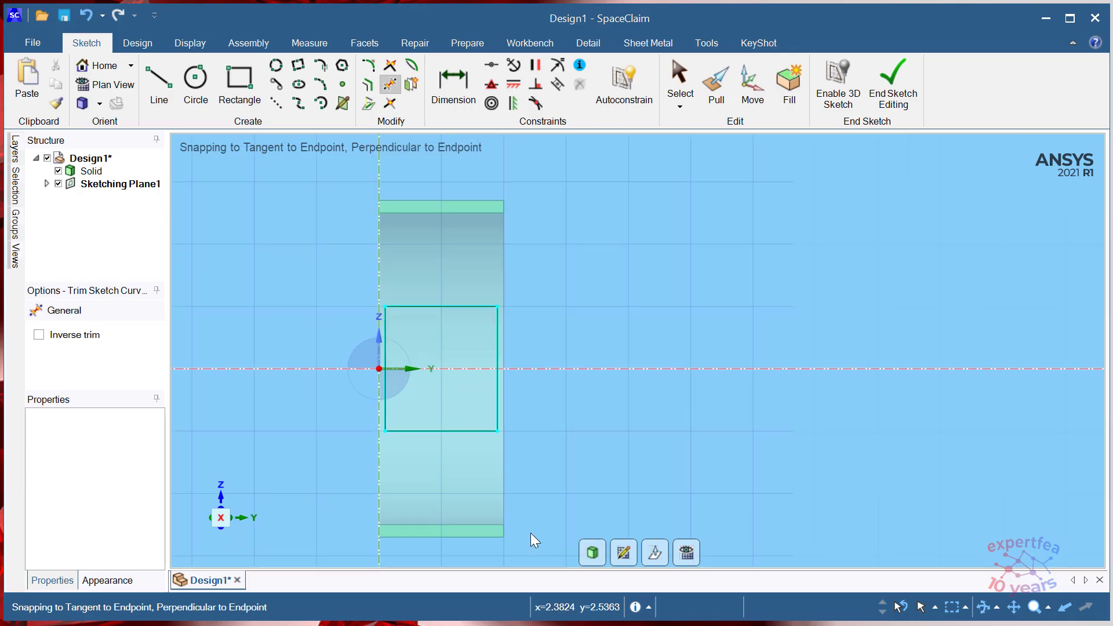
left_click(591, 554)
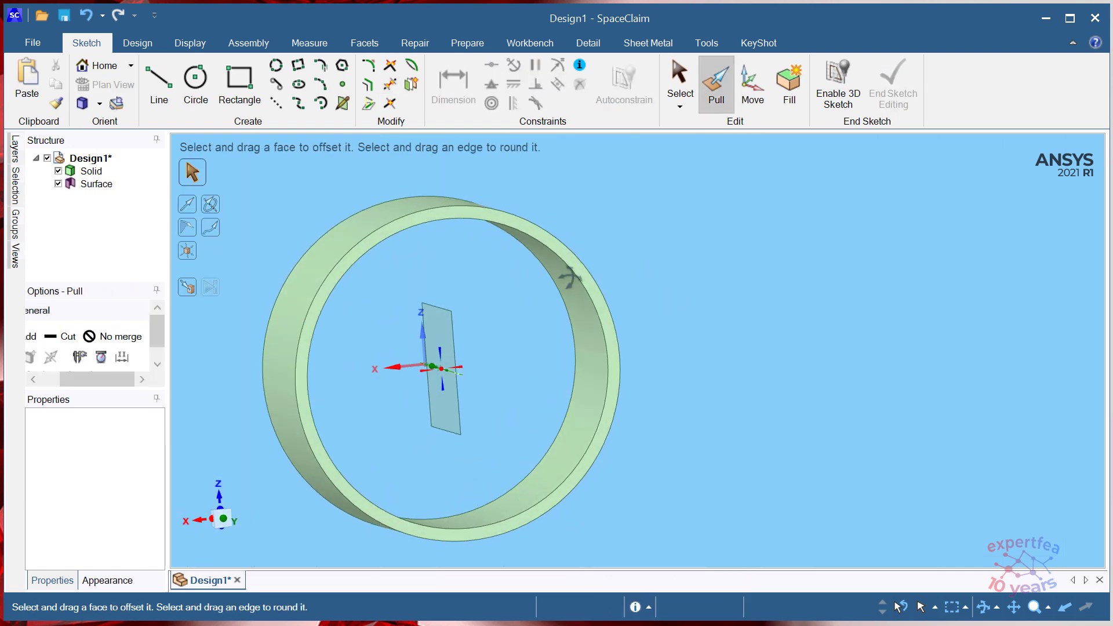
left_click(443, 335)
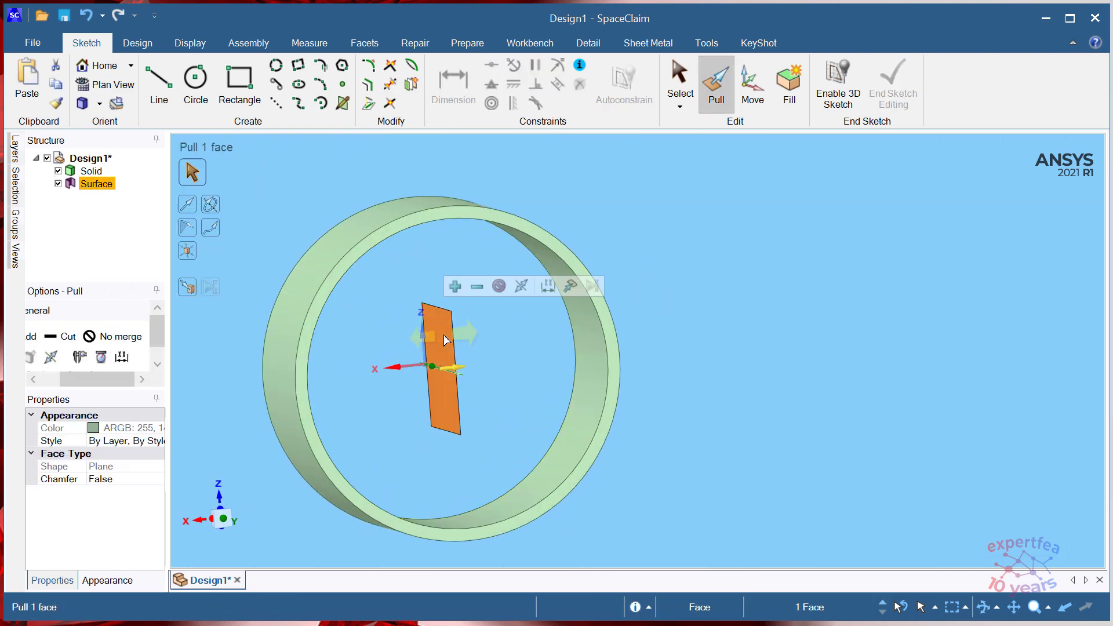
left_click(113, 336)
left_click_drag(530, 385, 748, 371)
middle_click_drag(806, 458, 781, 404)
left_click(773, 462)
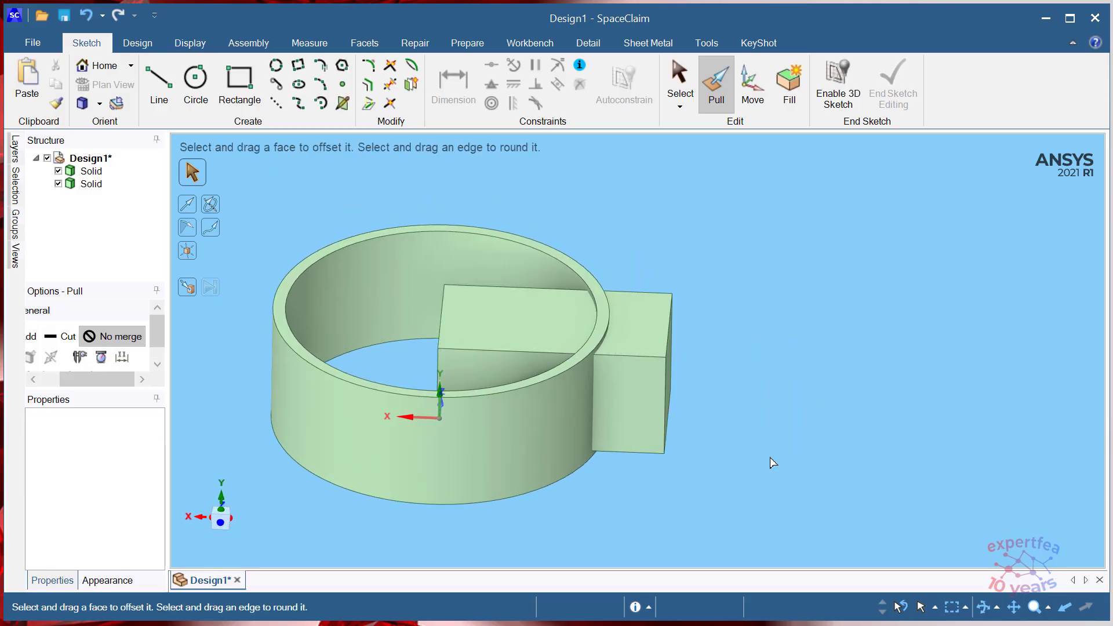
left_click(580, 349)
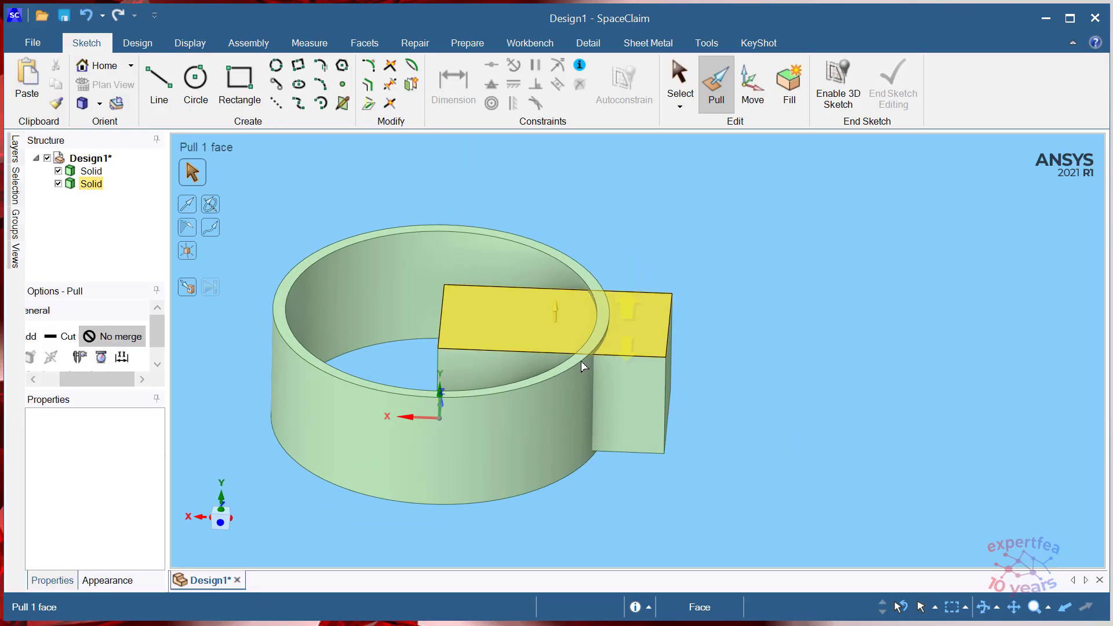
scroll(584, 342, "up", 3)
left_click(598, 351)
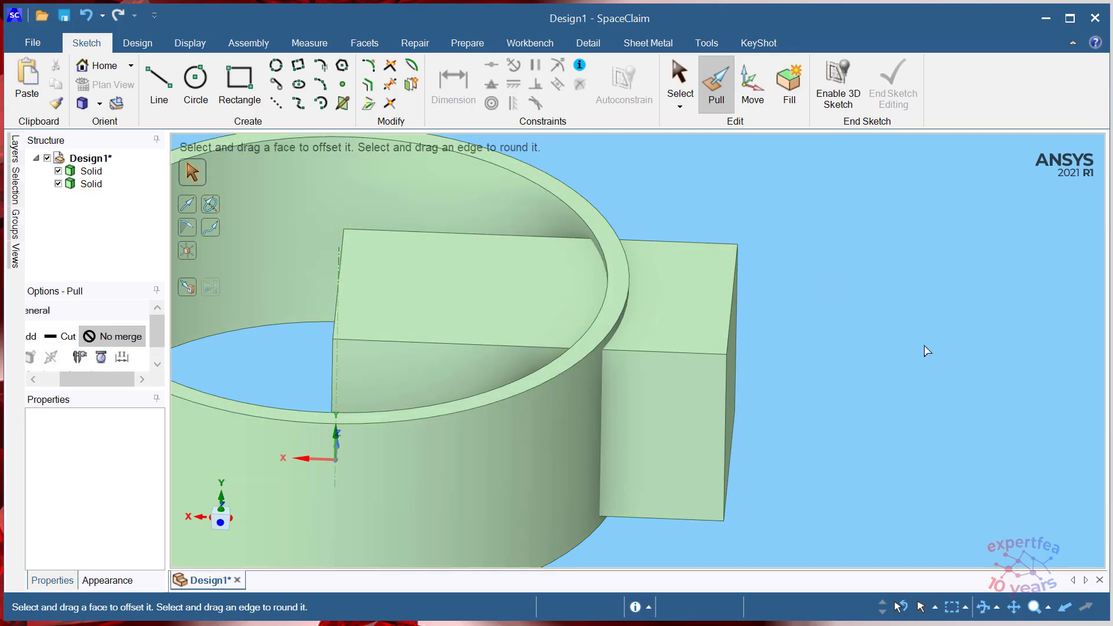
scroll(620, 335, "down", 5)
middle_click_drag(713, 355, 740, 402)
left_click(647, 304)
key("Escape")
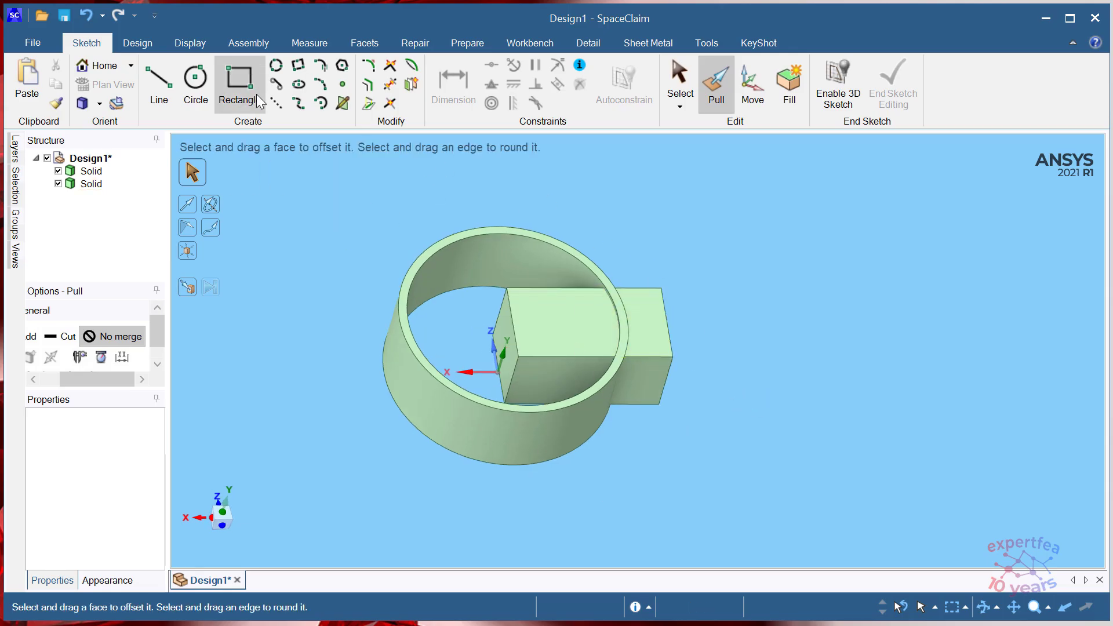
- Create a one-dimensional circular pattern of the block about the cylinder's axis with a count of 7 over 360°
left_click(135, 43)
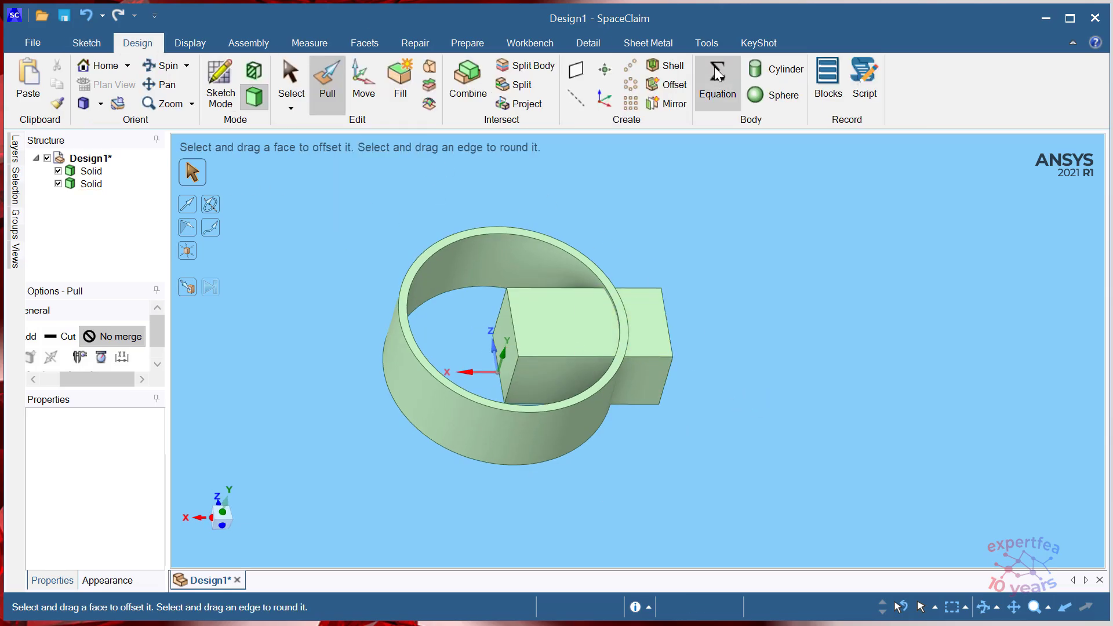
left_click(631, 82)
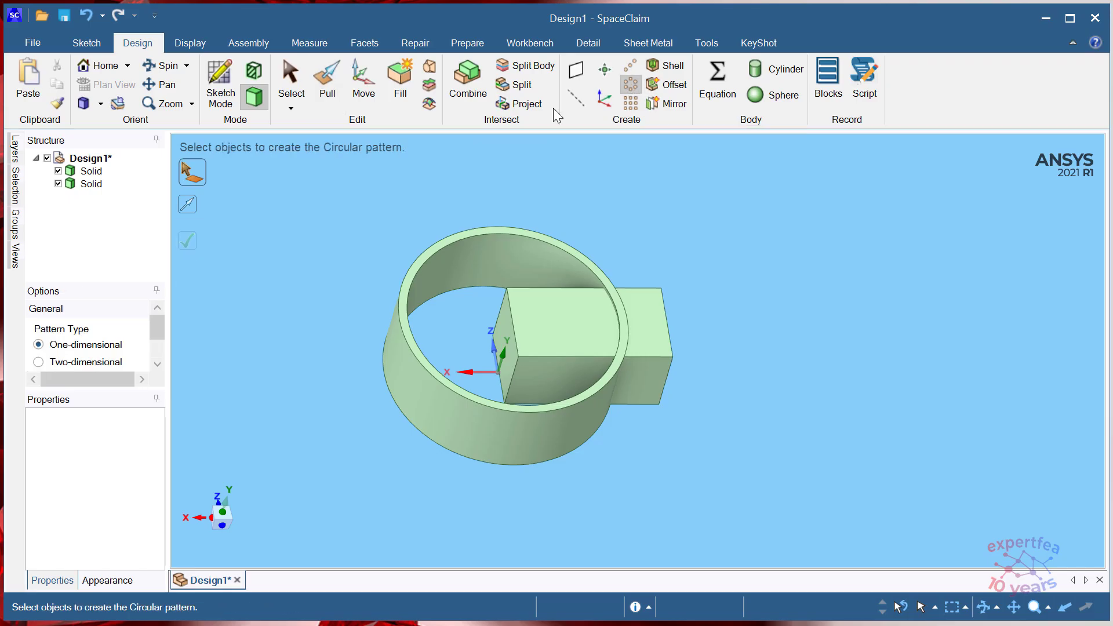
left_click(91, 184)
left_click(92, 187)
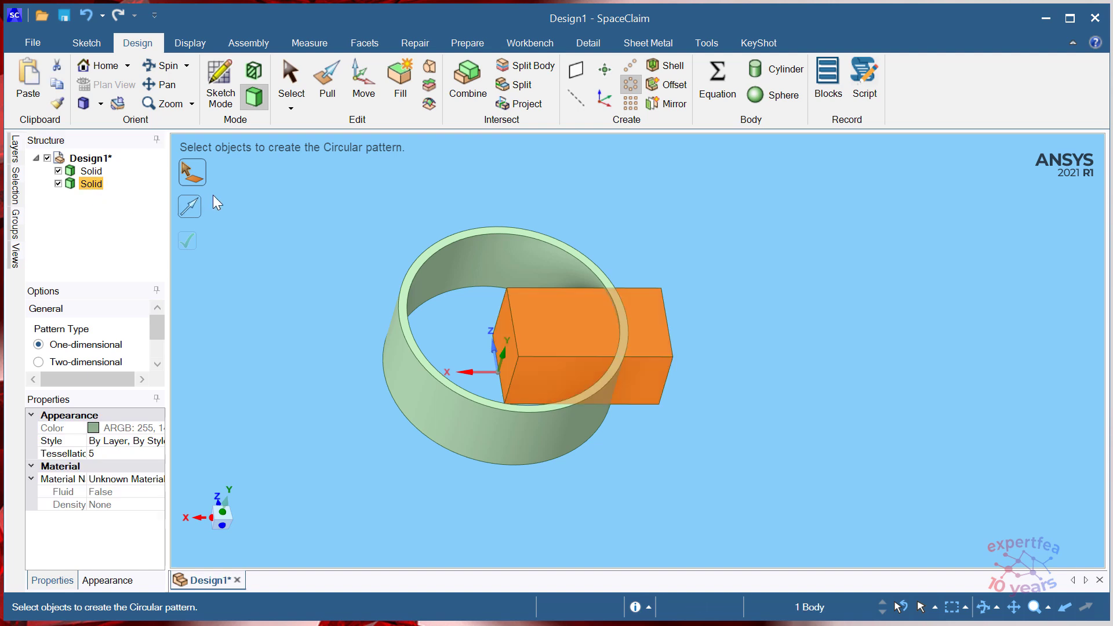
left_click(186, 209)
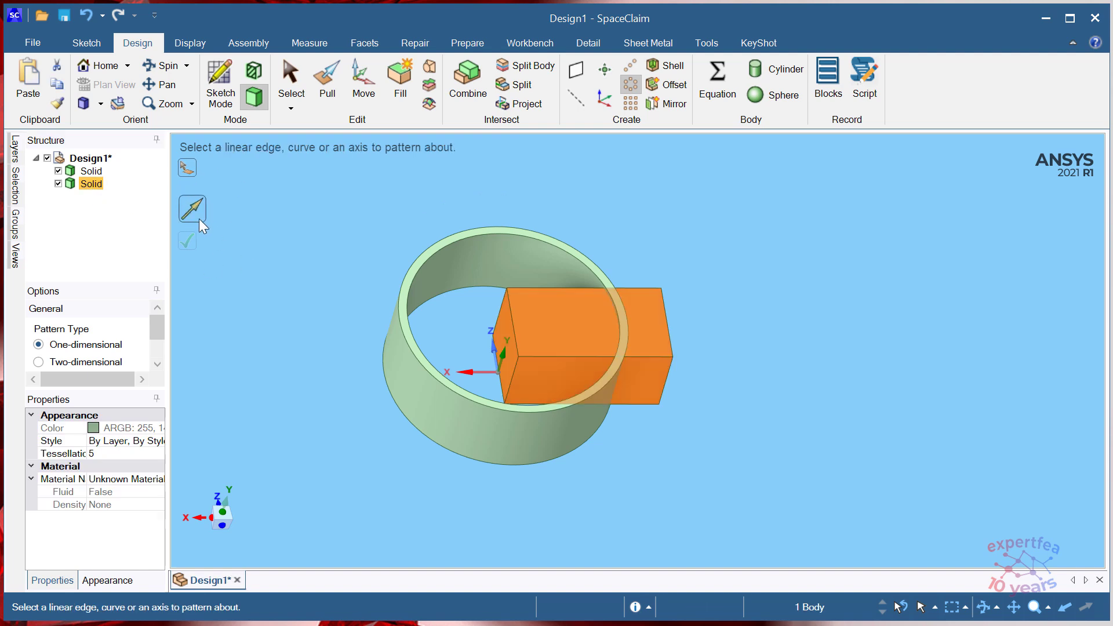
left_click(462, 428)
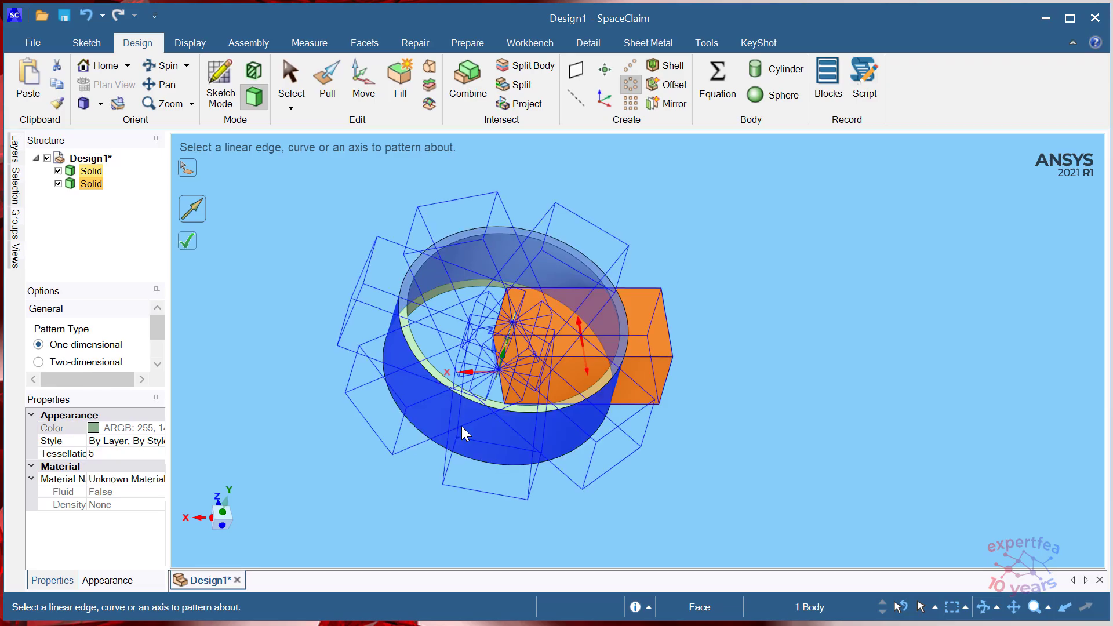
middle_click_drag(822, 213, 801, 272)
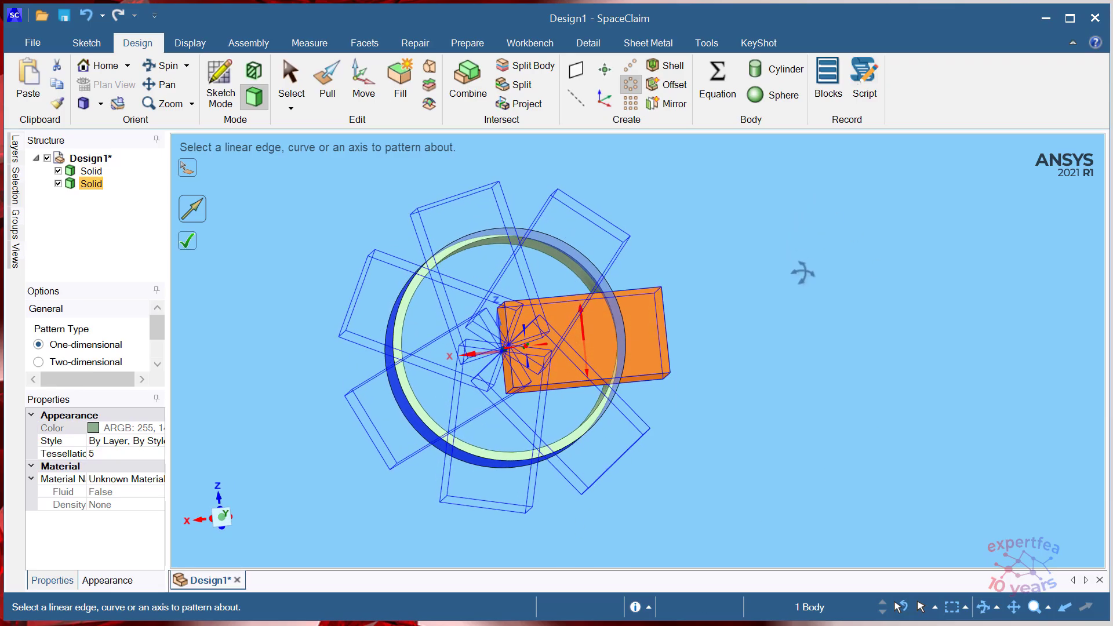
left_click_drag(93, 279, 93, 215)
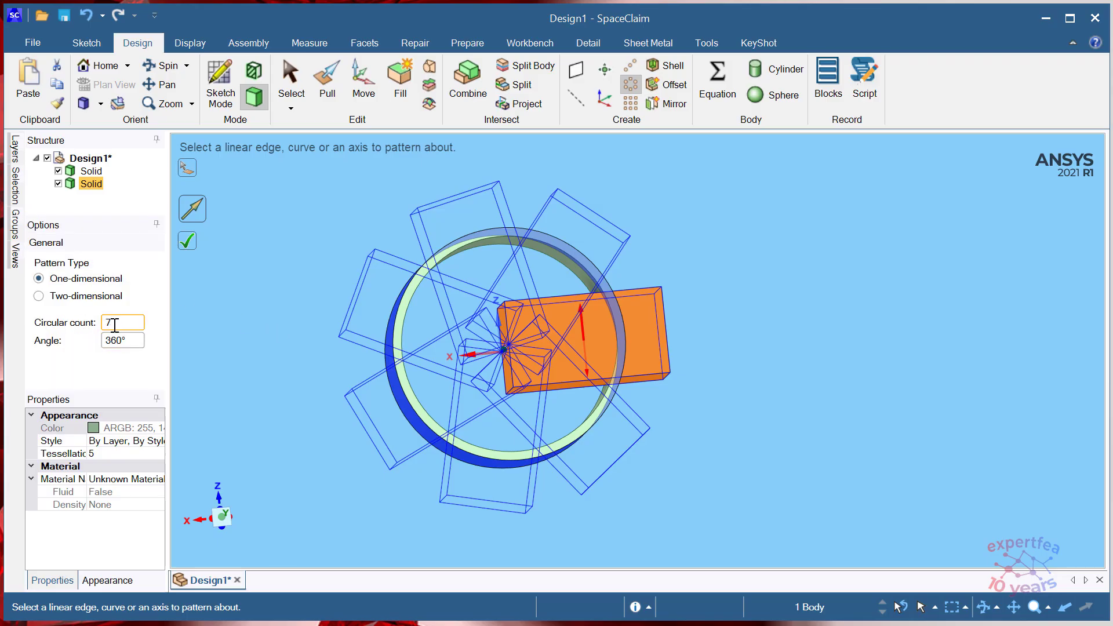
mouse_move(753, 326)
middle_mouse_down()
mouse_move(735, 330)
mouse_move(749, 335)
middle_mouse_up()
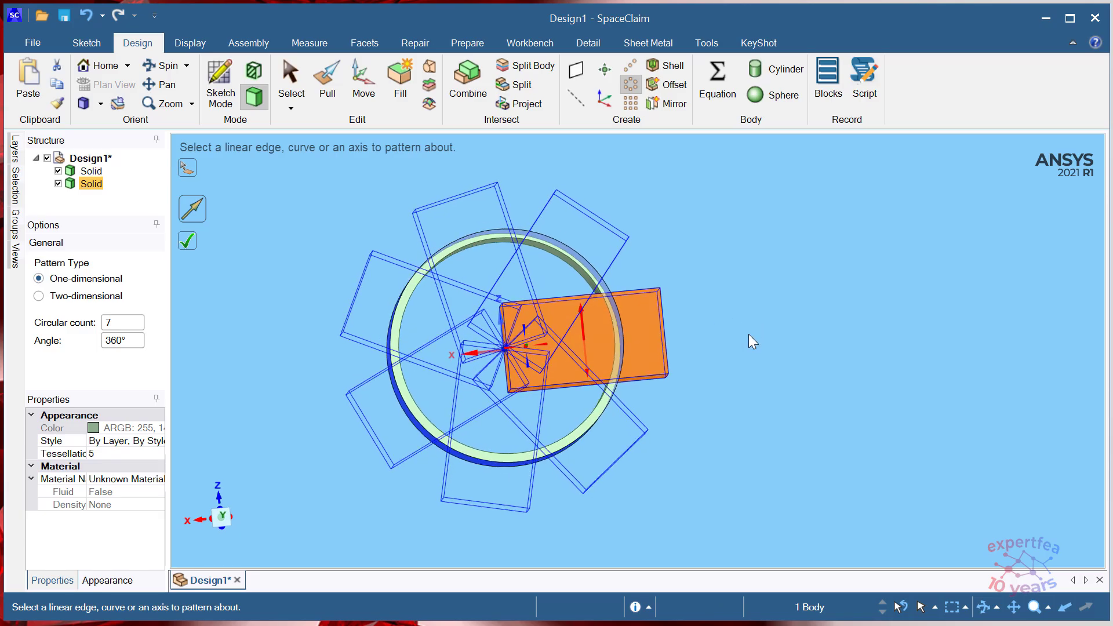
left_click(191, 245)
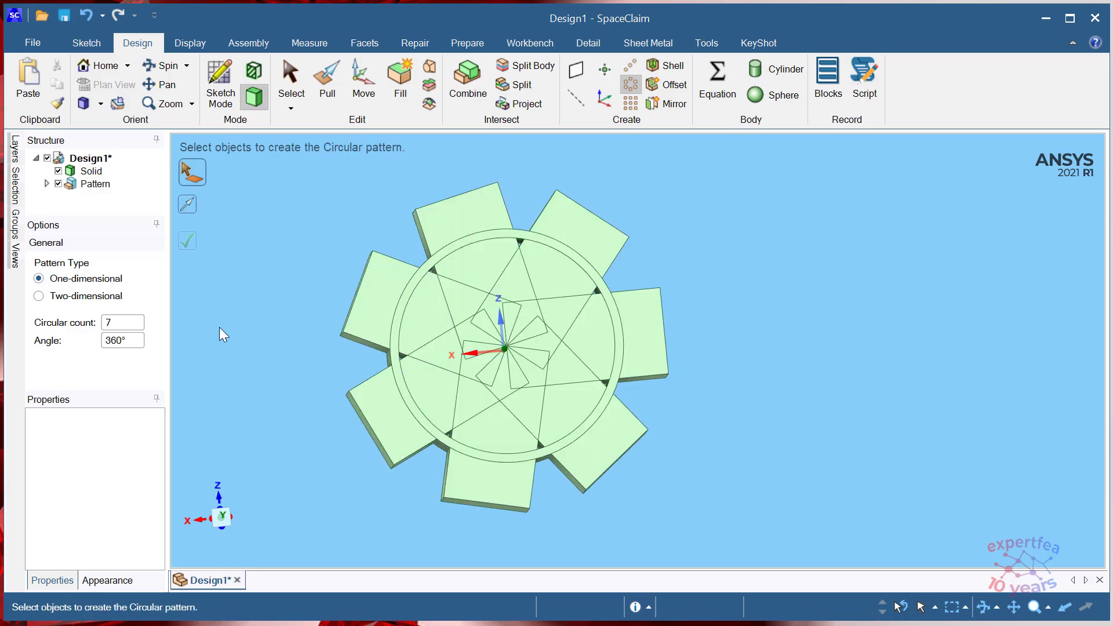
- Combine the hollow cylinder as the target with the patterned blocks as cutters, keeping the cutters
middle_click_drag(896, 361, 881, 267)
scroll(666, 283, "up", 5)
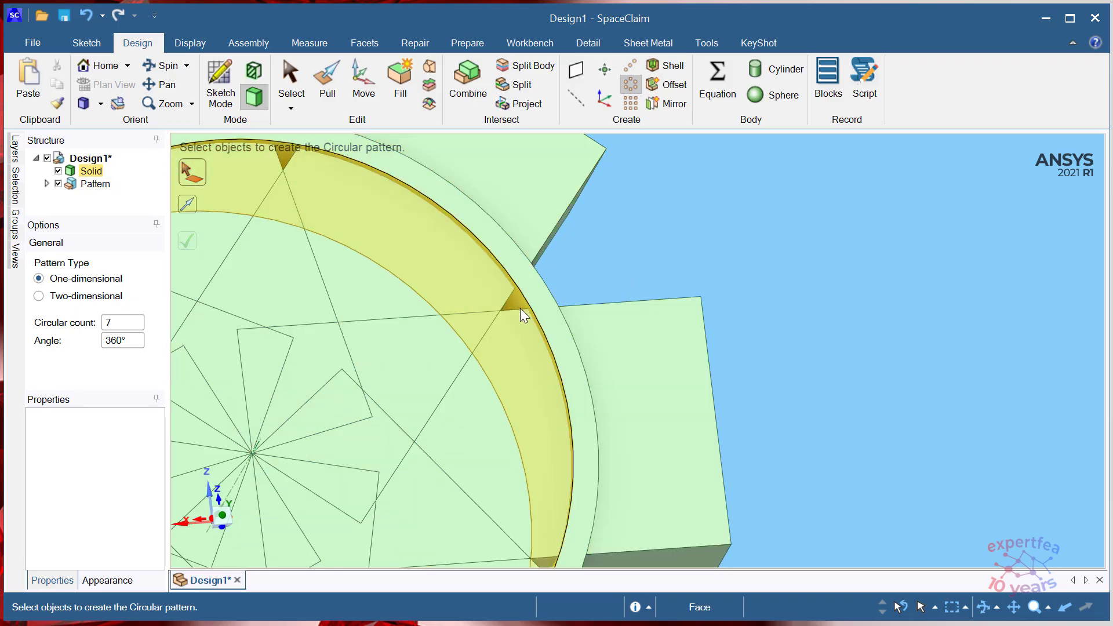
scroll(524, 315, "down", 5)
middle_click_drag(759, 328, 748, 313)
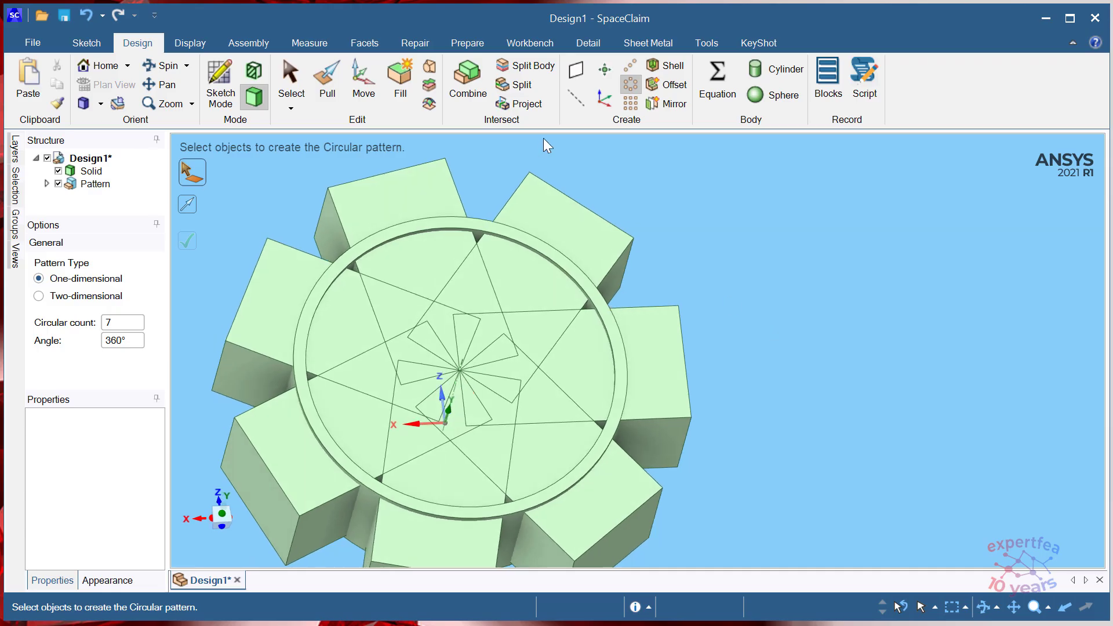
left_click(471, 94)
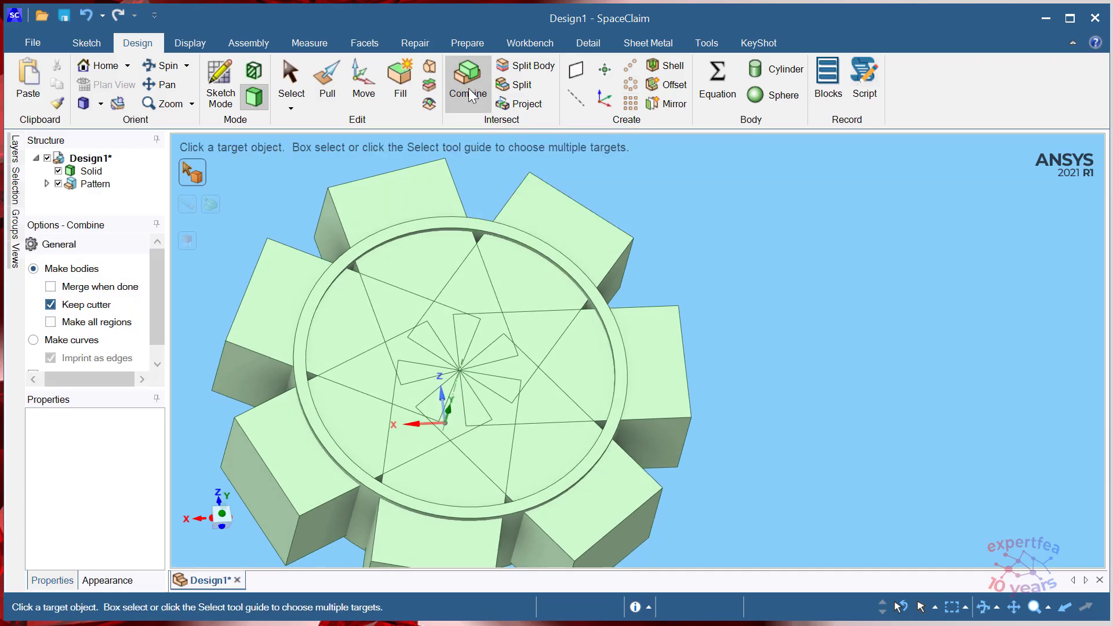
left_click(476, 230)
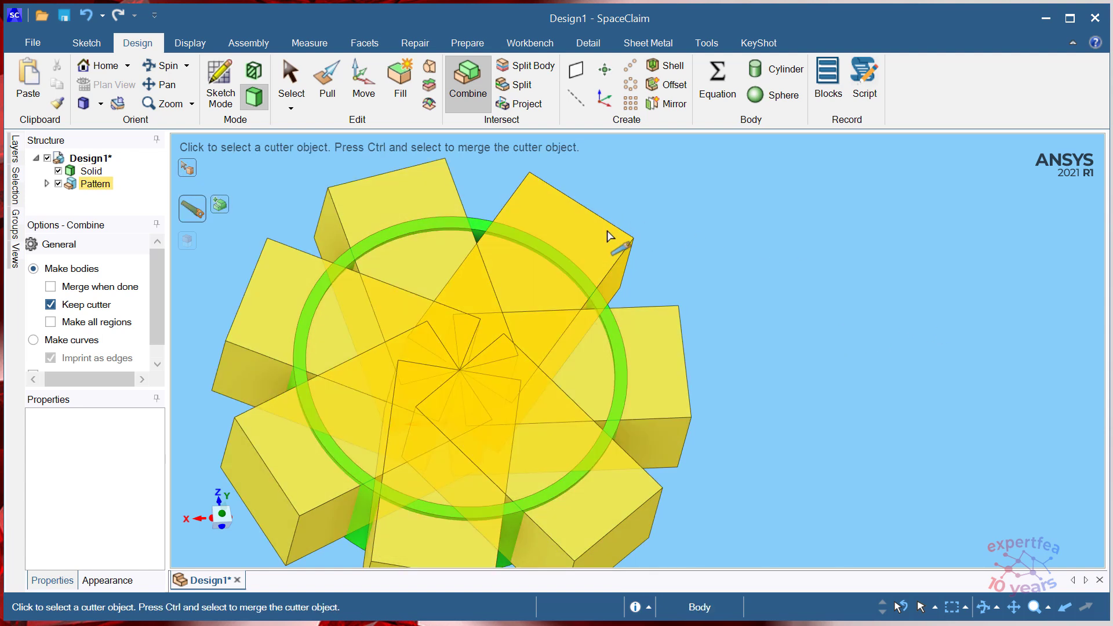
left_click(608, 236)
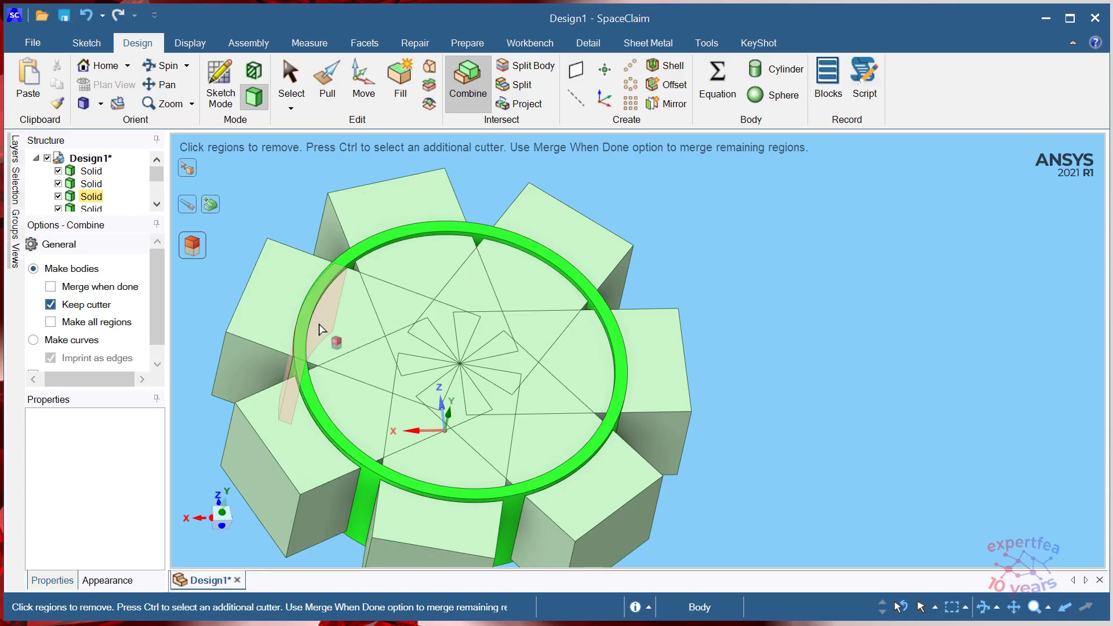
- Remove the cylinder wall regions enclosed by the blocks and finish the Combine operation
left_click(311, 454)
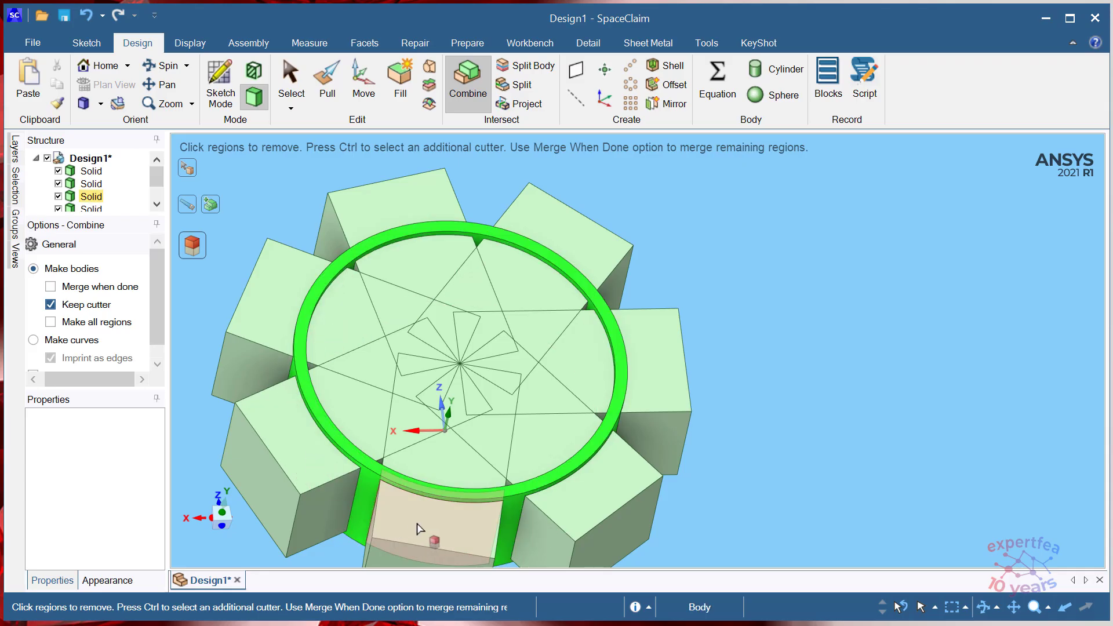
left_click(573, 503)
middle_click_drag(808, 425, 733, 425)
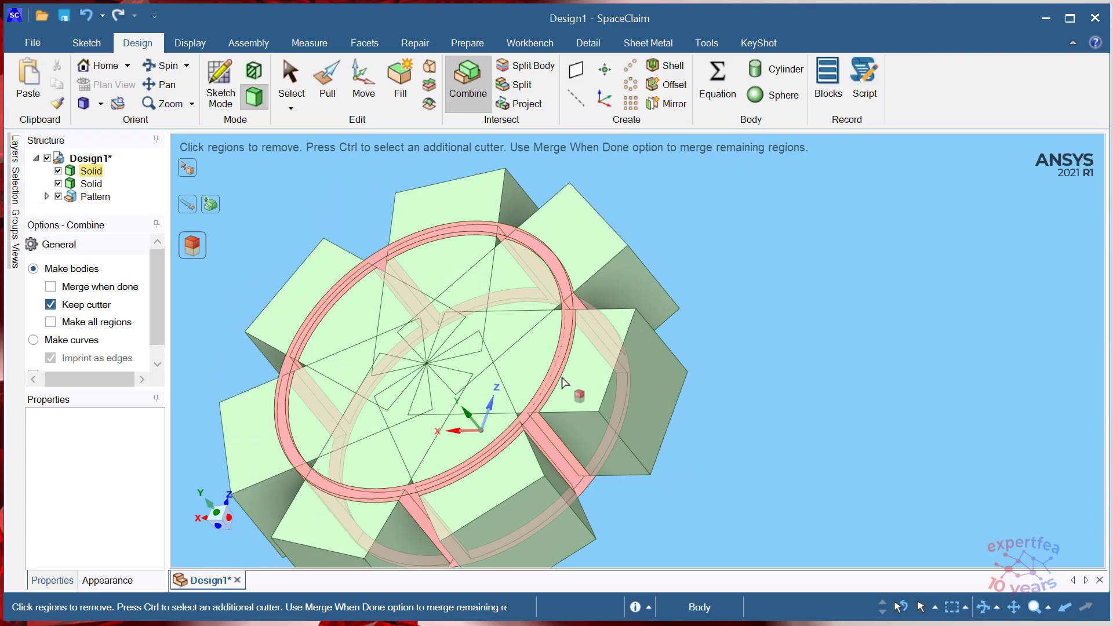
left_click(596, 381)
middle_click_drag(810, 304, 572, 318)
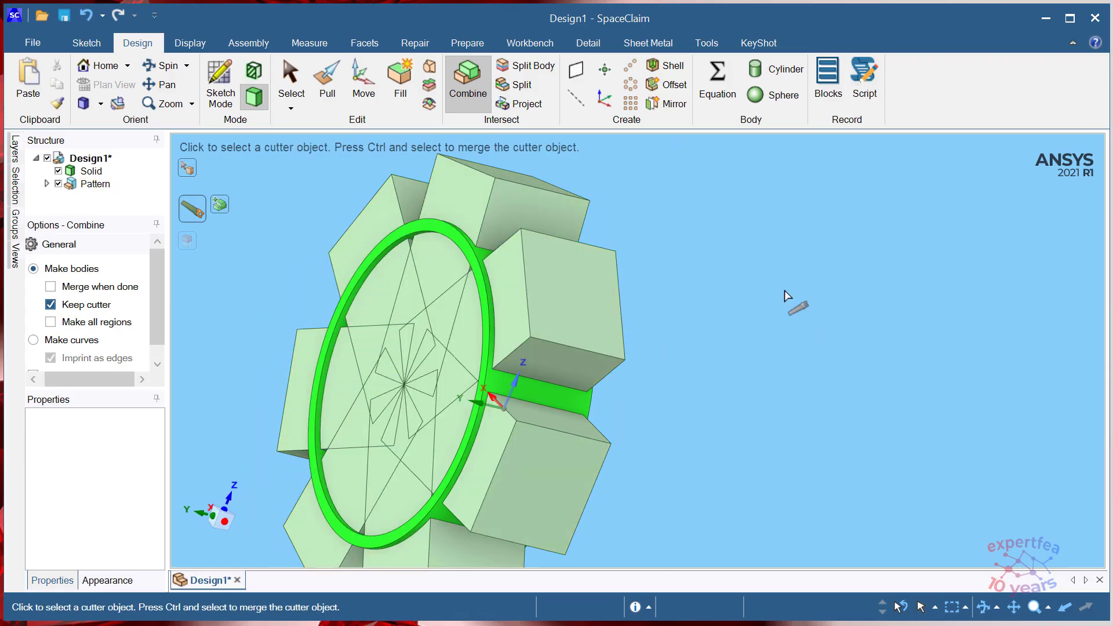
key("Escape")
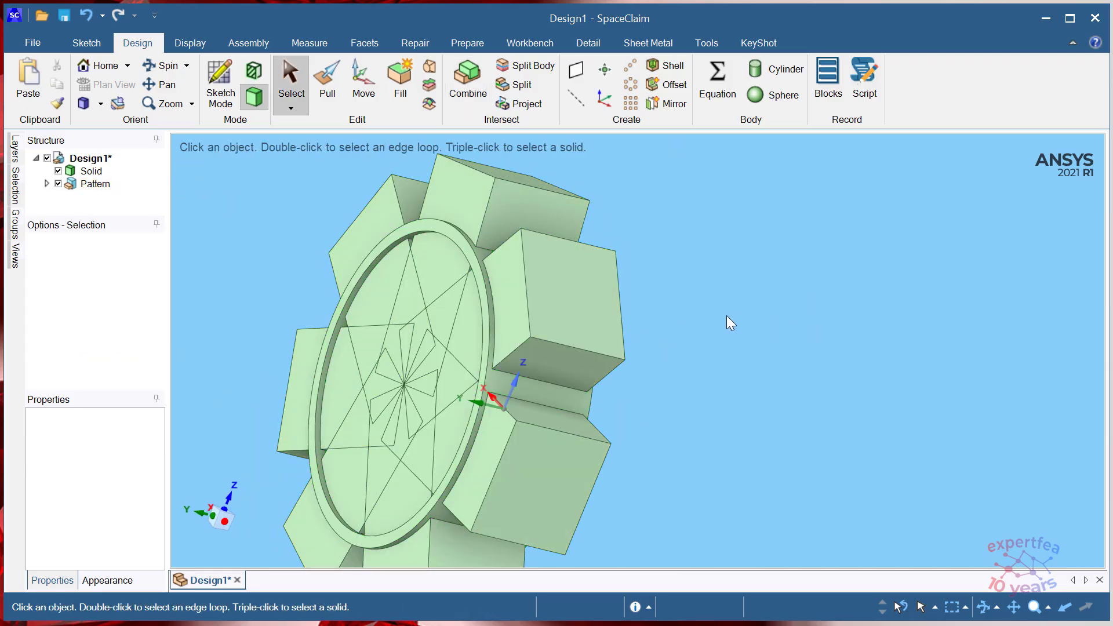
- Hide the block pattern and inspect the struts between the two end rings
middle_click_drag(730, 323, 790, 315)
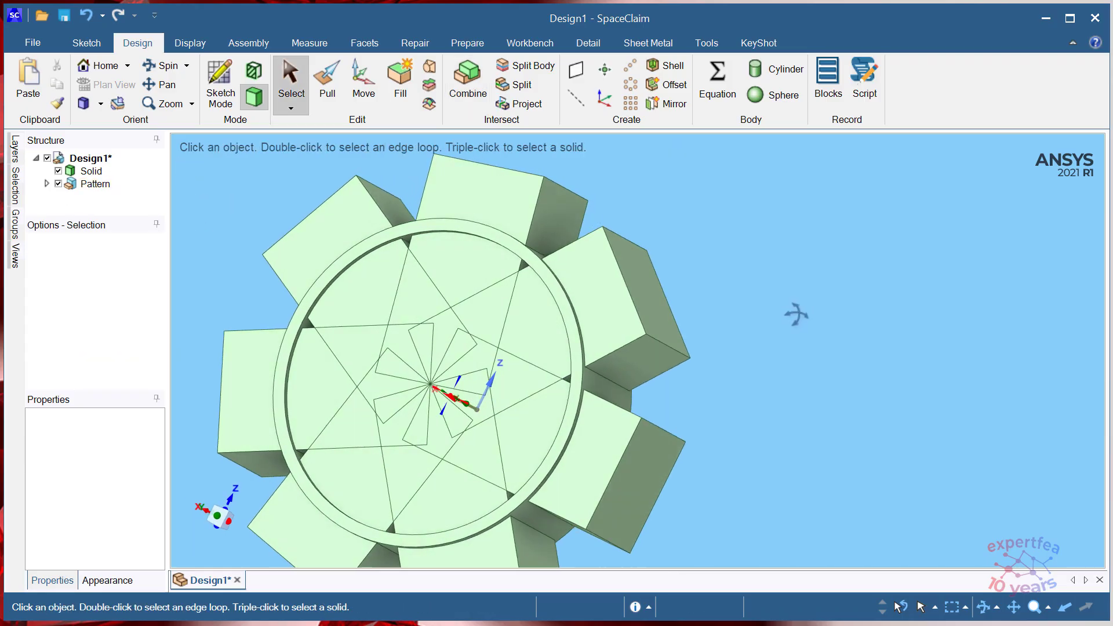
left_click(59, 184)
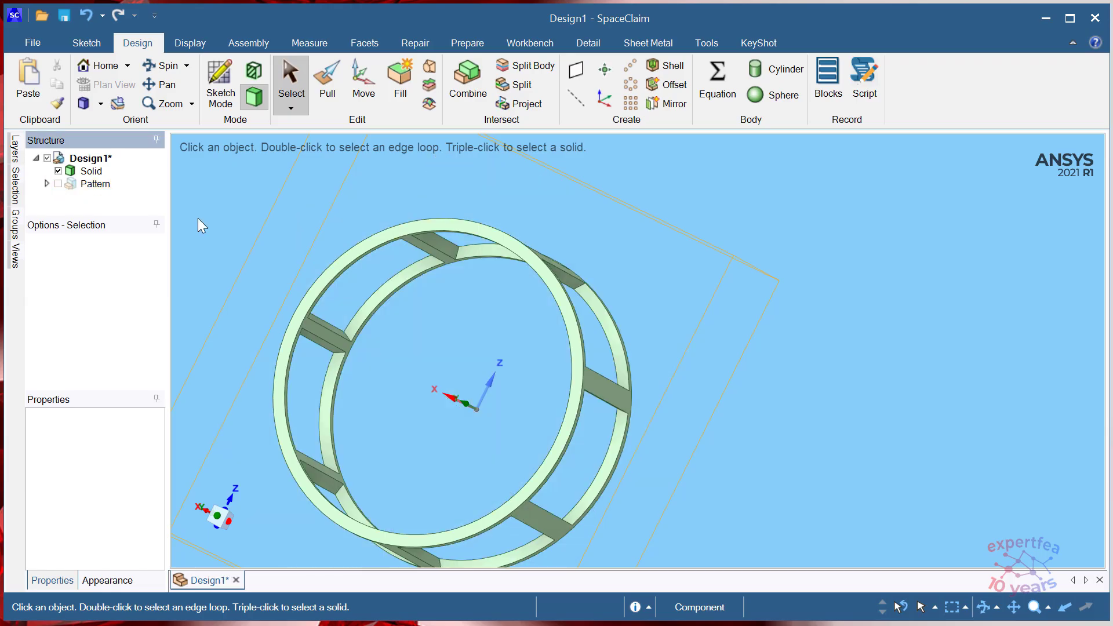
middle_click_drag(791, 296, 858, 244)
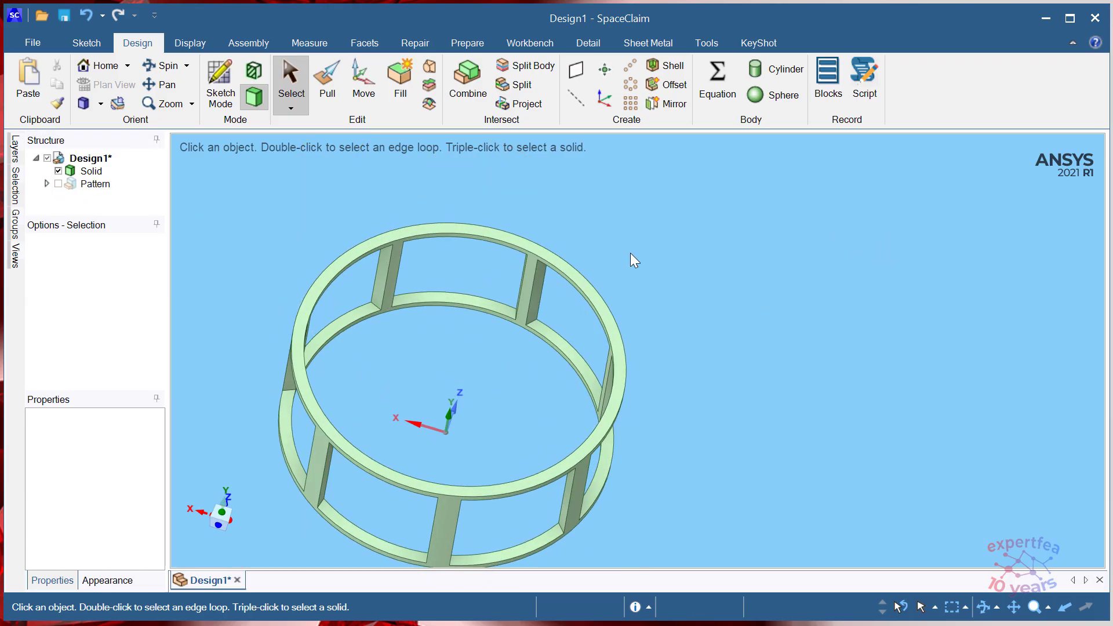
scroll(521, 285, "up", 4)
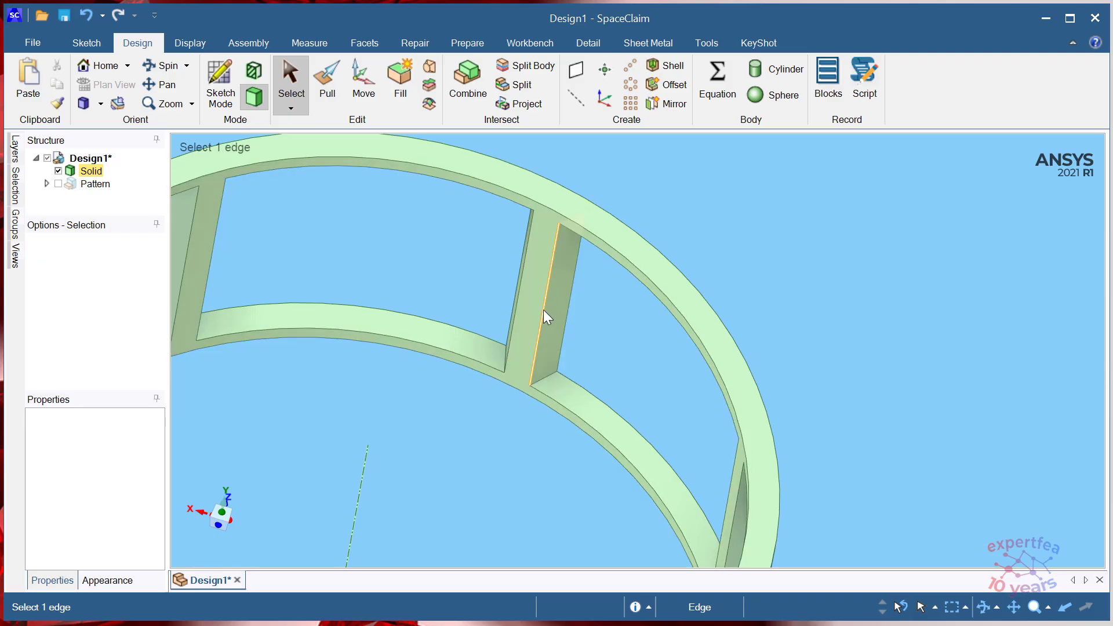
- Measure the strut's width between its two long edges on the inner side of the stent
left_click(531, 312)
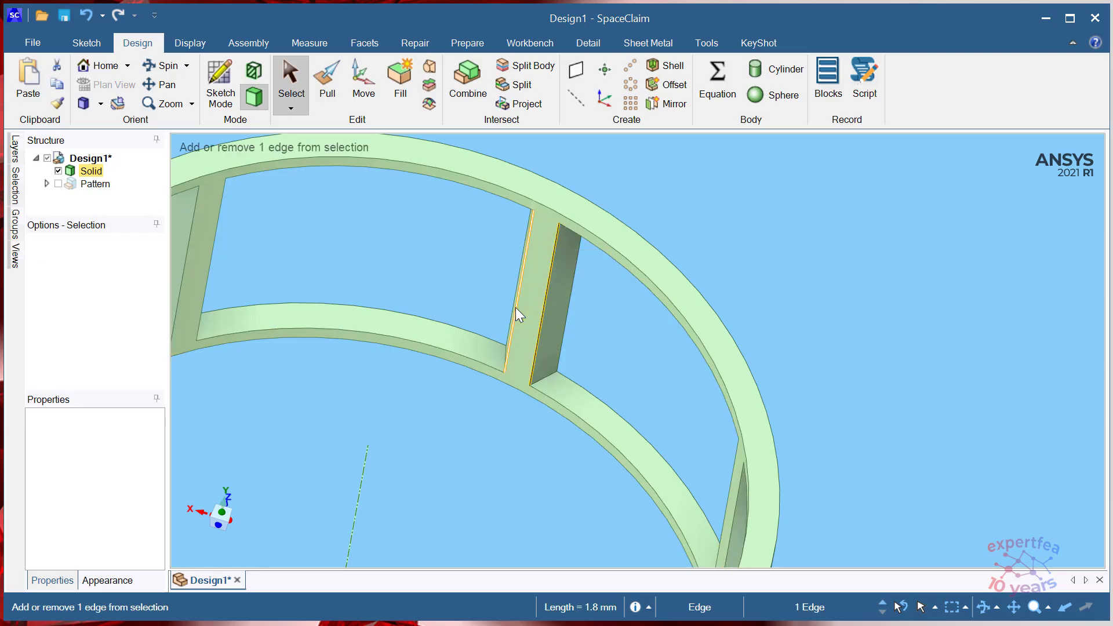
left_click(516, 308, "ctrl")
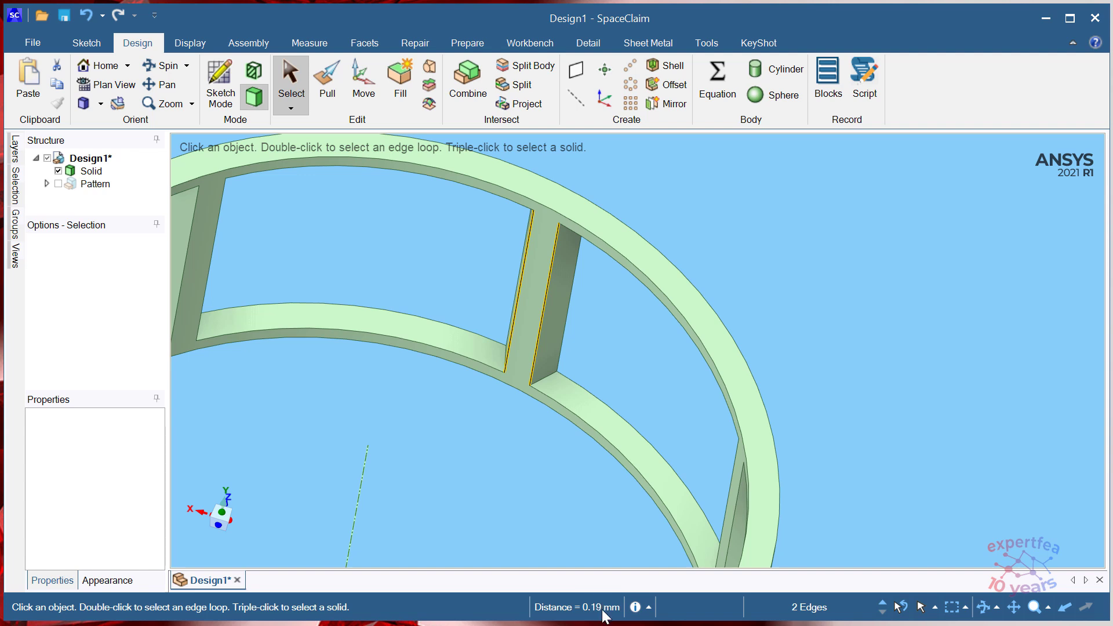
middle_click_drag(701, 301, 658, 409)
middle_click_drag(581, 276, 577, 476, "ctrl")
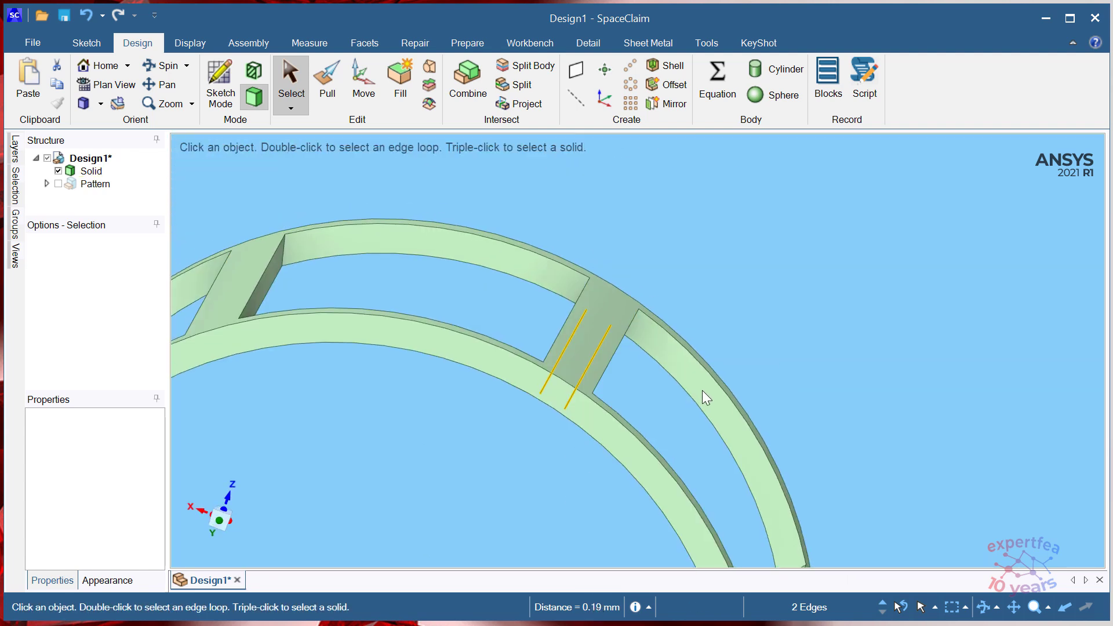
- Measure the same strut's width between its two long edges on the outer side and inspect the struts
left_click(620, 350)
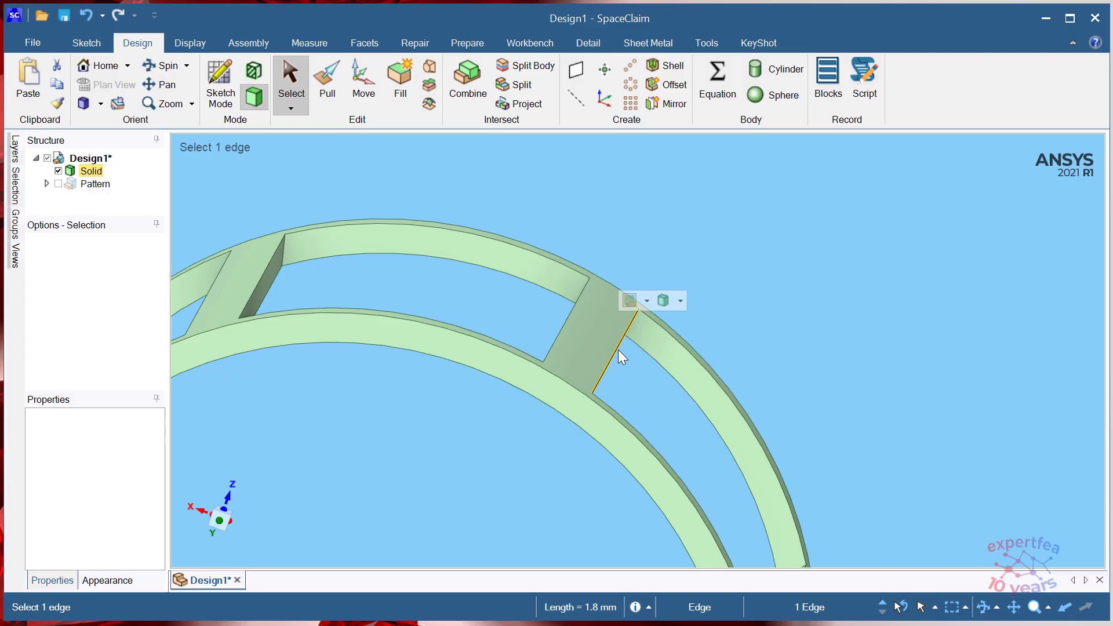
left_click(570, 313, "ctrl")
mouse_move(730, 390)
middle_mouse_down()
mouse_move(843, 300)
mouse_move(845, 251)
mouse_move(862, 241)
mouse_move(852, 241)
middle_mouse_up()
left_click(787, 256)
left_click(728, 410)
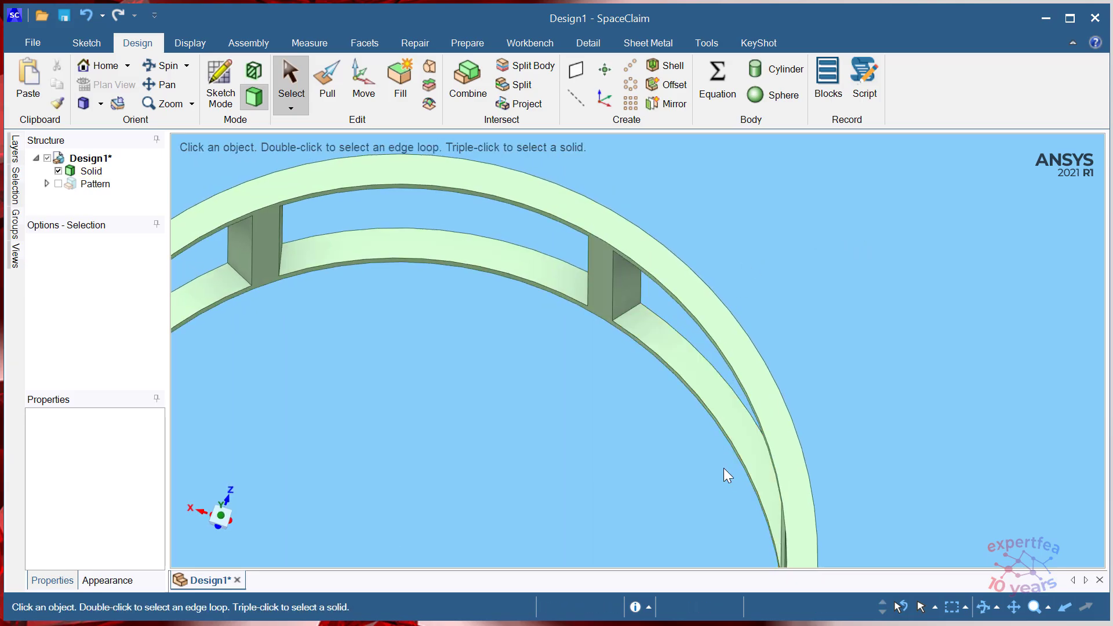
scroll(584, 282, "down", 4)
scroll(581, 230, "up", 3)
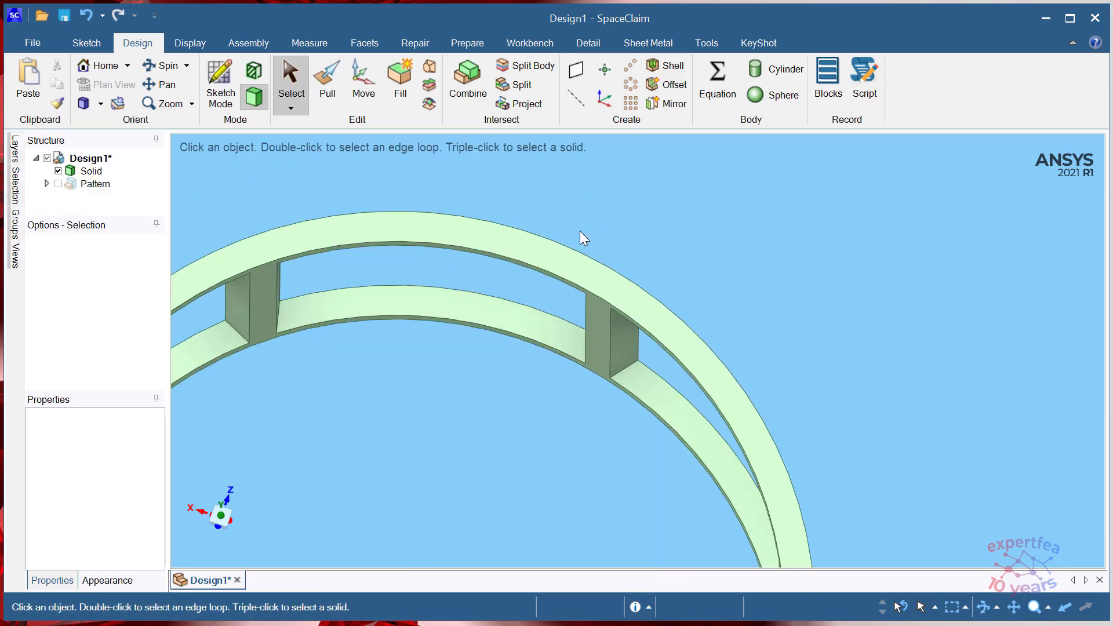
scroll(637, 307, "down", 1)
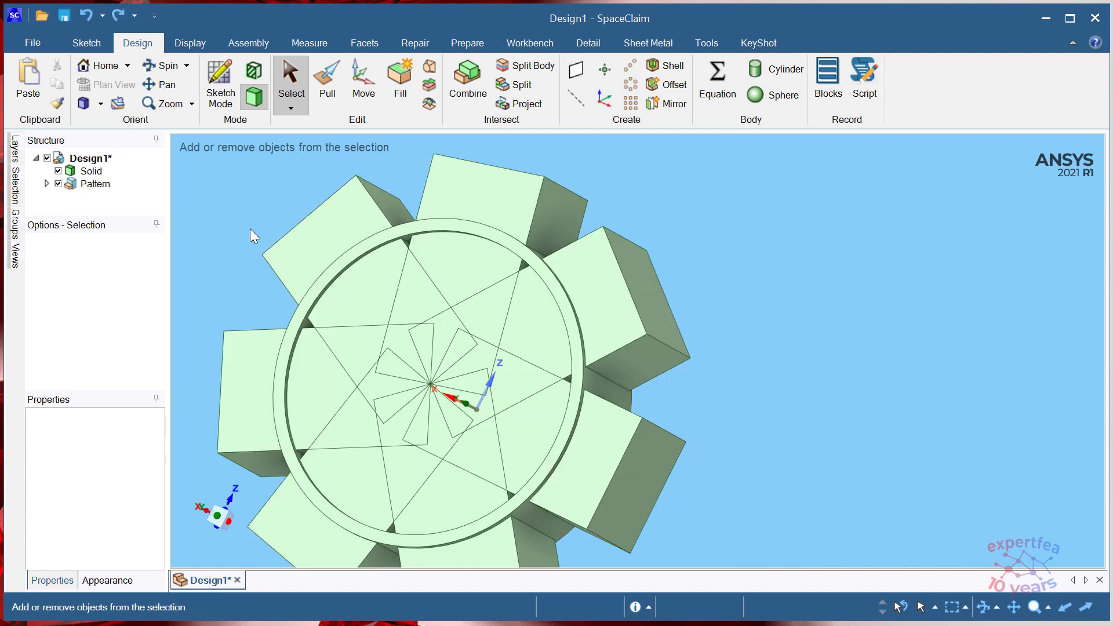
- Undo the Combine, the circular pattern and the block extrusion back to the flat rectangular surface
key("i")
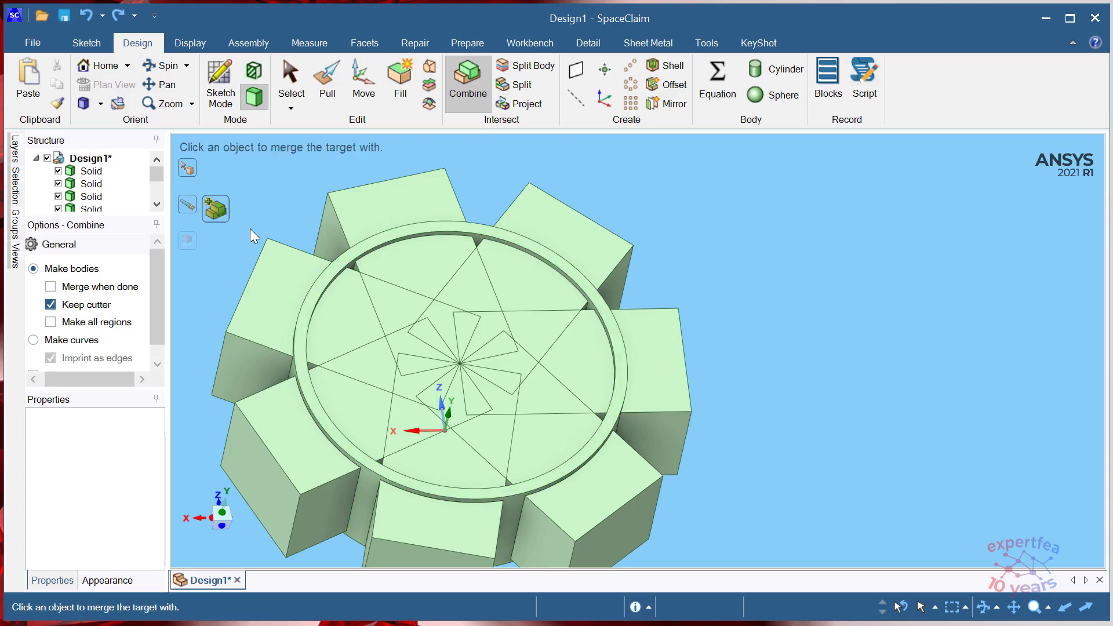
key("ctrl+z")
key("ctrl+z")
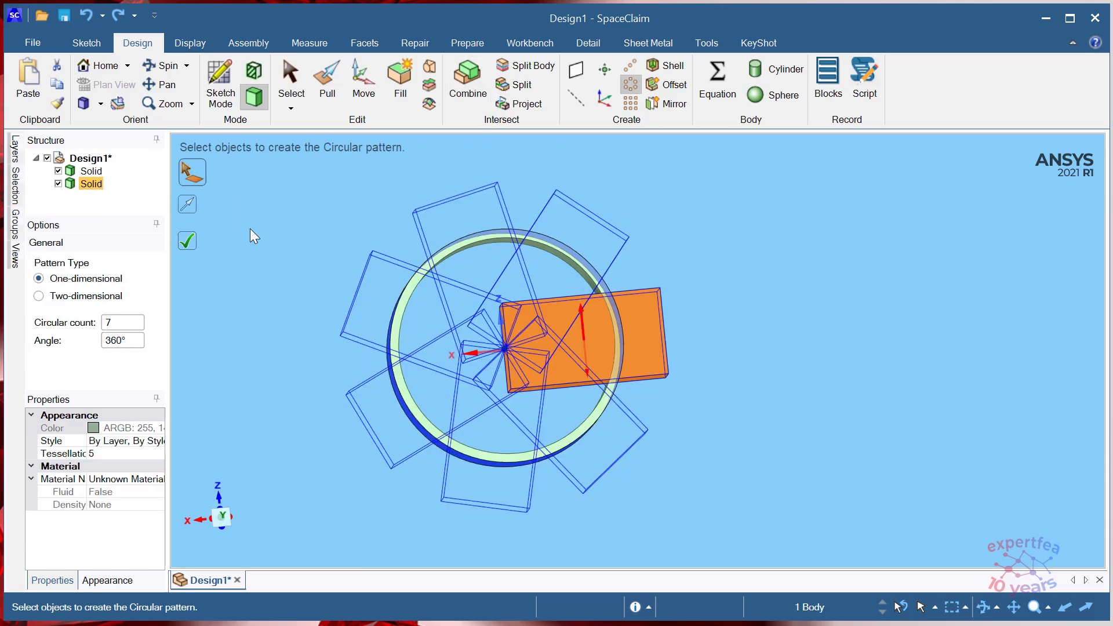
key("ctrl+z")
key("ctrl+z")
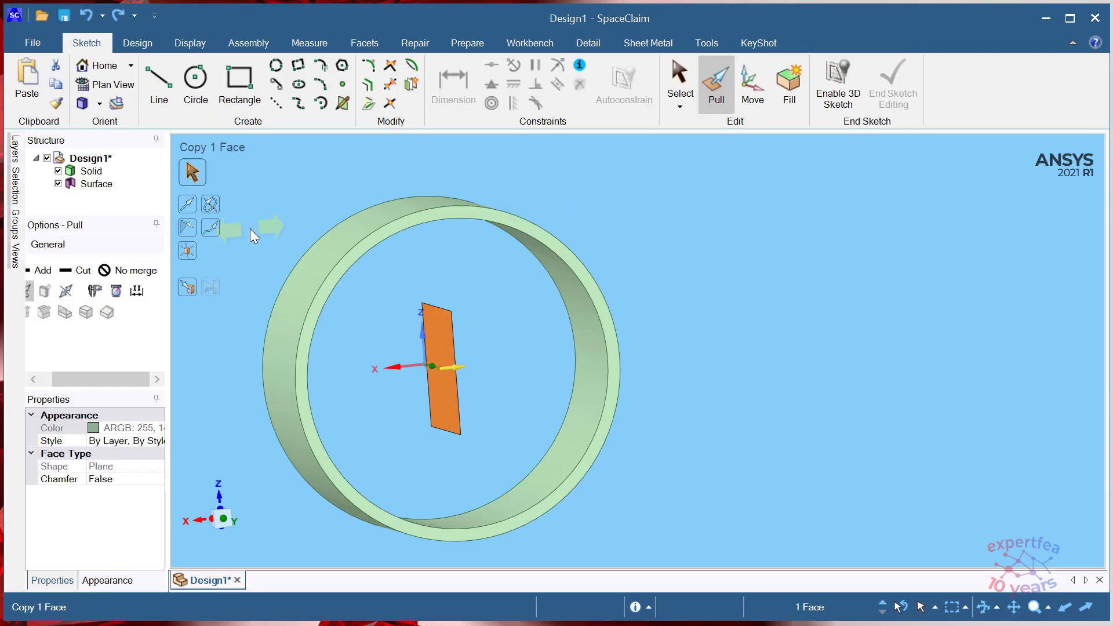
left_click(722, 314)
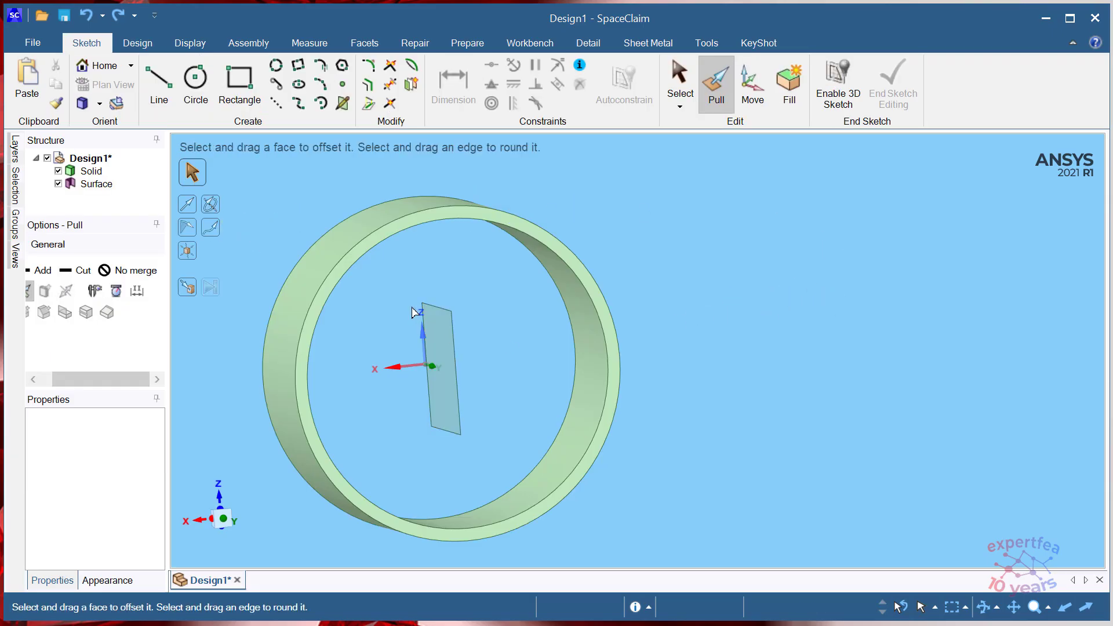
- Extend the rectangular surface's upper short edge outward by 0.06 mm with Pull
scroll(413, 313, "up", 4)
left_click(467, 306)
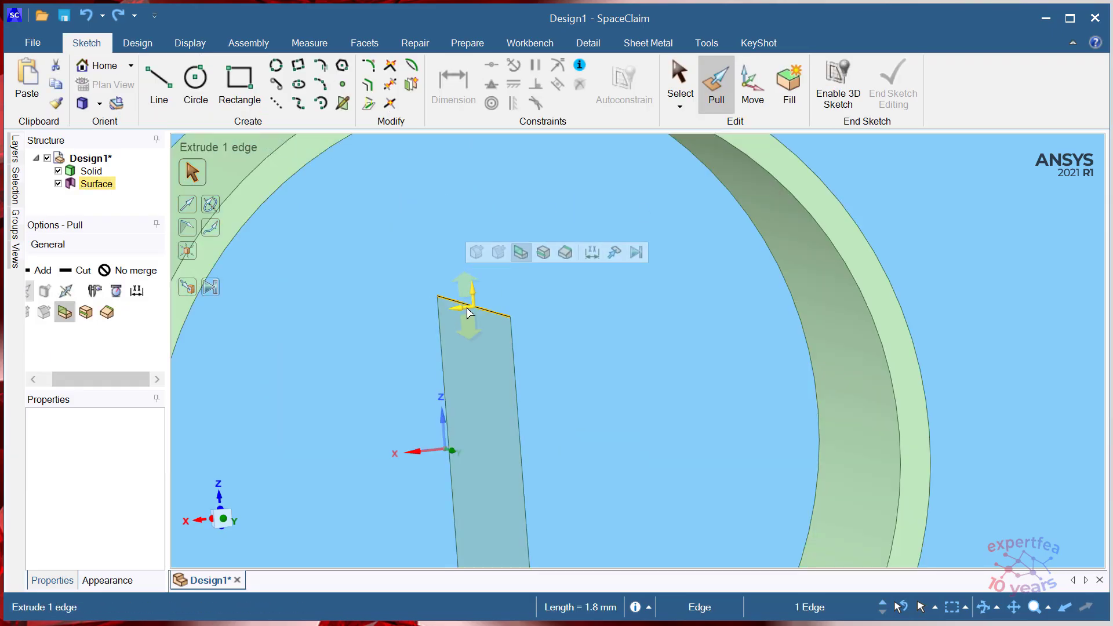
scroll(471, 305, "up", 2)
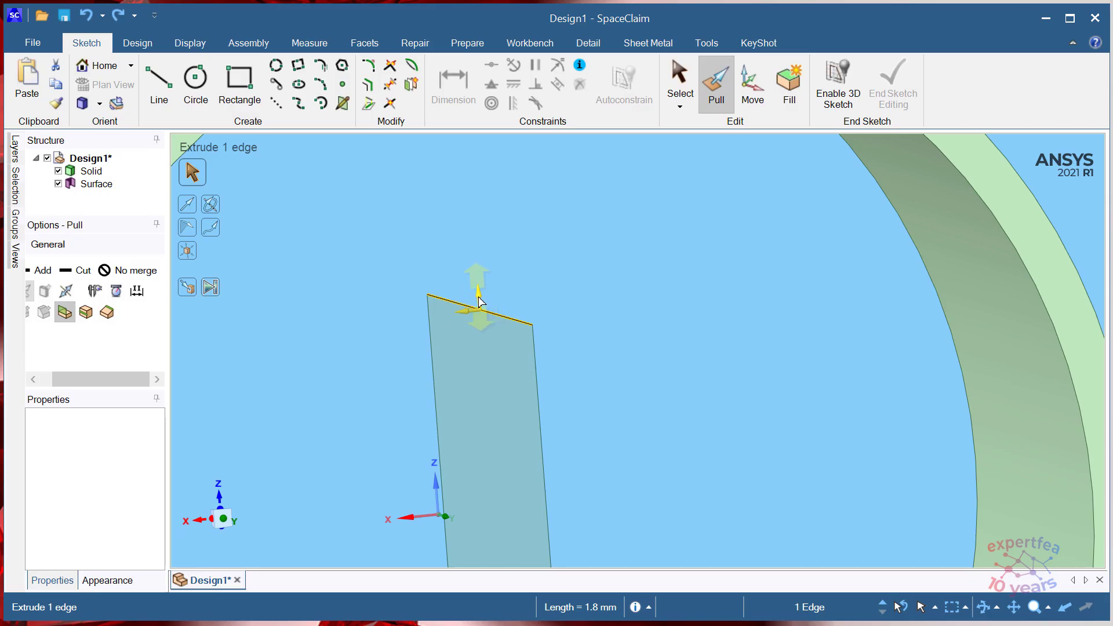
left_click_drag(478, 301, 479, 298)
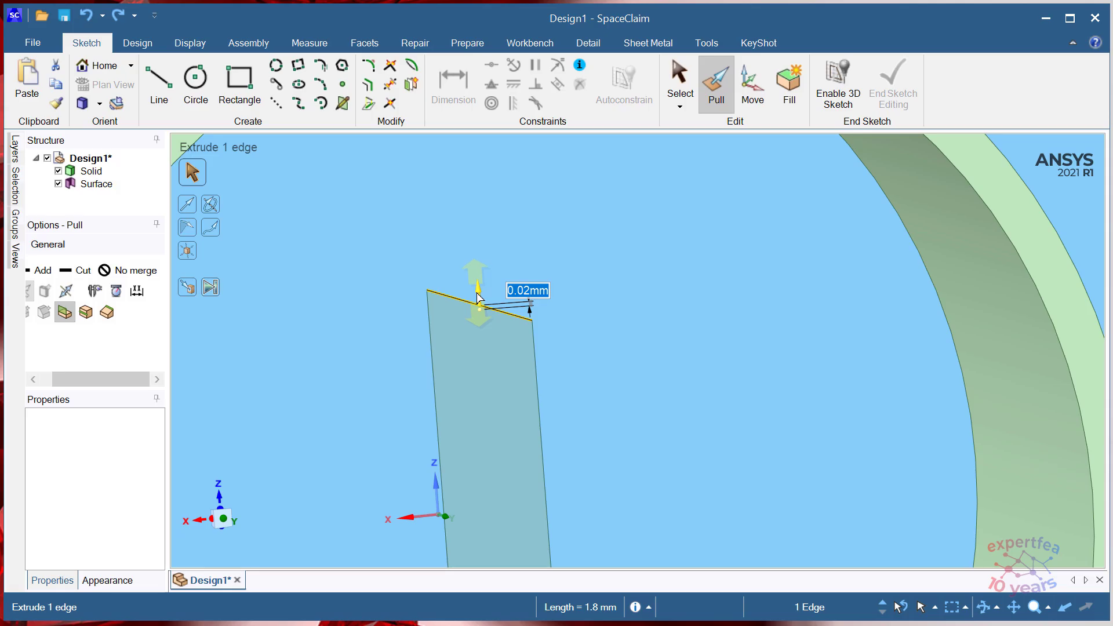
type("0.0")
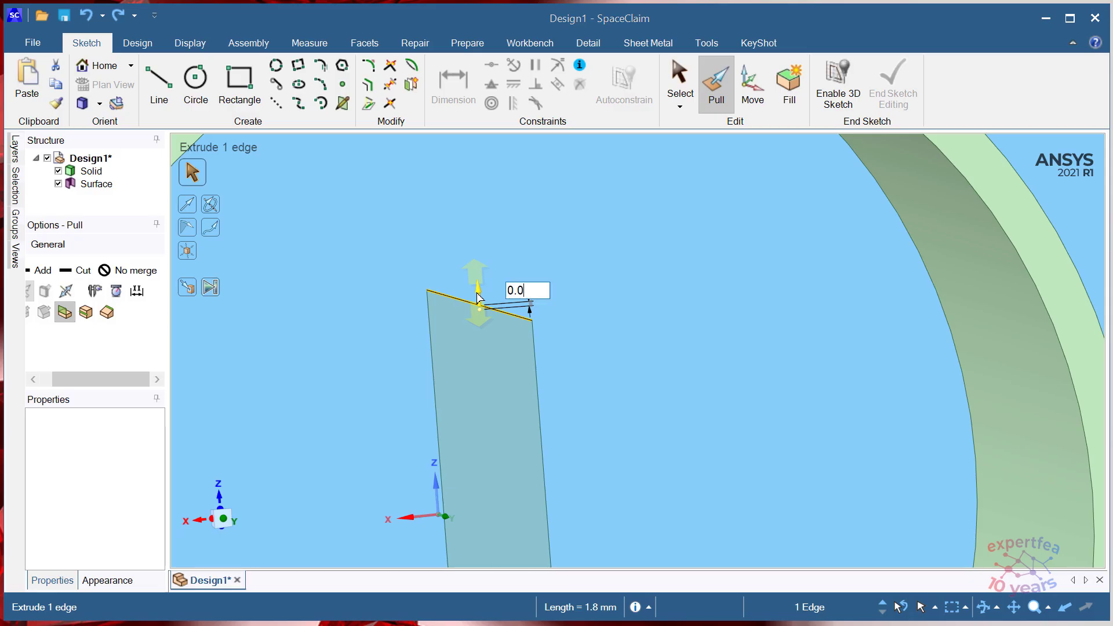
type("6")
key("Return")
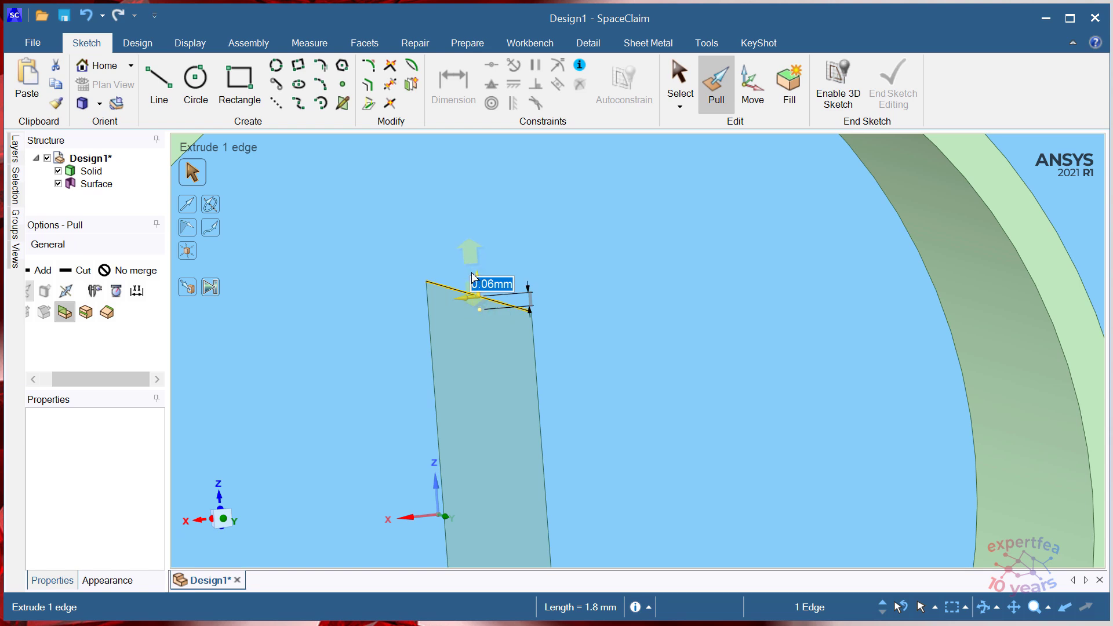
- Extend the rectangular surface's lower short edge outward by 0.06 mm with Pull
scroll(474, 268, "down", 4)
scroll(472, 452, "up", 4)
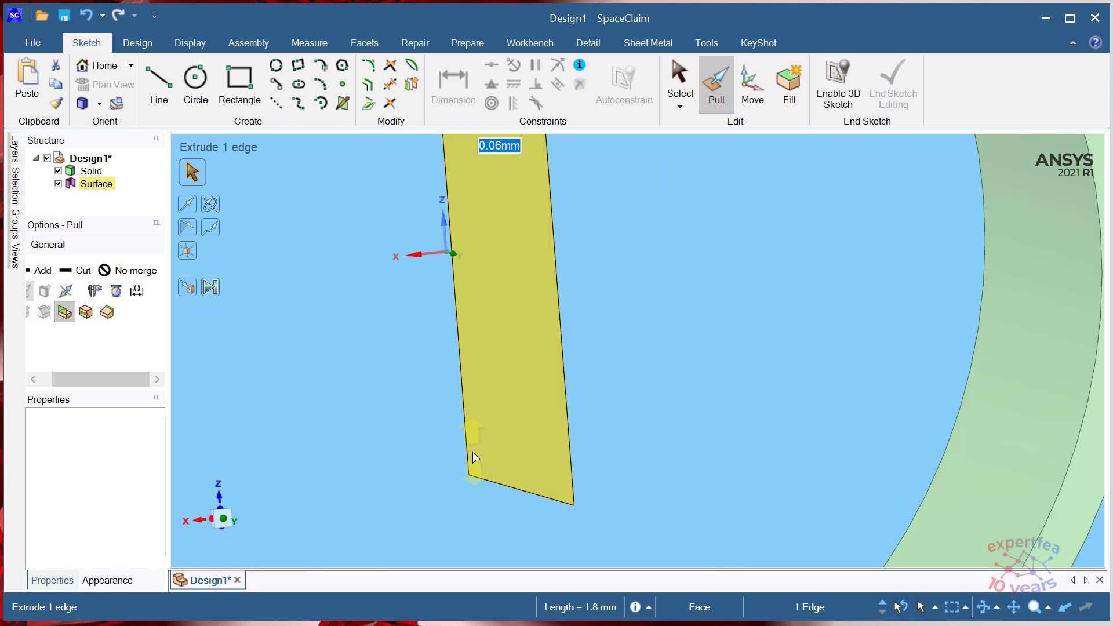
left_click(497, 485)
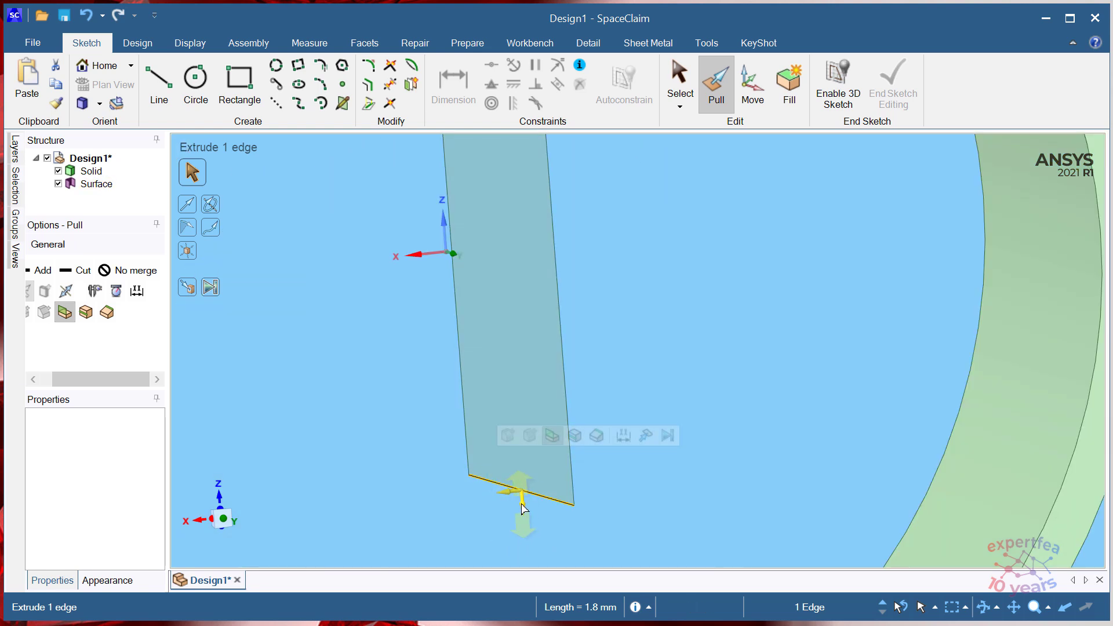
left_click_drag(524, 510, 525, 520)
type("0.06")
key("Return")
scroll(325, 360, "down", 4)
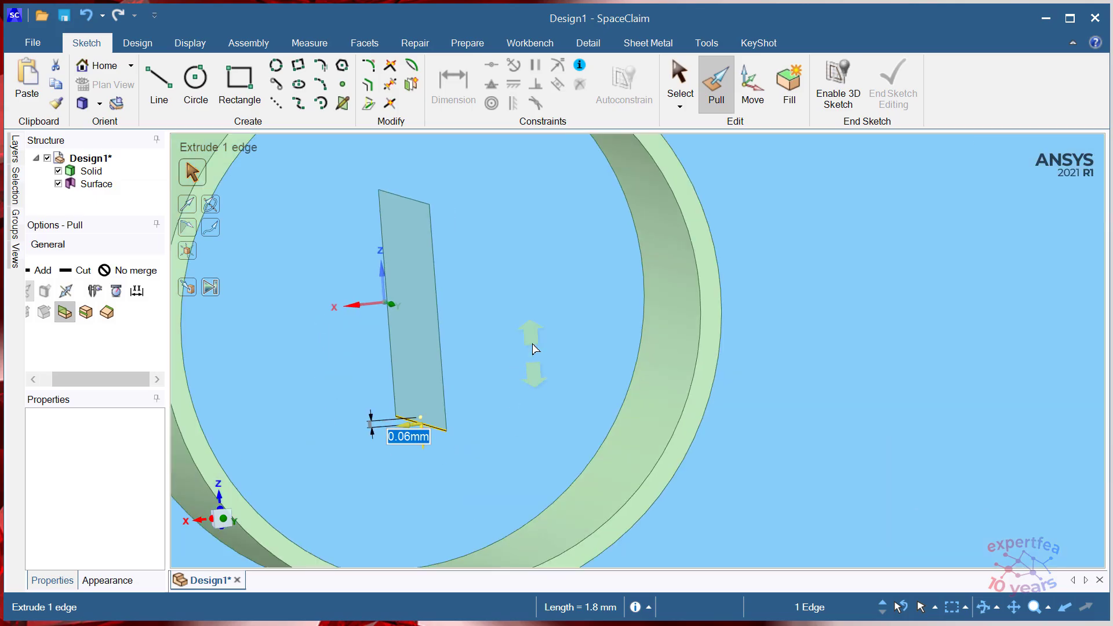
left_click(494, 398)
- Pull the rectangular surface about 5 mm through the cylinder wall into a separate block using the No merge option
scroll(493, 398, "down", 2)
left_click(126, 272)
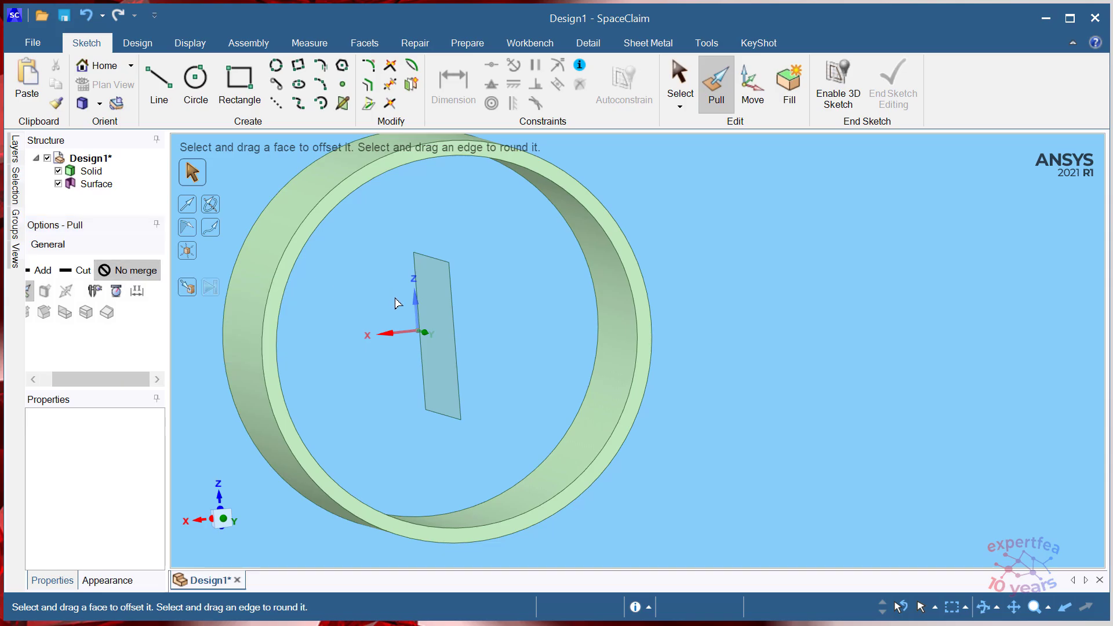
left_click(435, 305)
left_click_drag(525, 354, 833, 423)
middle_click_drag(833, 423, 708, 452)
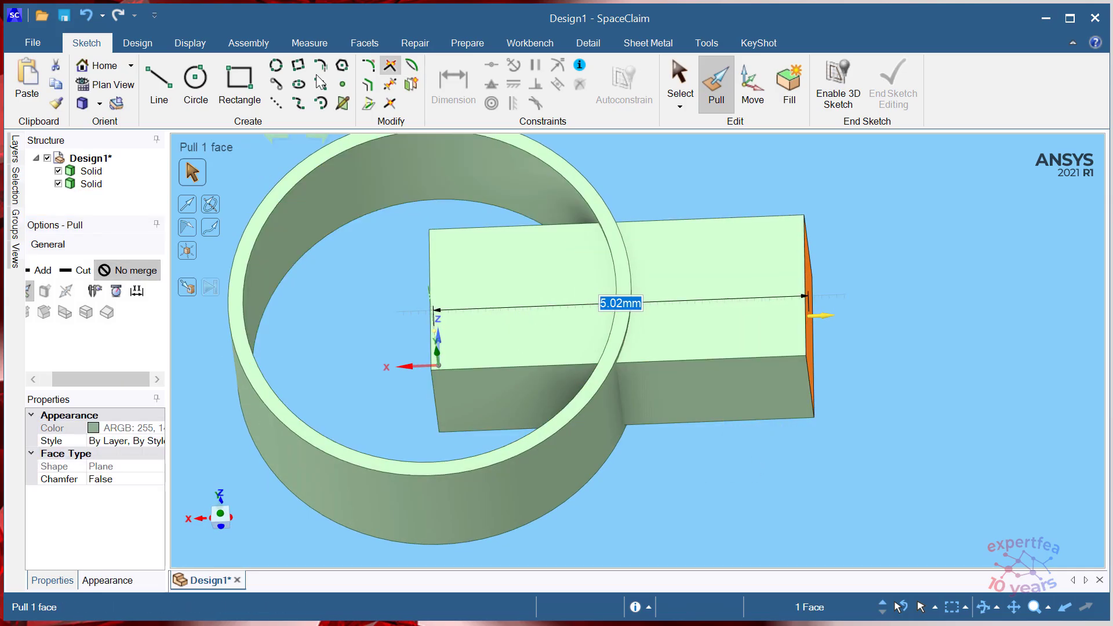
left_click(137, 43)
left_click(630, 84)
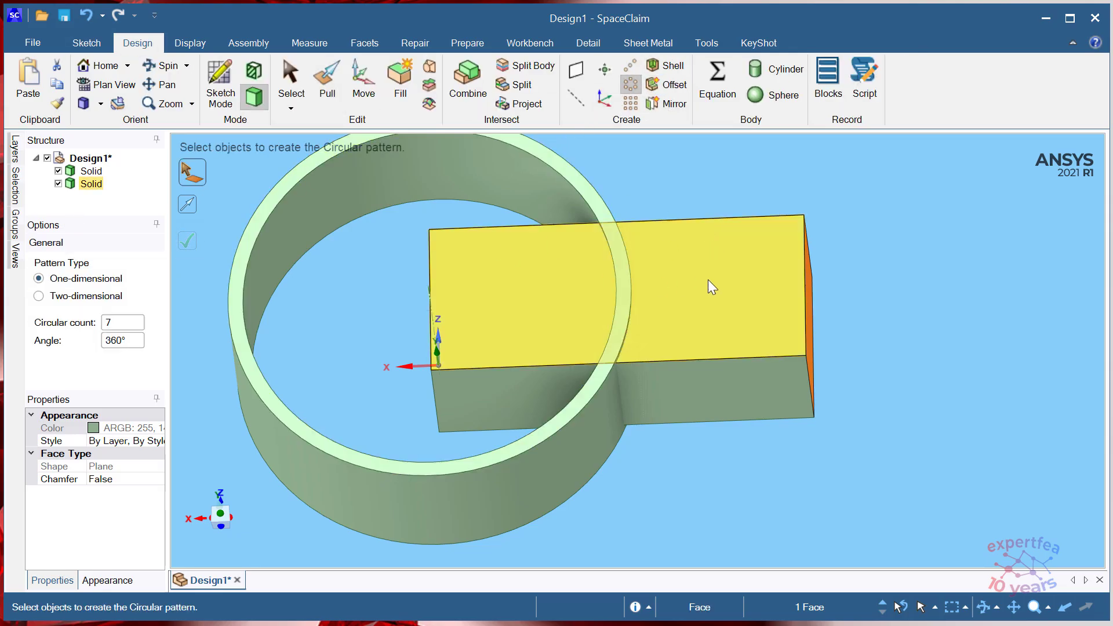
left_click(91, 183)
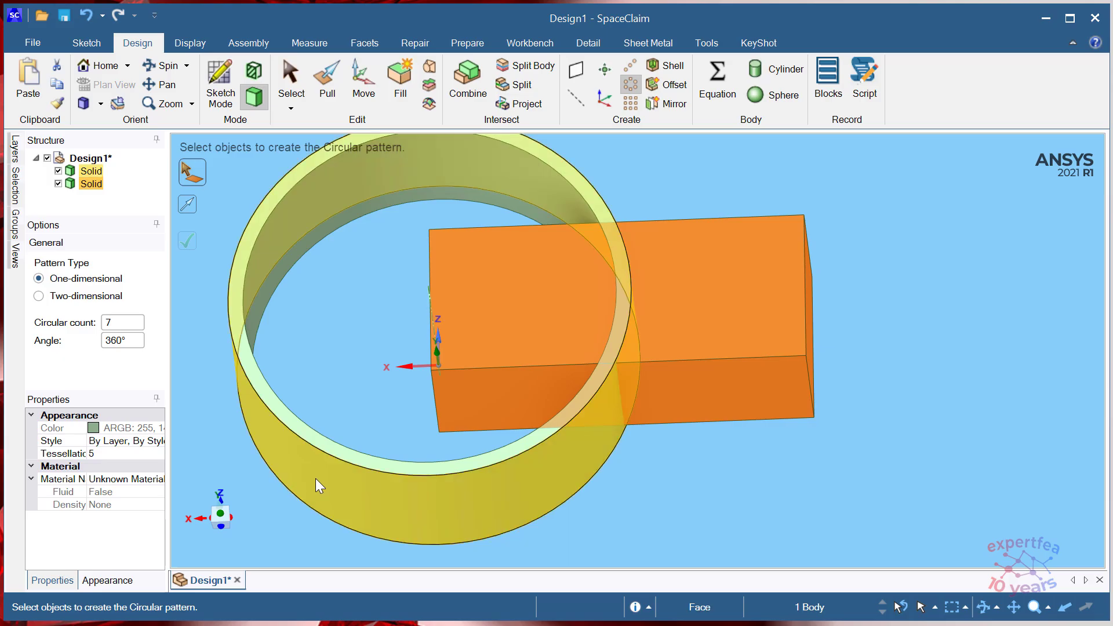
left_click(359, 517)
scroll(478, 431, "down", 3)
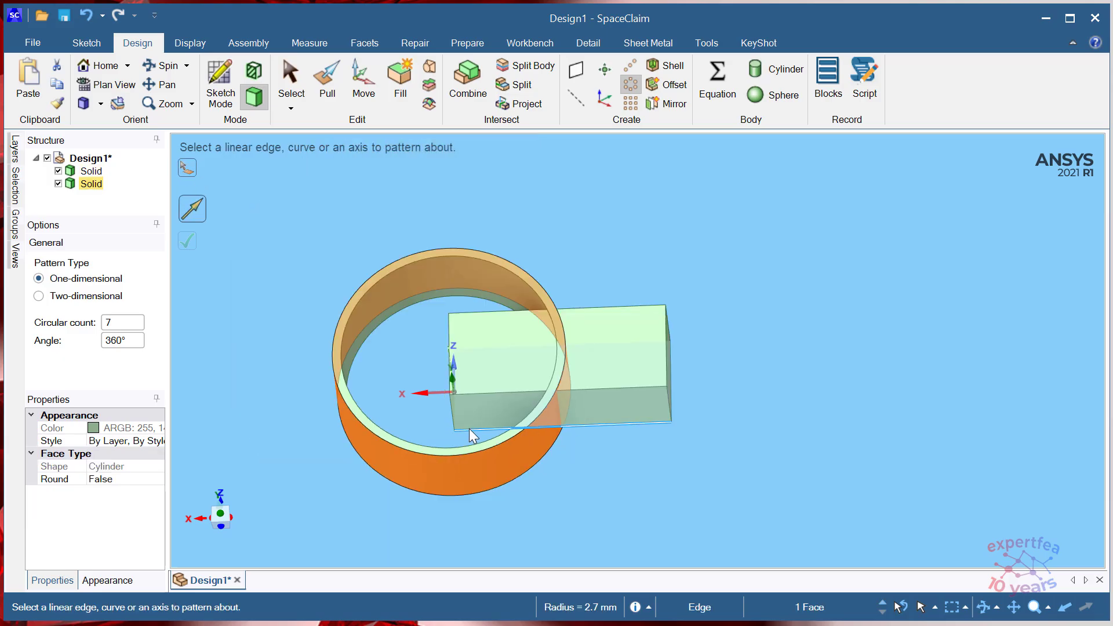
mouse_move(775, 316)
middle_mouse_down()
mouse_move(790, 310)
mouse_move(784, 293)
middle_mouse_up()
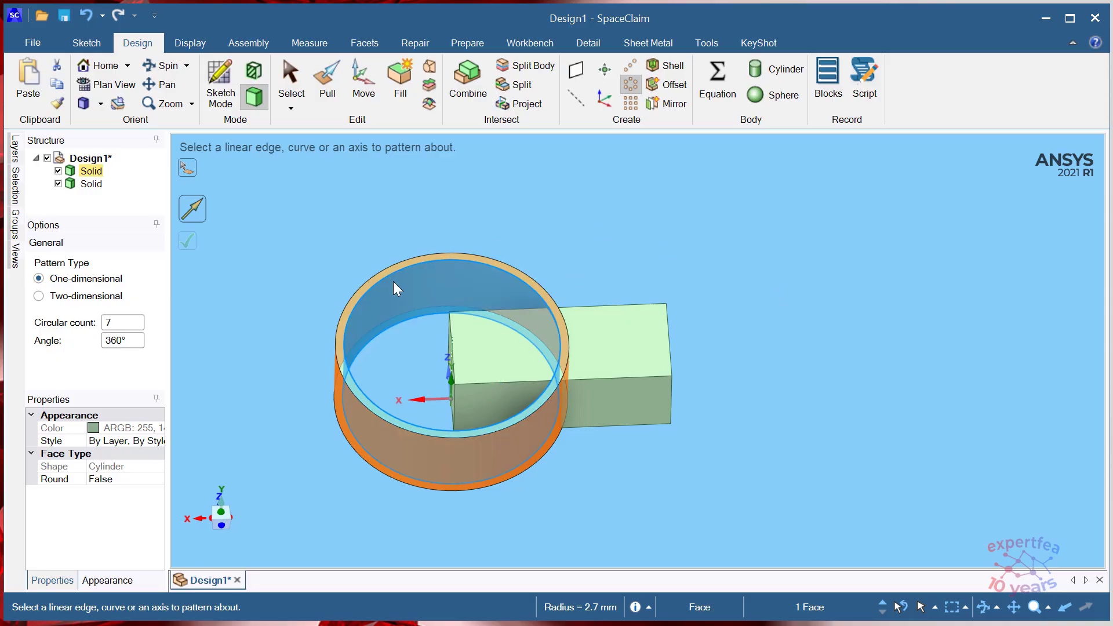
key("Escape")
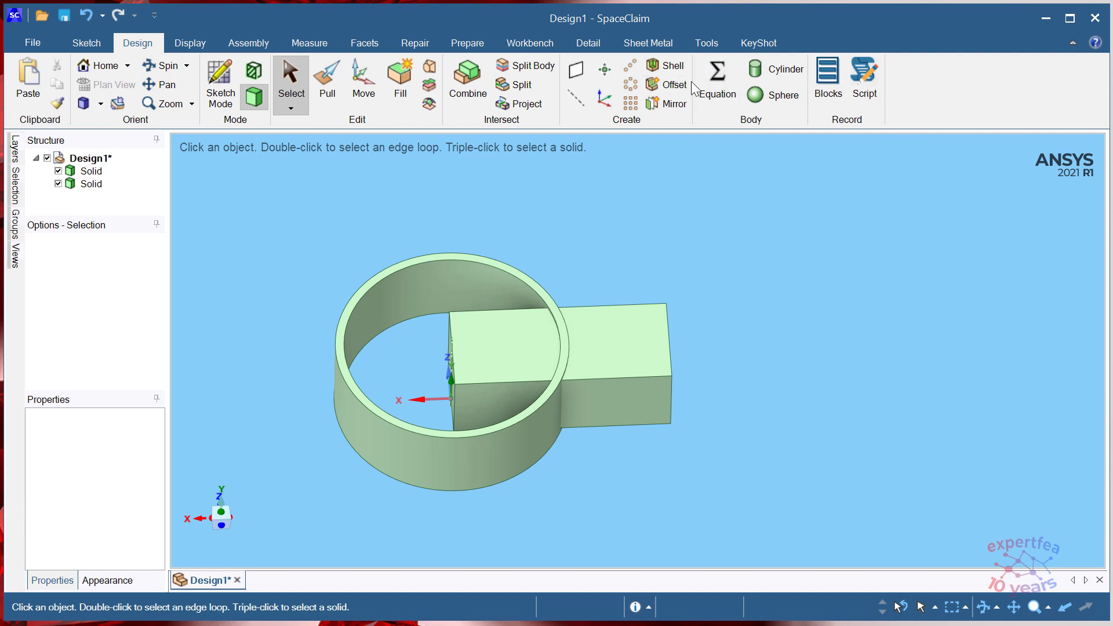
- Create a one-dimensional circular pattern of the enlarged block about the cylinder's axis with a count of 7 over 360°
left_click(627, 87)
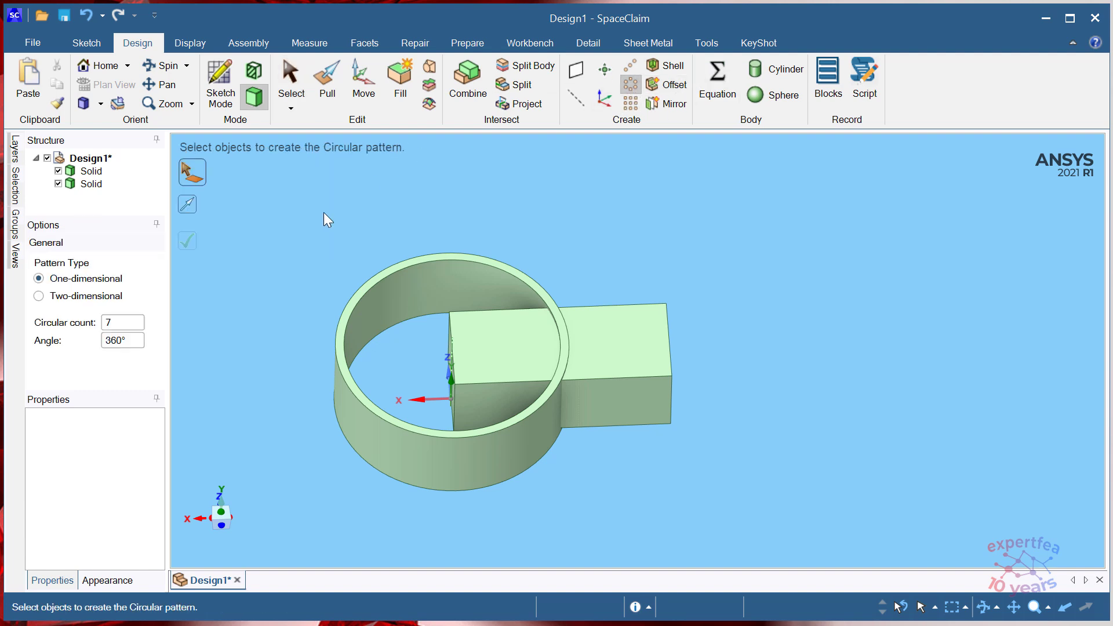
left_click(91, 183)
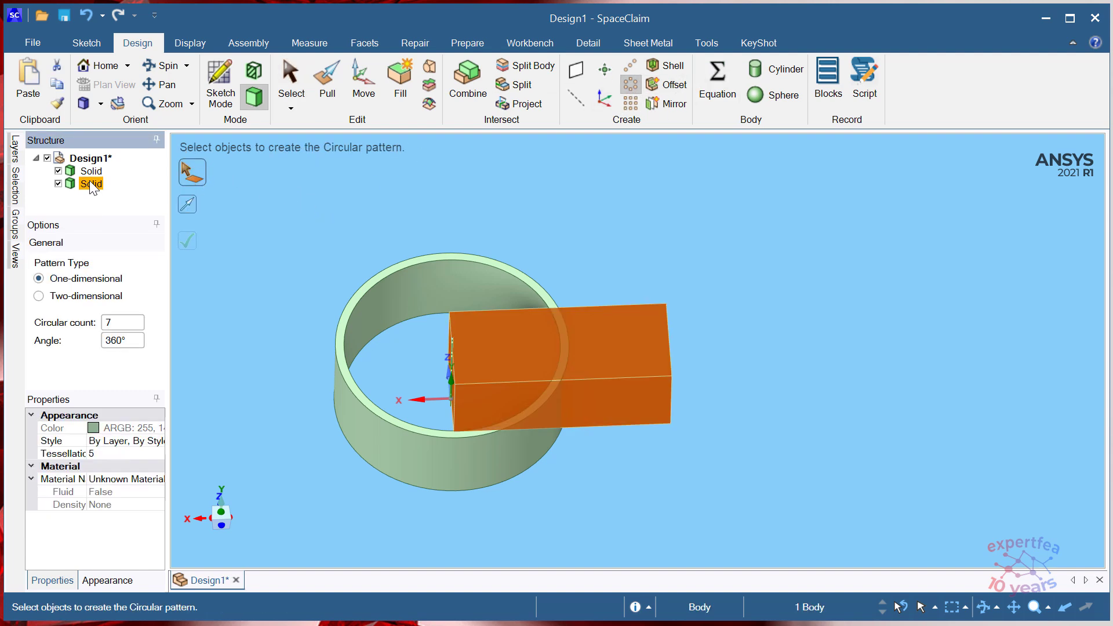
left_click(188, 212)
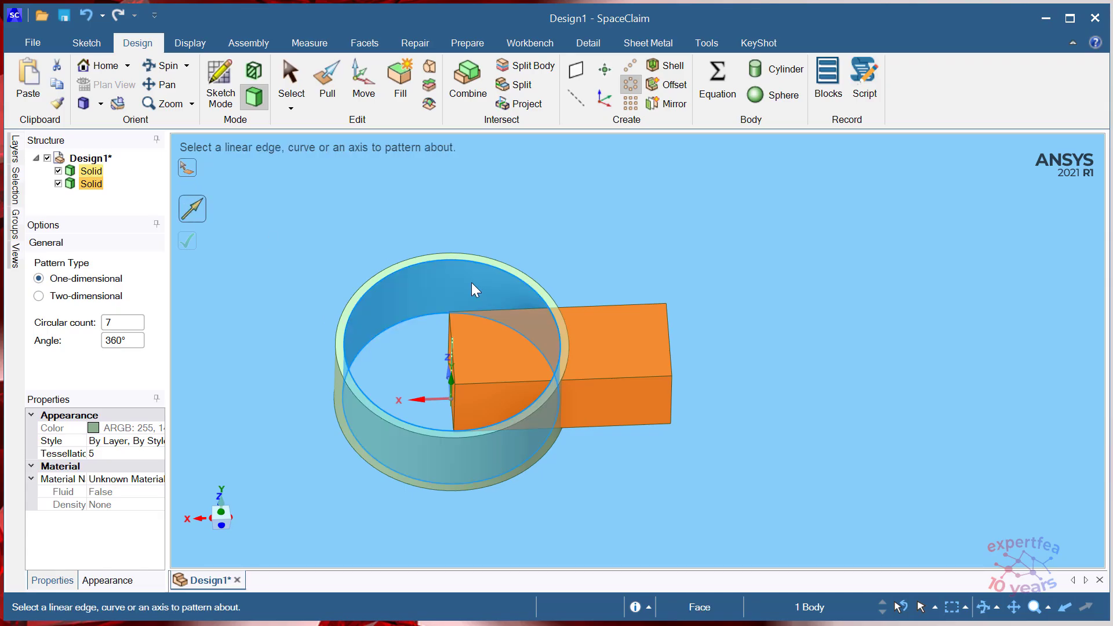
left_click(438, 281)
middle_click_drag(724, 348, 725, 379)
left_click(196, 246)
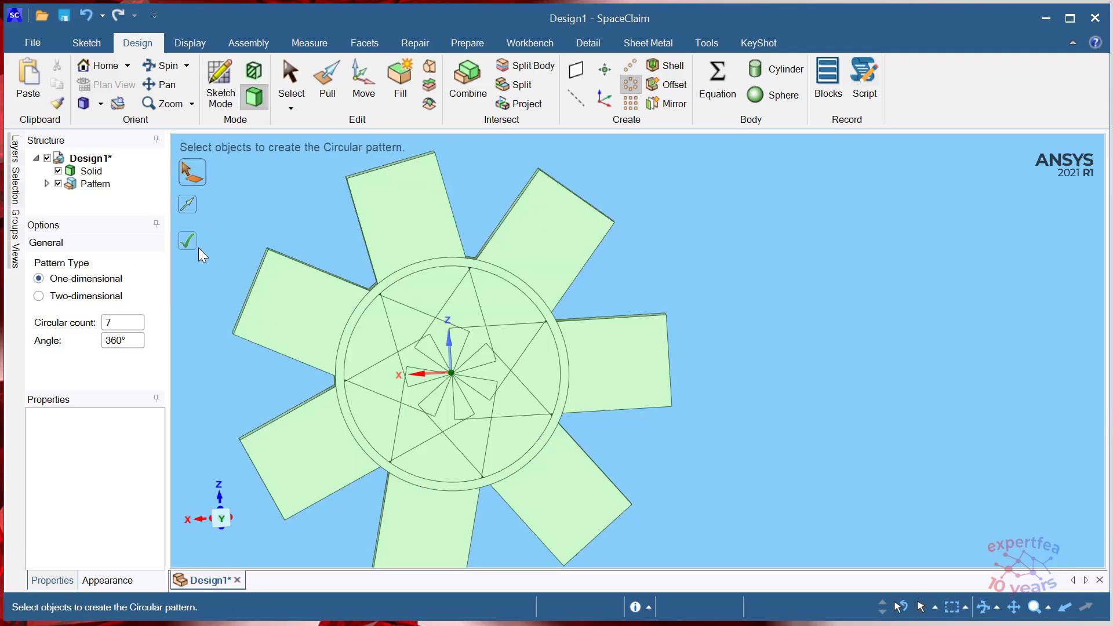
- Combine the hollow cylinder as target with the enlarged patterned blocks as cutters, keeping the cutters
middle_click_drag(770, 272, 761, 234)
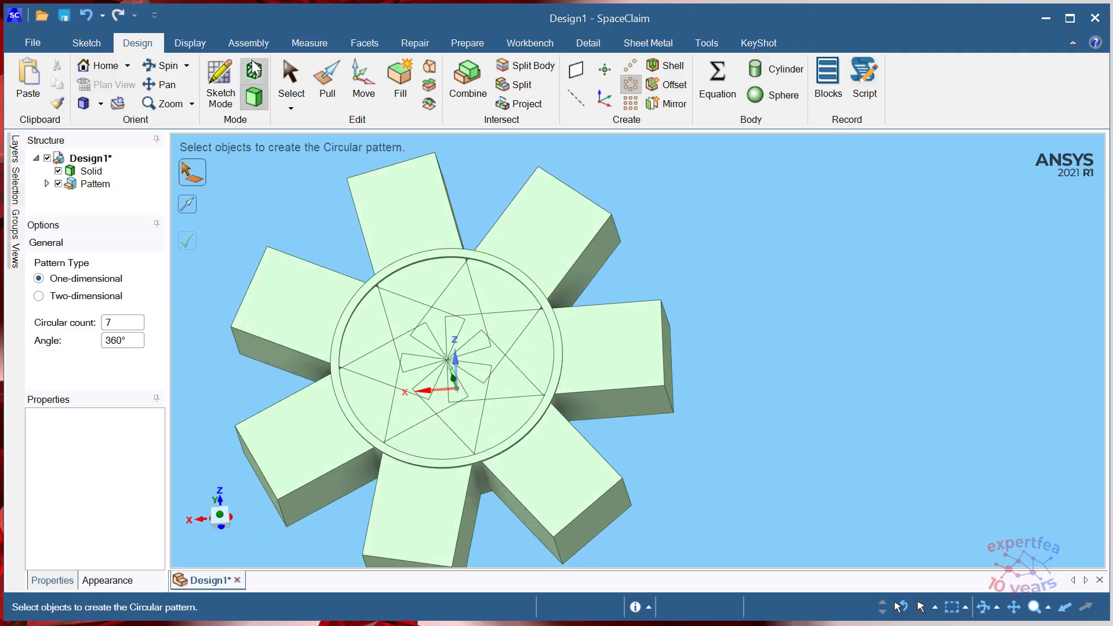
left_click(467, 81)
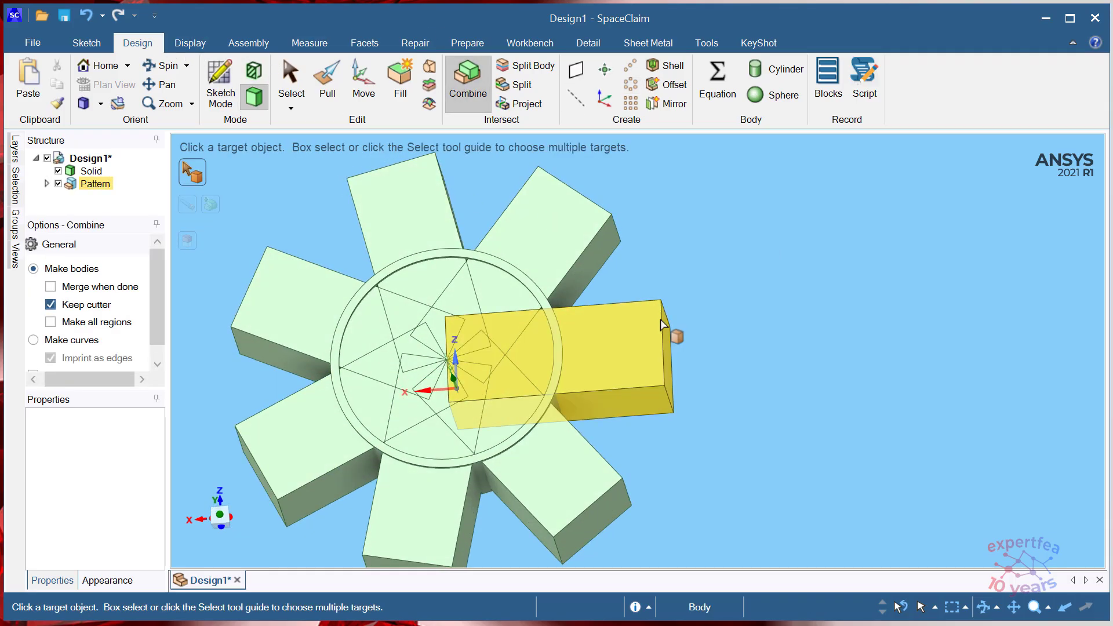
left_click(392, 268)
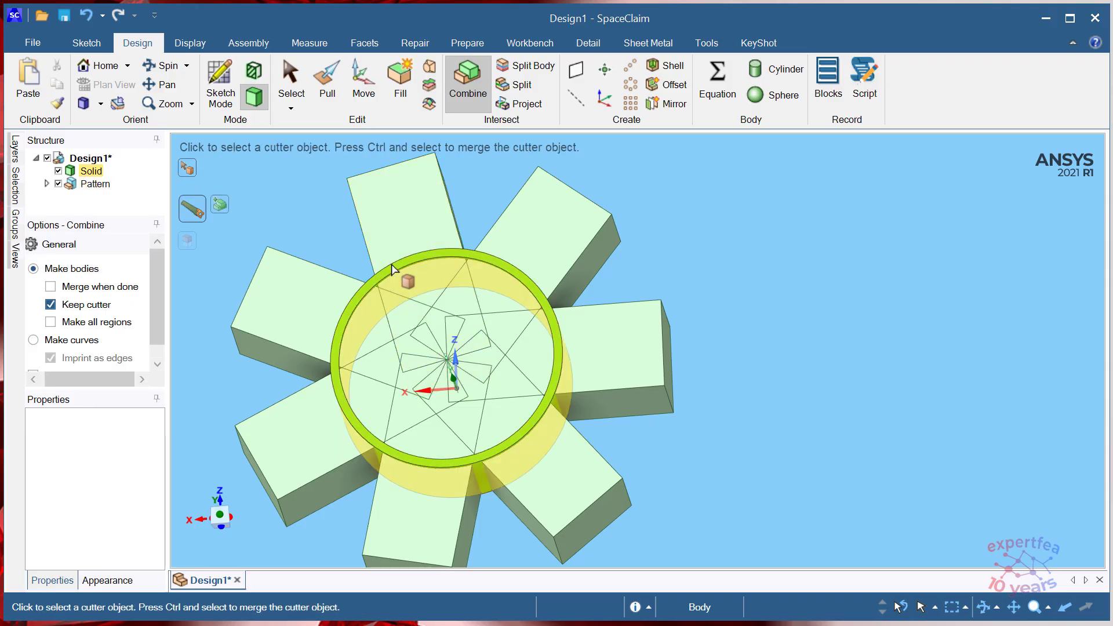
left_click(514, 231)
middle_click_drag(744, 345, 775, 284)
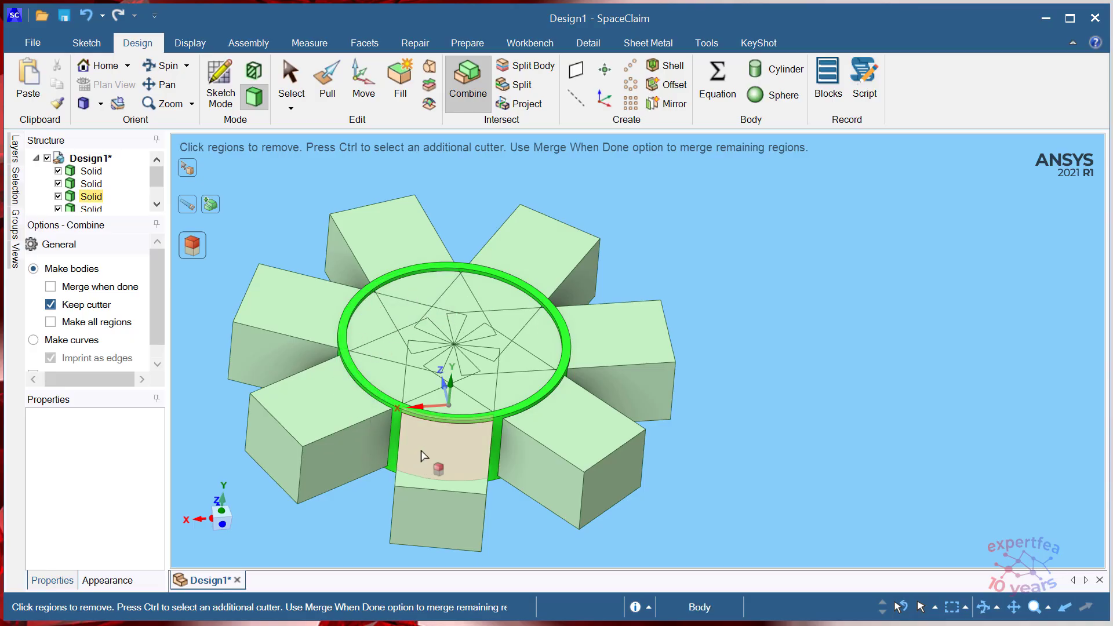
- Remove the remaining cylinder wall regions cut by the blocks, finish the Combine and hide the block pattern
left_click(542, 446)
middle_click_drag(545, 446, 557, 383)
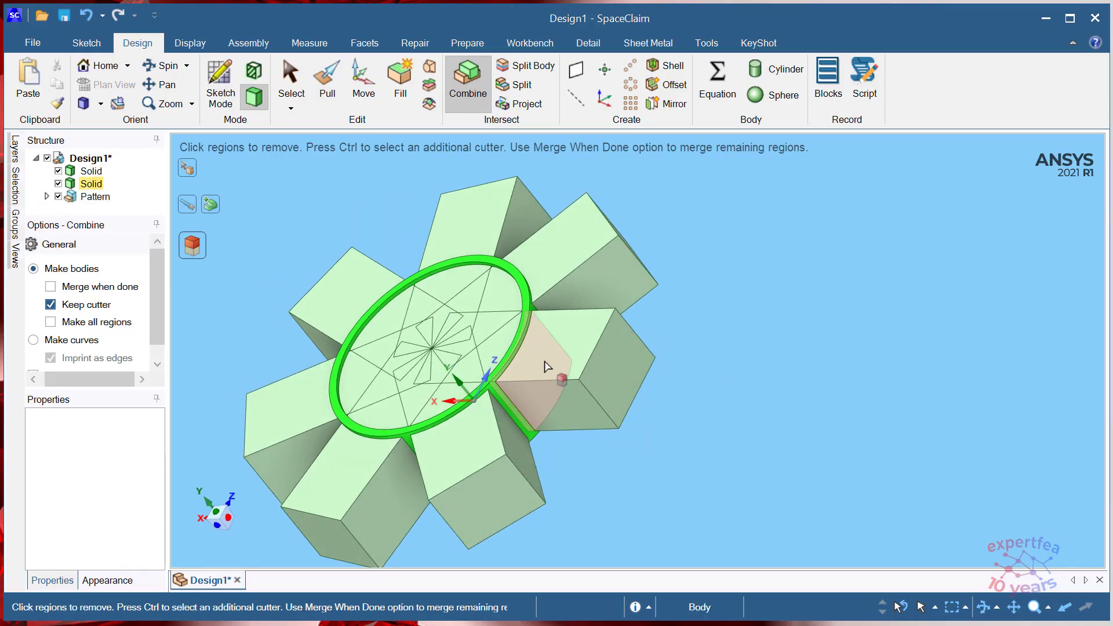
left_click(547, 366)
key("Escape")
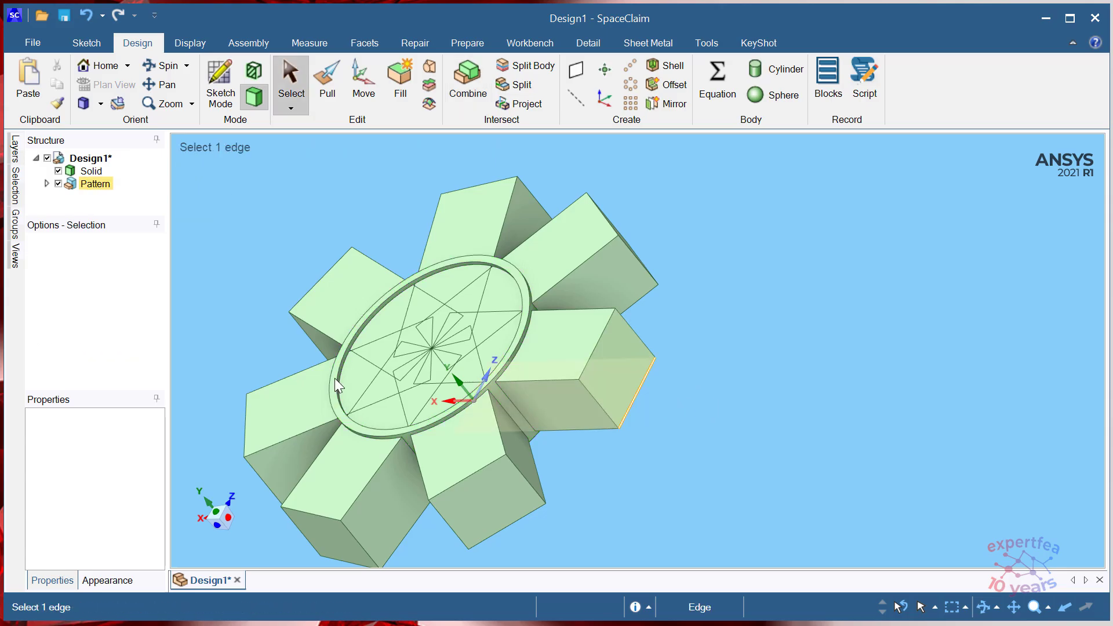
left_click(58, 183)
- Measure a strut's width between its long edges on the inner side and on the outer side
scroll(457, 302, "up", 10)
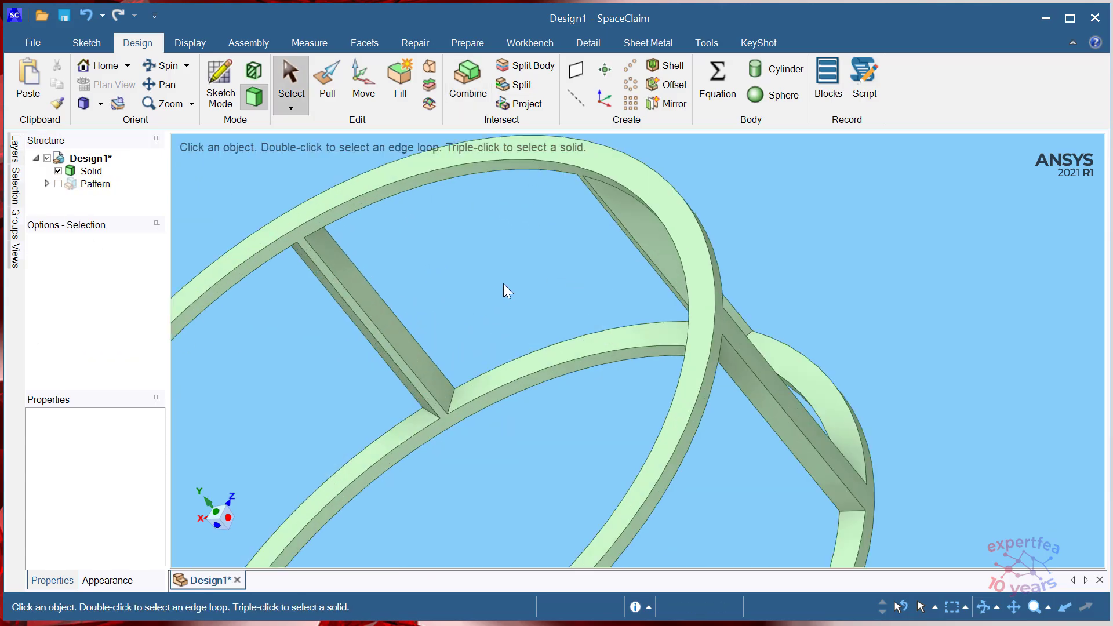
left_click(582, 294)
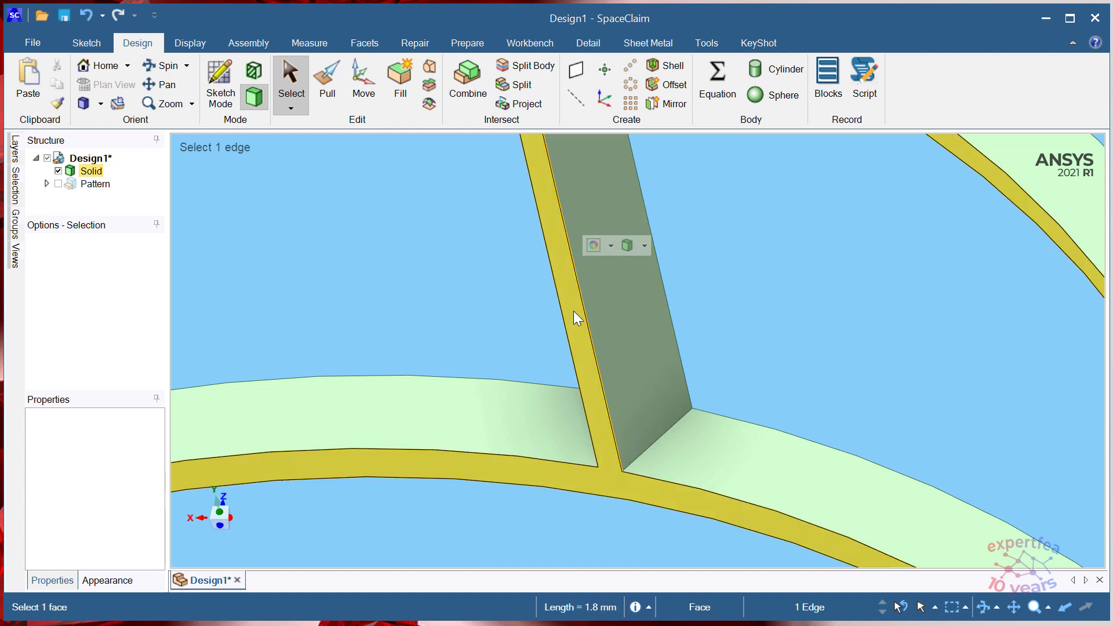
left_click(561, 321, "ctrl")
middle_click_drag(561, 321, 583, 597)
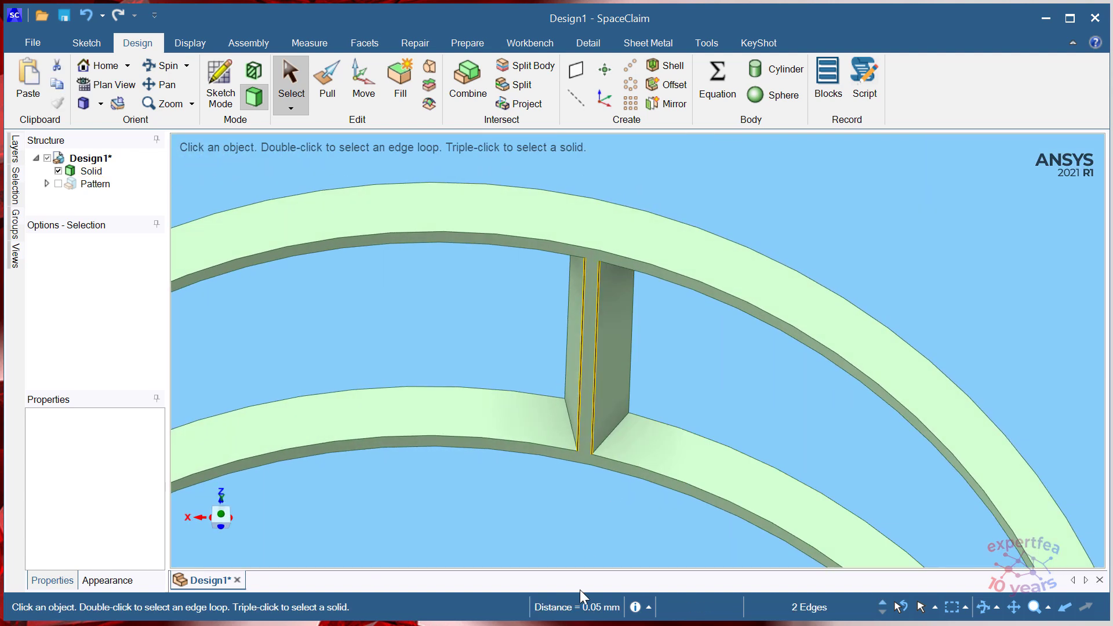
middle_click_drag(665, 356, 647, 382)
scroll(631, 225, "up", 4)
left_click(645, 259)
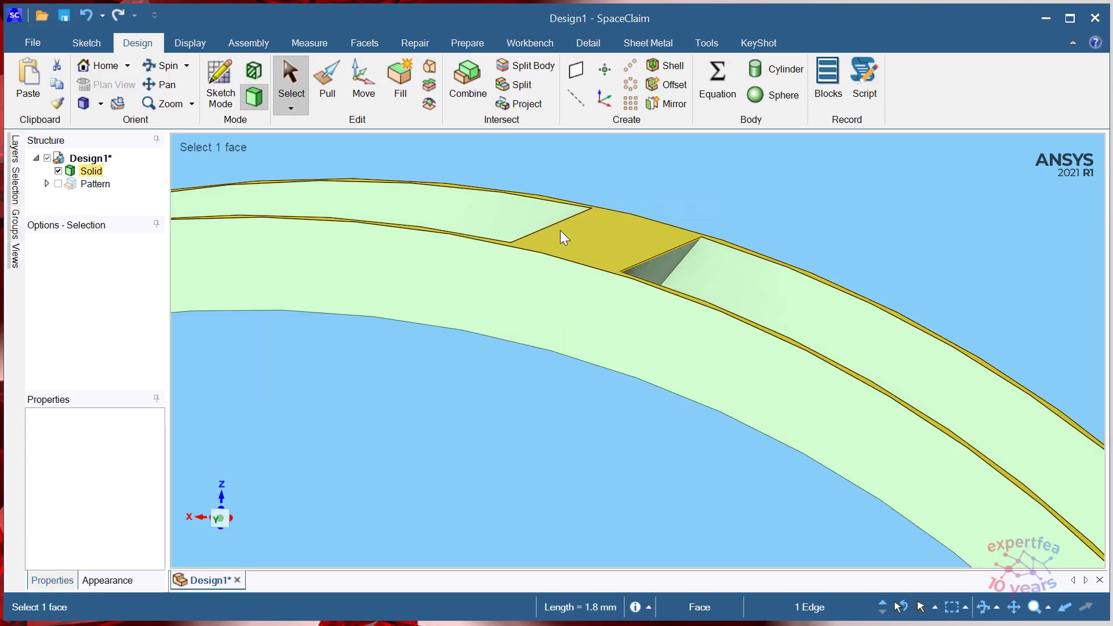
left_click(548, 226, "ctrl")
scroll(549, 226, "down", 4)
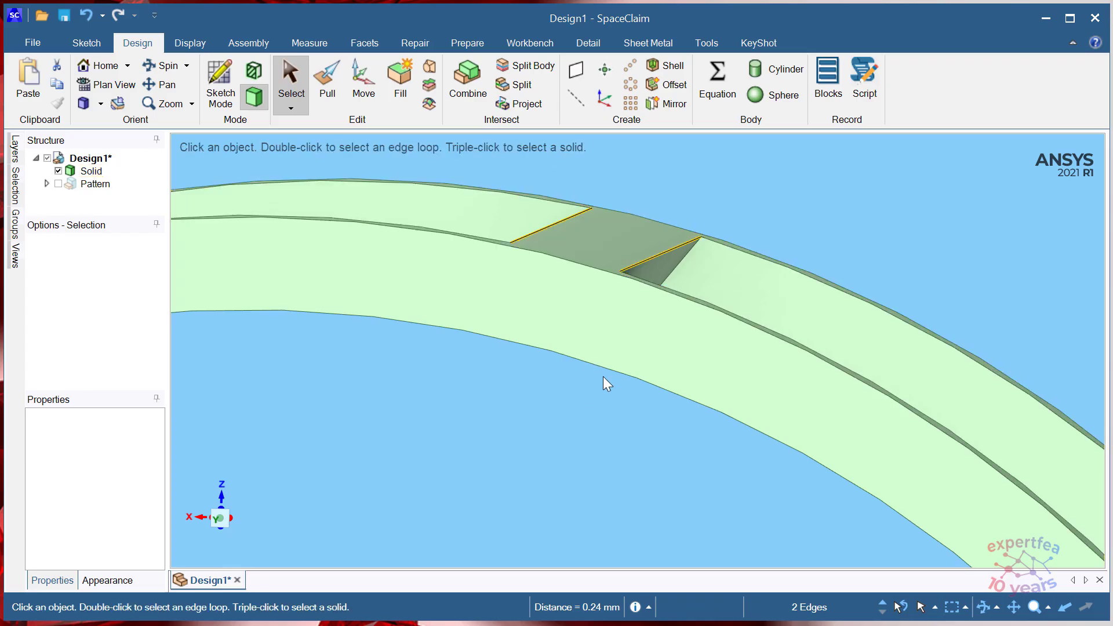
- Measure the same strut's inner width again between its two inner long edges
middle_click_drag(639, 314, 634, 243)
left_click(738, 263)
scroll(593, 380, "up", 4)
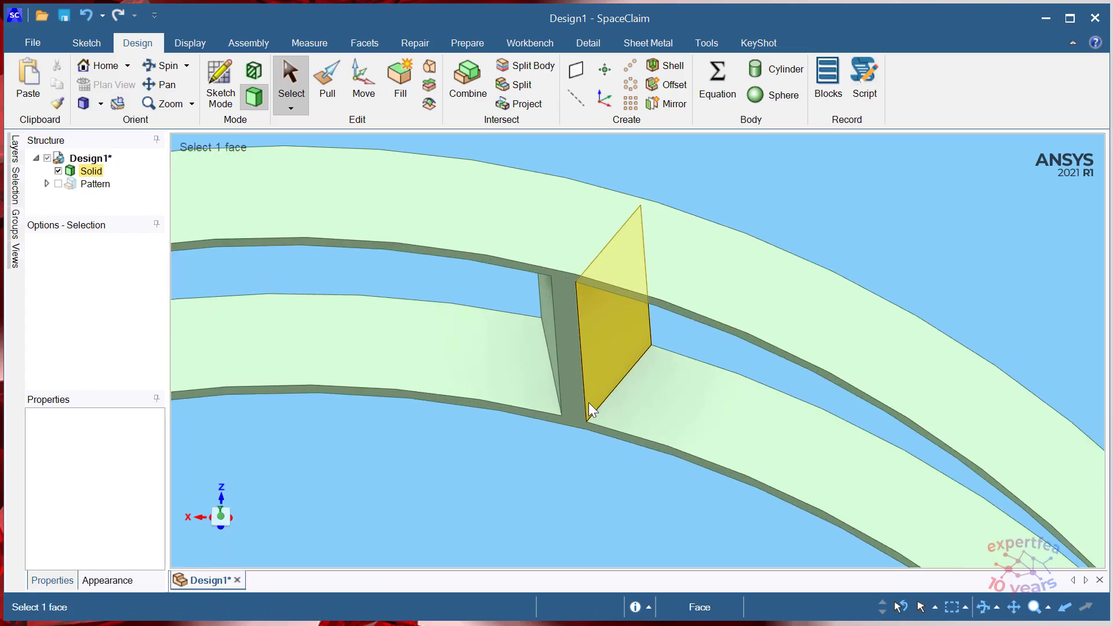
left_click(584, 399)
left_click(558, 372, "ctrl")
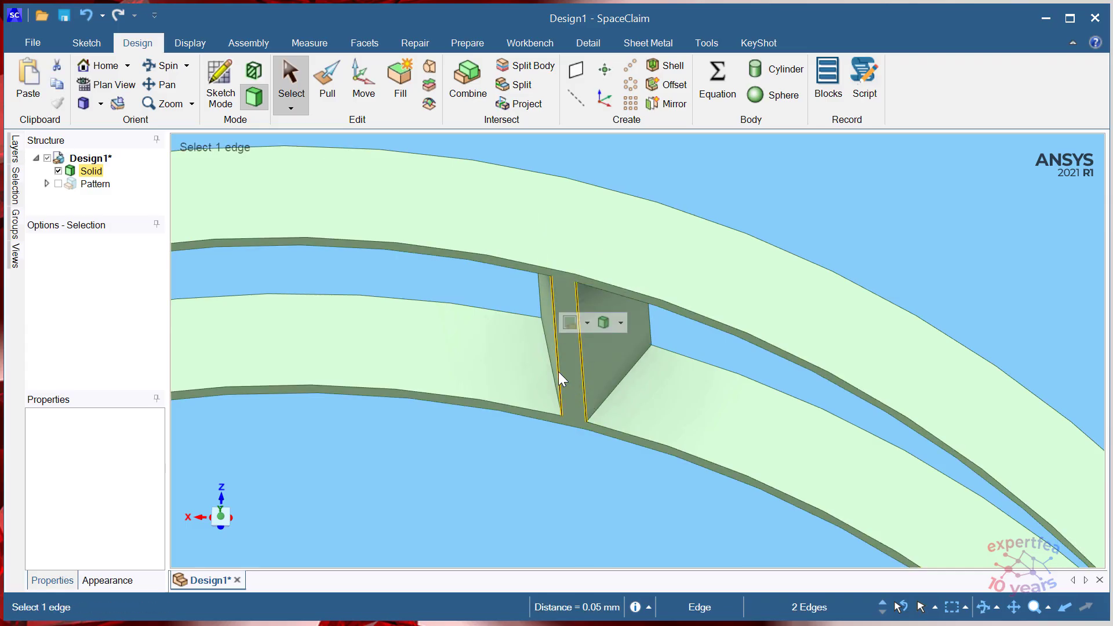
left_click(550, 515)
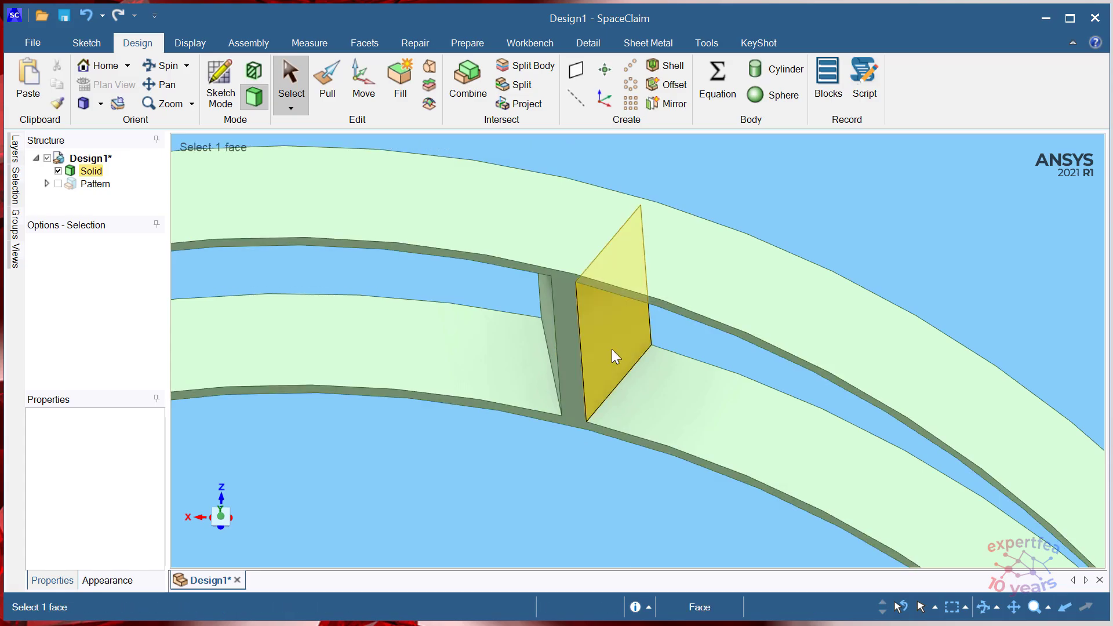
- Split the upper ring off the stent body, using the ring's underside face as the cutter
scroll(611, 349, "down", 5)
mouse_move(745, 353)
middle_mouse_down()
mouse_move(760, 212)
mouse_move(736, 170)
middle_mouse_up()
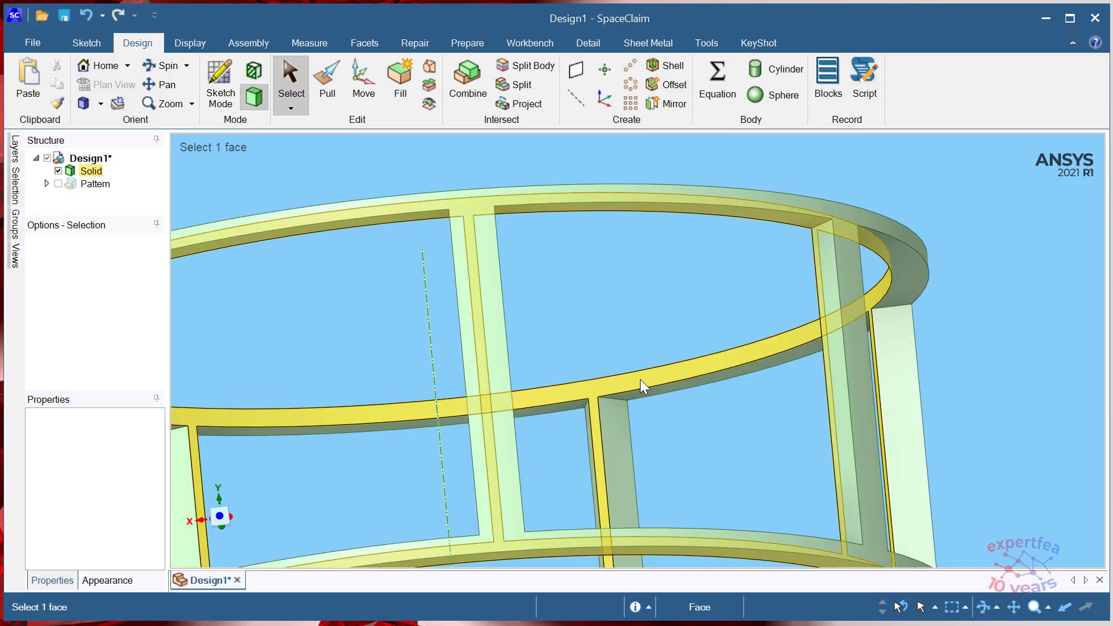
left_click(644, 407)
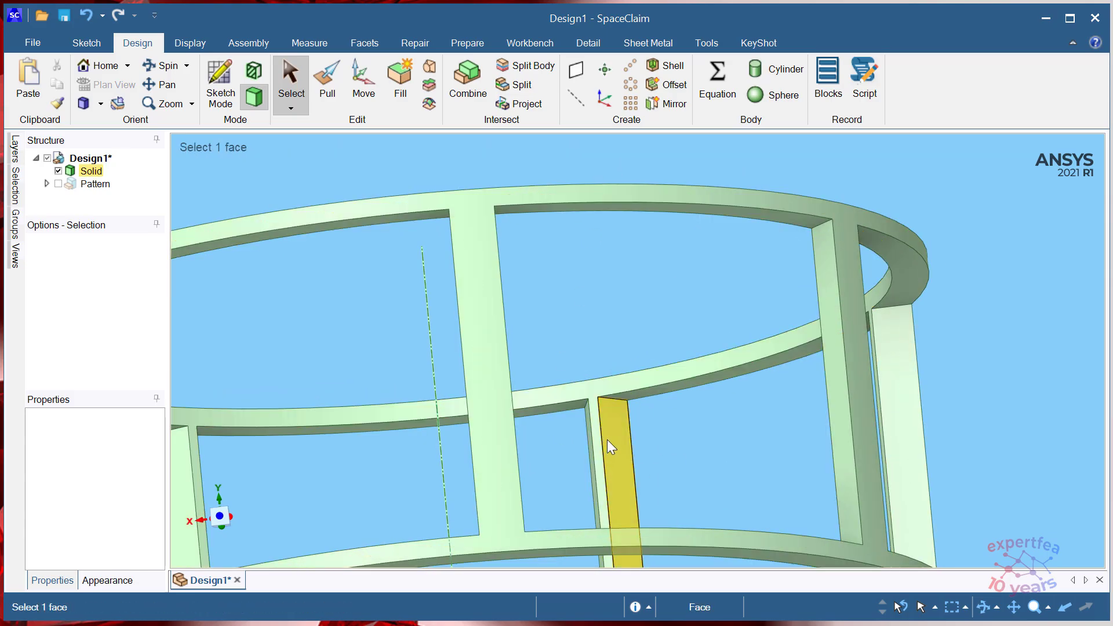
left_click(527, 66)
left_click(725, 385)
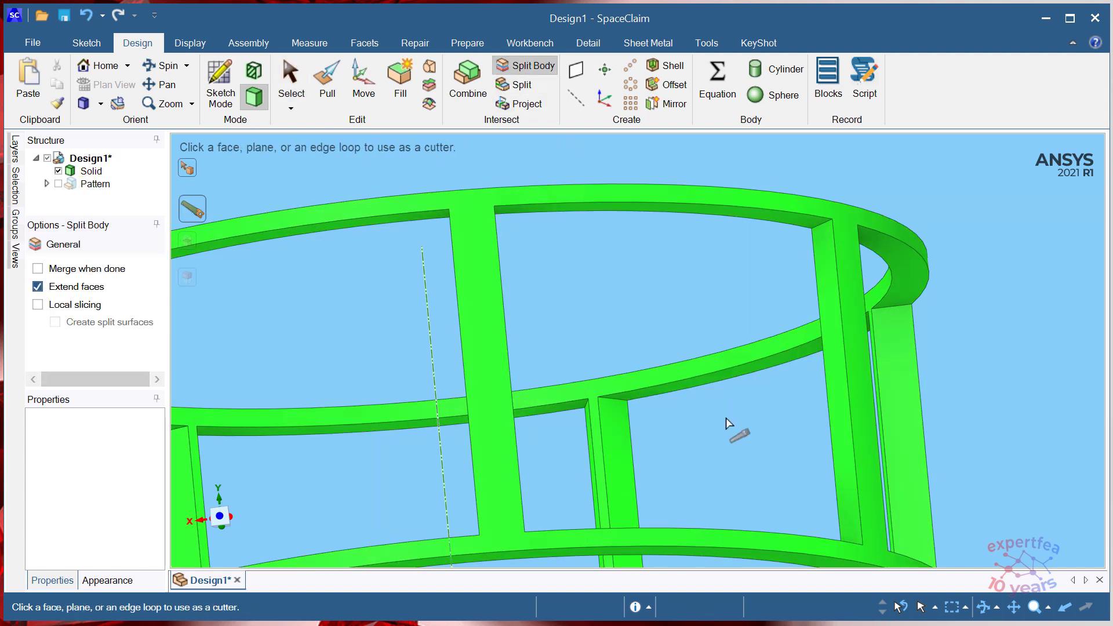
left_click(716, 380)
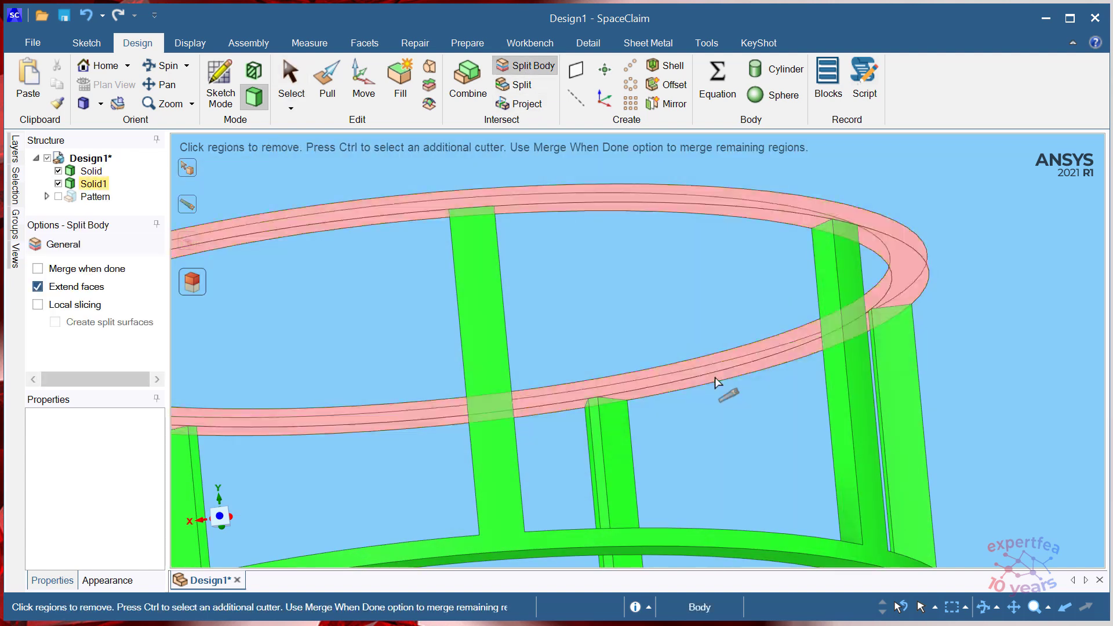
left_click(716, 380)
scroll(703, 365, "down", 4)
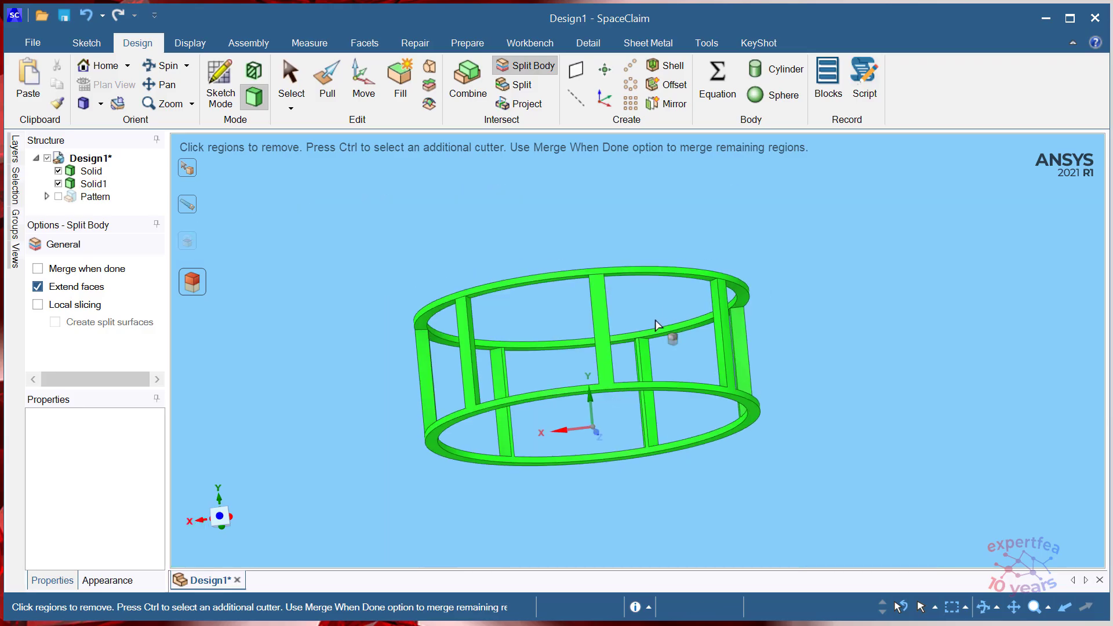
key("Escape")
- Split the lower ring off the struts with Split Body, using the ring's upper face as the cutter
middle_click_drag(670, 332, 703, 417)
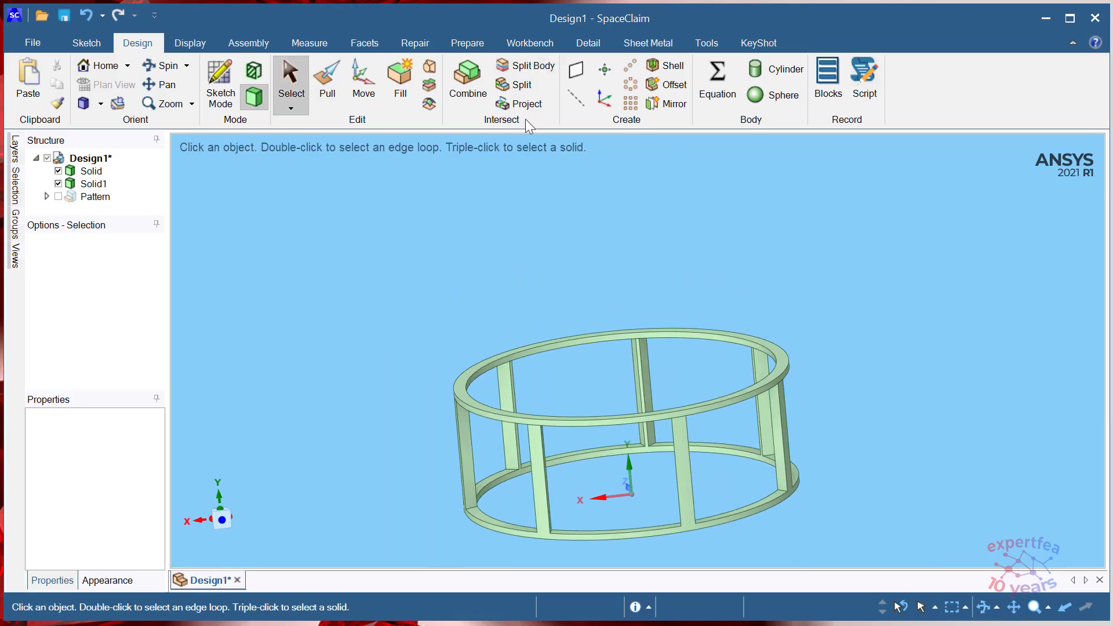
left_click(516, 68)
scroll(790, 493, "up", 3)
left_click(788, 464)
scroll(785, 452, "up", 3)
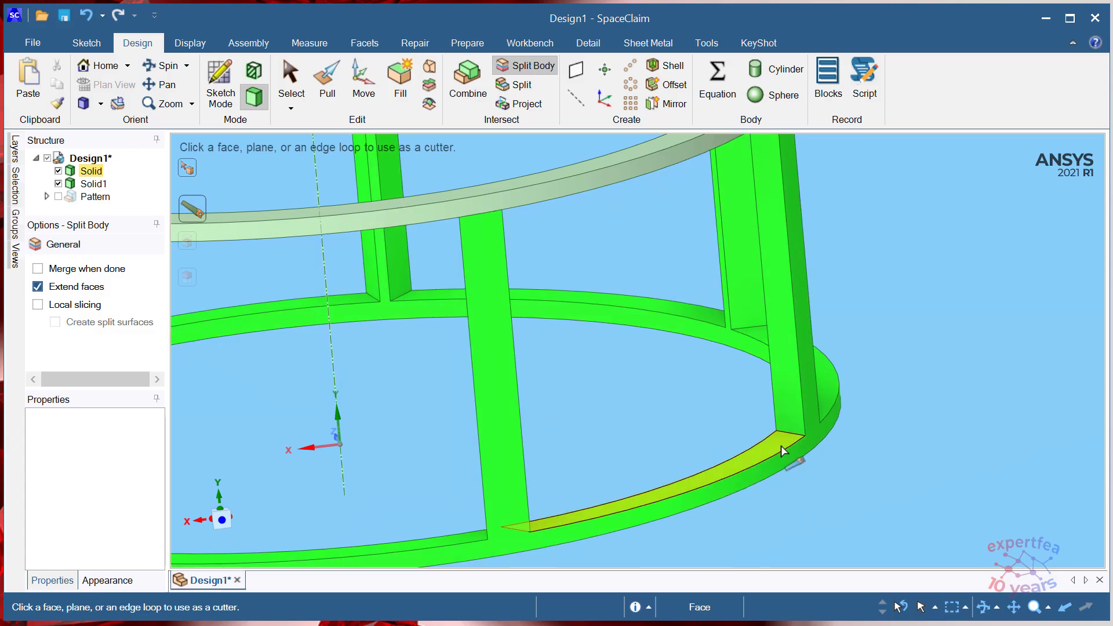
left_click(778, 443)
scroll(794, 458, "down", 5)
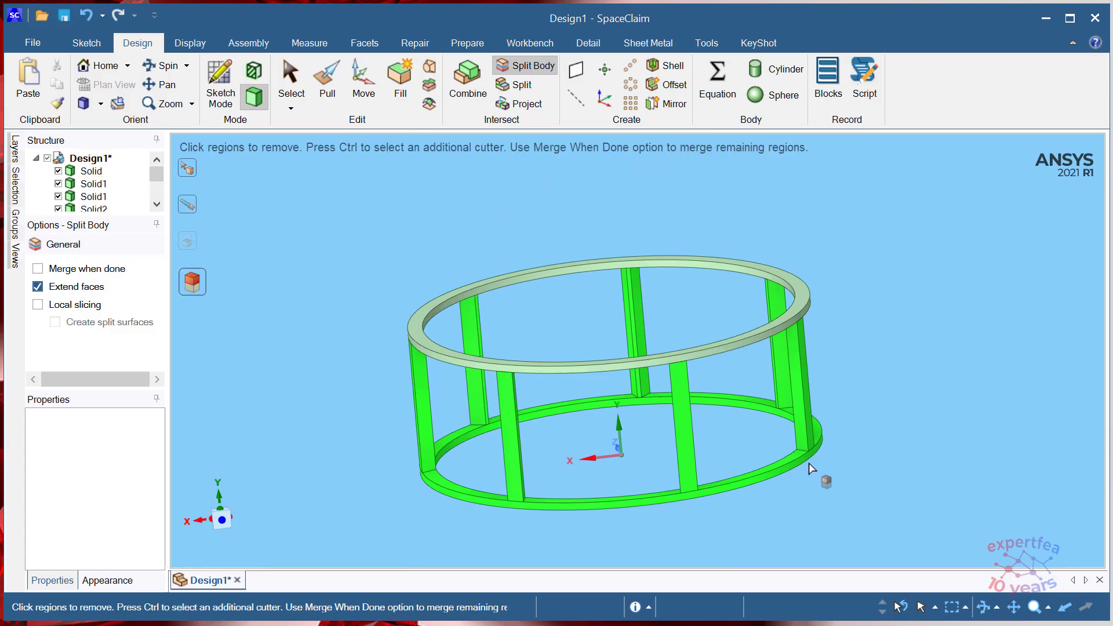
key("Escape")
- Delete six of the seven strut bodies, keeping a single strut between the two rings
scroll(638, 296, "up", 5)
left_click(647, 283)
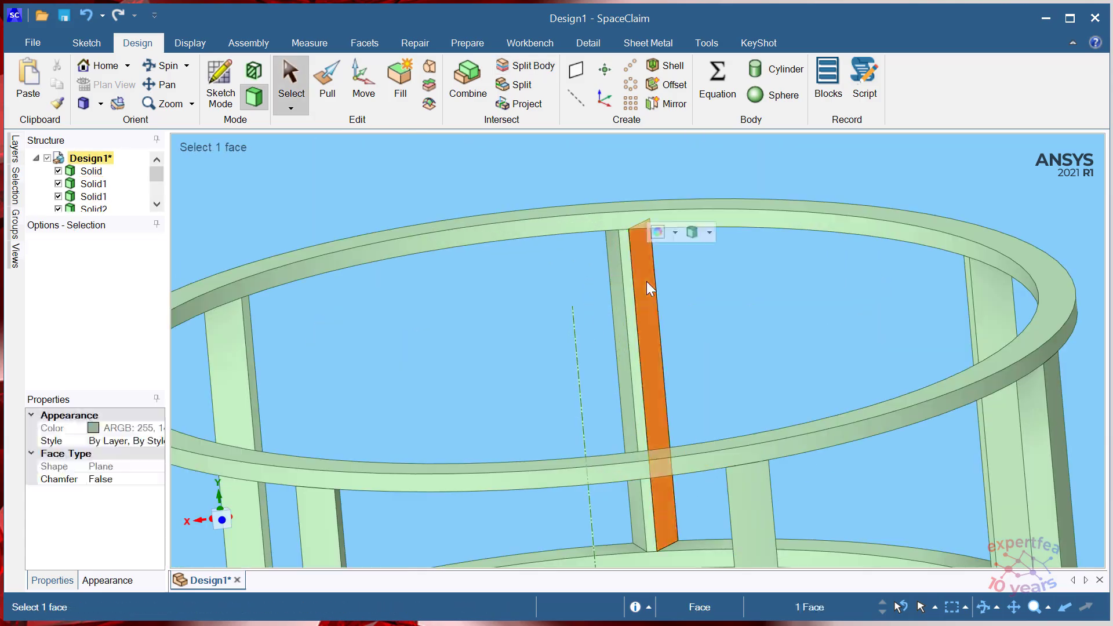
triple_click(646, 281)
triple_click(986, 320)
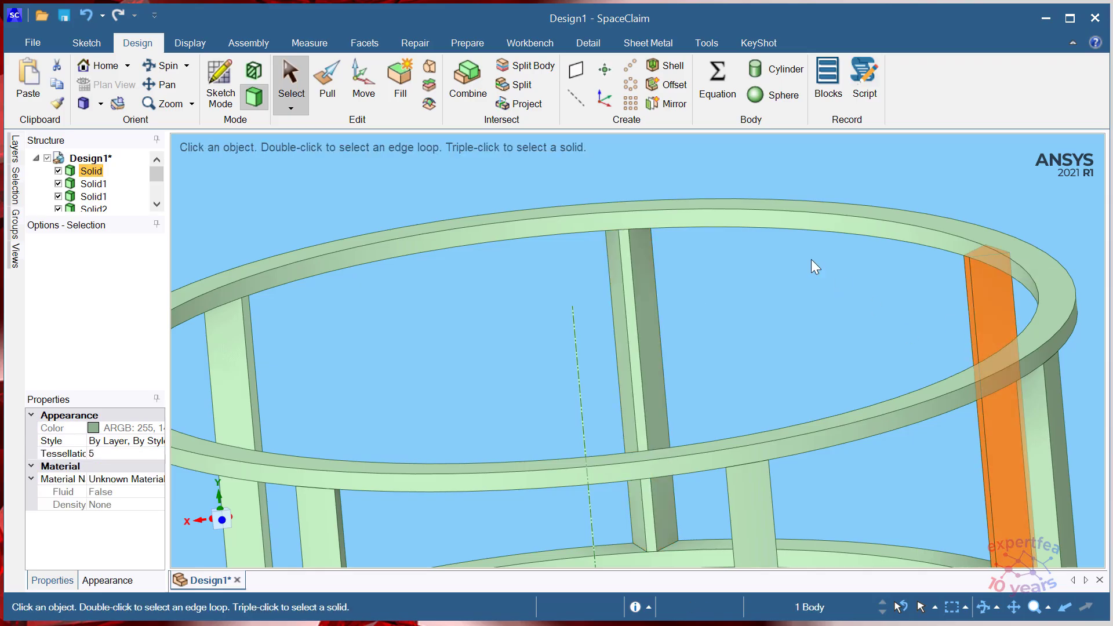
scroll(812, 260, "down", 5)
middle_click_drag(833, 280, 809, 259)
left_click_drag(736, 187, 954, 509)
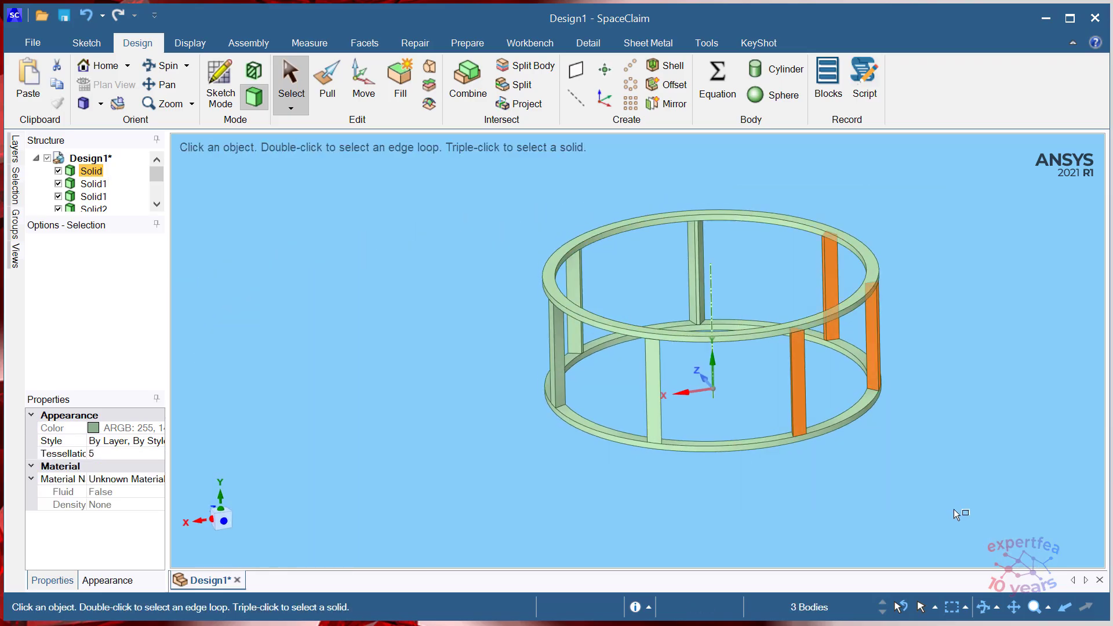
key("Delete")
middle_click_drag(944, 503, 812, 487)
left_click_drag(481, 200, 673, 514)
key("Delete")
- Move the strut's inner long edge bordering its visible side face by rotating it 359° about the central axis, with the handle anchored on that axis
scroll(771, 278, "up", 5)
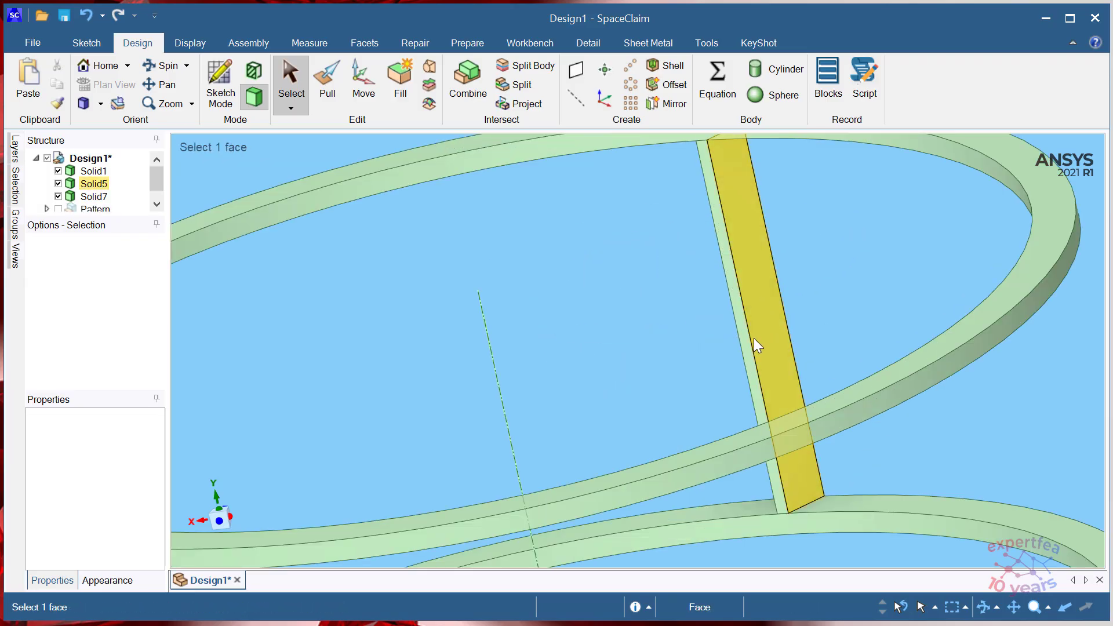
scroll(774, 516, "up", 3)
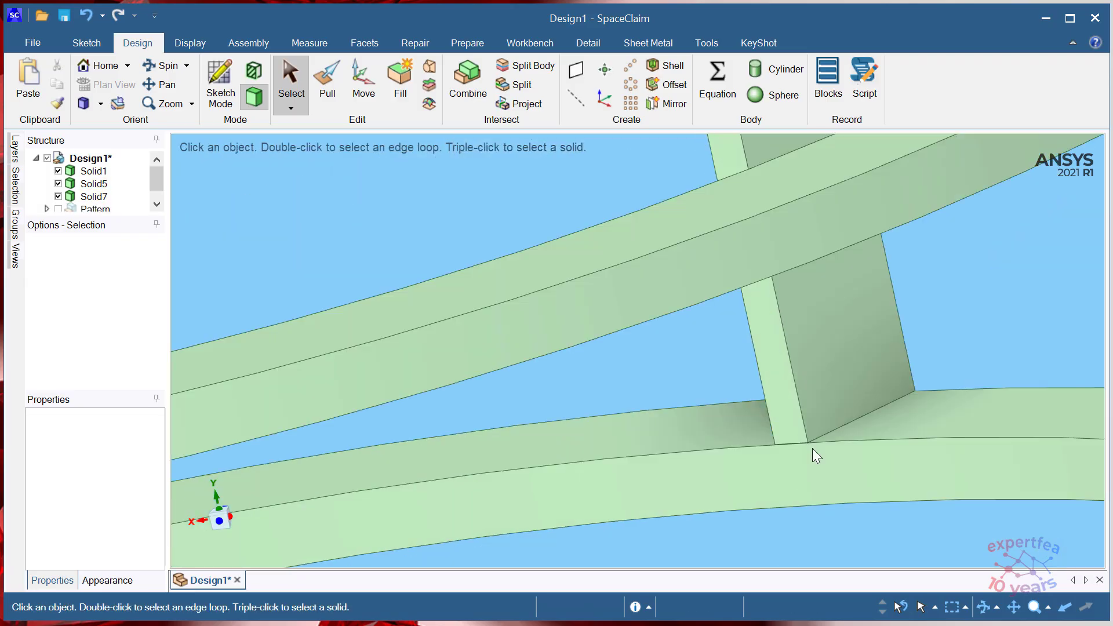
left_click(802, 419)
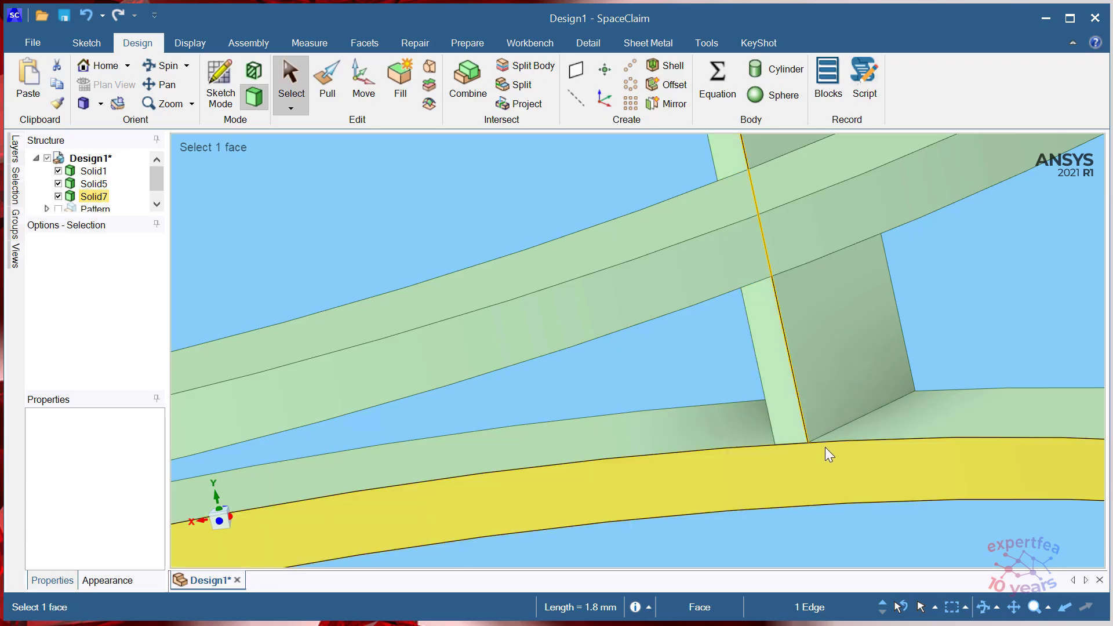
scroll(825, 447, "down", 8)
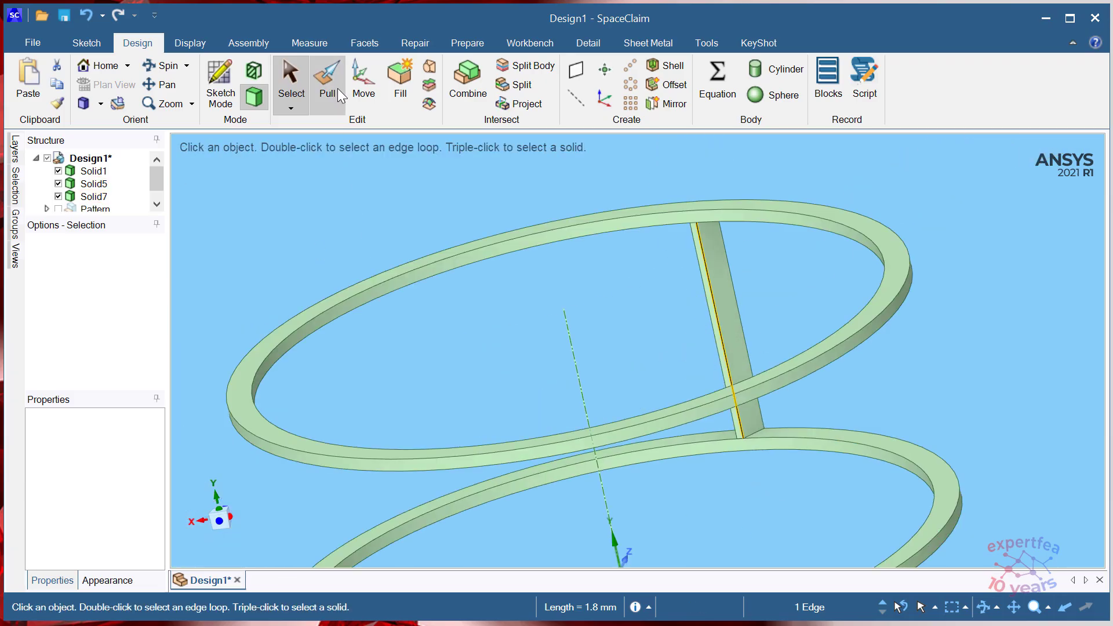
left_click(364, 81)
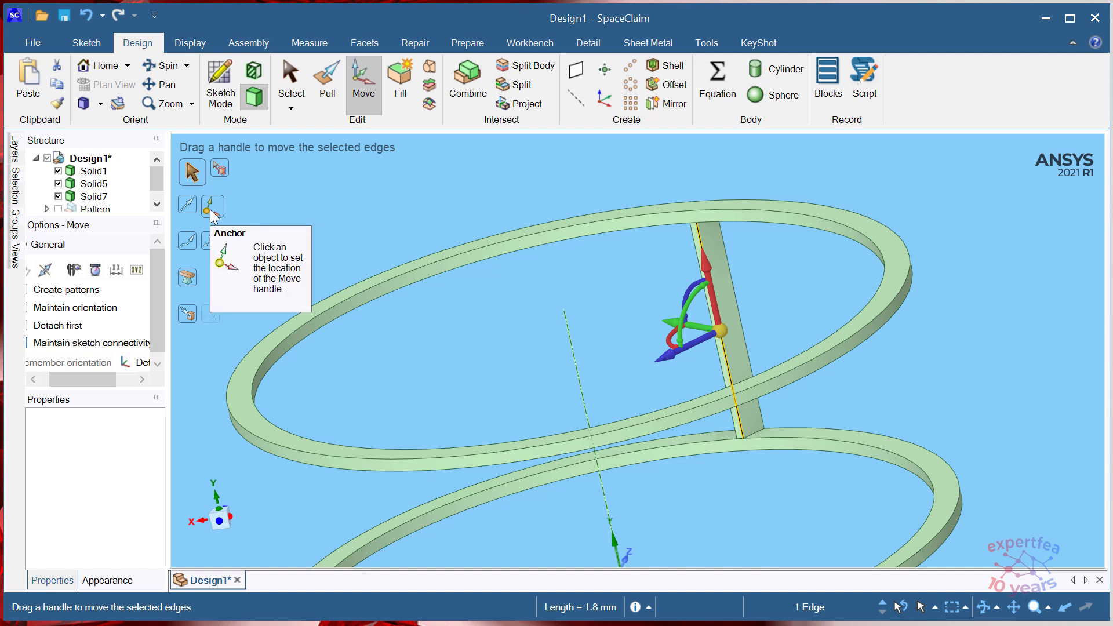
left_click(211, 212)
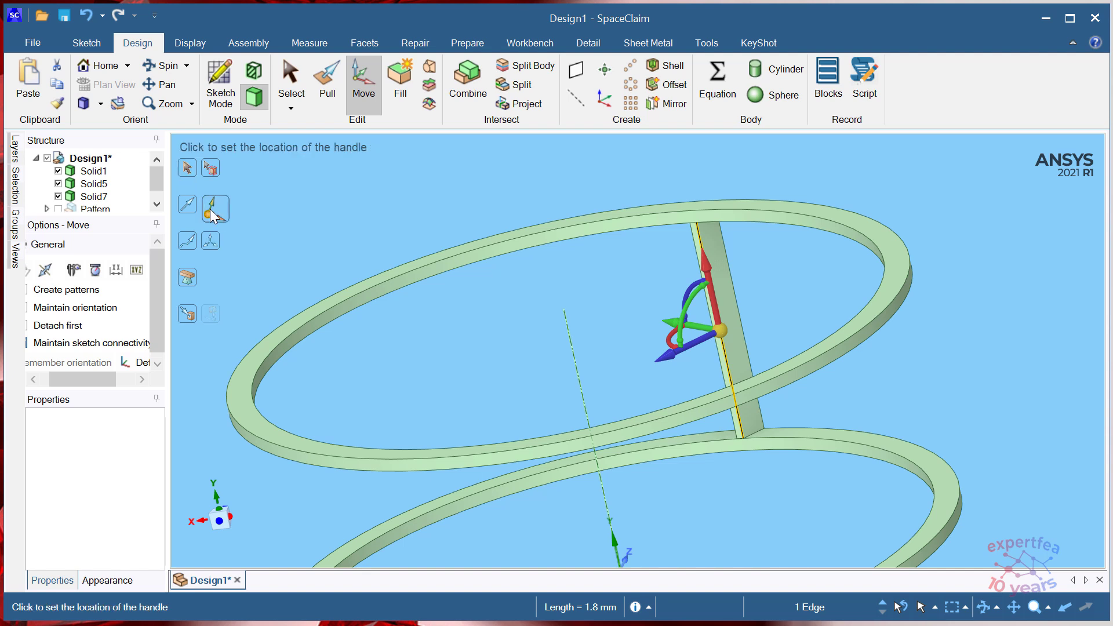
scroll(531, 229, "down", 3)
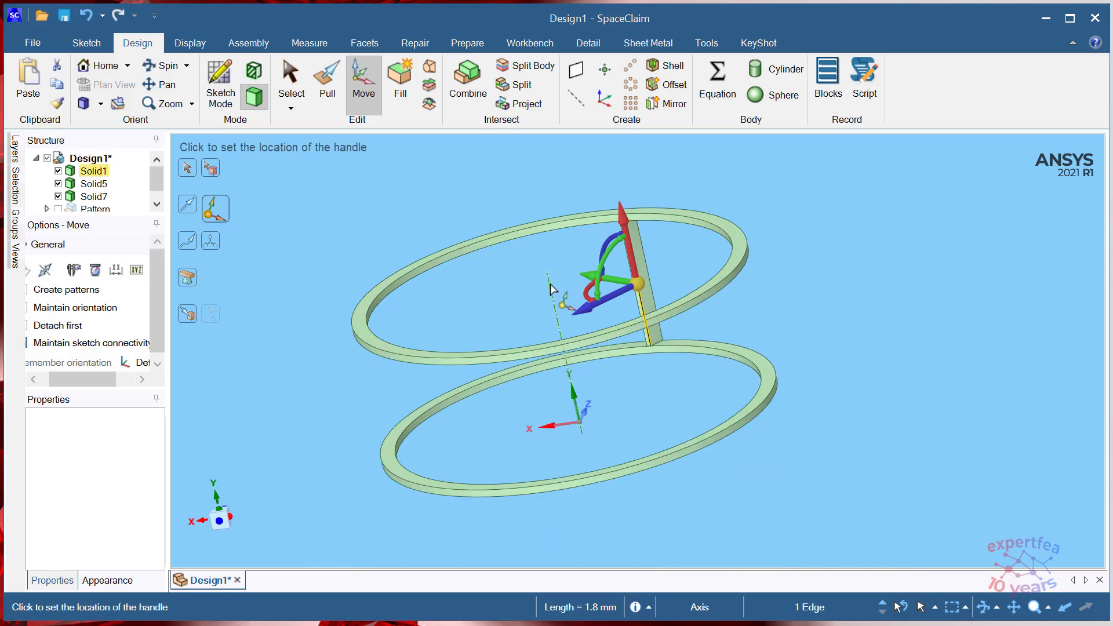
left_click(558, 290)
middle_click_drag(645, 340, 656, 362)
scroll(575, 412, "up", 3)
scroll(561, 495, "up", 2)
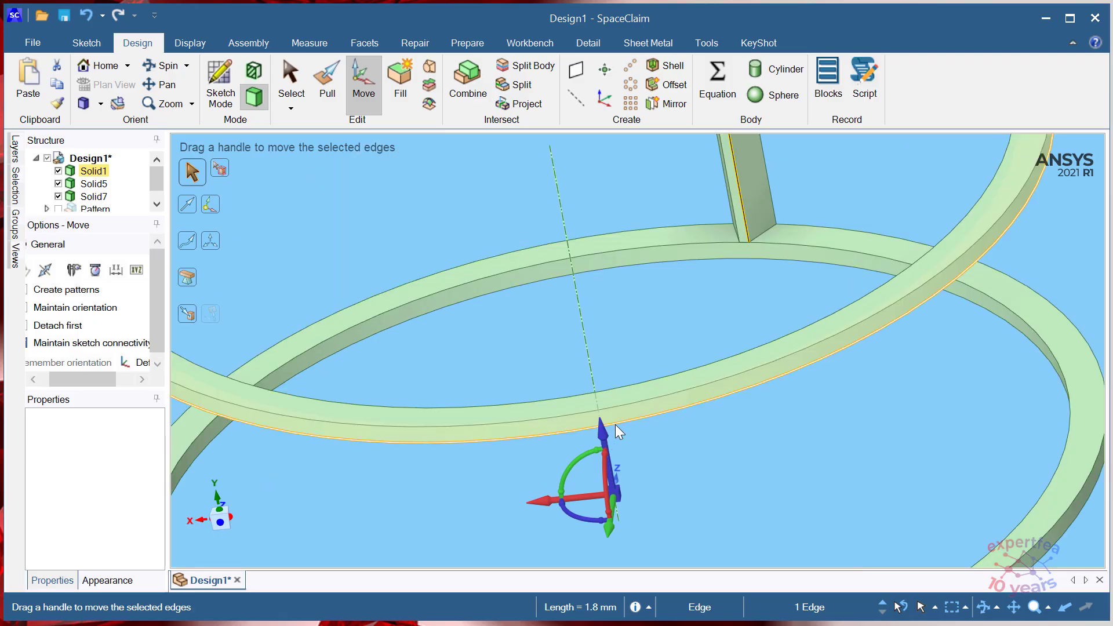
left_click_drag(574, 523, 579, 517)
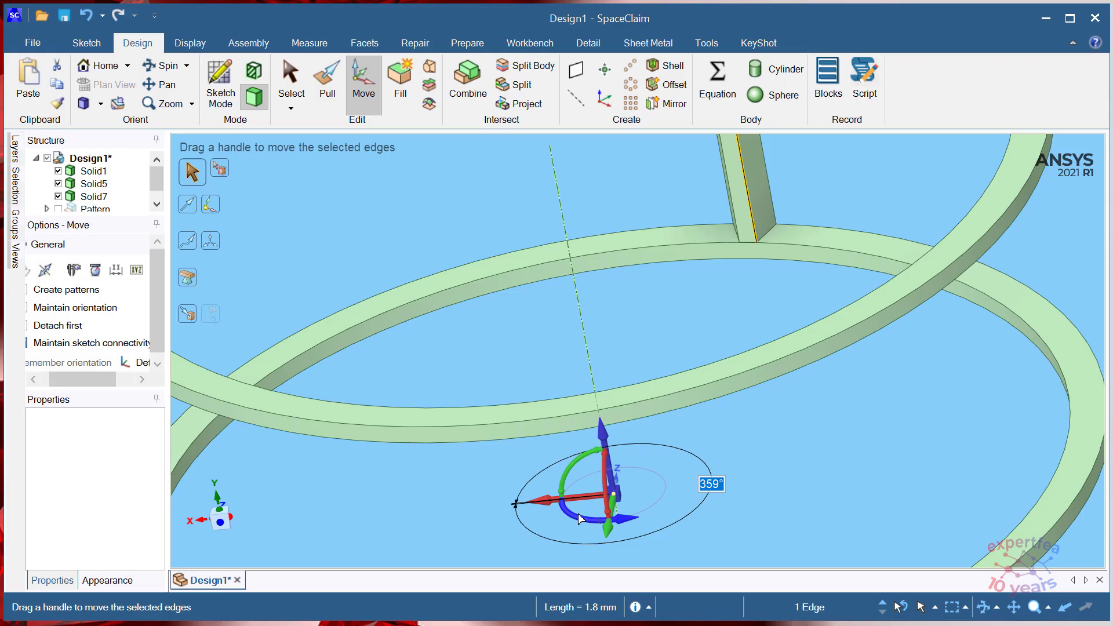
left_click(841, 439)
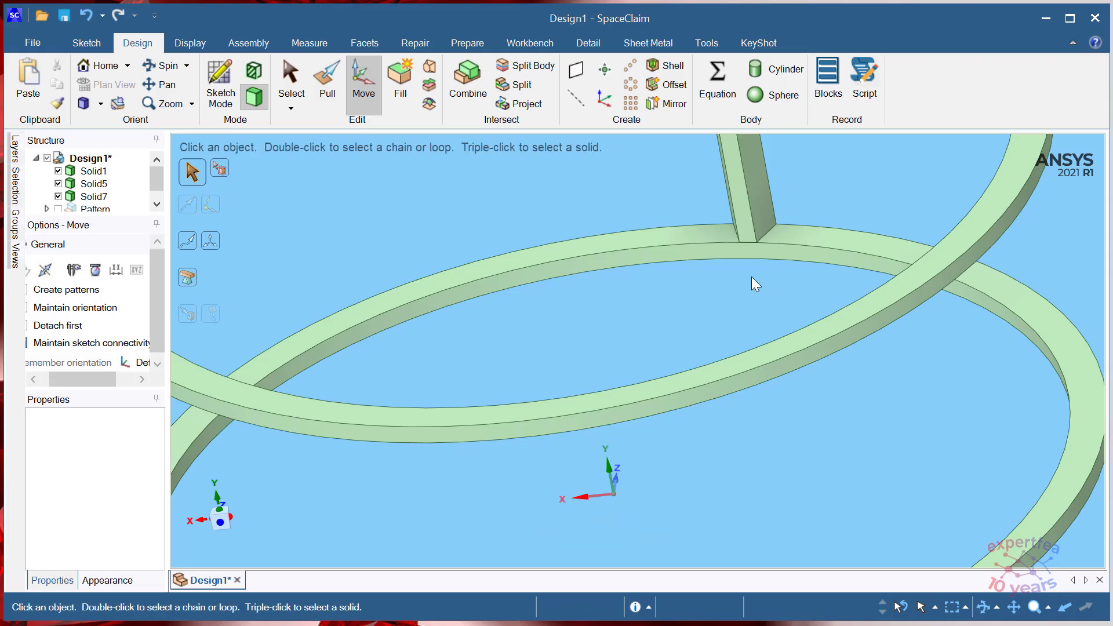
- Rotate the strut's opposite inner long edge about 3° around the central axis, anchoring the Move handle on that axis
left_click(734, 215)
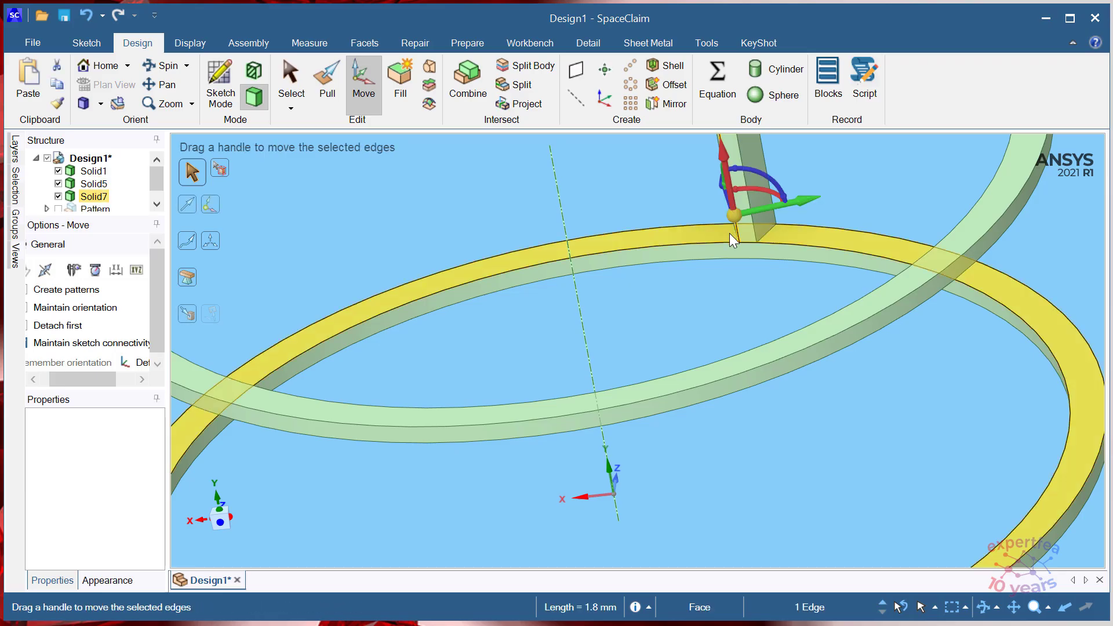
left_click(211, 205)
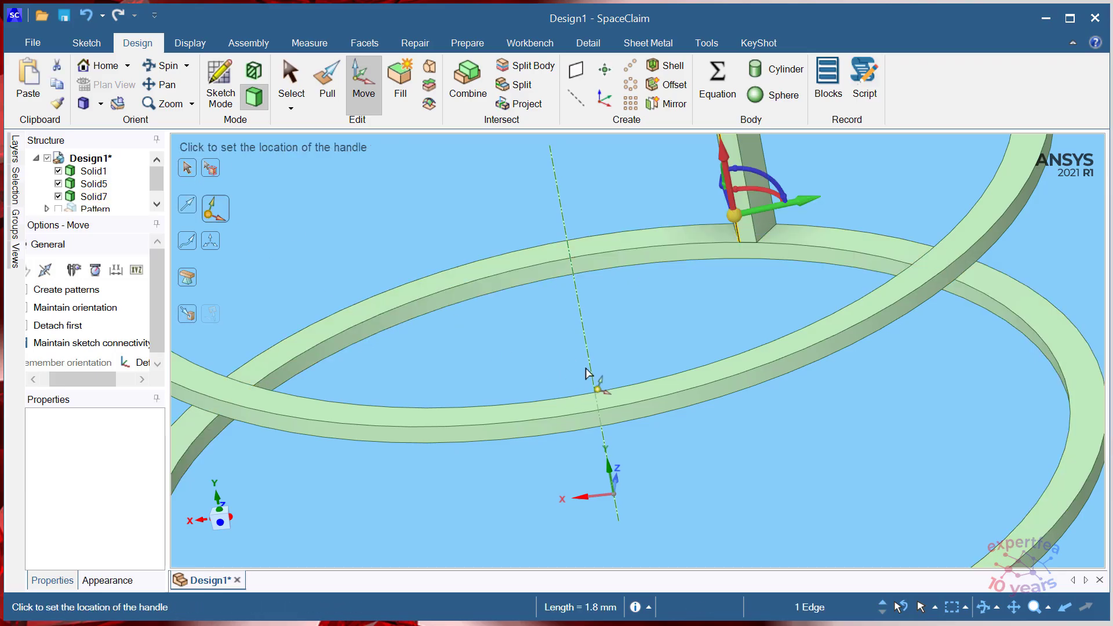
left_click(599, 467)
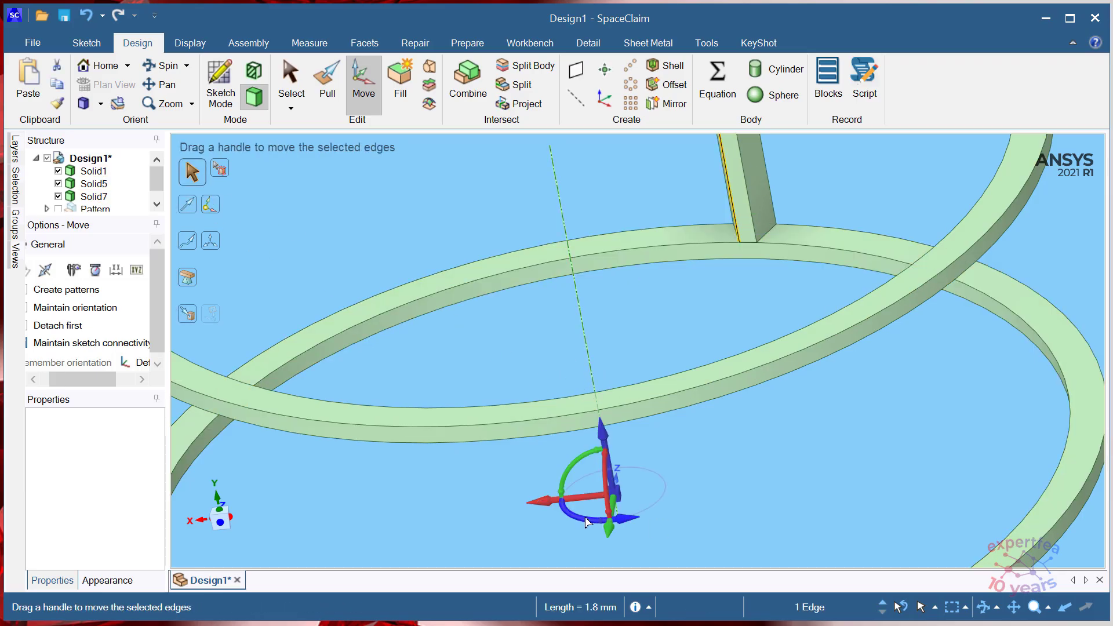
left_click_drag(589, 522, 594, 523)
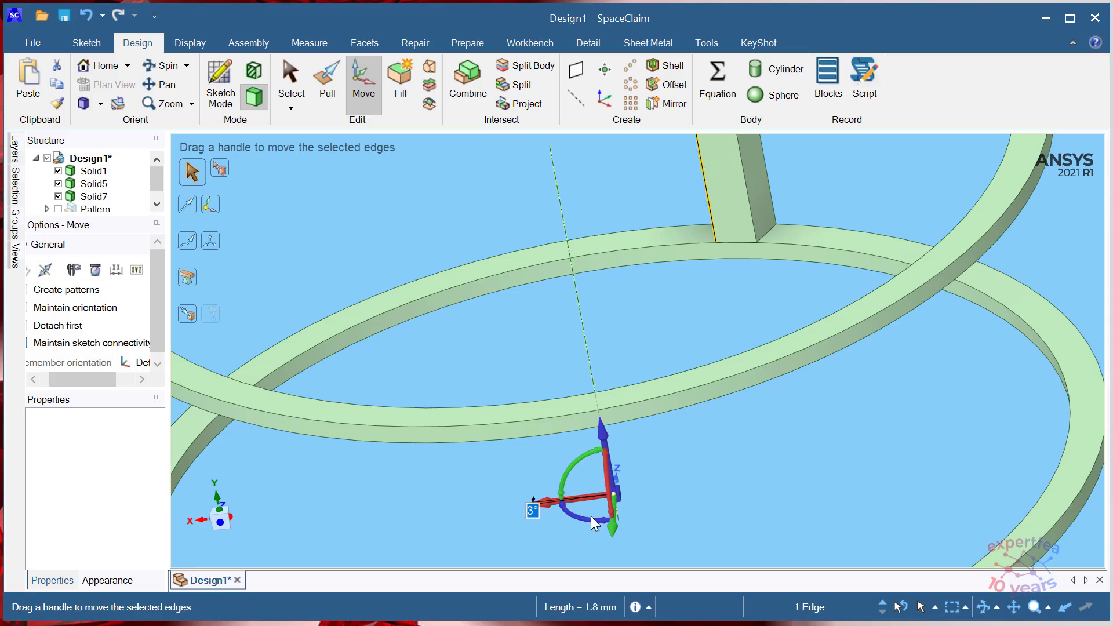
- Set the rotation of the strut's selected inner long edge about the central axis to 1°
type("1")
key("Return")
left_click(794, 423)
scroll(666, 435, "down", 4)
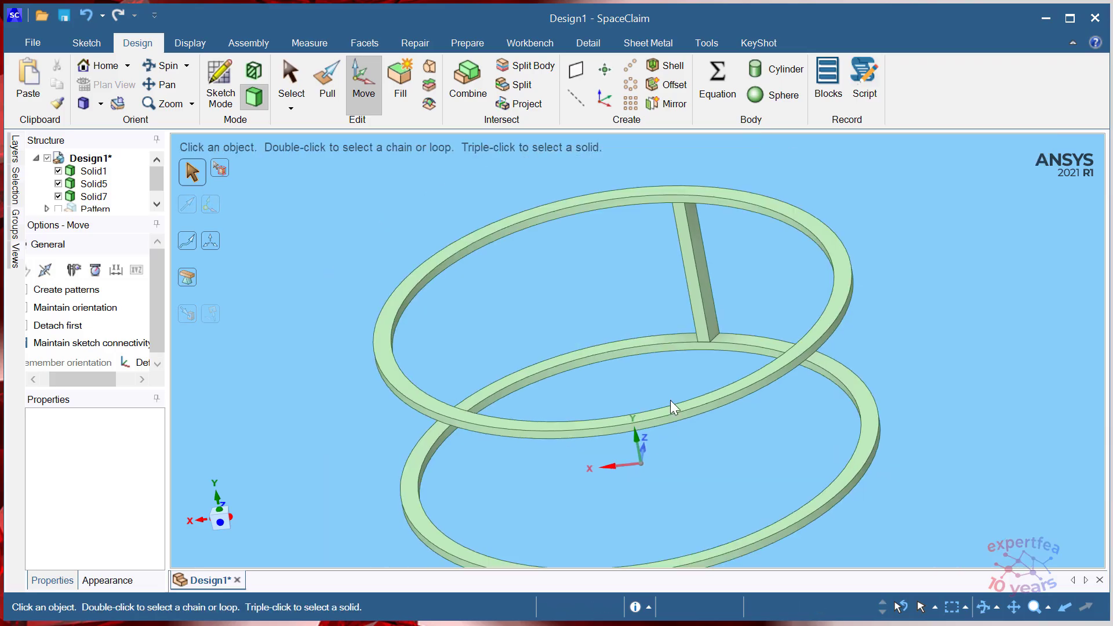
- Measure the distance between the strut's two inner long edges and inspect the reshaped strut between the rings
scroll(705, 302, "up", 6)
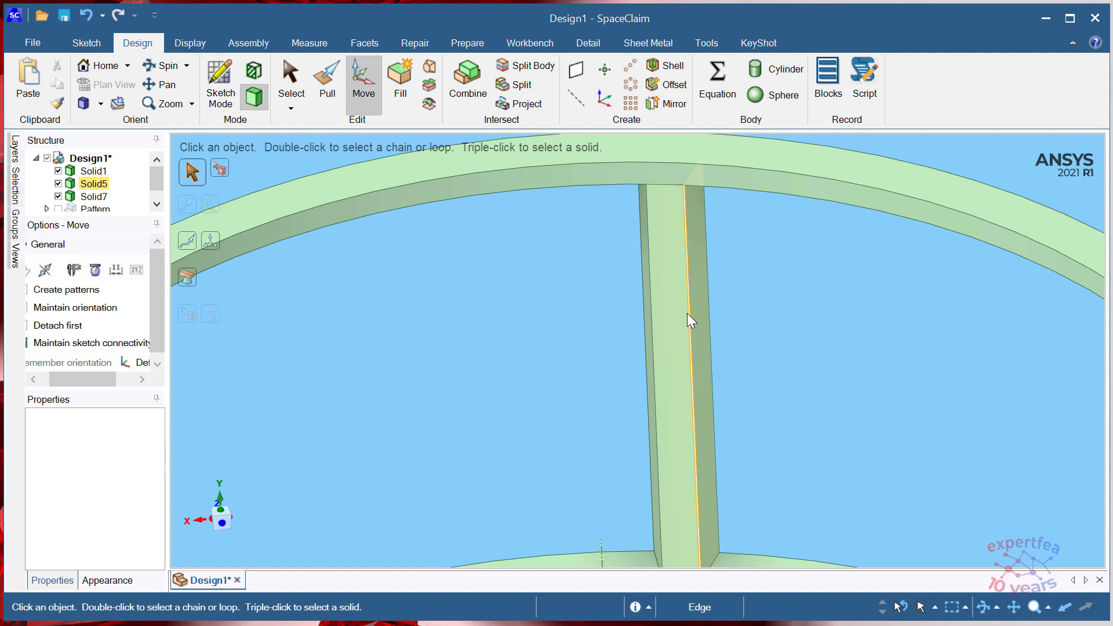
left_click(687, 313)
left_click(650, 312, "ctrl")
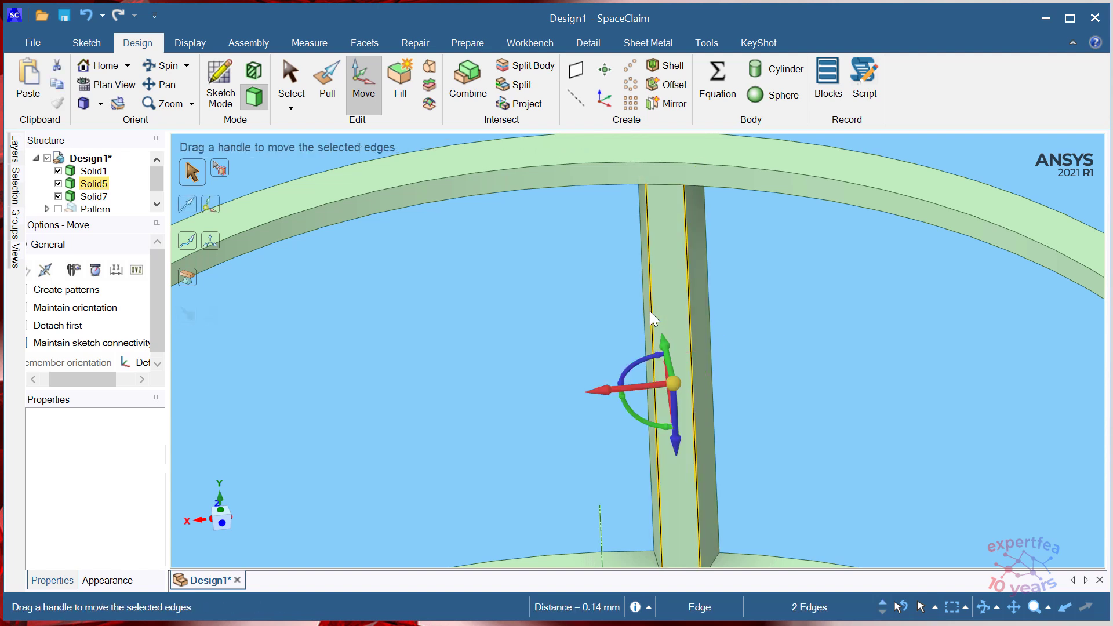
scroll(637, 302, "down", 4)
scroll(600, 443, "up", 6)
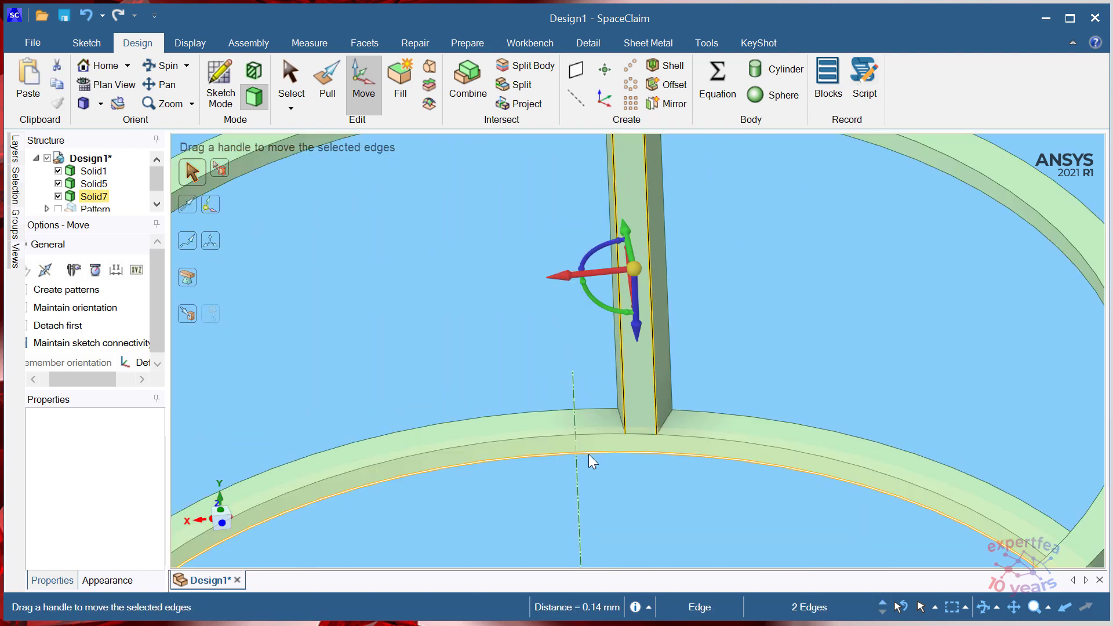
scroll(589, 453, "down", 5)
middle_click_drag(645, 326, 666, 360)
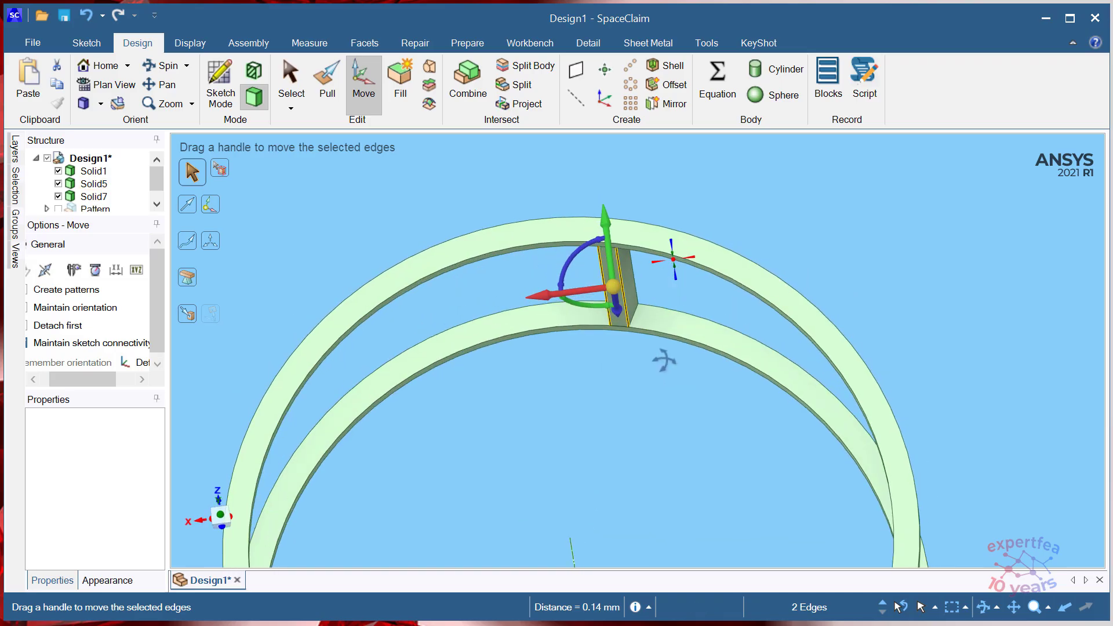
left_click(501, 184)
scroll(576, 336, "down", 4)
scroll(552, 329, "up", 4)
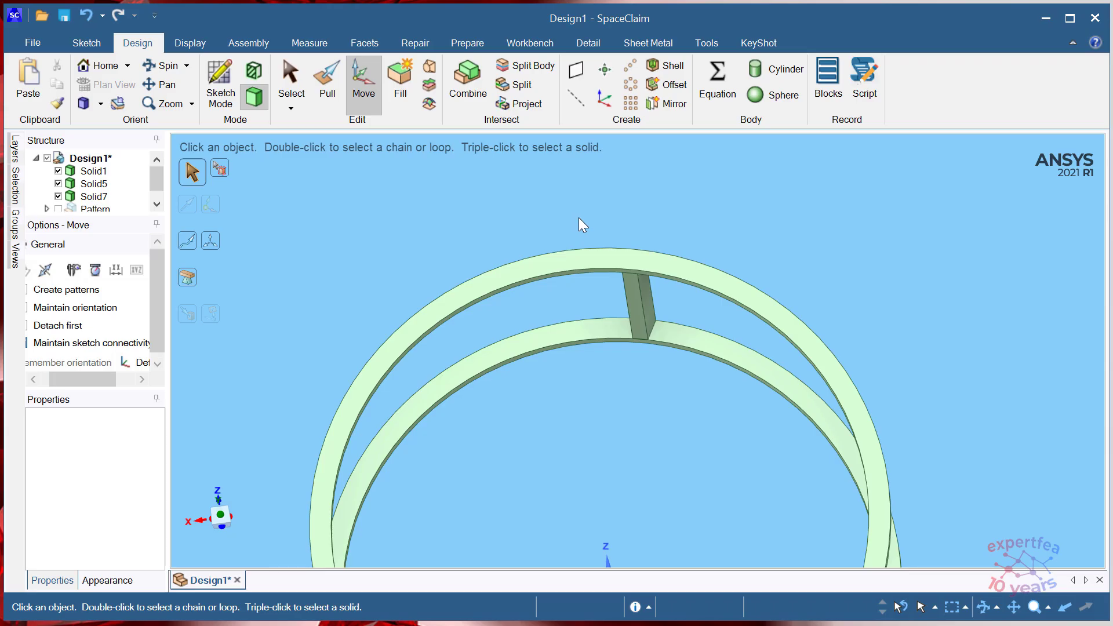
- Create a one-dimensional circular pattern of the strut body with a count of 7 over 360°, using the ring's cylindrical side face for the axis
left_click(621, 87)
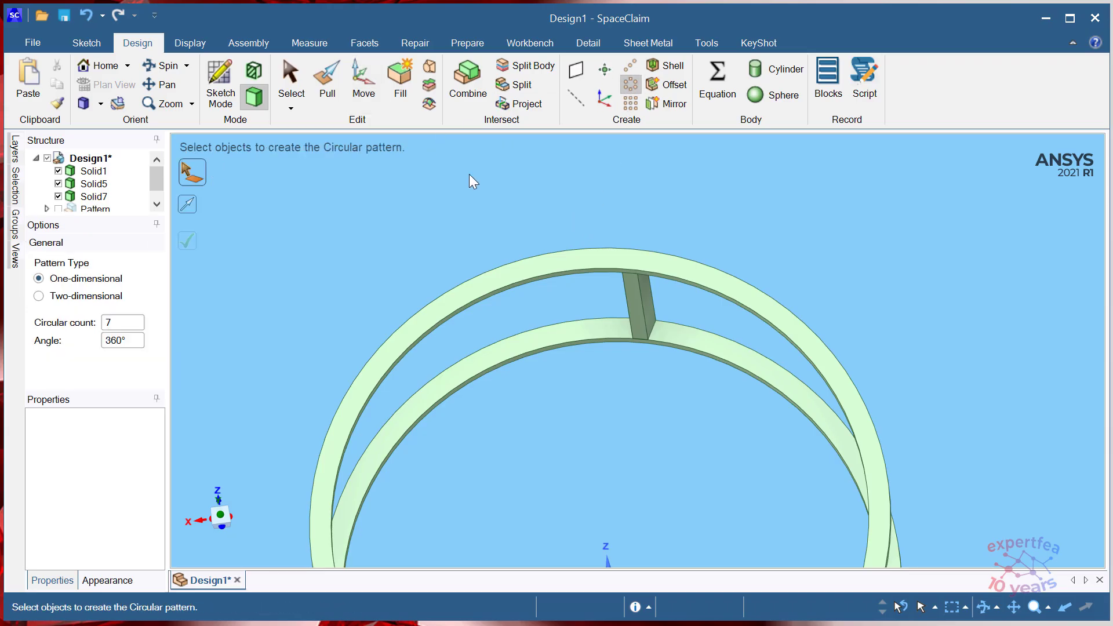
left_click_drag(549, 211, 683, 410)
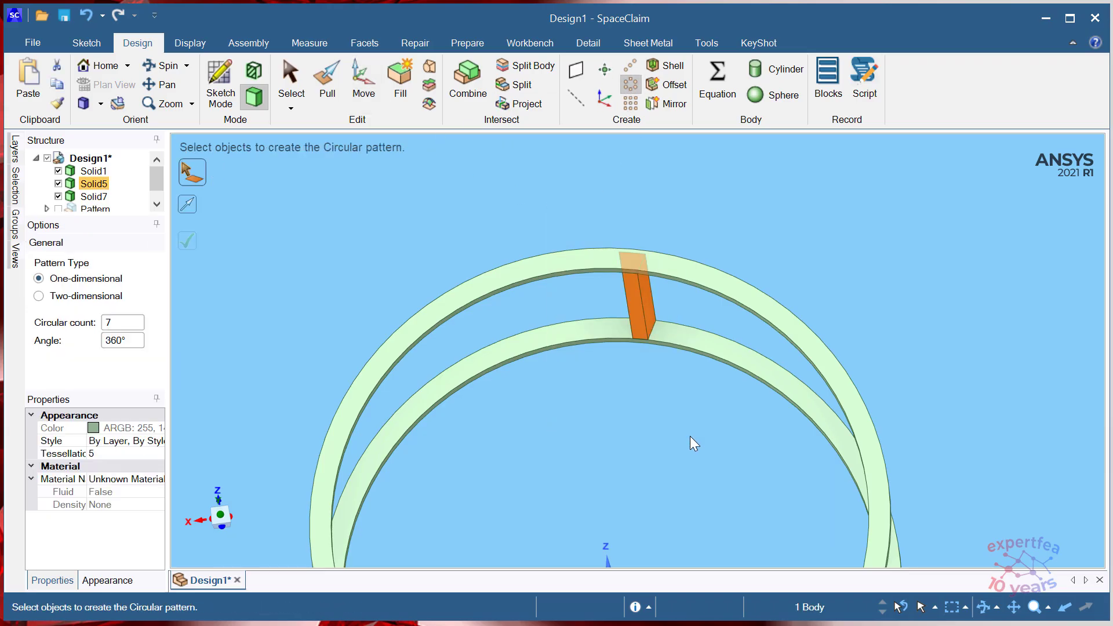
left_click(191, 207)
scroll(569, 478, "down", 2)
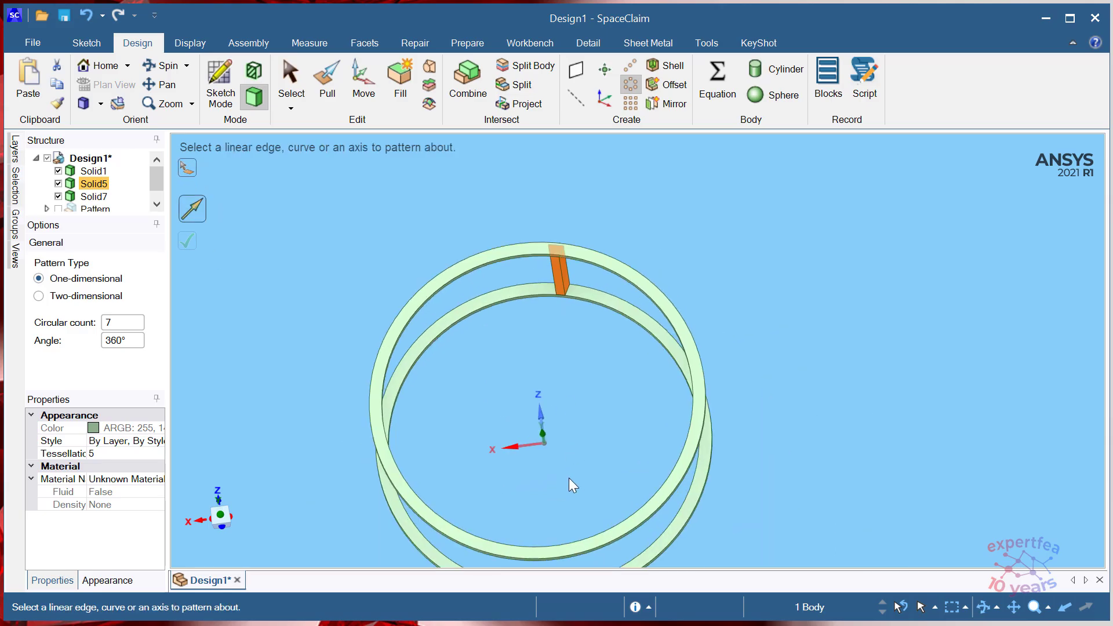
scroll(575, 404, "up", 8)
scroll(717, 374, "down", 3)
middle_click_drag(716, 374, 754, 381)
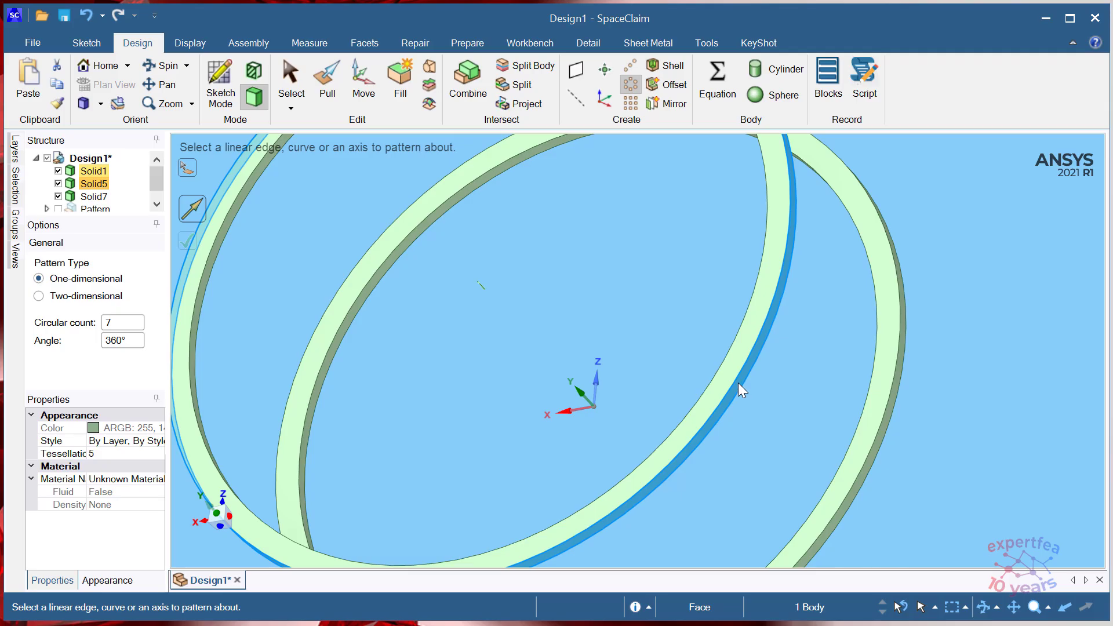
left_click(738, 384)
scroll(737, 384, "down", 5)
middle_click_drag(704, 404, 835, 361)
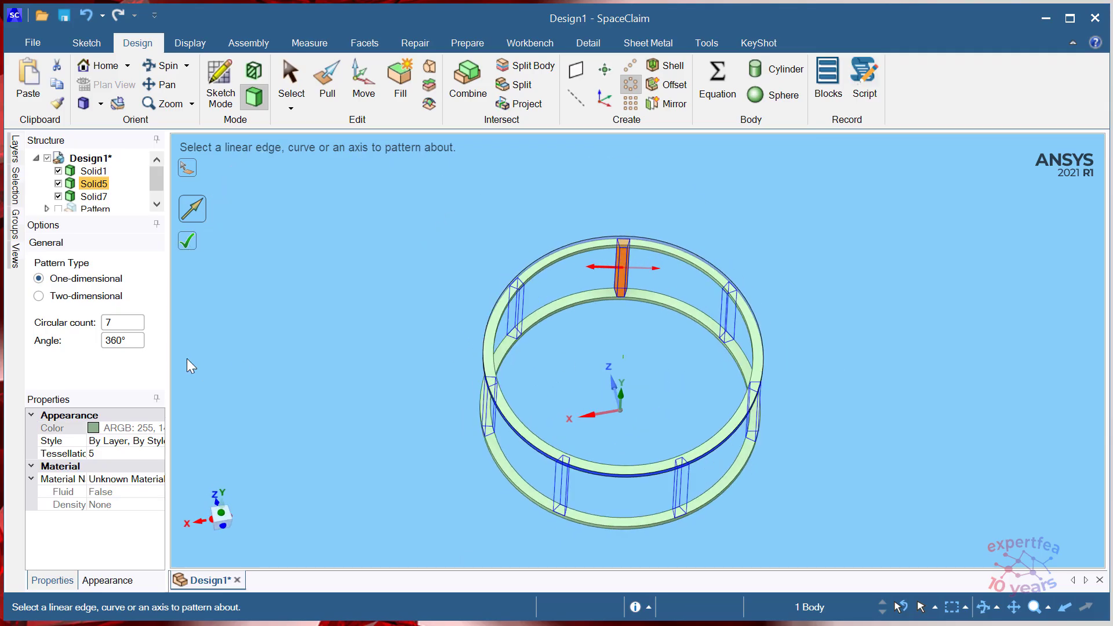
left_click(188, 243)
scroll(620, 261, "up", 4)
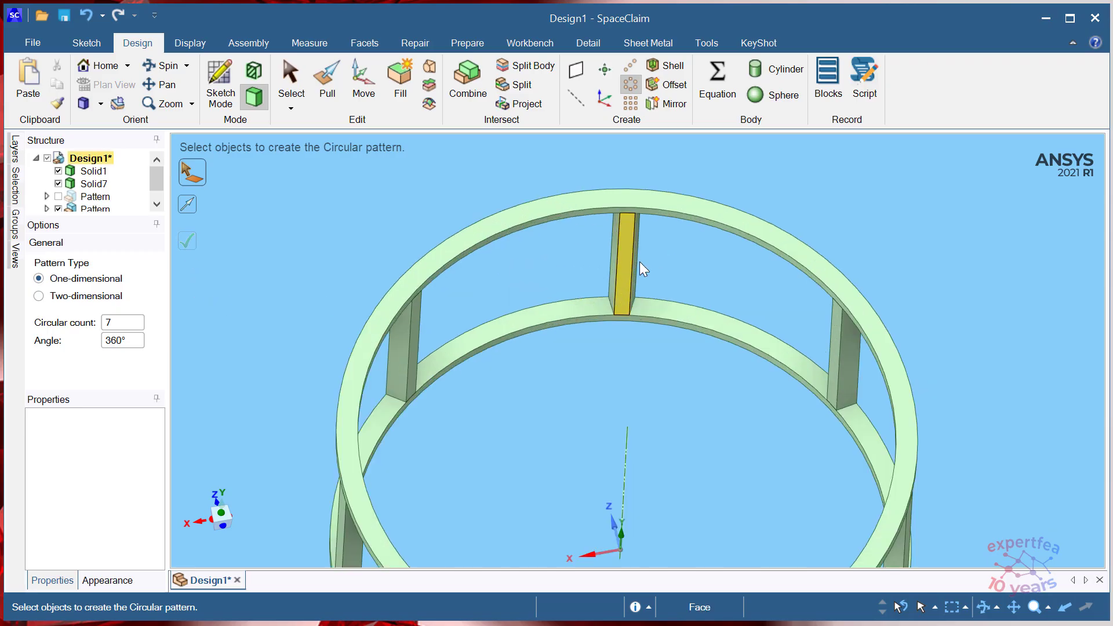
key("Escape")
left_click(625, 288)
scroll(624, 289, "down", 3)
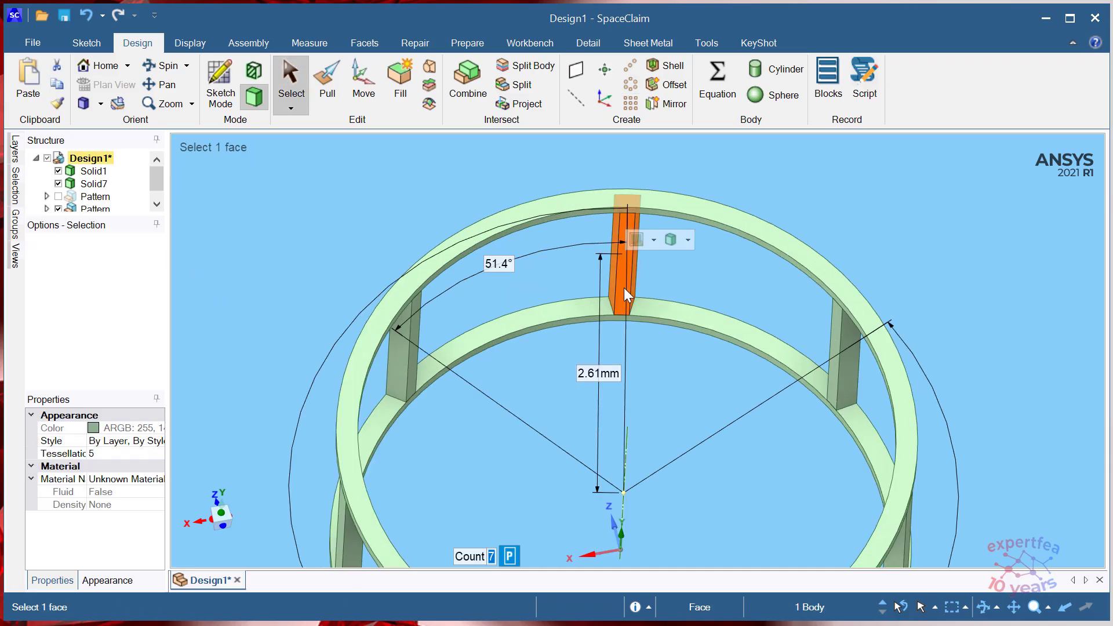
left_click(742, 187)
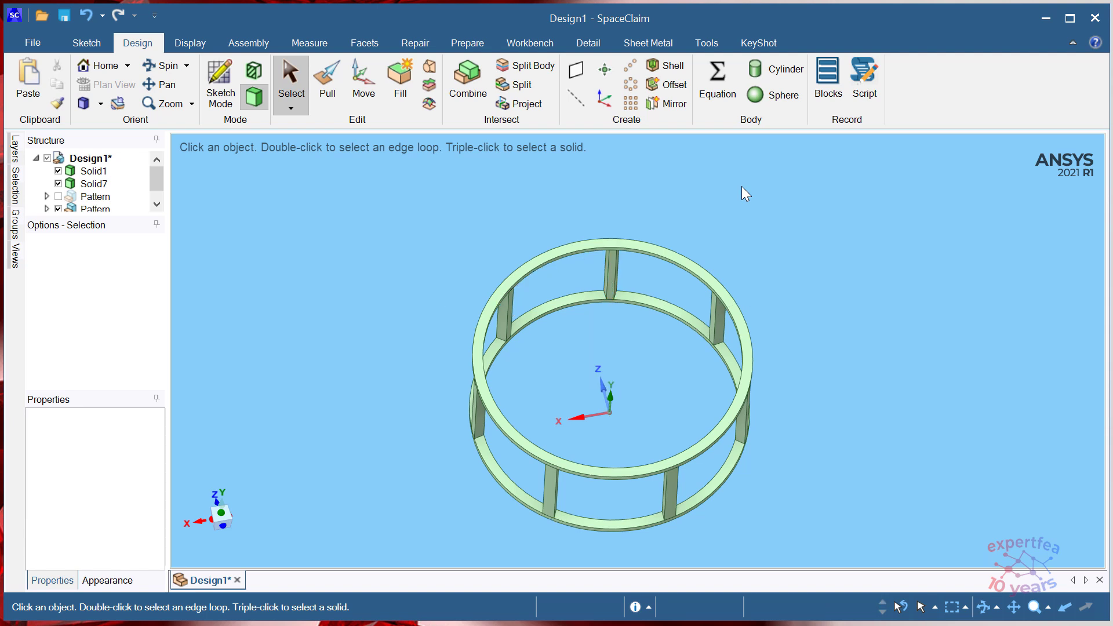
- Delete the old hidden Pattern component from the design structure, keeping the new strut pattern
mouse_move(790, 278)
middle_mouse_down()
mouse_move(778, 228)
mouse_move(771, 255)
middle_mouse_up()
left_click(98, 196)
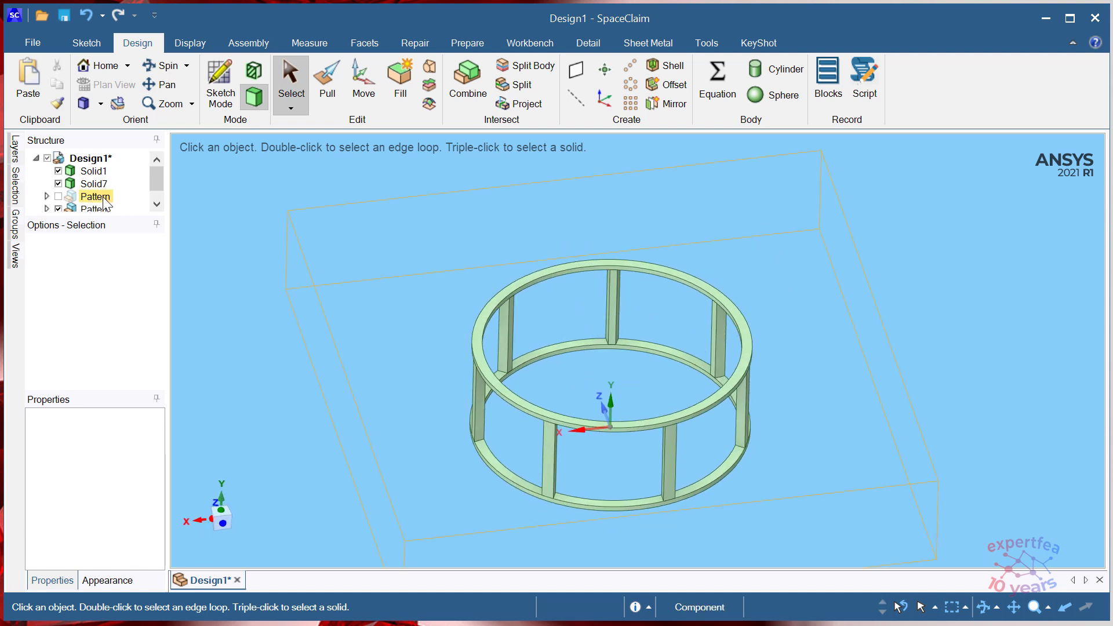
right_click(102, 197)
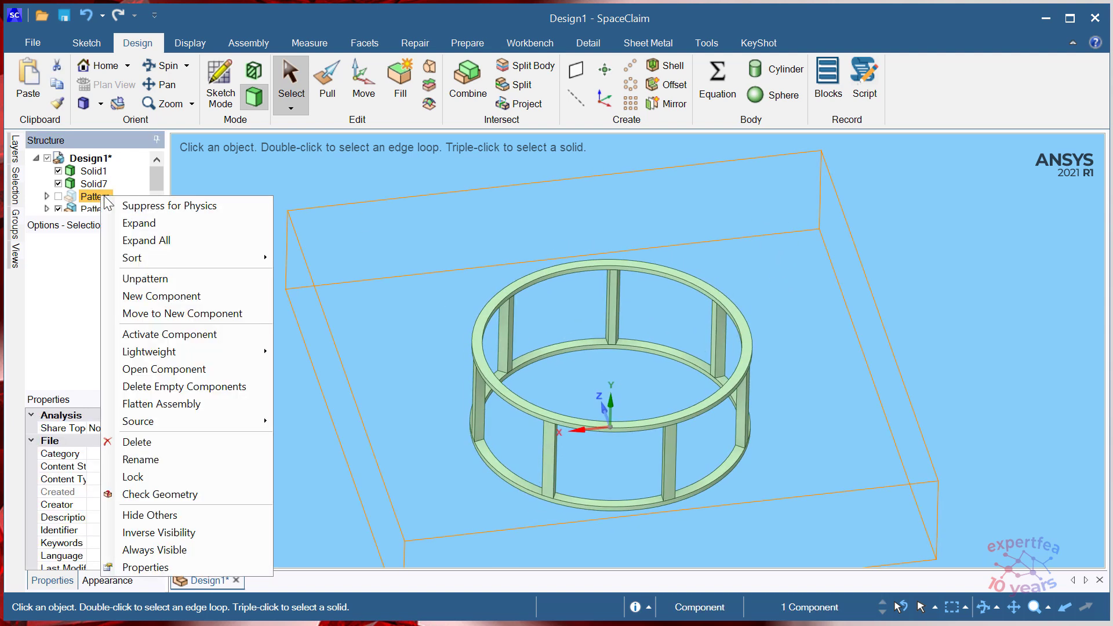
left_click(168, 440)
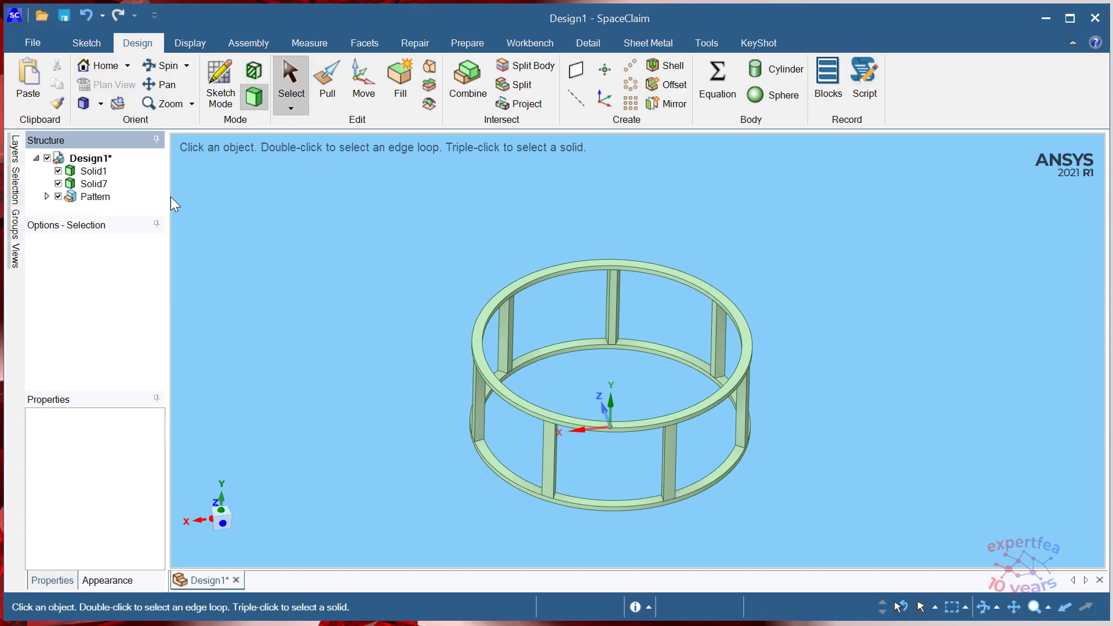
- Unpattern the new strut pattern so that its struts become independent components
right_click(94, 198)
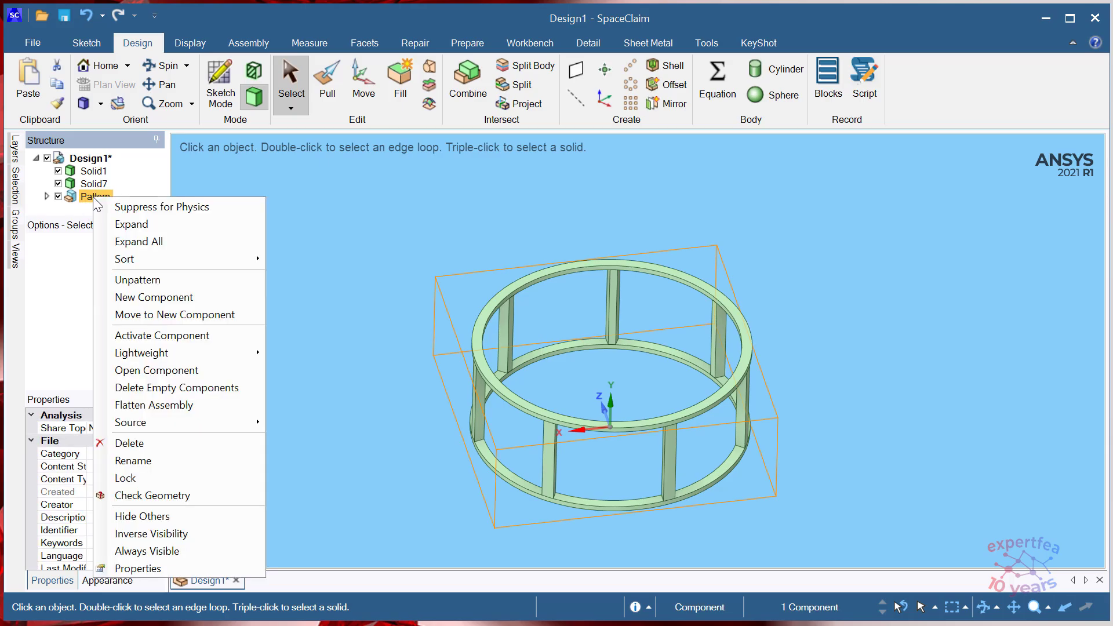
left_click(145, 280)
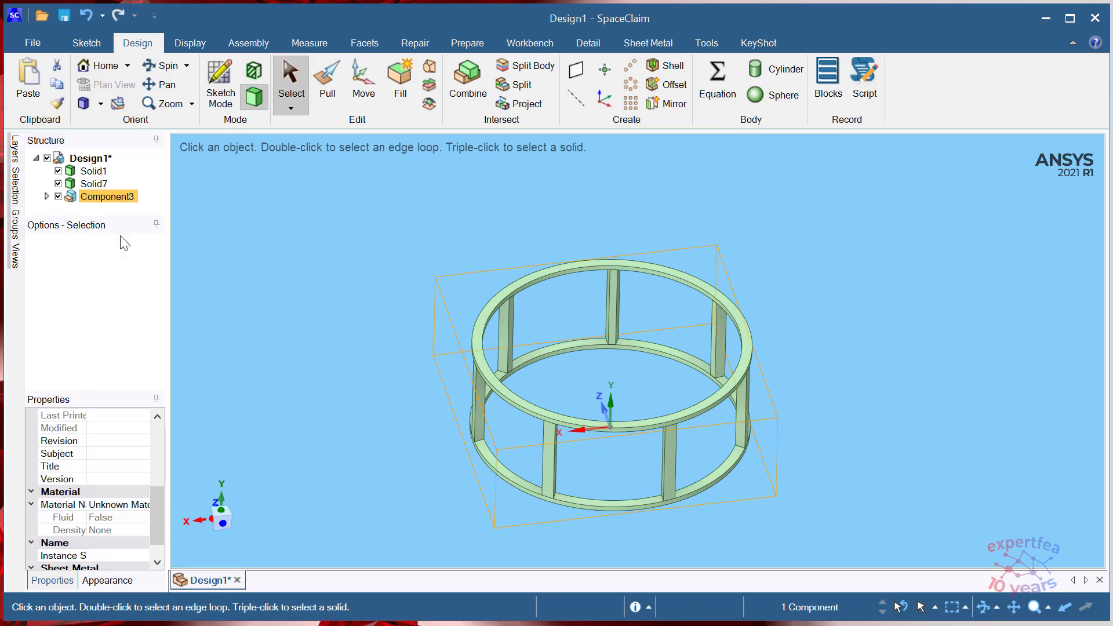
left_click(95, 198)
left_click(286, 253)
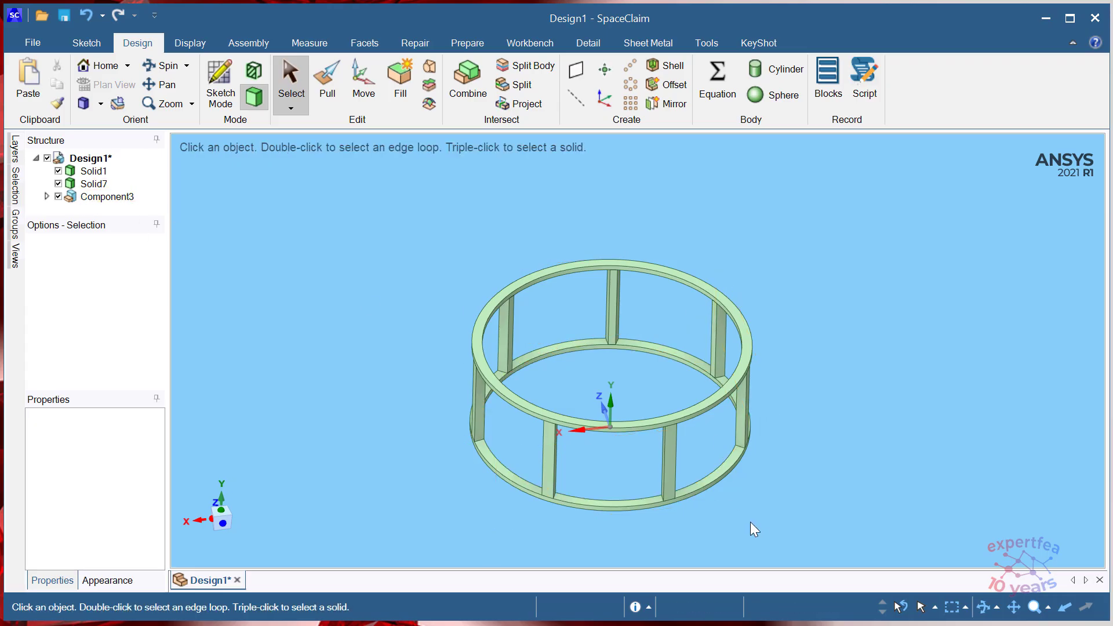
- Try to merge both rings and all struts by choosing them together as targets with Combine
left_click(466, 77)
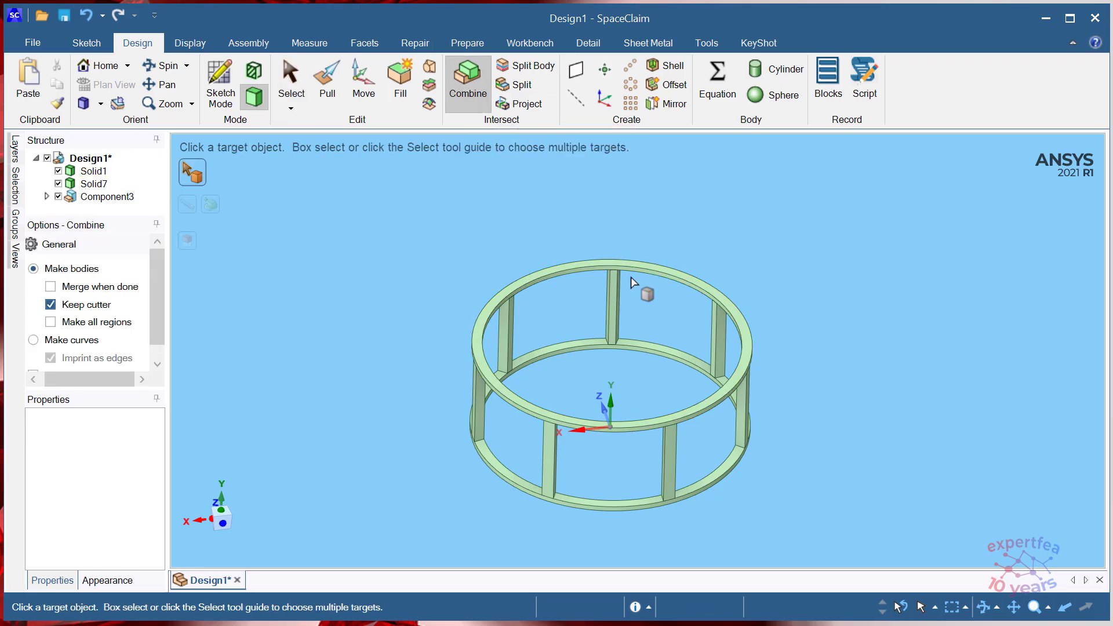
scroll(638, 280, "up", 5)
scroll(638, 280, "down", 5)
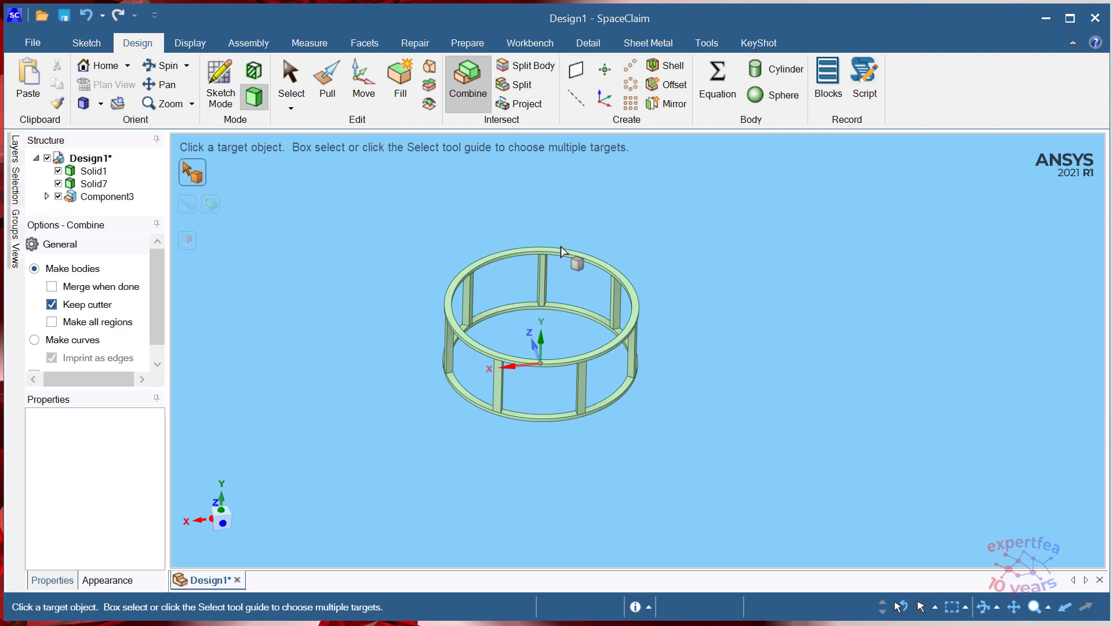
left_click_drag(382, 198, 842, 509)
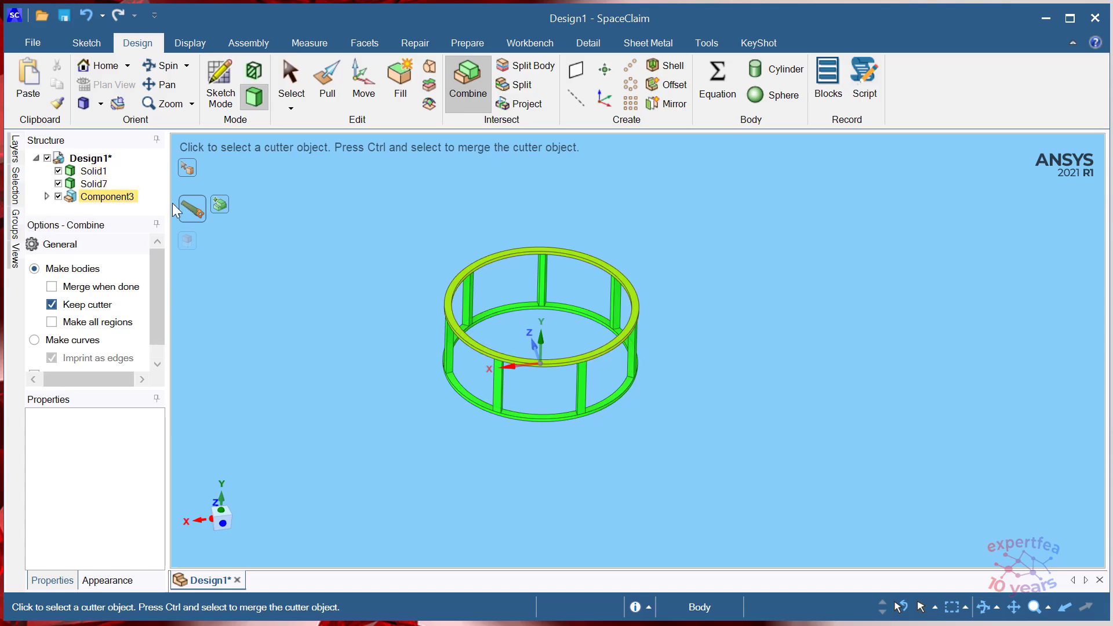
left_click(219, 211)
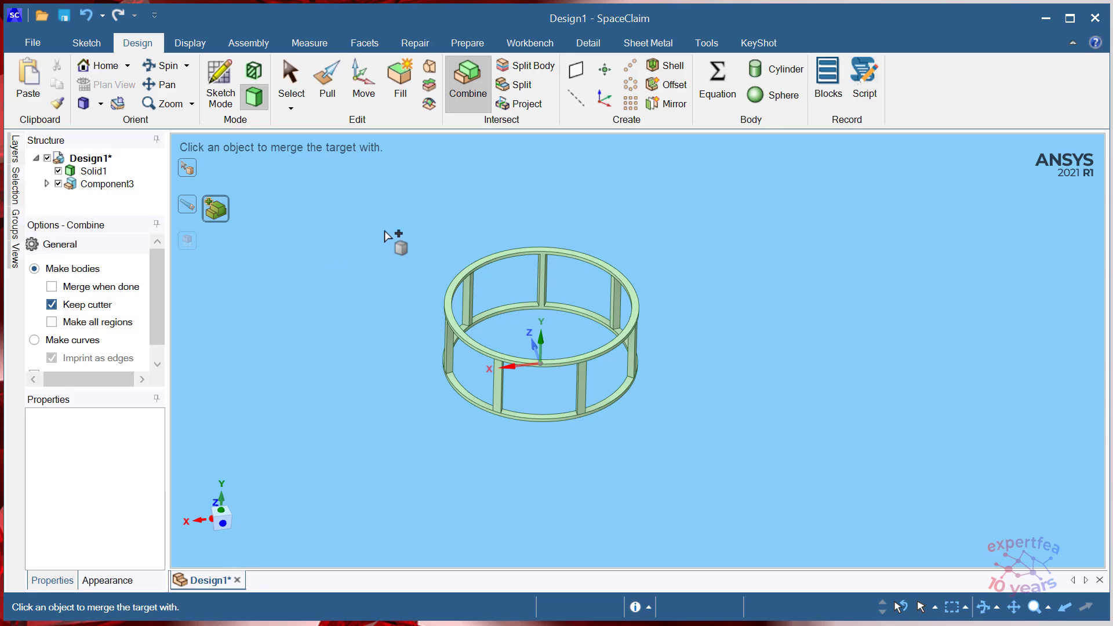
key("Escape")
- Examine the bodies inside the strut component, and undo the body merge and the unpattern operation
scroll(317, 230, "up", 3)
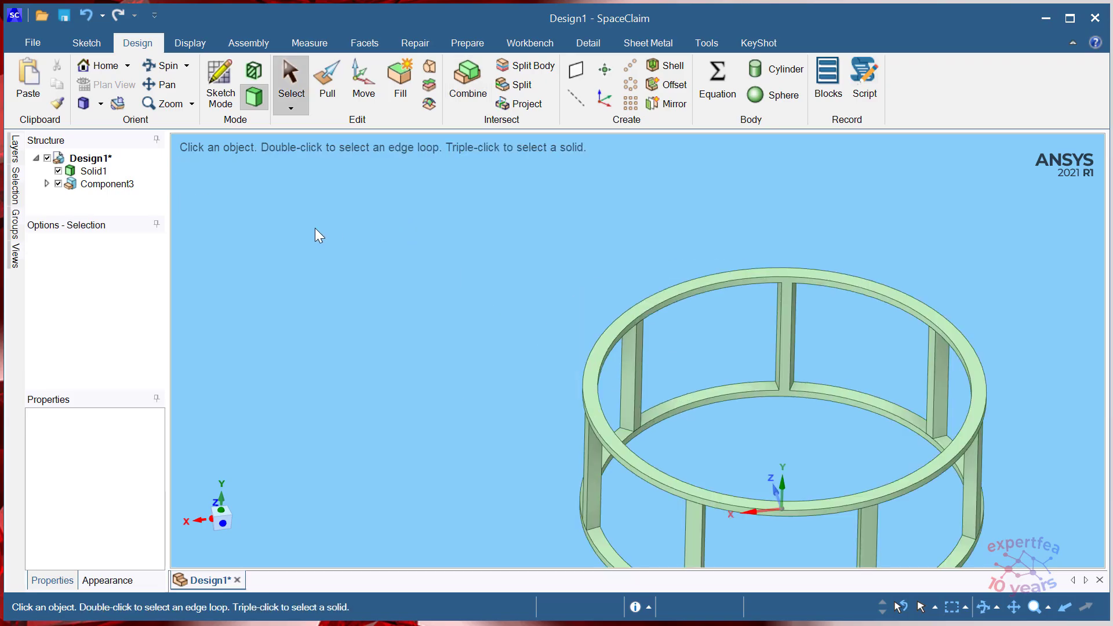
left_click(46, 184)
left_click(58, 197)
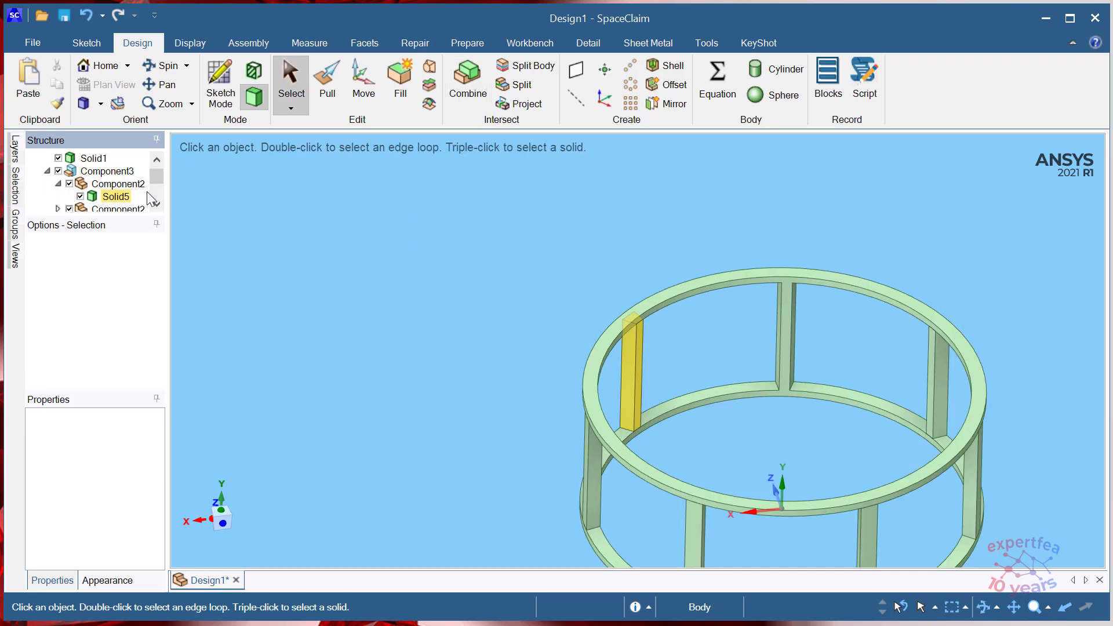
scroll(347, 260, "down", 3)
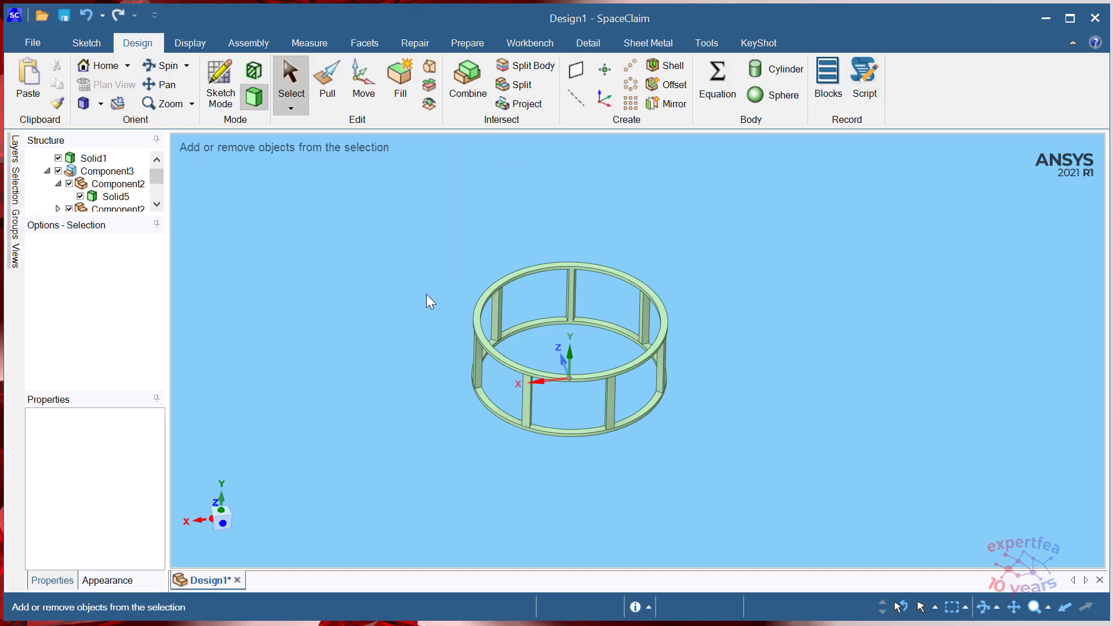
key("ctrl+z")
key("ctrl+z")
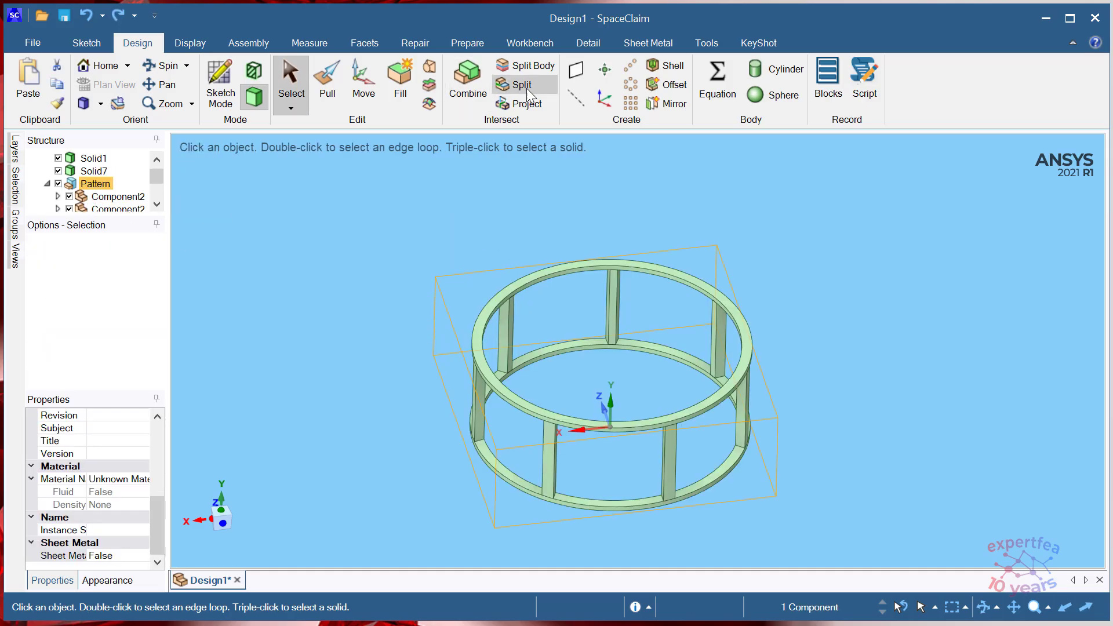
- Merge the upper ring with the seven patterned struts and the lower ring using Combine
left_click(473, 80)
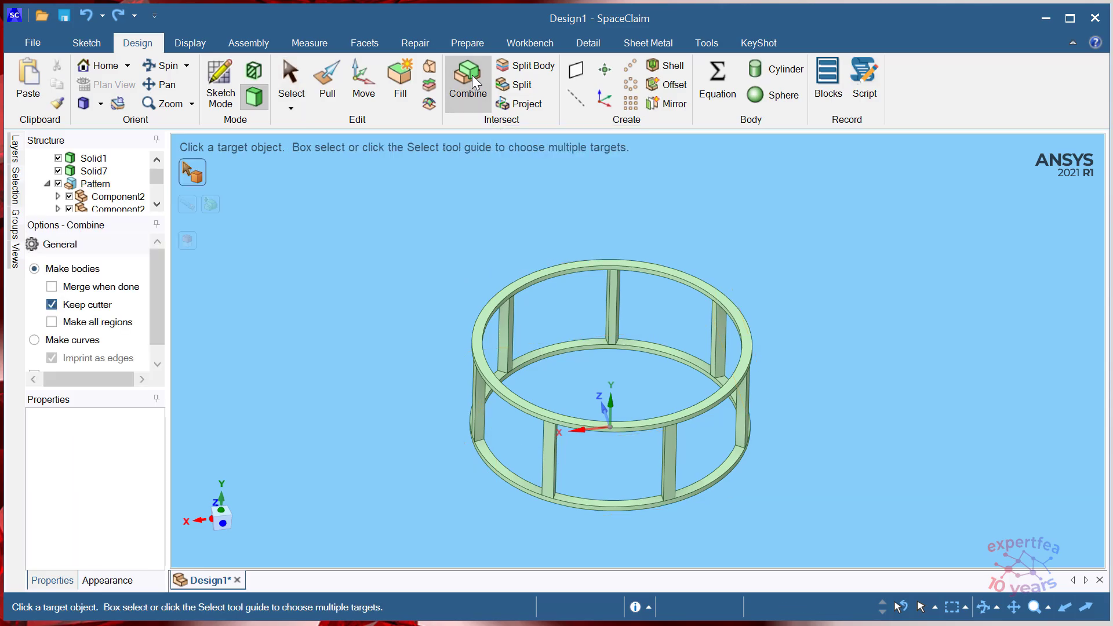
left_click(636, 271)
middle_click_drag(887, 358, 862, 281)
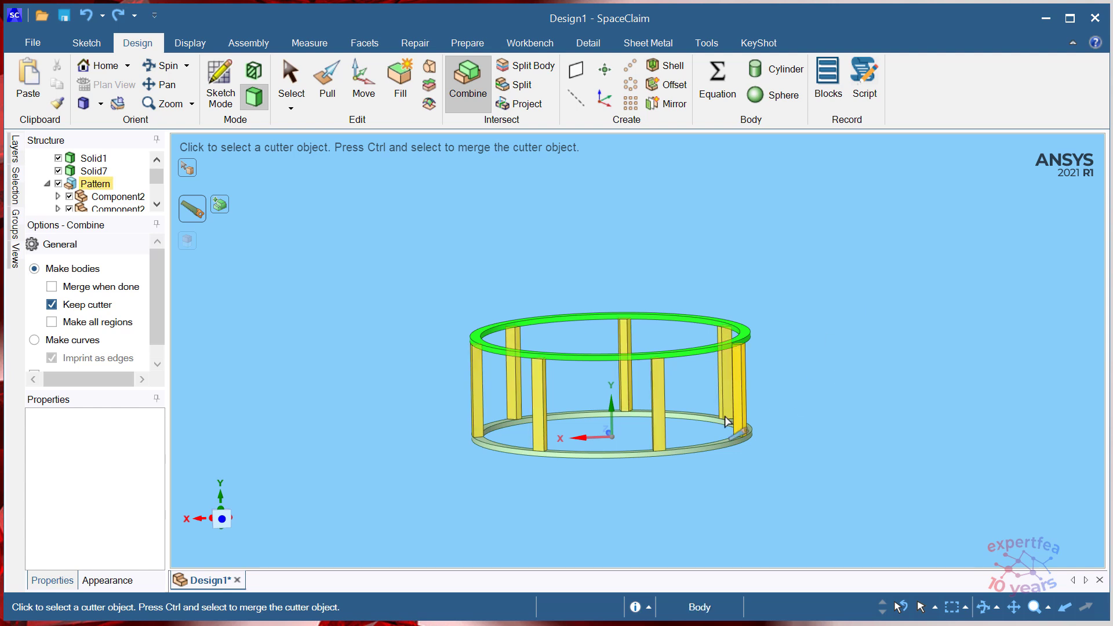
left_click(221, 209)
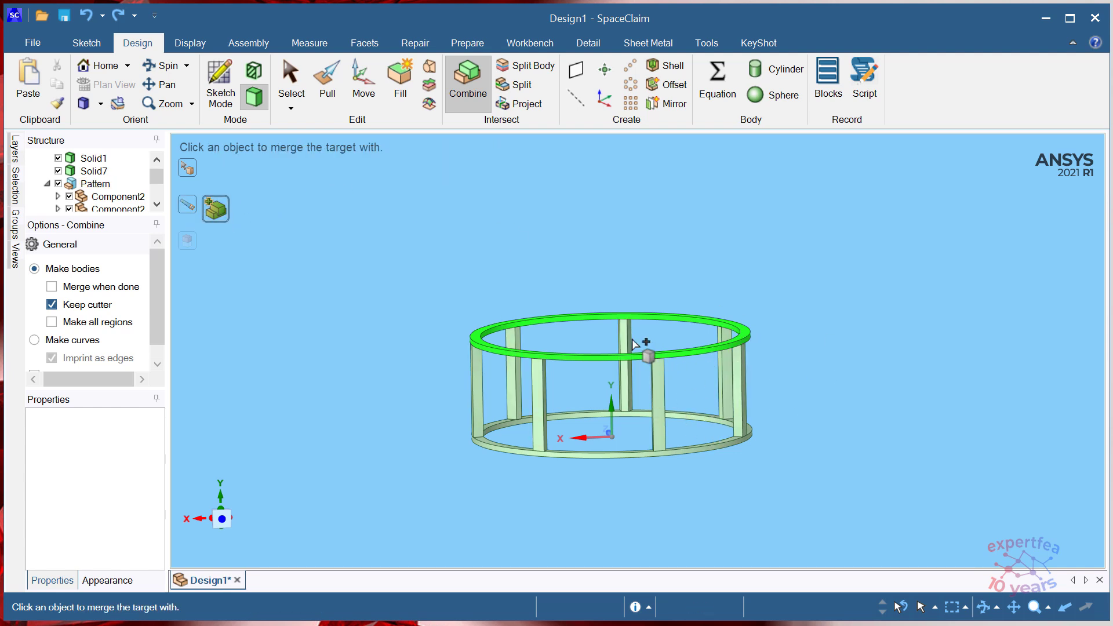
left_click(626, 360)
left_click(517, 354)
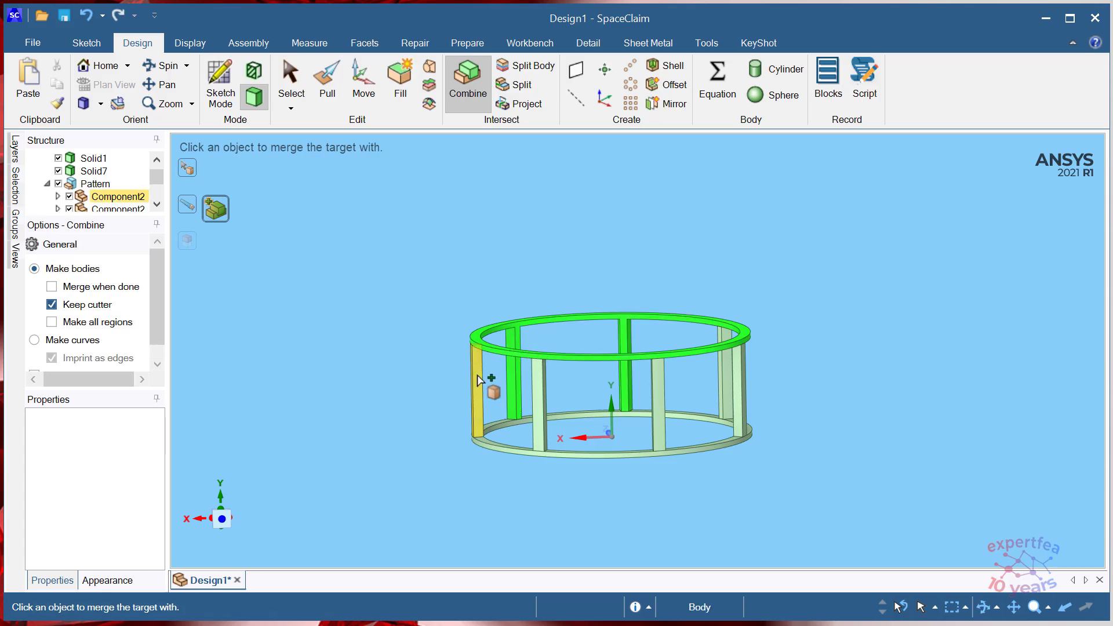
left_click(478, 380)
left_click(539, 413)
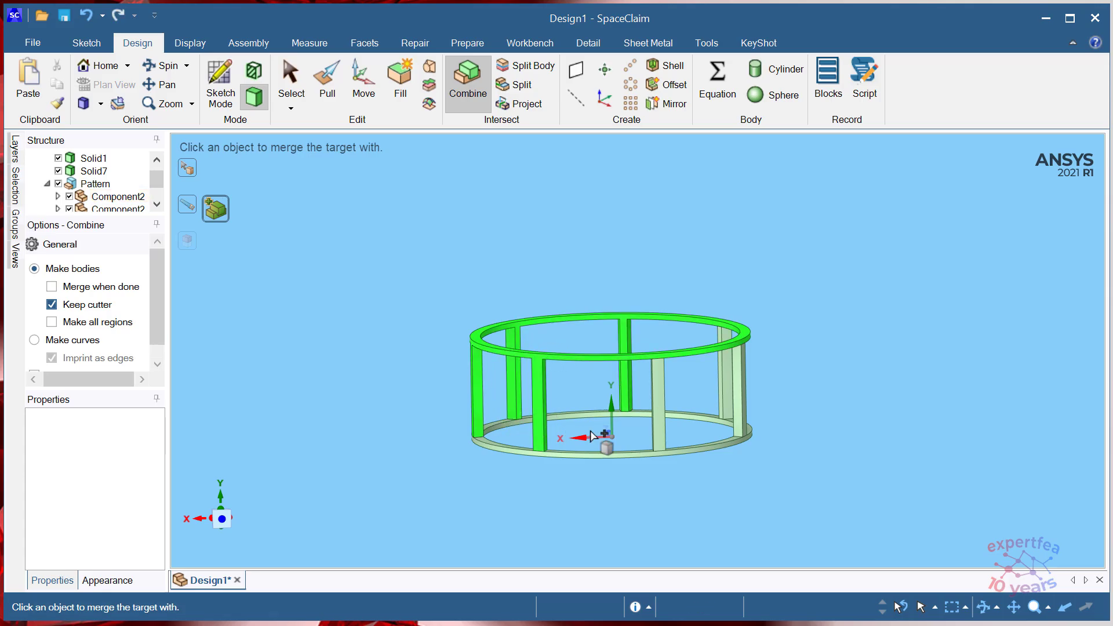
left_click(661, 384)
left_click(740, 387)
left_click(729, 399)
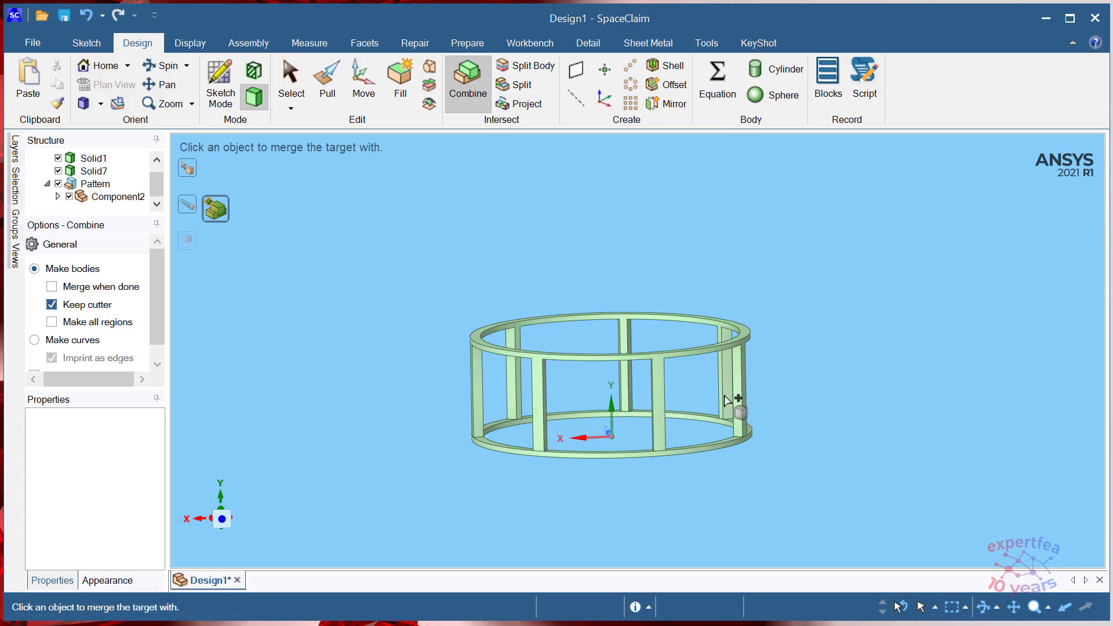
left_click(718, 447)
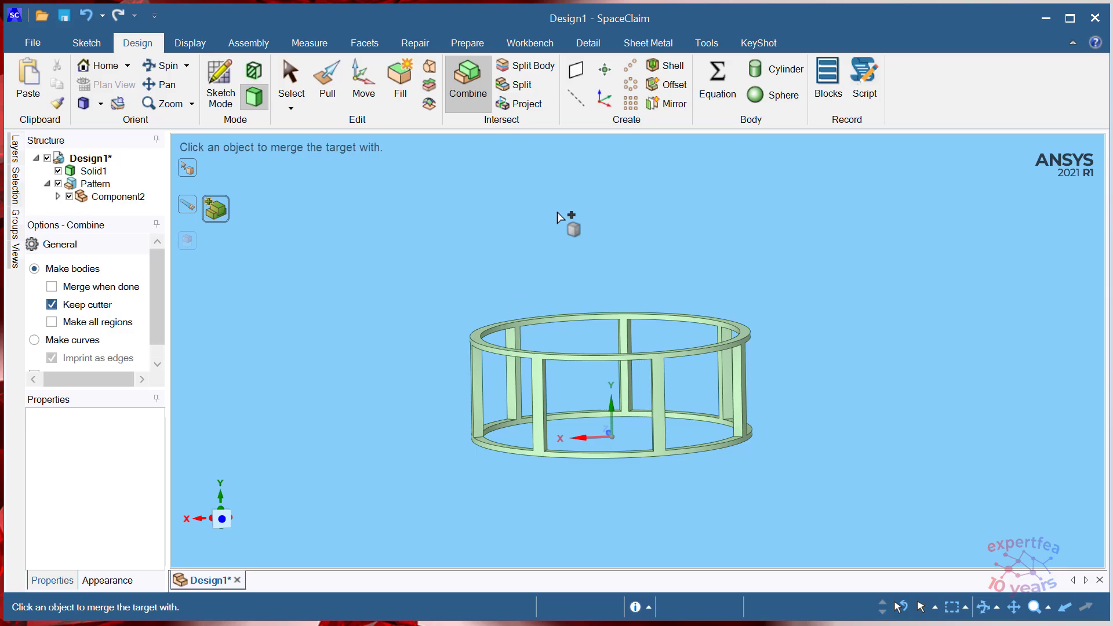
- Delete the leftover Pattern component from the structure tree, leaving only the merged solid
key("Escape")
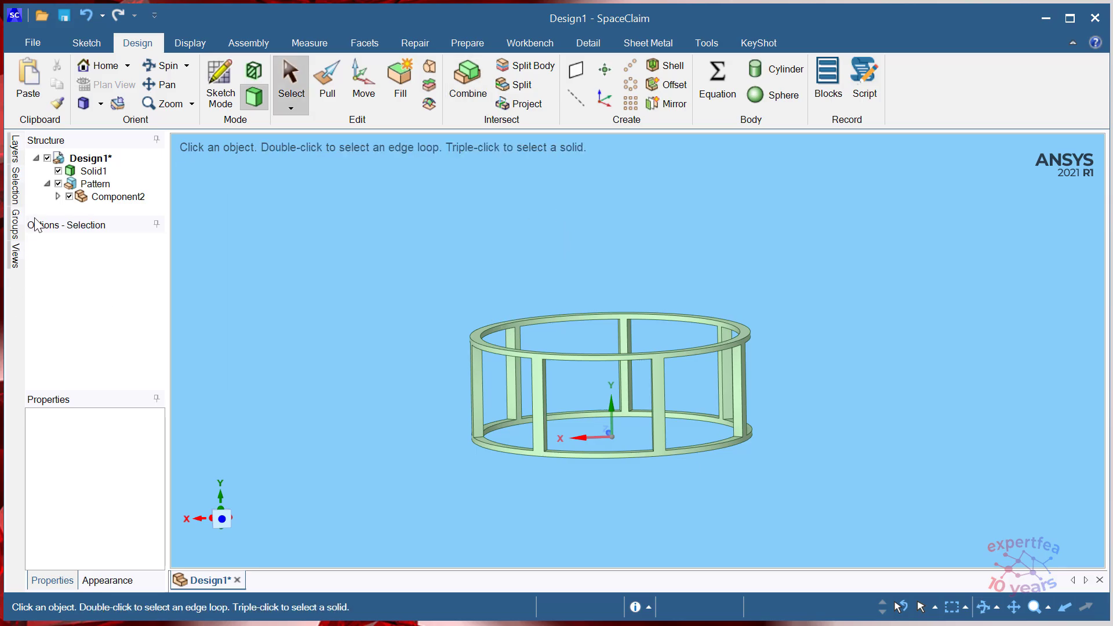
left_click(113, 197)
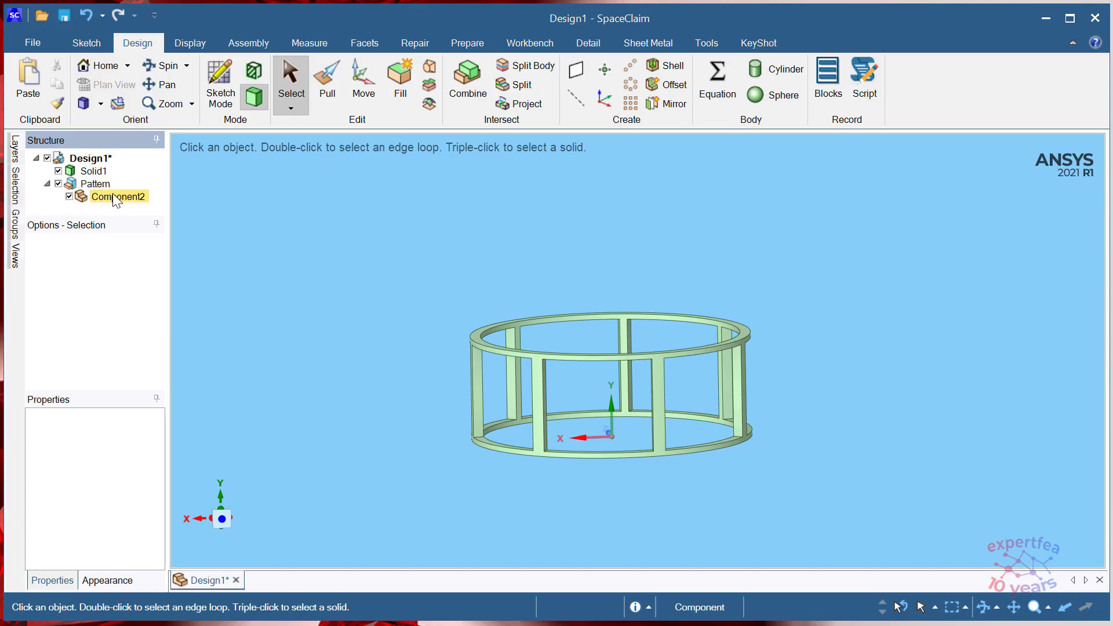
left_click(99, 184)
right_click(103, 187)
left_click(178, 379)
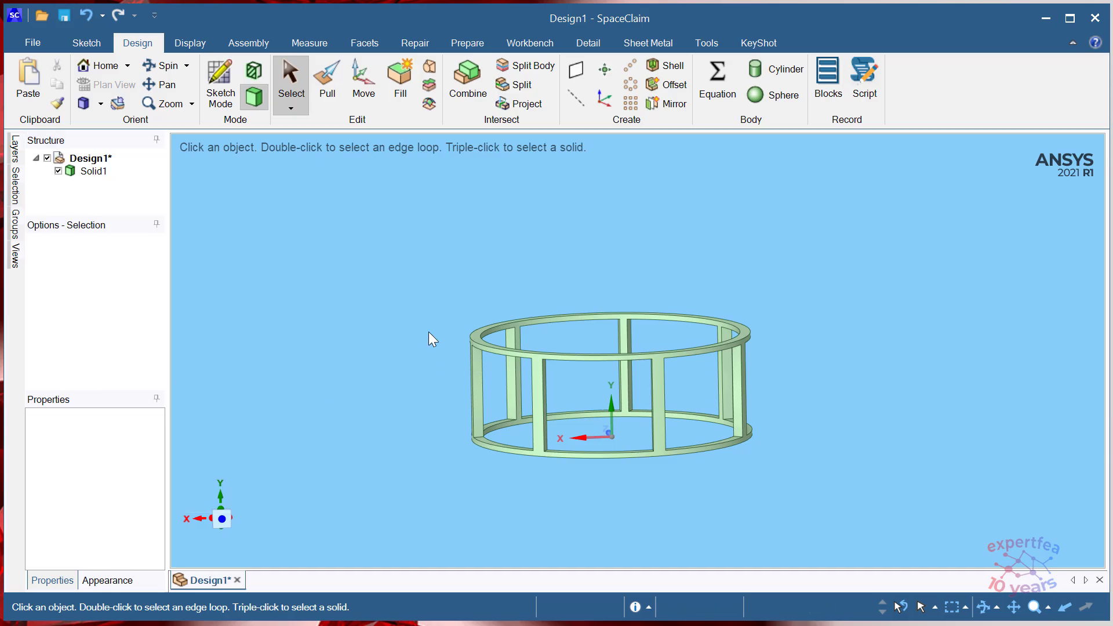
scroll(715, 407, "up", 4)
scroll(708, 402, "down", 3)
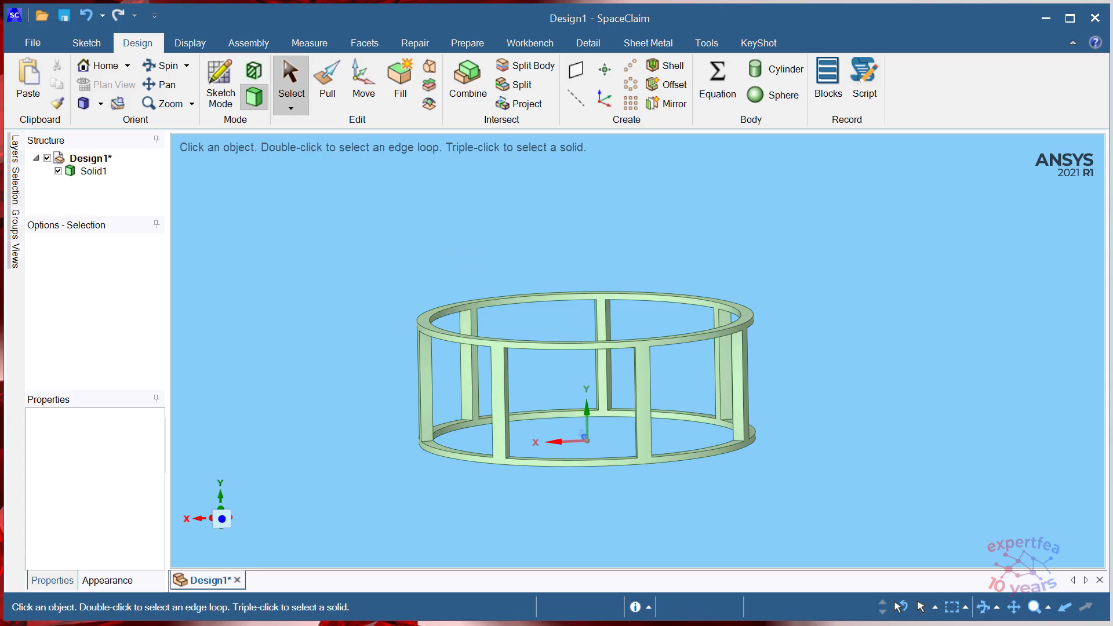
key("alt+Tab")
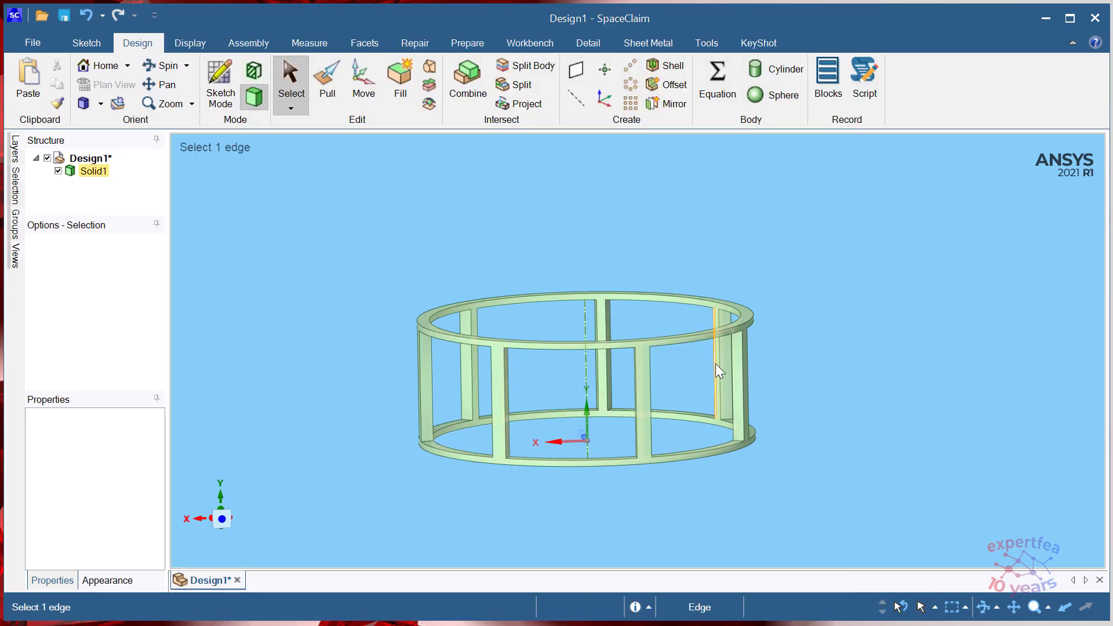
scroll(766, 322, "up", 3)
scroll(768, 322, "down", 2)
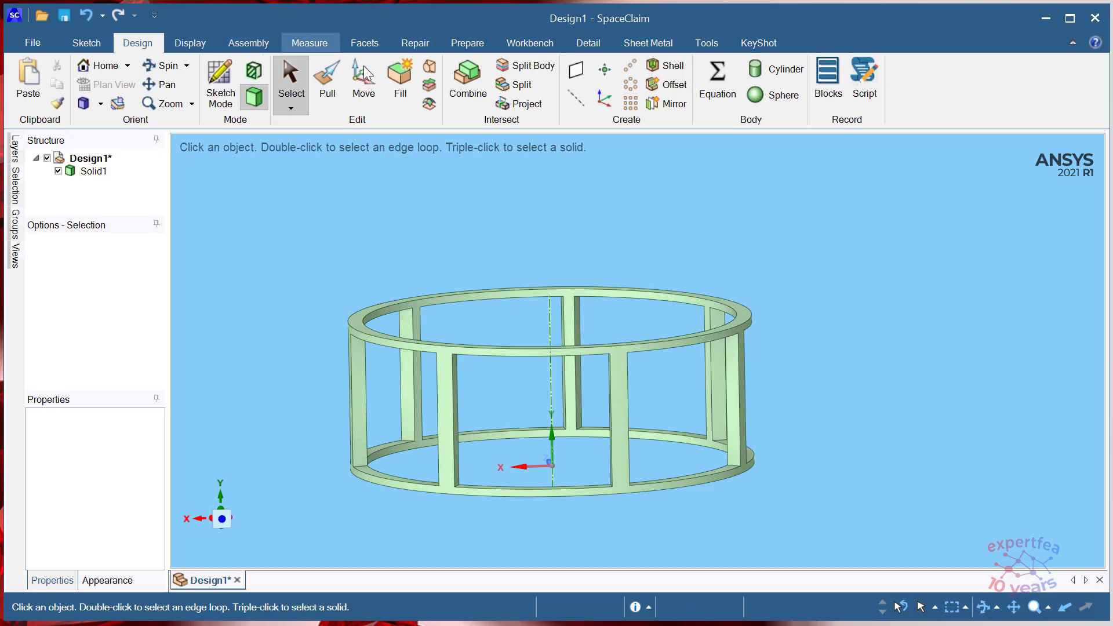
left_click(725, 368)
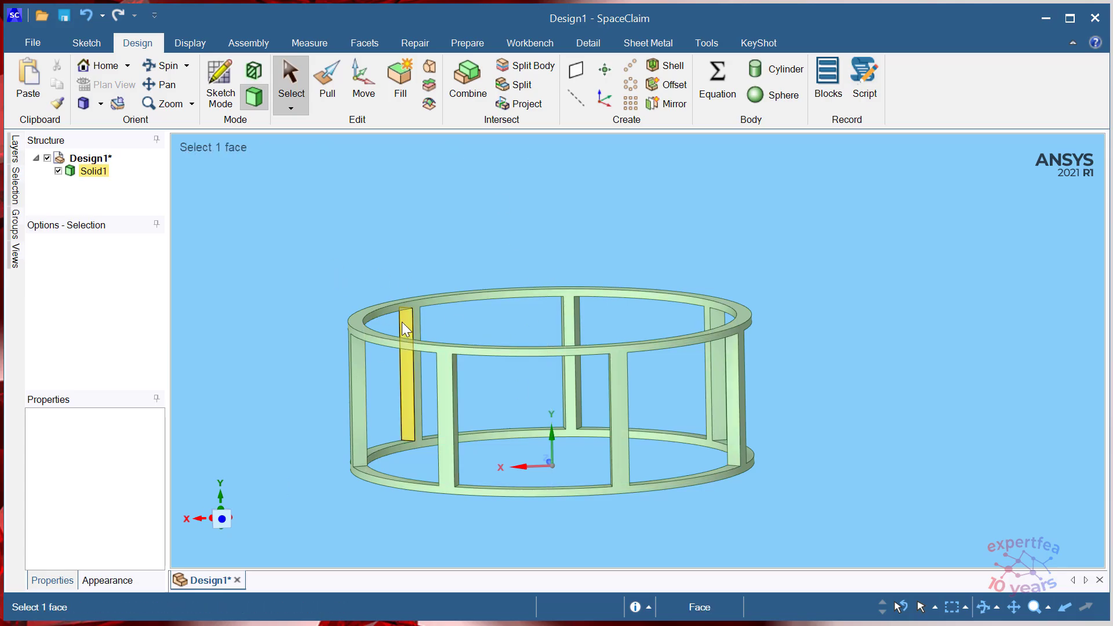
- Save the design as 2022_jul_17_stent v1 in the !!!STENTS 3D models folder, replacing the existing file
left_click(28, 44)
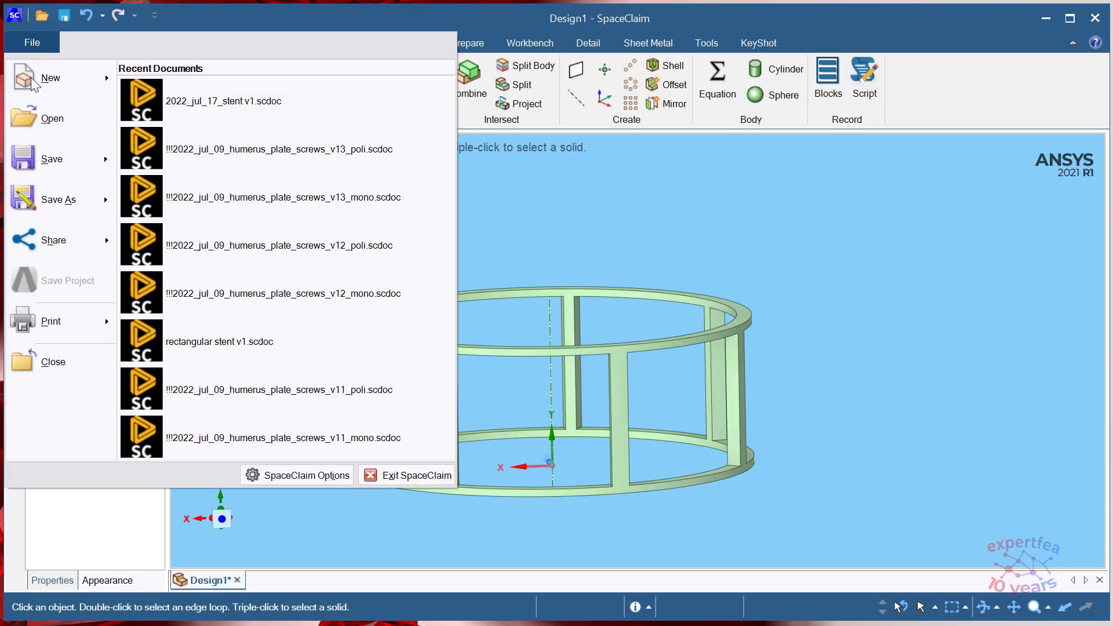
mouse_move(59, 204)
left_click(207, 111)
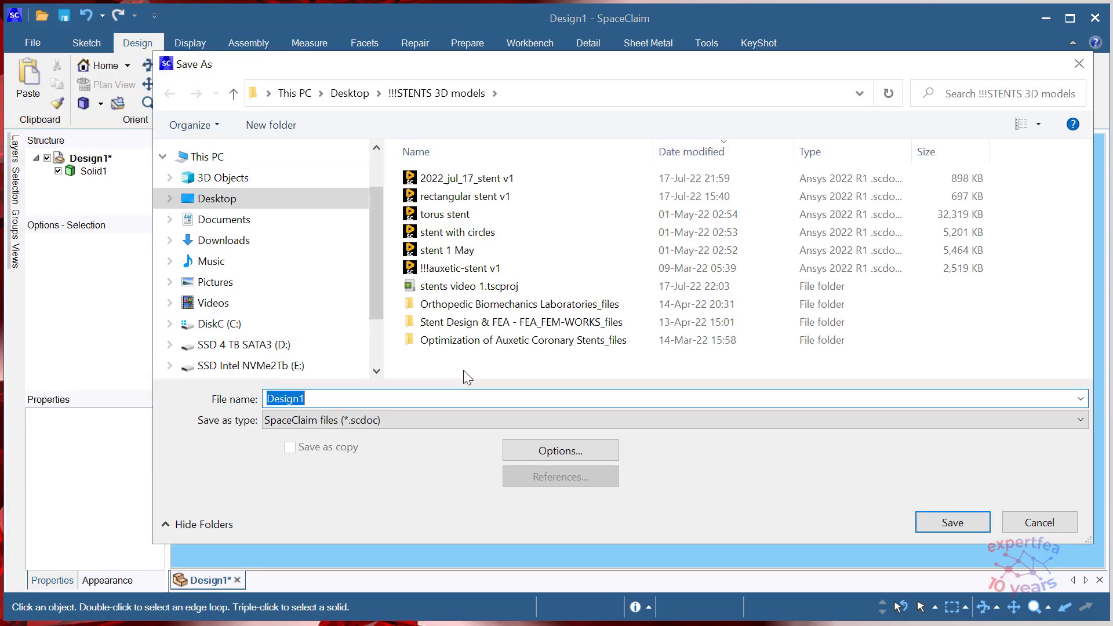
double_click(471, 178)
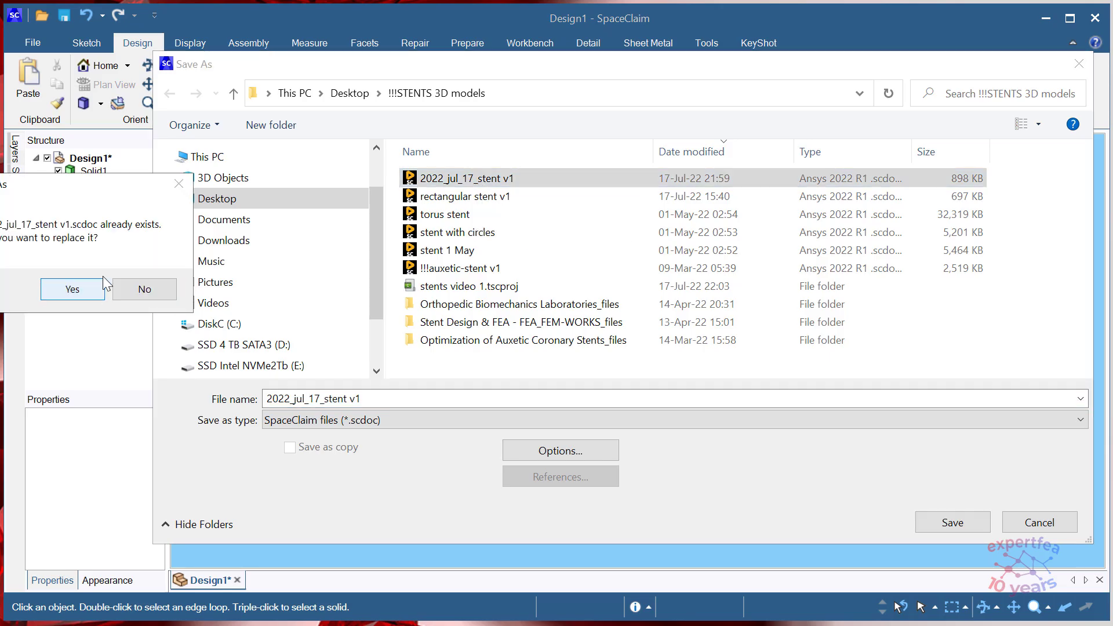
left_click(230, 288)
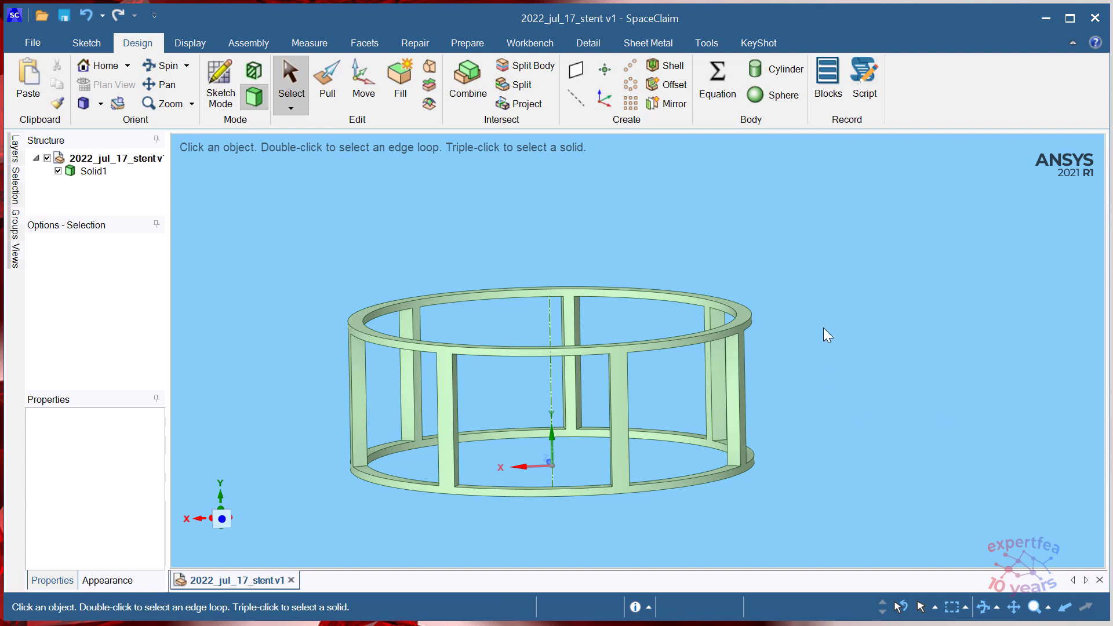
- Mirror the merged stent body about the top face of its upper ring, with mirrored objects merged
left_click(666, 109)
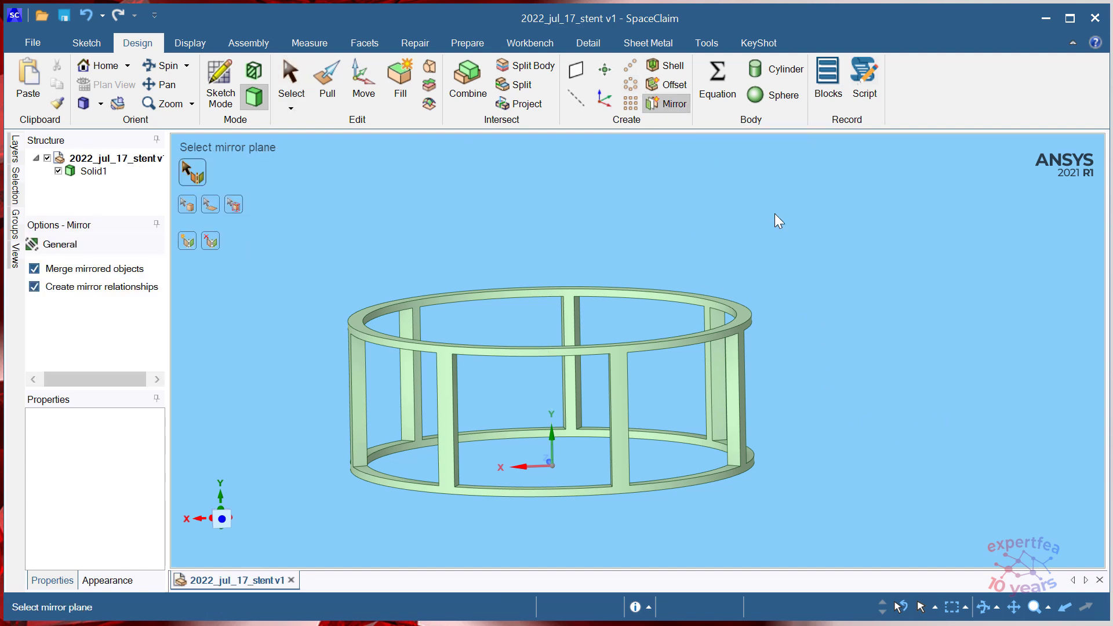
left_click(743, 309)
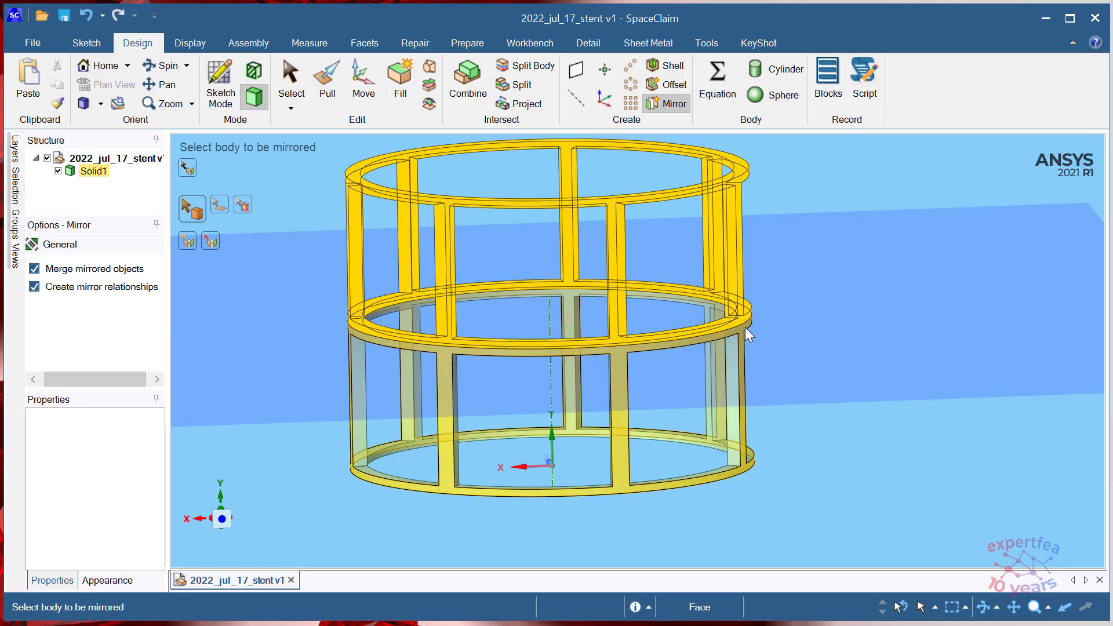
left_click(742, 327)
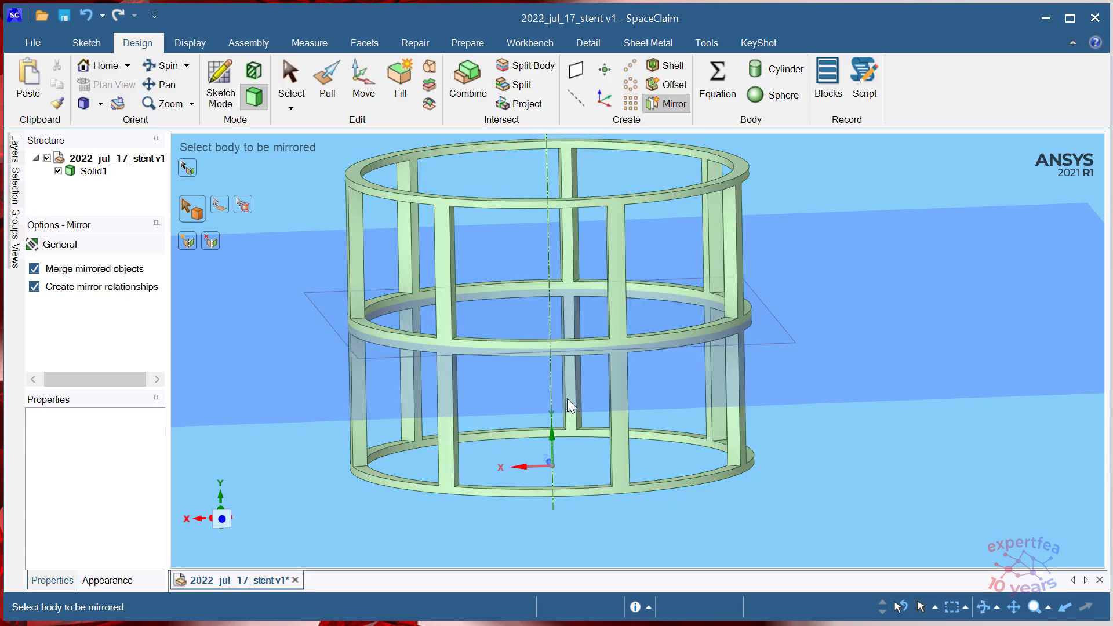
scroll(632, 388, "down", 5)
scroll(695, 332, "up", 5)
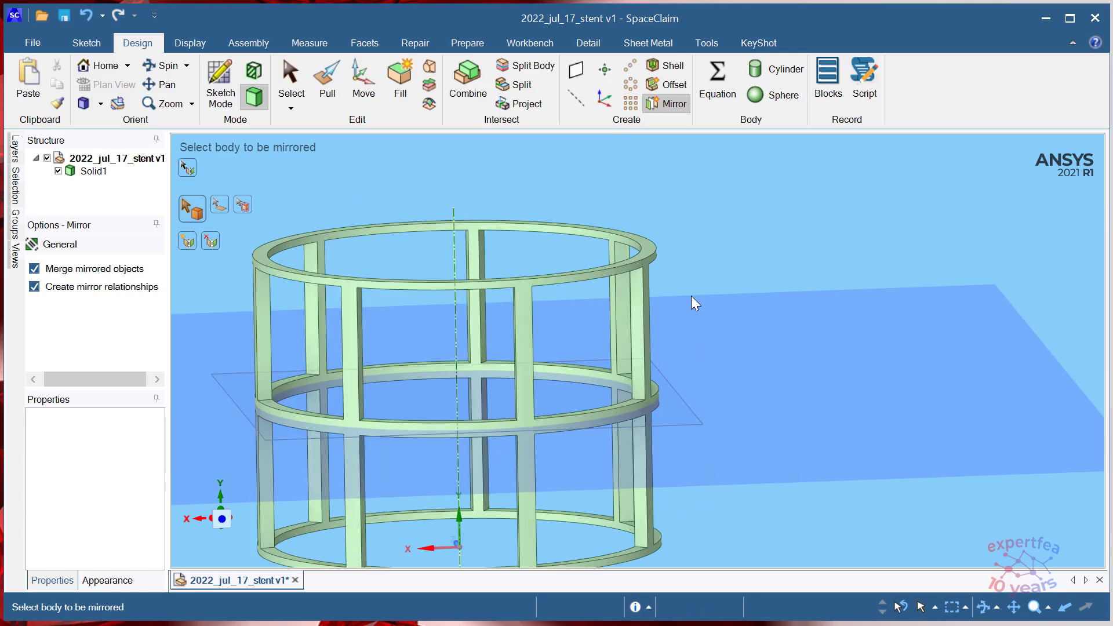
scroll(691, 299, "down", 2)
key("Escape")
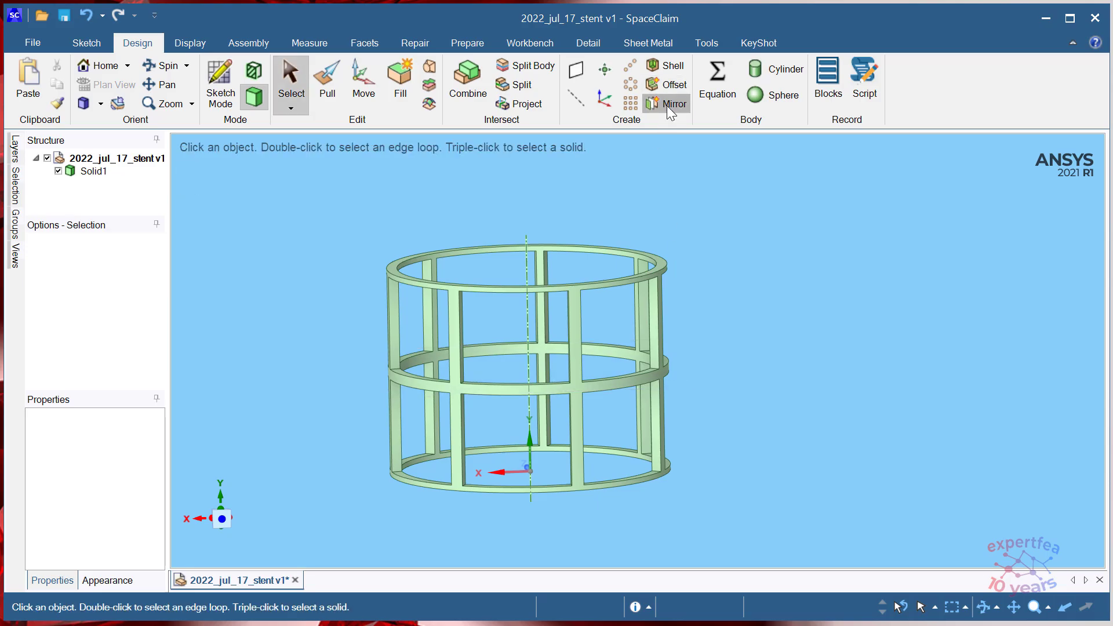
- Mirror the two-row stent about the top face of its uppermost ring to make four rows
left_click(670, 104)
scroll(669, 256, "up", 2)
left_click(661, 263)
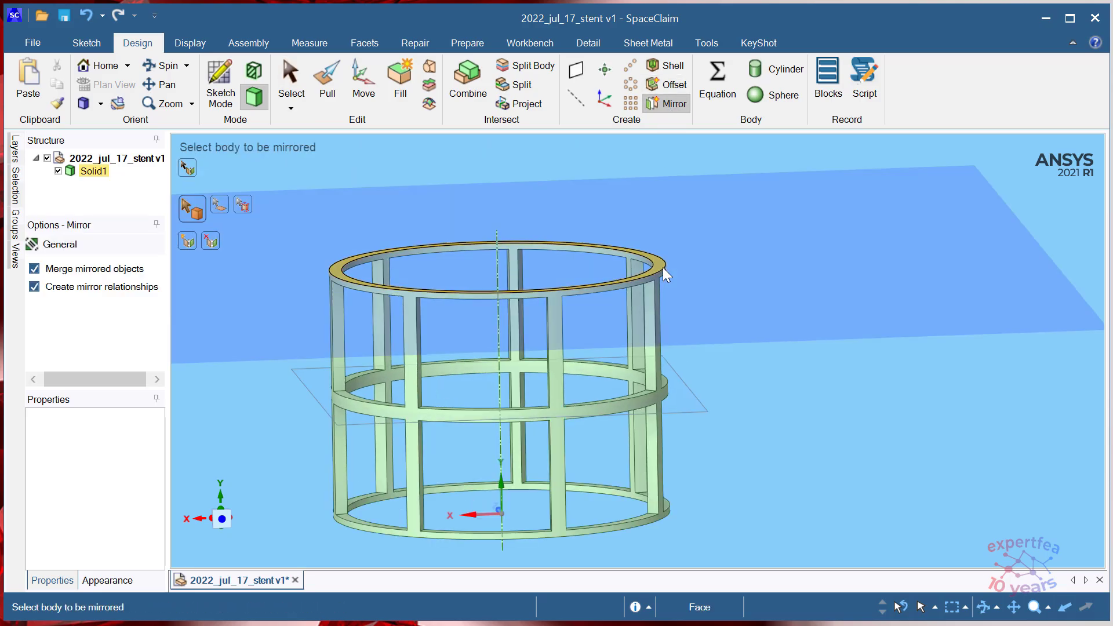
left_click(662, 268)
scroll(661, 283, "down", 3)
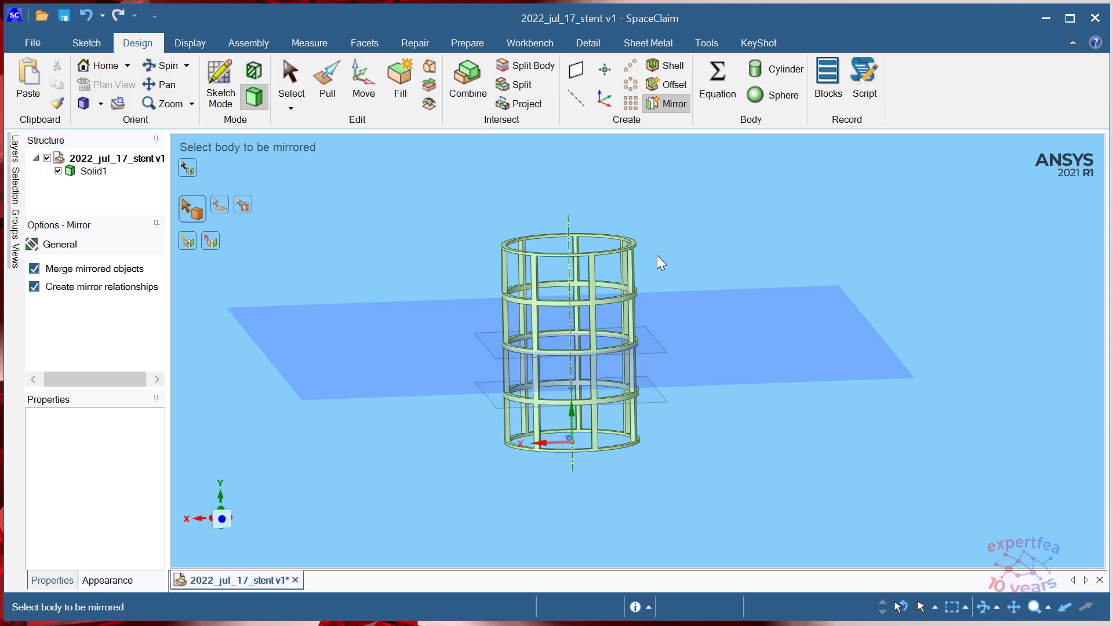
key("Escape")
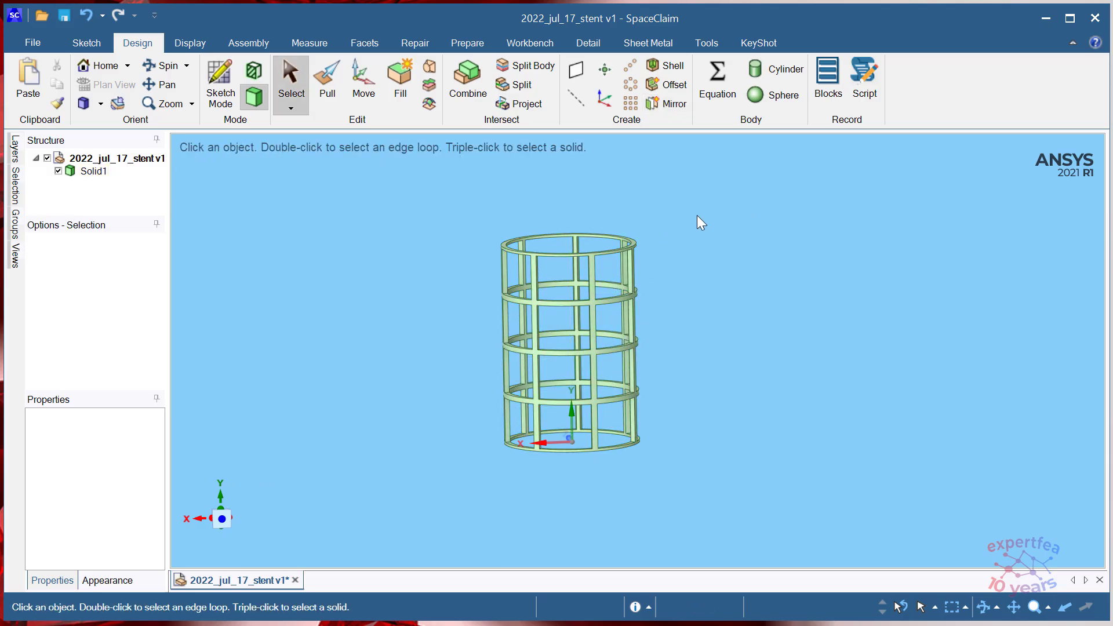
- Examine the four-row stent from the side, checking how the intermediate rings compare with the end rings
scroll(671, 219, "up", 3)
scroll(671, 244, "down", 3)
mouse_move(687, 298)
middle_mouse_down()
mouse_move(690, 265)
mouse_move(719, 287)
mouse_move(701, 286)
middle_mouse_up()
scroll(627, 278, "up", 3)
scroll(628, 278, "down", 3)
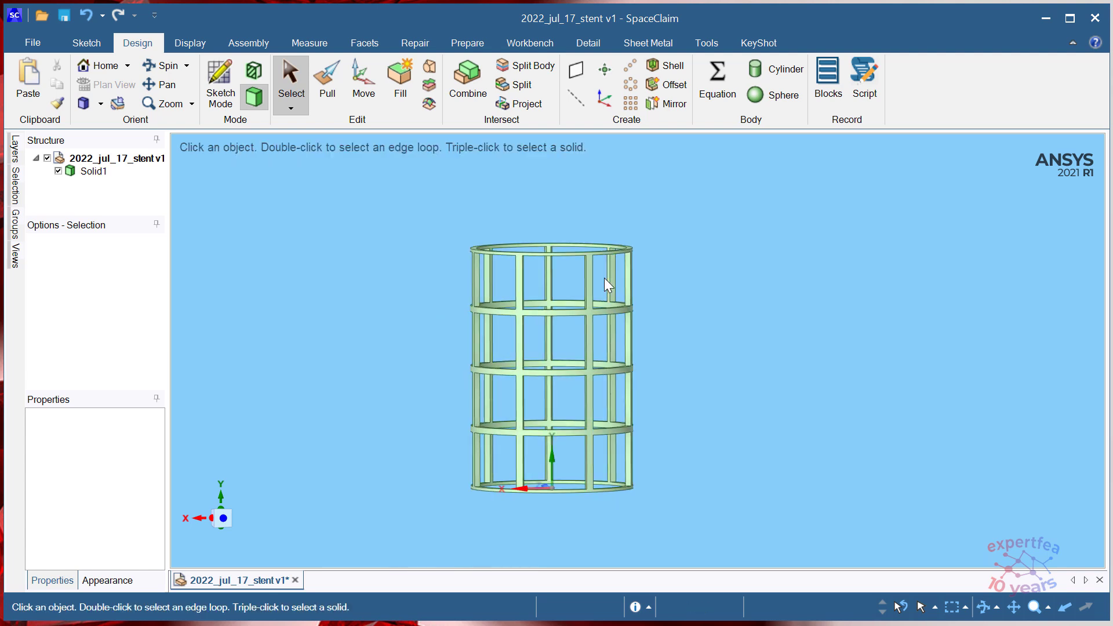
left_click(611, 365)
scroll(611, 365, "up", 3)
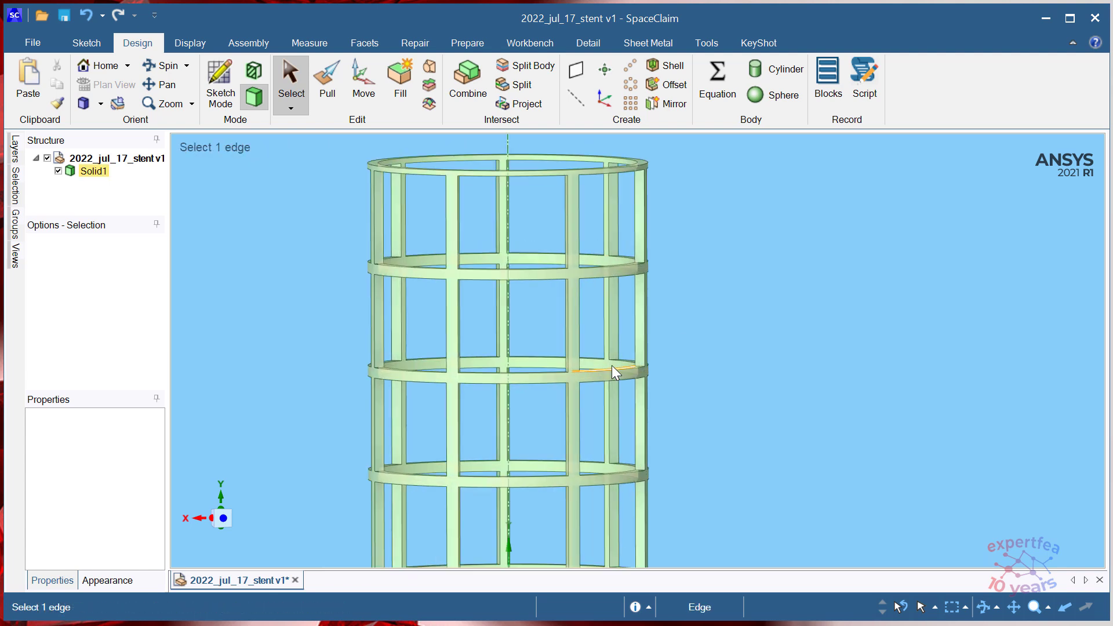
scroll(486, 338, "down", 4)
scroll(482, 298, "up", 3)
scroll(517, 377, "down", 5)
scroll(526, 422, "up", 3)
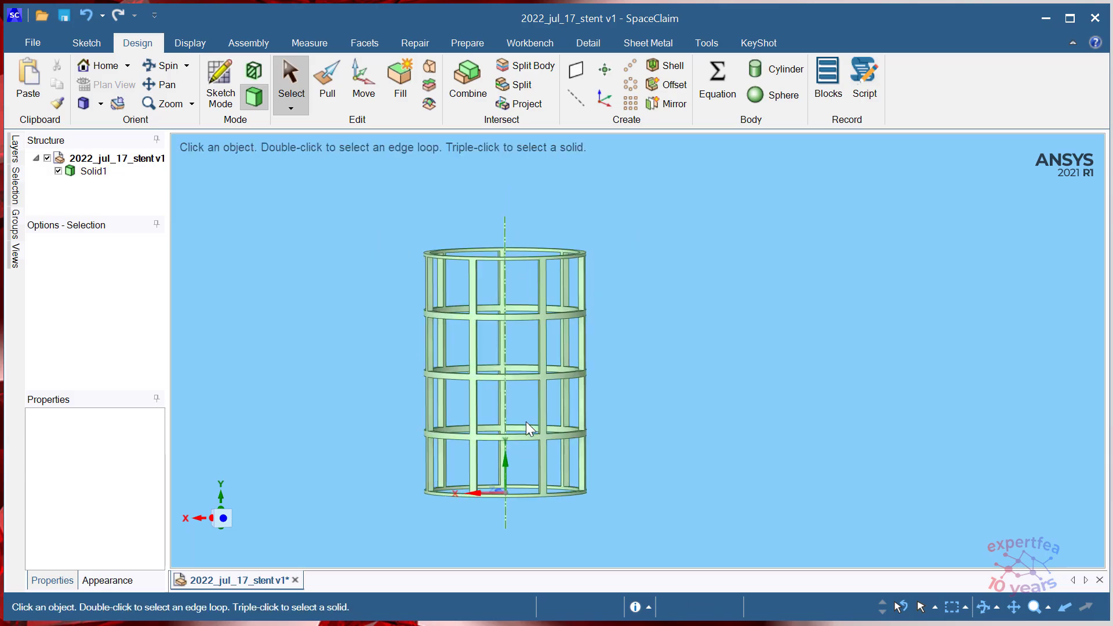
- Mirror the four-row stent about the top face of its uppermost ring to make eight rows
left_click(667, 103)
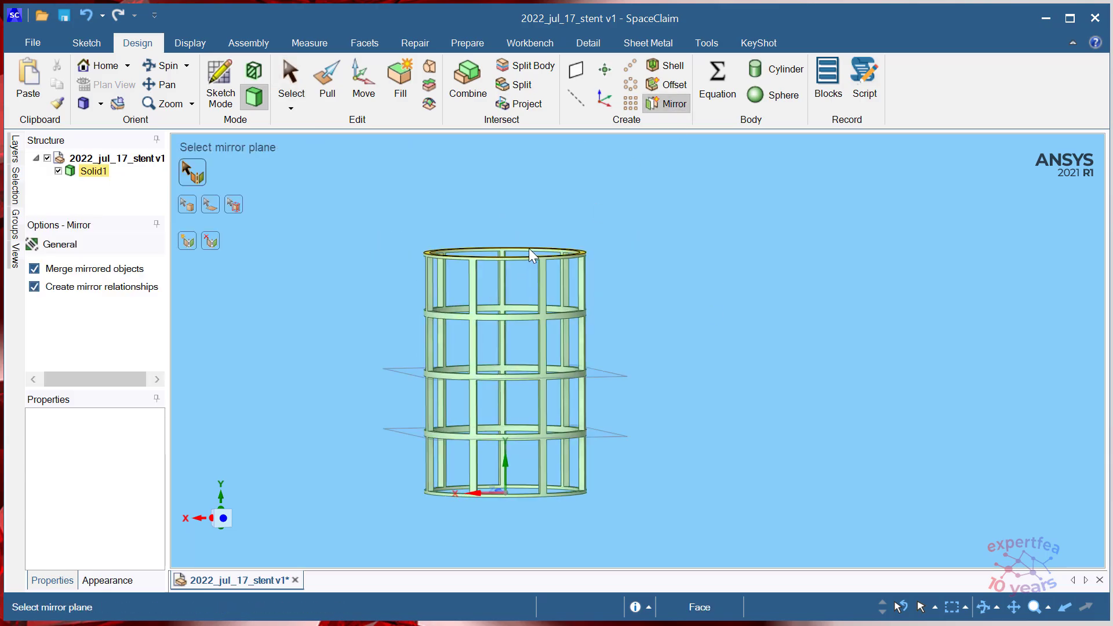
middle_click_drag(673, 242, 696, 278)
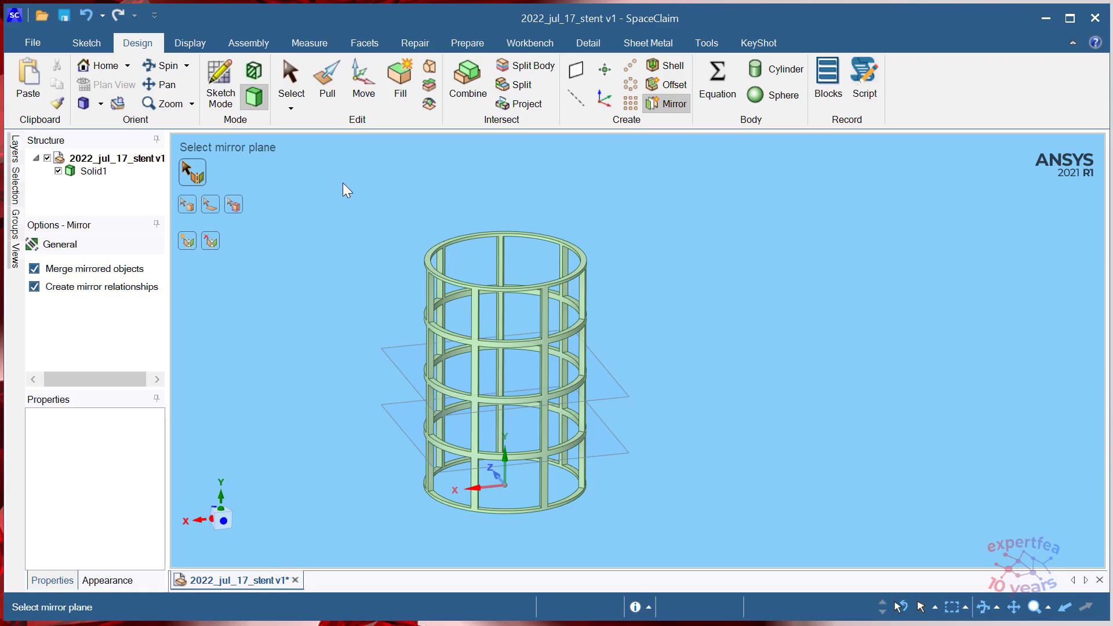
scroll(641, 297, "up", 5)
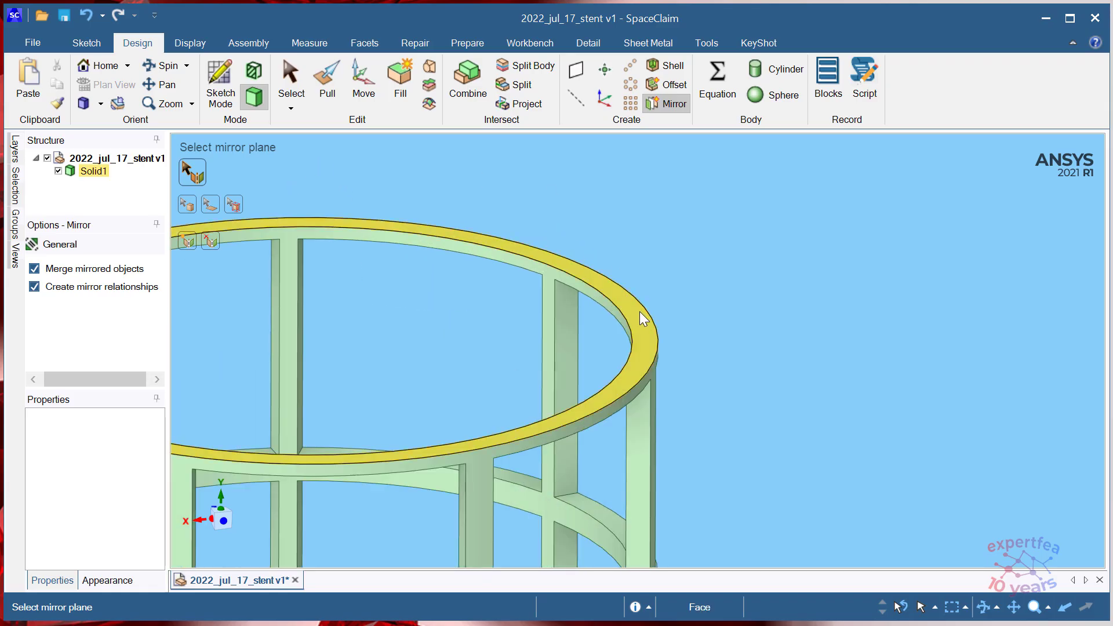
left_click(639, 311)
left_click(639, 413)
scroll(657, 293, "down", 8)
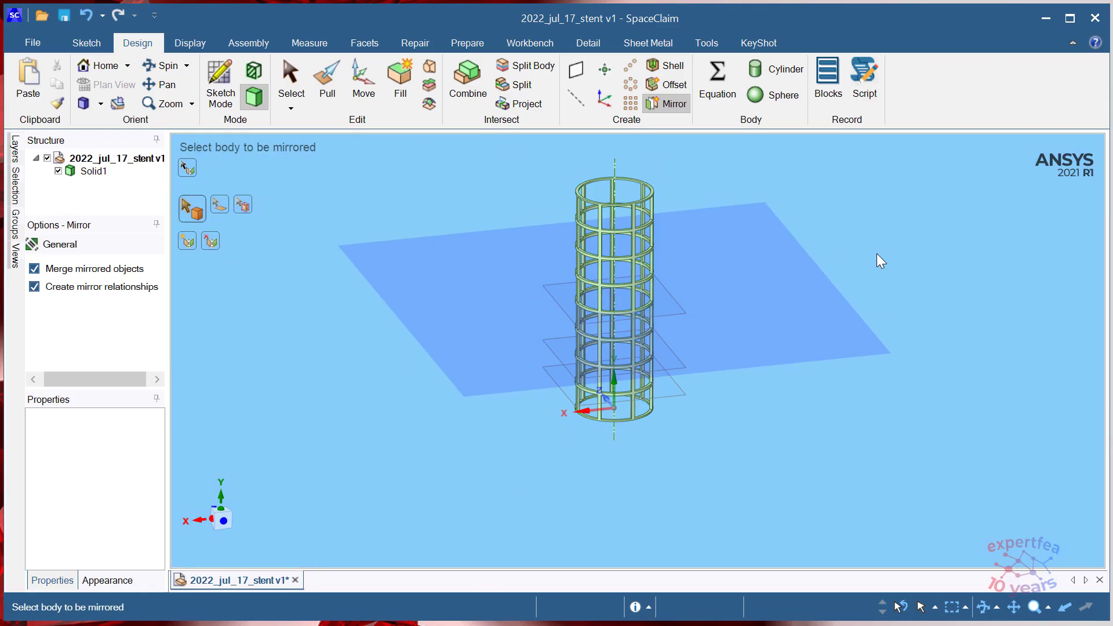
key("Escape")
scroll(670, 238, "up", 2)
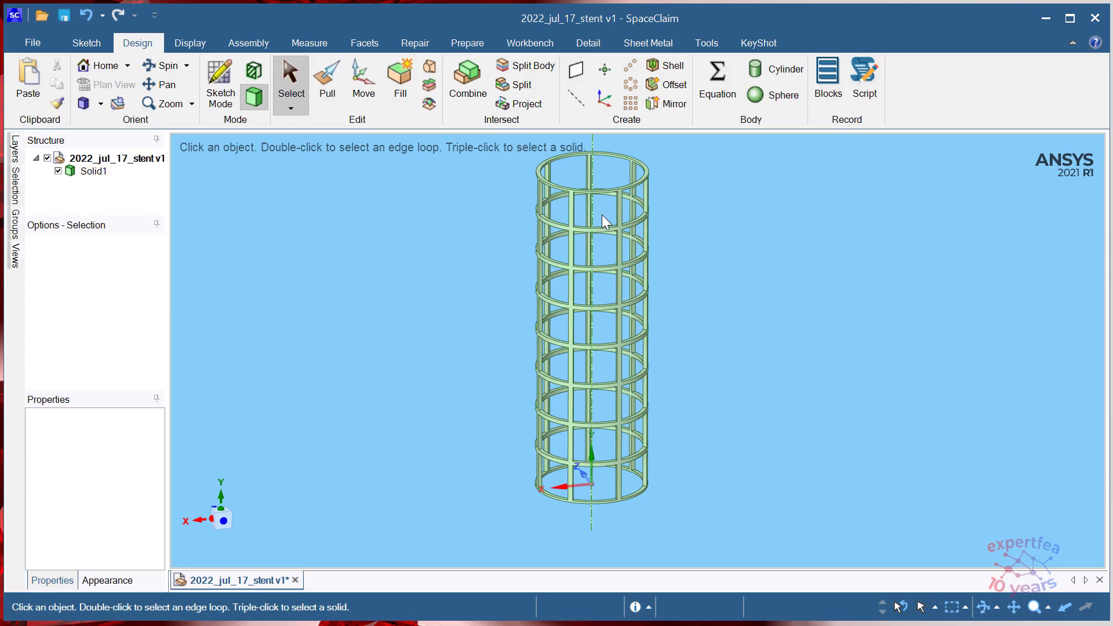
- Examine the eight-row stent's topmost ring up close to check its thickness
scroll(606, 178, "up", 2)
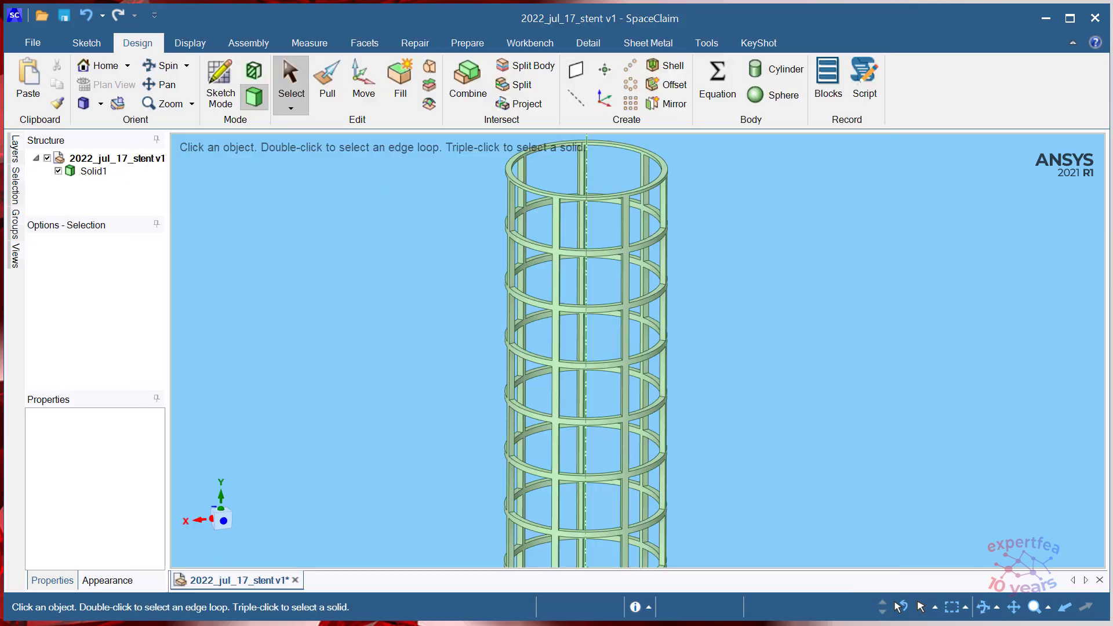
scroll(688, 278, "up", 5)
scroll(638, 342, "down", 4)
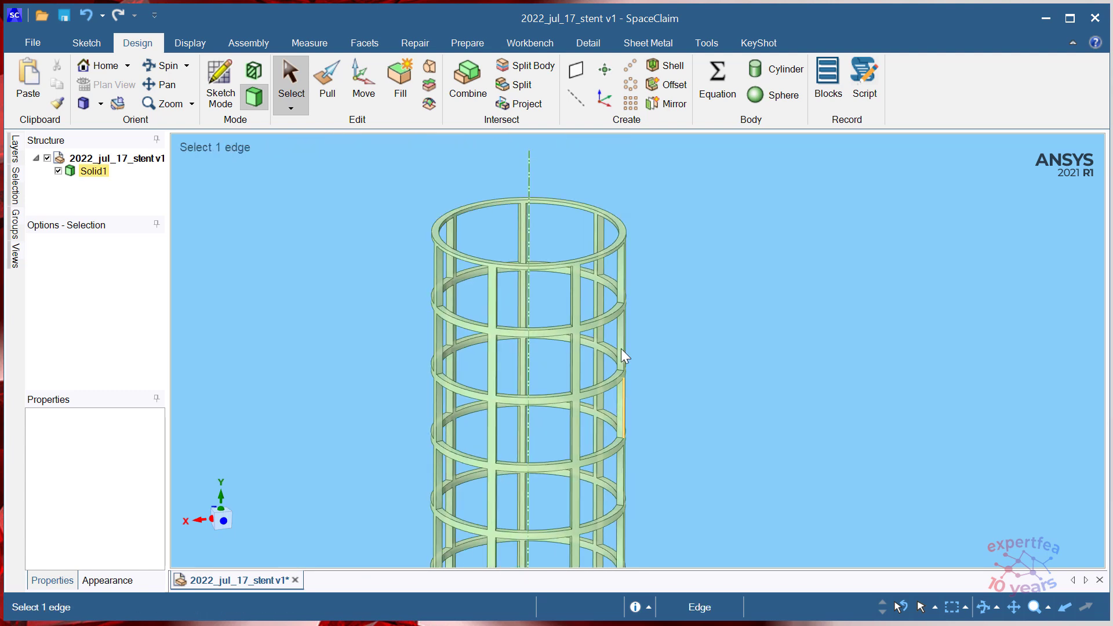
scroll(626, 255, "up", 6)
scroll(694, 262, "up", 3)
middle_click_drag(704, 325, 652, 261)
left_click(638, 280)
left_click(651, 261, "ctrl")
left_click(818, 345)
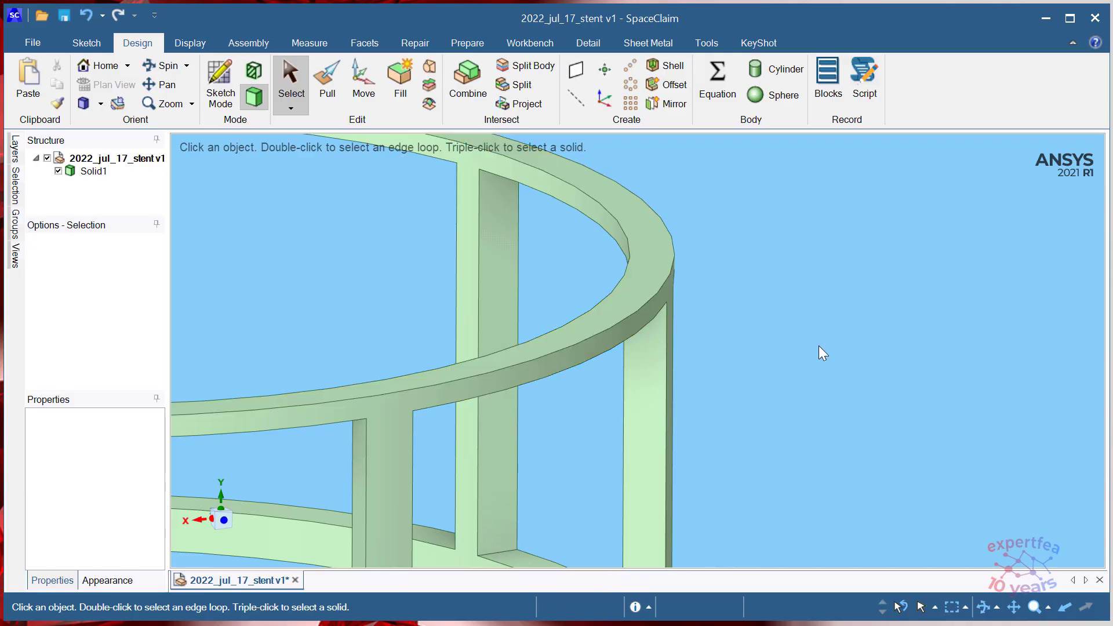
- Thicken the topmost ring by moving its top face upward along the stent axis
left_click(649, 241)
scroll(753, 403, "down", 3)
left_click(361, 95)
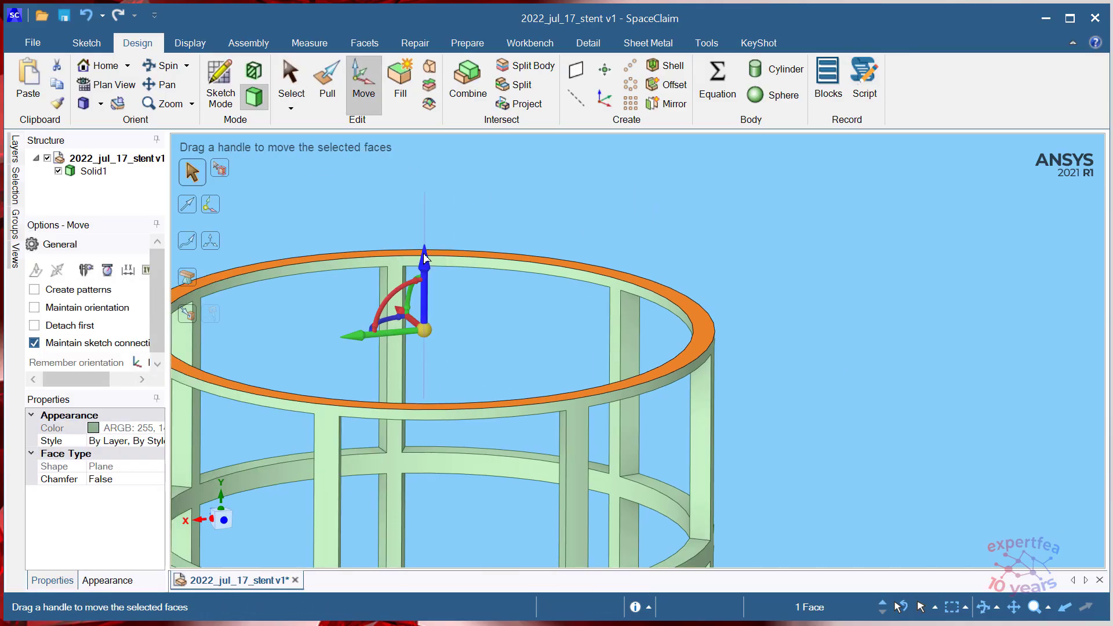
left_click_drag(426, 265, 427, 258)
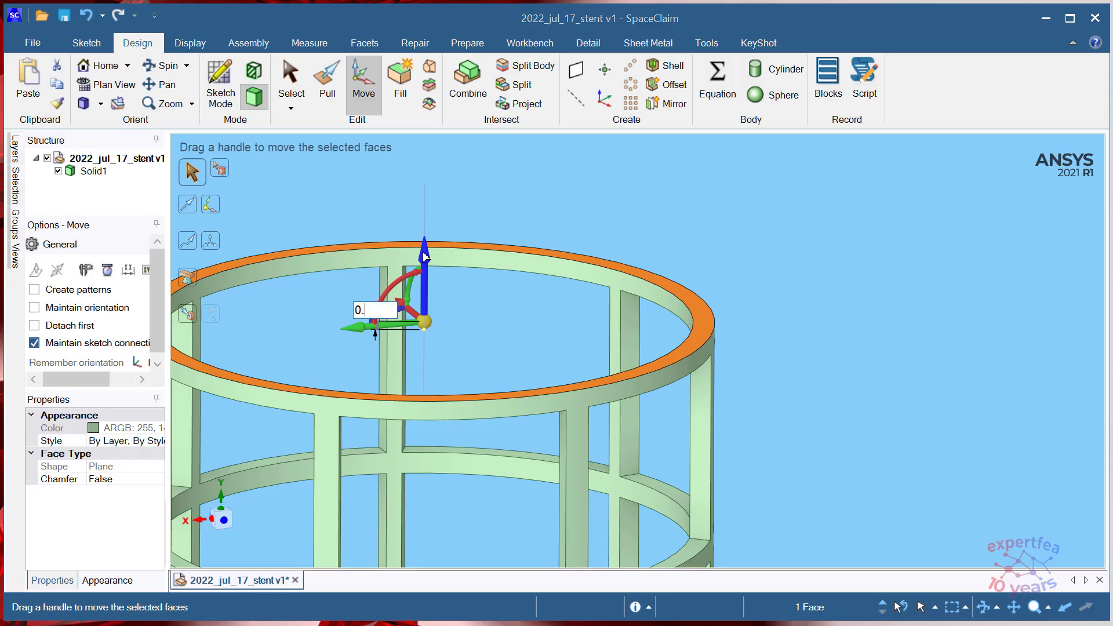
left_click(719, 220)
scroll(597, 220, "down", 6)
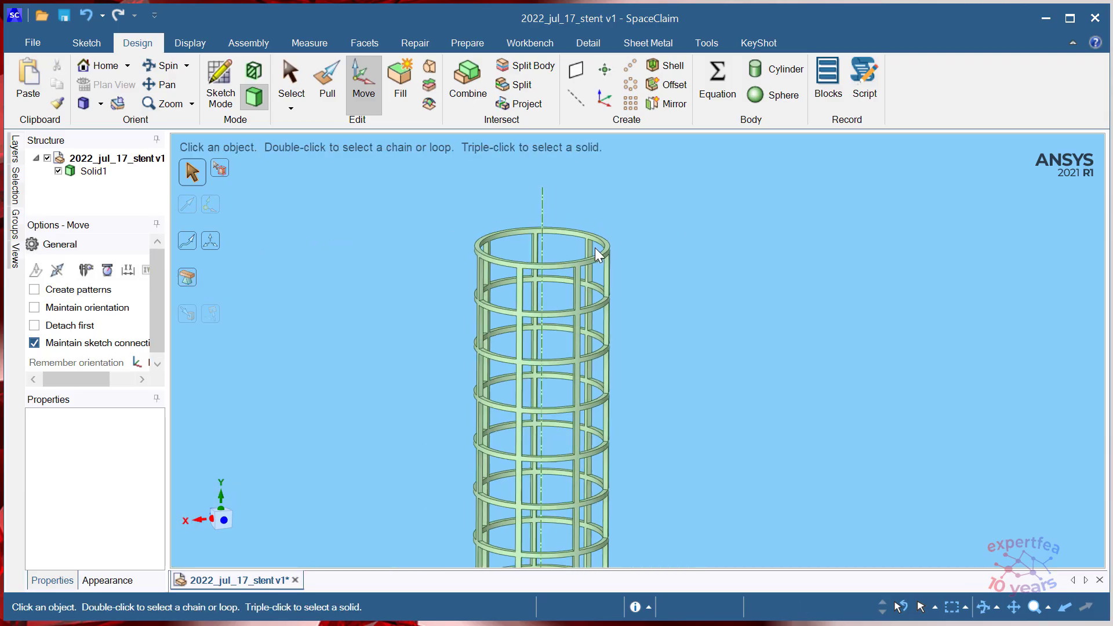
- Measure the lowest ring's thickness between its upper and lower faces
scroll(521, 313, "up", 6)
middle_click_drag(686, 415, 708, 397)
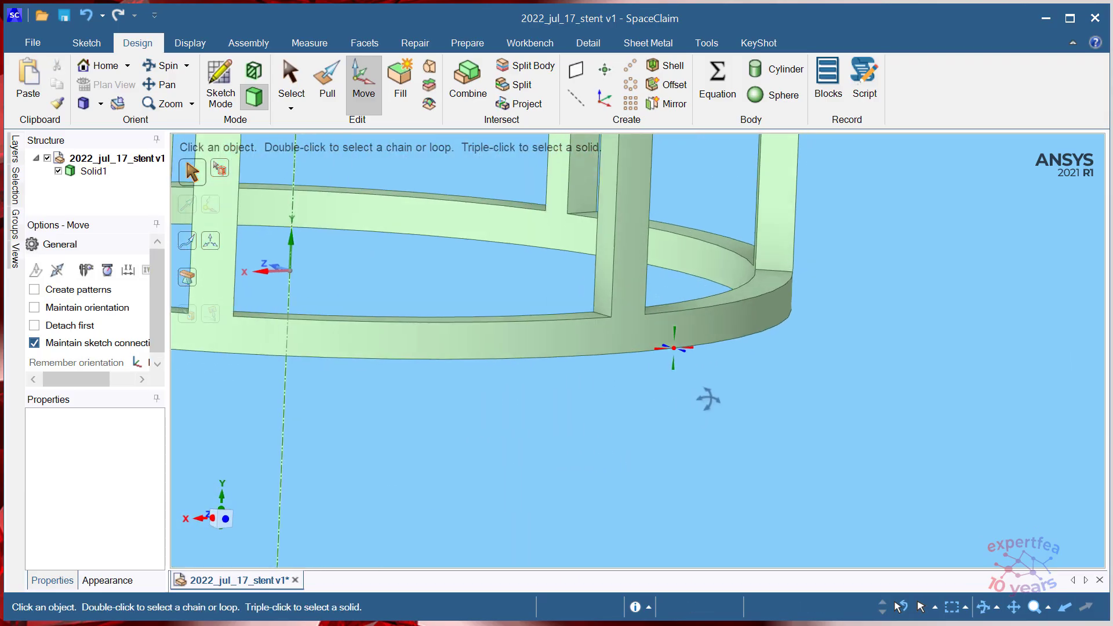
left_click(756, 287)
middle_click_drag(756, 287, 760, 352)
left_click(758, 369, "ctrl")
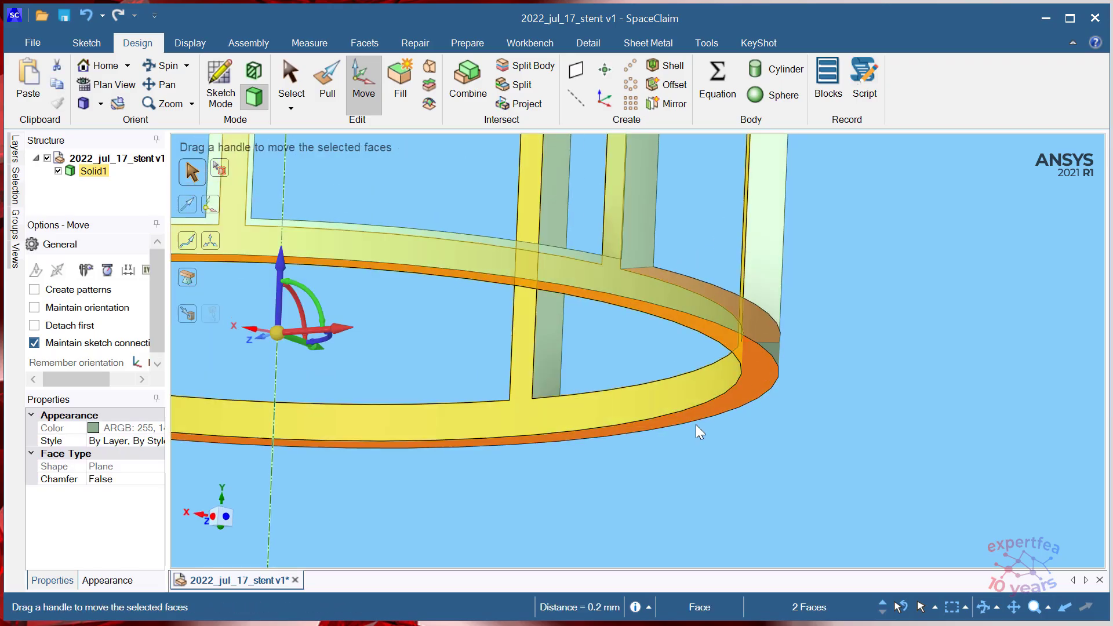
- Clear the ring face selection and save the eight-row stent document
left_click(756, 469)
scroll(559, 491, "down", 10)
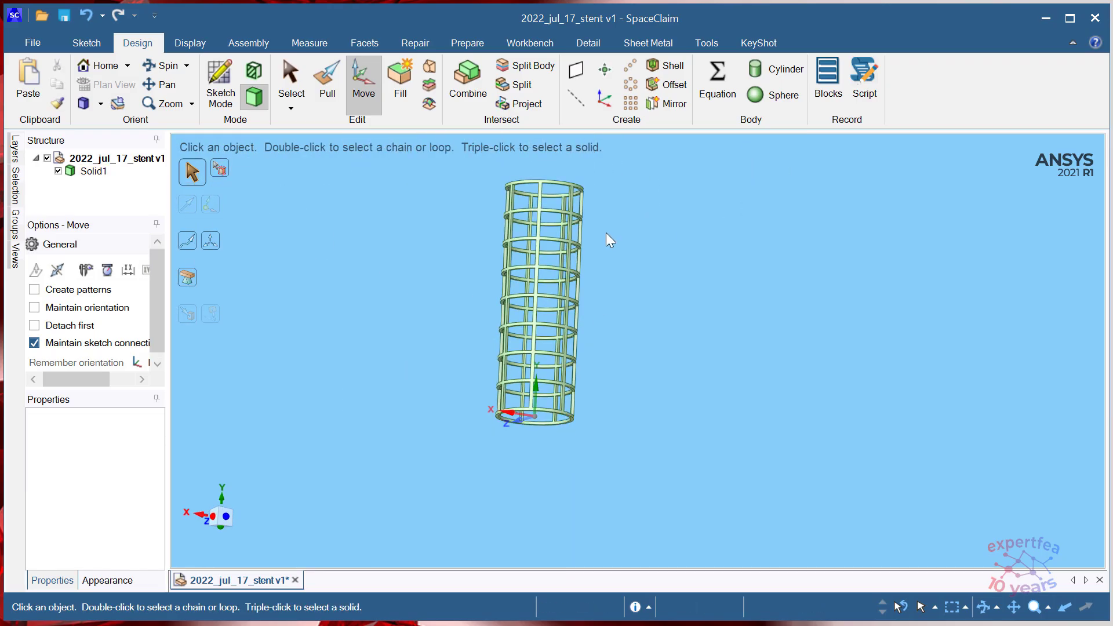
scroll(606, 232, "up", 4)
middle_click_drag(618, 219, 824, 357)
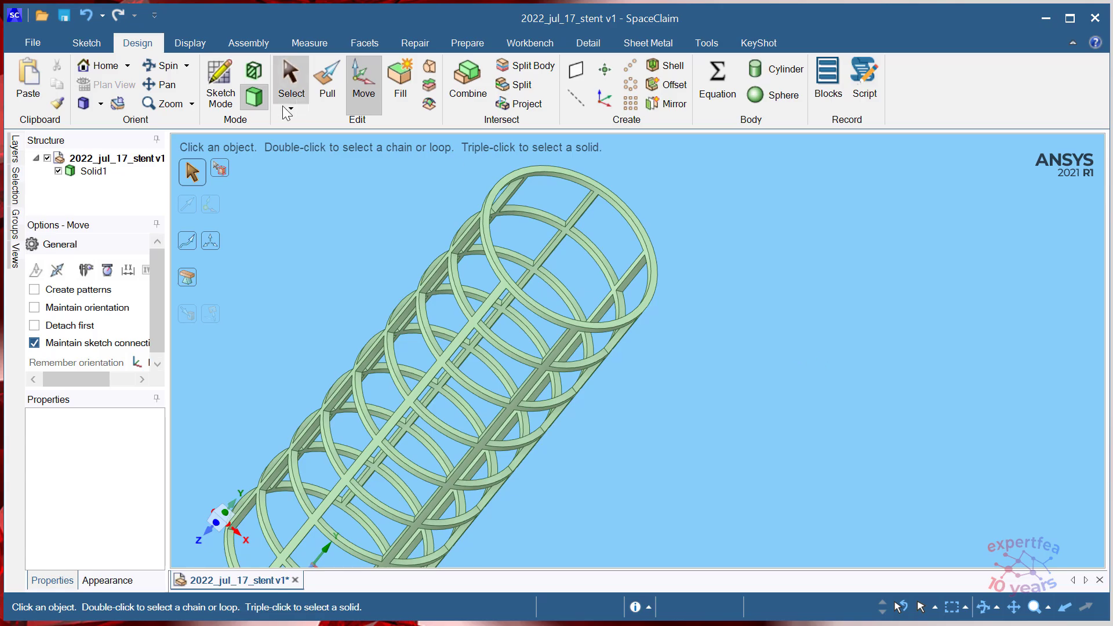
left_click(64, 15)
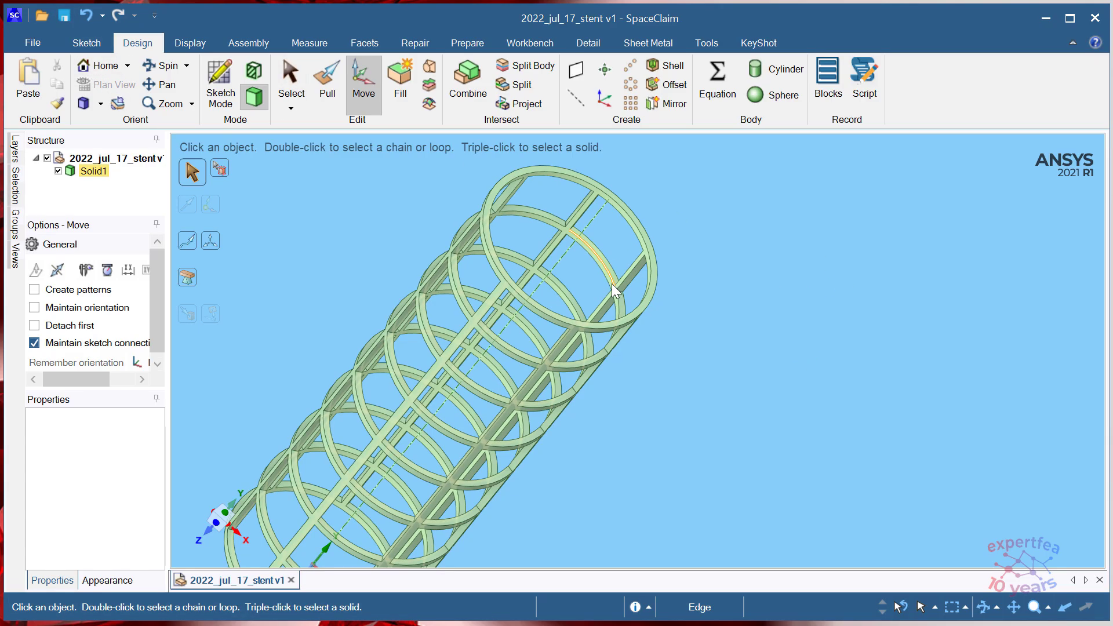
- Start a sketch on a lengthwise plane through the stent's central axis and view that plane head-on
scroll(556, 243, "up", 2)
left_click(550, 235)
scroll(580, 243, "down", 4)
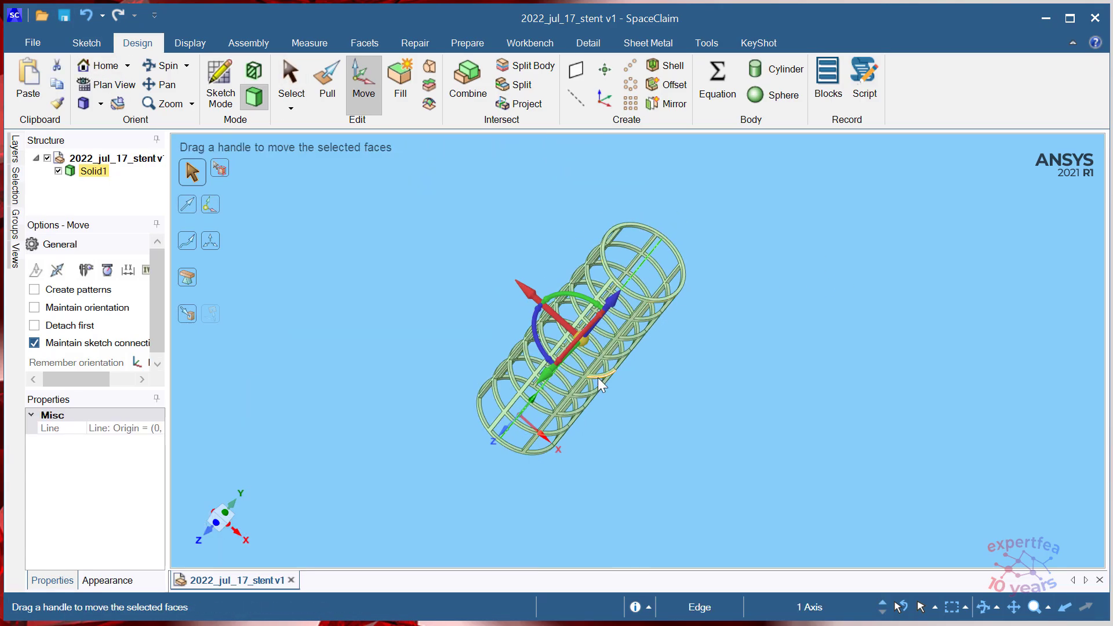
scroll(644, 268, "up", 3)
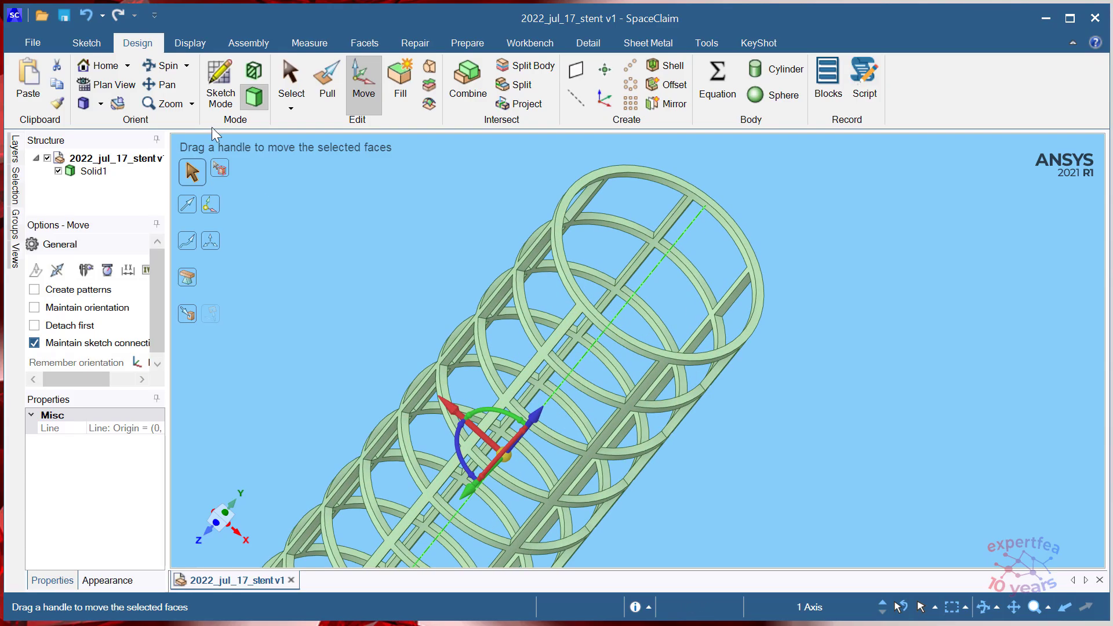
left_click(220, 81)
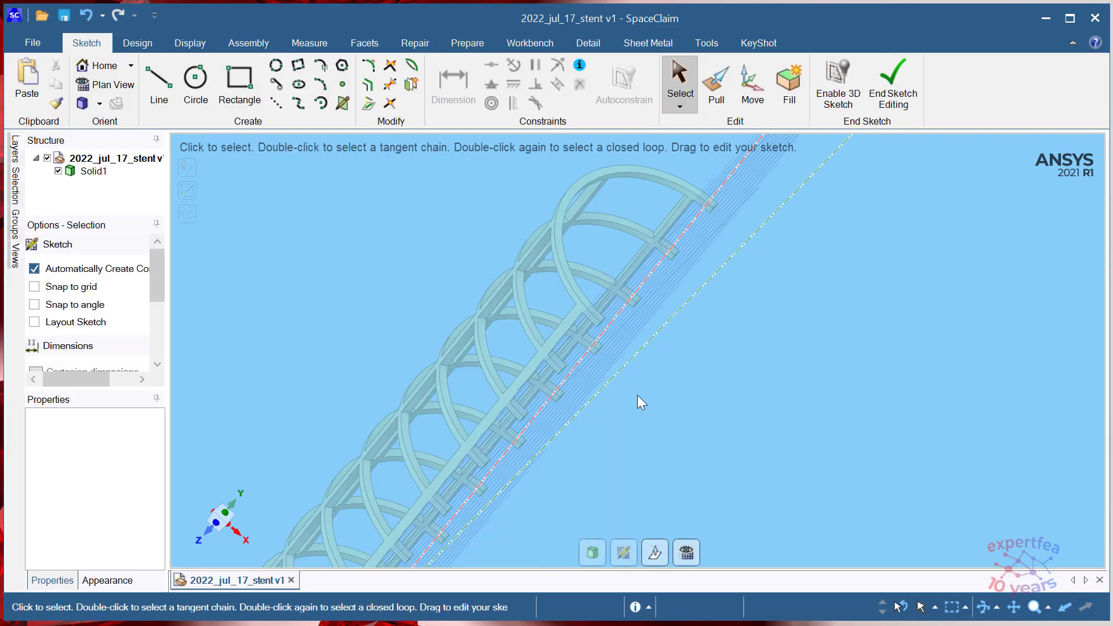
left_click(687, 552)
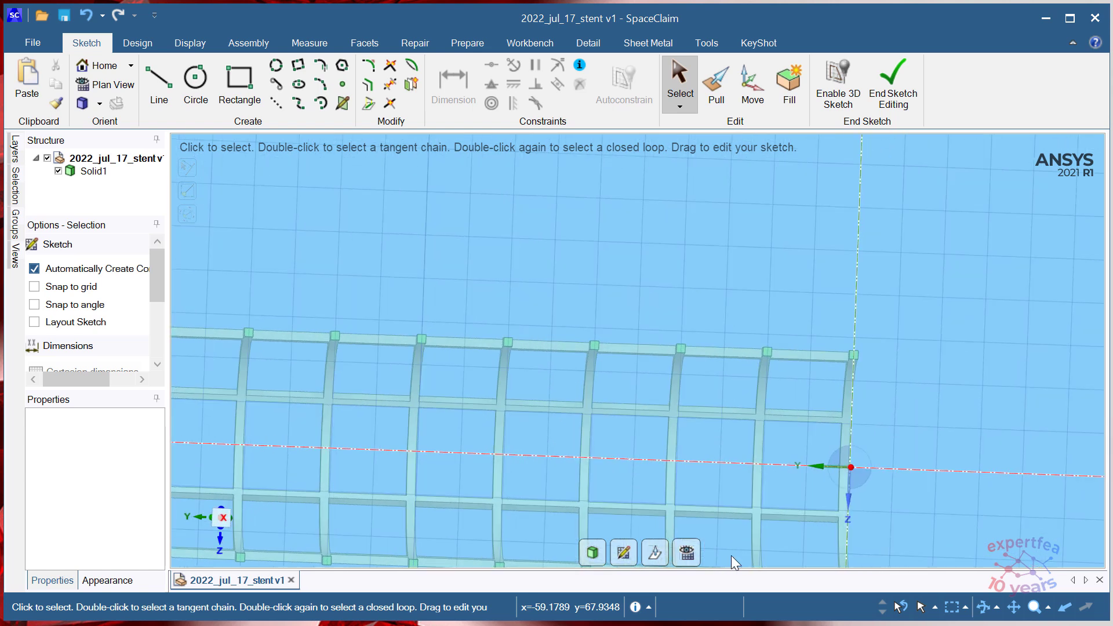
scroll(608, 423, "up", 2)
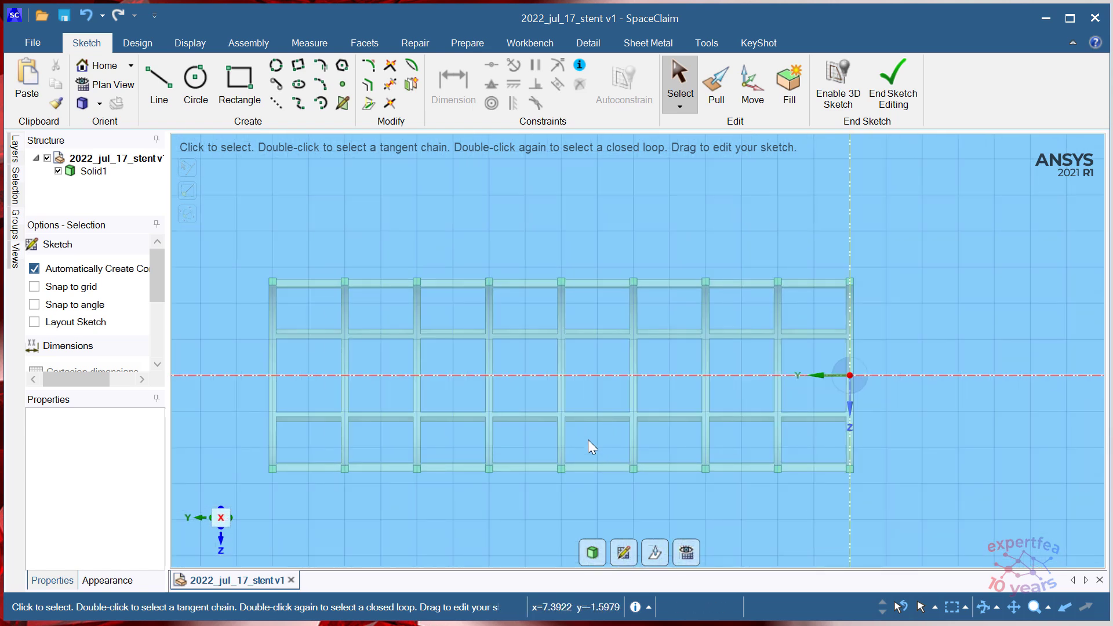
scroll(551, 249, "up", 2)
scroll(568, 283, "down", 2)
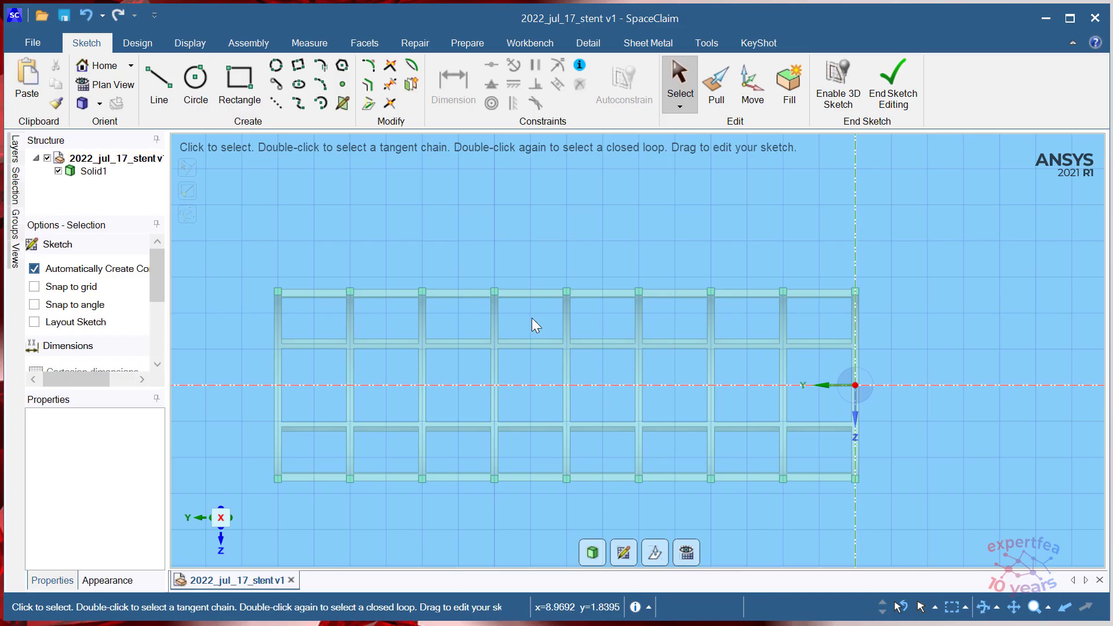
- Draw a construction line about 4.5 mm long, perpendicular to the stent axis, outward from the midpoint of the middle ring's outer edge
scroll(571, 270, "up", 5)
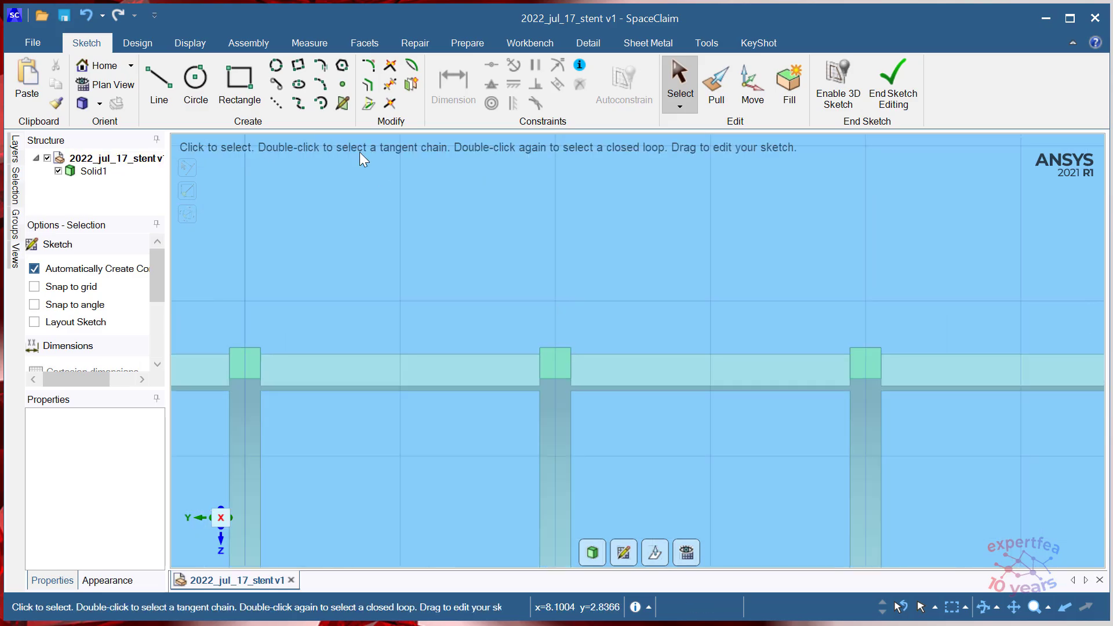
left_click(279, 106)
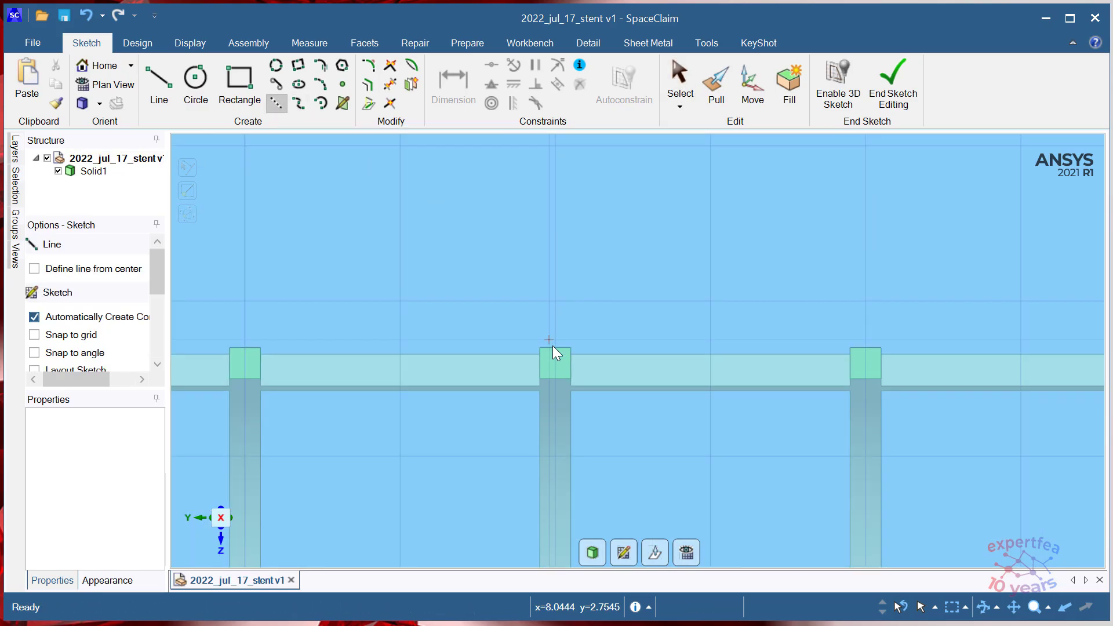
left_click(555, 346)
scroll(555, 335, "down", 5)
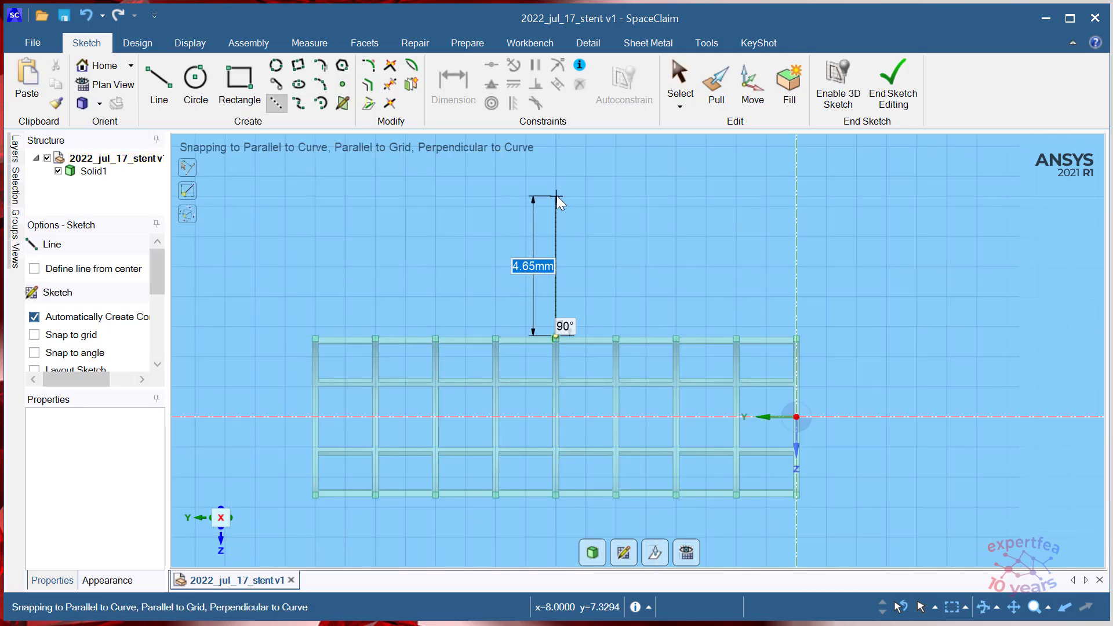
scroll(556, 195, "up", 4)
left_click(554, 210)
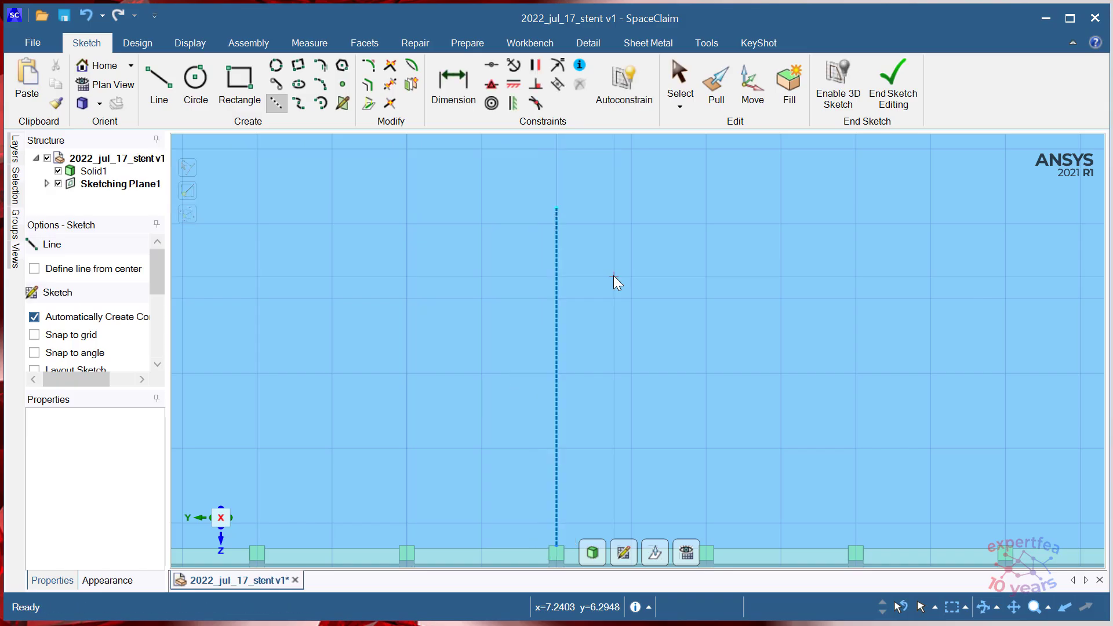
scroll(608, 266, "down", 4)
scroll(622, 276, "up", 4)
key("Escape")
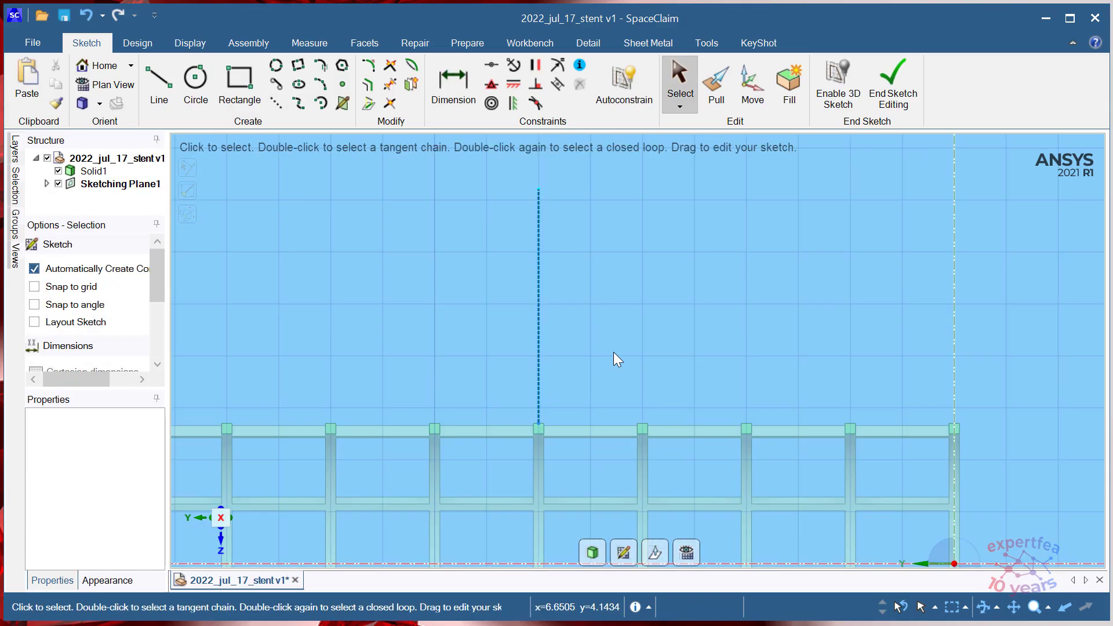
- Sketch a three-point arc of about 8 mm radius from the construction line's ring end to a point outside the ring two rows away
scroll(613, 352, "down", 1)
scroll(542, 375, "up", 3)
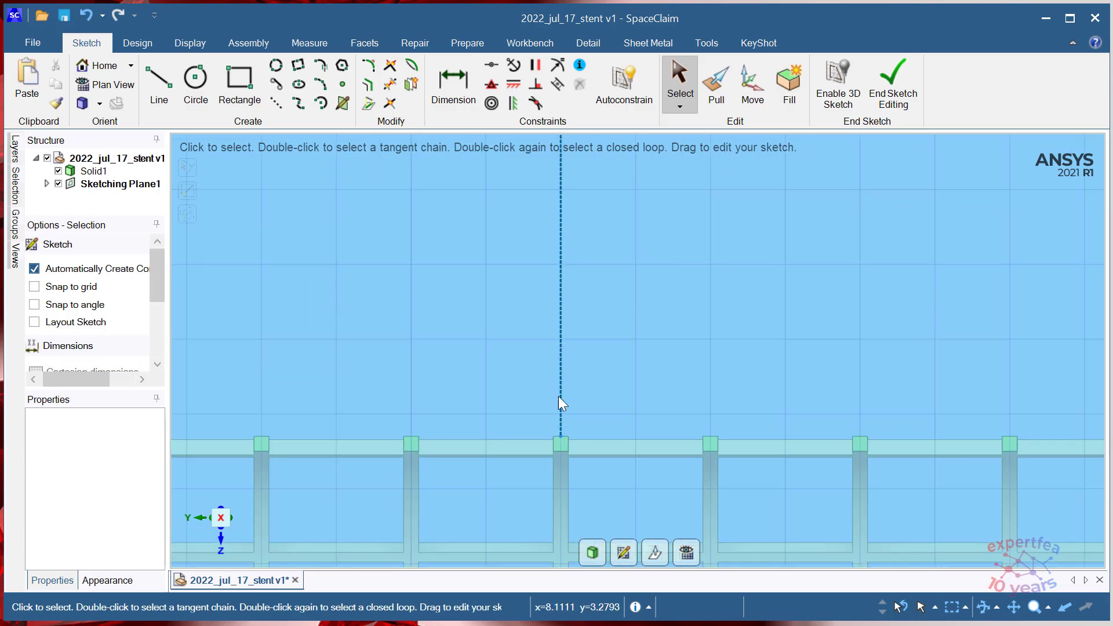
scroll(589, 345, "down", 3)
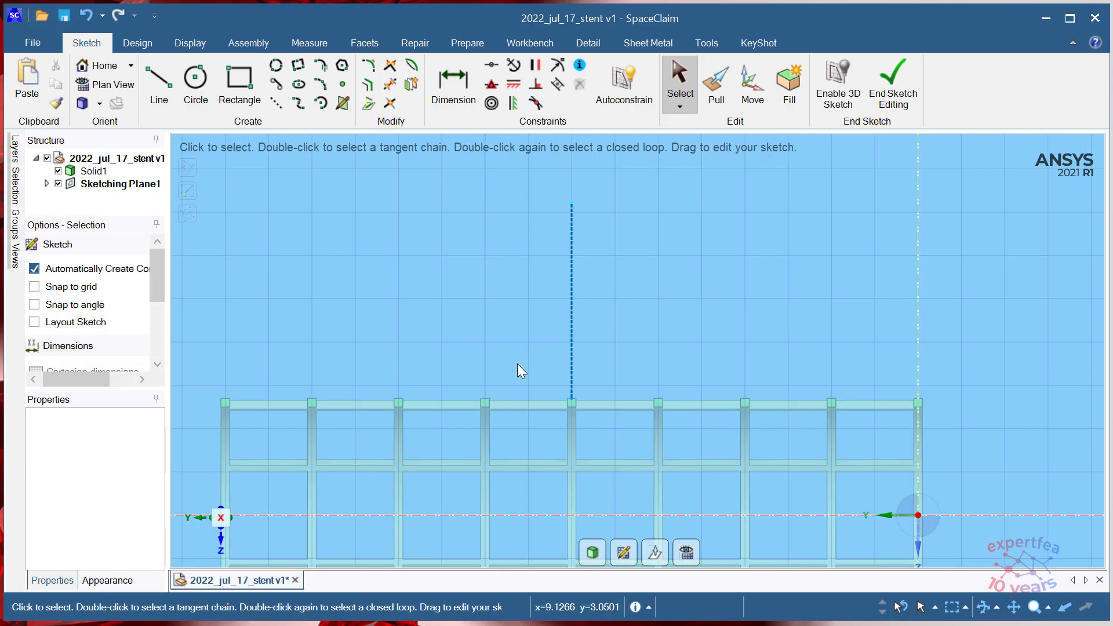
left_click(319, 86)
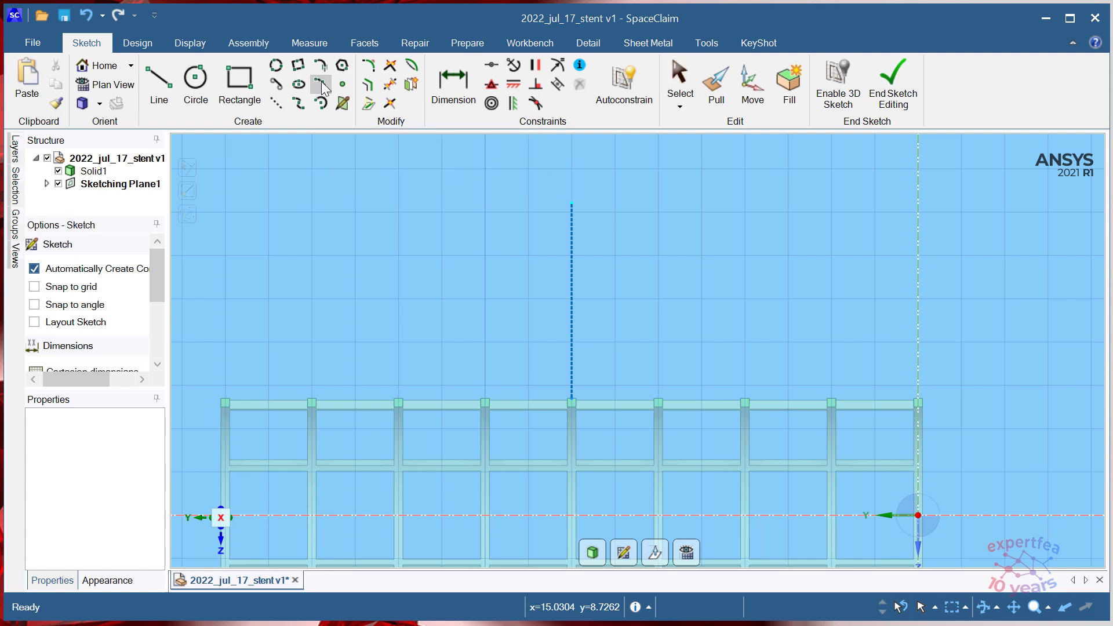
scroll(568, 400, "up", 3)
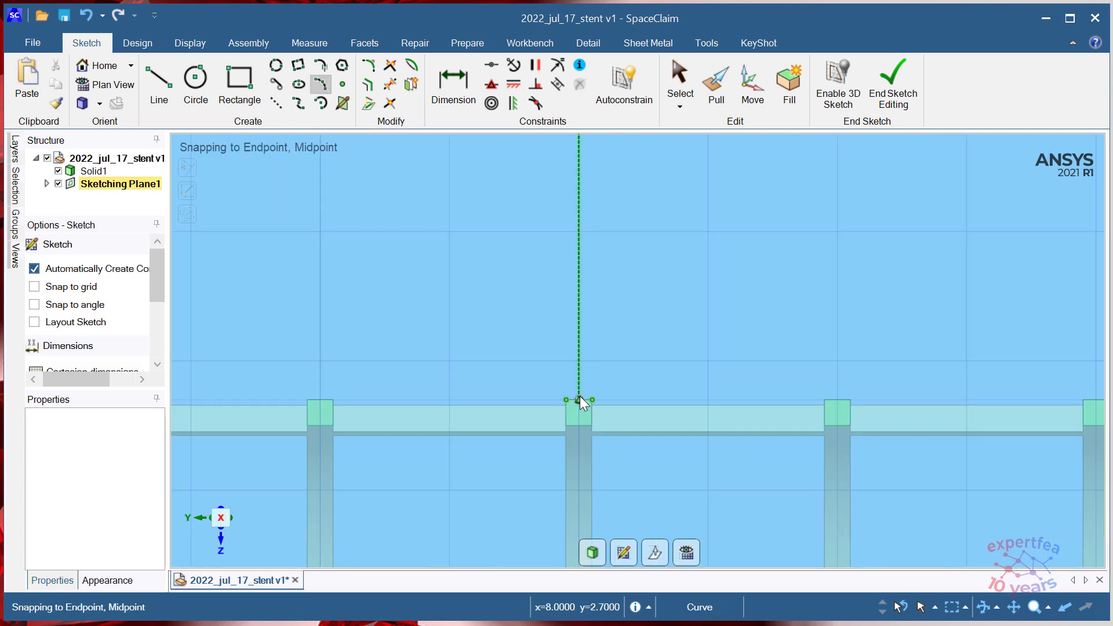
scroll(579, 401, "up", 2)
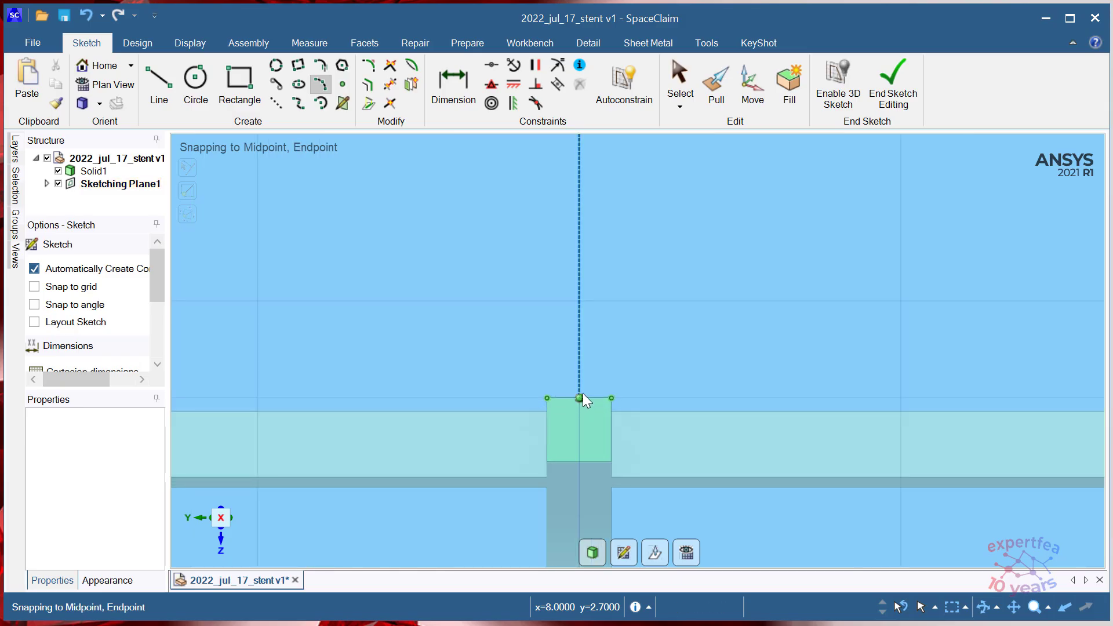
scroll(581, 390, "up", 3)
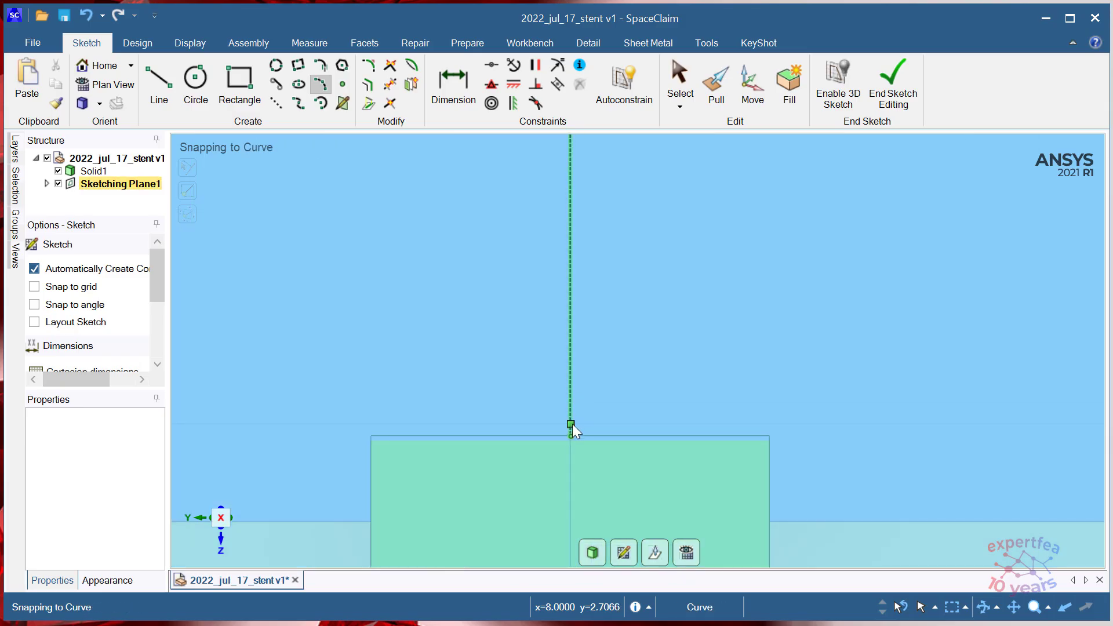
scroll(573, 429, "down", 5)
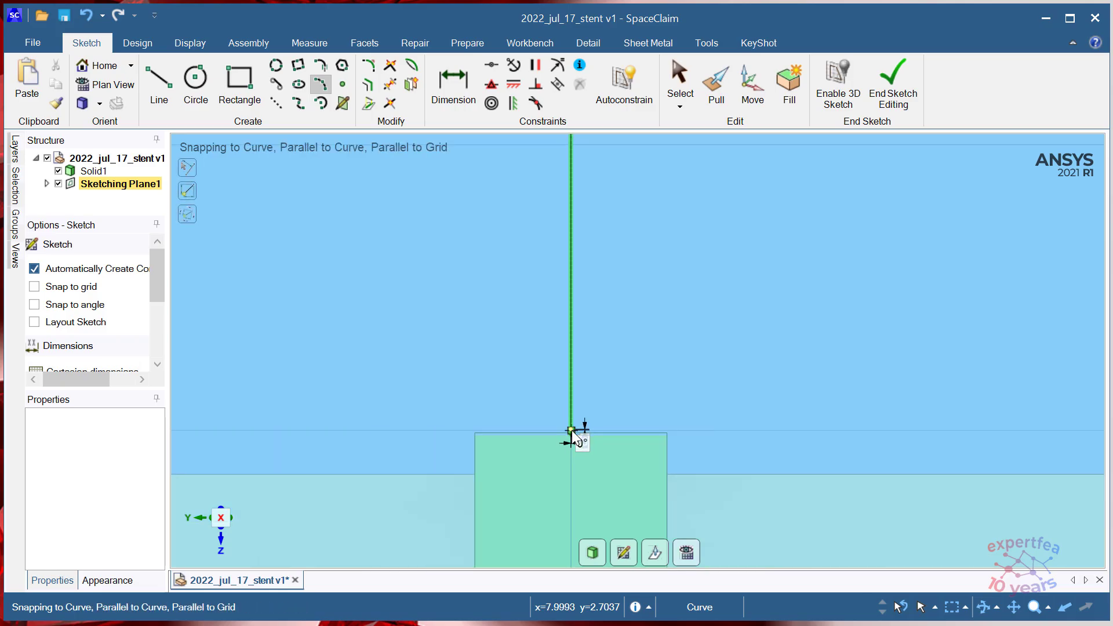
left_click(565, 431)
scroll(574, 420, "down", 6)
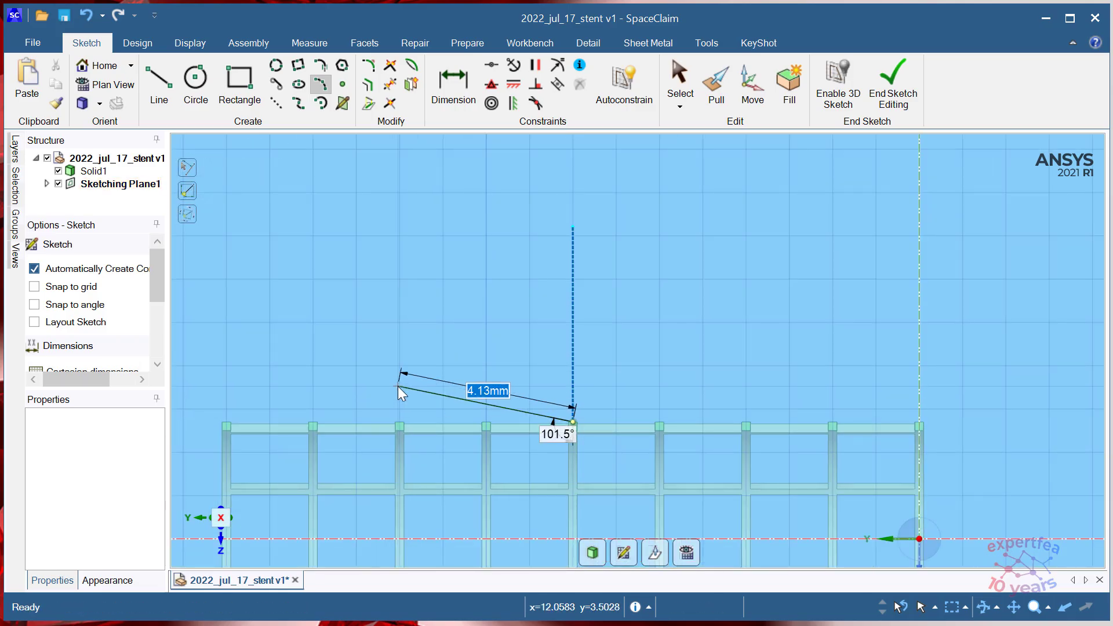
left_click(400, 385)
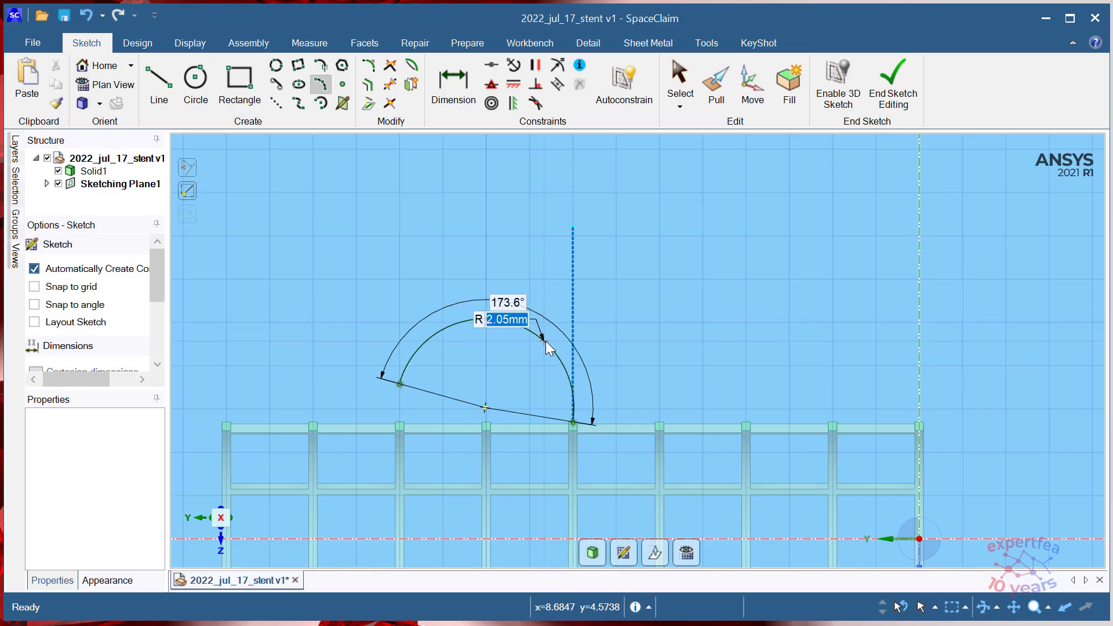
scroll(501, 418, "up", 5)
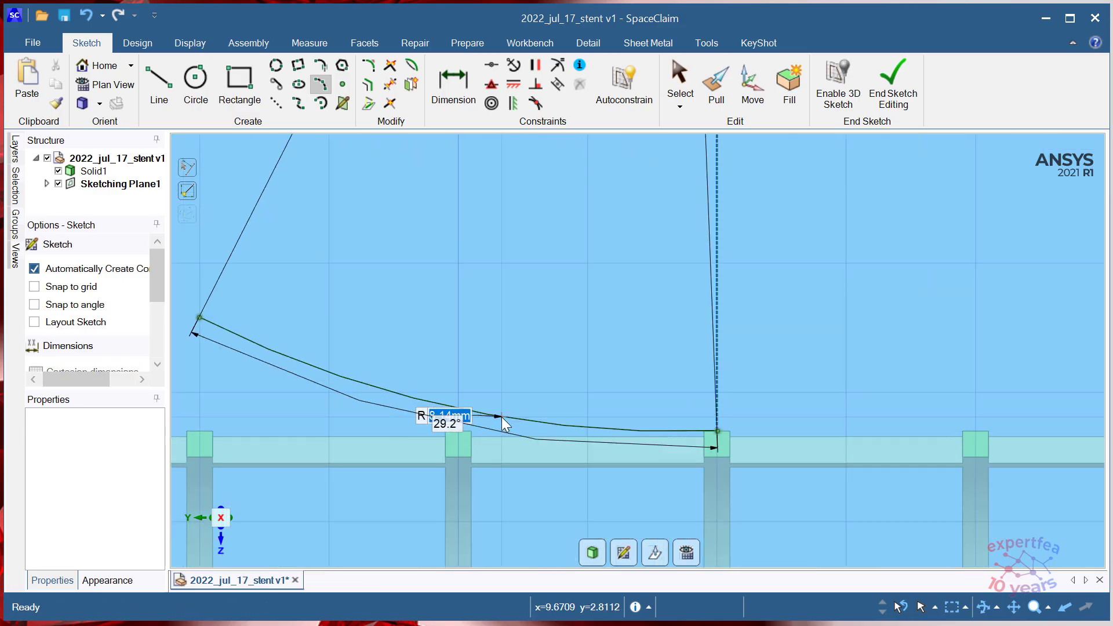
key("Escape")
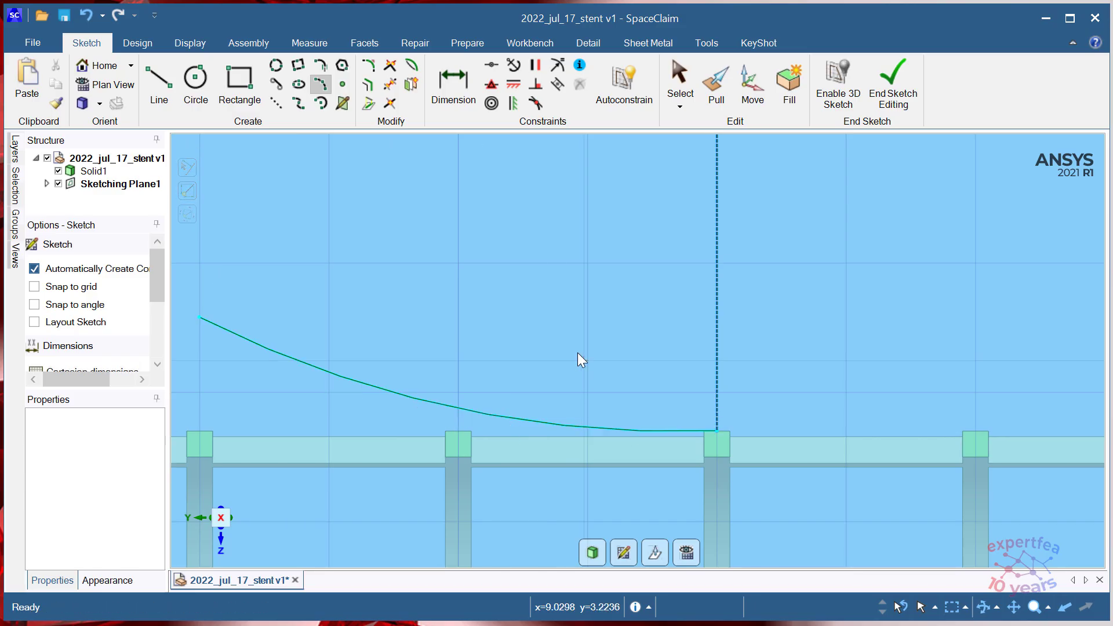
scroll(496, 359, "down", 8)
scroll(499, 364, "up", 3)
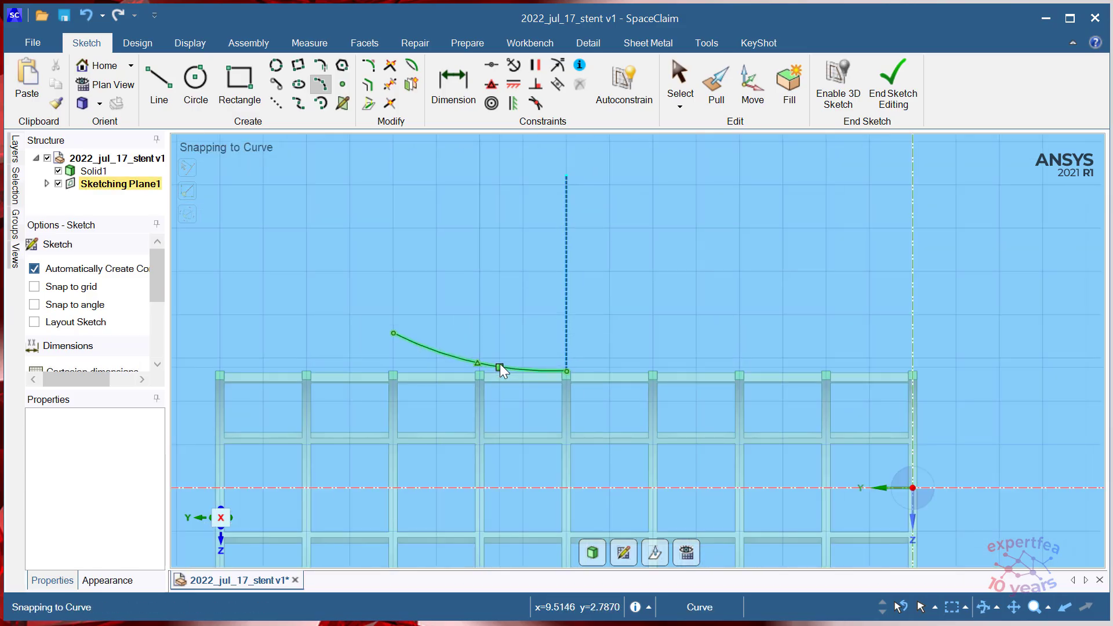
key("Escape")
- Draw a line about 4 mm long, parallel to the stent axis, from the arc's free end to the construction line
scroll(578, 359, "down", 3)
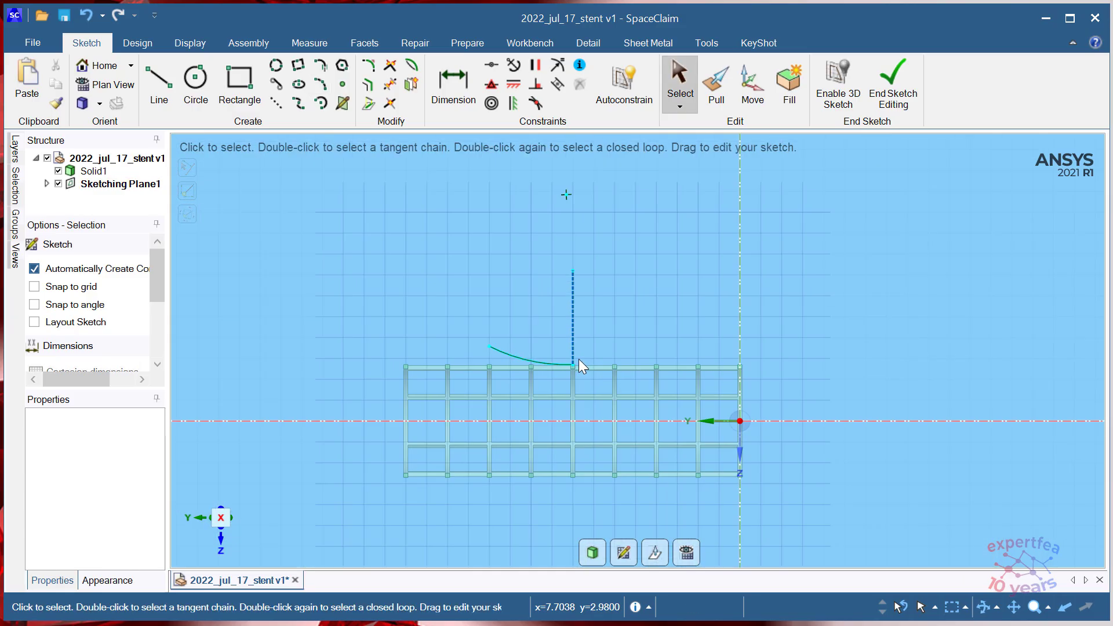
scroll(557, 368, "up", 4)
scroll(559, 364, "up", 4)
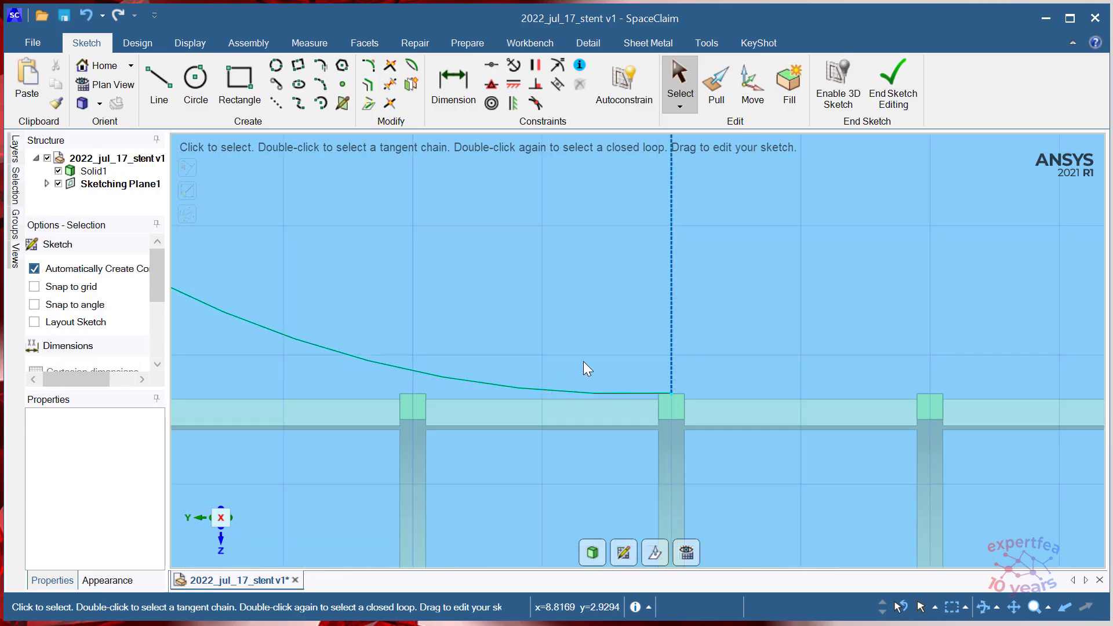
scroll(583, 361, "down", 5)
scroll(680, 336, "up", 8)
scroll(558, 435, "up", 2)
scroll(681, 351, "down", 6)
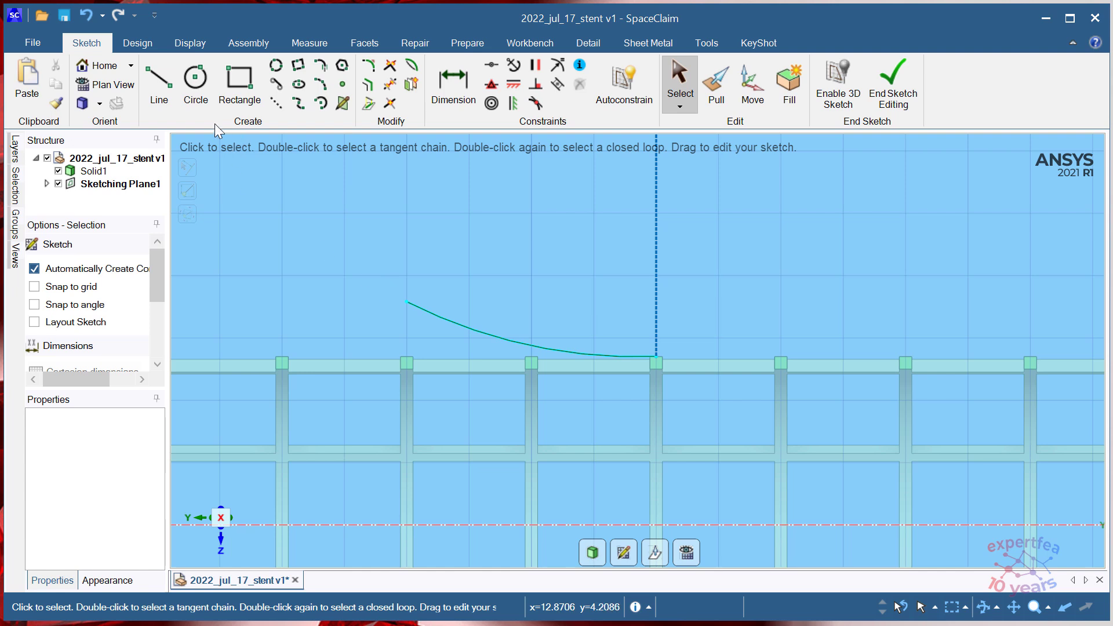
left_click(158, 81)
left_click(408, 301)
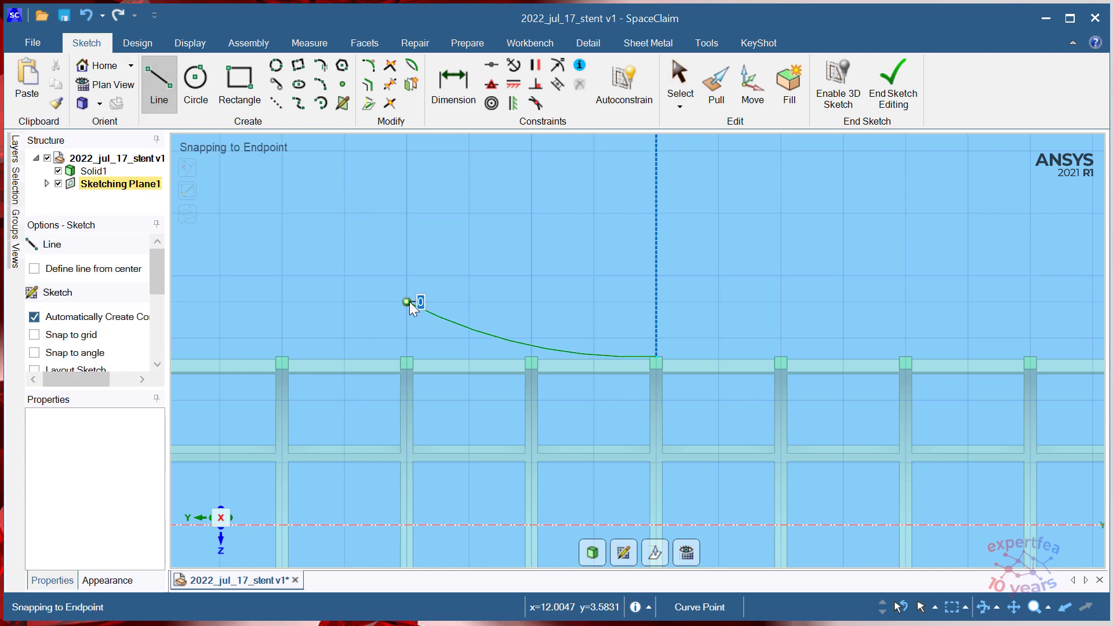
double_click(657, 304)
scroll(710, 319, "up", 5)
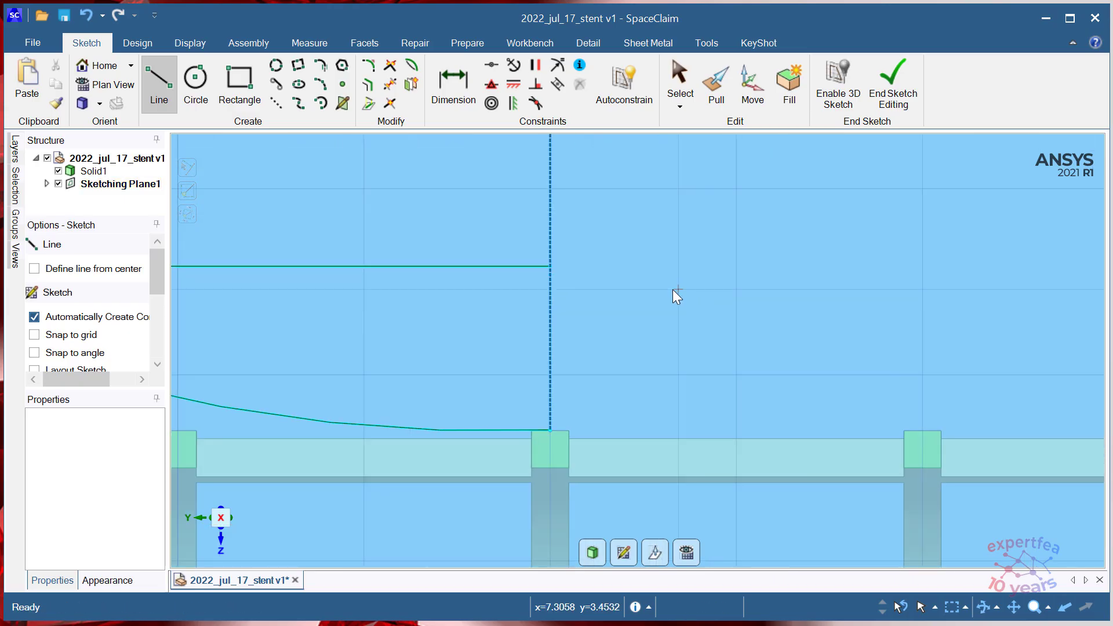
scroll(673, 290, "down", 5)
scroll(471, 283, "up", 4)
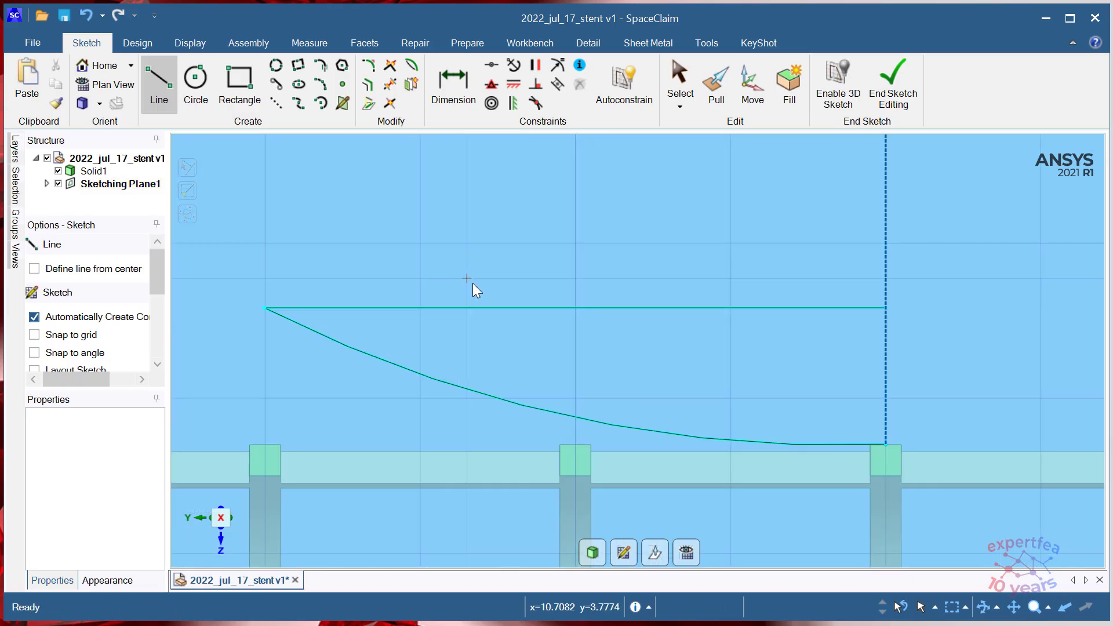
scroll(493, 305, "down", 3)
key("Escape")
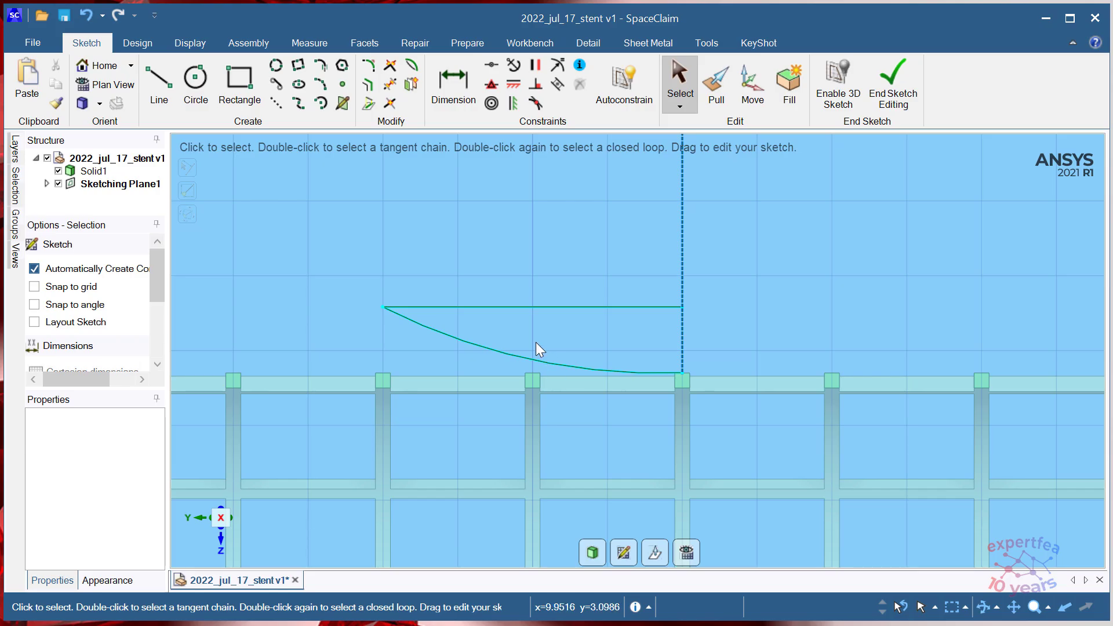
- Offset the straight line above the arc by 0.01 mm, away from the stent
scroll(354, 305, "up", 2)
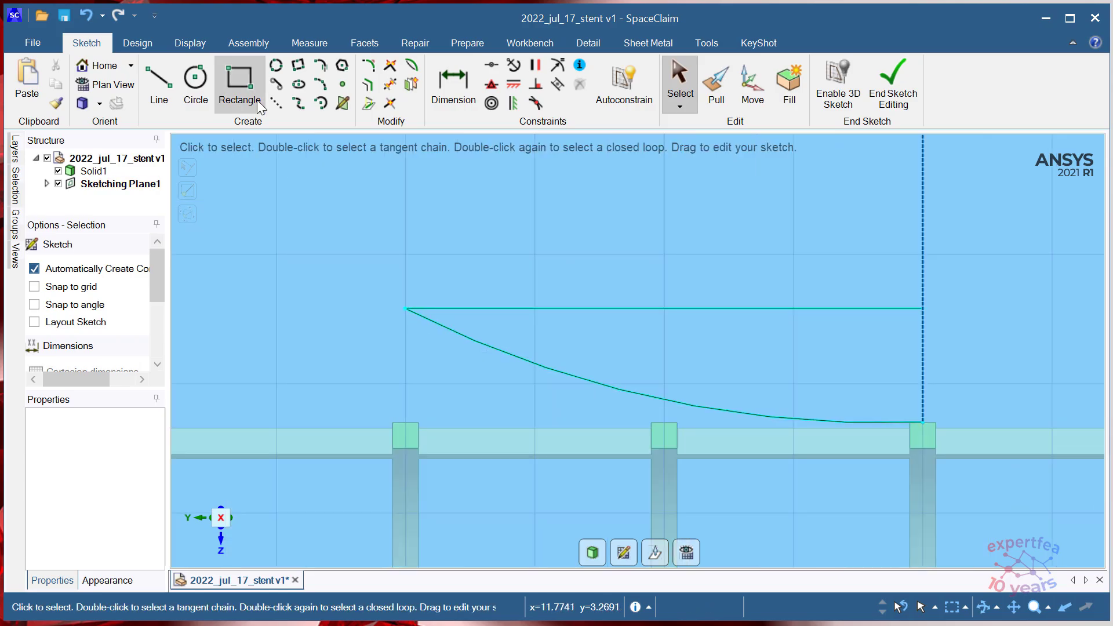
left_click(160, 78)
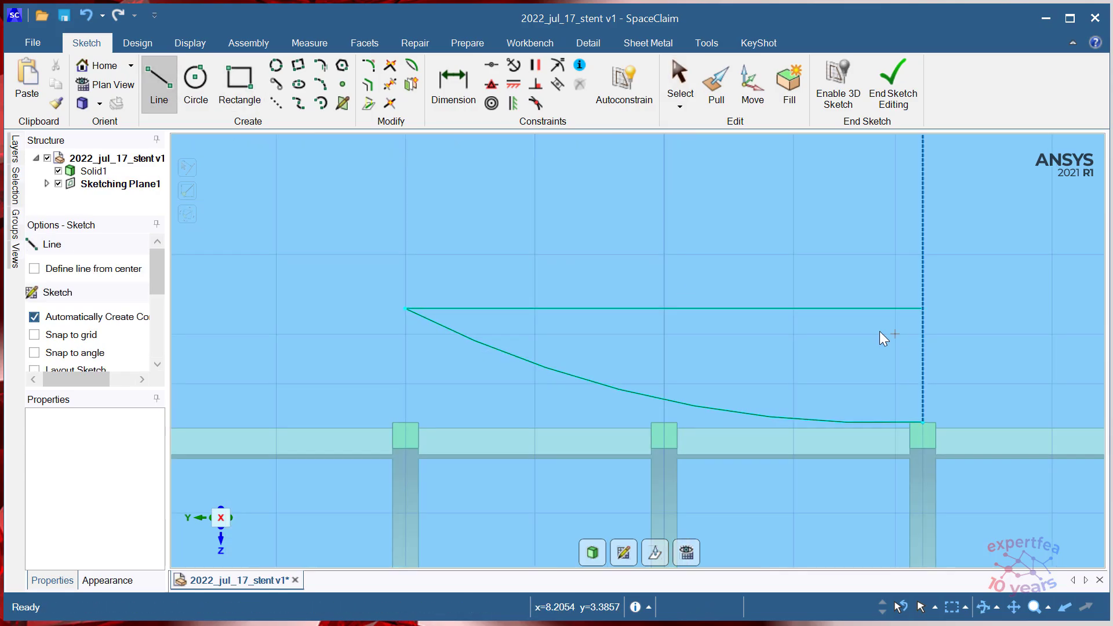
key("Escape")
left_click(368, 84)
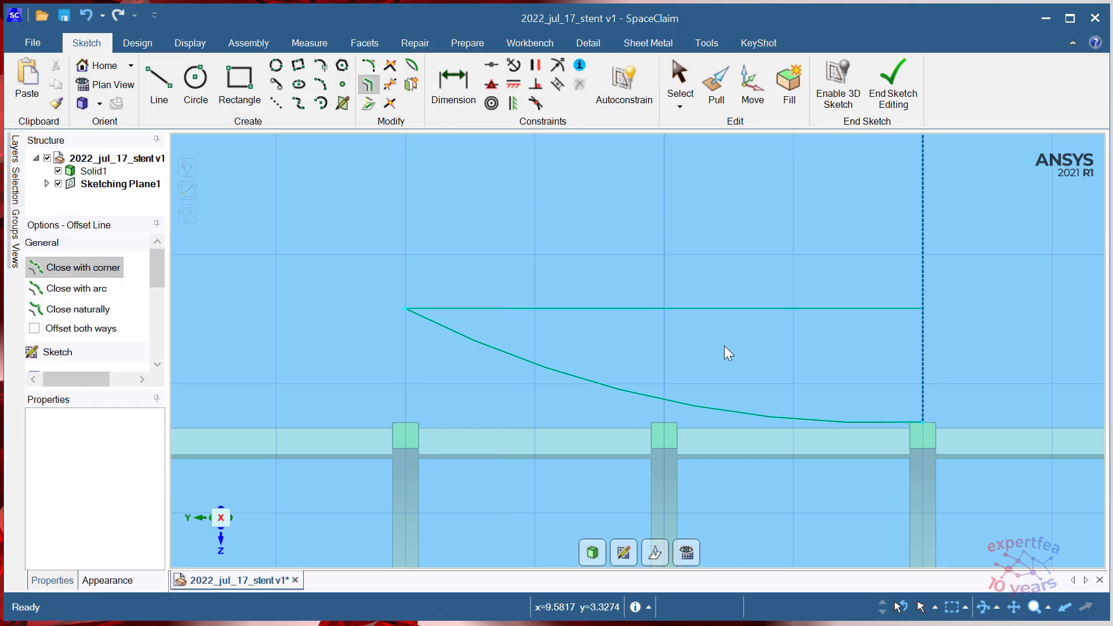
left_click(713, 308)
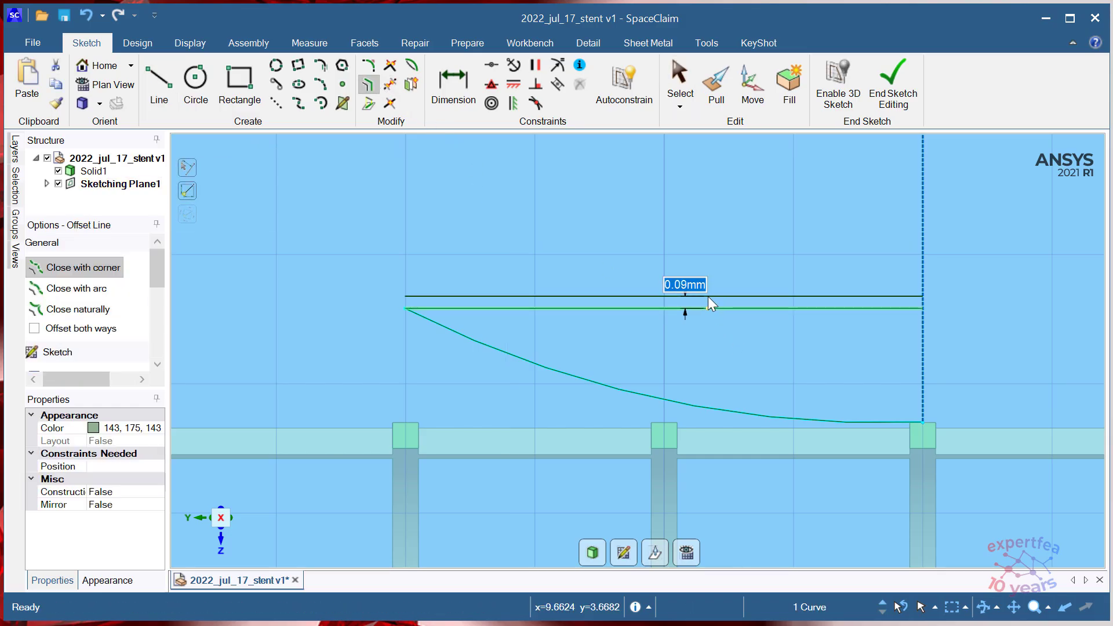
type("0.0")
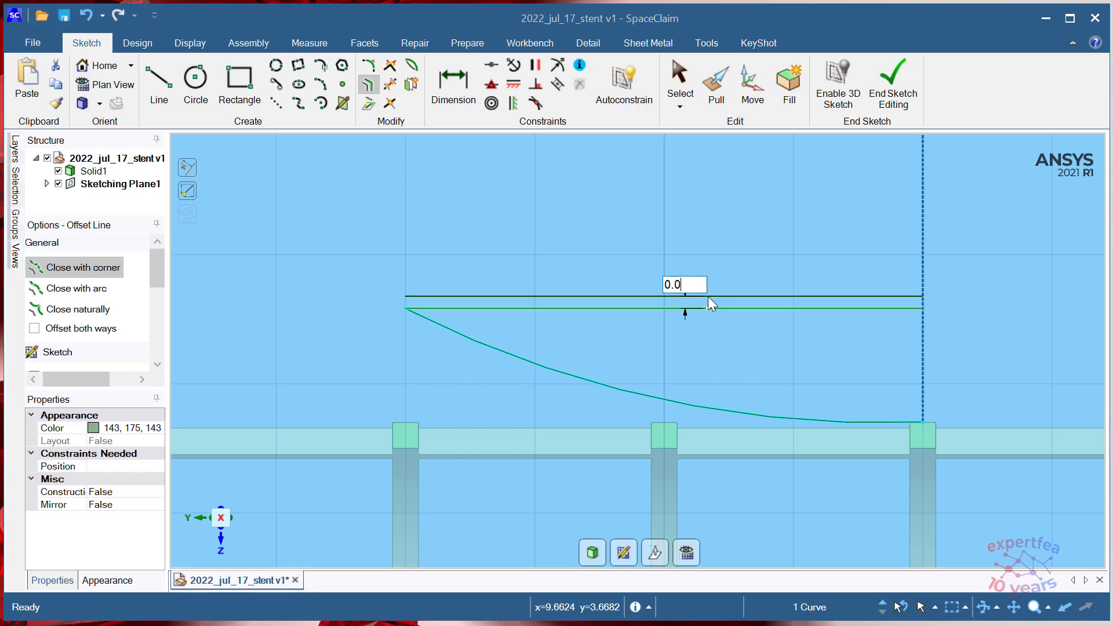
type("1")
key("Return")
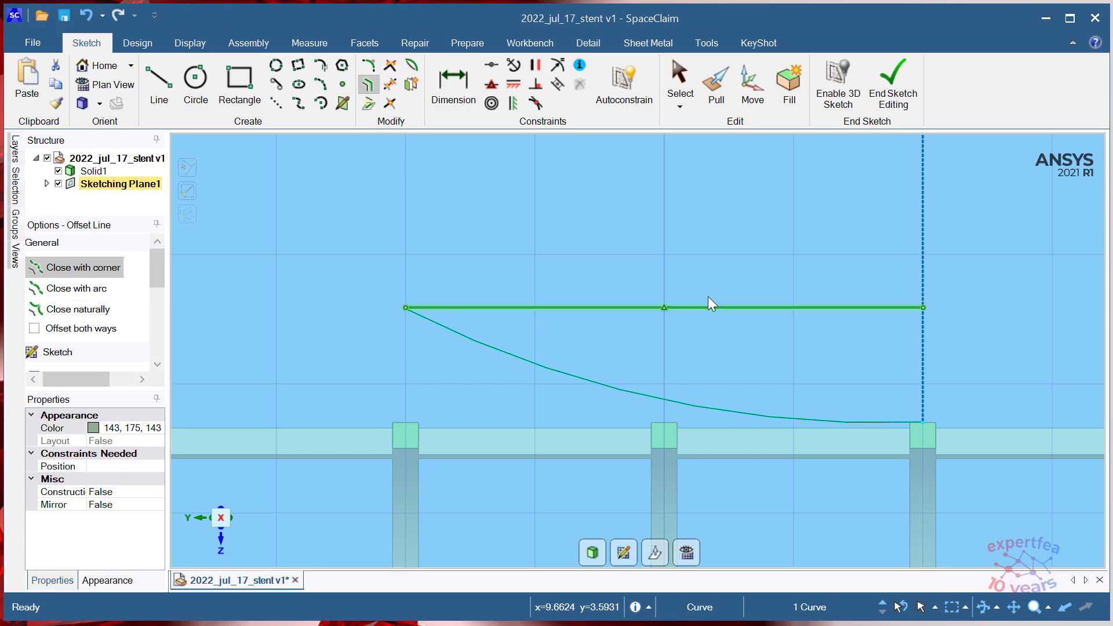
- Move the free endpoint of the offset line 7 mm outward, parallel to the stent axis and away from the construction line
scroll(554, 335, "down", 5)
scroll(554, 335, "up", 5)
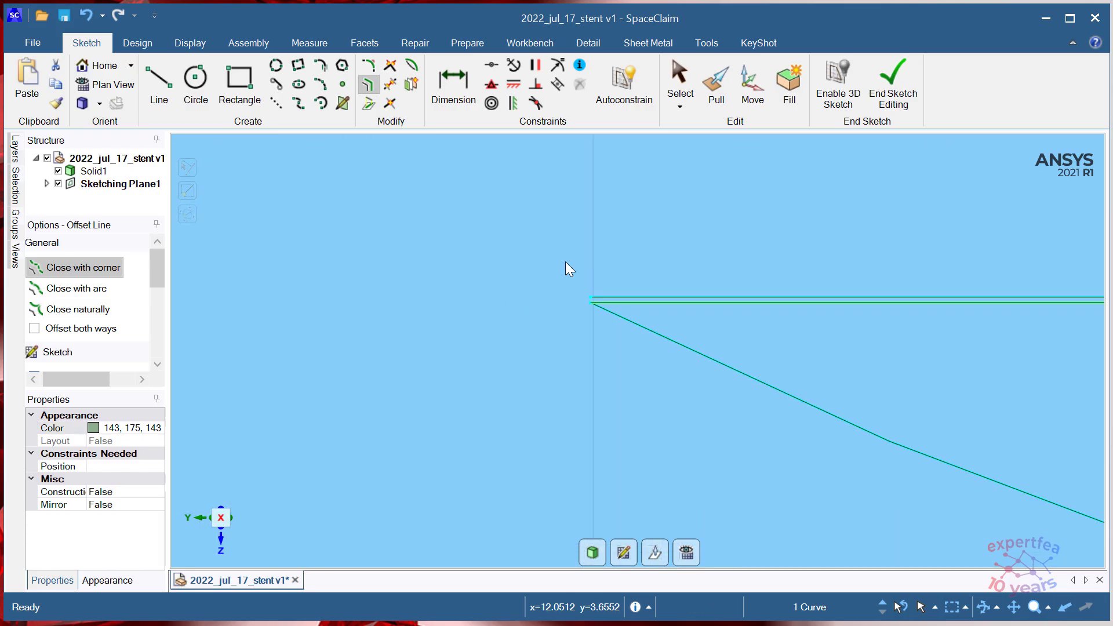
left_click(634, 366)
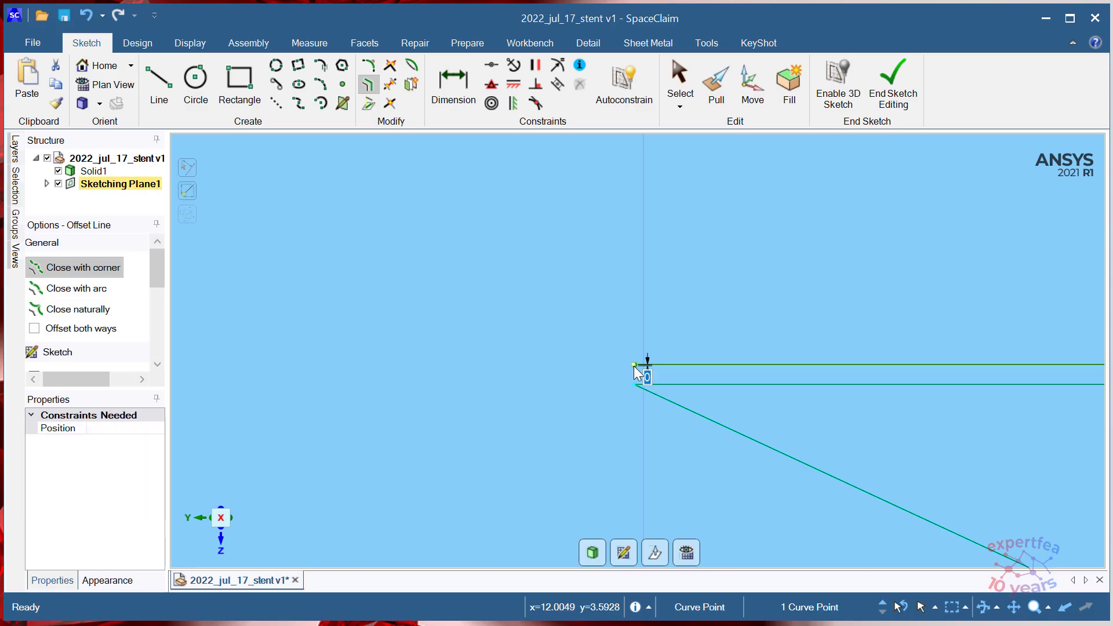
scroll(877, 374, "down", 3)
key("Escape")
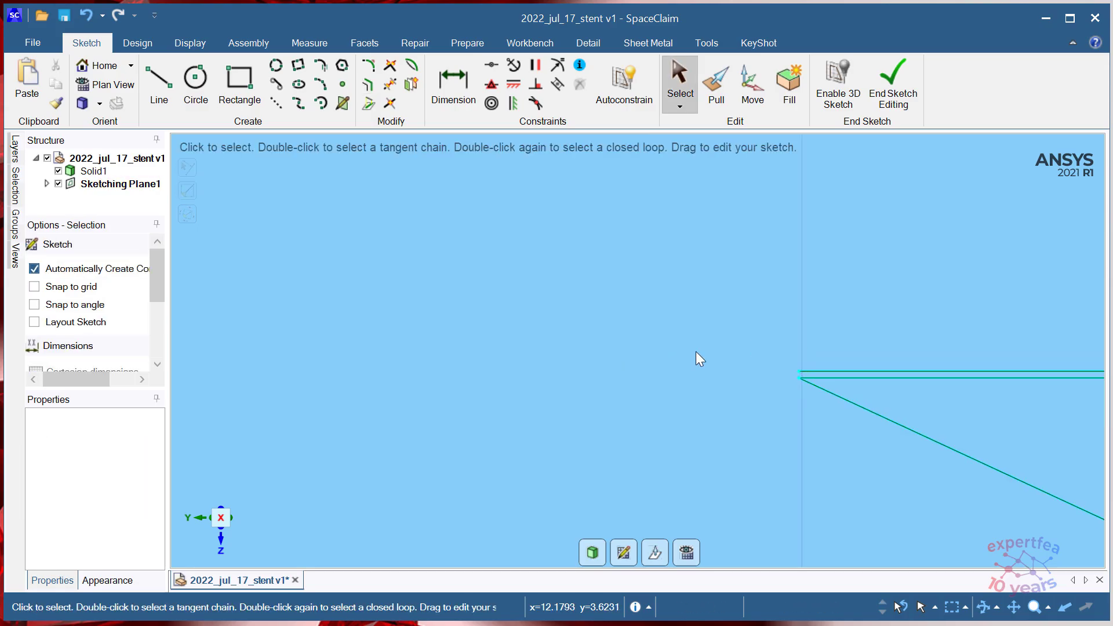
scroll(789, 369, "up", 3)
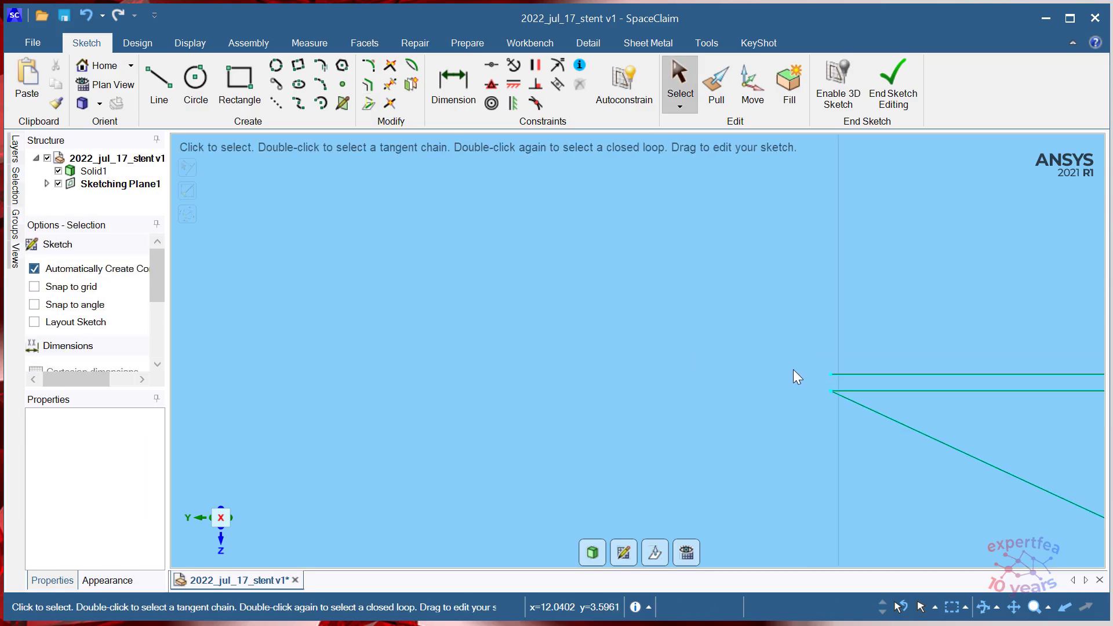
left_click(831, 376)
scroll(669, 335, "down", 3)
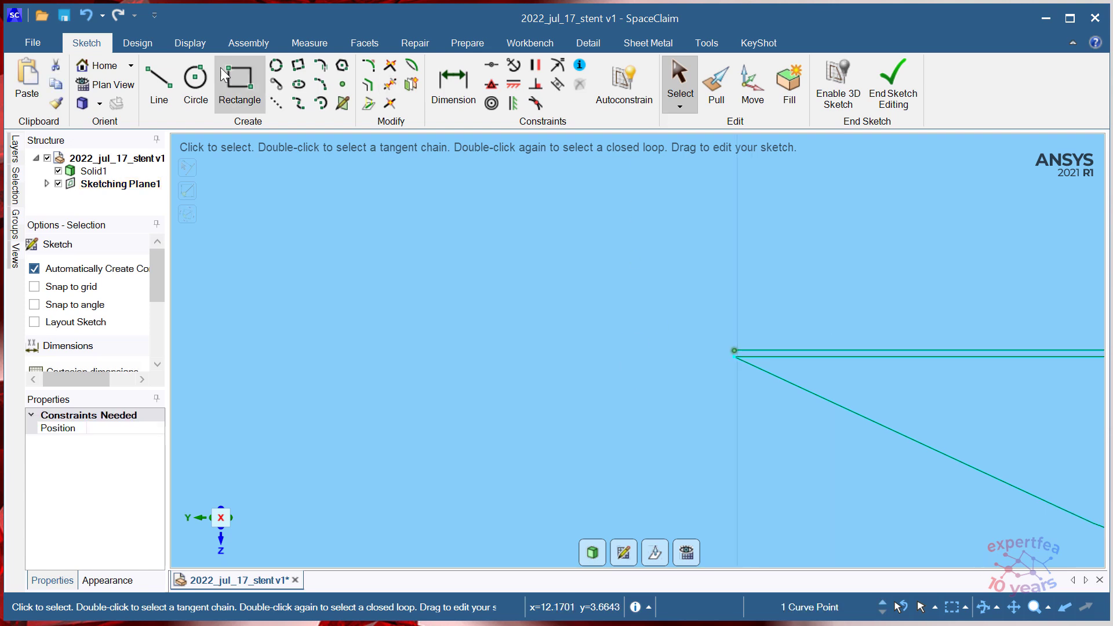
left_click(137, 44)
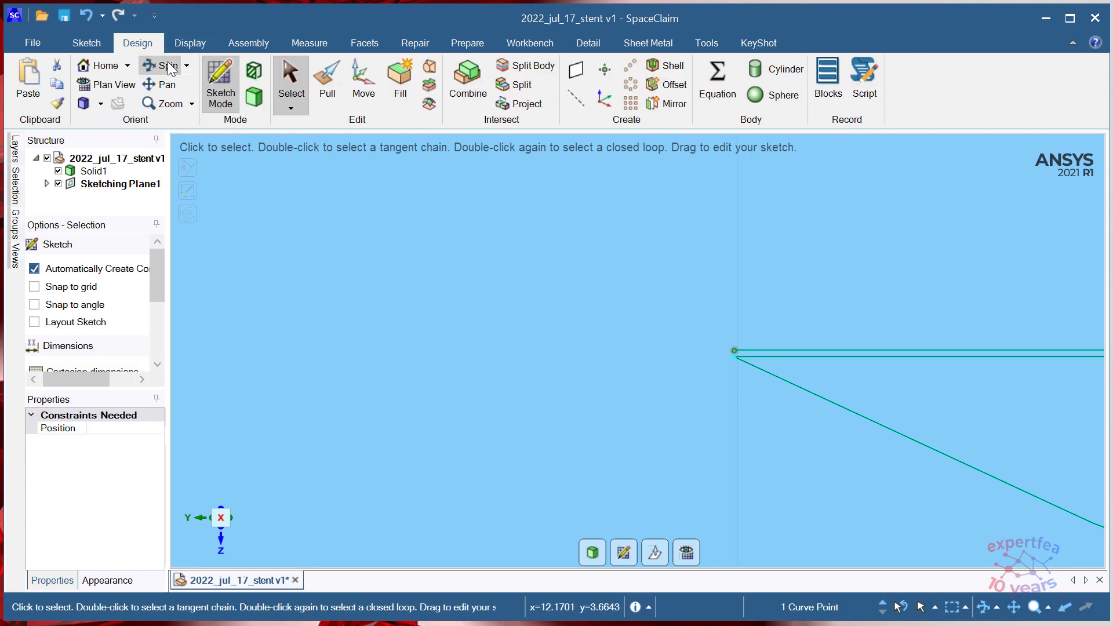
left_click(358, 76)
scroll(675, 290, "down", 4)
scroll(833, 382, "down", 3)
scroll(873, 372, "down", 2)
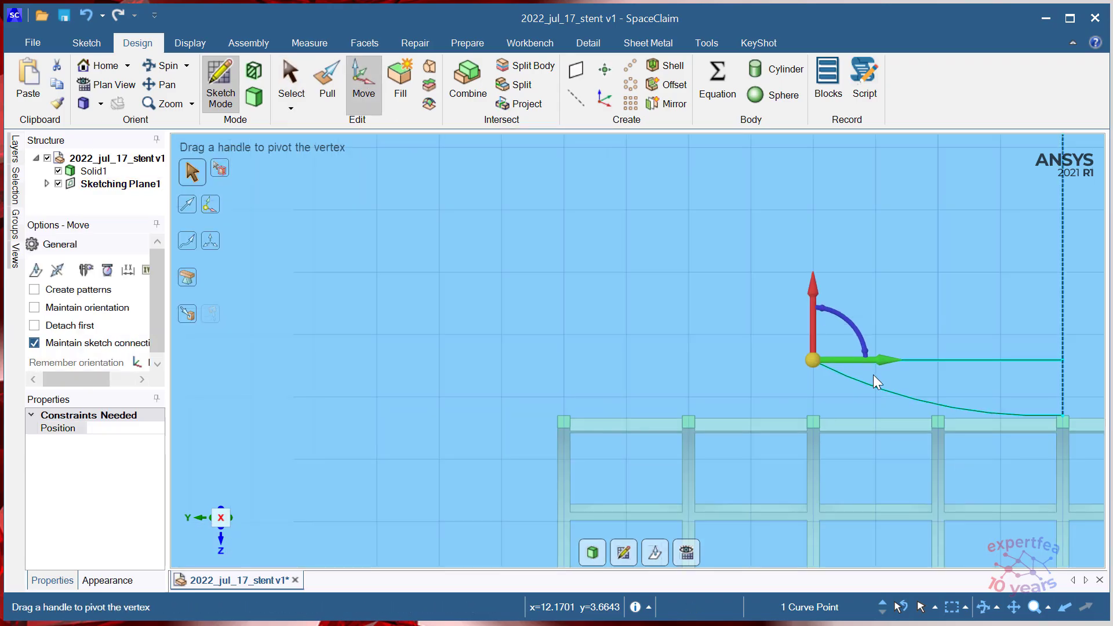
left_click_drag(872, 364, 486, 373)
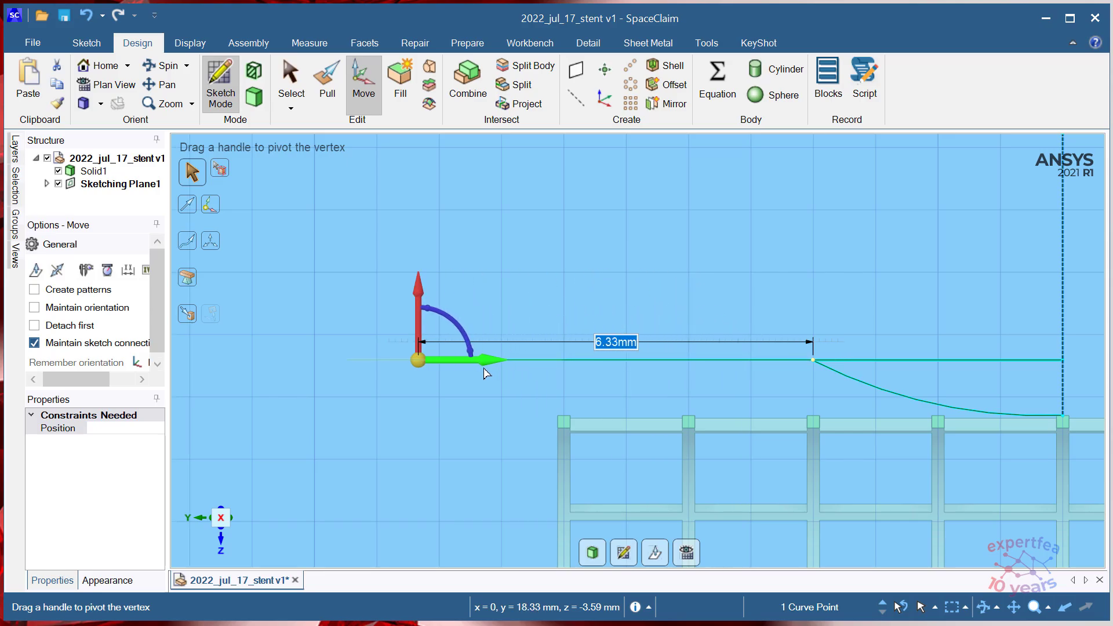
type("7")
key("Return")
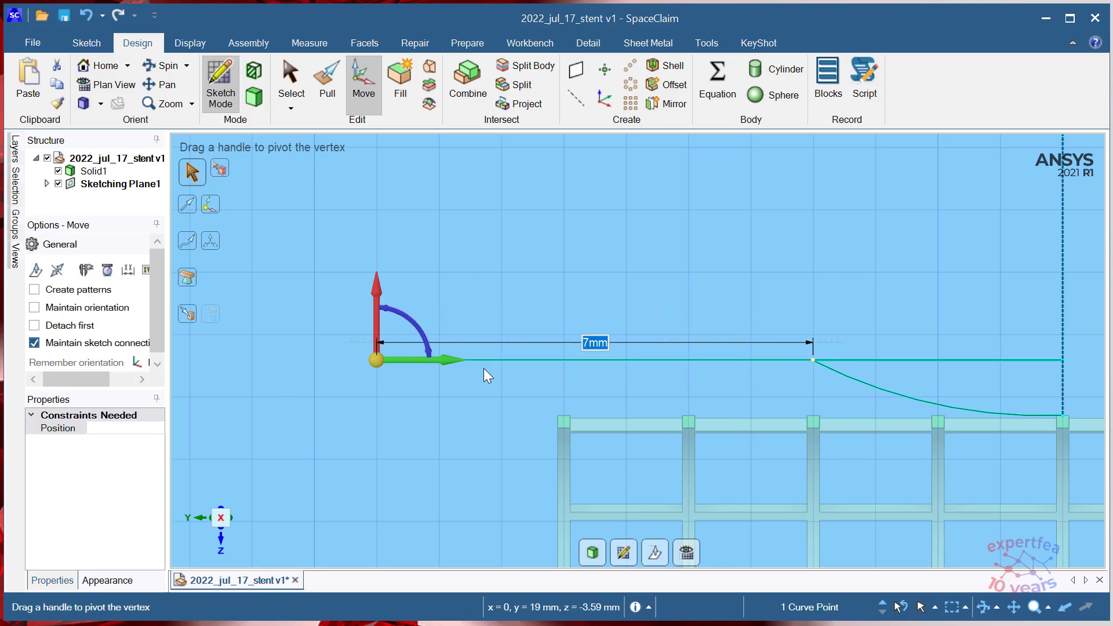
left_click(728, 300)
- Offset the extended line by 0.2 mm away from the stent to form the second edge of a thin strip
scroll(871, 385, "up", 6)
middle_click_drag(600, 380, 345, 370, "shift")
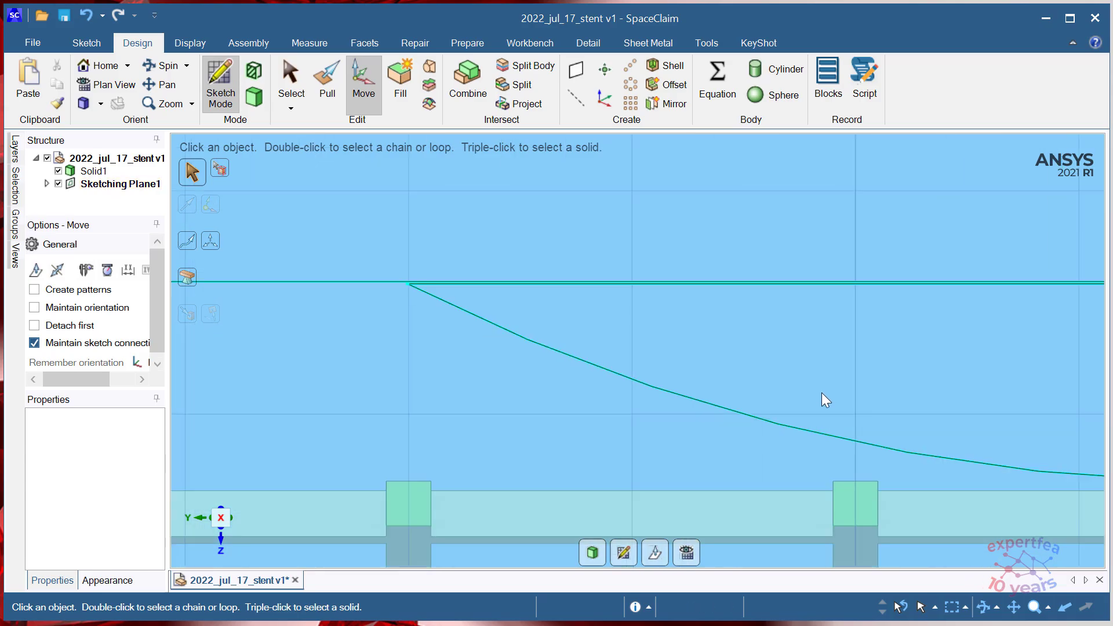
scroll(840, 364, "down", 8)
scroll(606, 310, "up", 4)
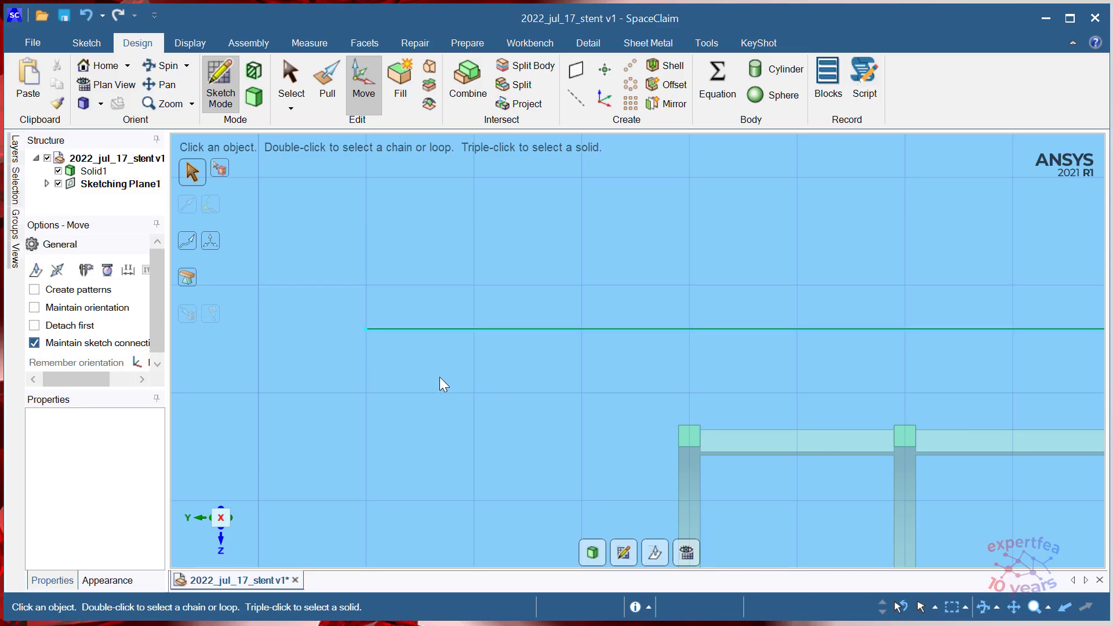
scroll(353, 326, "down", 2)
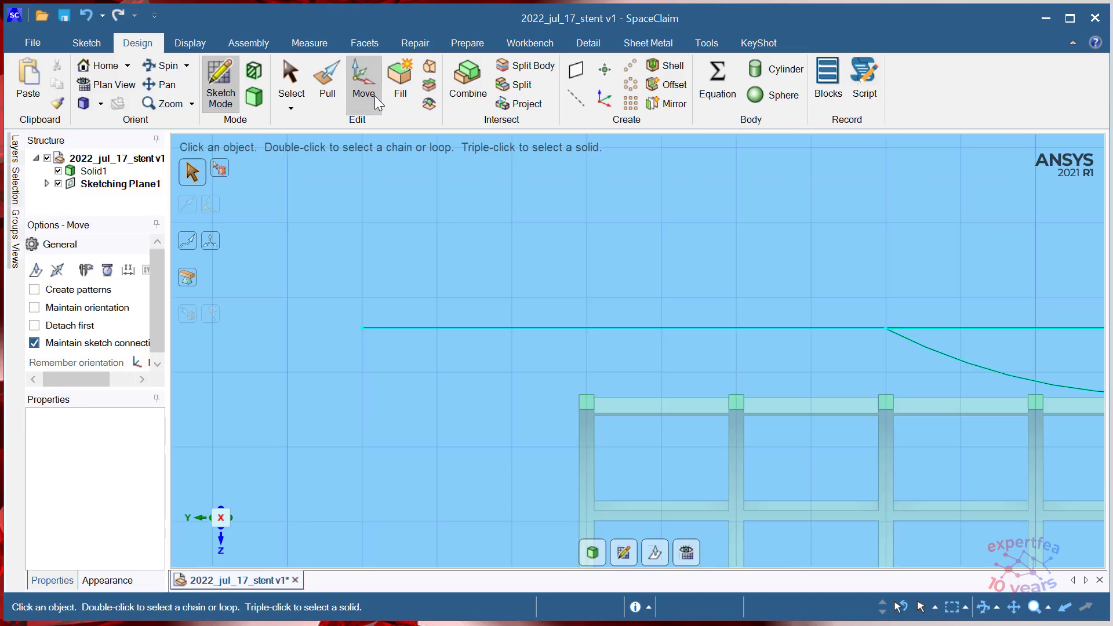
left_click(95, 40)
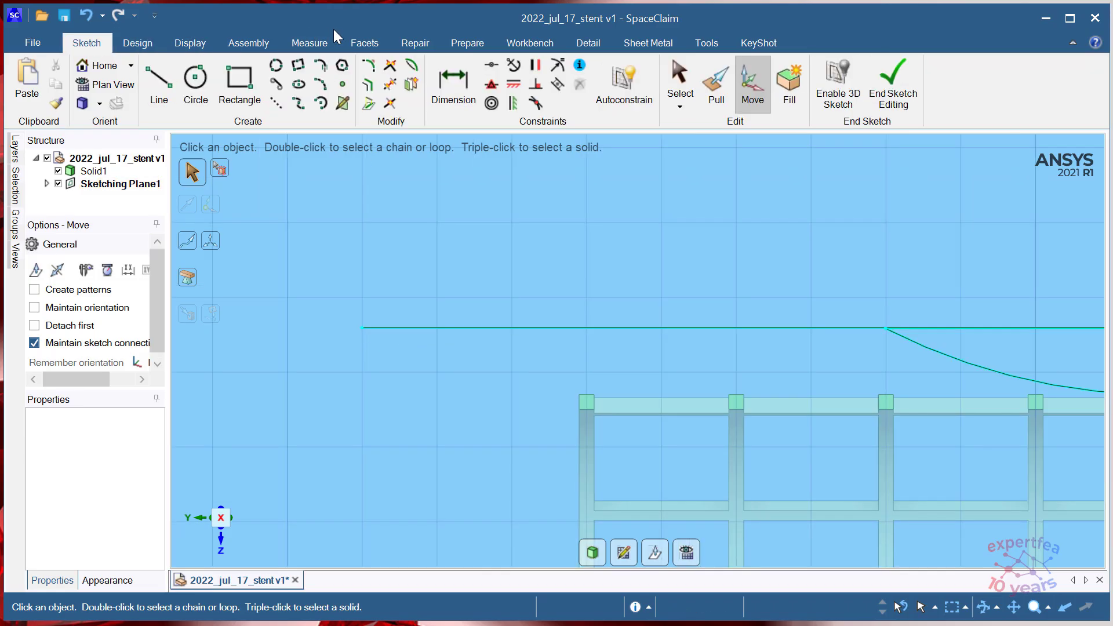
left_click(368, 84)
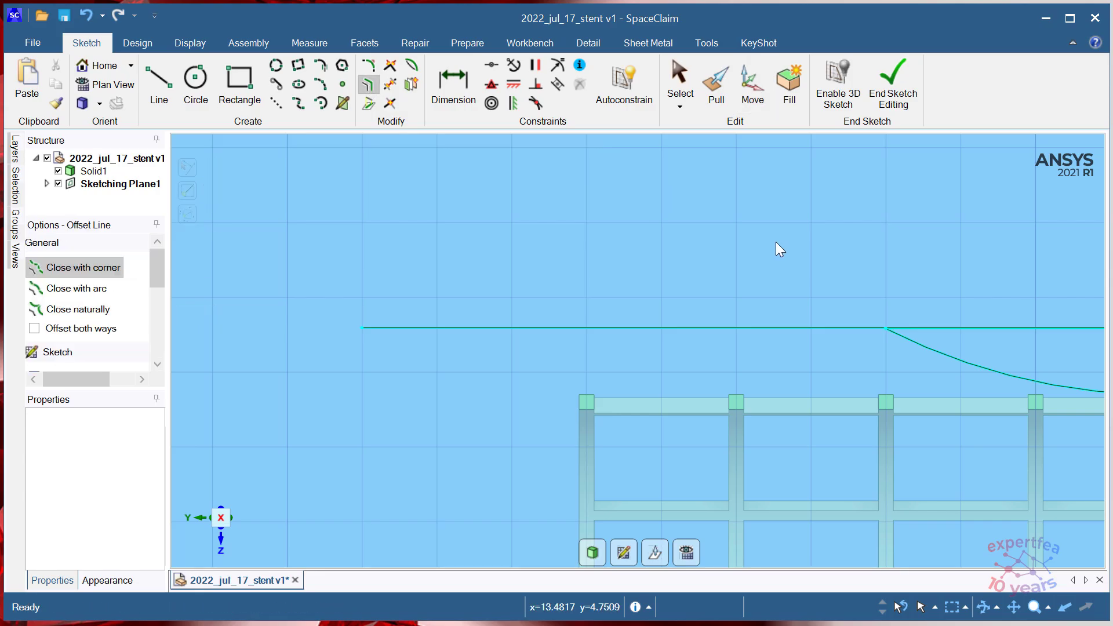
left_click(815, 327)
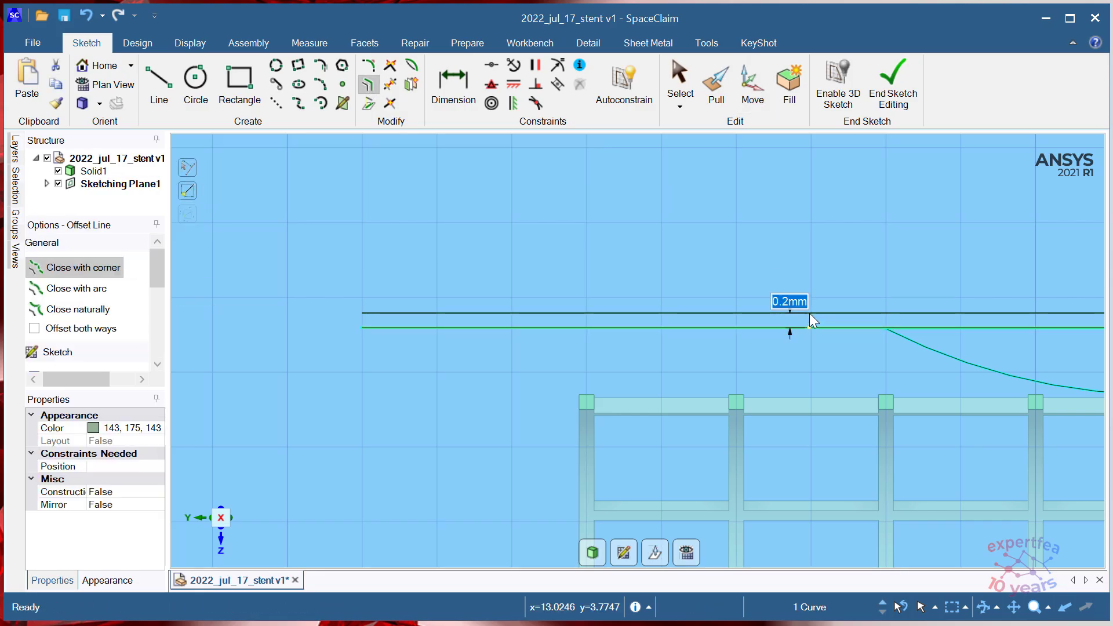
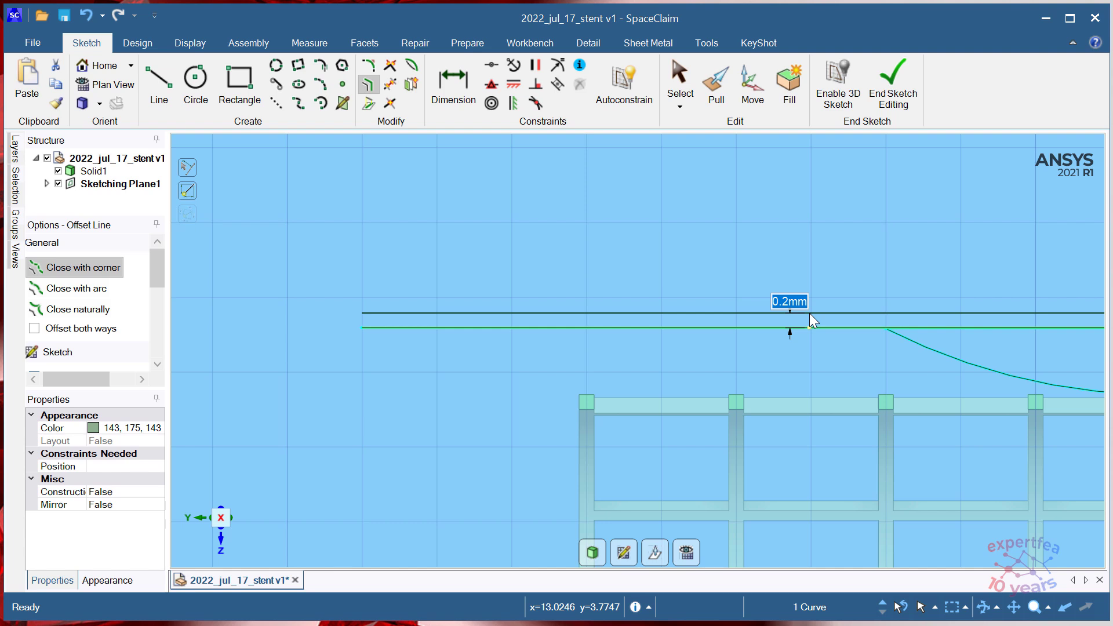
left_click(809, 313)
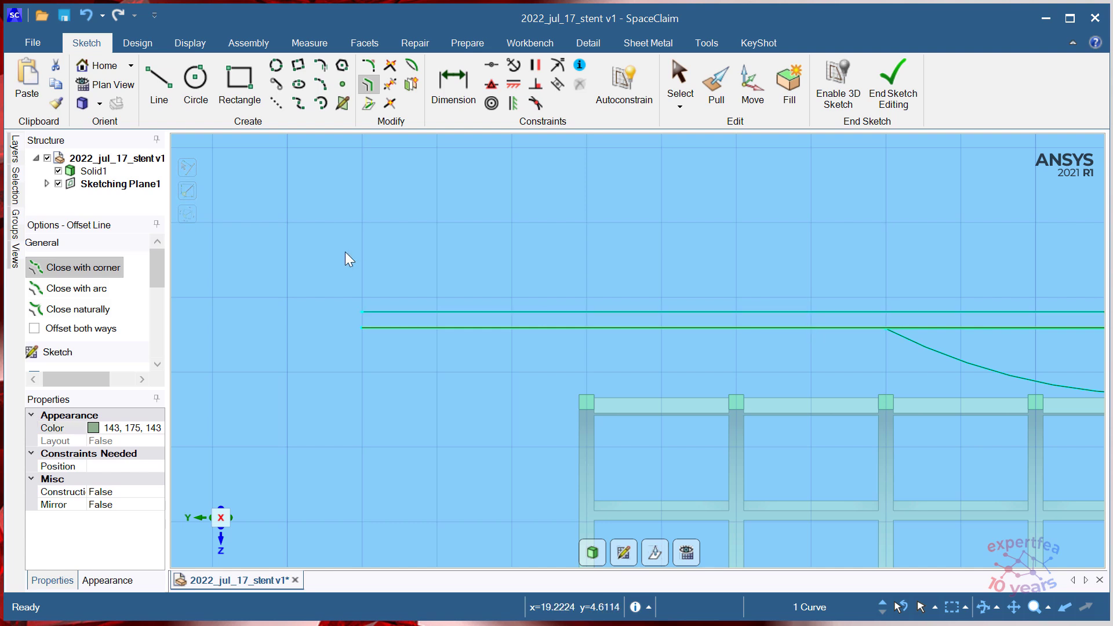
- Close the free end of the strip with a short line perpendicular to its two long edges
left_click(159, 81)
scroll(374, 322, "up", 4)
left_click(349, 281)
left_click(350, 328)
scroll(344, 349, "down", 5)
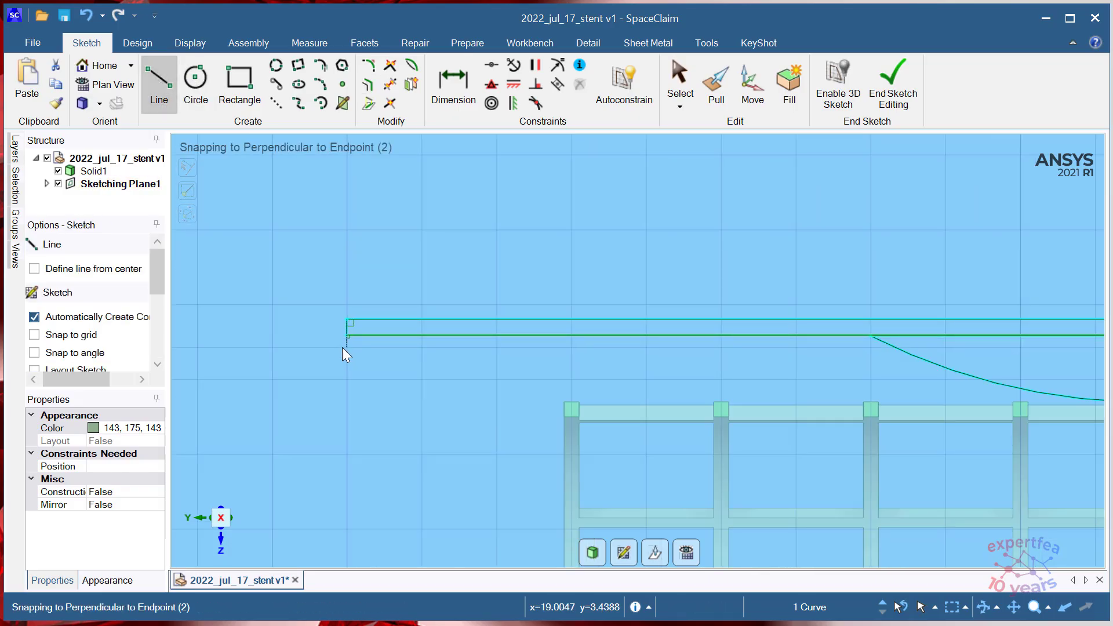
scroll(660, 343, "up", 2)
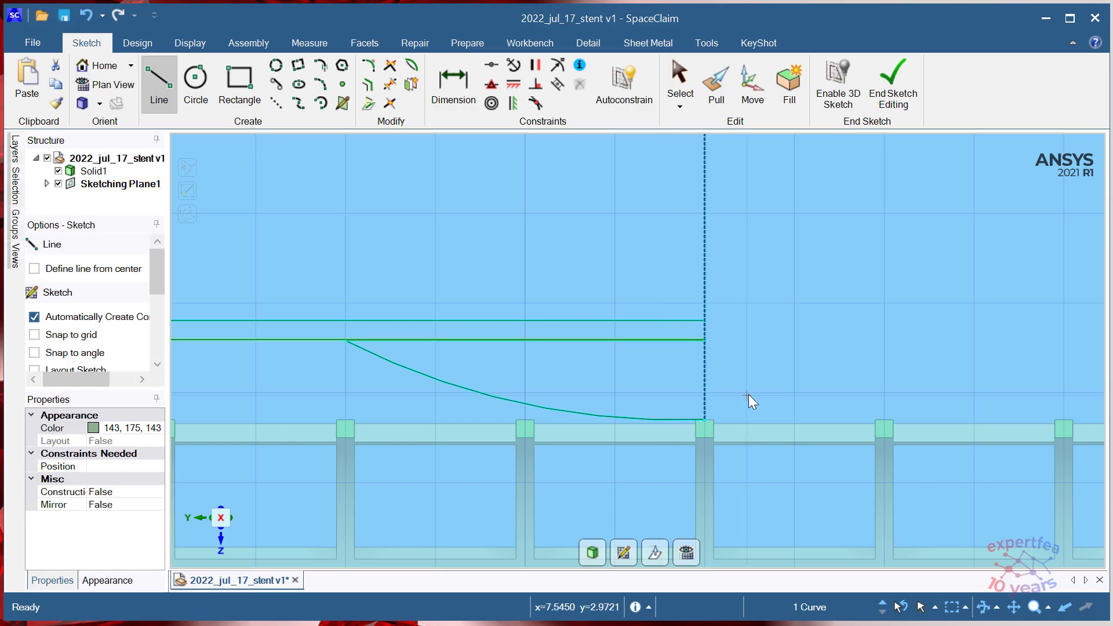
scroll(693, 243, "up", 3)
left_click(687, 335)
scroll(687, 325, "down", 3)
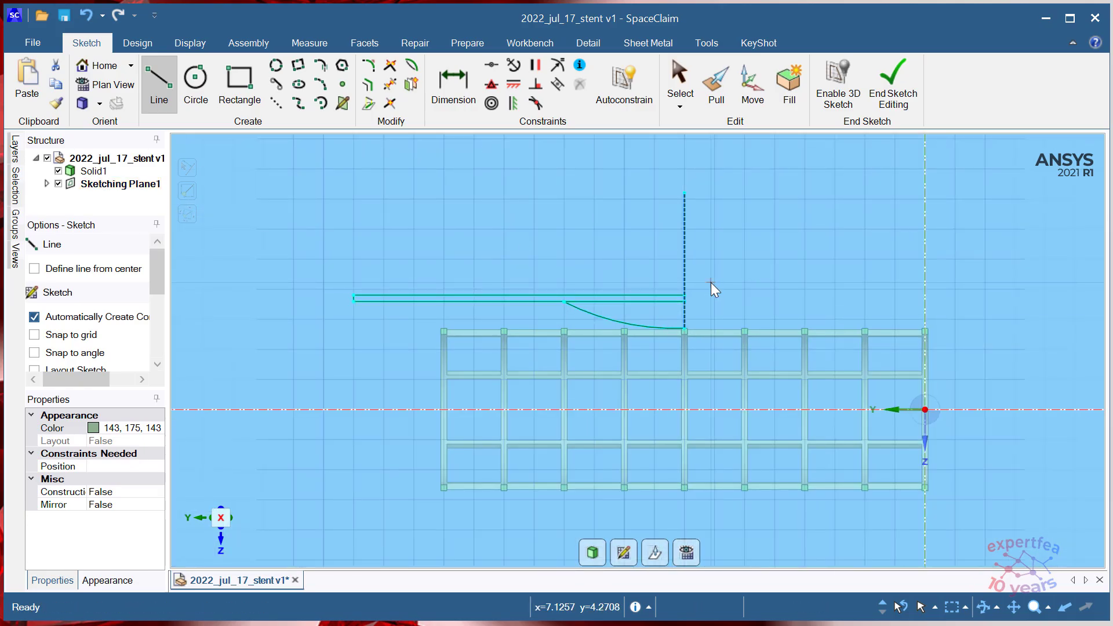
key("Escape")
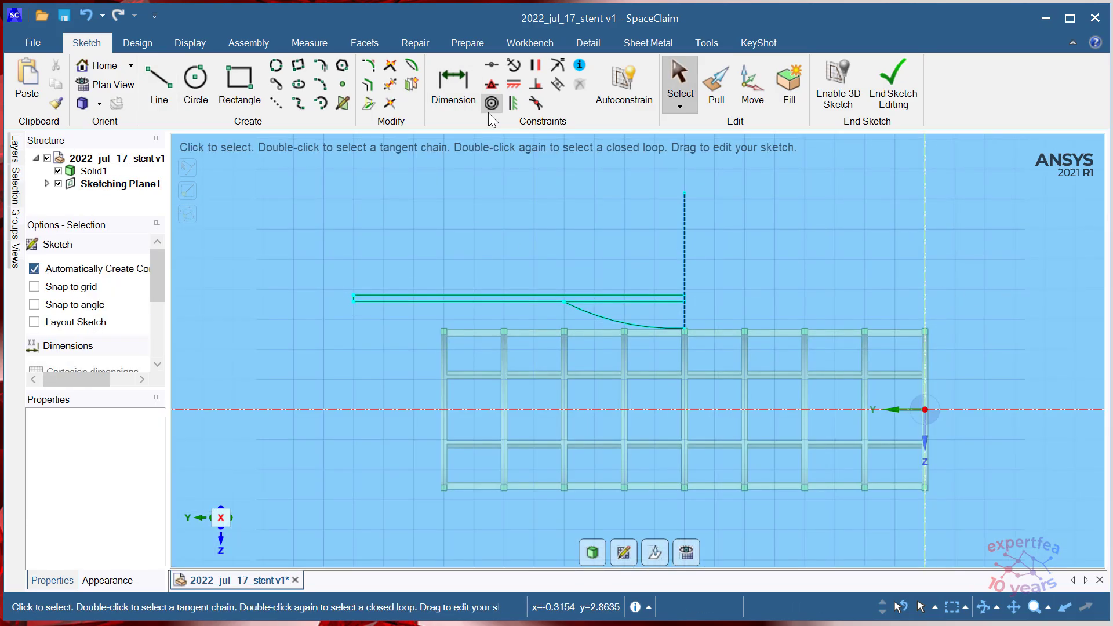
- Mirror the strip and arc profile about the construction line at the middle ring
left_click(137, 43)
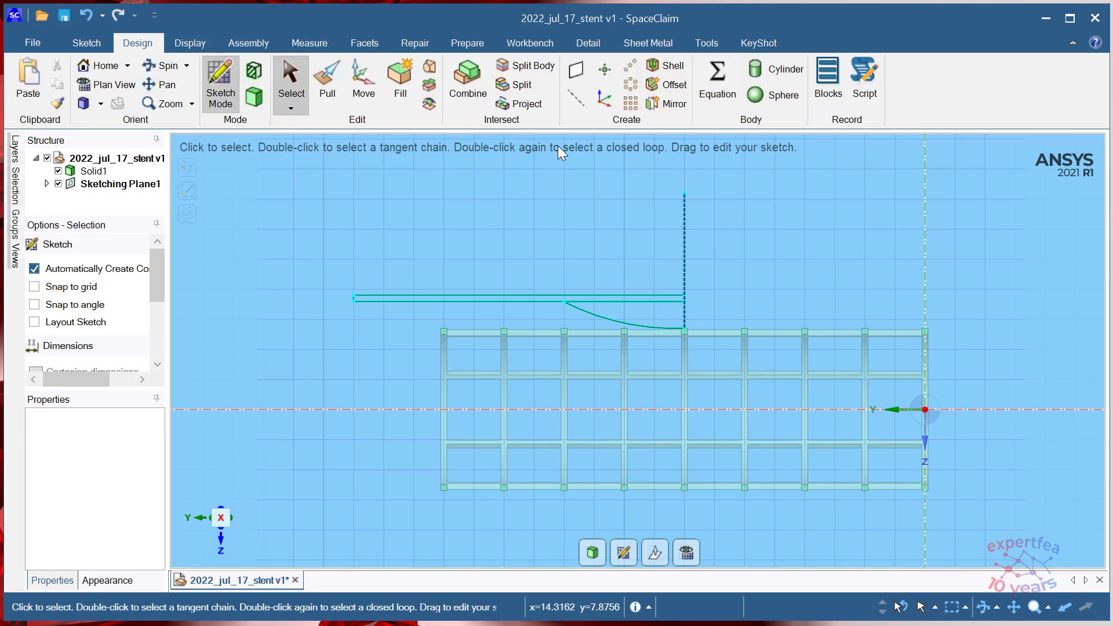
left_click(670, 108)
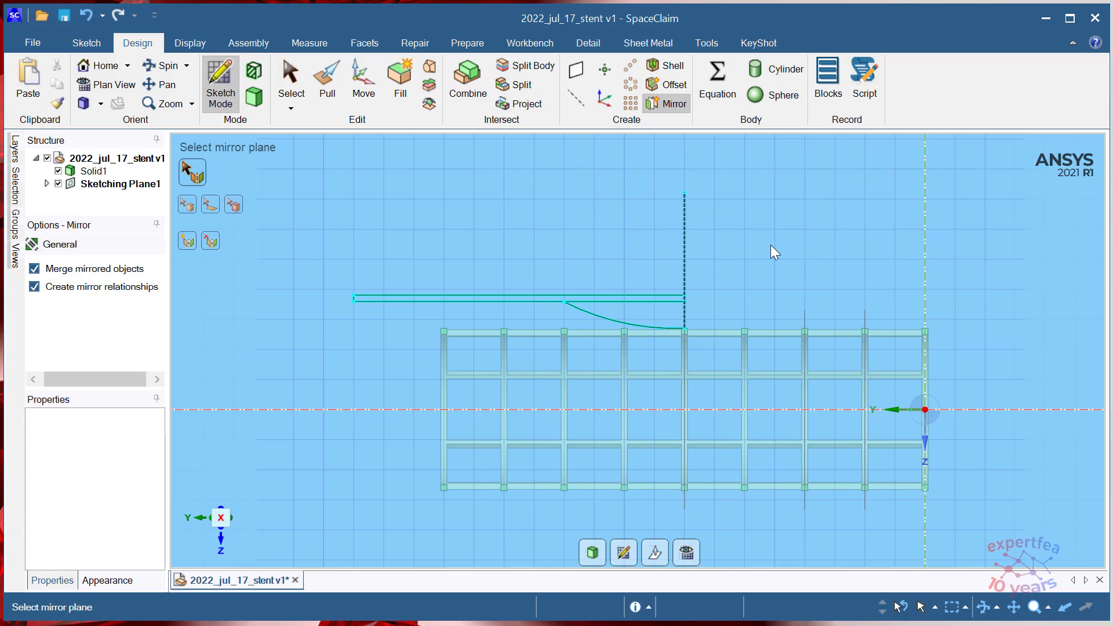
scroll(699, 258, "up", 5)
left_click(640, 258)
scroll(640, 259, "down", 6)
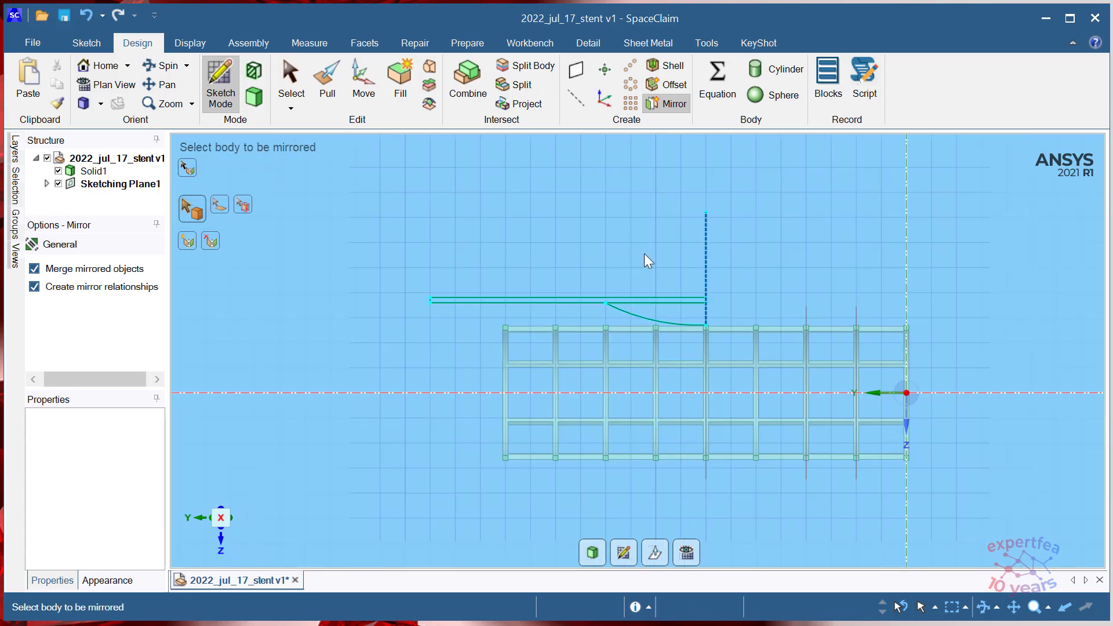
mouse_move(376, 251)
left_mouse_down()
mouse_move(464, 301)
mouse_move(738, 353)
left_mouse_up()
scroll(782, 295, "up", 4)
scroll(571, 314, "up", 4)
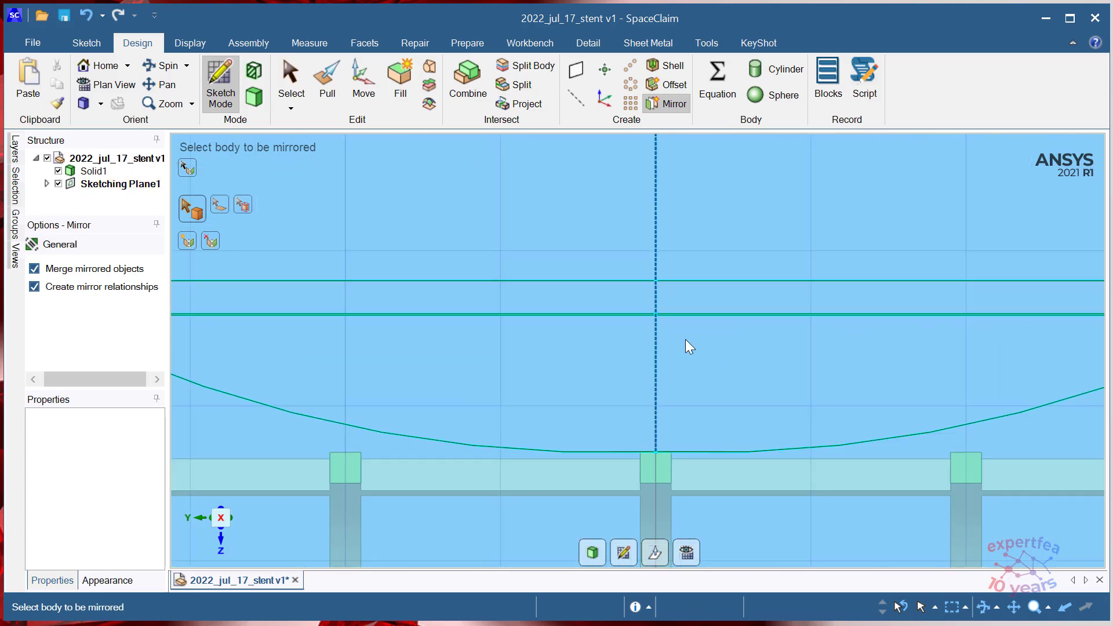
scroll(714, 297, "down", 8)
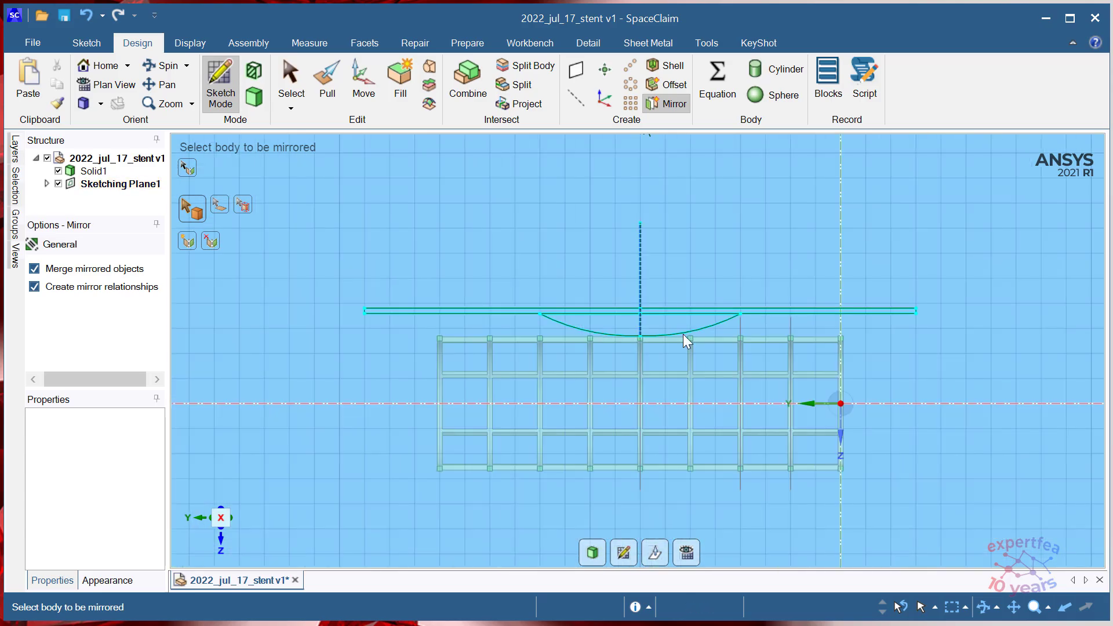
- Finish the sketch by switching to solid modelling and delete the construction line
left_click(592, 553)
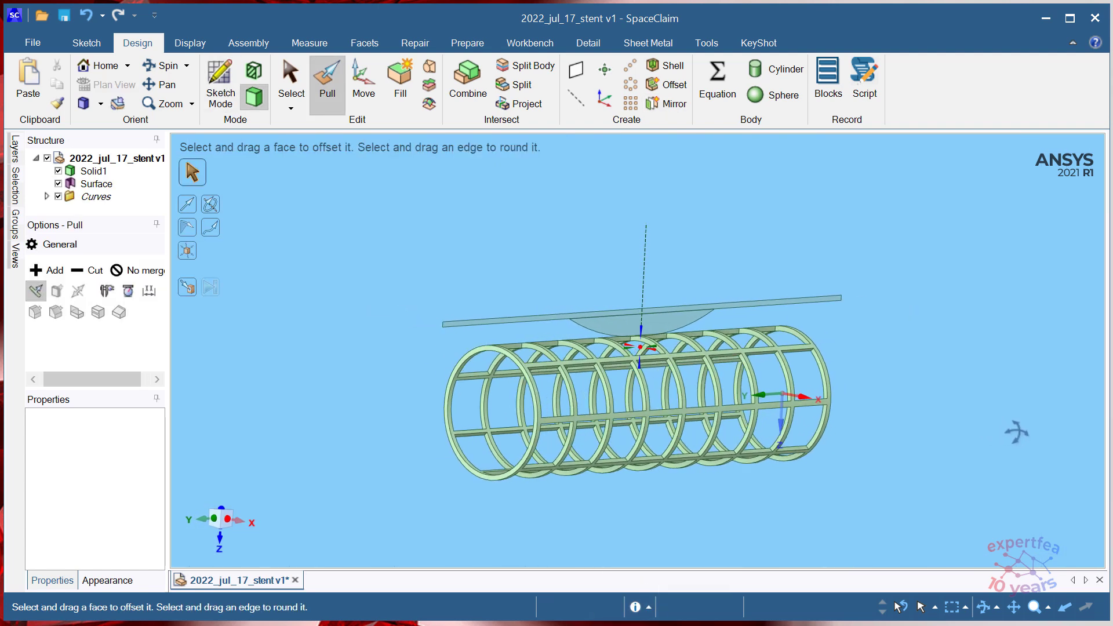
key("s")
left_click(642, 263)
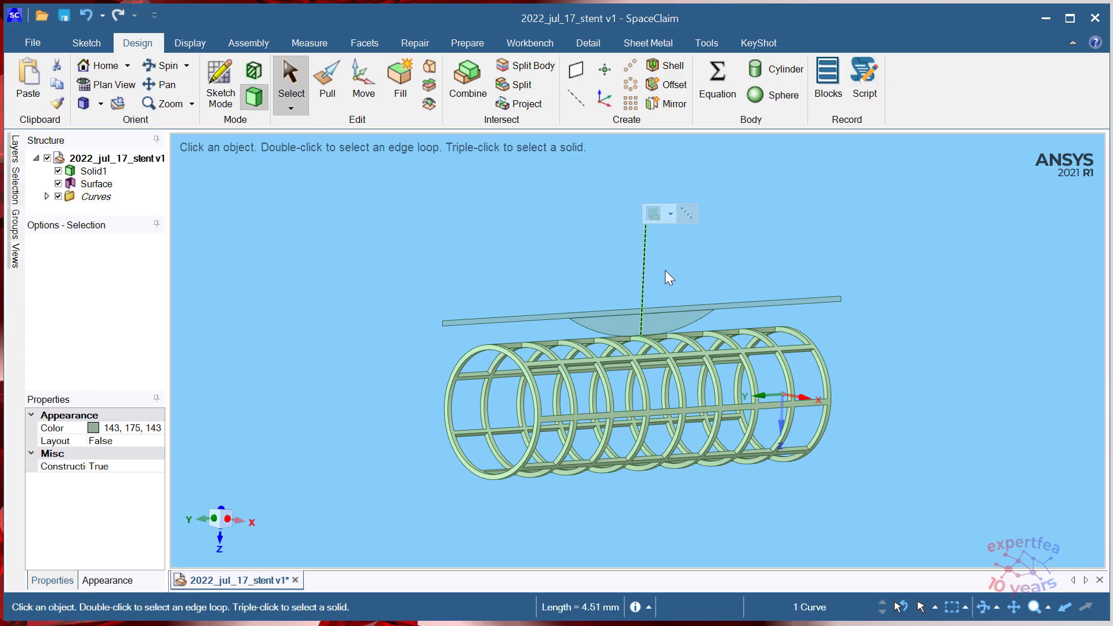
key("Delete")
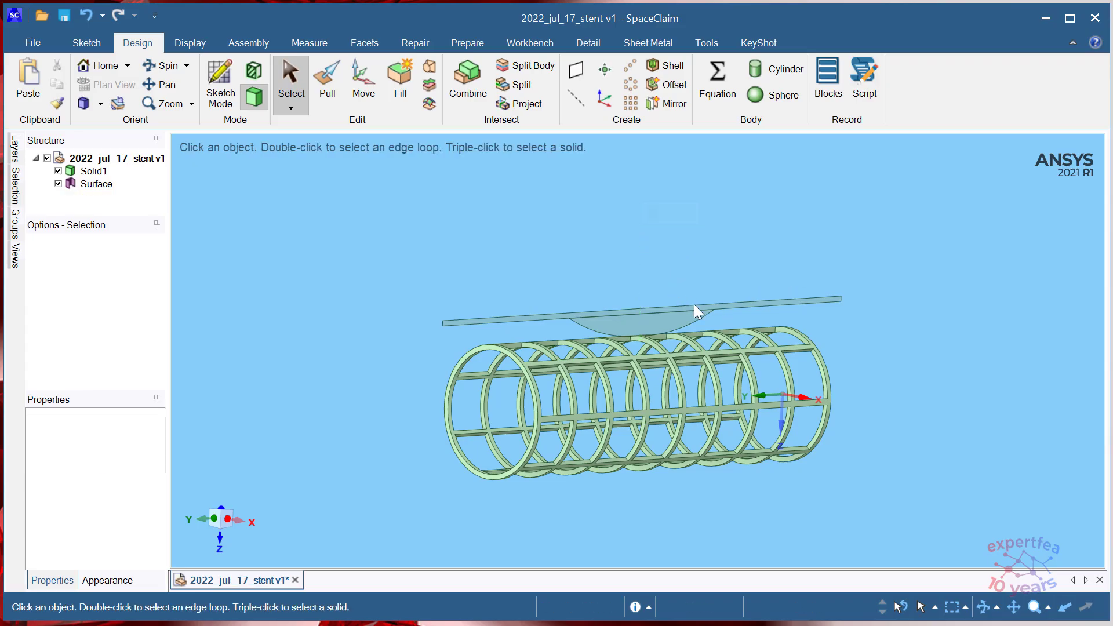
- Revolve both the thin strip face and the arc profile face 360 degrees about the stent's central axis
left_click(333, 79)
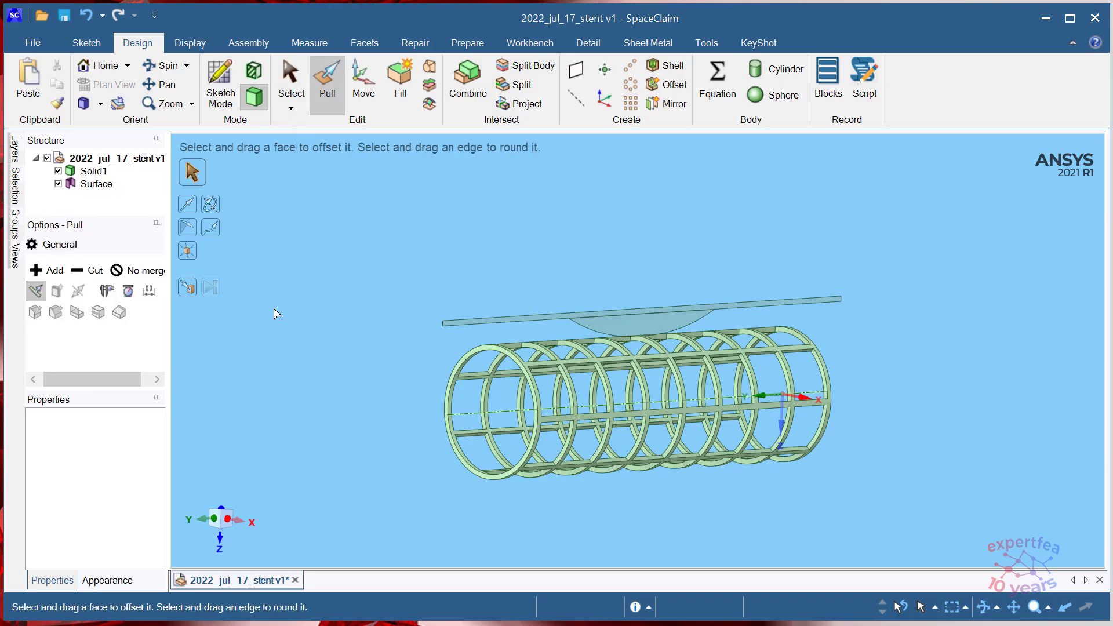
left_click(211, 207)
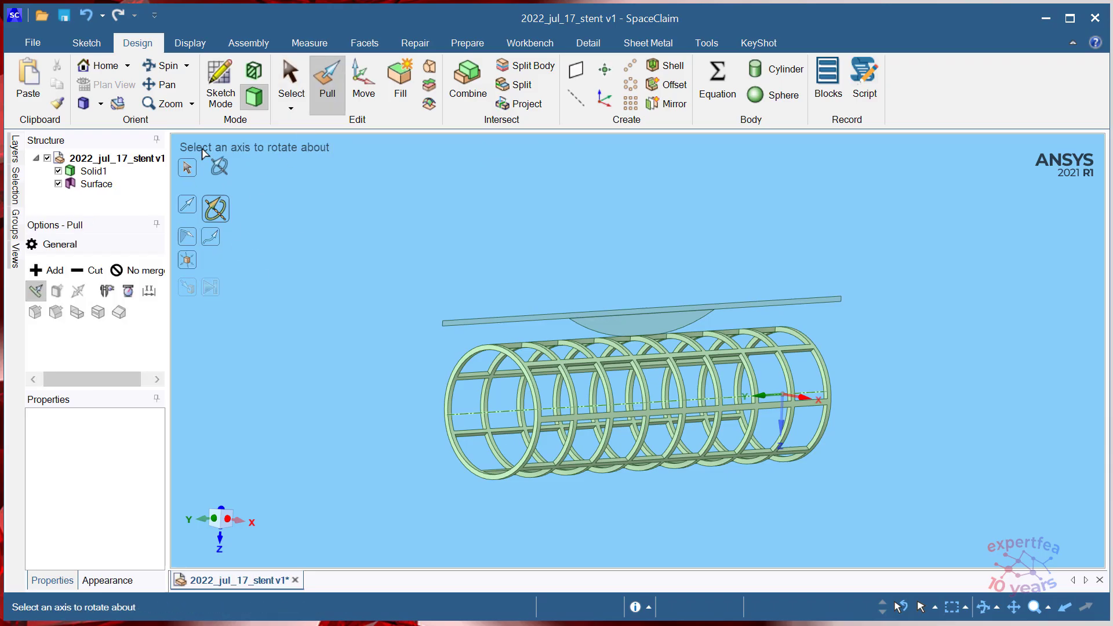
left_click(469, 419)
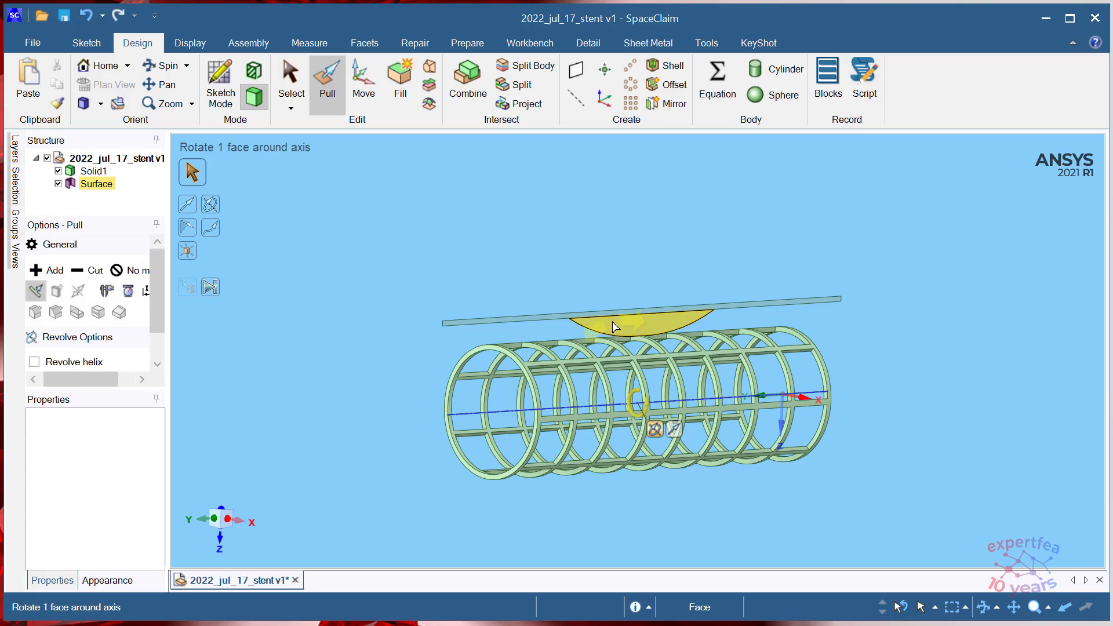
left_click(669, 317)
scroll(670, 317, "up", 3)
scroll(666, 313, "up", 2)
left_click(624, 252, "ctrl")
scroll(643, 301, "down", 2)
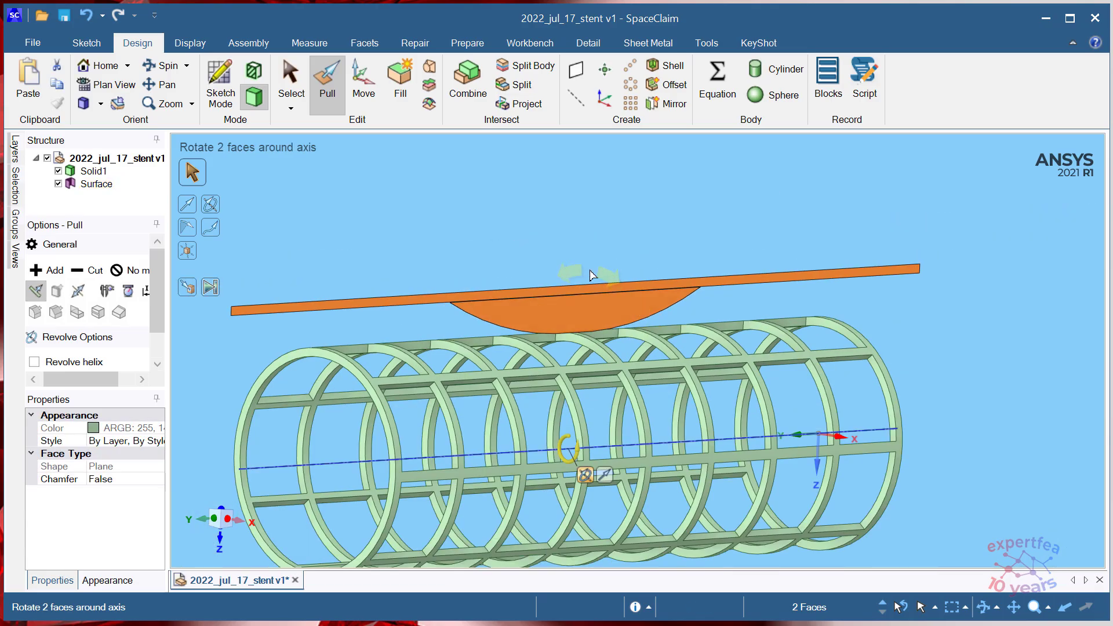
type("360")
key("Return")
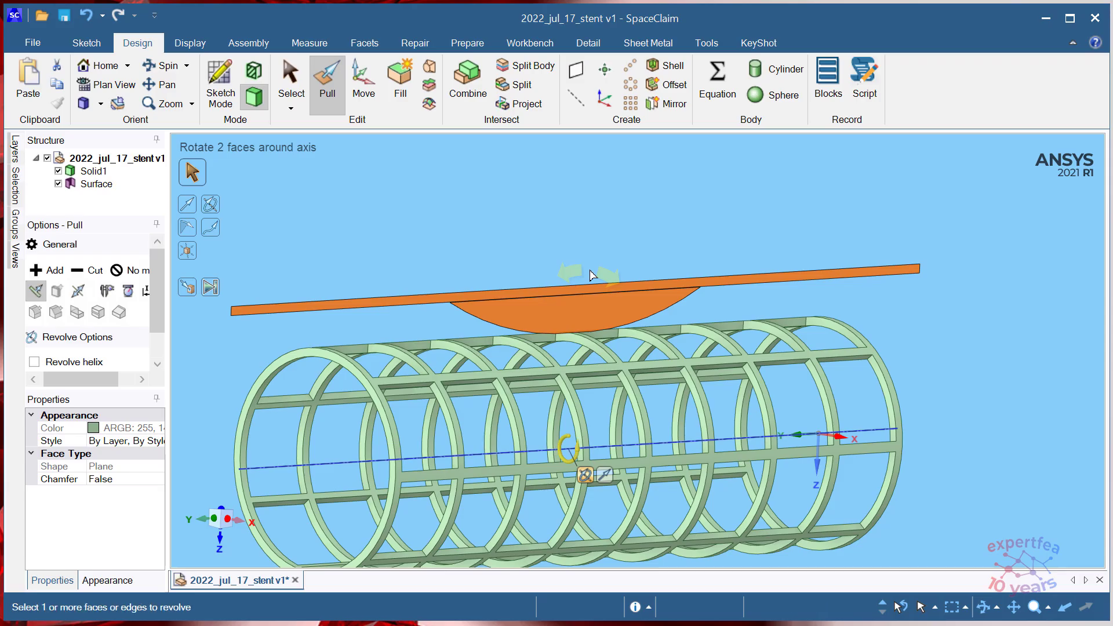
scroll(625, 330, "down", 6)
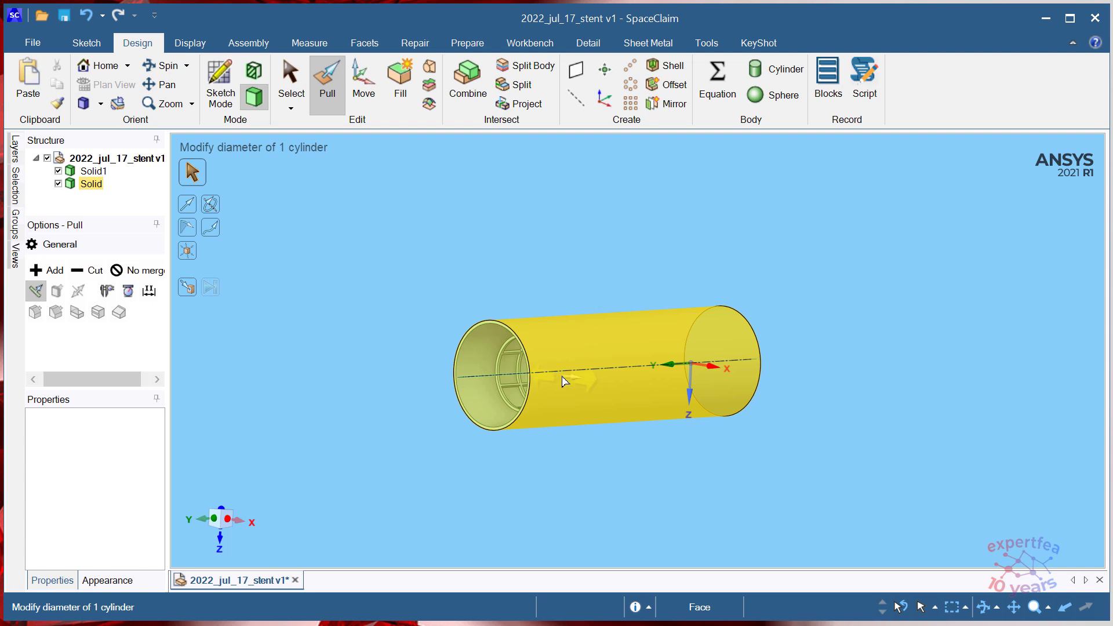
- Section the model lengthwise through its axis and examine where the bulge meets the tube wall and the middle ring
scroll(559, 379, "up", 5)
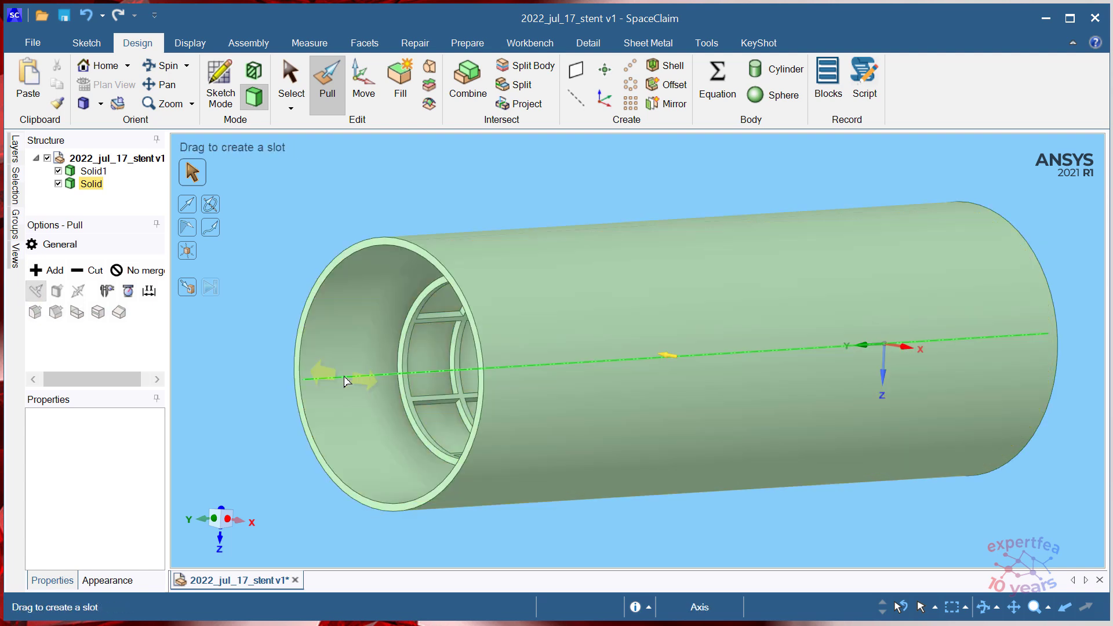
left_click(346, 381)
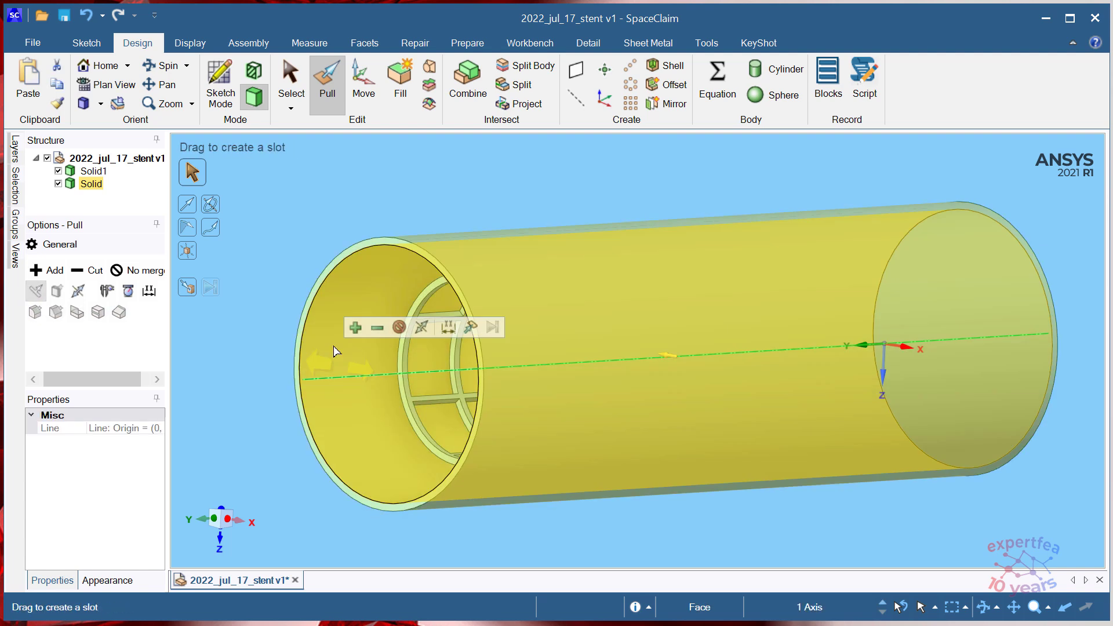
left_click(254, 71)
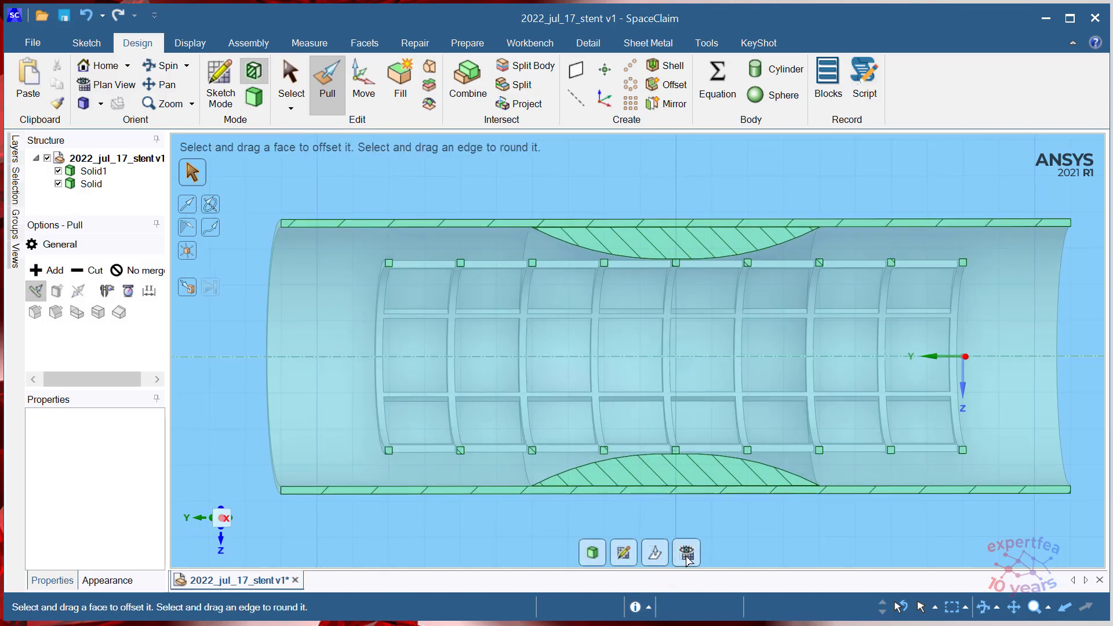
scroll(670, 247, "up", 5)
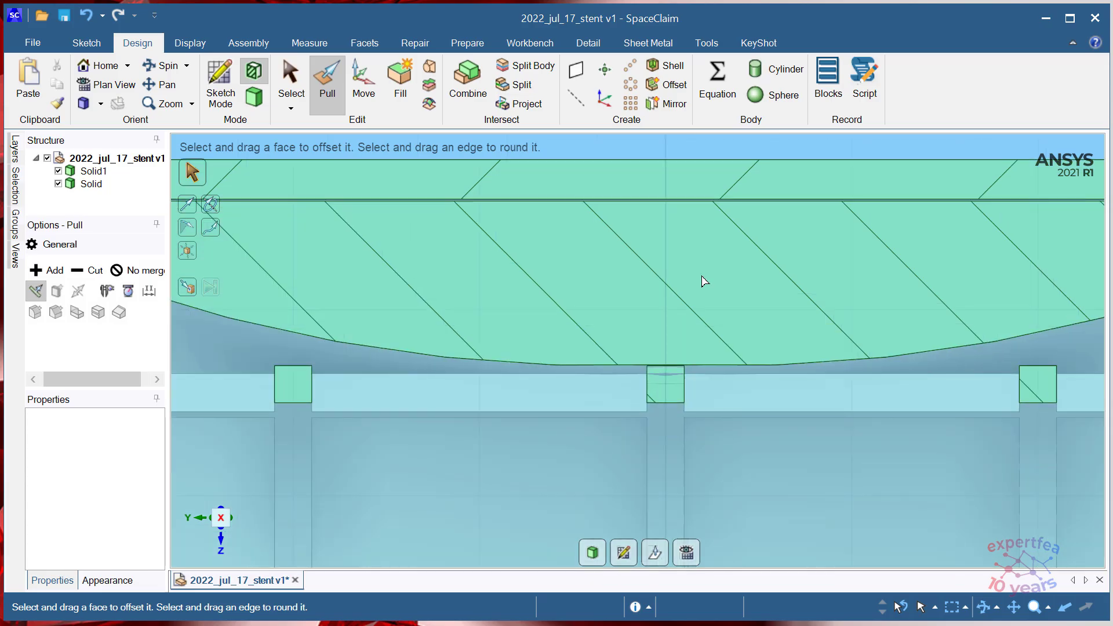
scroll(661, 388, "up", 5)
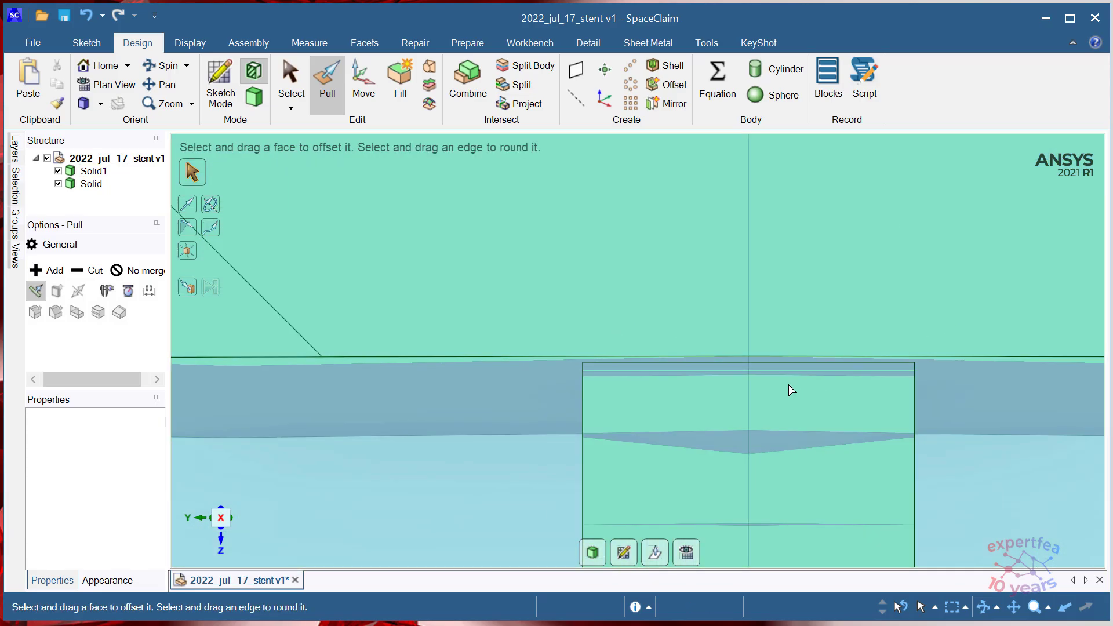
scroll(660, 451, "down", 5)
scroll(356, 213, "up", 2)
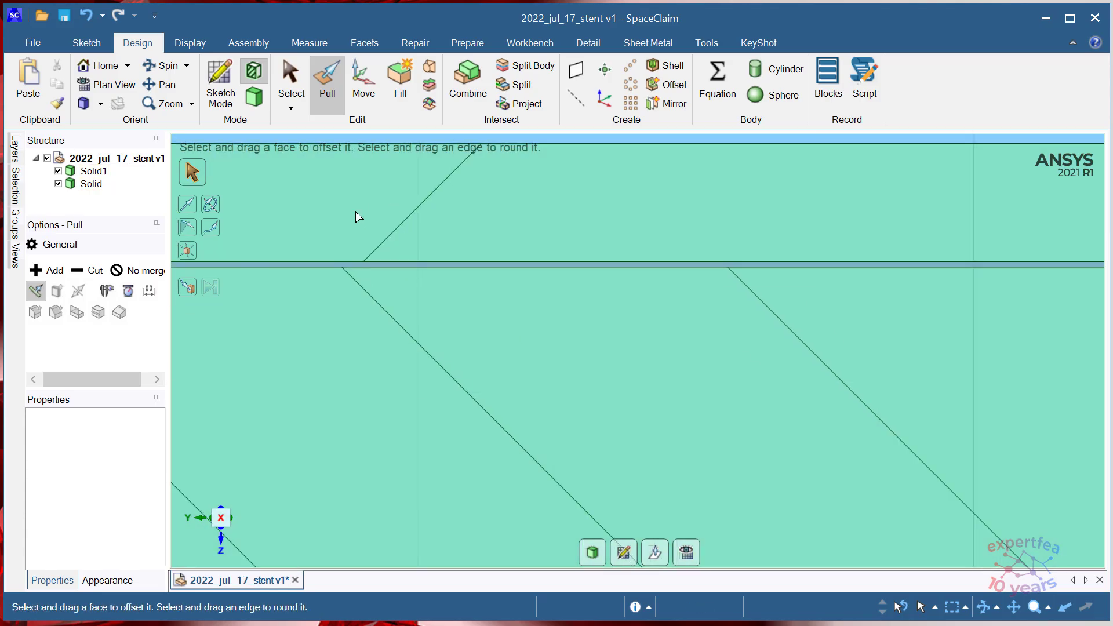
scroll(458, 290, "down", 3)
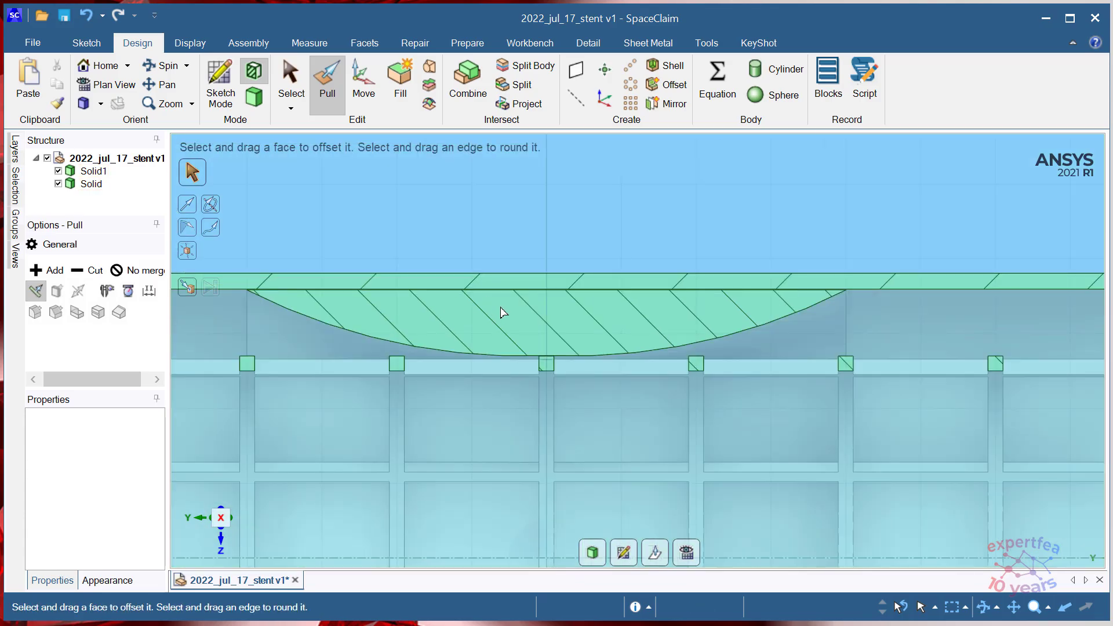
scroll(458, 304, "up", 3)
scroll(666, 319, "down", 1)
scroll(430, 280, "up", 3)
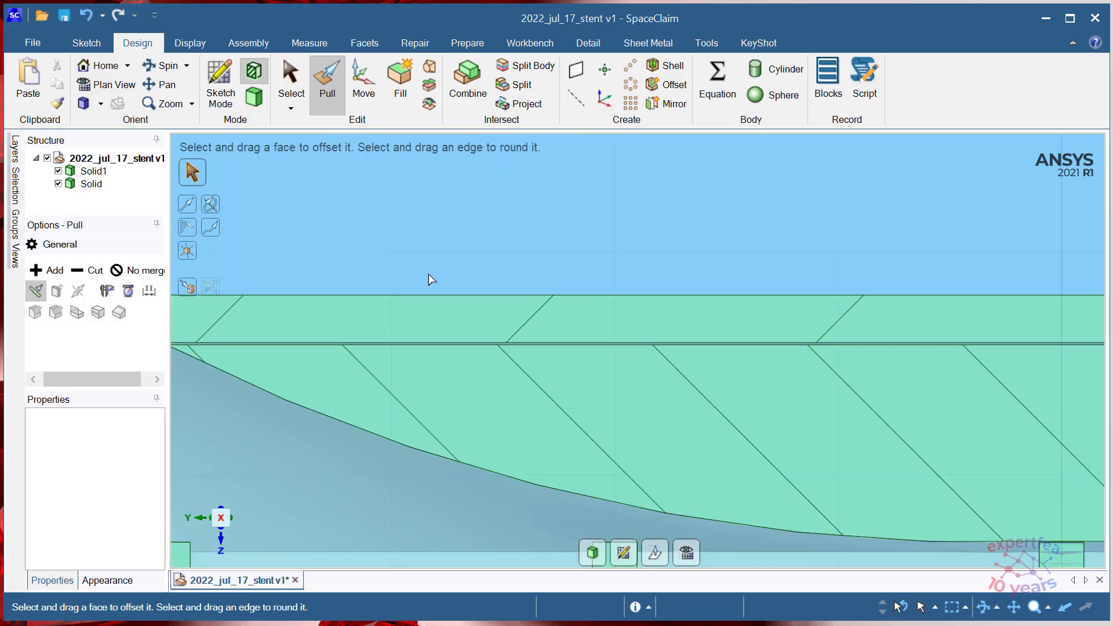
scroll(683, 348, "down", 2)
scroll(858, 339, "up", 3)
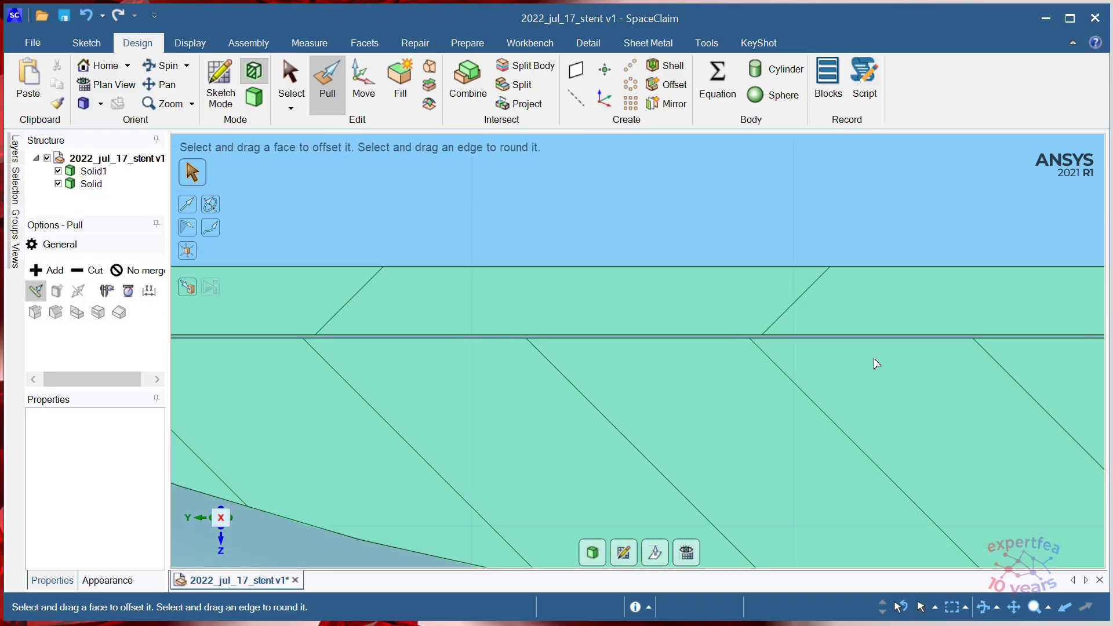
scroll(500, 381, "down", 2)
scroll(373, 368, "up", 3)
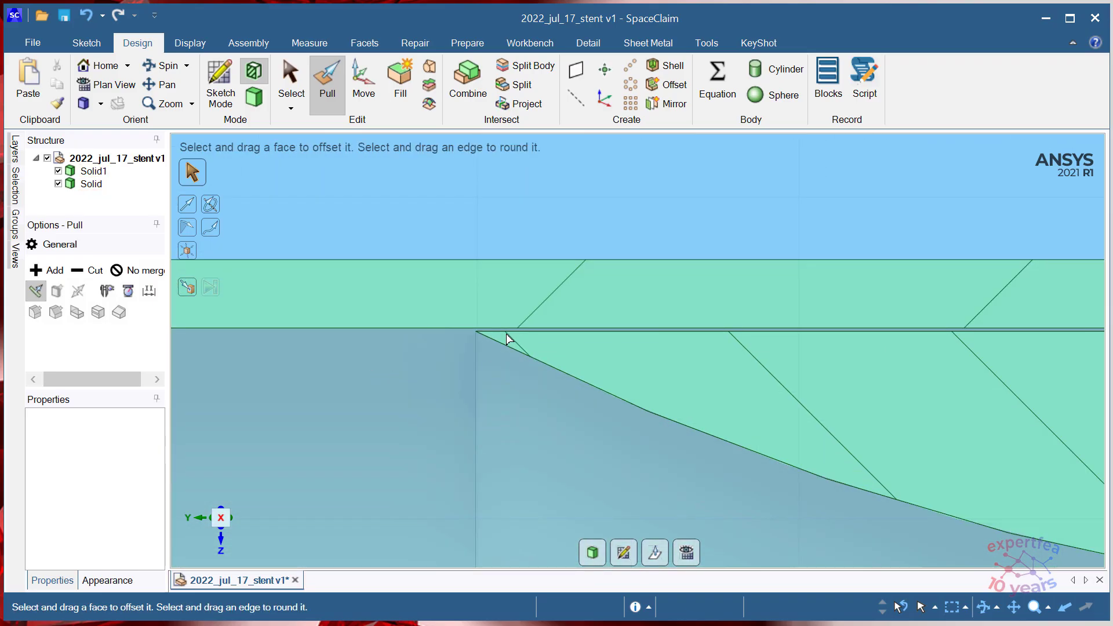
- Try to set the radius of the bulge's outer cylindrical face to 5.32 mm, and undo the change
left_click(502, 335)
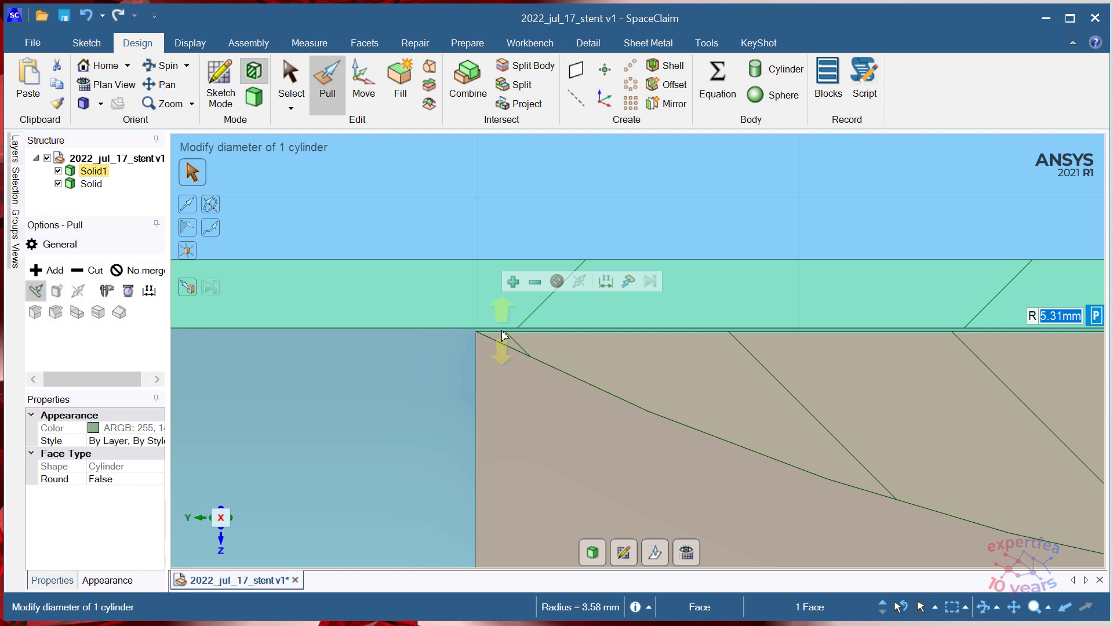
type("5")
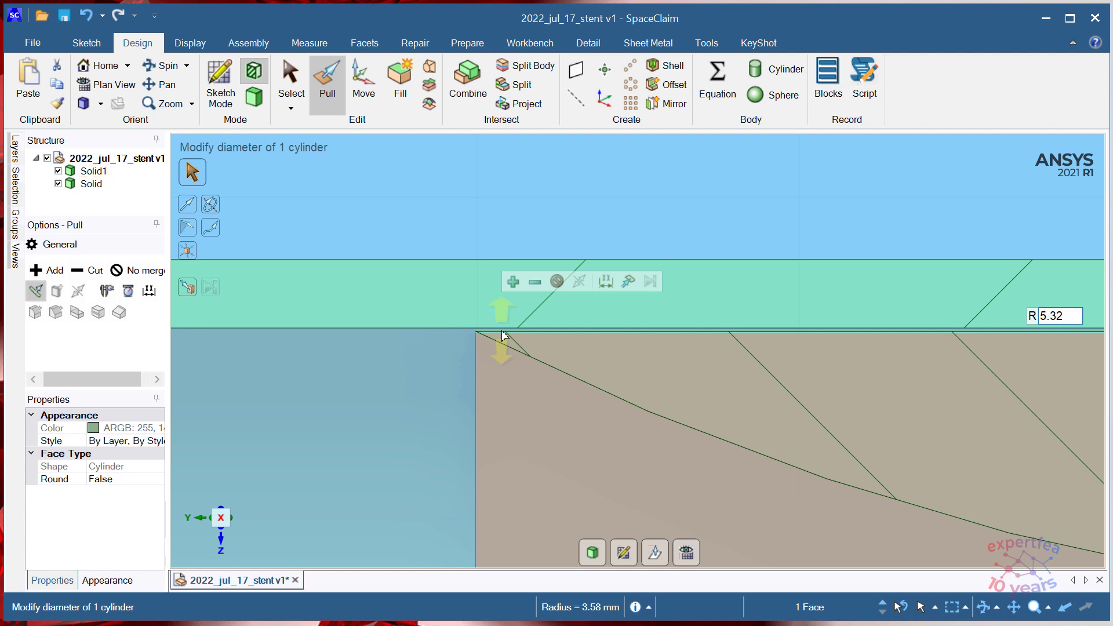
key("Return")
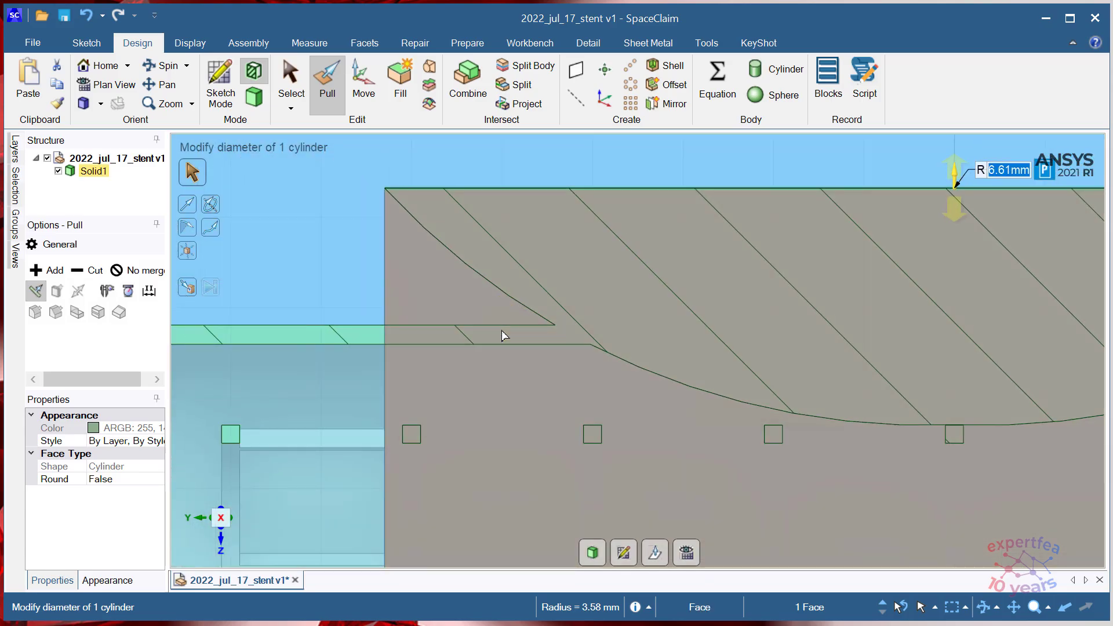
key("ctrl+z")
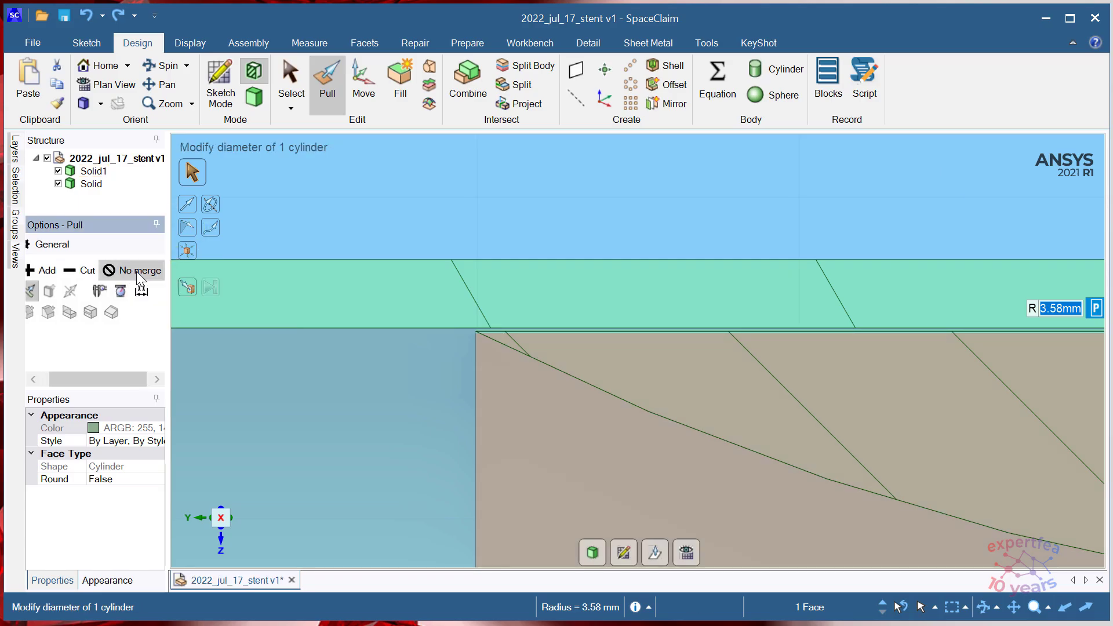
- Try to change the radius of the bulge's outer cylindrical face with the No merge option, and undo the change
scroll(467, 271, "down", 5)
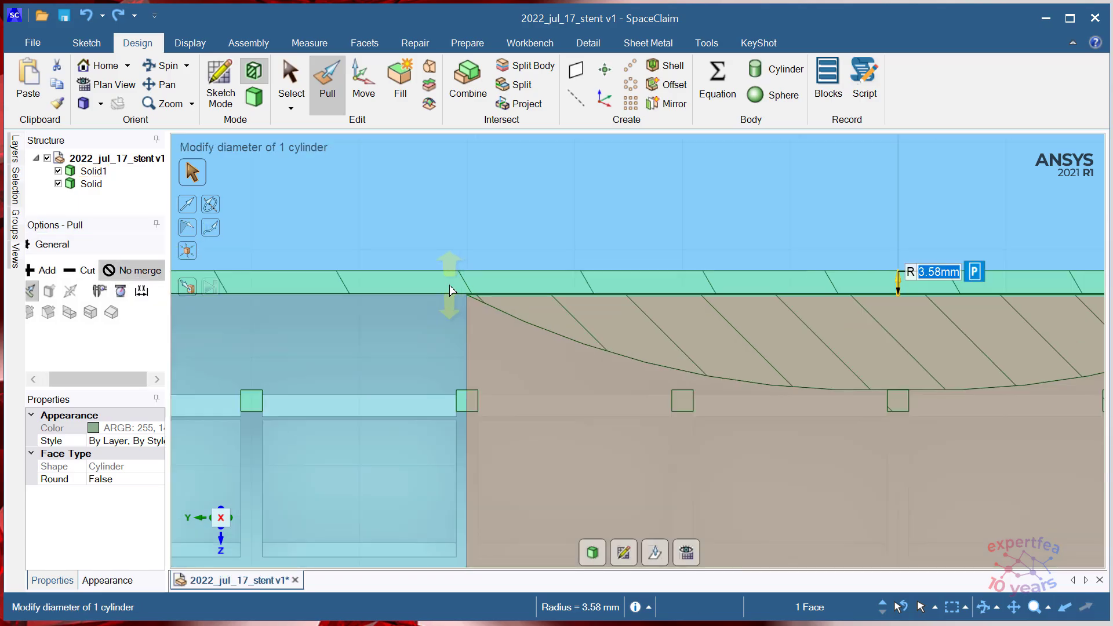
left_click(604, 211)
scroll(502, 282, "up", 4)
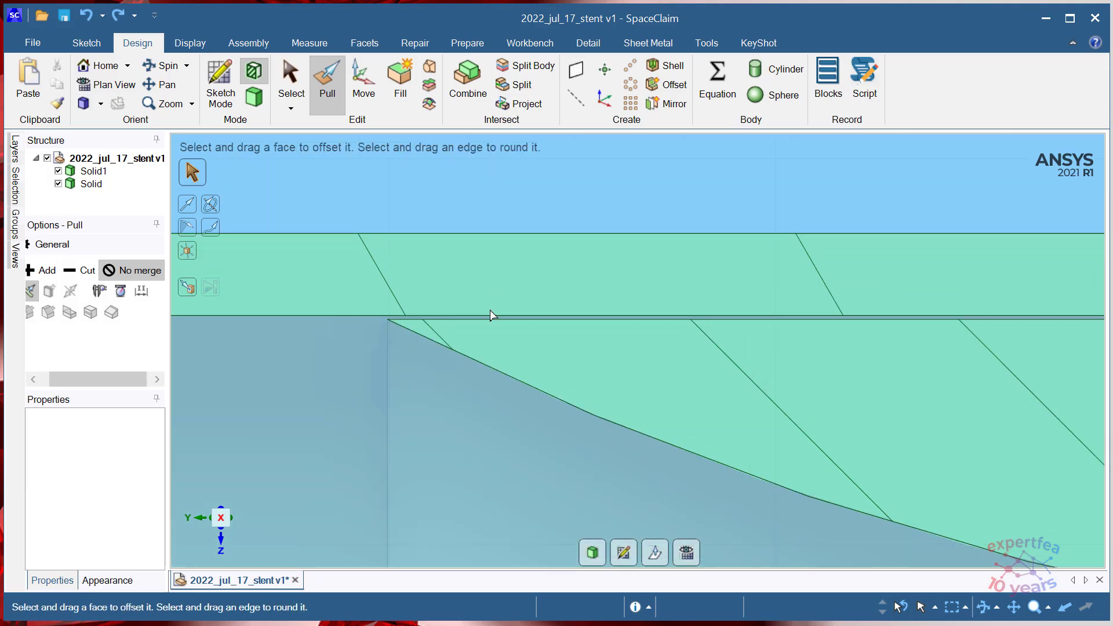
left_click(472, 328)
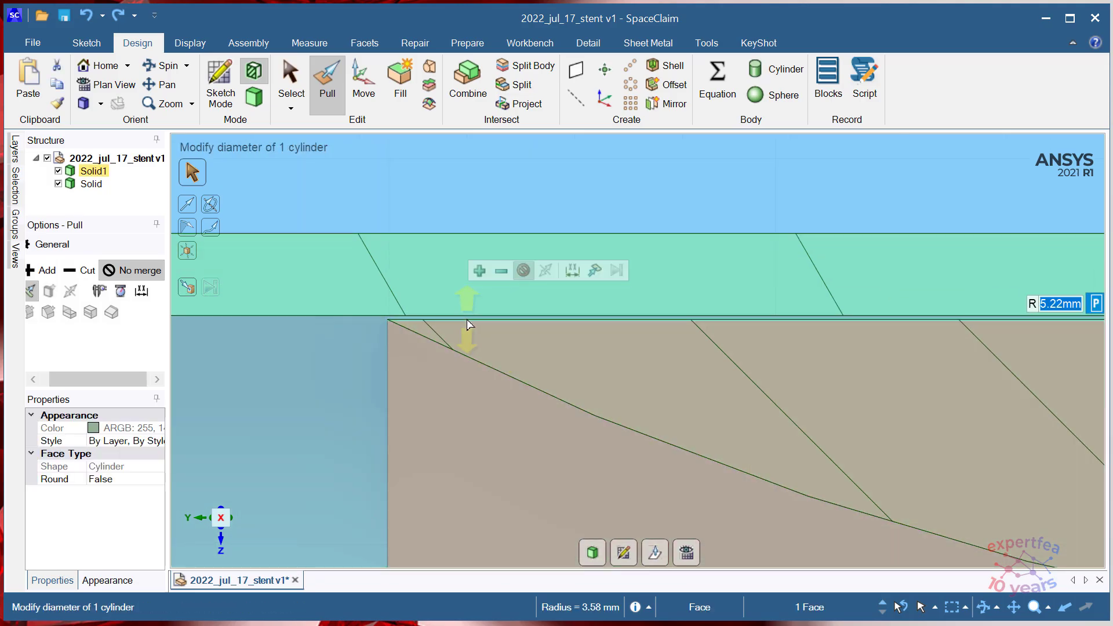
scroll(439, 324, "down", 2)
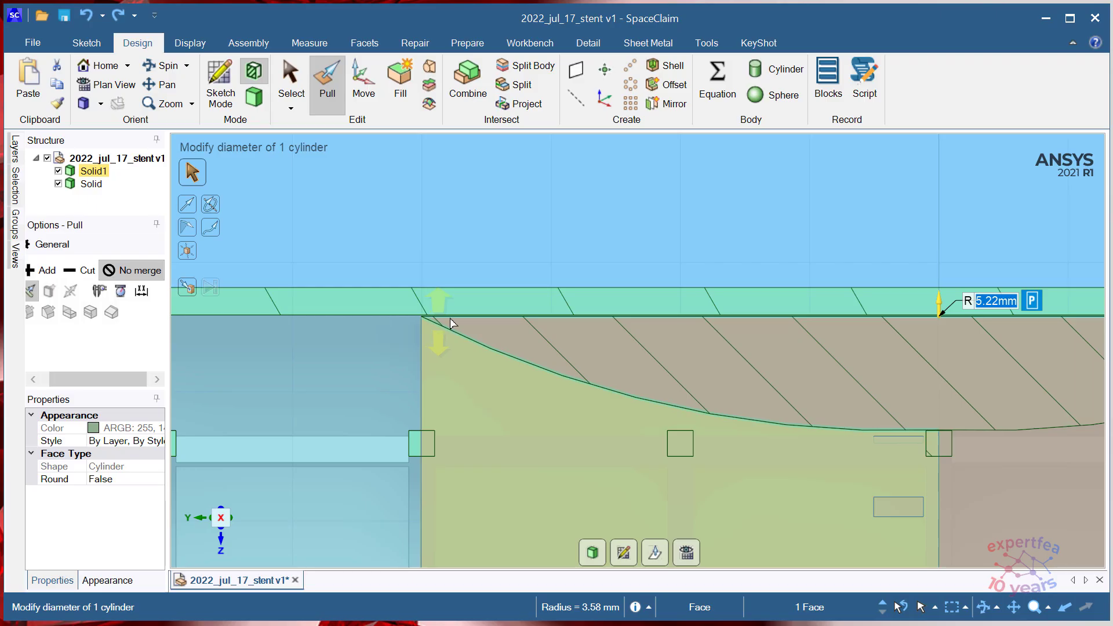
scroll(453, 323, "down", 3)
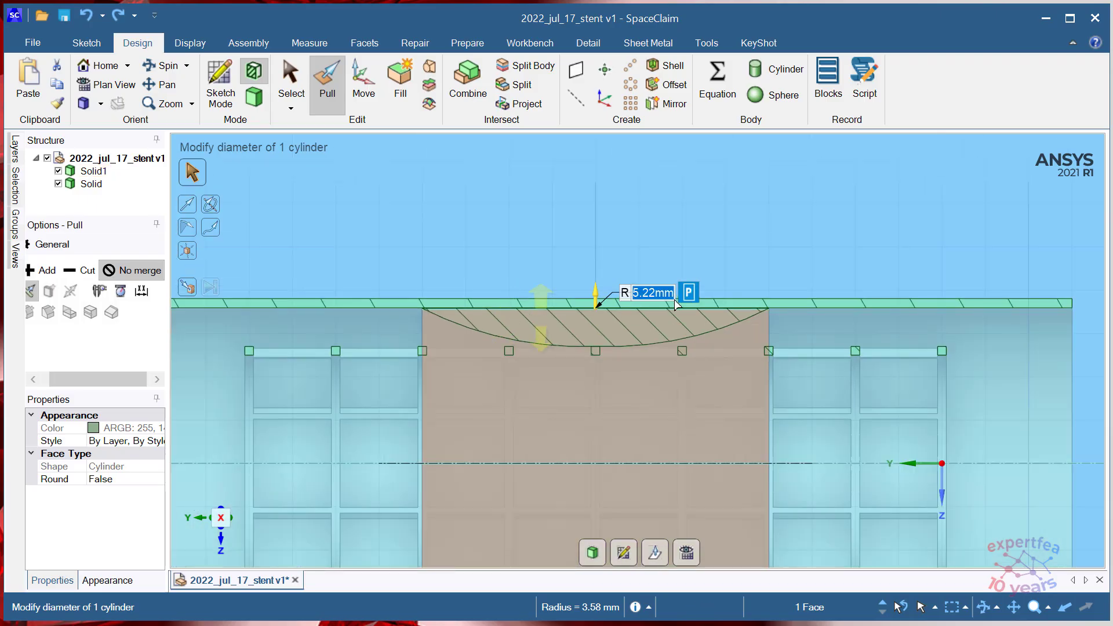
scroll(676, 304, "up", 5)
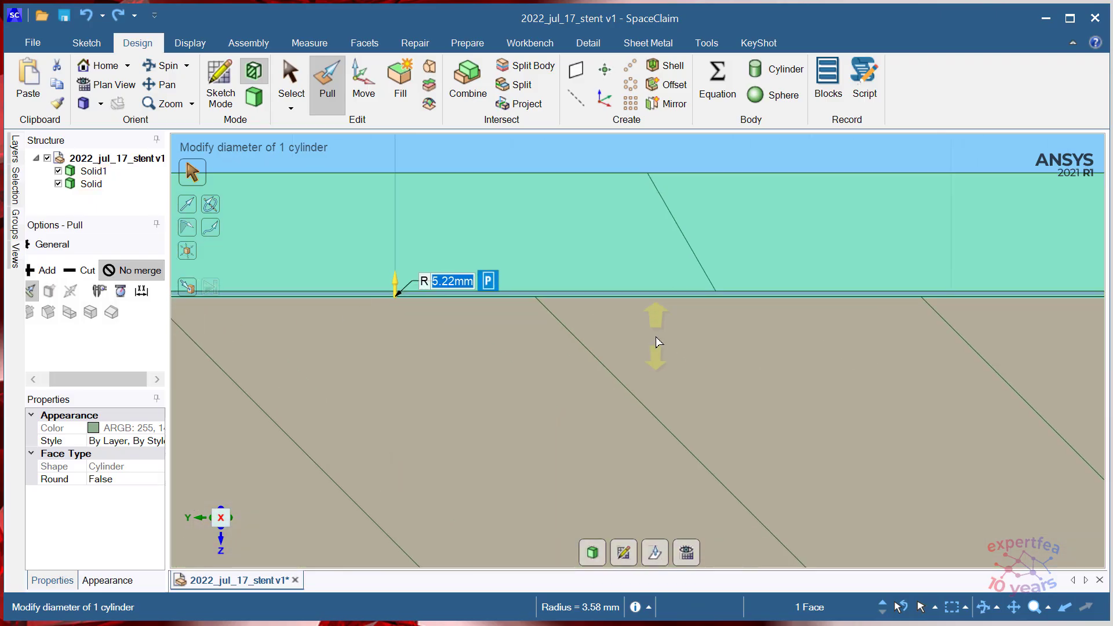
type("5")
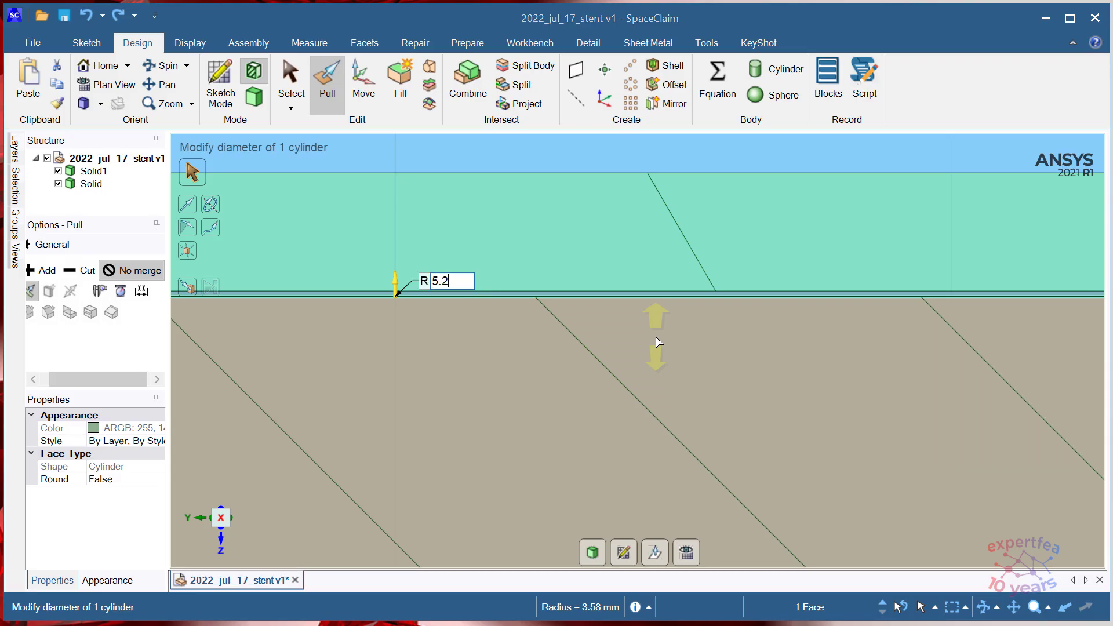
key("Return")
scroll(655, 343, "down", 6)
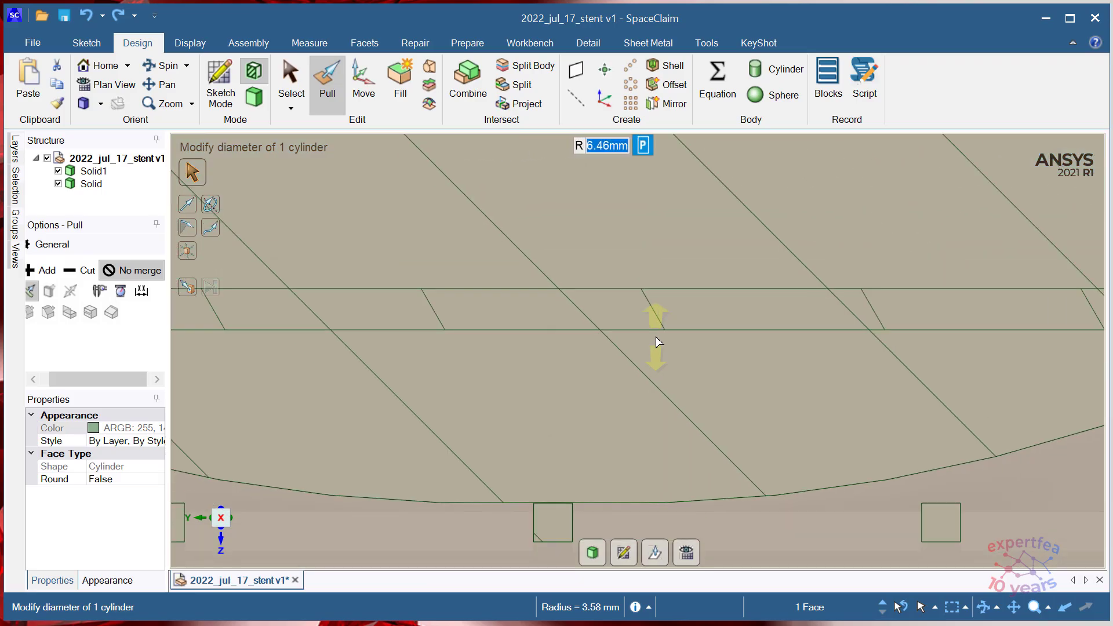
key("ctrl+z")
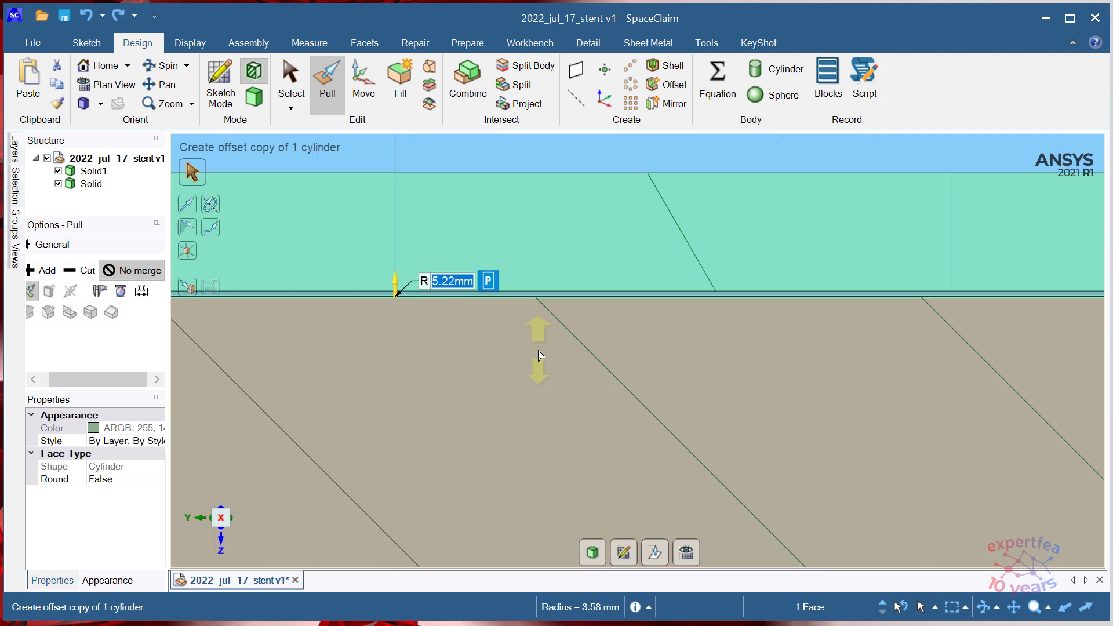
- Examine the narrow gap between the bulge's outer face and the tube's inner wall along the section
scroll(619, 350, "down", 4)
scroll(410, 339, "up", 5)
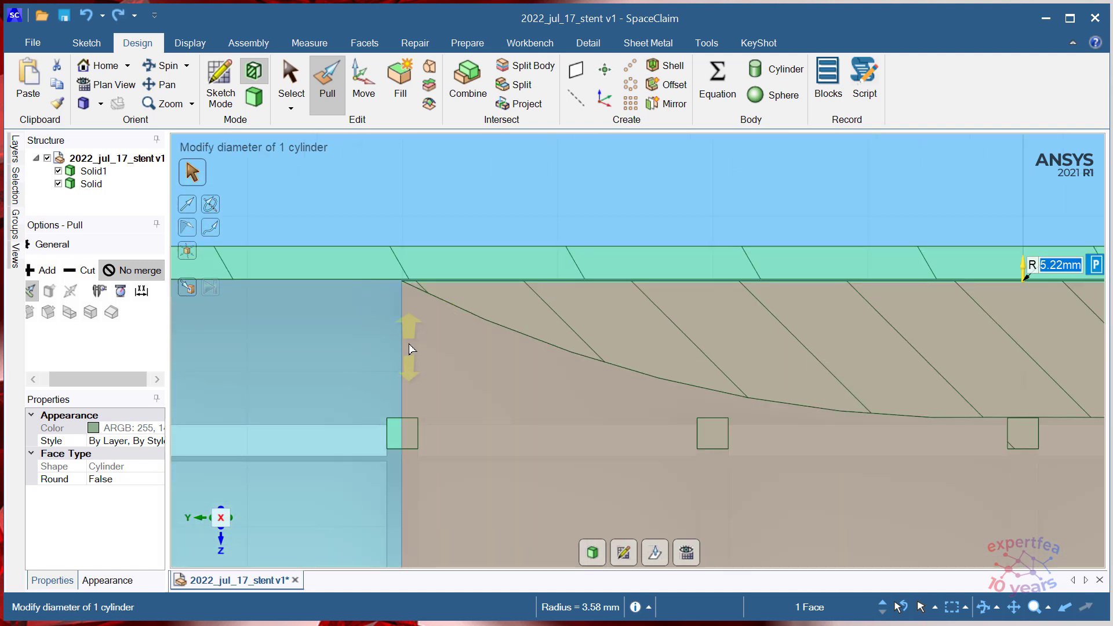
scroll(420, 312, "down", 4)
scroll(574, 326, "up", 4)
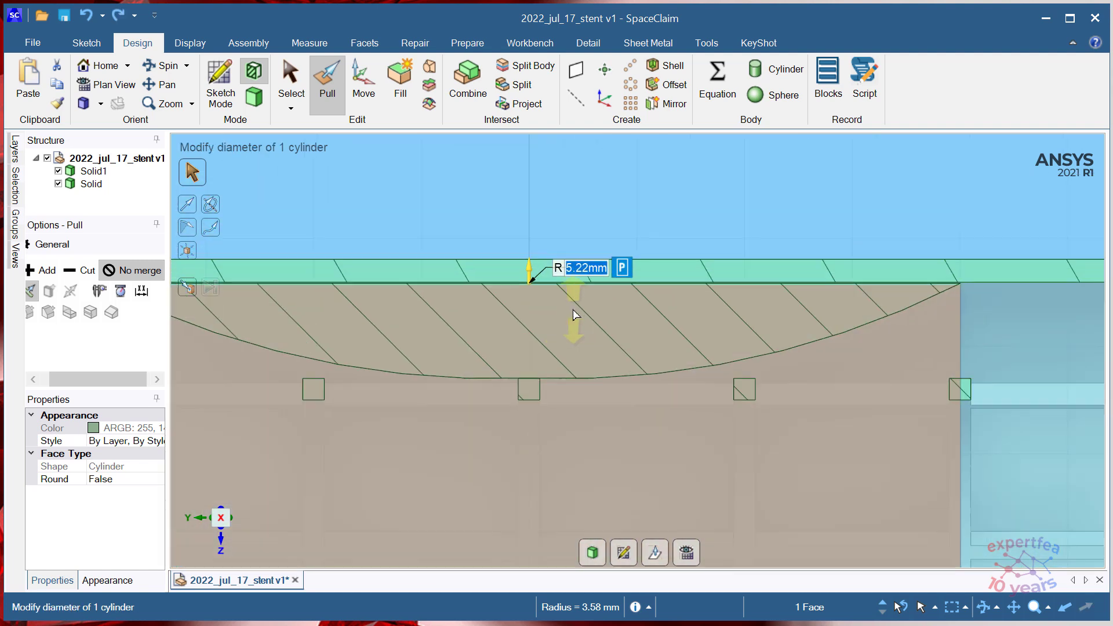
scroll(576, 326, "up", 4)
scroll(592, 322, "down", 2)
scroll(592, 323, "down", 2)
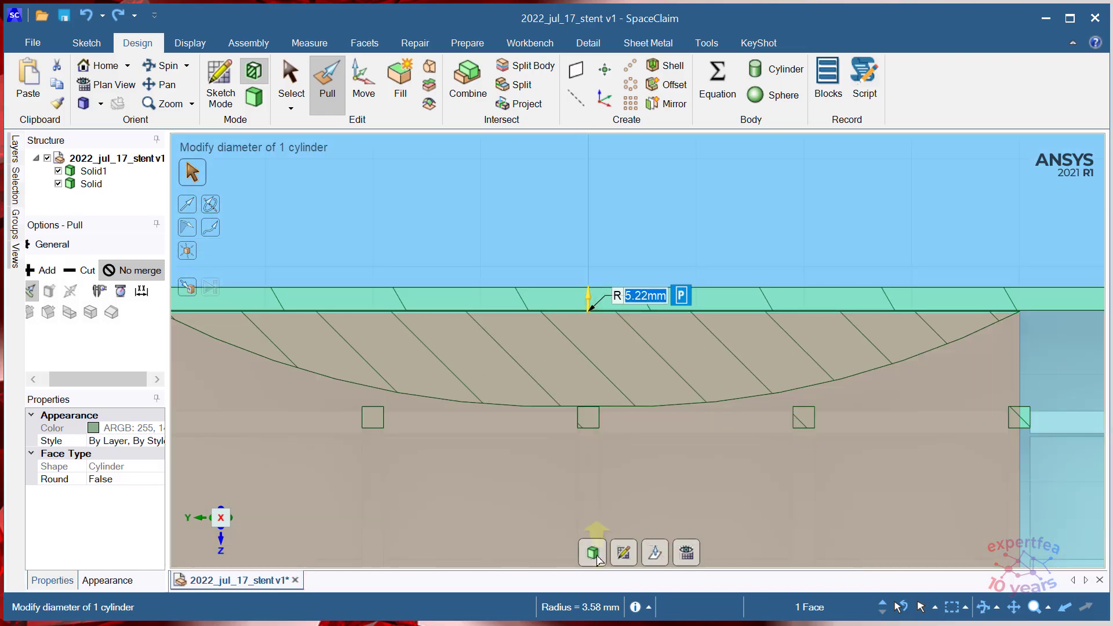
scroll(585, 356, "down", 4)
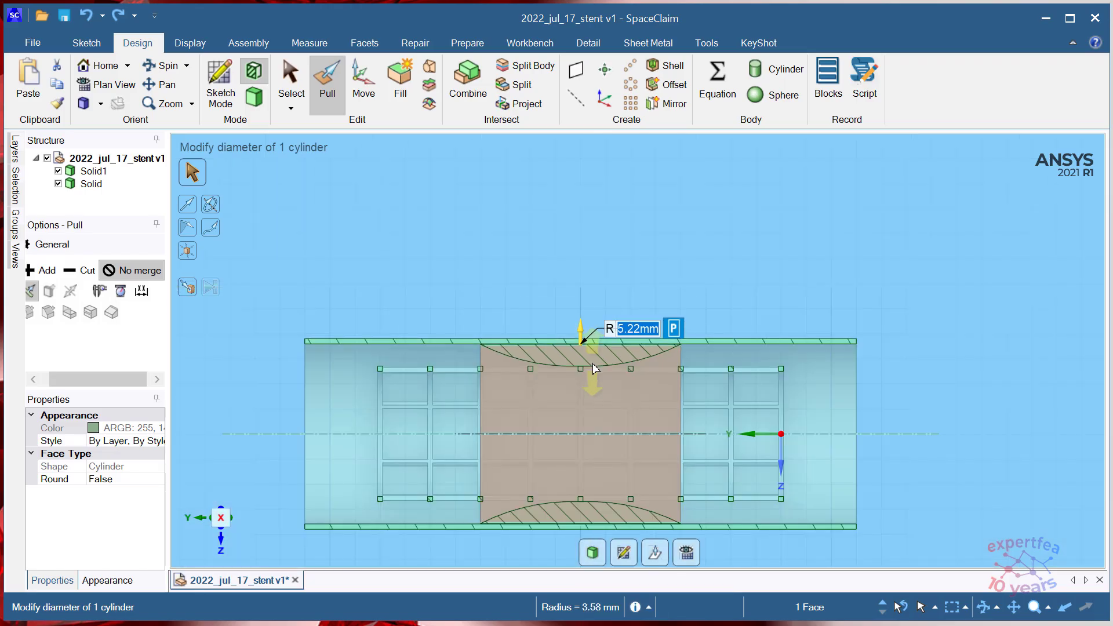
- Set the radius of the tube's inner cylindrical wall to 6.08 mm with the No merge option
scroll(457, 353, "up", 3)
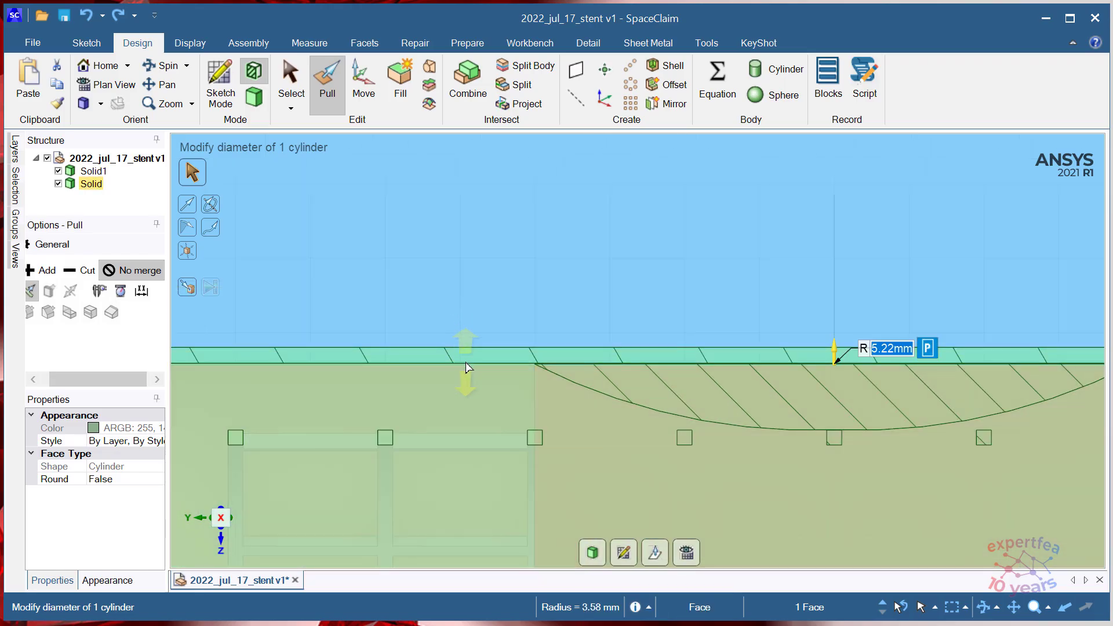
left_click(468, 367)
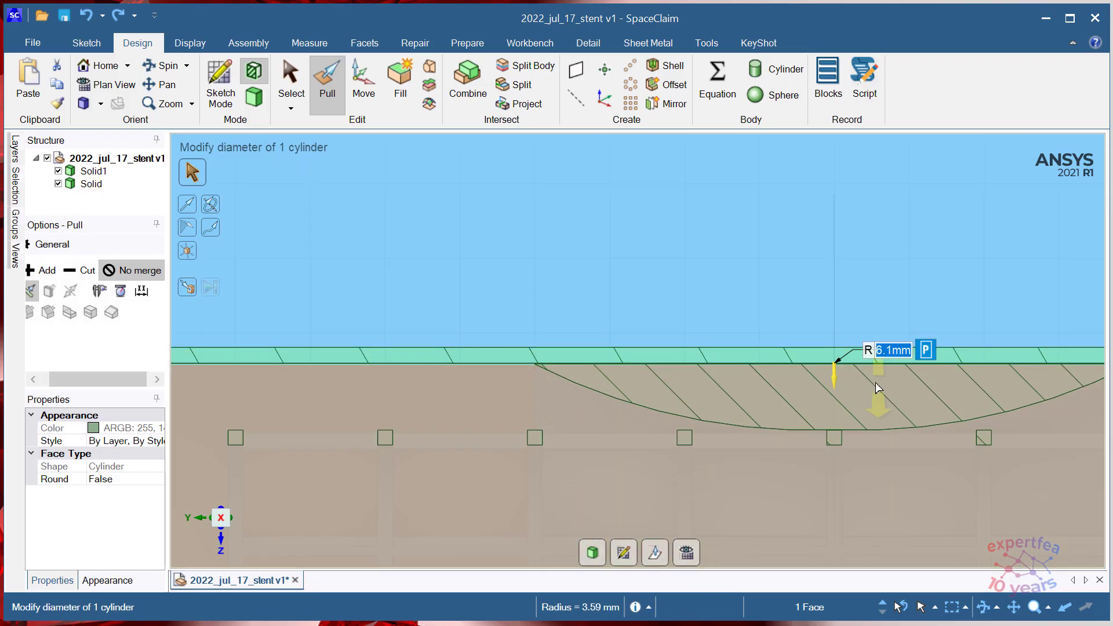
scroll(875, 382, "up", 5)
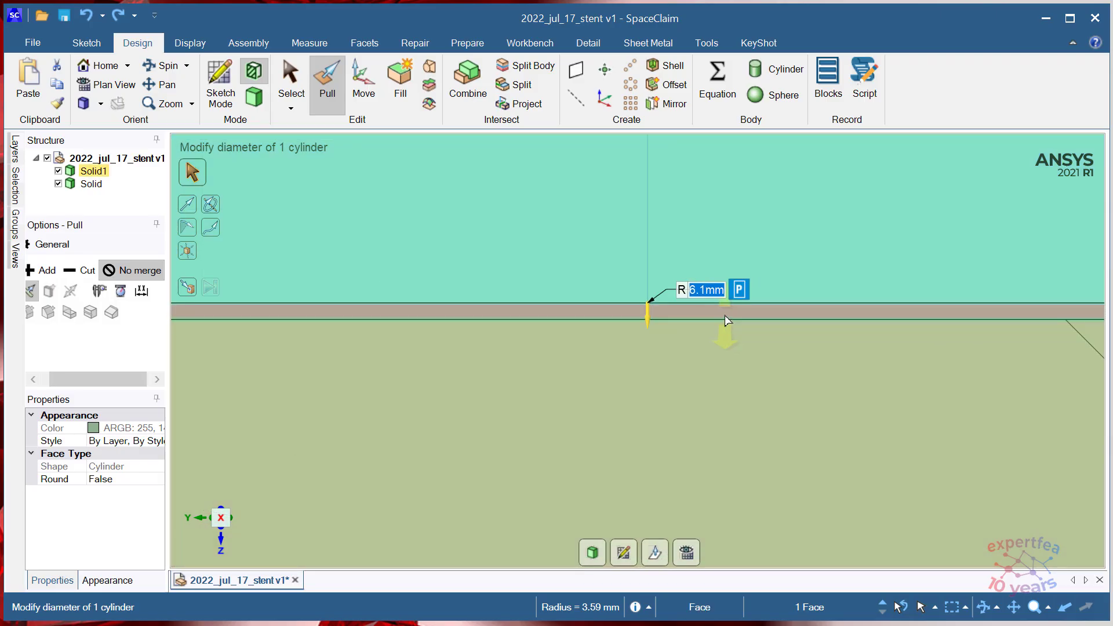
type("6")
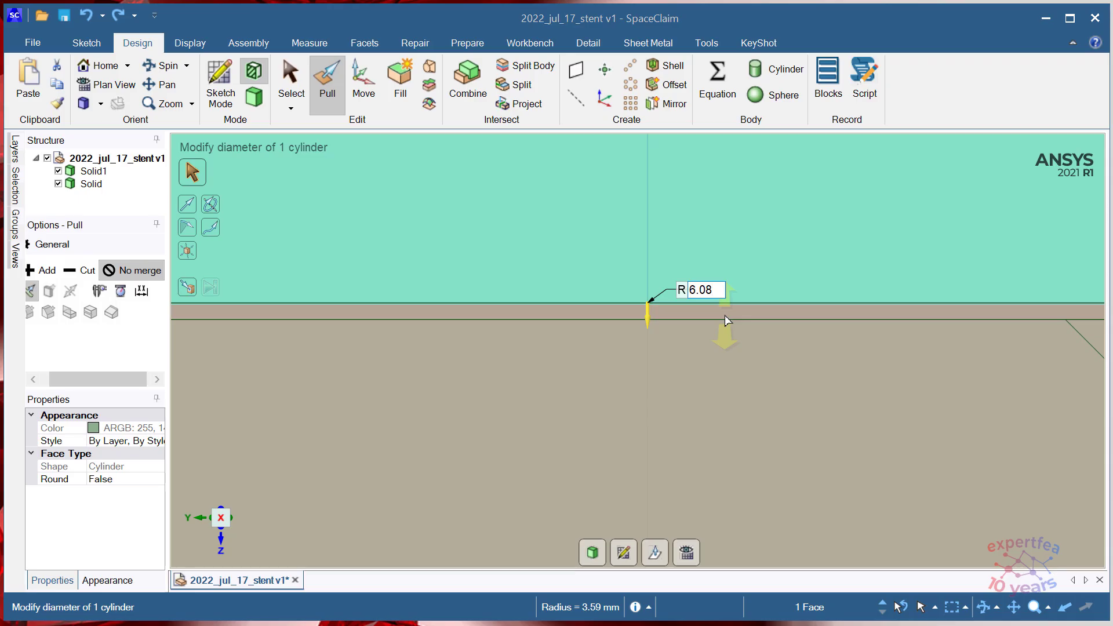
type(".08")
key("Return")
scroll(725, 315, "down", 5)
scroll(748, 322, "down", 1)
left_click(575, 236)
scroll(604, 408, "up", 5)
scroll(632, 331, "down", 5)
scroll(637, 327, "down", 8)
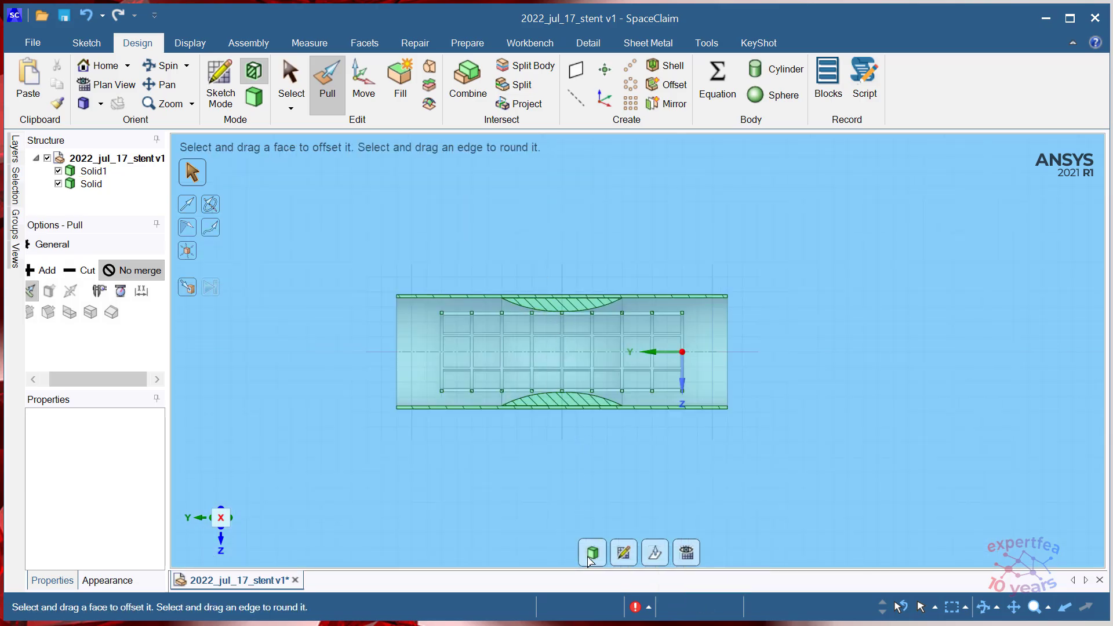
- Return to 3D mode, make the outer tube body transparent, and save the document
left_click(592, 556)
middle_click_drag(819, 325, 851, 343)
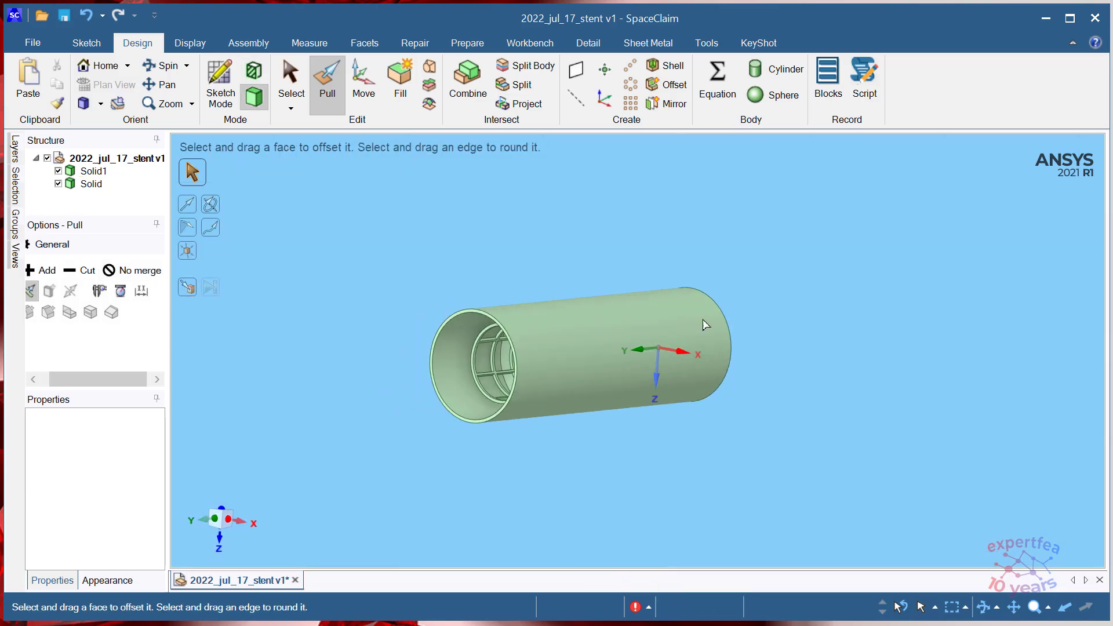
key("Escape")
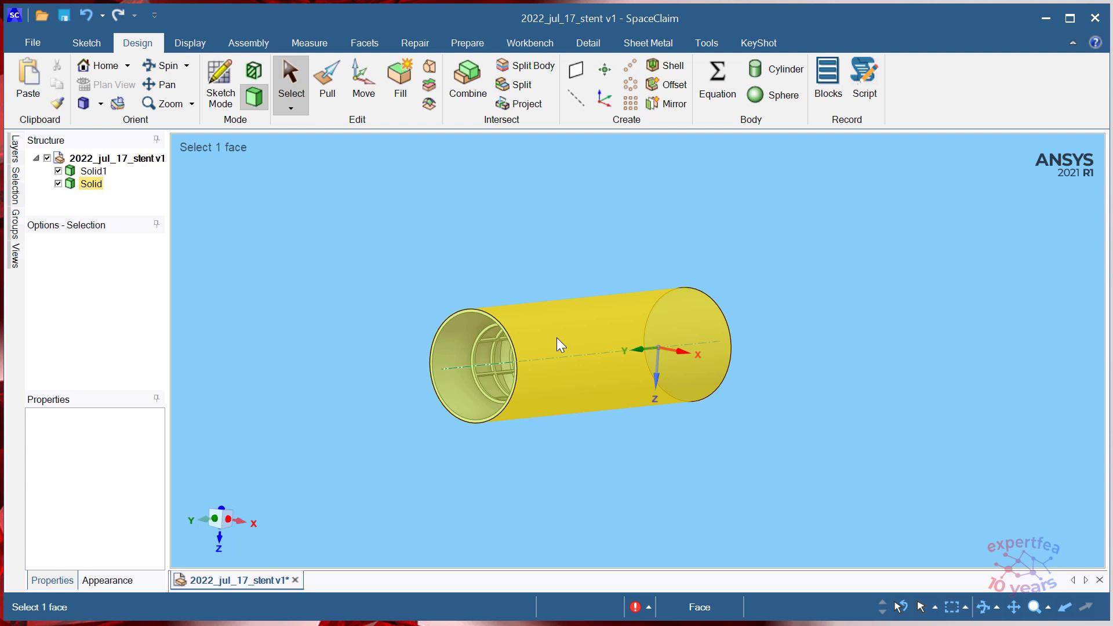
triple_click(556, 337)
left_click(618, 288)
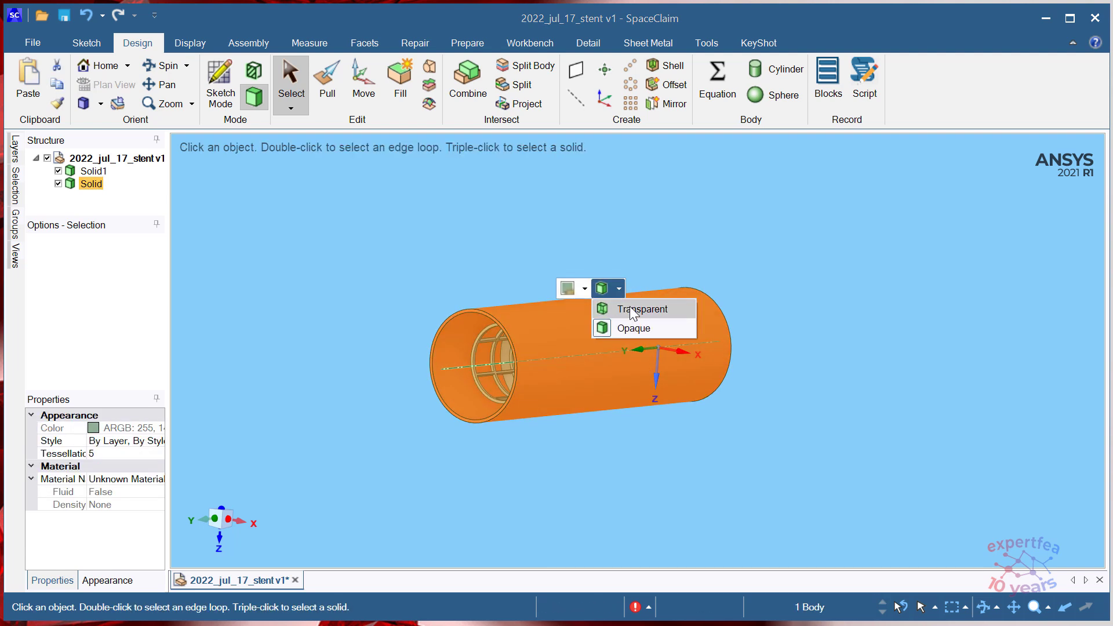
left_click(629, 310)
middle_click_drag(874, 253, 616, 310)
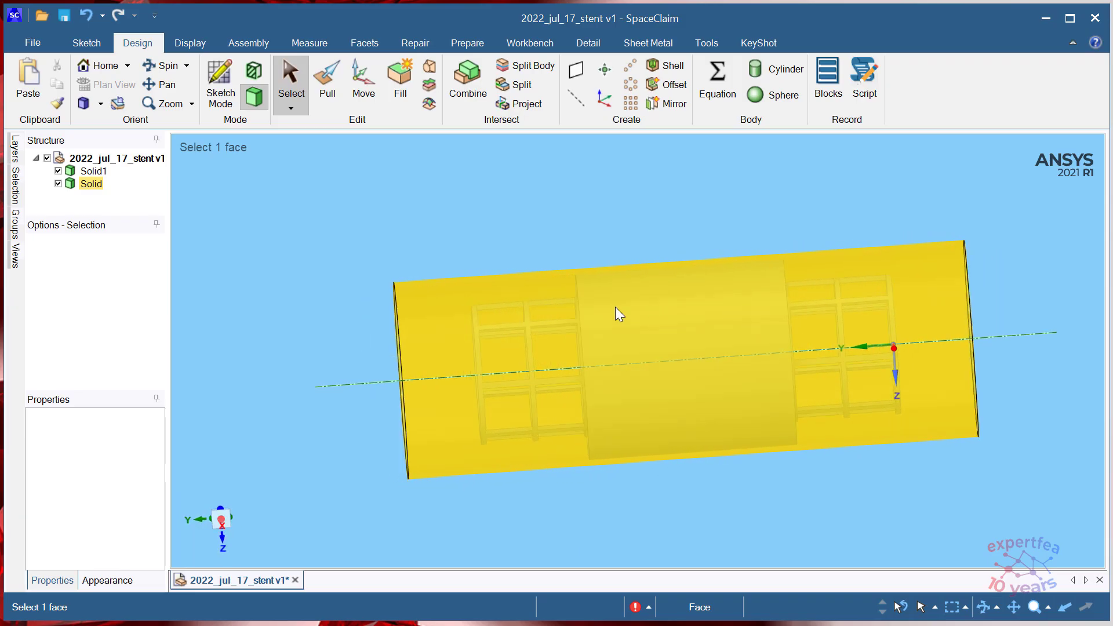
key("Escape")
middle_click_drag(533, 342, 716, 360)
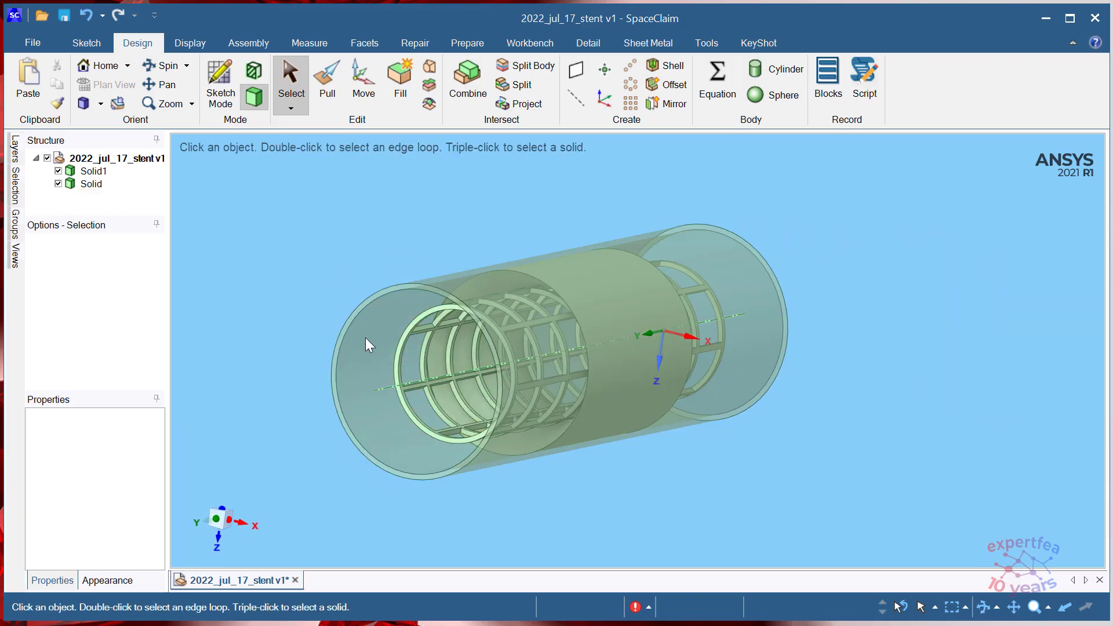
scroll(352, 369, "up", 1)
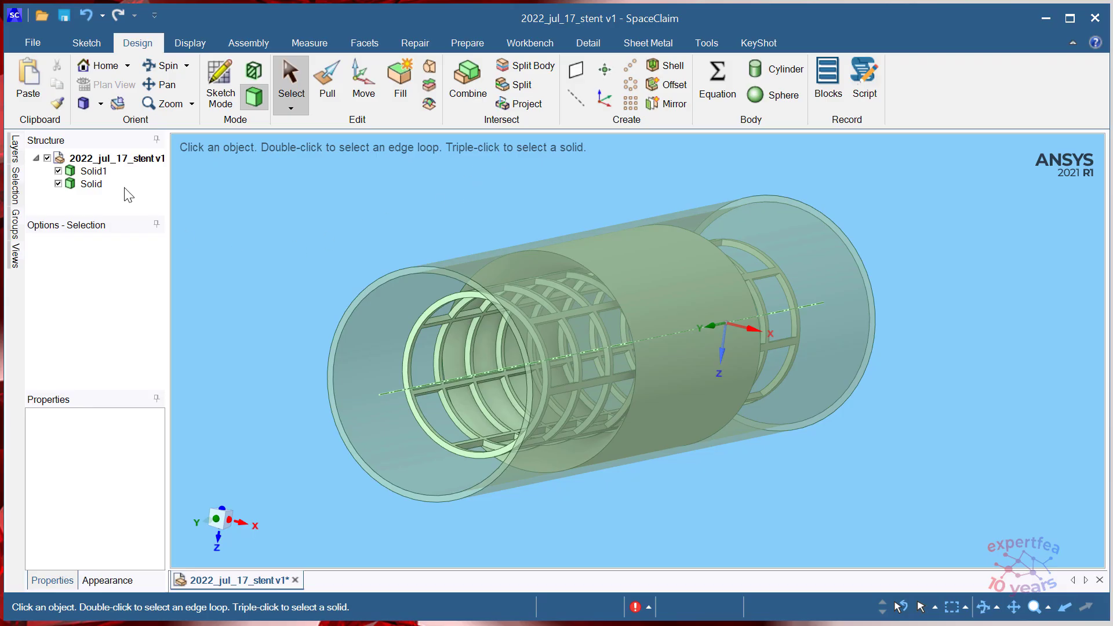
left_click(63, 15)
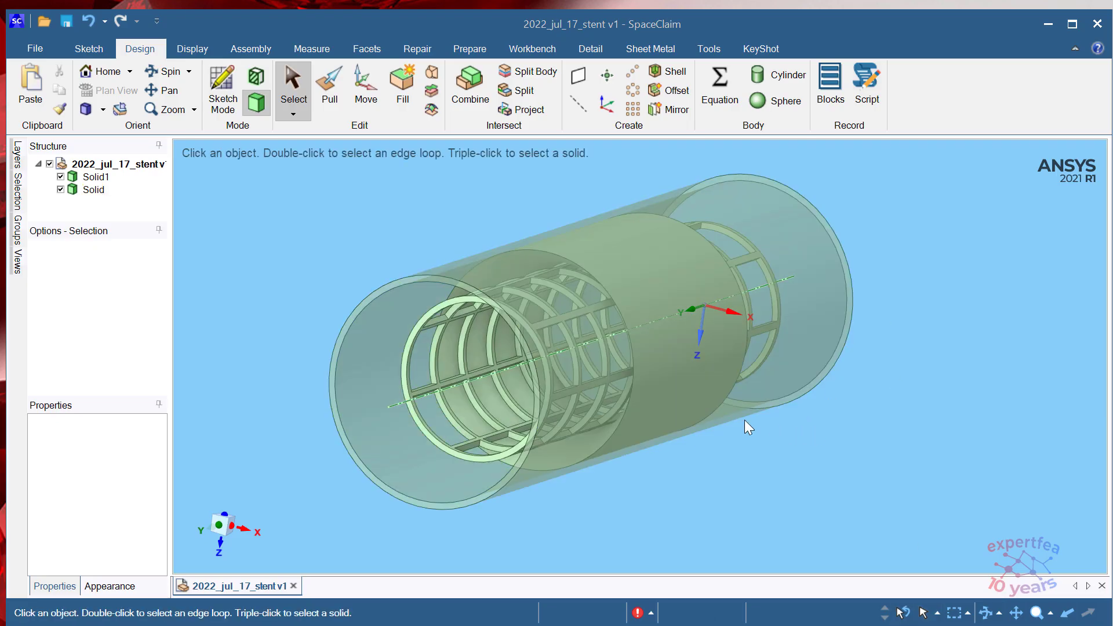
- Highlight the Solid and Solid1 bodies in turn to check which geometry each one contains
left_click(90, 193)
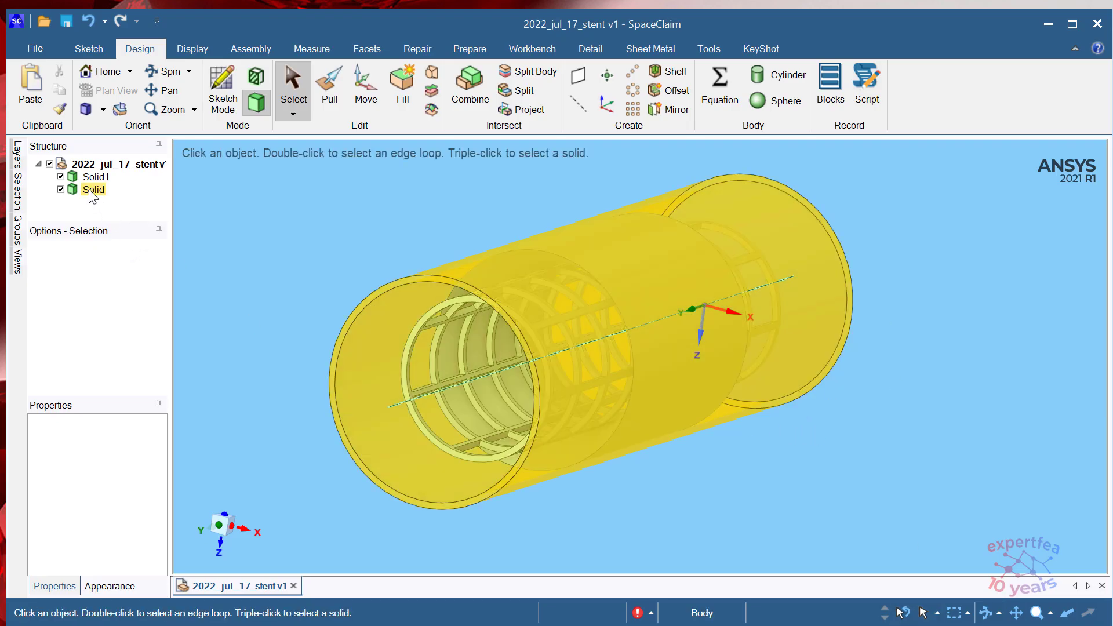
left_click(90, 194)
left_click(95, 177)
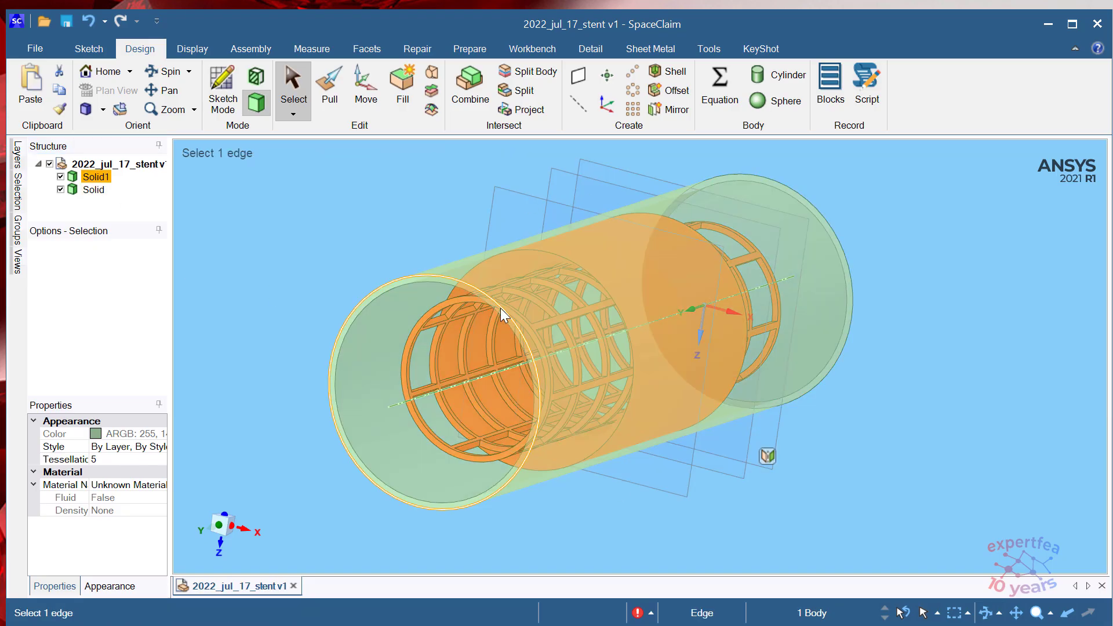
left_click(374, 225)
scroll(480, 312, "up", 5)
scroll(481, 318, "down", 5)
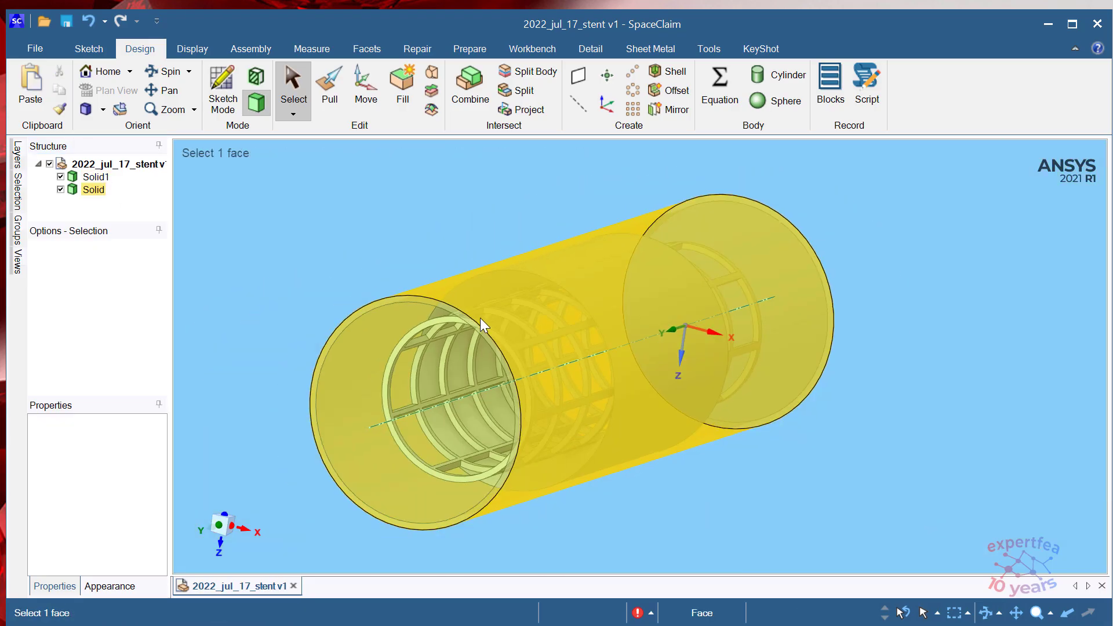
- Hide the outer tube body to expose the bulge and the stent
left_click(490, 284)
right_click(491, 284)
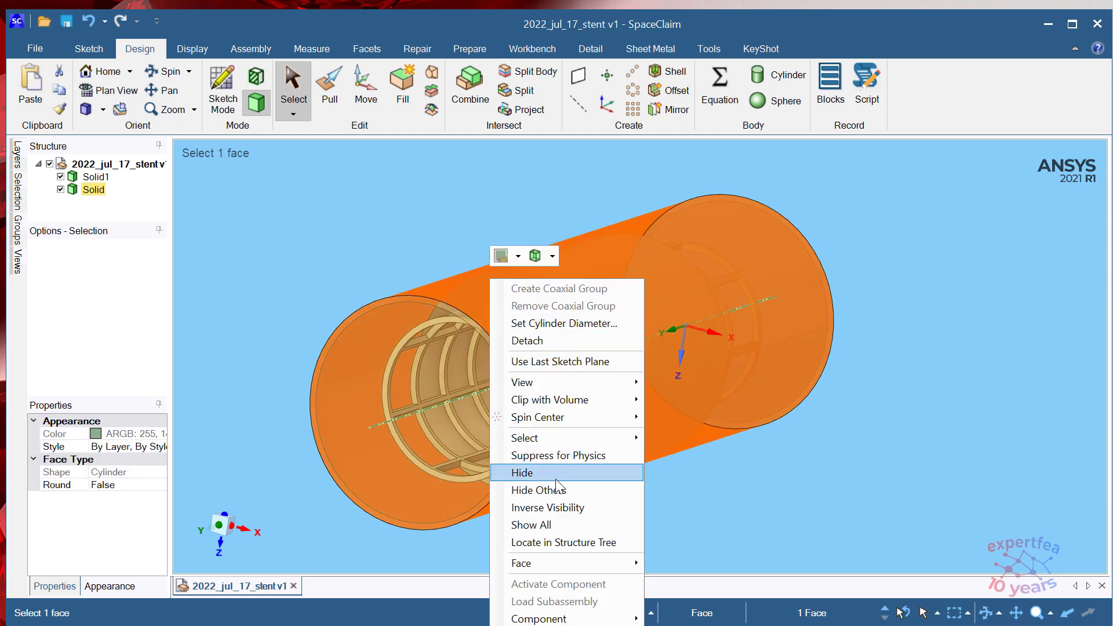
left_click(521, 472)
scroll(532, 253, "up", 5)
left_click(532, 255)
middle_click_drag(569, 259, 612, 253)
left_click(490, 212)
scroll(490, 212, "down", 3)
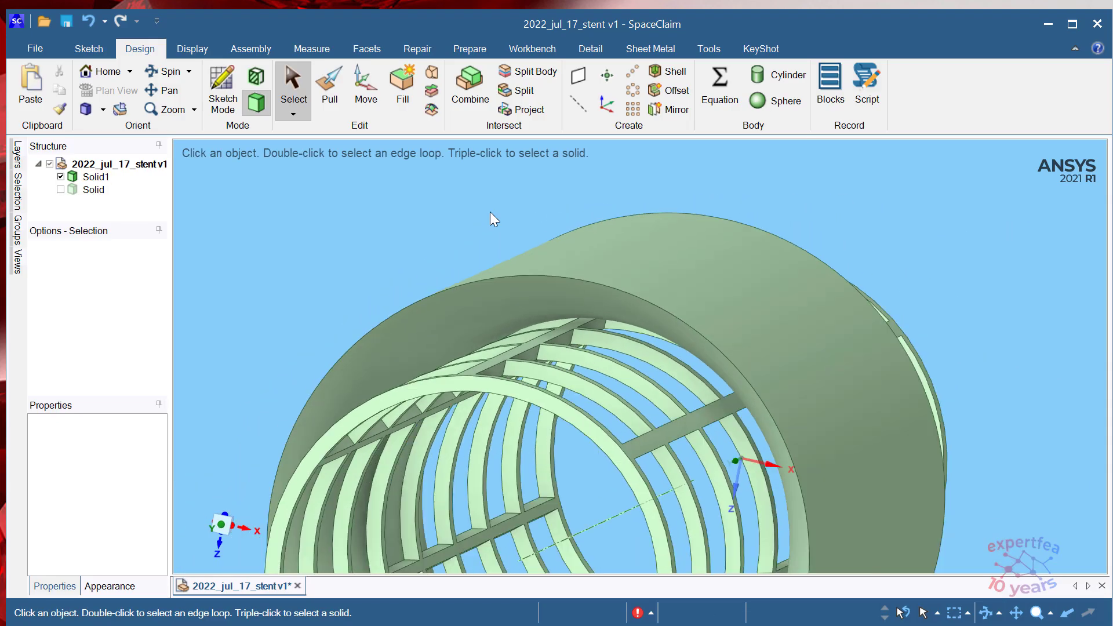
- Split the combined bulge-and-stent body with Split Body, using the stent's outer cylindrical face as the cutter
left_click(530, 71)
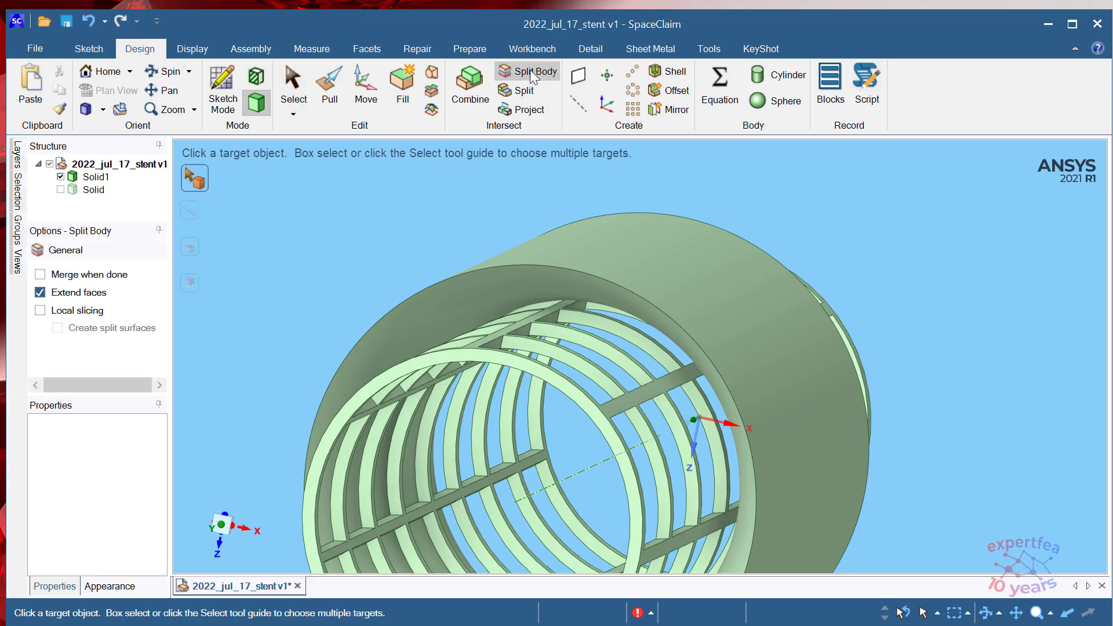
left_click(621, 241)
scroll(574, 294, "up", 5)
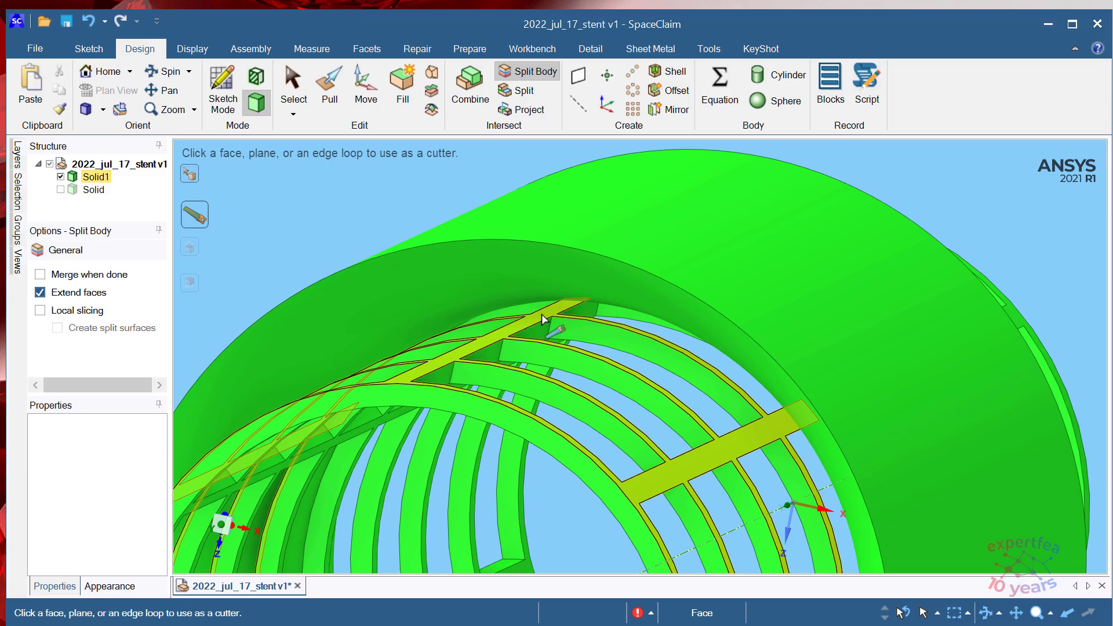
scroll(542, 315, "down", 5)
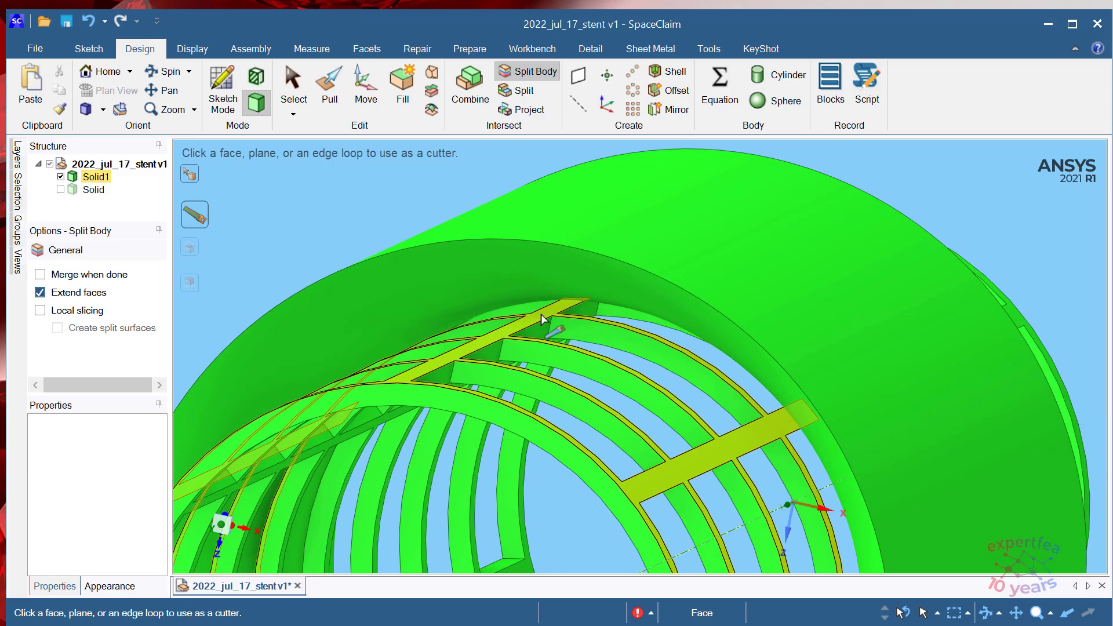
scroll(541, 314, "down", 5)
middle_click_drag(808, 298, 841, 267)
scroll(547, 298, "up", 10)
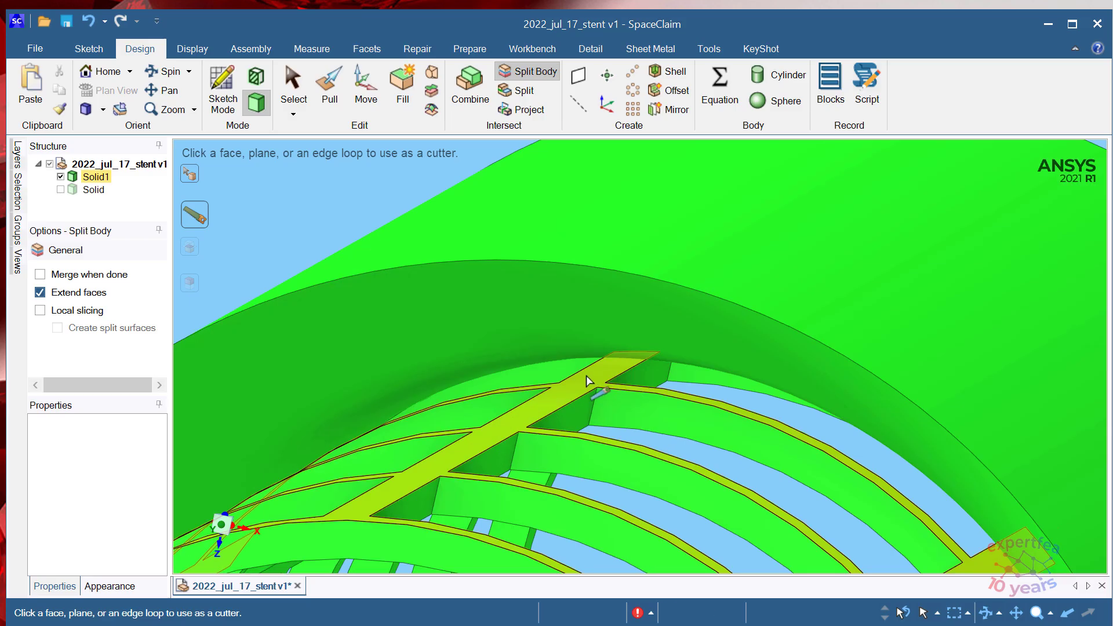
left_click(586, 381)
scroll(586, 377, "down", 8)
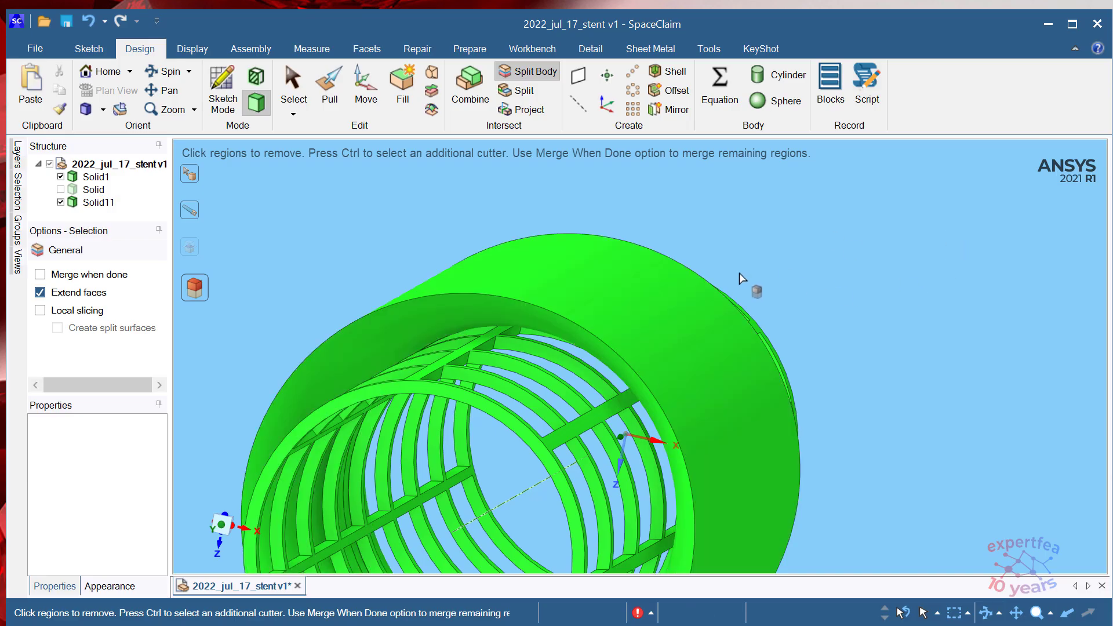
key("Escape")
left_click(576, 271)
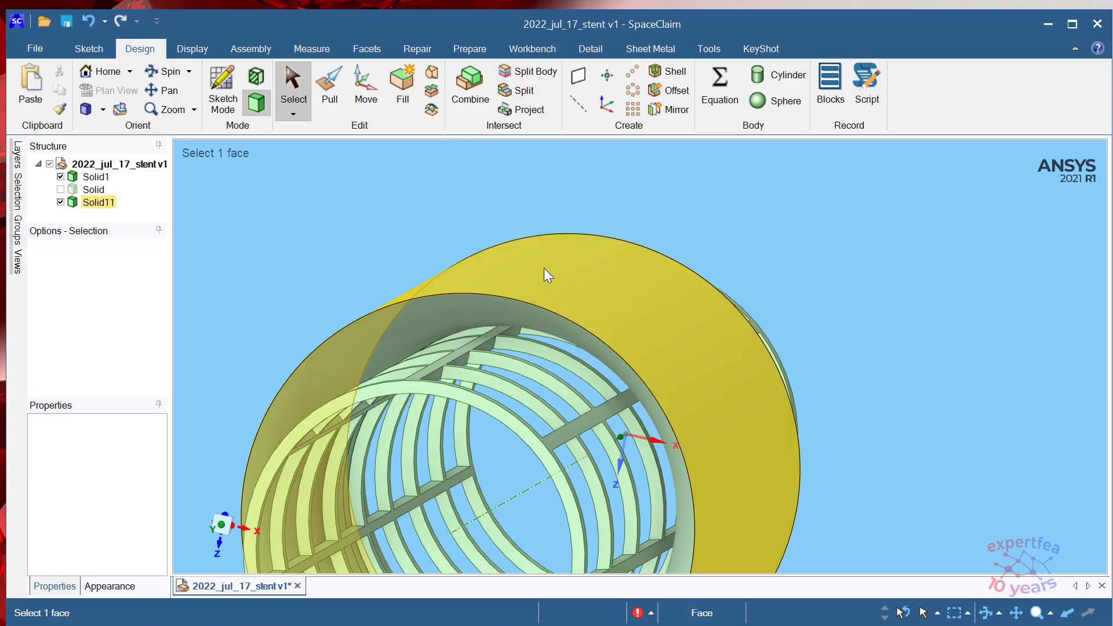
key("Escape")
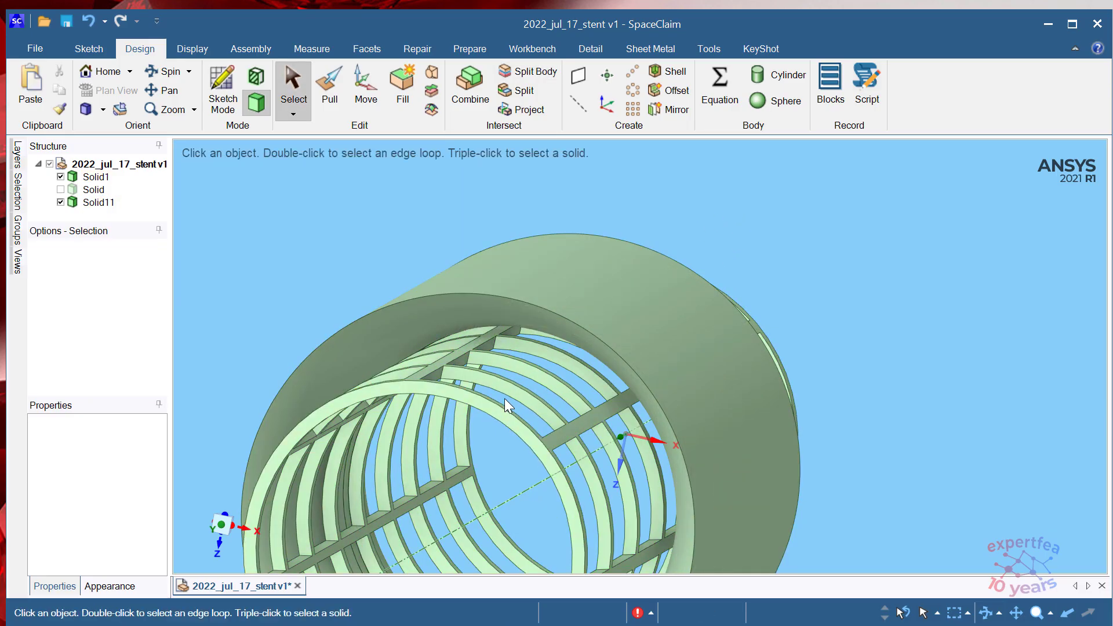
- Hide the stent body, leaving only the bulge body displayed
scroll(496, 366, "up", 5)
left_click(470, 312)
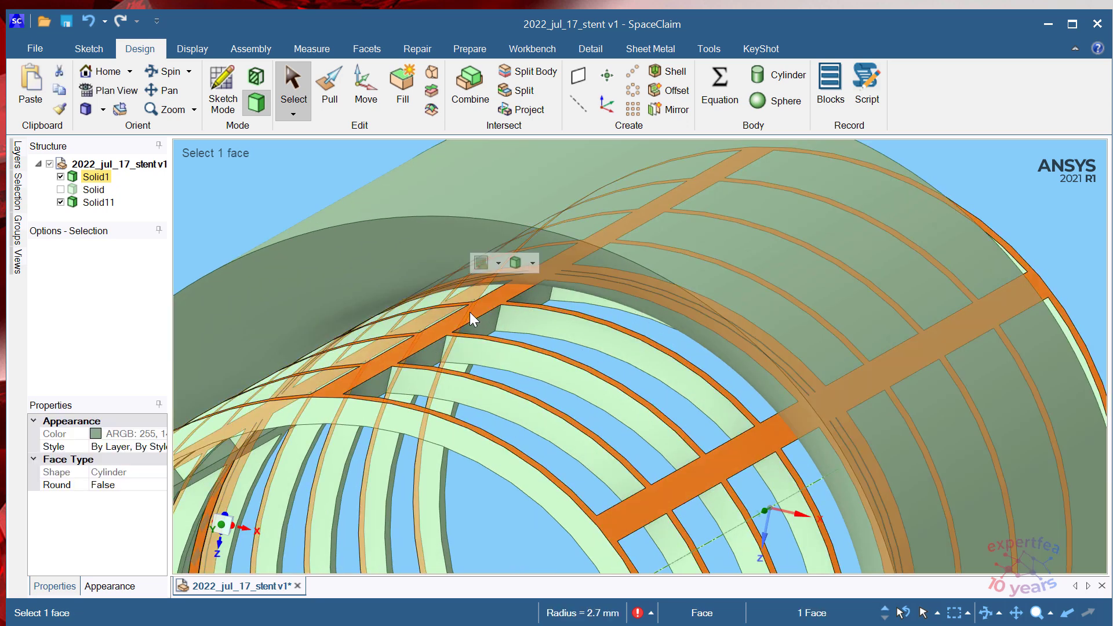
right_click(470, 311)
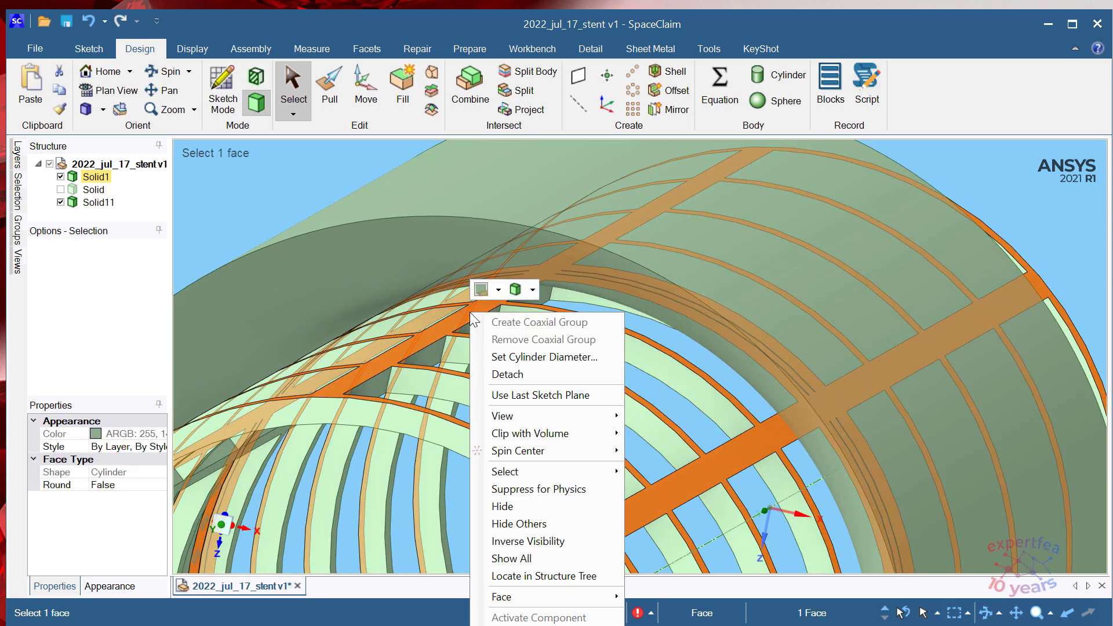
left_click(531, 506)
scroll(549, 435, "down", 4)
middle_click_drag(552, 433, 558, 368)
scroll(646, 400, "up", 3)
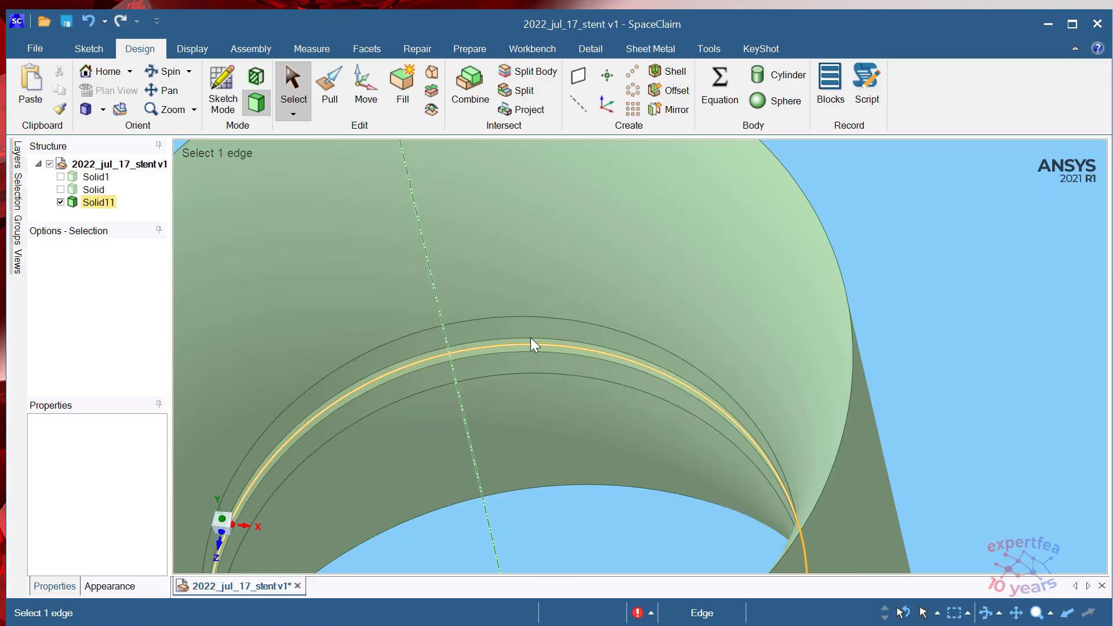
- Remove the four narrow ring faces imprinted around the middle of the bulge's inner surface
scroll(391, 367, "up", 4)
scroll(570, 330, "down", 6)
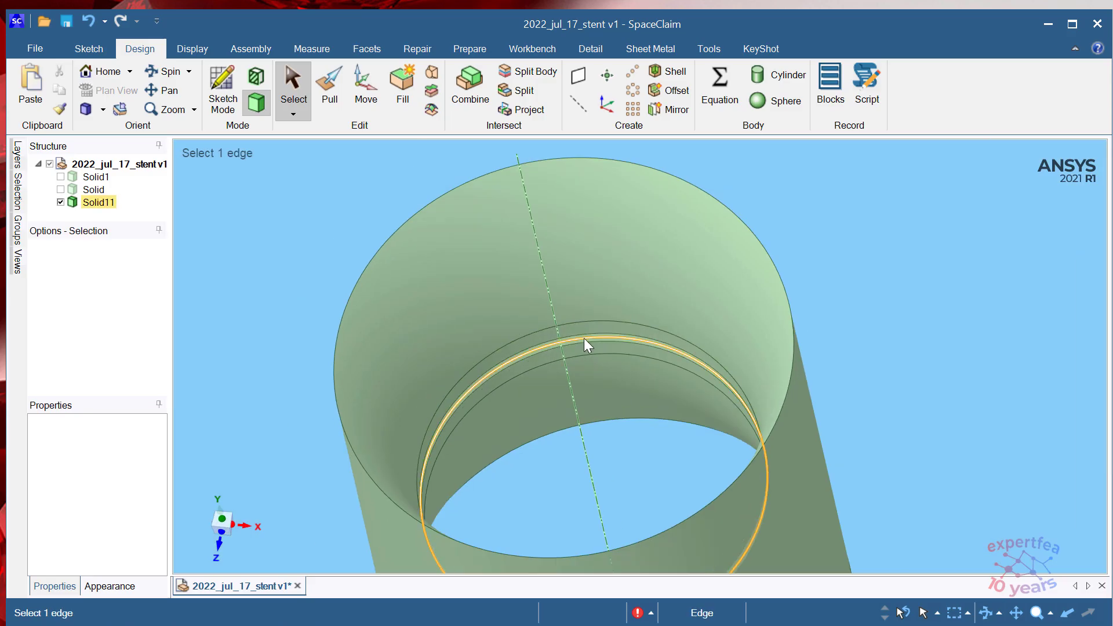
mouse_move(581, 293)
middle_mouse_down()
mouse_move(624, 363)
mouse_move(584, 361)
middle_mouse_up()
scroll(475, 356, "down", 5)
scroll(429, 360, "up", 5)
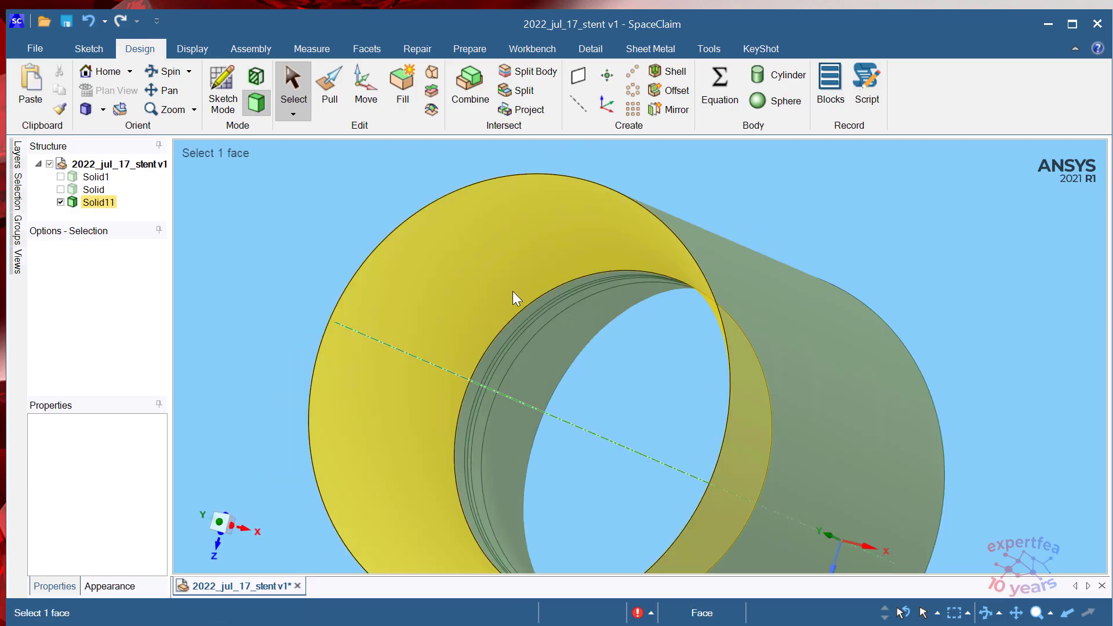
scroll(512, 291, "down", 3)
left_click_drag(663, 429, 687, 451)
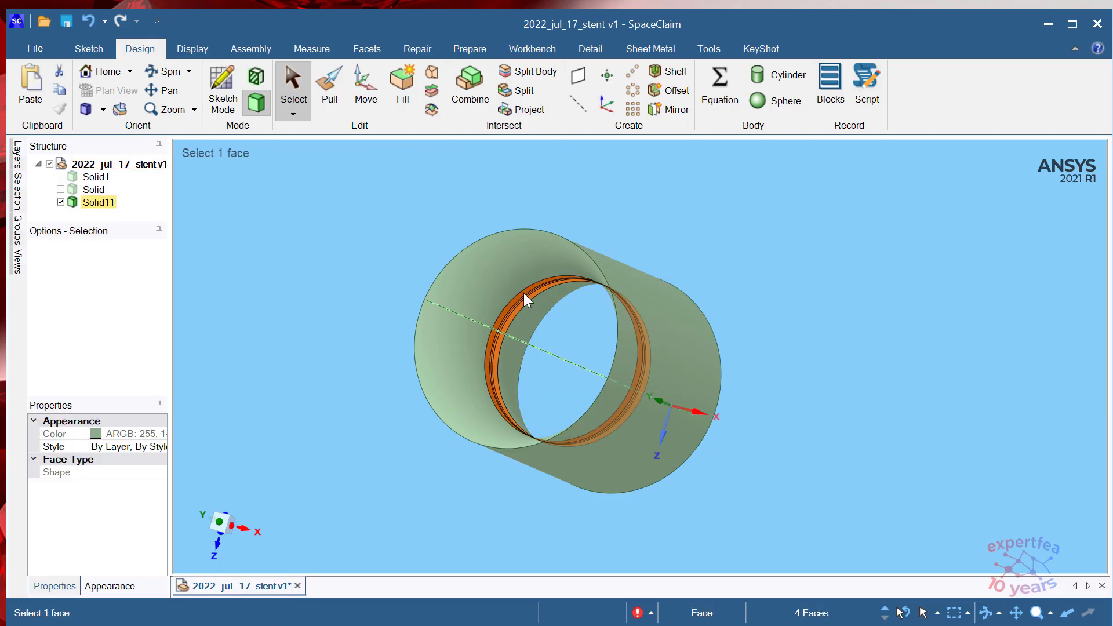
scroll(523, 293, "up", 2)
key("Escape")
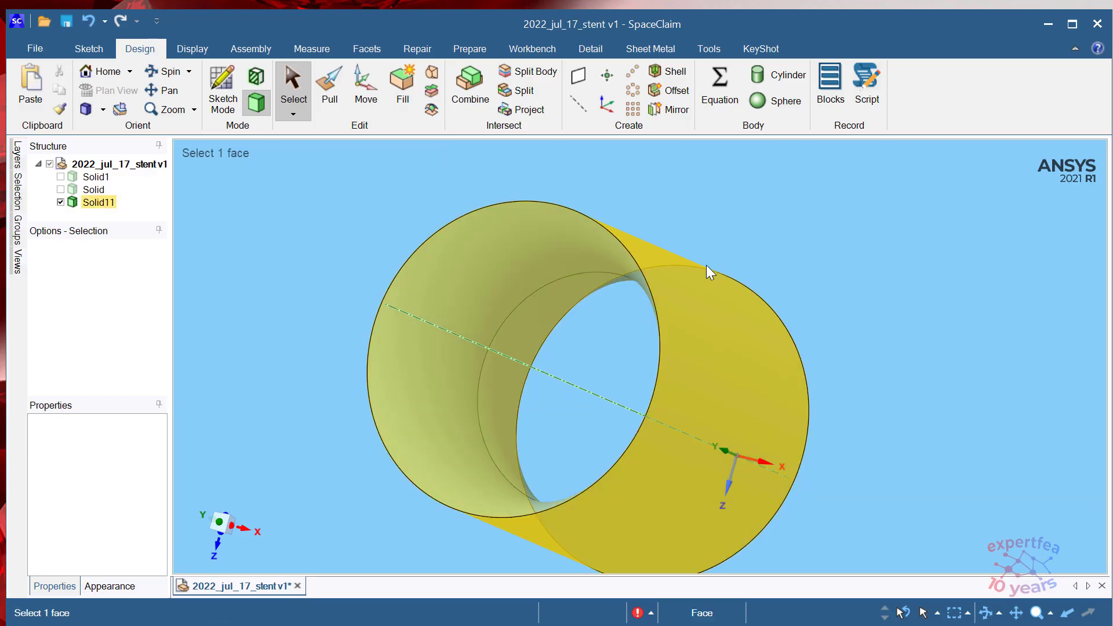
- Show all bodies, and hide everything except the stent to inspect its middle ring
right_click(701, 185)
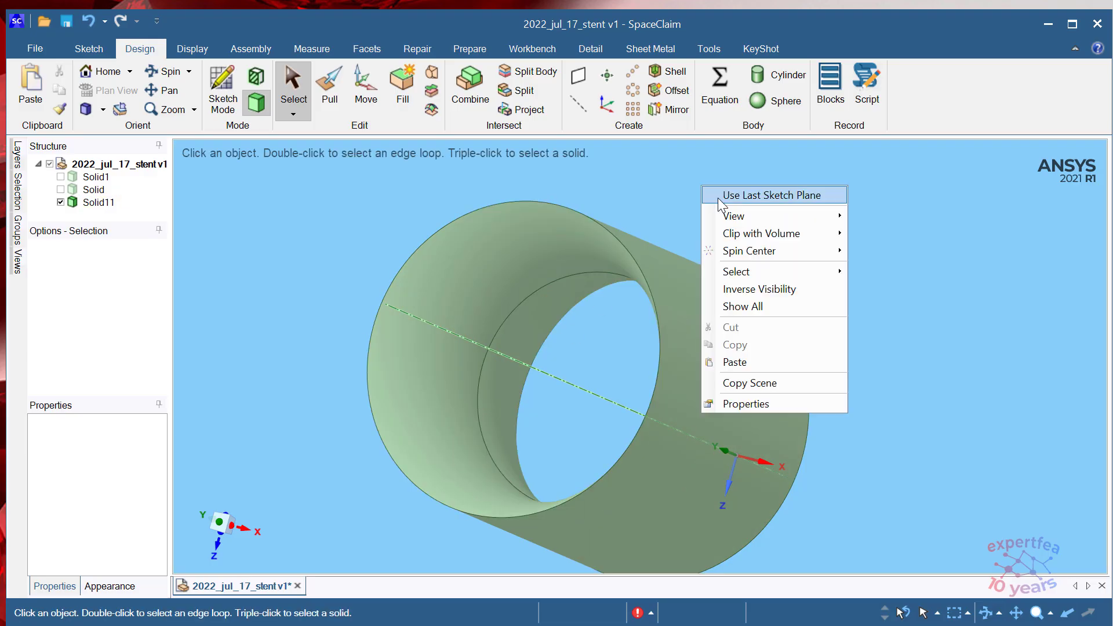
left_click(760, 306)
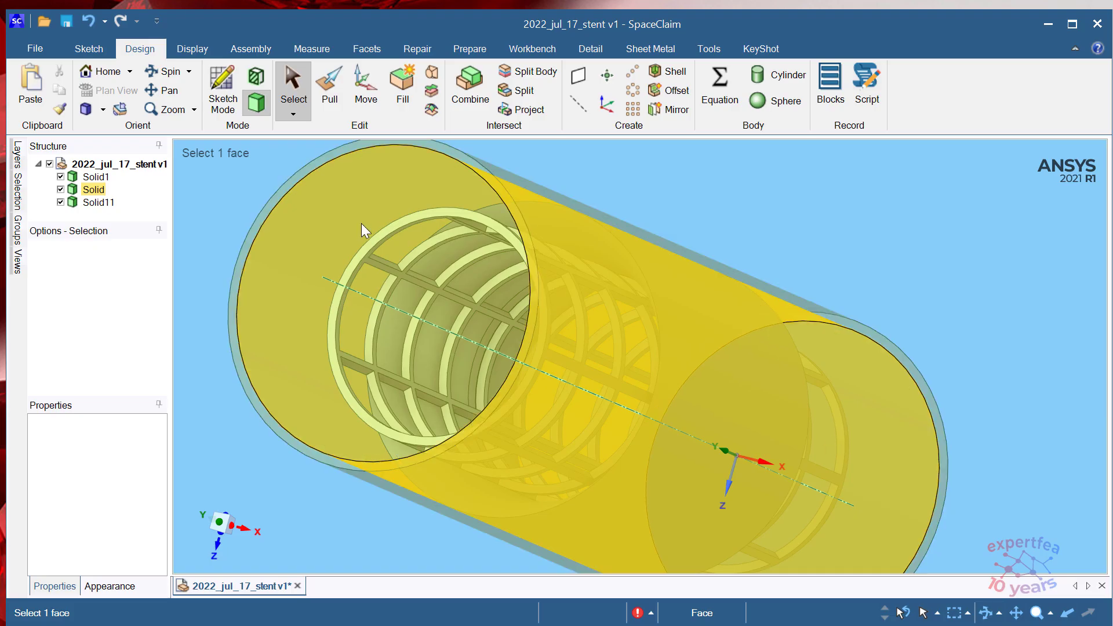
scroll(430, 313, "up", 5)
left_click(426, 307)
right_click(427, 307)
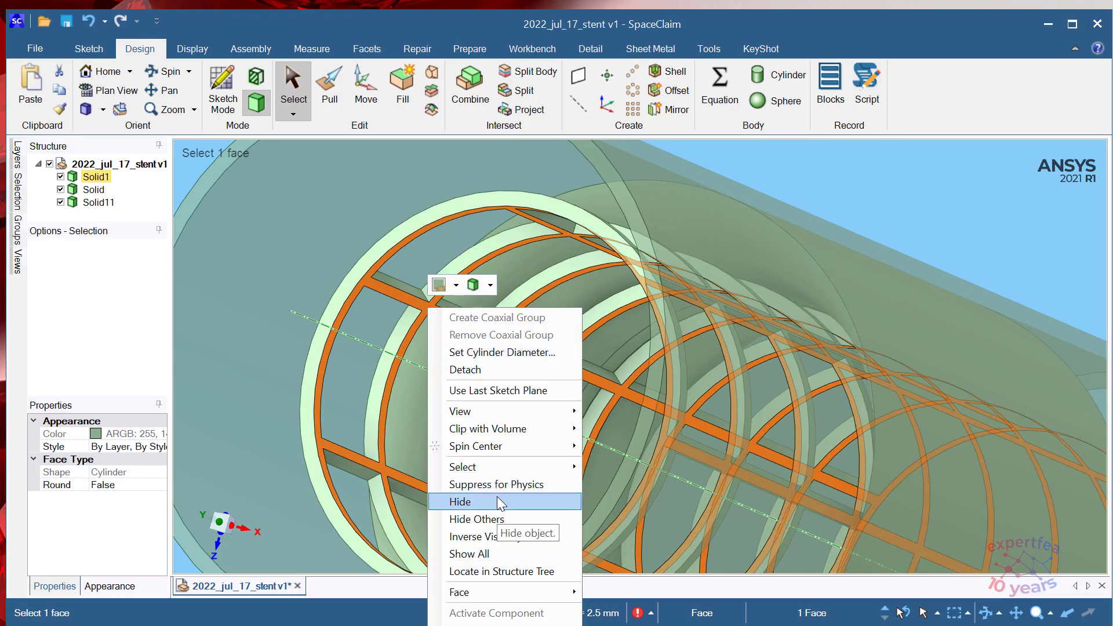
left_click(479, 520)
middle_click_drag(572, 340, 645, 213)
scroll(363, 256, "up", 5)
scroll(650, 284, "down", 2)
middle_click_drag(689, 302, 708, 190)
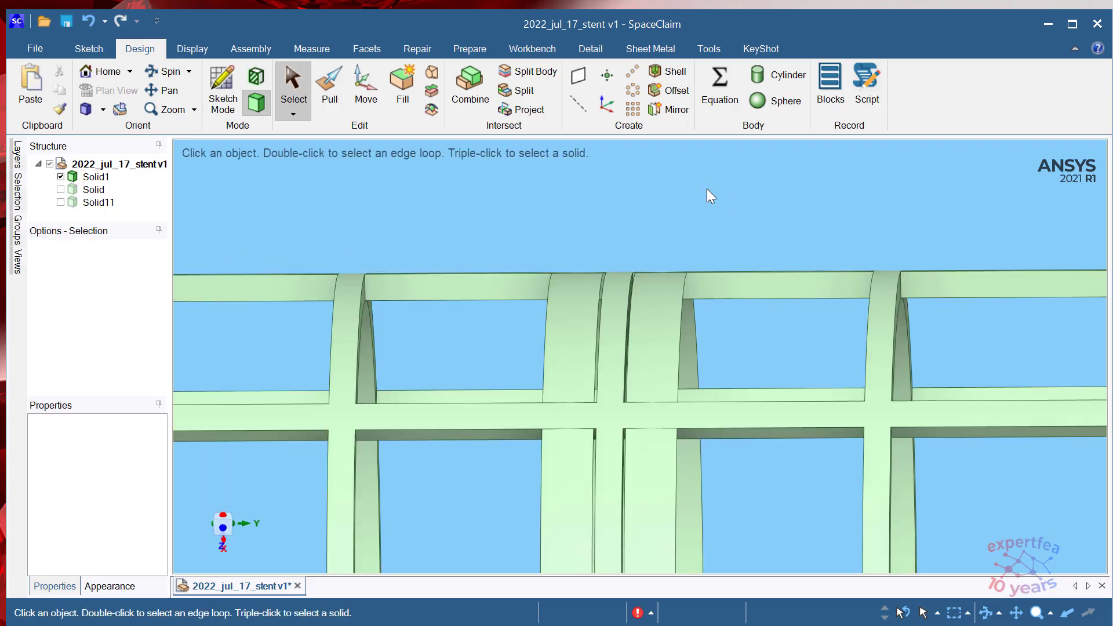
- Select the wide curved face segments between the longitudinal struts on one side of the stent's middle ring, working around its circumference
scroll(656, 327, "up", 5)
mouse_move(758, 332)
middle_mouse_down()
mouse_move(721, 328)
mouse_move(747, 332)
mouse_move(738, 329)
middle_mouse_up()
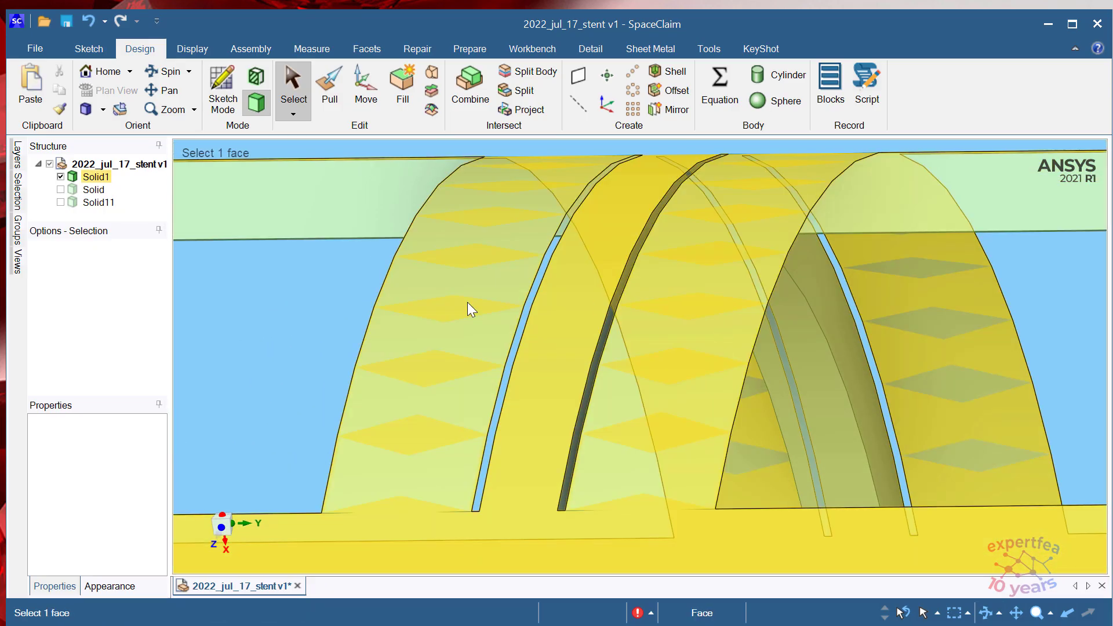
scroll(467, 301, "down", 3)
scroll(669, 304, "up", 5)
left_click(552, 262)
scroll(536, 287, "down", 5)
middle_click_drag(581, 291, 556, 270)
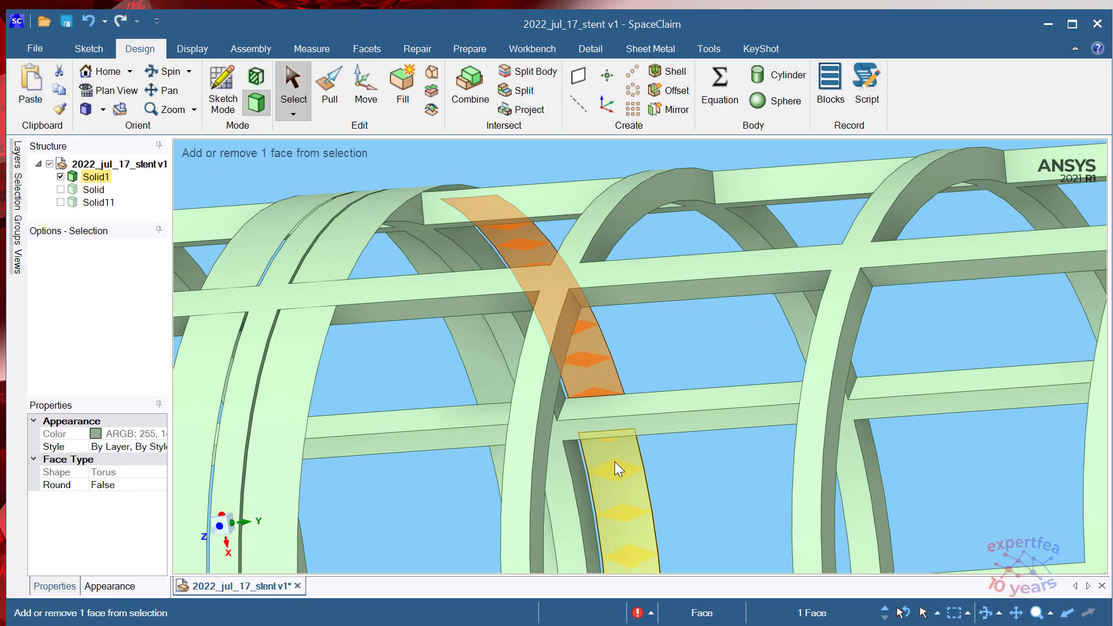
left_click(613, 463, "ctrl")
scroll(569, 334, "down", 5)
mouse_move(592, 366)
middle_mouse_down()
mouse_move(549, 341)
mouse_move(586, 355)
middle_mouse_up()
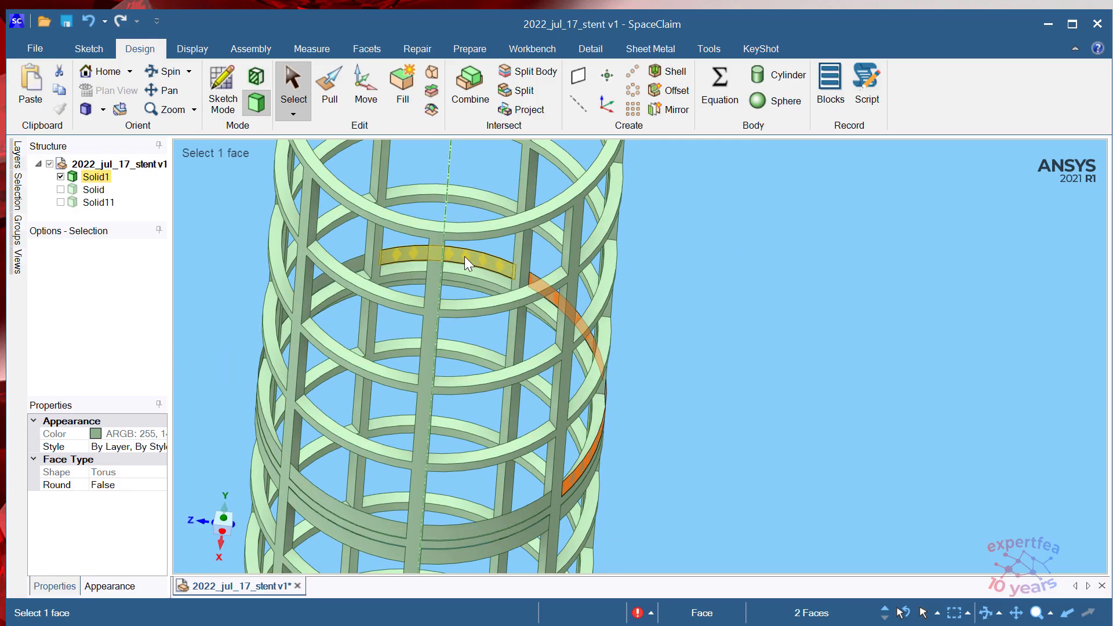
scroll(465, 256, "up", 3)
left_click(489, 263, "ctrl")
scroll(490, 263, "down", 3)
middle_click_drag(698, 331, 589, 328)
scroll(767, 334, "up", 5)
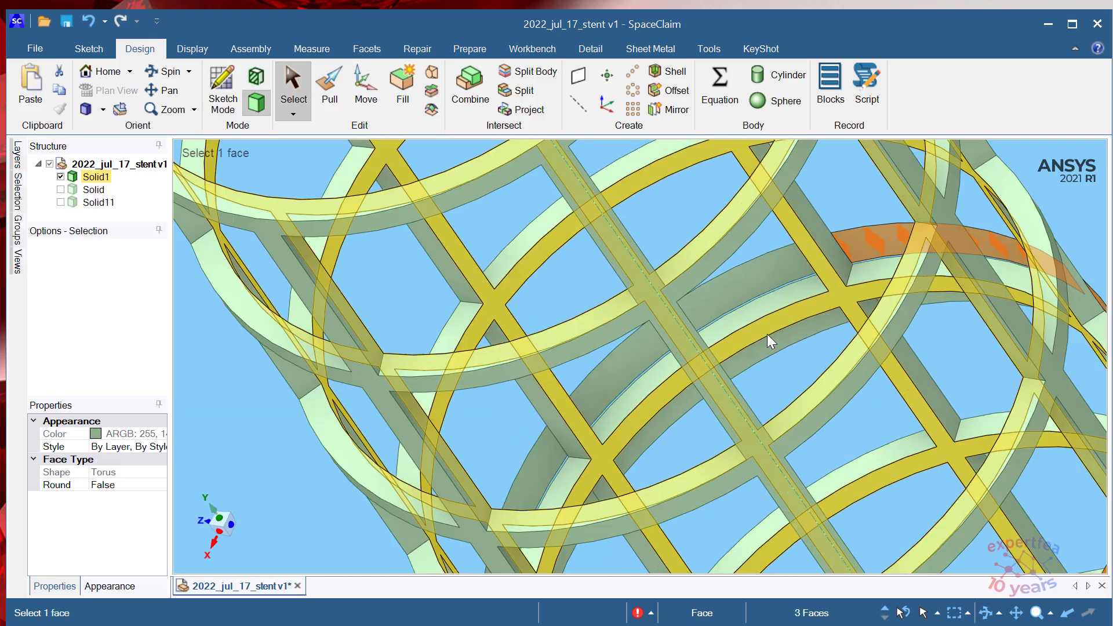
left_click(744, 283, "ctrl")
left_click(557, 471, "ctrl")
scroll(500, 362, "down", 4)
middle_click_drag(500, 363, 481, 510)
scroll(481, 511, "down", 3)
scroll(478, 448, "up", 5)
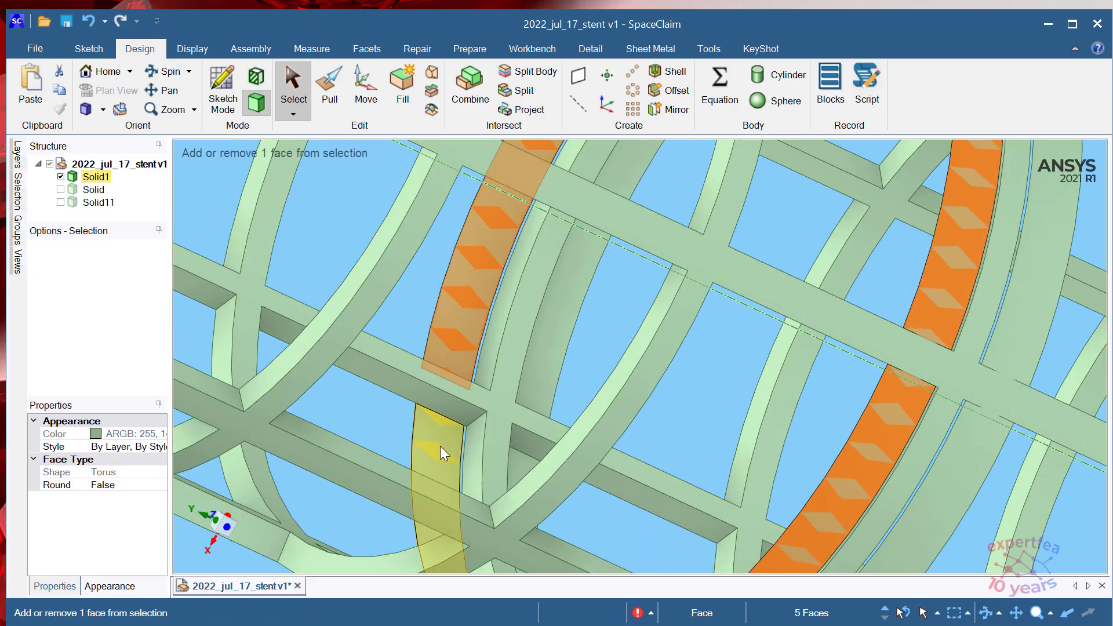
left_click(440, 446, "ctrl")
scroll(493, 403, "down", 3)
mouse_move(533, 374)
middle_mouse_down()
mouse_move(547, 414)
mouse_move(550, 387)
middle_mouse_up()
scroll(551, 381, "down", 4)
scroll(521, 388, "up", 5)
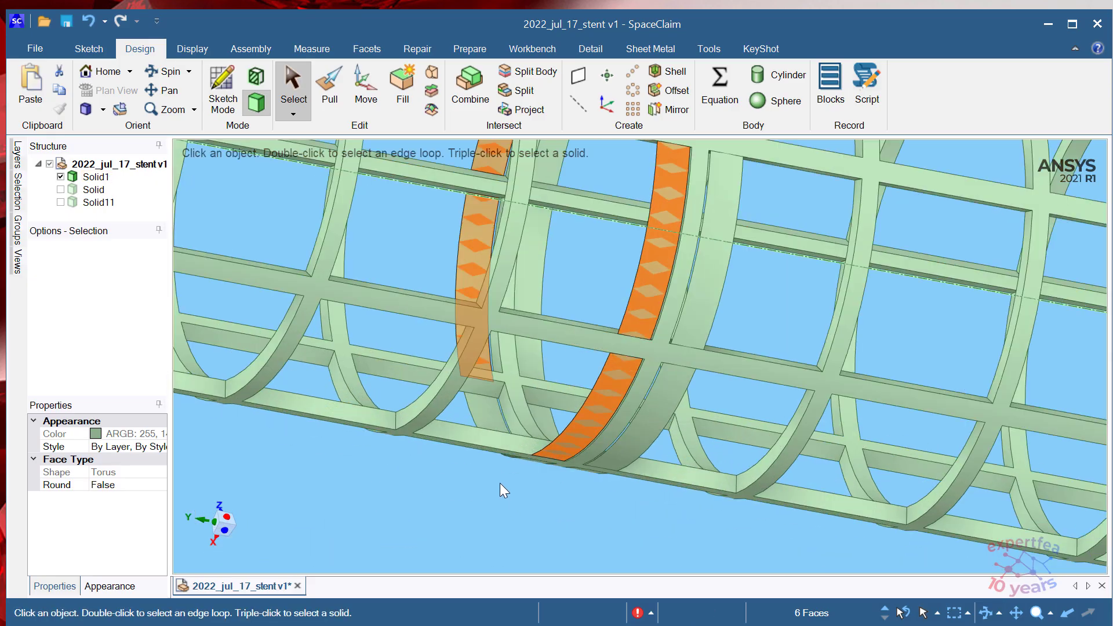
left_click(486, 413, "ctrl")
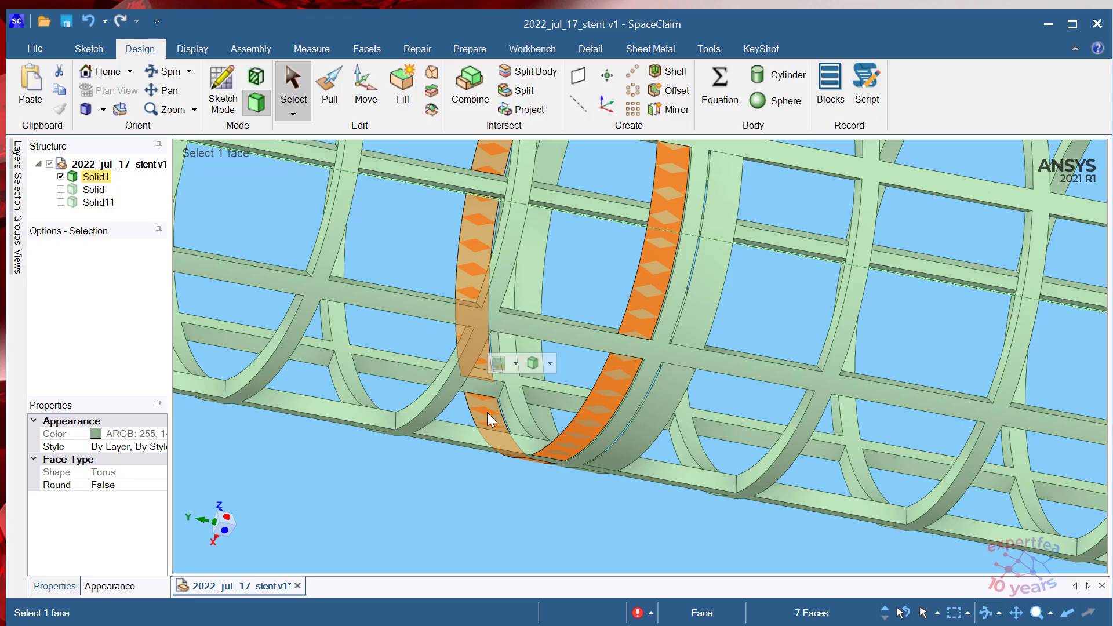
- Try to delete the selected torus faces of the wide central ring, and clear the selection
key("Delete")
scroll(559, 504, "down", 6)
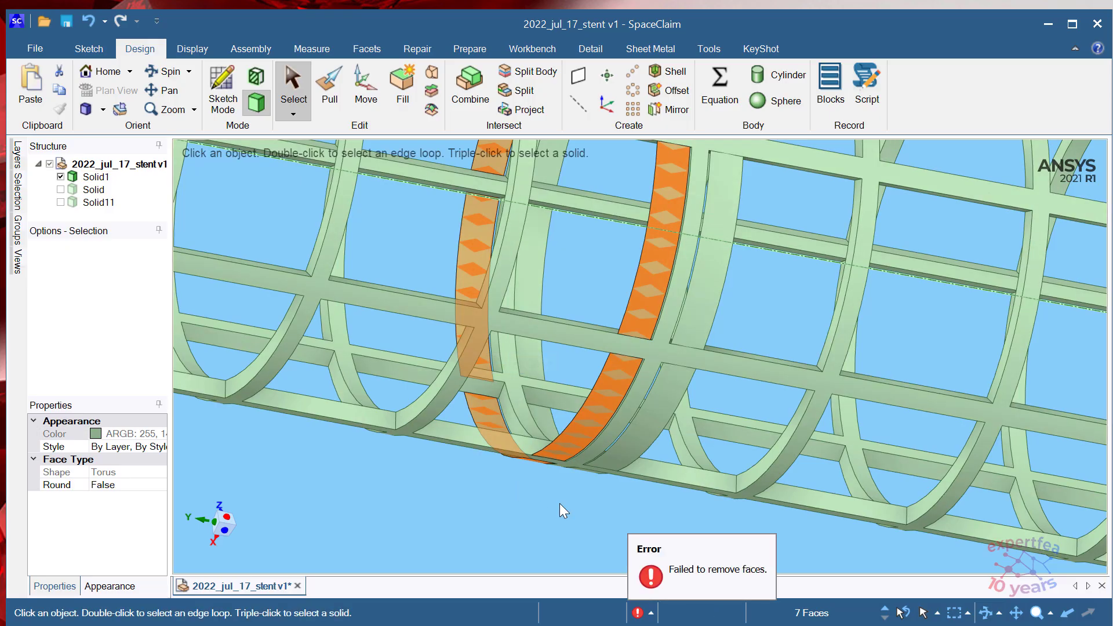
middle_click_drag(557, 513, 689, 315)
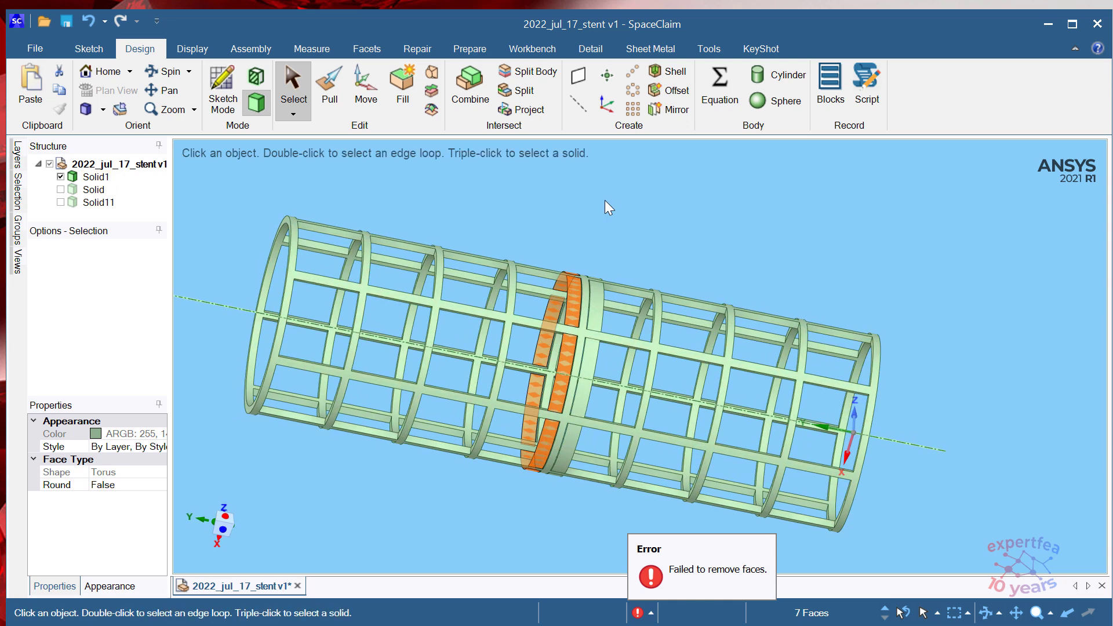
left_click(566, 255)
- Examine the wide central rings and the narrow gaps between them and the adjoining ring
scroll(563, 258, "up", 5)
middle_click_drag(558, 285, 618, 241)
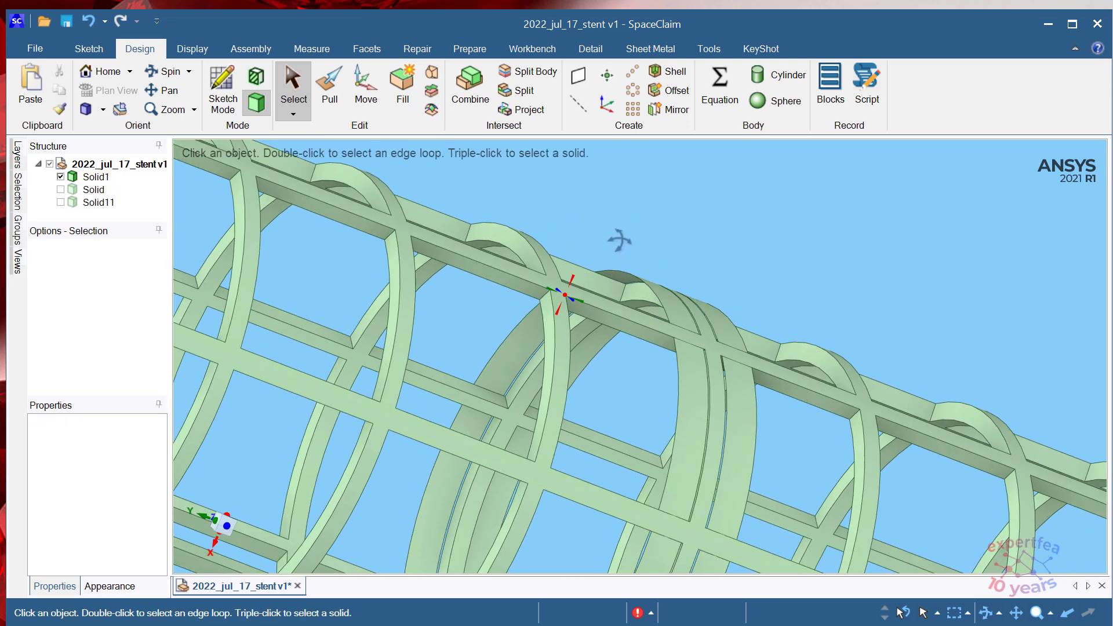
scroll(626, 276, "up", 4)
middle_click_drag(523, 226, 549, 267)
triple_click(549, 271)
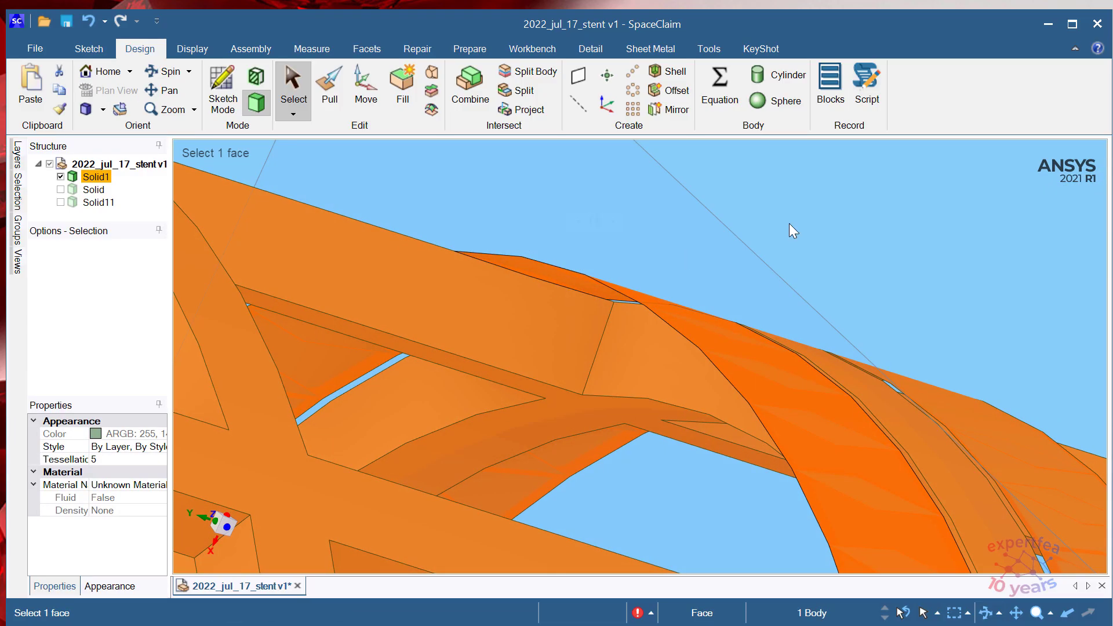
left_click(788, 224)
scroll(478, 266, "down", 5)
middle_click_drag(669, 349, 587, 322)
scroll(582, 275, "down", 5)
mouse_move(712, 352)
middle_mouse_down()
mouse_move(743, 354)
mouse_move(722, 368)
mouse_move(736, 373)
mouse_move(721, 362)
middle_mouse_up()
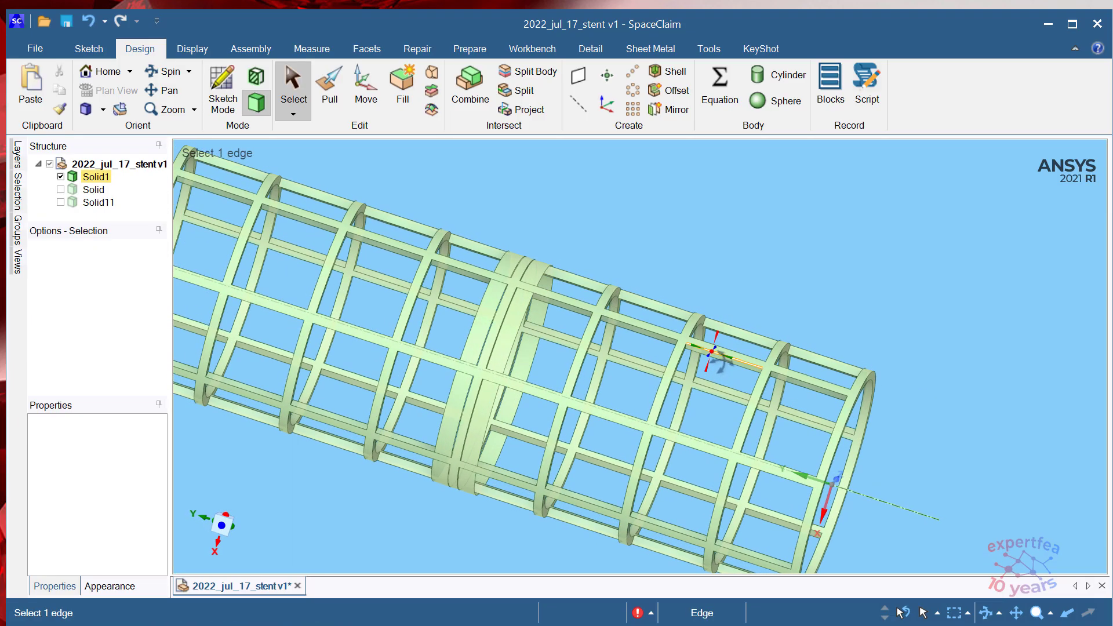
scroll(706, 371, "down", 4)
scroll(667, 368, "up", 5)
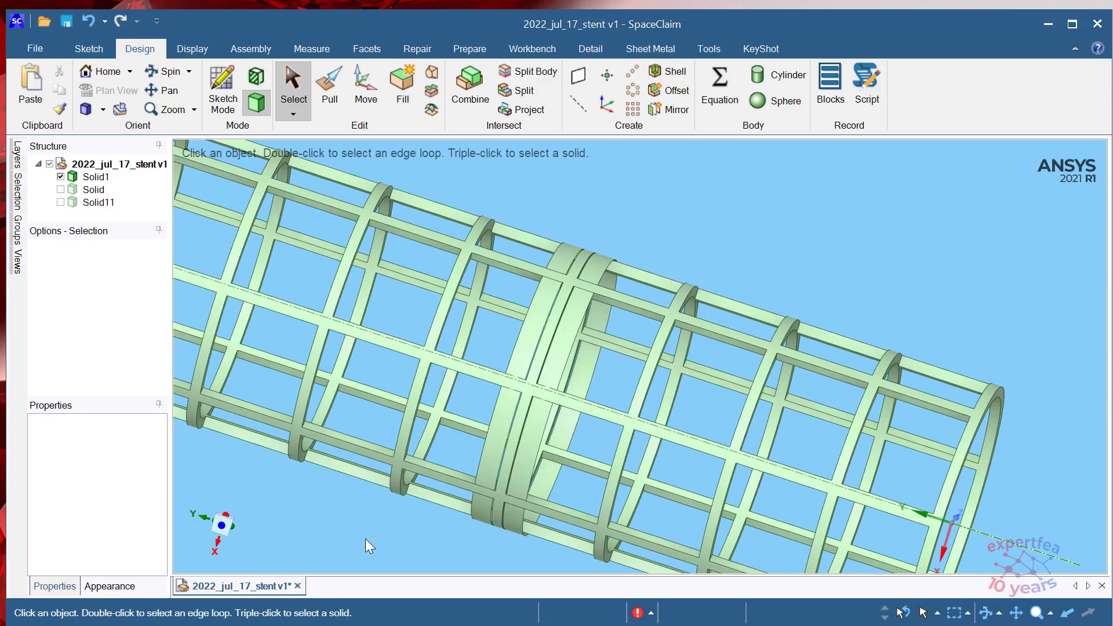
scroll(527, 220, "up", 3)
scroll(556, 276, "down", 2)
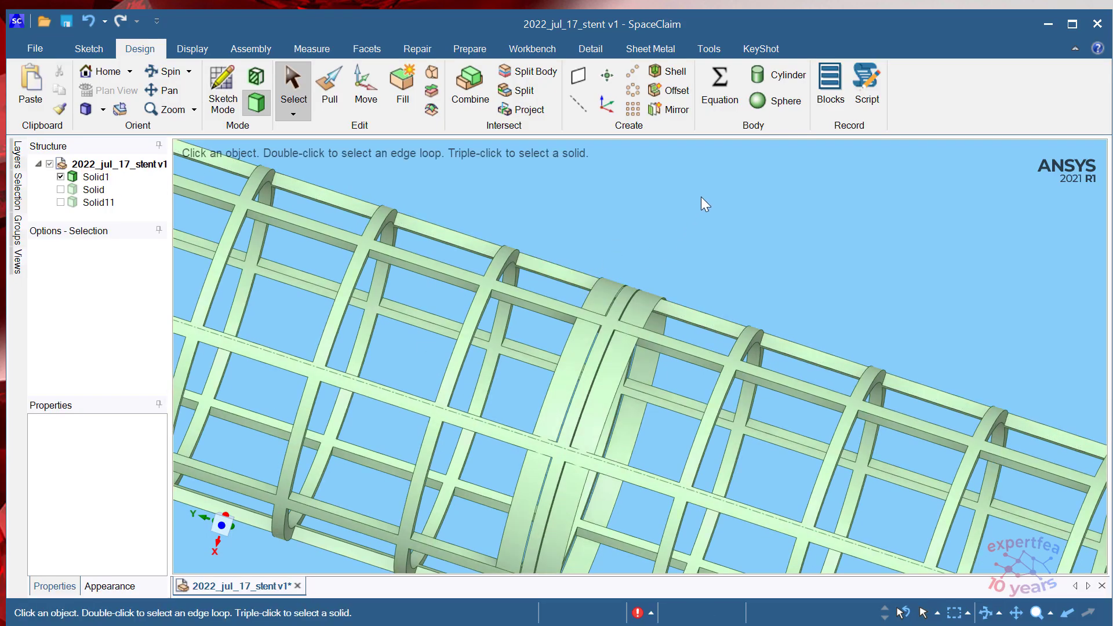
mouse_move(669, 392)
middle_mouse_down()
mouse_move(551, 241)
mouse_move(635, 271)
middle_mouse_up()
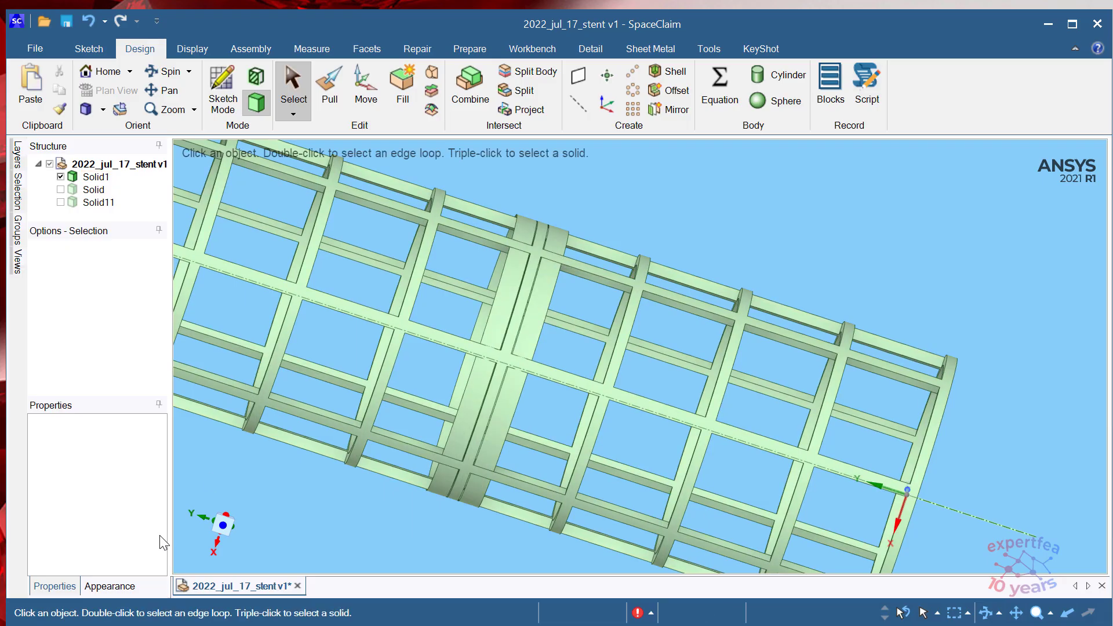
- Try to delete the box-selected faces of one wide central ring in a view looking straight along the Z axis
left_click(223, 525)
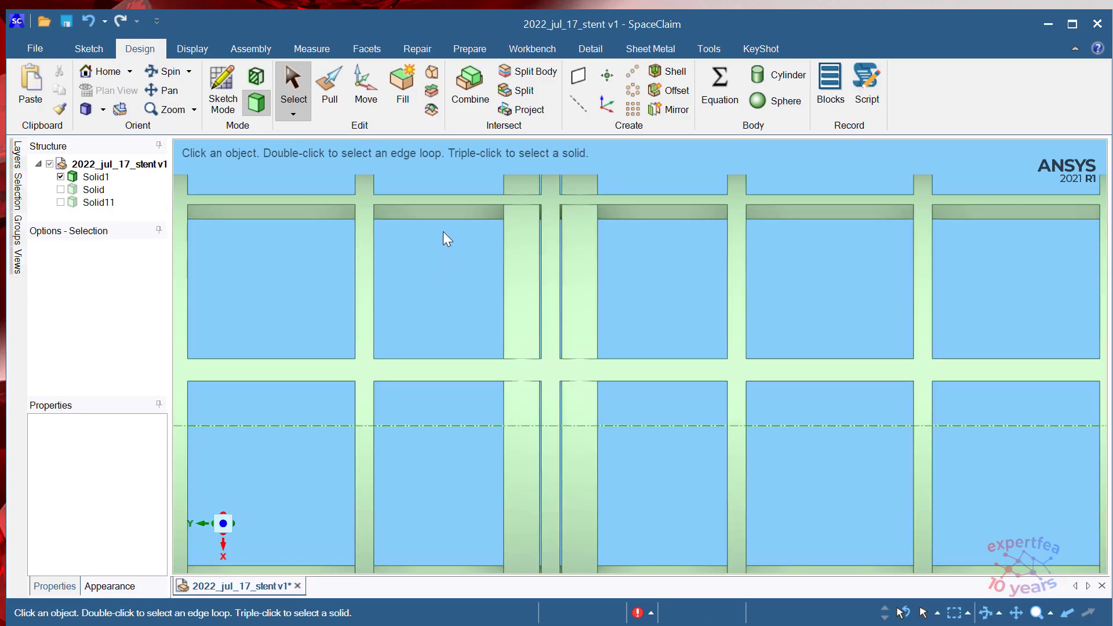
left_click_drag(443, 178, 500, 573)
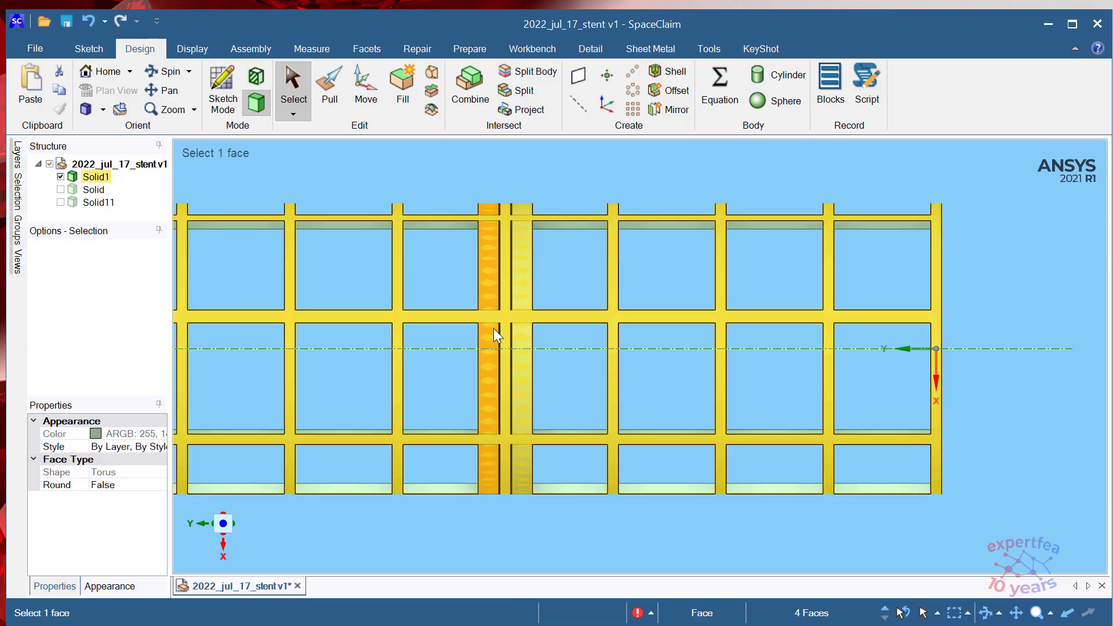
key("Delete")
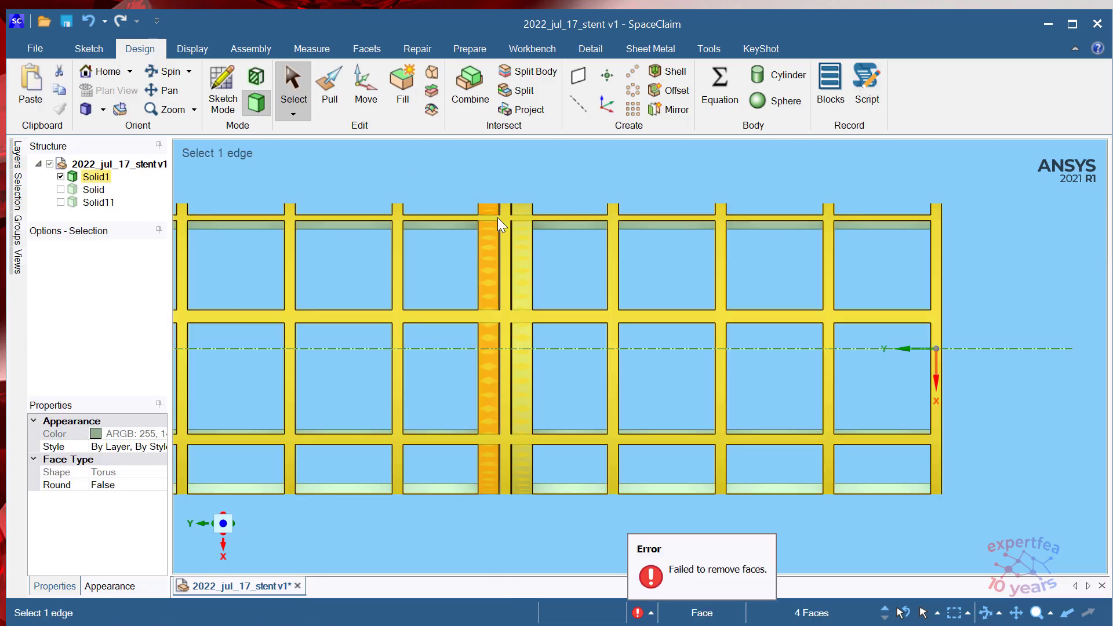
scroll(499, 217, "up", 4)
left_click(386, 184)
scroll(431, 195, "down", 7)
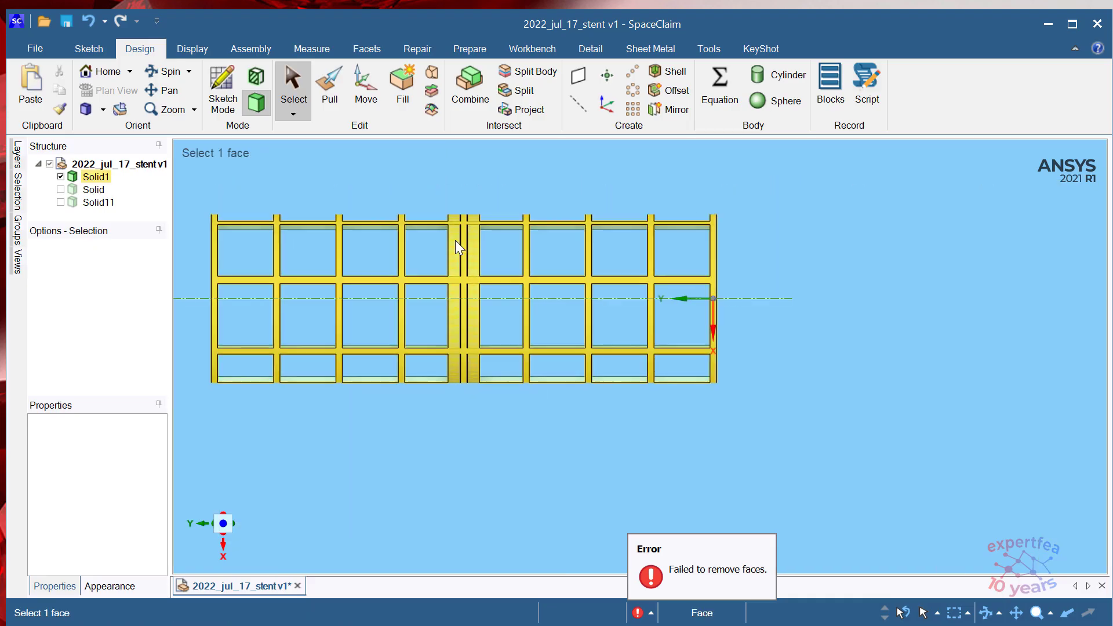
- Examine the extent of the stent's outer cylindrical face around the central rings
scroll(449, 226, "up", 5)
mouse_move(541, 260)
middle_mouse_down()
mouse_move(552, 261)
mouse_move(530, 249)
mouse_move(569, 236)
mouse_move(541, 243)
middle_mouse_up()
scroll(397, 220, "down", 4)
scroll(458, 205, "up", 3)
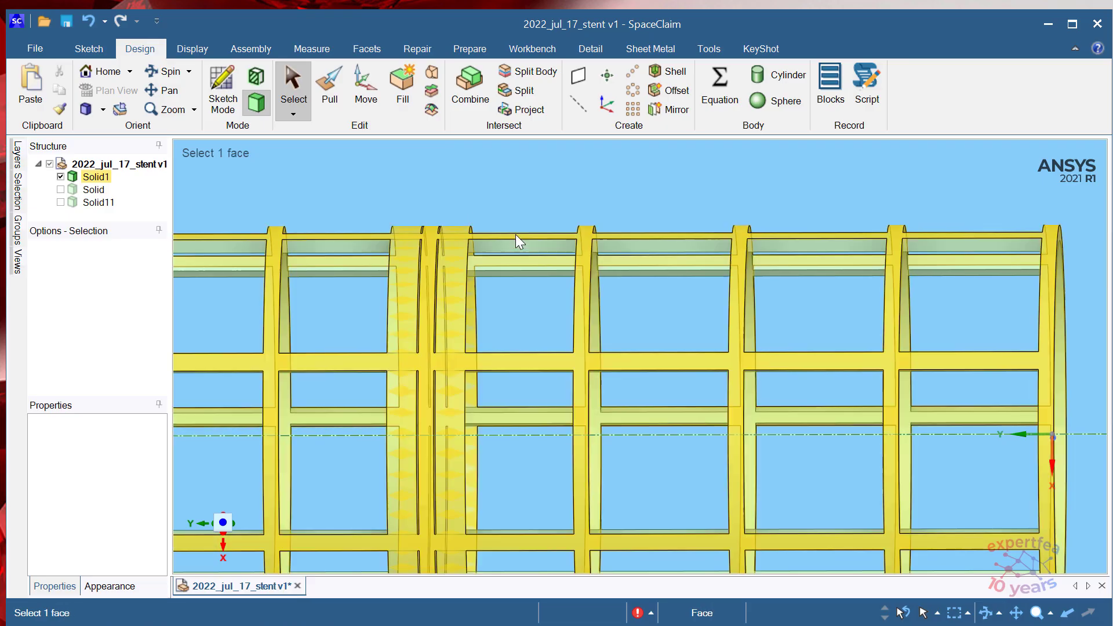
left_click(515, 236)
scroll(574, 249, "down", 1)
mouse_move(589, 229)
middle_mouse_down()
mouse_move(559, 216)
mouse_move(588, 218)
middle_mouse_up()
scroll(583, 222, "down", 2)
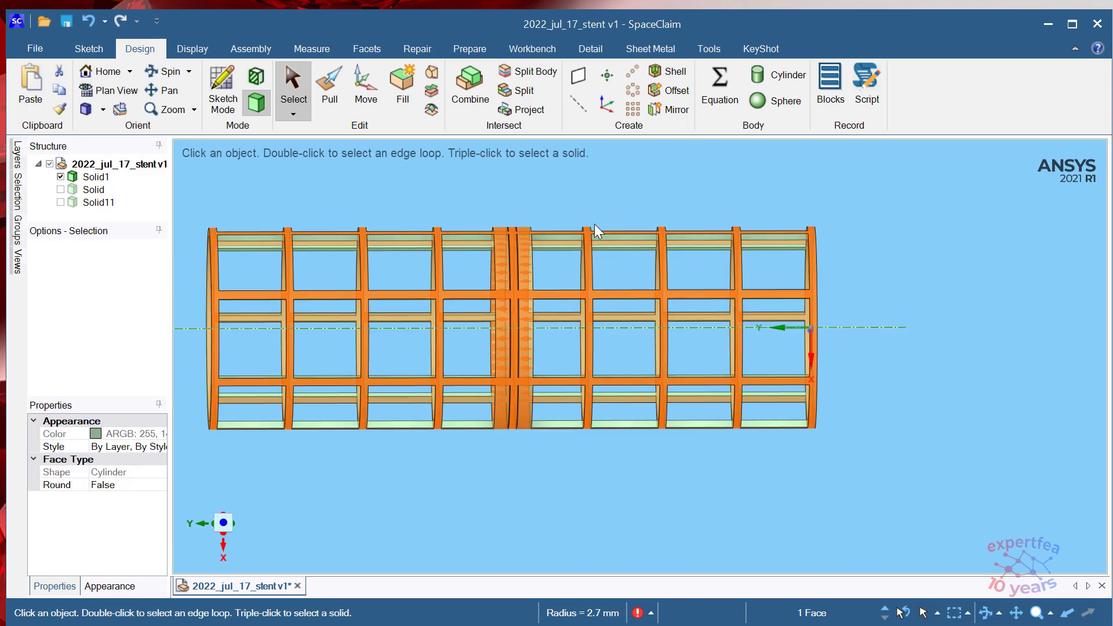
left_click(549, 207)
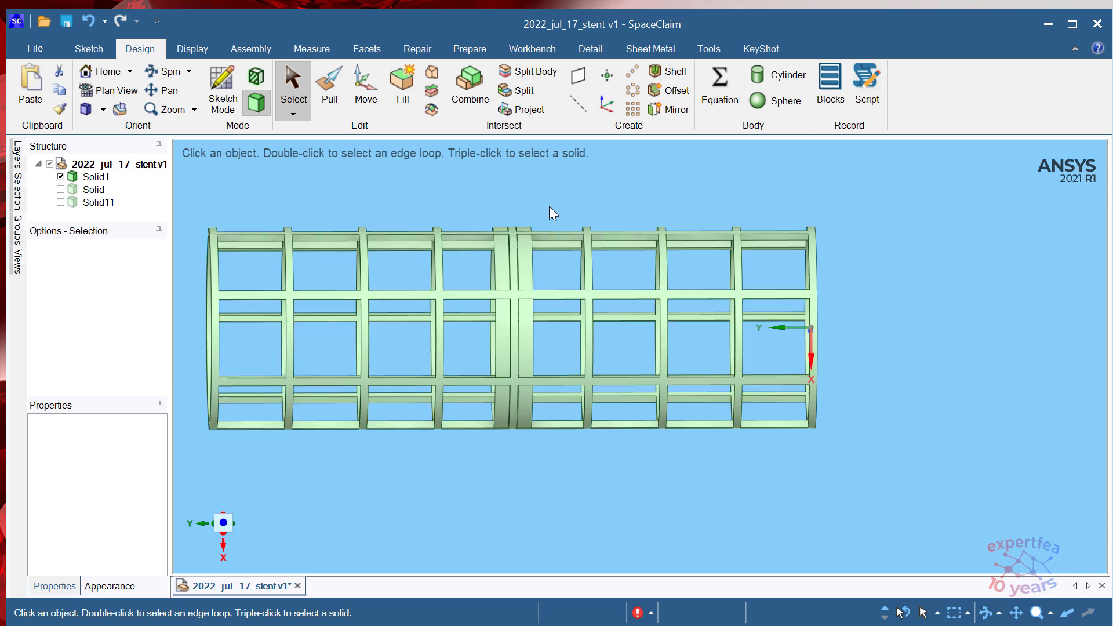
- Try to delete the faces of both wide central rings together
scroll(507, 261, "up", 2)
scroll(508, 245, "down", 1)
left_click_drag(458, 200, 551, 556)
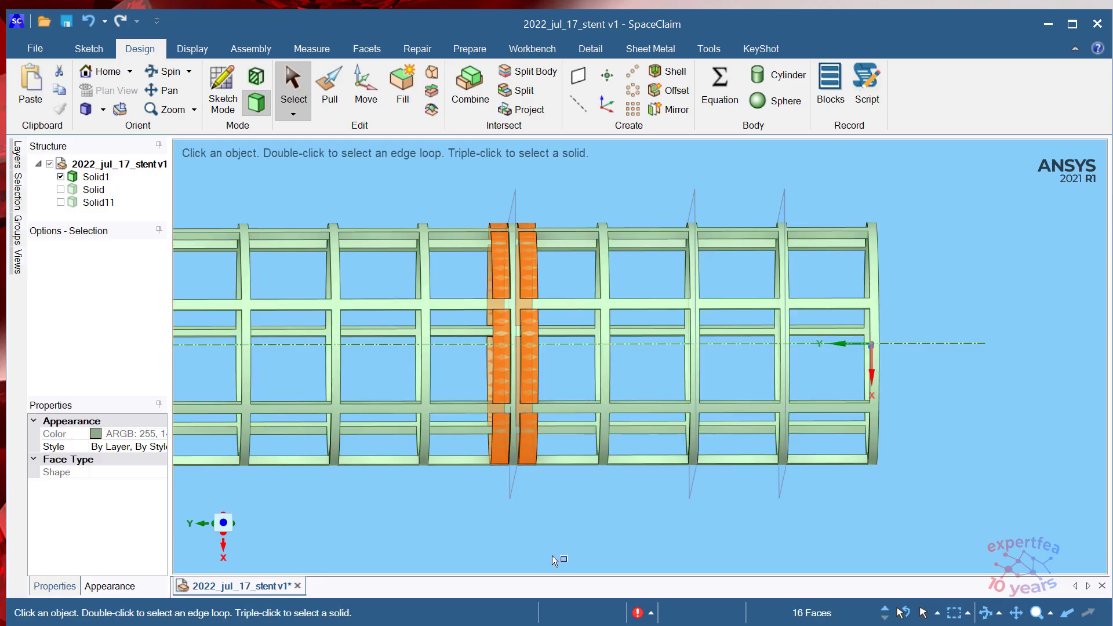
key("Delete")
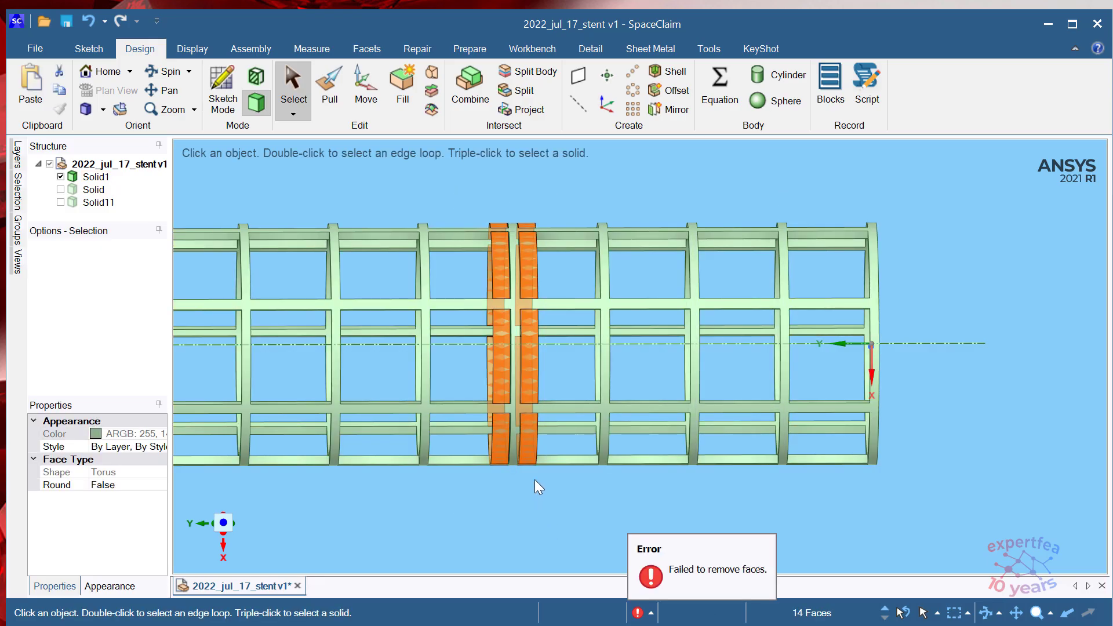
left_click(471, 523)
mouse_move(703, 368)
middle_mouse_down()
mouse_move(728, 399)
mouse_move(722, 362)
middle_mouse_up()
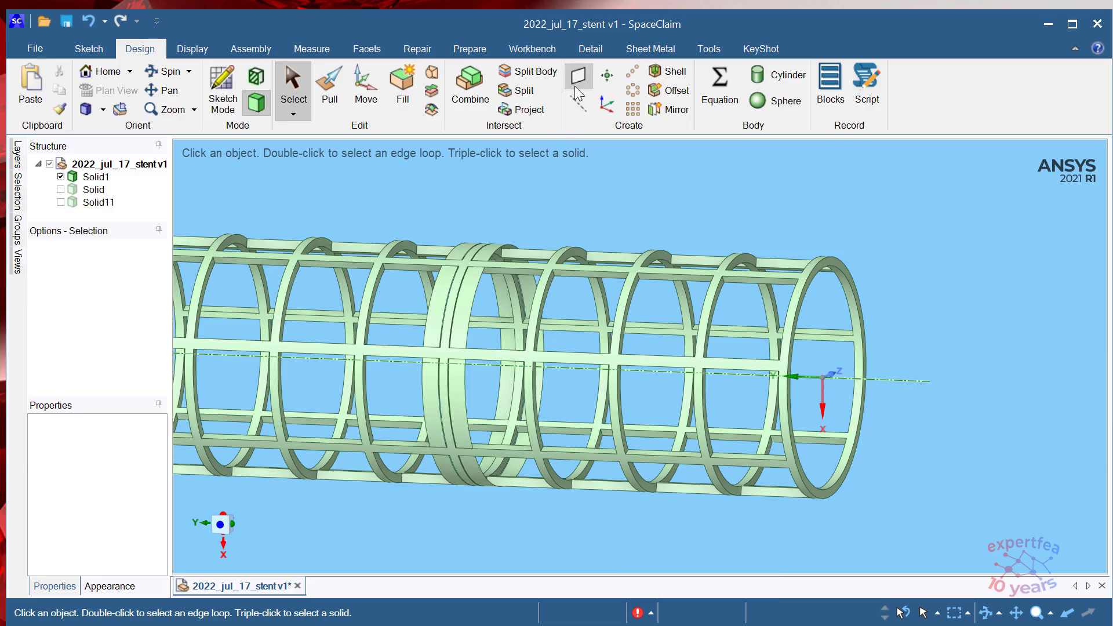
scroll(544, 238, "up", 10)
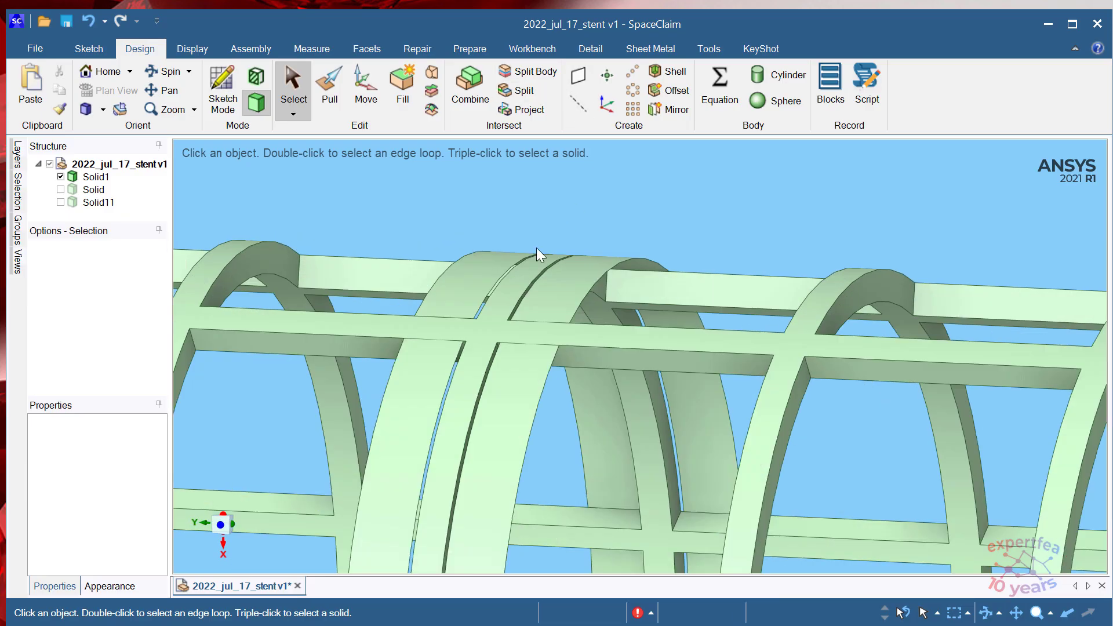
left_click(833, 291)
left_click(854, 291)
scroll(854, 291, "down", 5)
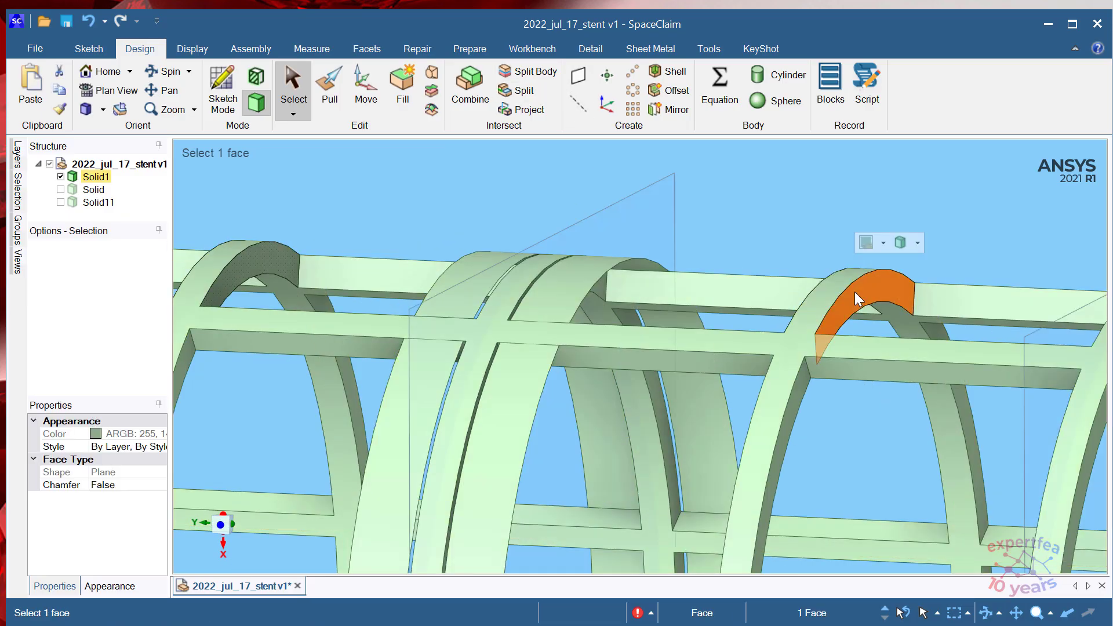
scroll(493, 226, "down", 2)
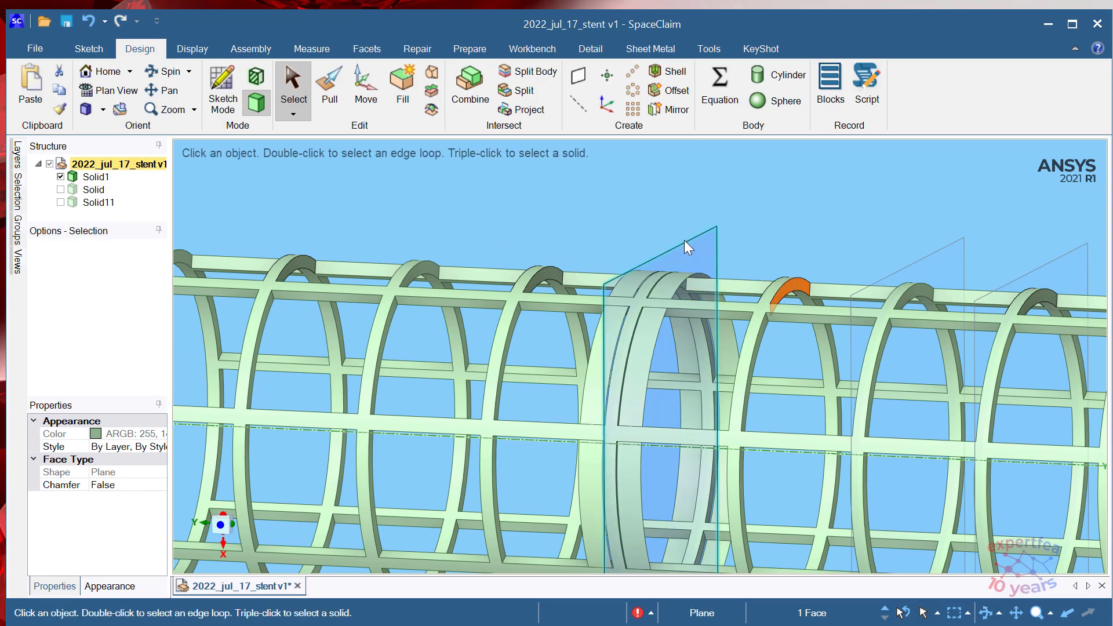
left_click(649, 263)
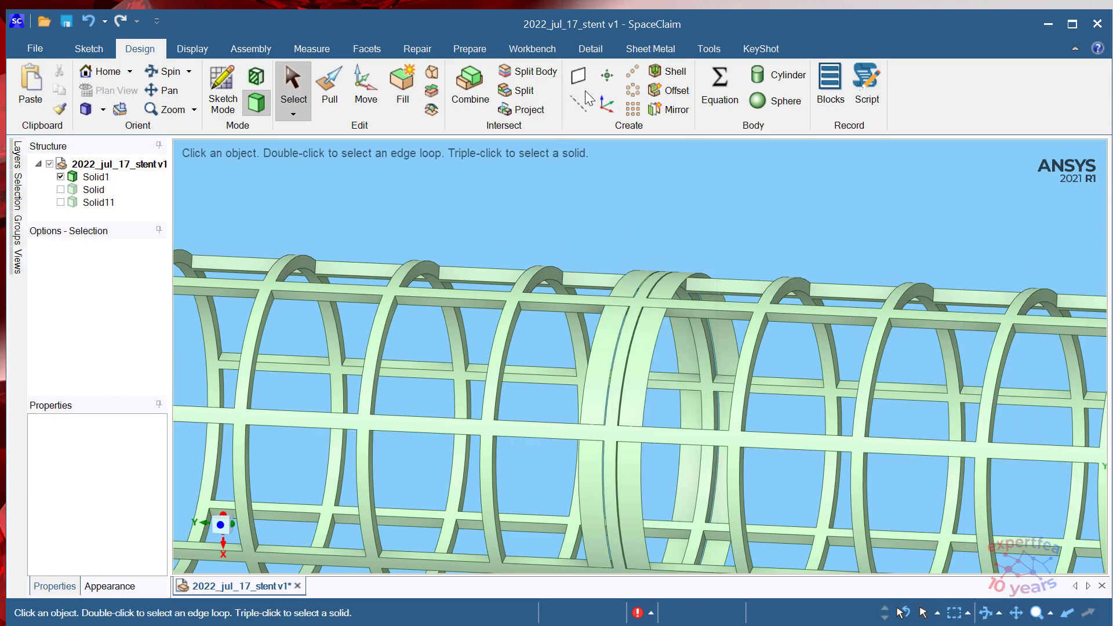
left_click(578, 76)
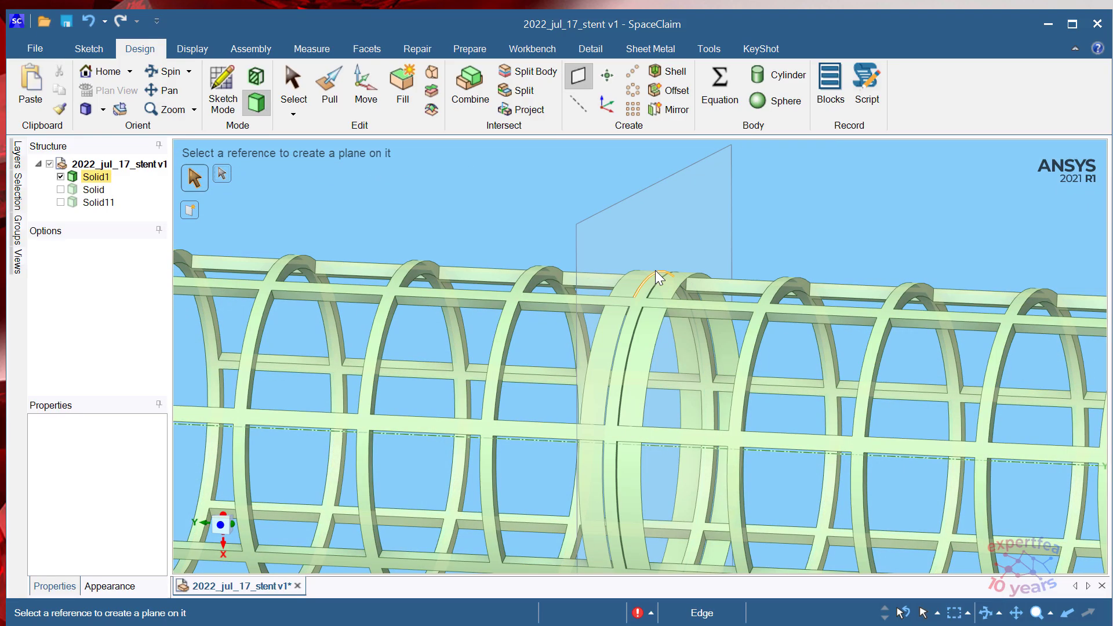
key("Escape")
- Create a plane midway between the outward-facing side faces of the two thin rings flanking the wide central rings
left_click(789, 286)
middle_click_drag(745, 257, 579, 282)
left_click(580, 282, "ctrl")
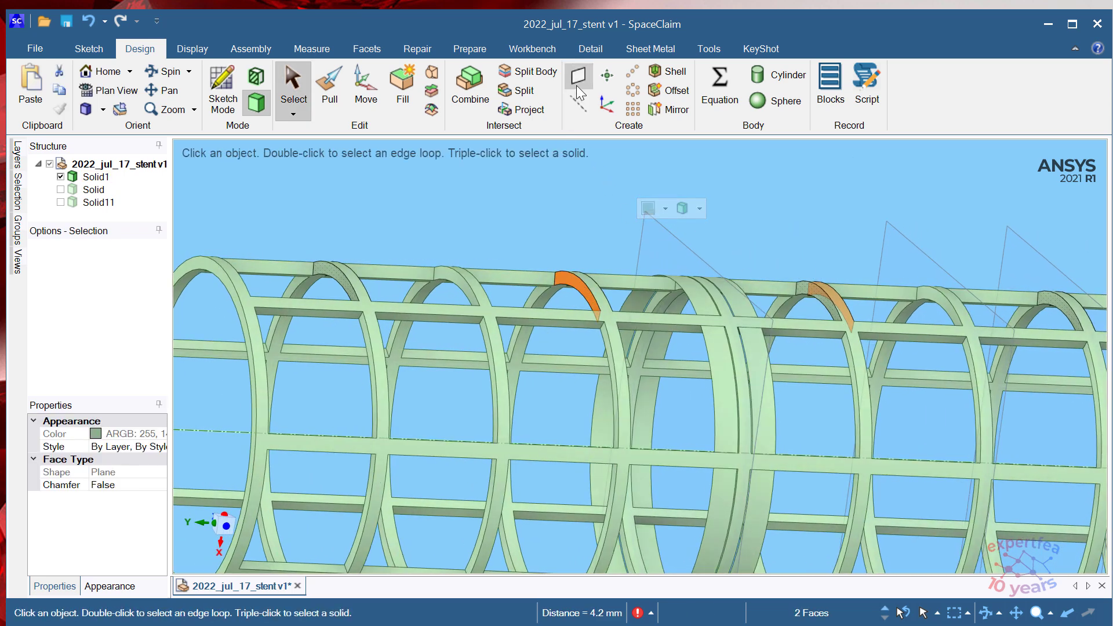
middle_click_drag(638, 168, 646, 187)
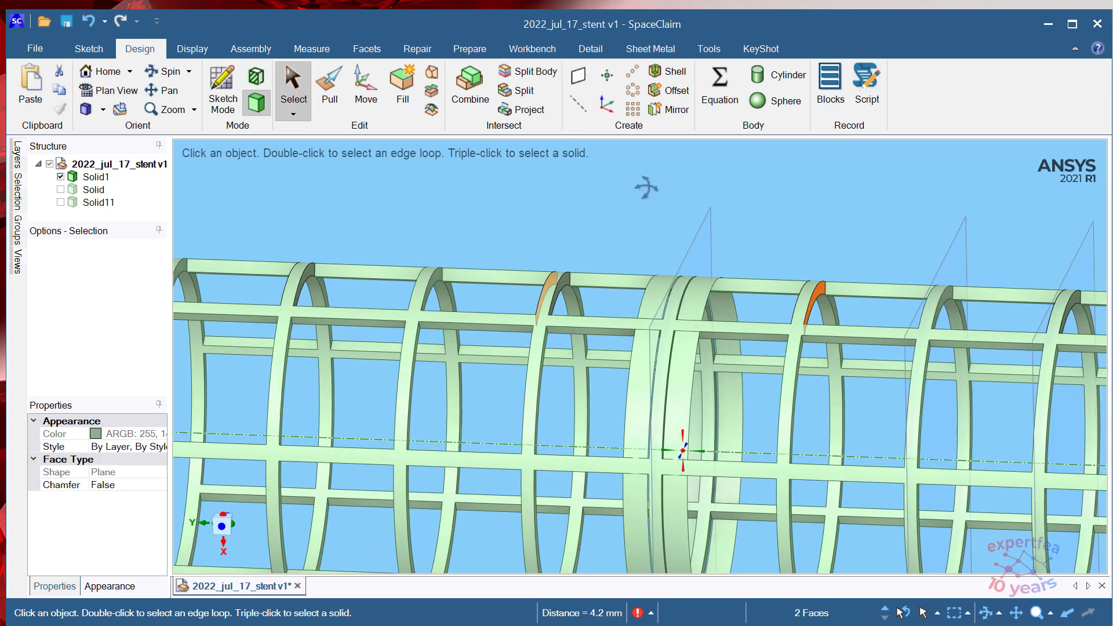
left_click(578, 76)
scroll(560, 342, "down", 4)
mouse_move(648, 307)
middle_mouse_down()
mouse_move(680, 282)
mouse_move(649, 290)
middle_mouse_up()
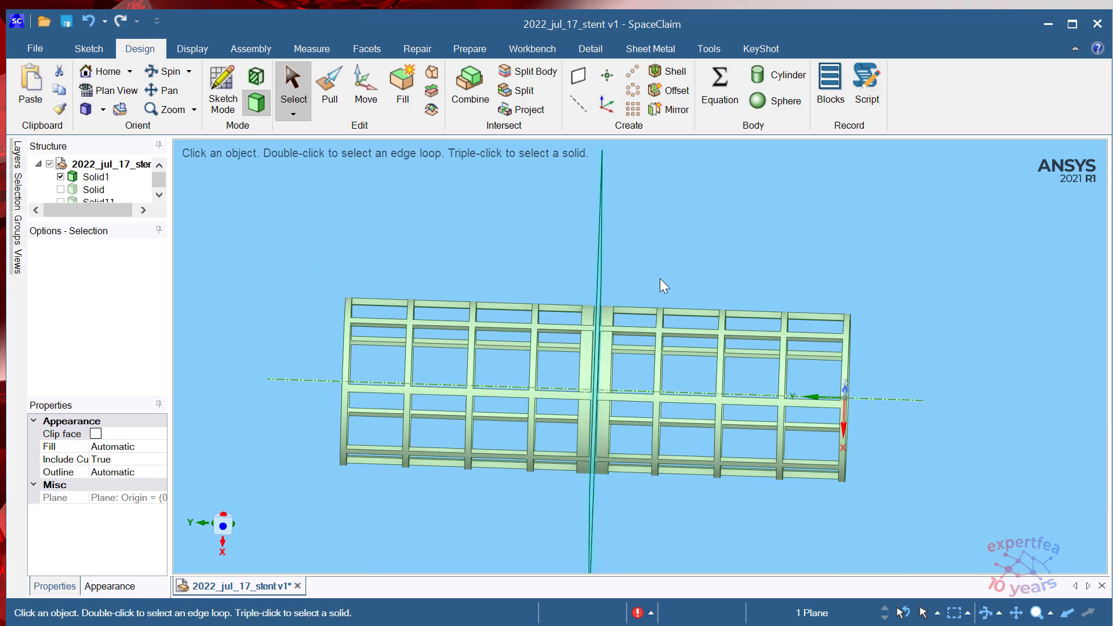
- Split the stent body at the mid-plane and remove the half farther from the origin
scroll(647, 291, "up", 5)
scroll(675, 268, "down", 4)
left_click(718, 357)
mouse_move(718, 357)
middle_mouse_down()
mouse_move(701, 346)
mouse_move(714, 356)
middle_mouse_up()
left_click(716, 357)
scroll(708, 366, "up", 5)
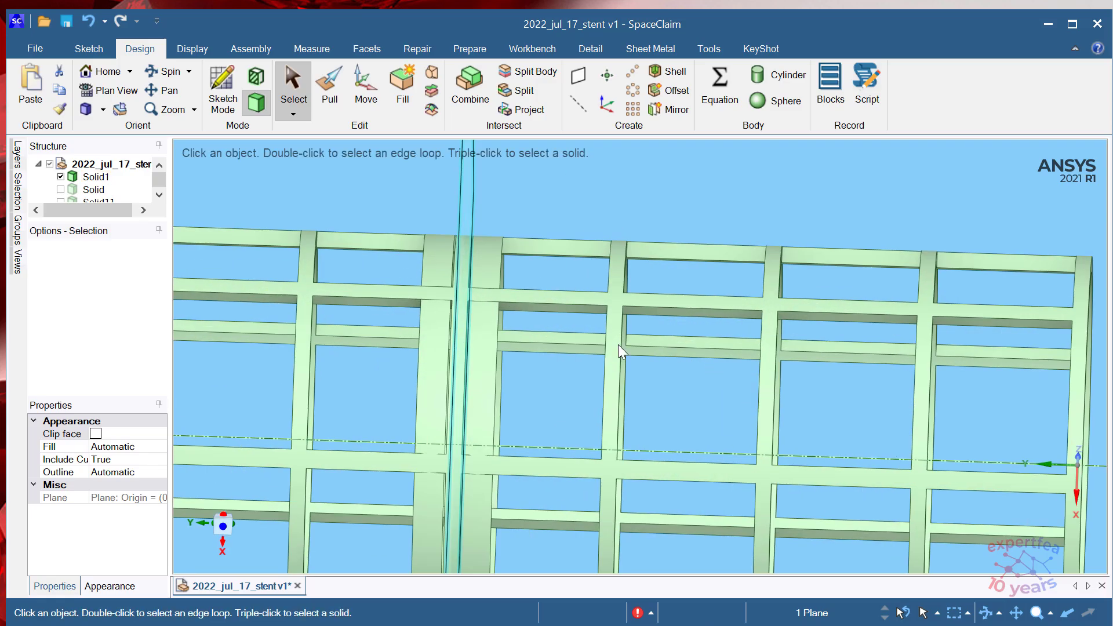
scroll(598, 351, "down", 4)
middle_click_drag(612, 333, 607, 316)
left_click(529, 71)
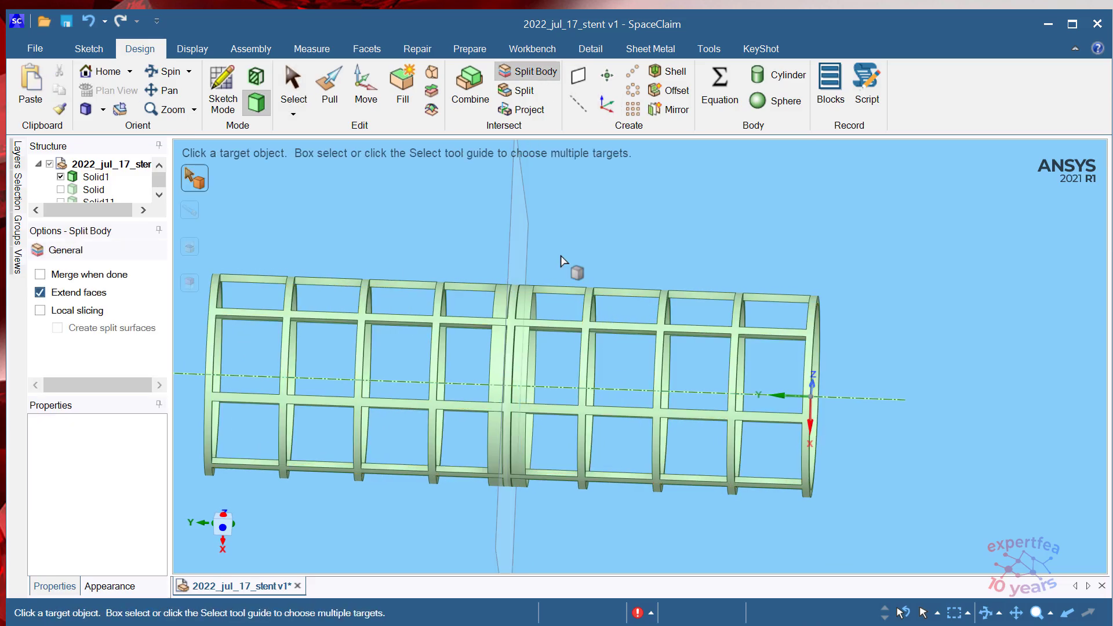
left_click(591, 303)
left_click(527, 237)
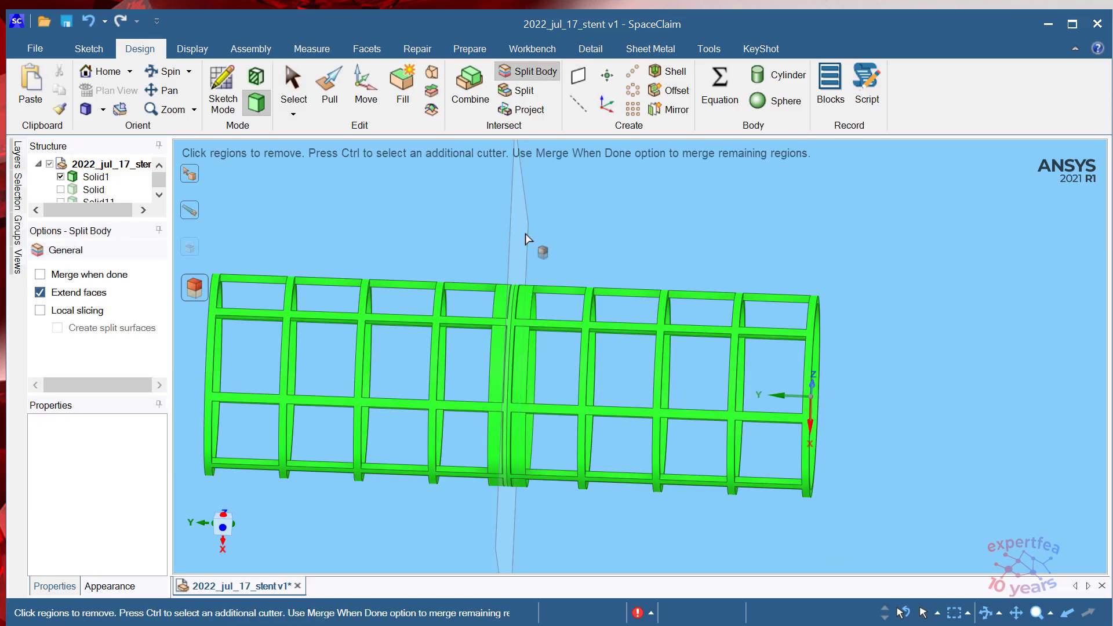
left_click(462, 287)
middle_click_drag(591, 287, 603, 212)
key("Escape")
- Copy the mid-plane 1.95 mm along the stent axis toward the origin, into the neighbouring thin ring
scroll(580, 298, "up", 3)
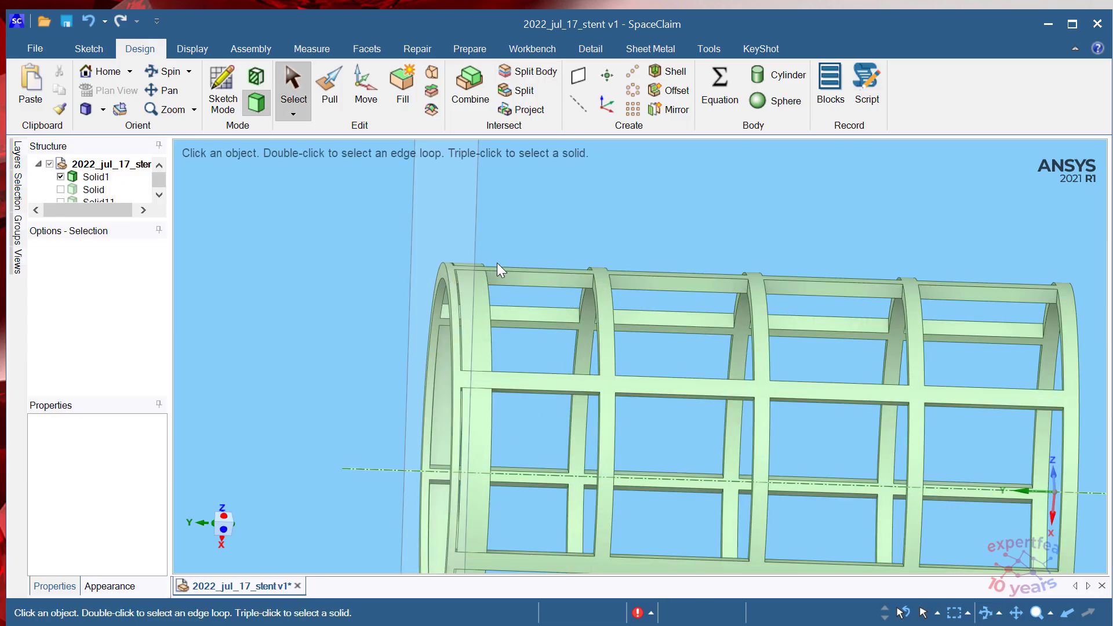
left_click(474, 252)
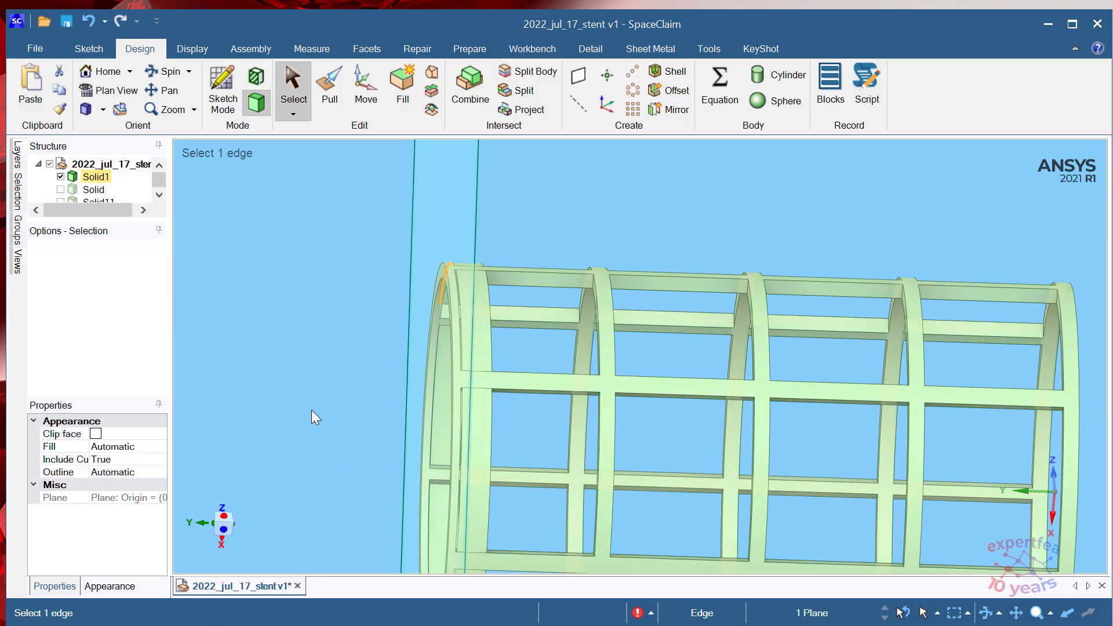
left_click(224, 540)
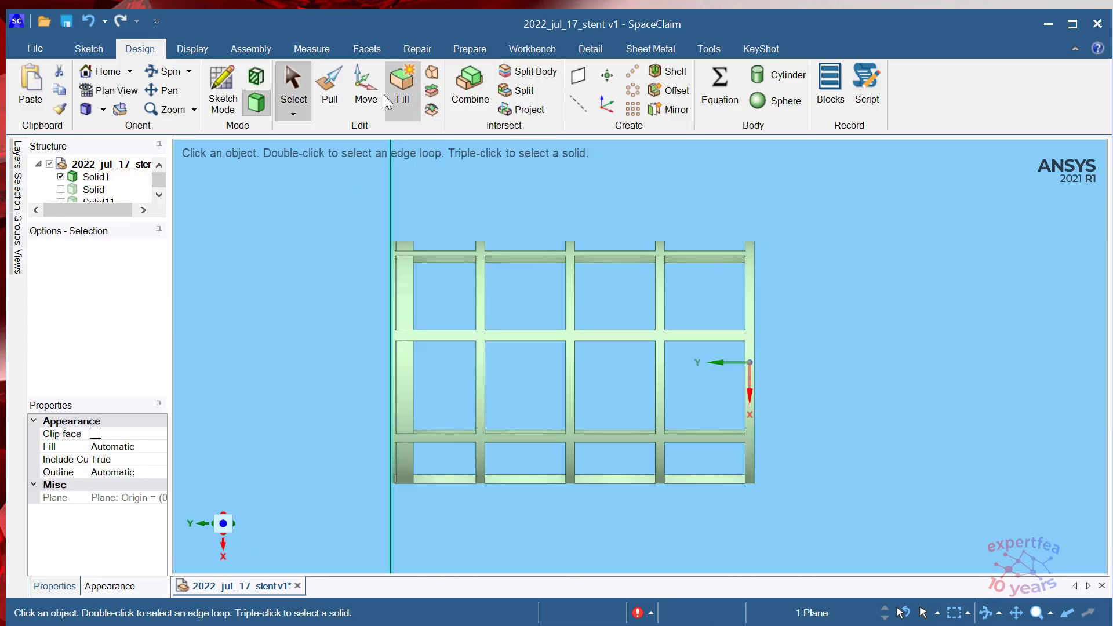
left_click(368, 87)
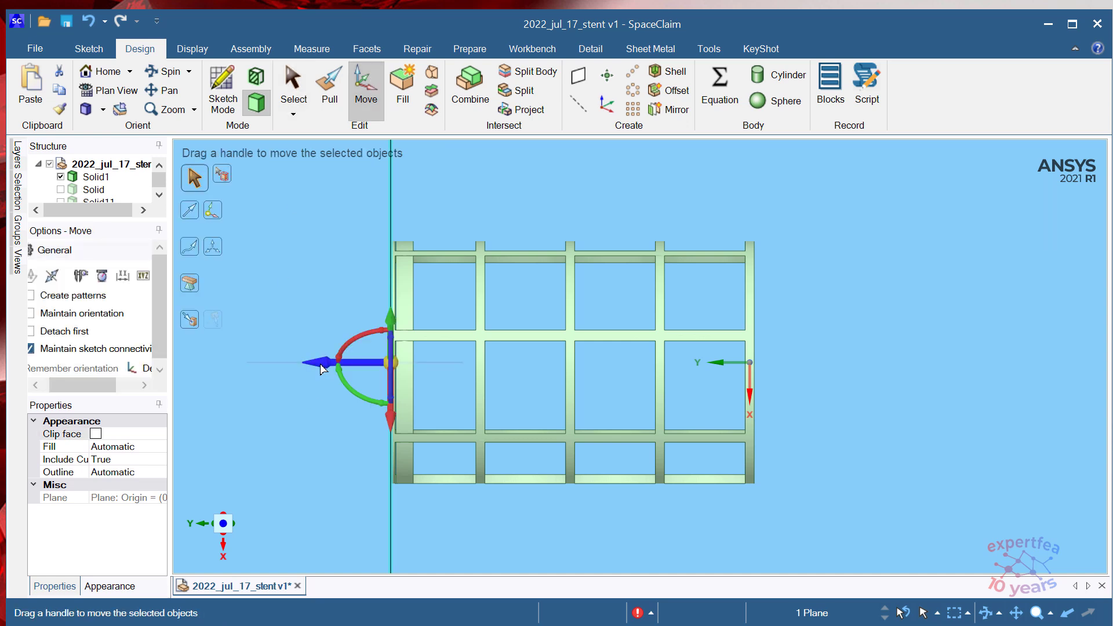
left_click_drag(323, 369, 410, 387, "ctrl")
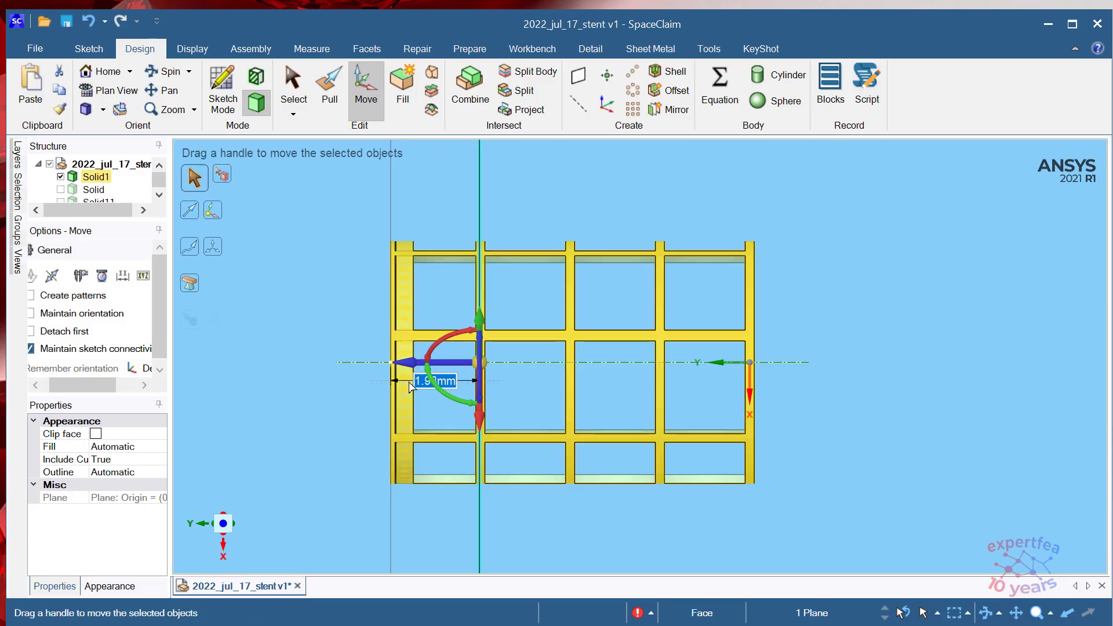
type("1.95")
left_click(912, 266)
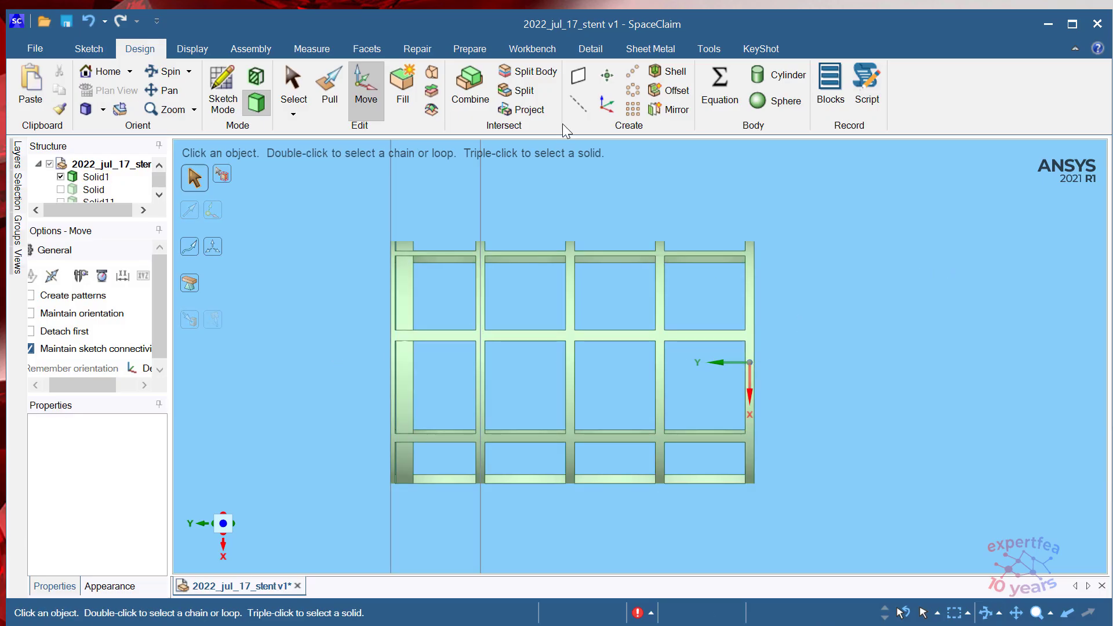
- Split the remaining stent body at the copied plane and remove the part farther from the origin
left_click(521, 71)
left_click(586, 256)
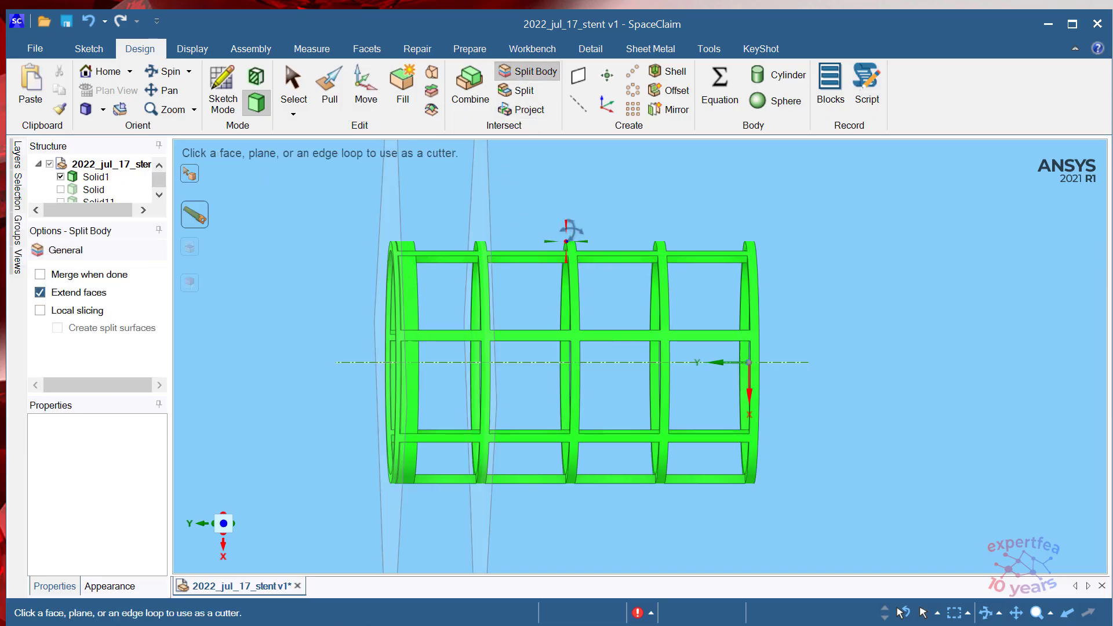
left_click(567, 225)
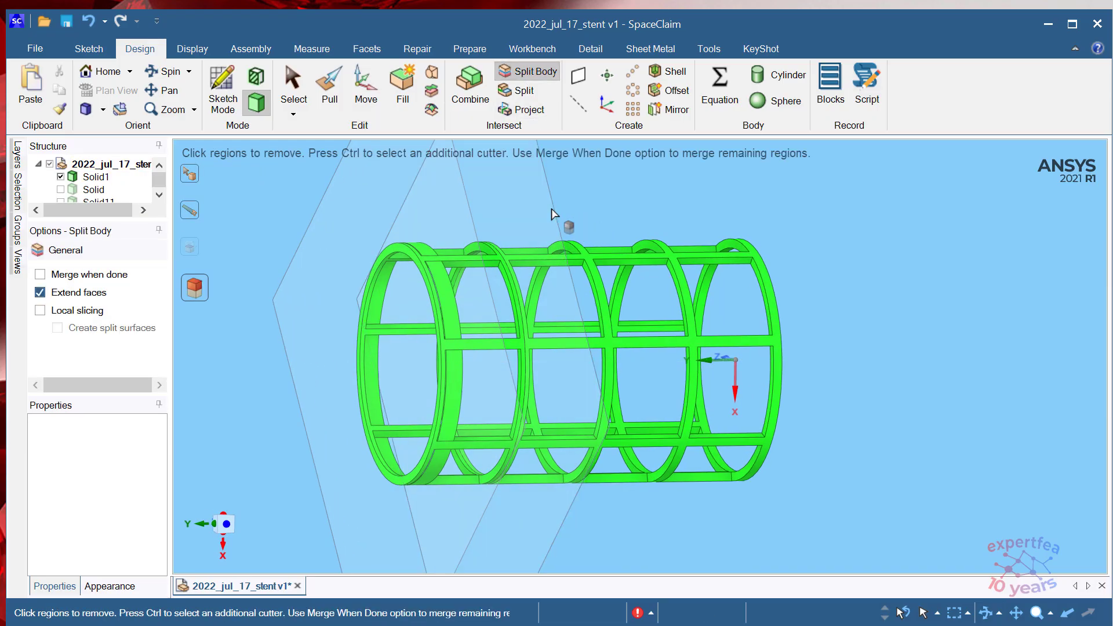
left_click(487, 261)
middle_click_drag(870, 365, 784, 394)
scroll(590, 342, "up", 3)
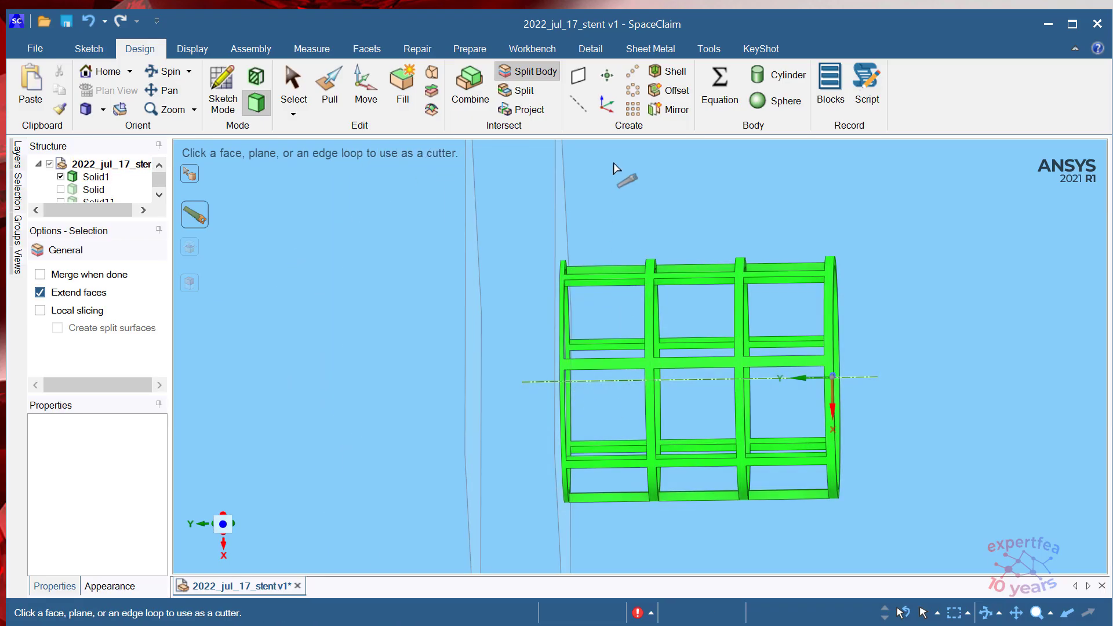
- Mirror the remaining stent section about the mid-plane, with merging and mirror relationships enabled
key("Escape")
left_click(673, 110)
middle_click_drag(636, 190, 494, 222)
left_click(513, 222)
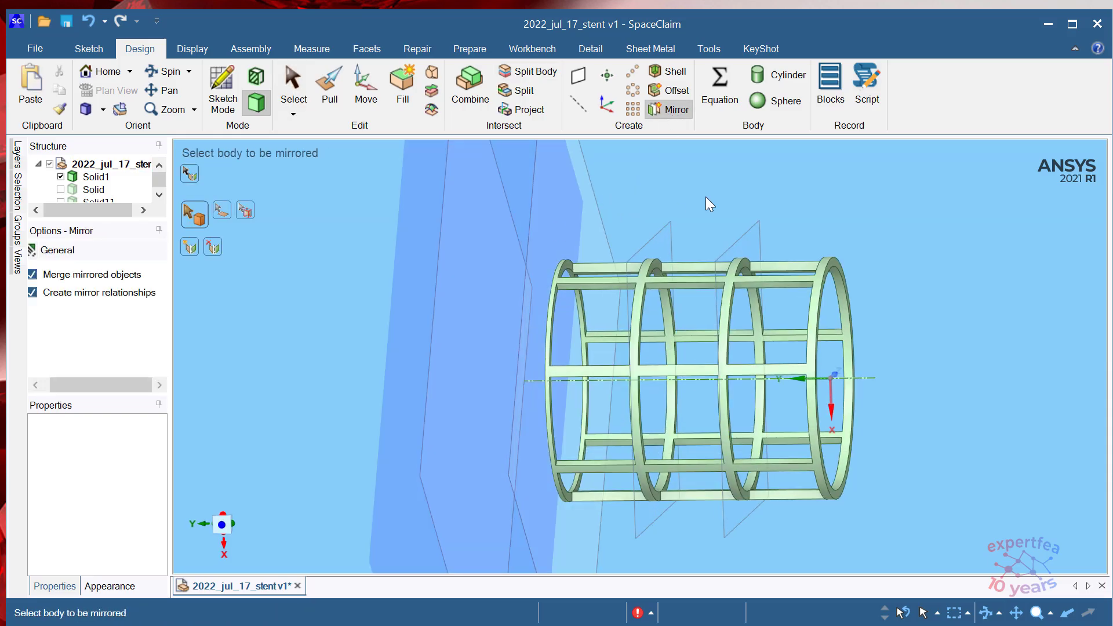
left_click(795, 265)
- Inspect the original and mirrored stent sections and the gap between them
middle_click_drag(795, 265, 812, 359)
scroll(812, 360, "down", 1)
scroll(510, 361, "up", 5)
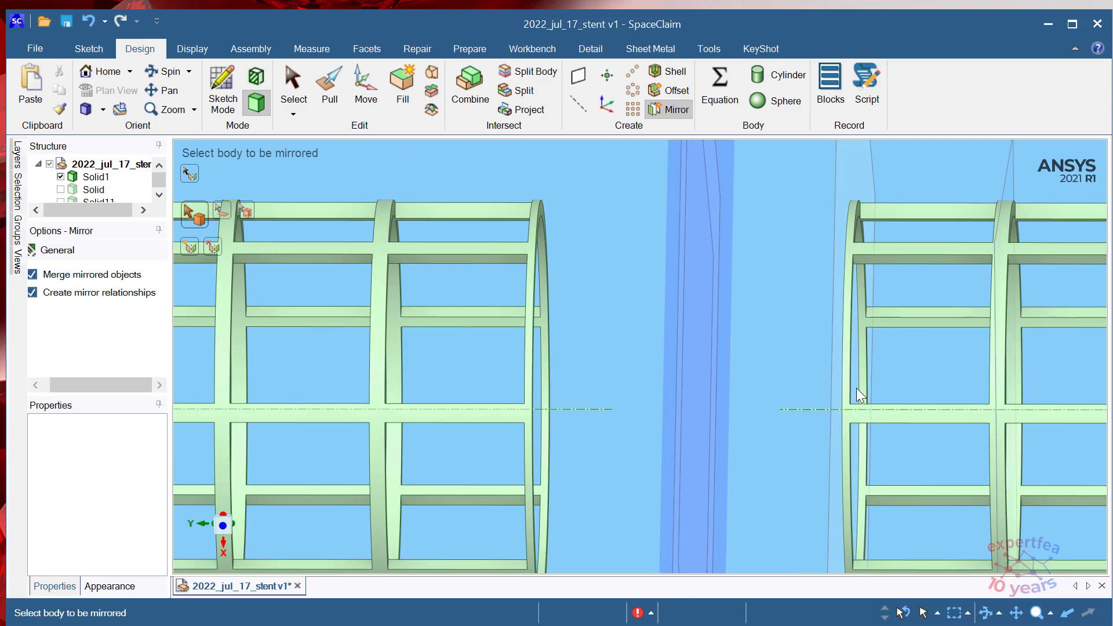
scroll(655, 345, "down", 4)
middle_click_drag(696, 358, 684, 354)
scroll(683, 358, "up", 2)
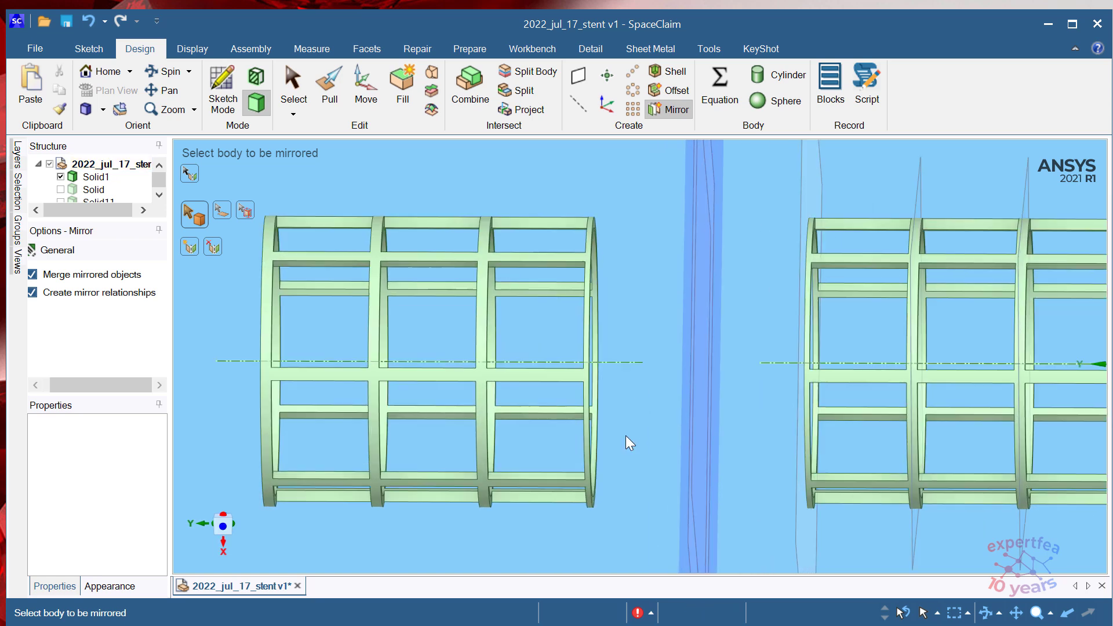
scroll(747, 355, "up", 2)
scroll(582, 320, "down", 3)
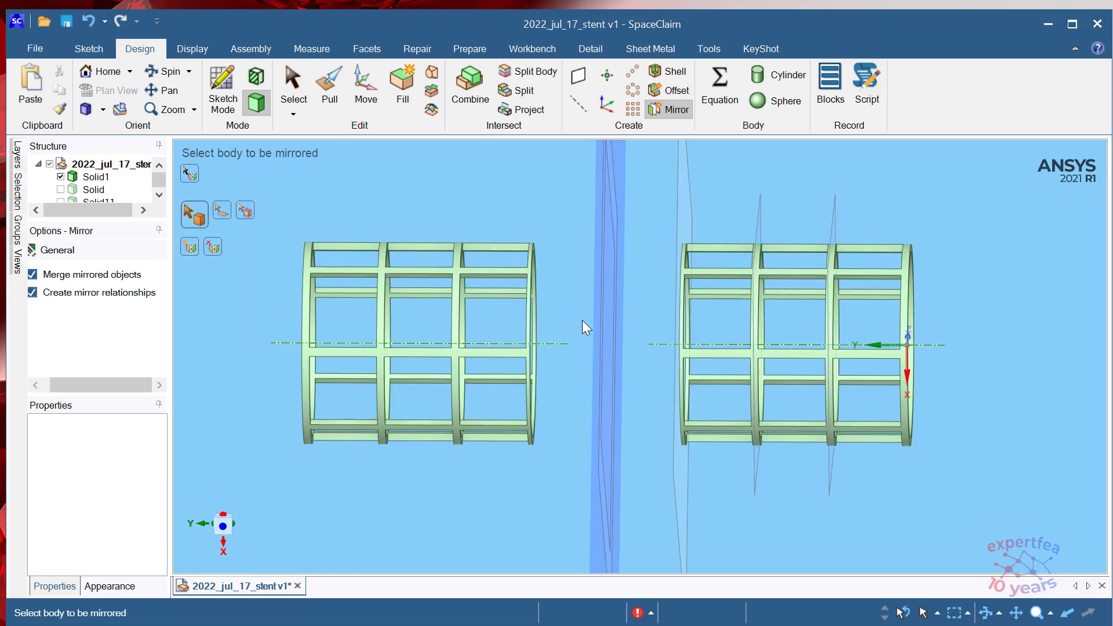
key("Escape")
scroll(476, 232, "up", 2)
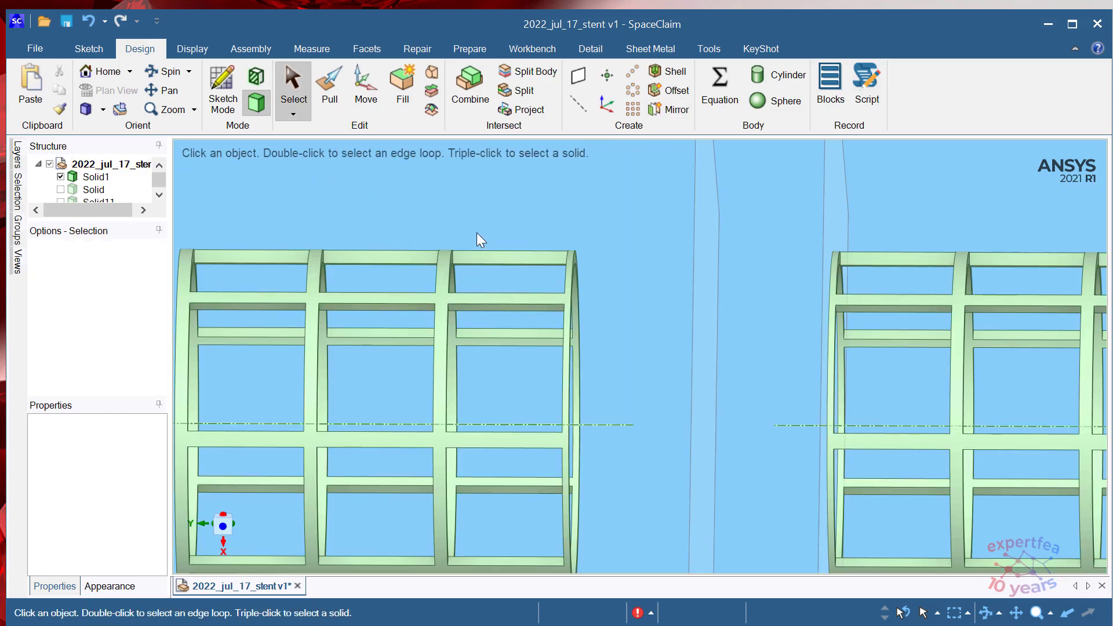
scroll(655, 319, "down", 2)
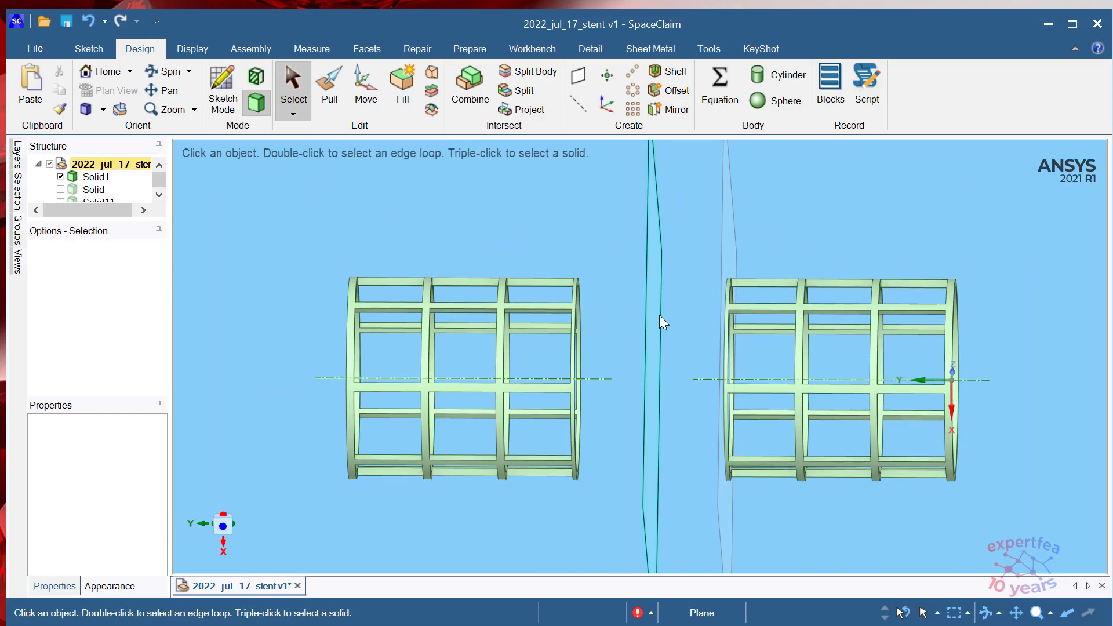
- Copy the mid-plane 4 mm along the stent axis away from the origin, into the mirrored section's second ring from the gap
left_click(659, 321)
left_click(366, 87)
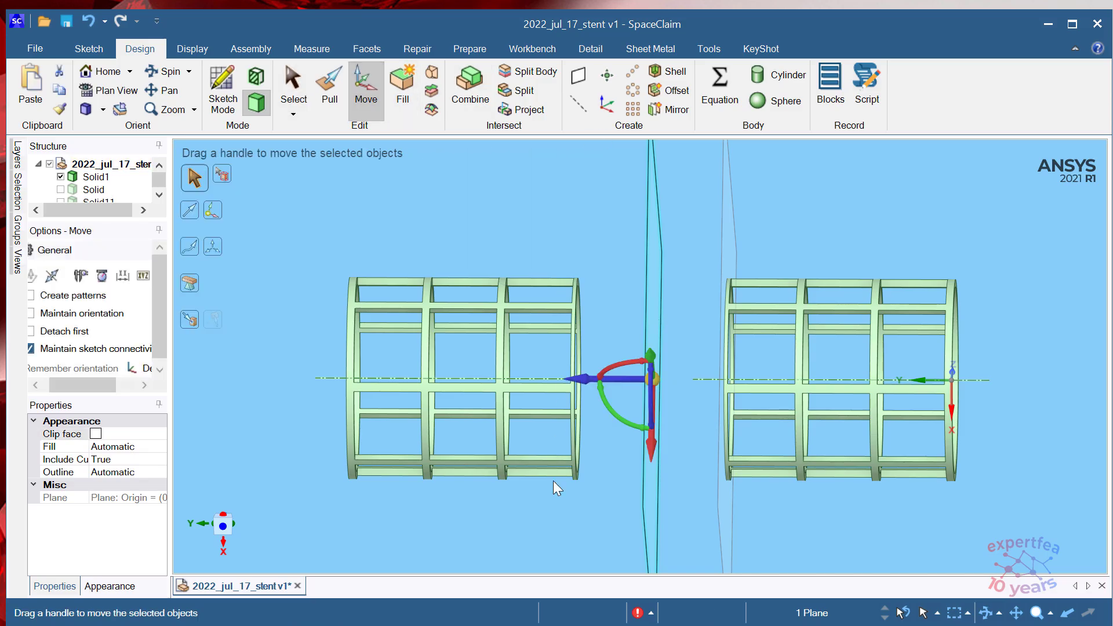
left_click_drag(589, 384, 438, 389)
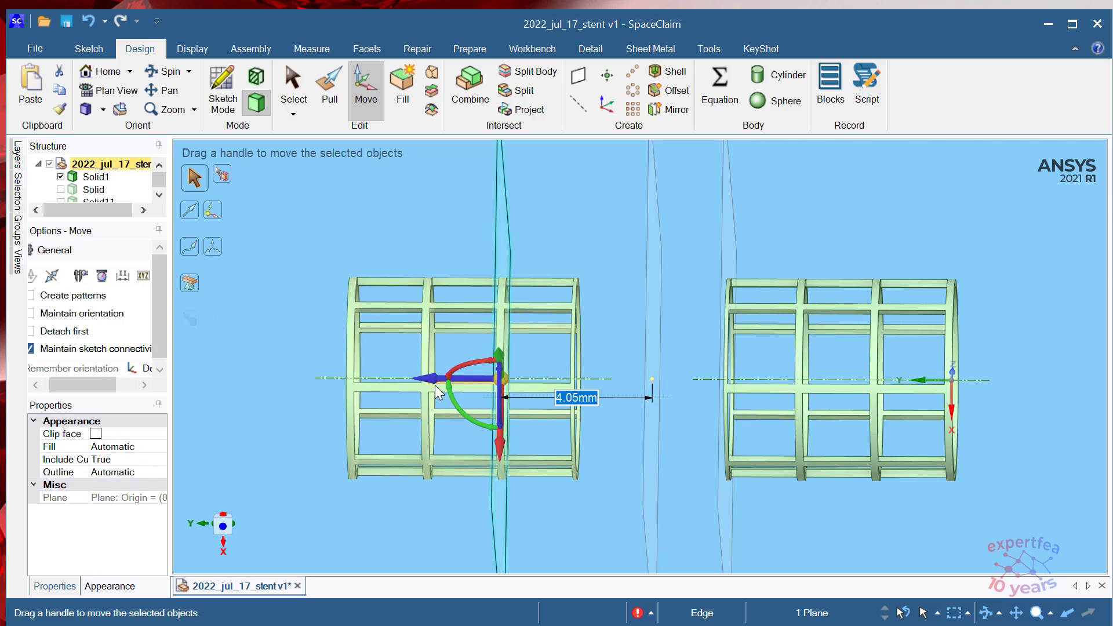
type("4")
key("Return")
mouse_move(543, 226)
middle_mouse_down()
mouse_move(561, 232)
mouse_move(539, 233)
middle_mouse_up()
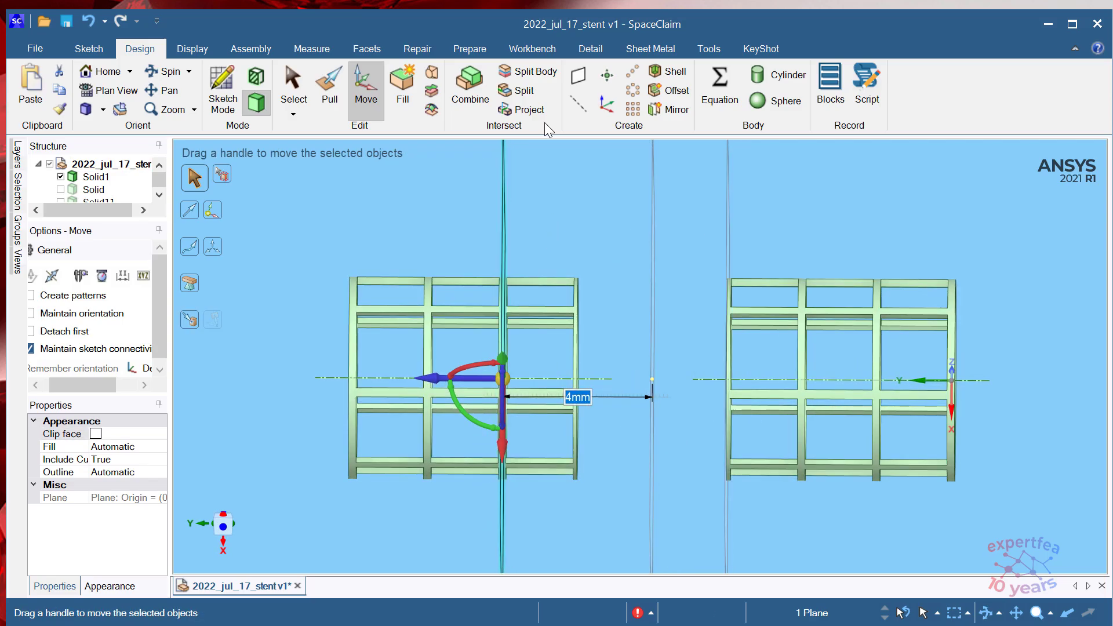
- Split the mirrored stent section at the copied plane, keeping both pieces
left_click(527, 72)
left_click(468, 290)
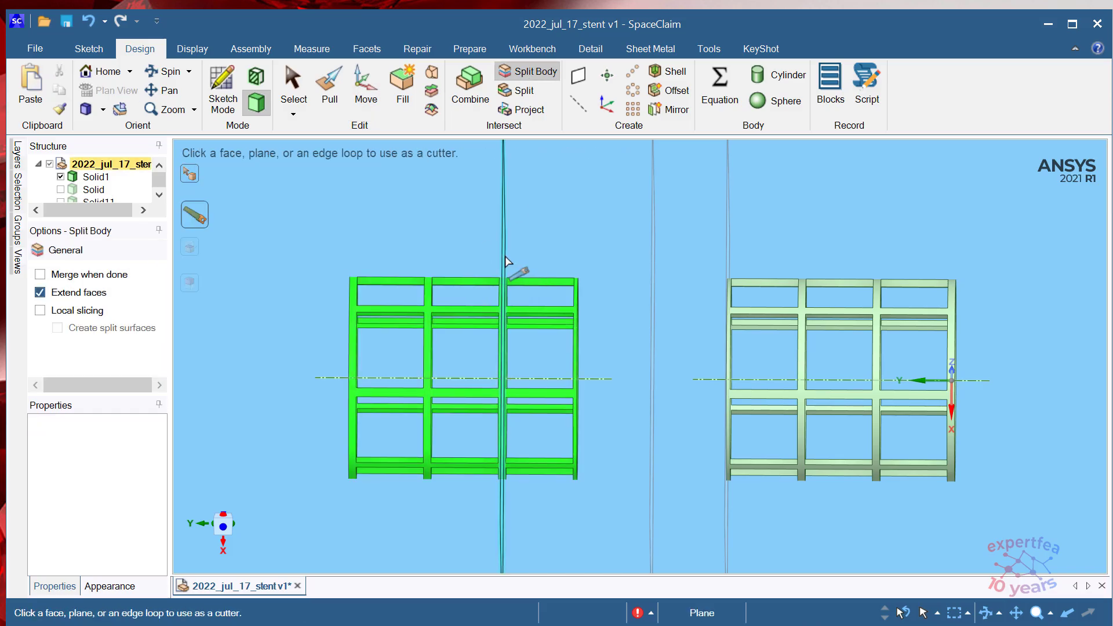
left_click(505, 260)
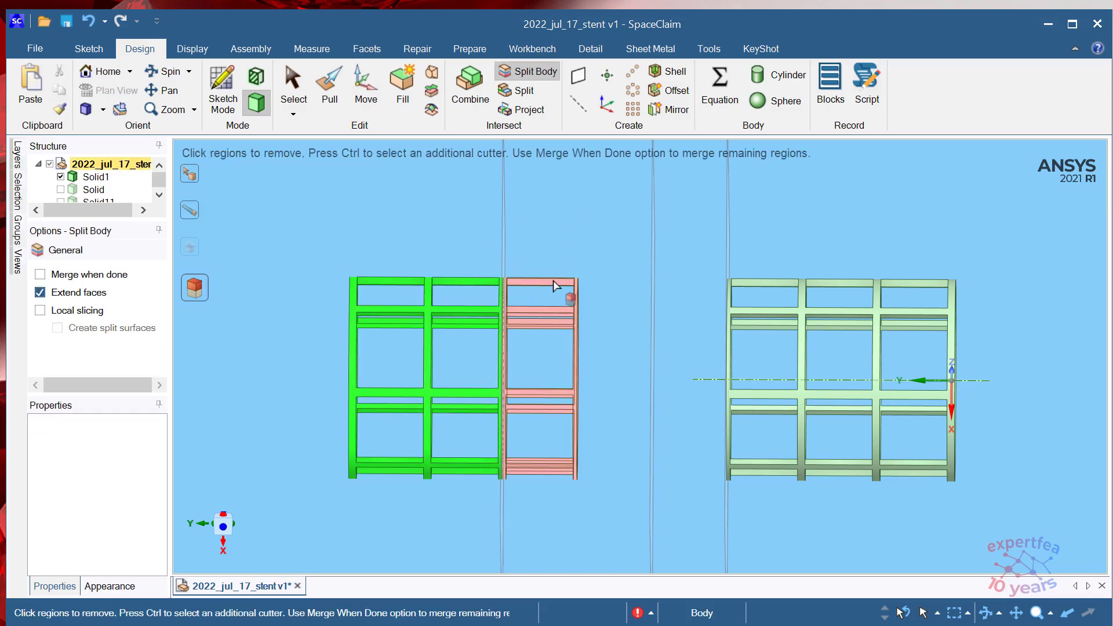
key("Escape")
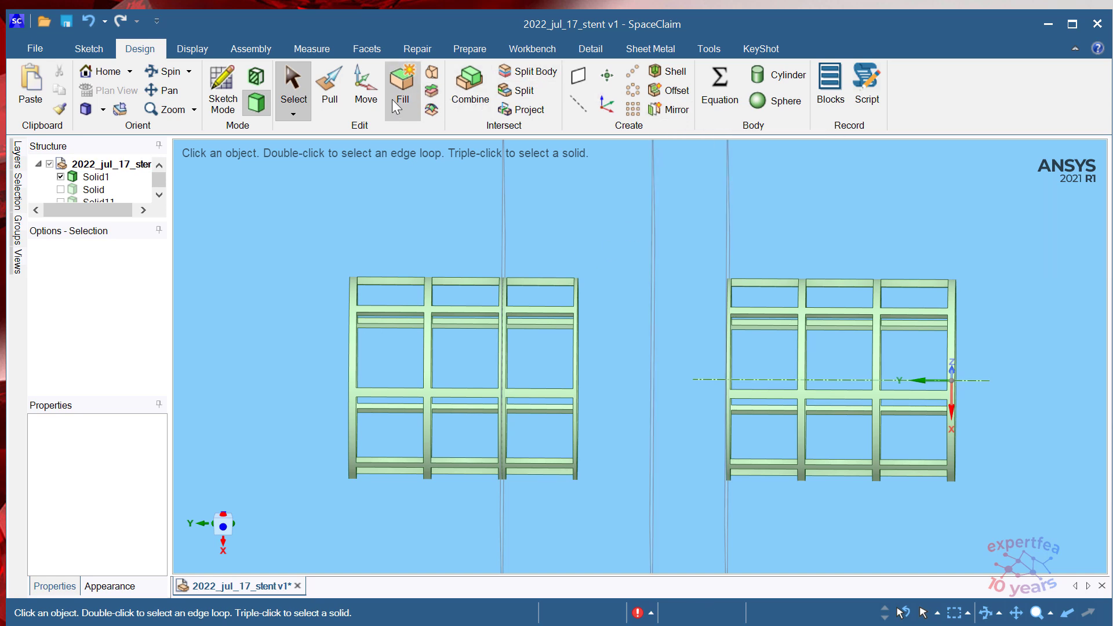
- Try to move the split-off single-bay segment of the mirrored section along the stent axis
left_click(365, 90)
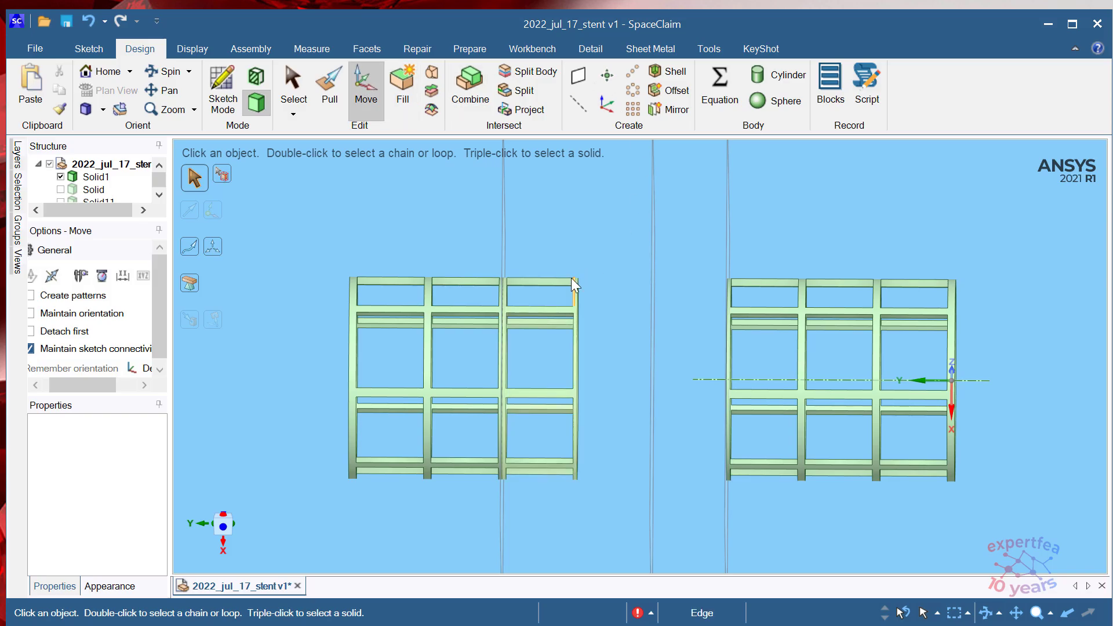
left_click(96, 177)
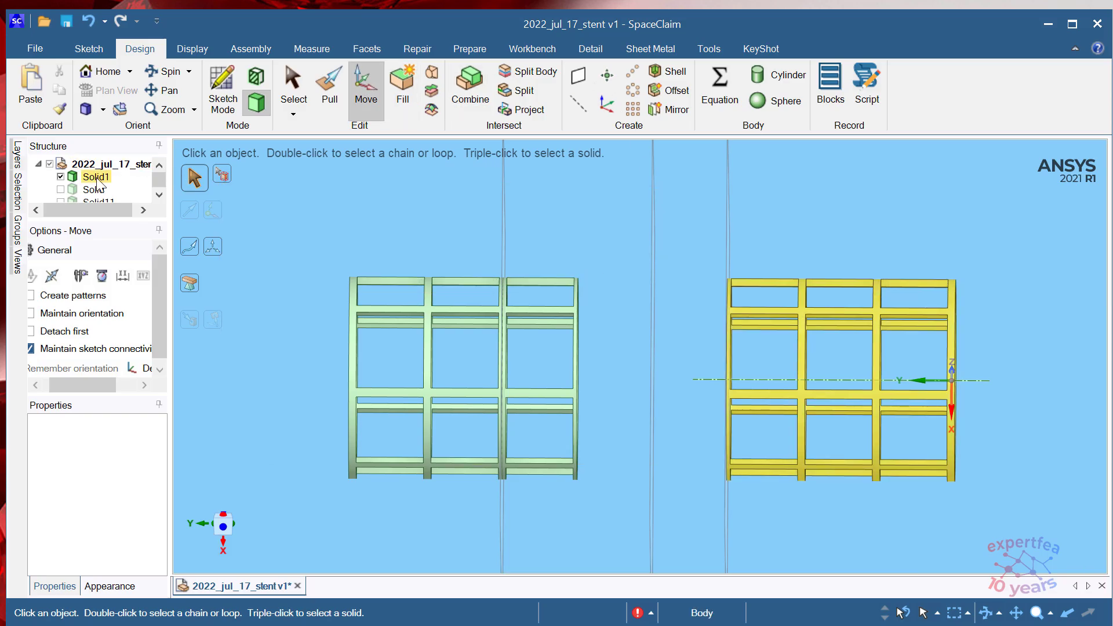
scroll(102, 185, "down", 4)
scroll(111, 180, "up", 2)
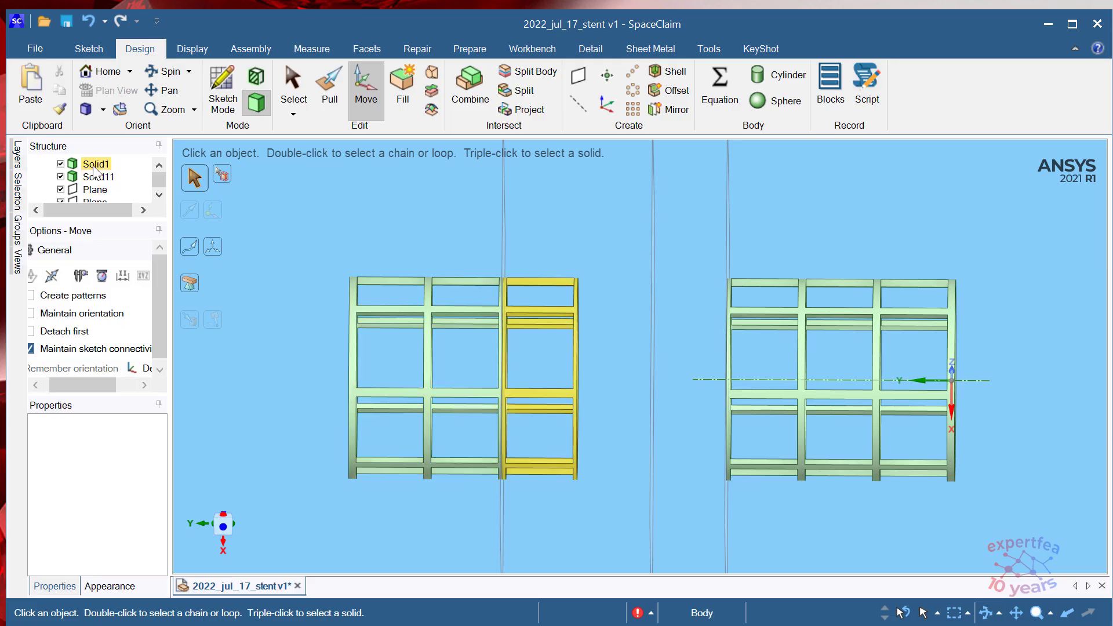
left_click(97, 169)
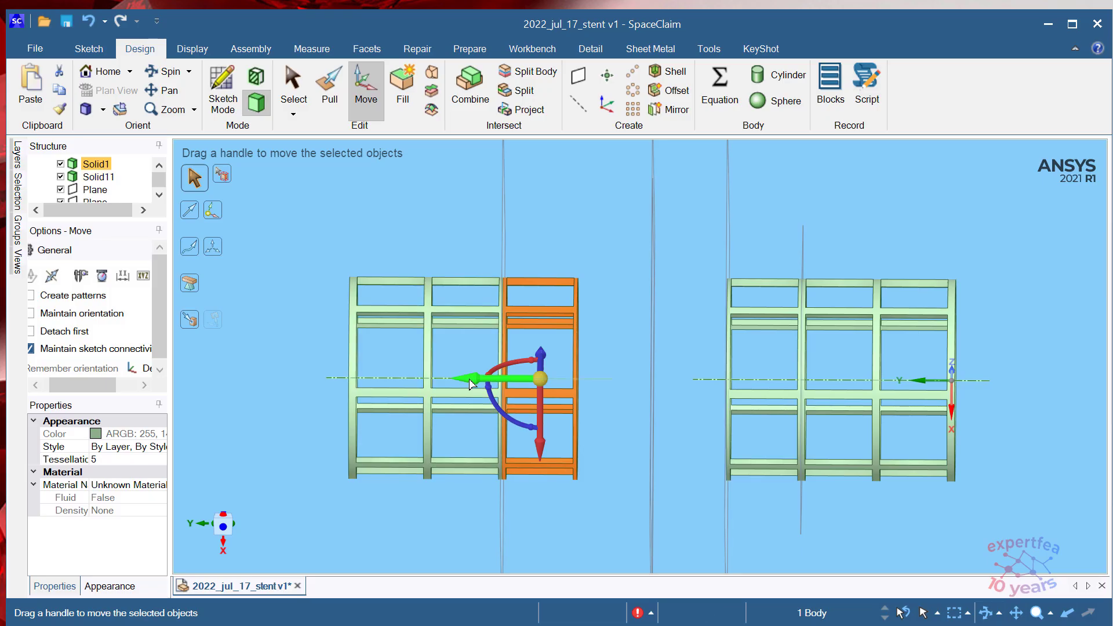
left_click_drag(473, 384, 506, 398)
key("ctrl+z")
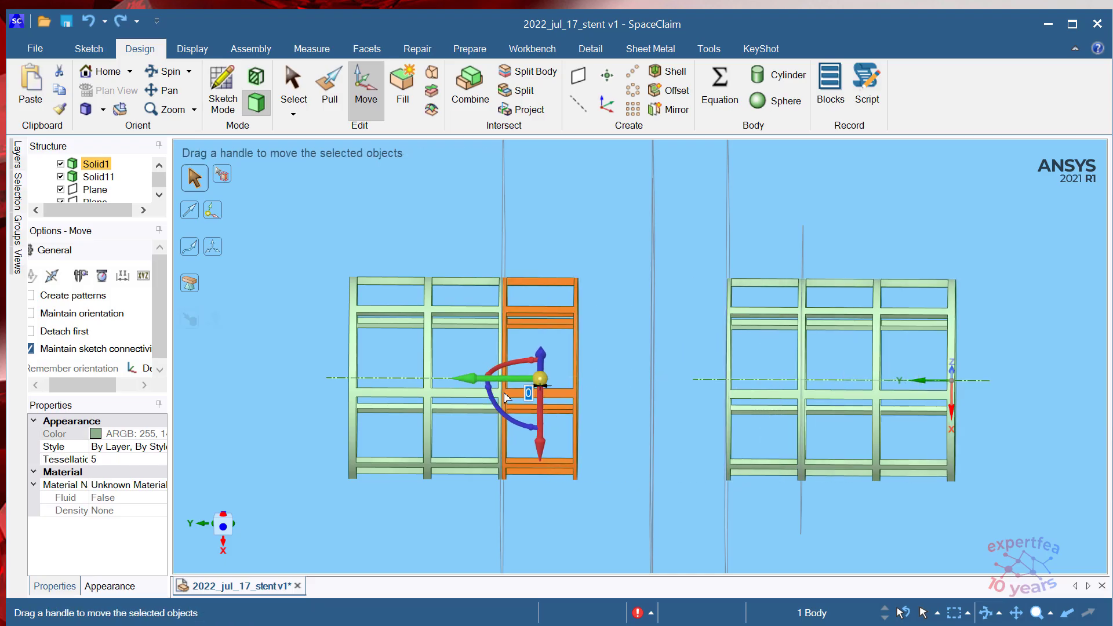
left_click(446, 221)
key("Escape")
- Select the whole split-off segment and check which commands are available for it
scroll(515, 265, "up", 5)
left_click(551, 323)
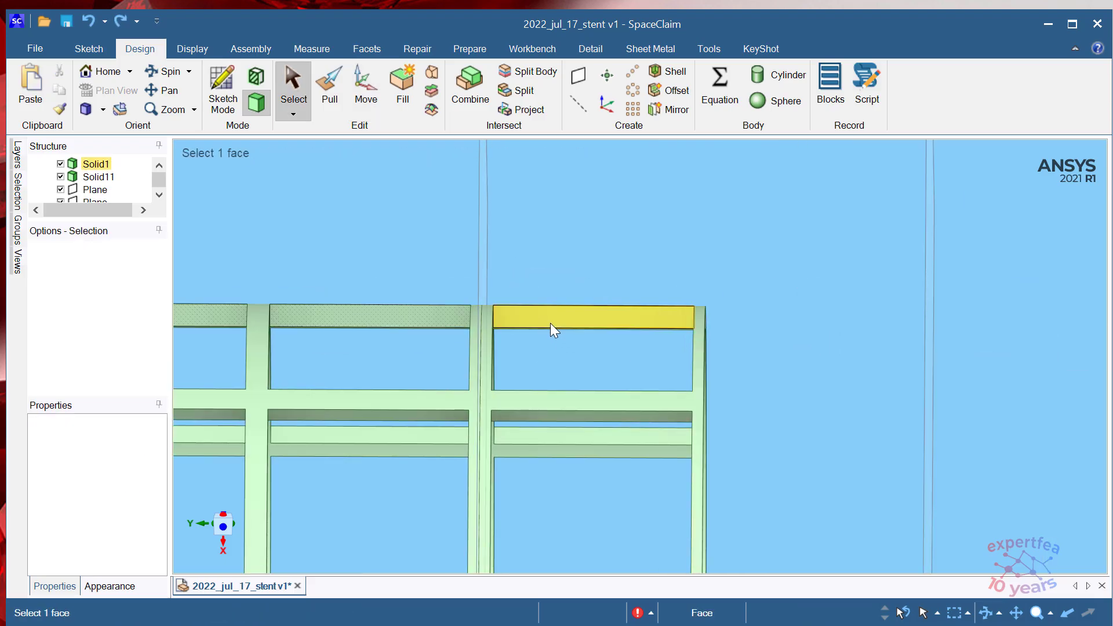
triple_click(542, 319)
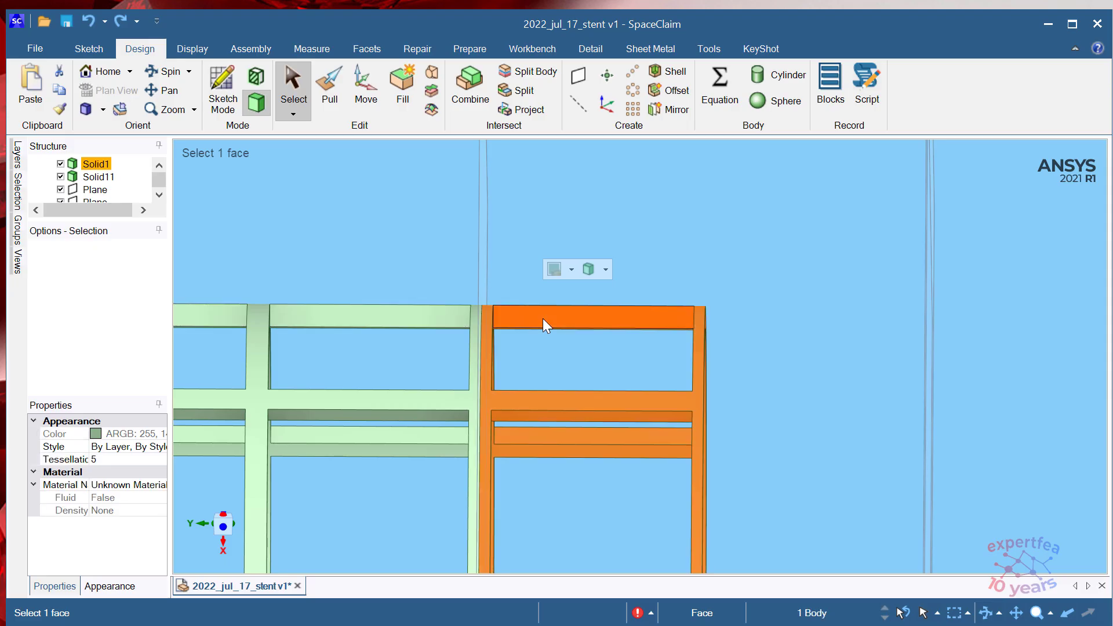
right_click(542, 318)
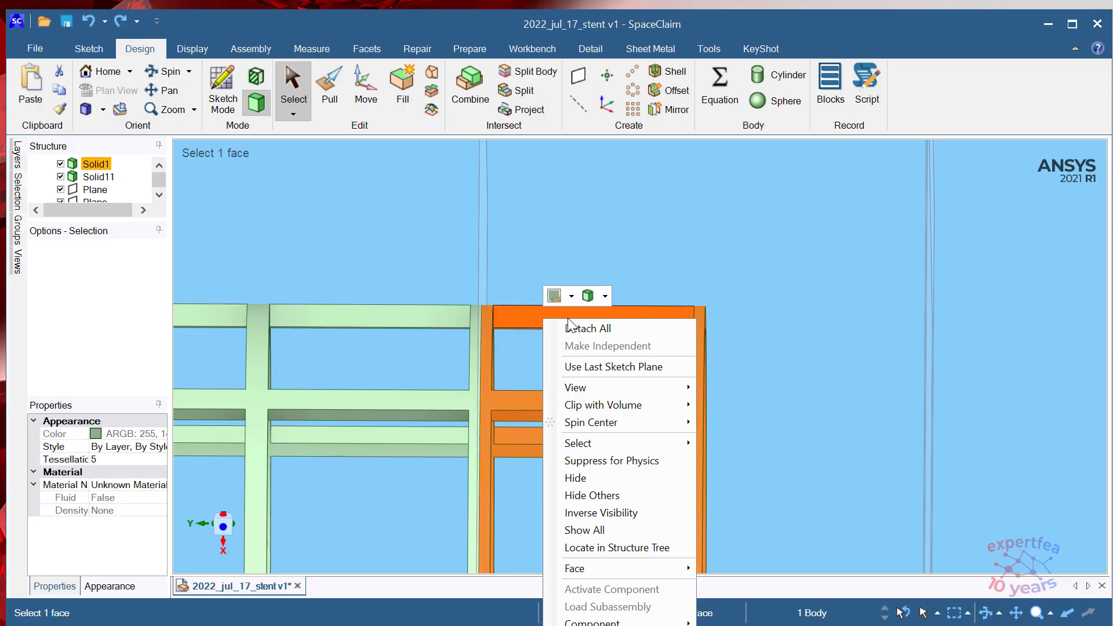
left_click(355, 241)
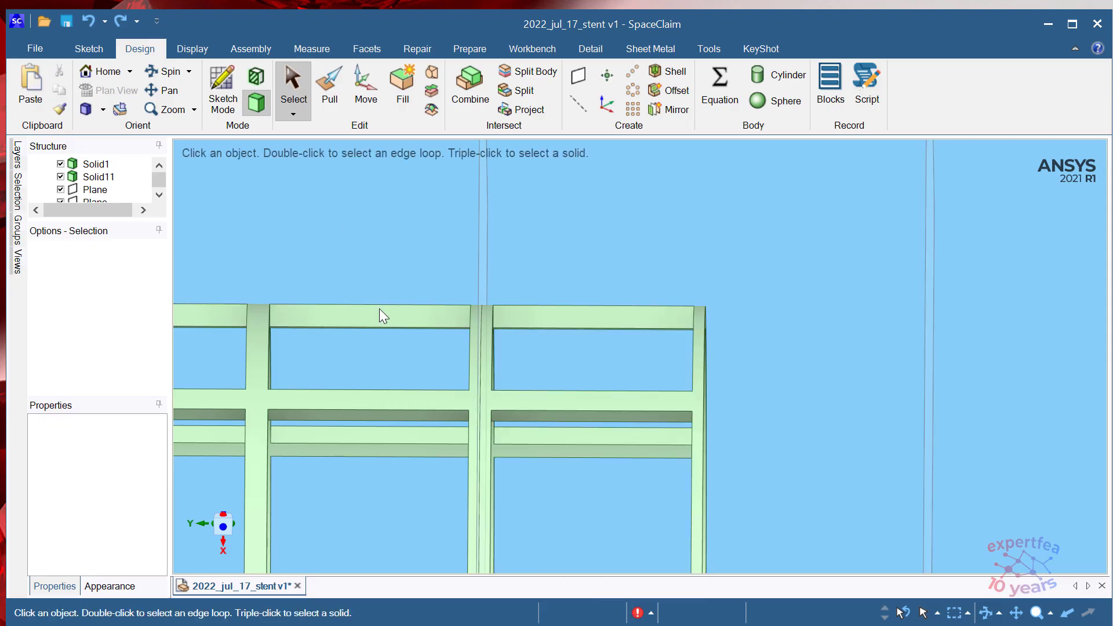
- Examine the two pieces of the split mirrored section by selecting their strut faces and the single-bay segment body
scroll(478, 287, "down", 4)
scroll(478, 287, "up", 4)
left_click(526, 308)
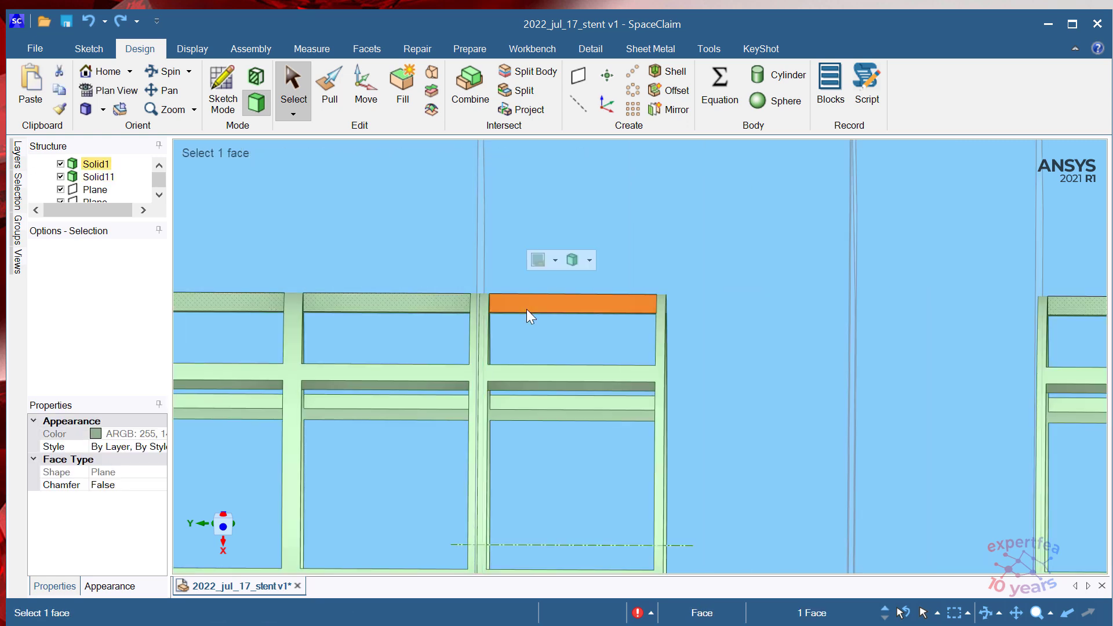
scroll(457, 308, "down", 4)
left_click(492, 291)
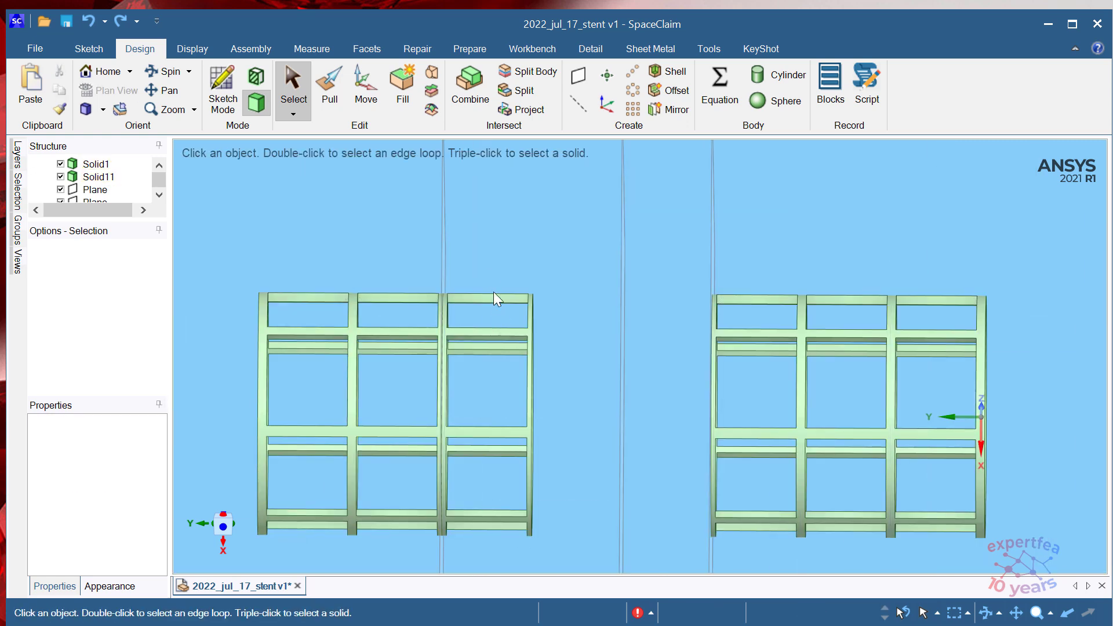
scroll(492, 296, "up", 4)
triple_click(491, 301)
scroll(468, 324, "down", 4)
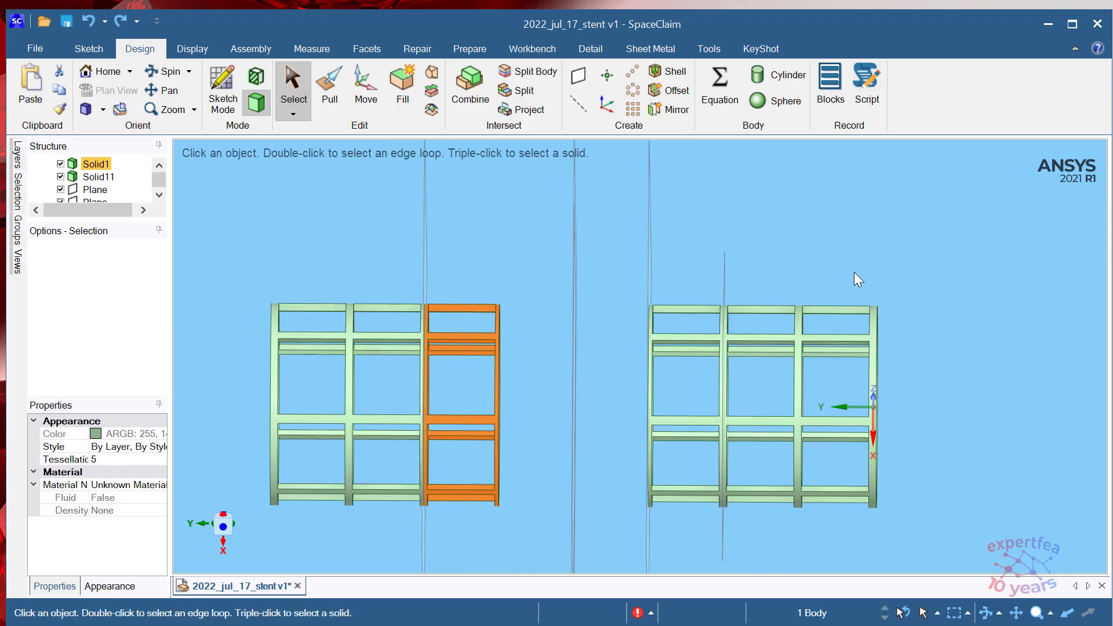
left_click(448, 261)
scroll(417, 310, "up", 4)
left_click(436, 323)
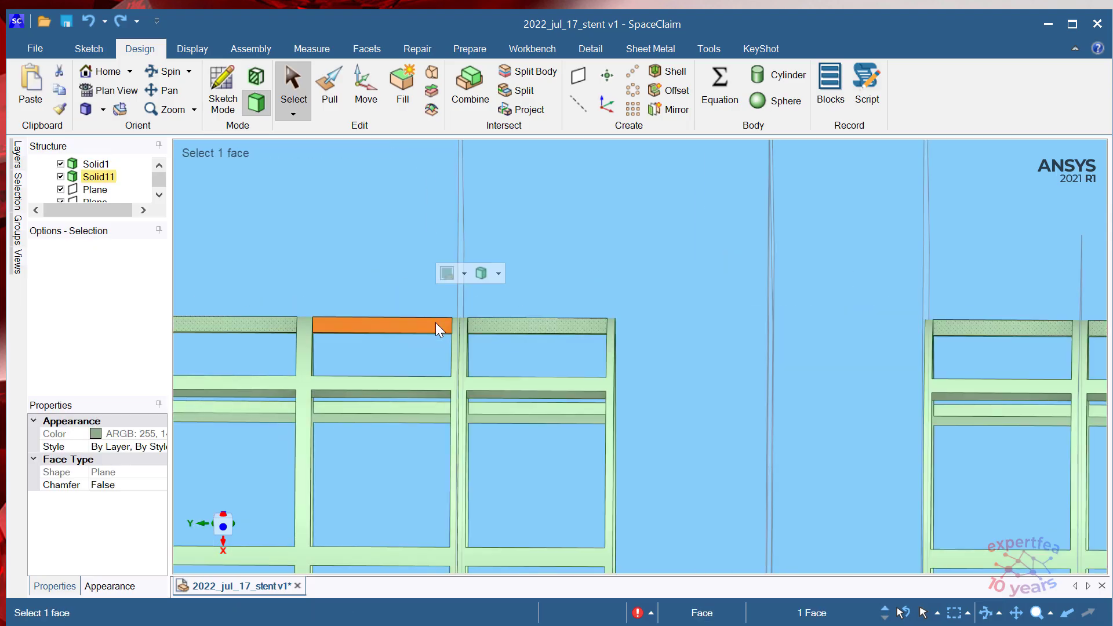
scroll(442, 249, "down", 4)
middle_click_drag(447, 261, 552, 307)
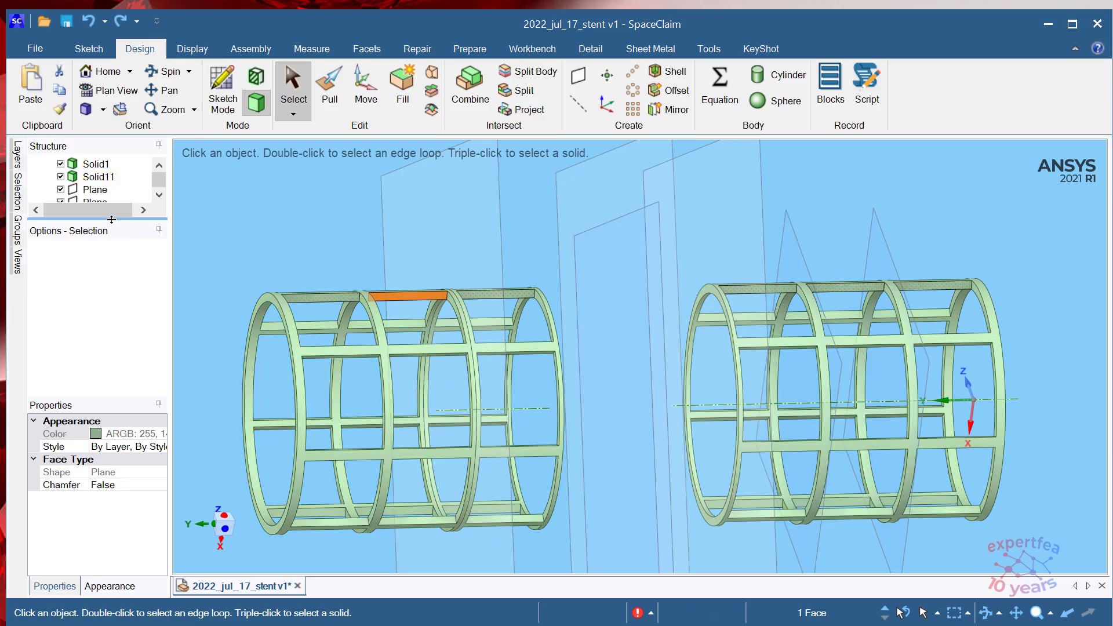
- Enlarge the structure tree and check the commands available for the visible bodies Solid1 and Solid11
left_click_drag(112, 219, 112, 283)
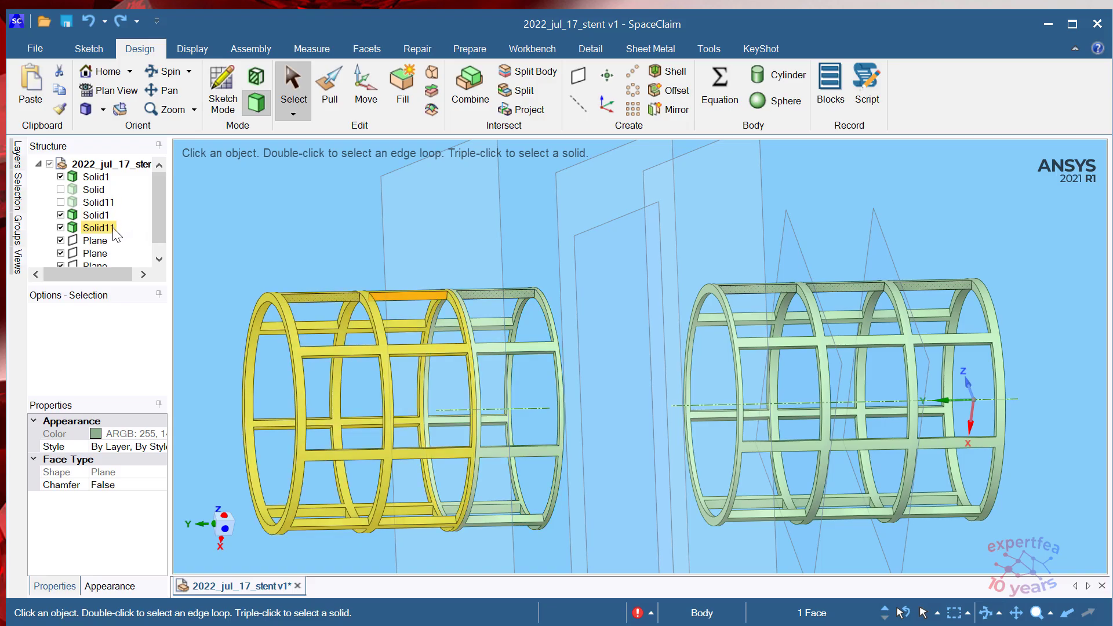
right_click(114, 232)
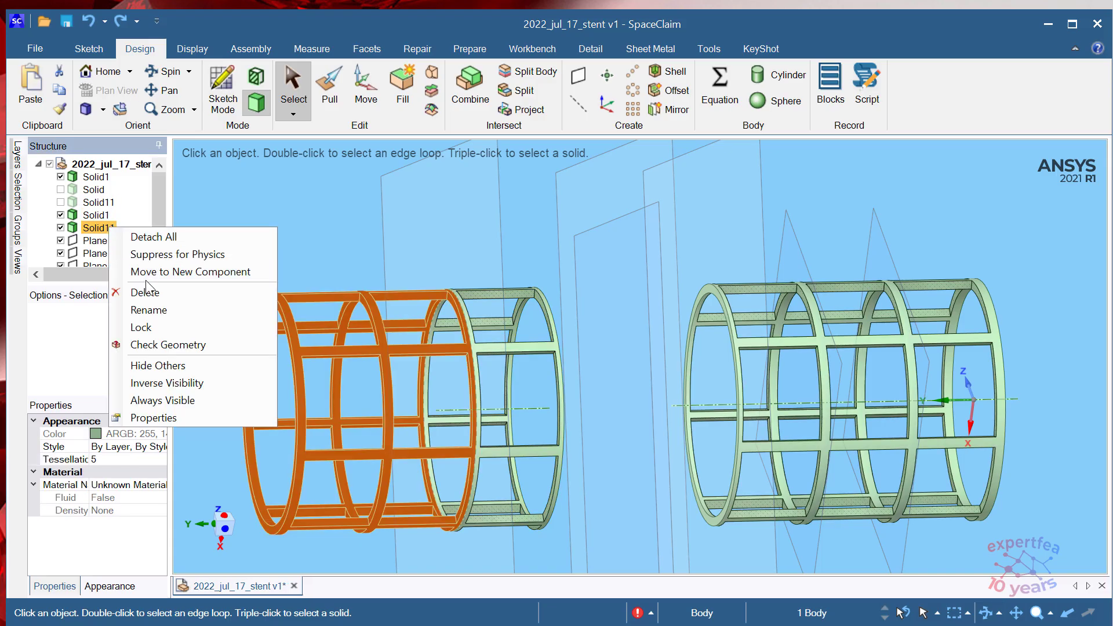
key("Escape")
right_click(106, 220)
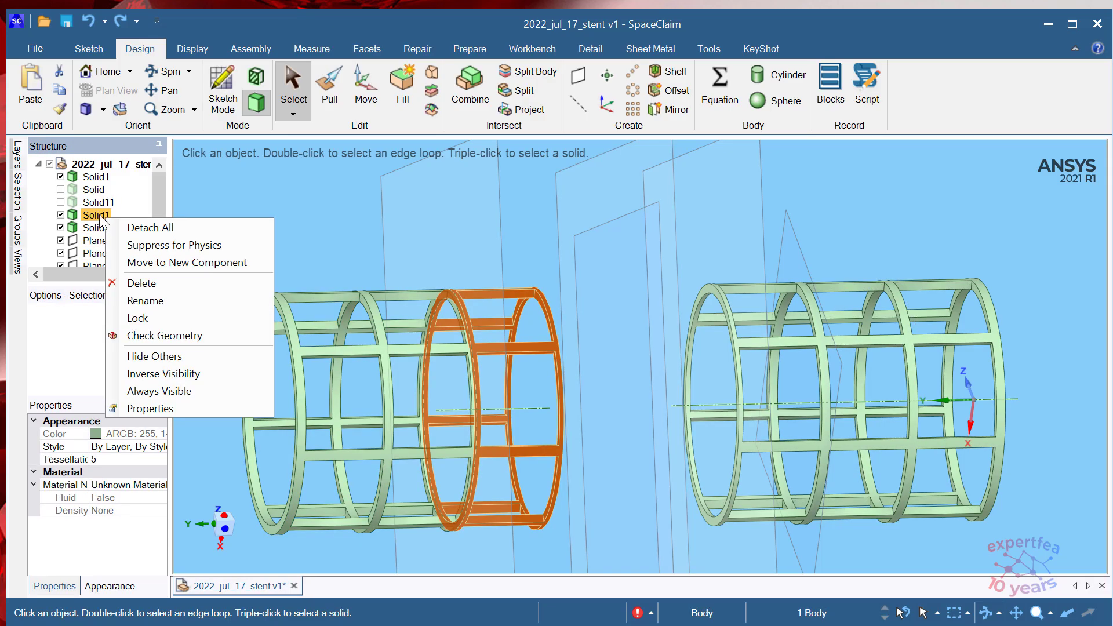
right_click(95, 177)
key("Escape")
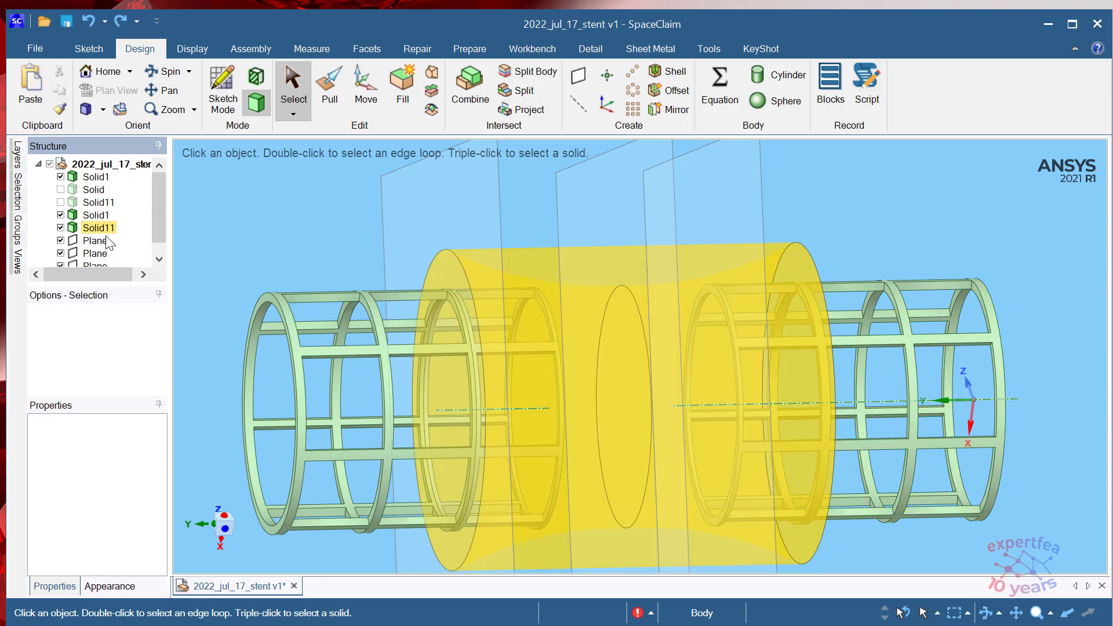
right_click(95, 228)
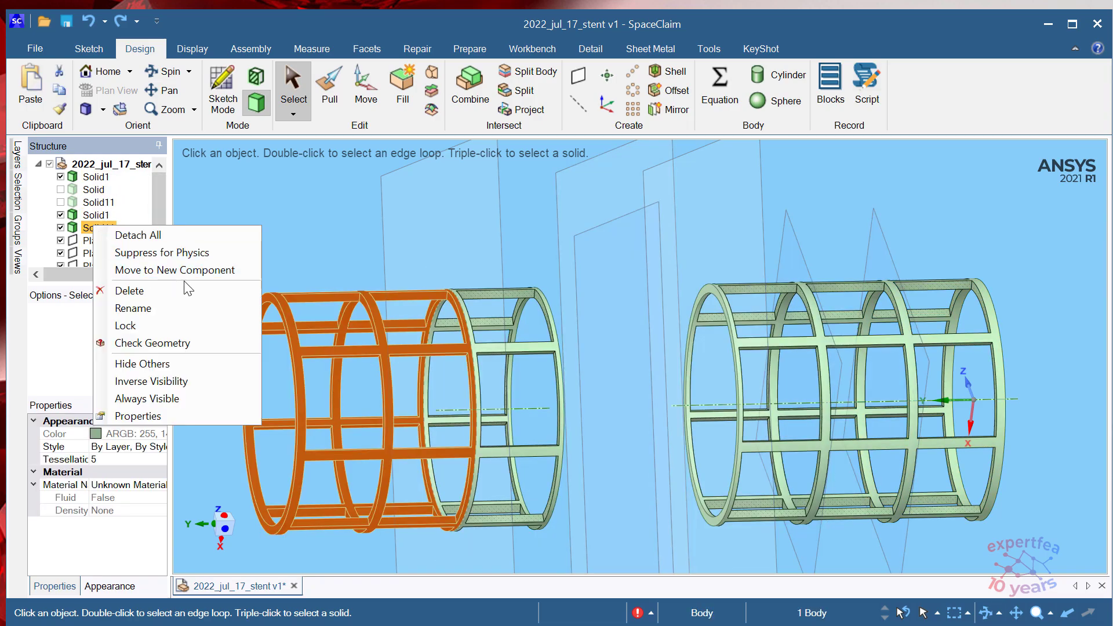
left_click(58, 343)
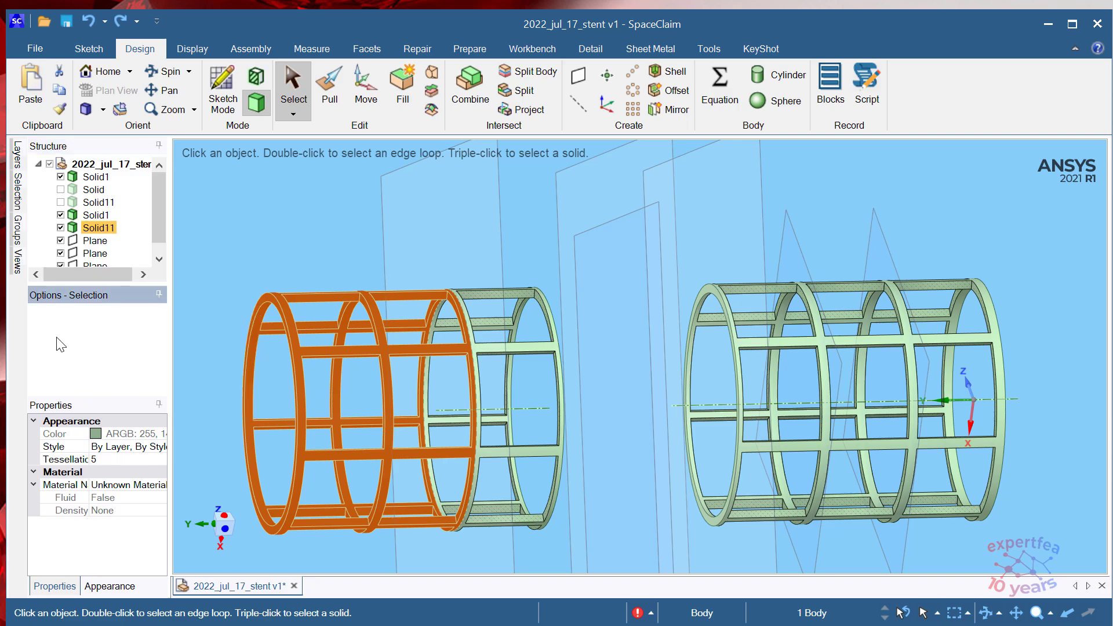
- Select the whole three-bay section at the origin end of the stent and check which commands are available for it
scroll(407, 332, "down", 3)
mouse_move(617, 349)
middle_mouse_down()
mouse_move(586, 353)
mouse_move(604, 357)
middle_mouse_up()
scroll(625, 348, "up", 5)
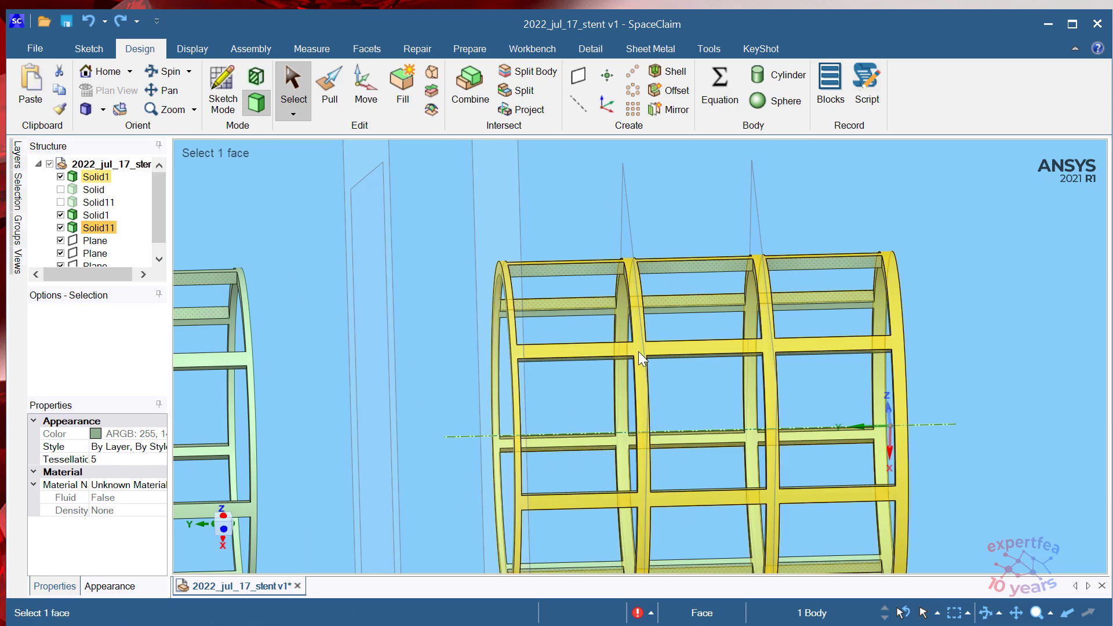
left_click(639, 352)
right_click(638, 350)
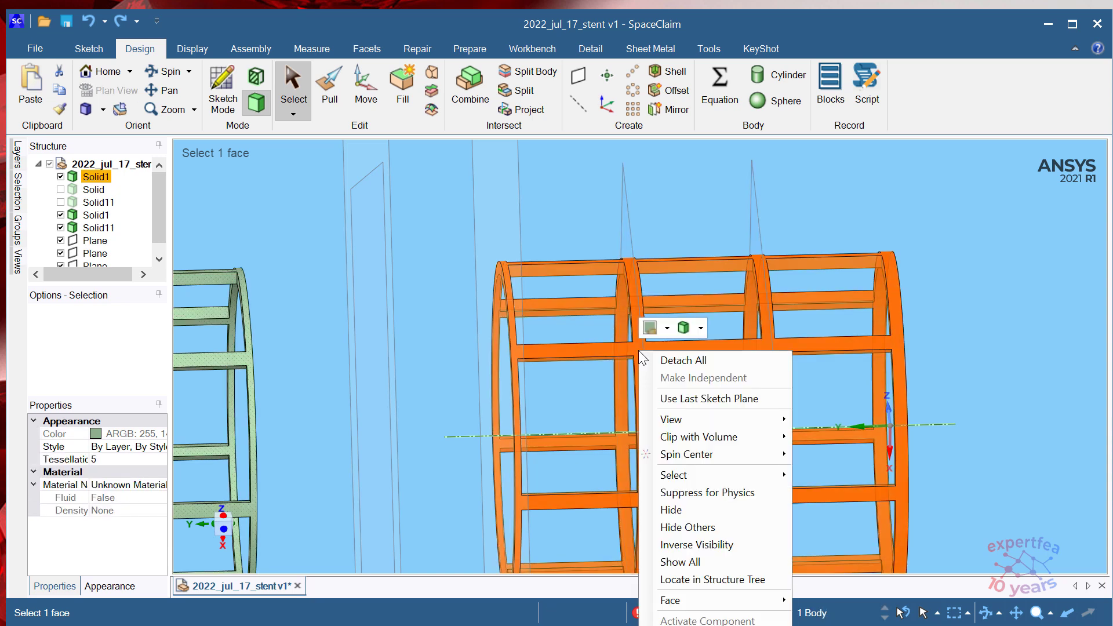
left_click(941, 304)
scroll(716, 350, "down", 5)
mouse_move(774, 393)
middle_mouse_down()
mouse_move(748, 392)
mouse_move(767, 398)
mouse_move(776, 388)
mouse_move(764, 399)
middle_mouse_up()
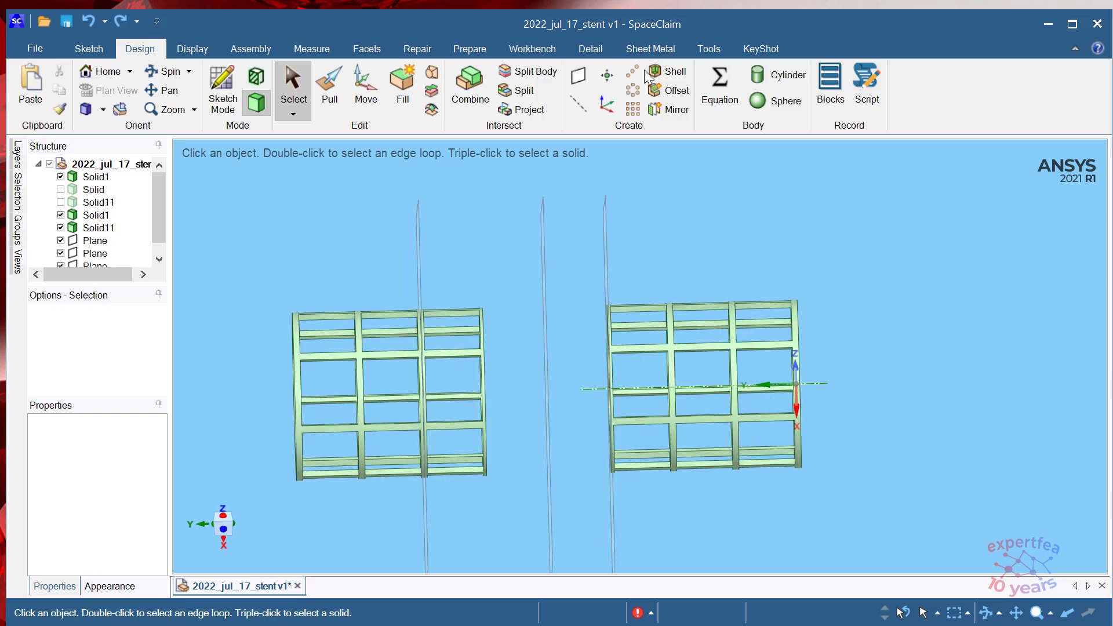
- Try to mirror the split-off single-bay segment about the end ring face beside the gap, merging the mirrored objects
scroll(518, 325, "up", 4)
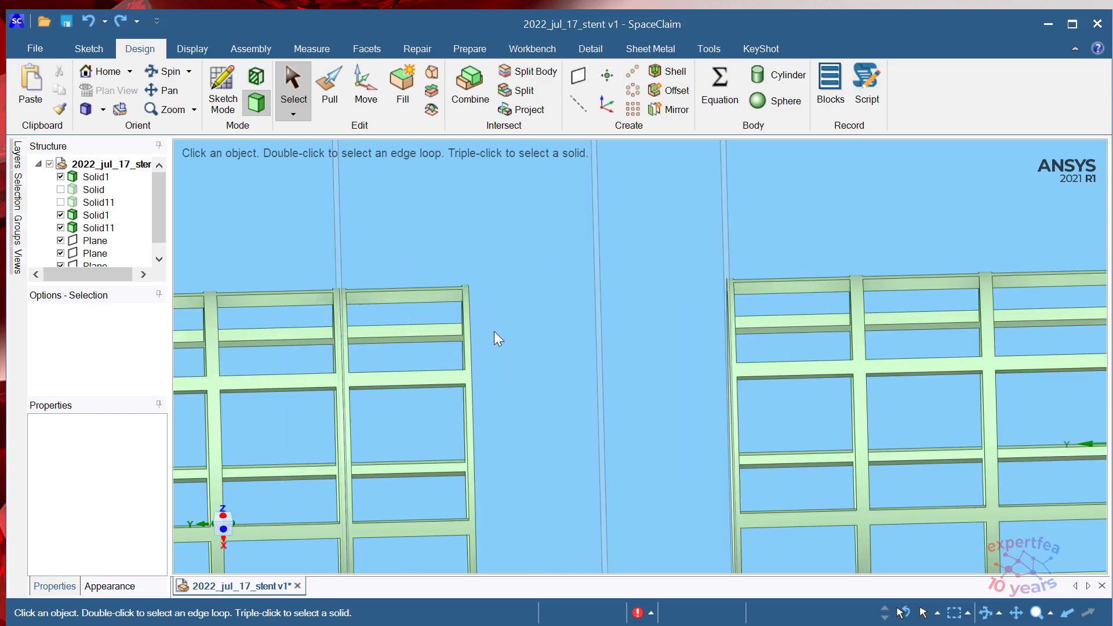
triple_click(434, 378)
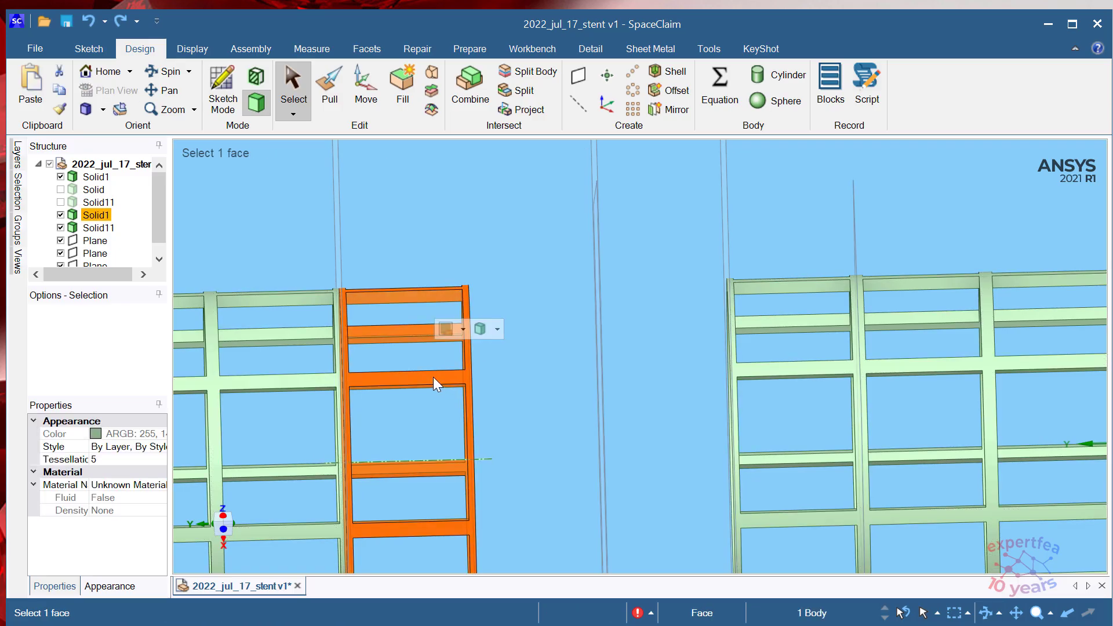
scroll(433, 377, "down", 5)
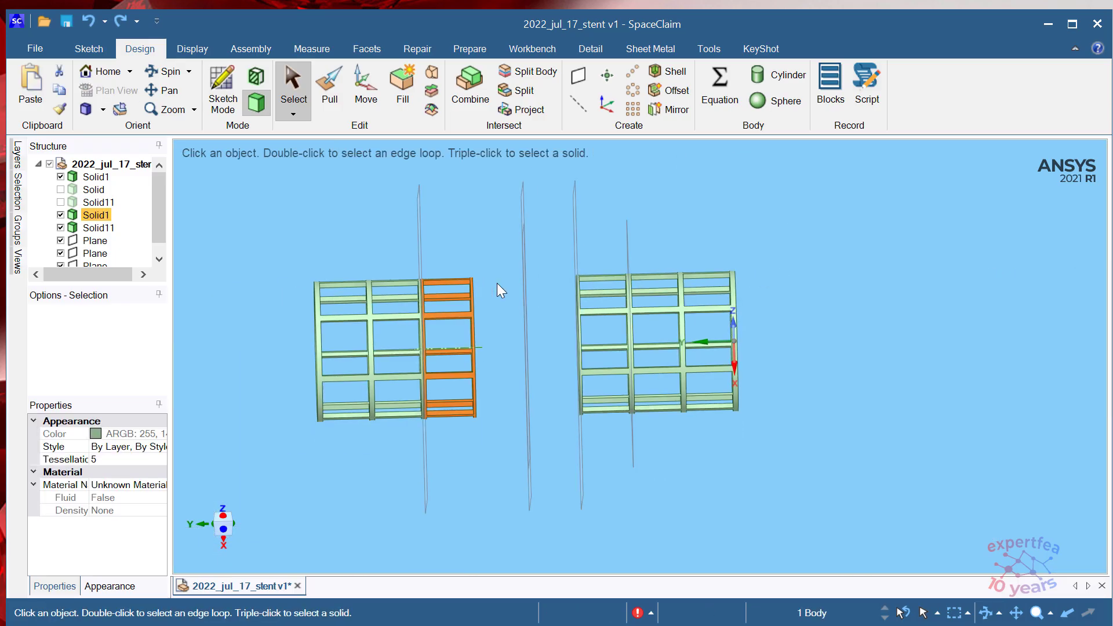
left_click(670, 109)
middle_click_drag(468, 238, 464, 235)
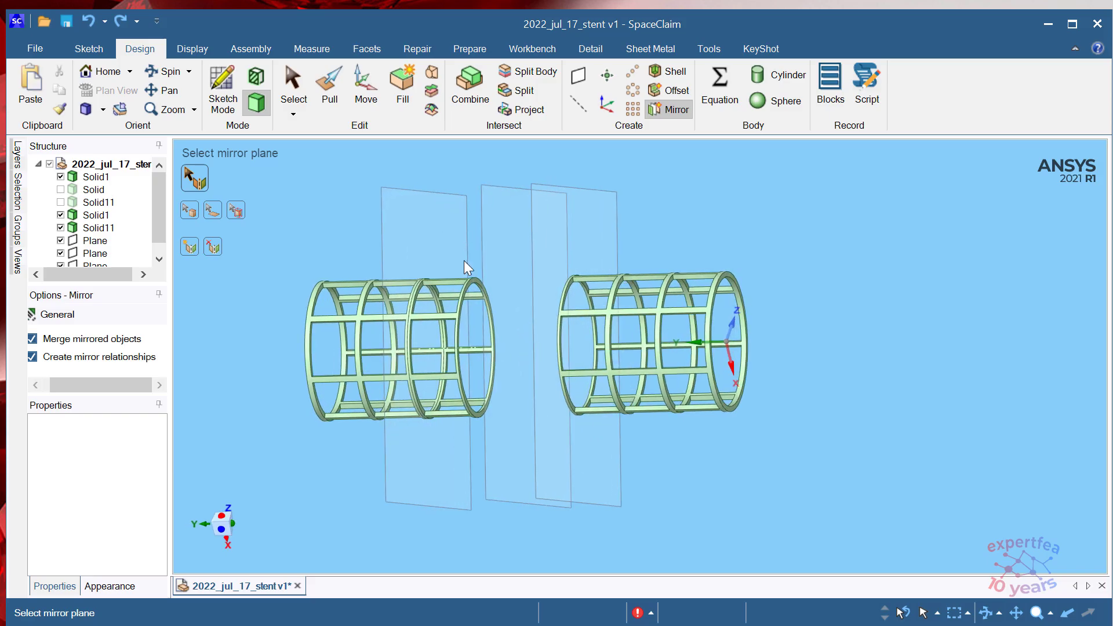
scroll(464, 259, "up", 5)
left_click(502, 308)
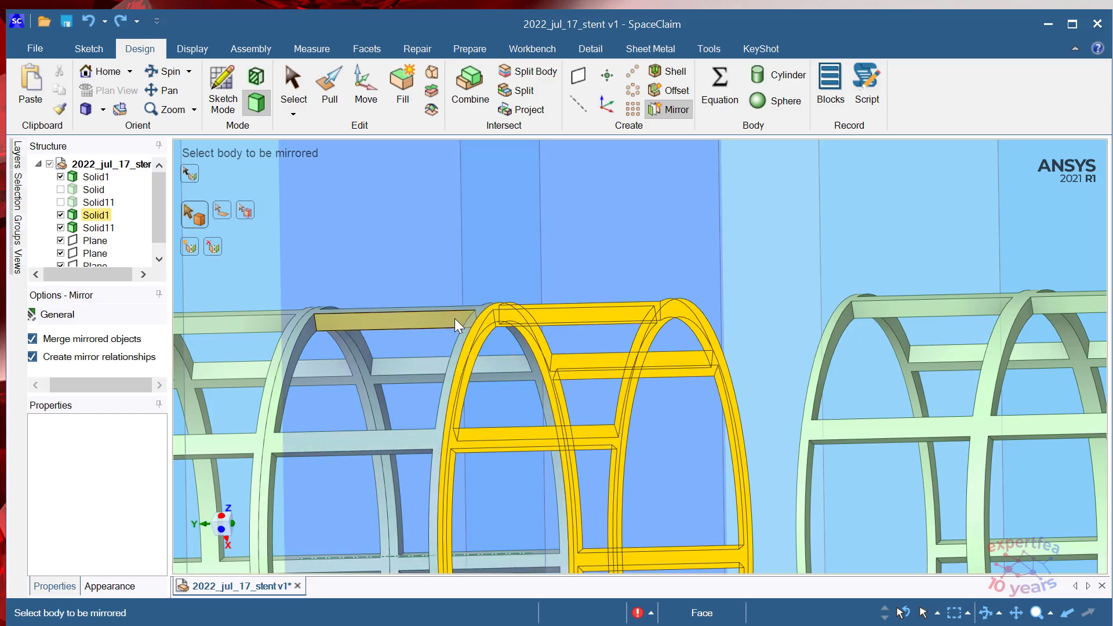
left_click(455, 319)
- Try a second mirror about the new end ring to close the remaining gap between the two stent sections
scroll(493, 304, "down", 5)
mouse_move(592, 338)
middle_mouse_down()
mouse_move(622, 344)
mouse_move(606, 339)
middle_mouse_up()
left_click(674, 110)
left_click(674, 110)
scroll(582, 323, "up", 5)
left_click(555, 356)
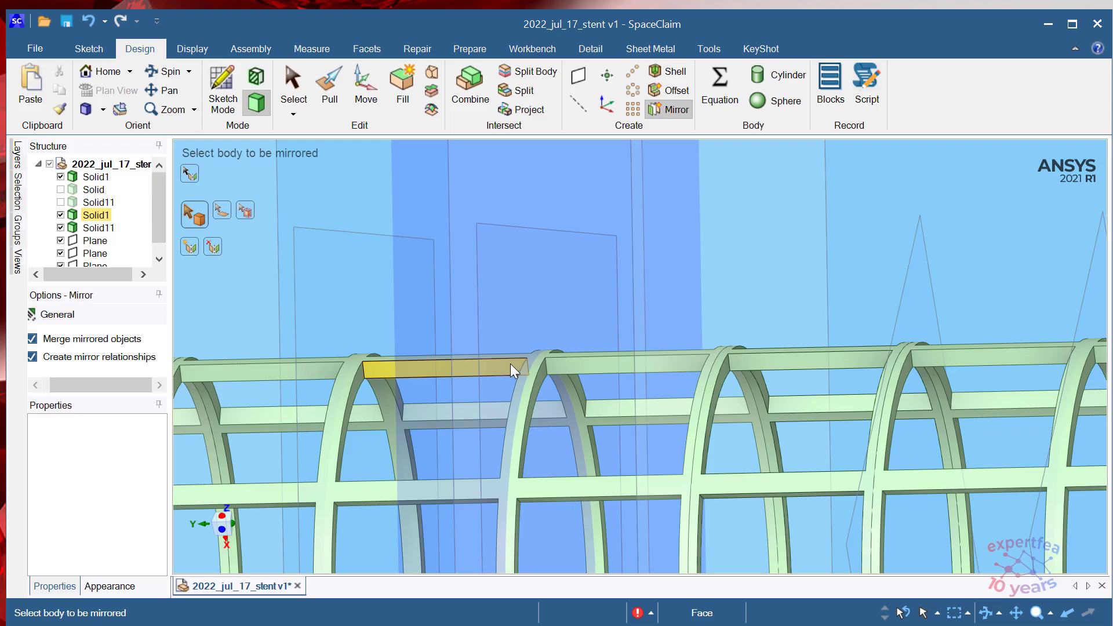
- Undo the merged mirror copies to restore the original gap between the two stent sections
key("ctrl+z")
scroll(638, 265, "down", 4)
middle_click_drag(687, 304, 711, 316)
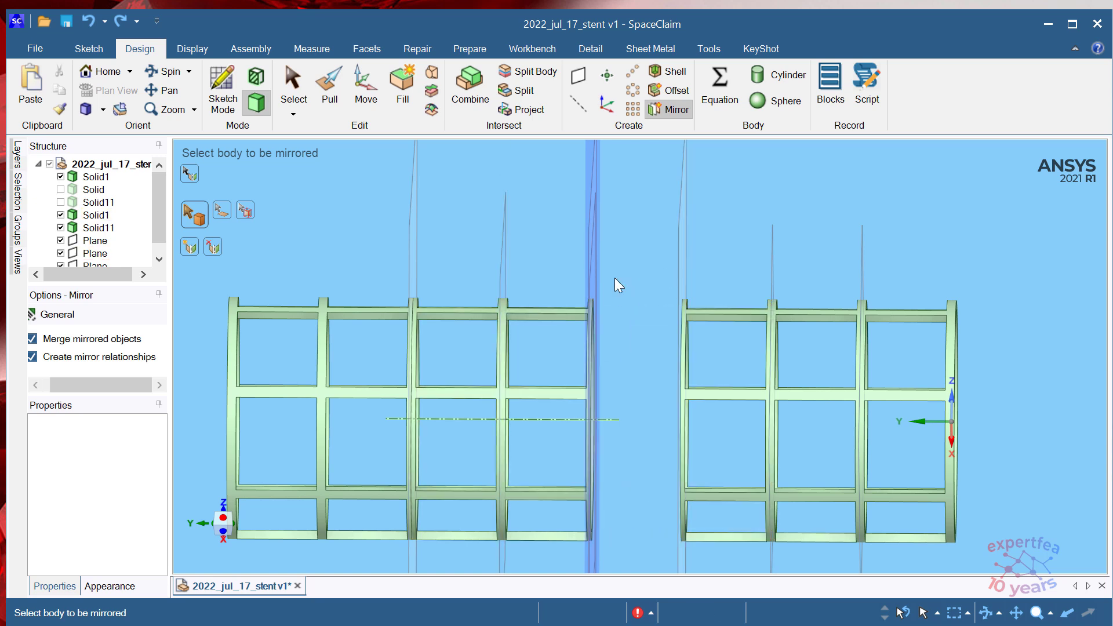
key("Left")
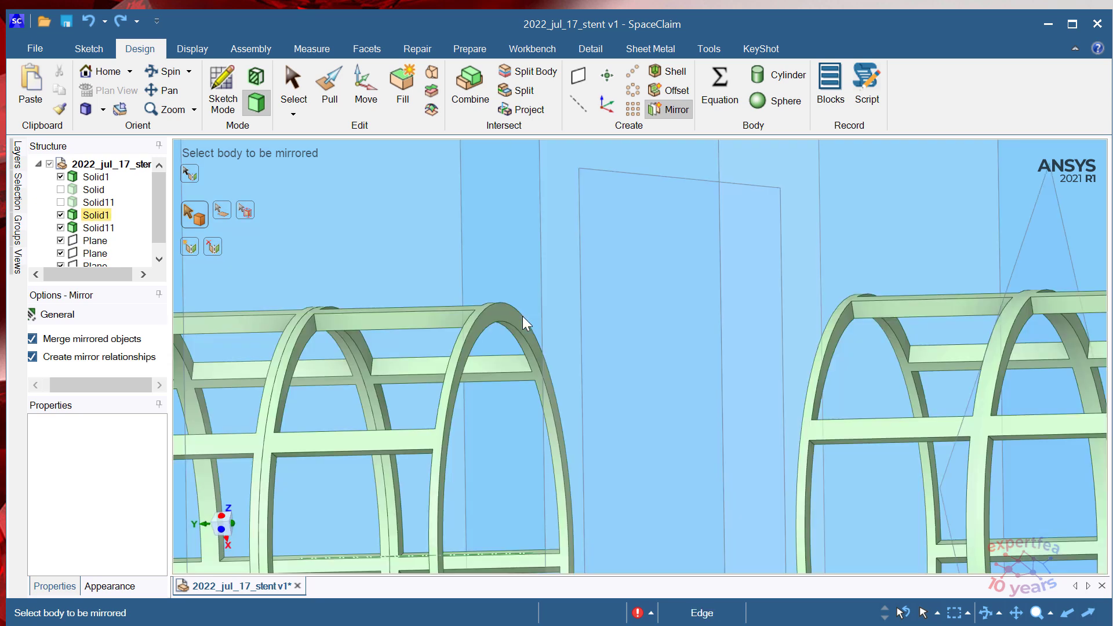
key("Right")
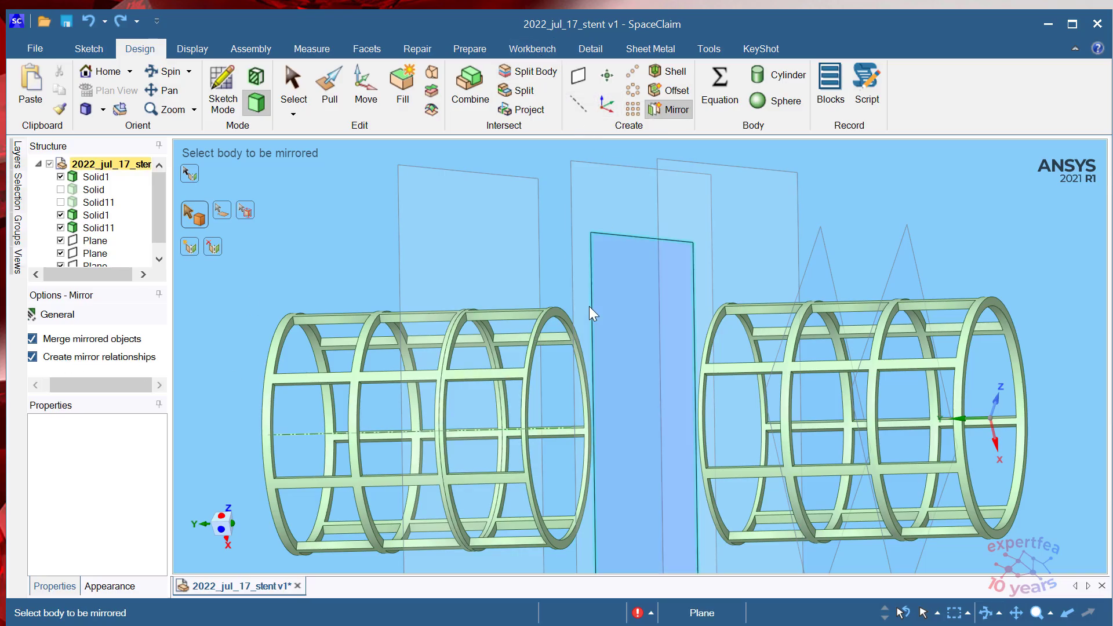
- Mirror the single-bay segment about its end ring face into the gap, without merging the objects or creating mirror relationships
scroll(545, 319, "up", 4)
left_click(562, 306)
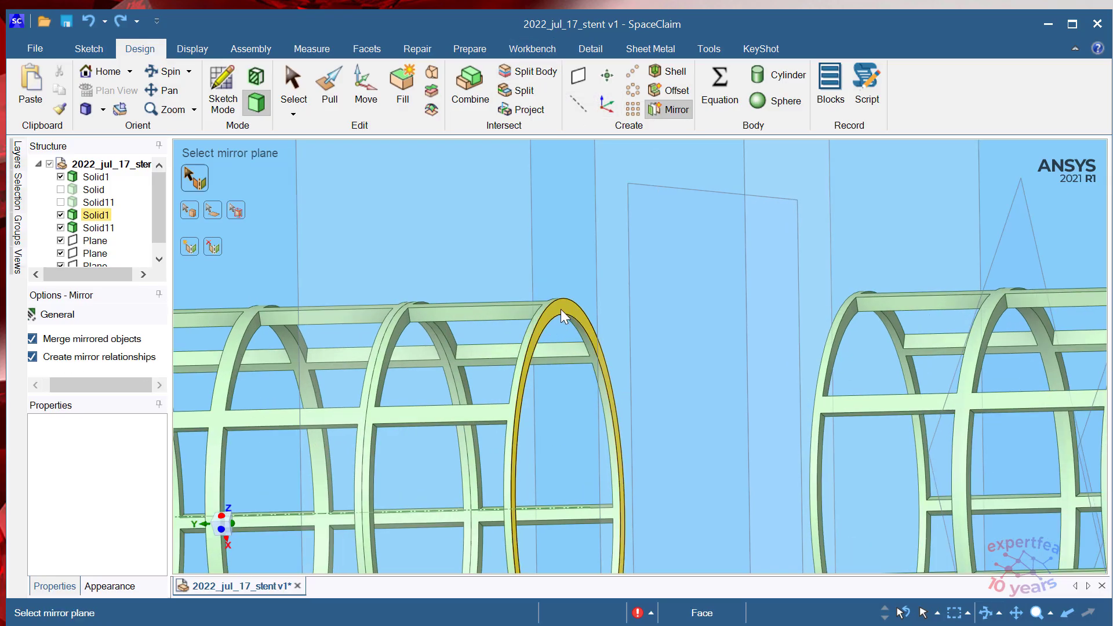
scroll(561, 308, "down", 4)
left_click(33, 339)
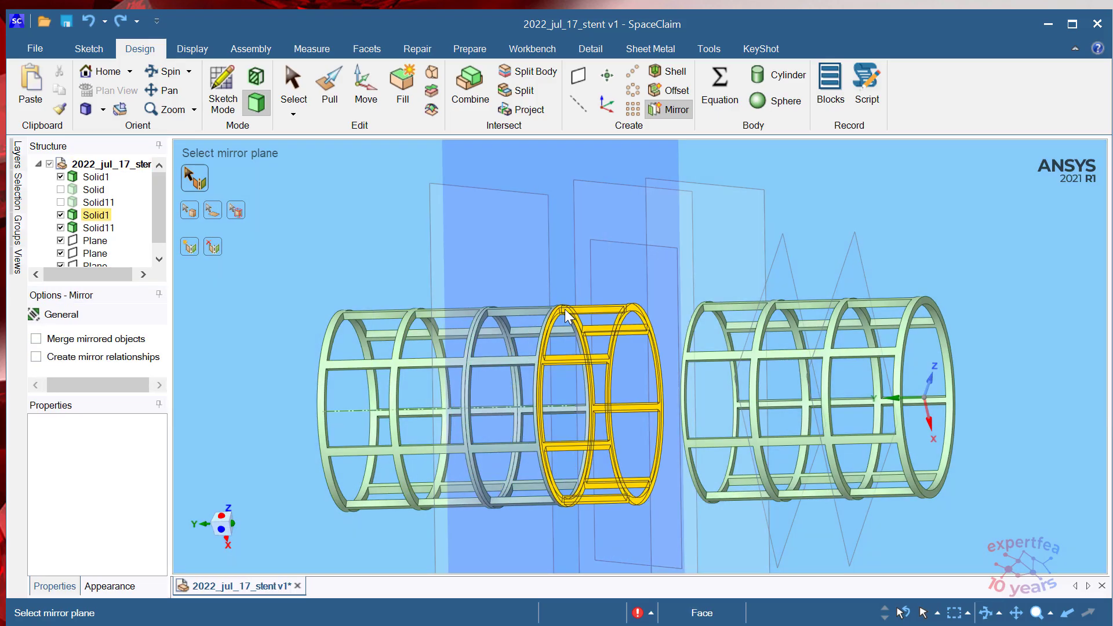
left_click(565, 309)
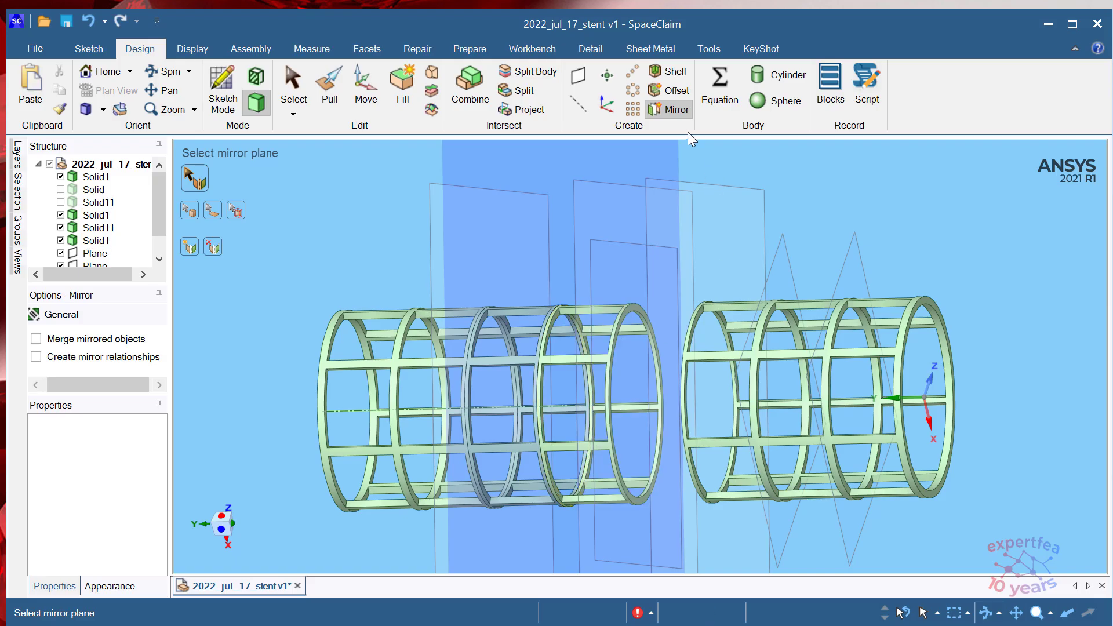
key("Escape")
- Mirror the newly added bay about its free end ring to close the gap, without merging or creating mirror relationships
scroll(641, 322, "up", 5)
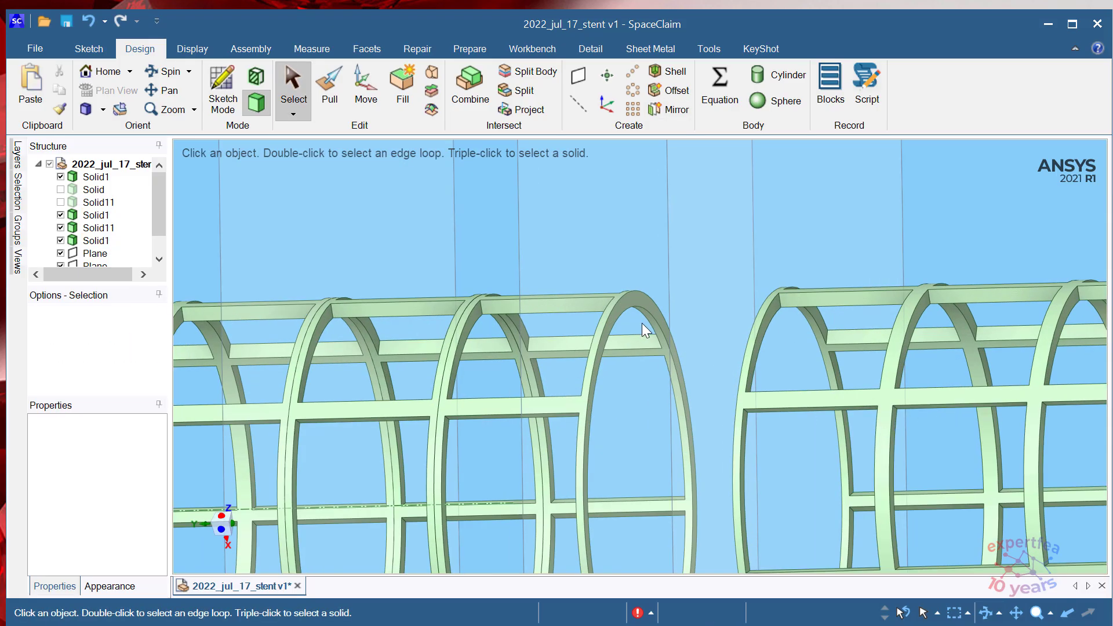
left_click(673, 110)
left_click(638, 297)
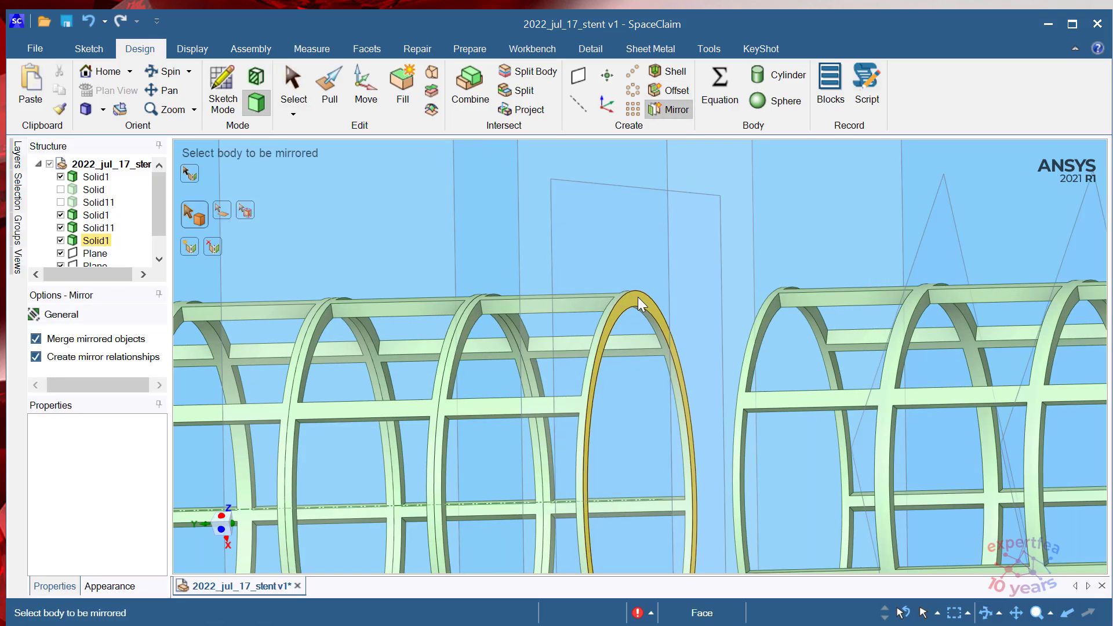
scroll(638, 297, "down", 5)
left_click(36, 342)
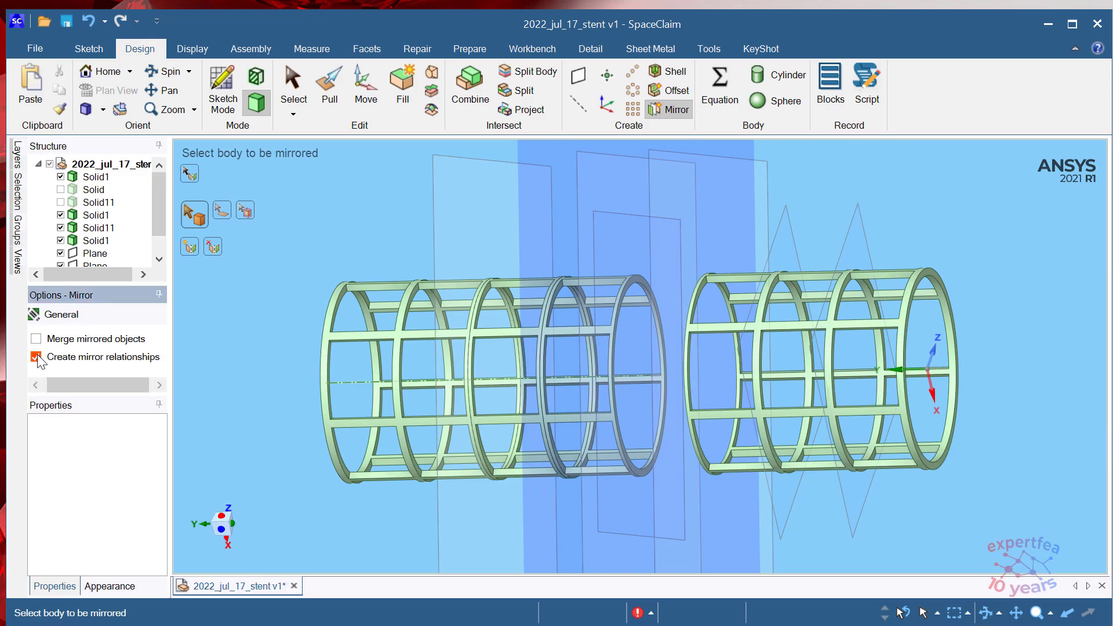
left_click(35, 357)
left_click(678, 280)
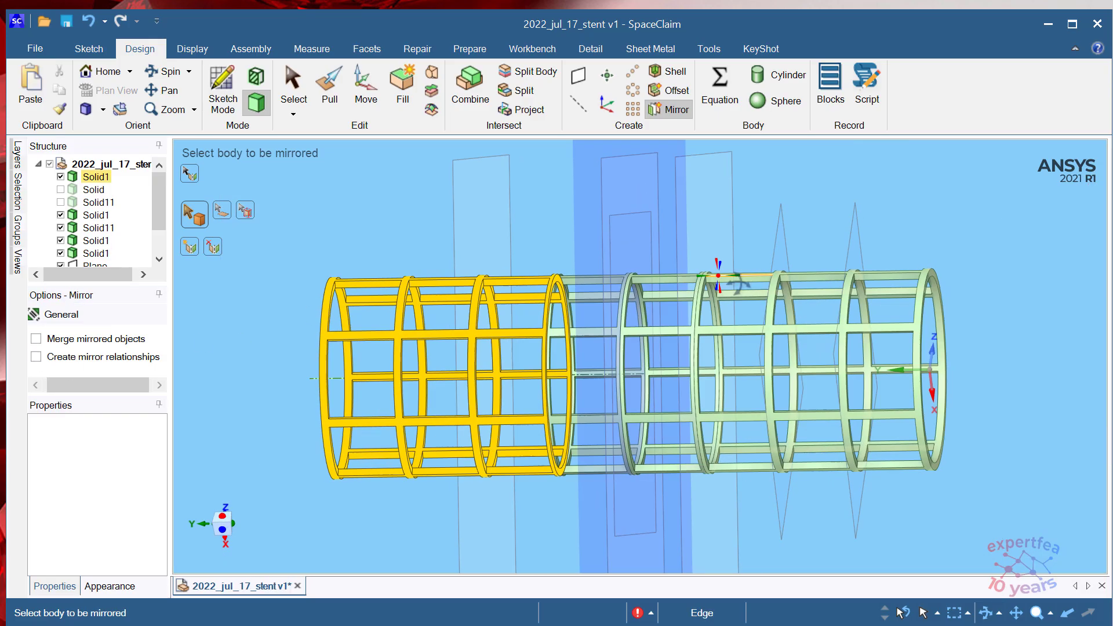
scroll(641, 319, "up", 5)
key("Escape")
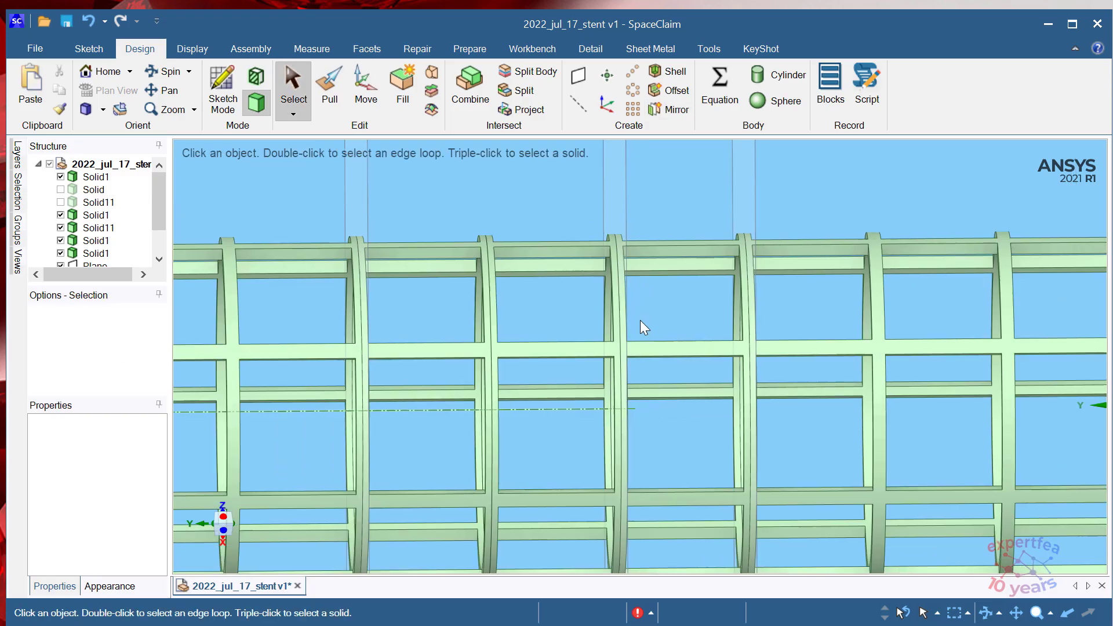
- Combine all the visible stent sections and mirrored bays into one solid body, merging them successively along the stent axis
scroll(632, 345, "down", 5)
scroll(700, 278, "up", 5)
scroll(701, 278, "down", 4)
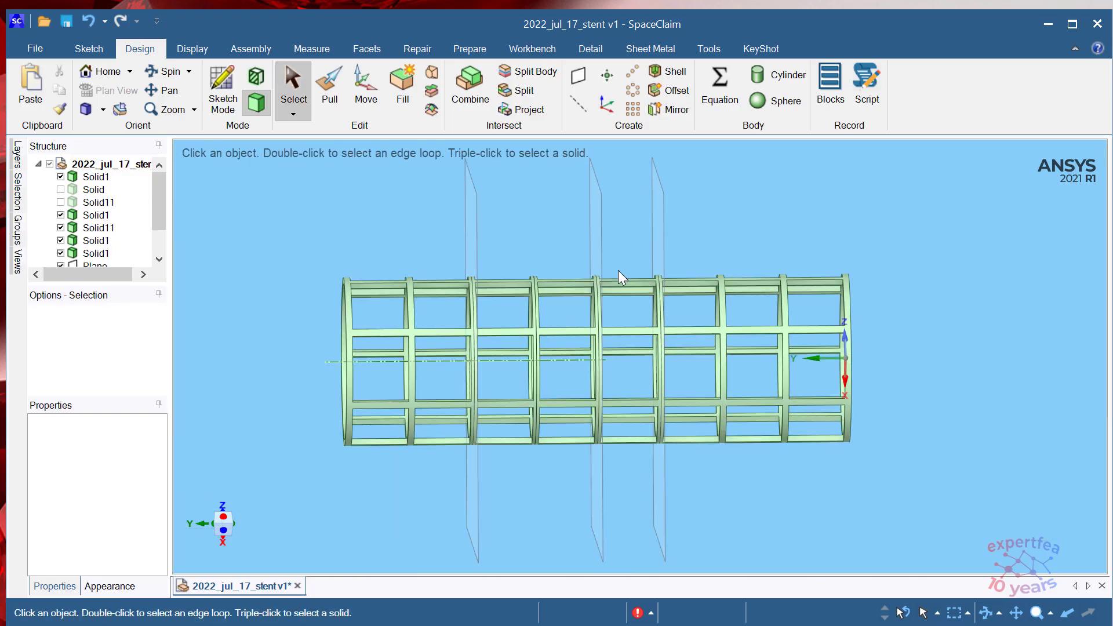
scroll(619, 271, "up", 3)
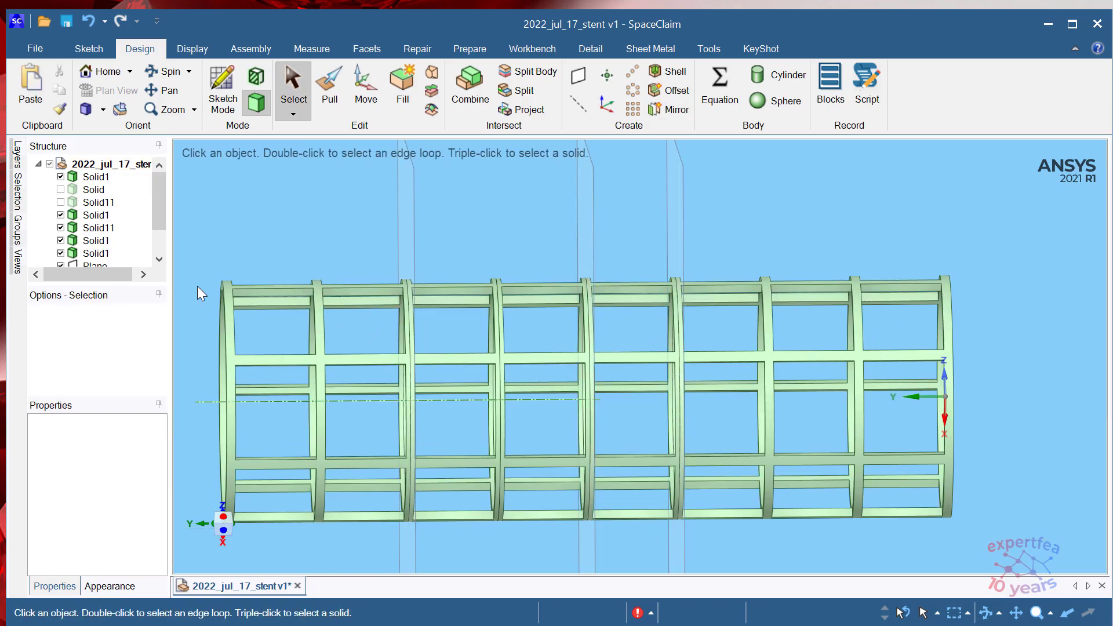
scroll(458, 370, "down", 3)
left_click(470, 90)
scroll(445, 361, "up", 5)
left_click(316, 238)
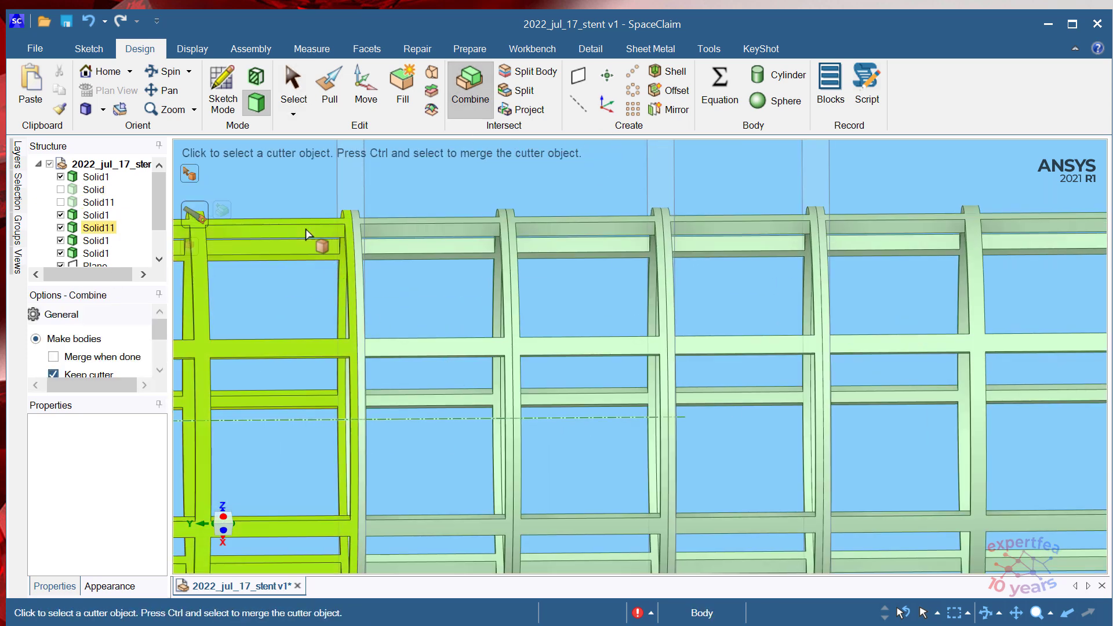
left_click(405, 233)
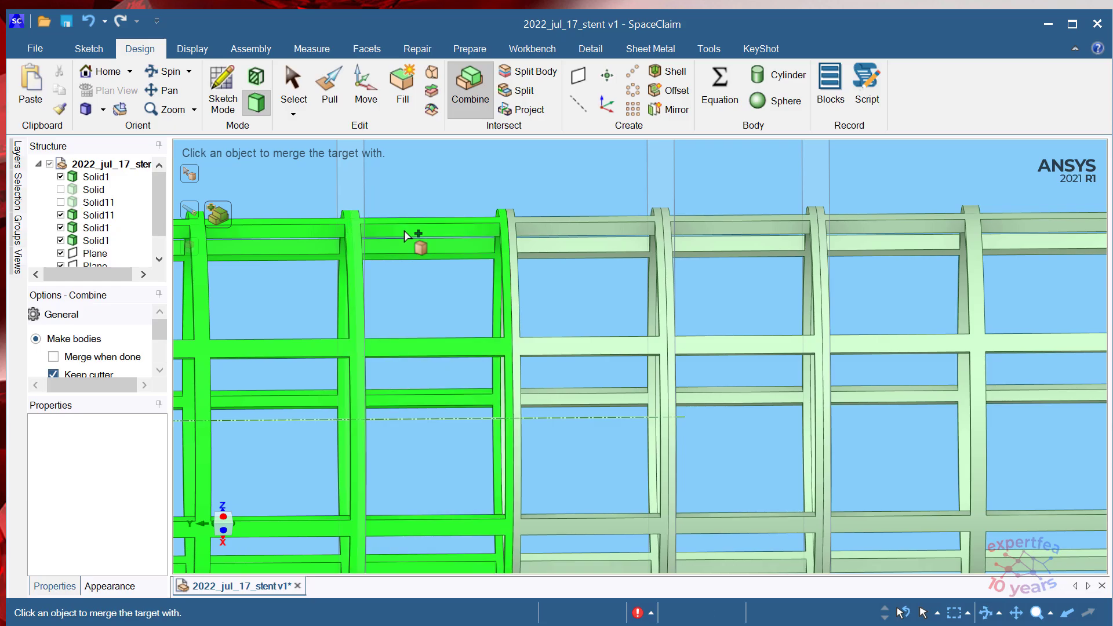
left_click(544, 235)
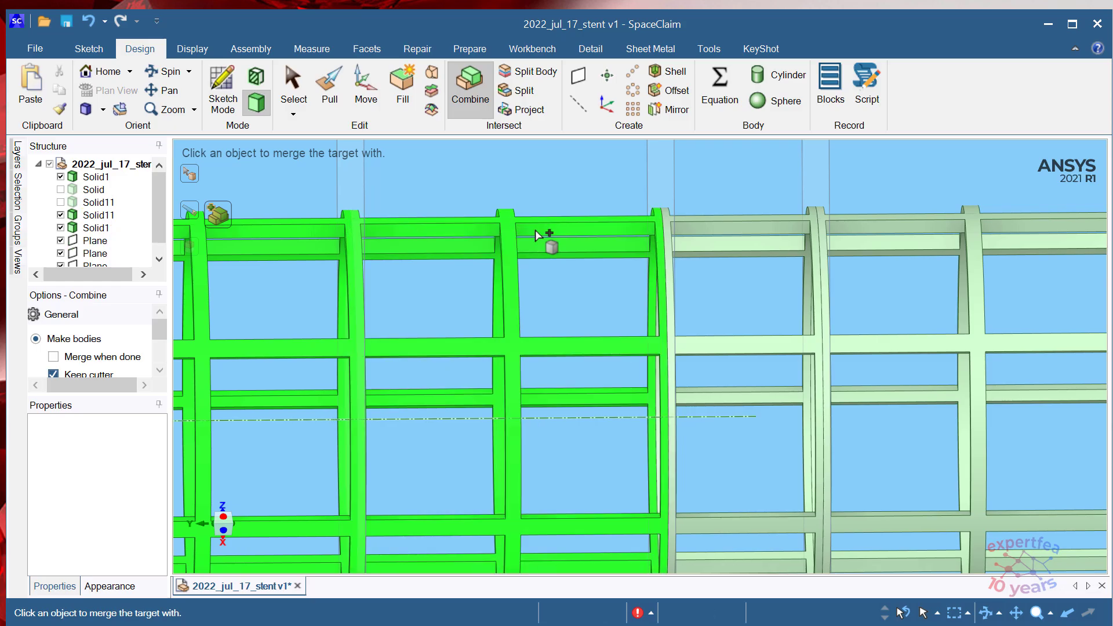
left_click(728, 235)
left_click(852, 234)
scroll(670, 309, "down", 5)
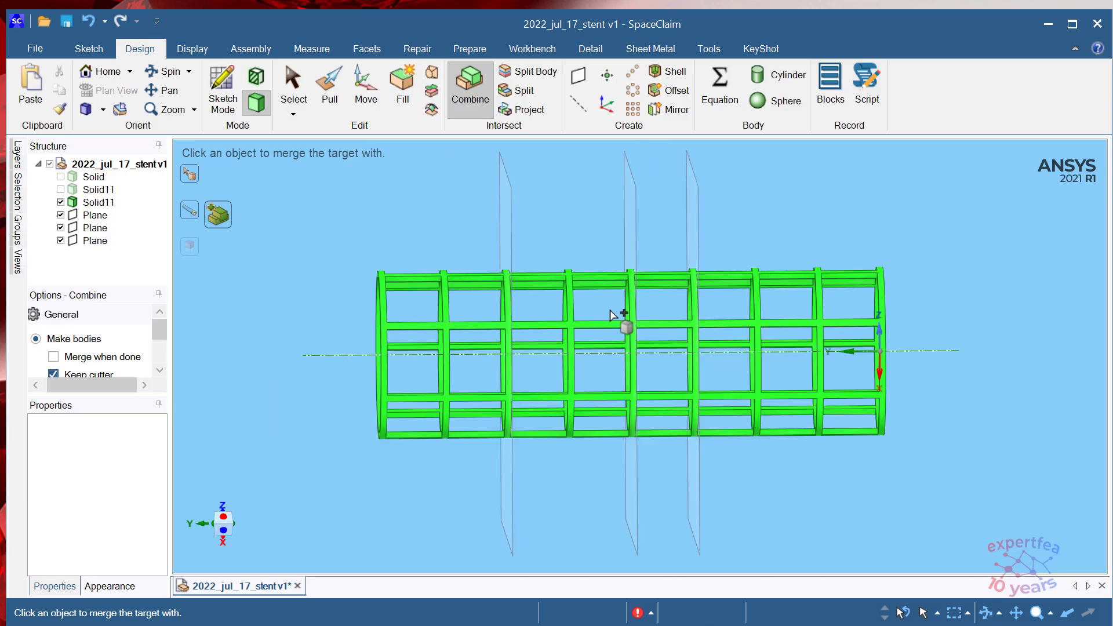
key("Escape")
- Pull the combined stent's outer cylindrical face to a radius of 2.68 mm
scroll(669, 293, "up", 5)
scroll(670, 293, "down", 5)
middle_click_drag(945, 261, 905, 301)
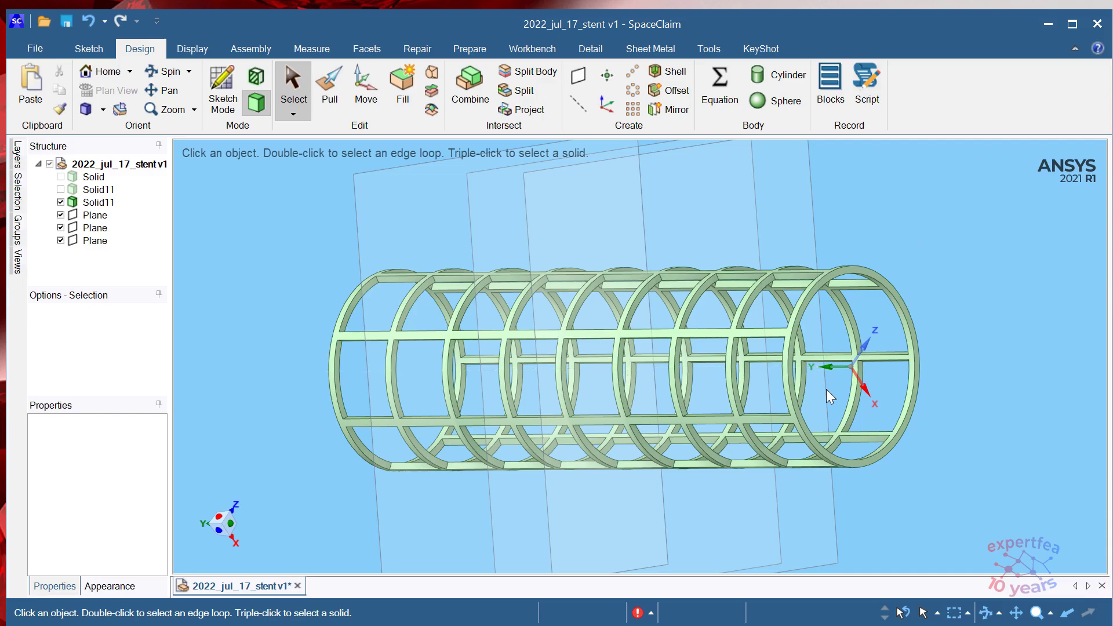
scroll(826, 388, "up", 5)
scroll(817, 383, "down", 3)
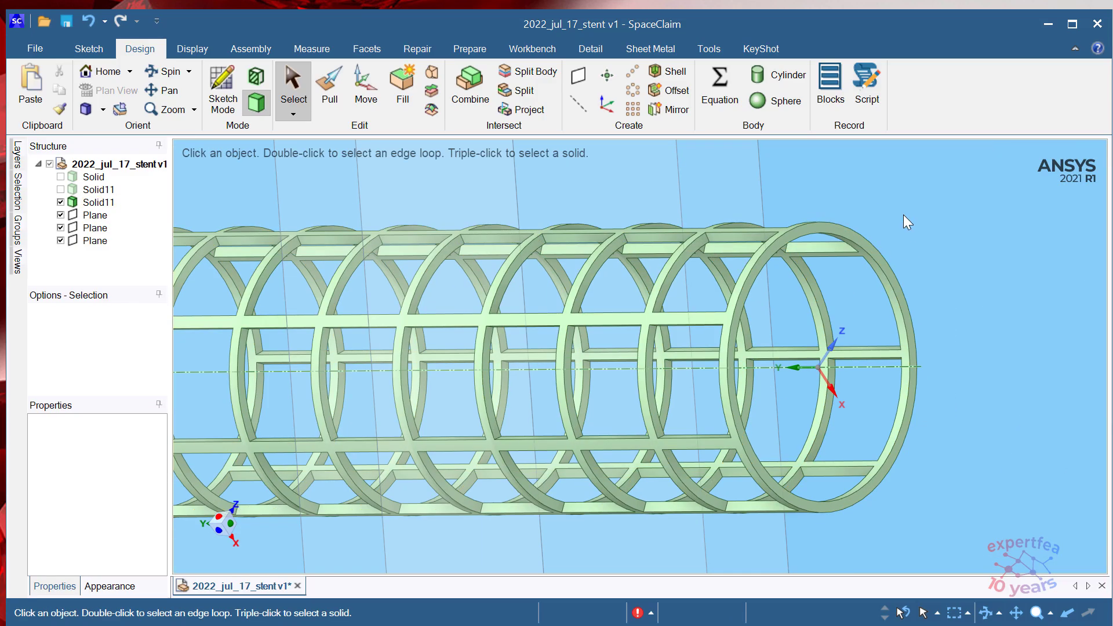
scroll(919, 405, "down", 3)
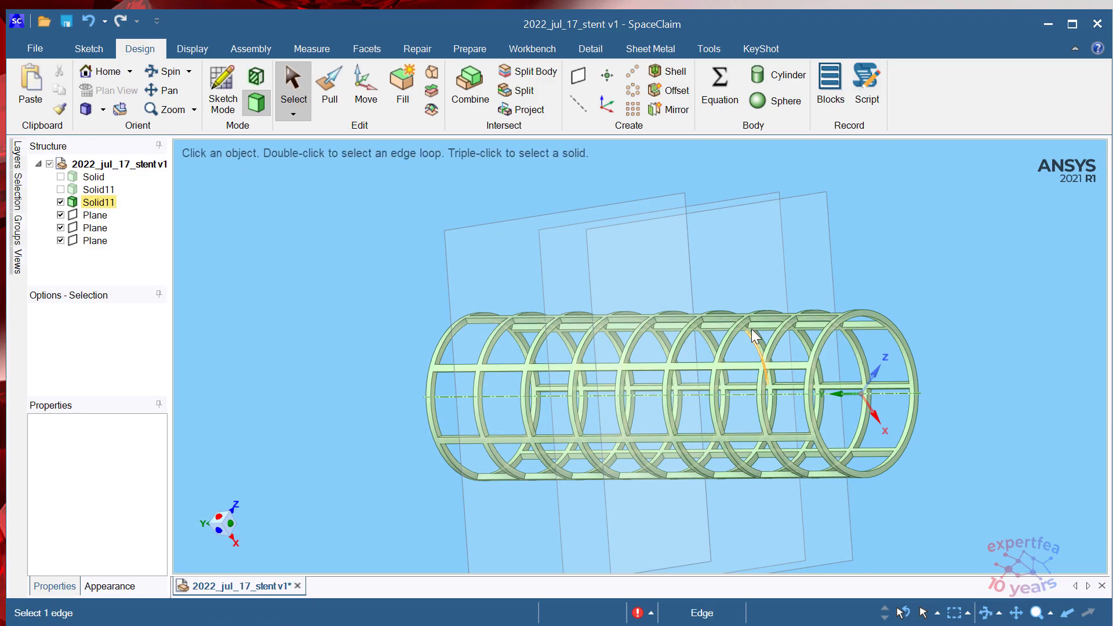
scroll(887, 273, "up", 6)
left_click(882, 309)
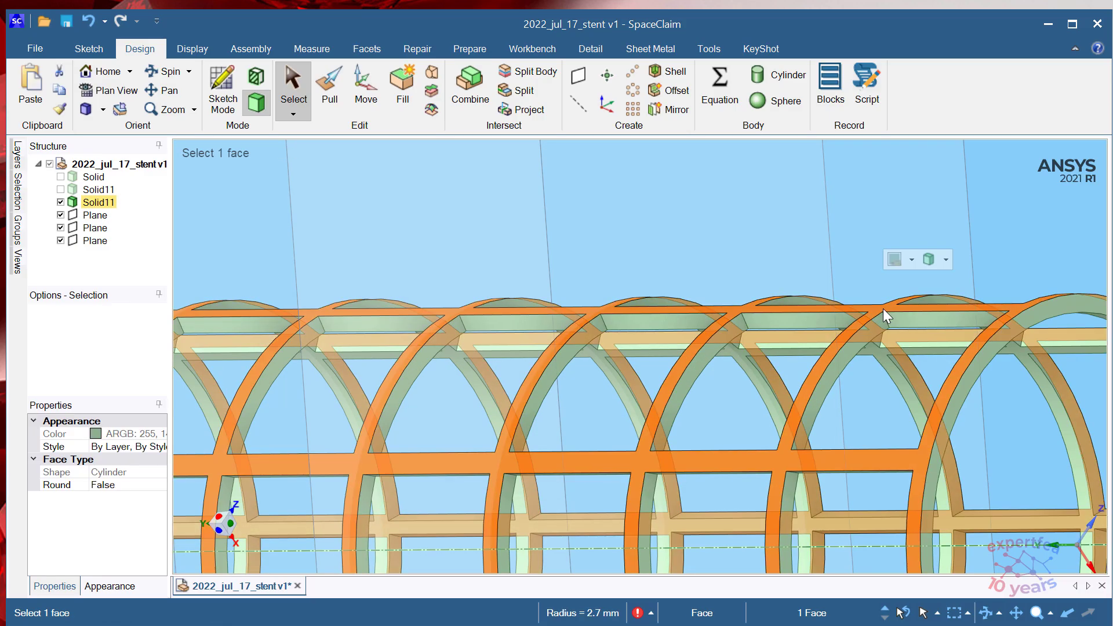
scroll(699, 378, "down", 4)
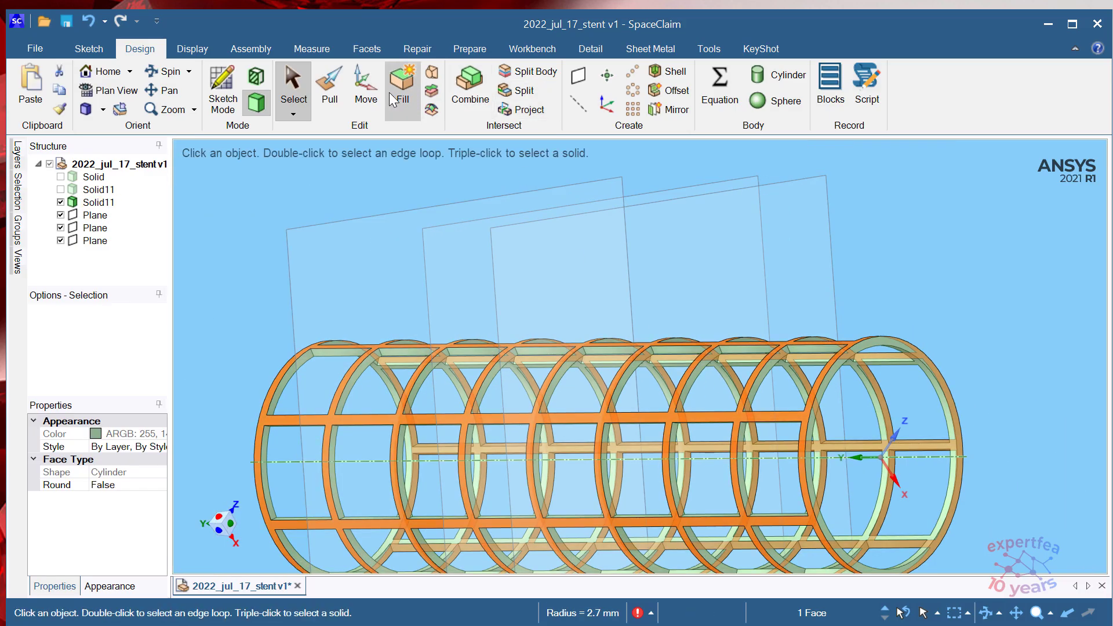
left_click(328, 84)
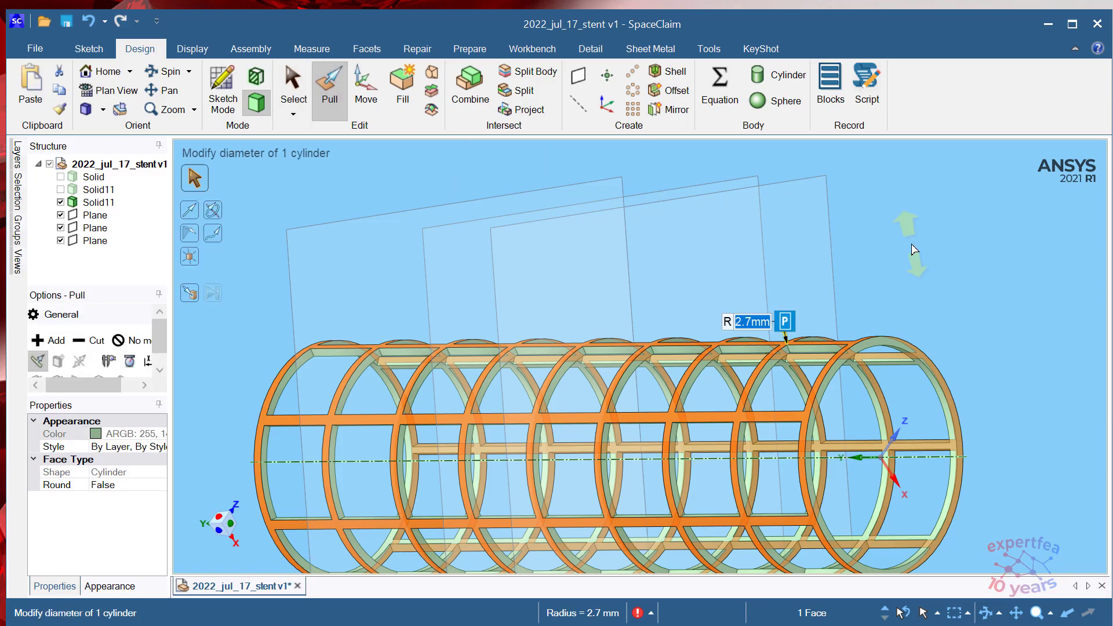
type("2")
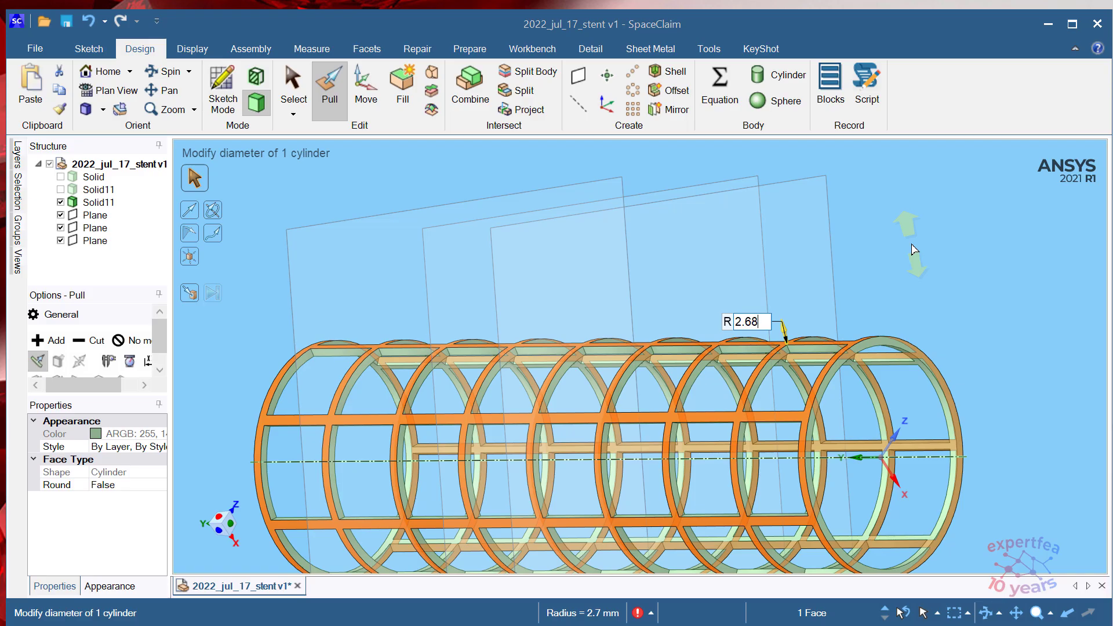
type(".68")
key("Return")
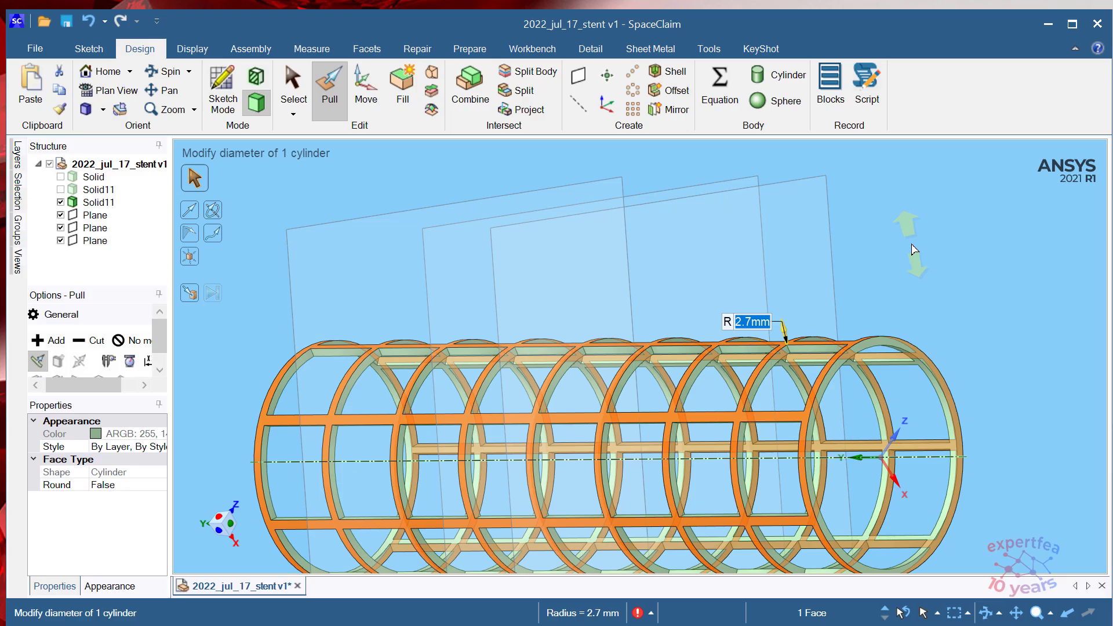
left_click(973, 257)
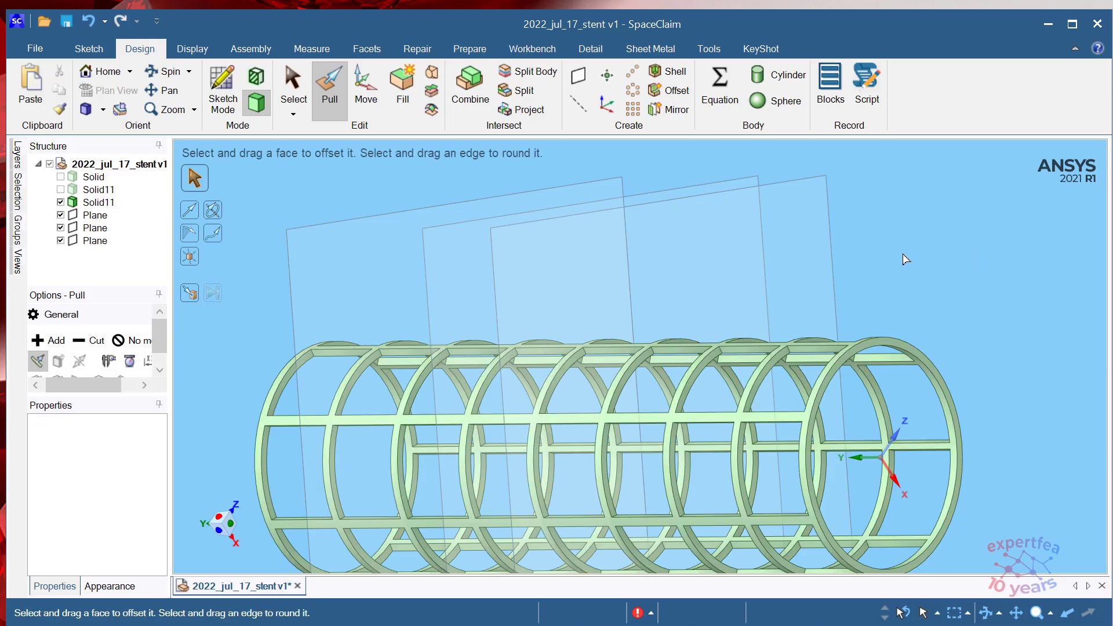
- Show all hidden bodies so the vessel and inner plaque appear together with the rebuilt stent
right_click(892, 226)
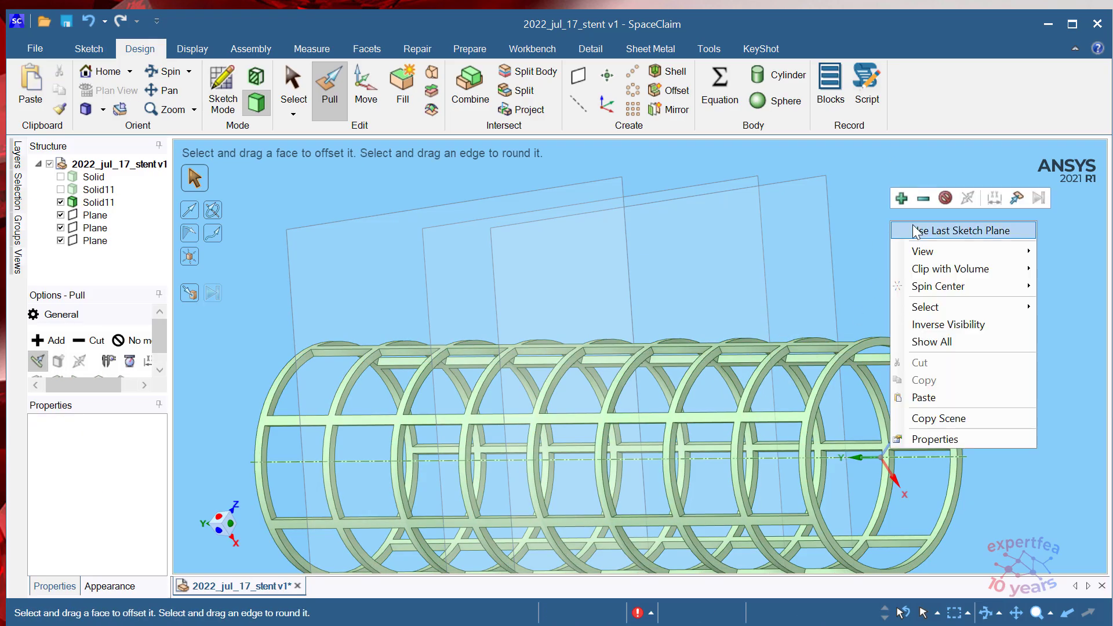
left_click(942, 340)
scroll(681, 407, "down", 5)
middle_click_drag(925, 364, 899, 432)
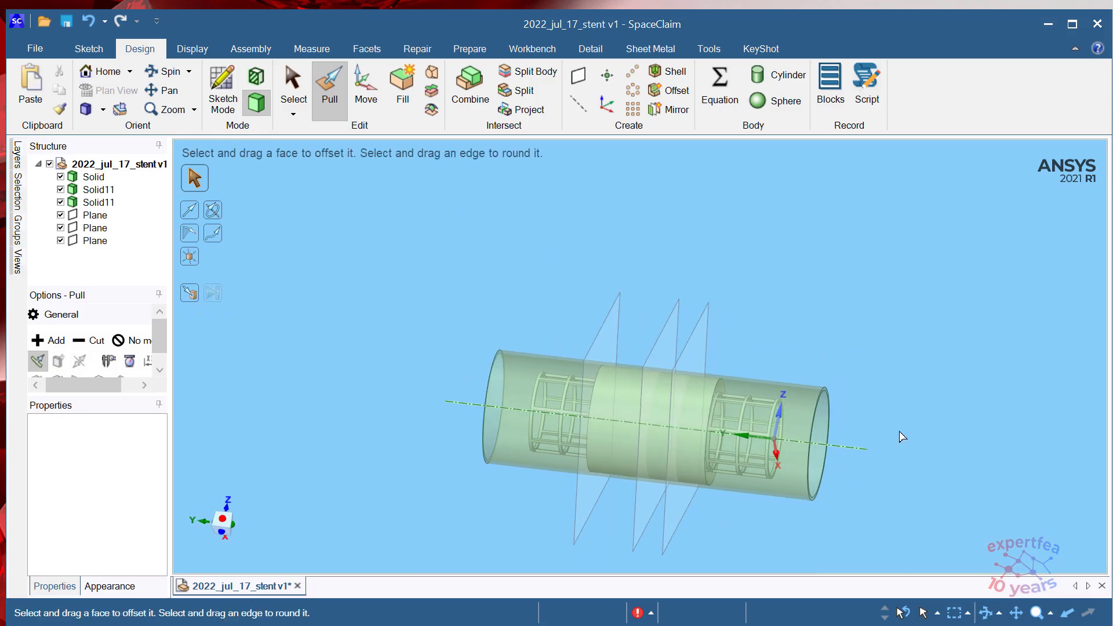
- Section the assembly along its central axis, examine the clearance between the stent rings and the plaque, and return to the solid view
left_click(854, 448)
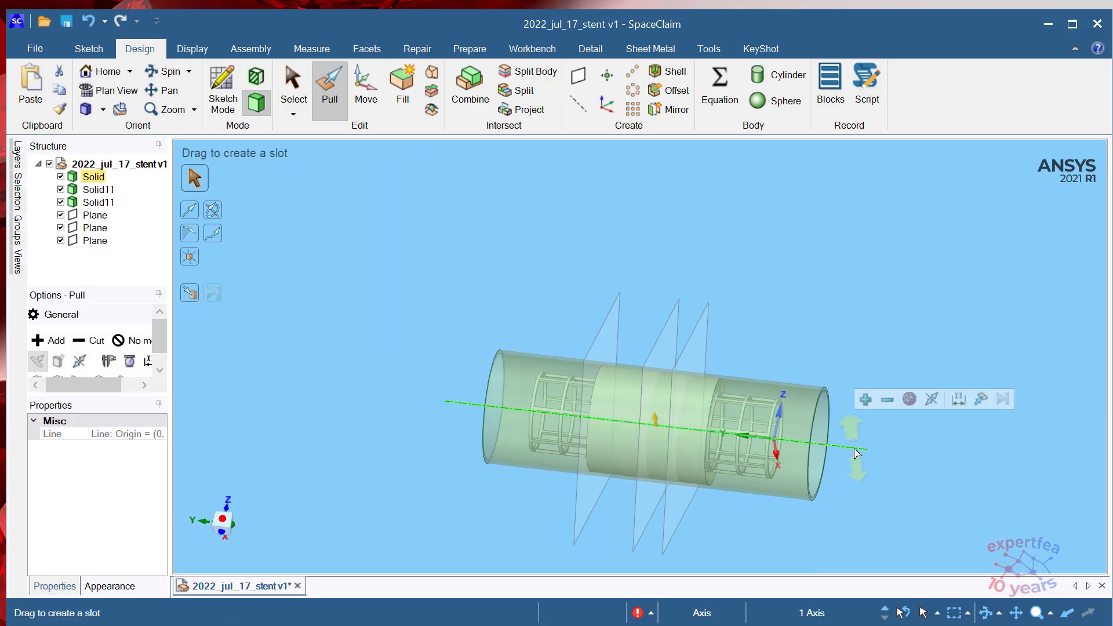
left_click(257, 78)
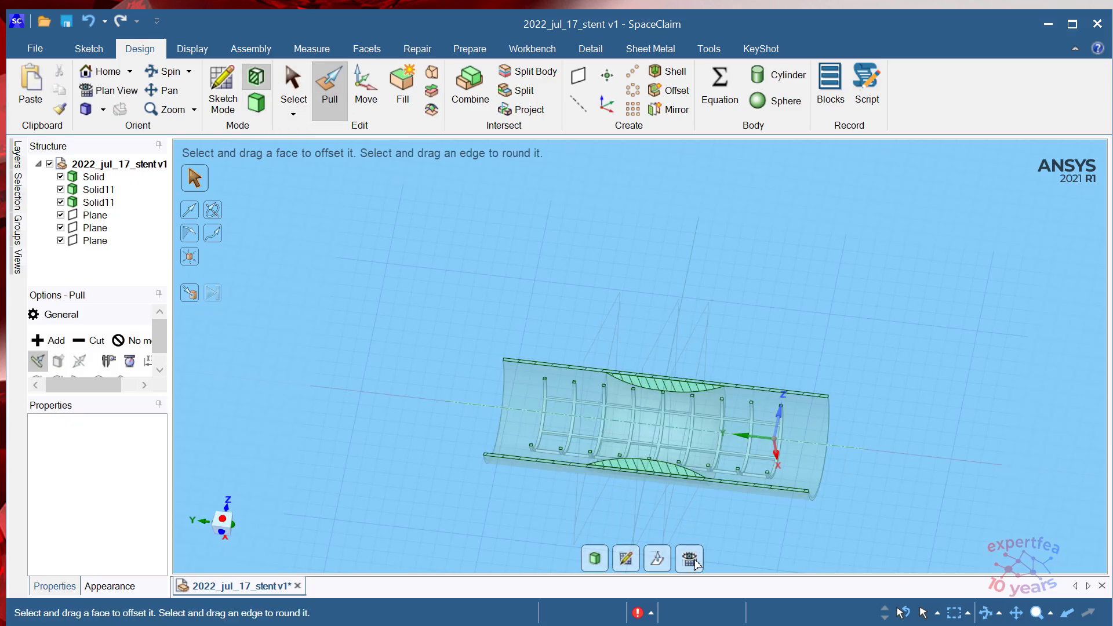
scroll(611, 354, "up", 8)
scroll(611, 353, "up", 5)
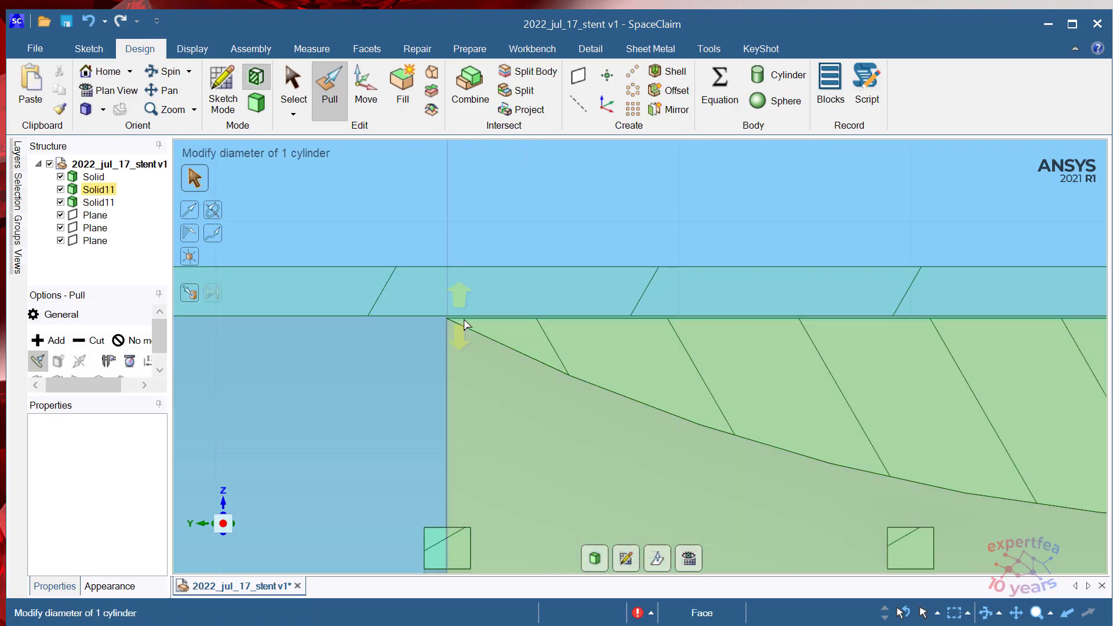
scroll(371, 328, "down", 4)
scroll(373, 333, "down", 2)
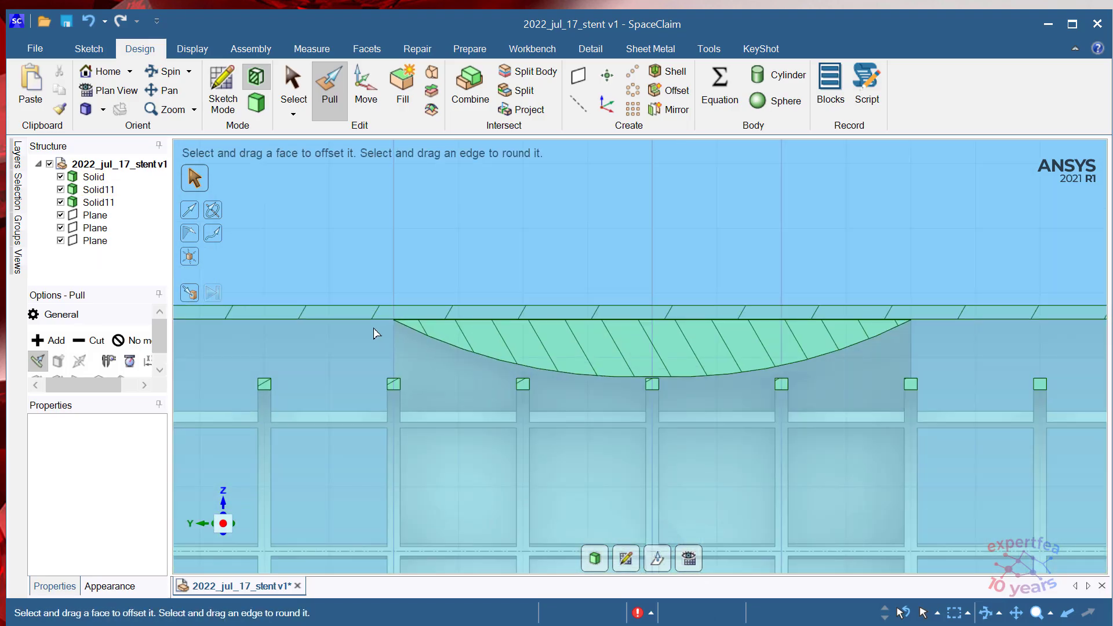
scroll(652, 400, "up", 8)
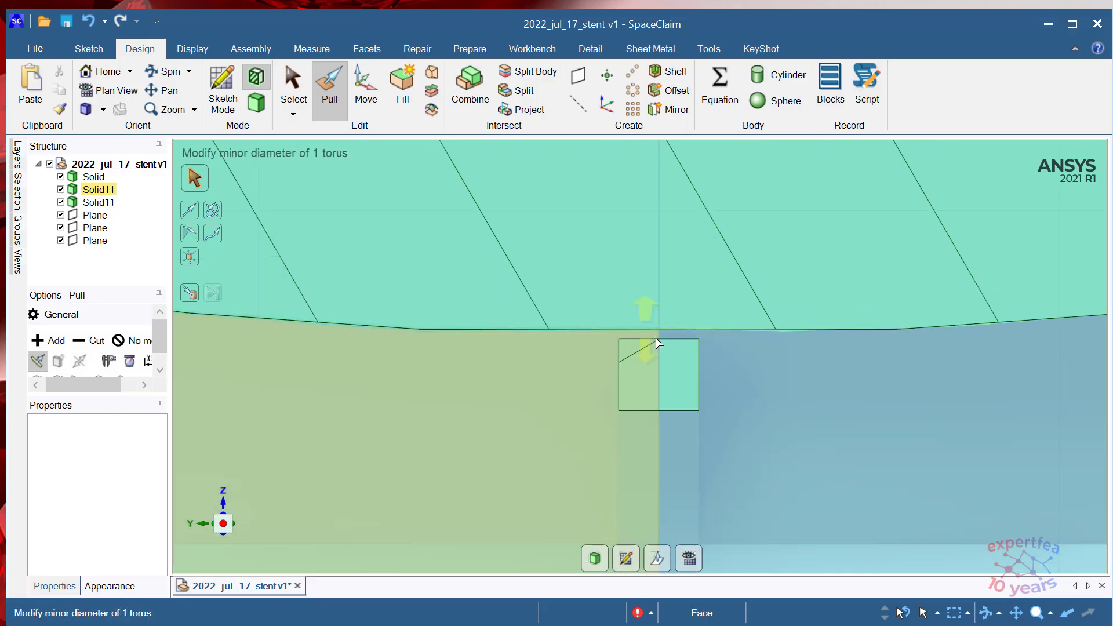
scroll(649, 373, "down", 6)
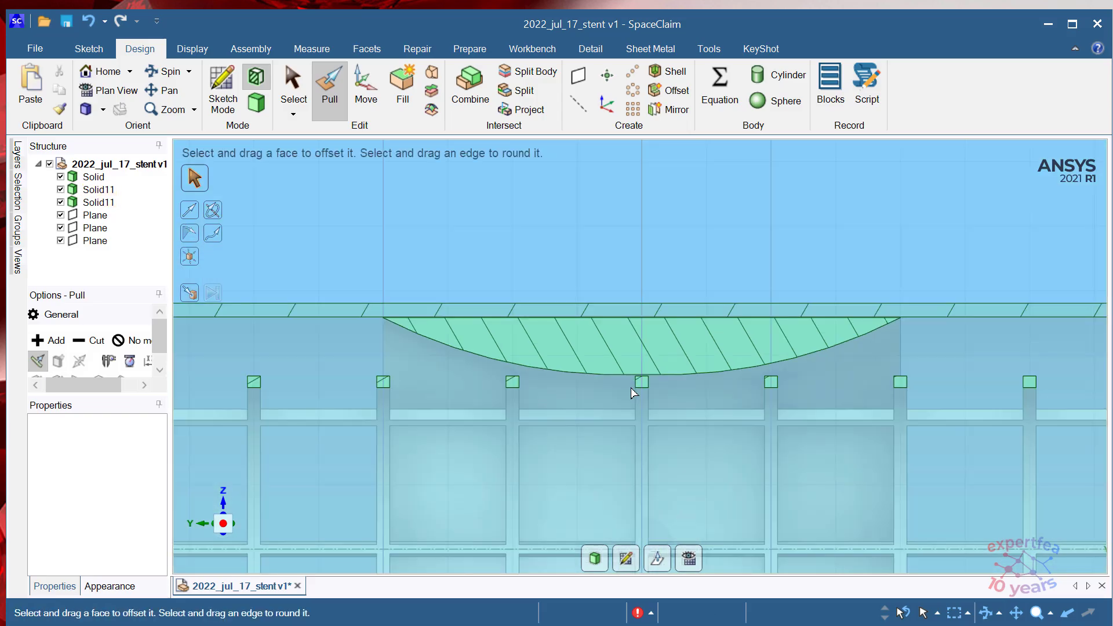
scroll(630, 387, "up", 4)
scroll(645, 391, "down", 4)
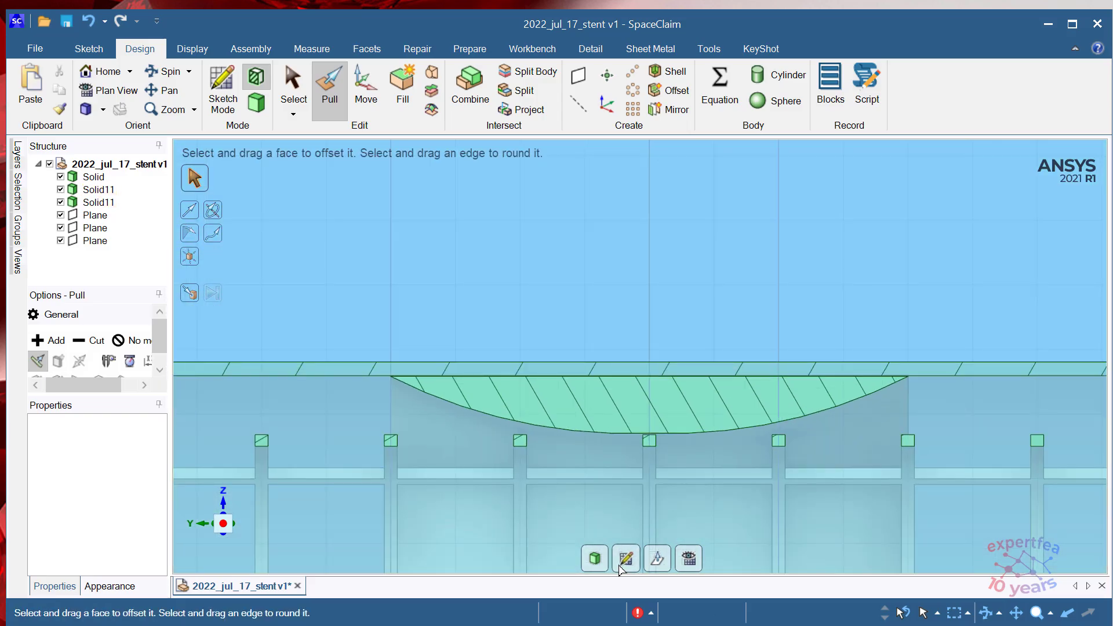
scroll(619, 565, "down", 5)
left_click(592, 562)
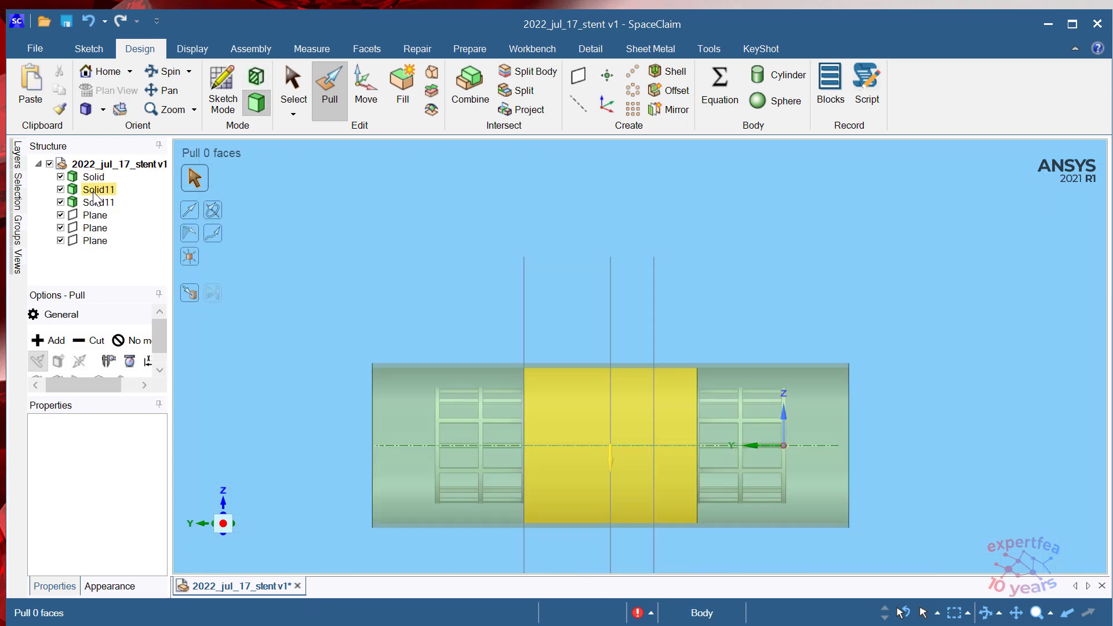
- Internalize all component sources of the 2022_jul_17_stent v1 part and save the document
right_click(87, 165)
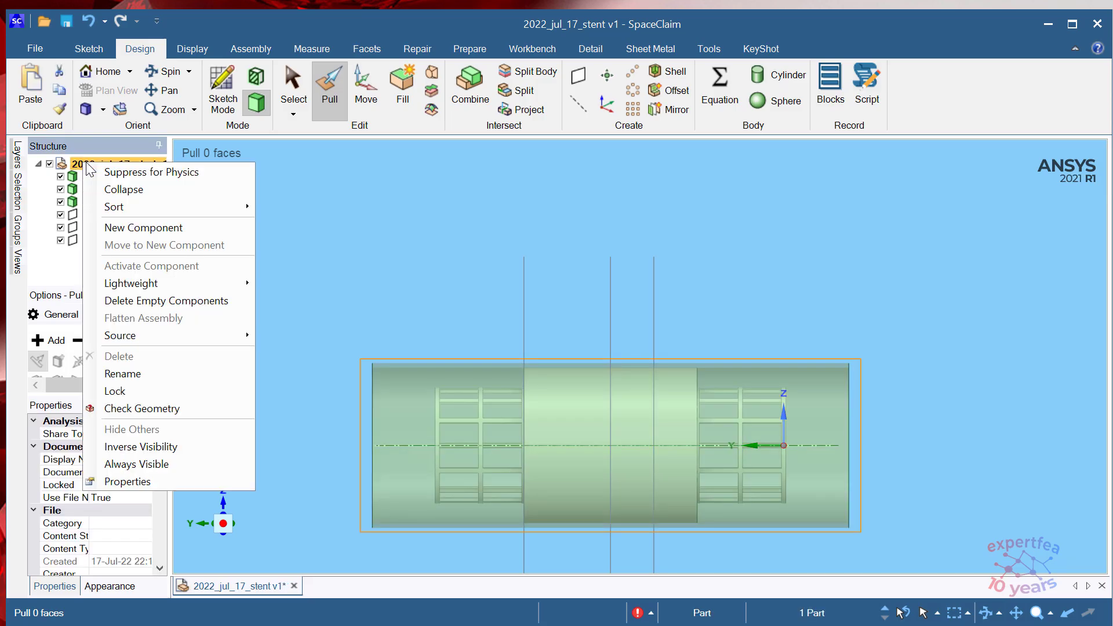
mouse_move(209, 336)
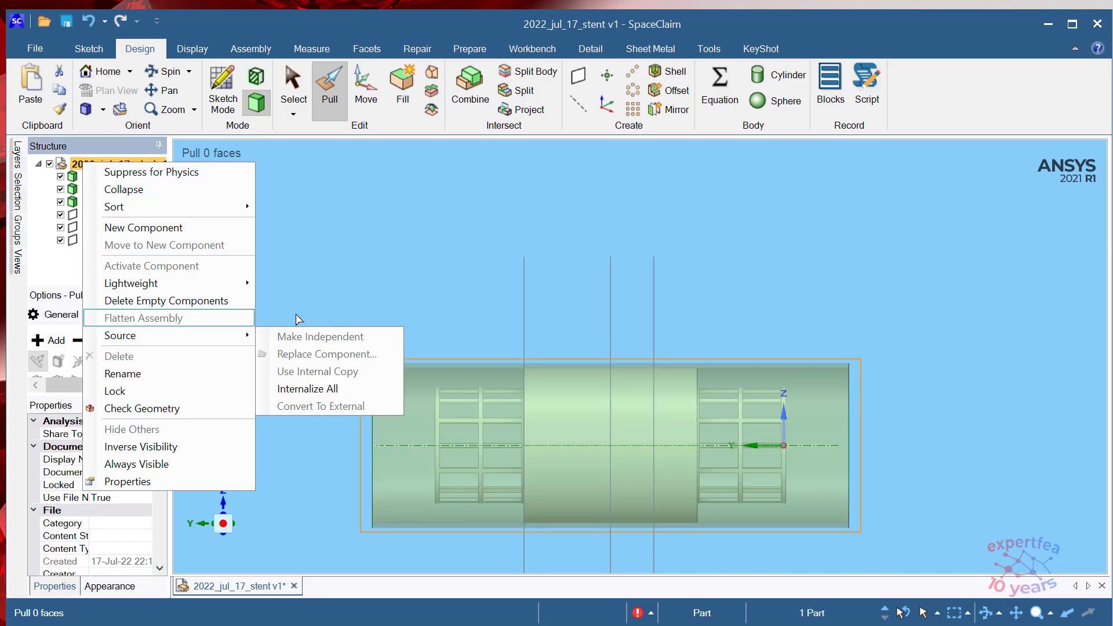
left_click(346, 388)
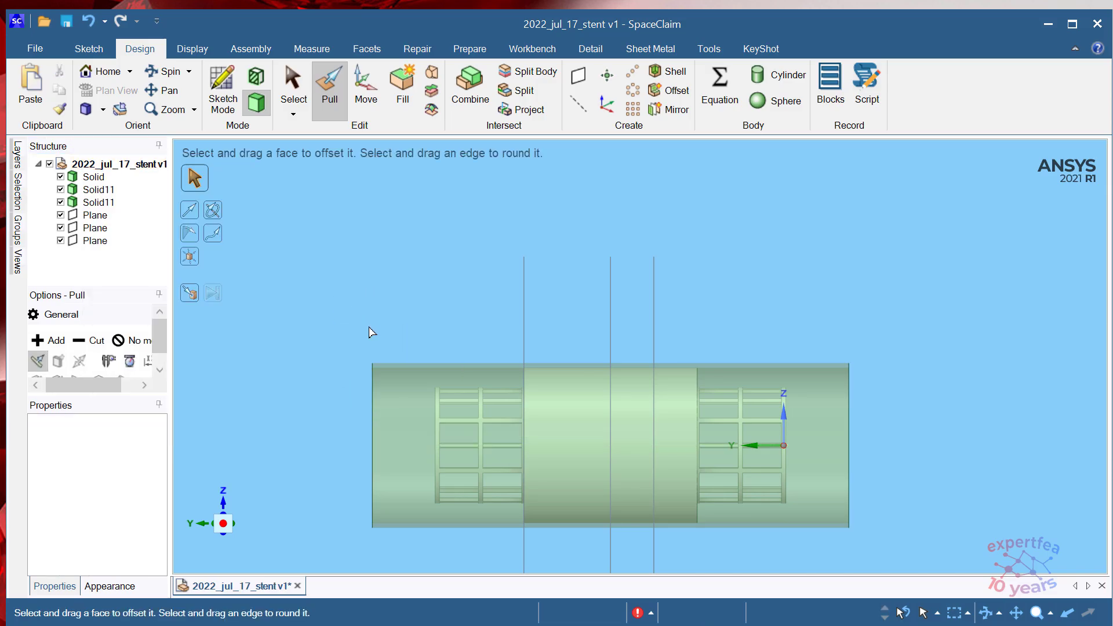
left_click(68, 23)
middle_click_drag(346, 238, 437, 249)
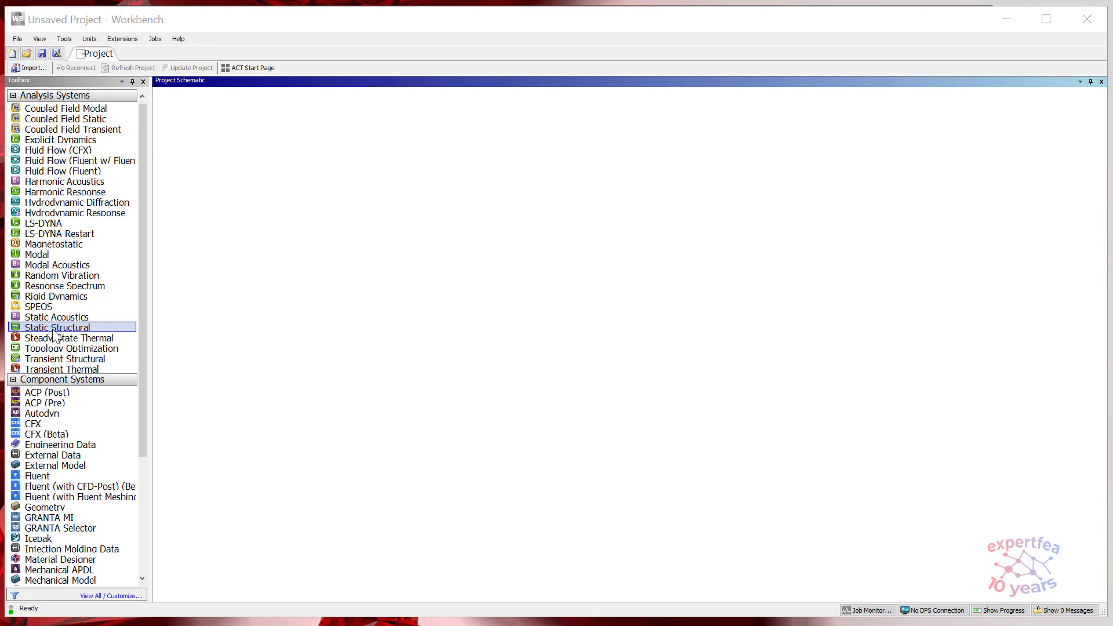
- In Workbench, add a Static Structural system to the project and import 2022_jul_17_stent v1.scdoc as its geometry
left_click_drag(53, 333, 231, 156)
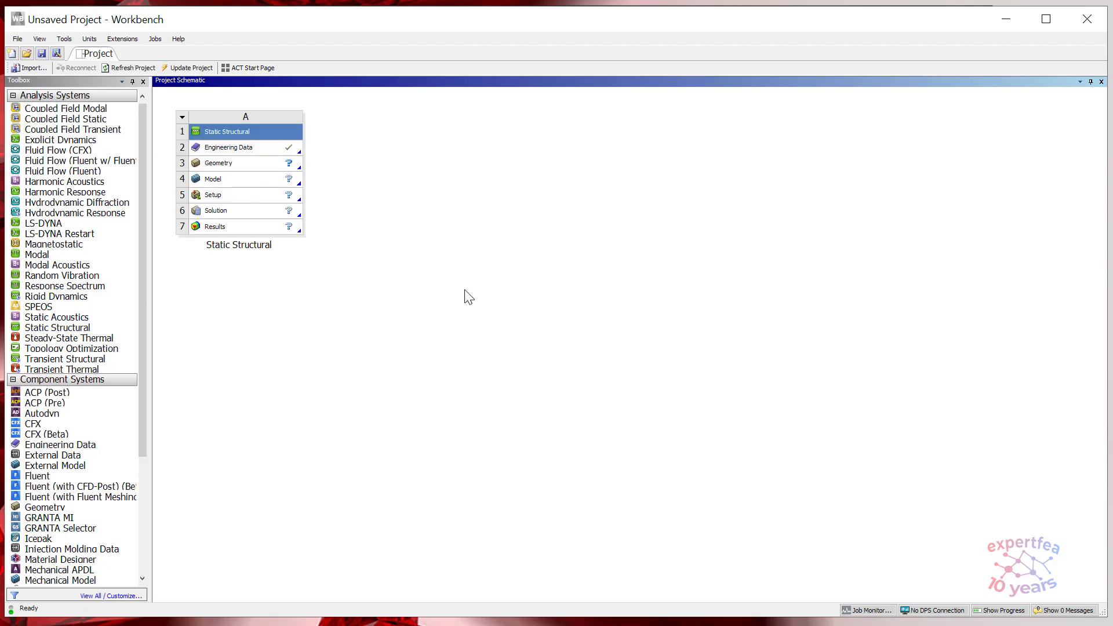
left_click(266, 161)
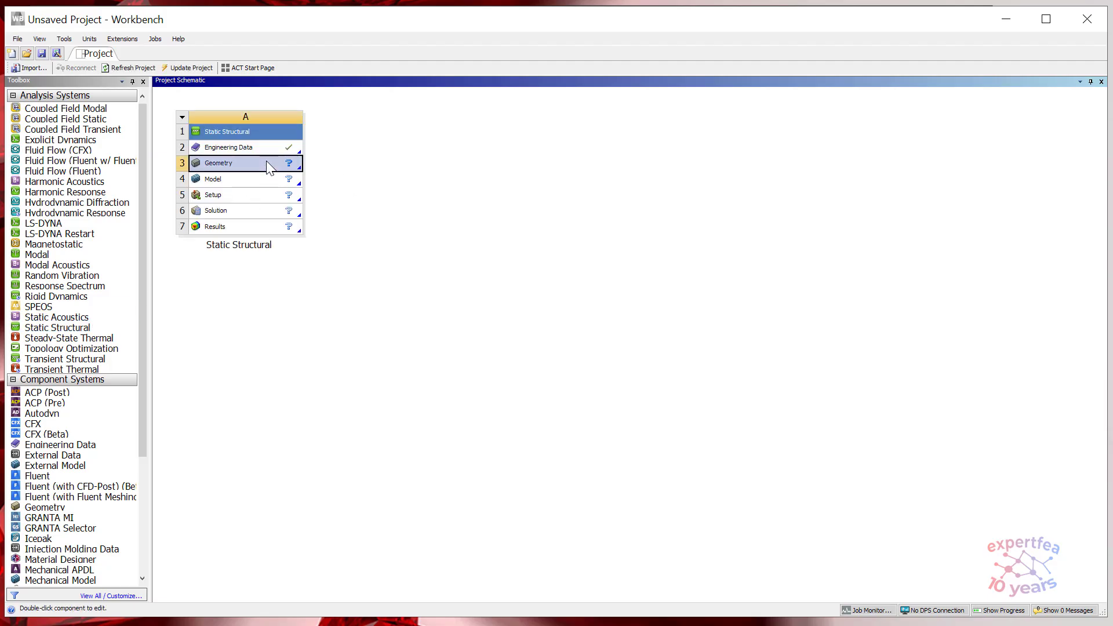
right_click(267, 161)
mouse_move(438, 198)
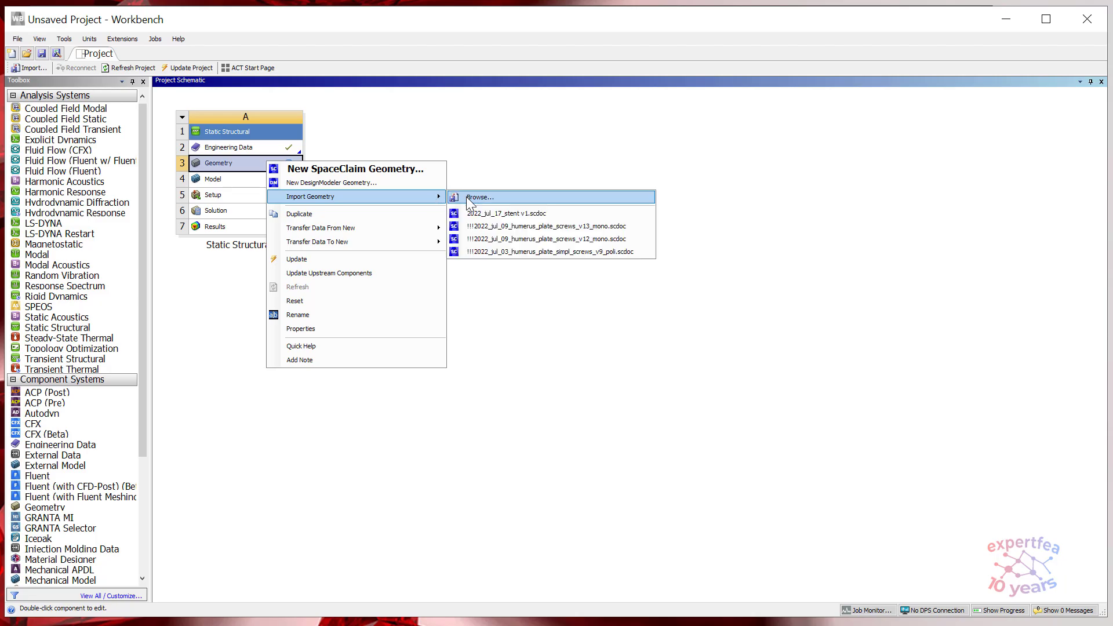
left_click(523, 214)
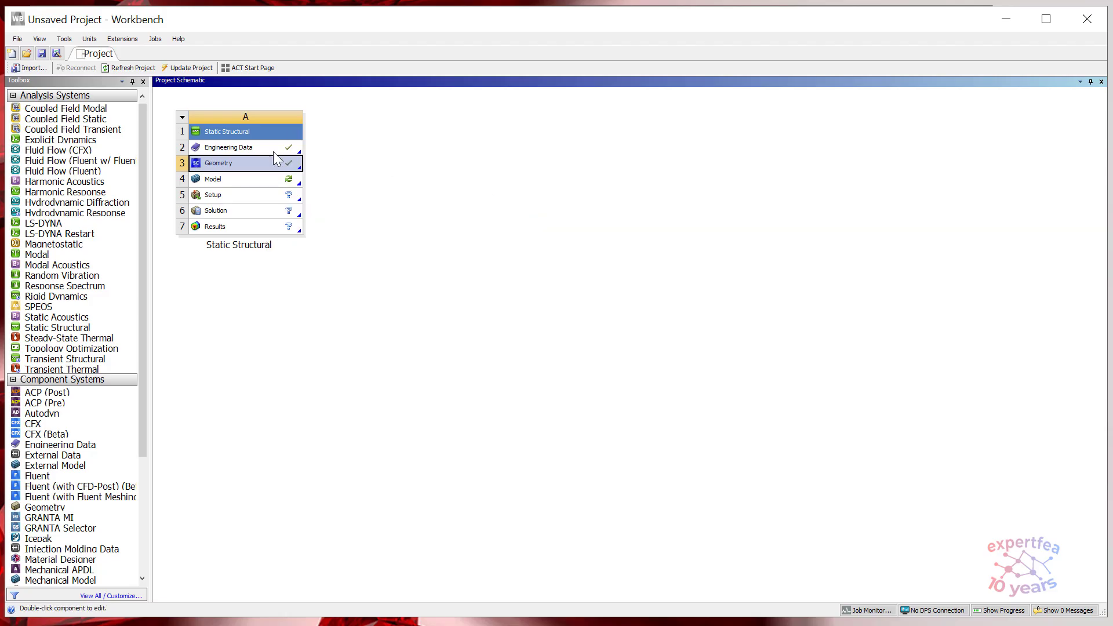
- In the system's Engineering Data, add Stainless Steel NL from the General Non-linear Materials library
double_click(222, 148)
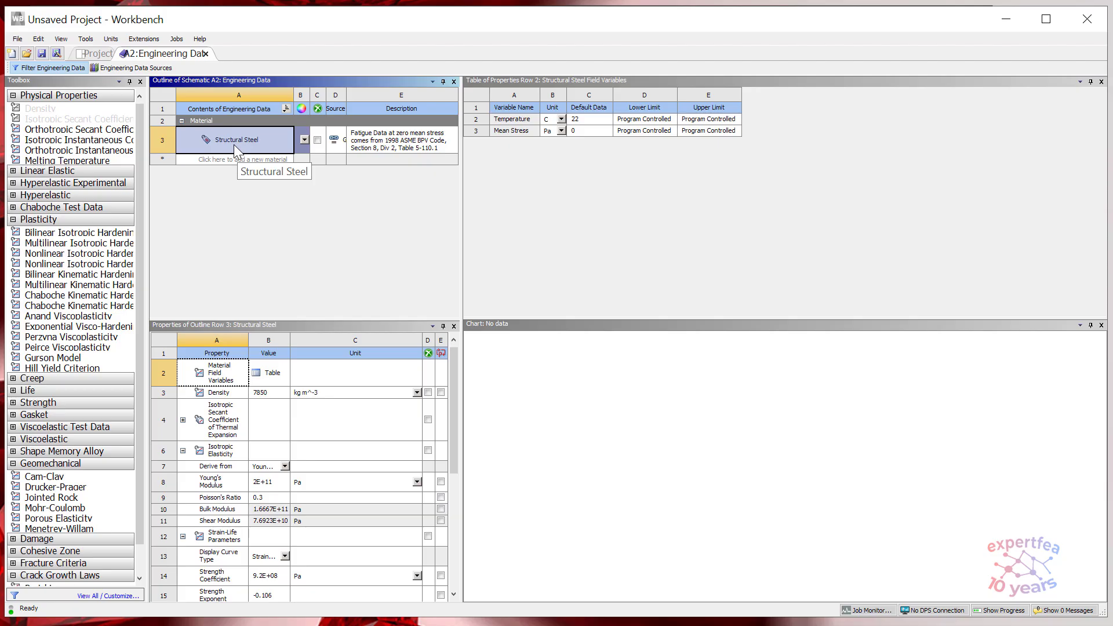
left_click(132, 68)
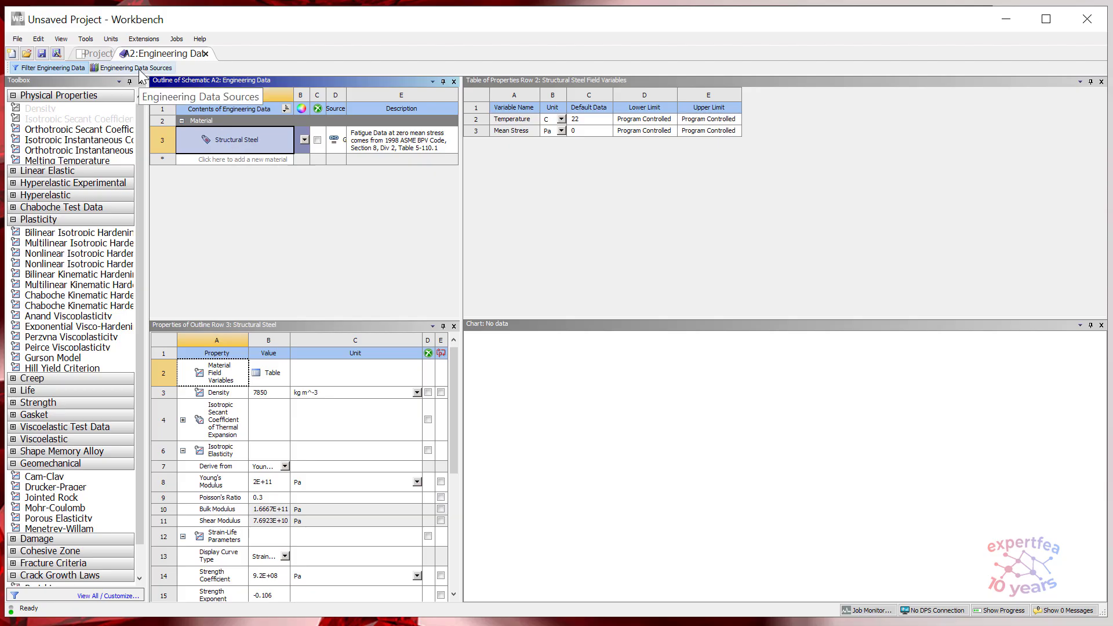
left_click_drag(289, 229, 290, 343)
left_click(238, 312)
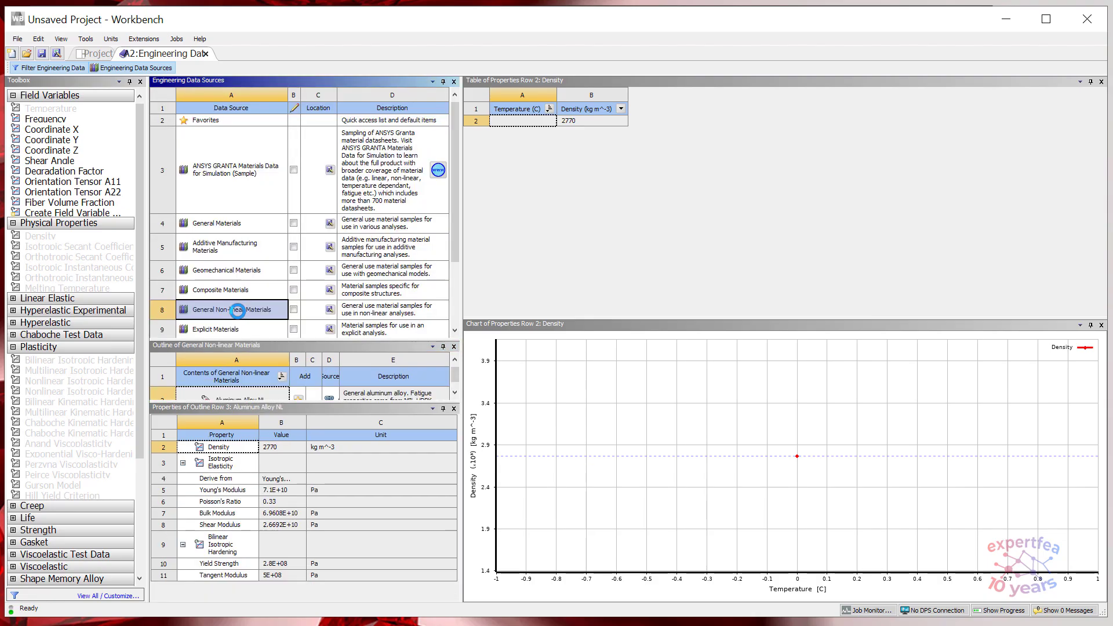
left_click_drag(208, 403, 242, 558)
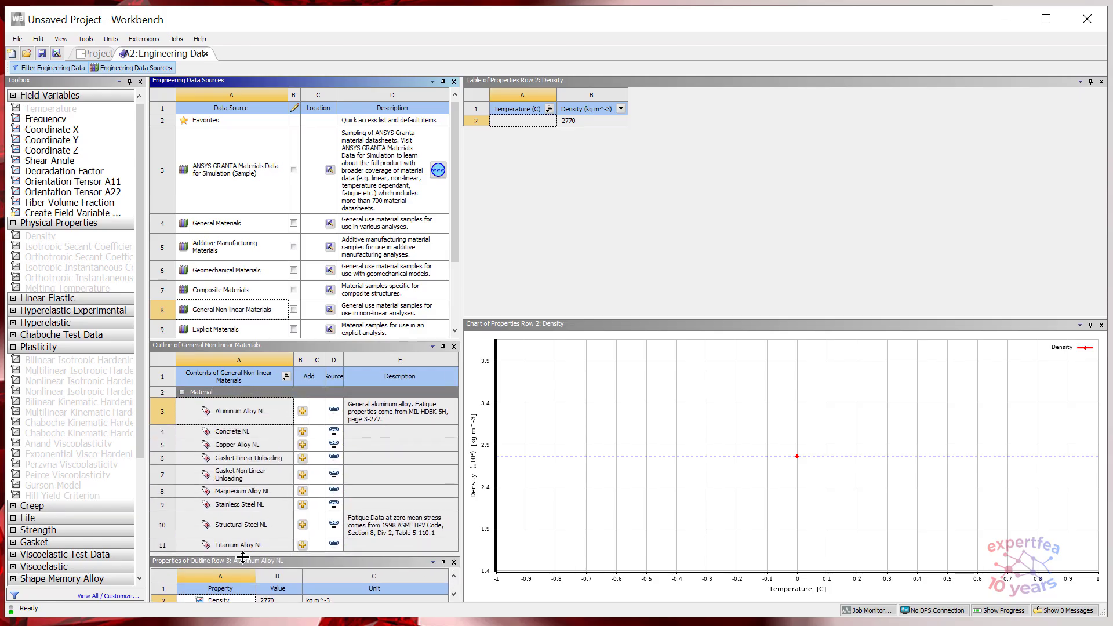
left_click(304, 506)
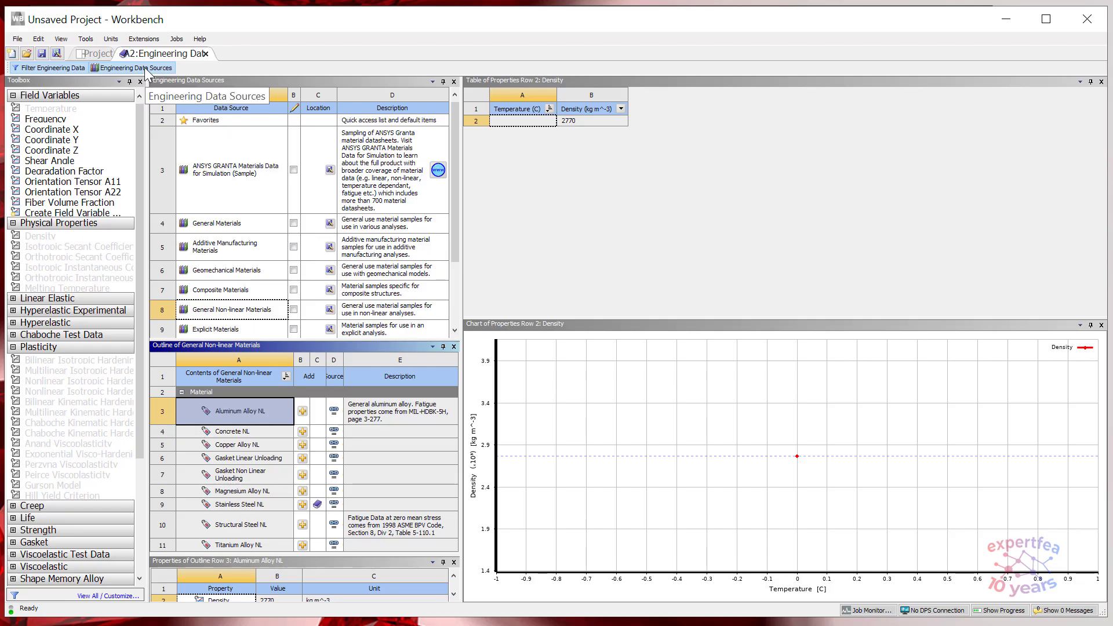
- Return to the project's material list and delete Structural Steel from it
left_click(144, 68)
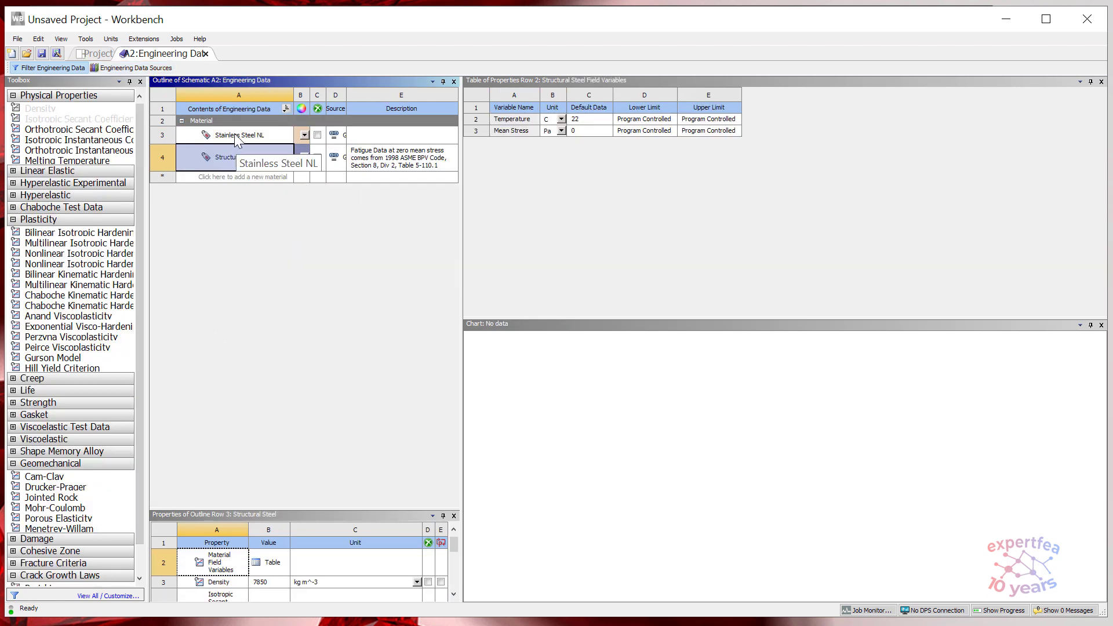
right_click(230, 157)
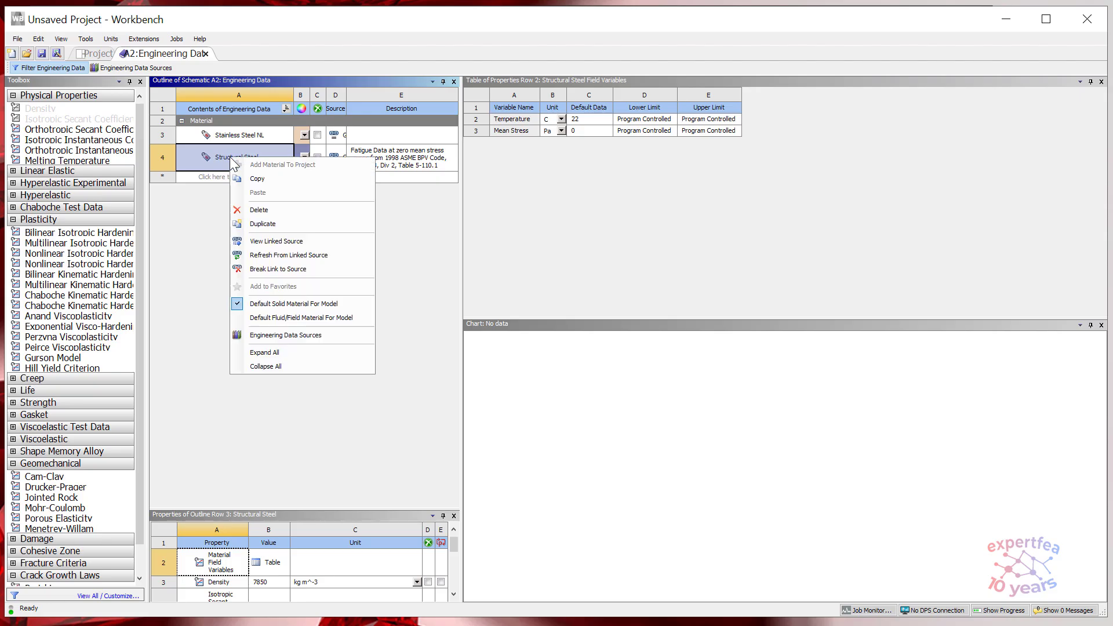
left_click(287, 211)
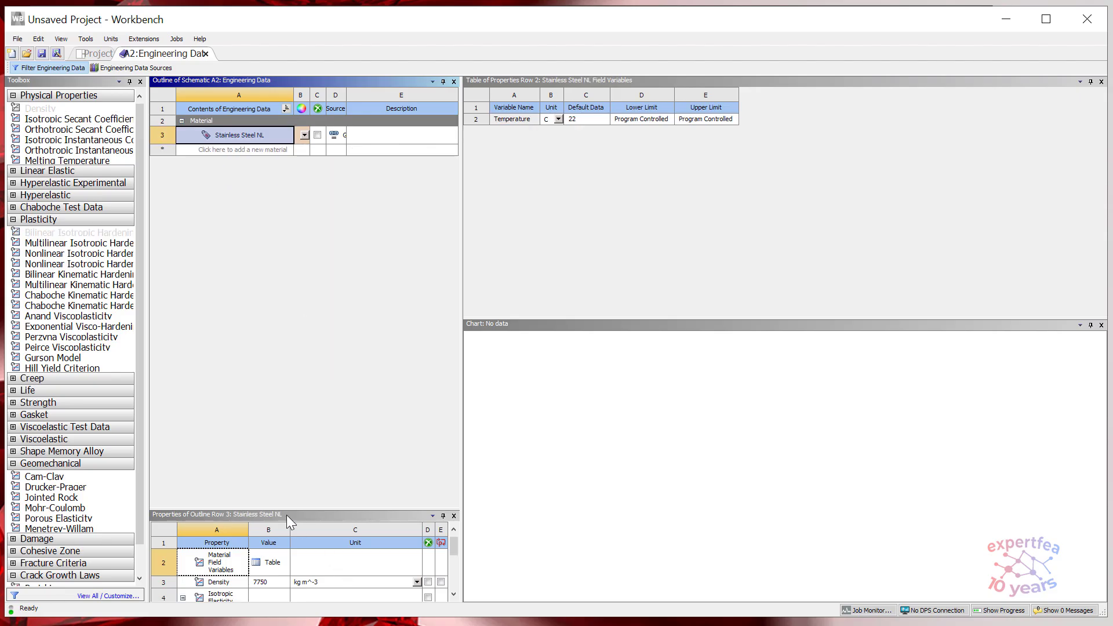
- Set the density of Stainless Steel NL to 7850 kg m^-3
left_click_drag(276, 509, 264, 323)
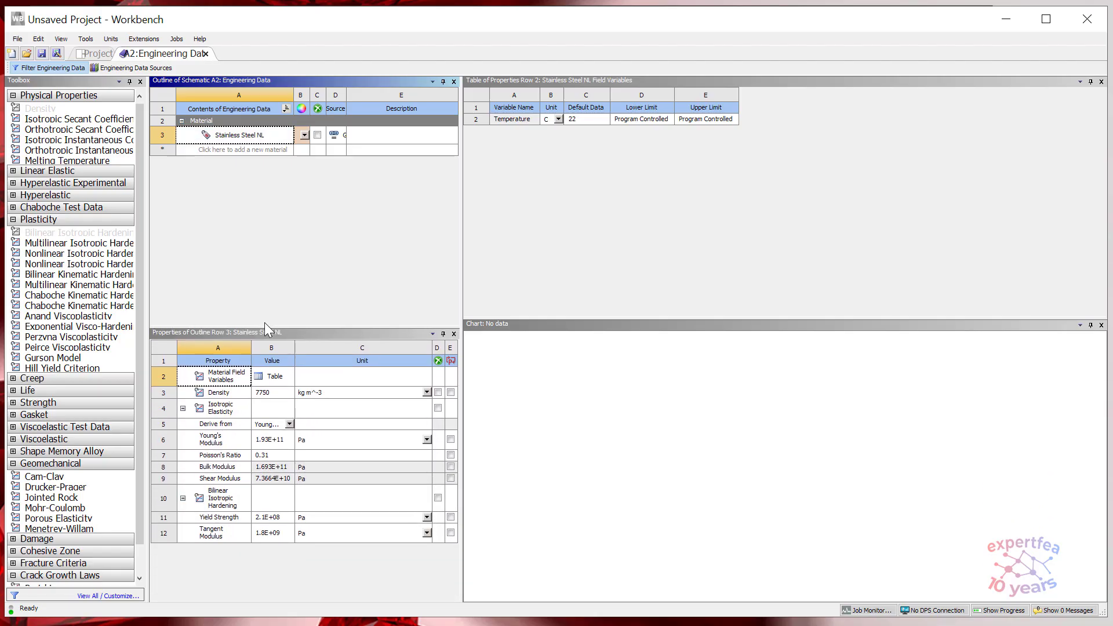
left_click(274, 394)
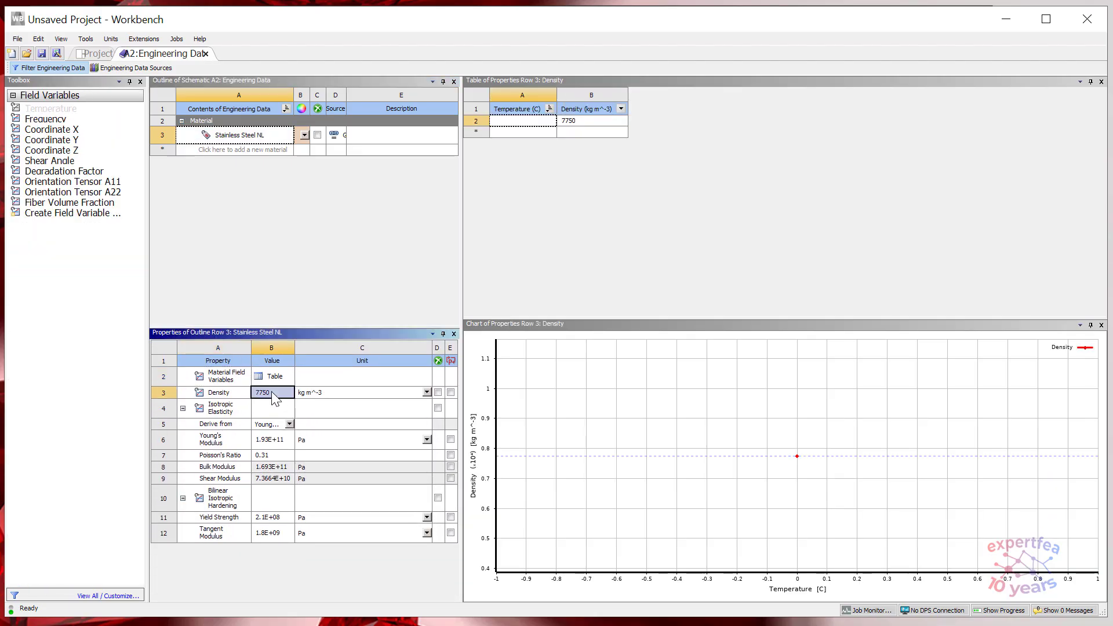
type("785")
key("Return")
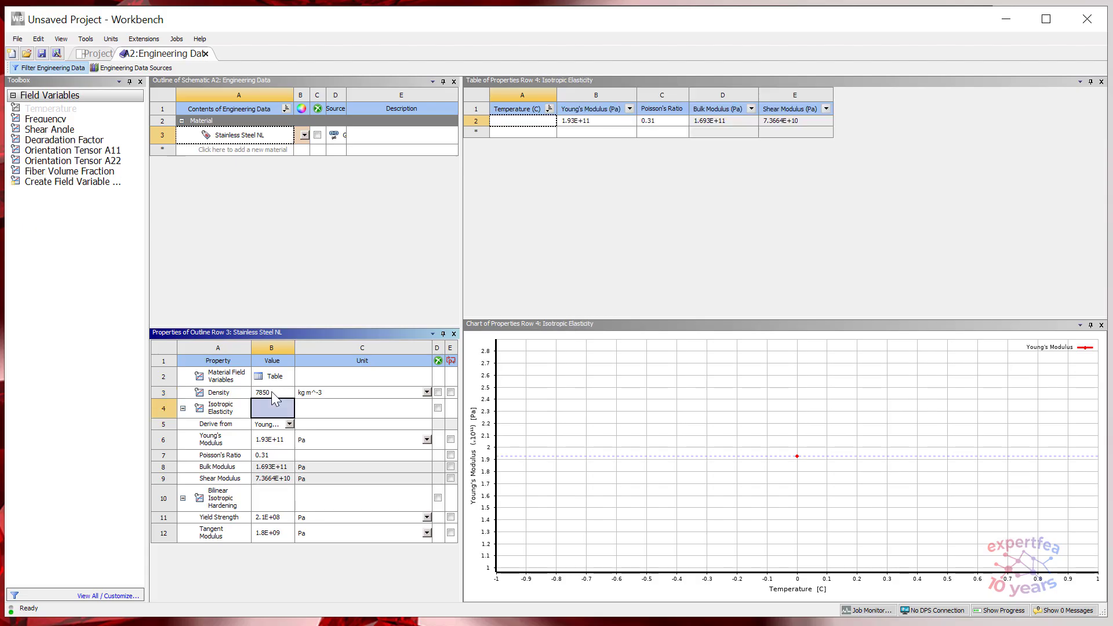
- Set Stainless Steel NL's Young's modulus to 210000 MPa and its Poisson's ratio to 0.3
left_click(426, 440)
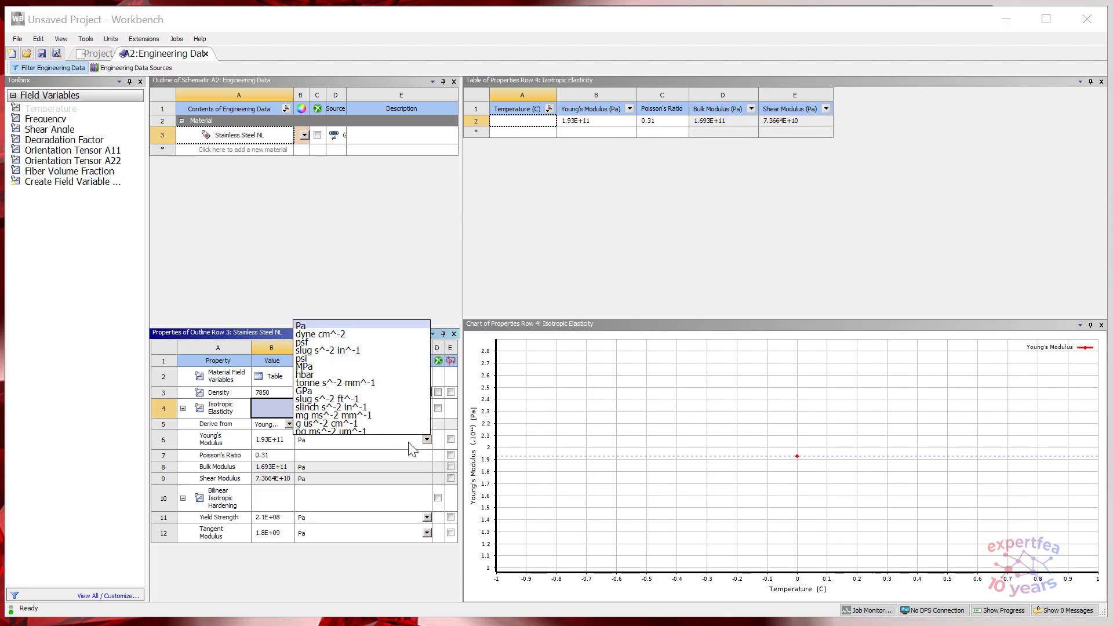
left_click(319, 367)
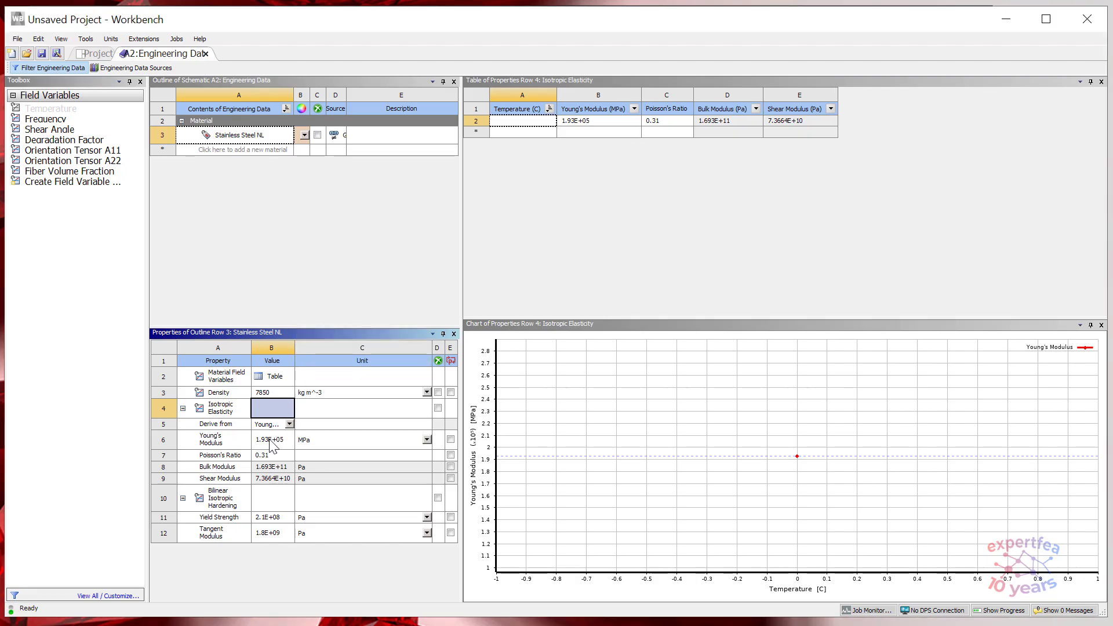
left_click(270, 441)
left_click(262, 440)
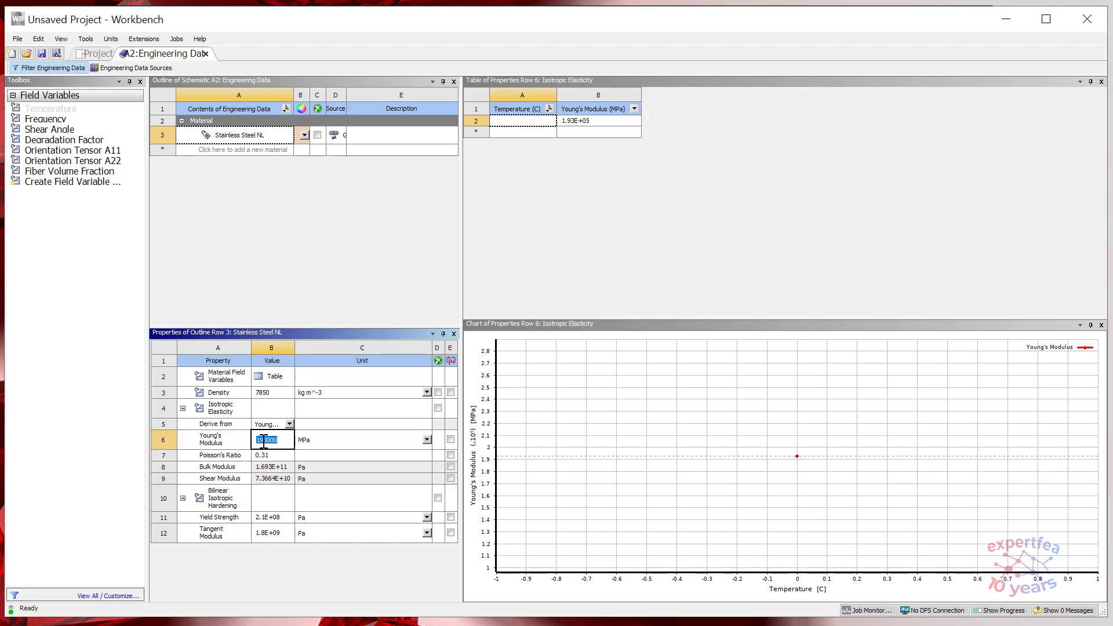
left_click_drag(267, 438, 237, 453)
key("BackSpace")
key("BackSpace")
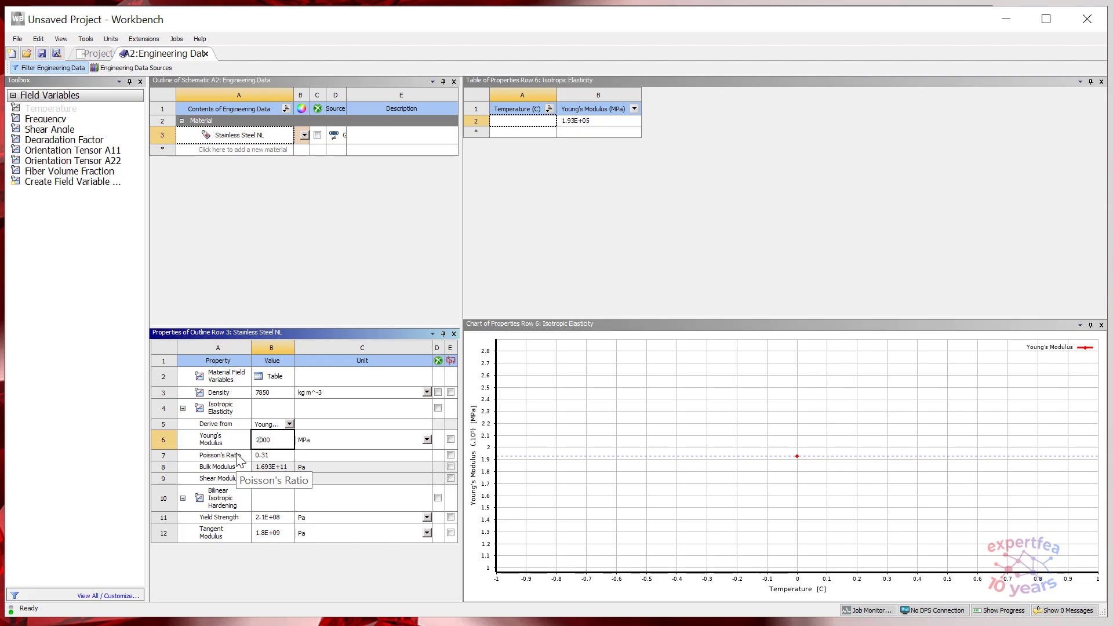
key("Return")
type("0.3")
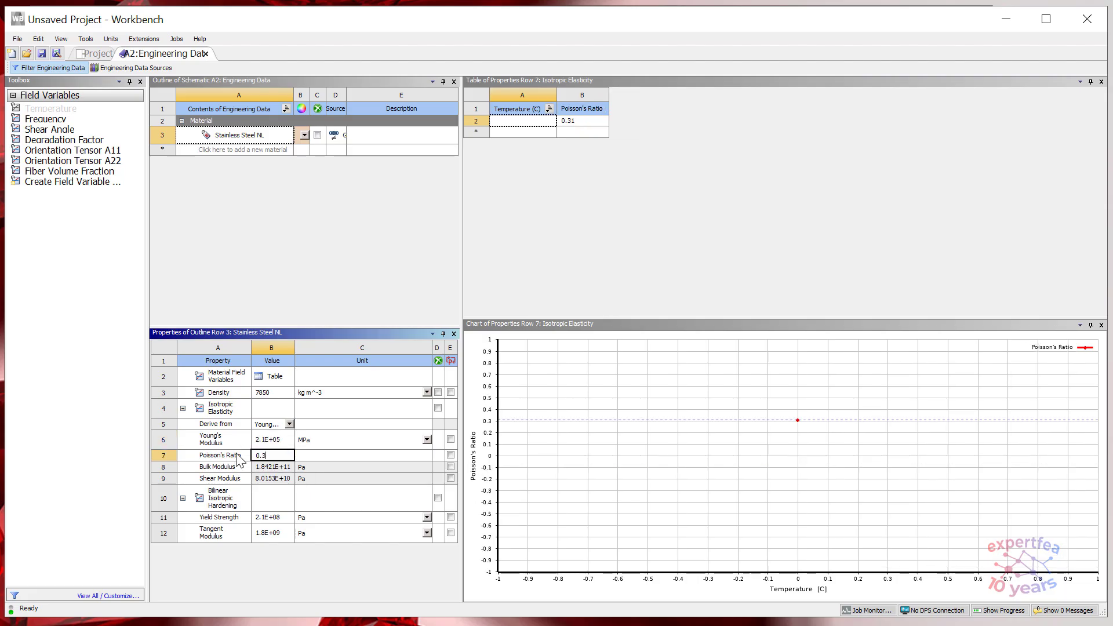
key("Return")
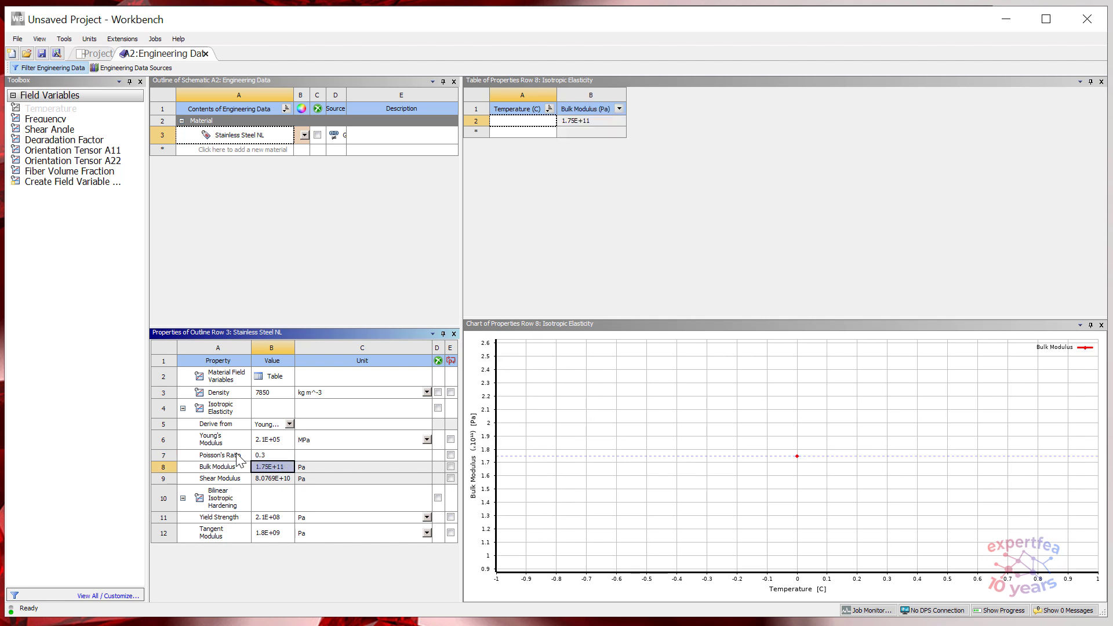
- Switch Stainless Steel NL's yield strength and tangent modulus units to MPa, and set the tangent modulus to 800 MPa
left_click(427, 517)
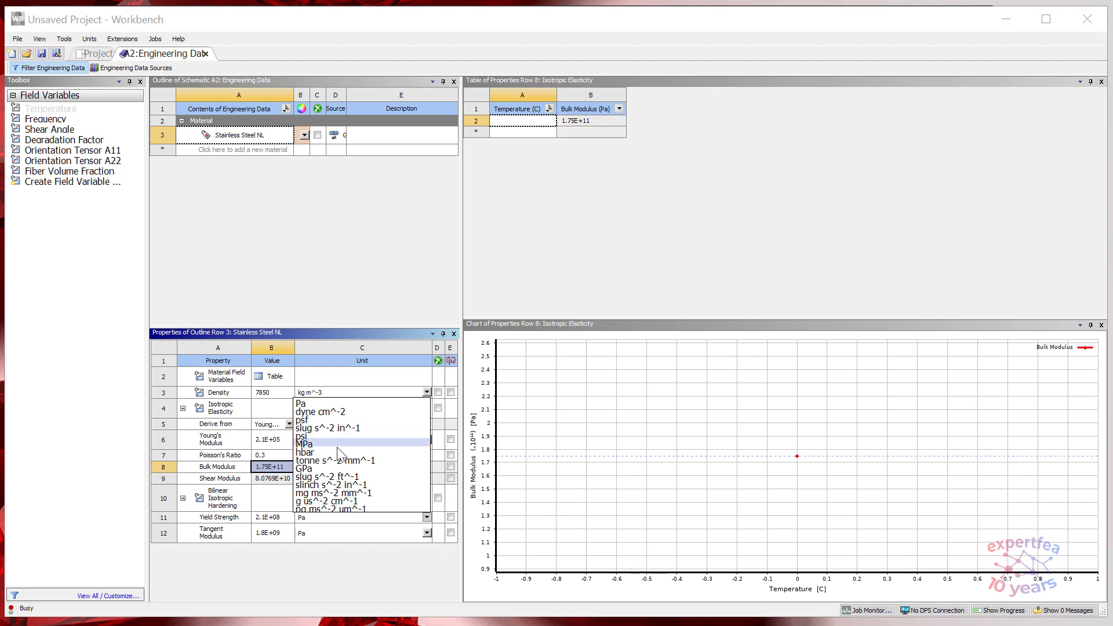
left_click(337, 446)
left_click(426, 533)
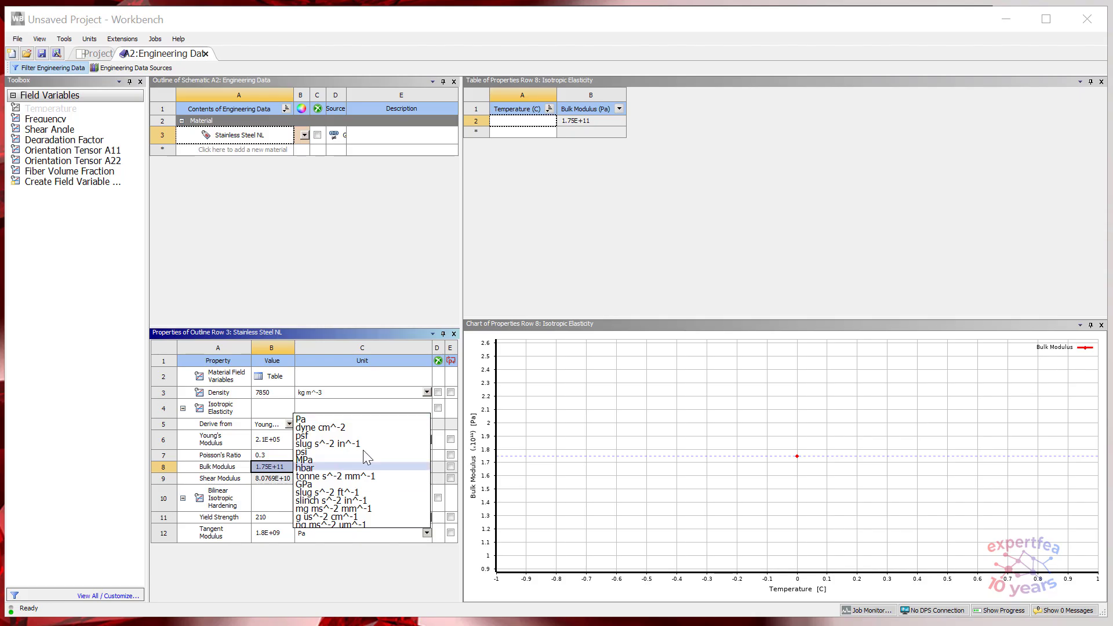
left_click(334, 459)
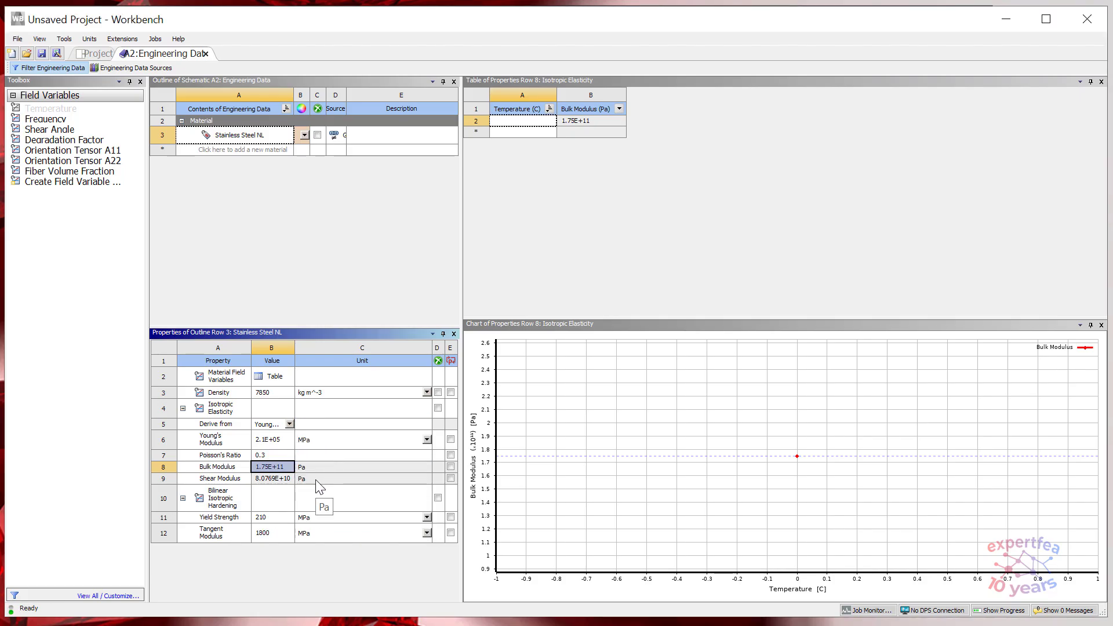
left_click(269, 534)
left_click(260, 533)
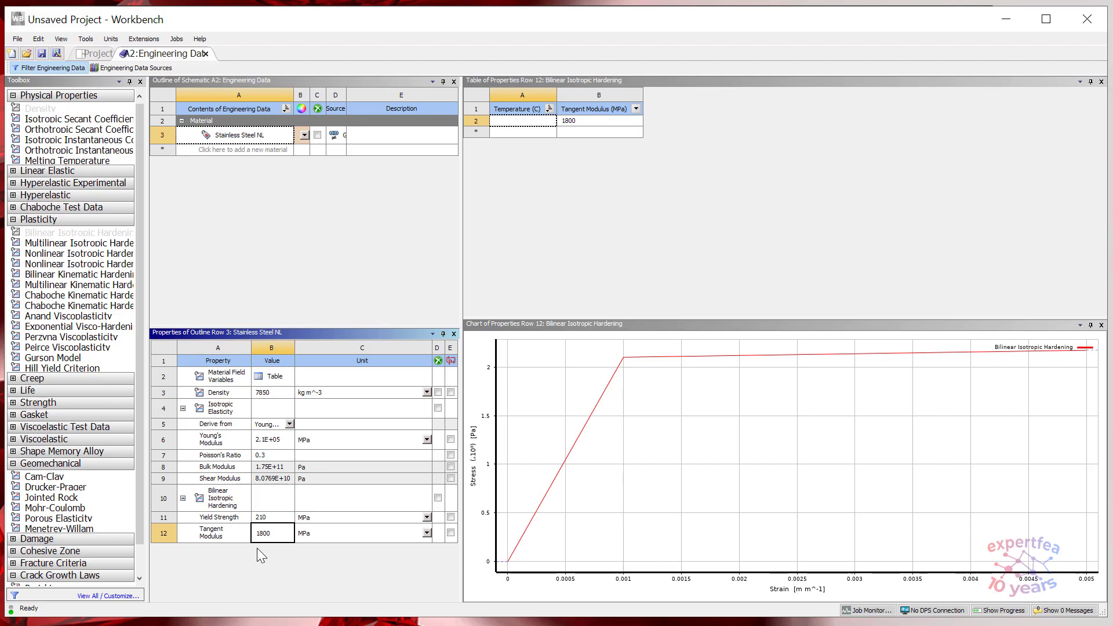
key("Return")
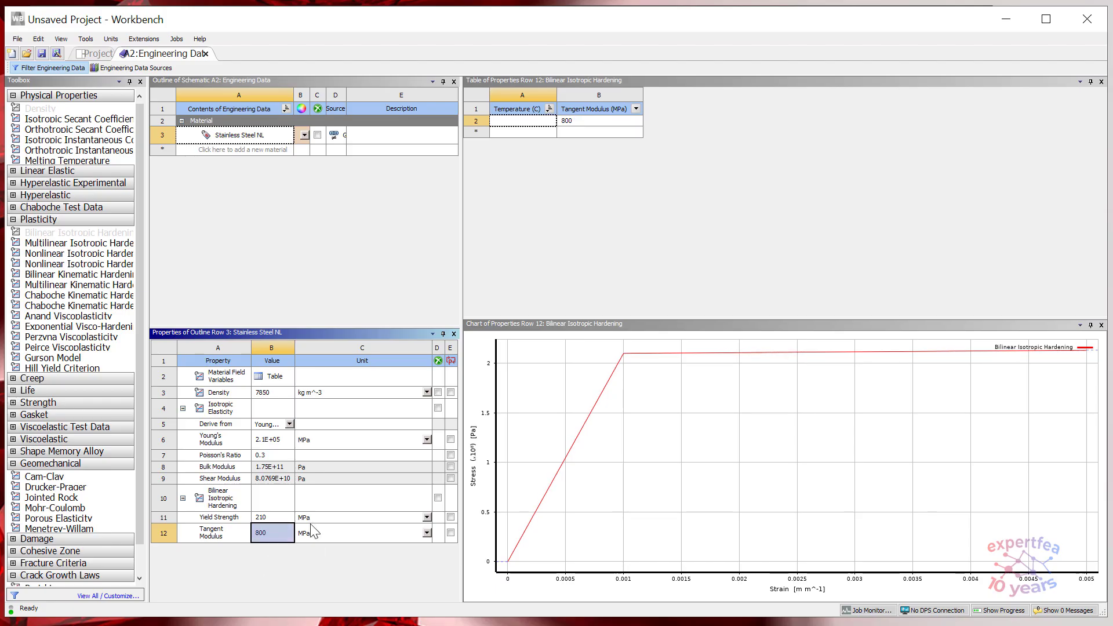
- Duplicate the Stainless Steel NL material and name the copy Vessel
left_click(232, 137)
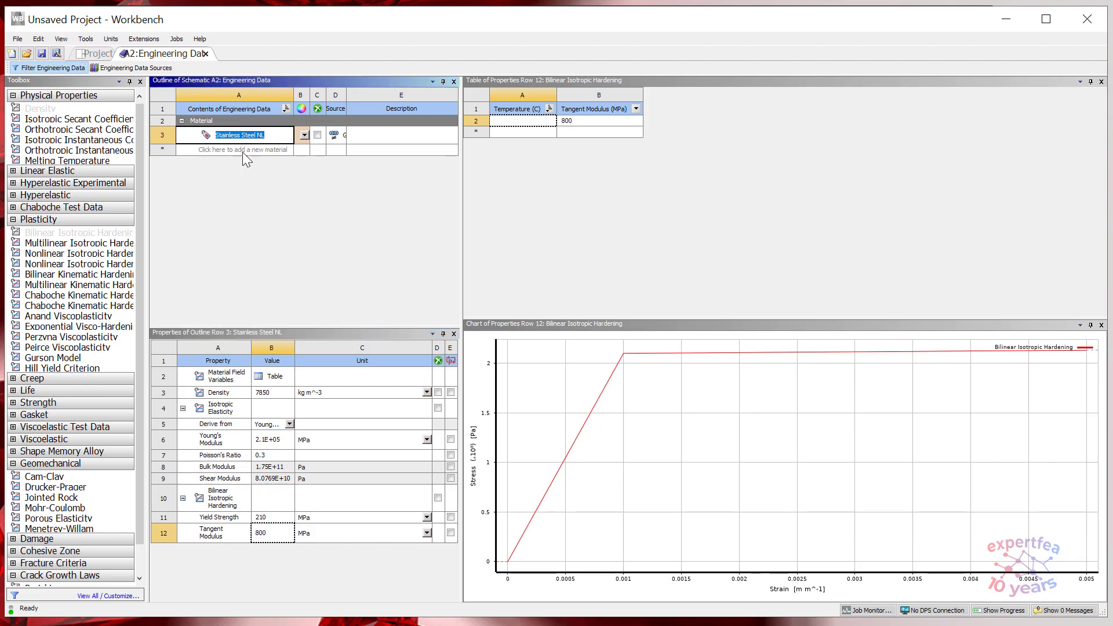
left_click(253, 170)
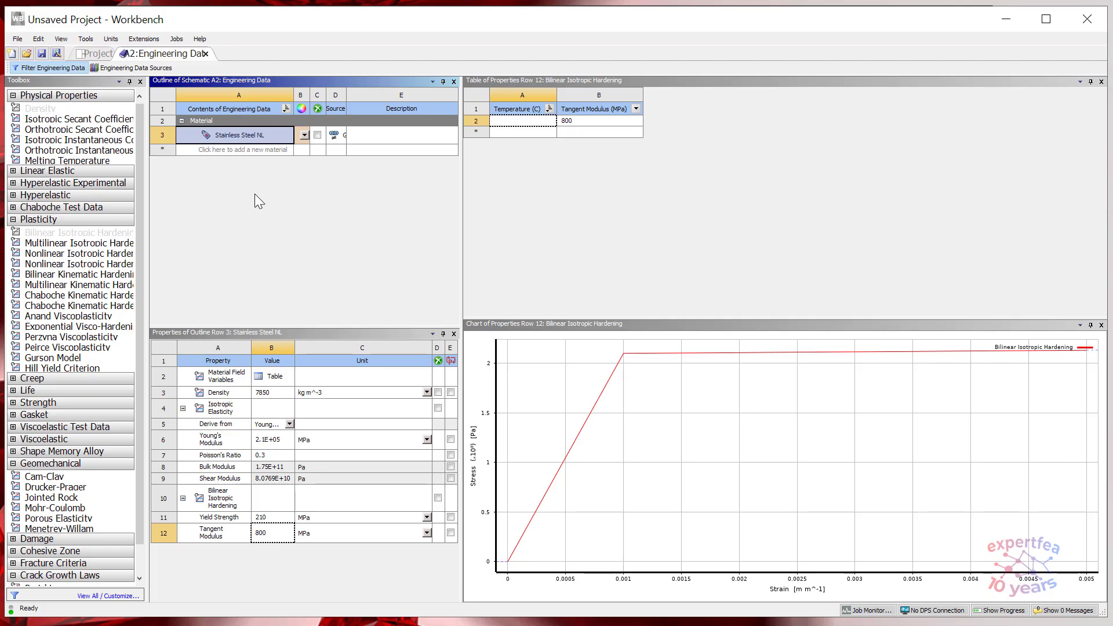
right_click(227, 135)
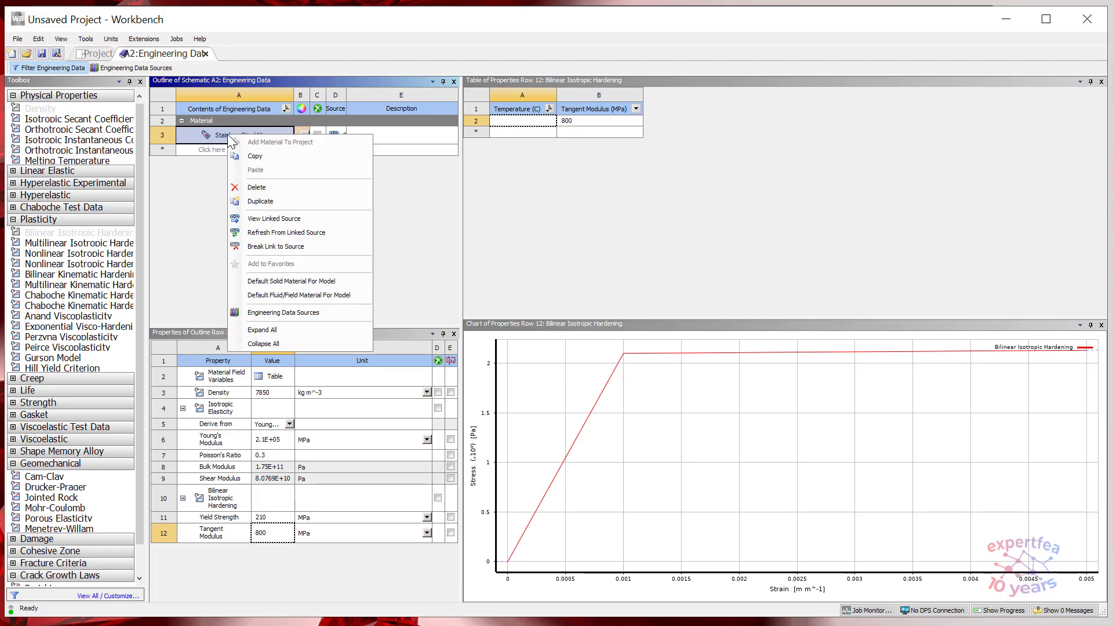
left_click(261, 201)
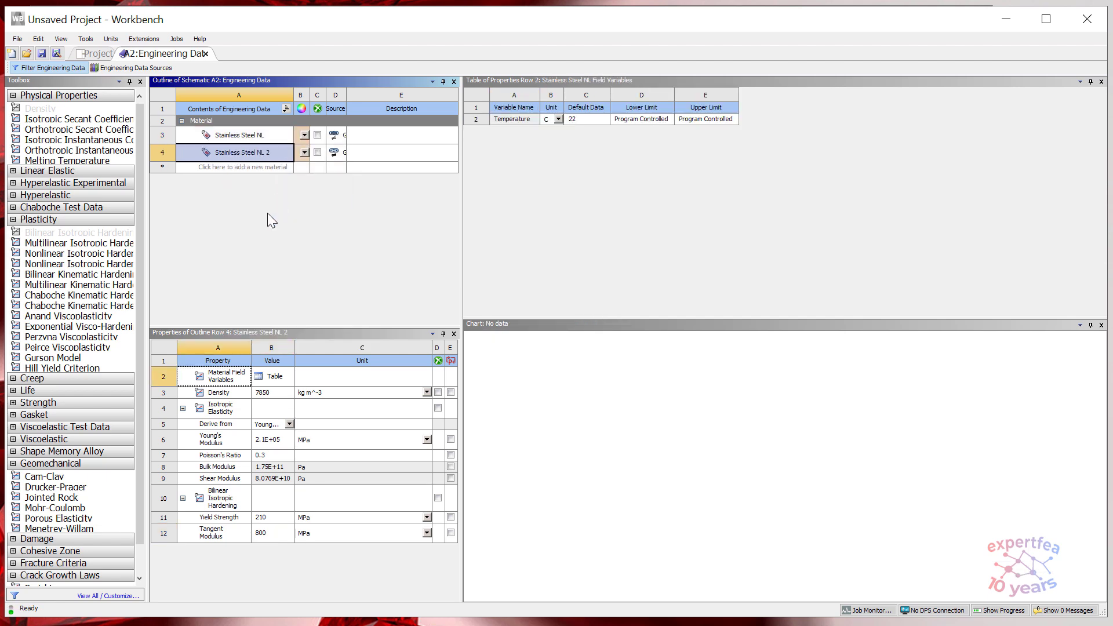
key("F2")
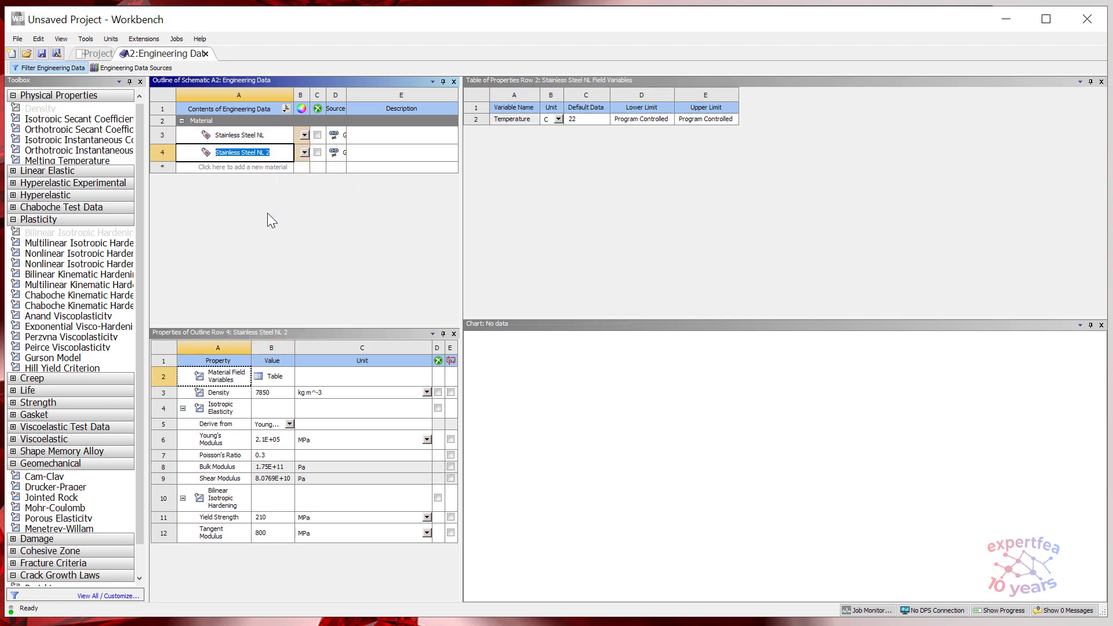
type("Vessel")
key("Return")
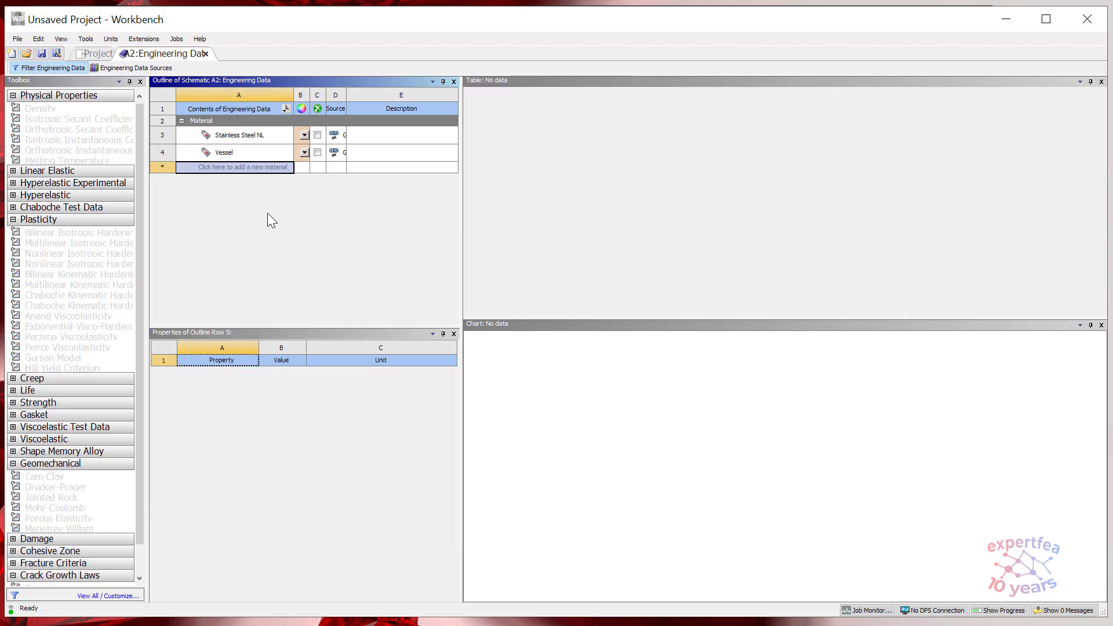
- Set the density of the Vessel material to 1000 kg m^-3
left_click(228, 153)
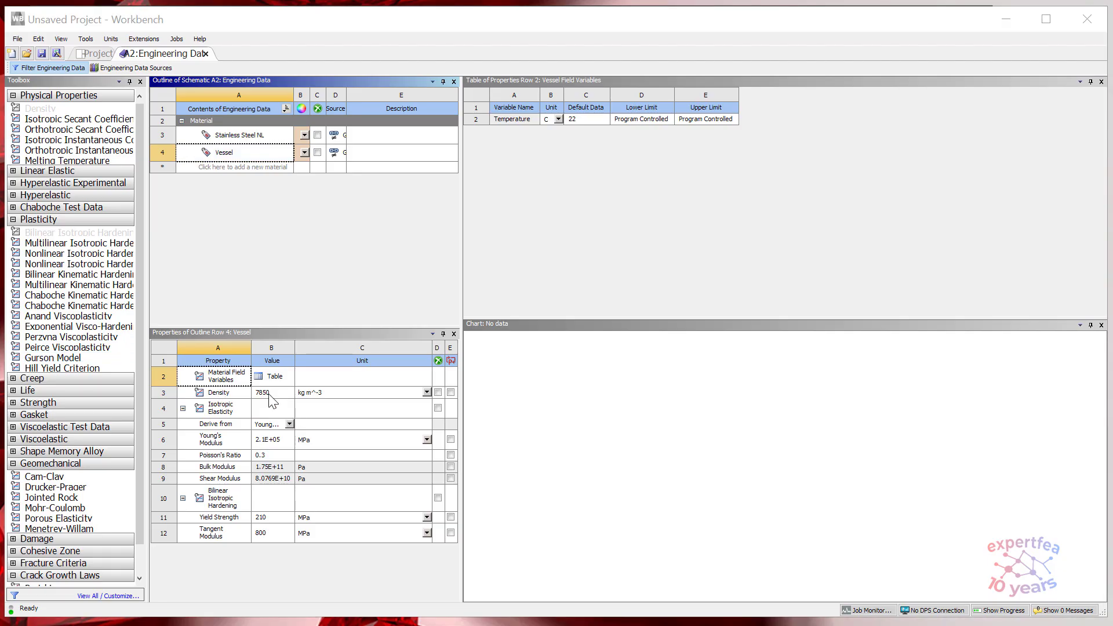
left_click(269, 396)
type("1000")
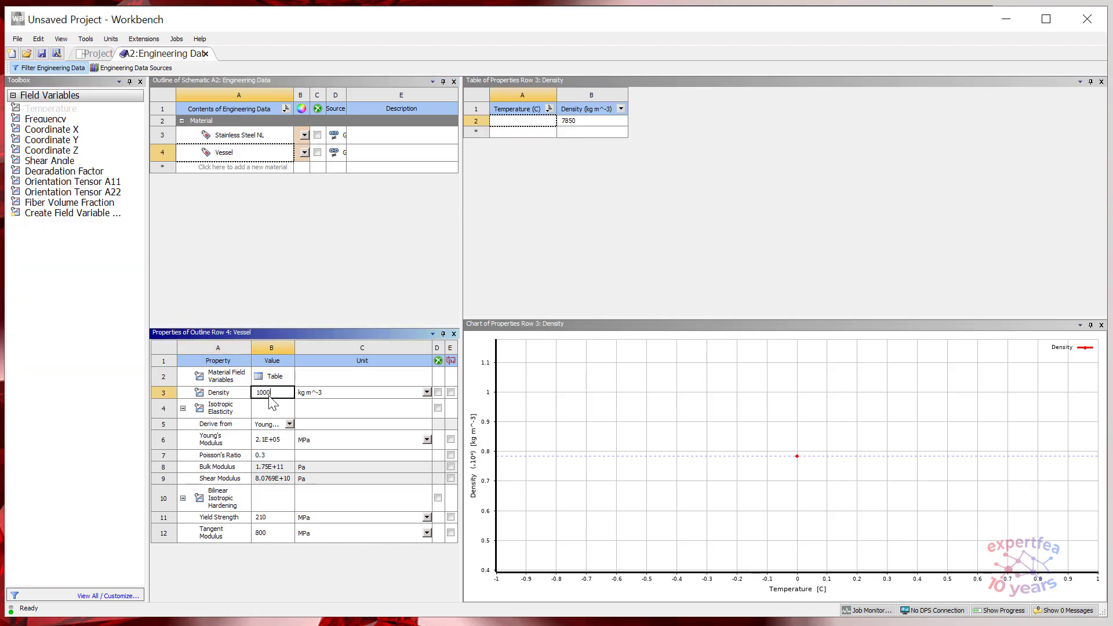
key("Return")
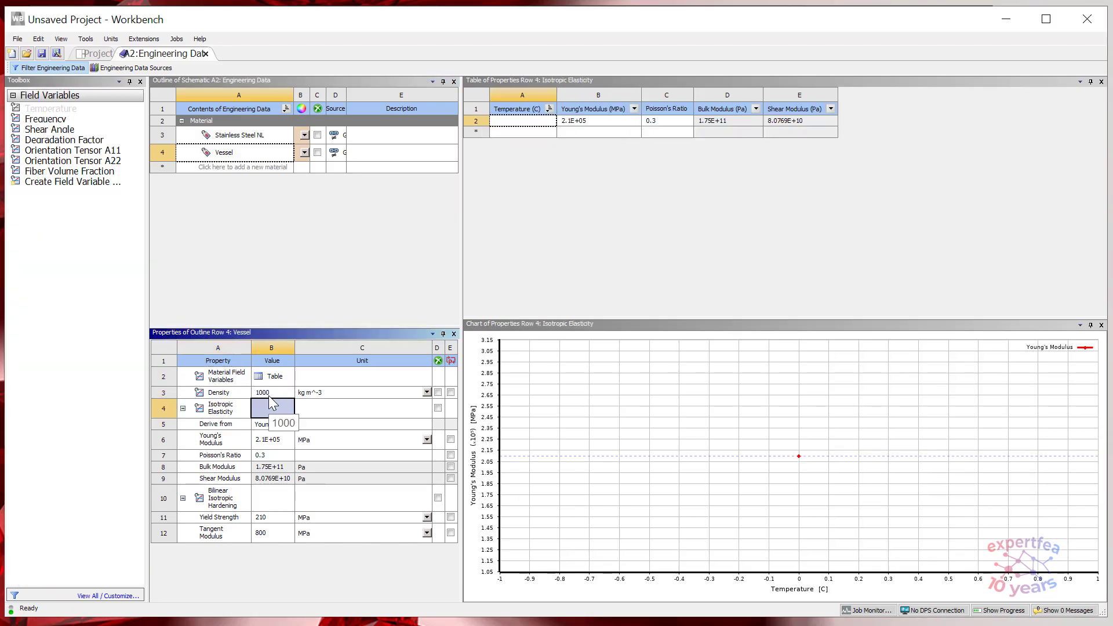
- Set the Vessel material's Young's modulus to 0.5 MPa and its Poisson's ratio to 0.475
left_click(285, 446)
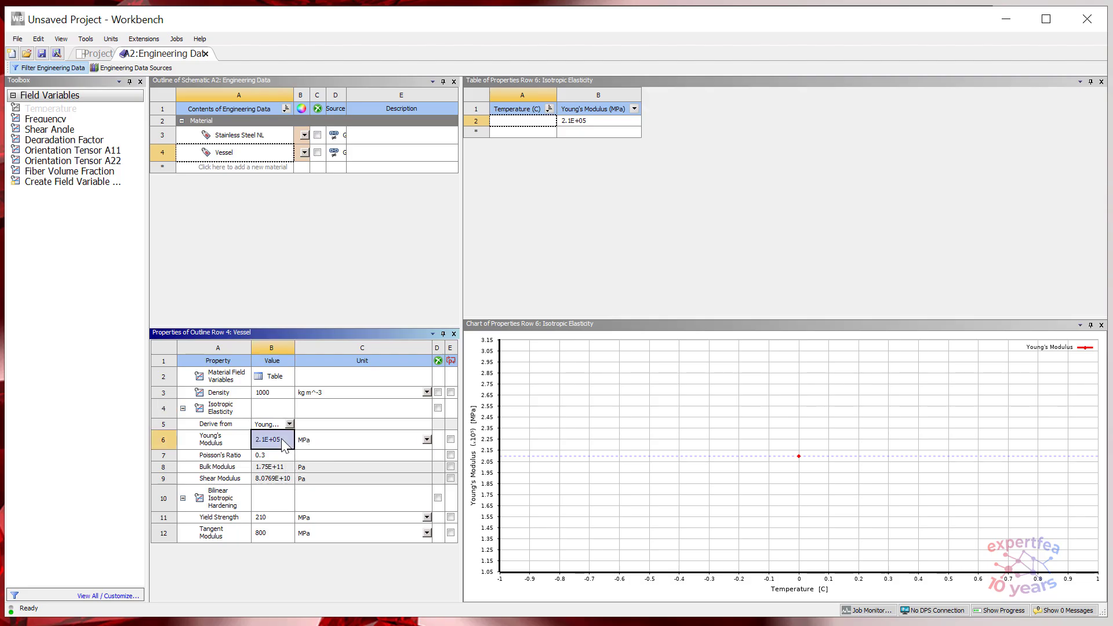
type("0.5")
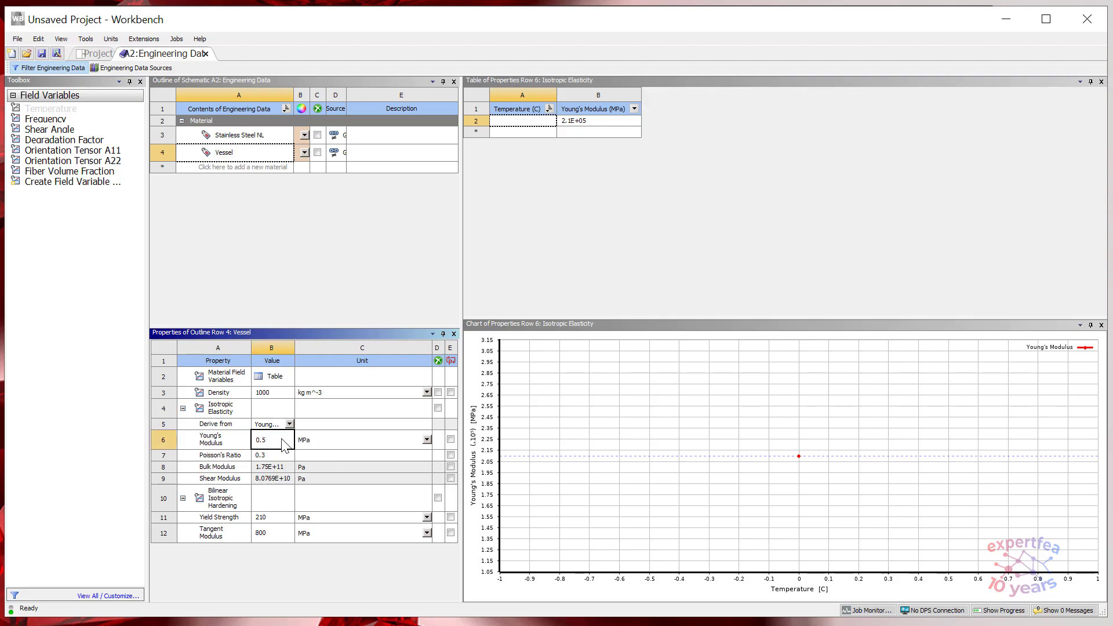
key("Return")
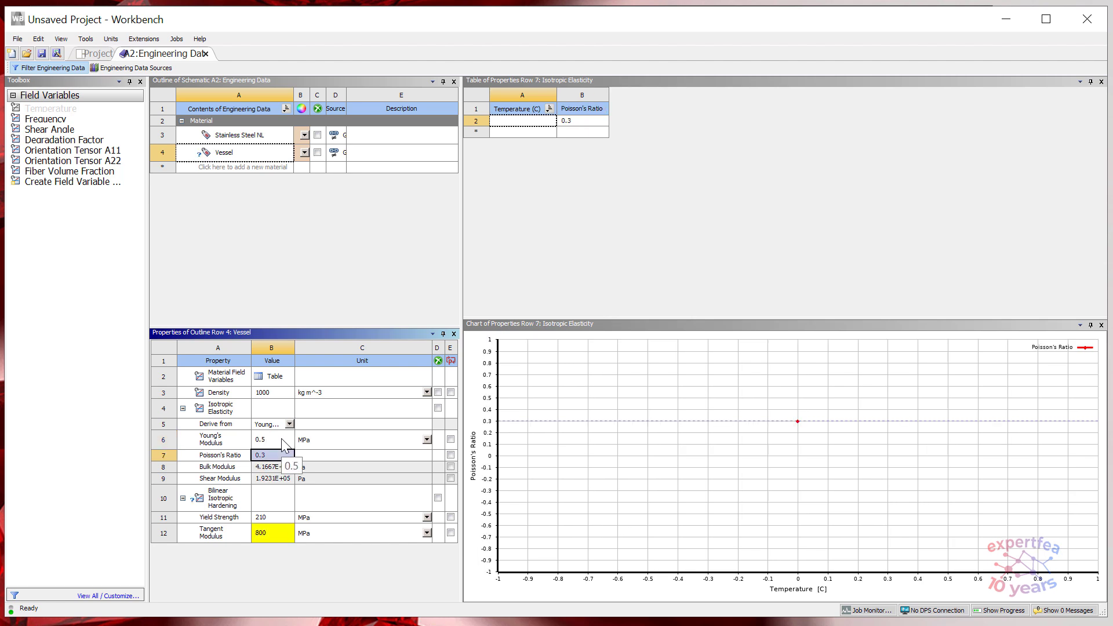
type("0.475")
key("Return")
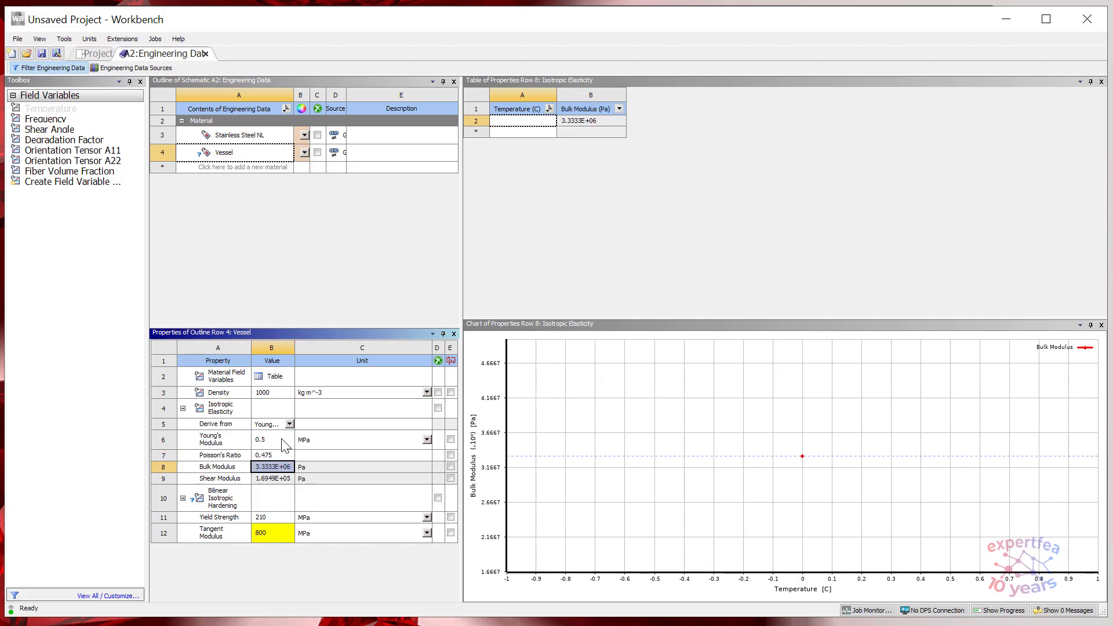
- Delete the Bilinear Isotropic Hardening property from the Vessel material
left_click(218, 502)
right_click(217, 500)
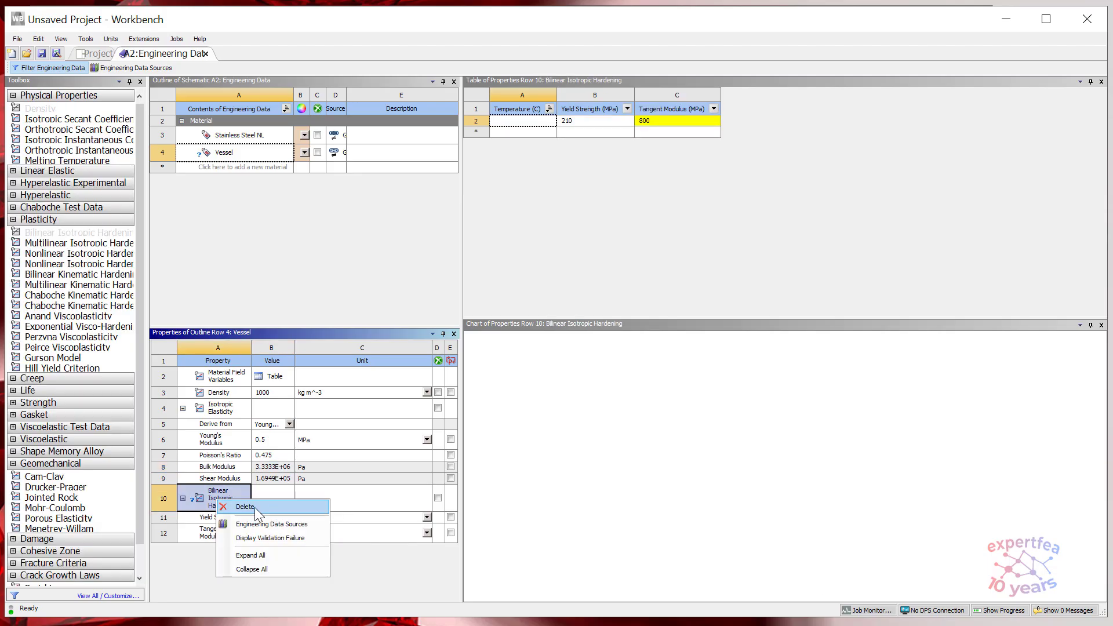
left_click(231, 315)
left_click(215, 503)
right_click(215, 502)
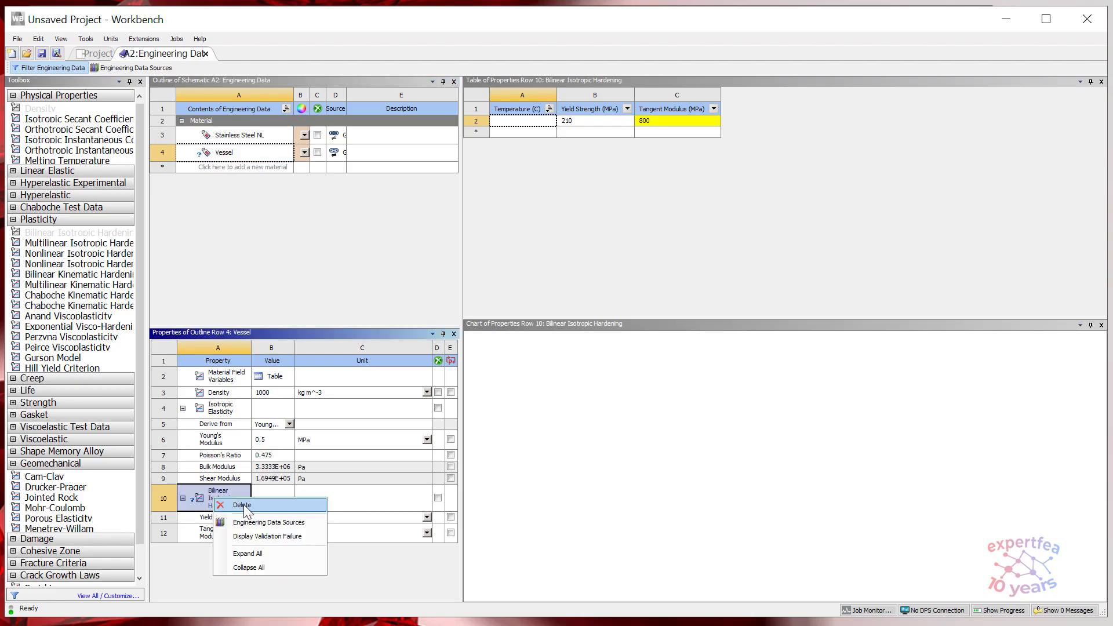
left_click(244, 504)
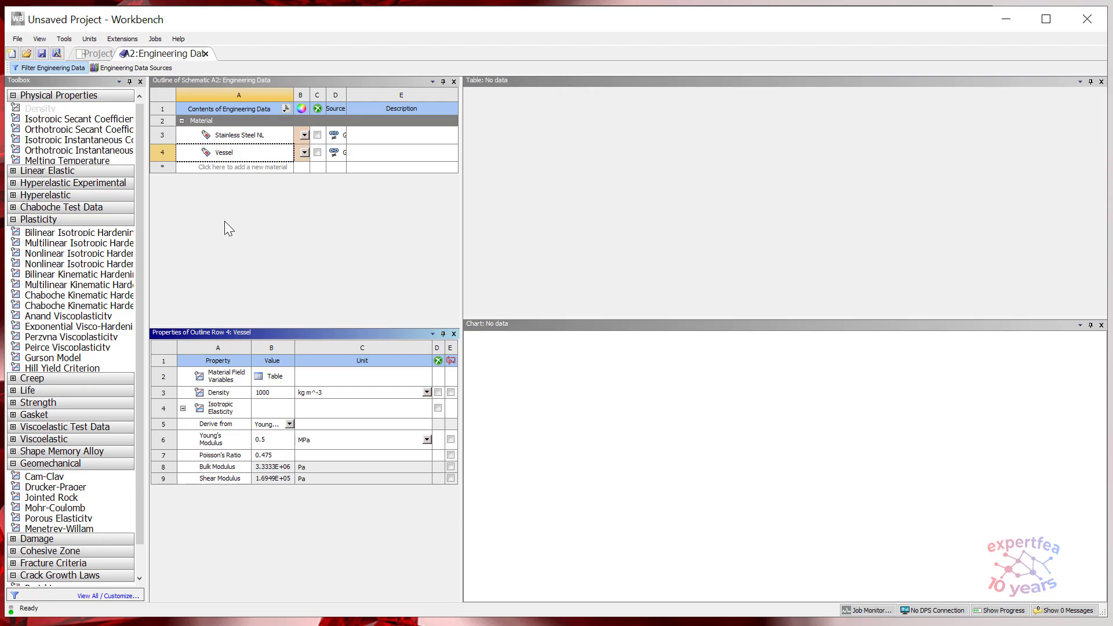
- Duplicate the Vessel material and name the copy Placque
right_click(223, 152)
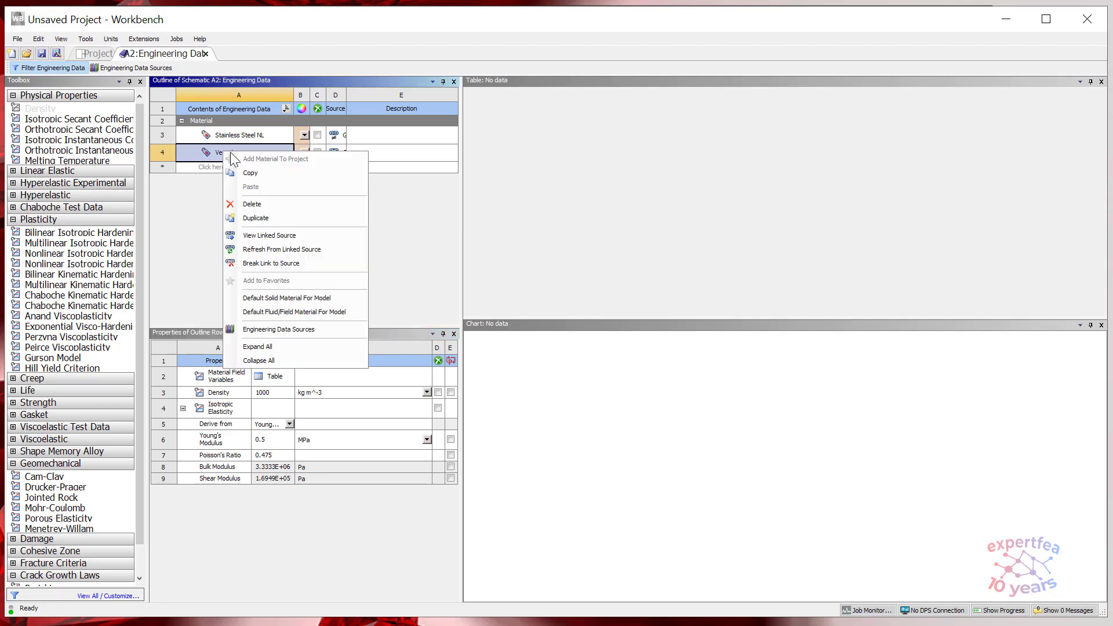
left_click(281, 219)
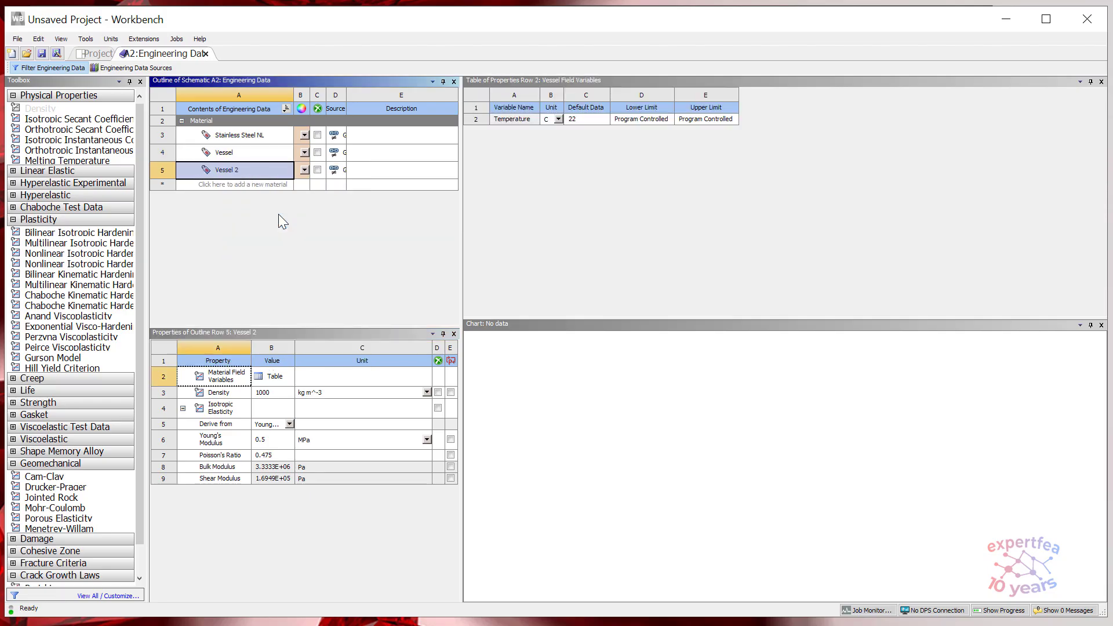
key("F2")
type("Placque")
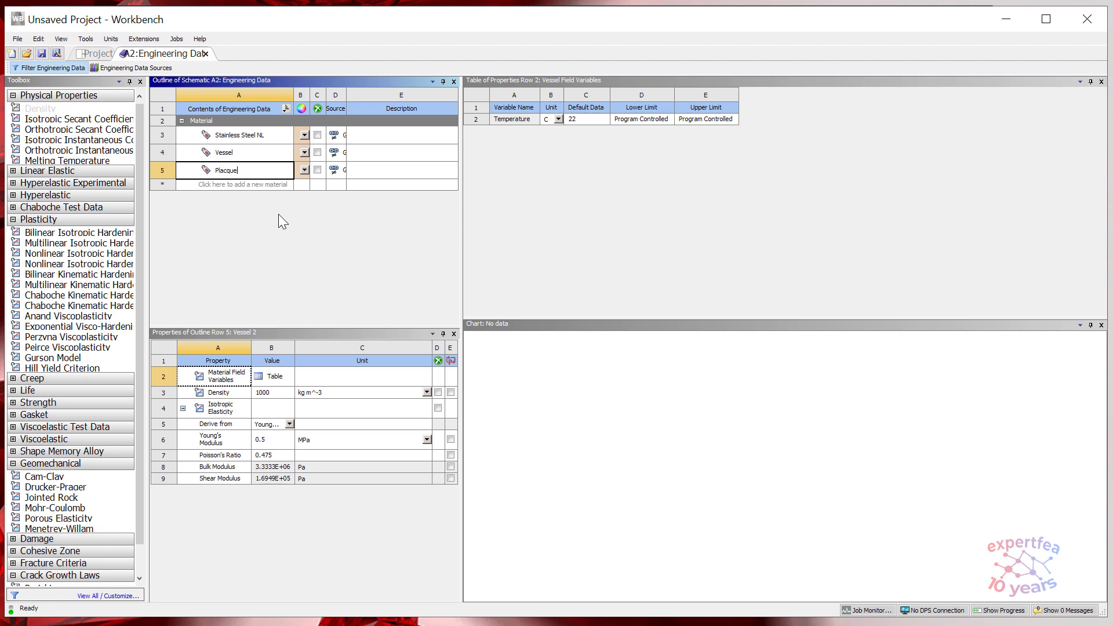
key("Return")
- Set the Placque material's density to 950 kg m^-3 and its Young's modulus to 0.25 MPa
left_click(244, 169)
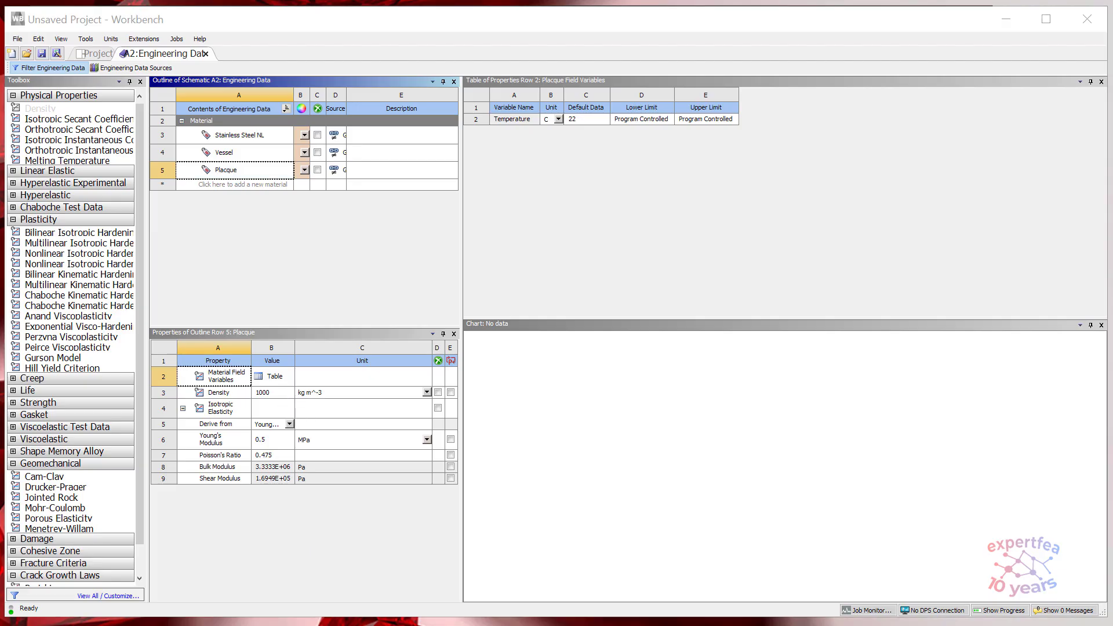
left_click(278, 396)
type("950")
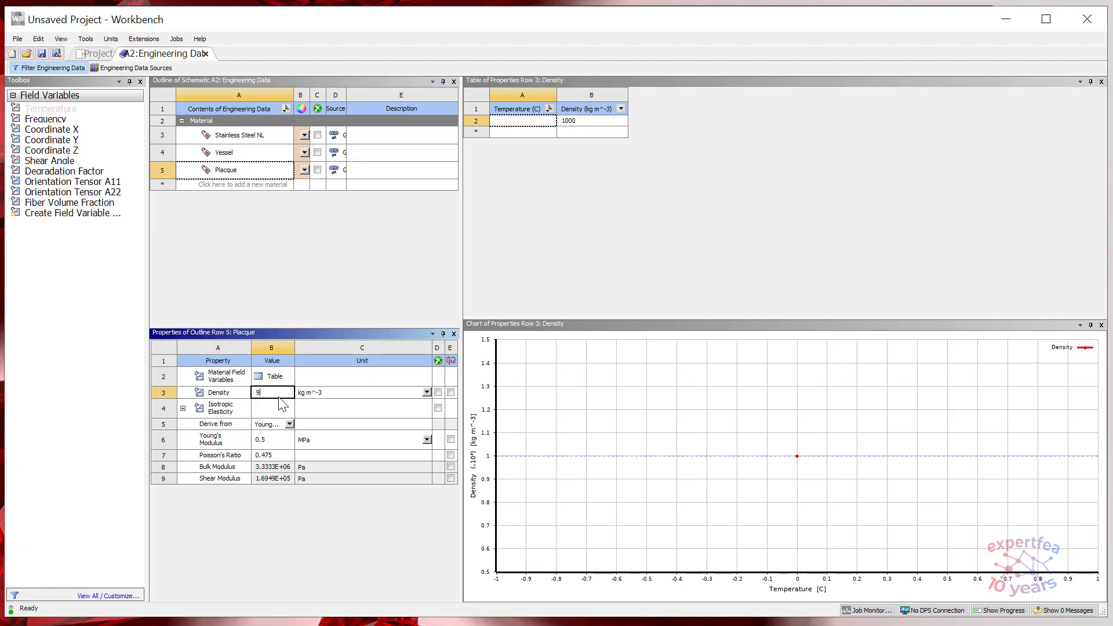
key("Return")
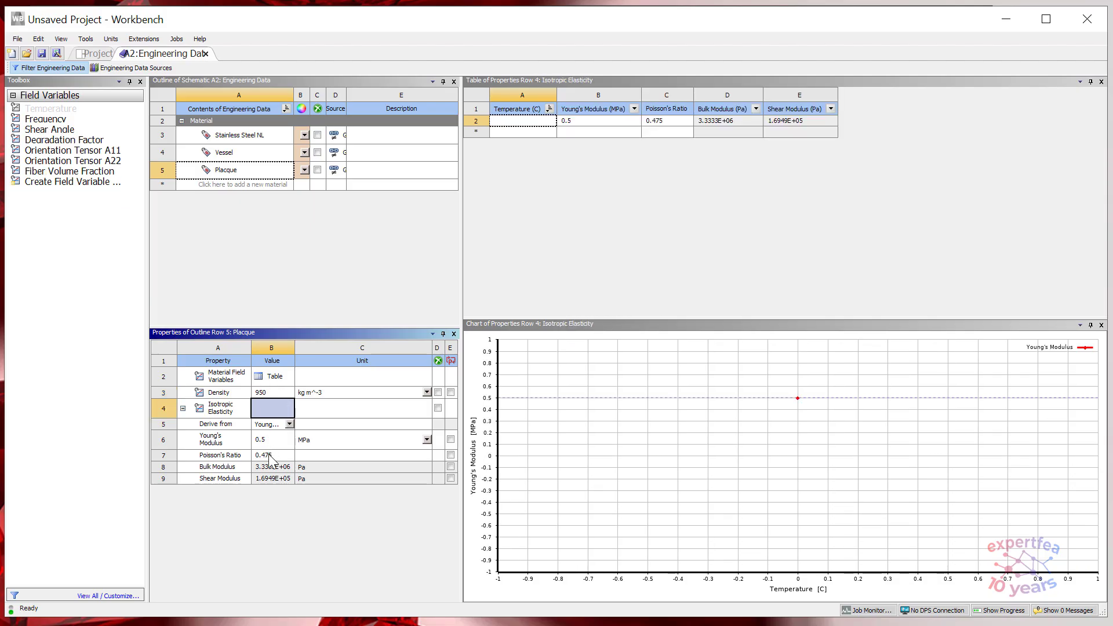
left_click(270, 438)
left_click(263, 440)
left_click(264, 441)
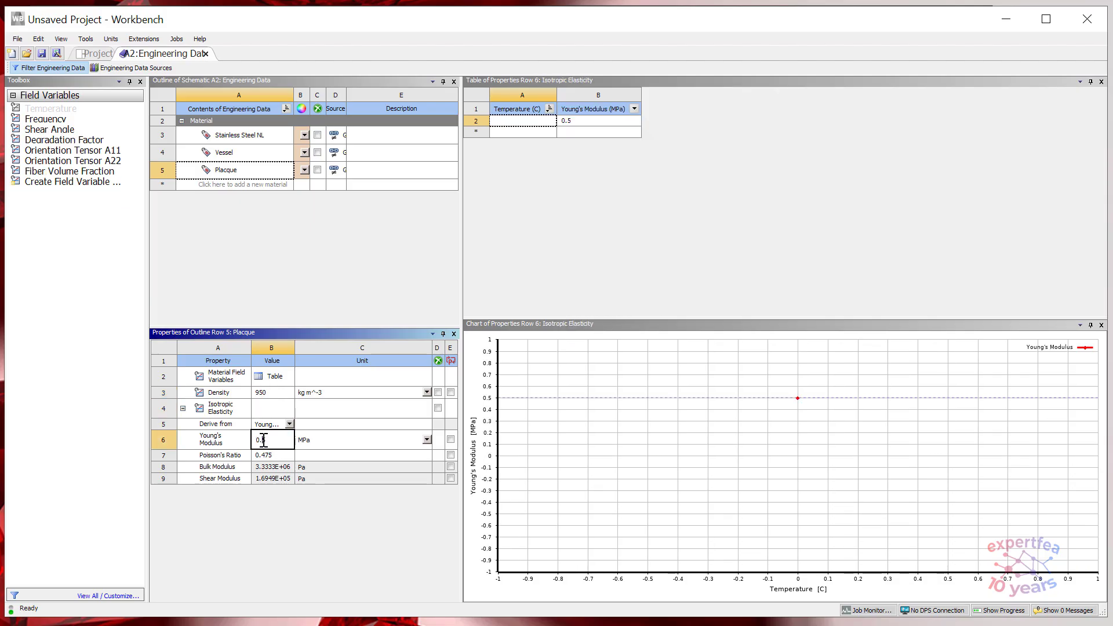
type("2")
key("Return")
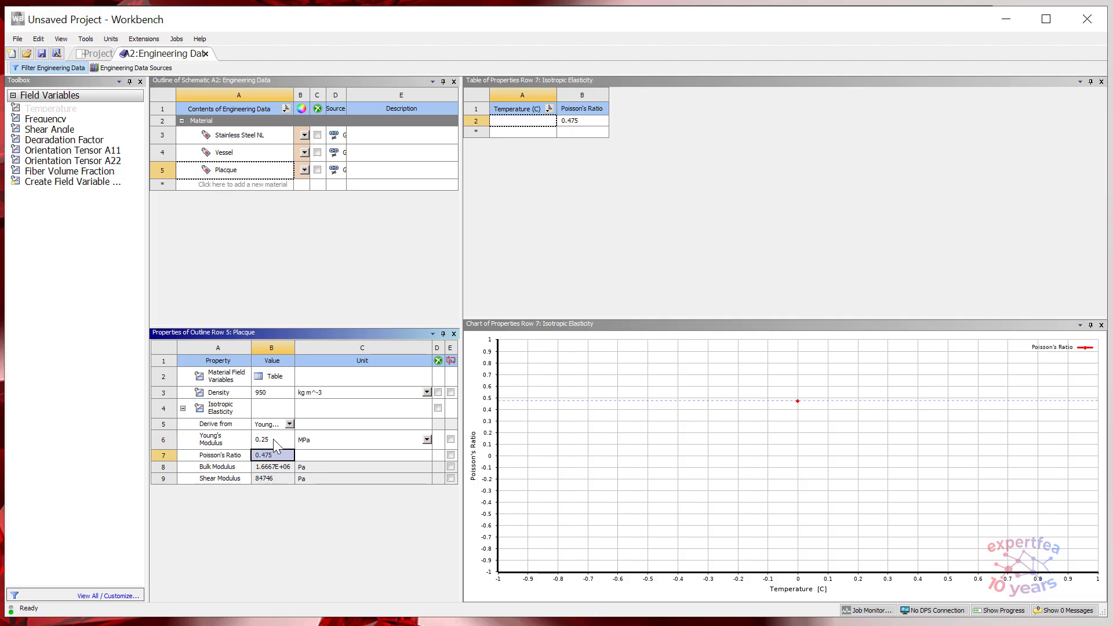
left_click(234, 261)
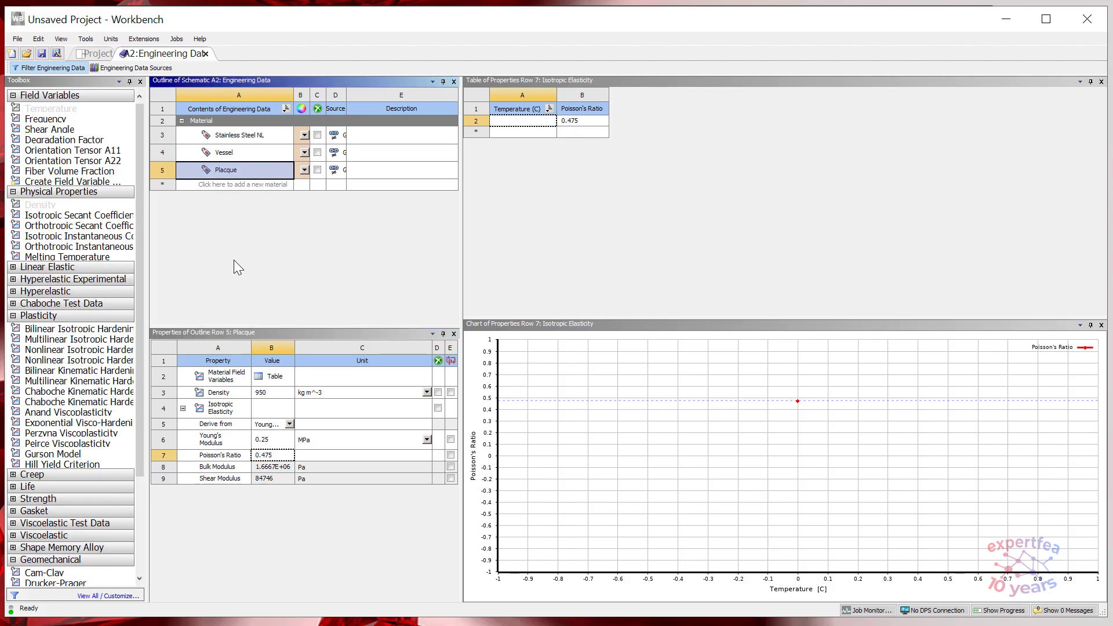
- Close Engineering Data, open the Static Structural system's Model in Mechanical, and enlarge the Mechanical window
left_click(206, 53)
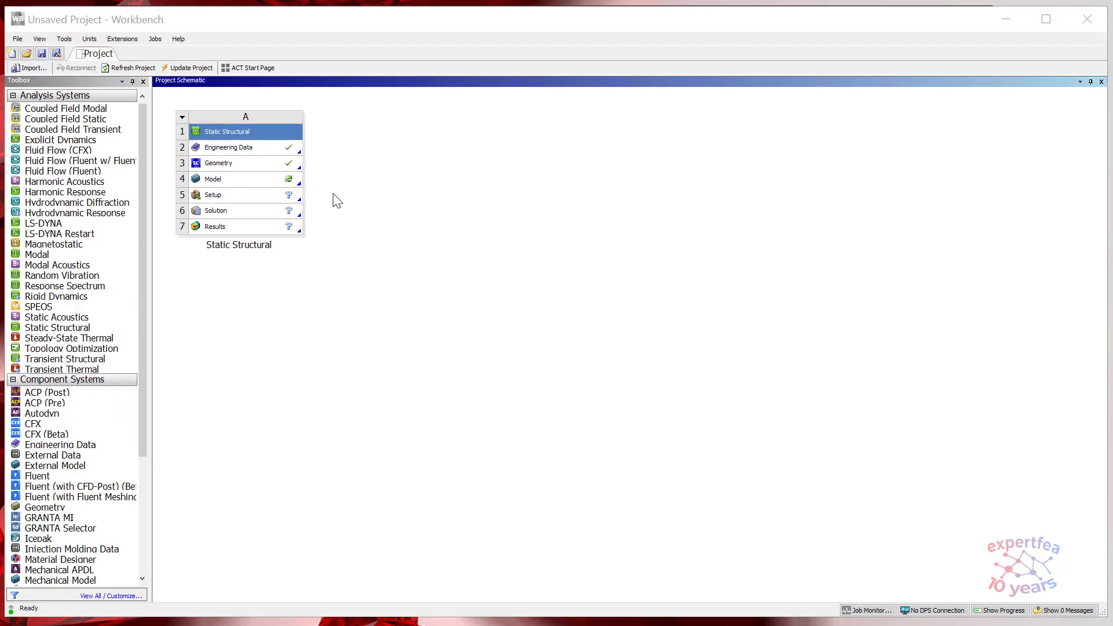
double_click(248, 185)
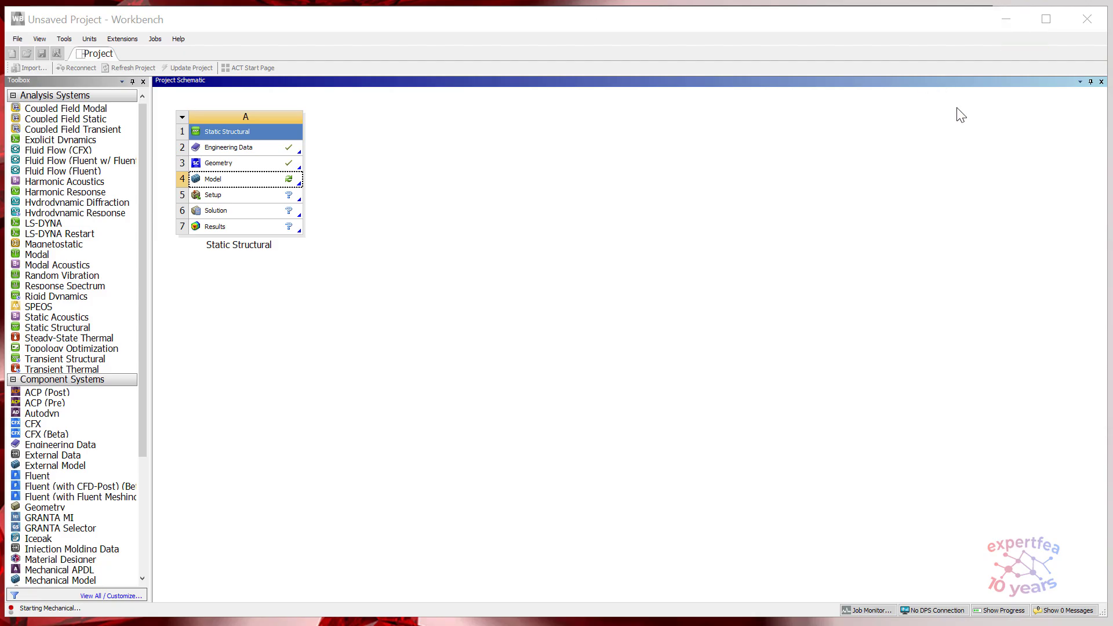
left_click(1005, 19)
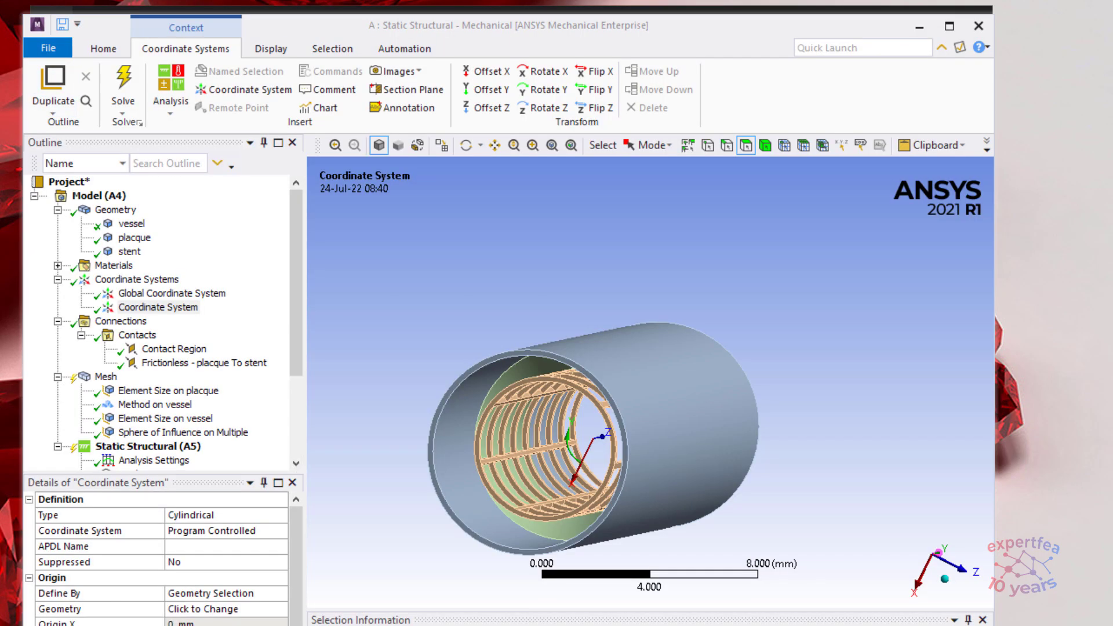
left_click_drag(994, 625, 1098, 617)
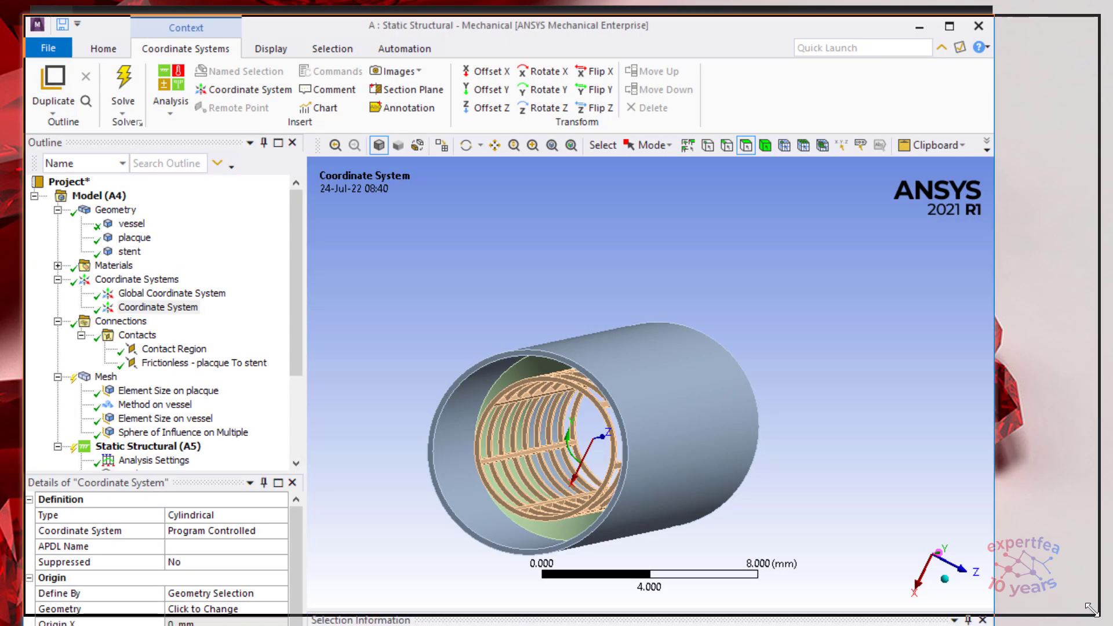
left_click_drag(21, 242, 8, 242)
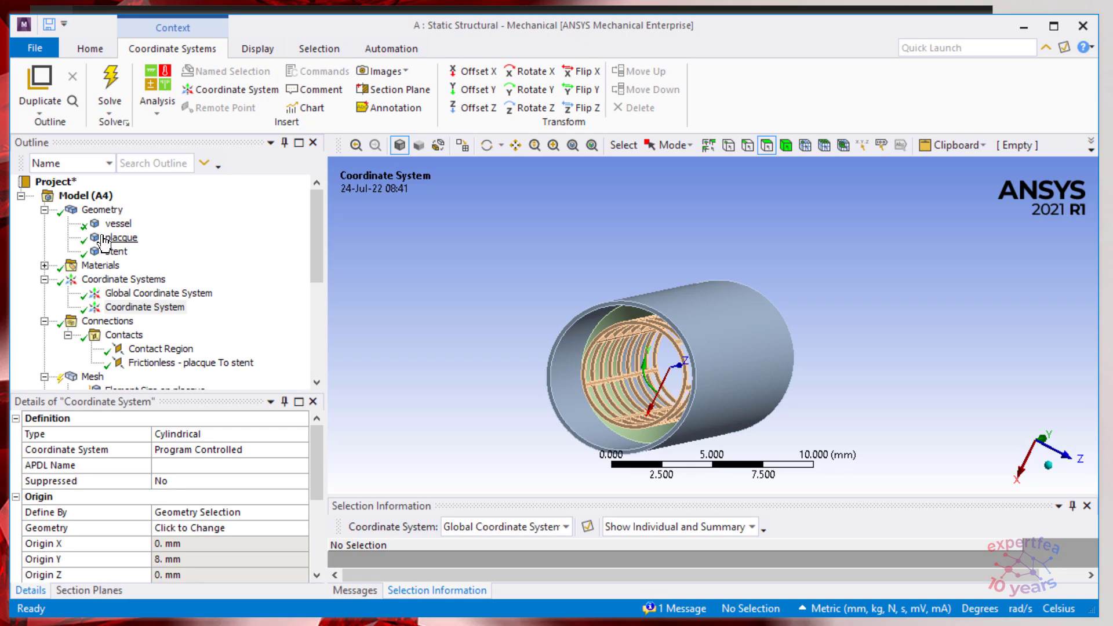
- Bring up the newly opened Mechanical window and enlarge it to fill the screen
left_click_drag(321, 244, 312, 221)
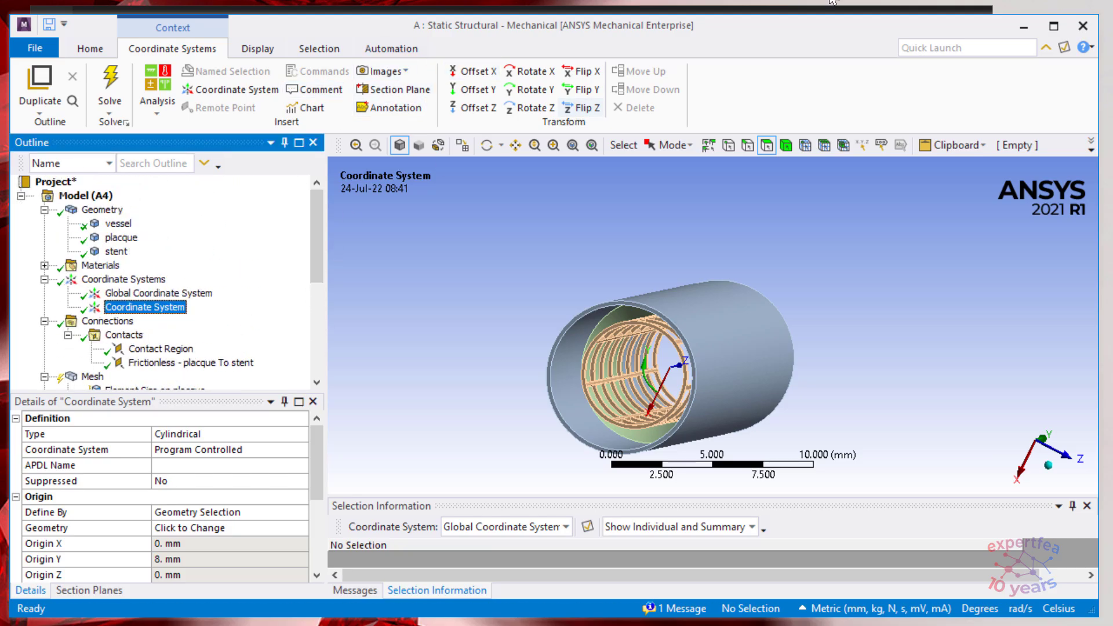
left_click_drag(1086, 38, 992, 48)
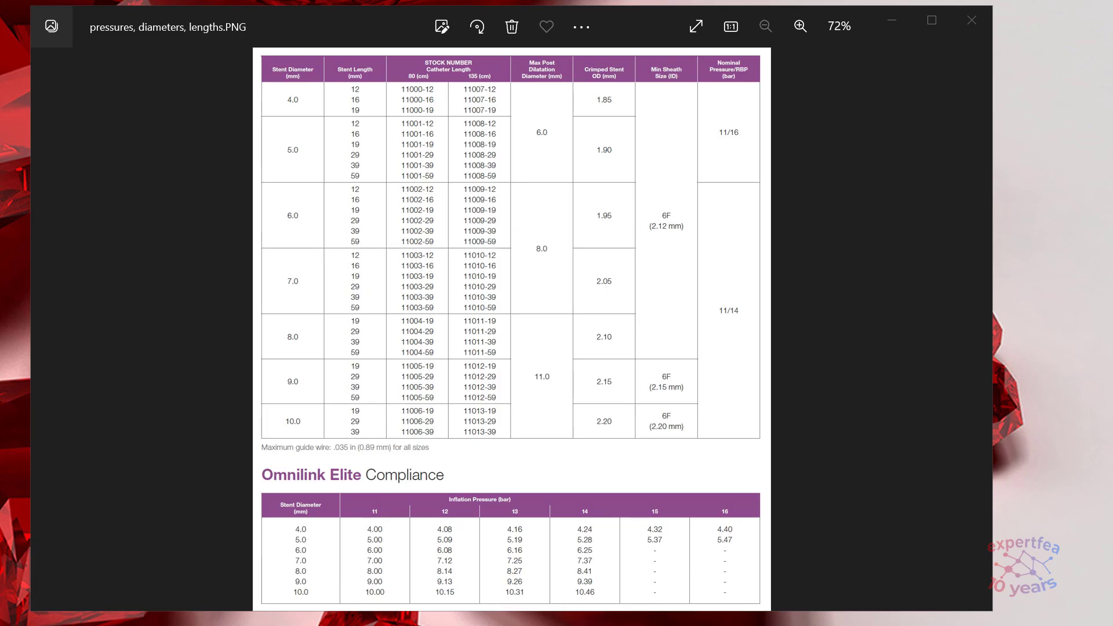
left_click_drag(0, 5, 395, 9)
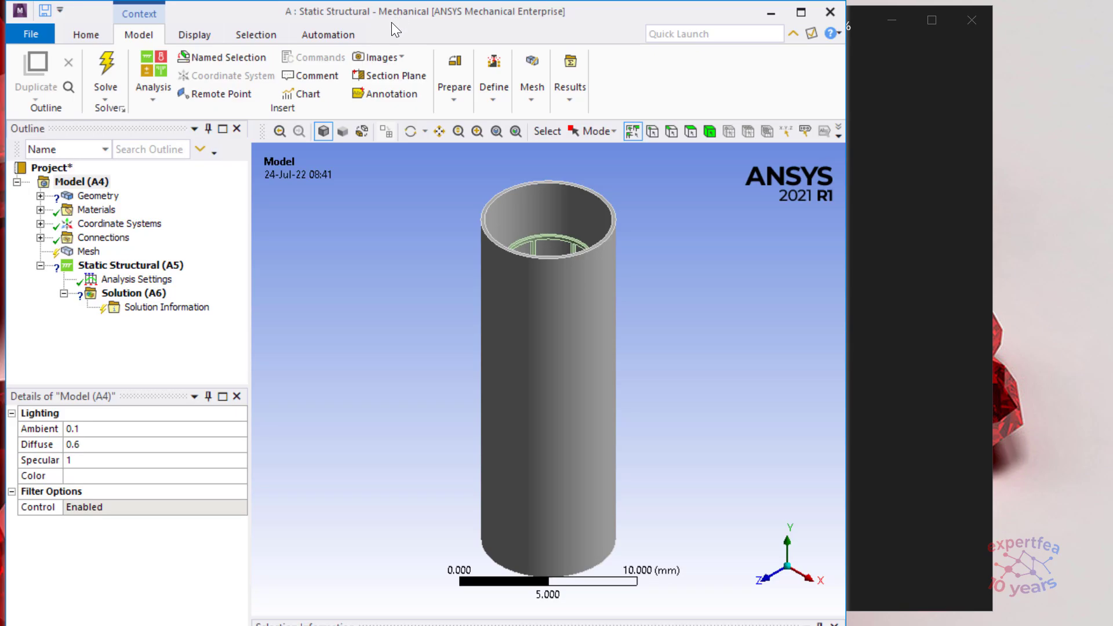
left_click_drag(845, 624, 1109, 623)
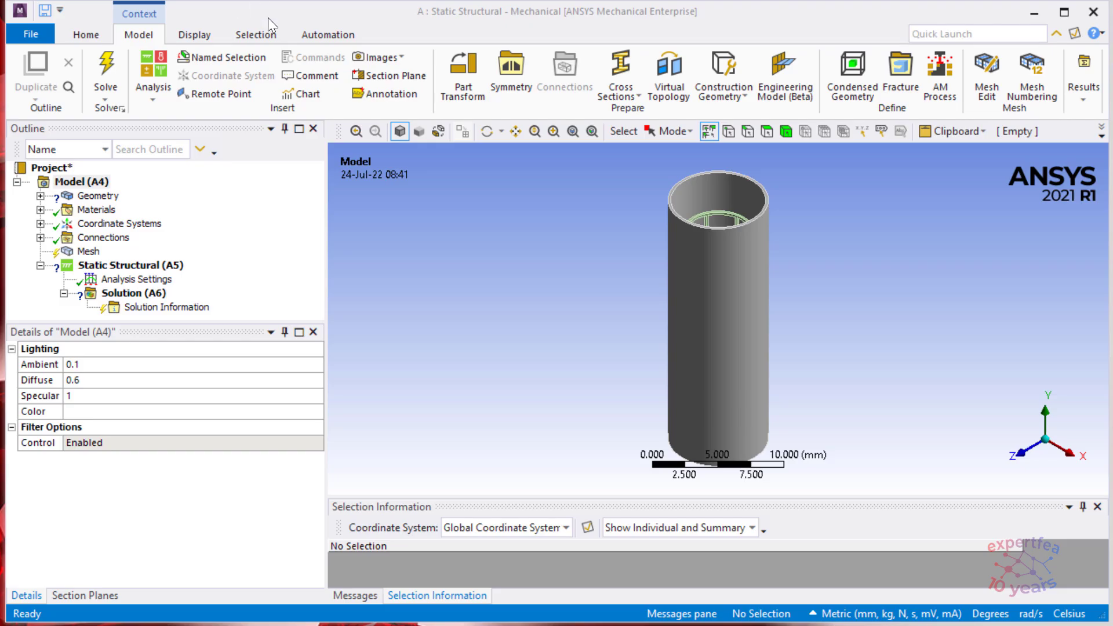
- Rename the outer tube body in the Geometry tree as vessel
left_click(40, 197)
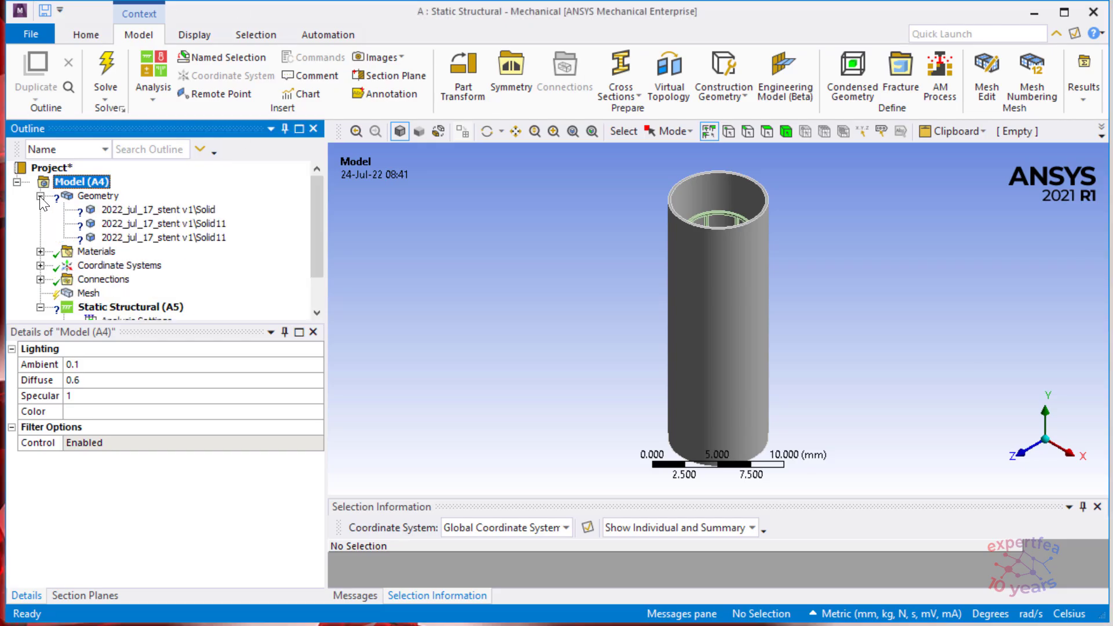
left_click(149, 210)
left_click(149, 212)
type("vessel")
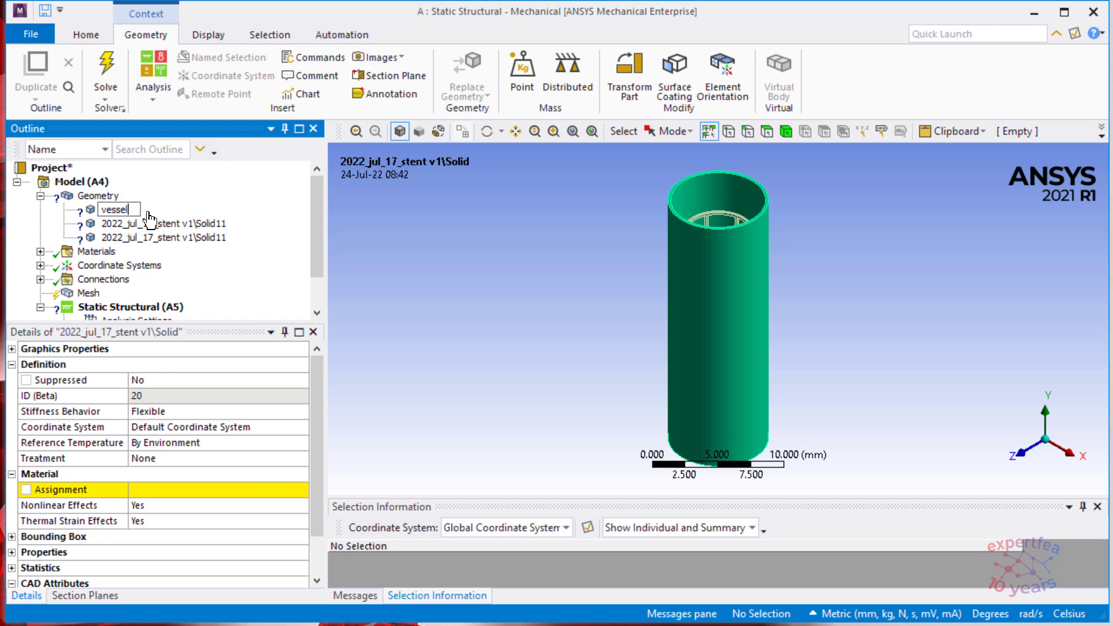
key("Return")
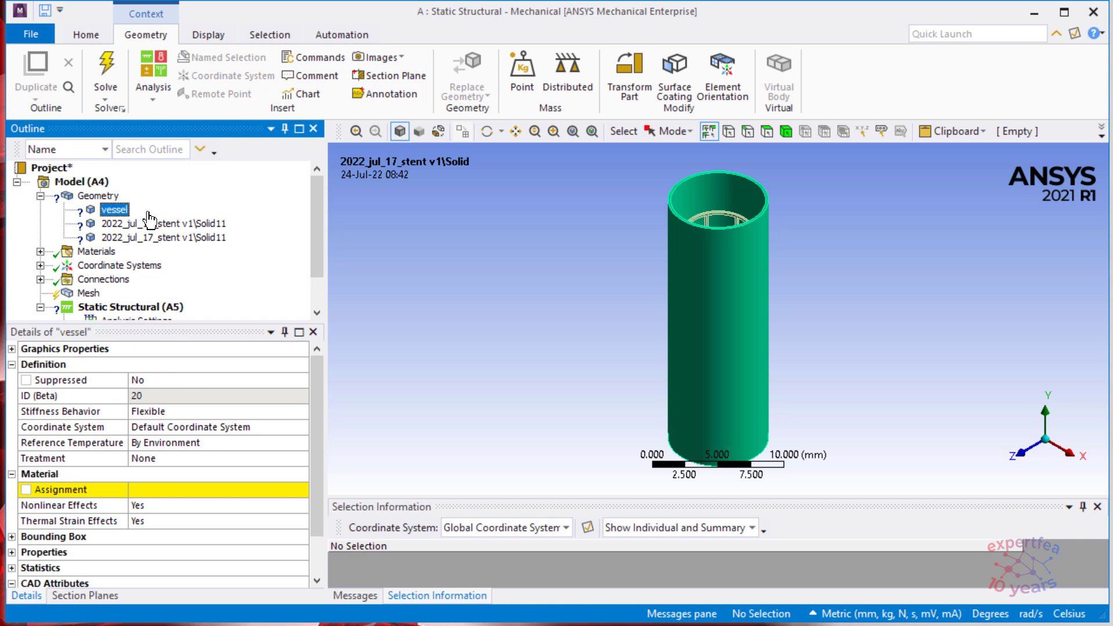
- Rename the second geometry body, the layer between the outer tube and the stent, as placque
left_click(149, 223)
middle_click_drag(498, 232, 496, 268)
left_click(200, 226)
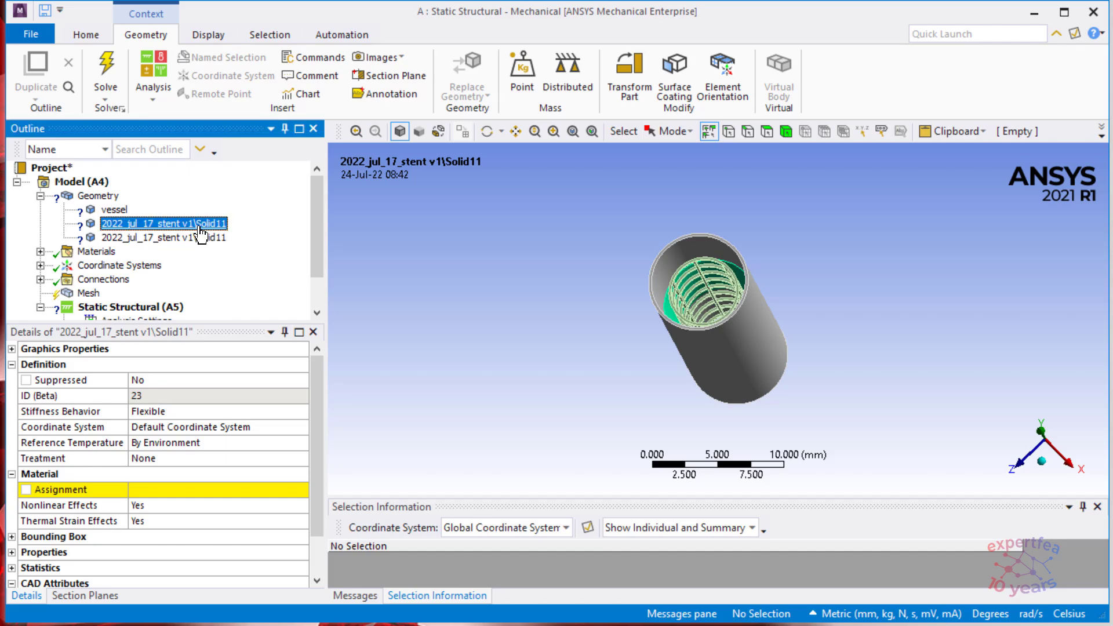
left_click(198, 226)
type("placque")
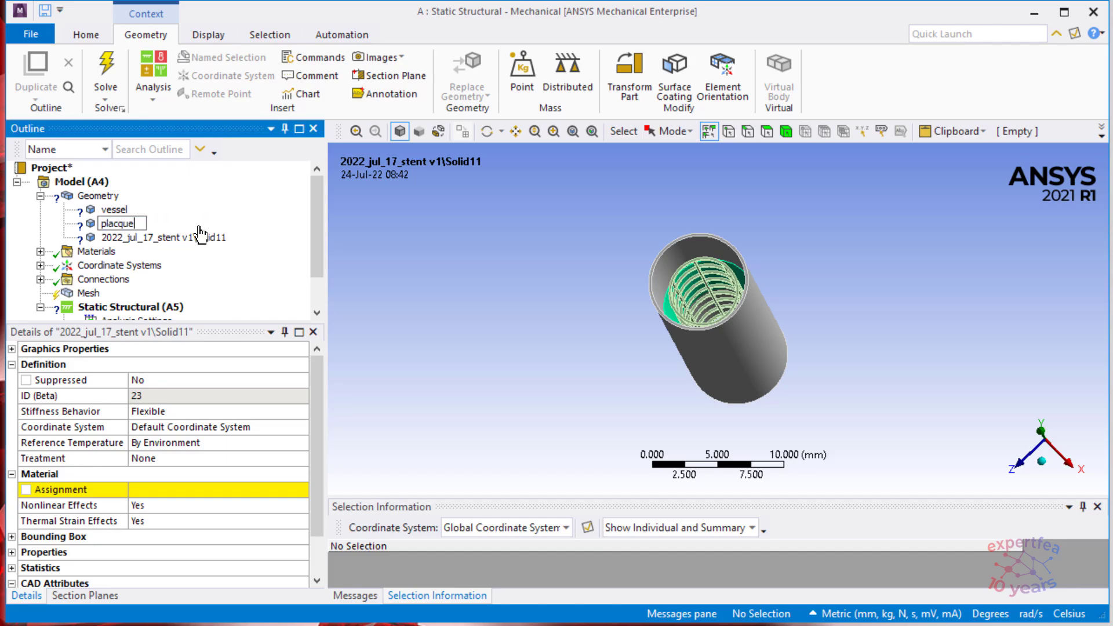
key("Return")
- Rename the third geometry body, the ring lattice, as stent
left_click(188, 238)
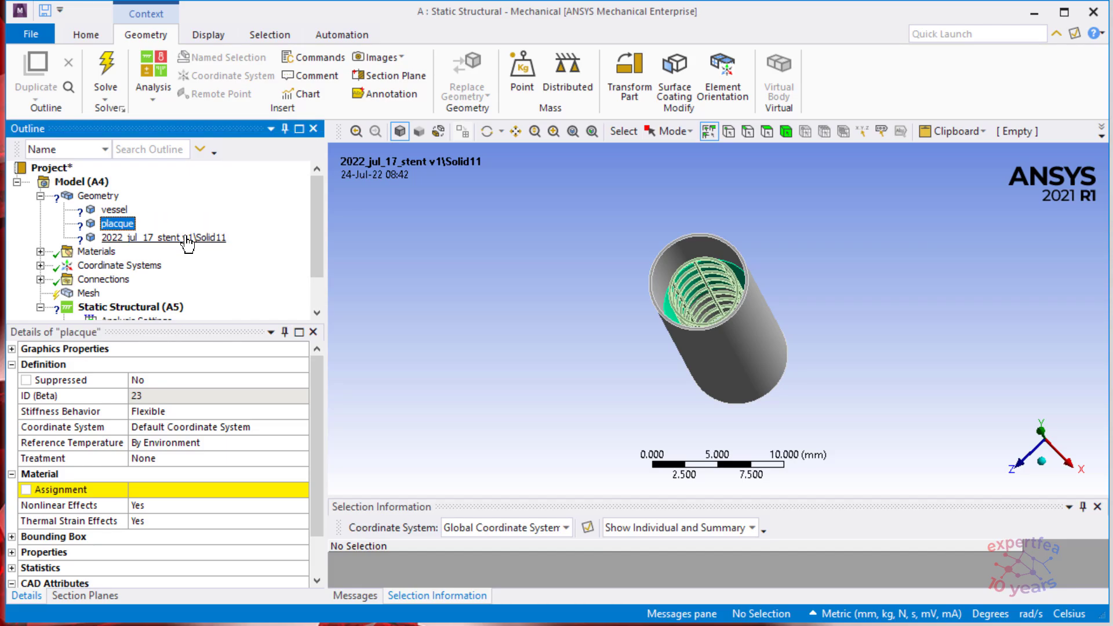
type("sten")
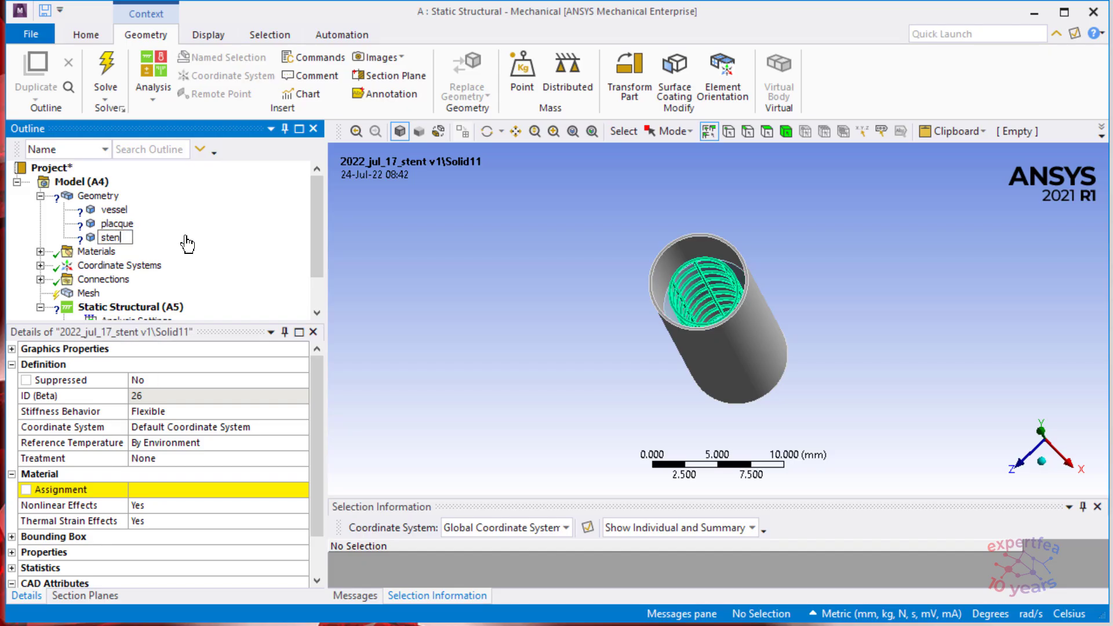
key("Return")
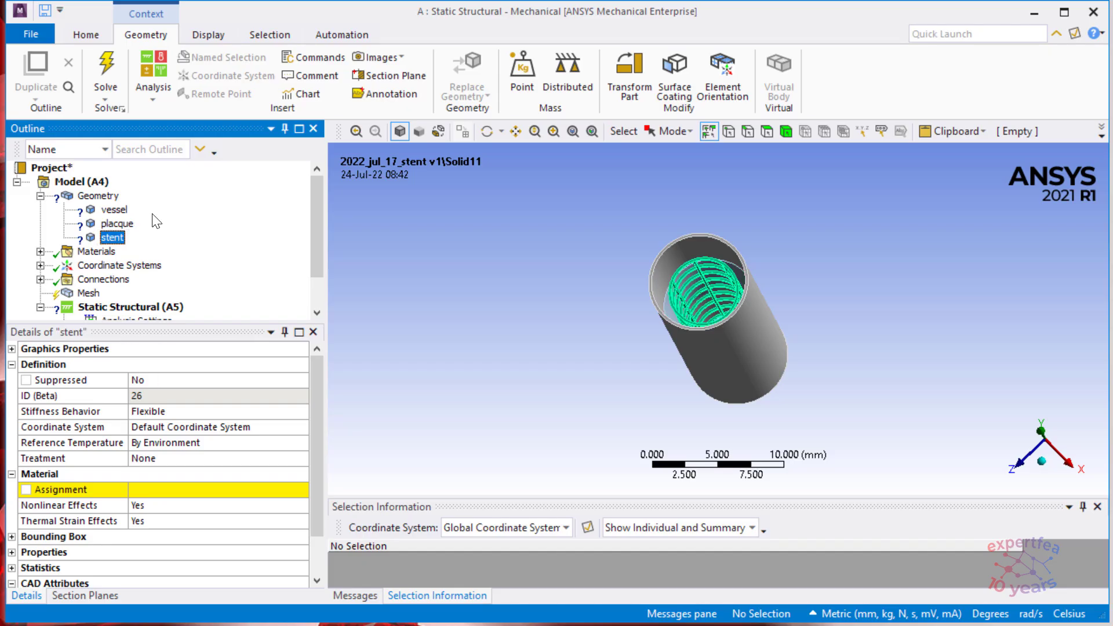
left_click(133, 210)
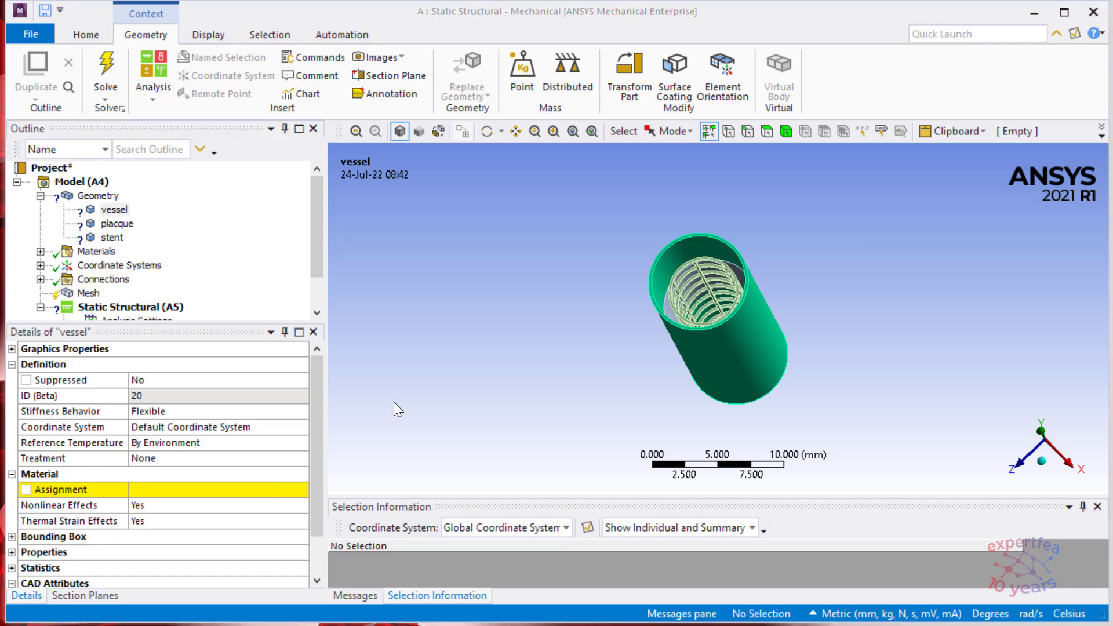
left_click(305, 491)
left_click(302, 490)
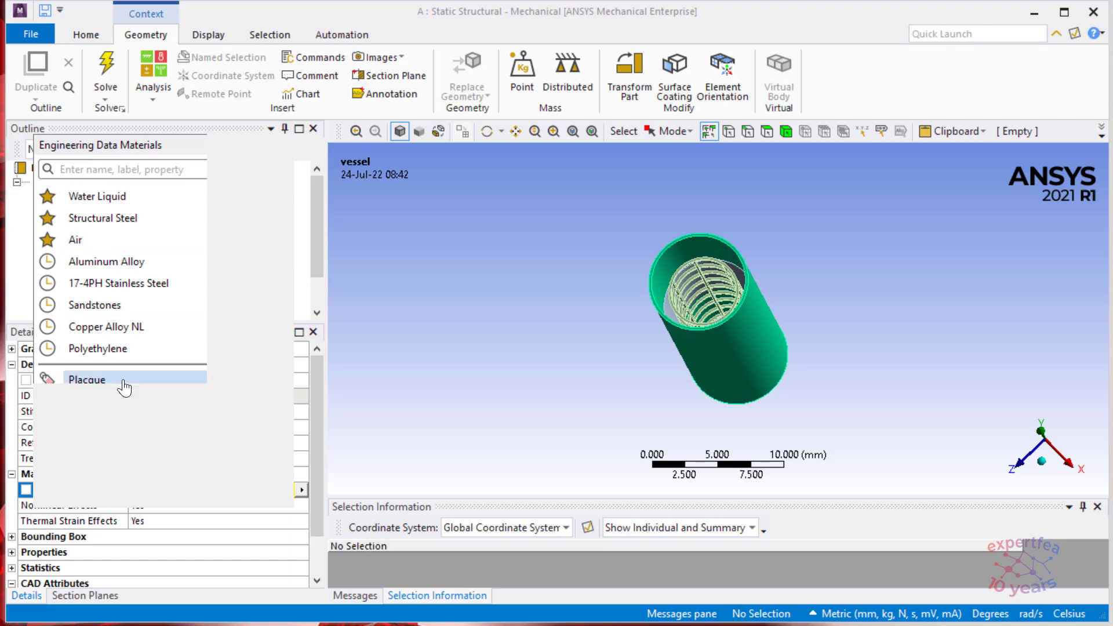
left_click(371, 264)
- Select the vessel body in the model and create a material assignment for it from the Vessel material
left_click(40, 251)
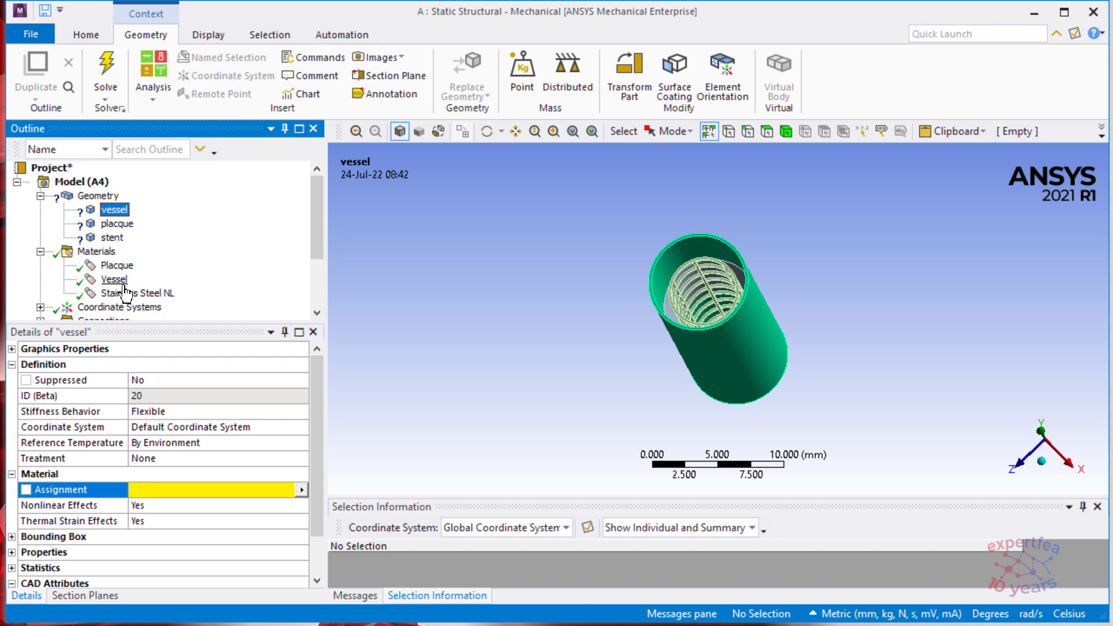
left_click(786, 131)
left_click(744, 338)
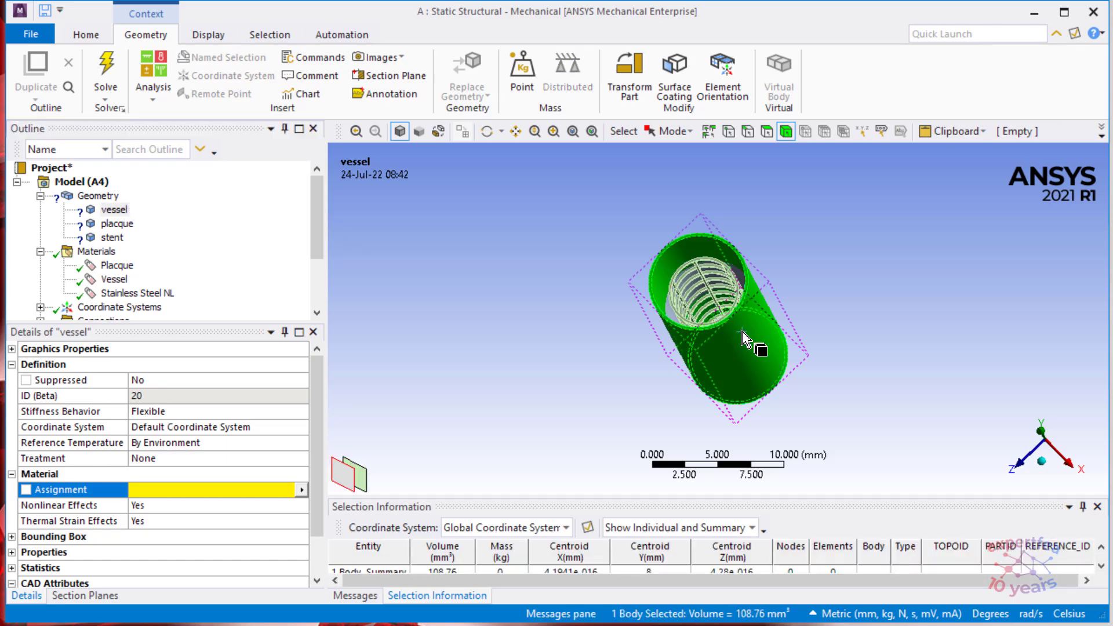
scroll(783, 286, "up", 2)
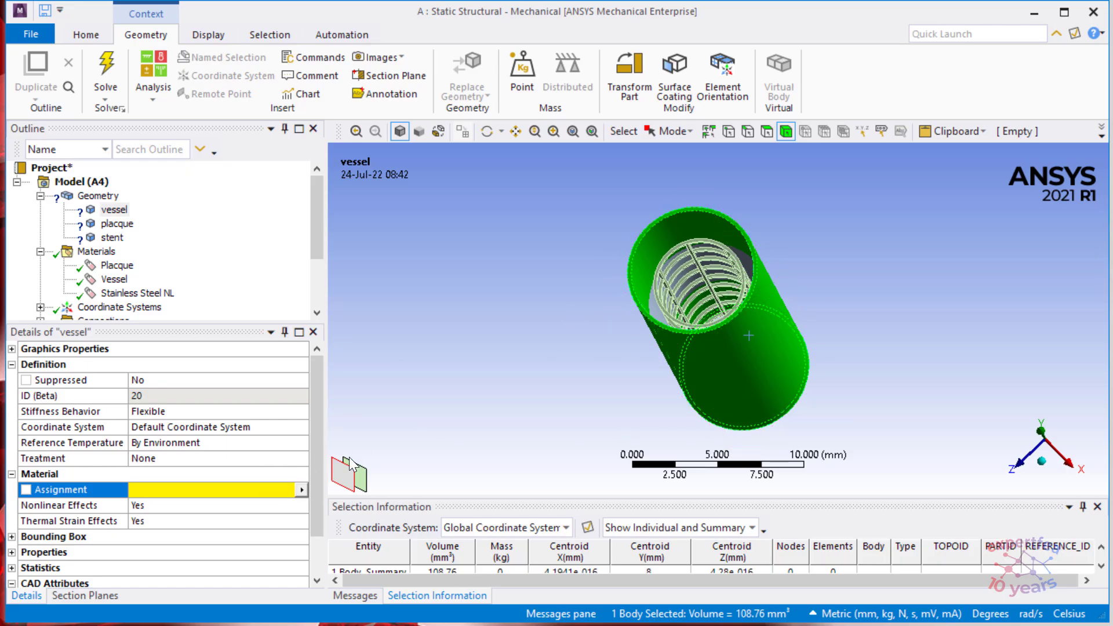
left_click(301, 490)
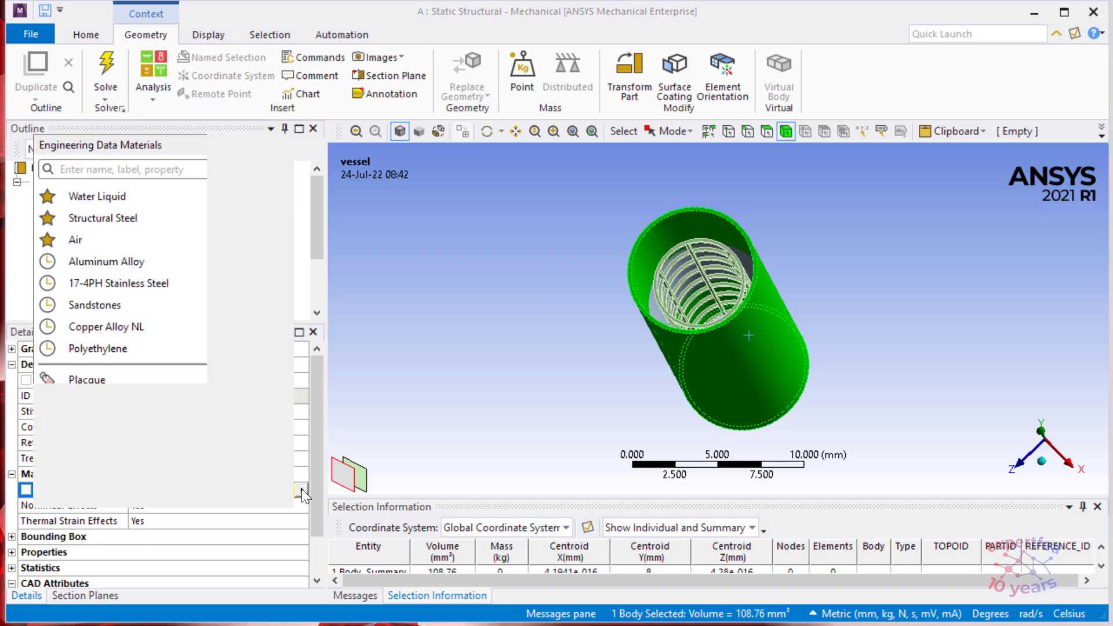
left_click(353, 298)
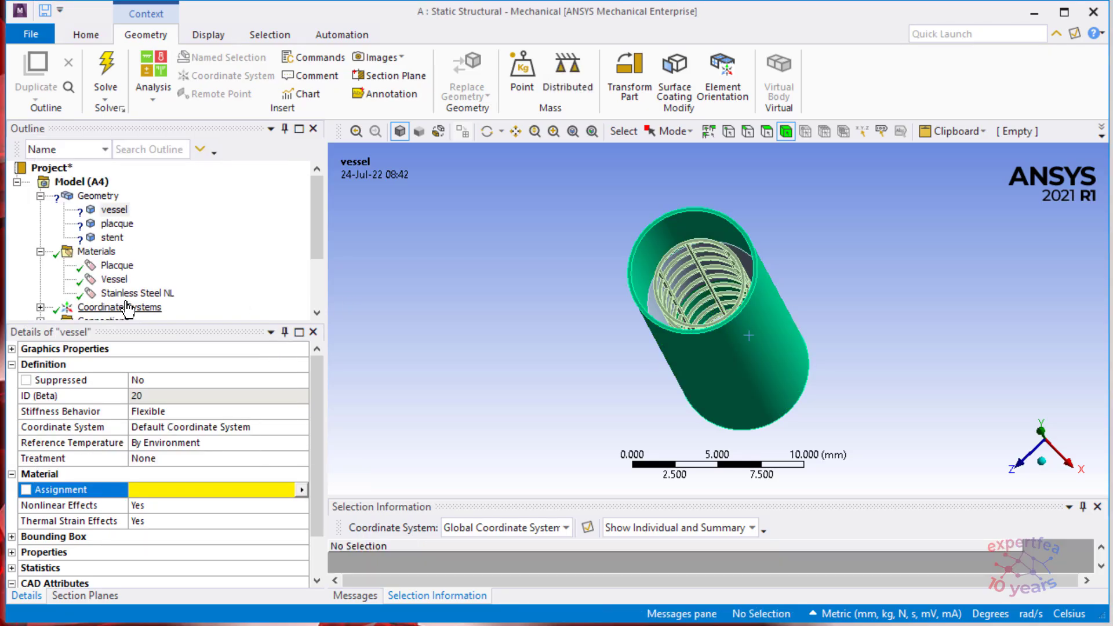
left_click(768, 358)
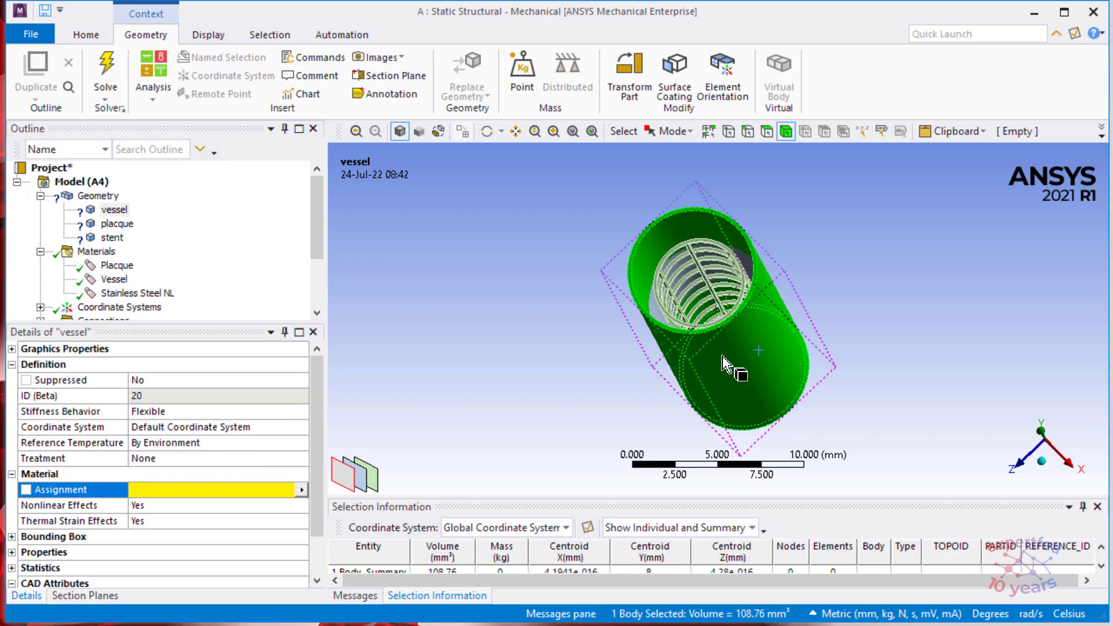
right_click(125, 282)
left_click(190, 288)
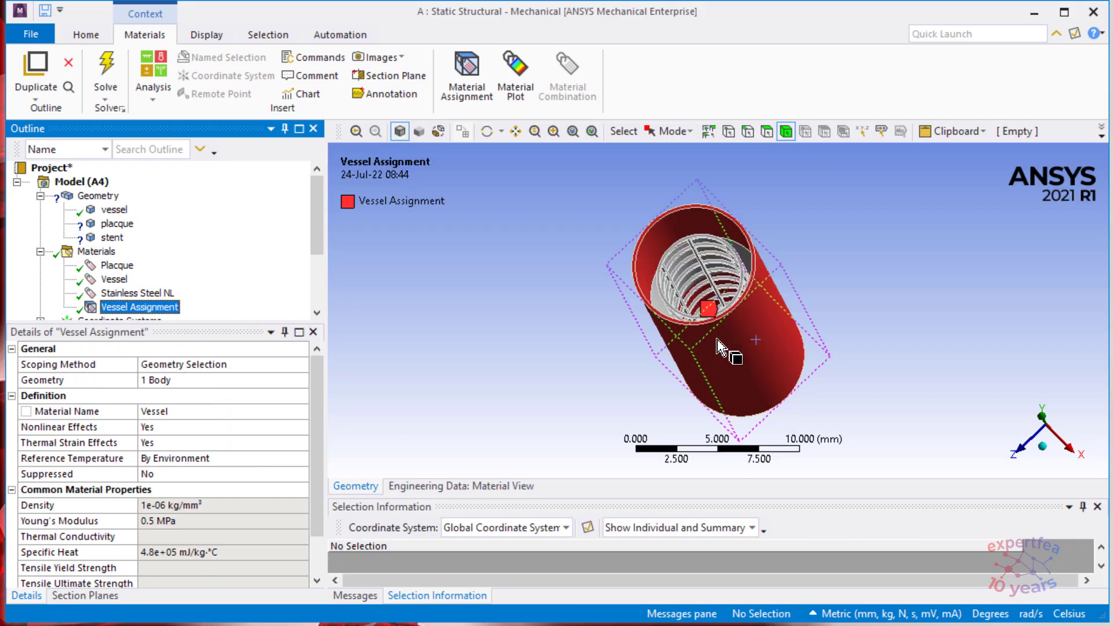
left_click(113, 210)
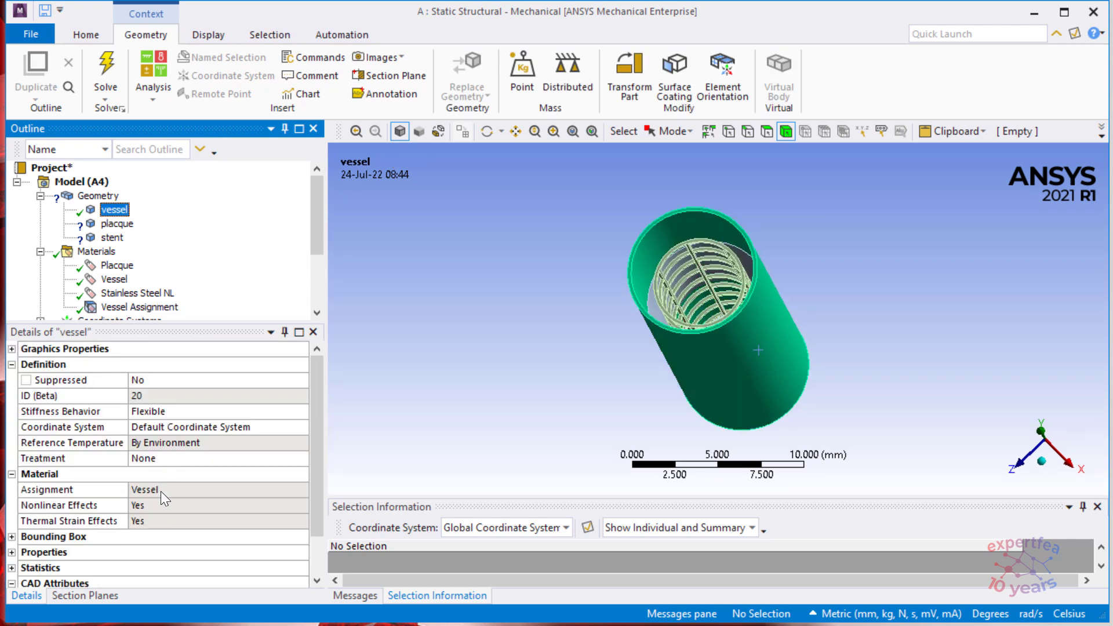
- Select the placque body in the model and create a material assignment for it from the Placque material
left_click(119, 224)
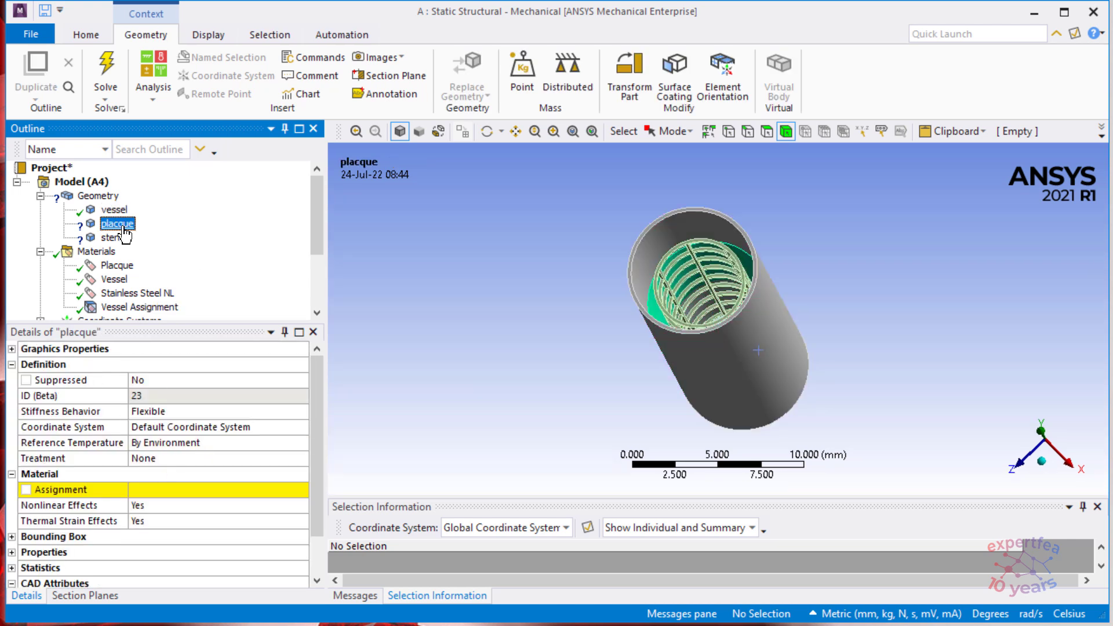
left_click(653, 313)
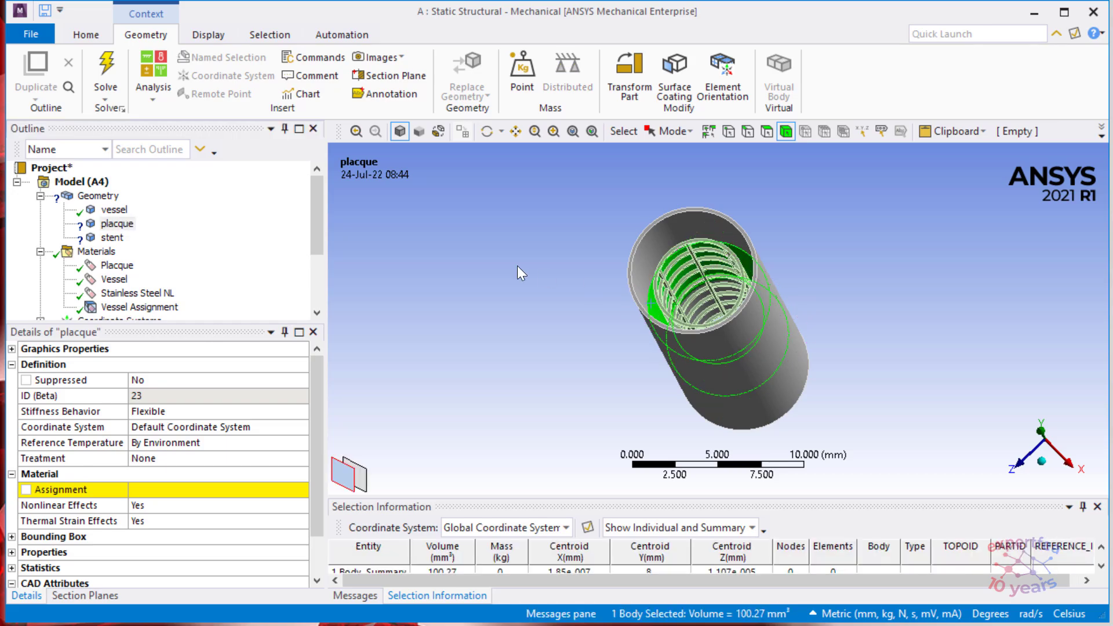
right_click(123, 272)
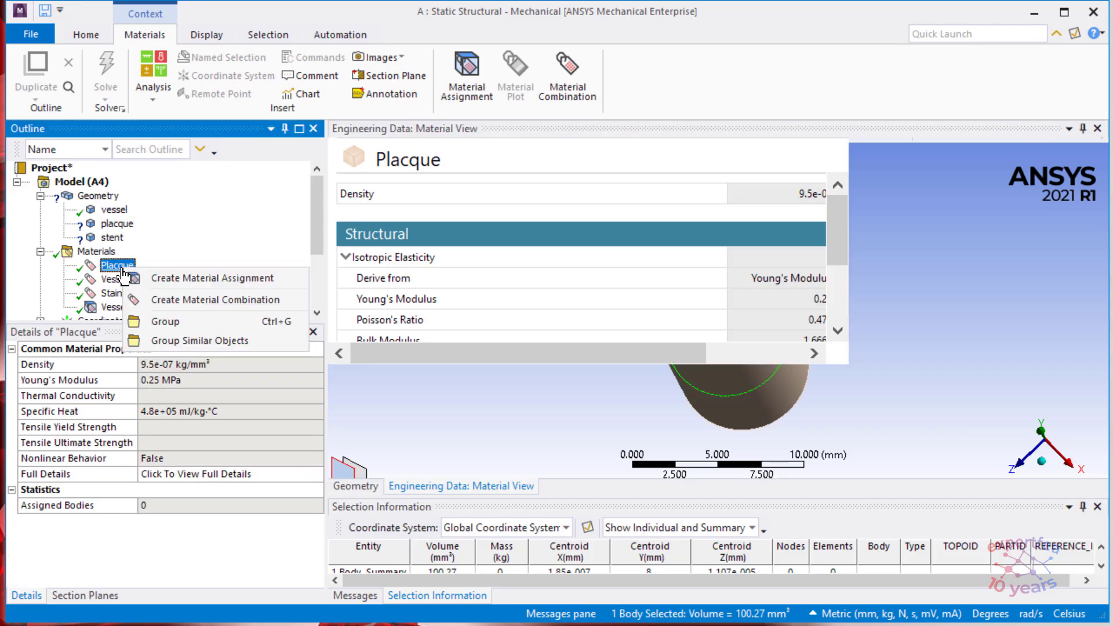
left_click(165, 274)
left_click(115, 211)
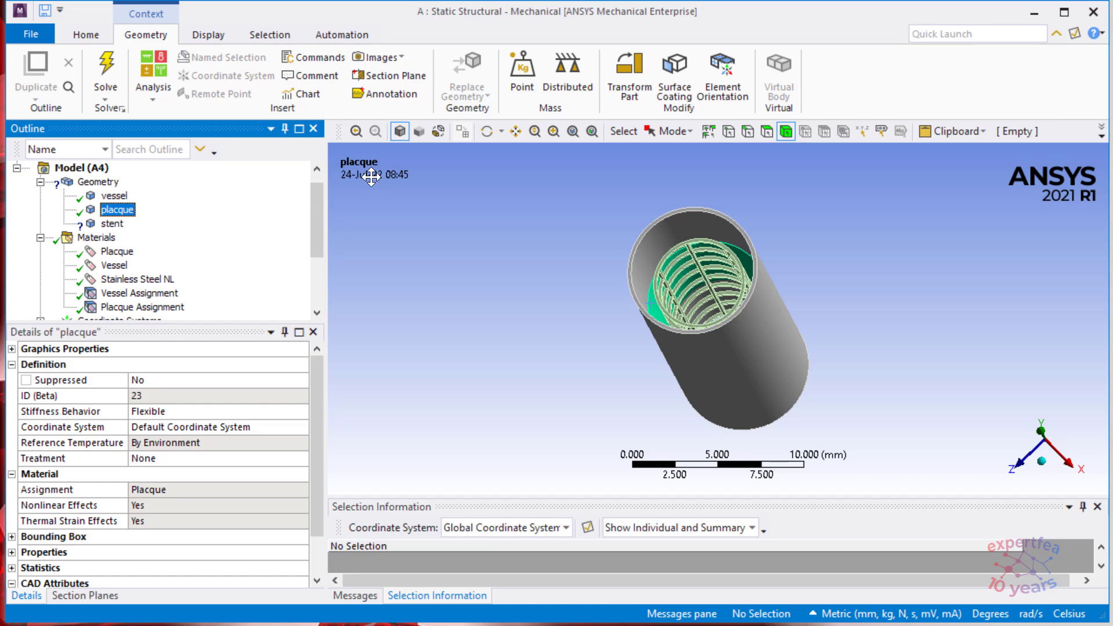
- Create a Stainless Steel NL material assignment for the stent body, and collapse the Geometry and Materials branches
left_click(682, 276)
left_click(686, 287)
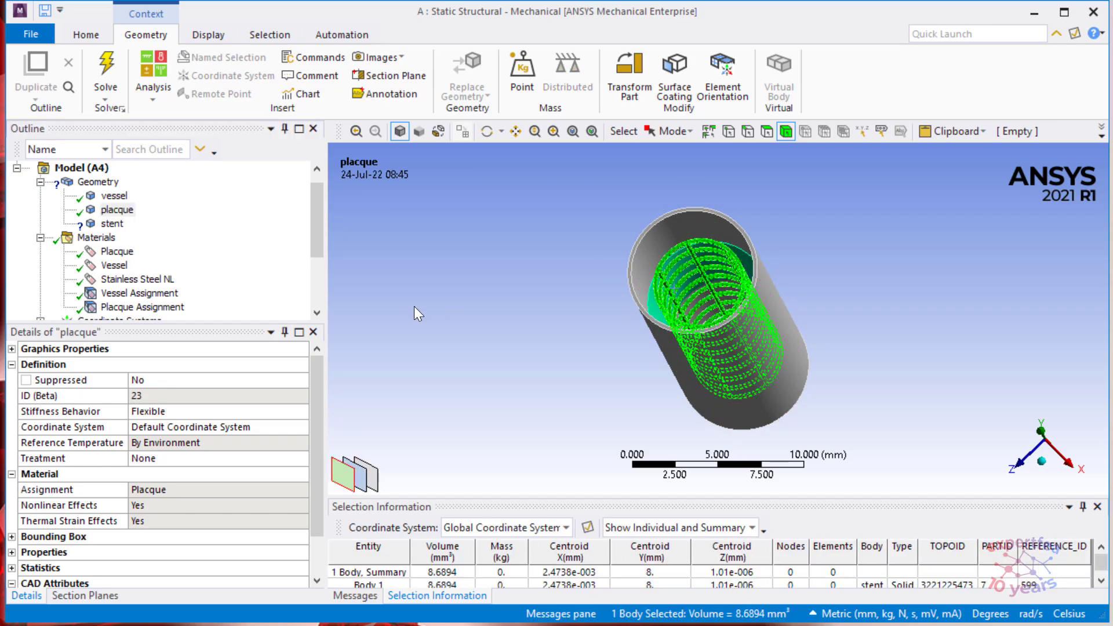
right_click(135, 280)
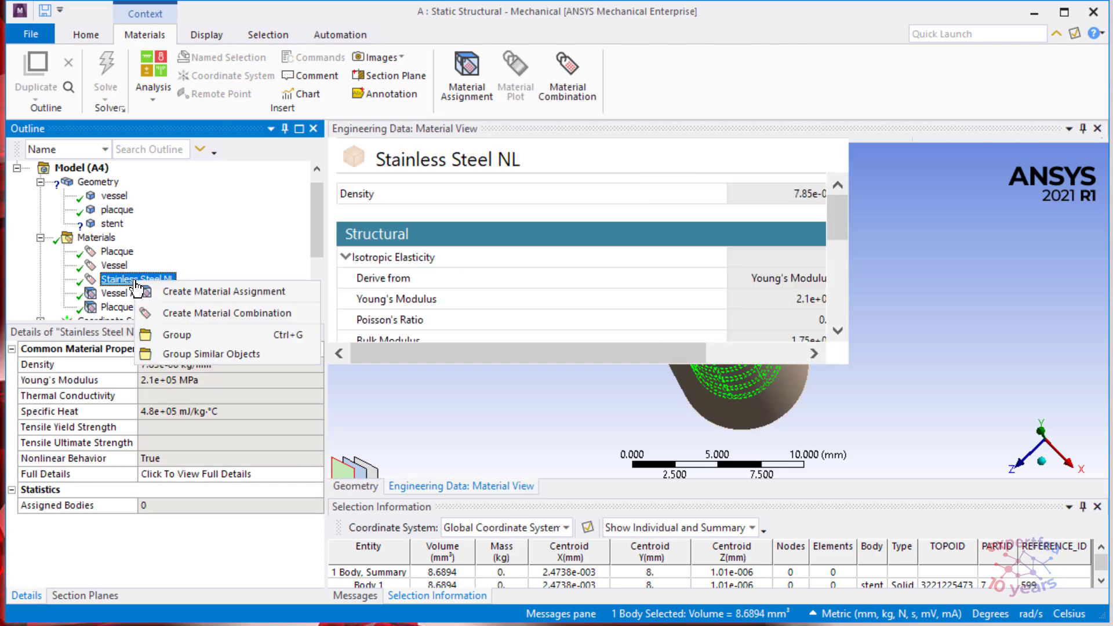
left_click(179, 291)
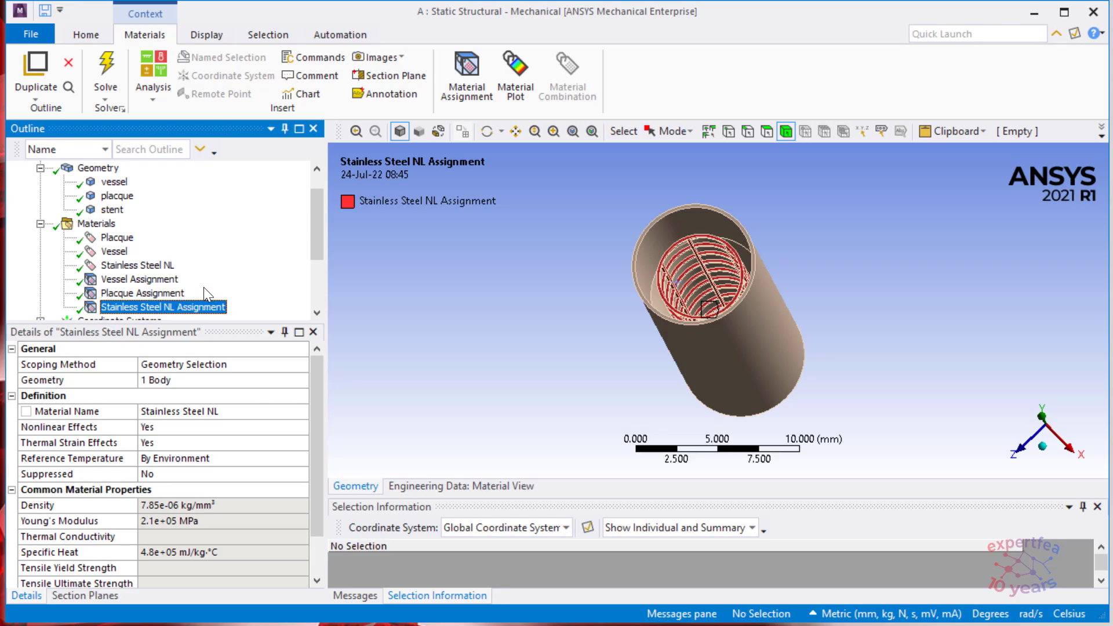
left_click(40, 168)
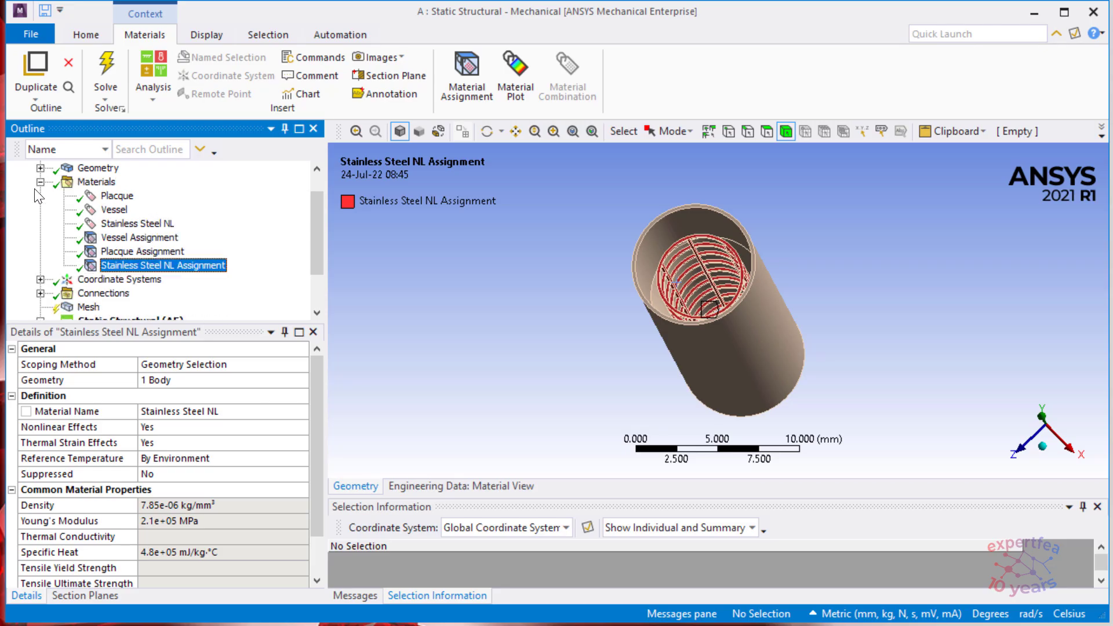
left_click(40, 182)
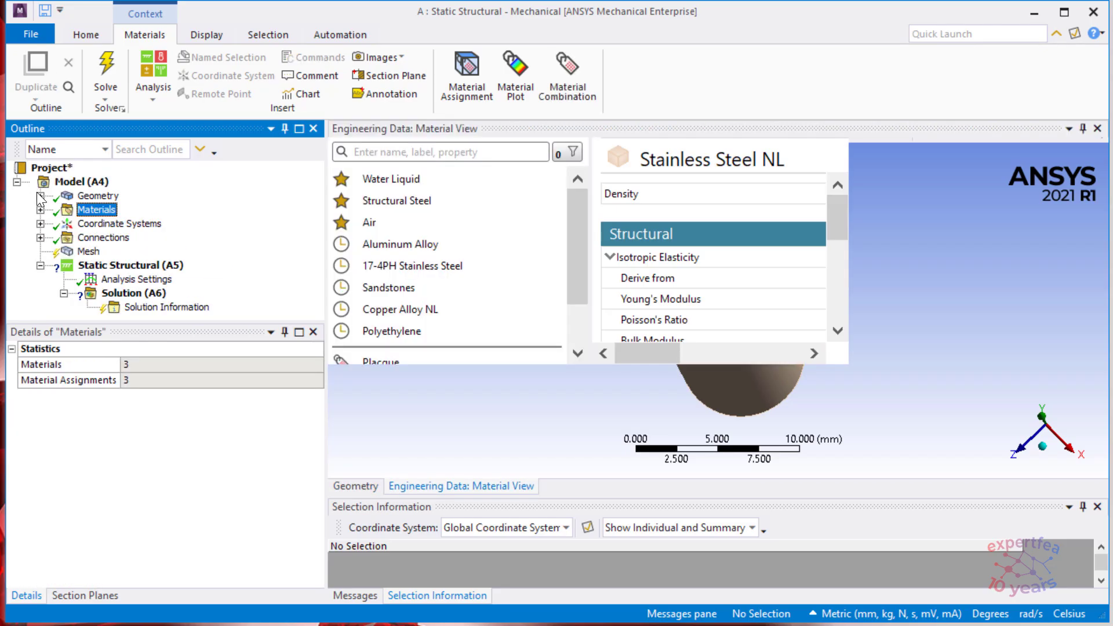
- Insert a new coordinate system and set its origin geometry to the vessel's outer cylindrical face
left_click(40, 223)
left_click(103, 223)
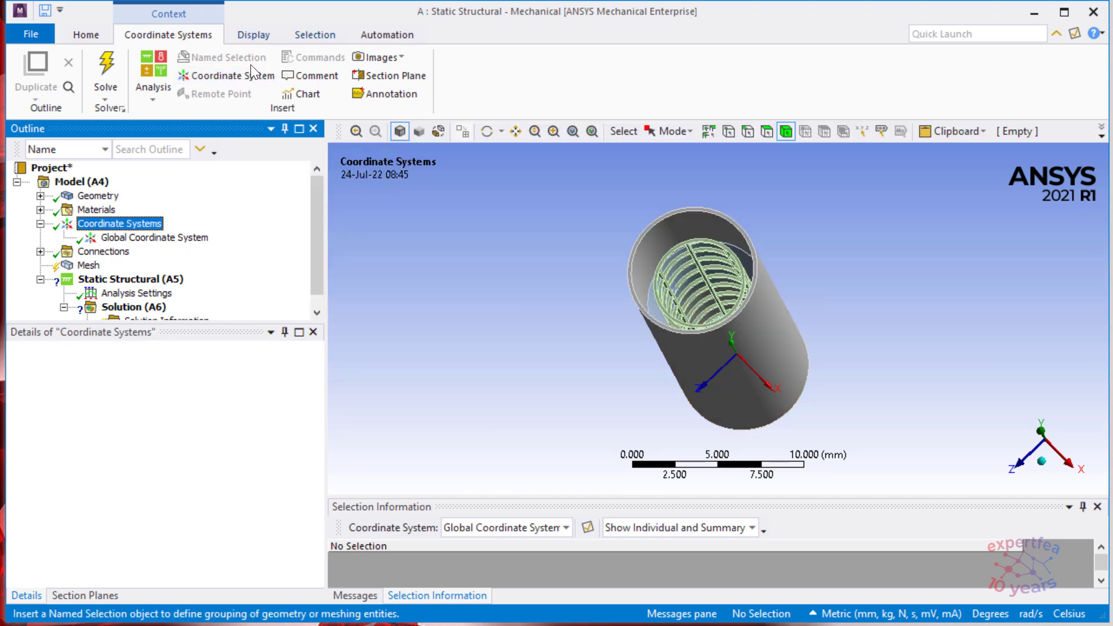
left_click(221, 78)
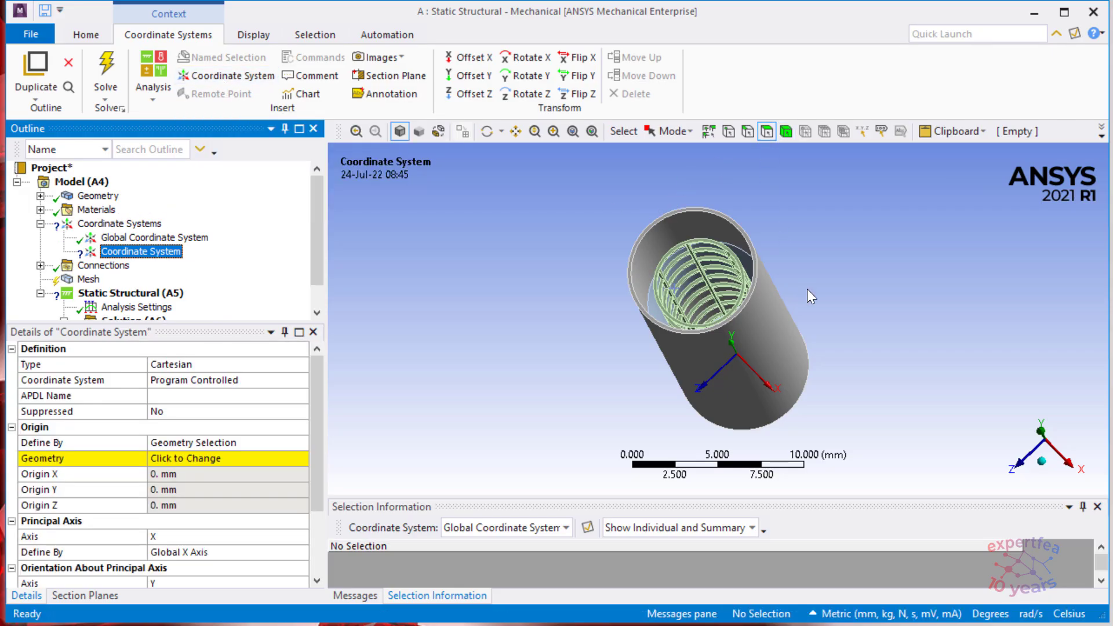
left_click(765, 322)
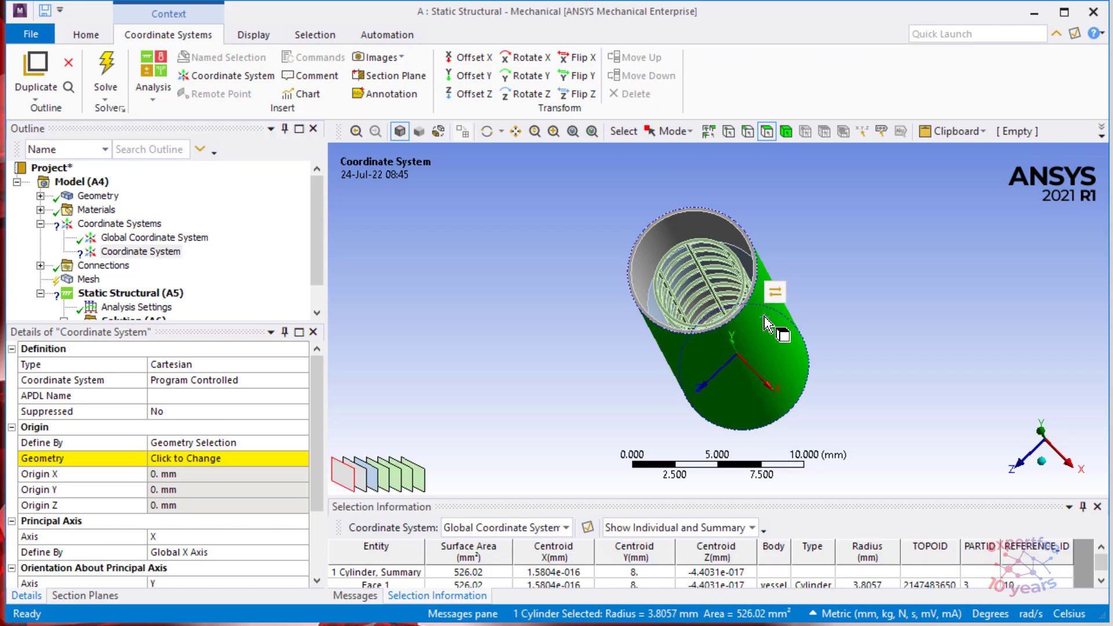
left_click(189, 458)
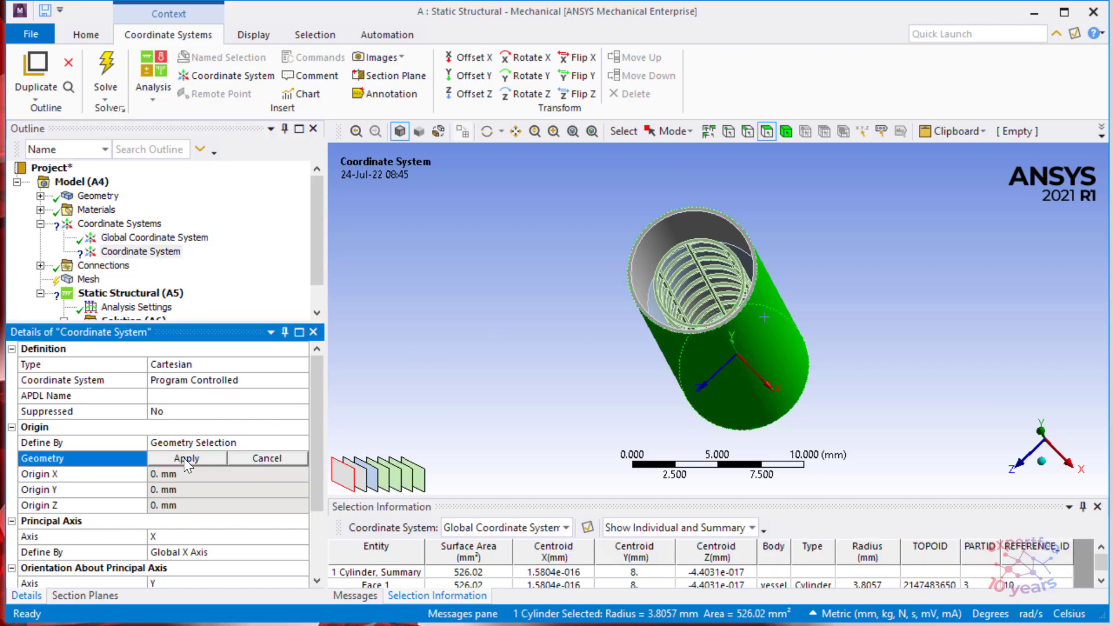
left_click(183, 458)
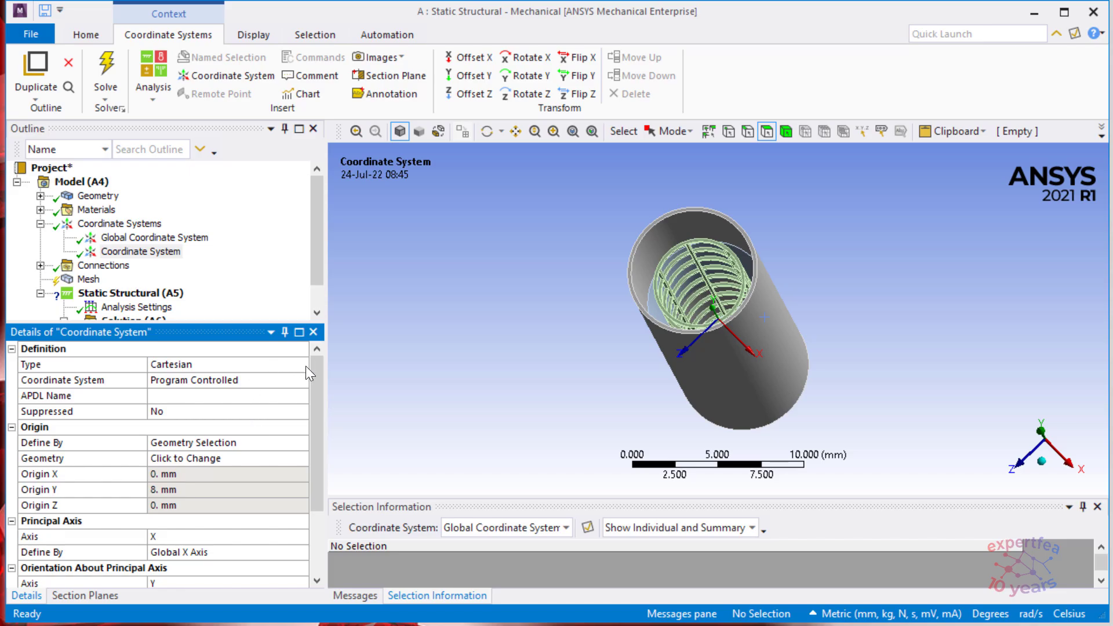
- Change the new coordinate system's type to Cylindrical
left_click(305, 366)
left_click(301, 363)
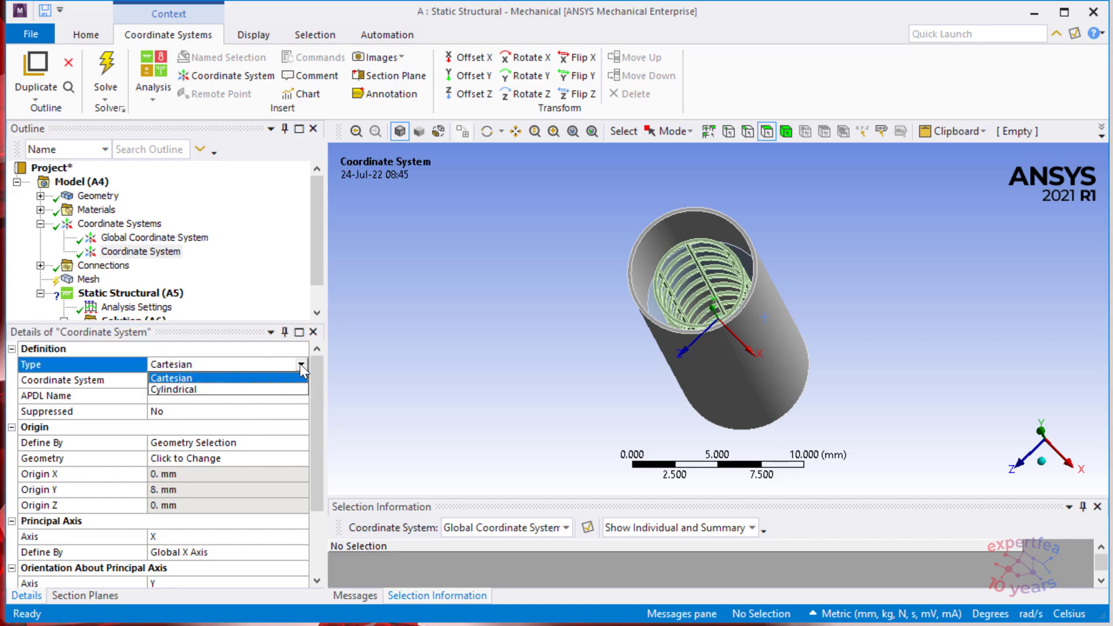
left_click(199, 388)
- Set the cylindrical coordinate system's principal axis to Z, defined by the Global Y Axis, and collapse the Coordinate Systems branch
middle_click_drag(585, 238, 725, 328)
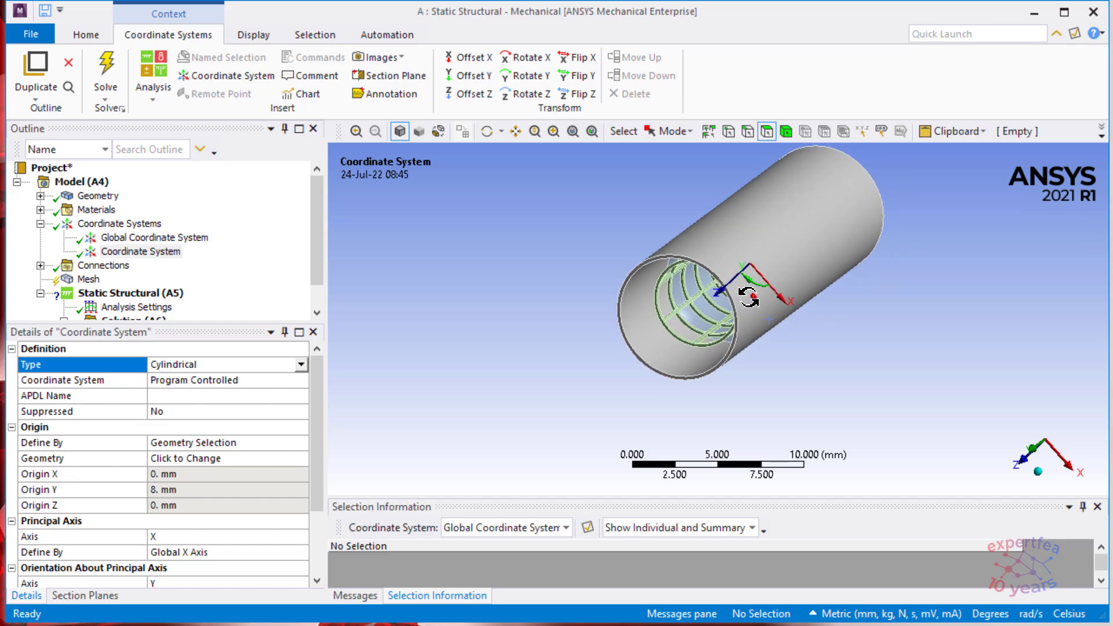
middle_click_drag(760, 307, 679, 290)
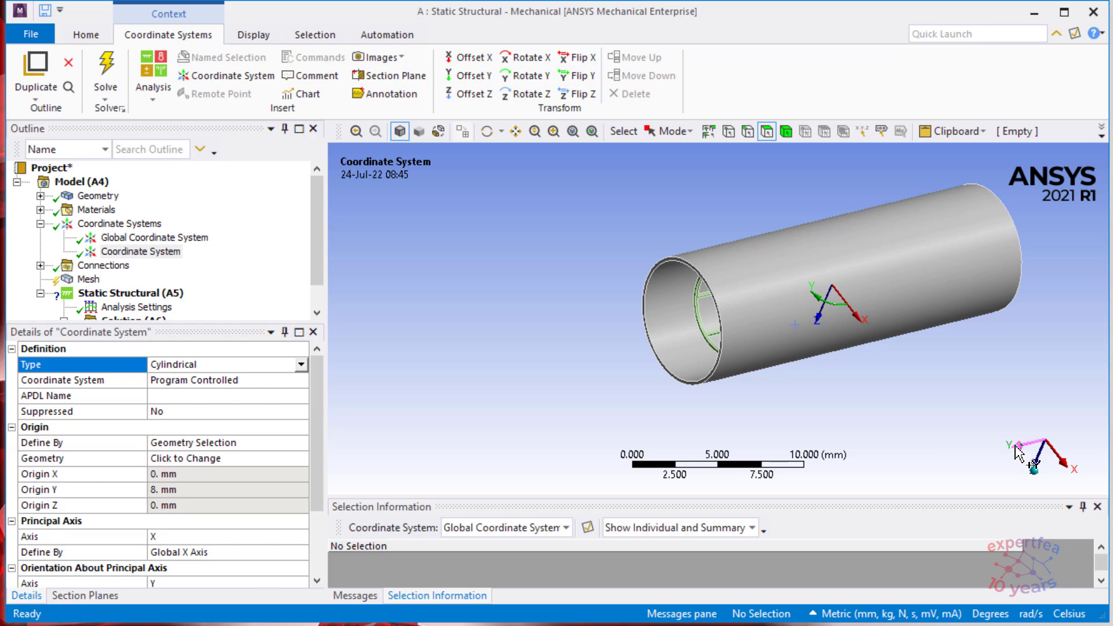
left_click(298, 537)
left_click(299, 536)
left_click(155, 572)
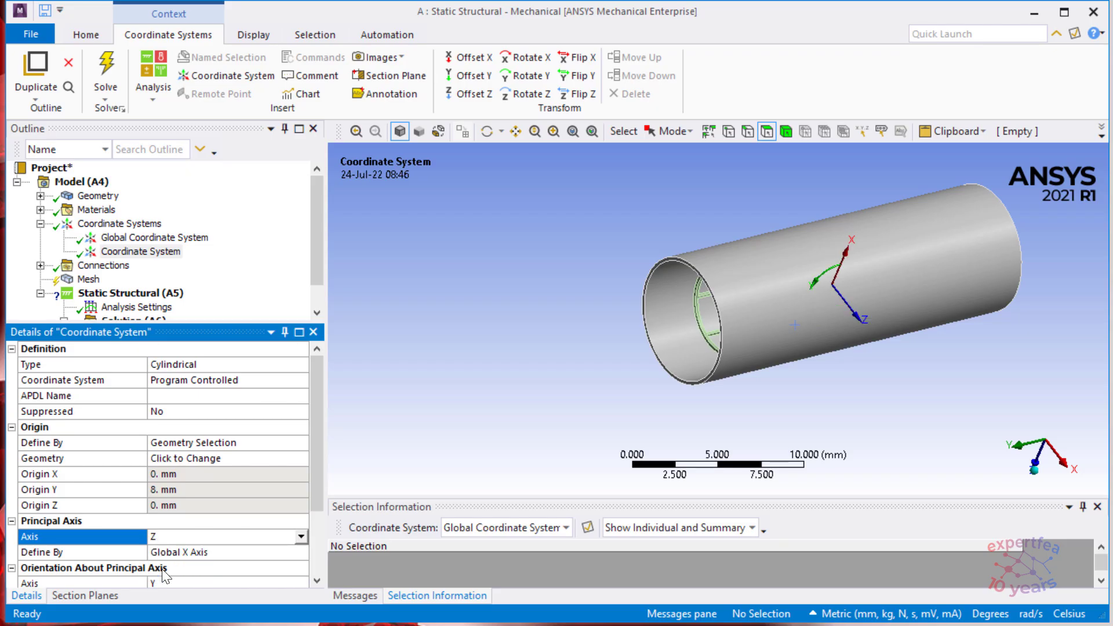
left_click(302, 553)
left_click(302, 553)
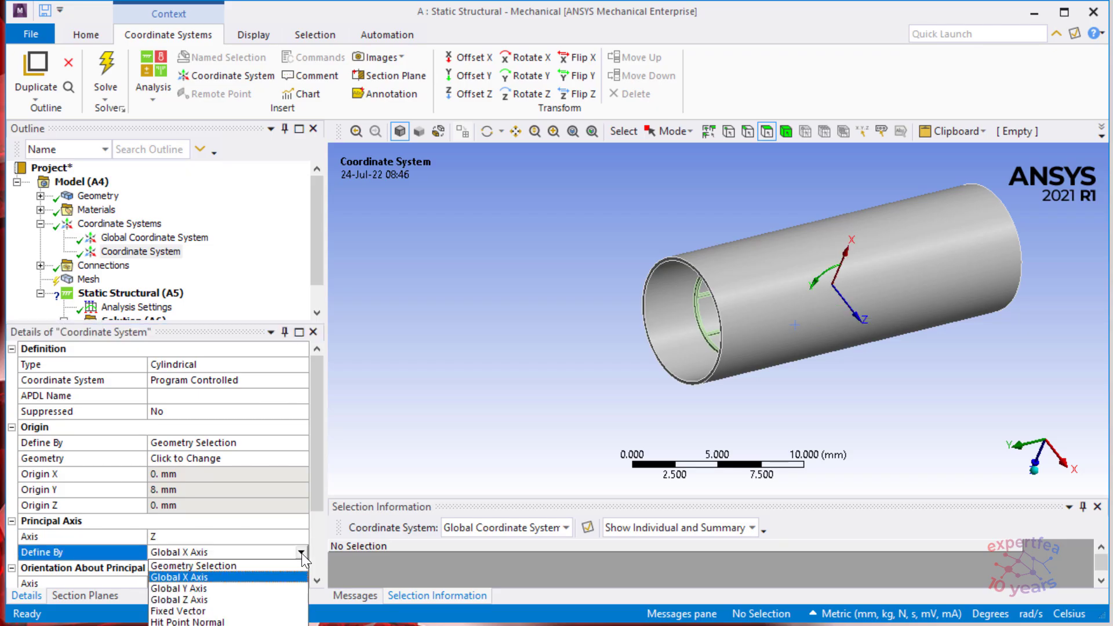
left_click(214, 589)
middle_click_drag(666, 319, 851, 310)
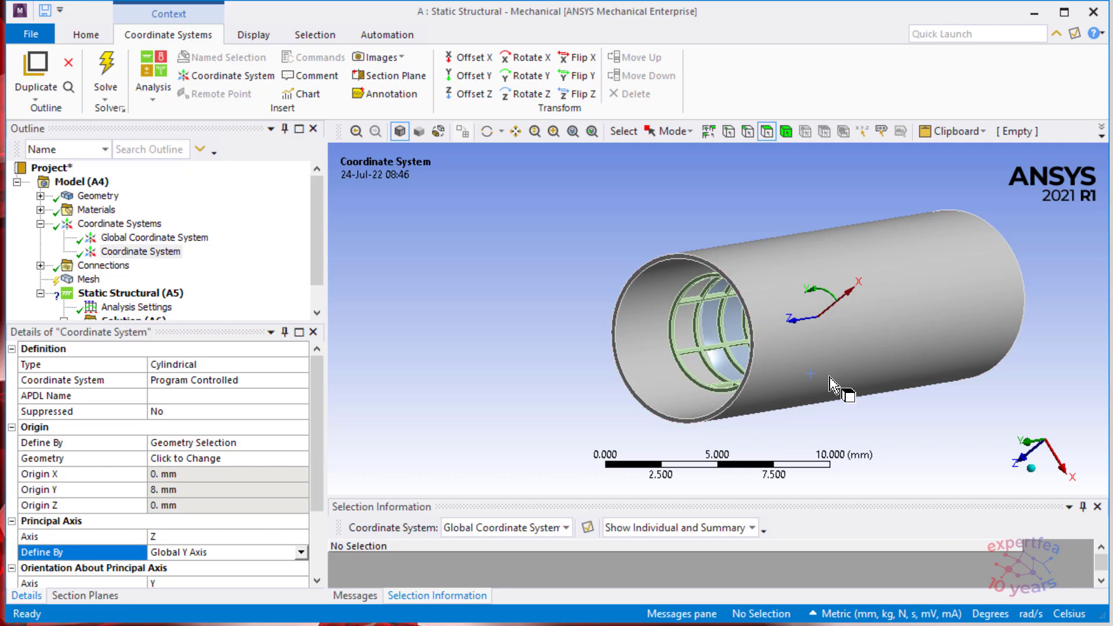
mouse_move(816, 302)
middle_mouse_down()
mouse_move(783, 296)
mouse_move(889, 291)
mouse_move(793, 296)
mouse_move(803, 295)
middle_mouse_up()
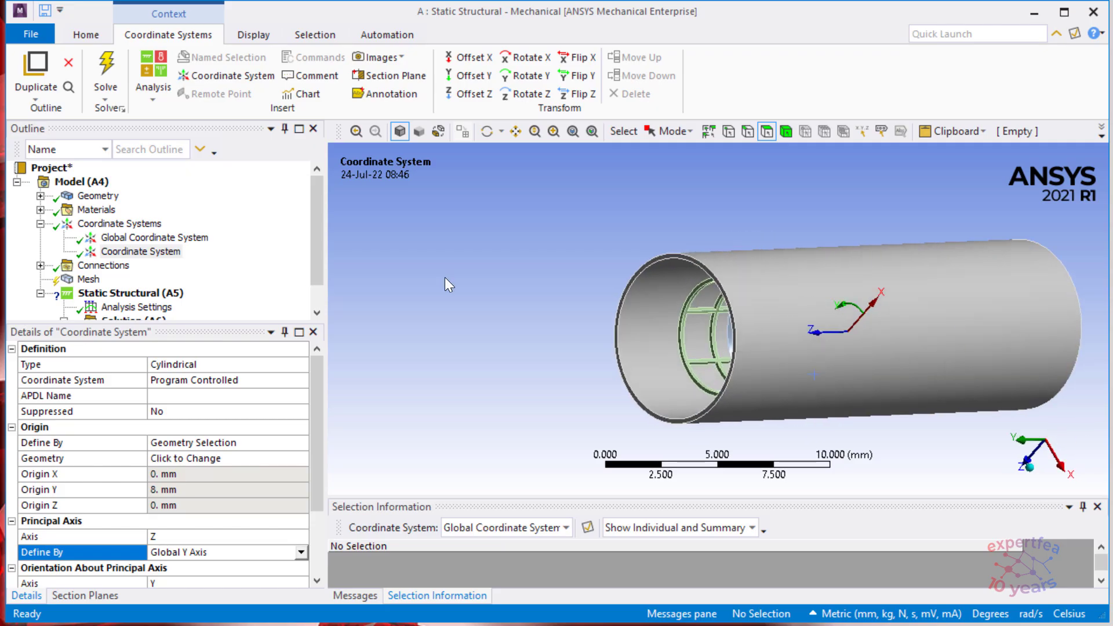
left_click(40, 224)
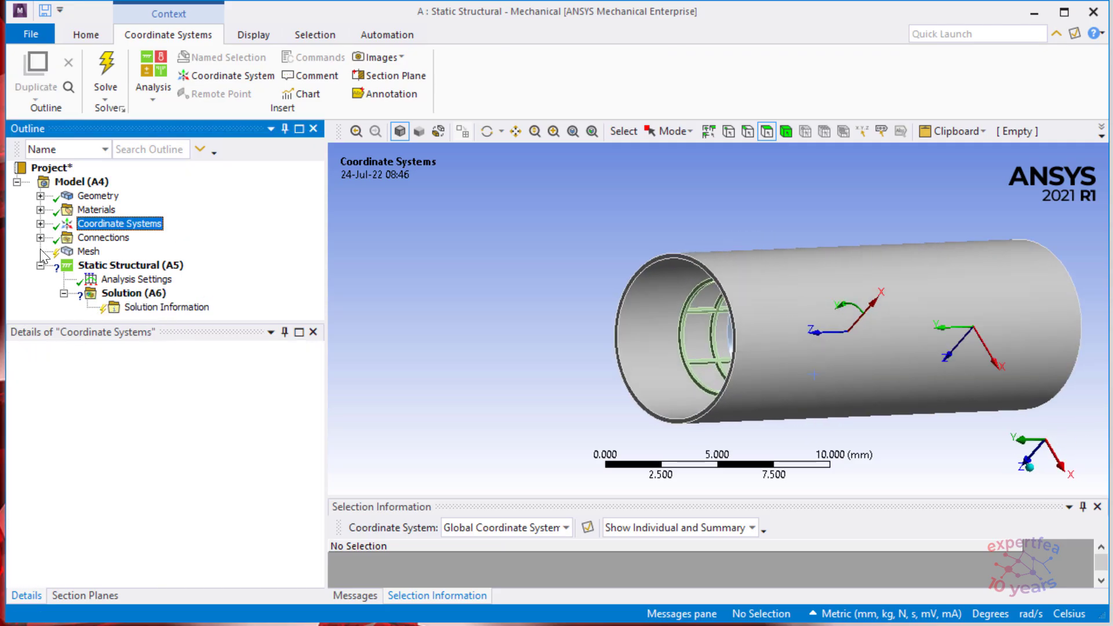
- Expand the contacts under Connections and rename both contact regions based on their definition
left_click(41, 238)
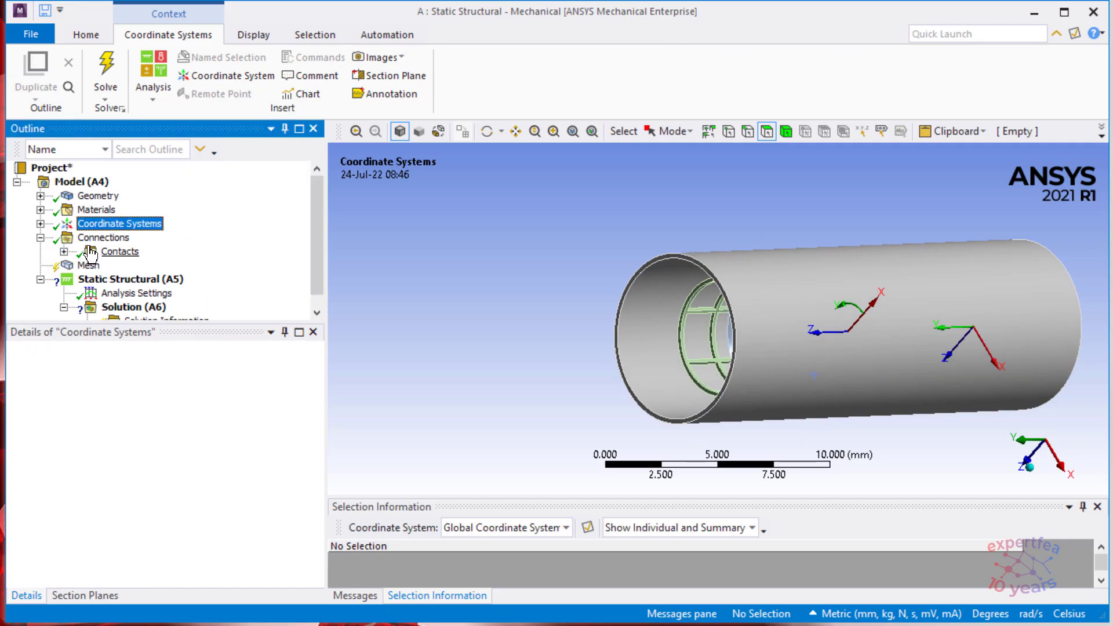
left_click(64, 251)
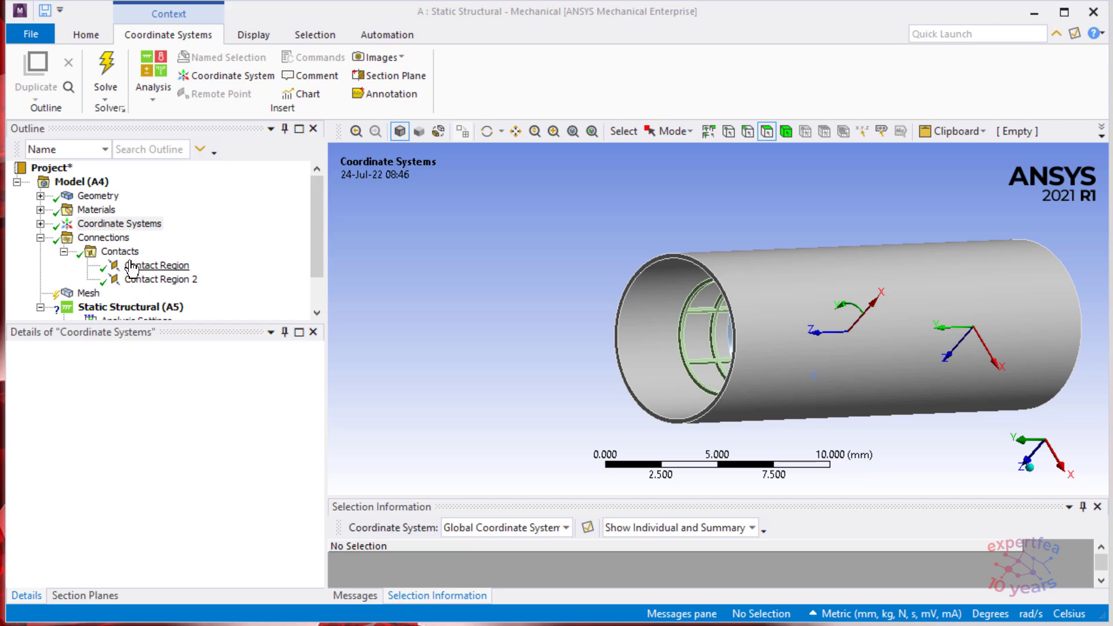
left_click(162, 272)
right_click(161, 271)
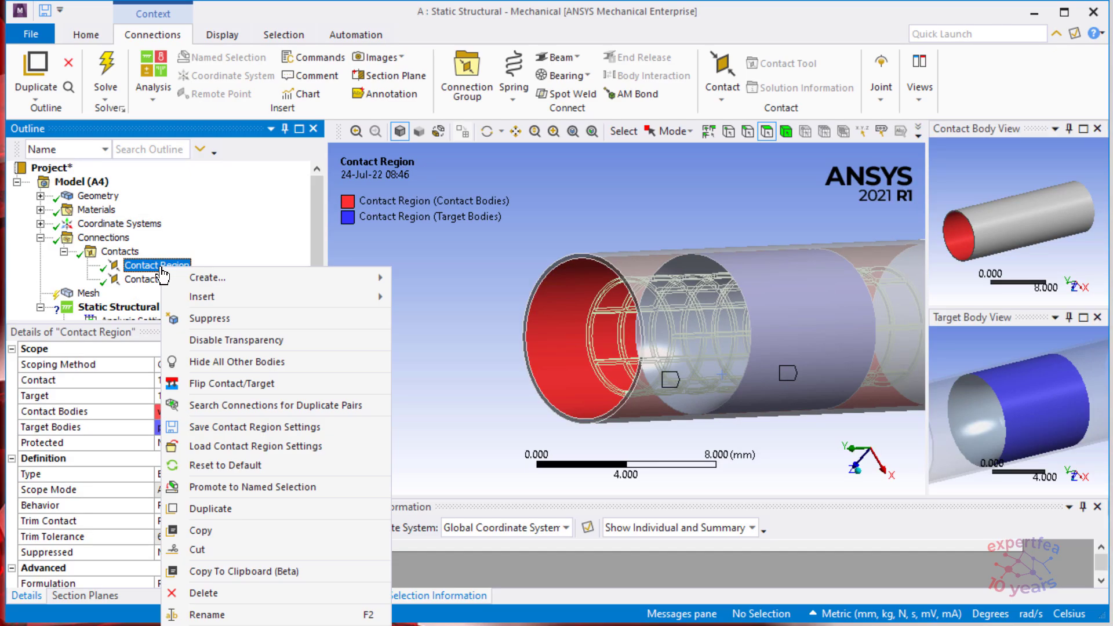
left_click(276, 511)
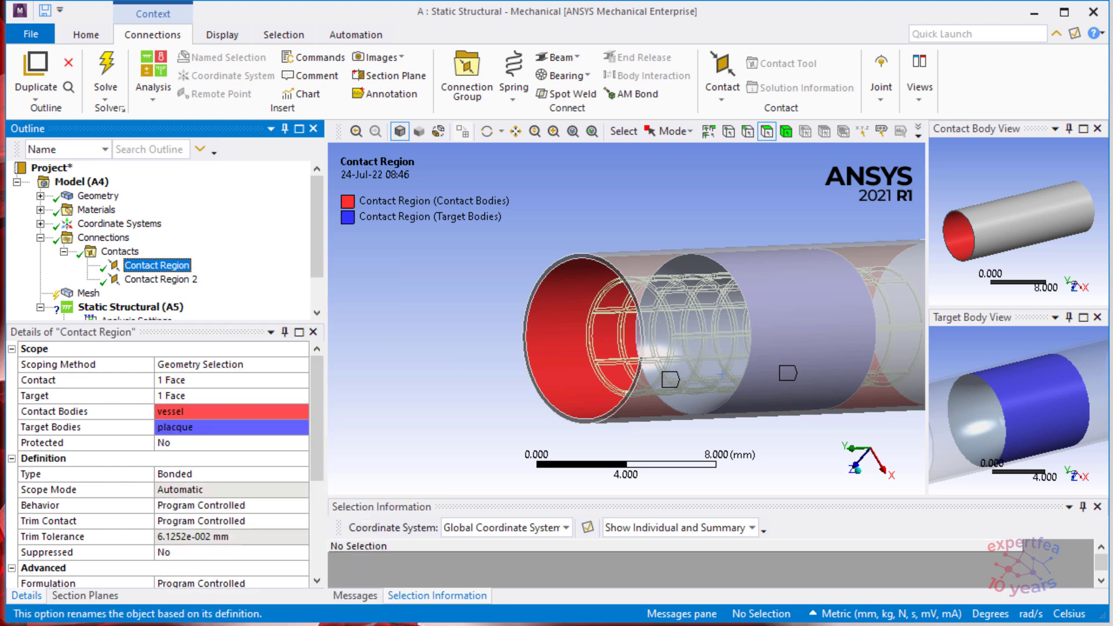
right_click(189, 279)
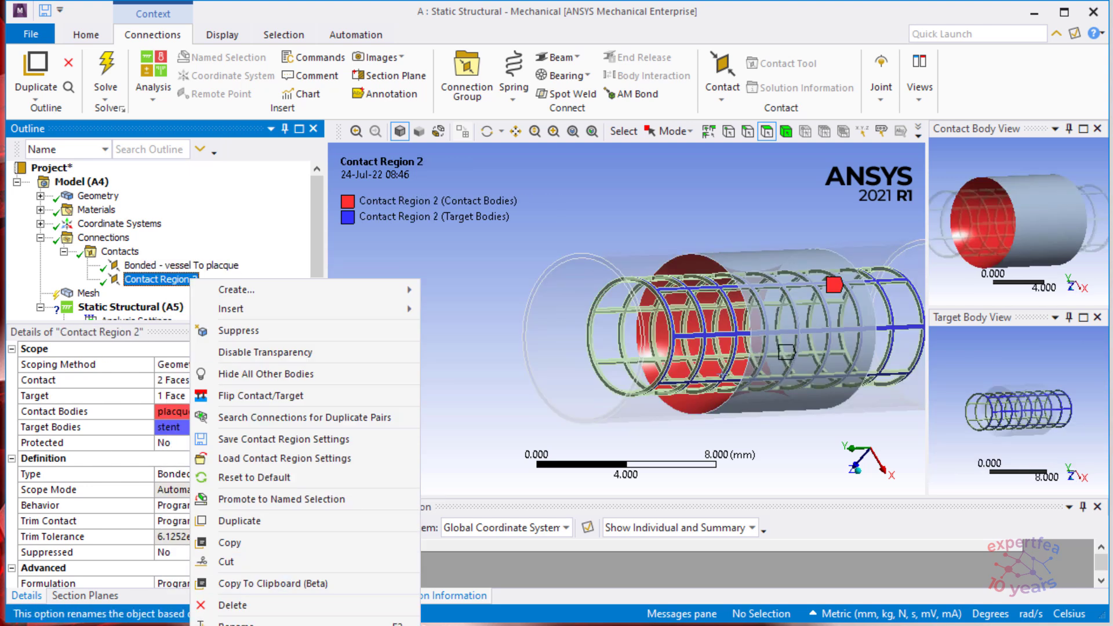
left_click(244, 623)
- Review the vessel-to-placque and placque-to-stent contacts, and set the placque-to-stent contact type to Frictionless
middle_click_drag(426, 290, 390, 280)
left_click(174, 265)
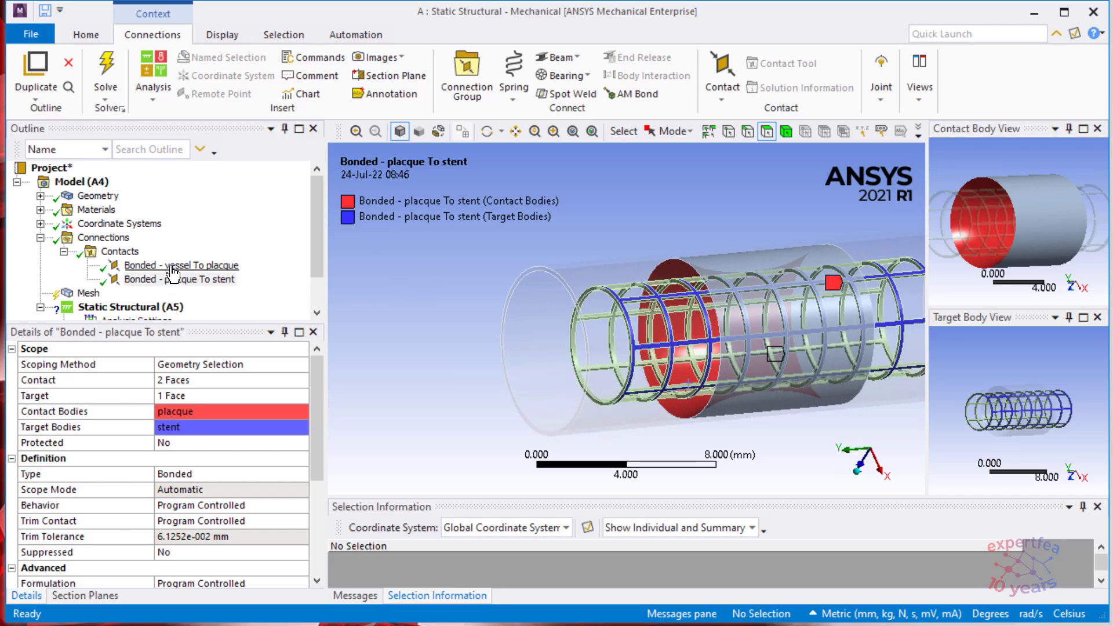
middle_click_drag(560, 301, 594, 301)
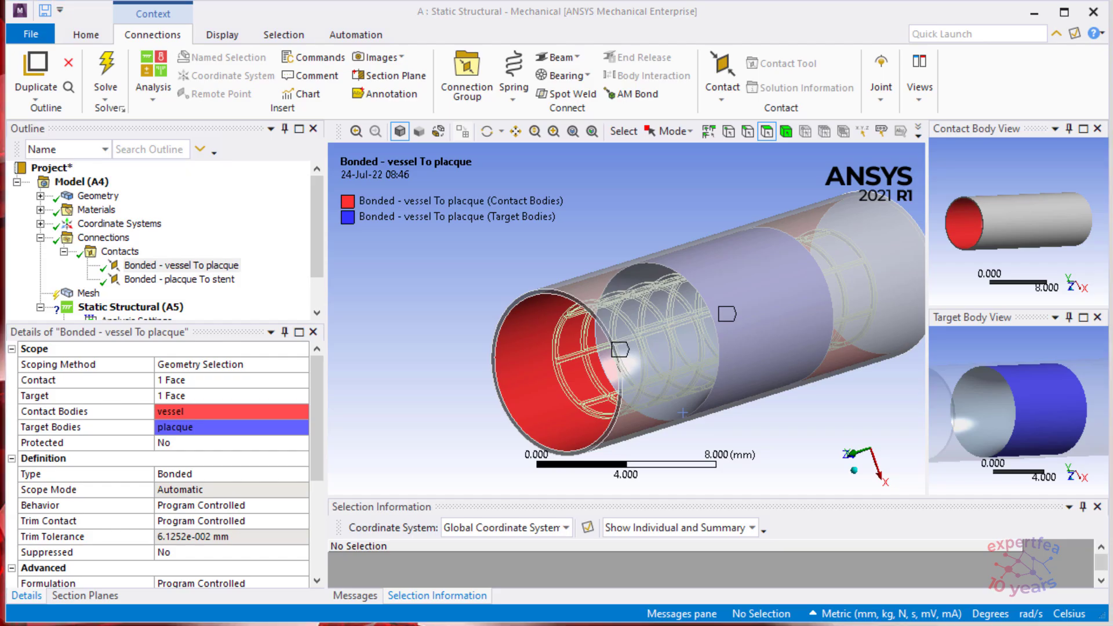
left_click(188, 280)
middle_click_drag(661, 332, 701, 364)
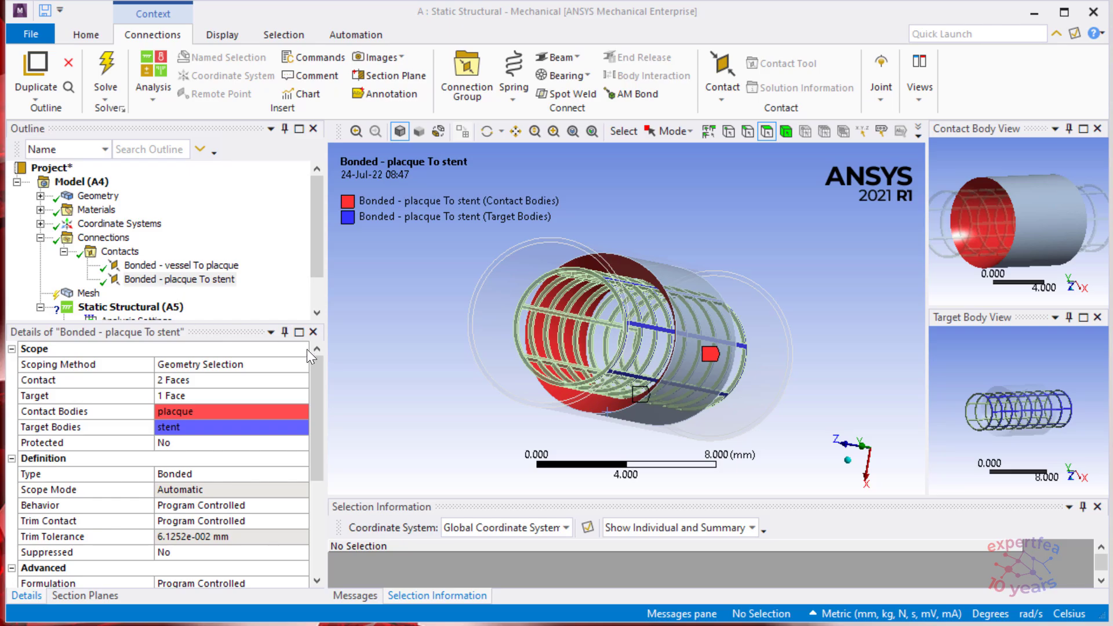
left_click(301, 475)
left_click(301, 475)
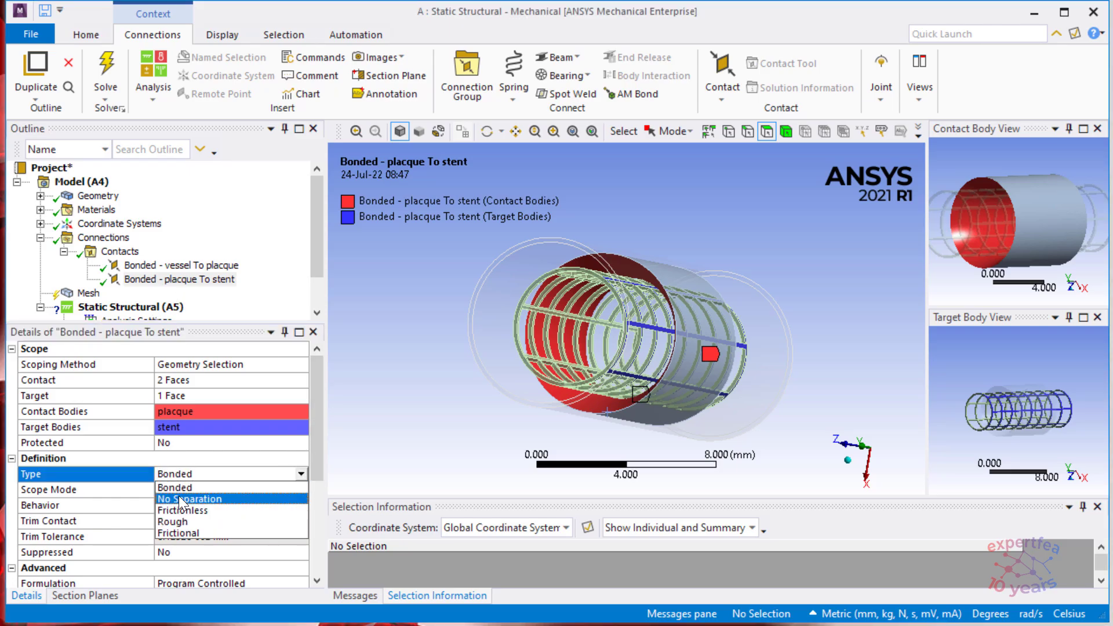
left_click(190, 510)
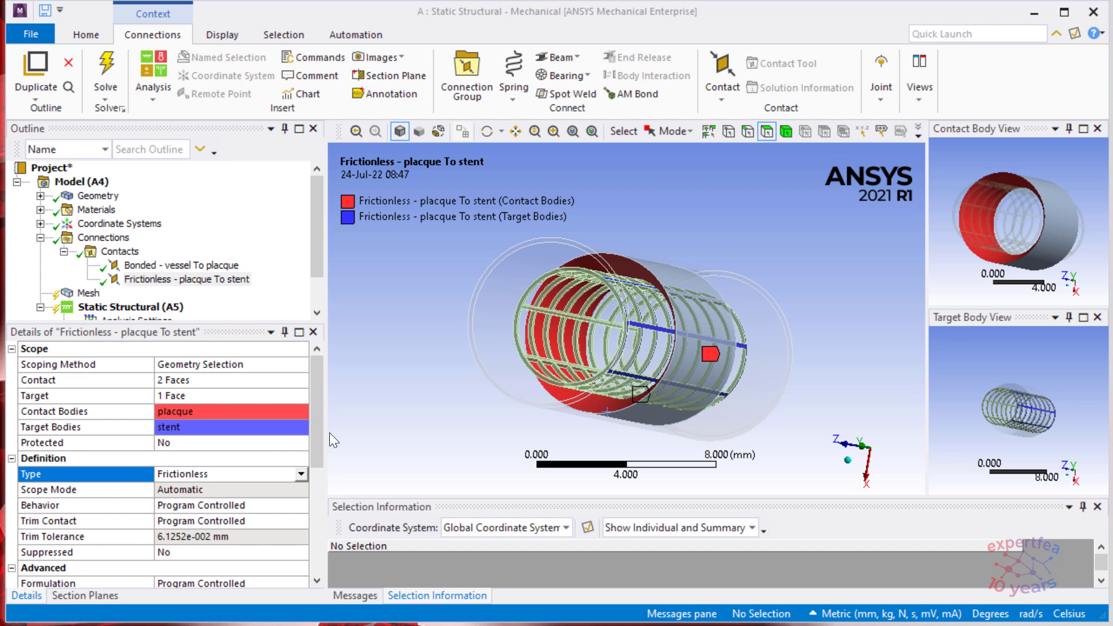
- Set the interface treatment of the placque-to-stent contact to Adjust to Touch, and collapse the Connections branch
left_click_drag(317, 426, 339, 538)
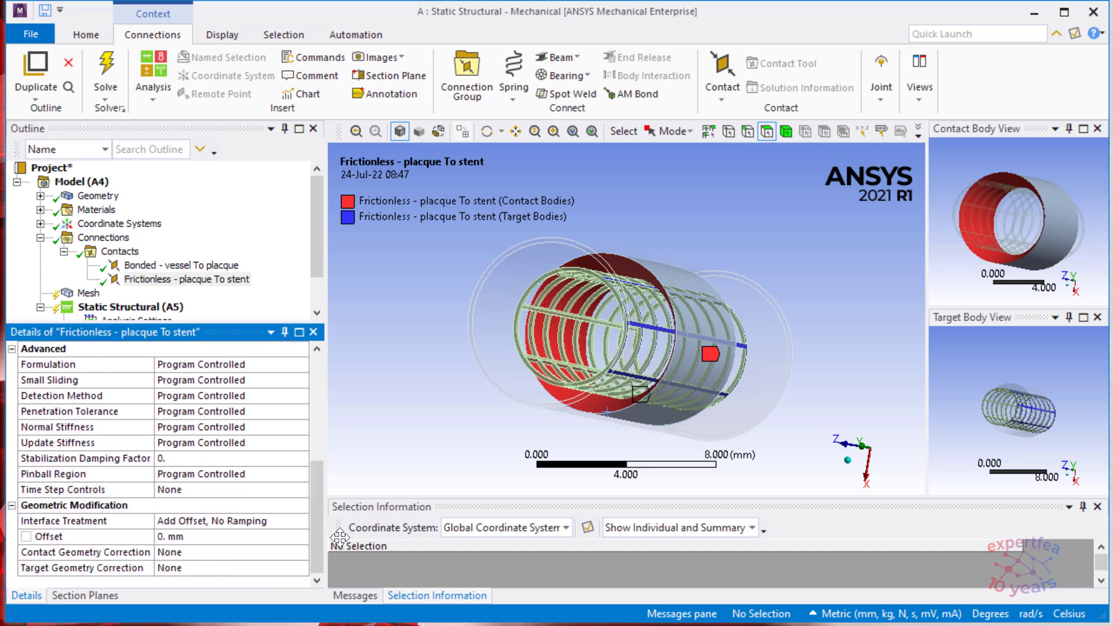
left_click(304, 520)
left_click(302, 521)
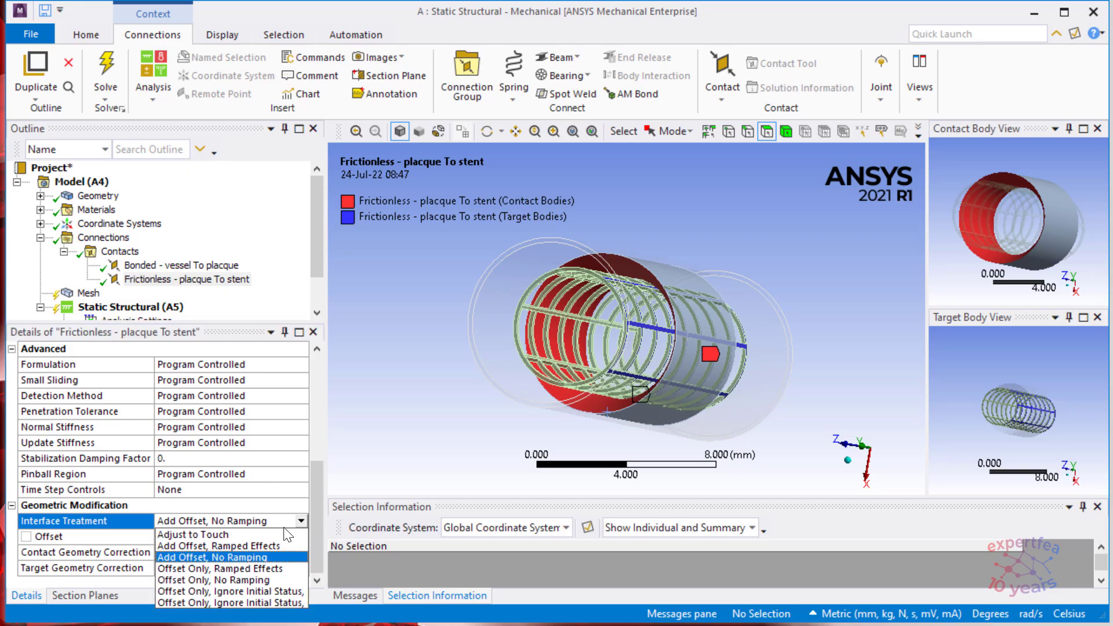
left_click(229, 535)
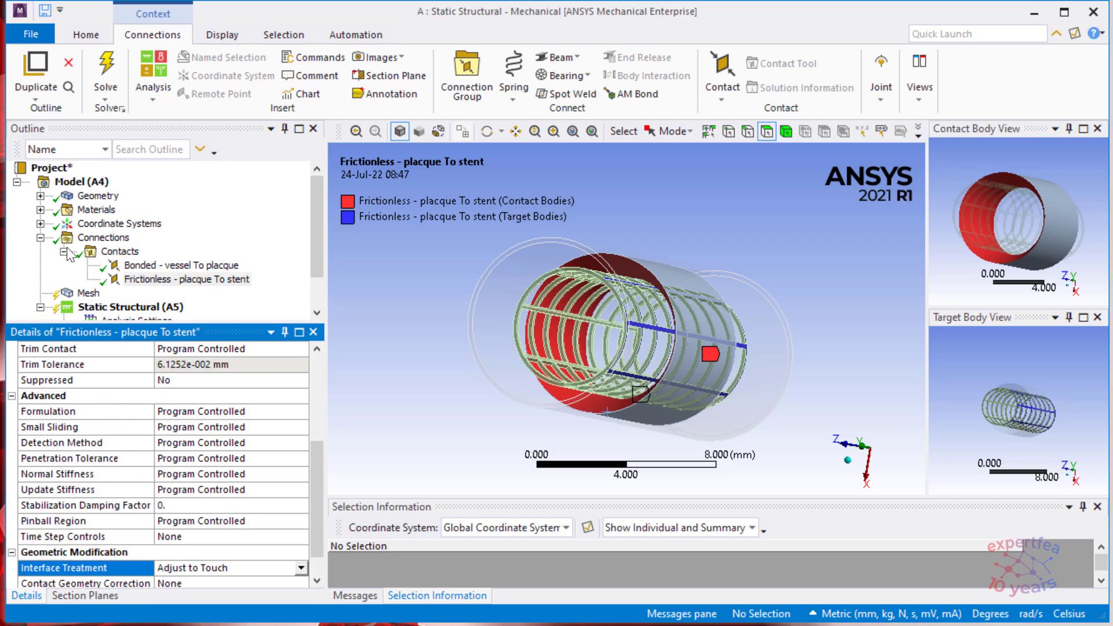
left_click(68, 62)
left_click(68, 62)
left_click(68, 62)
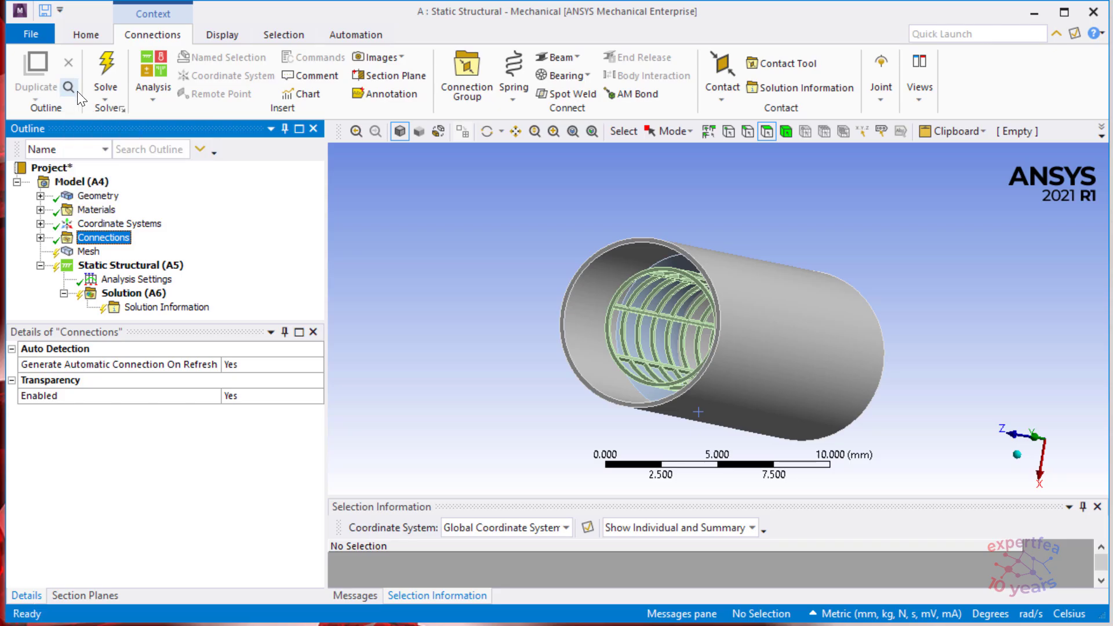
- Save the project as "2022_jul_24_stent VIDEO" in the !!!ANSYS 2021 R1 work folder and return to the Mechanical window
left_click(45, 10)
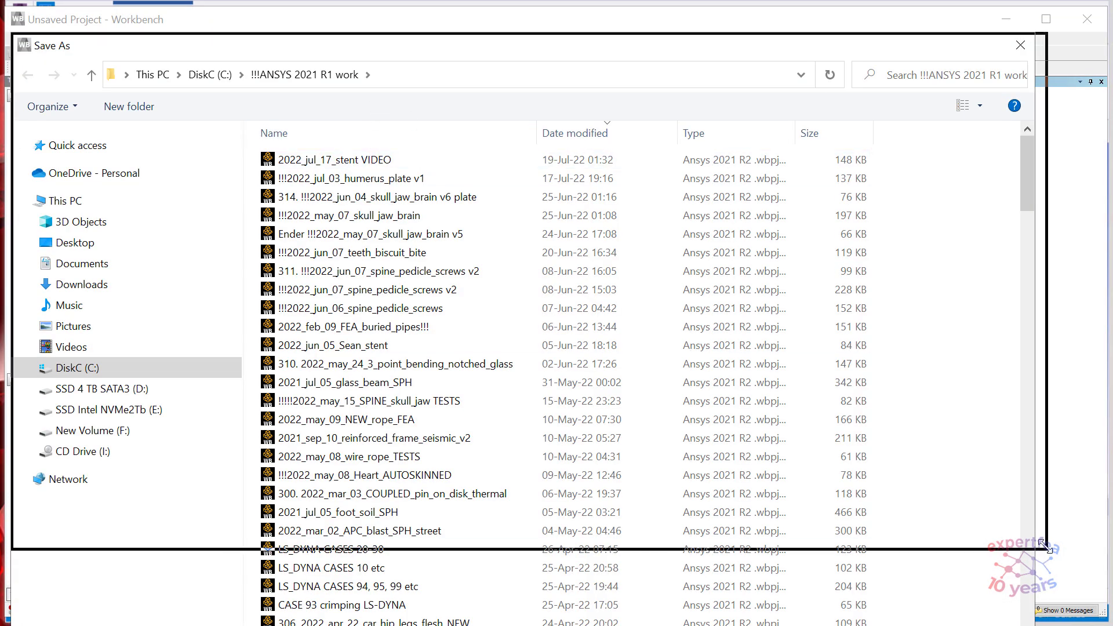
left_click(326, 160)
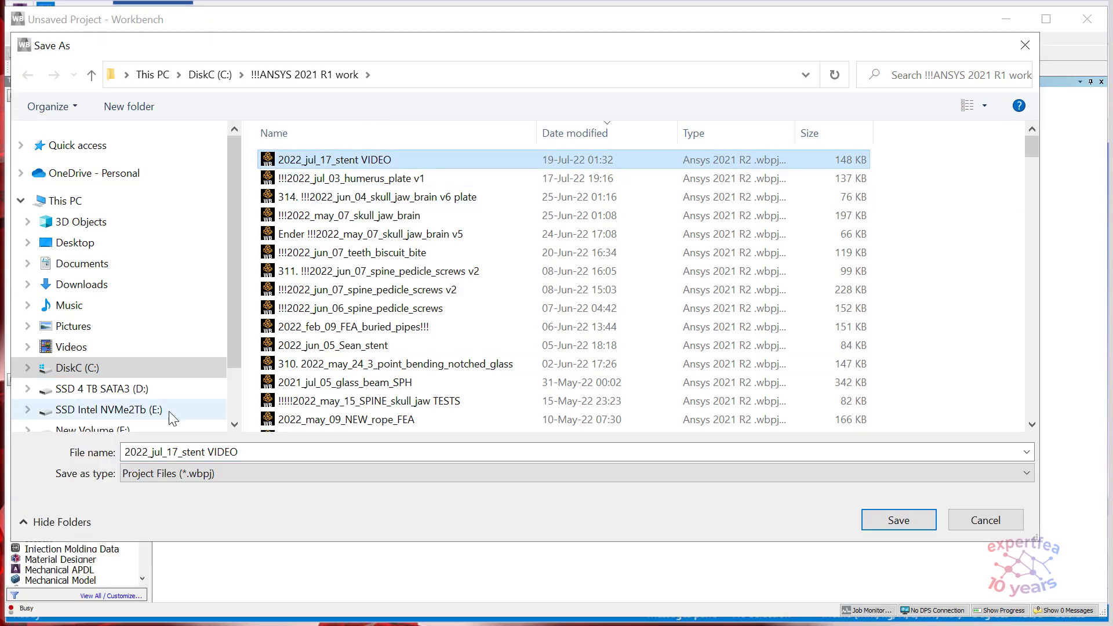
left_click(177, 454)
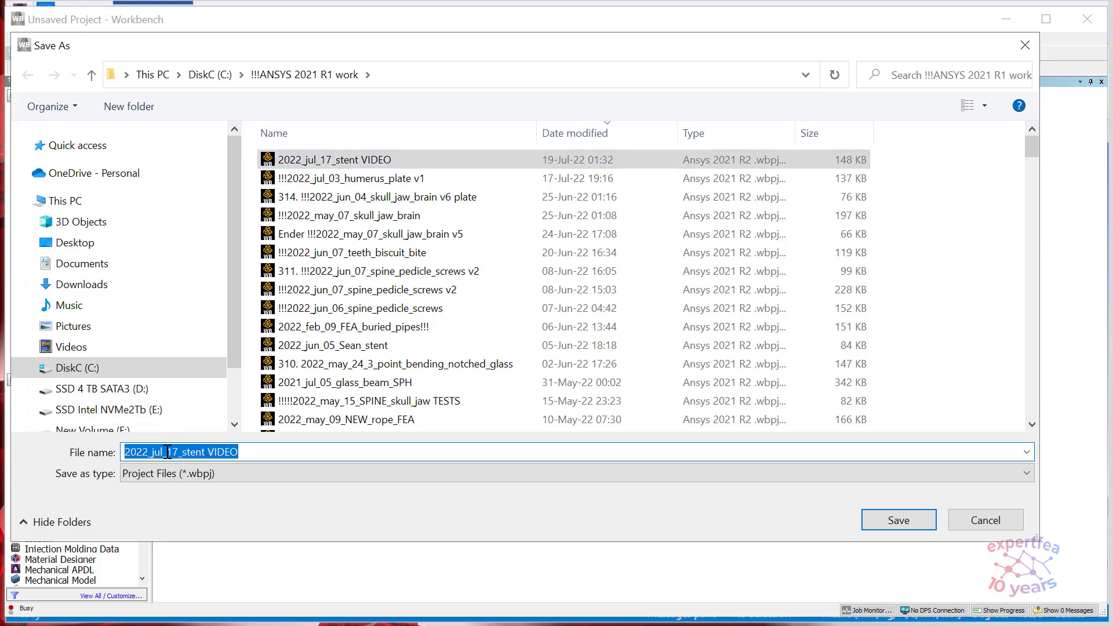
left_click(168, 453)
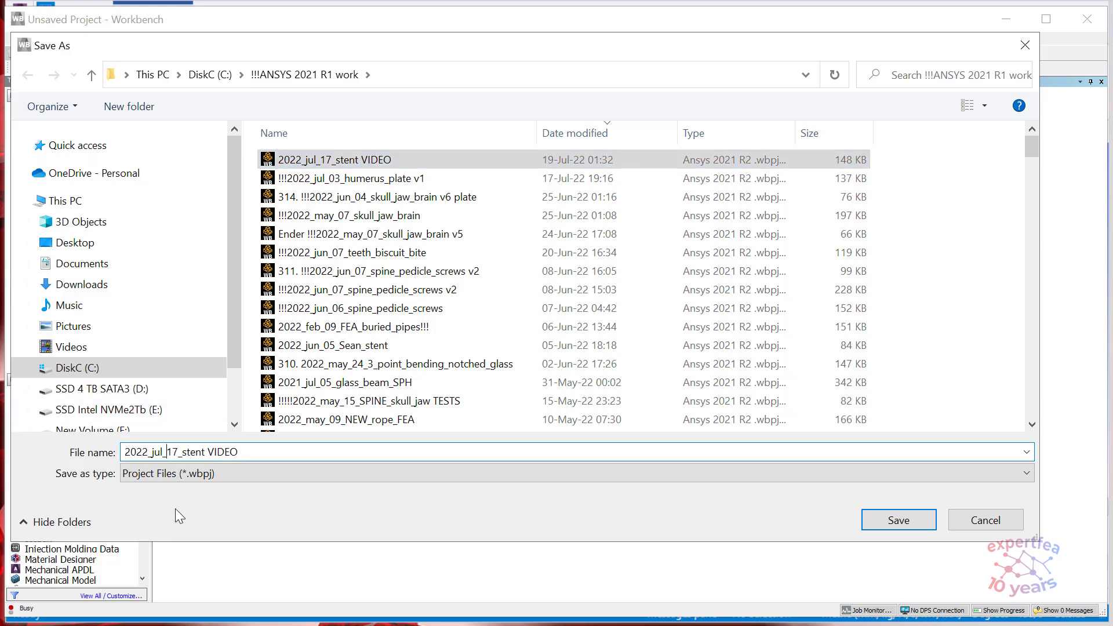
key("Delete")
key("Delete")
type("24")
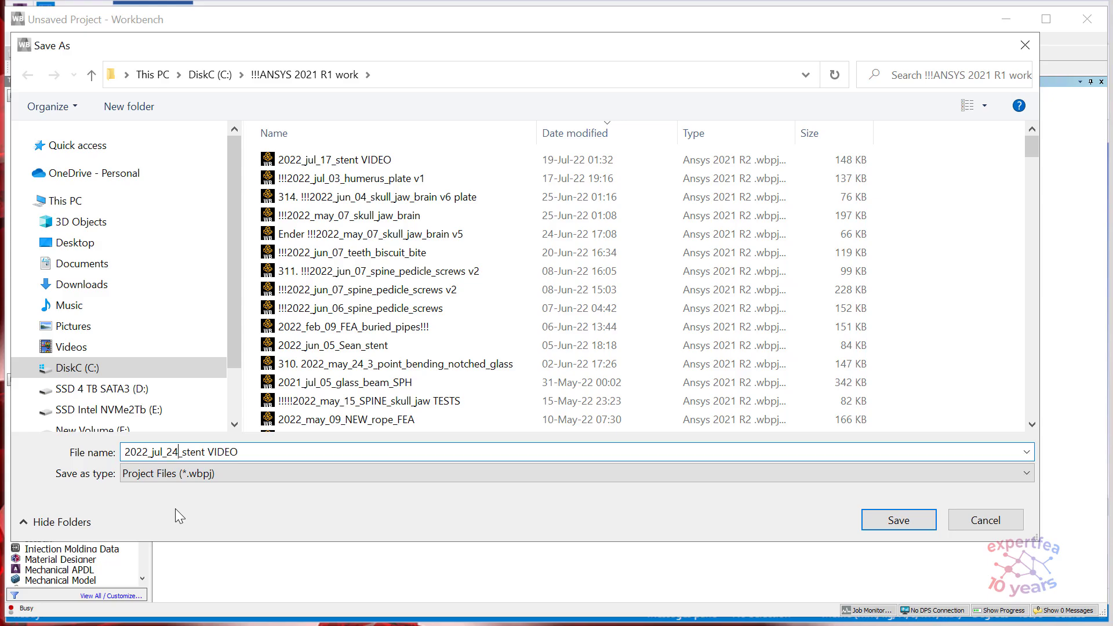
key("Return")
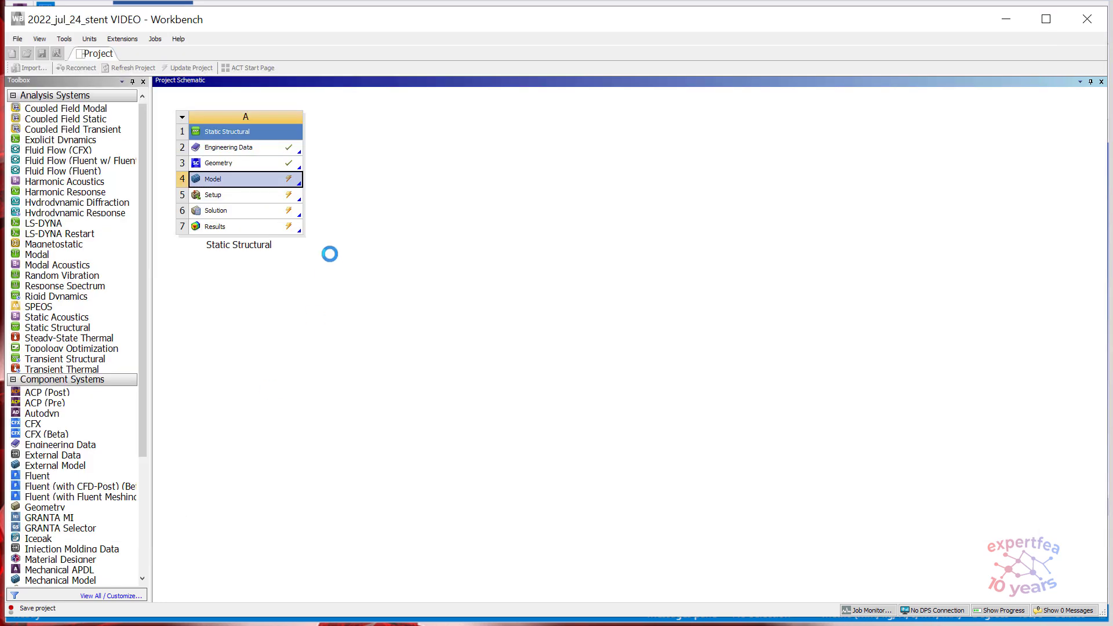
left_click(1013, 19)
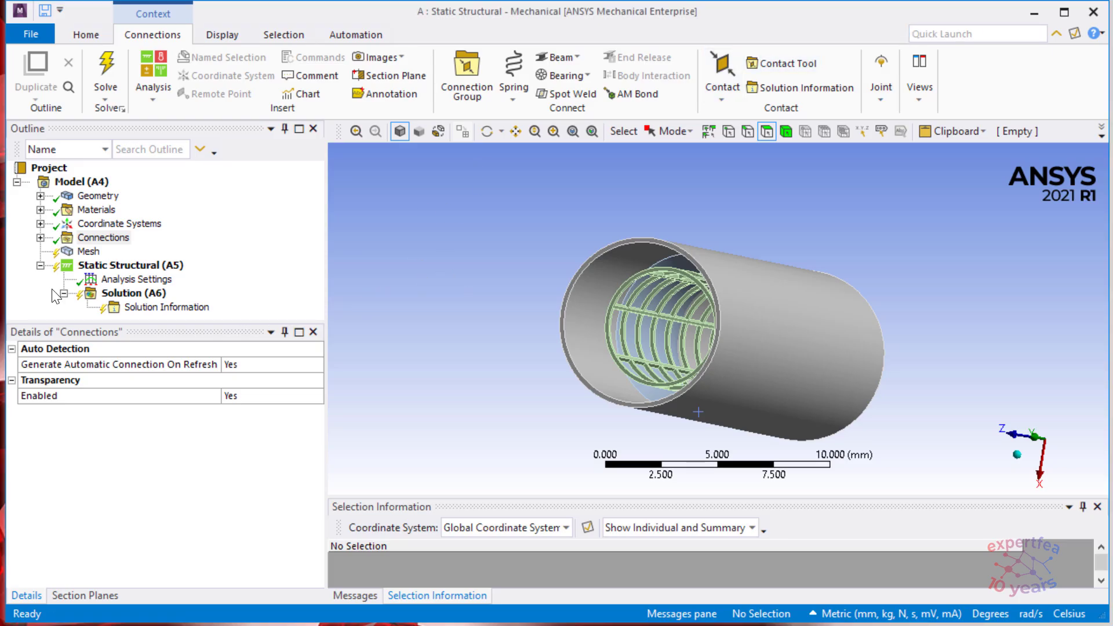
- Insert a mesh sizing scoped to the placque body inside the vessel
left_click(90, 252)
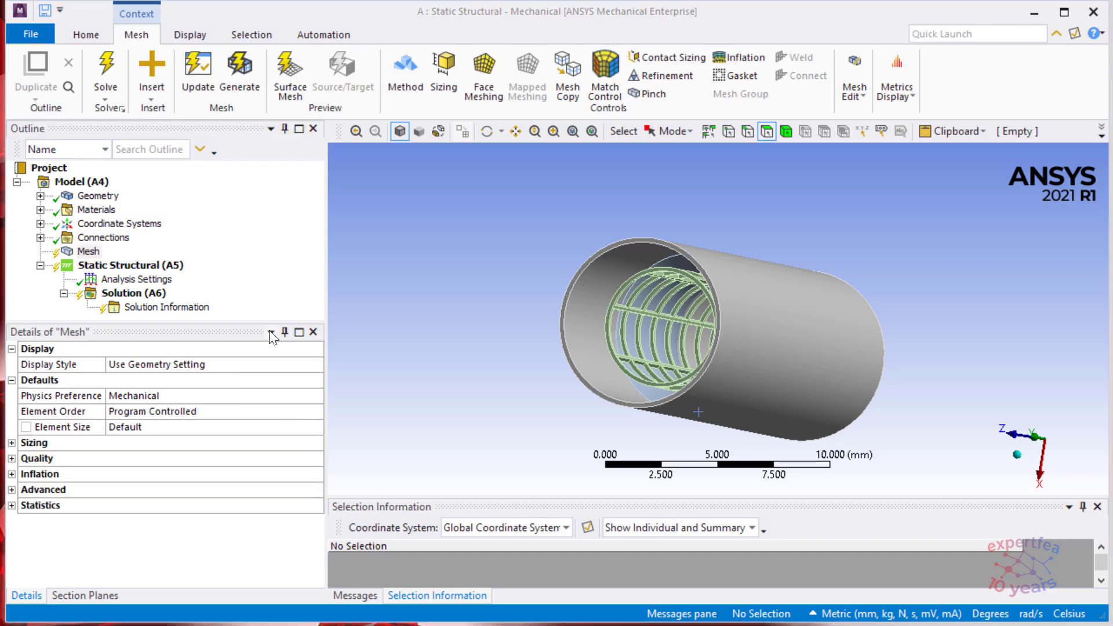
middle_click_drag(630, 297, 652, 285)
scroll(651, 365, "up", 4)
scroll(654, 368, "up", 1)
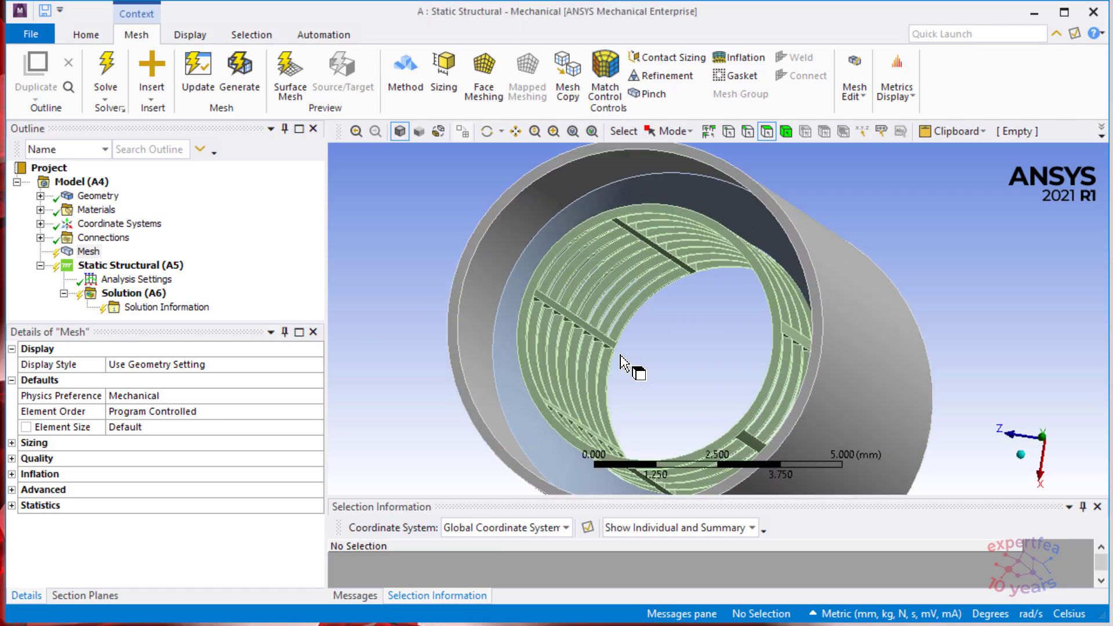
scroll(522, 296, "up", 2)
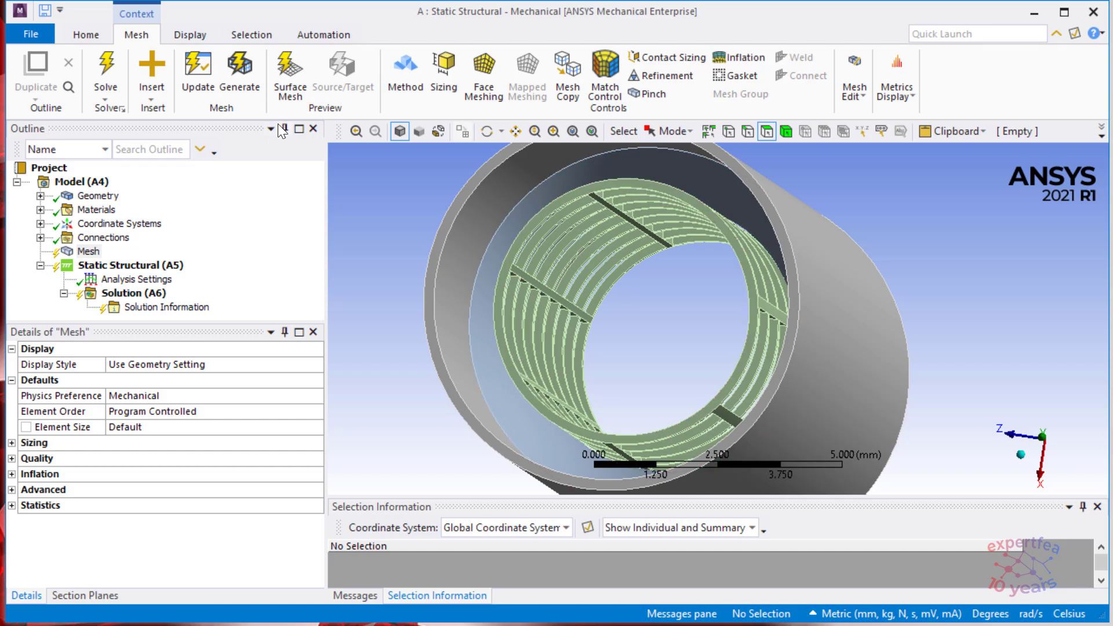
left_click(443, 81)
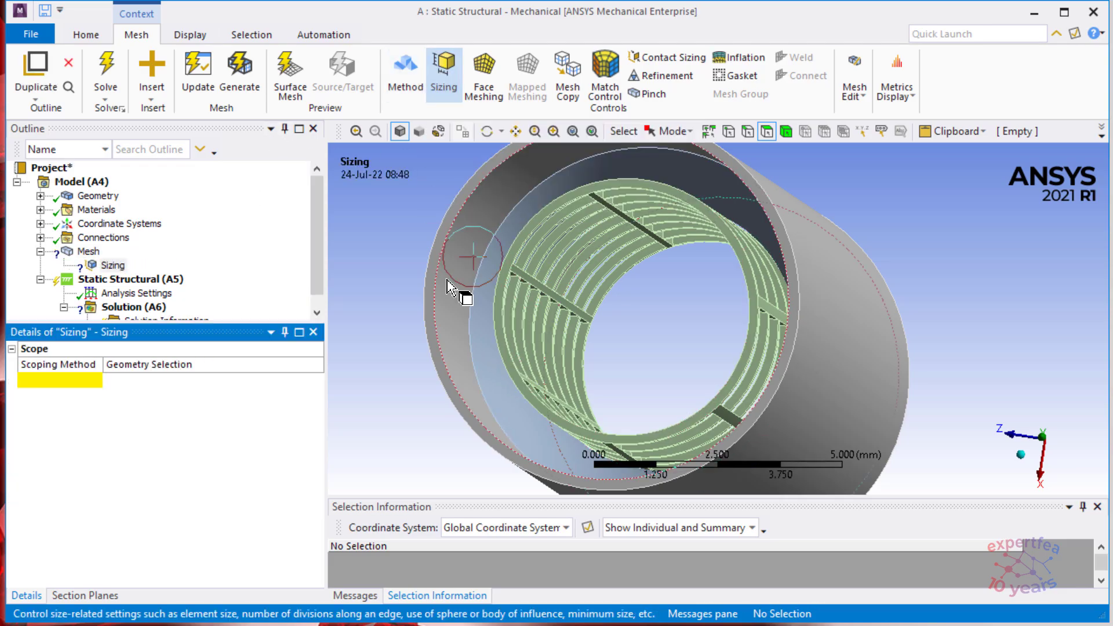
left_click(785, 131)
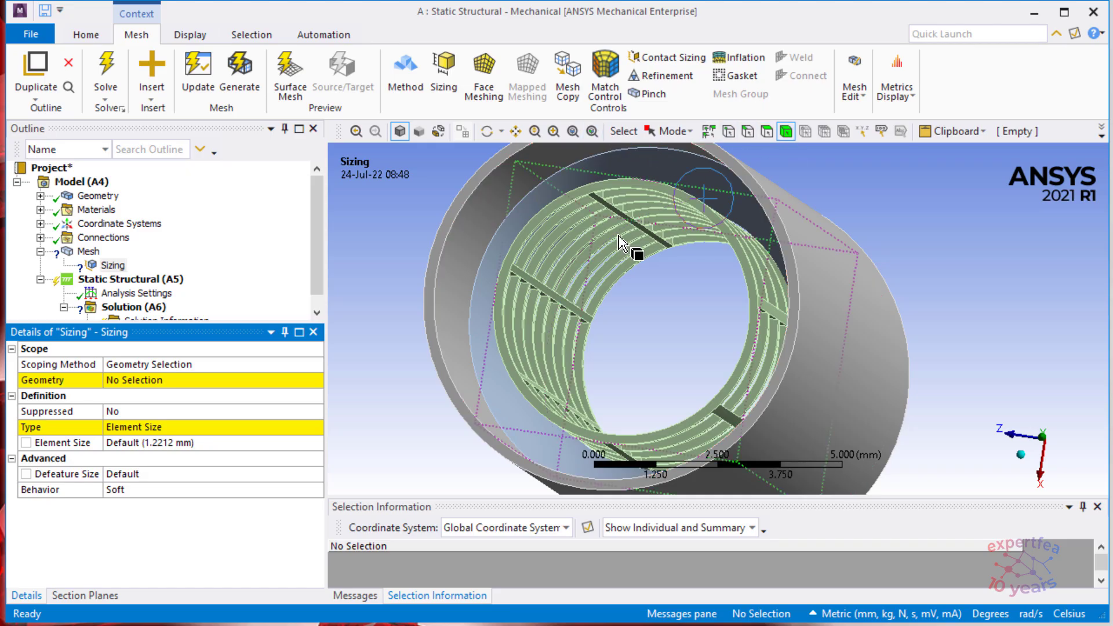
left_click(497, 408)
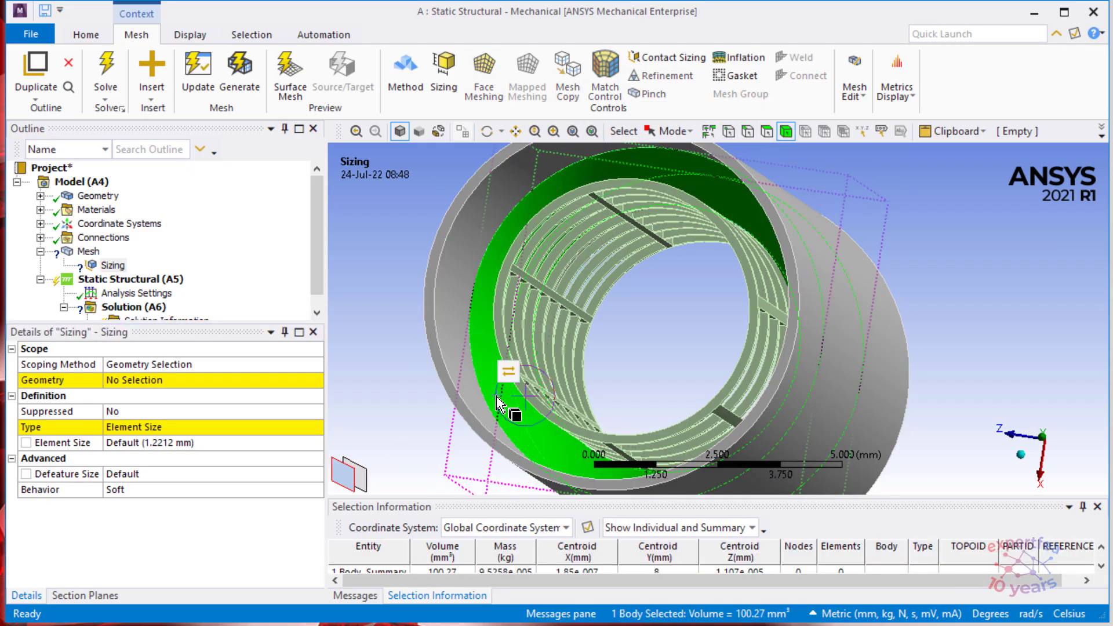
left_click(129, 381)
left_click(129, 381)
- Set the element size of the placque body sizing to 0.35 mm
left_click(155, 444)
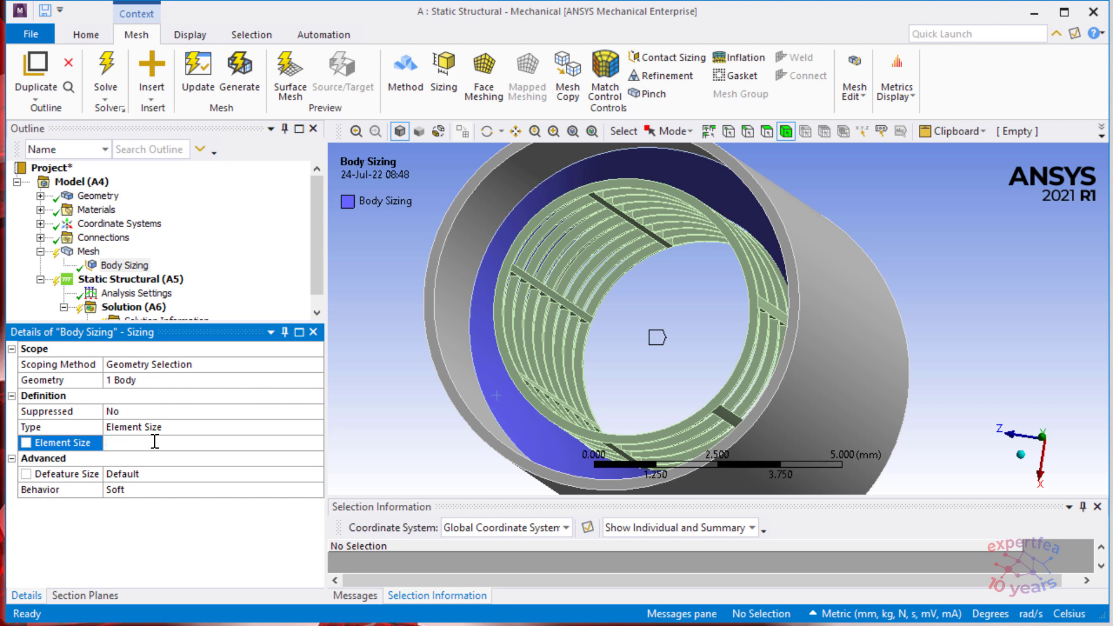
type("0.35")
key("Return")
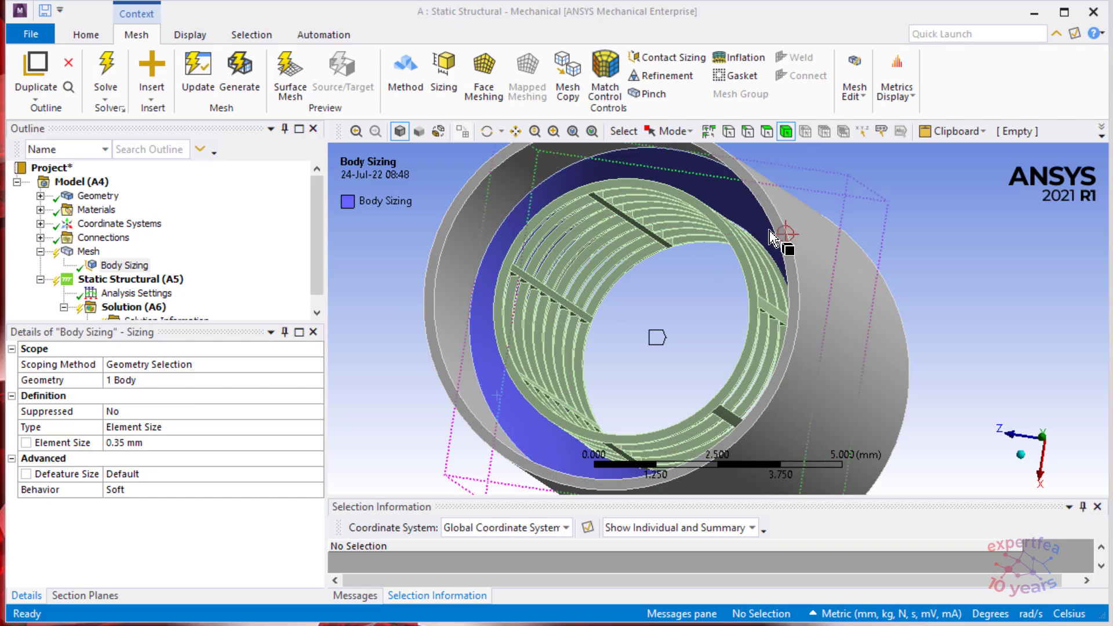
- Insert a mesh method on the outer vessel body and set it to Tetrahedrons
left_click(795, 246)
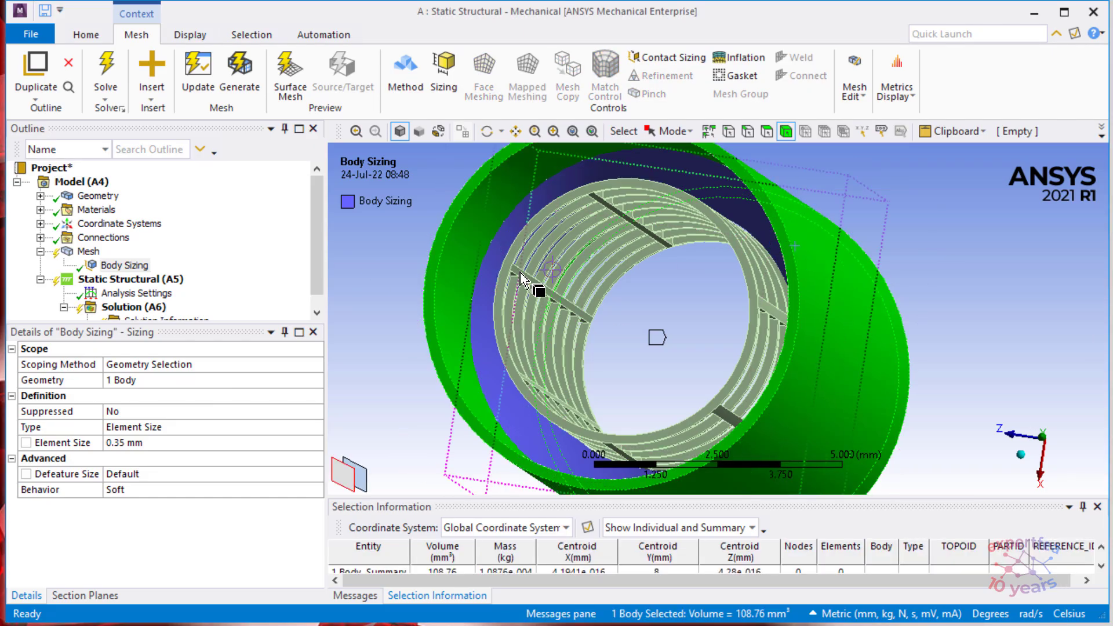
left_click(409, 72)
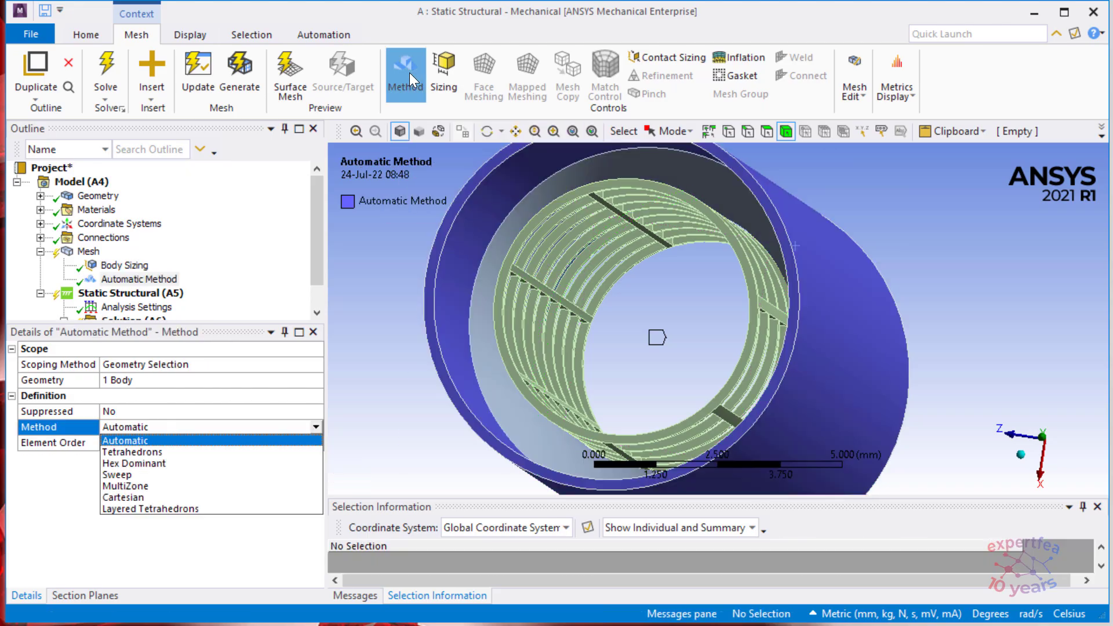
left_click(141, 453)
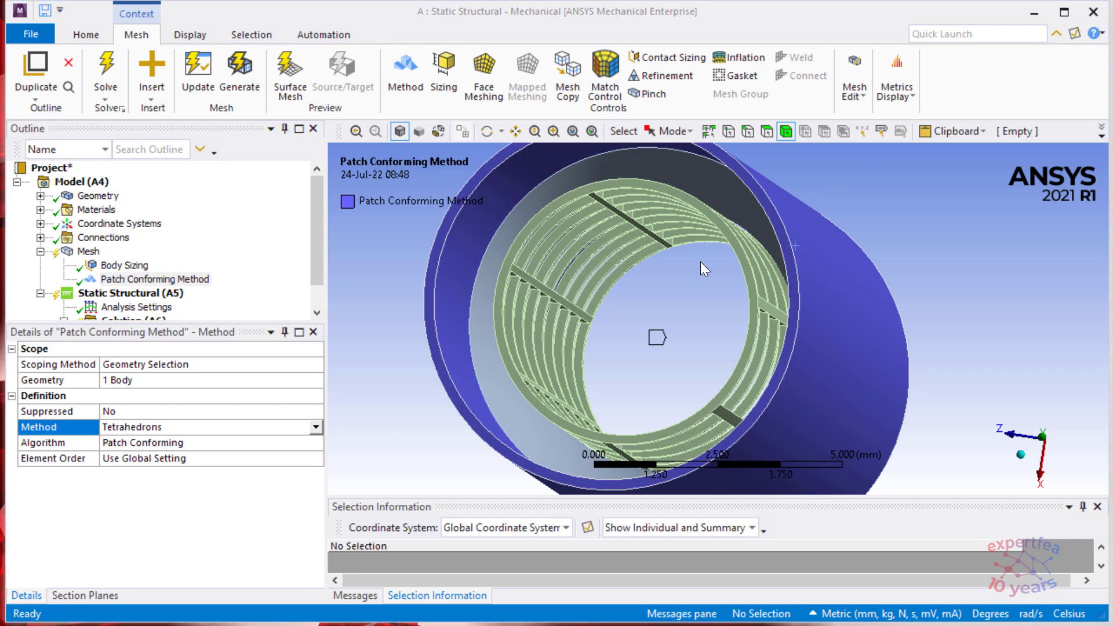
- Add a body sizing to the outer vessel with an element size of 0.5 mm
left_click(843, 287)
left_click(443, 65)
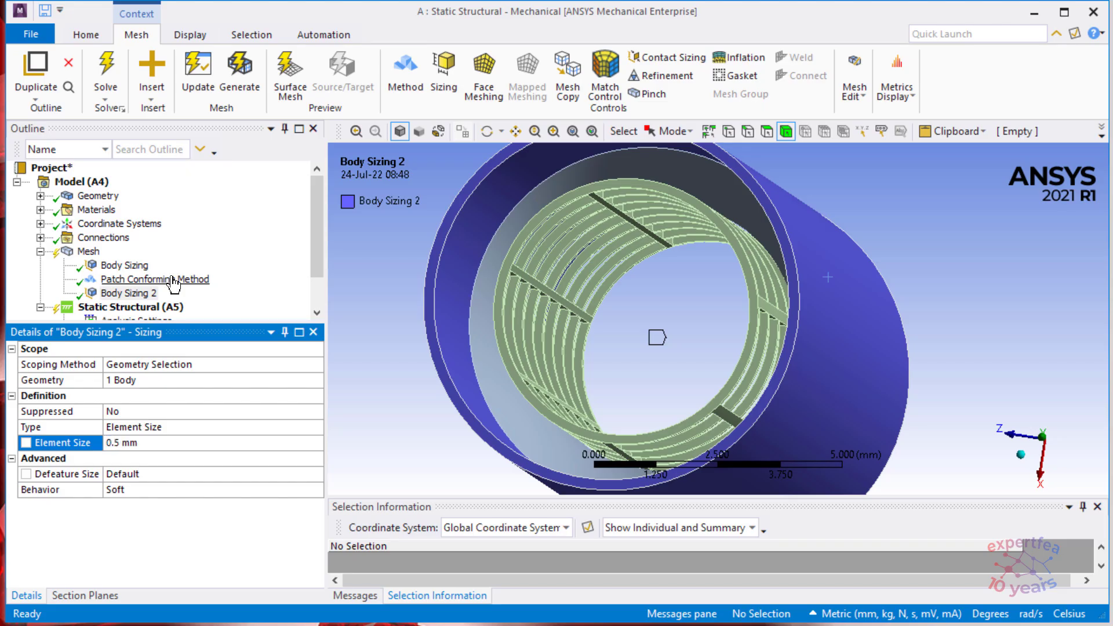
left_click(656, 337)
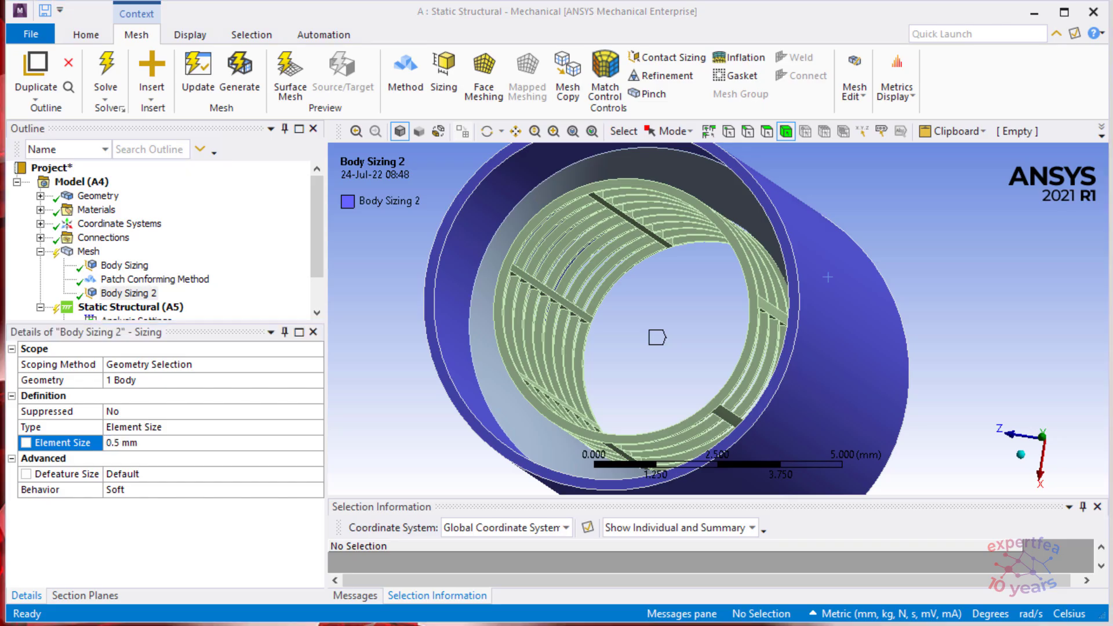
- Insert a third mesh sizing scoped to both the stent and the placque bodies
mouse_move(510, 323)
middle_mouse_down()
mouse_move(482, 325)
mouse_move(526, 308)
mouse_move(696, 303)
mouse_move(512, 280)
mouse_move(612, 282)
mouse_move(611, 261)
mouse_move(599, 267)
middle_mouse_up()
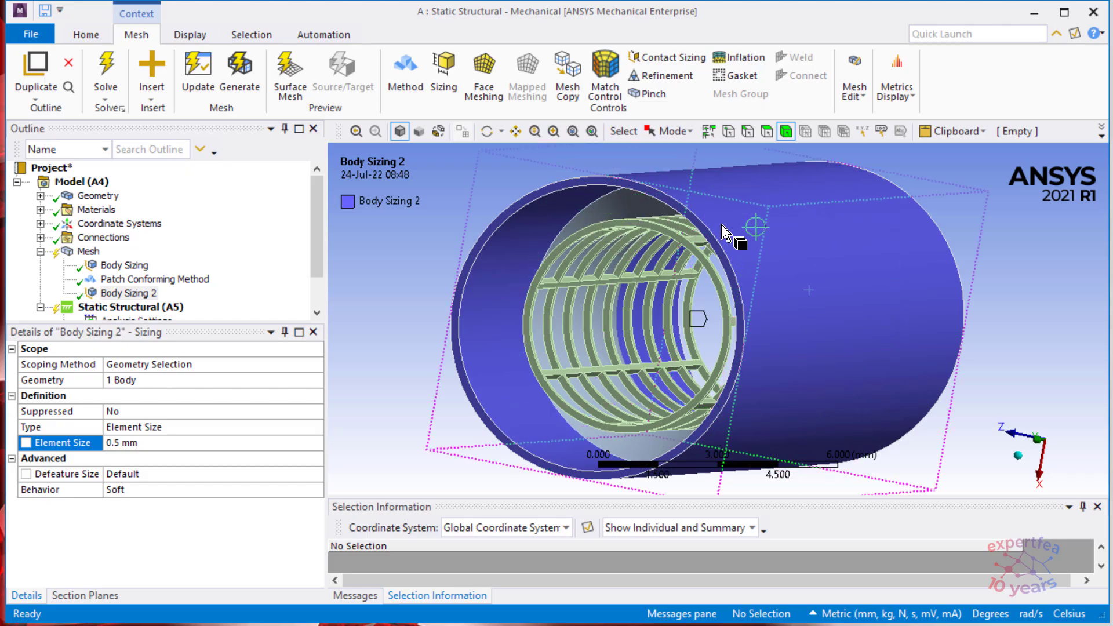
mouse_move(664, 429)
middle_mouse_down()
mouse_move(570, 331)
mouse_move(649, 255)
mouse_move(723, 242)
mouse_move(840, 318)
mouse_move(726, 398)
mouse_move(624, 262)
mouse_move(832, 334)
mouse_move(806, 281)
mouse_move(776, 254)
middle_mouse_up()
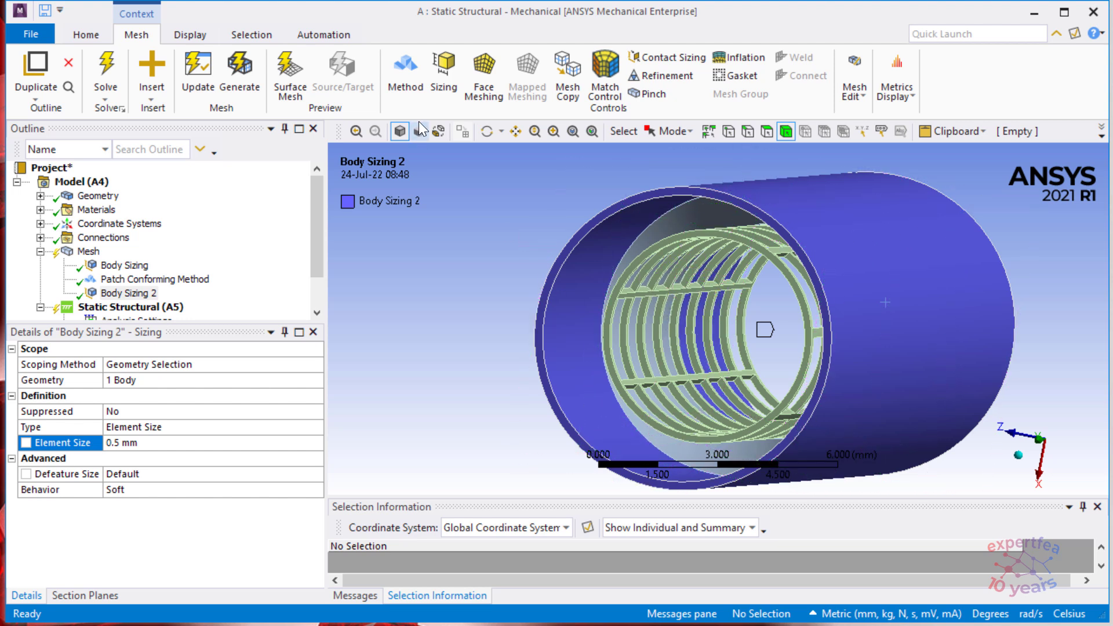
left_click(451, 72)
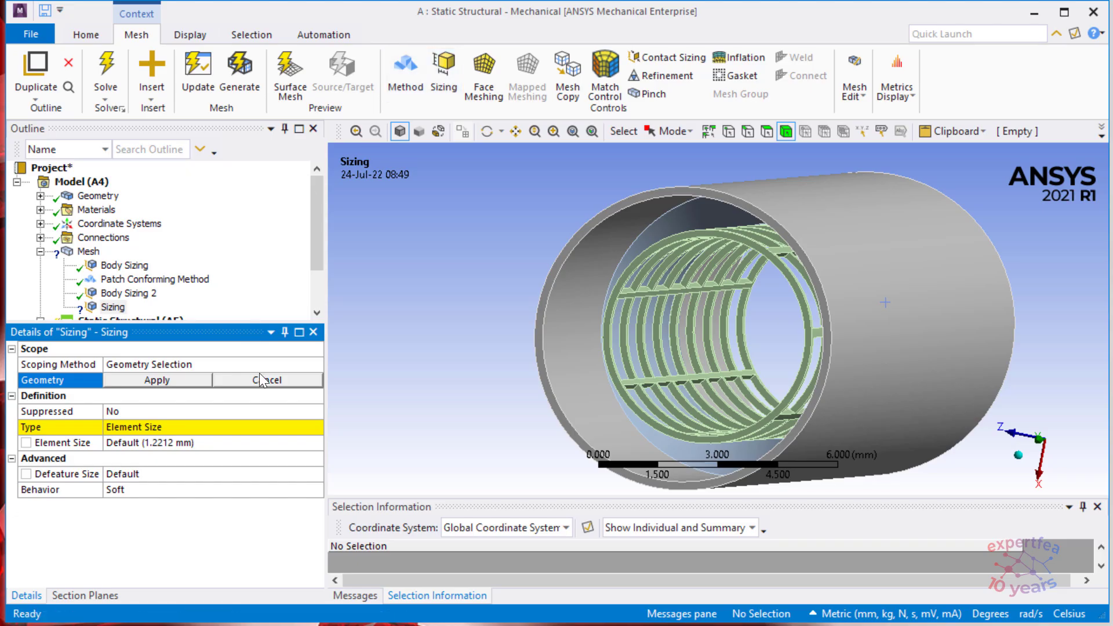
left_click(631, 302)
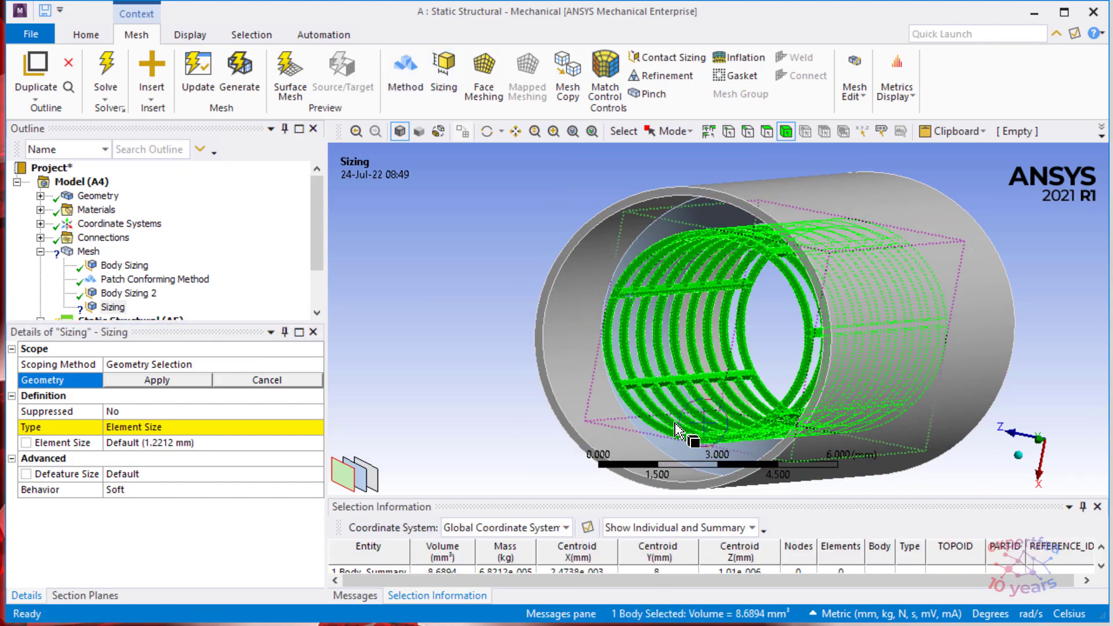
left_click(679, 455, "ctrl")
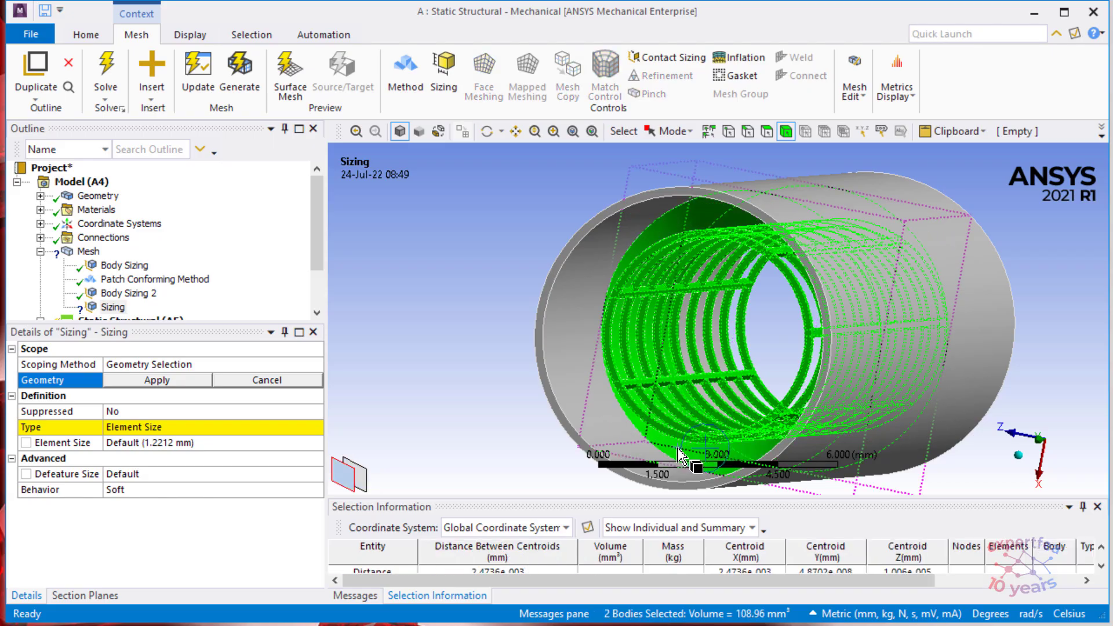
left_click(148, 381)
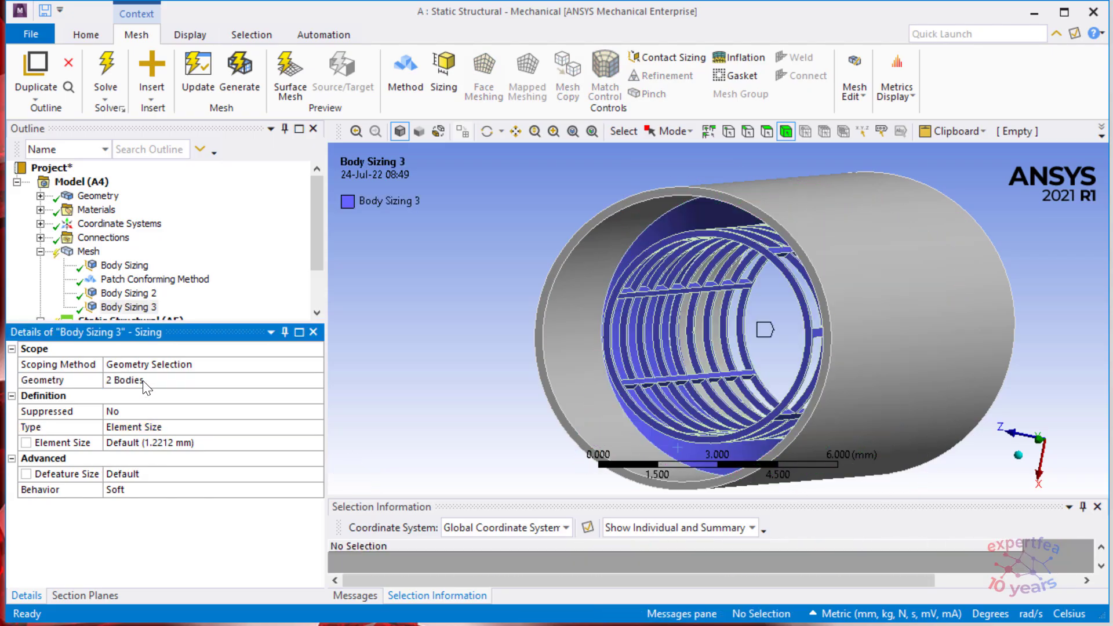
- Set the stent and placque sizing type to Sphere of Influence, centred on the user-defined Coordinate System
double_click(148, 427)
double_click(163, 444)
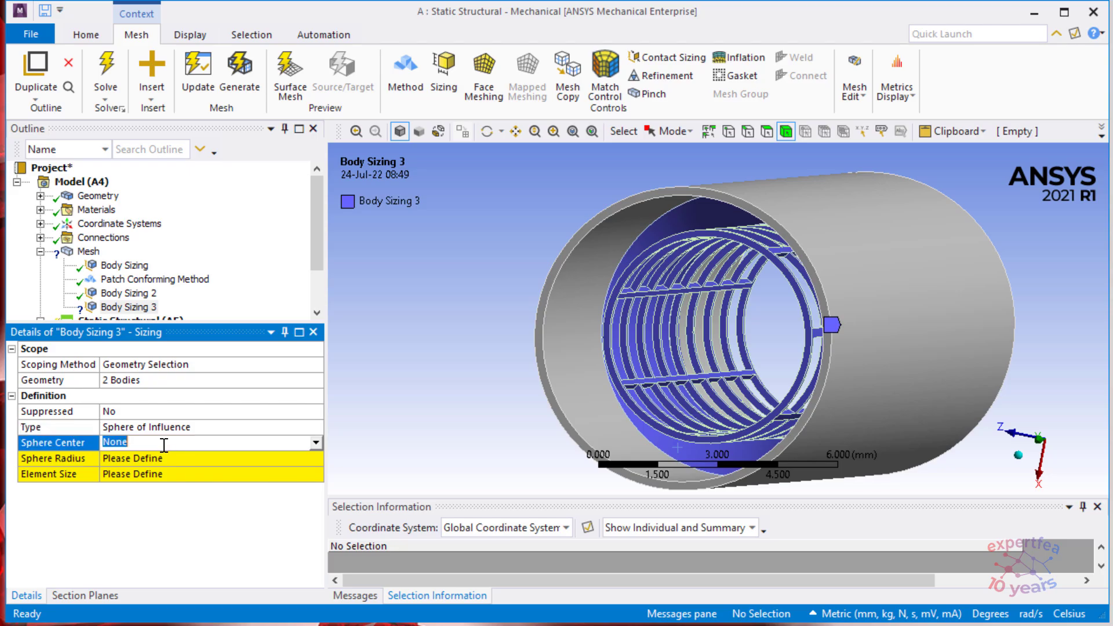
double_click(163, 444)
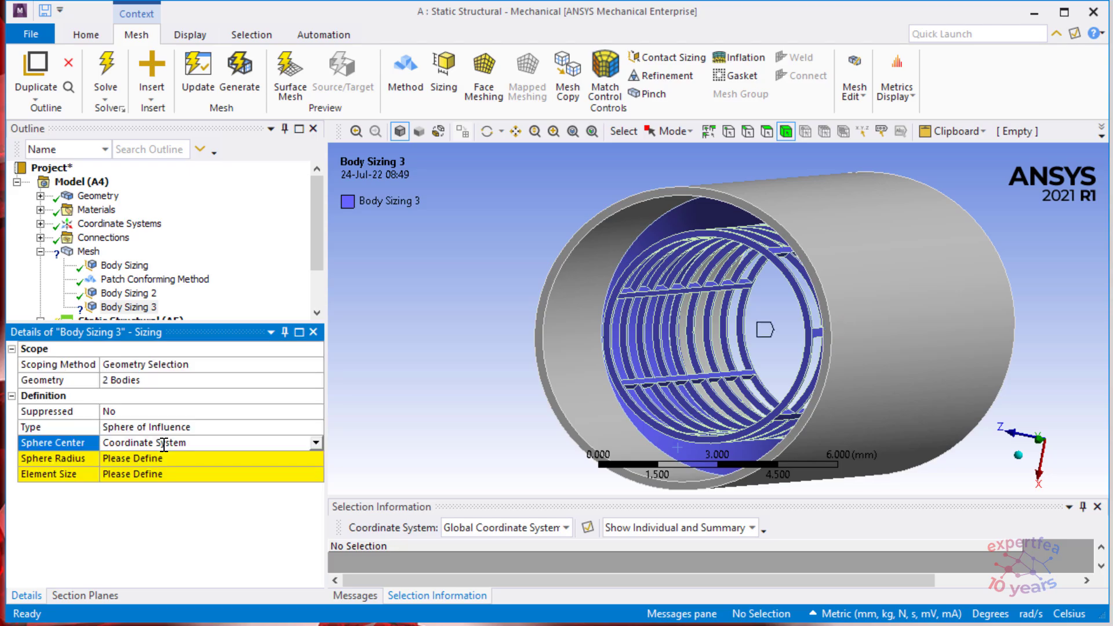
left_click(40, 223)
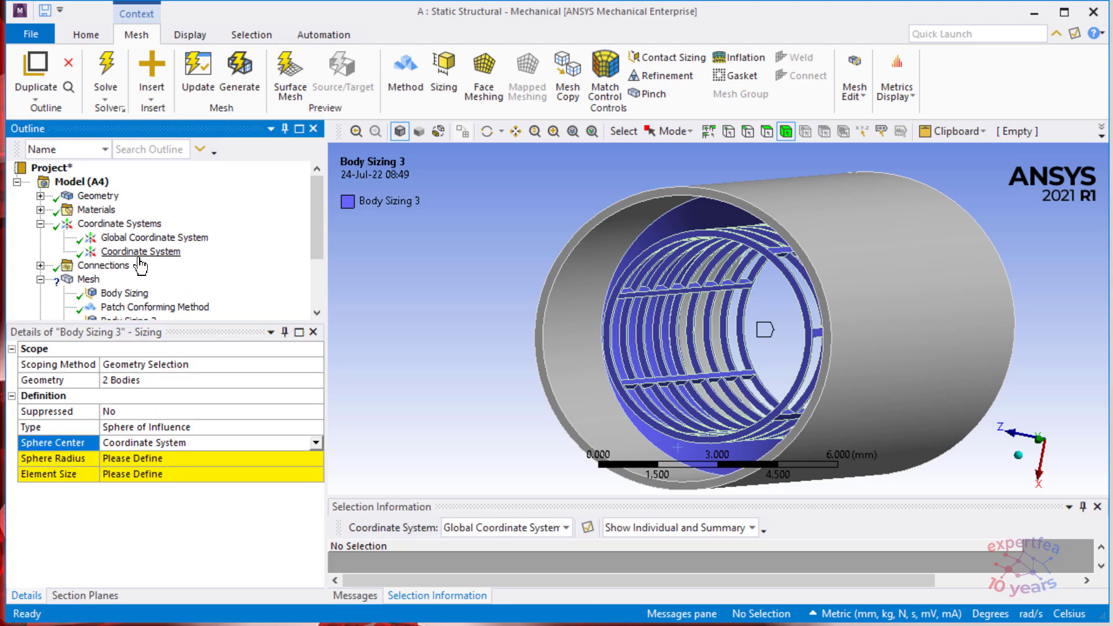
- Set the sphere of influence radius to 4.2 mm and its element size to 0.21 mm
left_click(166, 462)
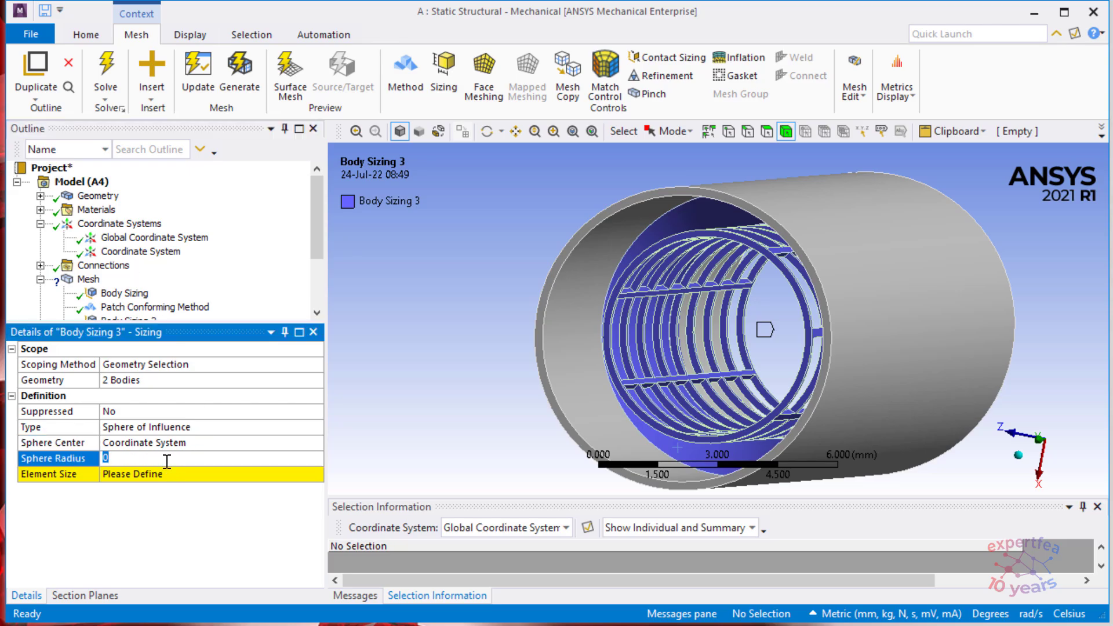
key("Return")
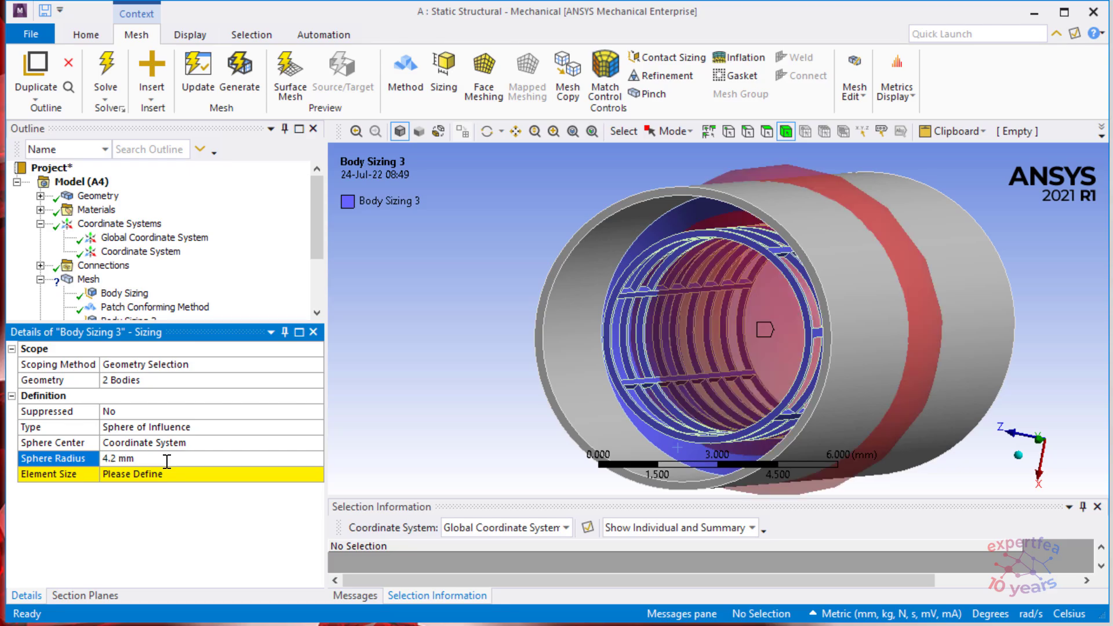
left_click(125, 477)
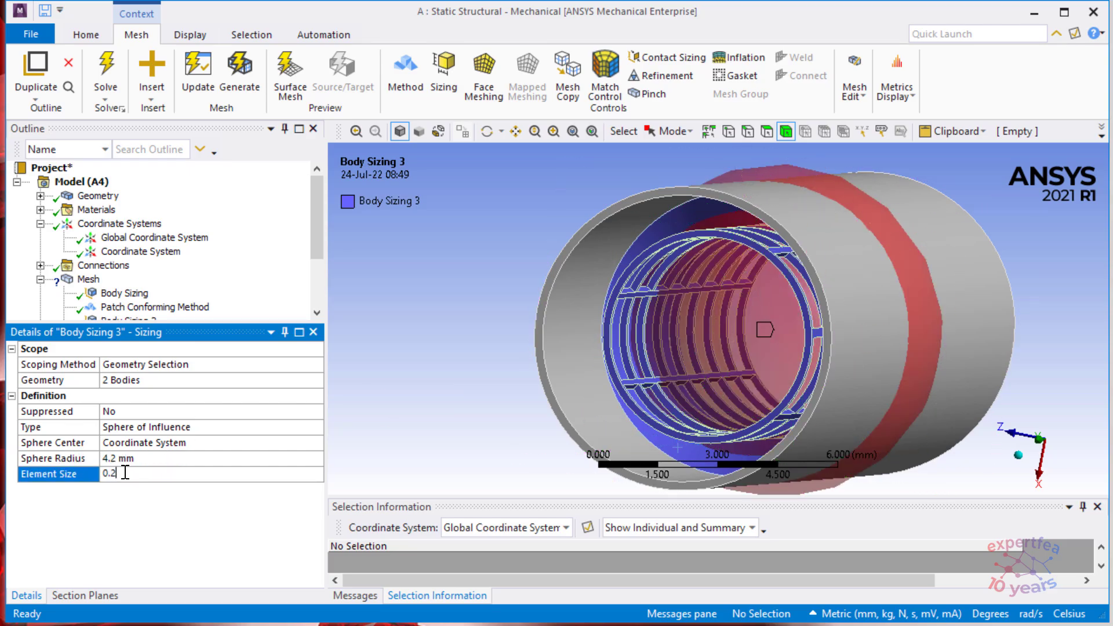
key("Return")
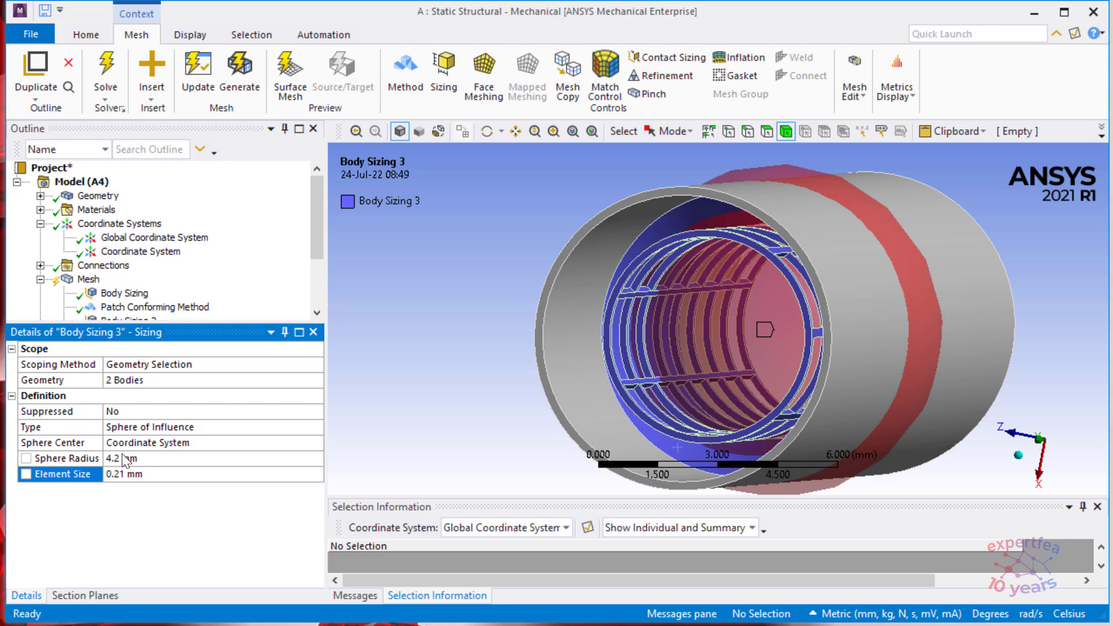
- Cut the model lengthwise through its centre with a new section plane and view the sphere of influence inside
left_click_drag(325, 411, 250, 409)
middle_click_drag(588, 358, 820, 293)
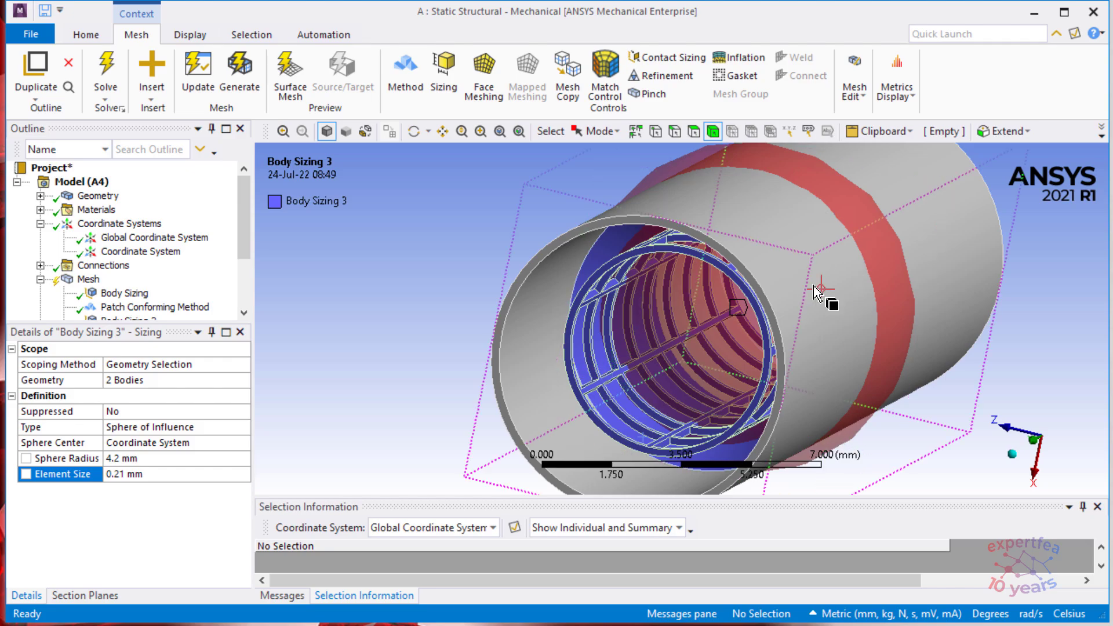
left_click(1038, 455)
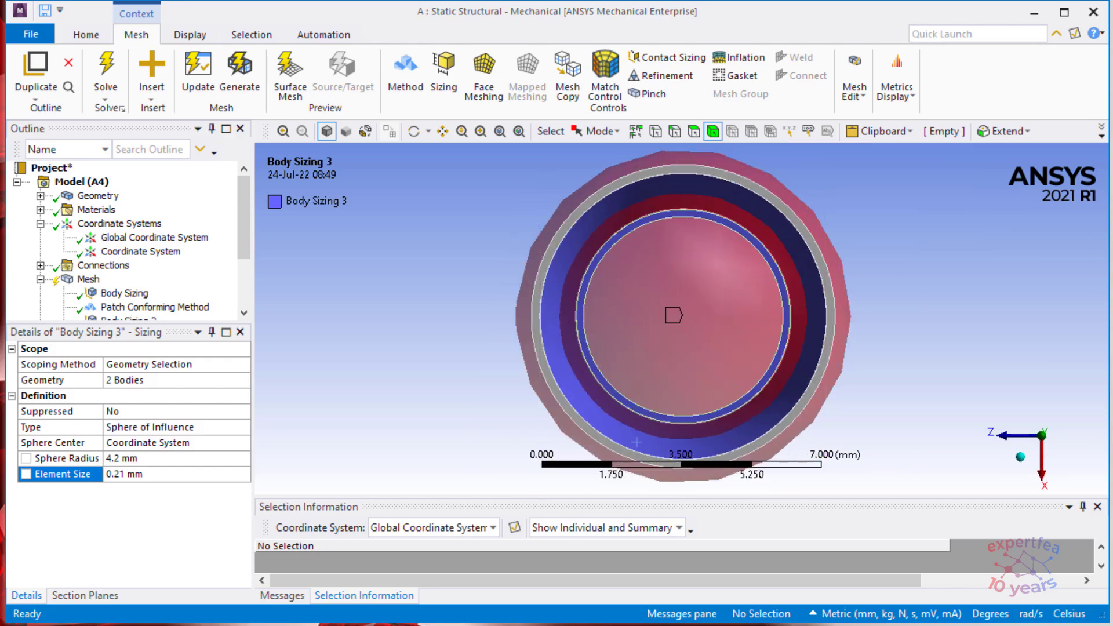
left_click(83, 596)
left_click(35, 352)
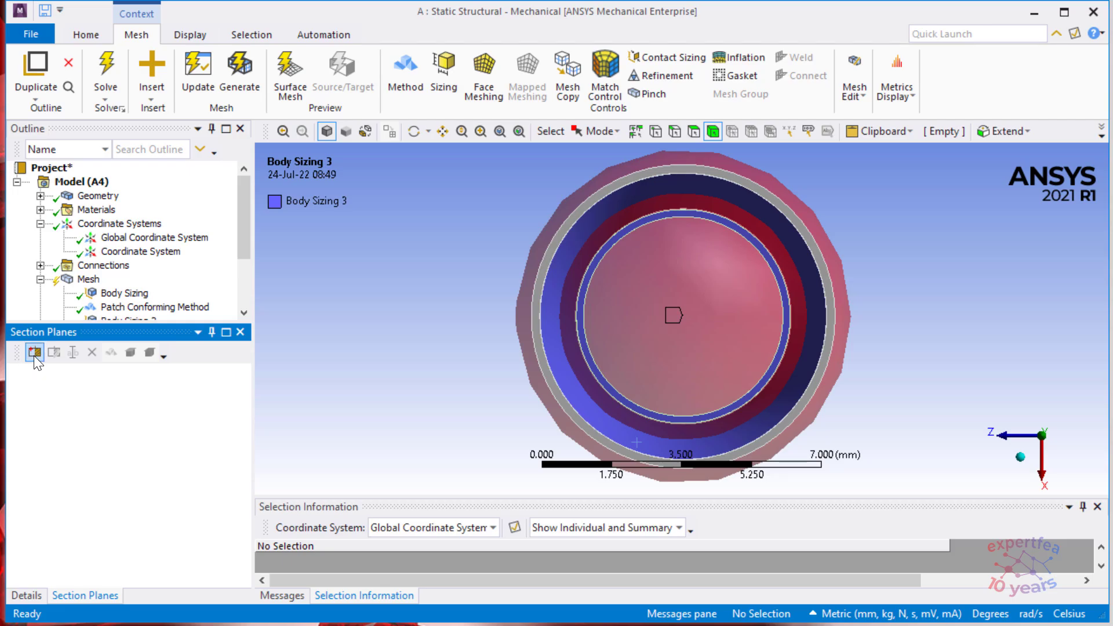
left_click_drag(683, 152, 684, 500)
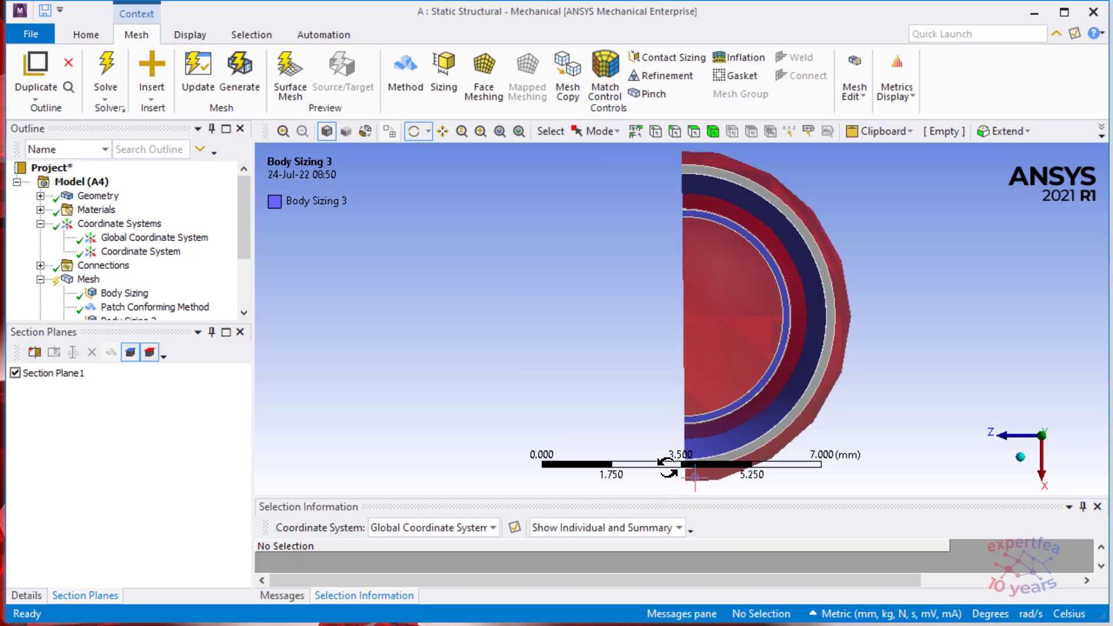
middle_click_drag(694, 322, 950, 339)
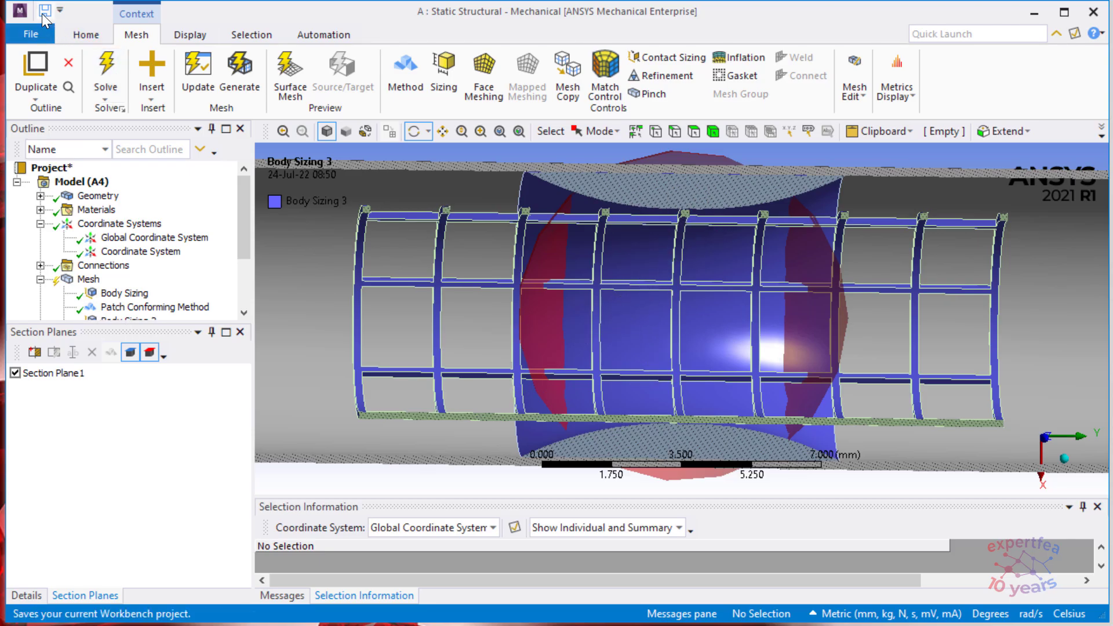
- Save the project, generate the mesh, and inspect the elements of the stent, placque and vessel in the section view
right_click(89, 281)
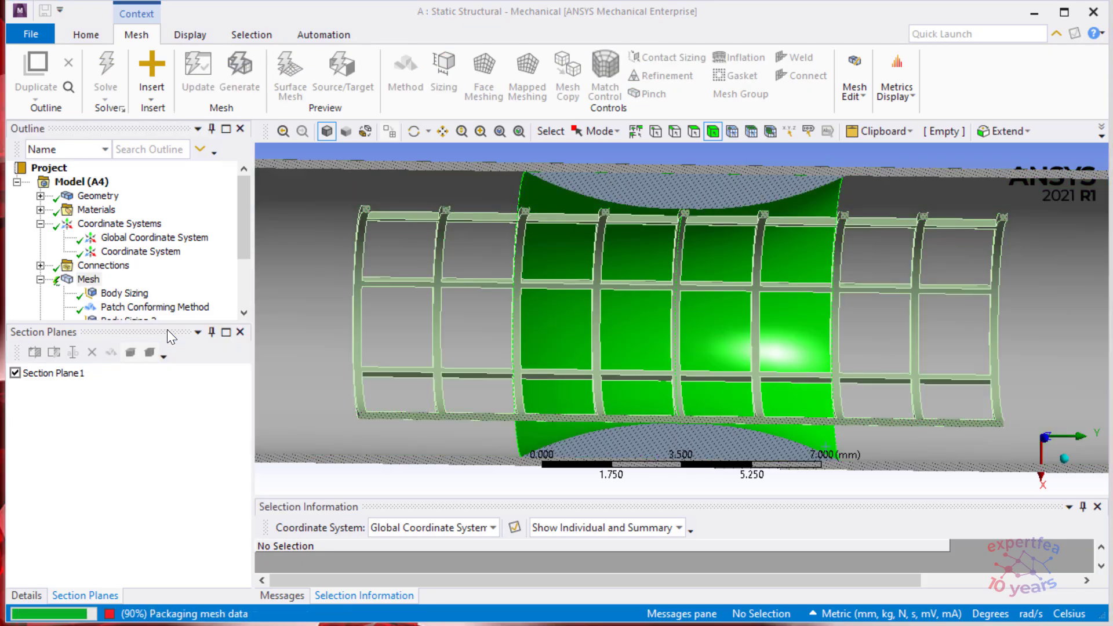
scroll(713, 348, "up", 2)
scroll(719, 348, "up", 3)
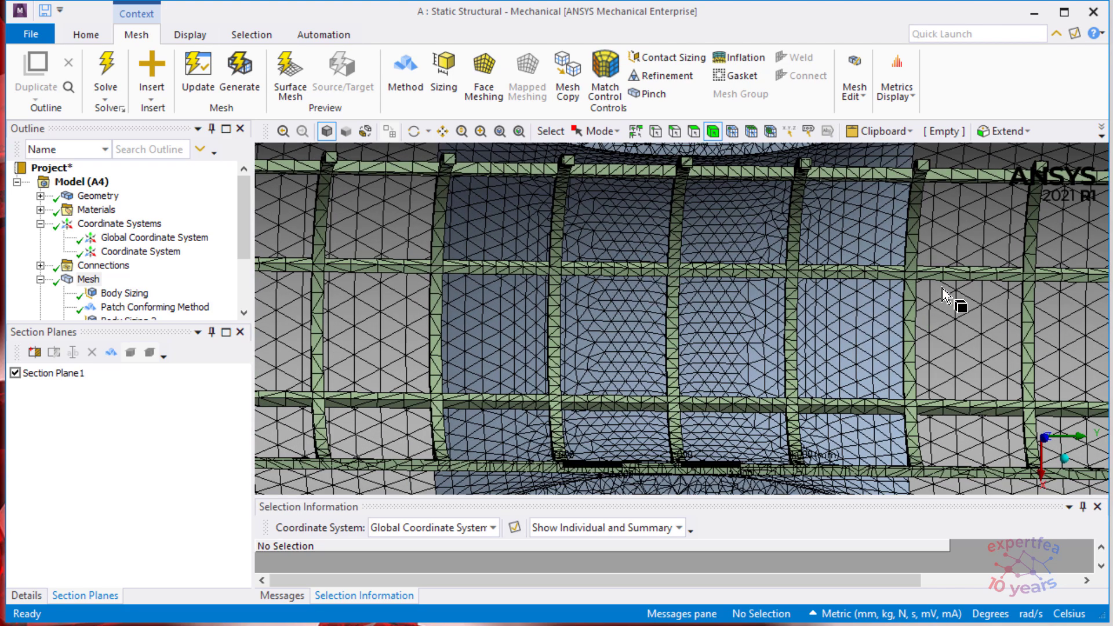
scroll(620, 313, "down", 4)
scroll(620, 314, "down", 1)
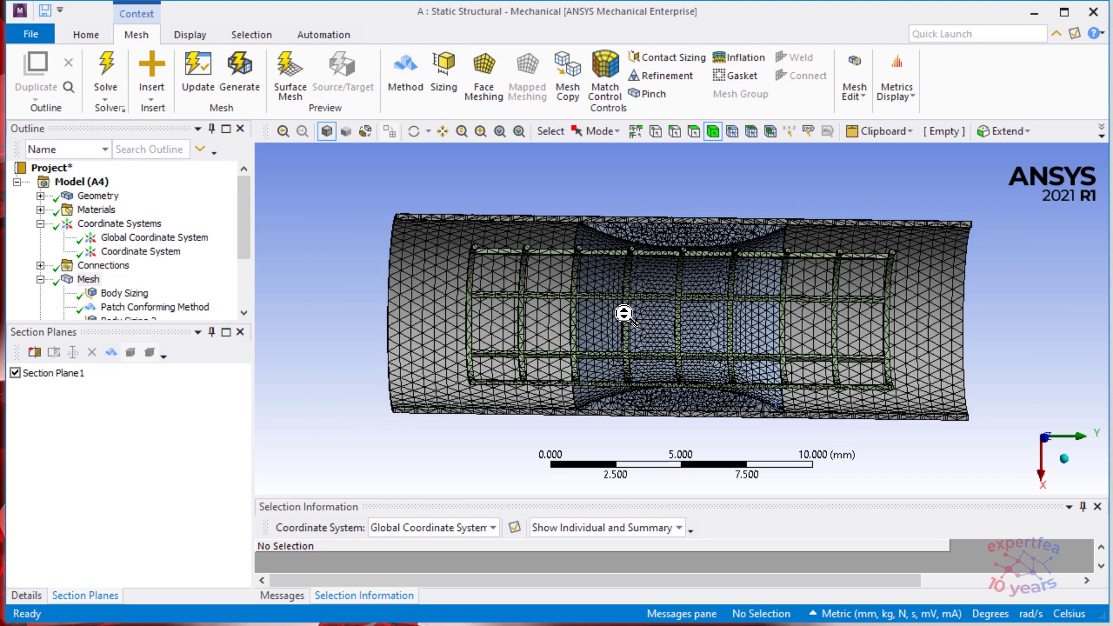
scroll(632, 324, "up", 2)
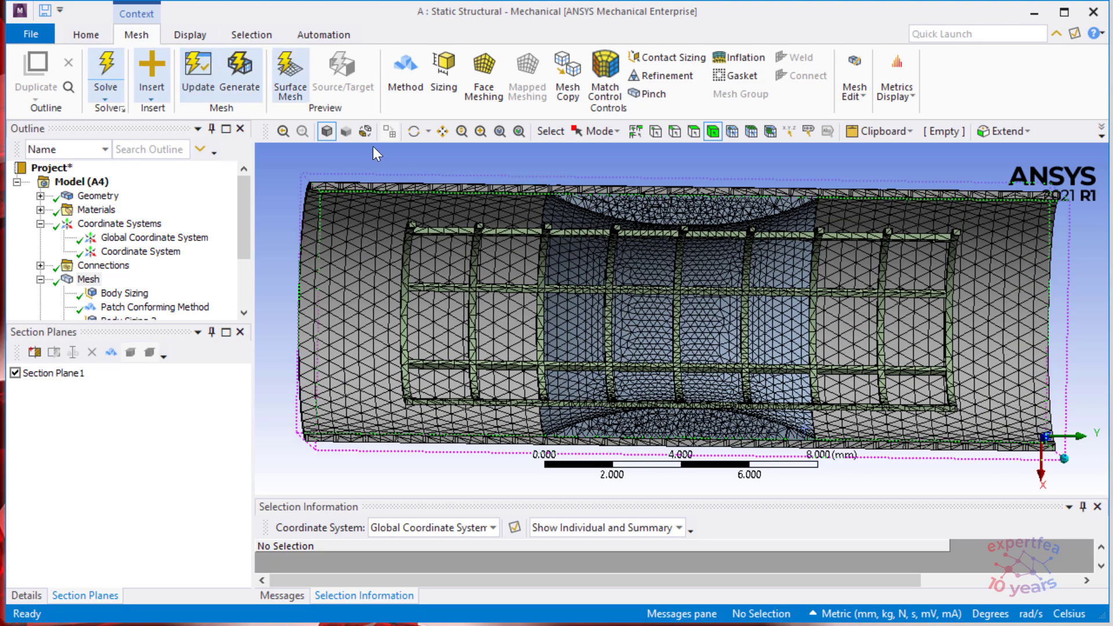
- In the Analysis Settings of the static structural analysis, set the solver type to Direct and turn Large Deflection on
left_click(40, 223)
left_click(40, 252)
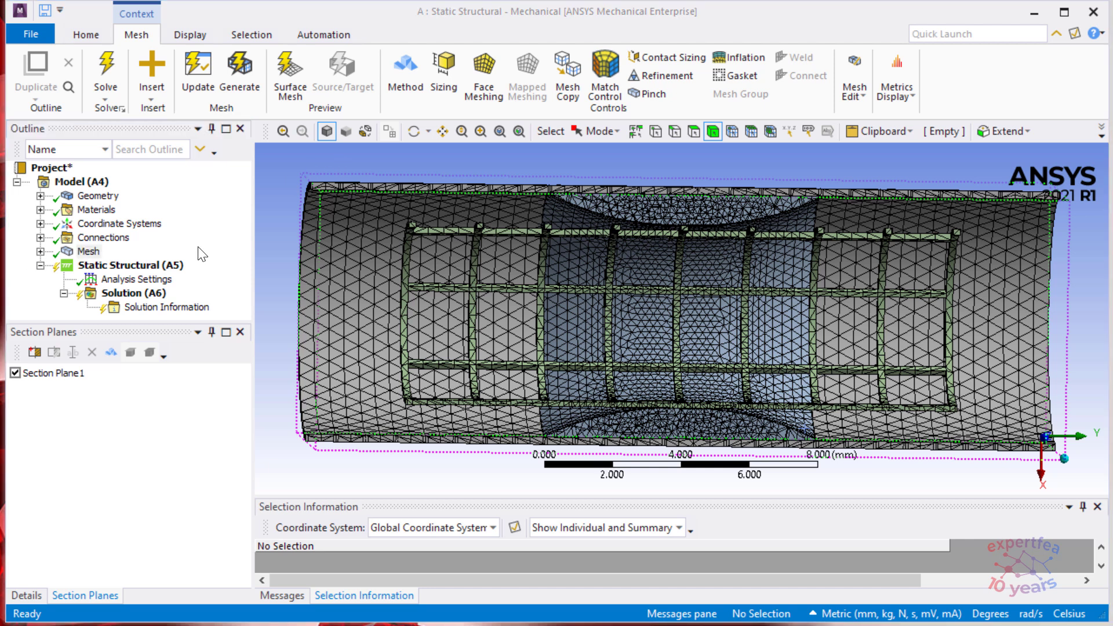
left_click(136, 279)
left_click(27, 597)
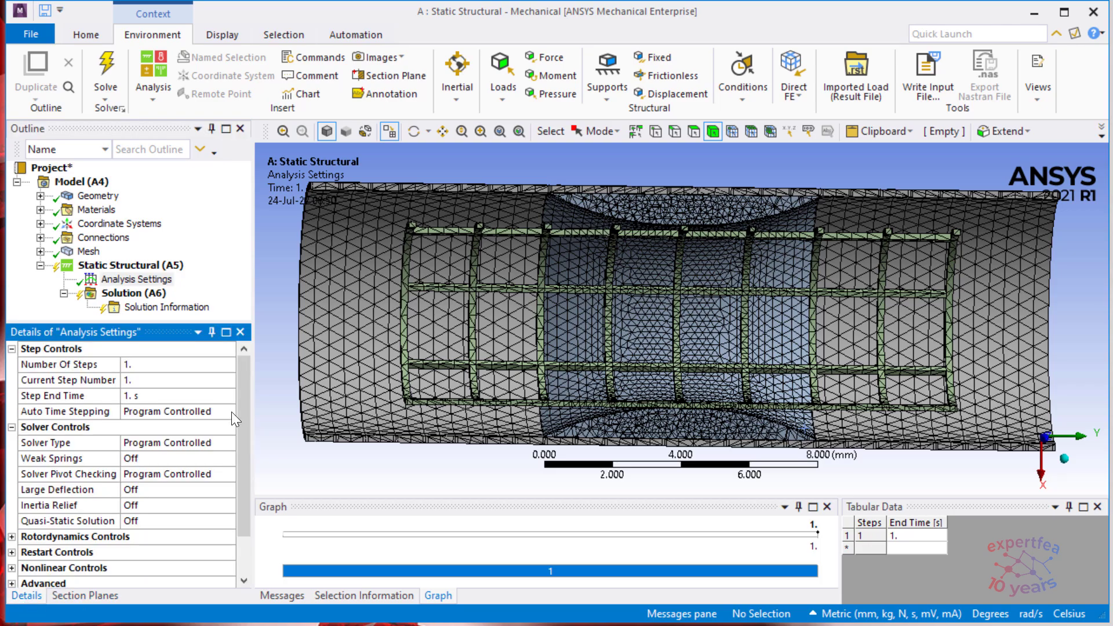
double_click(169, 444)
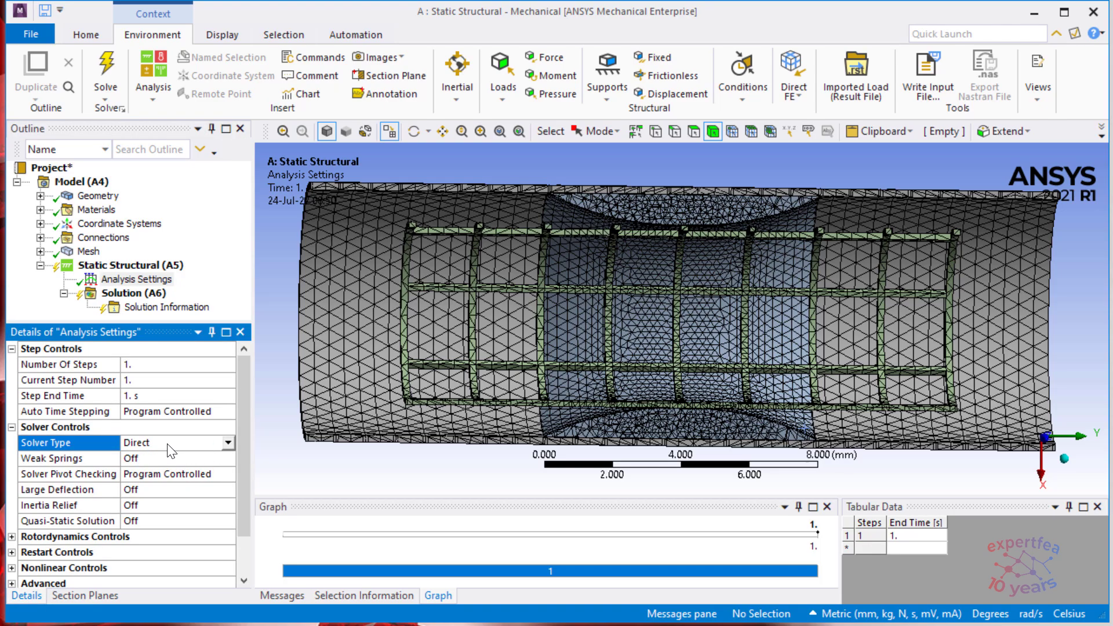
double_click(145, 493)
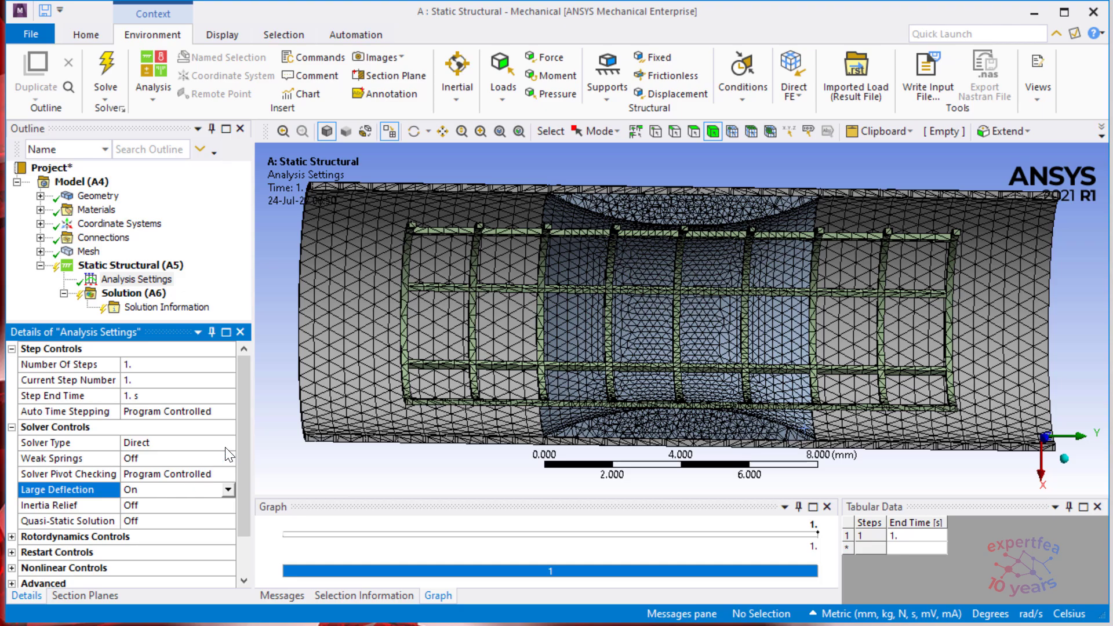
- Turn Auto Time Stepping on, defined by substeps, with 10 initial, 5 minimum and 200 maximum substeps
left_click(223, 411)
left_click(228, 411)
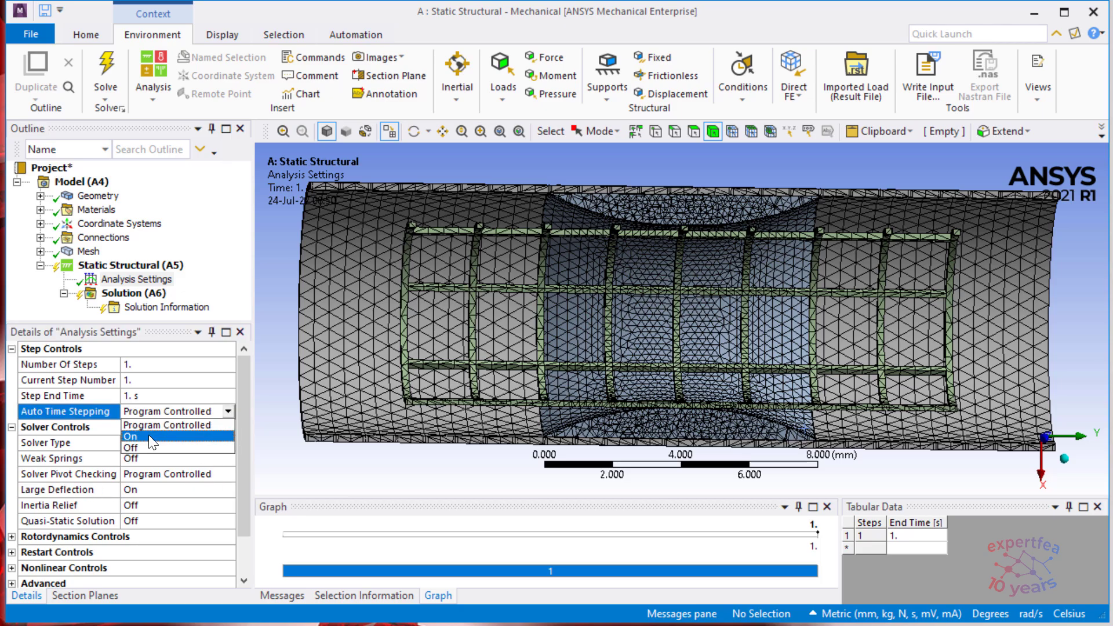
left_click(152, 438)
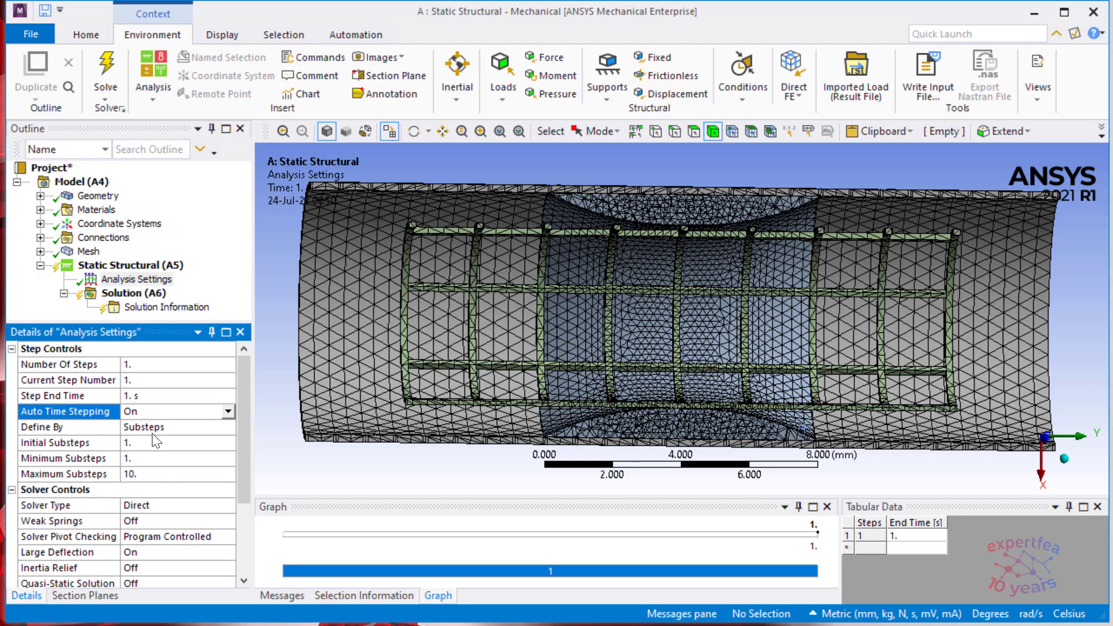
left_click(155, 443)
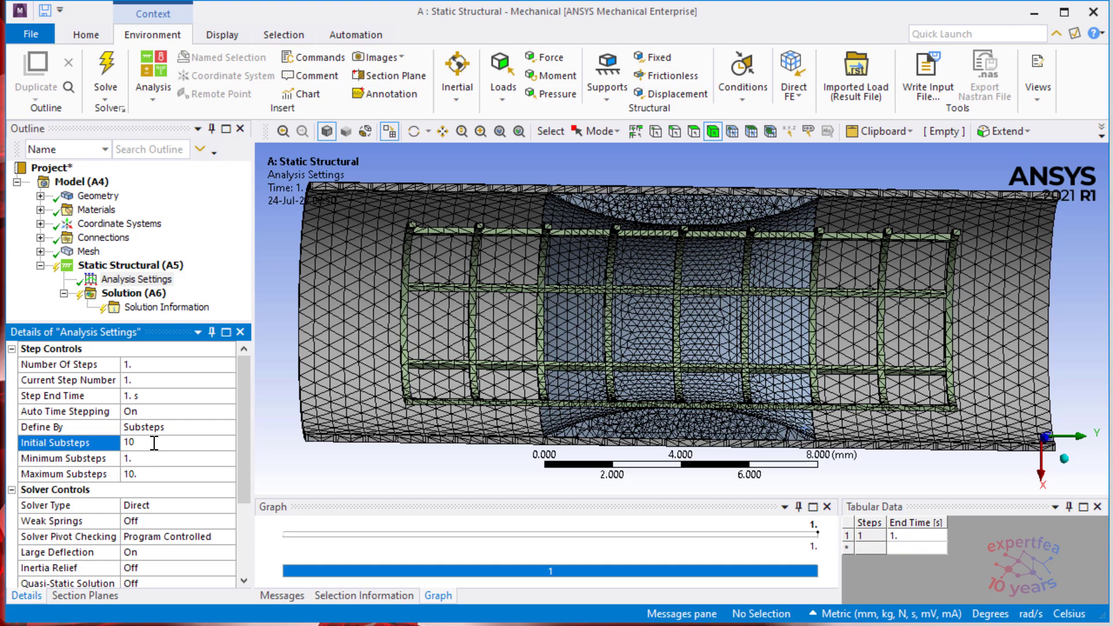
left_click(145, 458)
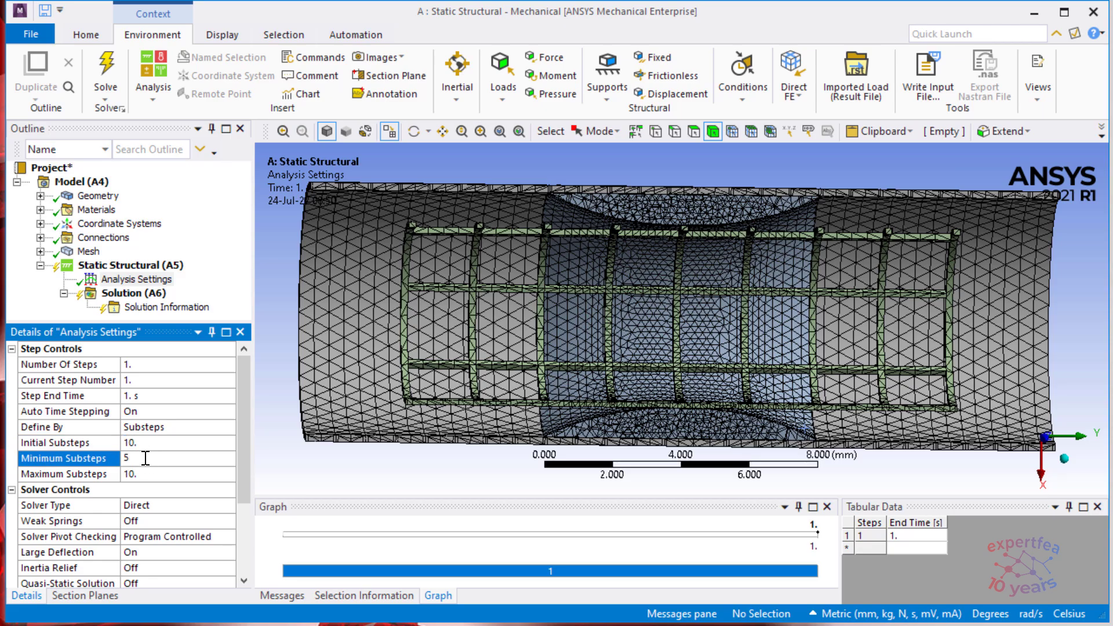
type("5")
left_click(153, 474)
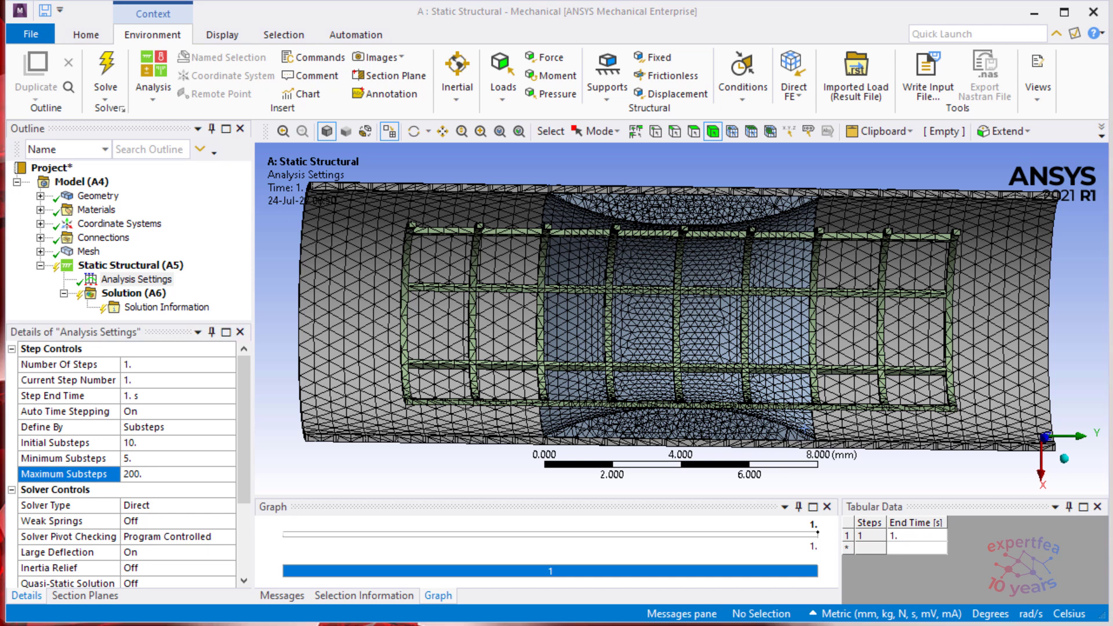
- Work out the smallest time increment by dividing 1 by 200 in Calculator, and close it
left_click(572, 464)
left_click(811, 361)
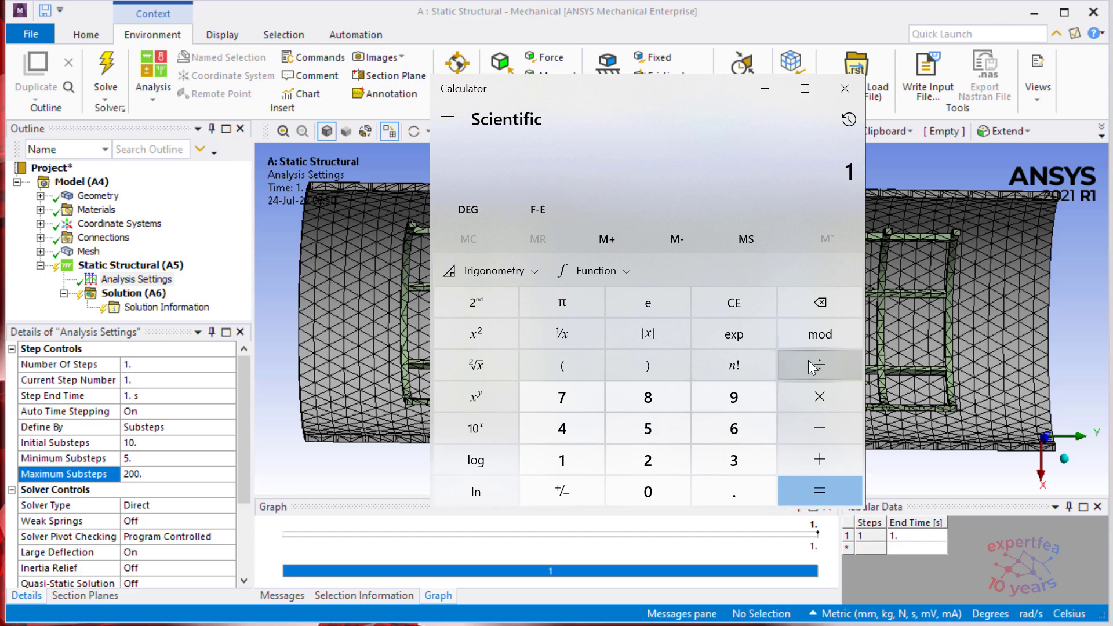
left_click(667, 461)
left_click(649, 493)
left_click(649, 493)
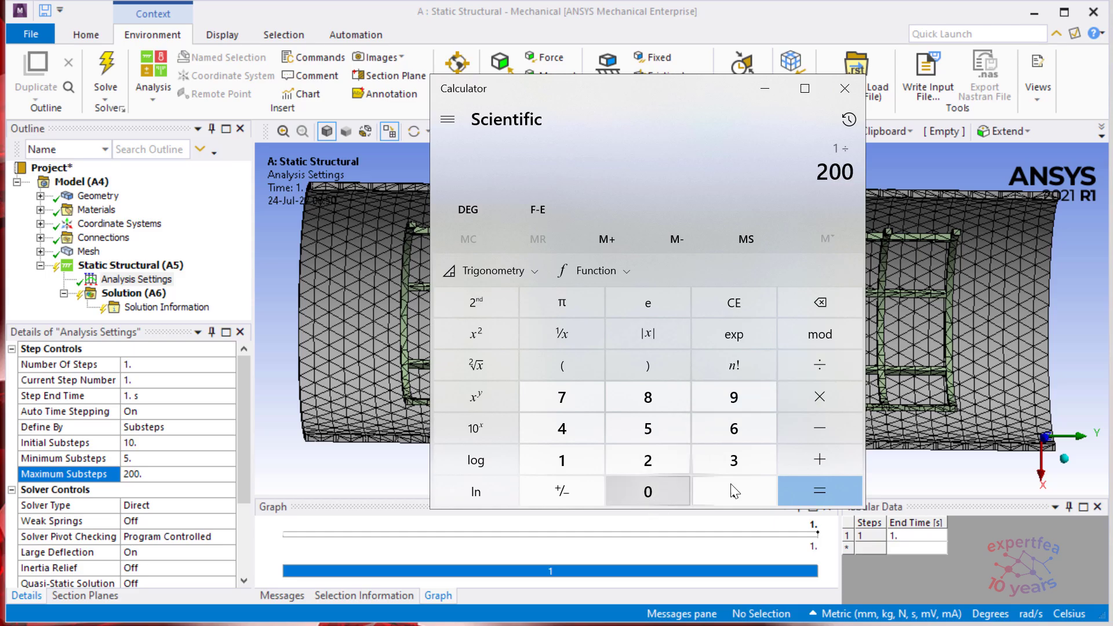
left_click(812, 485)
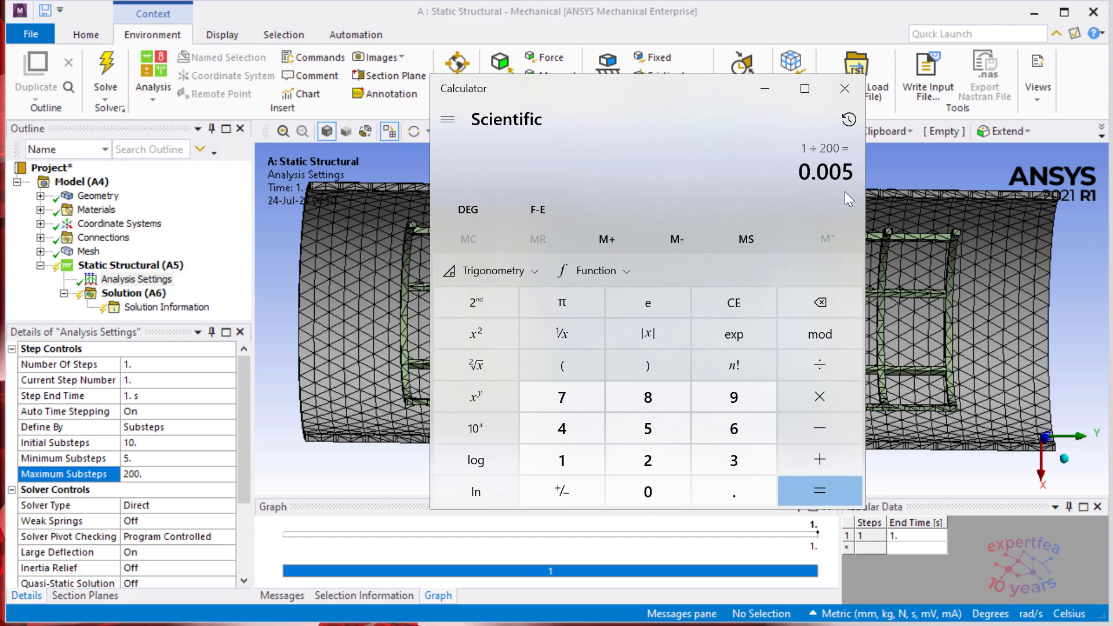
left_click(845, 91)
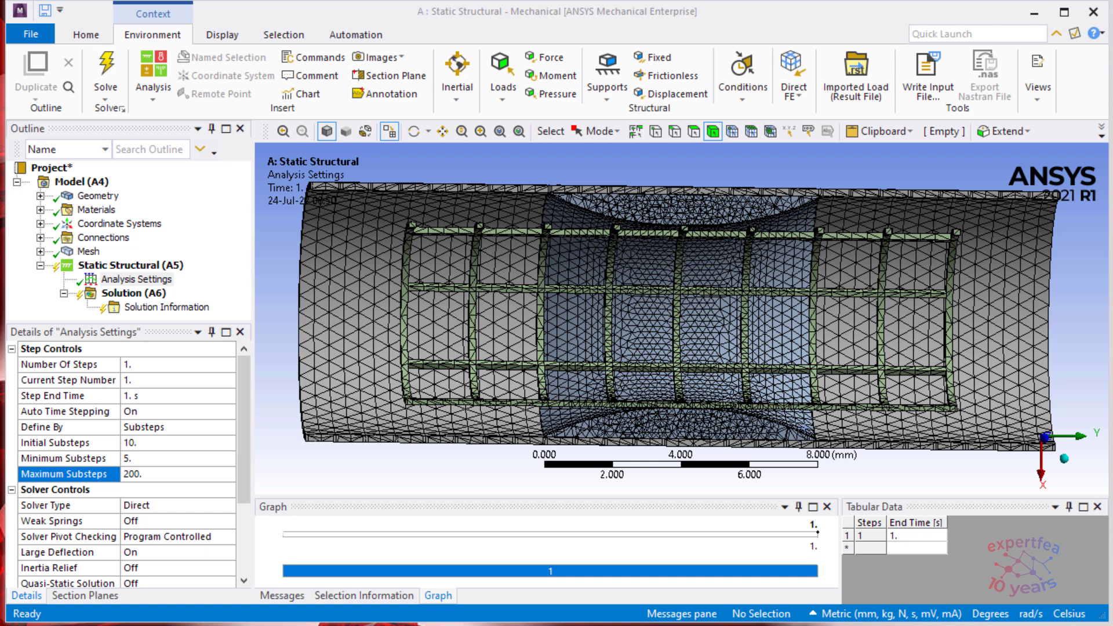
- In the analysis Output Controls, set Surface Stress, Back Stress and Nonlinear Data to Yes, keeping Contact Data at Yes
left_click_drag(244, 430, 246, 514)
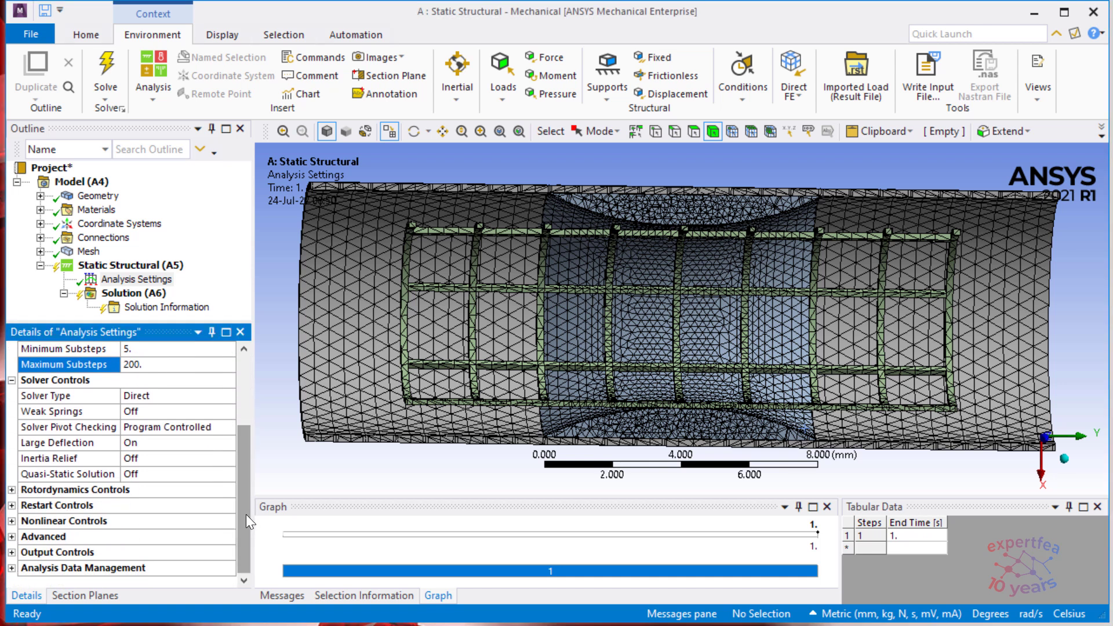
left_click(11, 552)
scroll(161, 488, "down", 5)
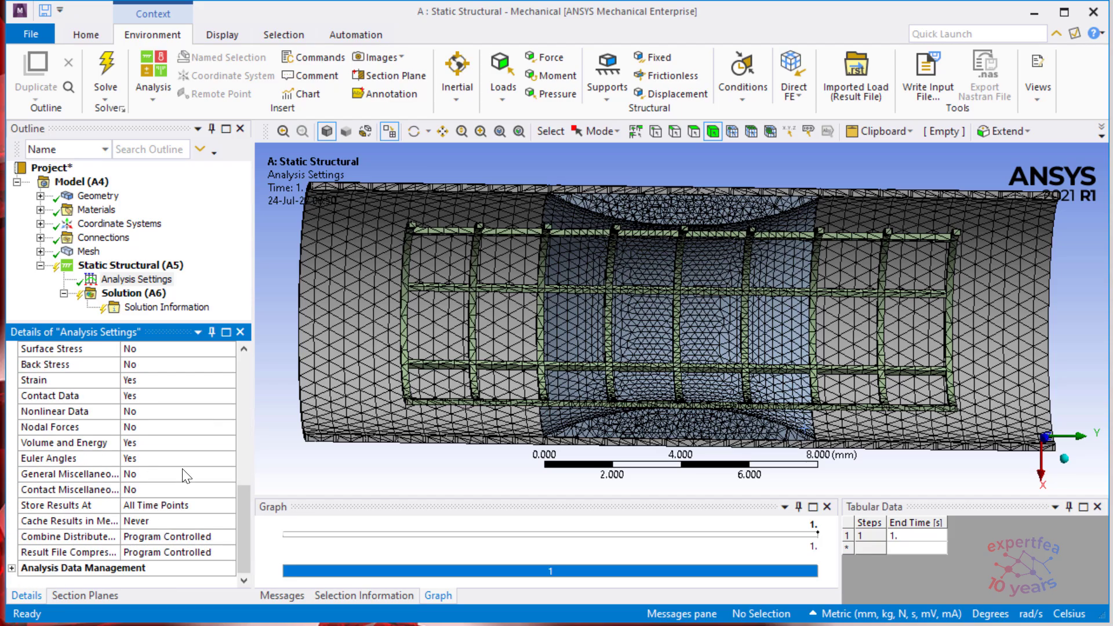
left_click_drag(244, 496, 242, 482)
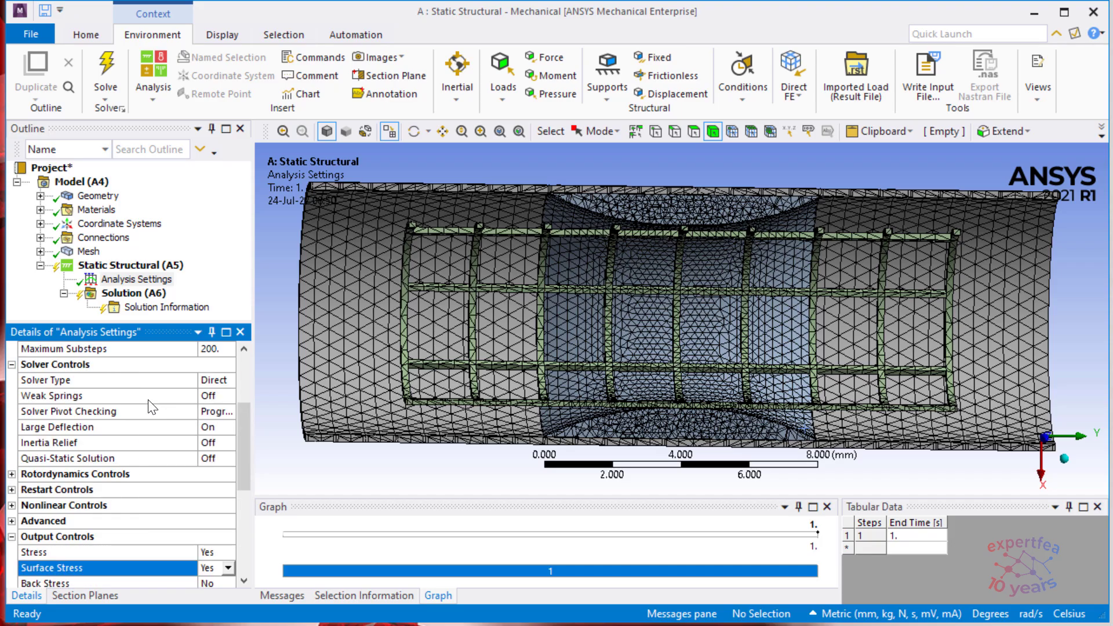
scroll(177, 492, "down", 5)
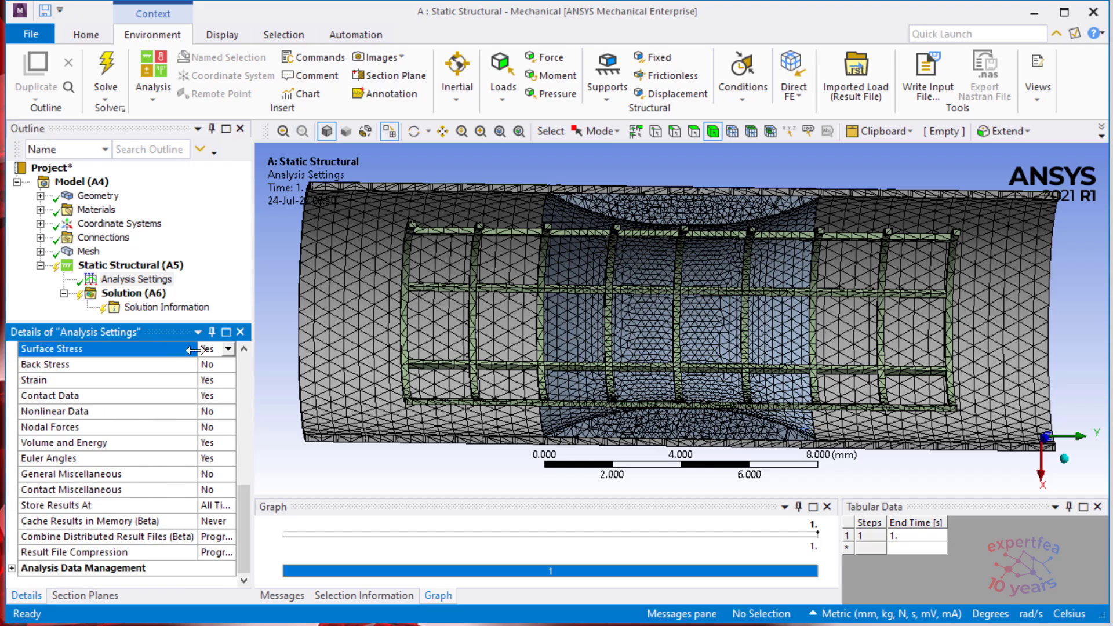
left_click_drag(193, 349, 130, 351)
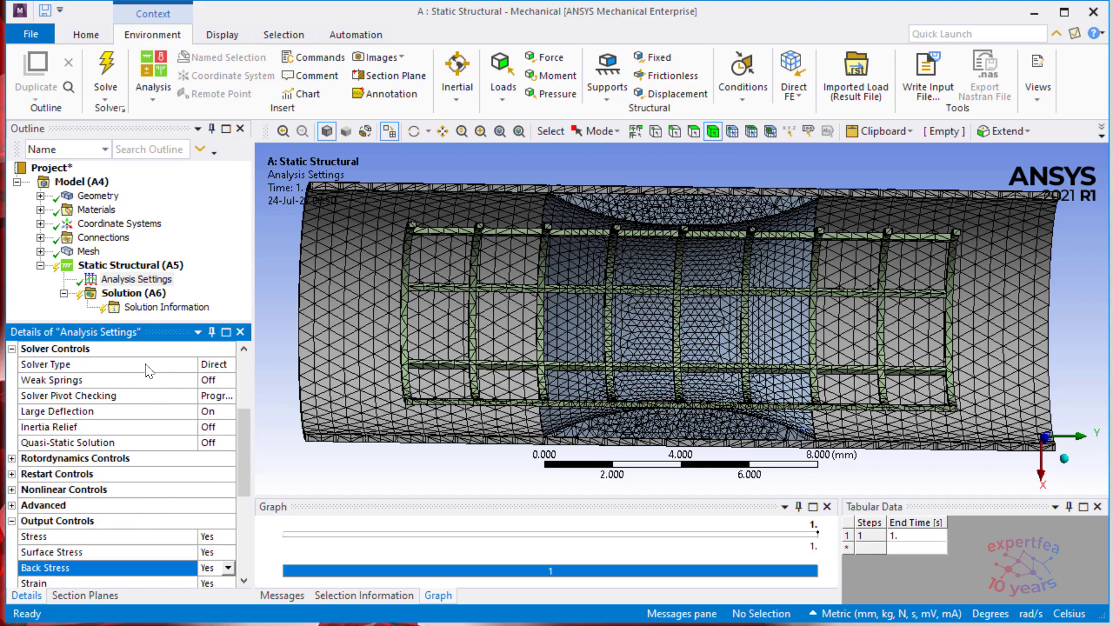
scroll(235, 428, "down", 5)
left_click_drag(253, 427, 443, 430)
double_click(236, 400)
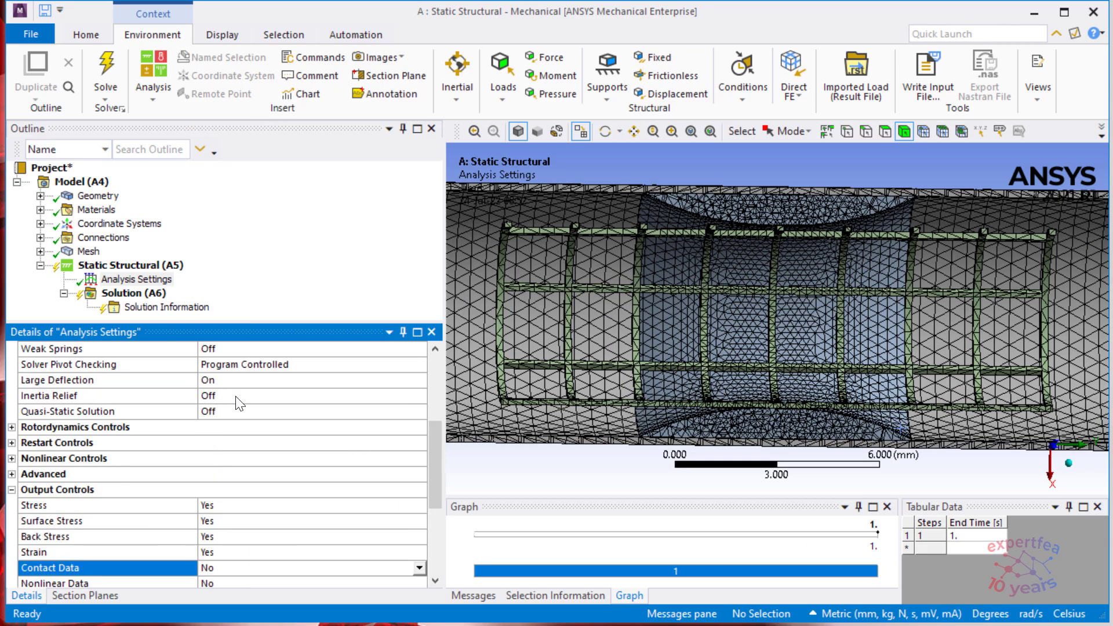
left_click(230, 581)
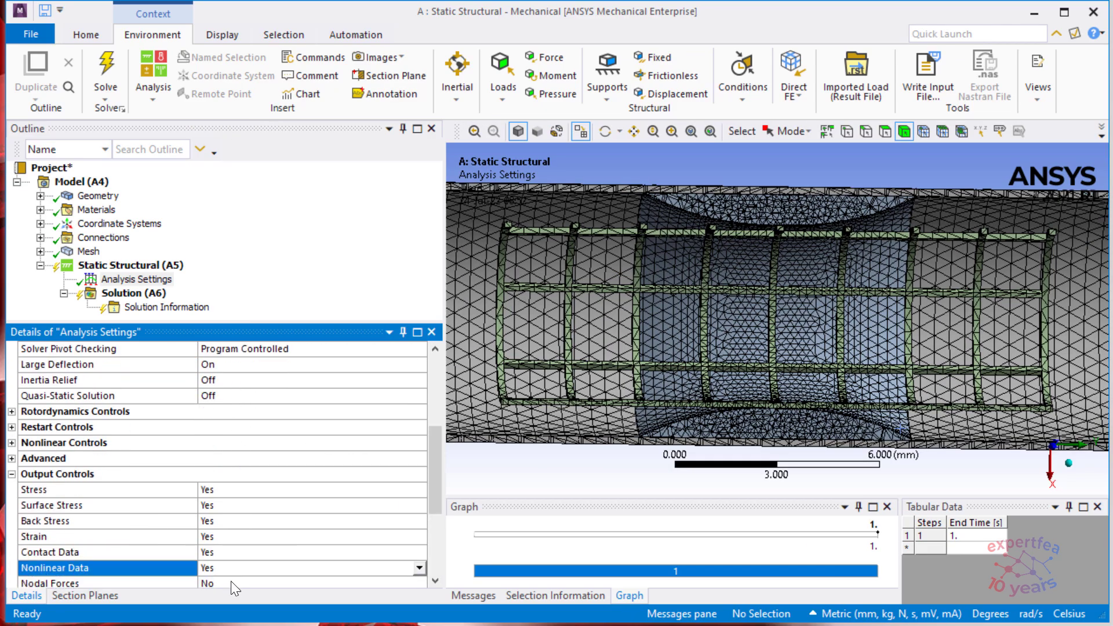
- Set Nodal Forces, General Miscellaneous and Contact Miscellaneous to Yes in the Output Controls
scroll(58, 395, "up", 4)
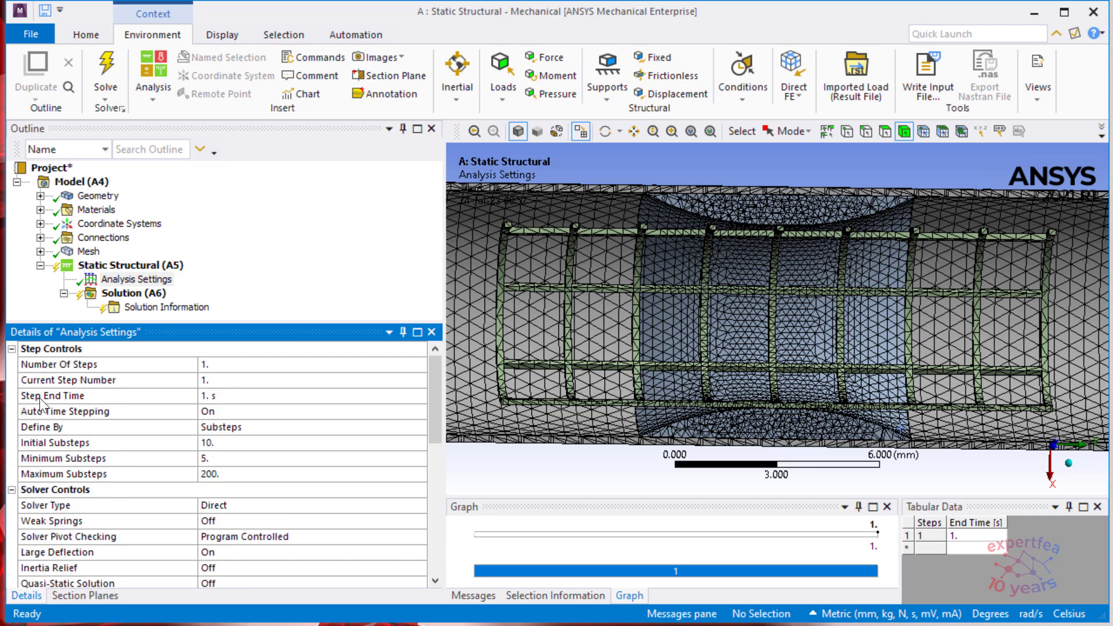
left_click(11, 350)
left_click(11, 365)
left_click(236, 553)
double_click(236, 553)
scroll(238, 554, "down", 3)
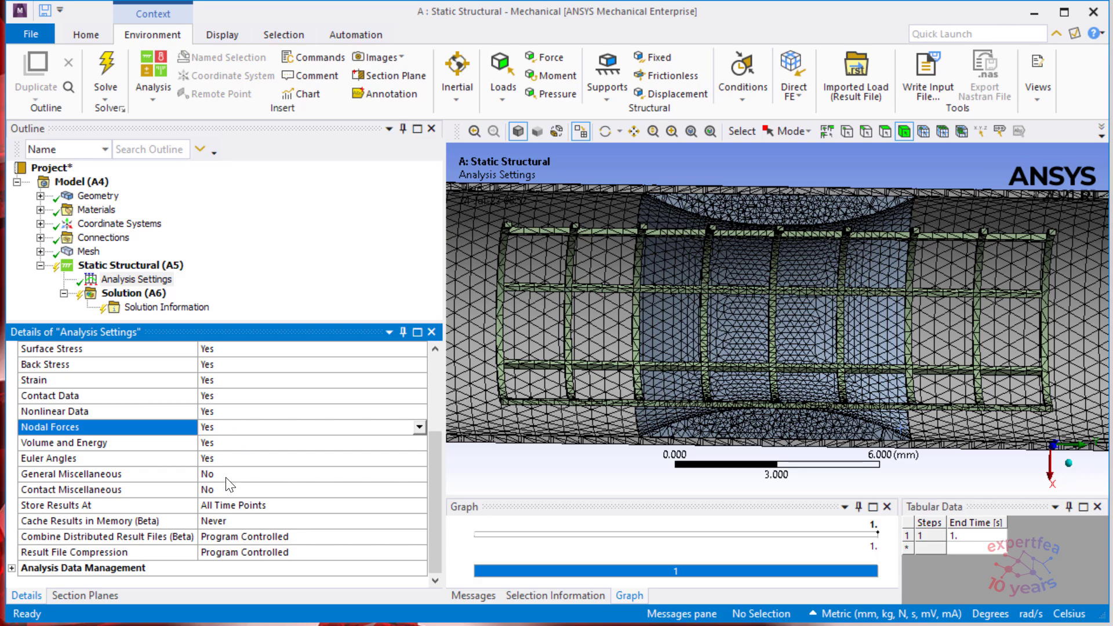
double_click(225, 478)
double_click(238, 488)
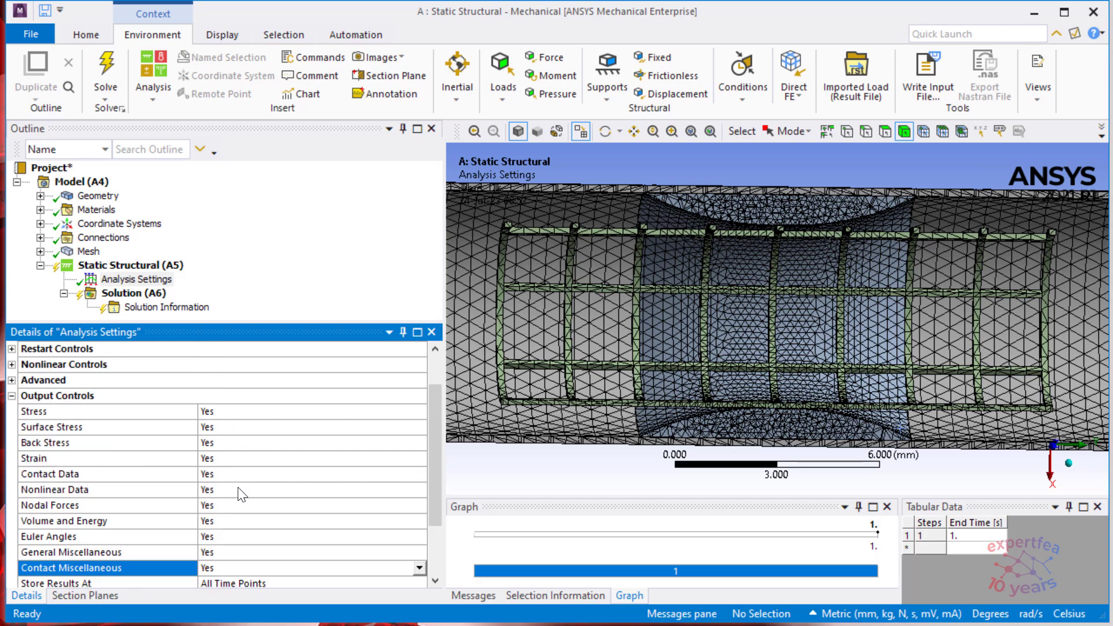
scroll(238, 490, "down", 1)
left_click_drag(446, 451, 350, 453)
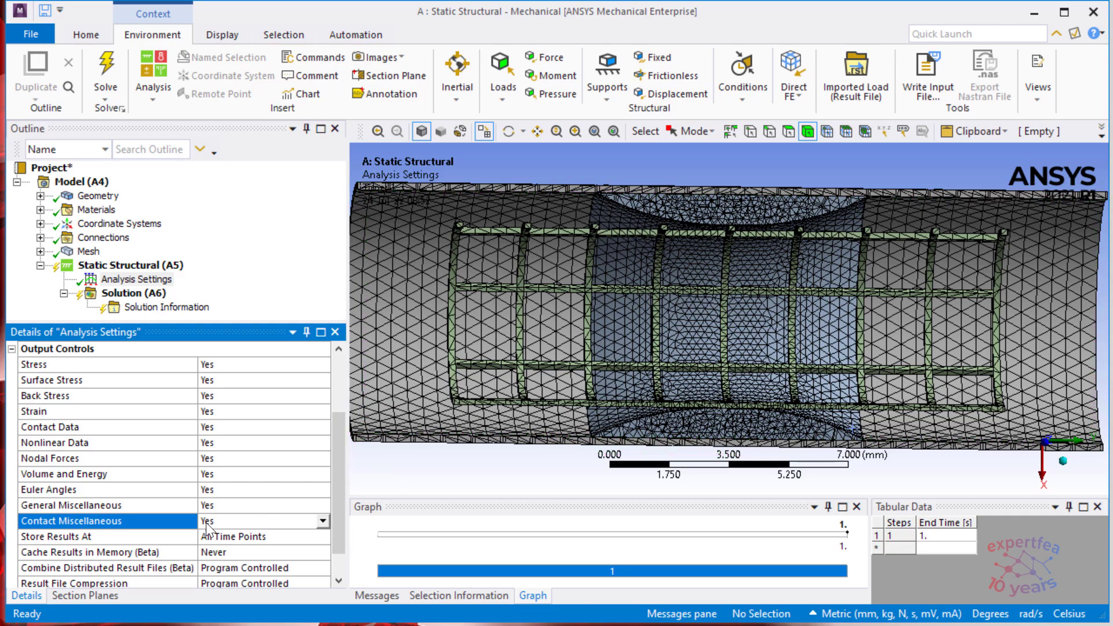
- Collapse the Output Controls and show the details of Static Structural (A5)
left_click_drag(335, 520, 329, 467)
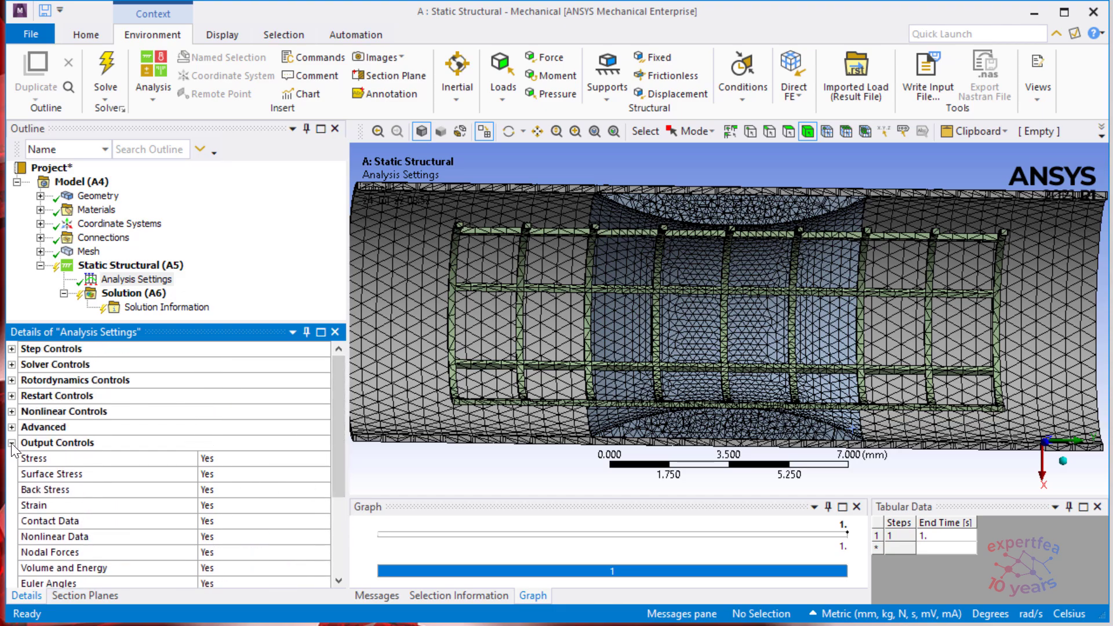
left_click(12, 443)
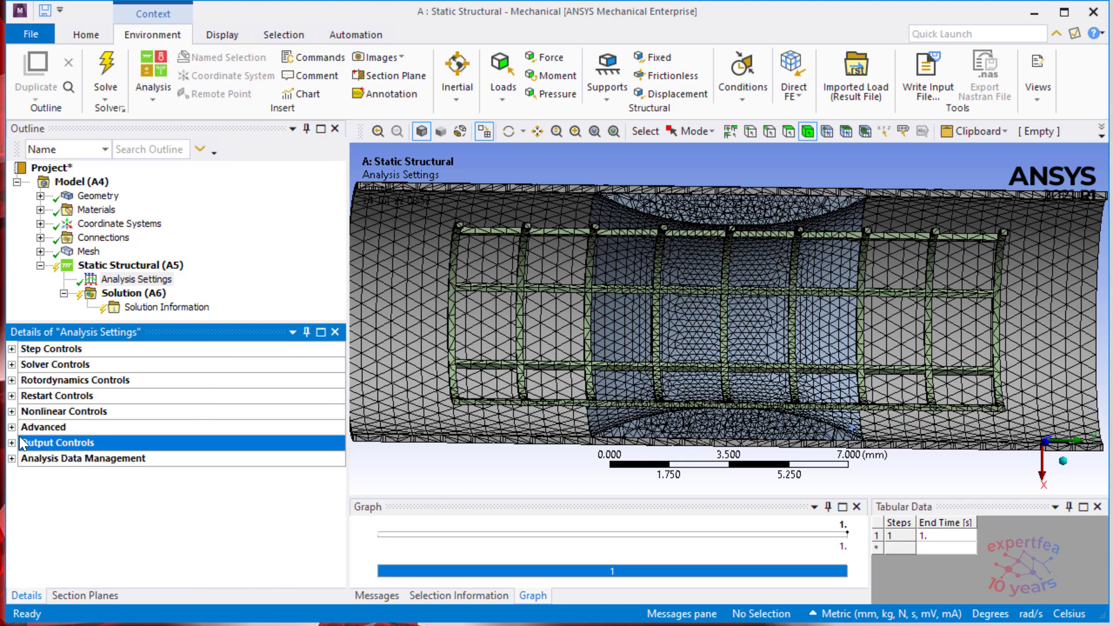
left_click(120, 266)
left_click_drag(348, 426, 268, 426)
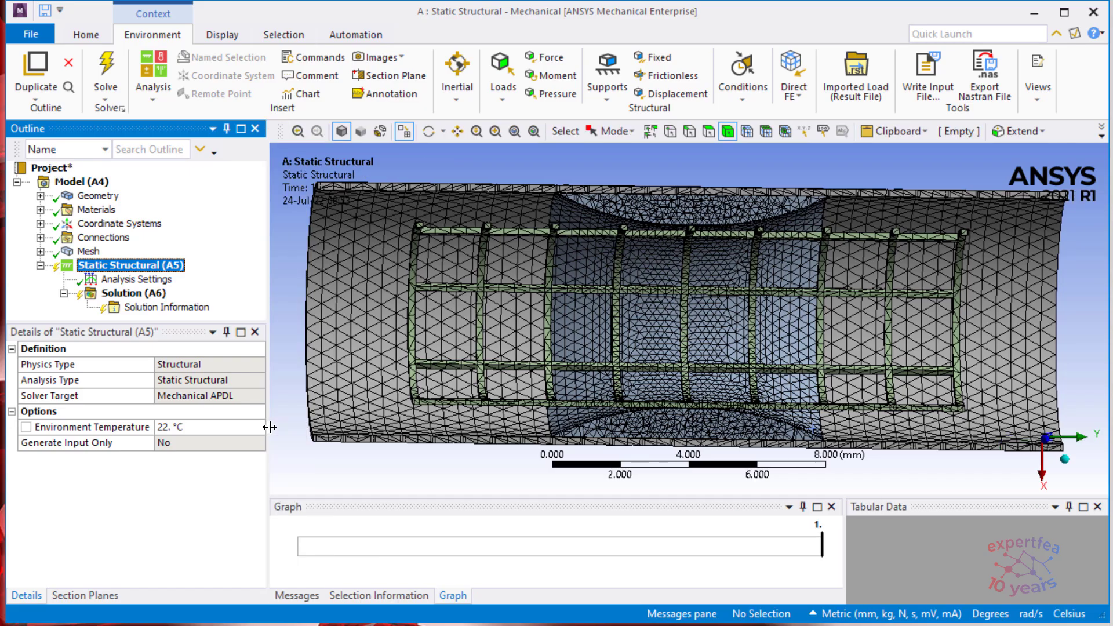
- Switch to the stent pressures and diameters image and capture its tables from the 5.0 mm stent row down with Snipping Tool
left_click(1031, 20)
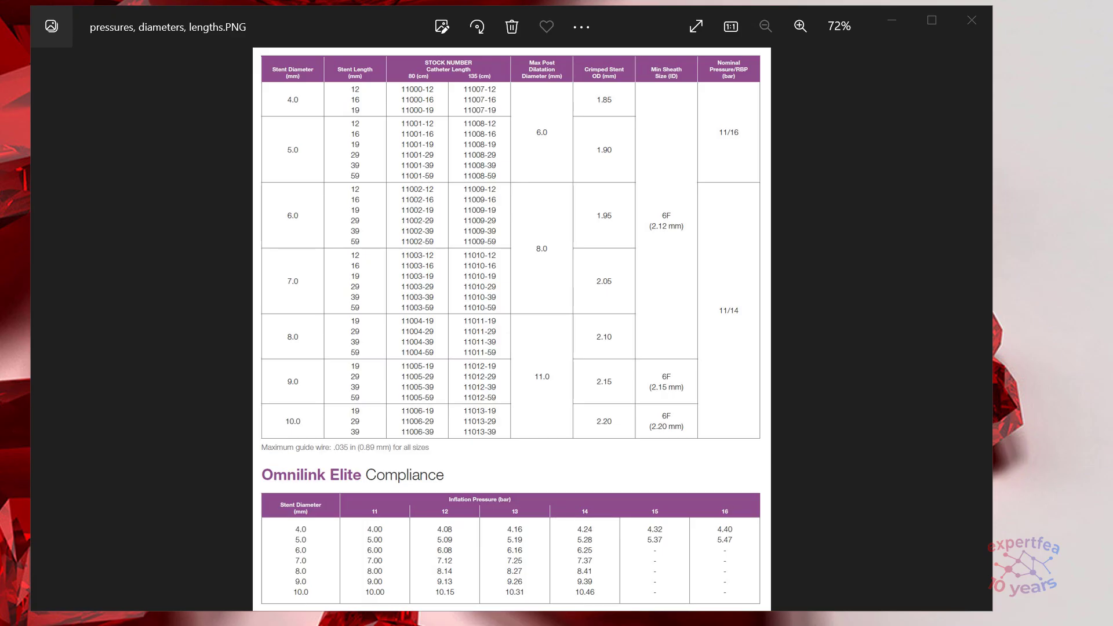
left_click_drag(833, 0, 928, 87)
left_click(820, 117)
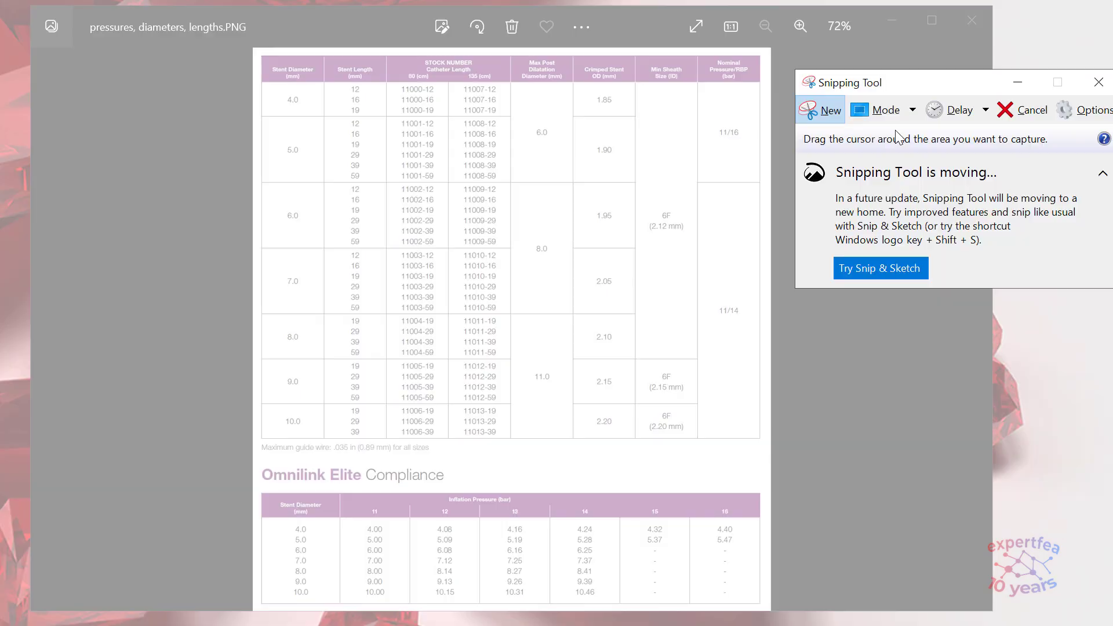
left_click_drag(903, 82, 24, 58)
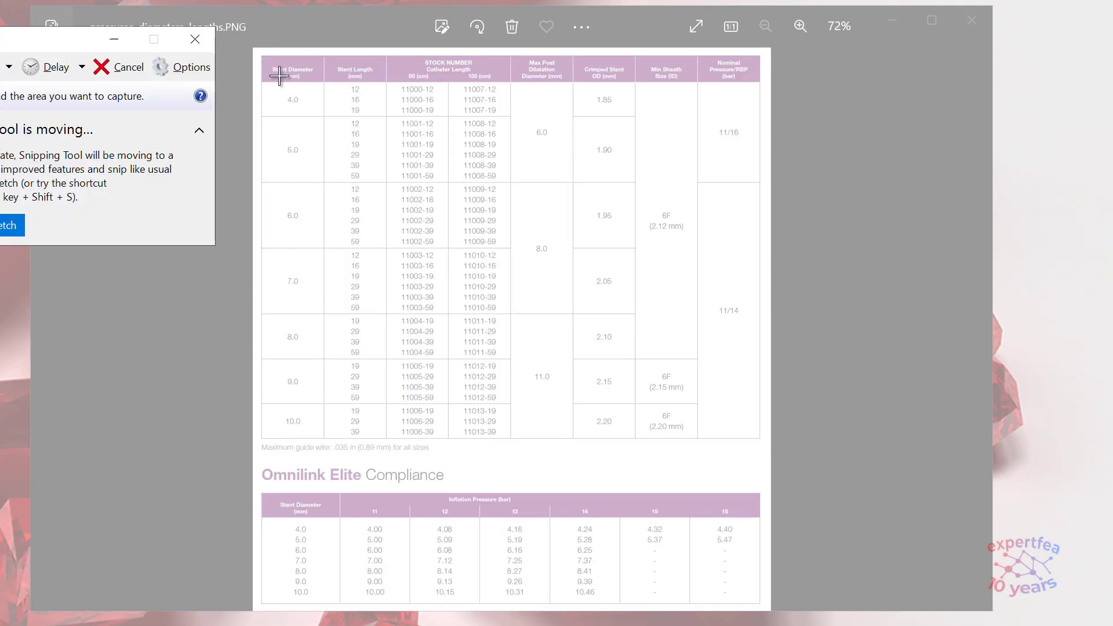
left_click_drag(253, 117, 763, 544)
left_click_drag(762, 545, 761, 545)
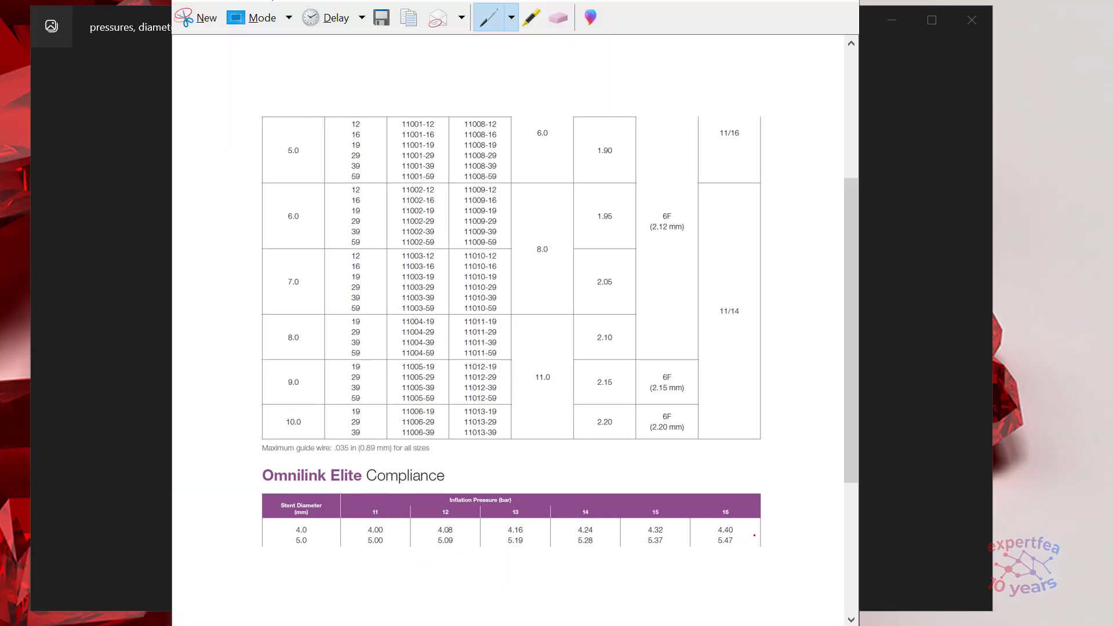
- With the blue pen, write a diameter symbol by the 6.0 maximum dilatation value, with two branches leading to "R0,5"
left_click(516, 26)
left_click(524, 60)
mouse_move(531, 104)
left_mouse_down()
mouse_move(543, 118)
mouse_move(530, 103)
mouse_move(525, 175)
mouse_move(567, 173)
left_mouse_up()
mouse_move(520, 202)
left_mouse_down()
mouse_move(526, 177)
mouse_move(545, 203)
mouse_move(561, 194)
mouse_move(551, 202)
left_mouse_up()
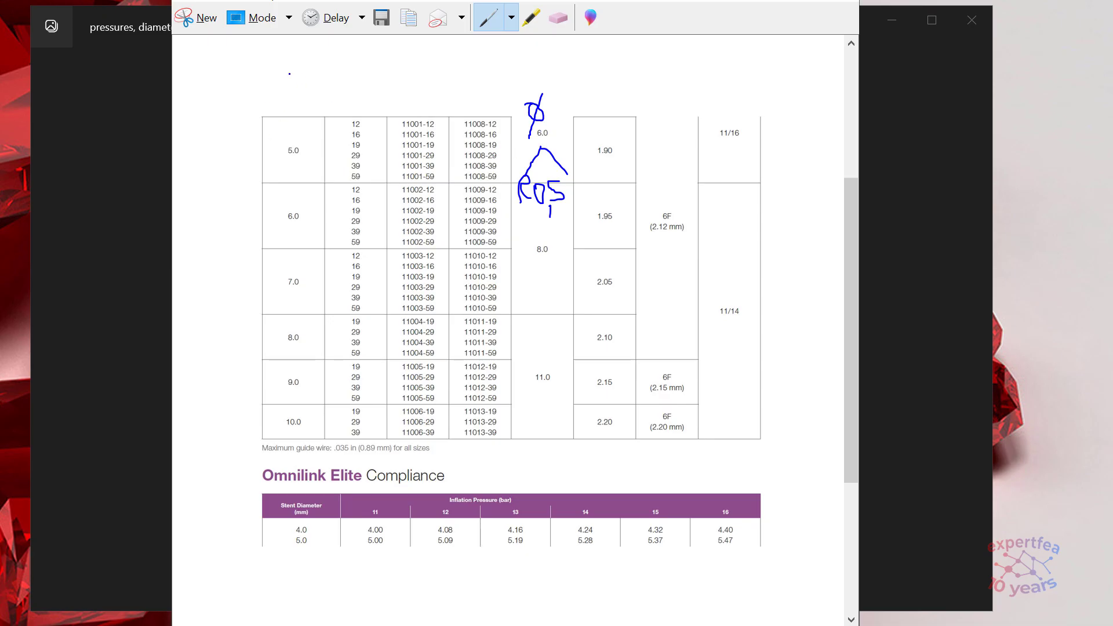
- Handwrite the expansion from Ø5 to Ø6 above the table, followed by "0,5+0,5"
mouse_move(259, 74)
left_mouse_down()
mouse_move(254, 91)
mouse_move(274, 80)
mouse_move(255, 91)
left_mouse_up()
left_click_drag(270, 51, 262, 104)
mouse_move(308, 68)
left_mouse_down()
mouse_move(290, 69)
mouse_move(291, 89)
mouse_move(355, 82)
mouse_move(347, 71)
mouse_move(345, 87)
mouse_move(389, 90)
mouse_move(389, 78)
mouse_move(373, 112)
left_mouse_up()
left_click_drag(425, 63, 407, 86)
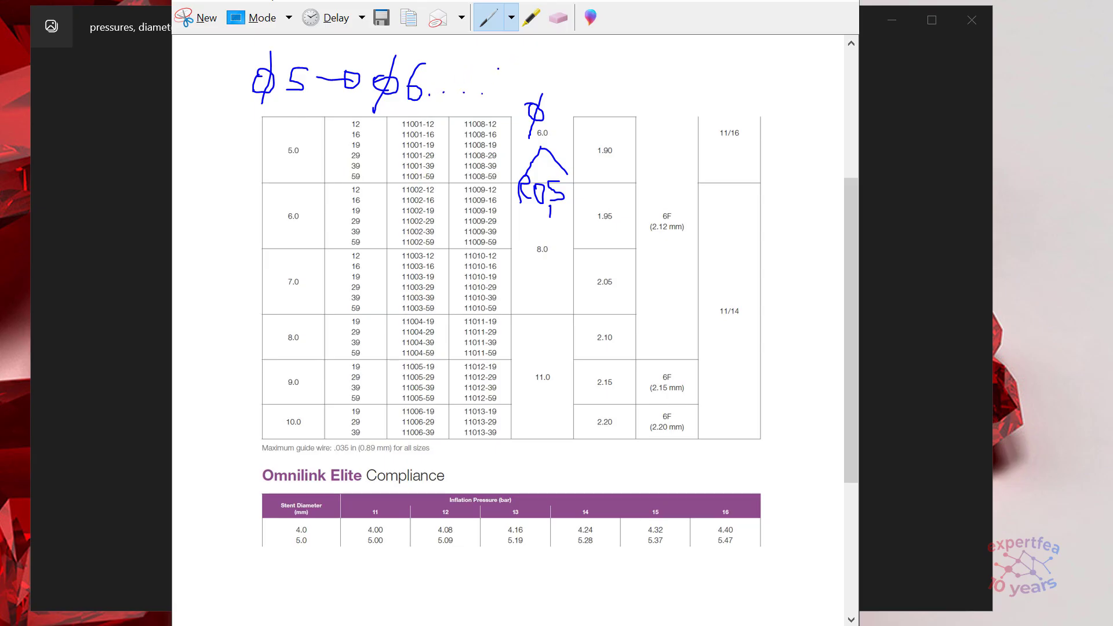
mouse_move(501, 64)
left_mouse_down()
mouse_move(508, 75)
mouse_move(497, 79)
mouse_move(515, 81)
mouse_move(535, 58)
mouse_move(524, 75)
mouse_move(564, 65)
mouse_move(553, 77)
mouse_move(586, 76)
mouse_move(596, 90)
left_mouse_up()
left_click_drag(613, 53, 610, 82)
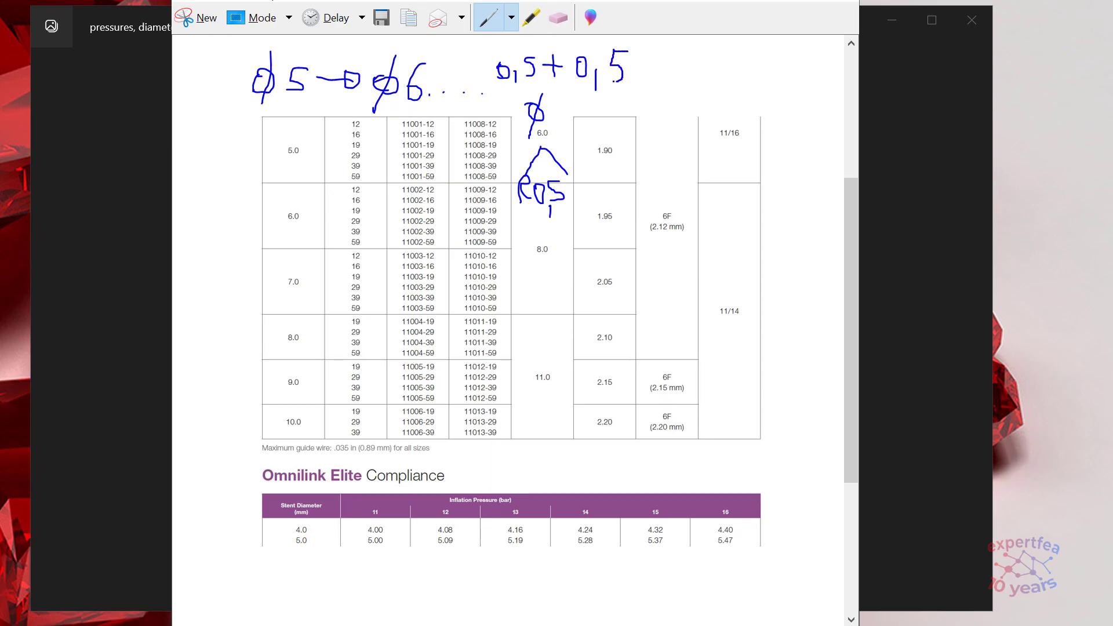
- Sketch a circle with a diagonal diameter arrow labelled Ø5 beside the "0,5+0,5" note, and enclose it in a larger circle
mouse_move(695, 54)
left_mouse_down()
mouse_move(675, 118)
mouse_move(741, 107)
mouse_move(713, 51)
mouse_move(693, 49)
left_mouse_up()
mouse_move(676, 113)
left_mouse_down()
mouse_move(735, 64)
mouse_move(695, 120)
left_mouse_up()
mouse_move(681, 81)
left_mouse_down()
mouse_move(693, 88)
mouse_move(681, 81)
mouse_move(684, 105)
left_mouse_up()
left_click_drag(701, 64, 701, 85)
mouse_move(657, 44)
left_mouse_down()
mouse_move(649, 99)
mouse_move(694, 139)
left_mouse_up()
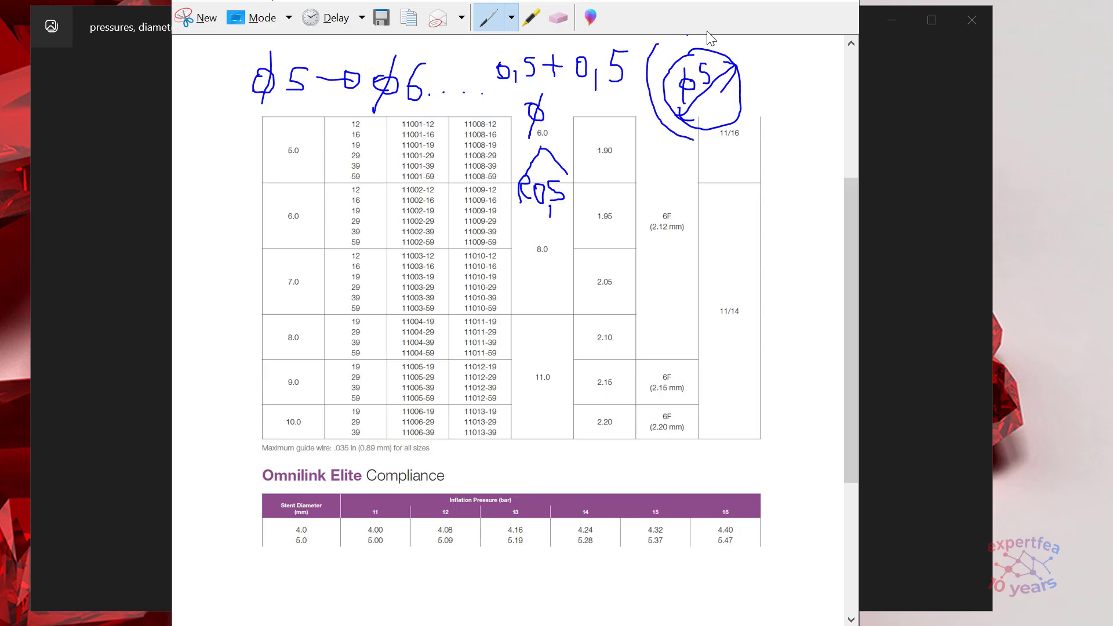
mouse_move(691, 138)
left_mouse_down()
mouse_move(761, 123)
mouse_move(728, 39)
mouse_move(654, 49)
left_mouse_up()
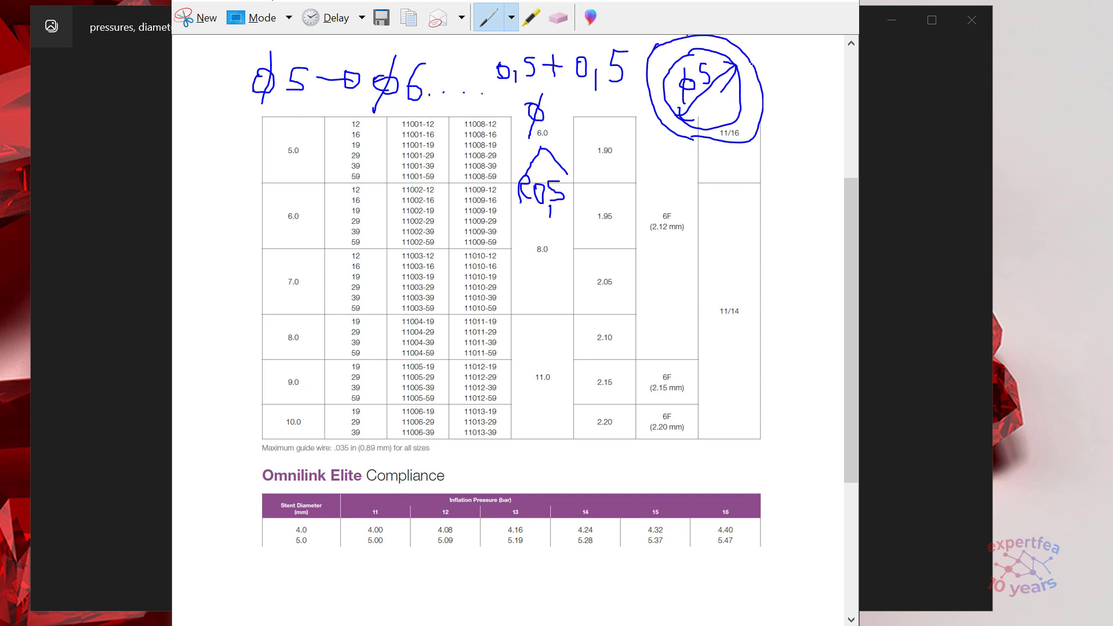
- Mark the outer circle's diameter with opposing arrows labelled Ø6, and draw a leader line from the gap between the circles
left_click_drag(648, 167, 672, 131)
mouse_move(747, 59)
left_mouse_down()
mouse_move(760, 36)
mouse_move(819, 55)
left_mouse_up()
mouse_move(652, 148)
left_mouse_down()
mouse_move(670, 140)
mouse_move(675, 148)
left_mouse_up()
mouse_move(746, 42)
left_mouse_down()
mouse_move(769, 58)
mouse_move(823, 47)
mouse_move(812, 39)
mouse_move(804, 65)
mouse_move(832, 69)
mouse_move(829, 59)
left_mouse_up()
left_click_drag(747, 74, 815, 105)
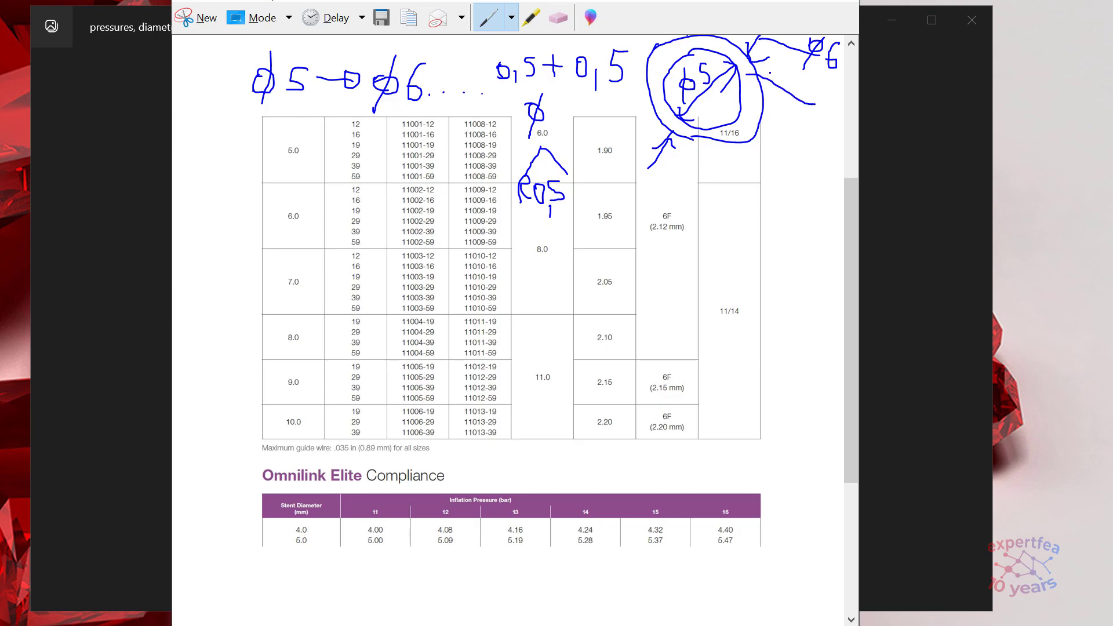
- Label the gap between the two circles 0,5 on both sides and mark the centre of the inner circle
left_click_drag(747, 72, 751, 76)
left_click_drag(800, 81, 822, 99)
mouse_move(681, 125)
left_mouse_down()
mouse_move(710, 187)
mouse_move(719, 174)
mouse_move(728, 191)
mouse_move(737, 174)
mouse_move(740, 189)
left_mouse_up()
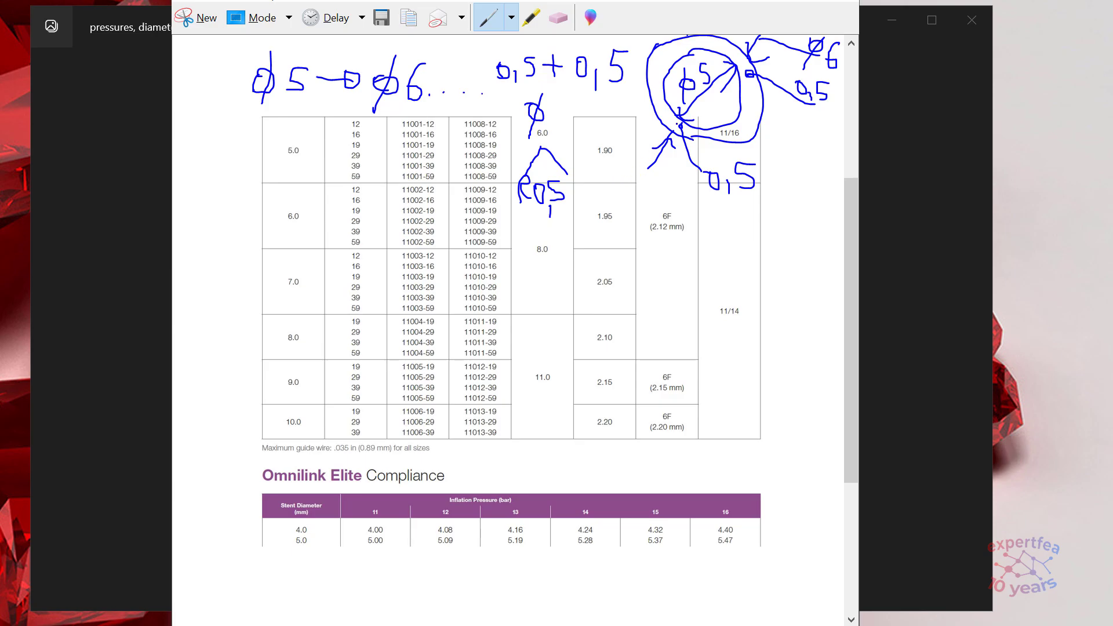
left_click(705, 94)
left_click_drag(702, 88, 705, 100)
- Circle the 16 bar inflation pressure in the compliance table and write "1.6 MPa" above it
mouse_move(721, 498)
left_mouse_down()
mouse_move(708, 510)
mouse_move(723, 524)
mouse_move(737, 505)
mouse_move(720, 498)
mouse_move(772, 472)
mouse_move(806, 471)
mouse_move(808, 491)
left_mouse_up()
left_click(758, 490)
mouse_move(815, 483)
left_mouse_down()
mouse_move(814, 448)
mouse_move(823, 447)
mouse_move(819, 483)
mouse_move(833, 490)
left_mouse_up()
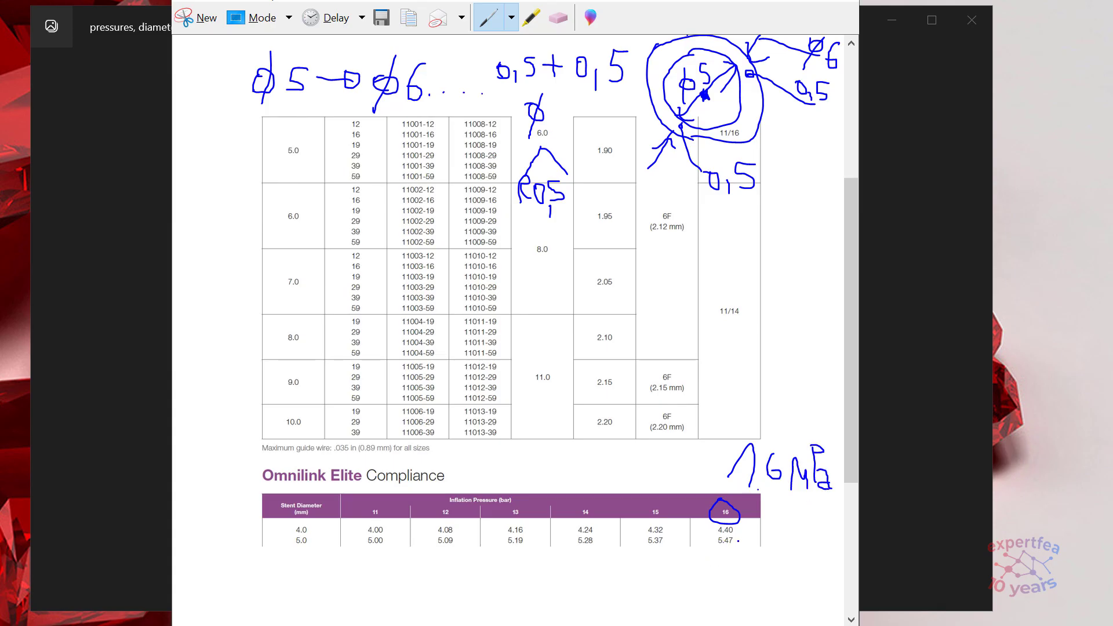
- Write ≈Ø0,5 beside 5.47, branch it into 0,25 and 0,25, and underscore both 0,5 gap labels with brackets
mouse_move(751, 538)
left_mouse_down()
mouse_move(793, 546)
mouse_move(793, 536)
mouse_move(803, 550)
mouse_move(818, 539)
mouse_move(813, 548)
left_mouse_up()
left_click_drag(776, 512, 774, 532)
mouse_move(777, 575)
left_mouse_down()
mouse_move(792, 555)
mouse_move(820, 571)
left_mouse_up()
left_click_drag(719, 202, 762, 190)
left_click_drag(794, 124, 833, 110)
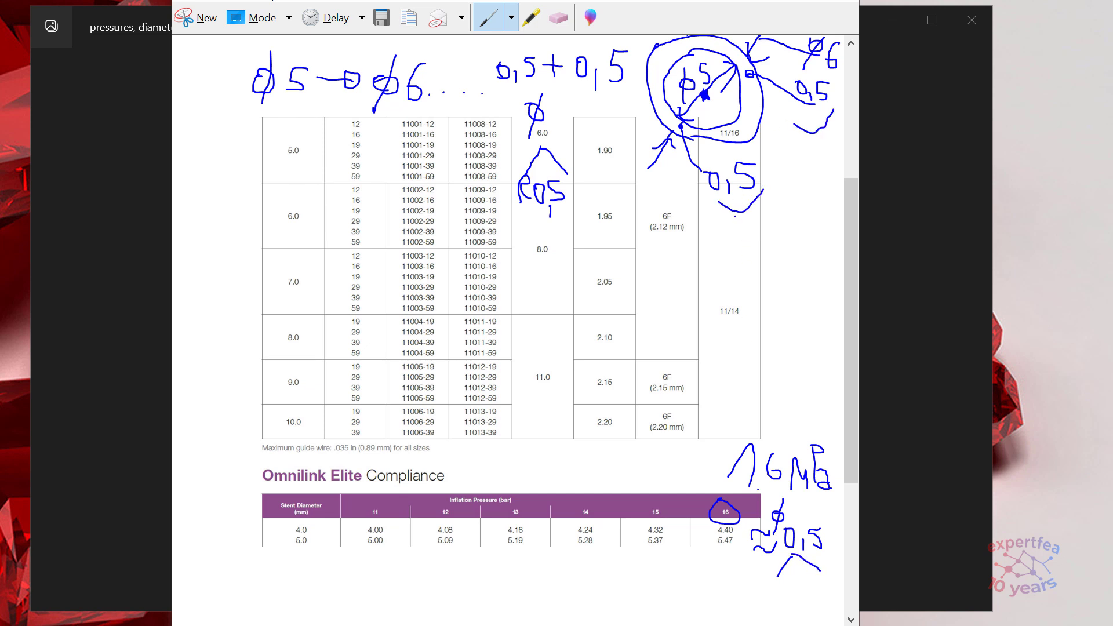
mouse_move(721, 585)
left_mouse_down()
mouse_move(740, 604)
mouse_move(767, 592)
mouse_move(805, 608)
mouse_move(839, 589)
mouse_move(831, 604)
left_mouse_up()
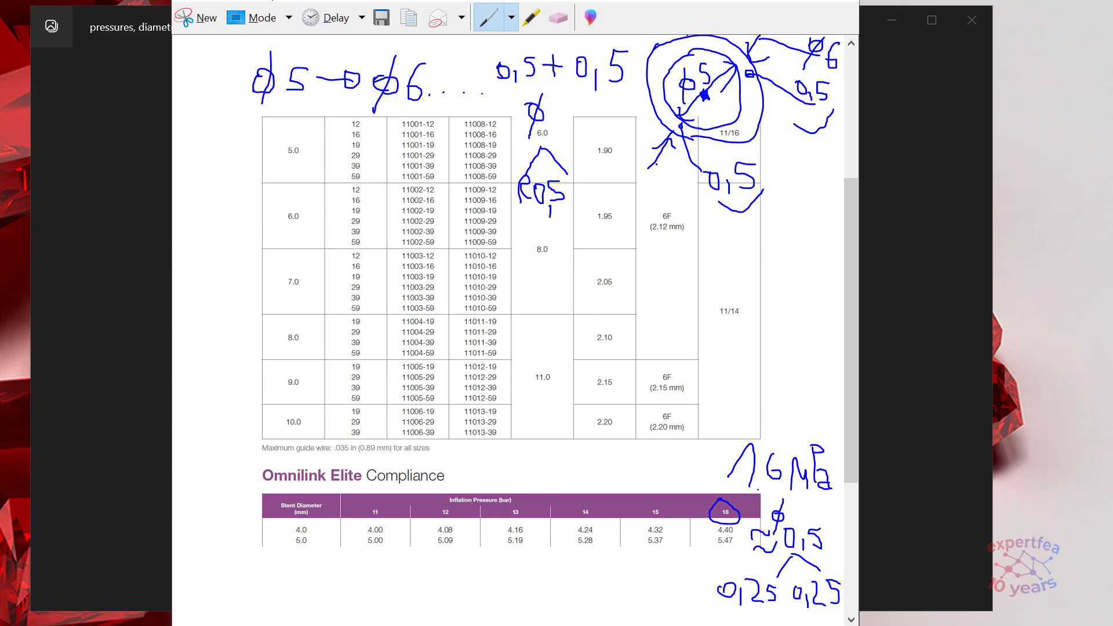
- Underline 6.0 and 5.47, add an approximation sign before 5.47, and draw a curved arrow from the 0,5 gap down to 0,25
left_click_drag(539, 140, 555, 140)
left_click_drag(711, 549, 729, 548)
left_click_drag(694, 544, 713, 529)
mouse_move(683, 194)
left_mouse_down()
mouse_move(600, 405)
mouse_move(637, 575)
mouse_move(686, 590)
mouse_move(698, 580)
mouse_move(677, 585)
mouse_move(681, 575)
left_mouse_up()
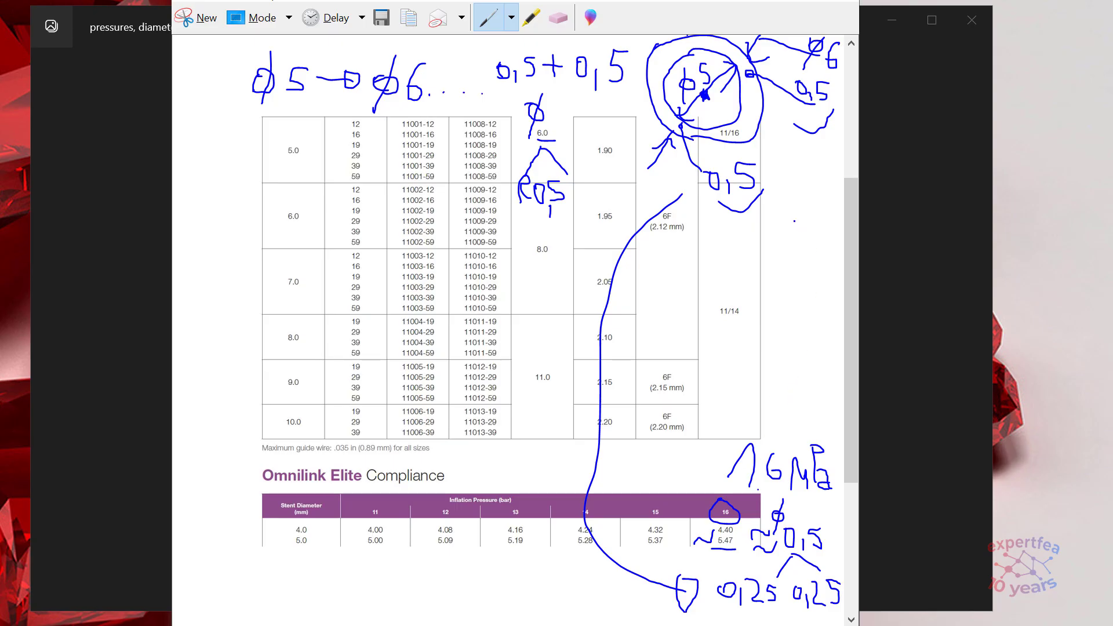
- Draw a double-headed arrow between the 0,5 gap label and 1.6 MPa, and write 0,35 beside it
mouse_move(778, 208)
left_mouse_down()
mouse_move(799, 287)
mouse_move(788, 417)
mouse_move(807, 390)
mouse_move(773, 231)
left_mouse_up()
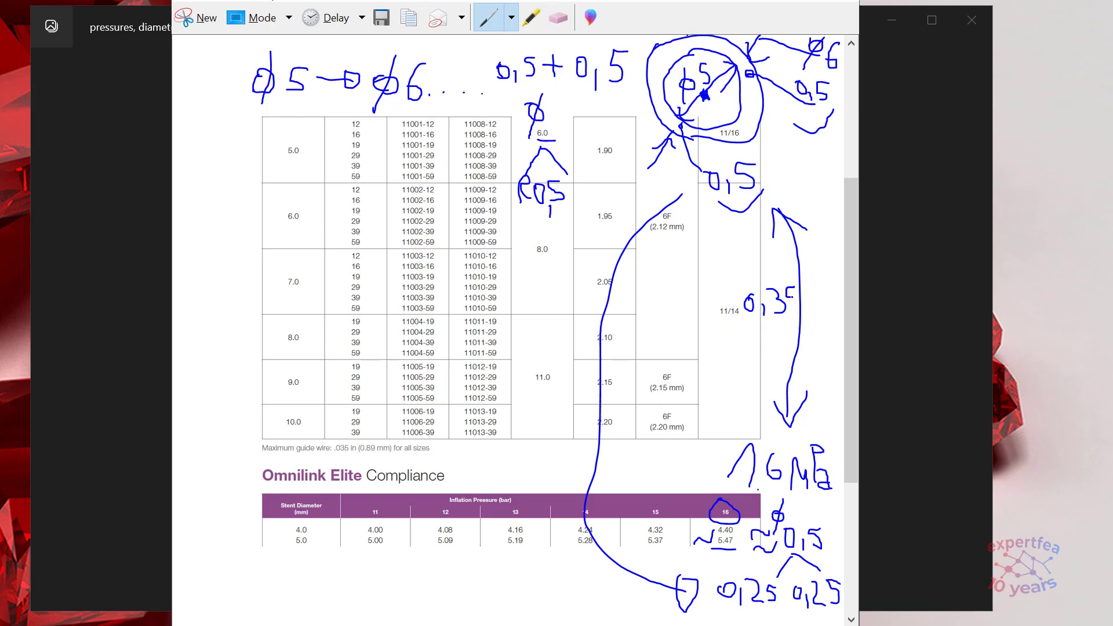
left_click_drag(786, 320, 773, 314)
mouse_move(716, 284)
left_mouse_down()
mouse_move(727, 328)
mouse_move(766, 284)
mouse_move(830, 332)
mouse_move(721, 342)
left_mouse_up()
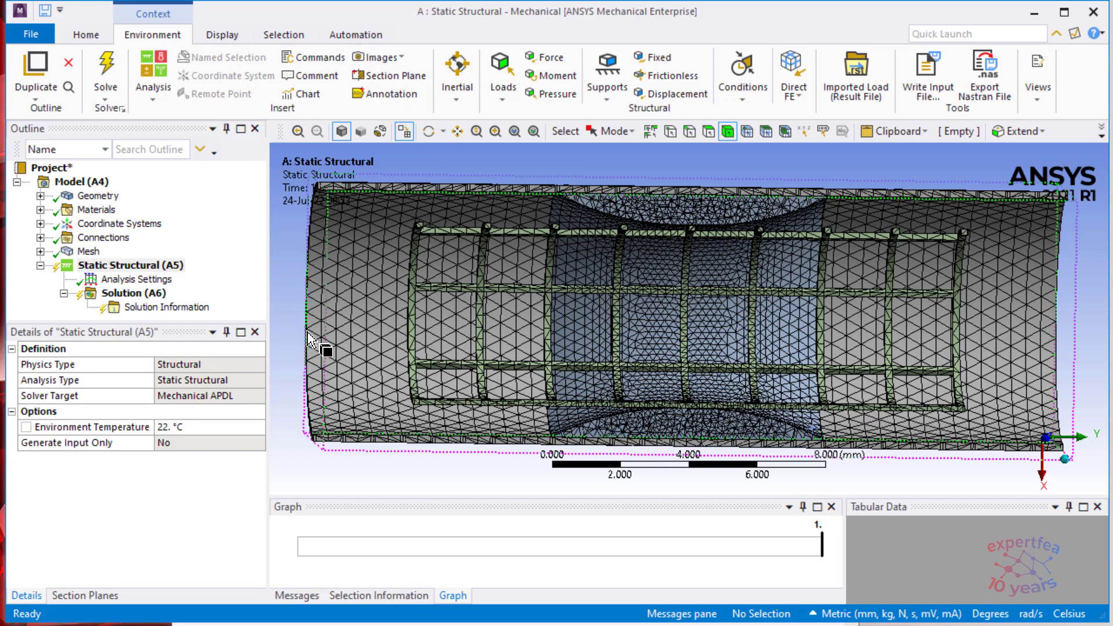
- Add a Displacement support to Static Structural (A5) and hide the outer vessel body
left_click(125, 266)
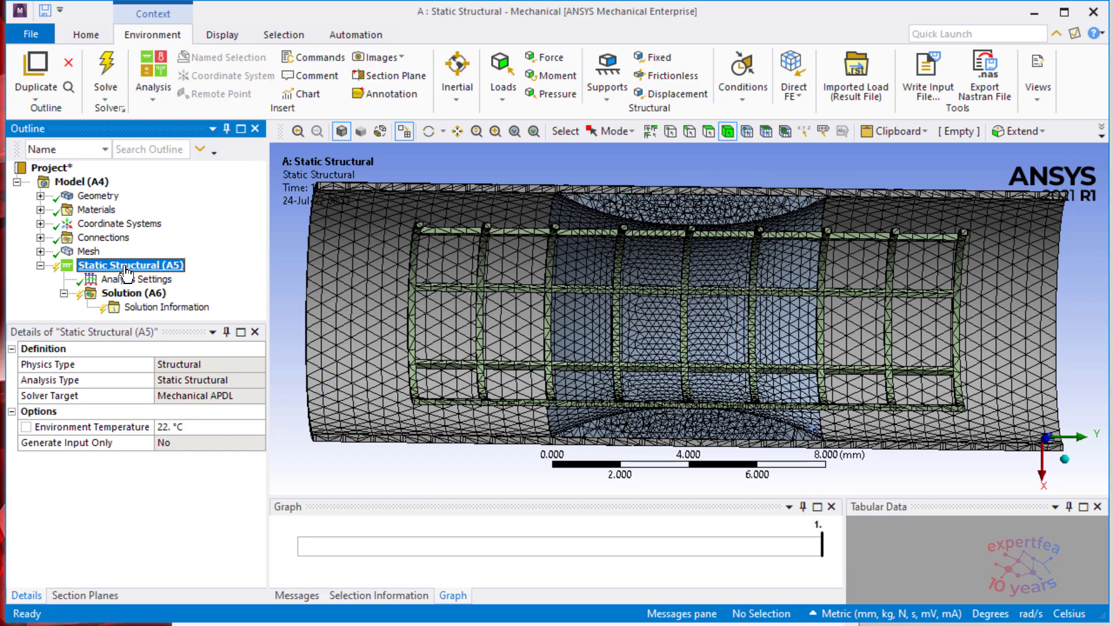
left_click(659, 94)
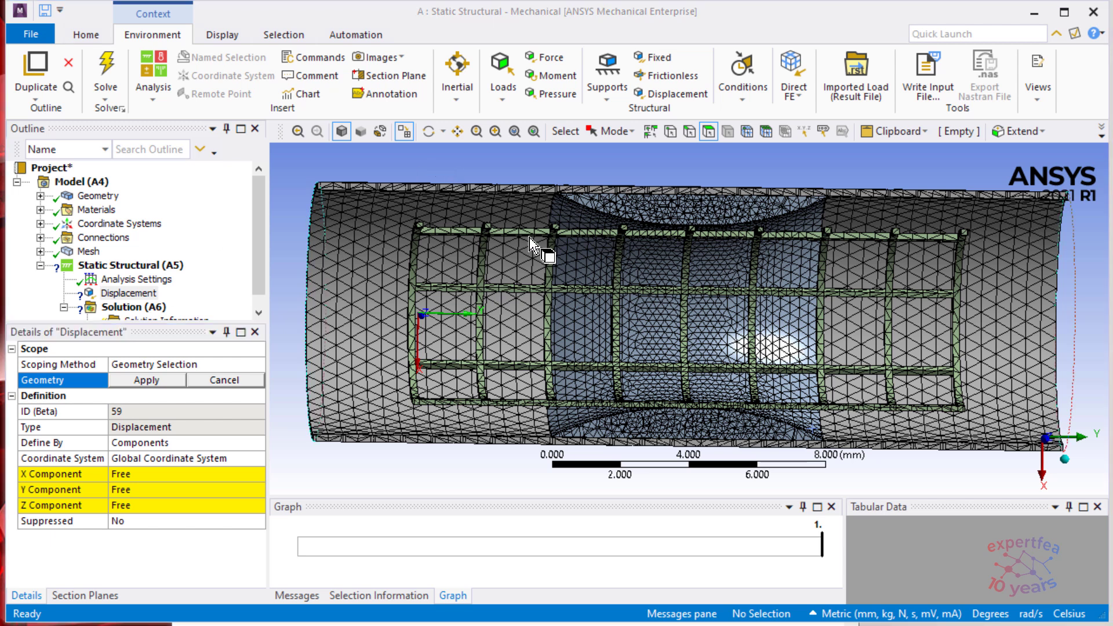
left_click(490, 243)
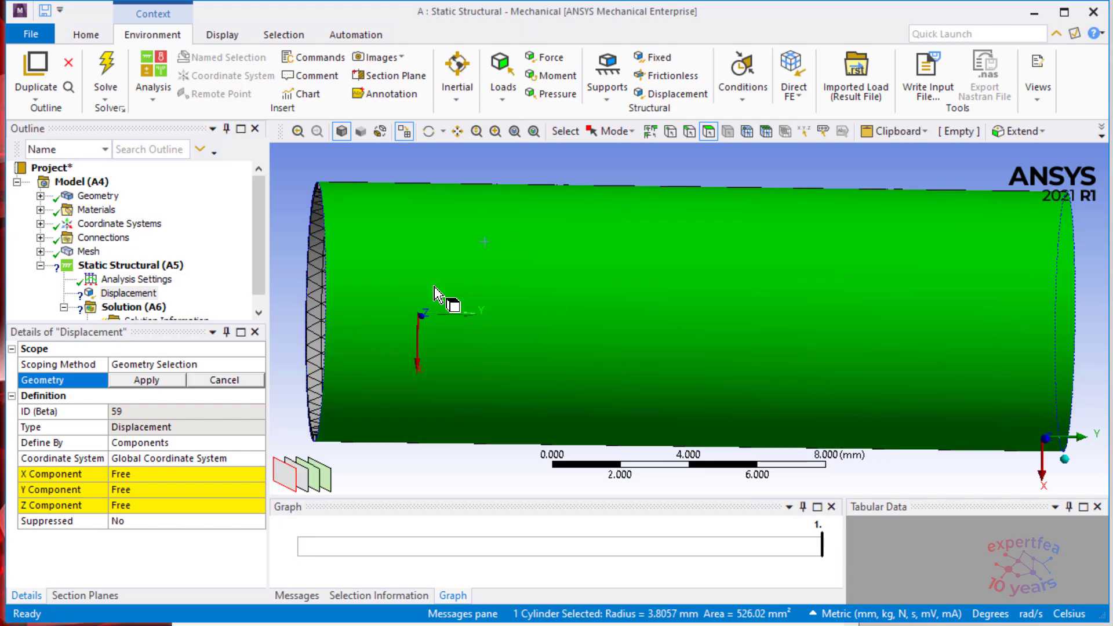
left_click(304, 218)
left_click(368, 245)
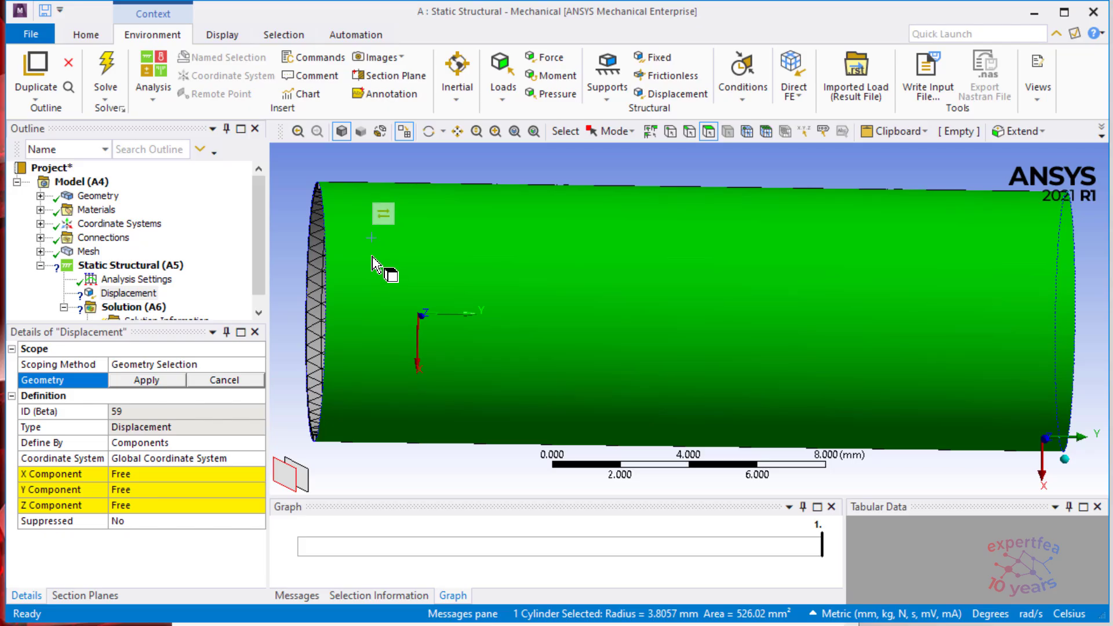
right_click(373, 257)
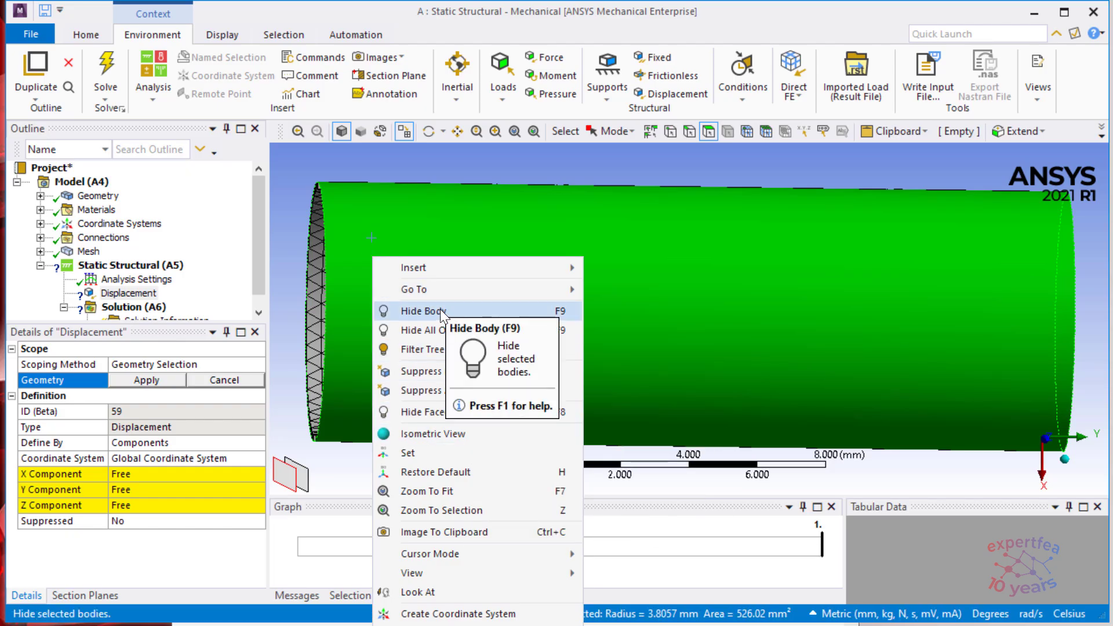
left_click(425, 311)
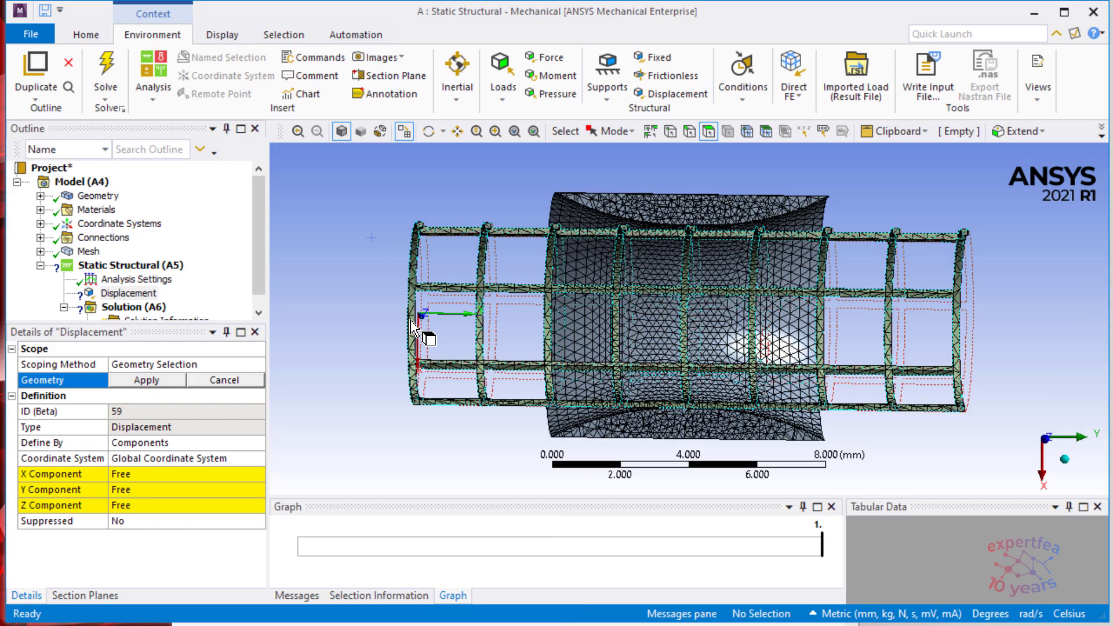
- Hide the plaque body around the middle of the stent so only the stent remains displayed
scroll(614, 324, "up", 4)
scroll(593, 293, "down", 3)
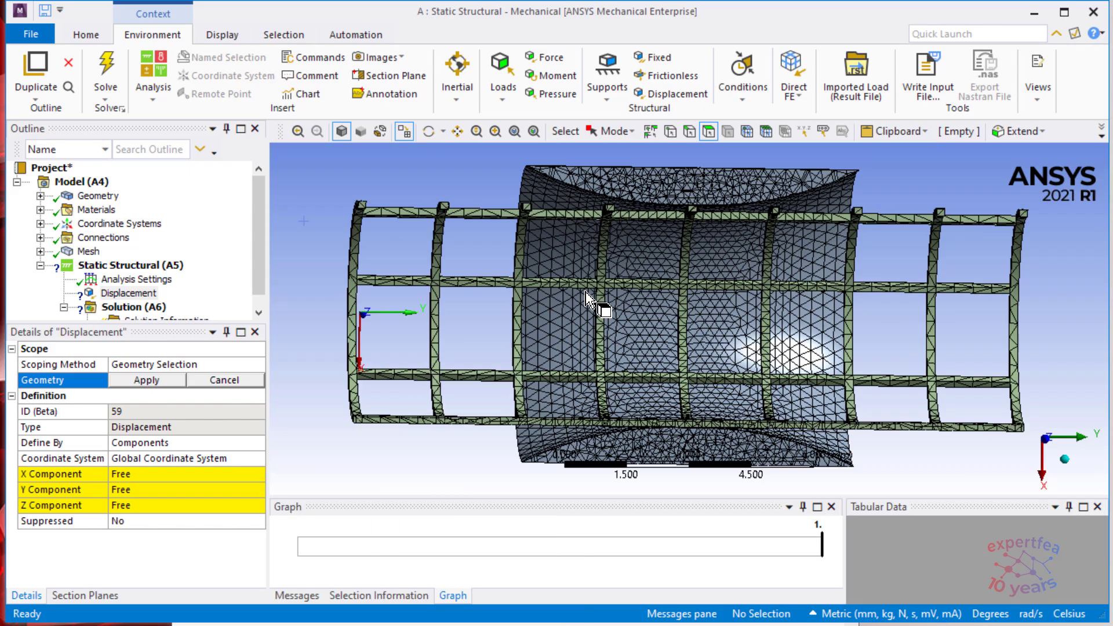
left_click(600, 284)
middle_click_drag(600, 285, 547, 307)
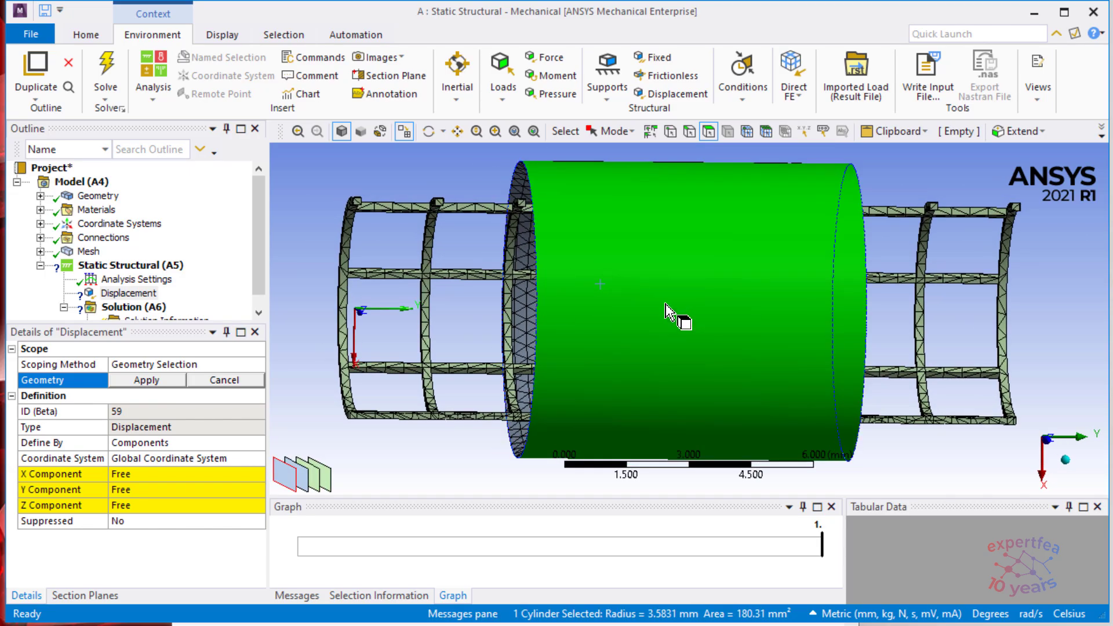
right_click(643, 282)
left_click(693, 335)
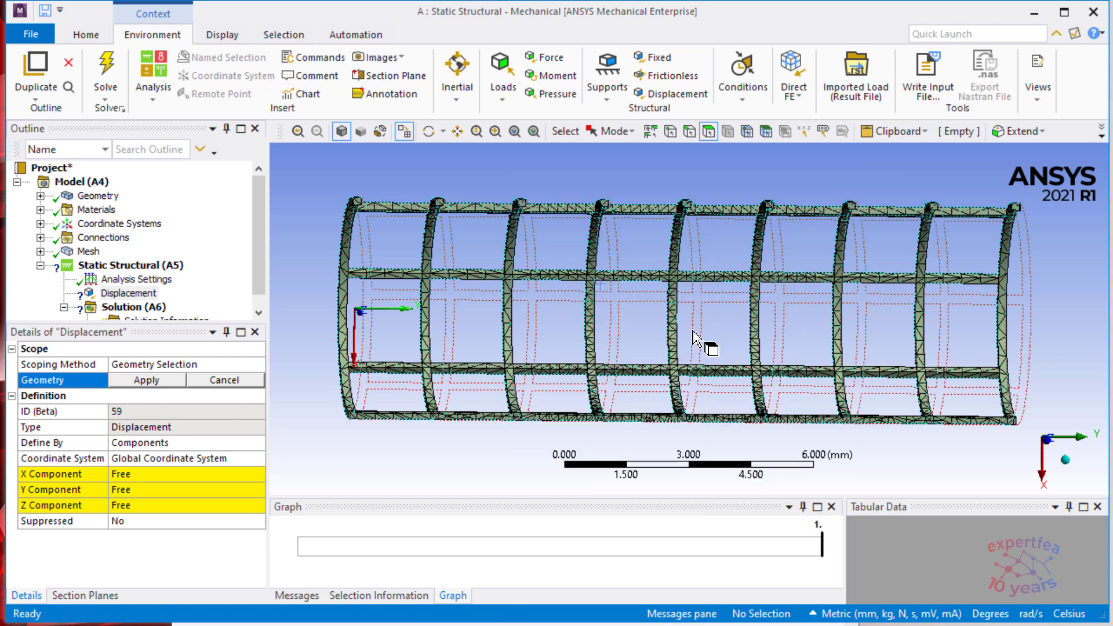
middle_click_drag(618, 254, 641, 281)
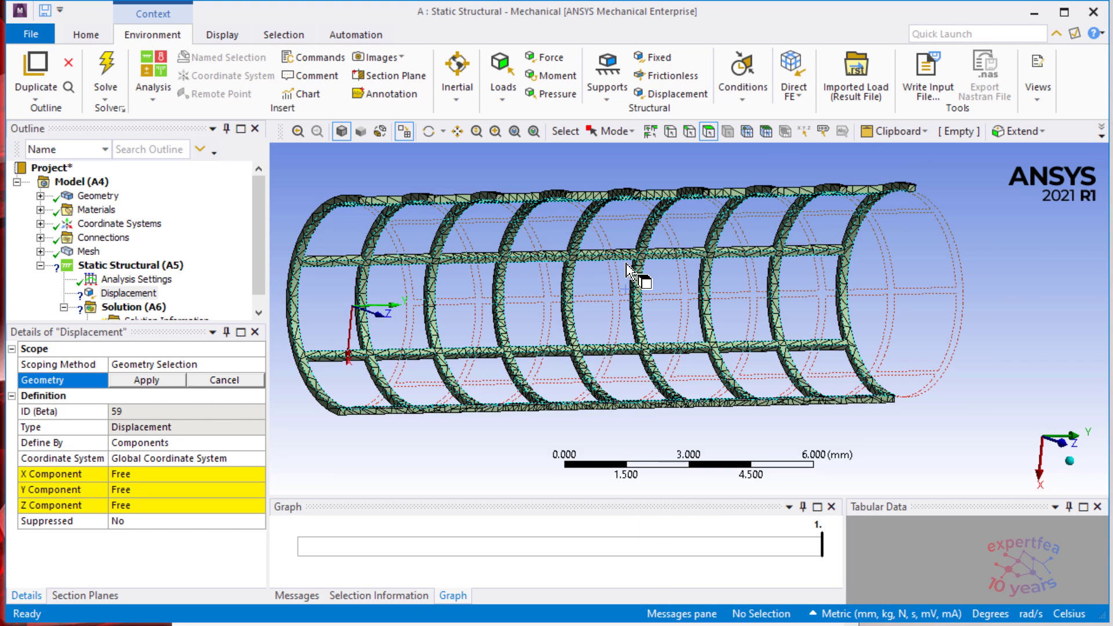
- Check the section plane list and examine the sectioned stent mesh from the open side
left_click(91, 594)
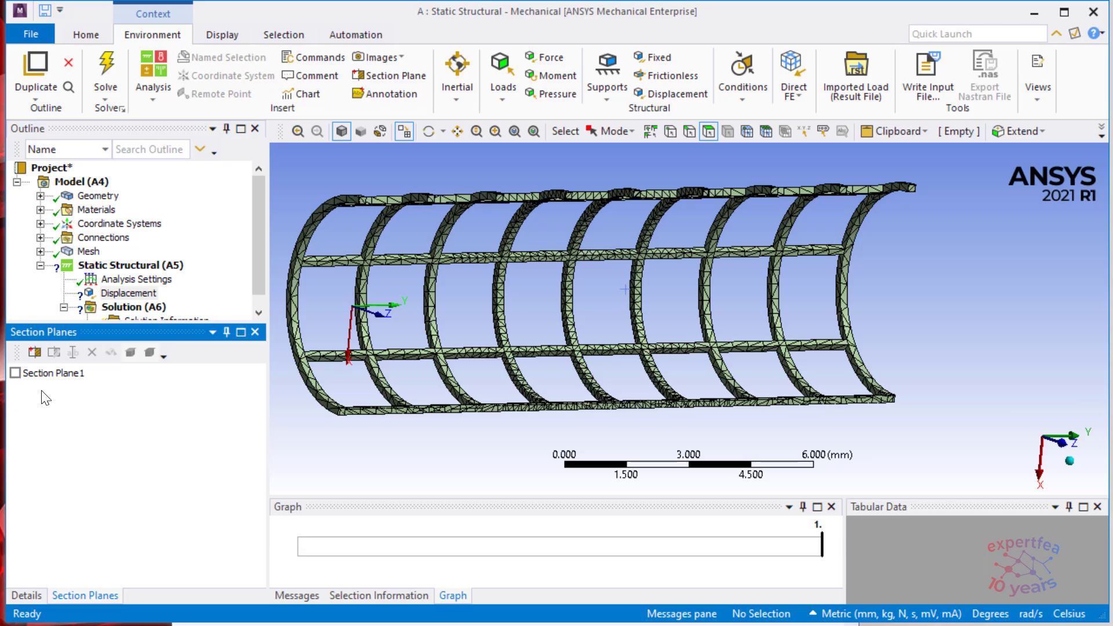
left_click(143, 294)
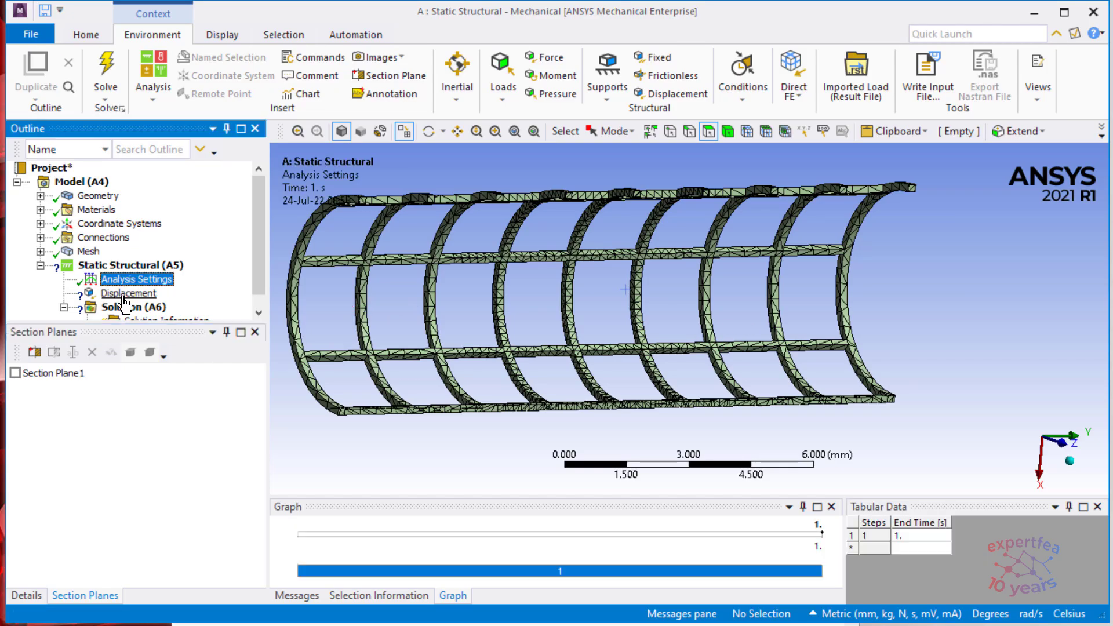
left_click(89, 253)
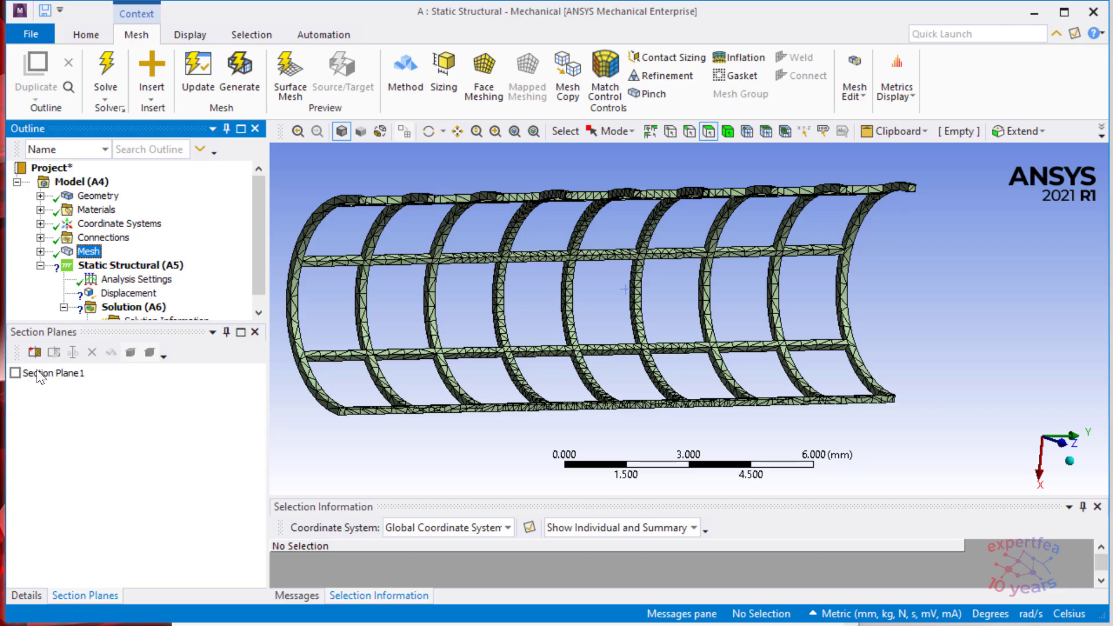
left_click(99, 242)
left_click(92, 253)
middle_click_drag(454, 273, 571, 325)
scroll(572, 322, "up", 1)
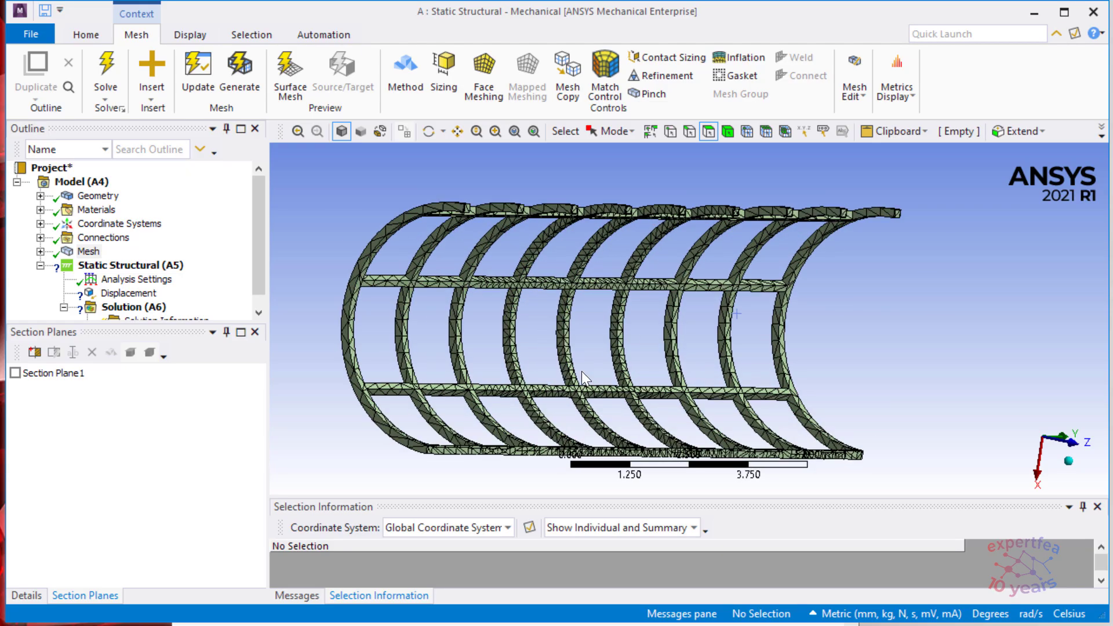
middle_click_drag(606, 371, 619, 364, "ctrl")
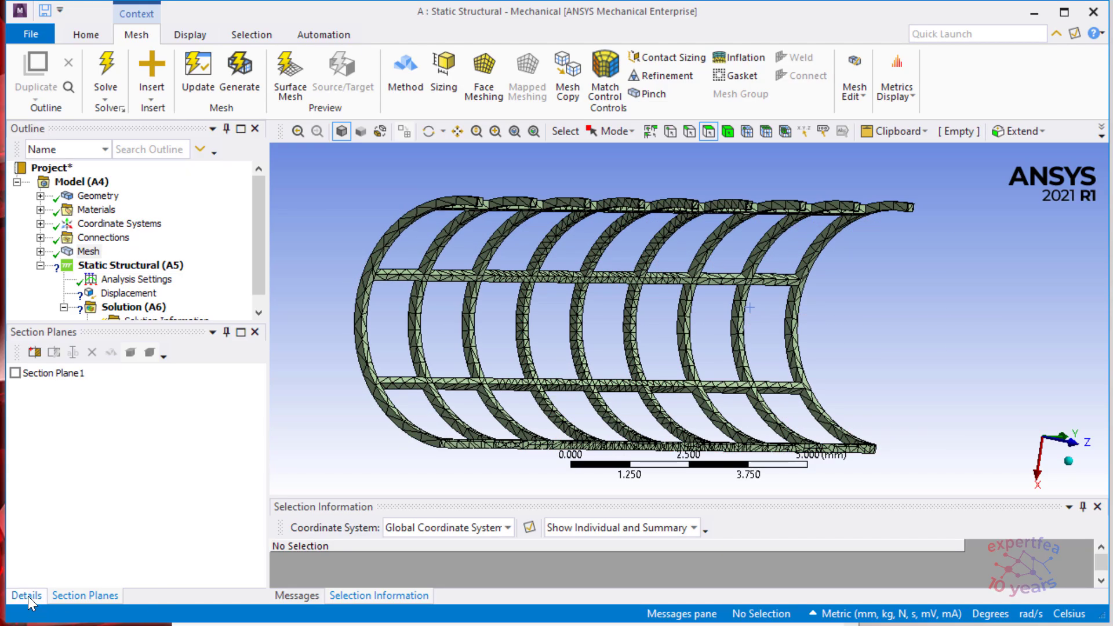
- Scope the Displacement to the stent's inner cylindrical face and define it in the user-defined cylindrical "Coordinate System"
left_click(128, 293)
left_click(378, 284)
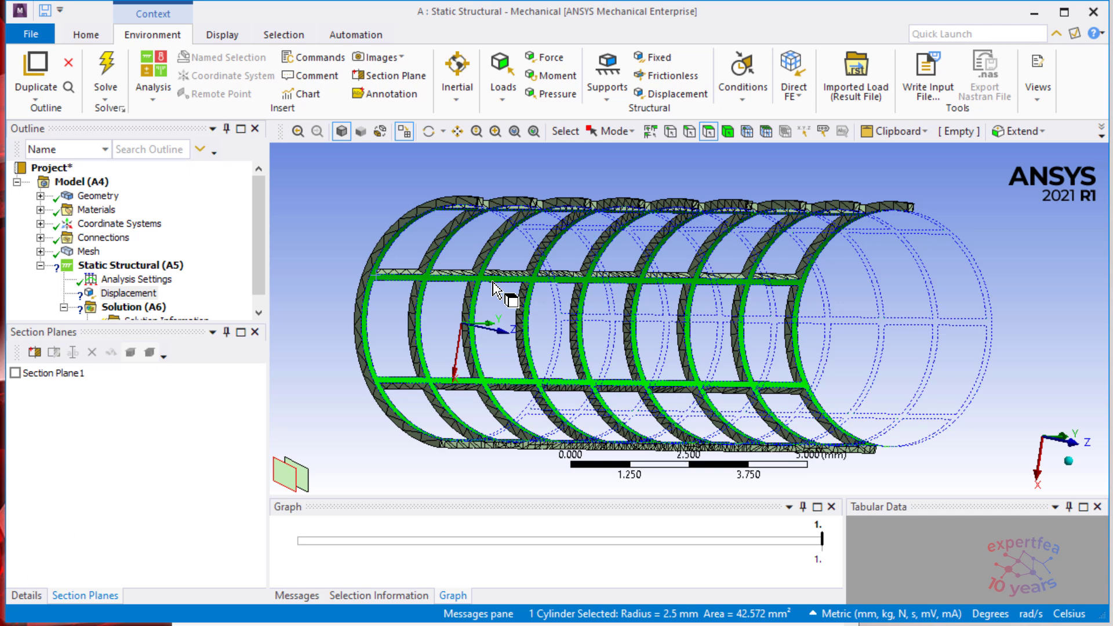
middle_click_drag(483, 198, 746, 271)
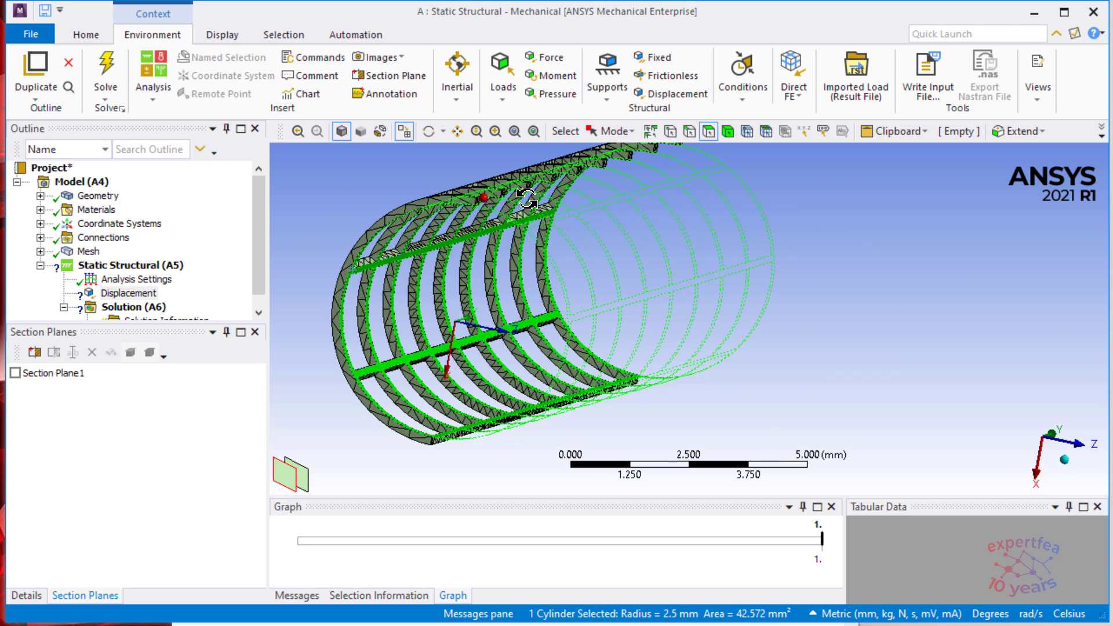
middle_click_drag(590, 255, 671, 267)
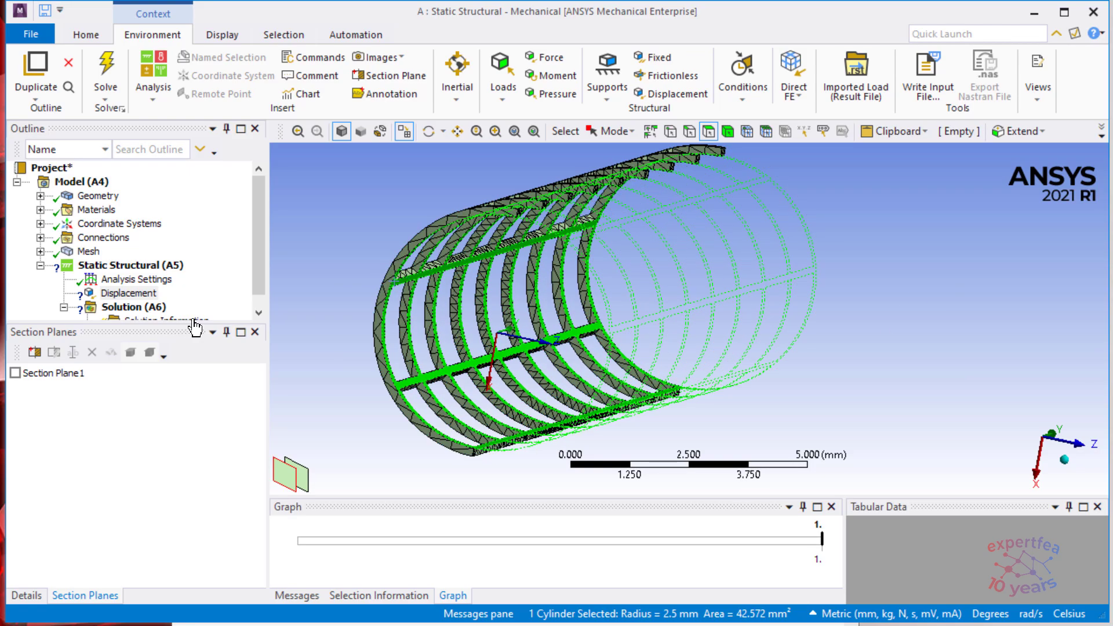
left_click(25, 594)
left_click(128, 378)
left_click(131, 380)
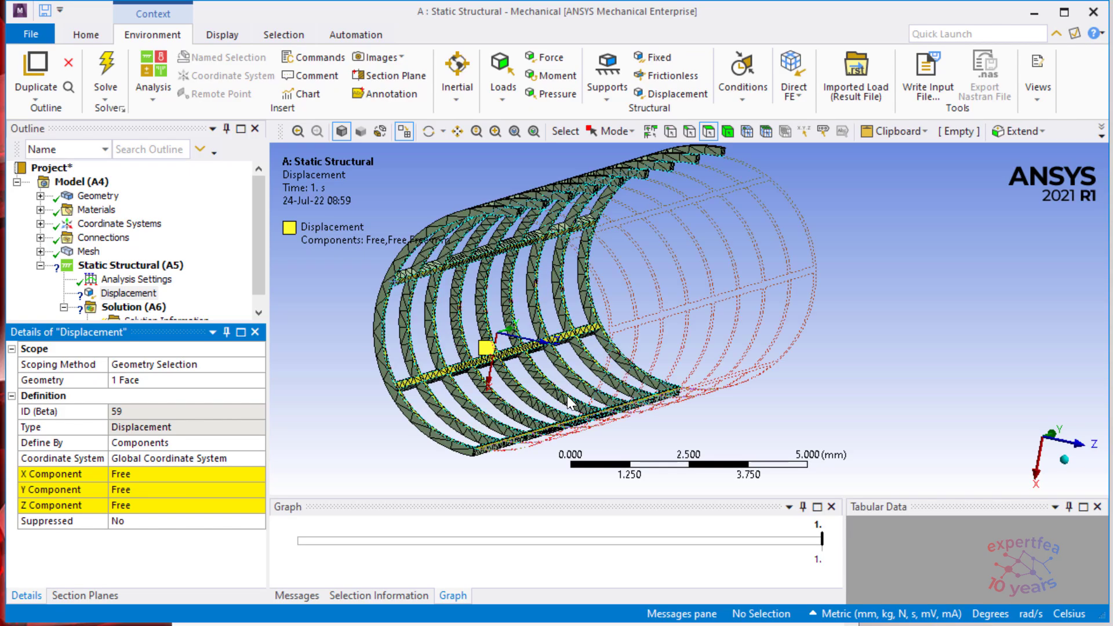
double_click(156, 458)
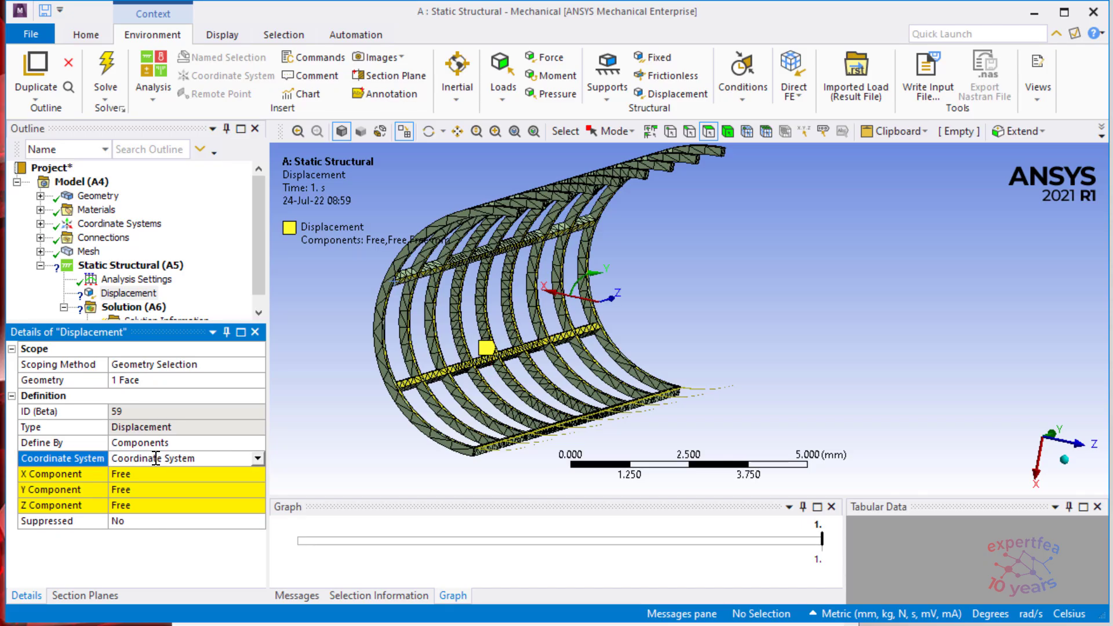
- Examine the directions of the cylindrical coordinate system's axes relative to the stent from several angles
middle_click_drag(641, 307, 619, 331)
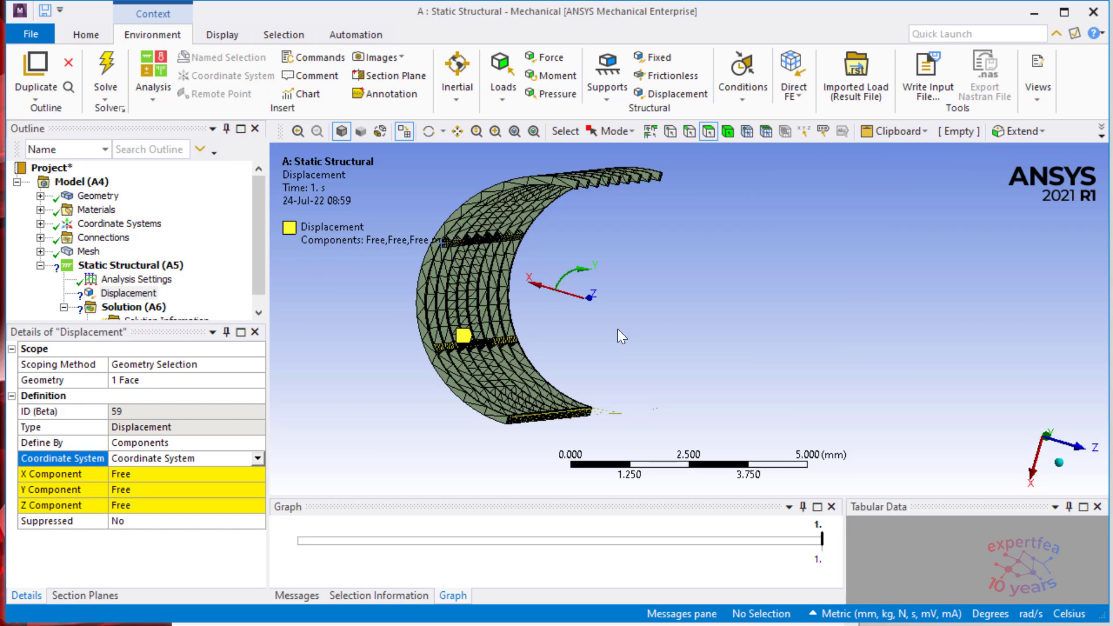
middle_click_drag(541, 291, 574, 303)
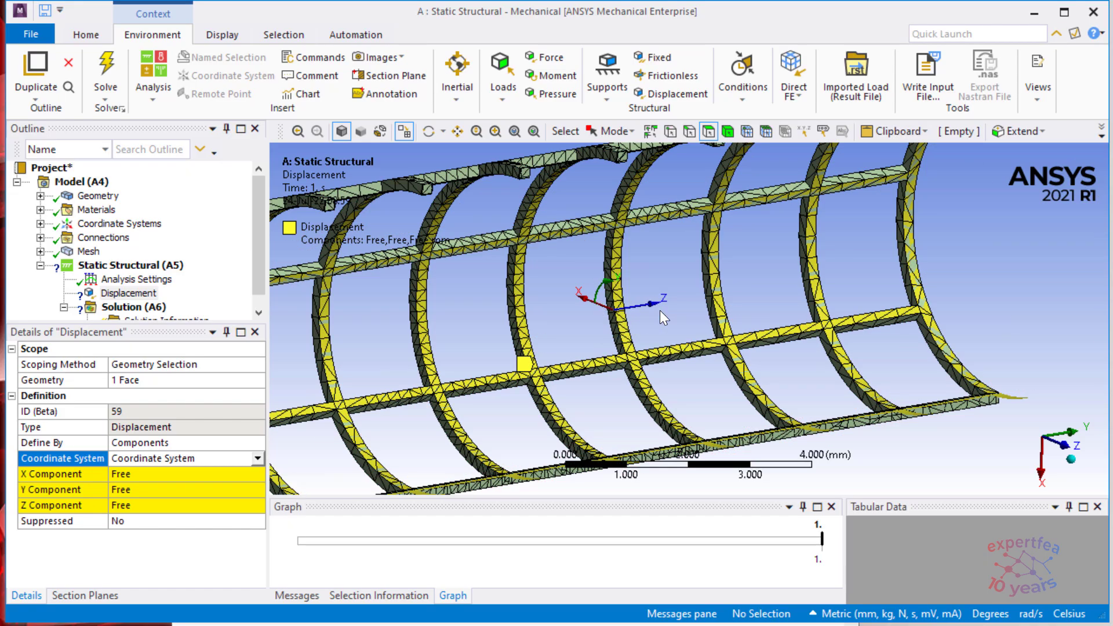
scroll(751, 293, "down", 1)
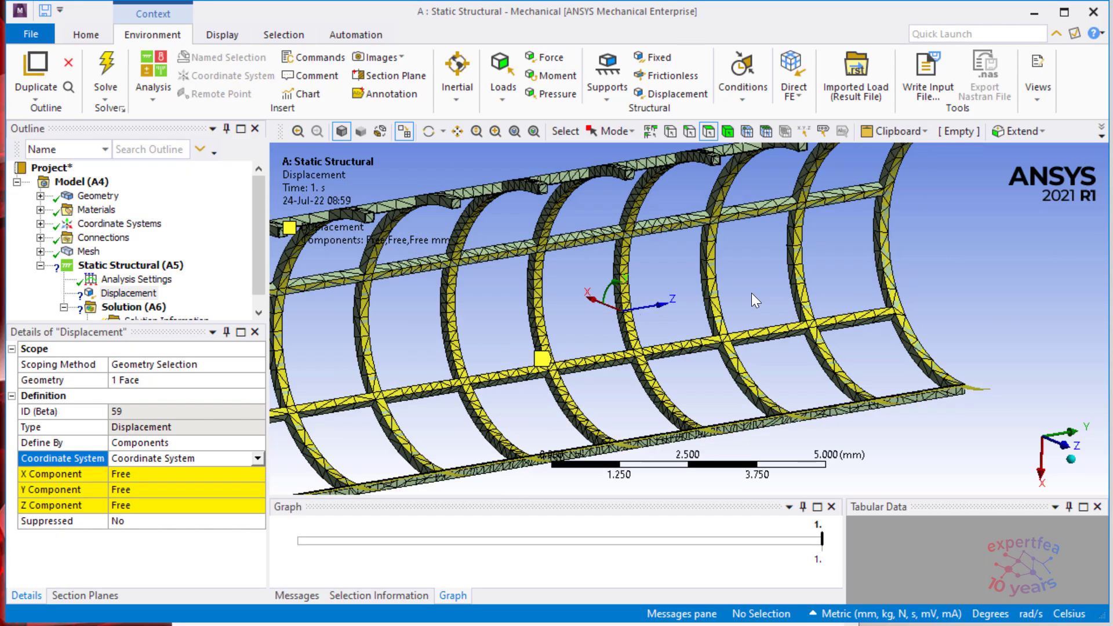
scroll(751, 293, "down", 2)
scroll(816, 277, "up", 3)
middle_click_drag(789, 294, 679, 295)
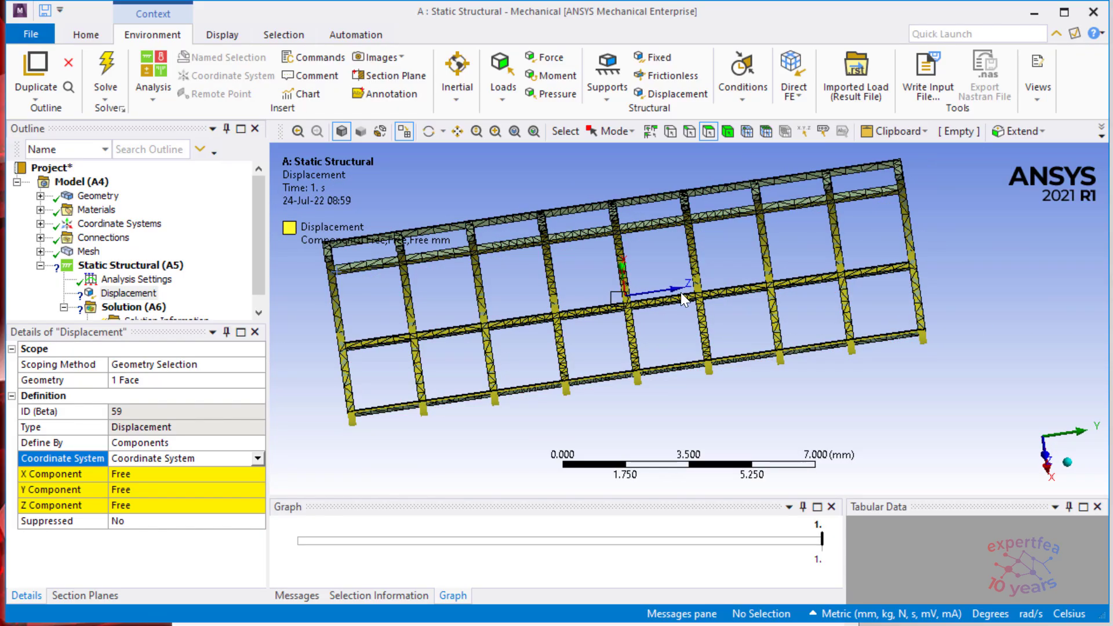
scroll(681, 292, "up", 3)
middle_click_drag(707, 287, 785, 283)
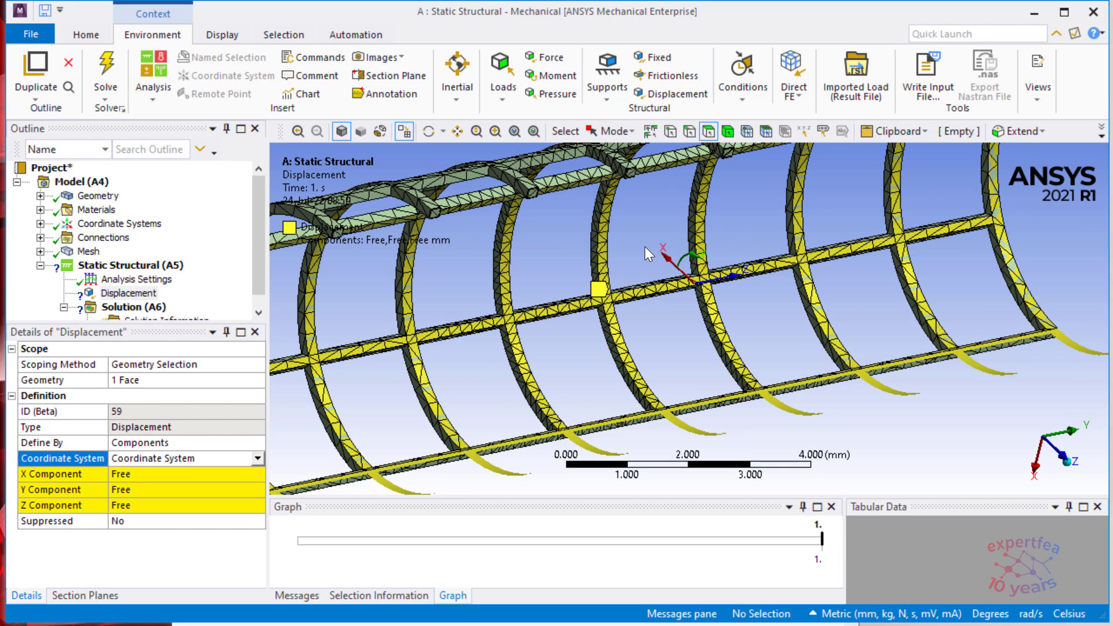
- Set the Displacement's X Component to 0.35 mm and its Z Component to 0 mm on the stent's inner face
middle_click_drag(797, 398, 779, 280)
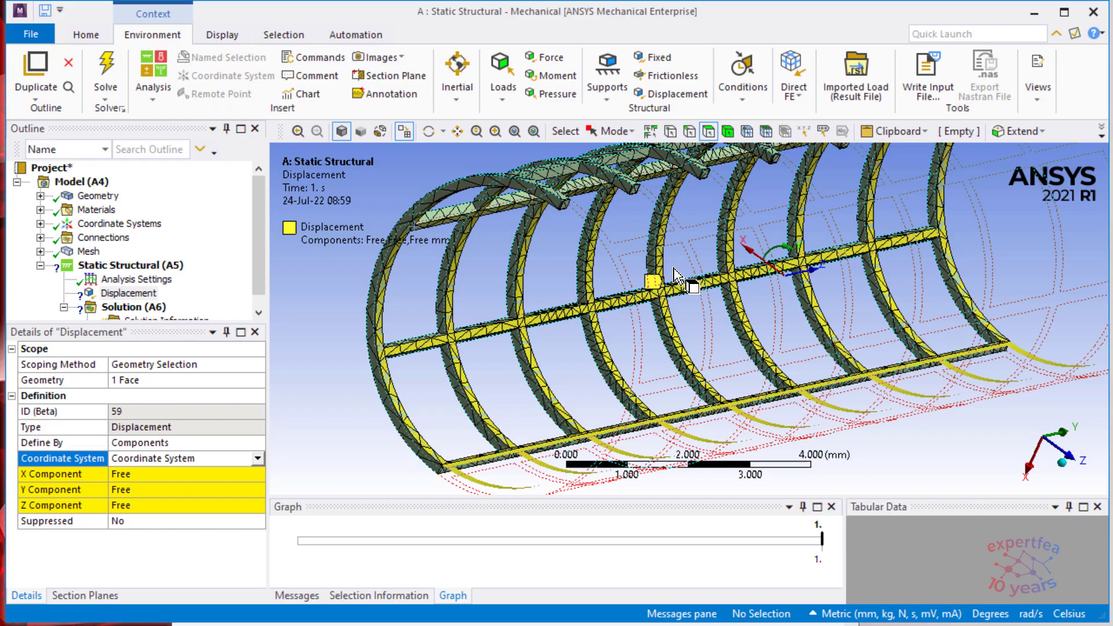
left_click(149, 474)
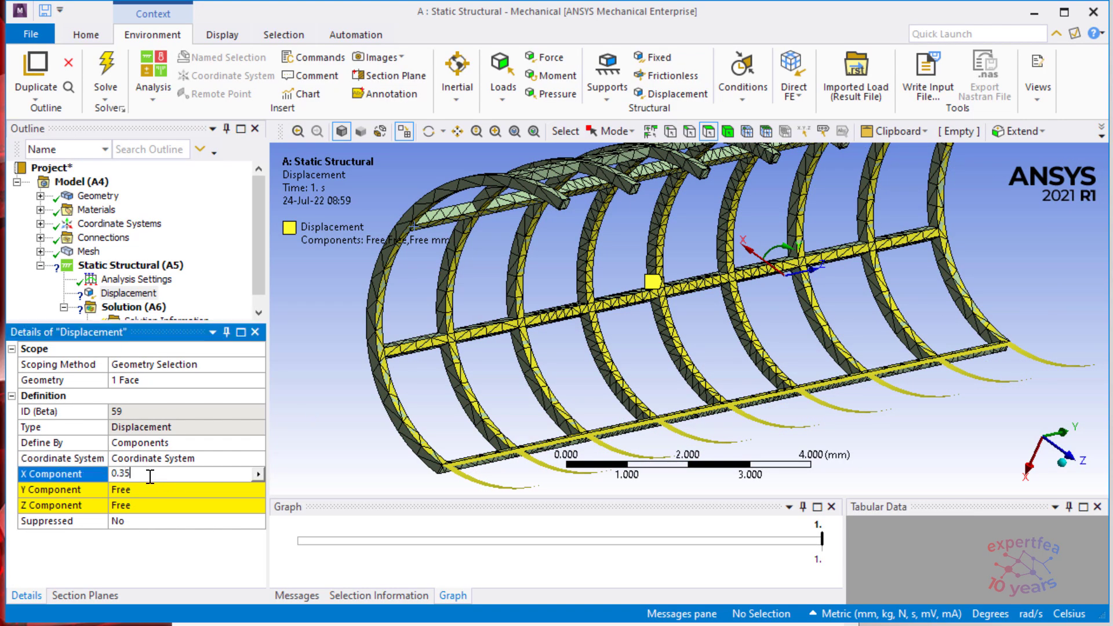
key("Return")
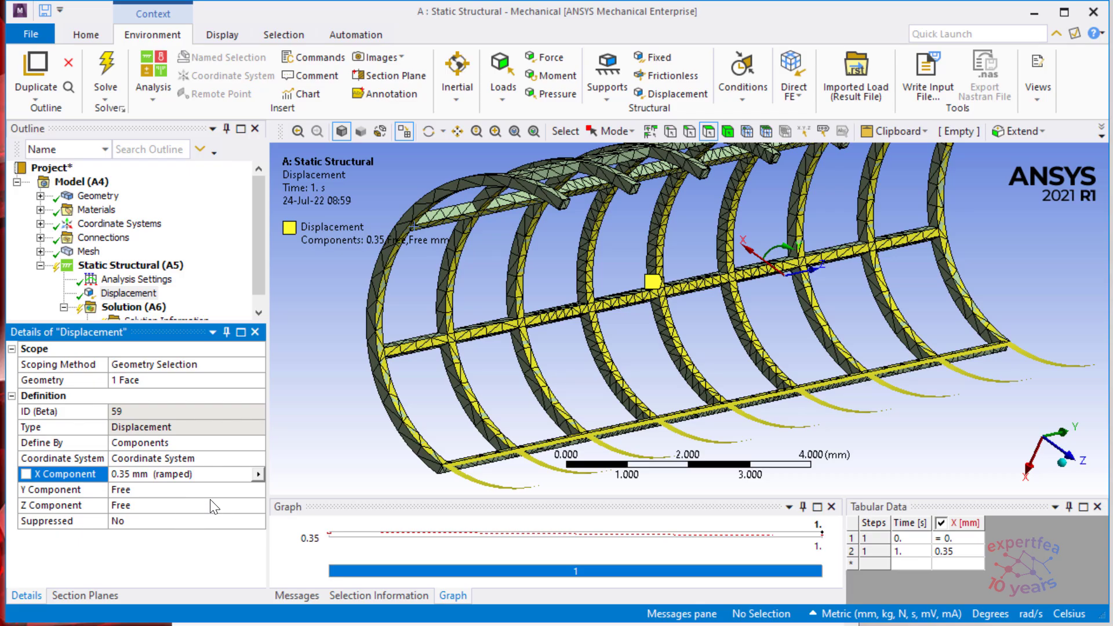
left_click(154, 507)
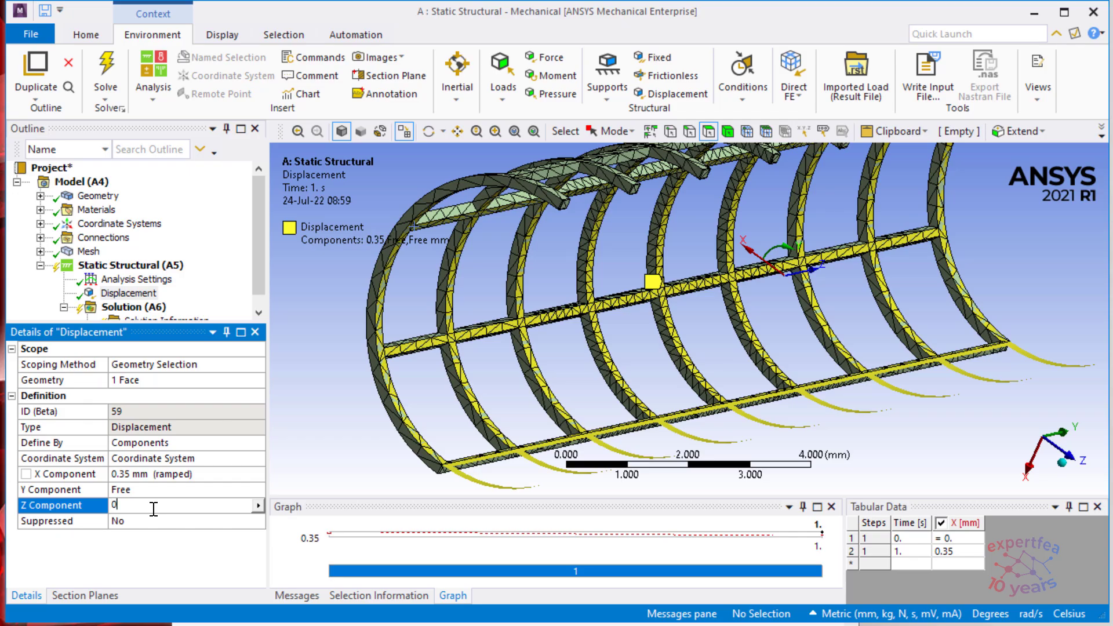
key("Return")
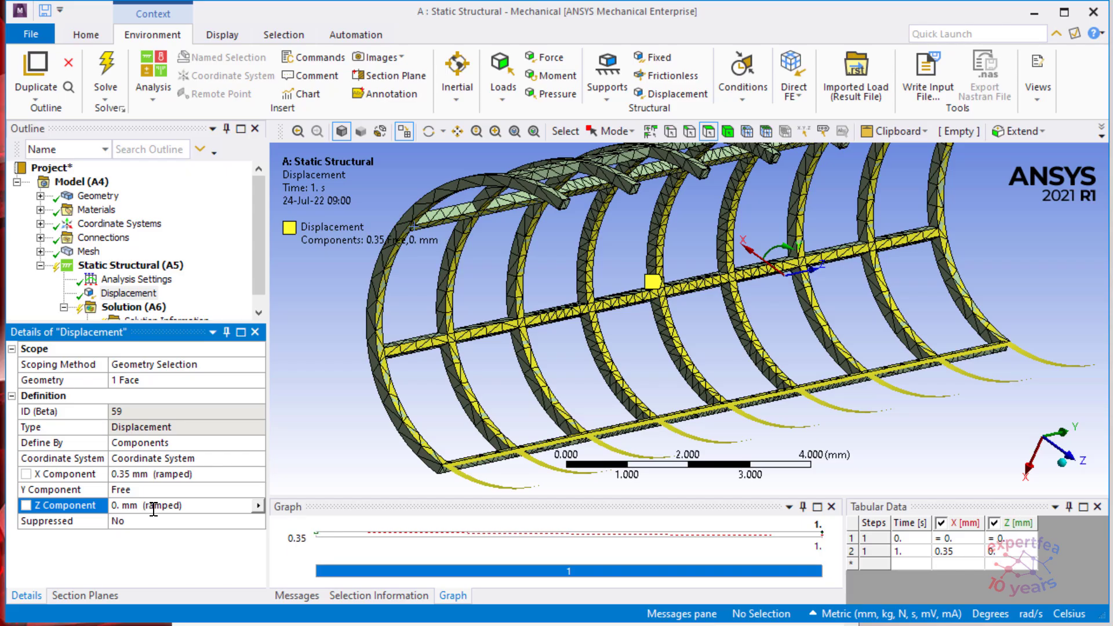
scroll(576, 385, "down", 2)
middle_click_drag(795, 389, 647, 341)
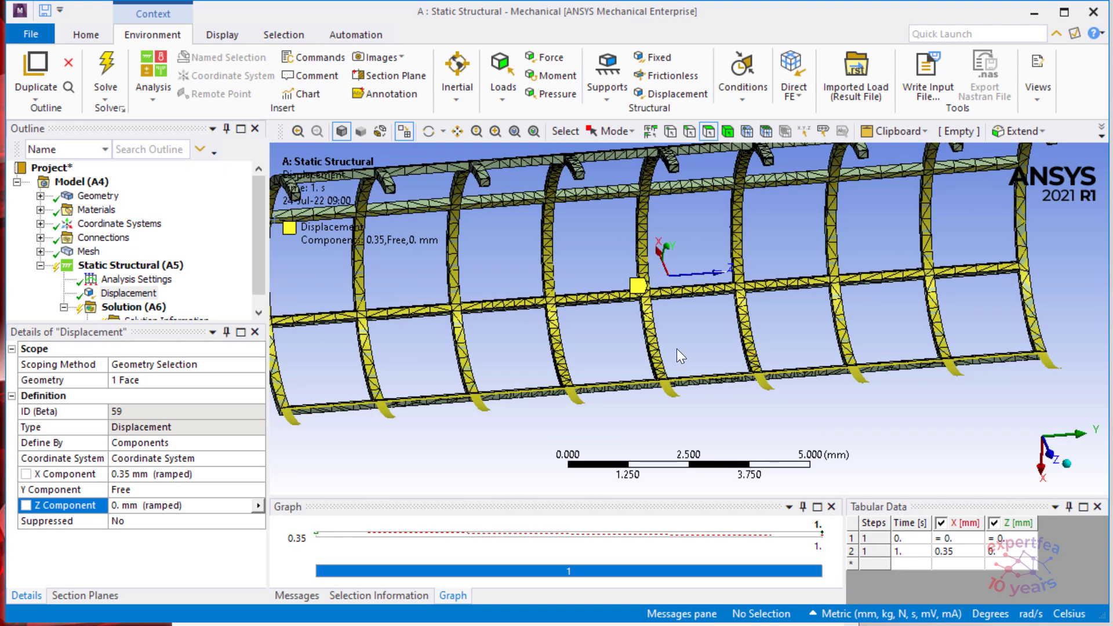
scroll(1001, 271, "down", 1)
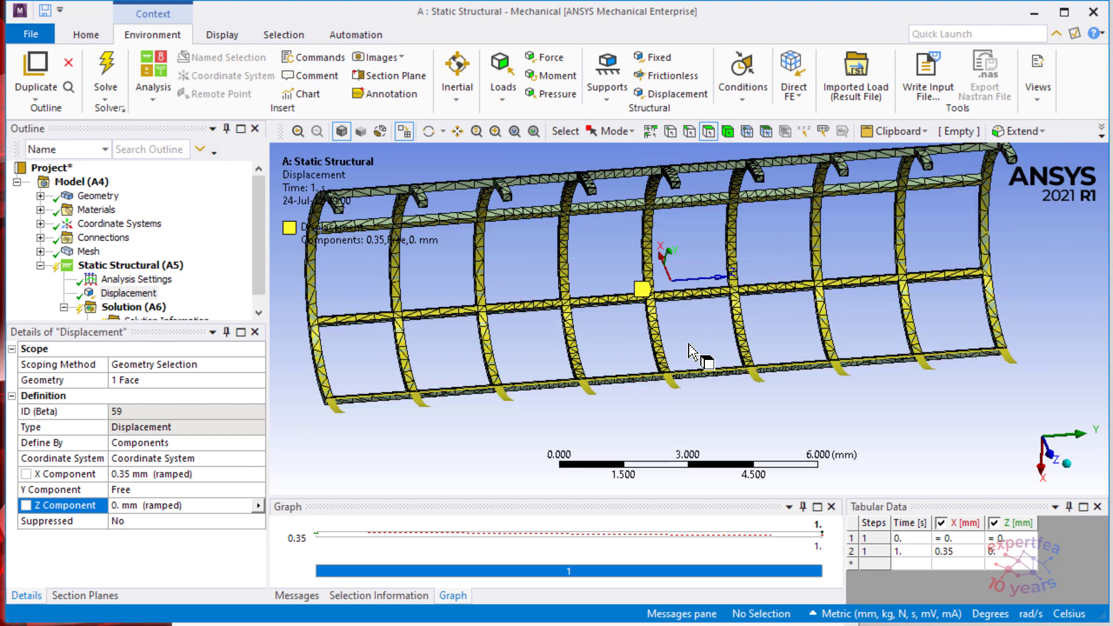
- Select the Static Structural environment and show all hidden bodies of the model
middle_click_drag(721, 384, 369, 399)
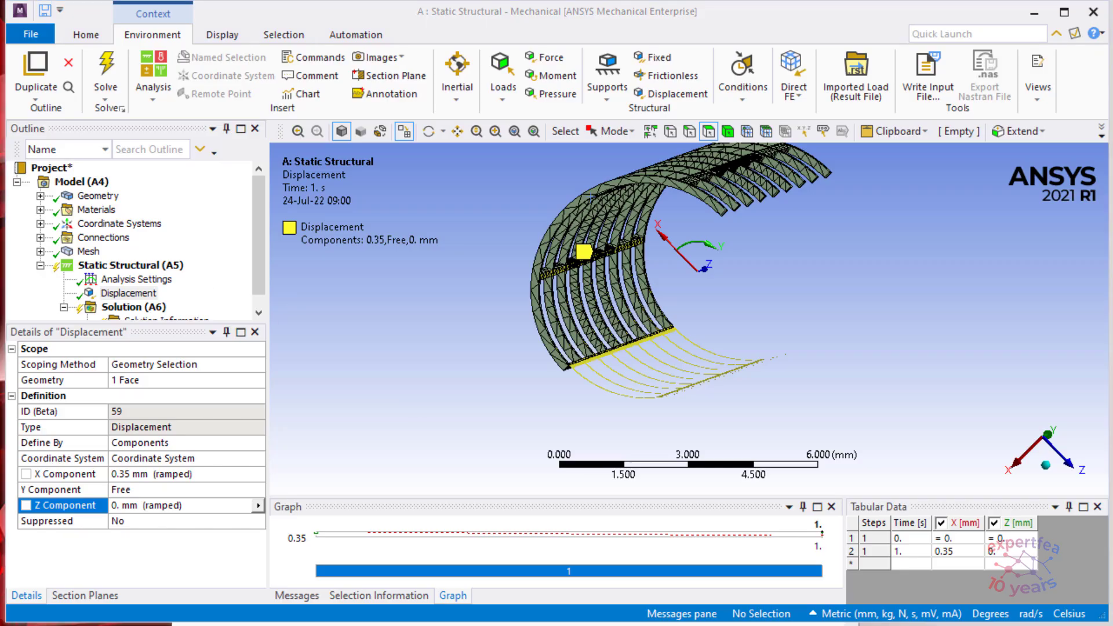
left_click_drag(587, 335, 567, 357)
left_click(174, 268)
right_click(859, 294)
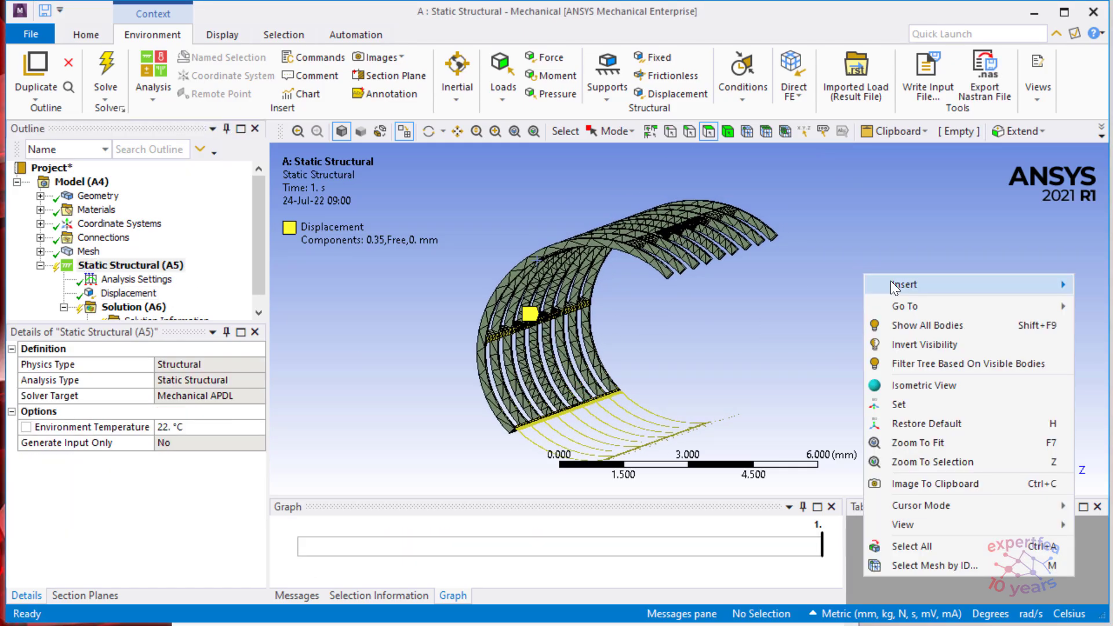
left_click(928, 255)
- Insert a second Displacement support scoped to the four ring-shaped end faces of the outer and inner tubes
middle_click_drag(868, 342, 651, 328)
scroll(694, 329, "down", 4)
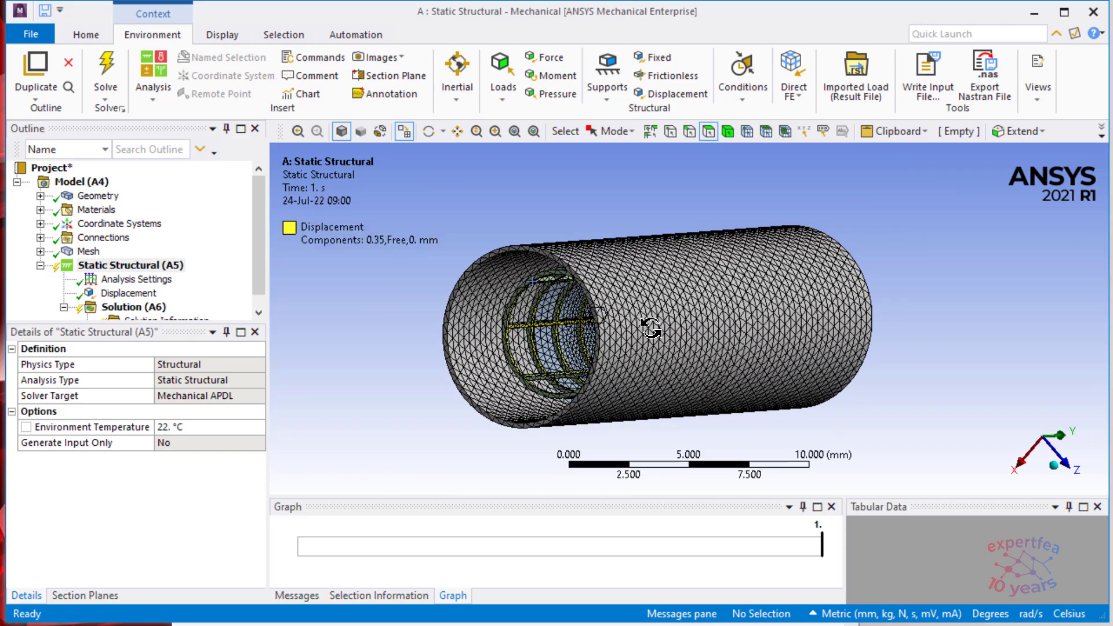
scroll(651, 328, "up", 3)
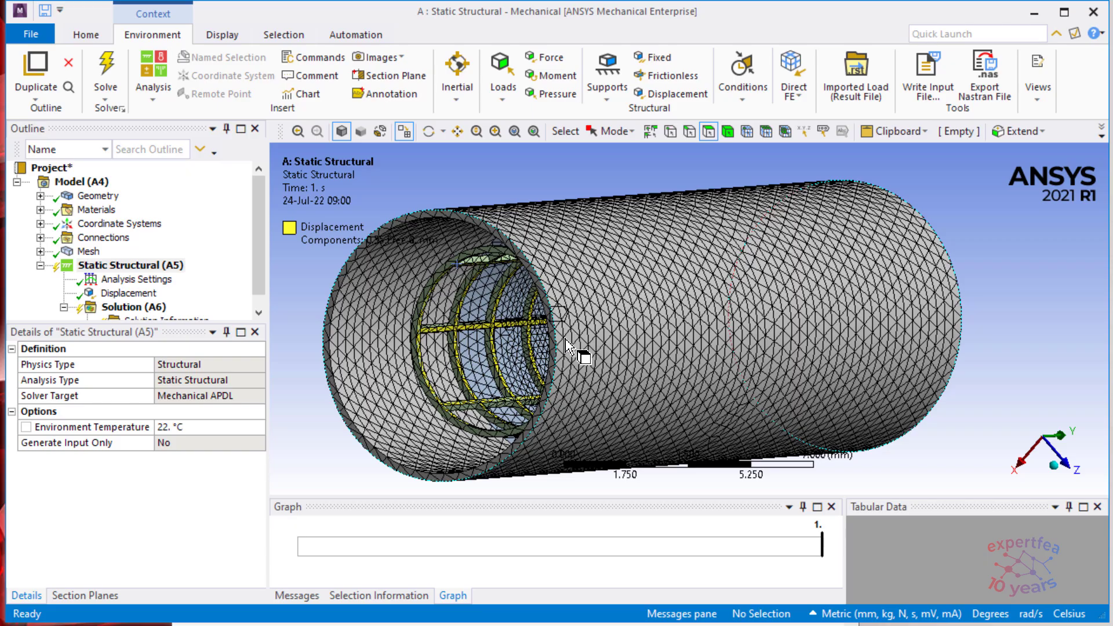
middle_click_drag(499, 345, 545, 350, "ctrl")
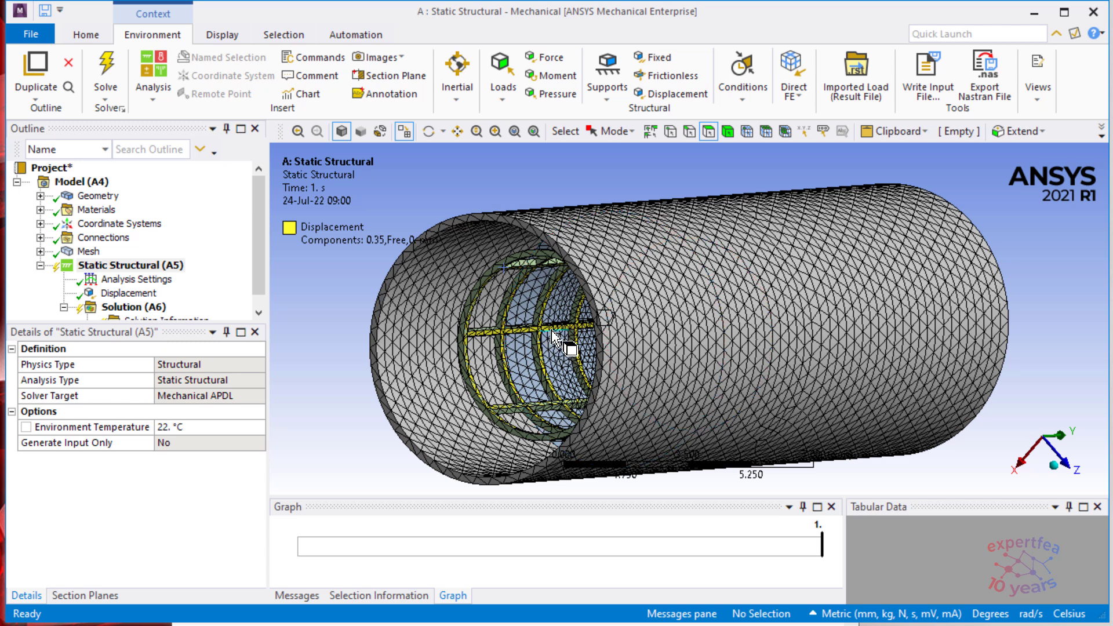
middle_click_drag(549, 314, 530, 287)
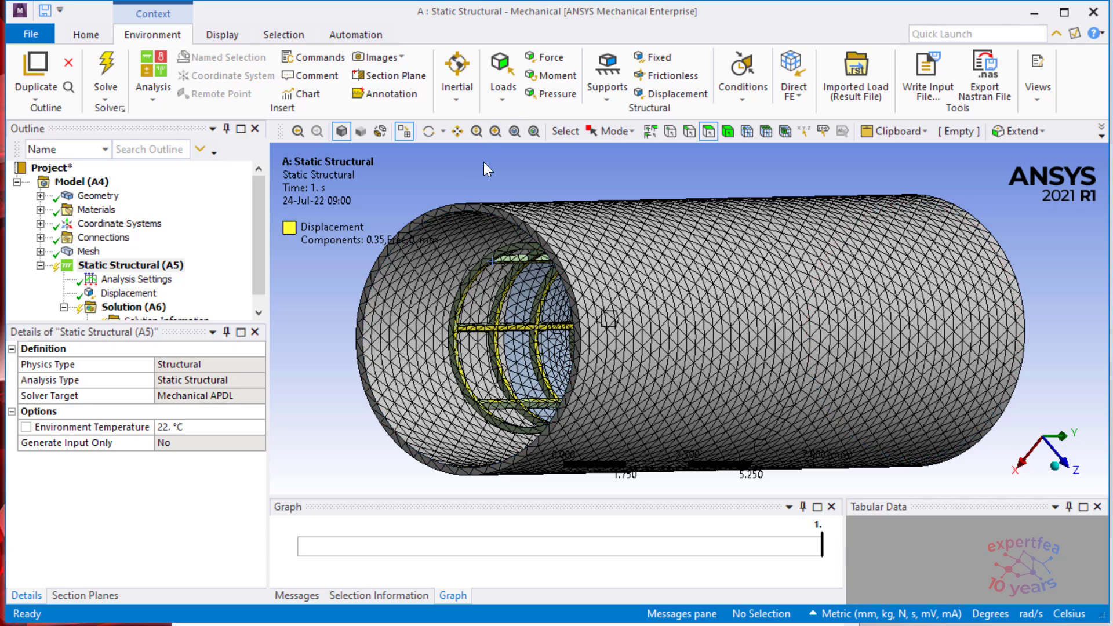
left_click(672, 94)
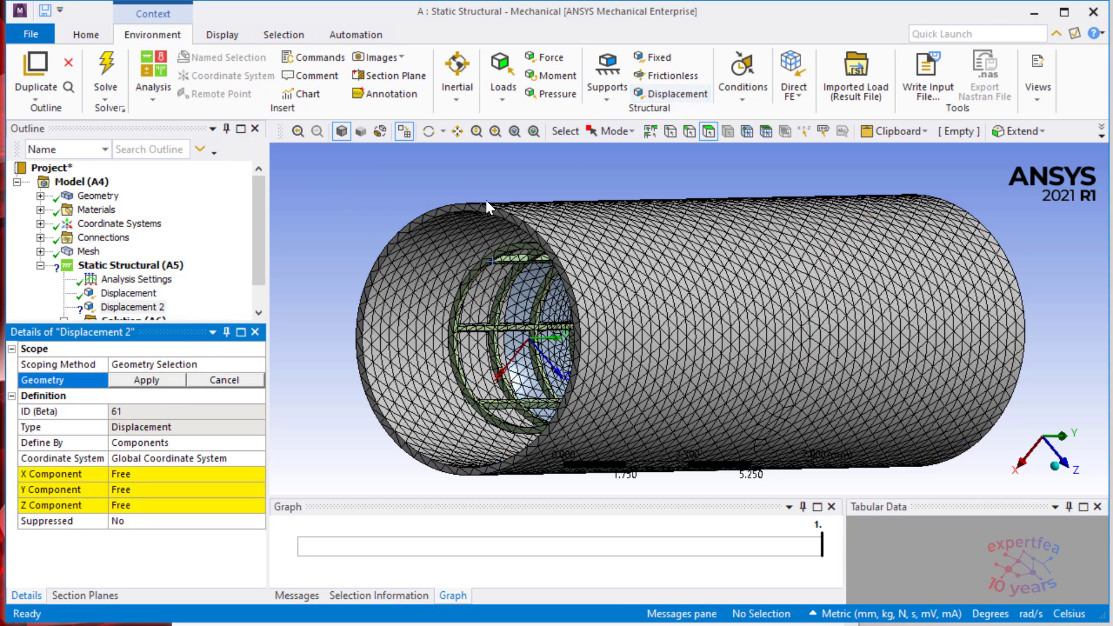
left_click(462, 206)
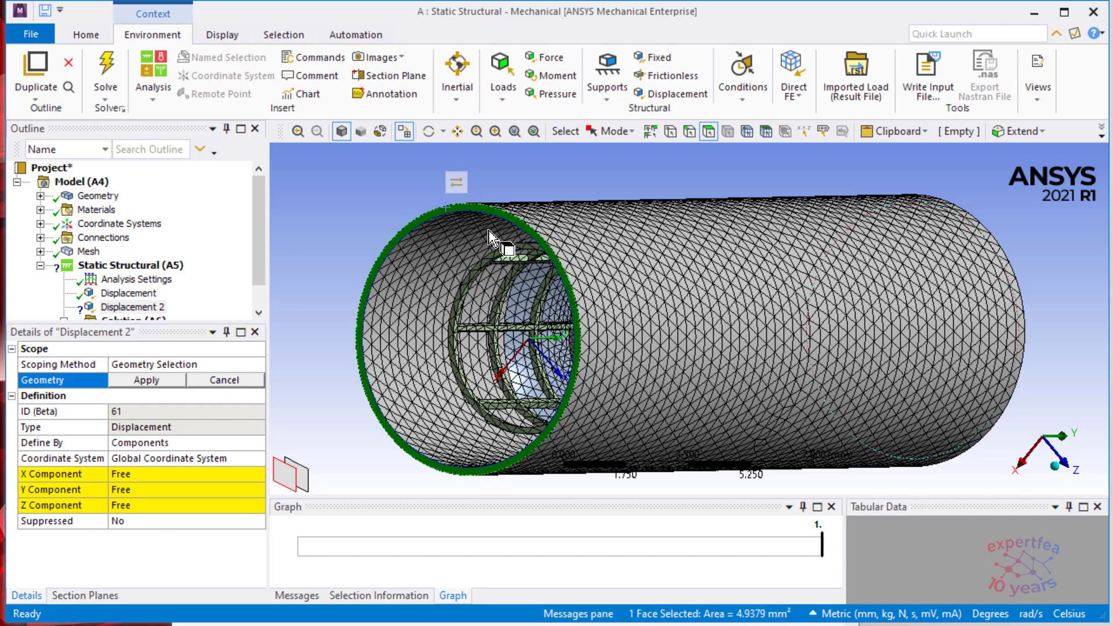
left_click(498, 258, "ctrl")
middle_click_drag(846, 261, 807, 244)
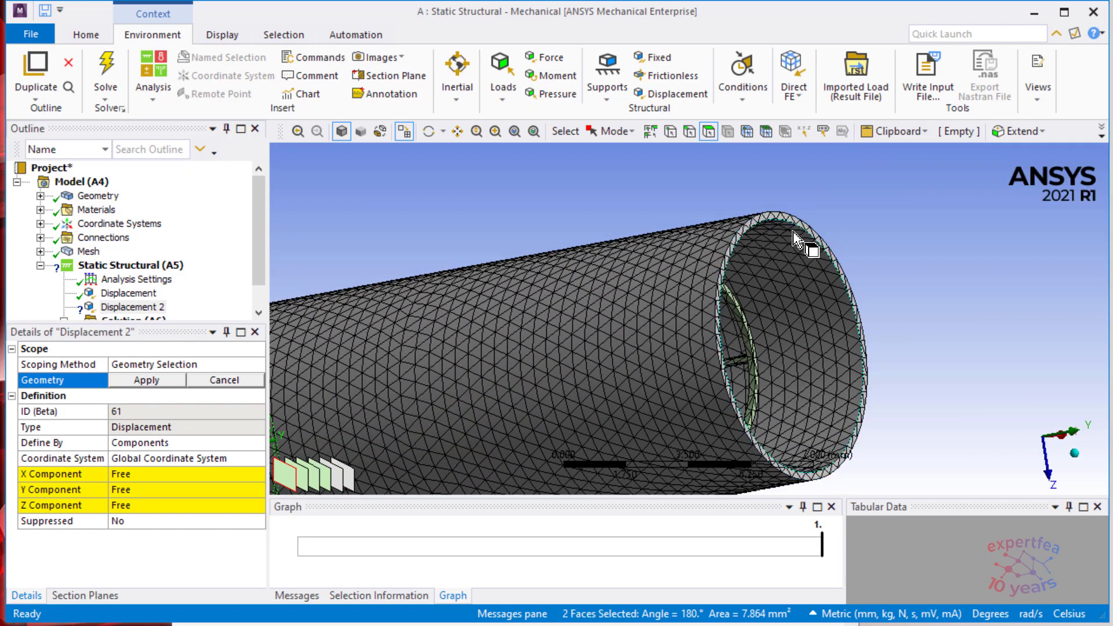
left_click(809, 231, "ctrl")
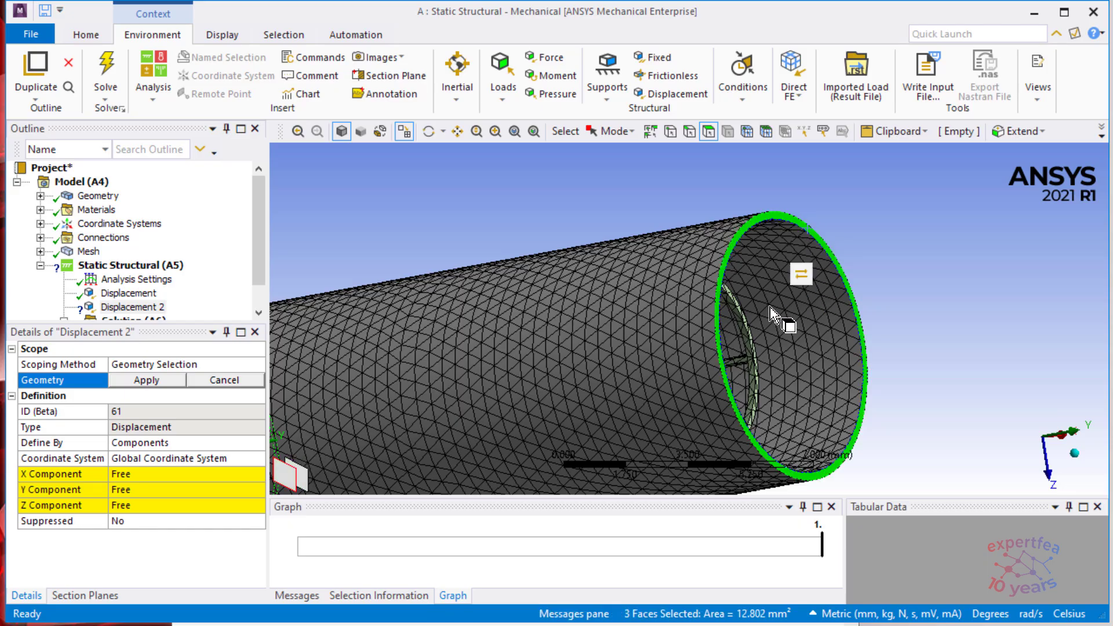
left_click(732, 296, "ctrl")
middle_click_drag(820, 293, 786, 338)
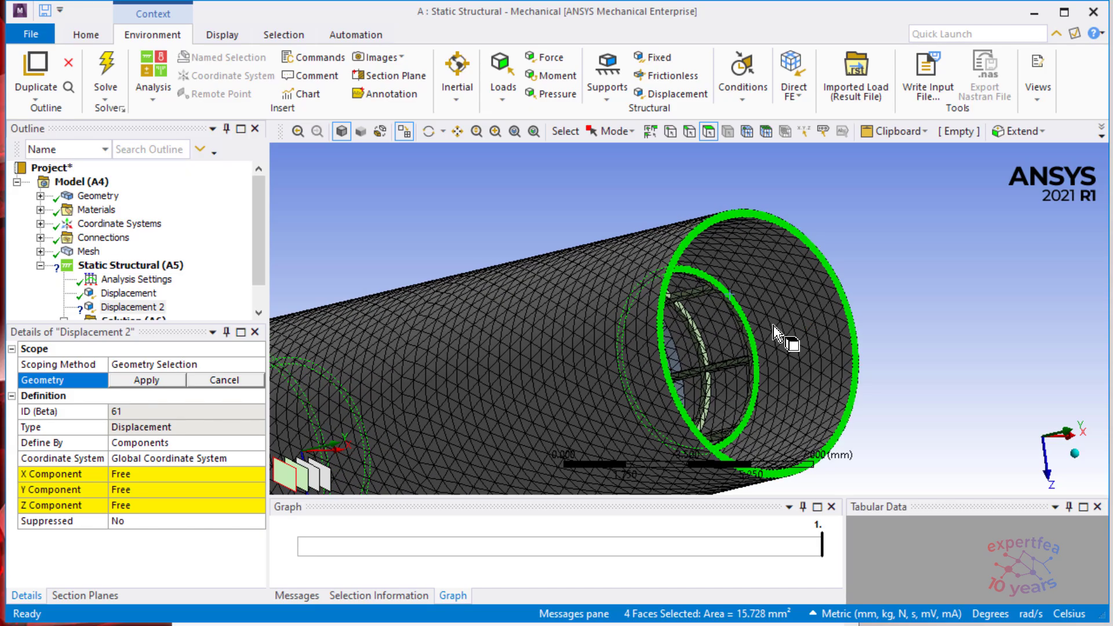
left_click(148, 380)
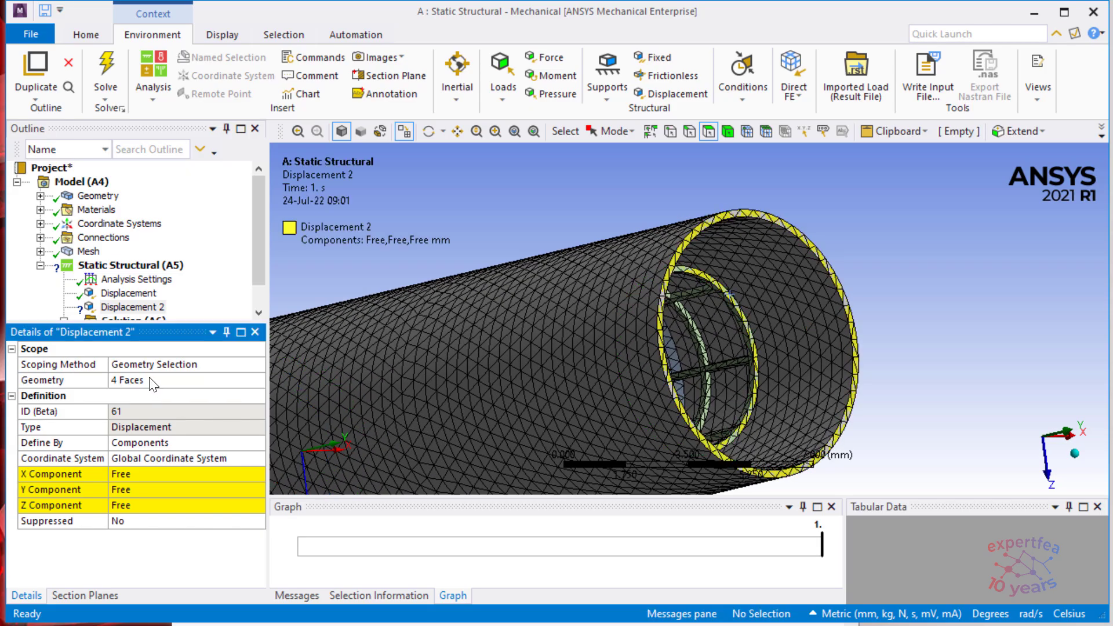
- Assign the user-defined Coordinate System to the second displacement and set its Y and Z components to 0 mm
left_click(156, 458)
double_click(157, 457)
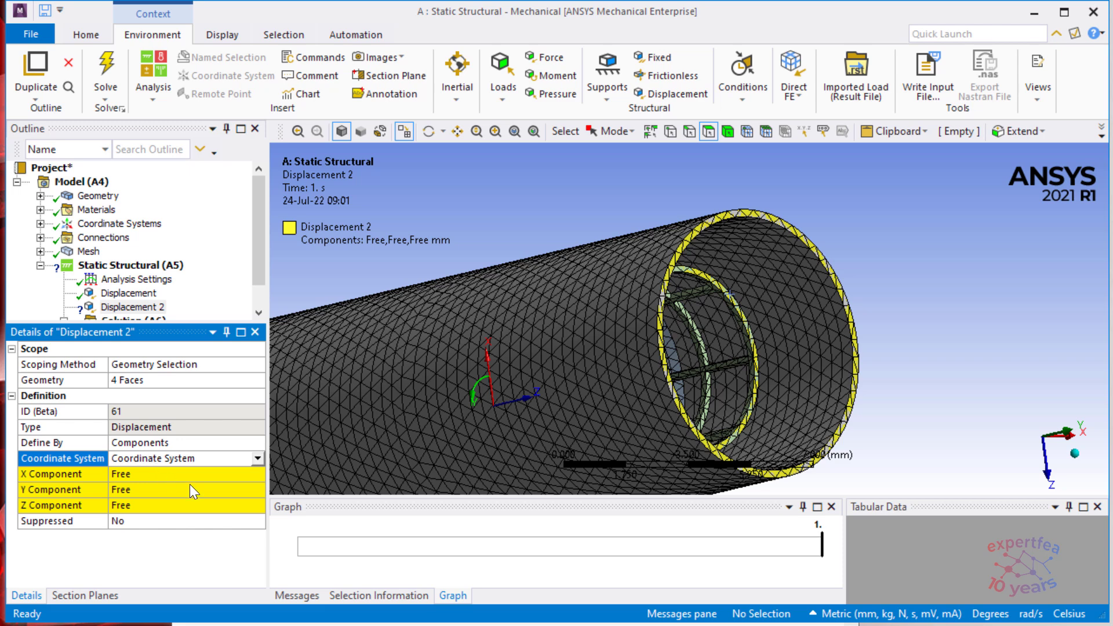
middle_click_drag(692, 345, 692, 337)
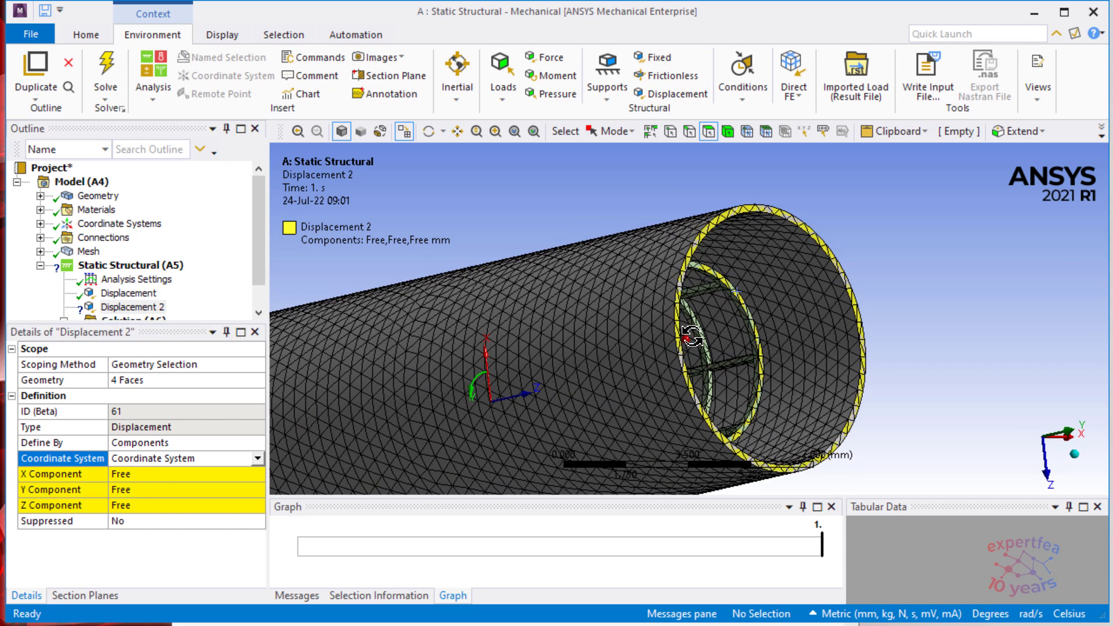
left_click(166, 495)
type("0")
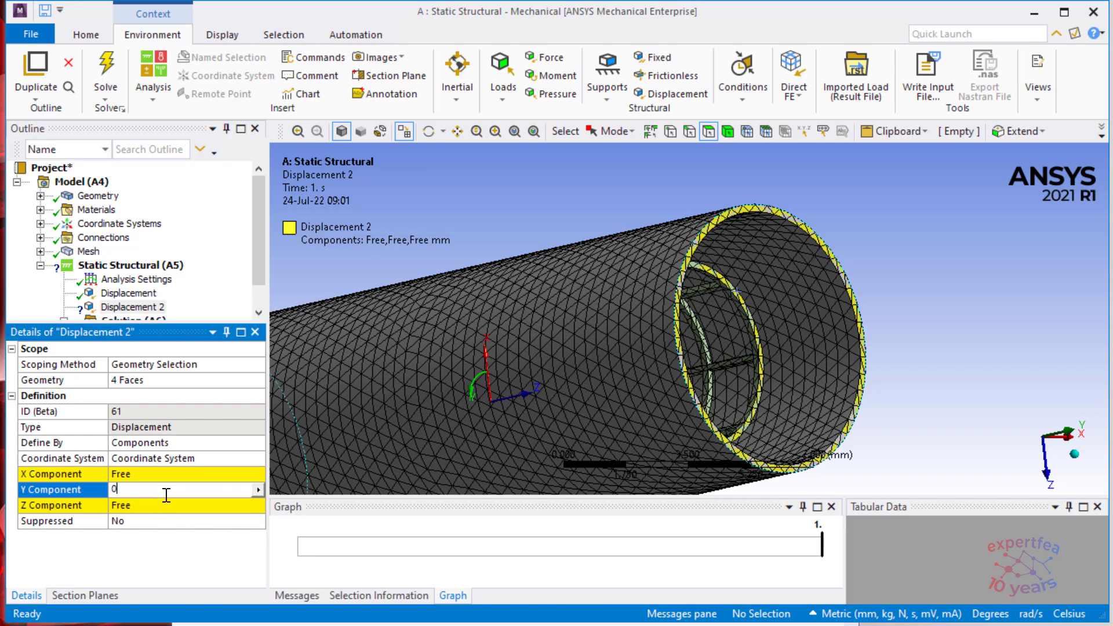
key("Tab")
type("0")
key("Return")
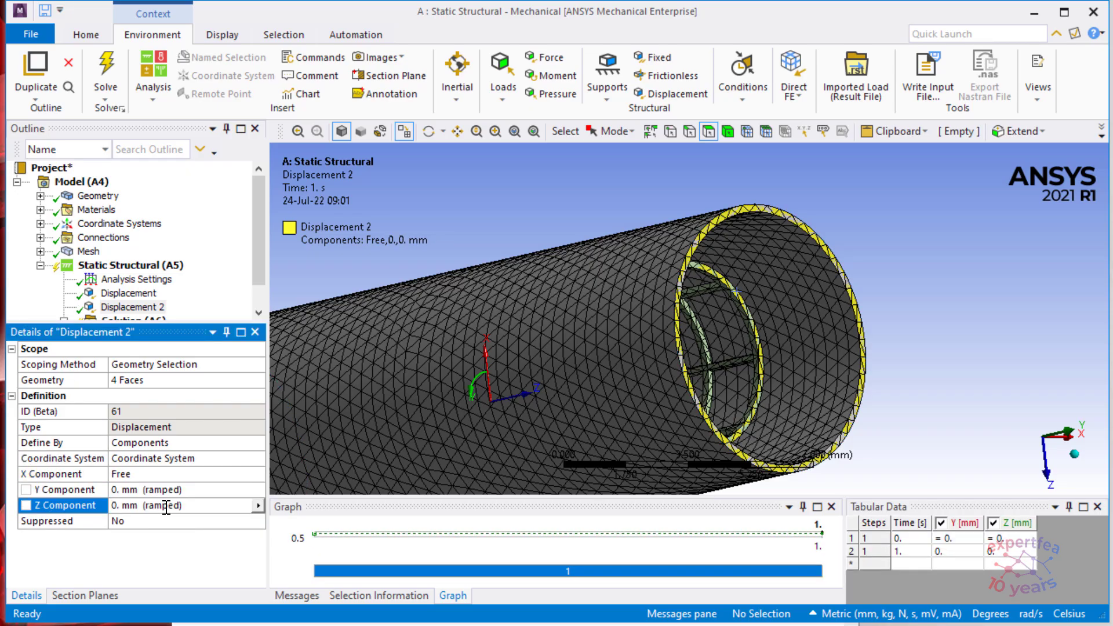
- Check the constrained tube ends against the coordinate system axes and save the project
middle_click_drag(788, 309, 846, 313)
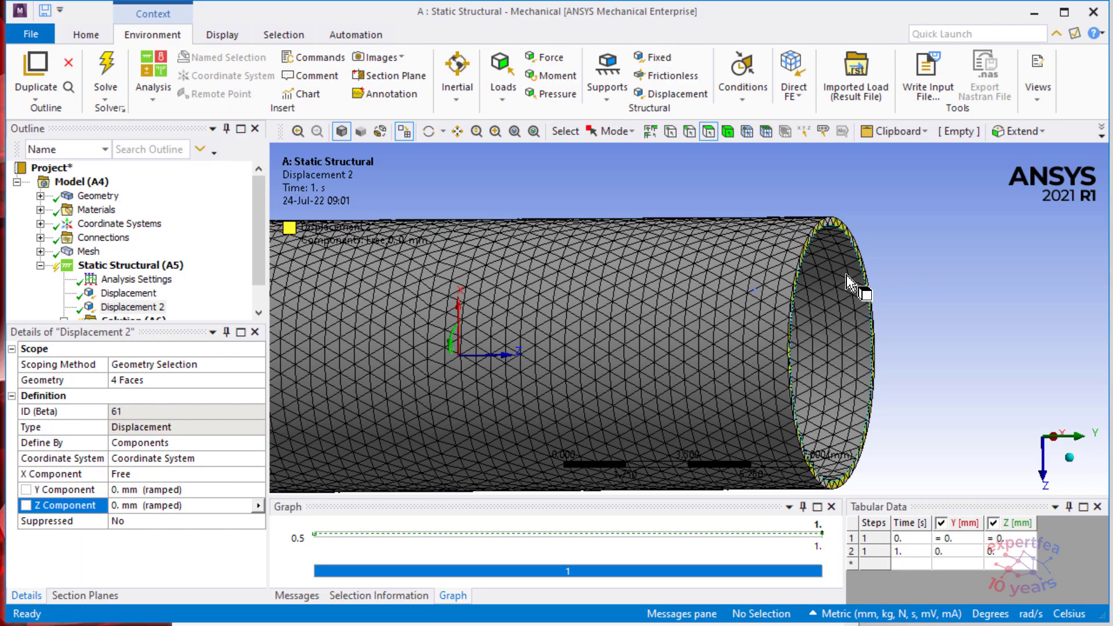
middle_click_drag(847, 303, 802, 288)
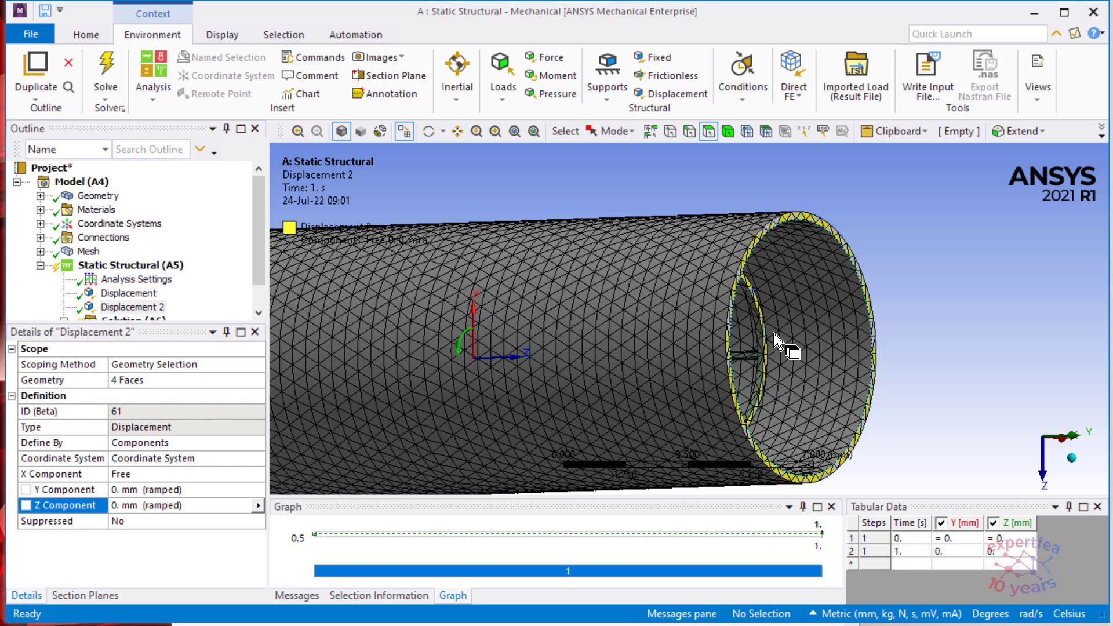
middle_click_drag(508, 371, 464, 372)
middle_click_drag(609, 349, 733, 346, "ctrl")
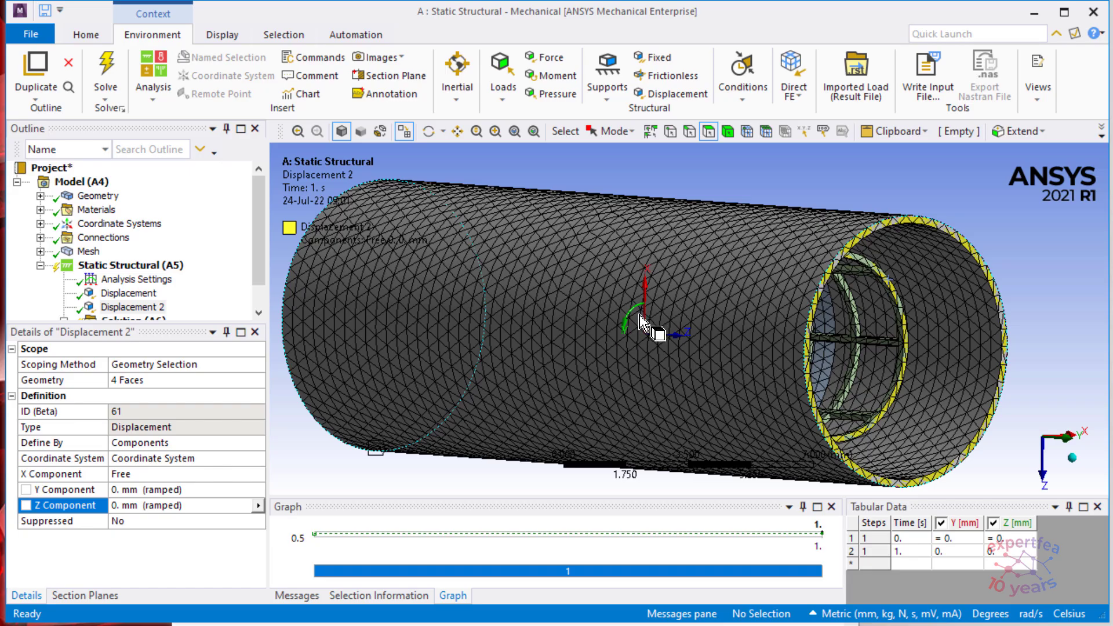
middle_click_drag(658, 286, 625, 288)
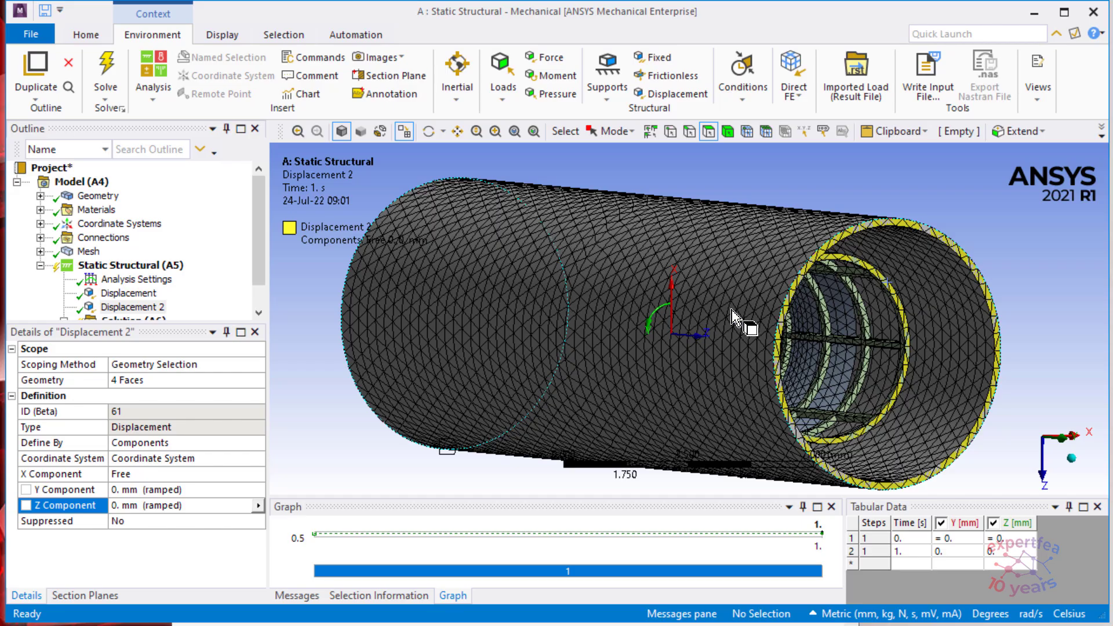
left_click(44, 10)
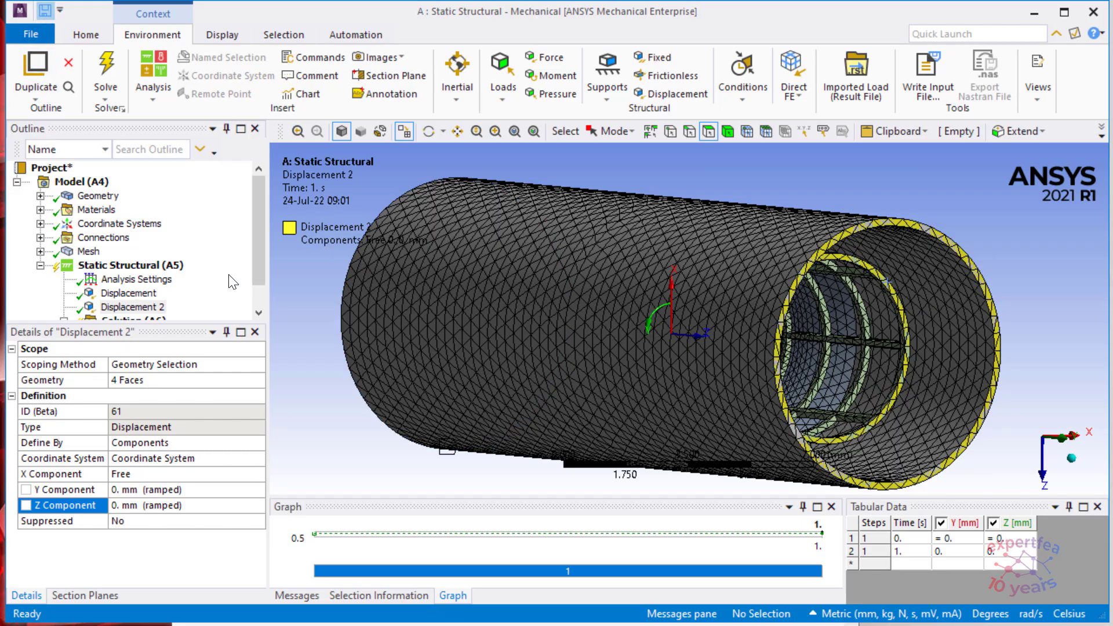
- Add Total Deformation and Equivalent Stress result plot trackers under Solution Information
left_click_drag(262, 262, 260, 290)
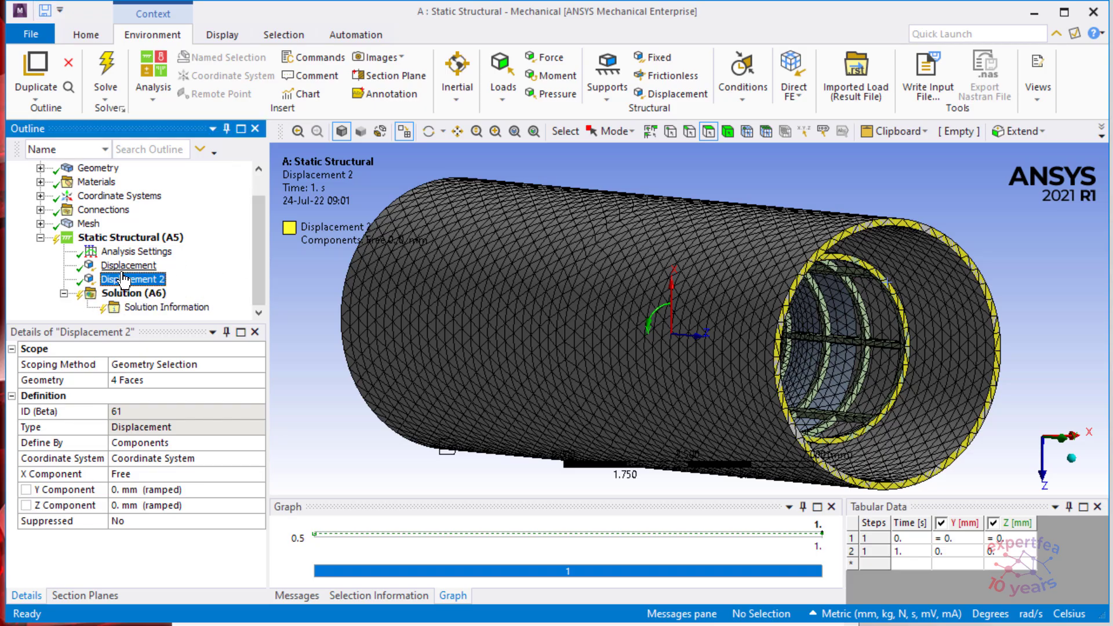
left_click(168, 308)
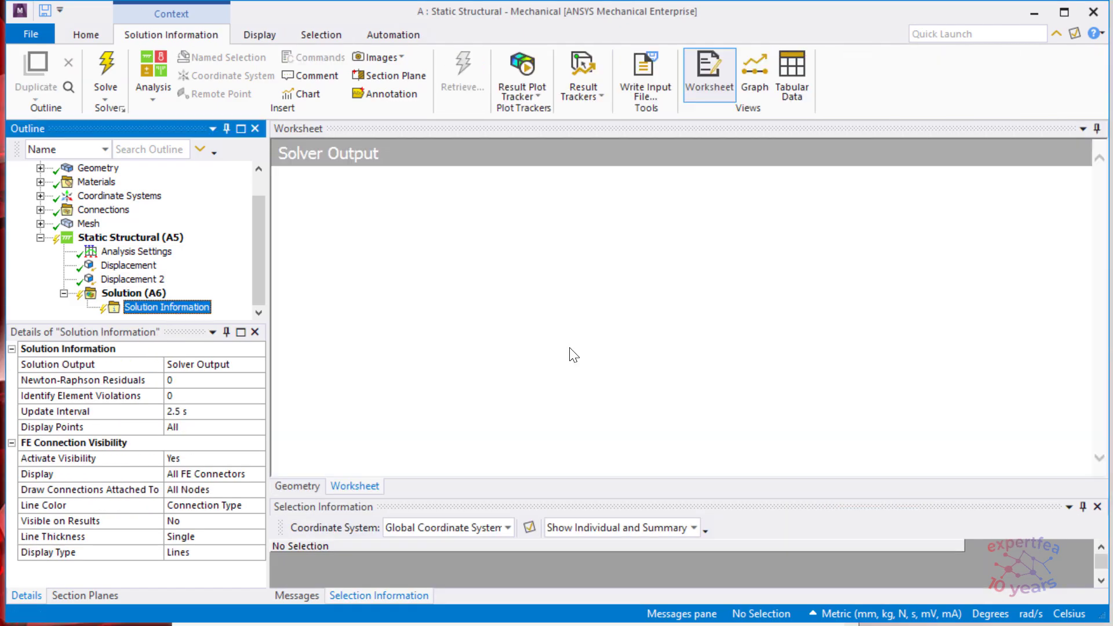
left_click(525, 69)
left_click(561, 114)
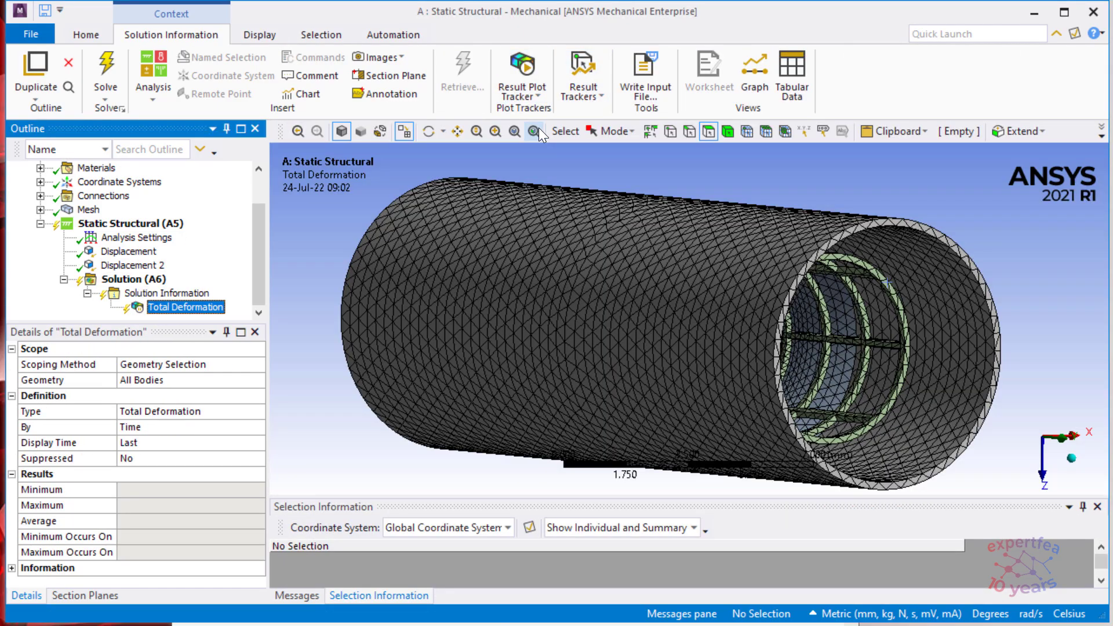
left_click(523, 67)
left_click(556, 132)
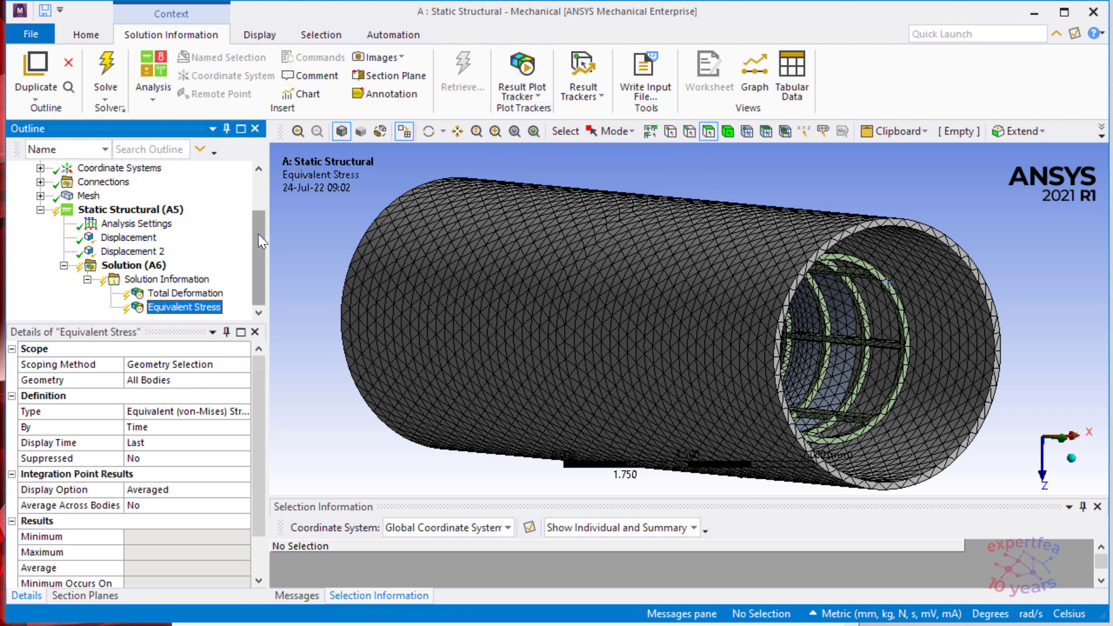
- Switch both result plot trackers to automatic mode and display the Solution Information worksheet
left_click(170, 295, "ctrl")
right_click(171, 296)
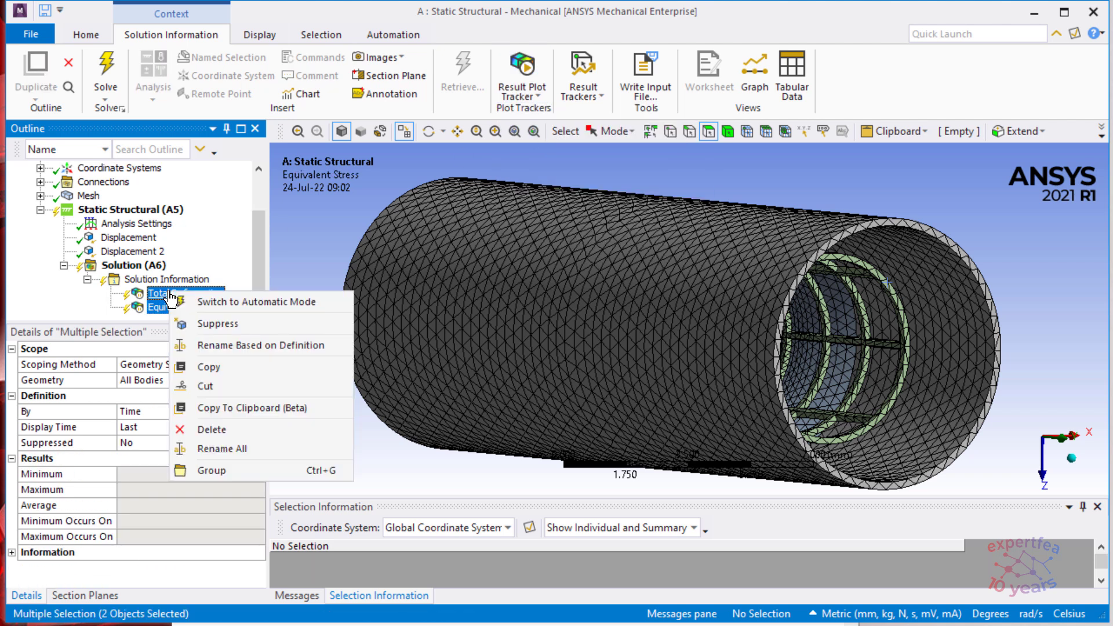
left_click(235, 301)
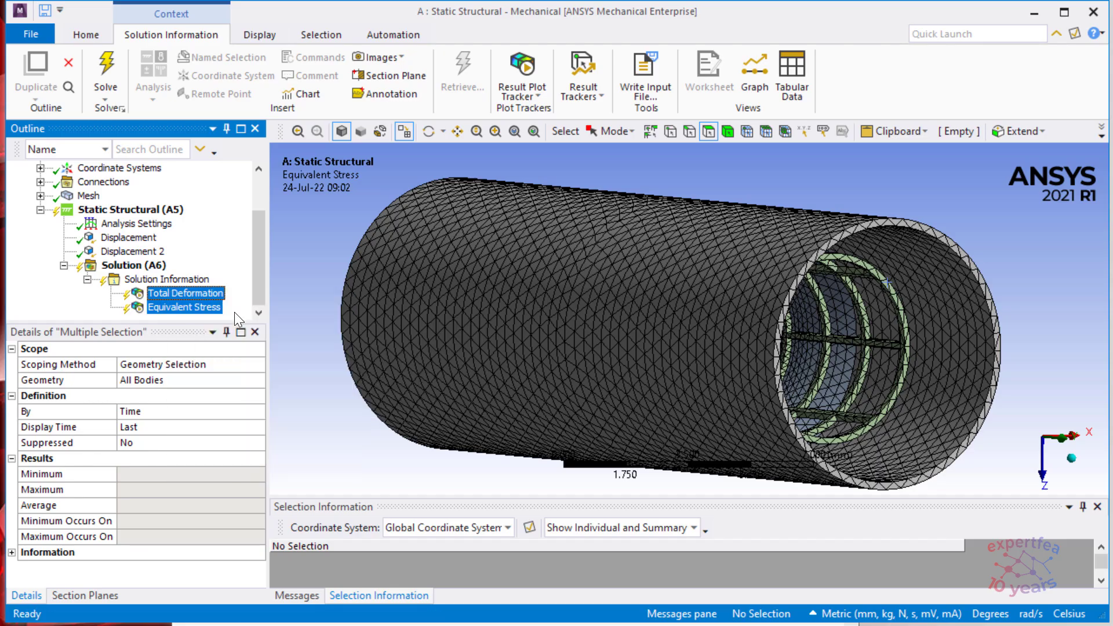
left_click(146, 281)
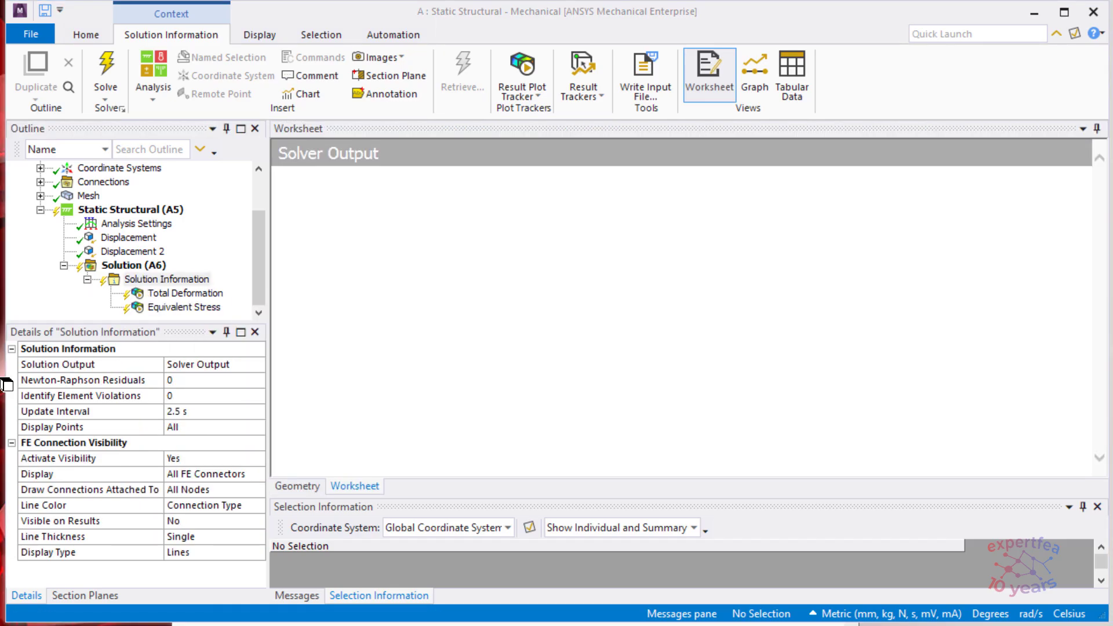
- Add a Total Deformation result and an Equivalent (von-Mises) stress result to the Solution branch
left_click(133, 265)
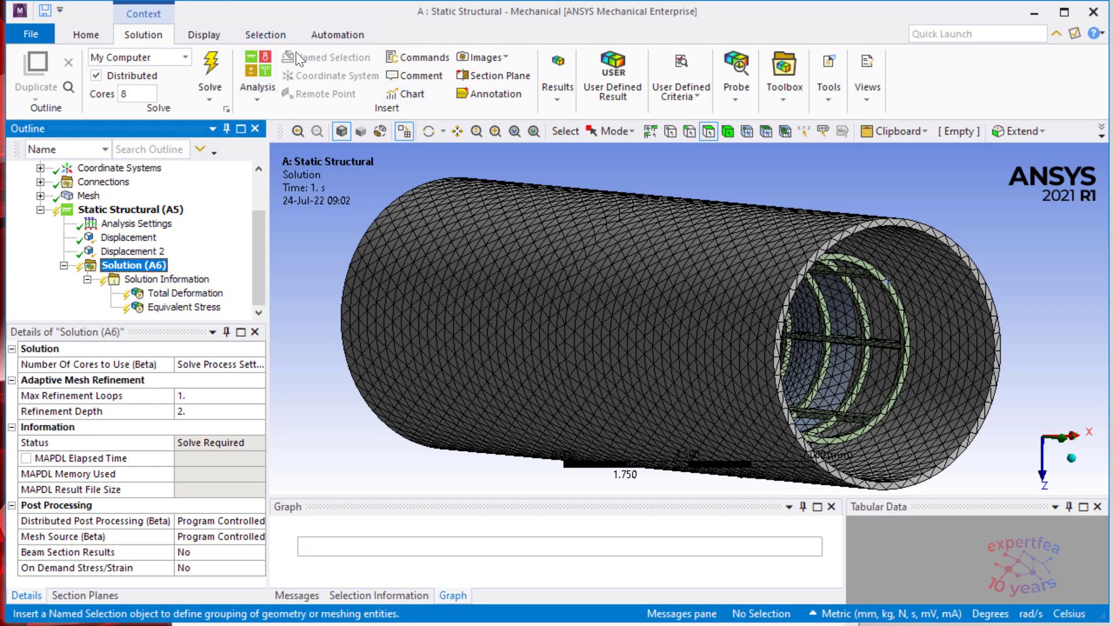
left_click(563, 70)
left_click(575, 159)
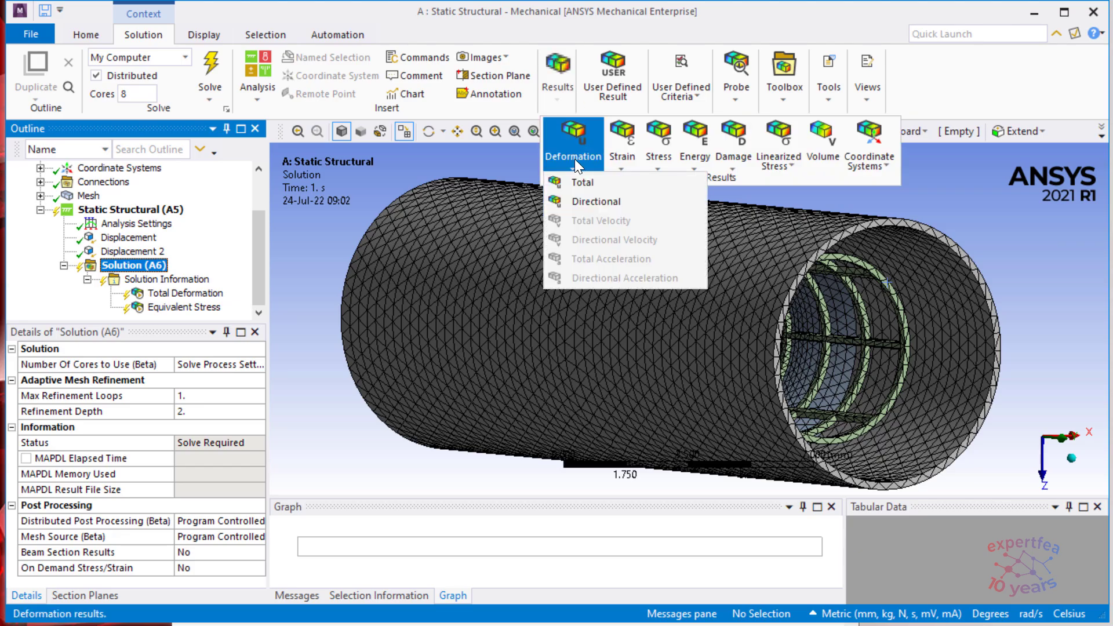
left_click(589, 182)
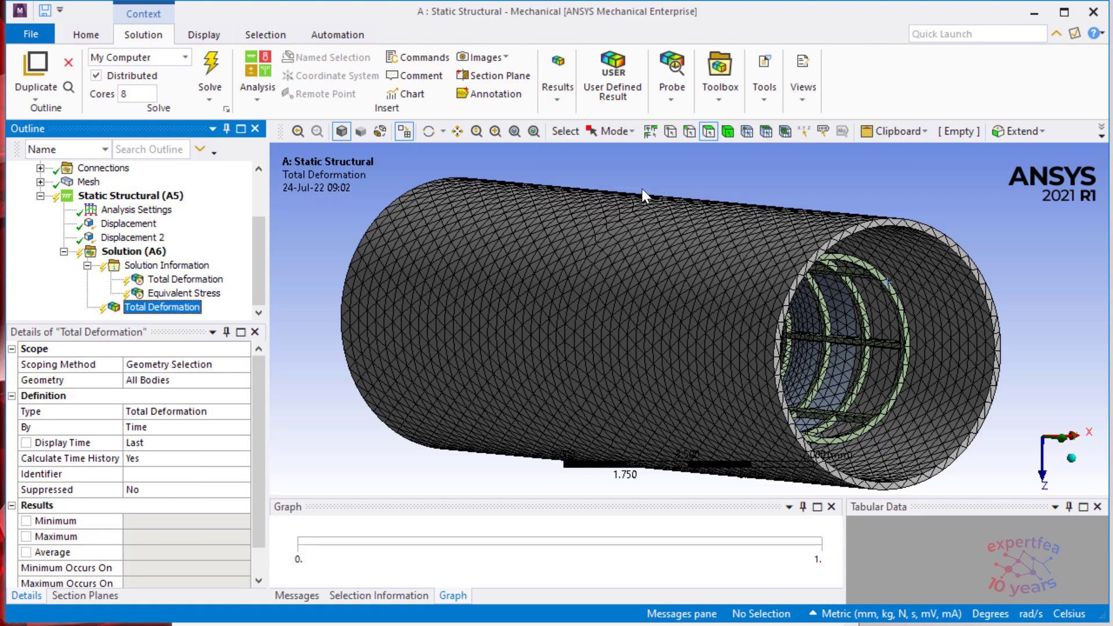
left_click(557, 68)
left_click(657, 142)
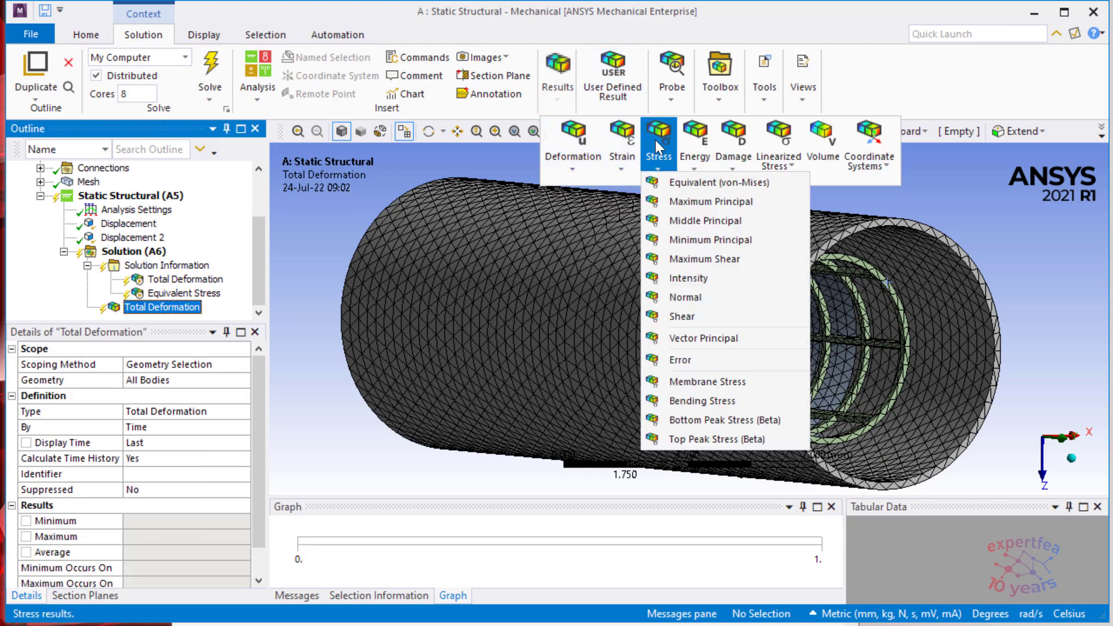
left_click(708, 181)
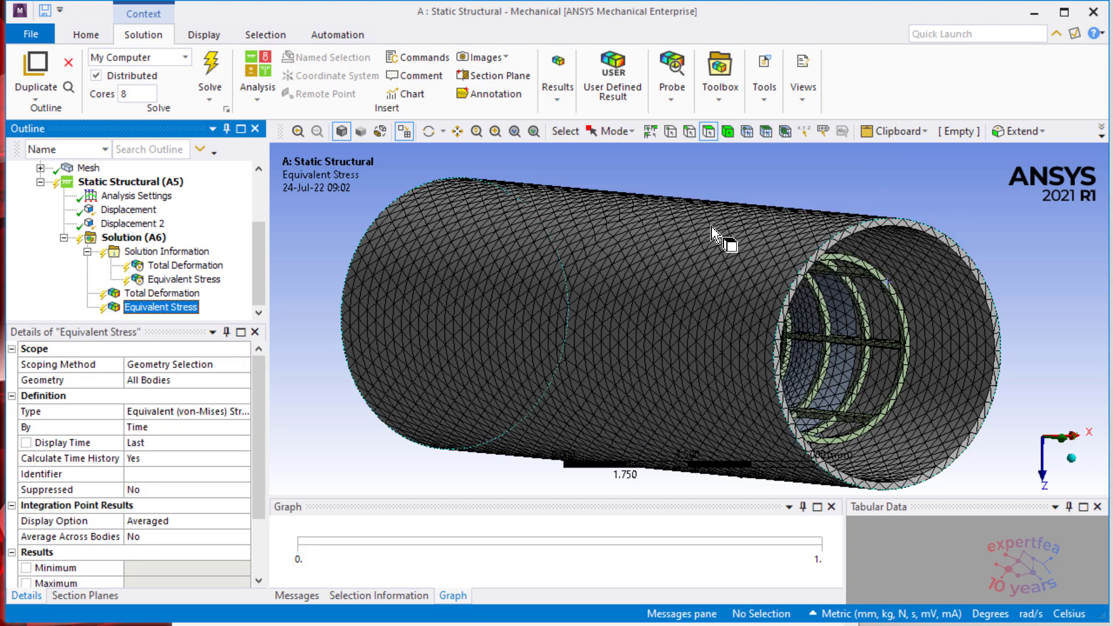
- Add a Force Reaction probe located by Contact Region and scoped to the Frictionless - placque To stent contact
left_click(671, 60)
left_click(727, 347)
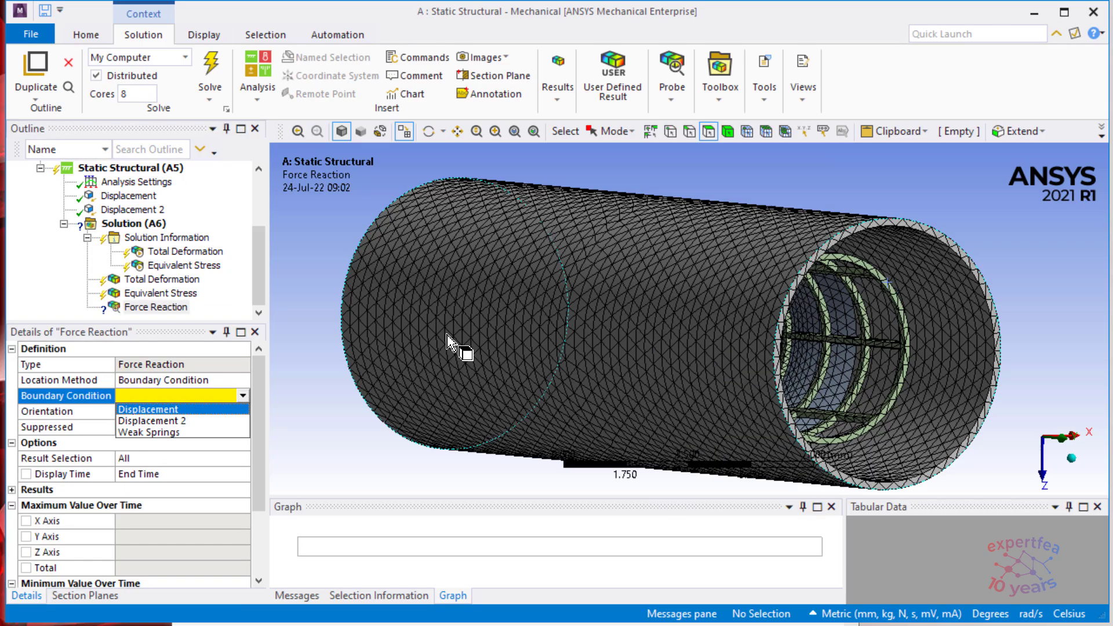
double_click(189, 378)
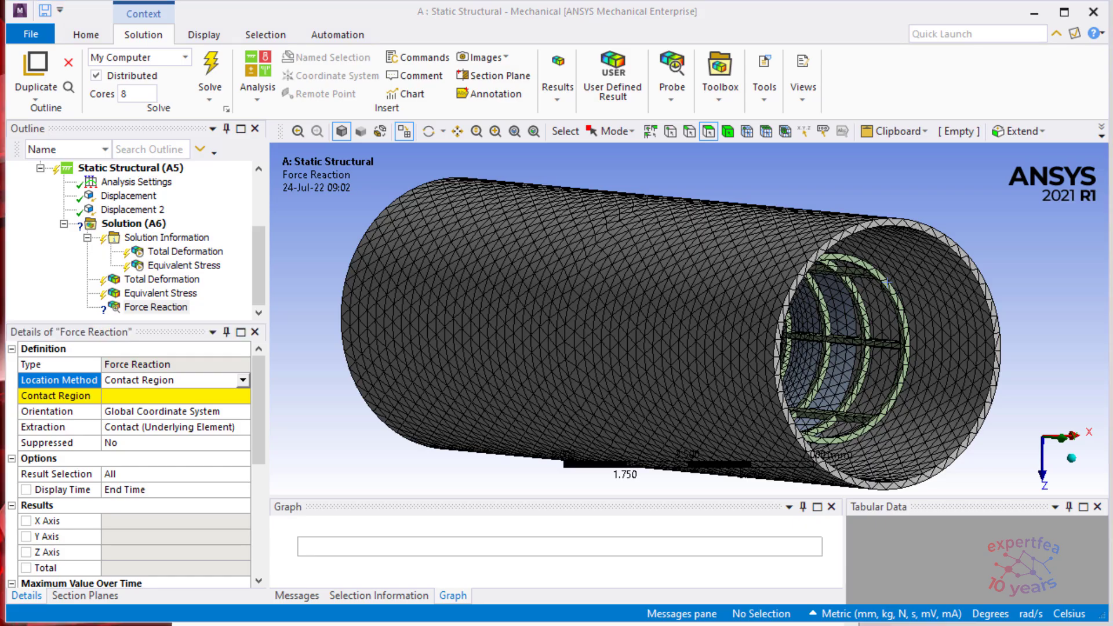
double_click(191, 393)
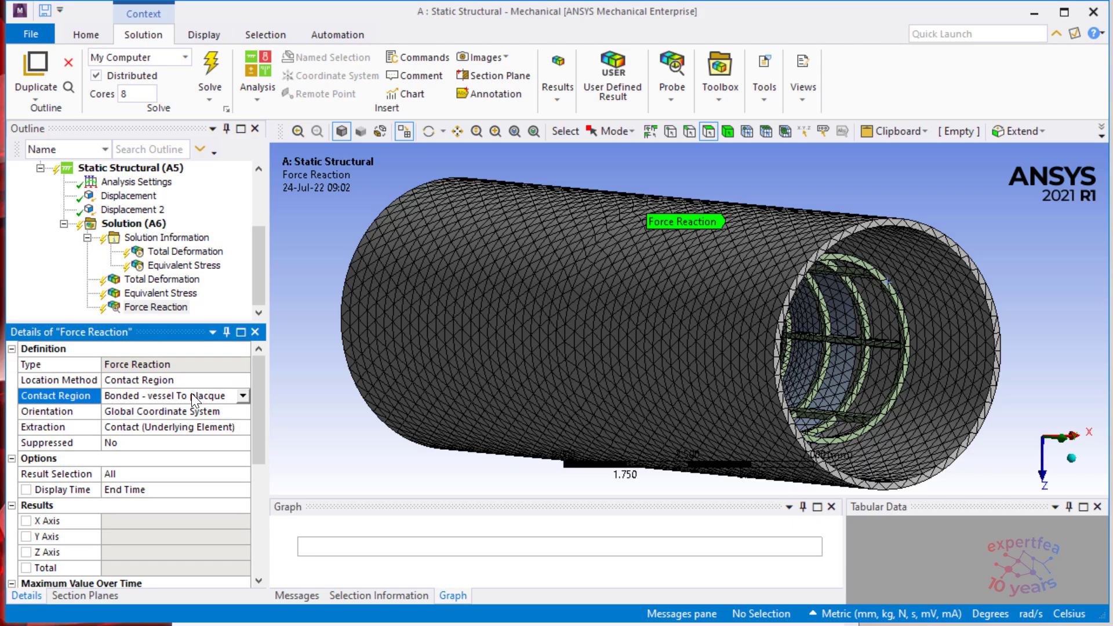
double_click(191, 393)
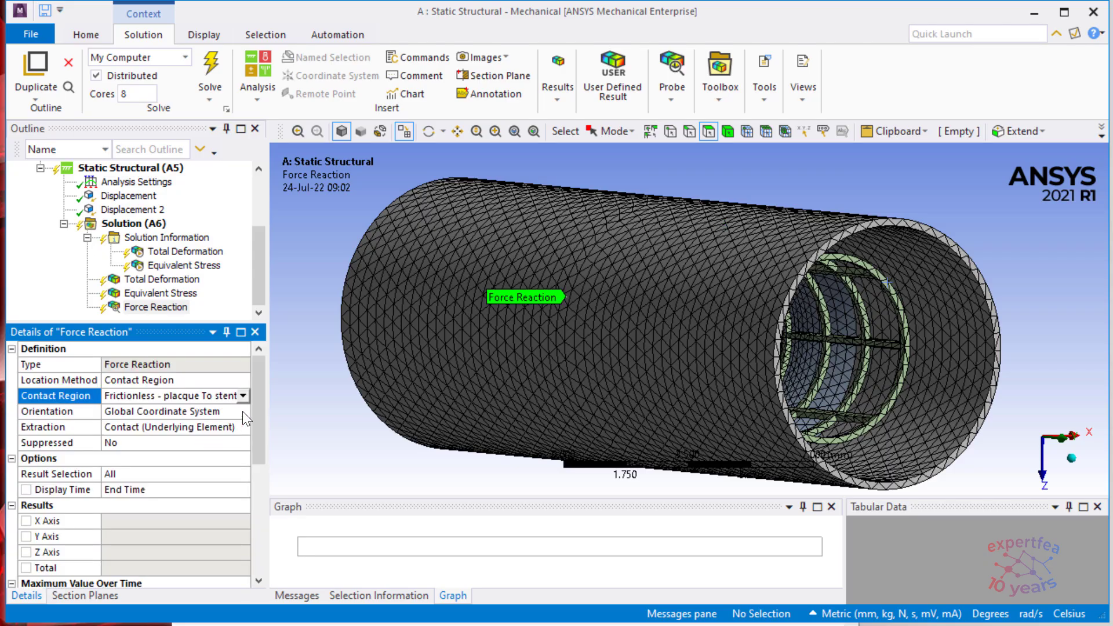
middle_click_drag(559, 352, 929, 356)
middle_click_drag(601, 358, 357, 388, "ctrl")
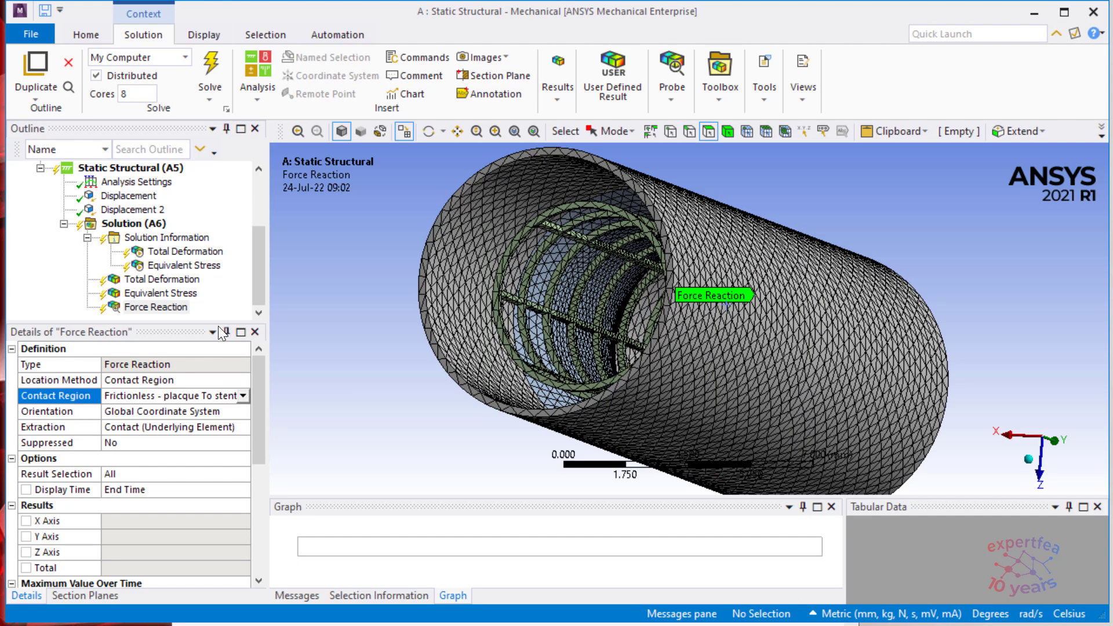
- Review the Output Controls in Analysis Settings and recheck the Force Reaction probe's definition against the model
left_click(134, 183)
left_click(12, 443)
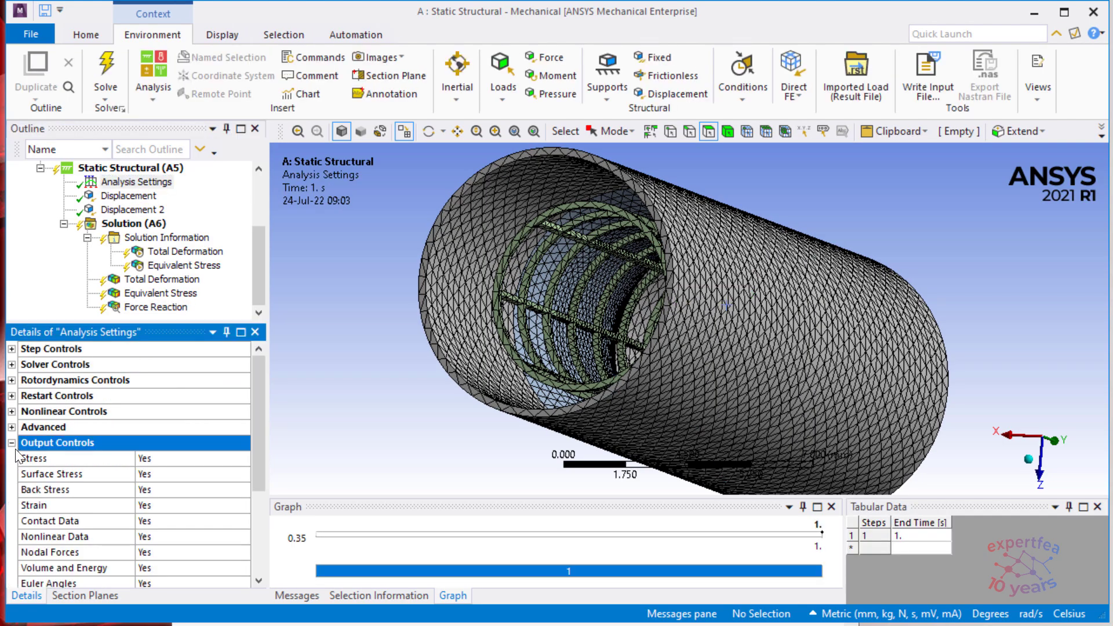
scroll(166, 486, "down", 1)
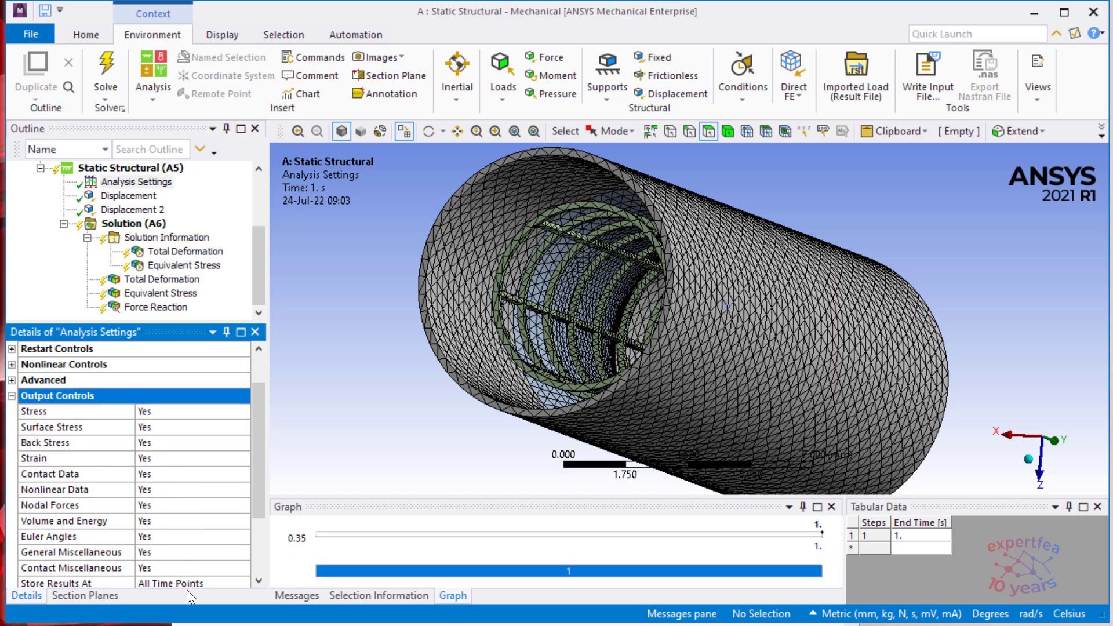
left_click(153, 307)
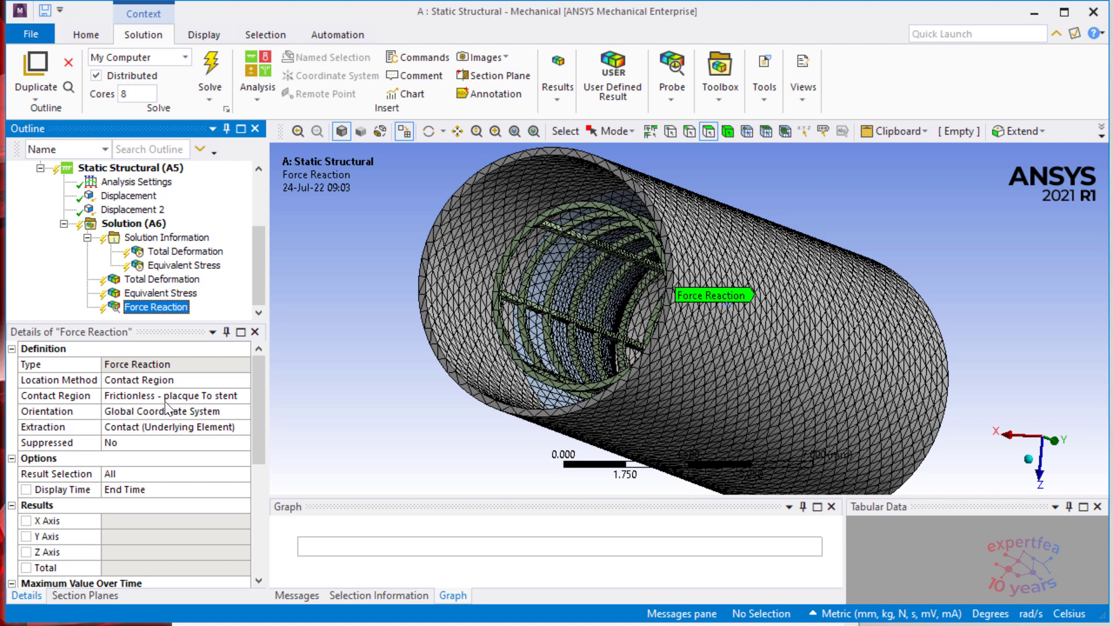
middle_click_drag(594, 327, 560, 328)
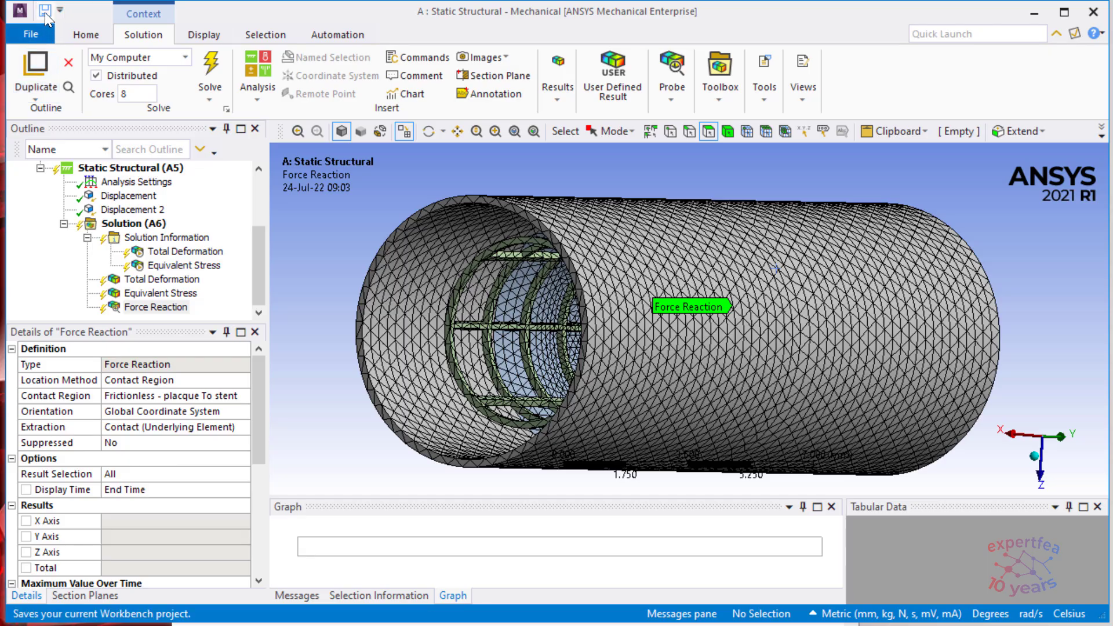
- Set the number of solver cores to 8
left_click(131, 95)
key("BackSpace")
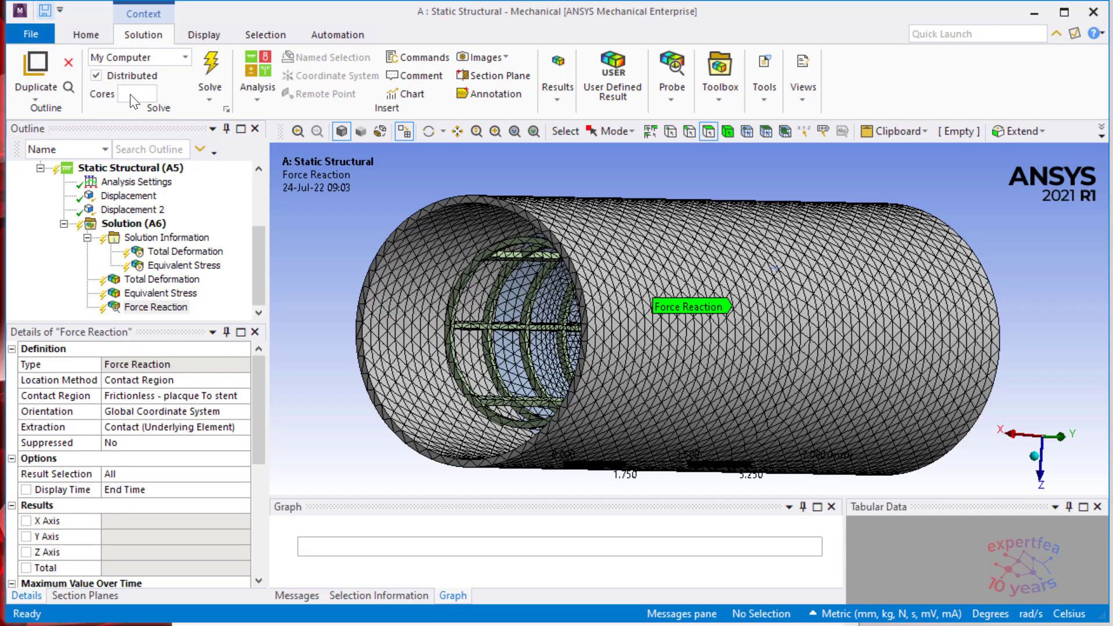
type("8")
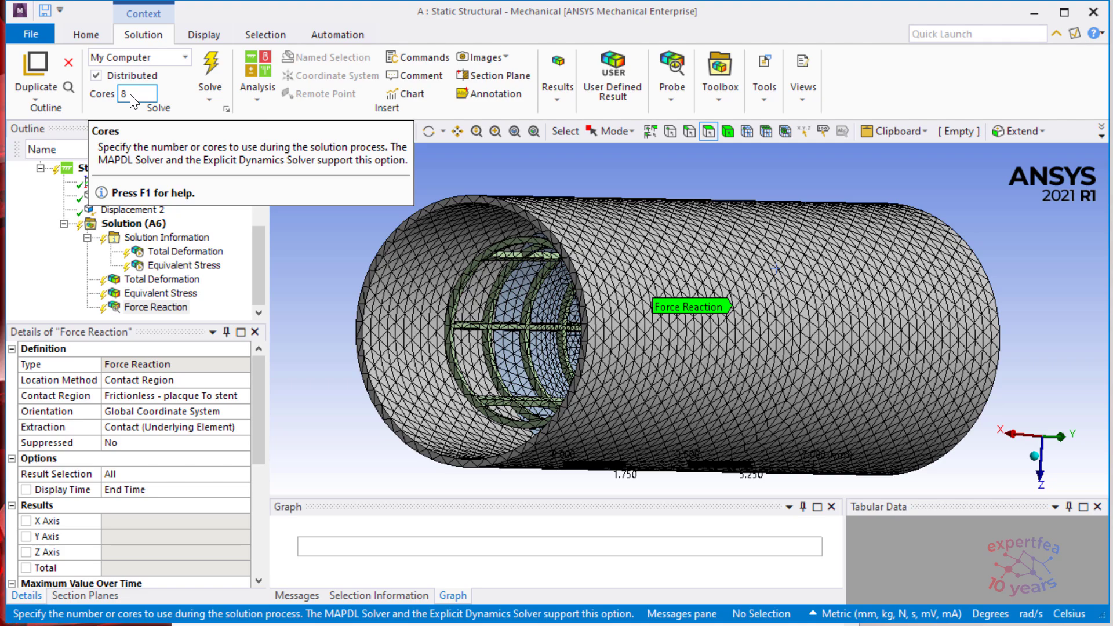
- Open Task Manager to examine the CPU's core count and logical processor graphs, and minimize it when finished
key("ctrl+alt+Delete")
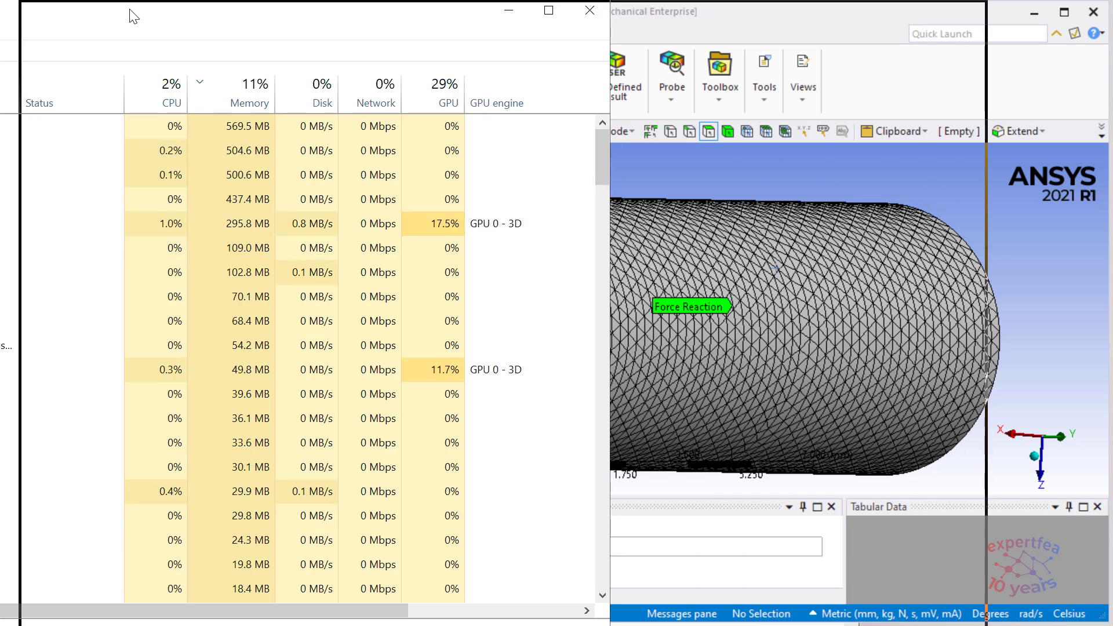
left_click_drag(132, 15, 509, 17)
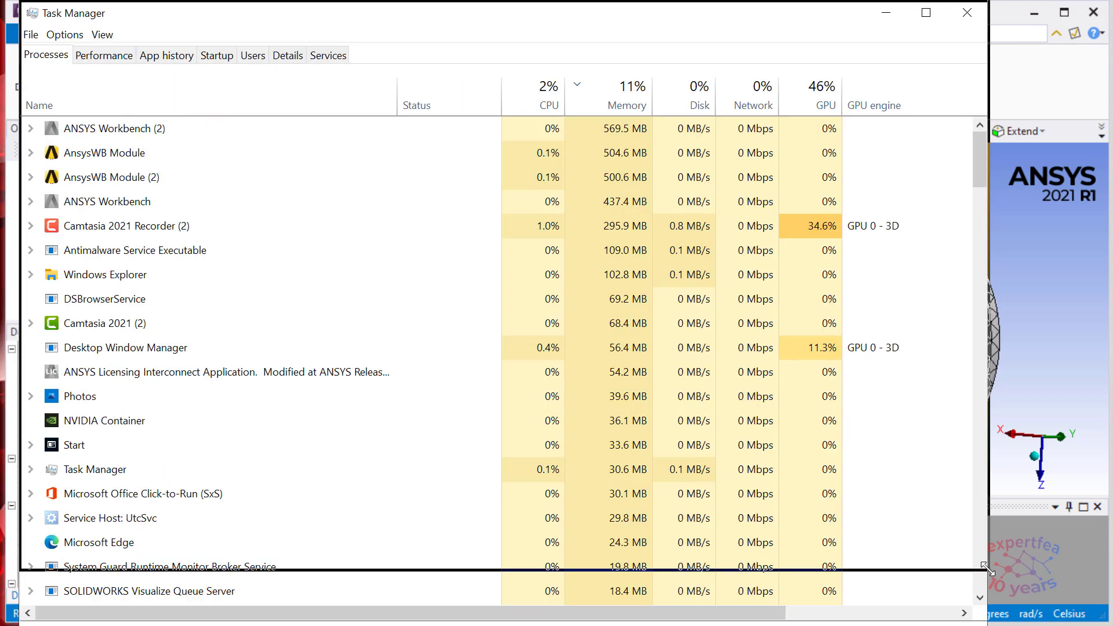
left_click(105, 56)
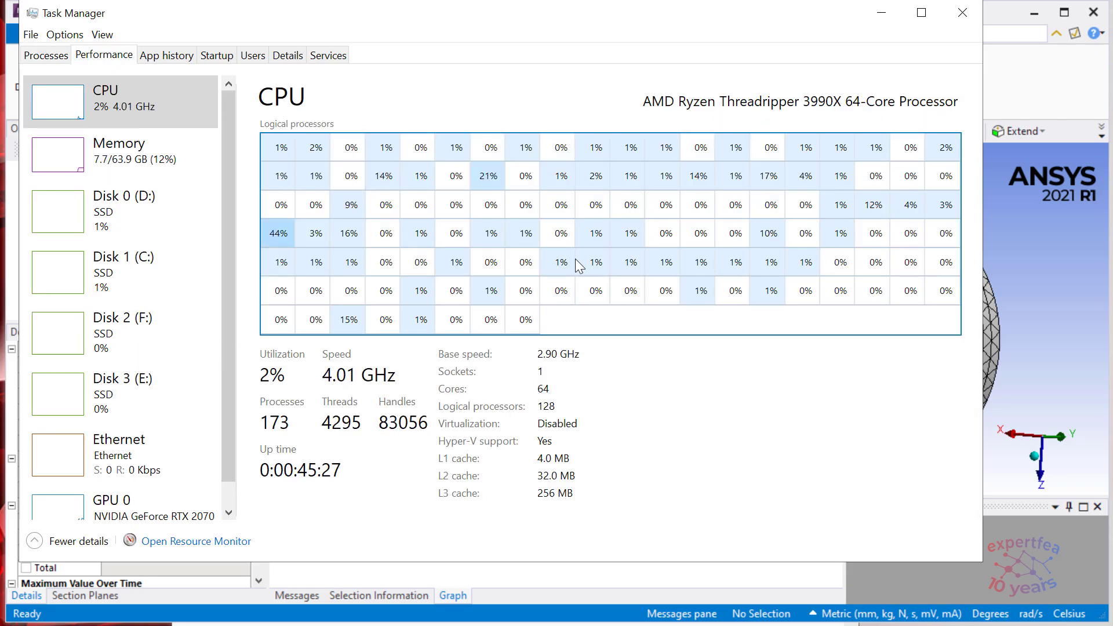
right_click(497, 200)
mouse_move(556, 203)
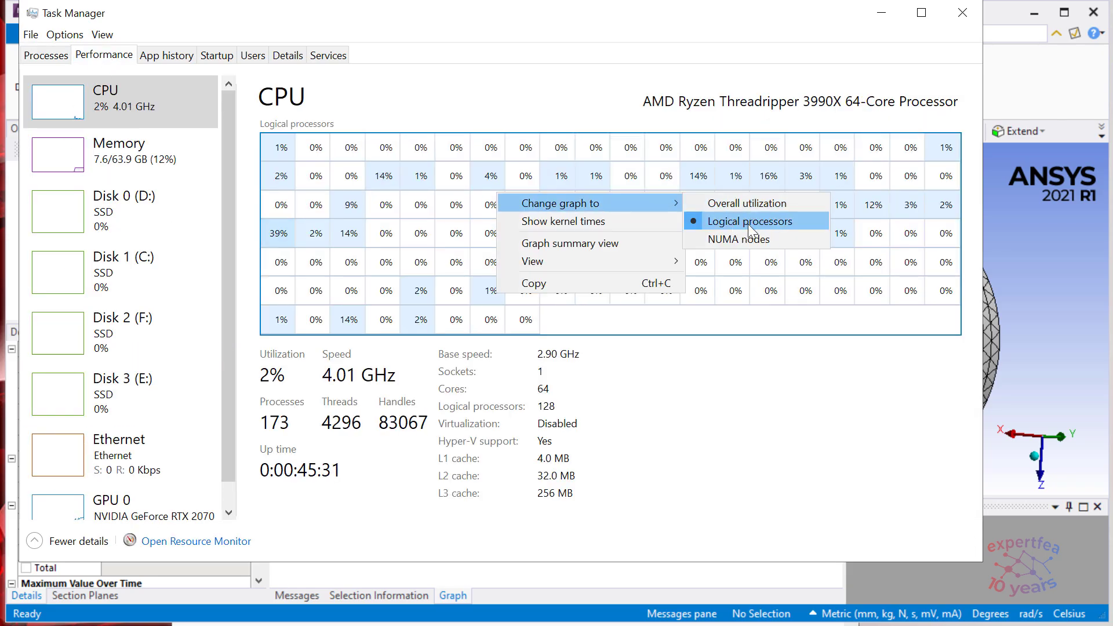
left_click(577, 88)
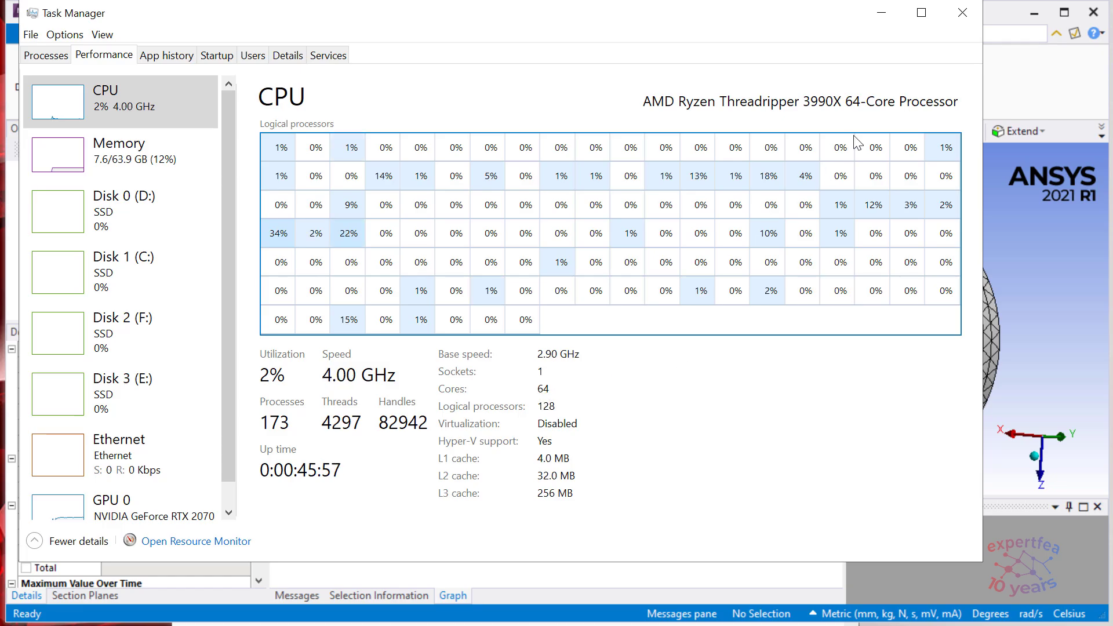
left_click(883, 13)
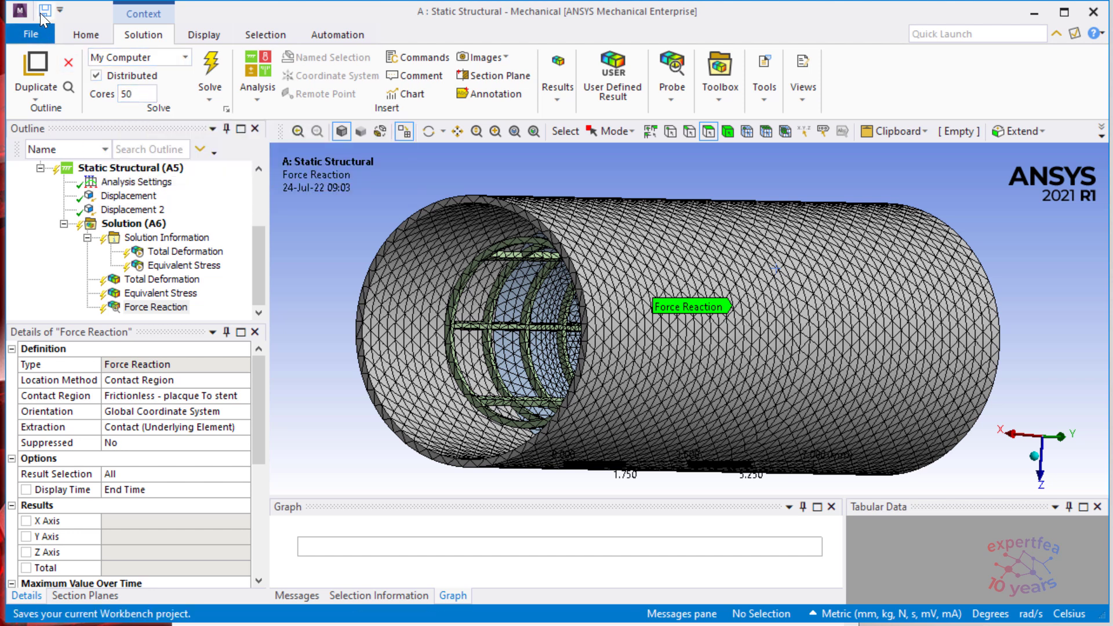
- Try to solve the static structural analysis on 50 cores and check the solver output in Solution Information
left_click(210, 60)
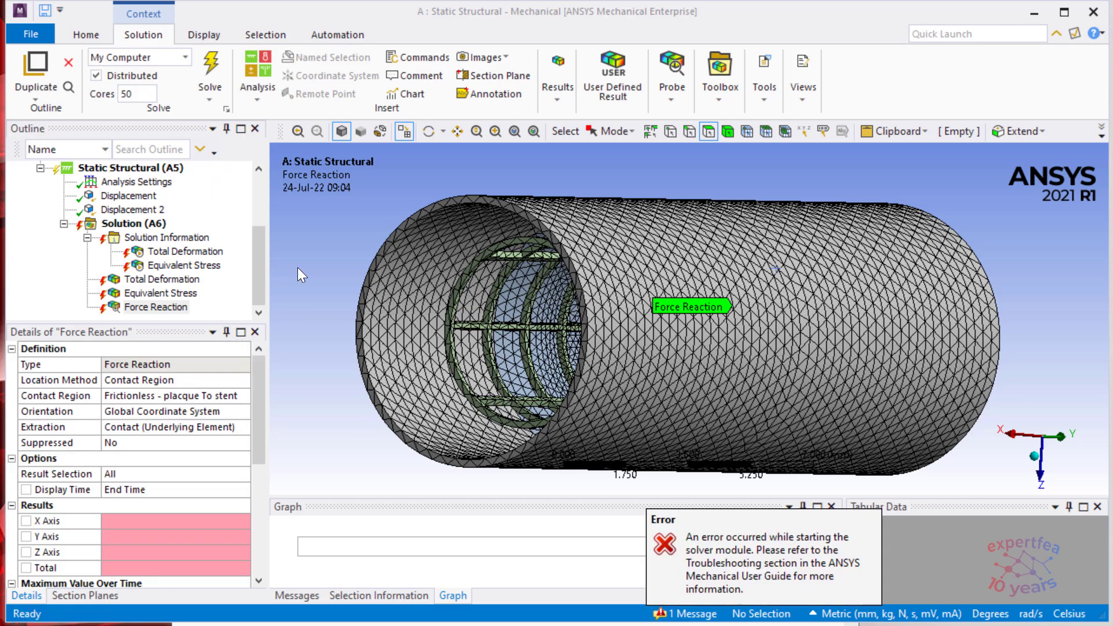
right_click(133, 224)
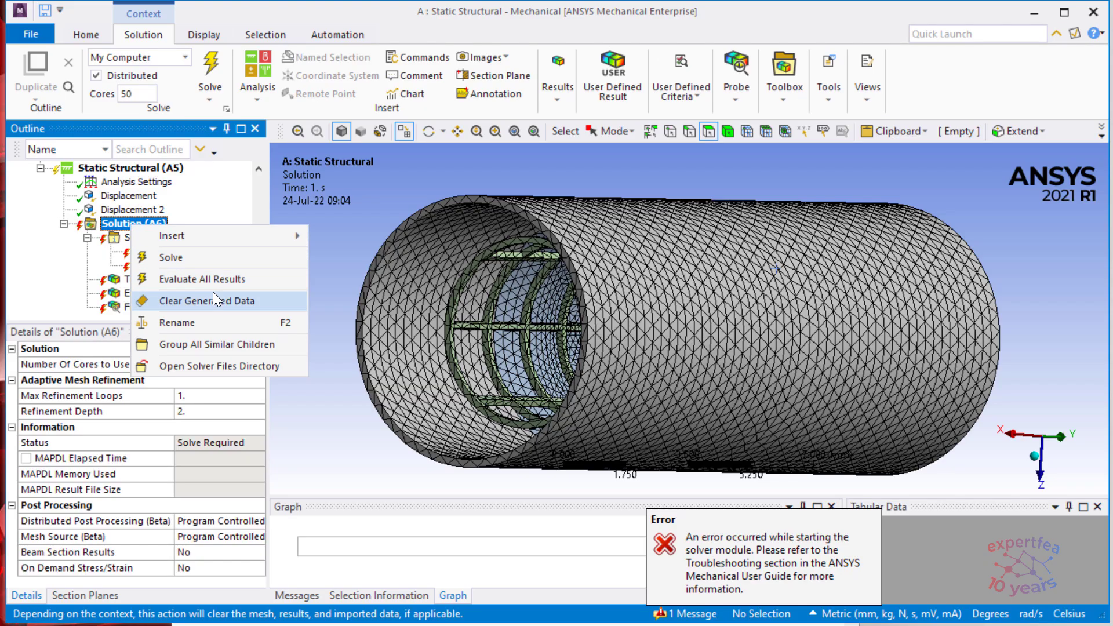
left_click(800, 36)
left_click(191, 237)
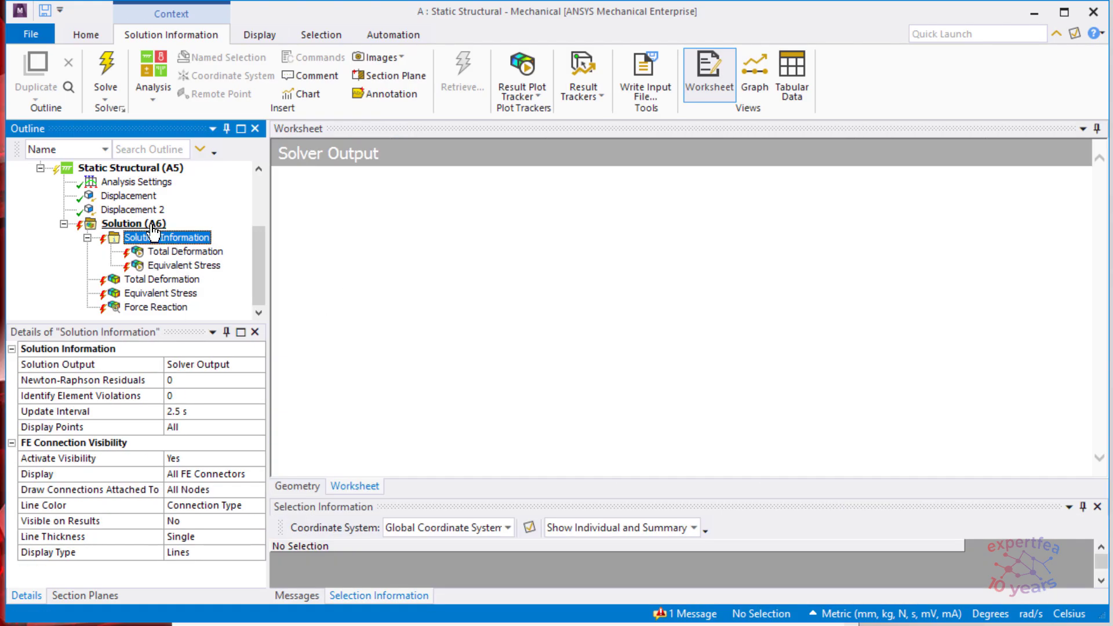
- Repeatedly clear the generated data of the Solution branch and try to solve the analysis again
right_click(152, 226)
left_click(203, 293)
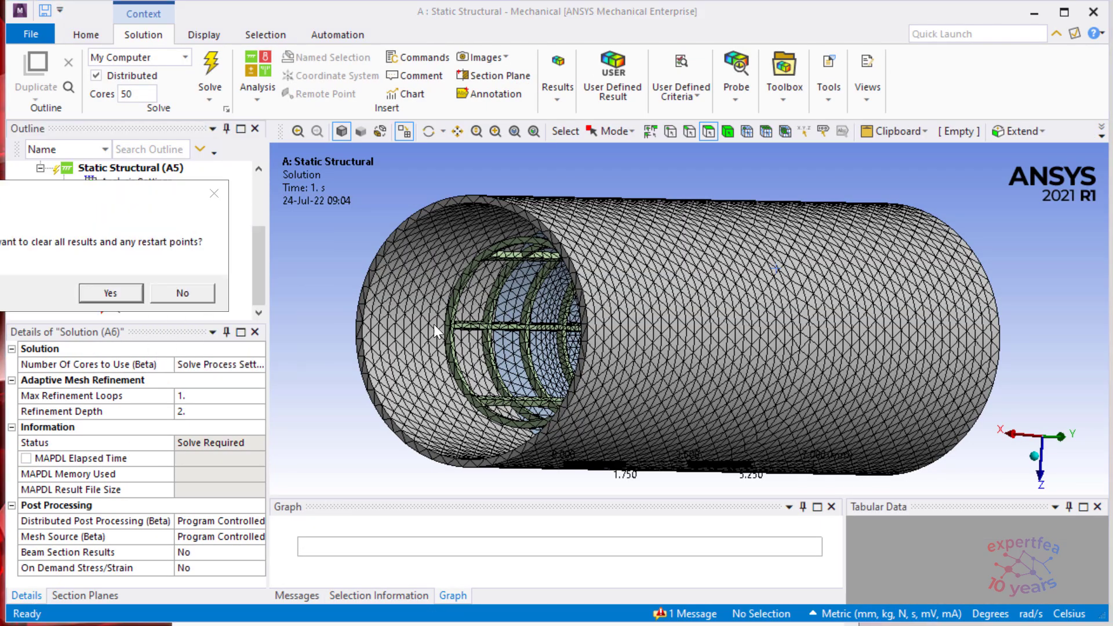
left_click(394, 332)
left_click(214, 84)
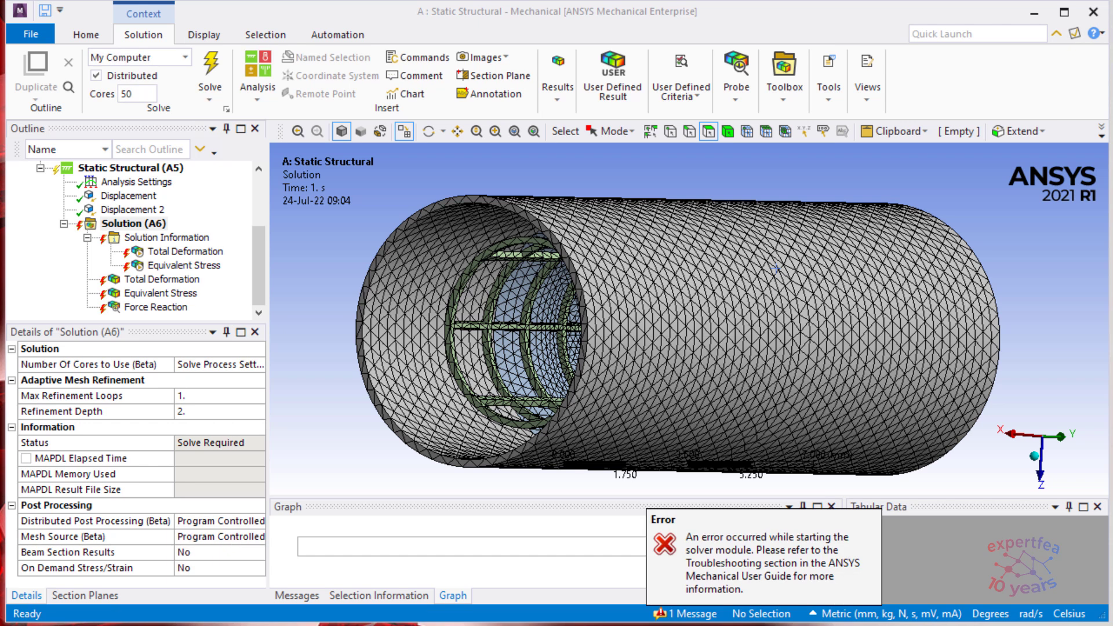
right_click(156, 224)
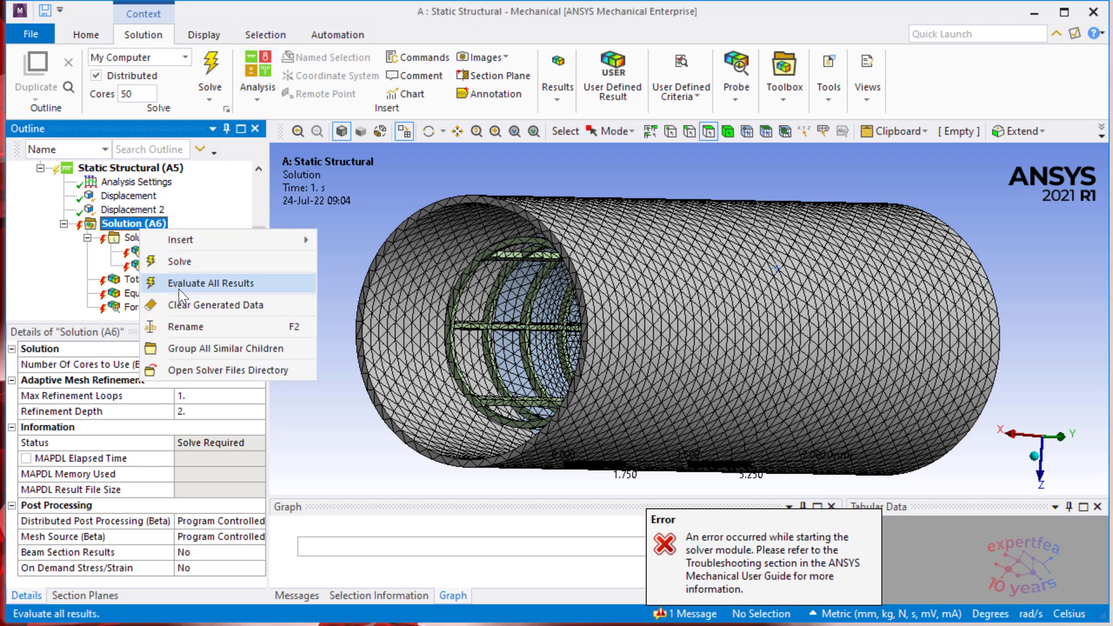
left_click(244, 306)
left_click(113, 293)
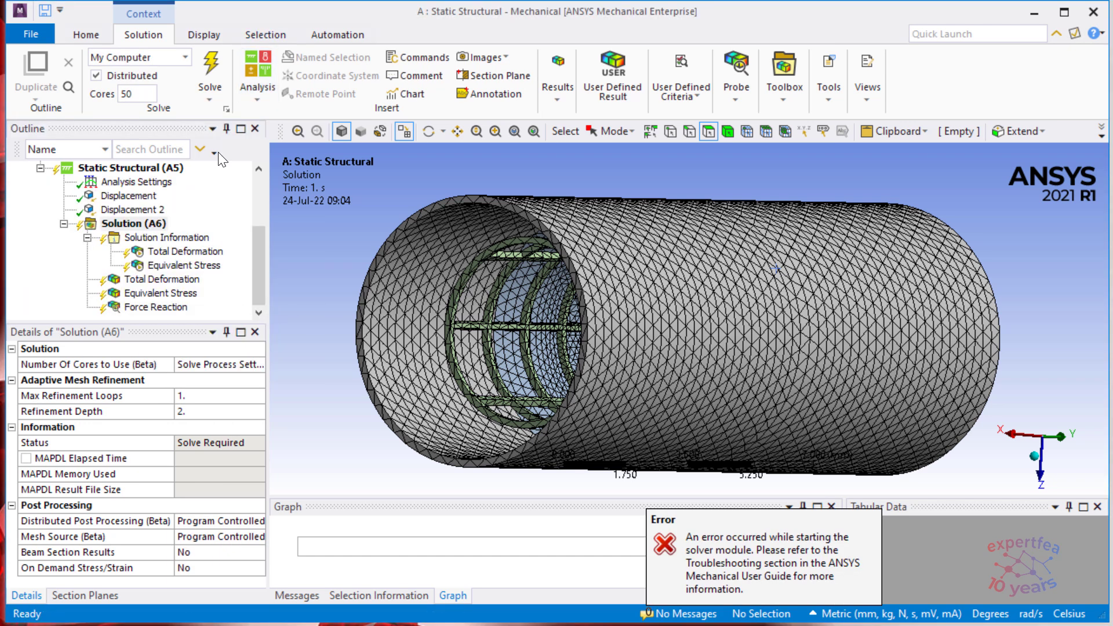
left_click(210, 63)
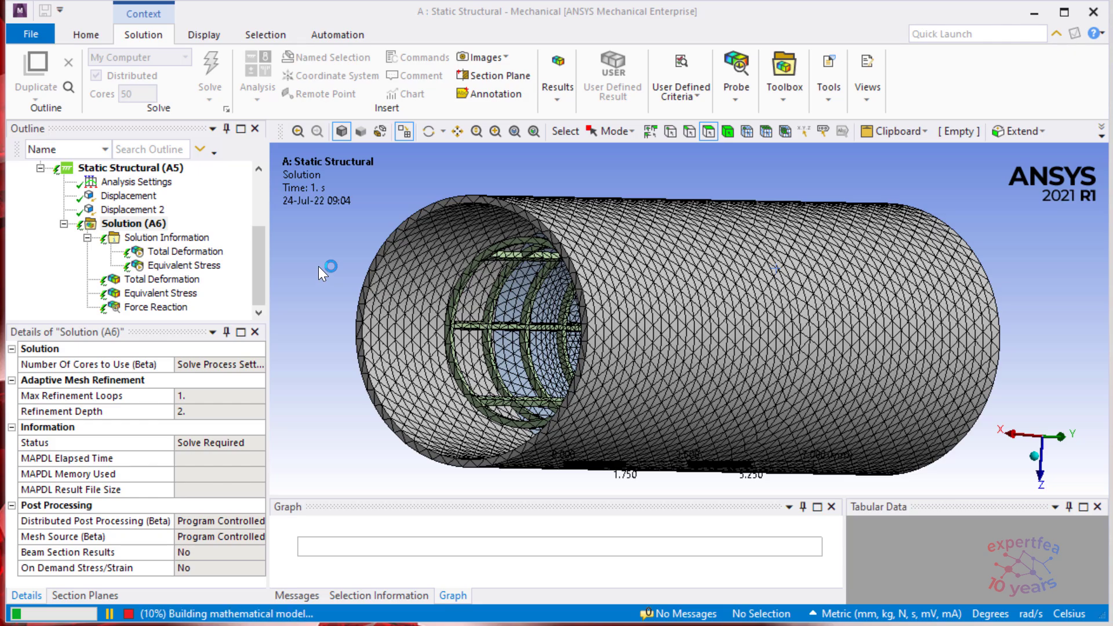
right_click(154, 226)
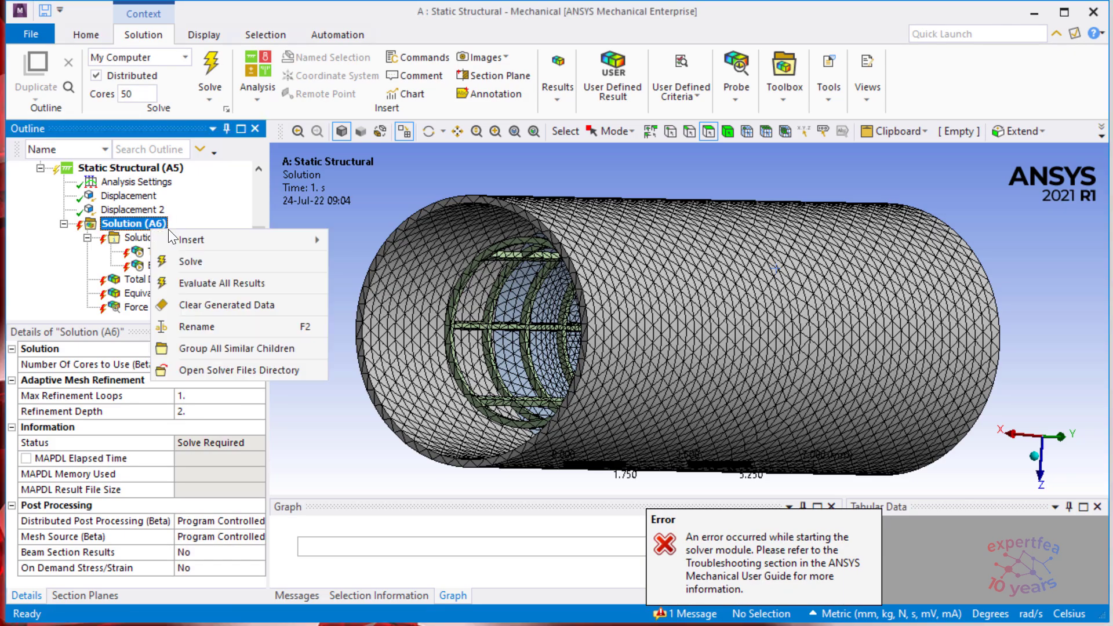
left_click(249, 304)
left_click(137, 297)
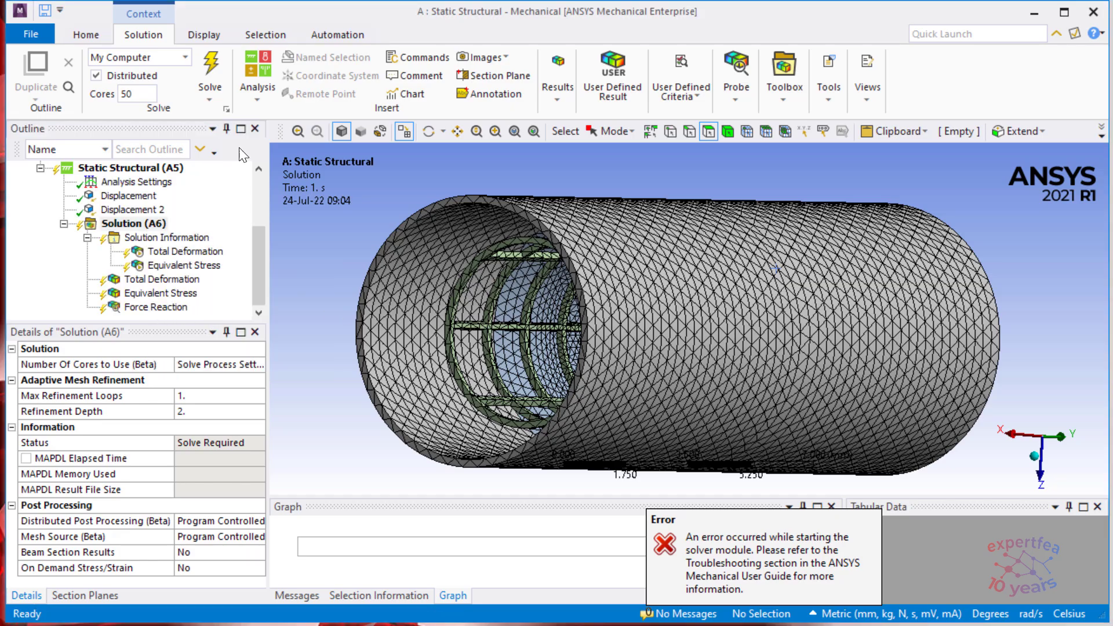
left_click(209, 65)
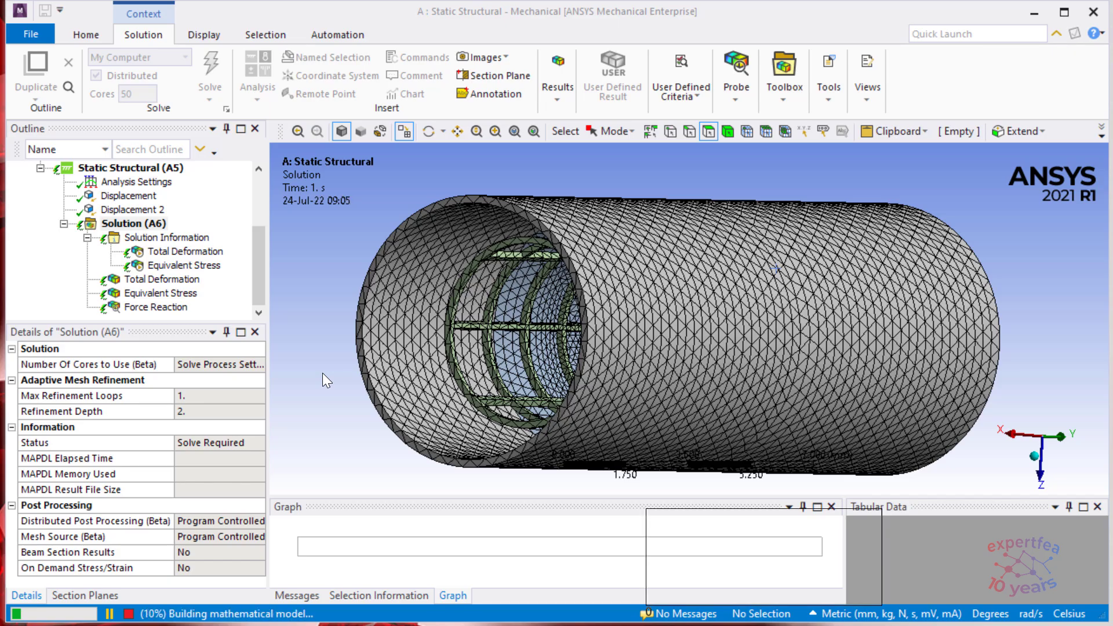
- Clear the Solution branch's generated data once more, restart the solve on 50 cores, and dismiss the workload warning
right_click(130, 223)
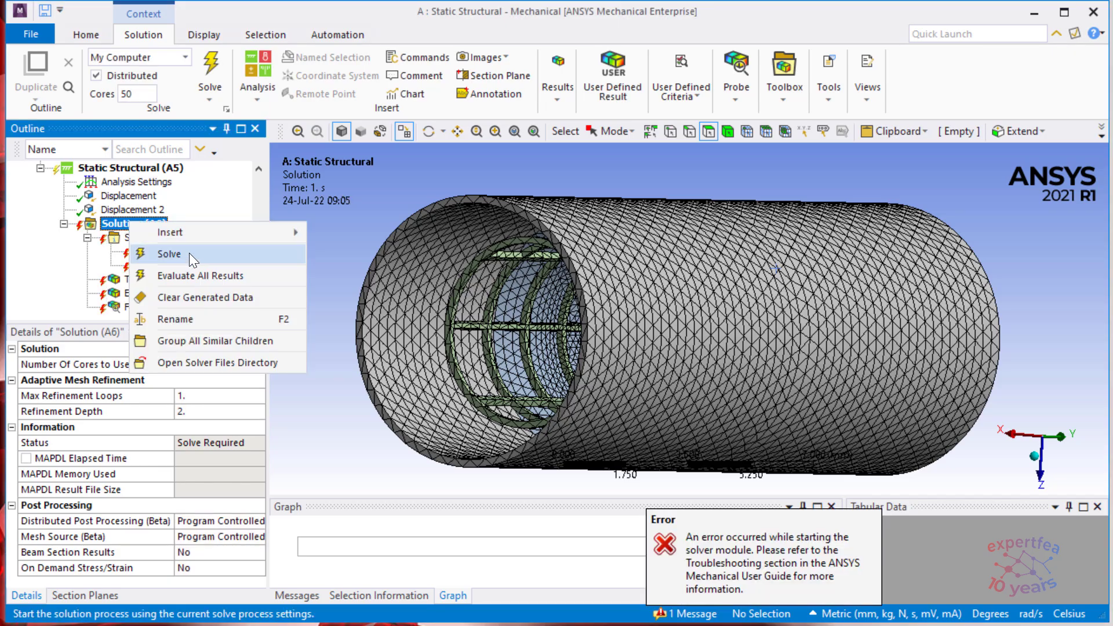
left_click(196, 296)
left_click(129, 291)
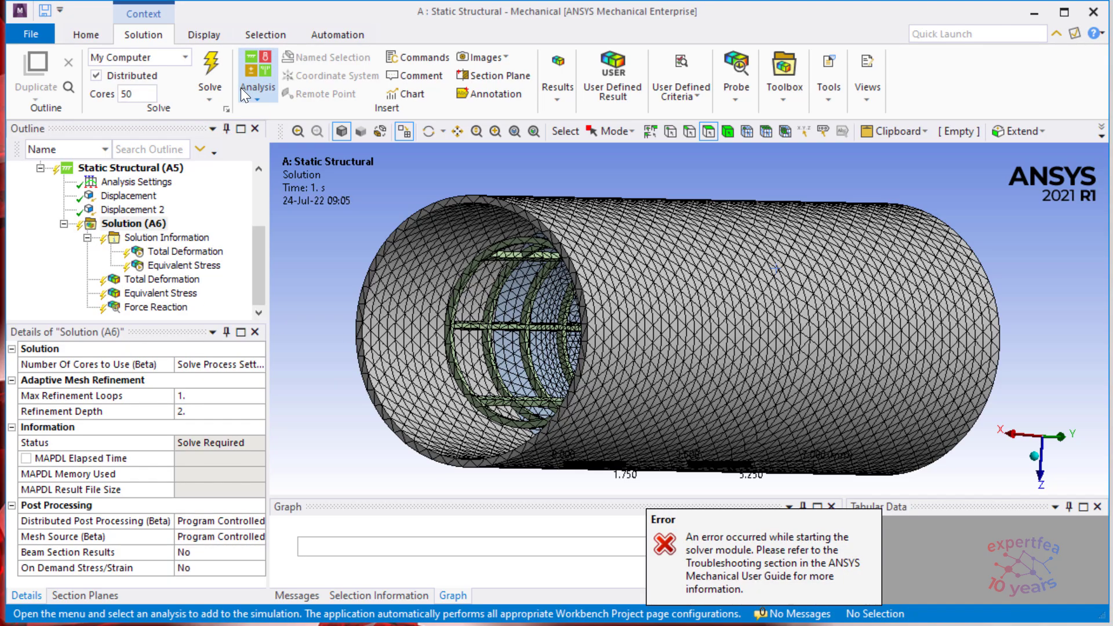
left_click(213, 67)
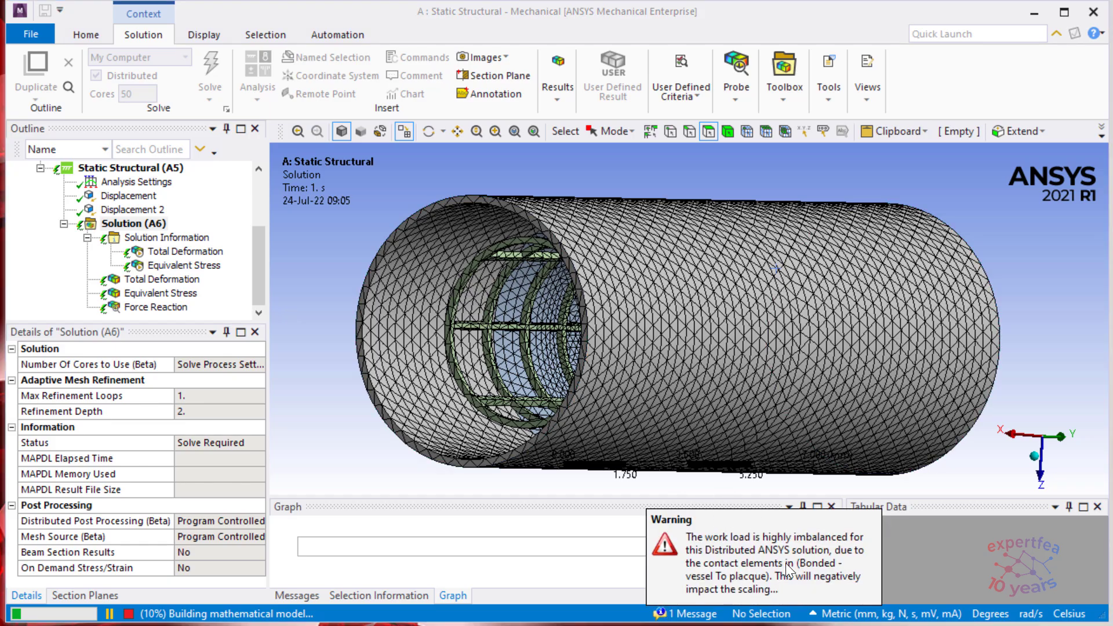
left_click(738, 552)
- Set the Solution Information output to Force Convergence and enlarge the worksheet area showing the convergence graph
left_click(204, 237)
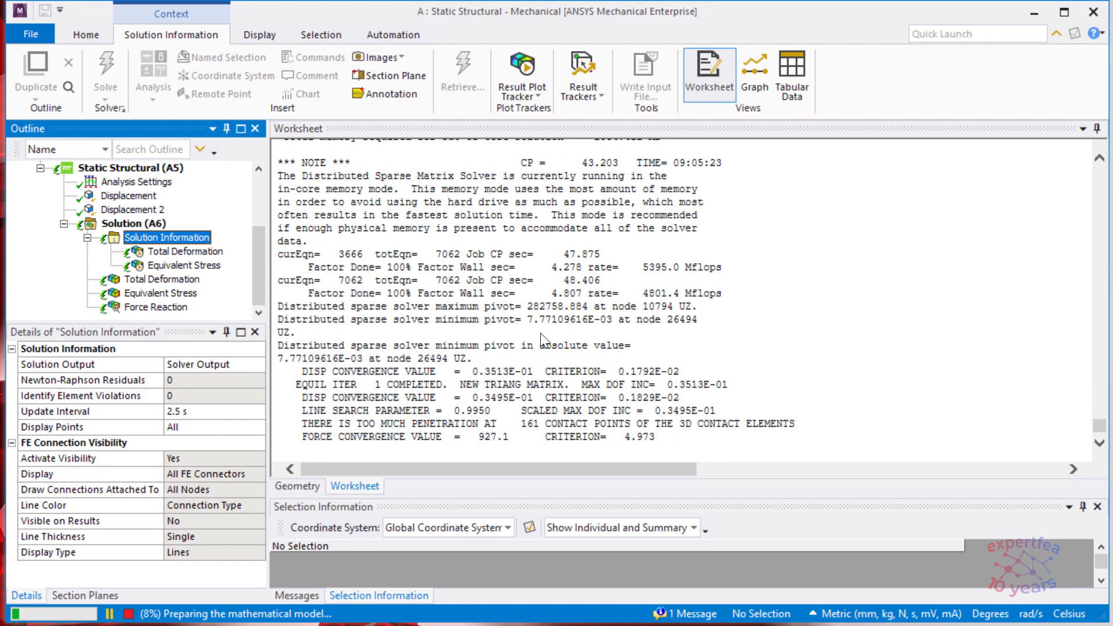
left_click(262, 364)
left_click(262, 364)
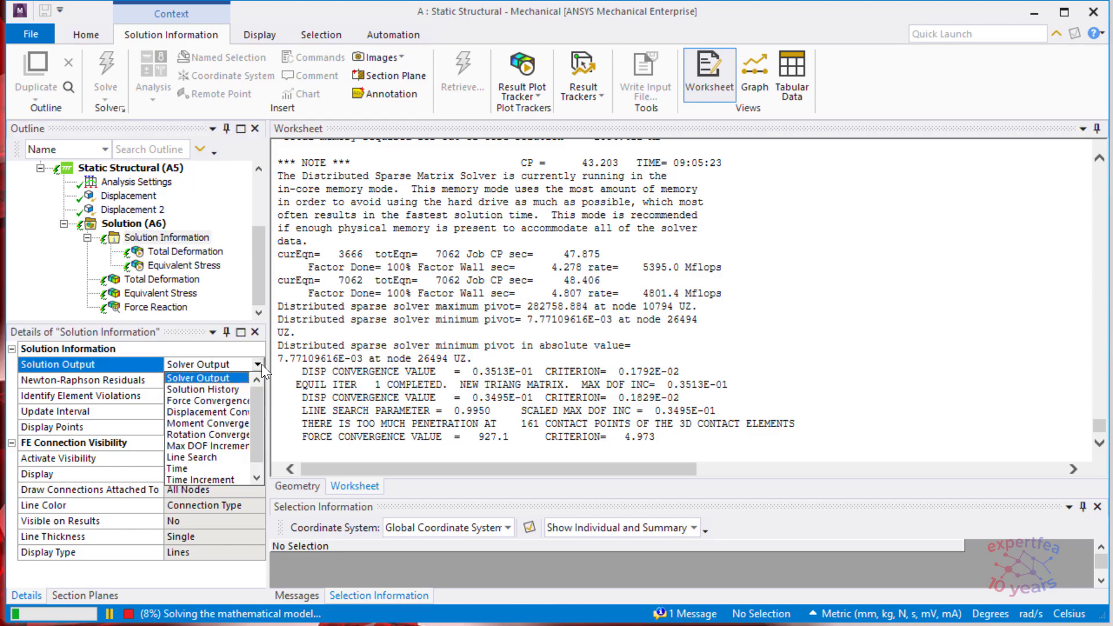
left_click(225, 399)
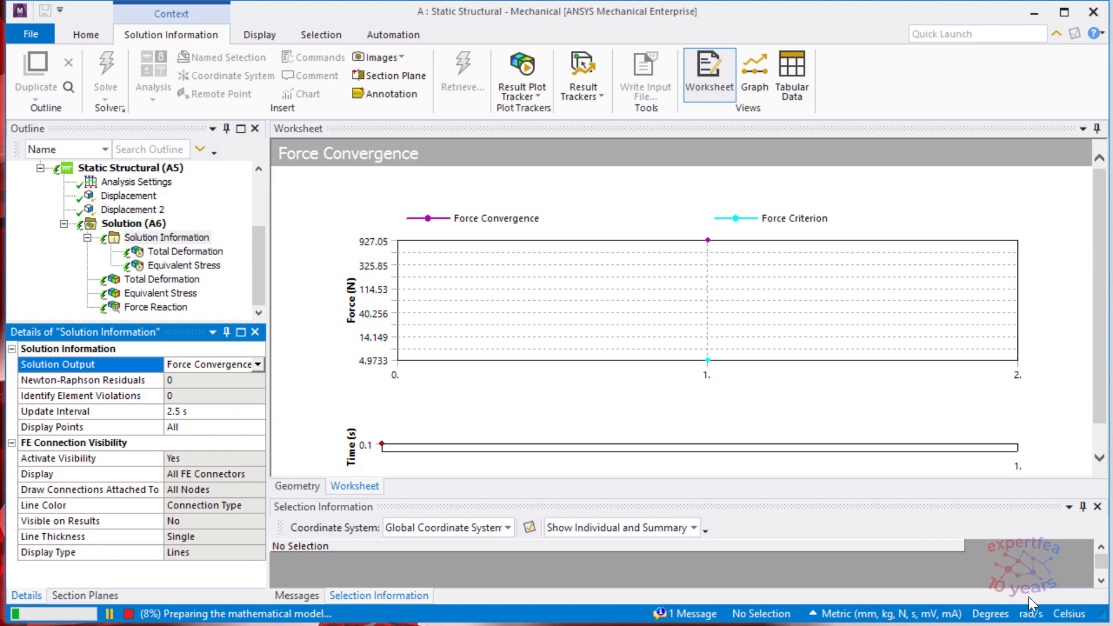
left_click_drag(776, 497, 784, 535)
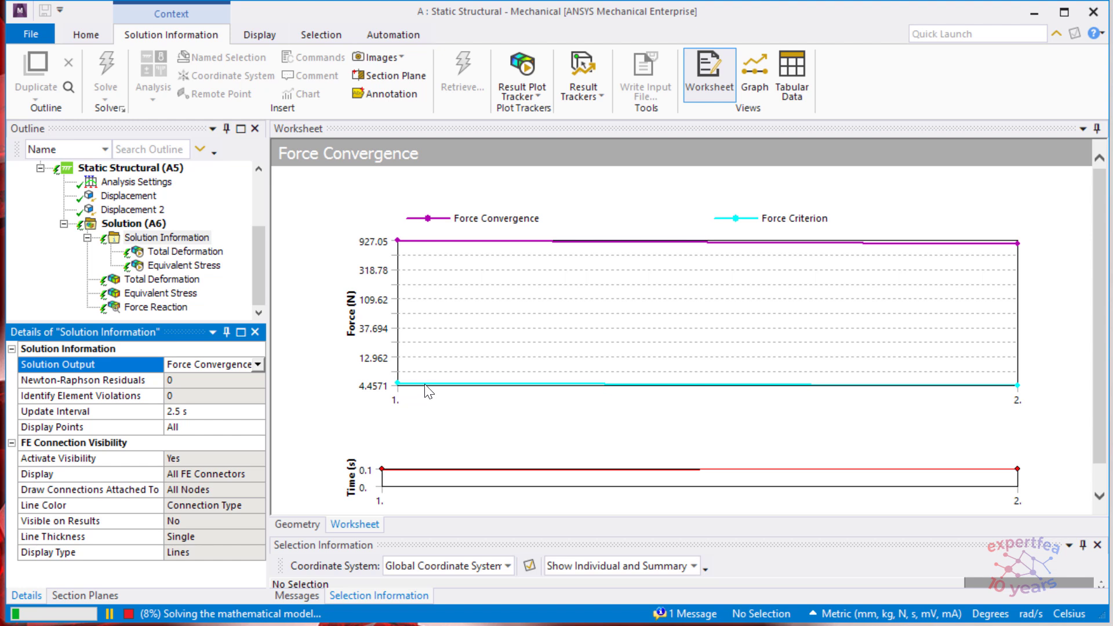
- Check the per-core processor load in Task Manager, and switch the Solution Information output to Time Increment
key("ctrl+shift+Escape")
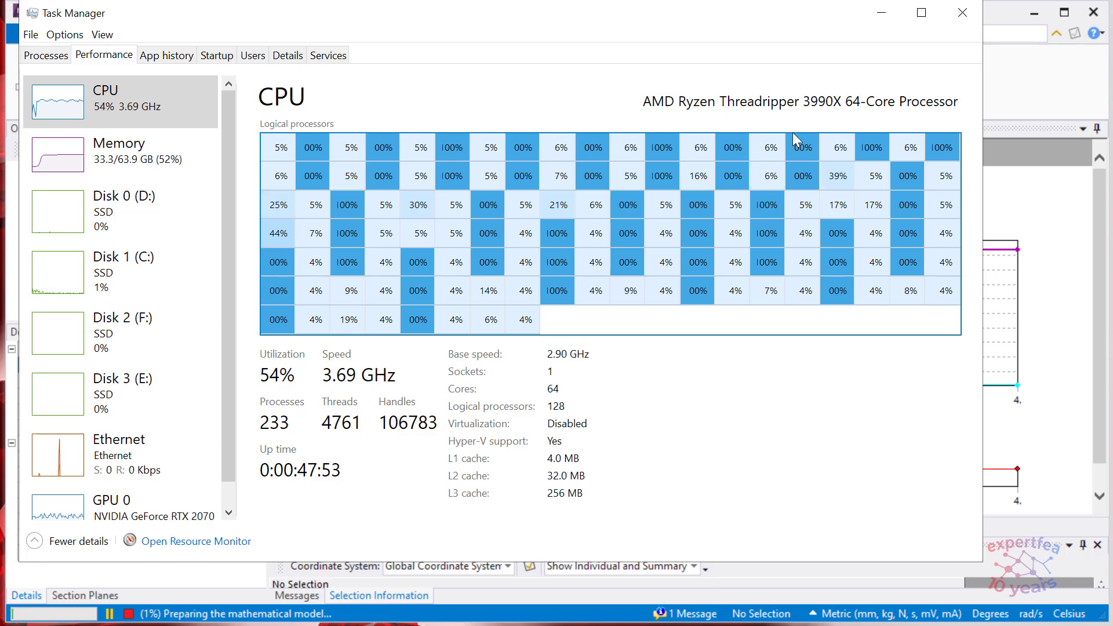
left_click(961, 16)
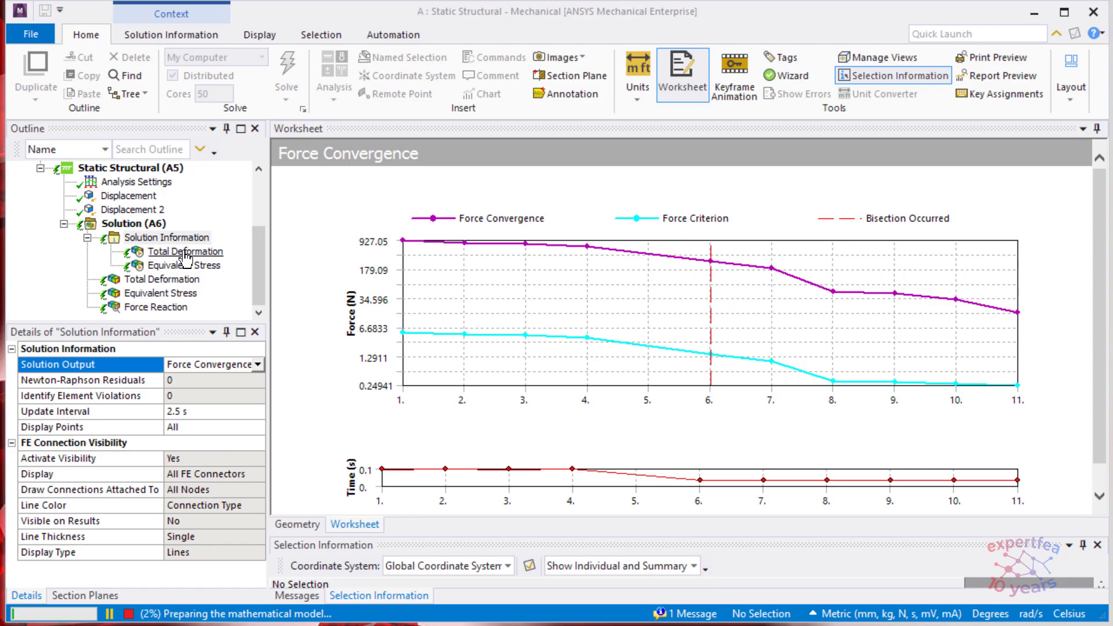
left_click(258, 367)
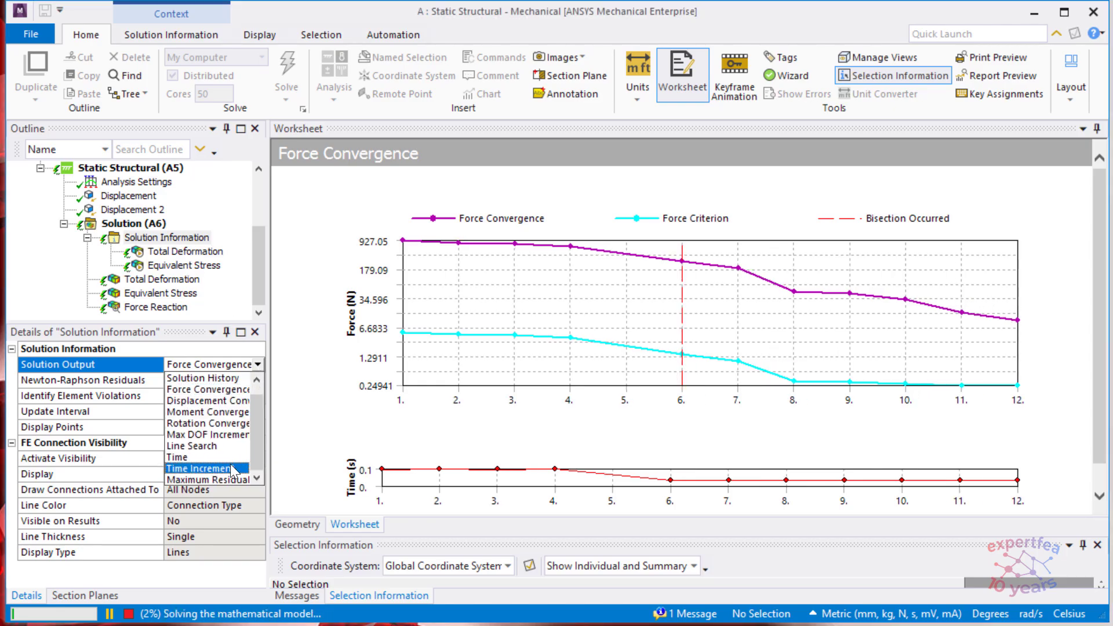
left_click(199, 468)
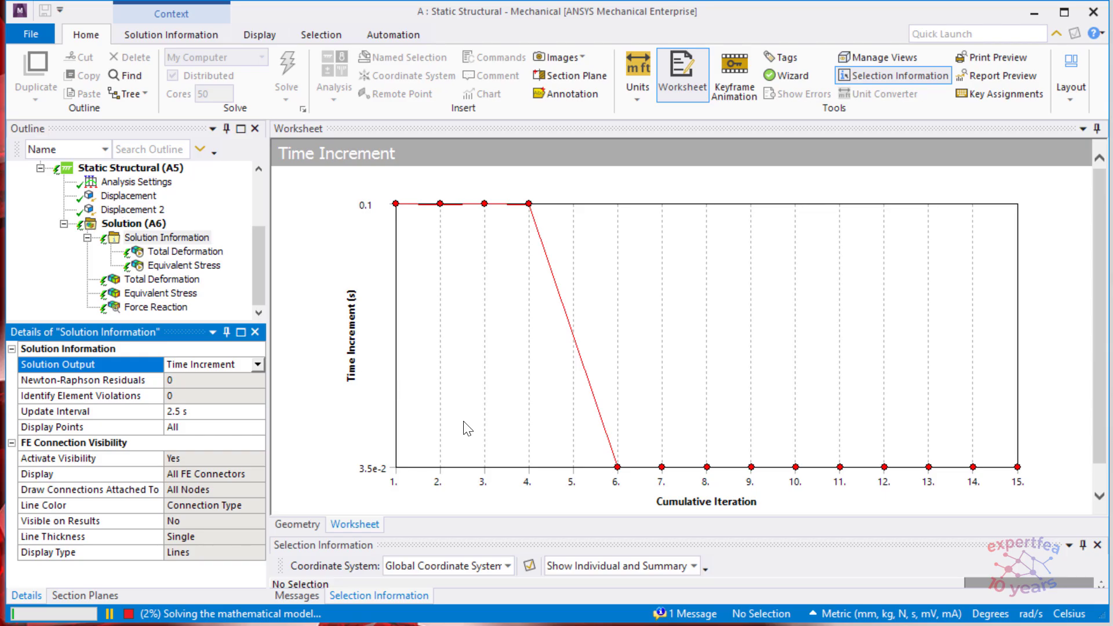
- Show the Step Controls of the Analysis Settings with the Output Controls collapsed to review the substep limits
left_click(143, 184)
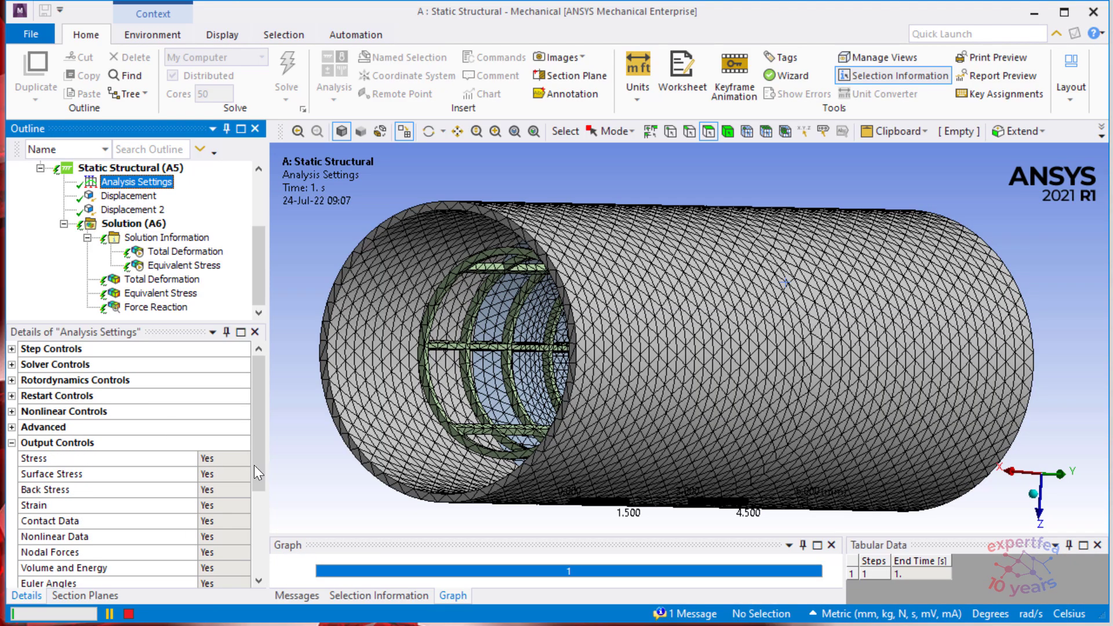
left_click(12, 443)
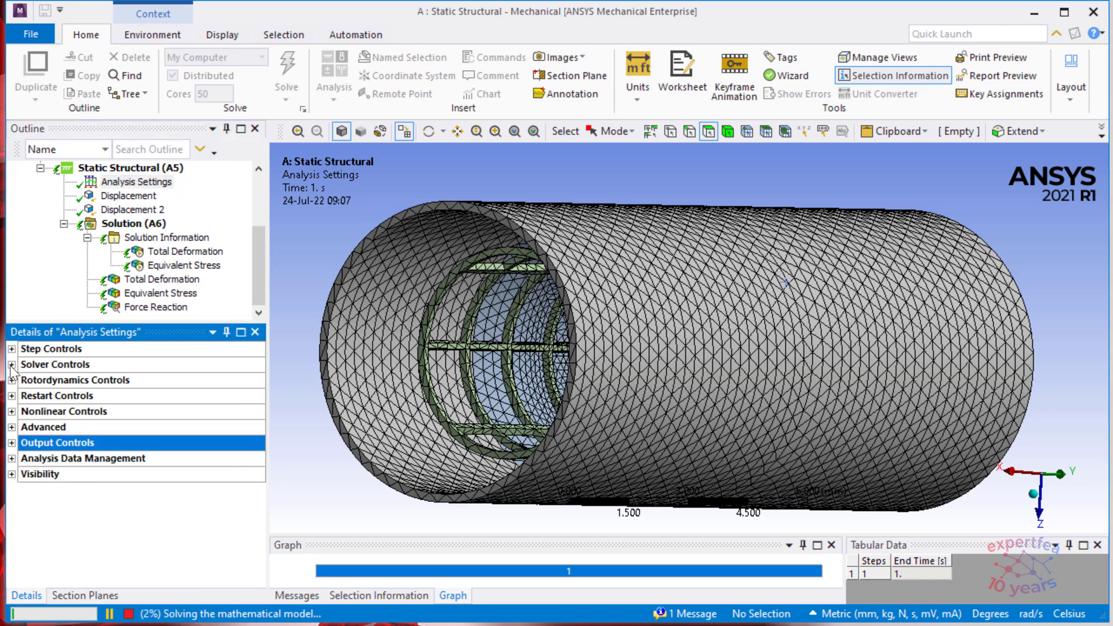
left_click(12, 348)
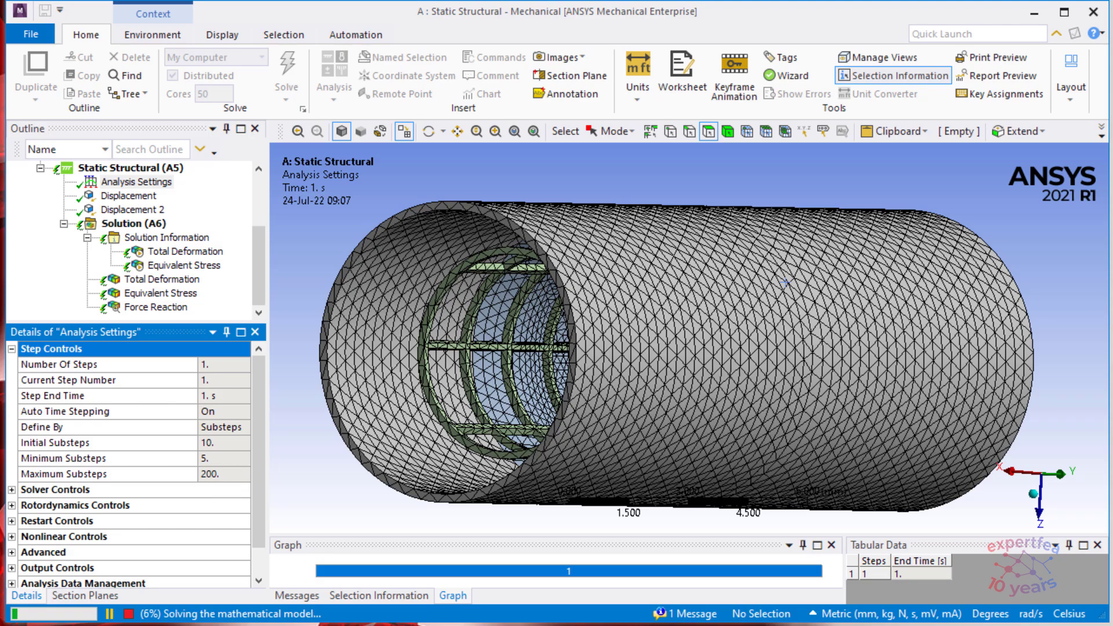
- Calculate the smallest allowed time increment as 1 ÷ 200 in Calculator
left_click(563, 455)
left_click(820, 365)
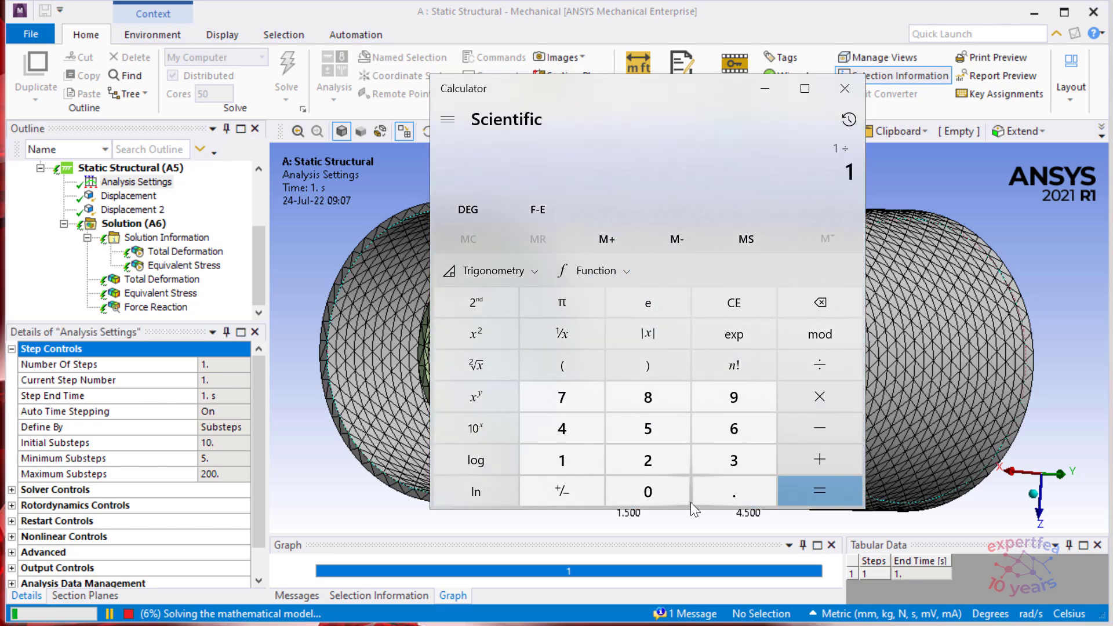
left_click(647, 462)
left_click(648, 490)
left_click(648, 490)
left_click(805, 485)
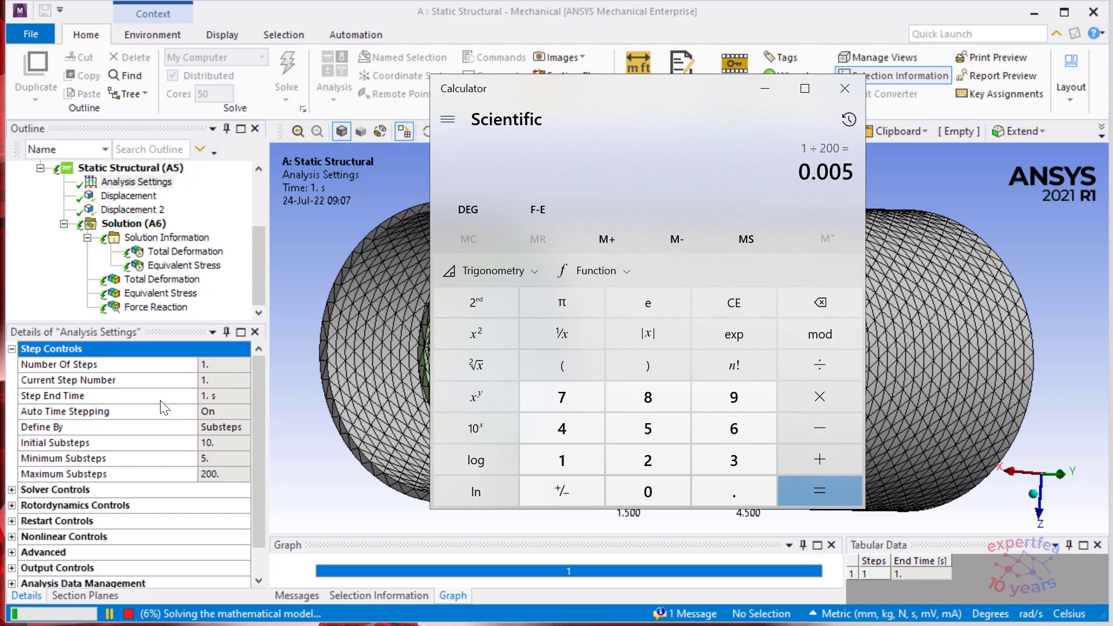
- Return to Solution Information and set its Solution Output to Force Convergence
left_click(174, 238)
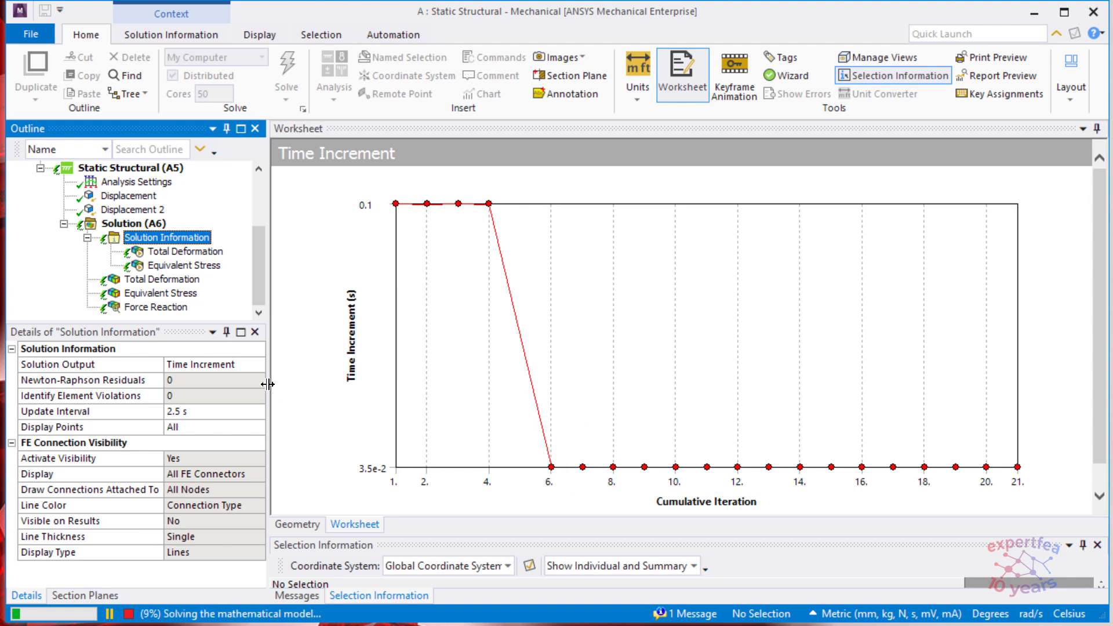
left_click(260, 363)
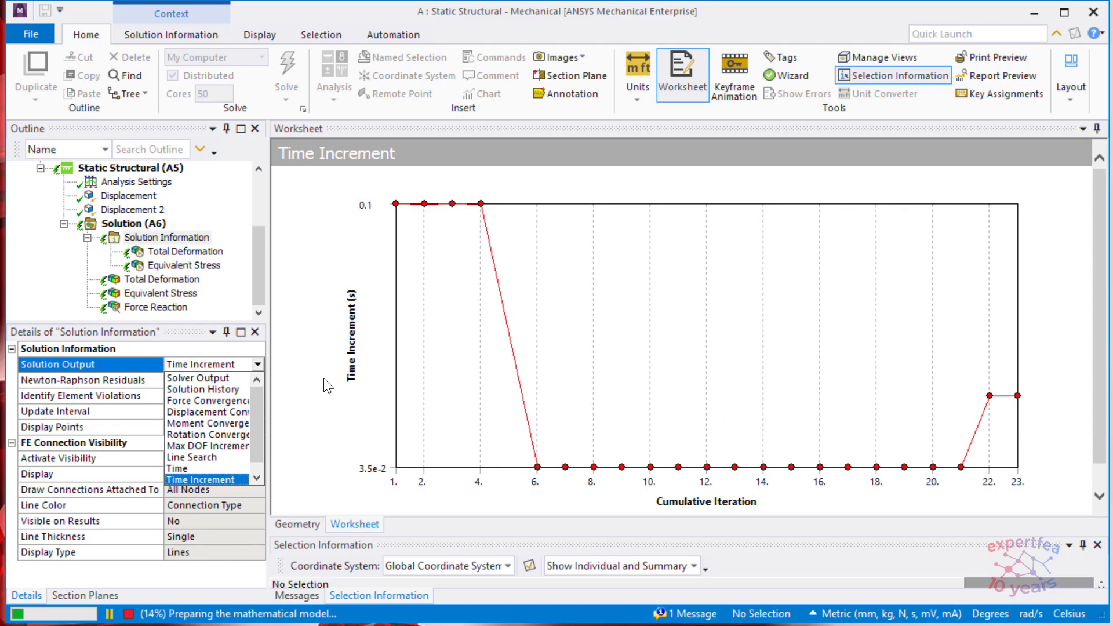
left_click(203, 400)
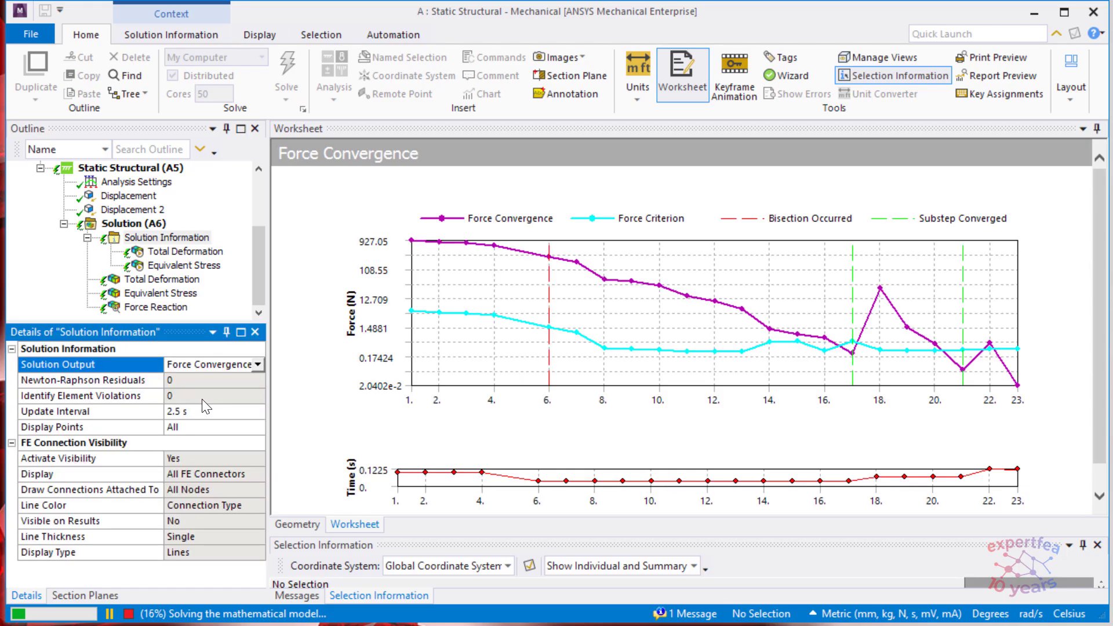
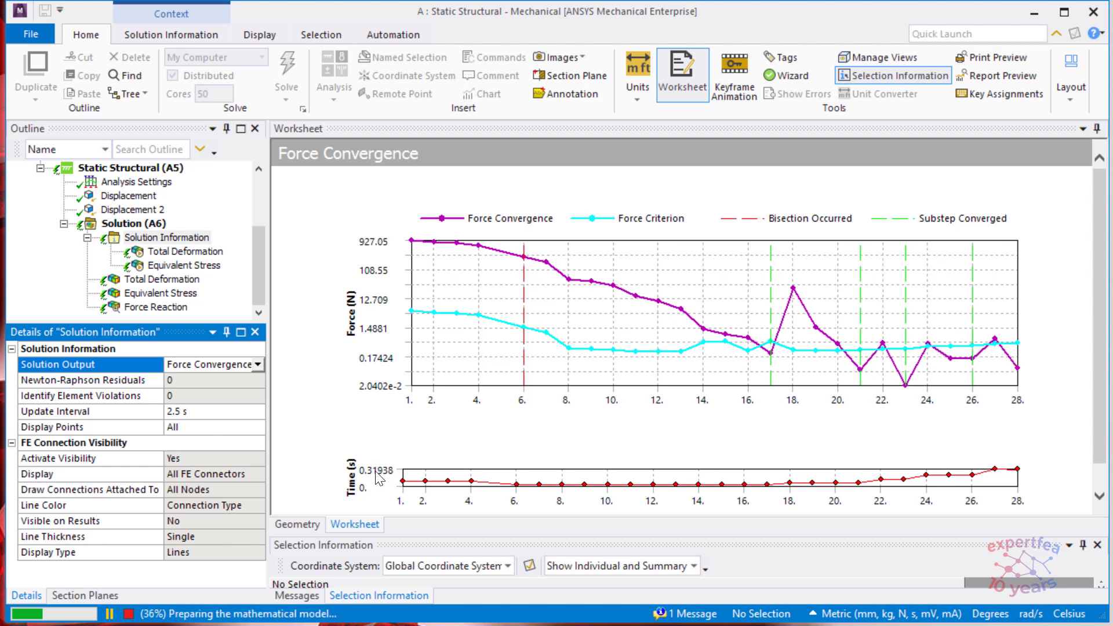
- Review the substep settings in Analysis Settings, and limit the Solution Information graph to 10 display points
left_click(136, 181)
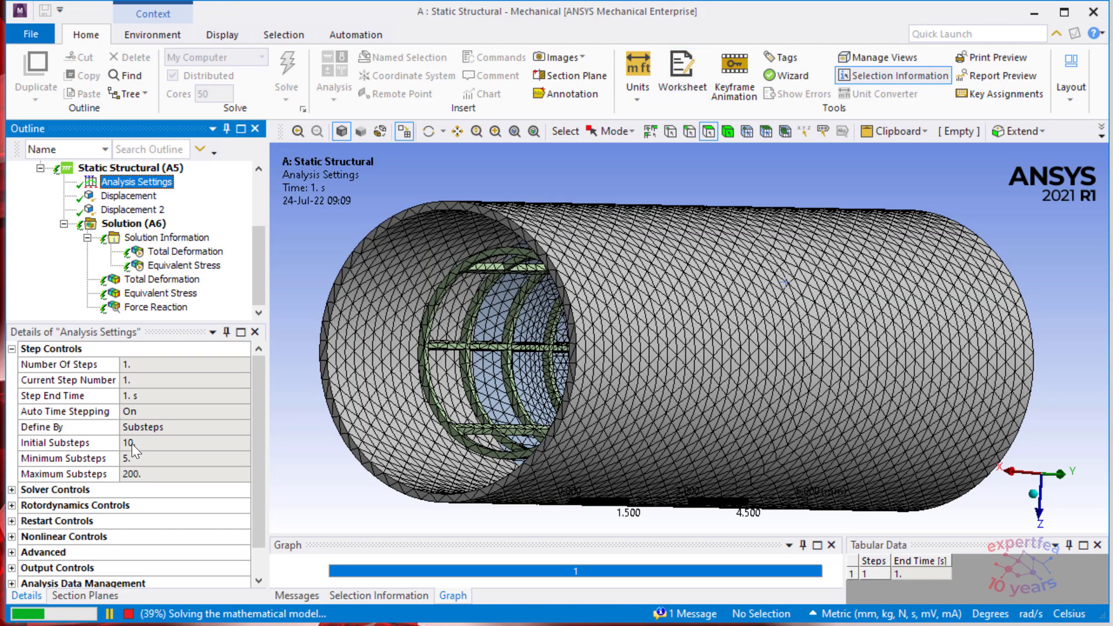
left_click(166, 237)
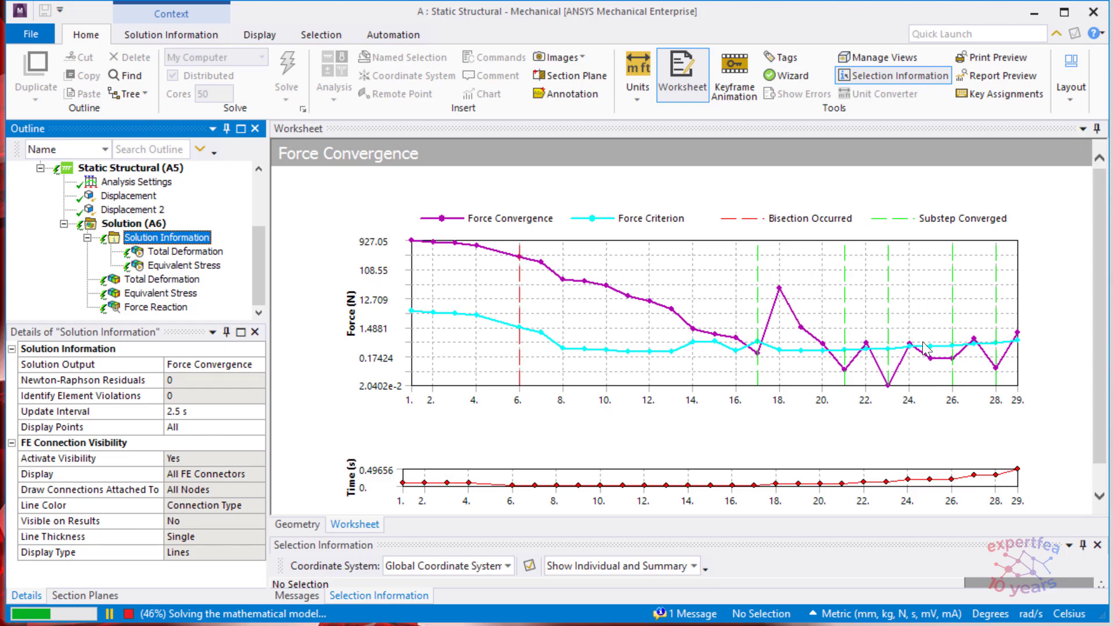
left_click(193, 427)
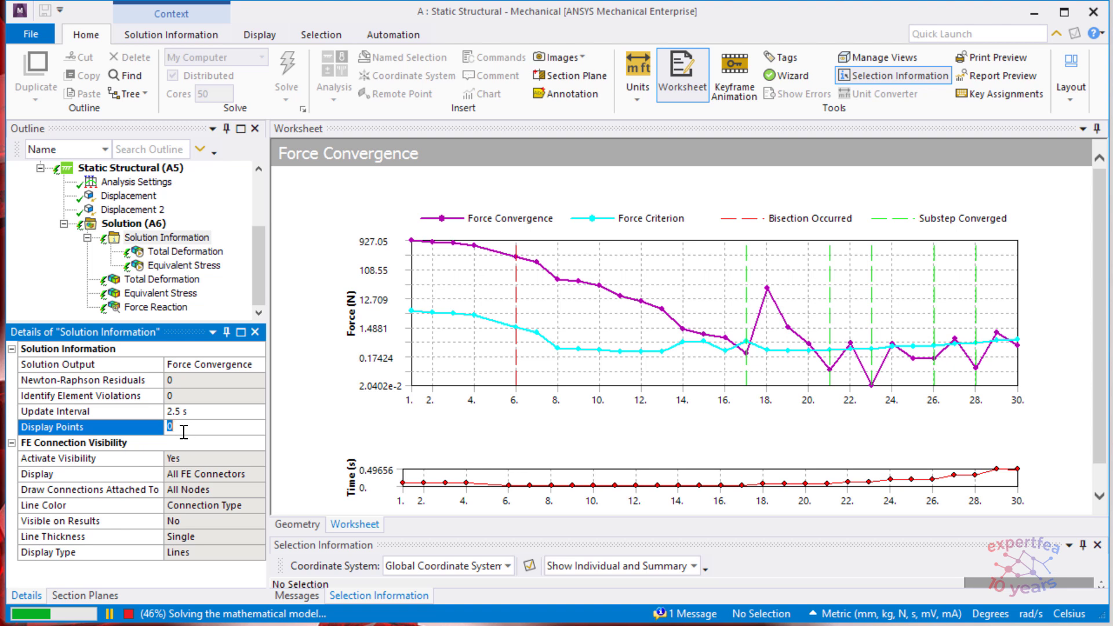
type("10")
key("Return")
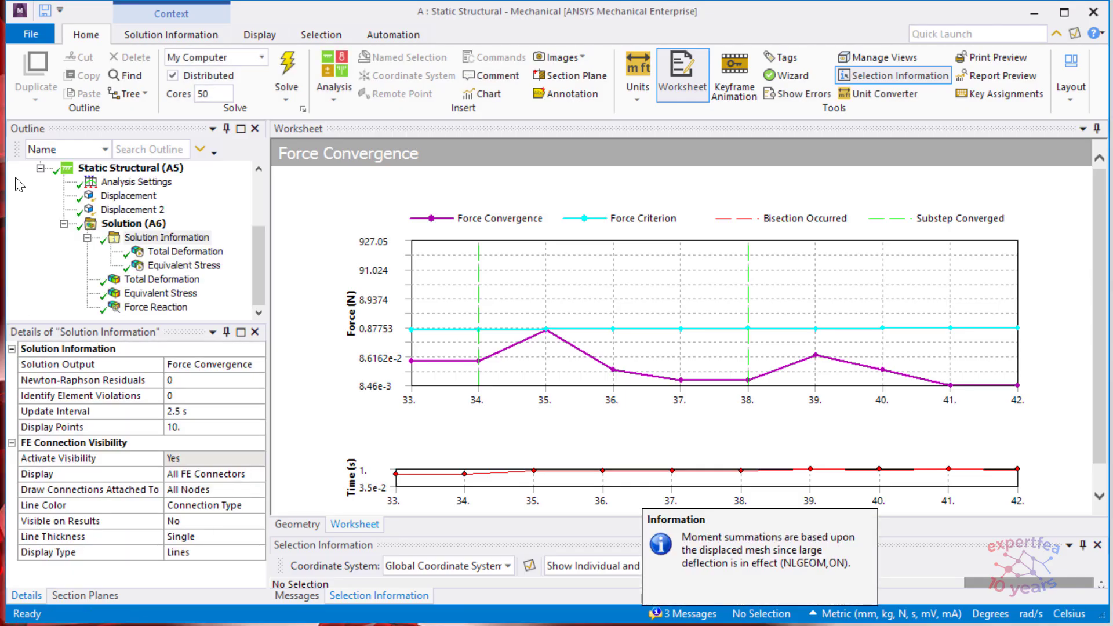
- Save the project and collapse the Solution Information branch in the outline
left_click(45, 10)
left_click(87, 238)
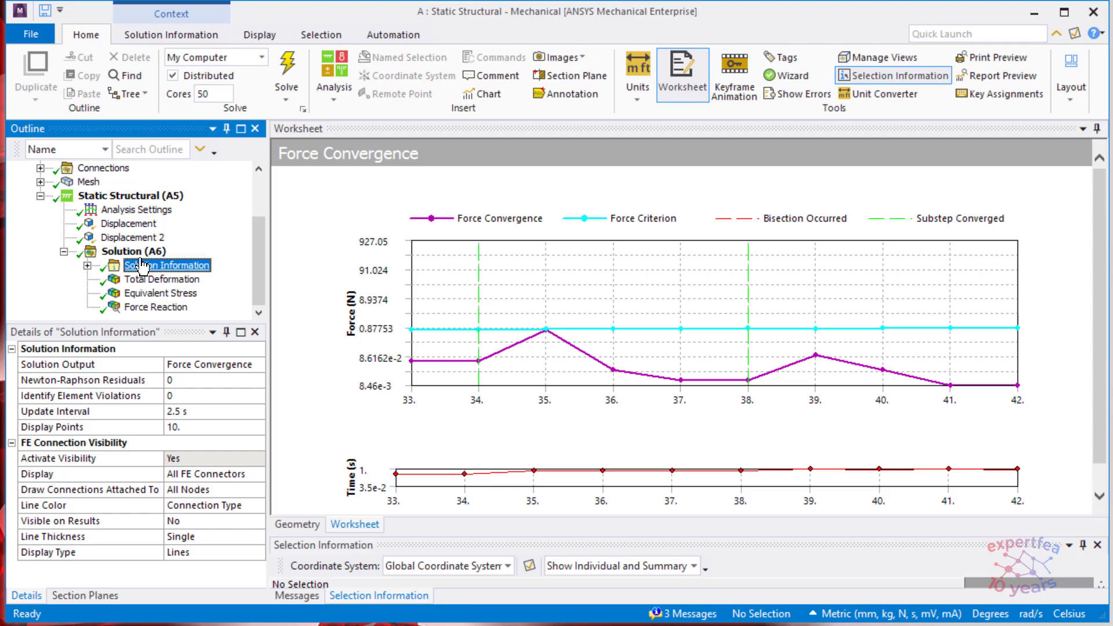
- Add a Directional Deformation result to the Solution branch and set its coordinate system to the user-defined Coordinate System
left_click(139, 251)
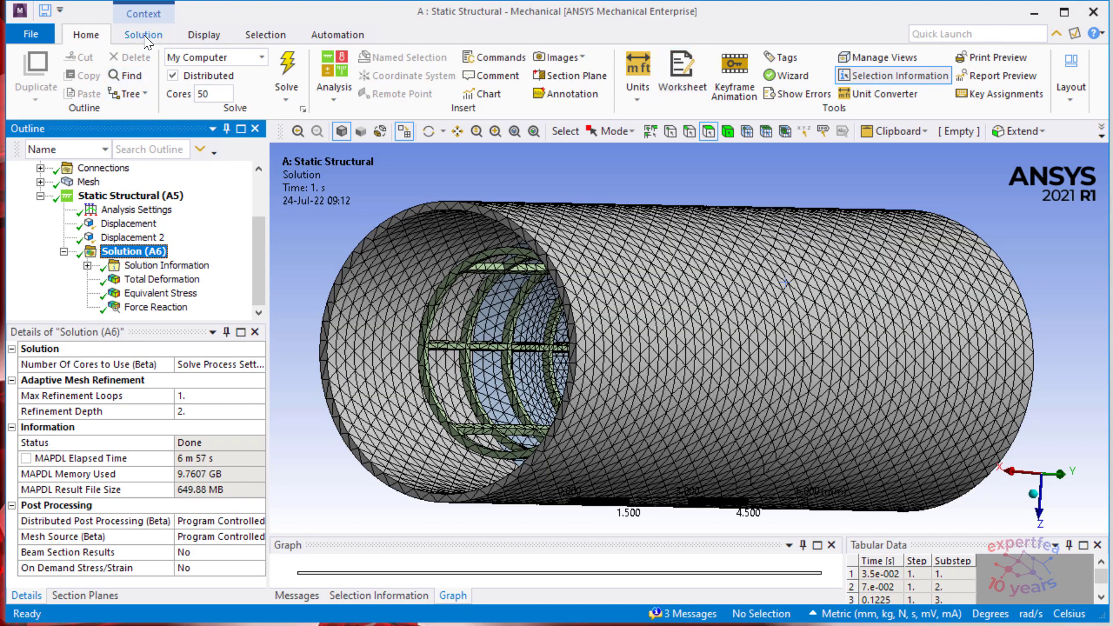
left_click(144, 35)
left_click(552, 71)
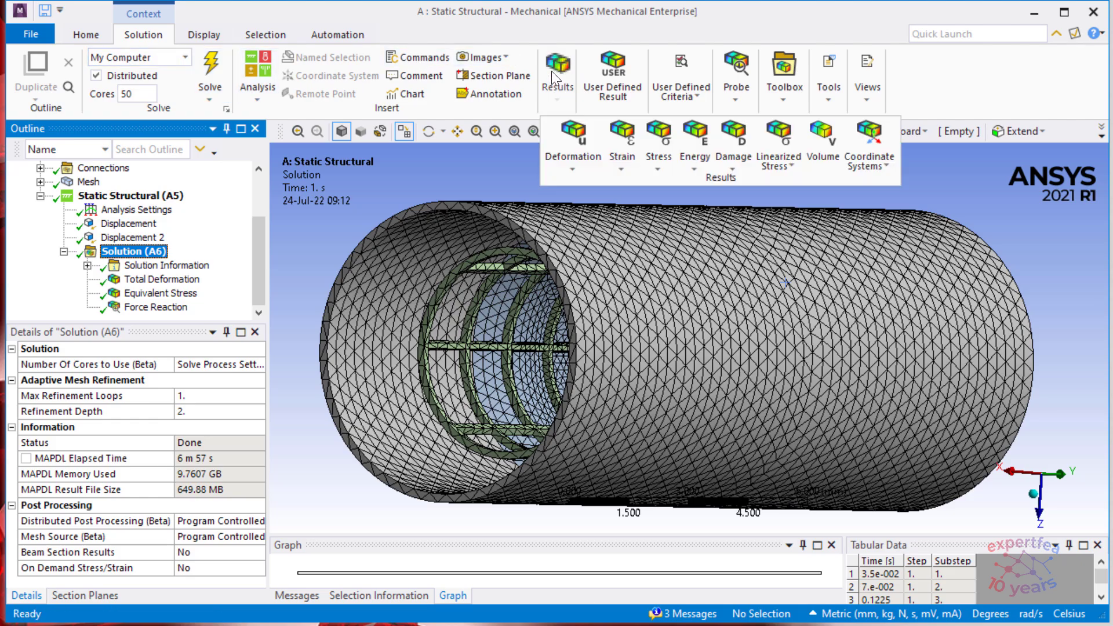
left_click(580, 137)
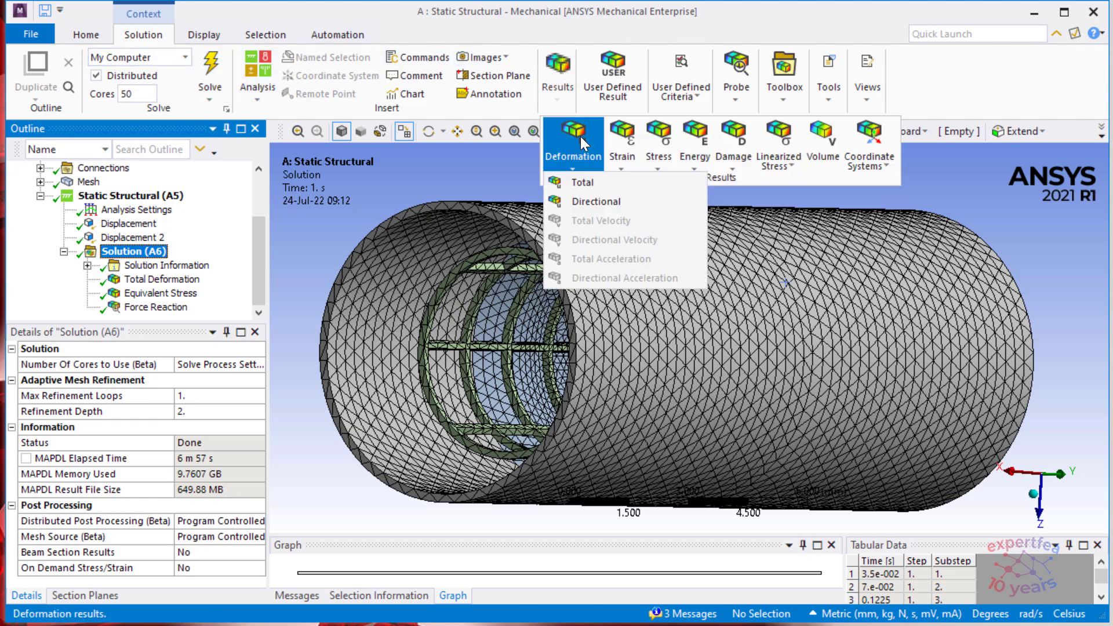
left_click(599, 197)
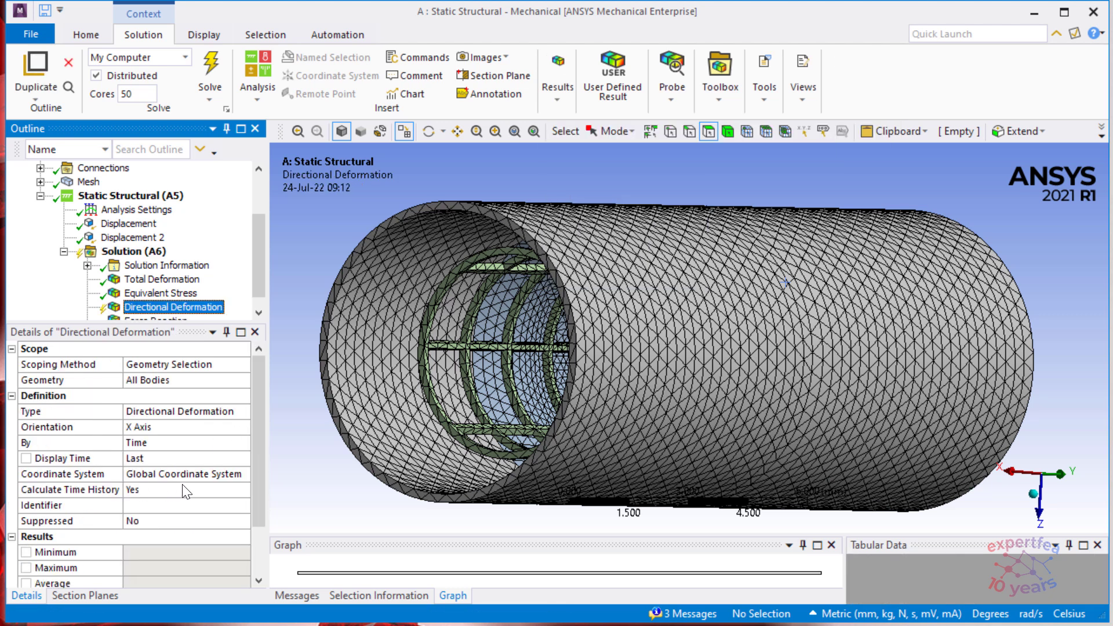
left_click(152, 474)
middle_click_drag(485, 377, 633, 330)
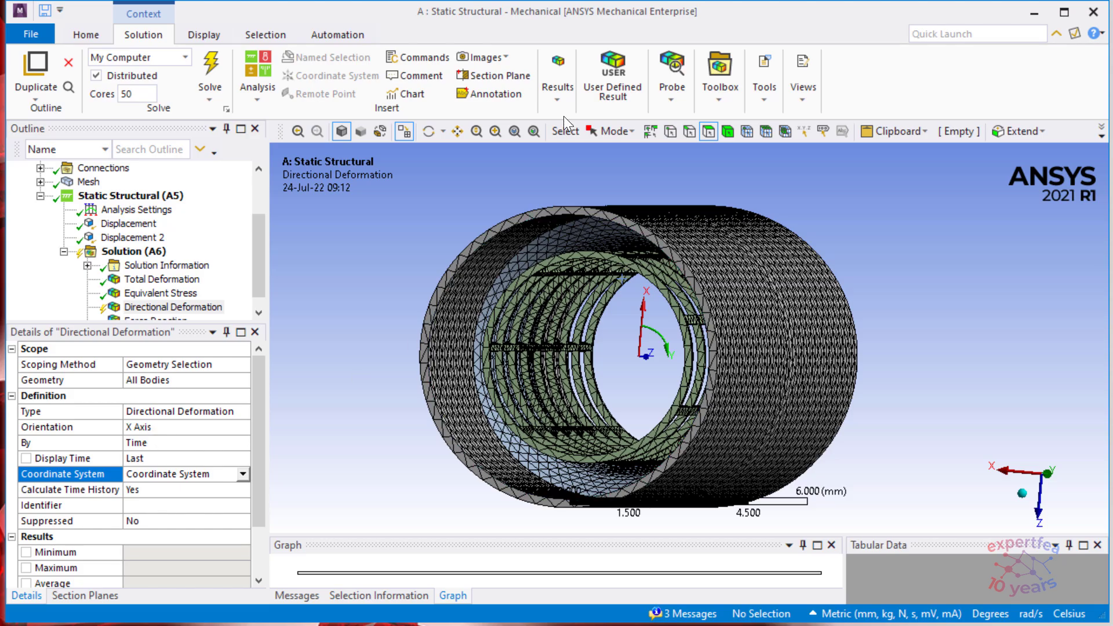
- Add an Equivalent (von-Mises) strain result for all bodies
left_click(558, 72)
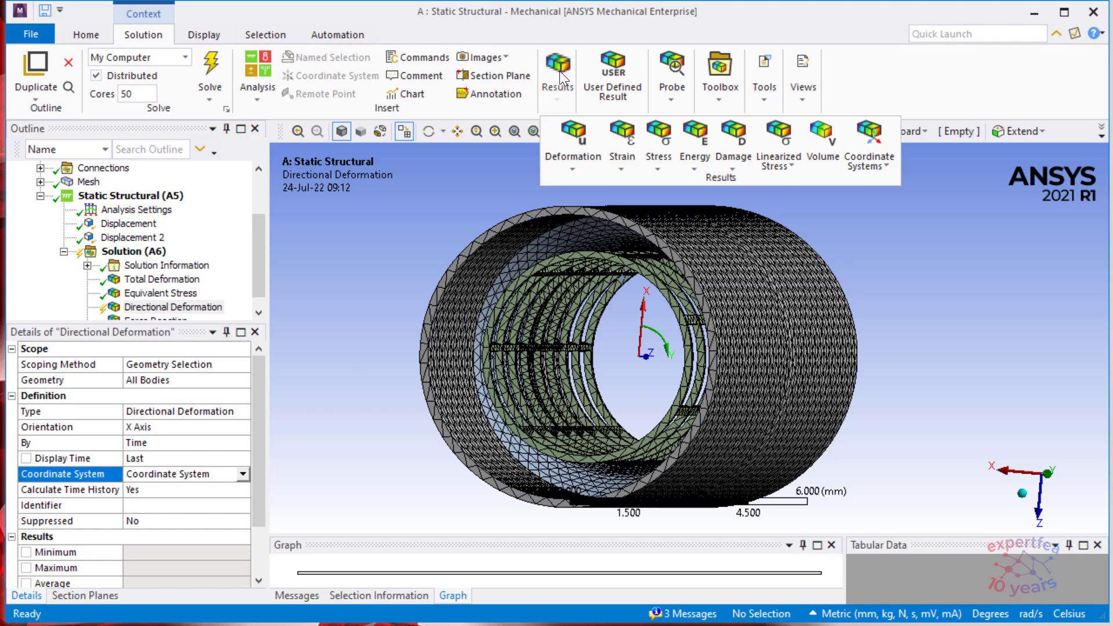
left_click(617, 131)
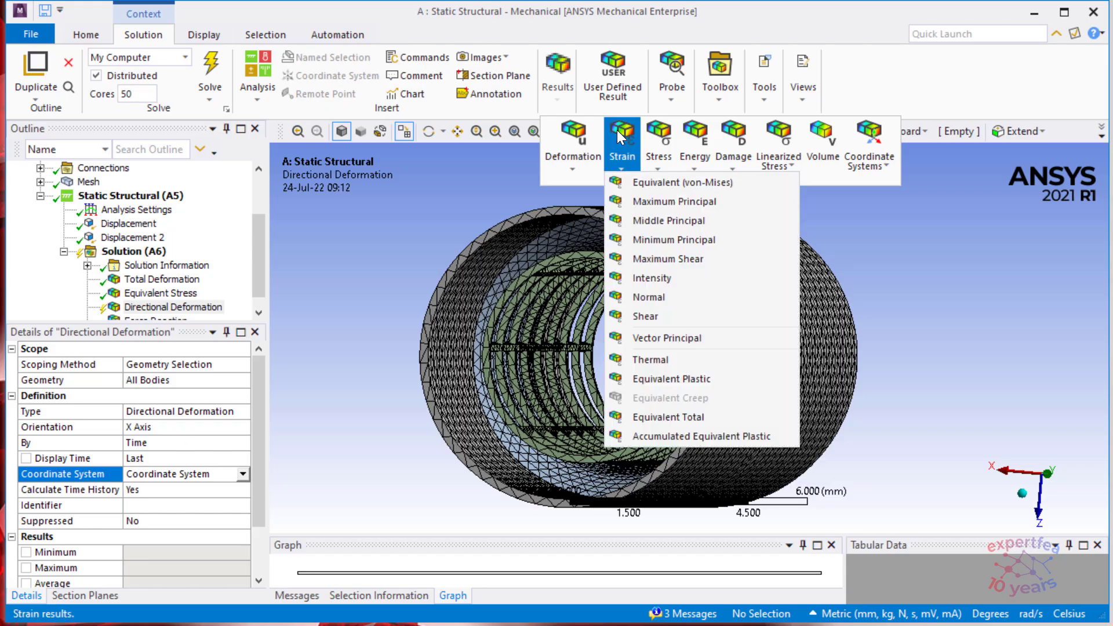
left_click(680, 182)
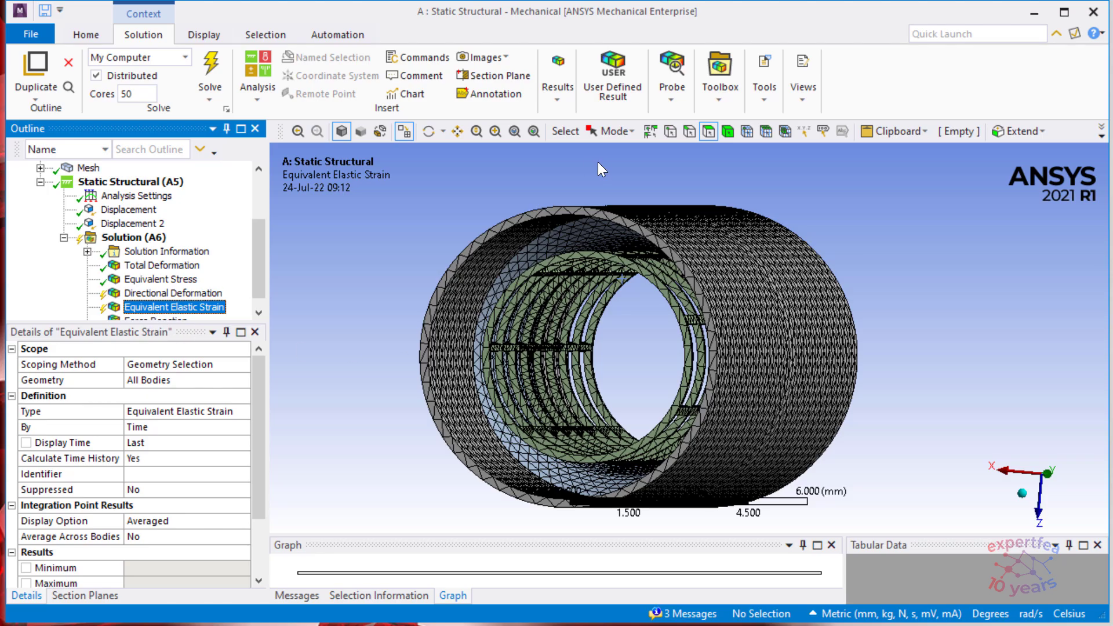
- Select the two concentric tube bodies around the stent and add an Equivalent (von-Mises) strain result scoped to them
left_click(728, 131)
left_click(487, 255)
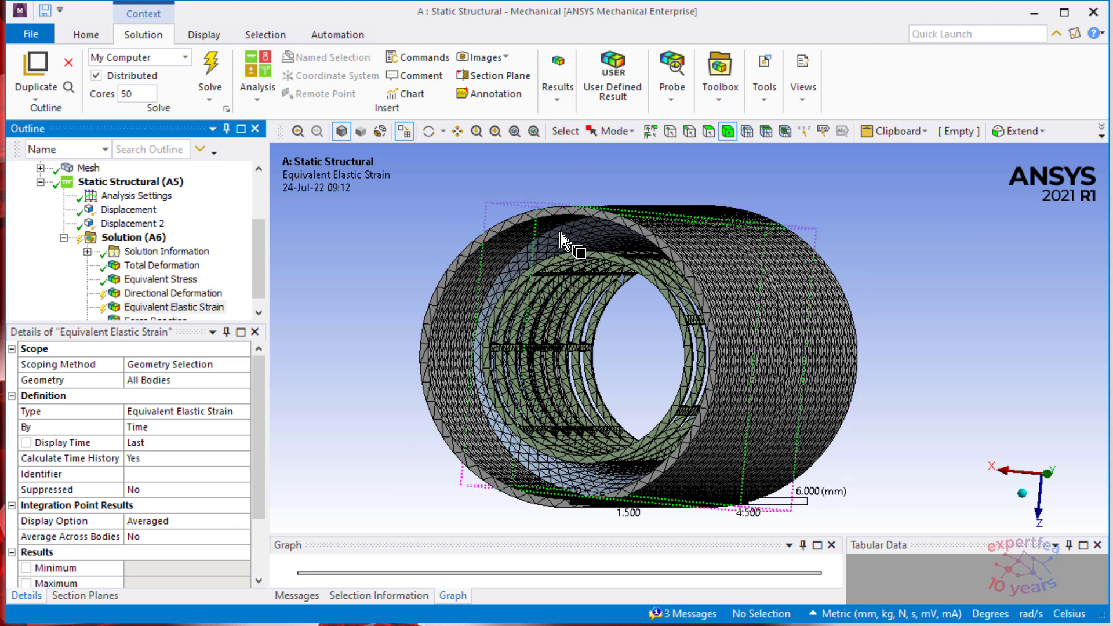
left_click(485, 253, "ctrl")
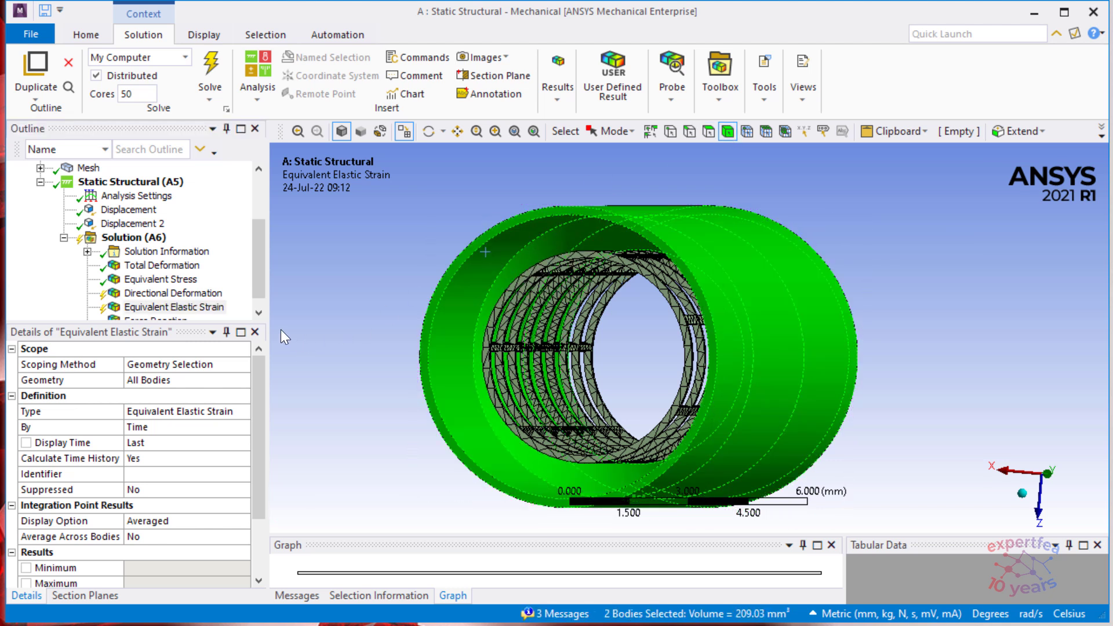
left_click(558, 69)
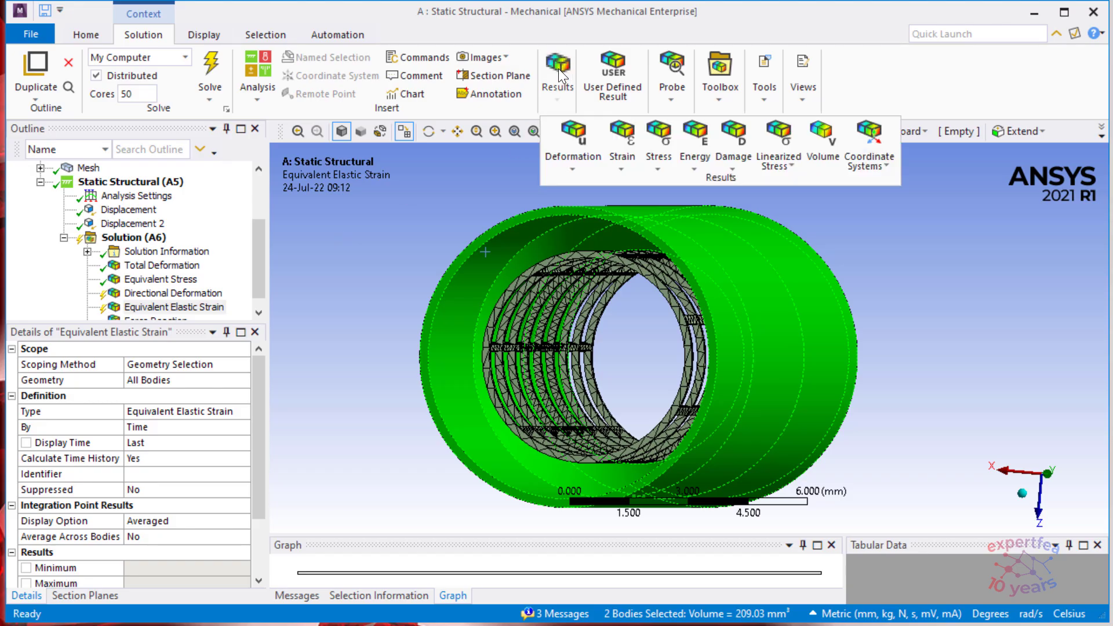
left_click(622, 145)
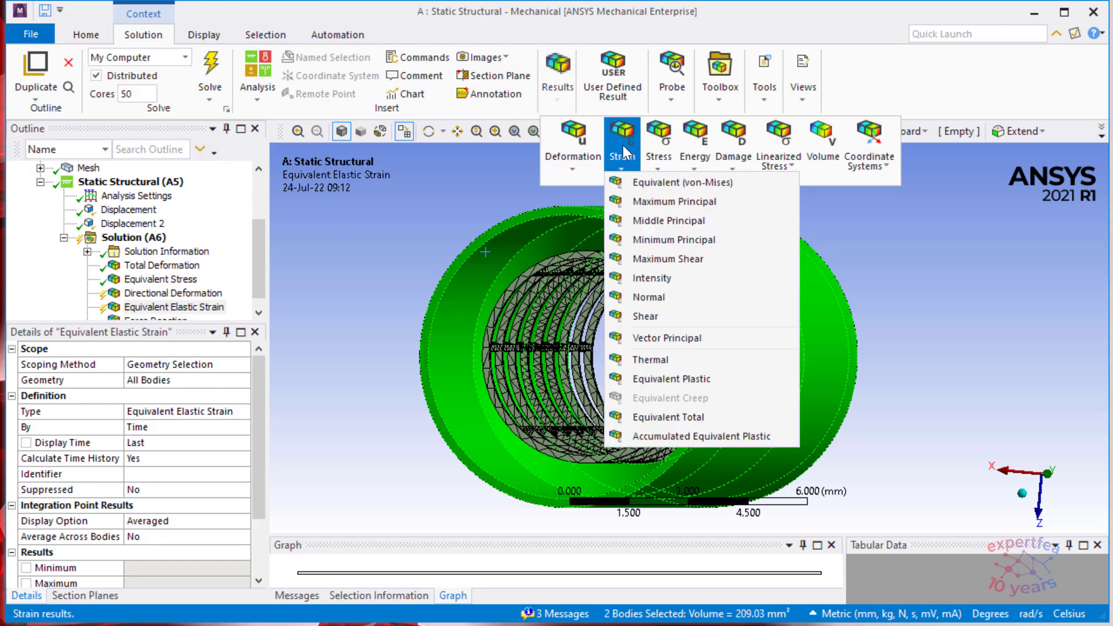
left_click(651, 181)
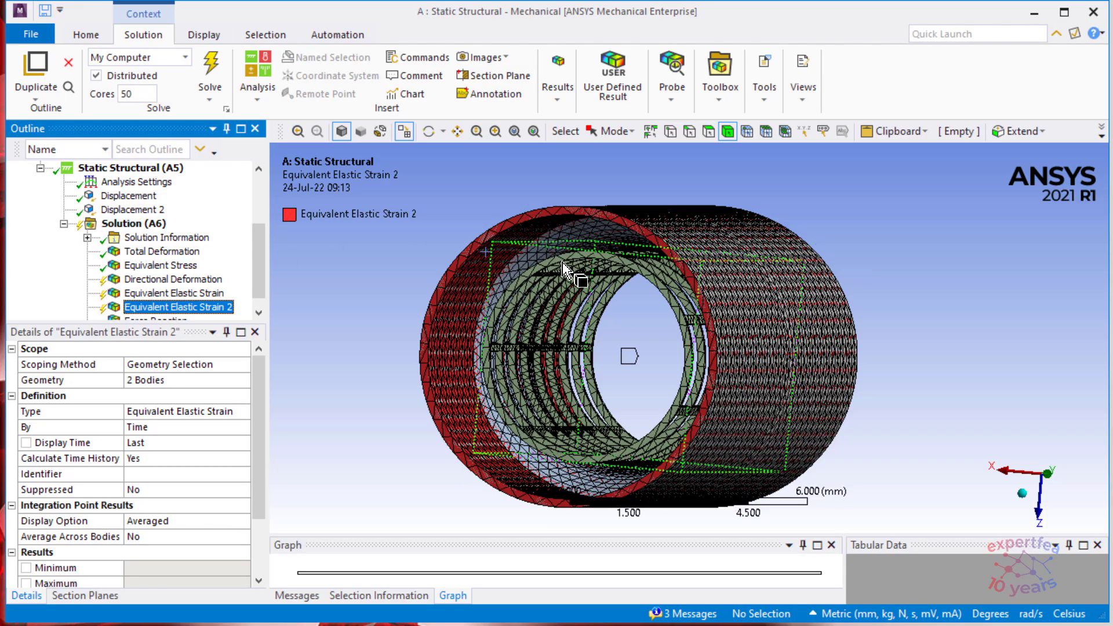
- Add an Equivalent (von-Mises) stress result scoped to the same two tube bodies
left_click(501, 248)
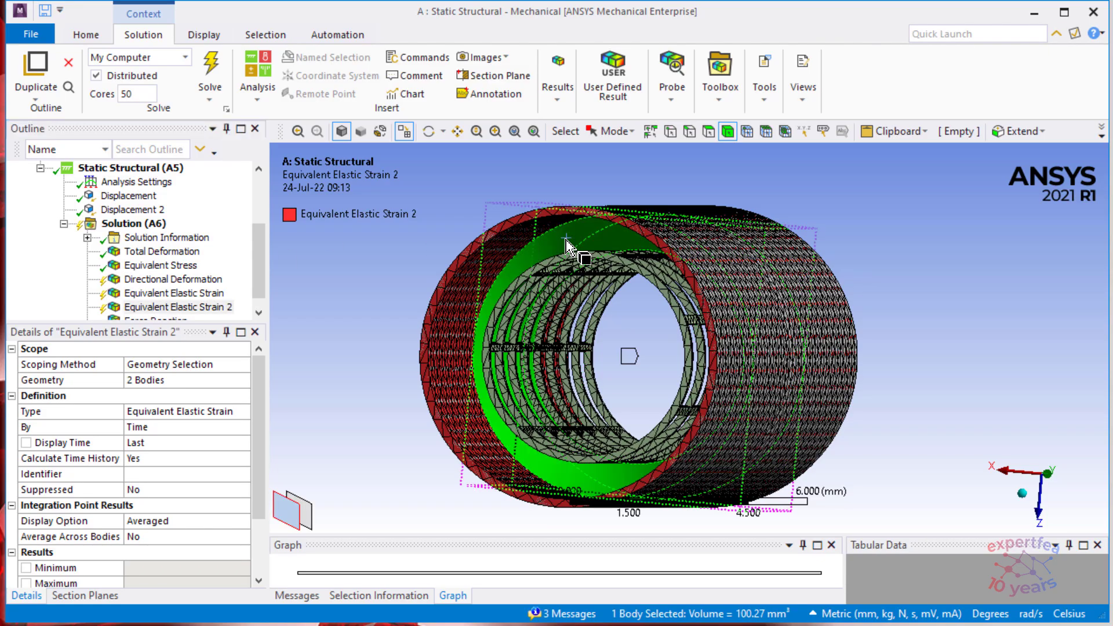
left_click(501, 247, "ctrl")
left_click(557, 84)
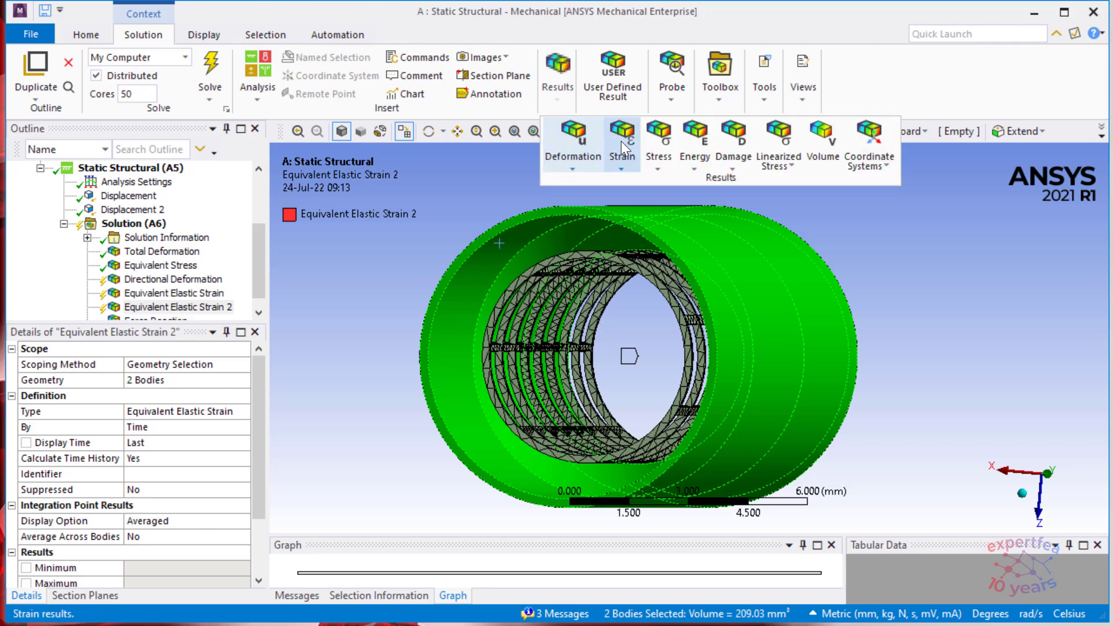
left_click(657, 145)
left_click(694, 180)
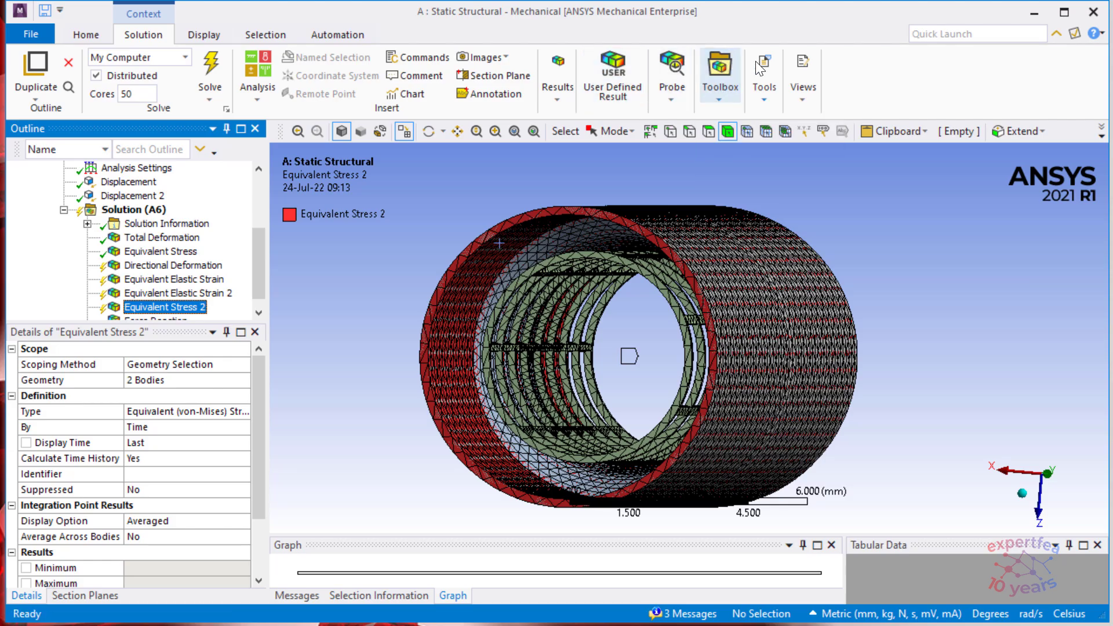
- Add a Contact Tool covering all contacts to the Solution branch and expand it in the outline
left_click(719, 65)
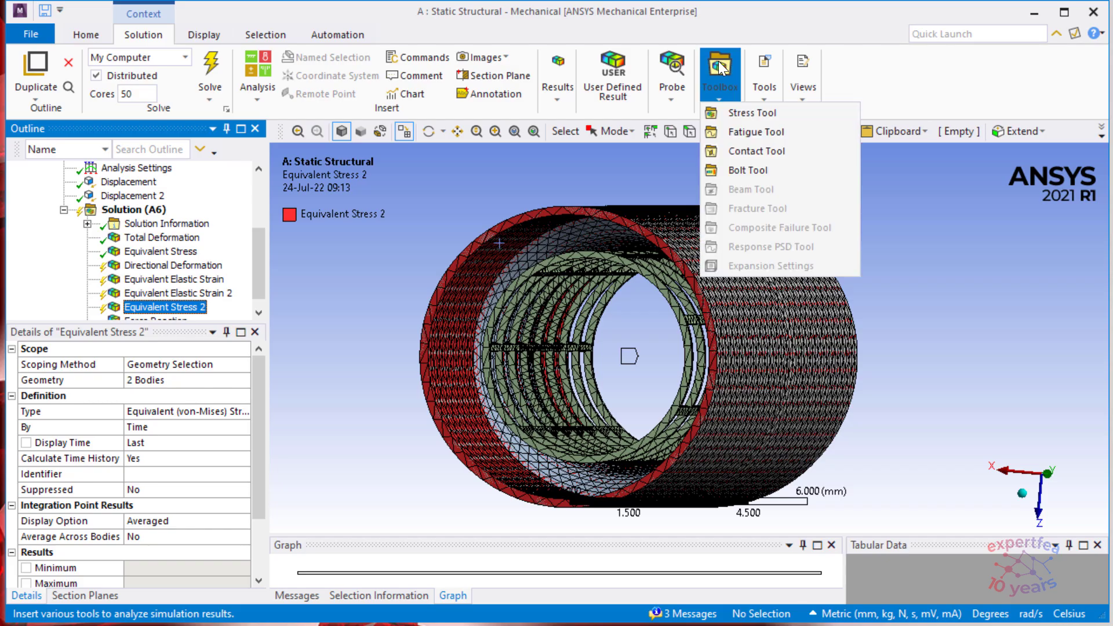
left_click(752, 152)
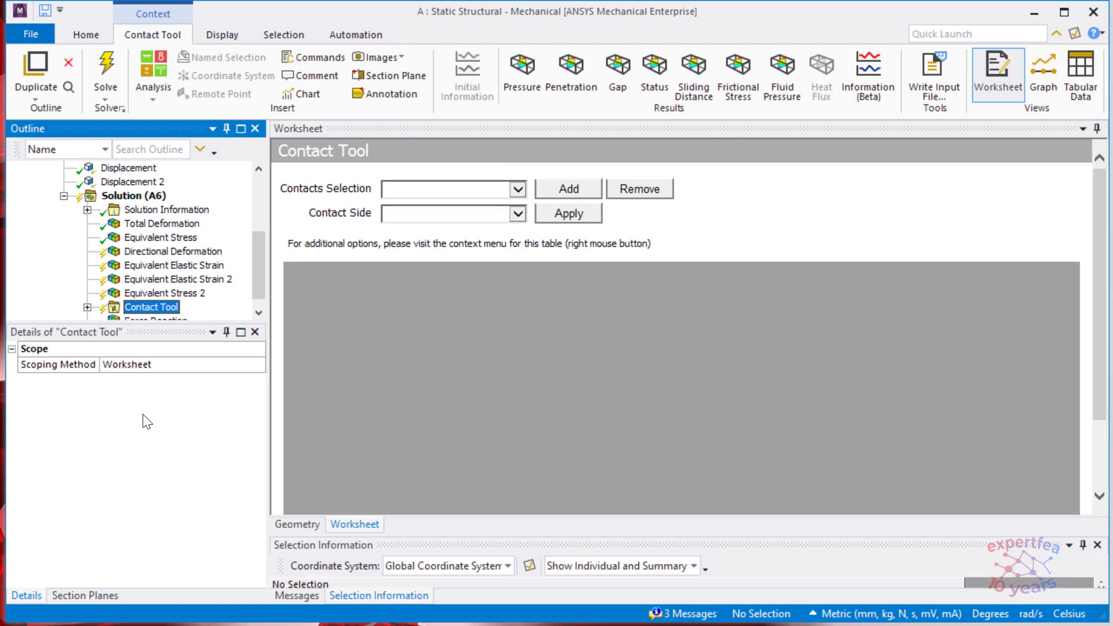
left_click(87, 307)
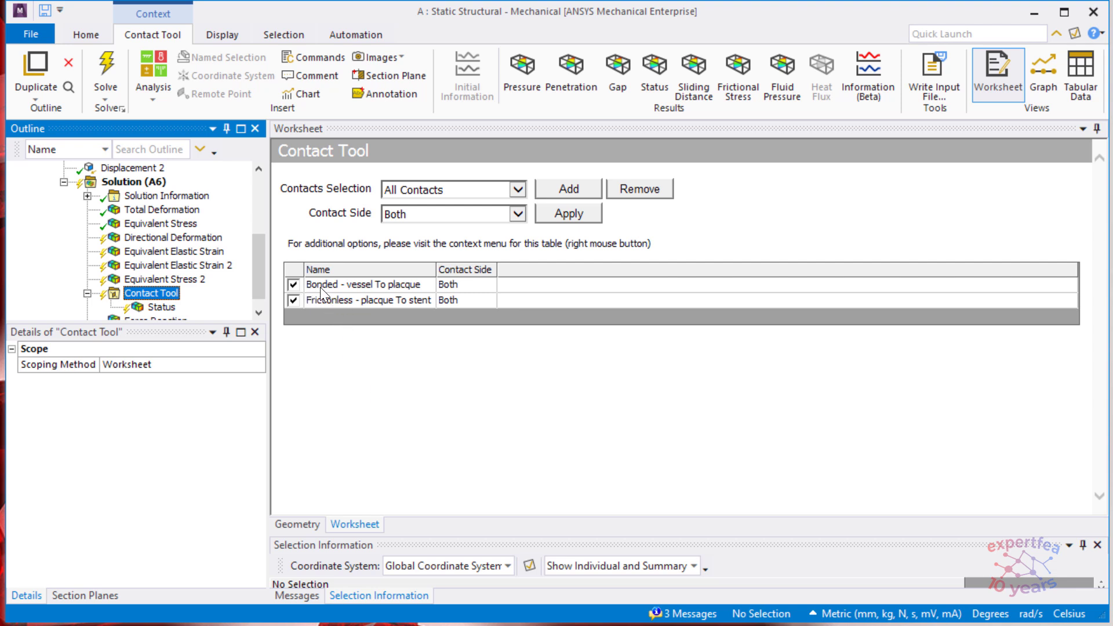
- Add Pressure and Penetration results to the Contact Tool
right_click(158, 294)
mouse_move(263, 313)
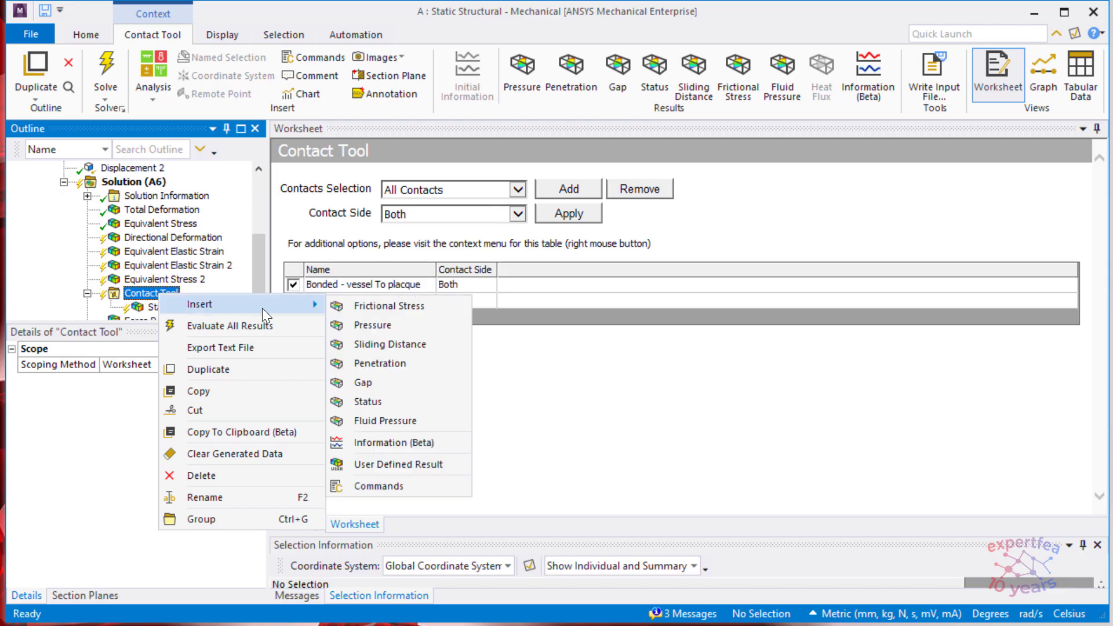
left_click(412, 322)
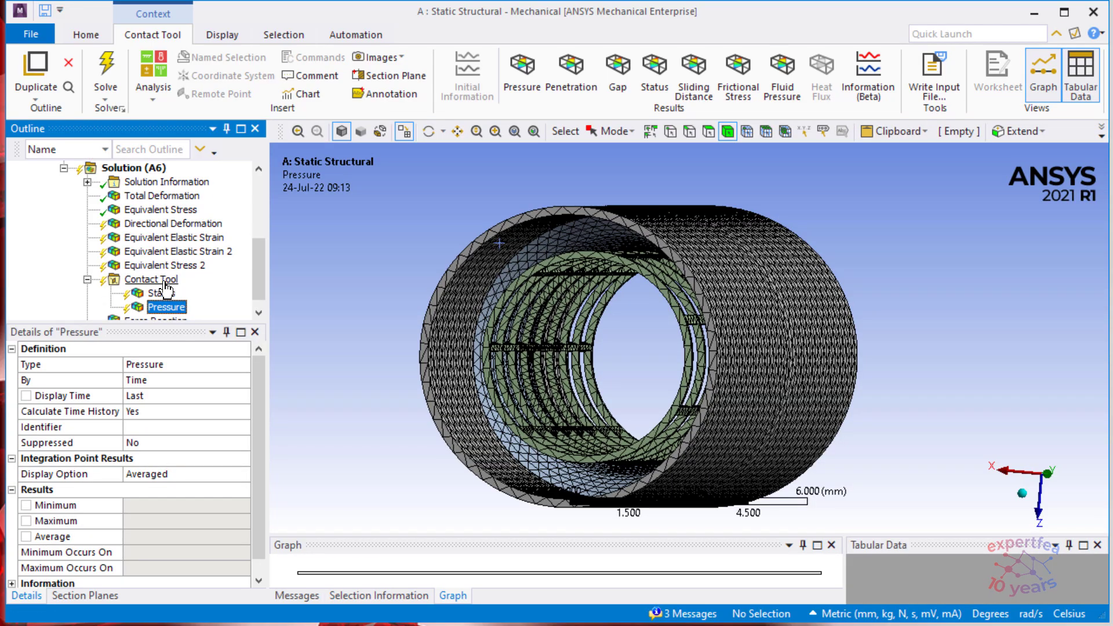
right_click(166, 284)
mouse_move(216, 292)
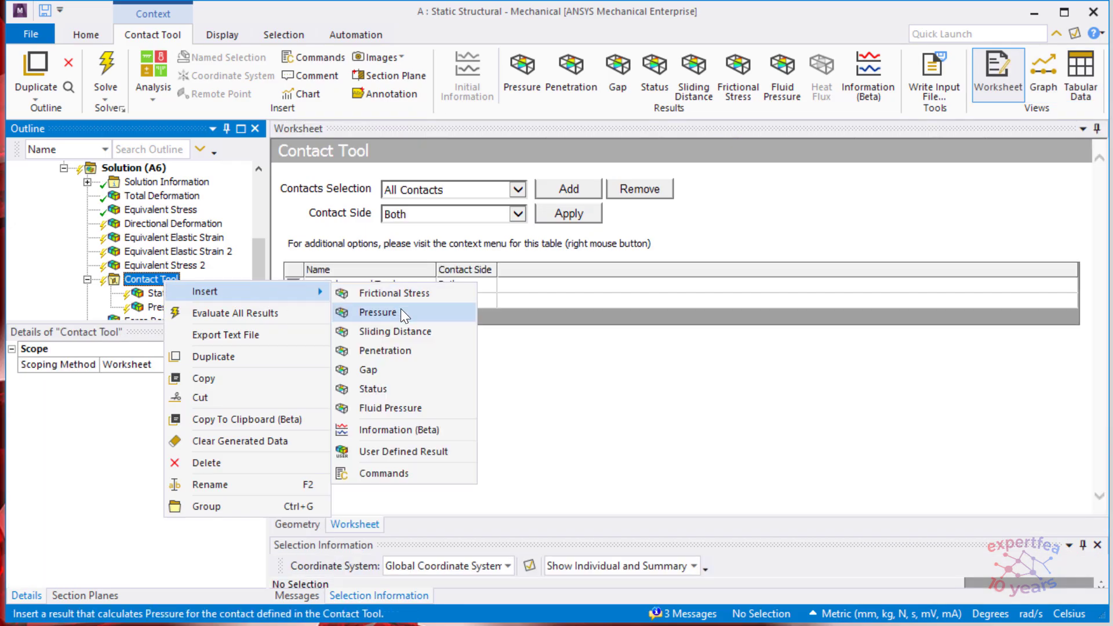
left_click(388, 352)
scroll(263, 280, "down", 1)
mouse_move(263, 280)
left_mouse_down()
mouse_move(268, 293)
mouse_move(273, 245)
mouse_move(267, 277)
left_mouse_up()
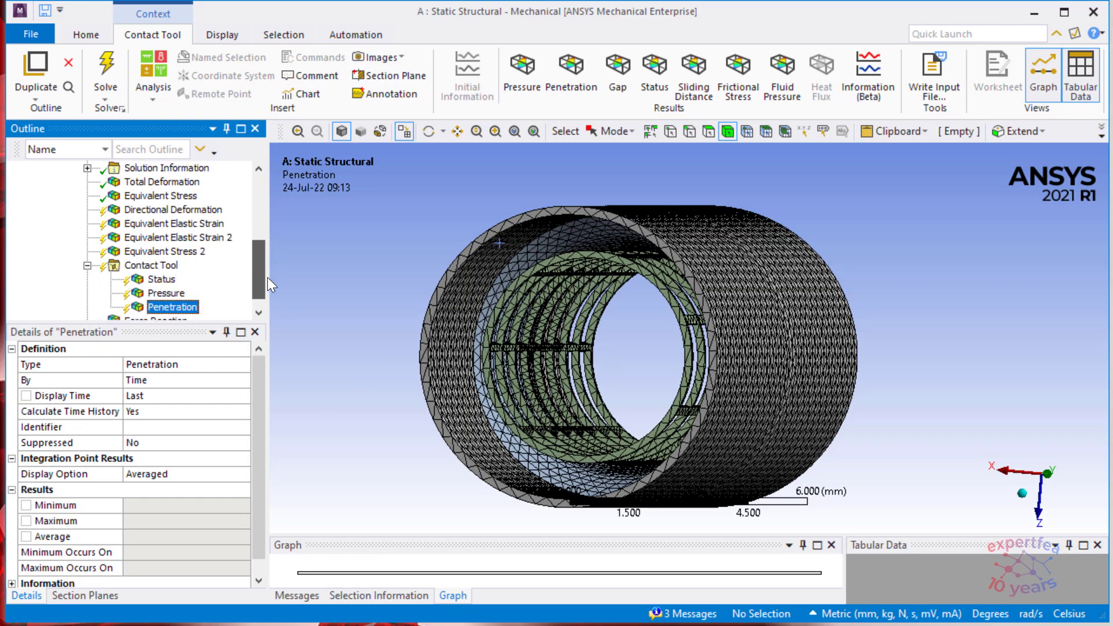
- Show the Solution branch's worksheet with the table of available solution quantities
scroll(165, 272, "up", 1)
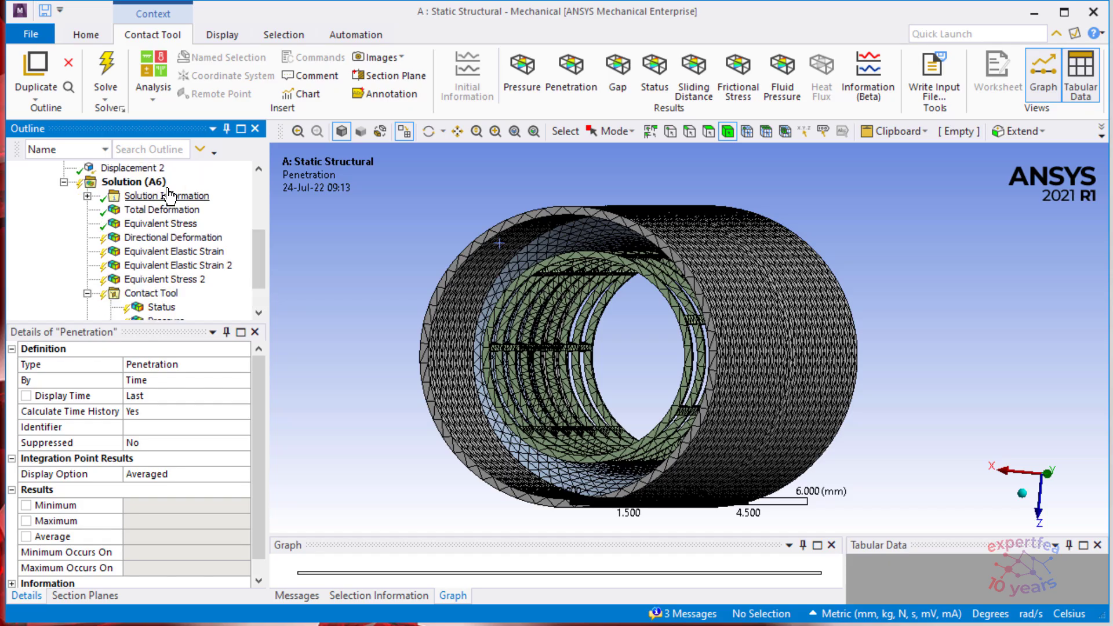
left_click(148, 182)
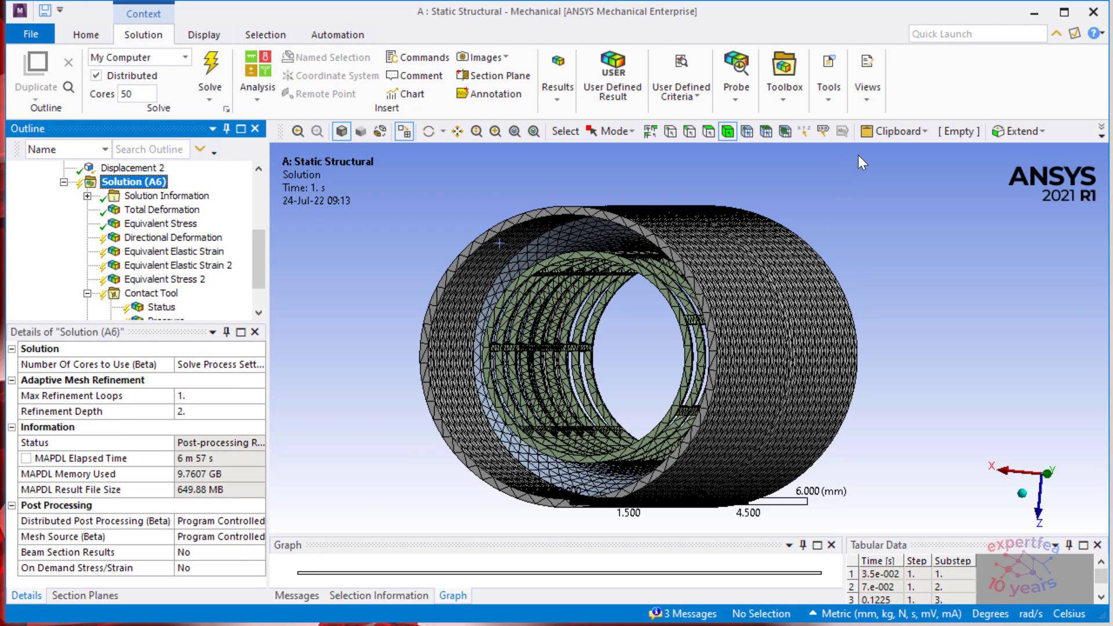
left_click(827, 64)
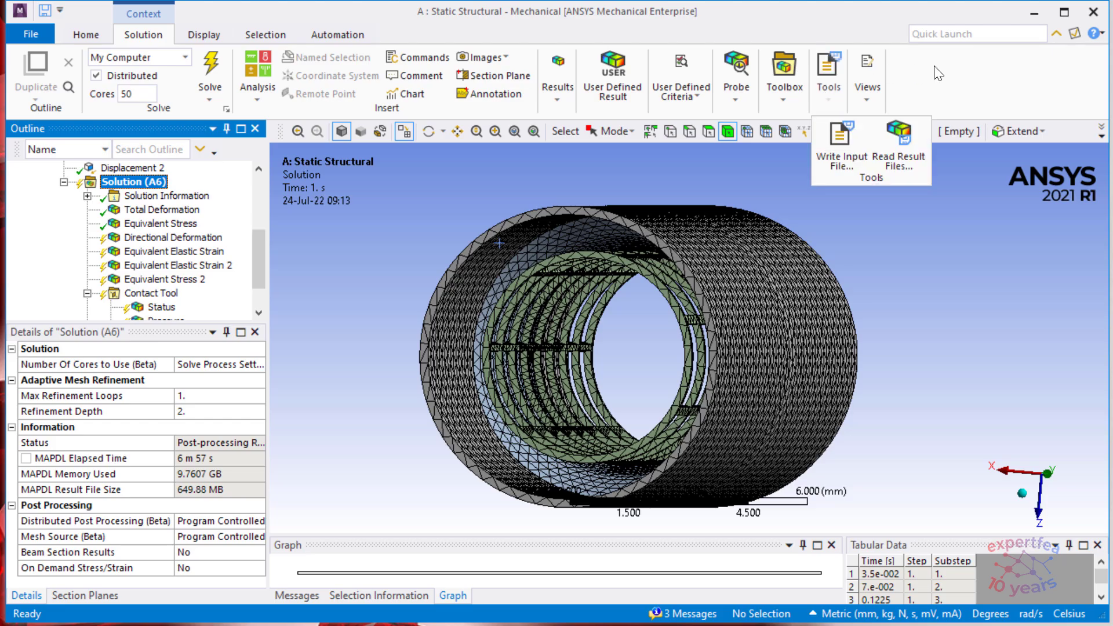
left_click(867, 61)
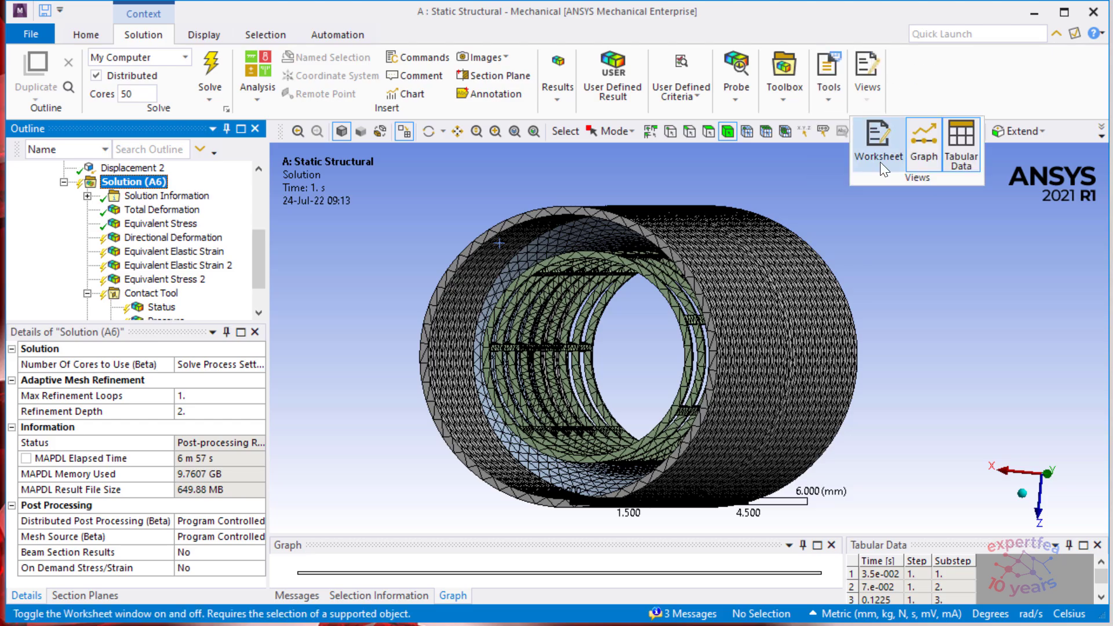
left_click(876, 142)
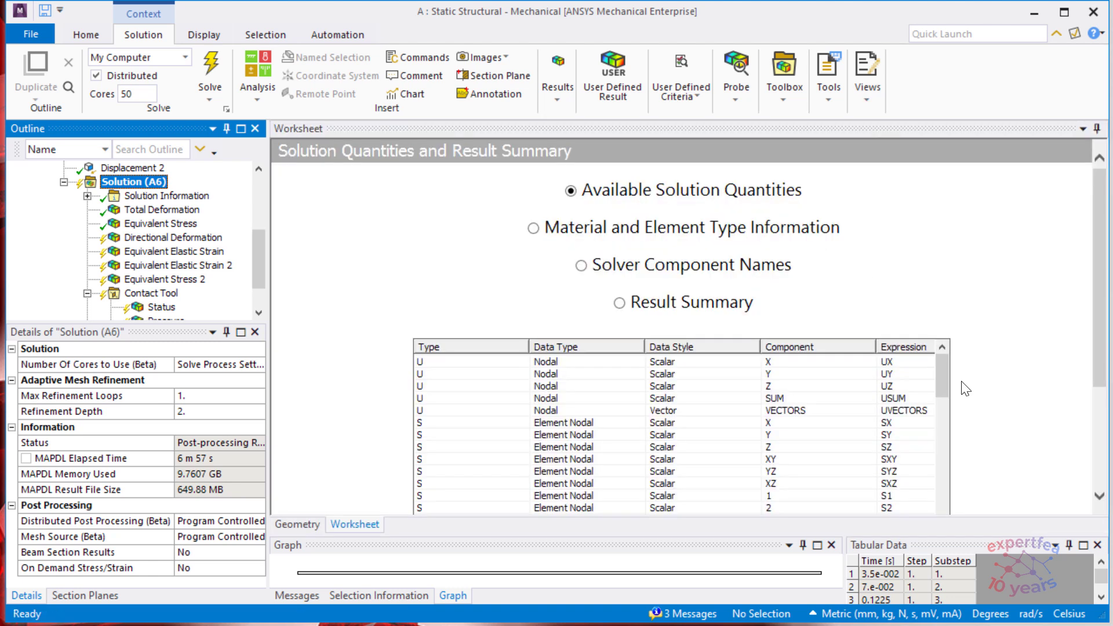
left_click_drag(1100, 313, 1100, 411)
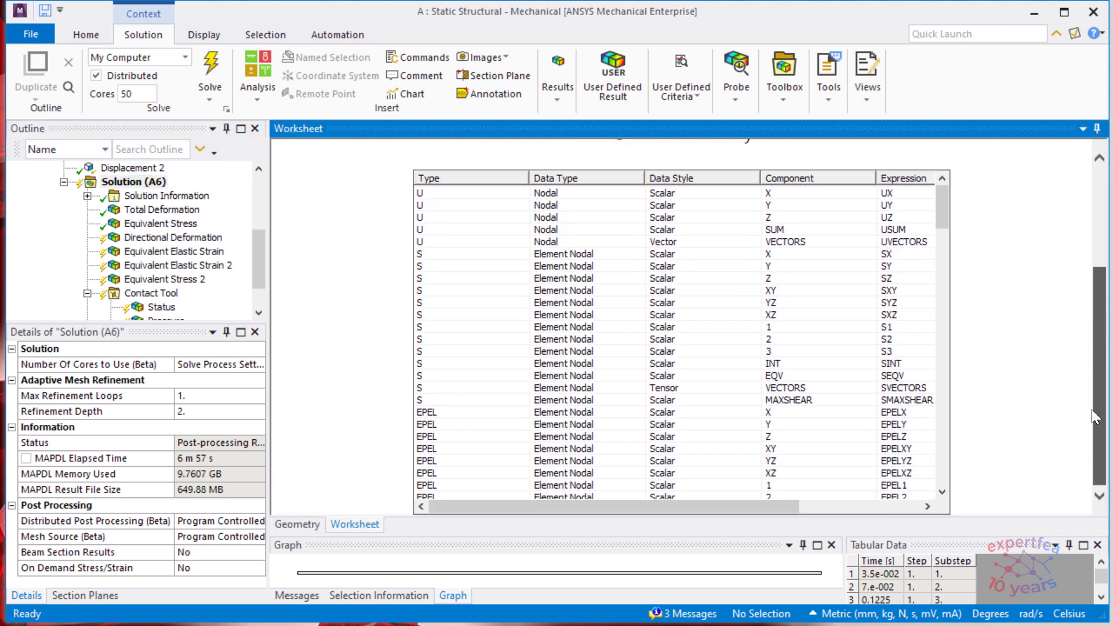
- Create a user-defined result from the UVECTORS quantity and narrow the table's Data Style and Component columns
left_click(910, 242)
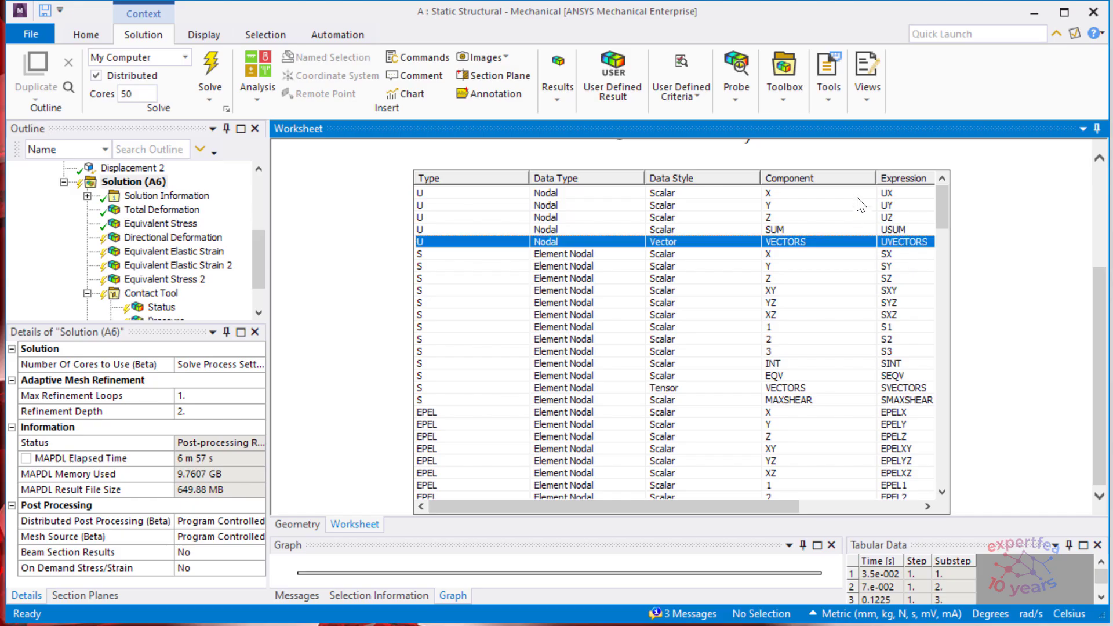
left_click_drag(876, 178, 847, 177)
left_click_drag(760, 177, 725, 177)
- Create user-defined results for the POTENTIAL and KINETIC components of ENERGY from the solution quantities table
left_click_drag(943, 202, 935, 325)
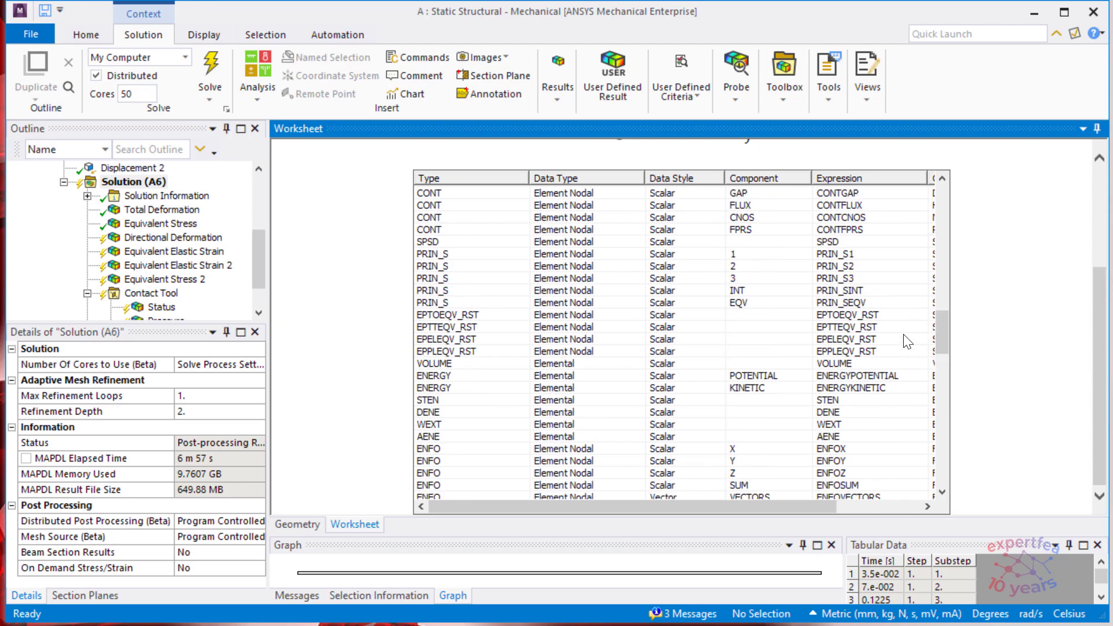
left_click(775, 377)
left_click(769, 388, "ctrl")
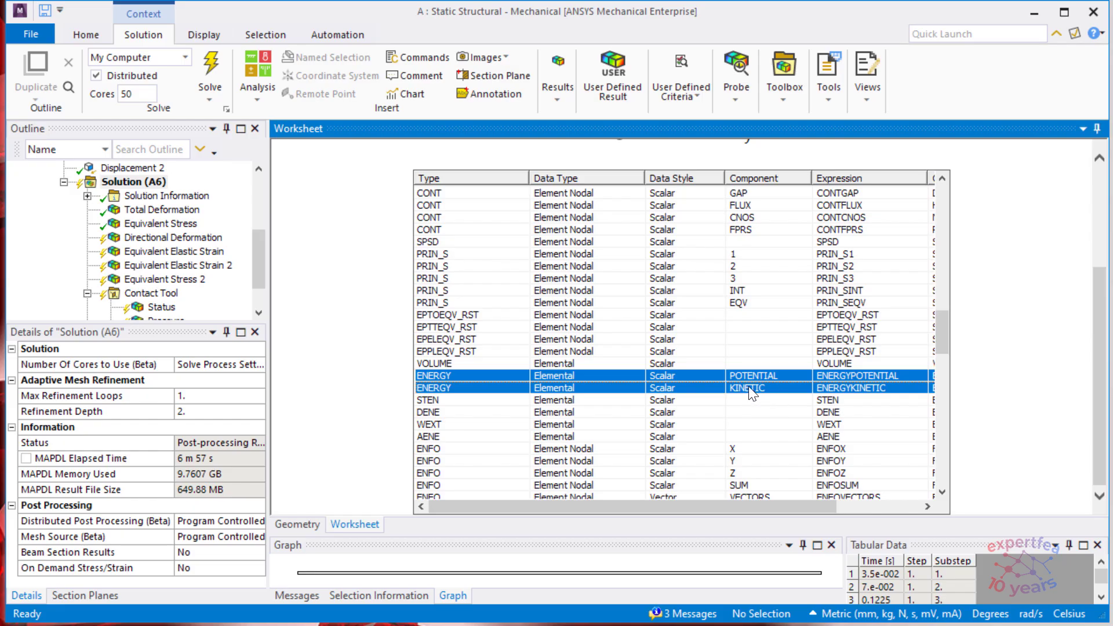
right_click(748, 388)
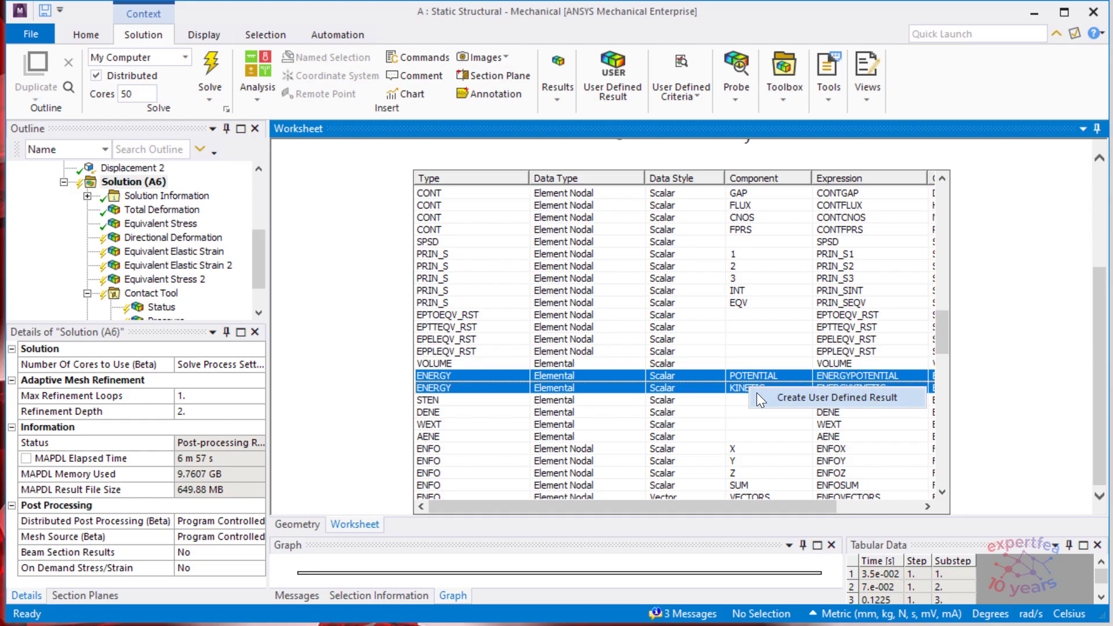
left_click(760, 397)
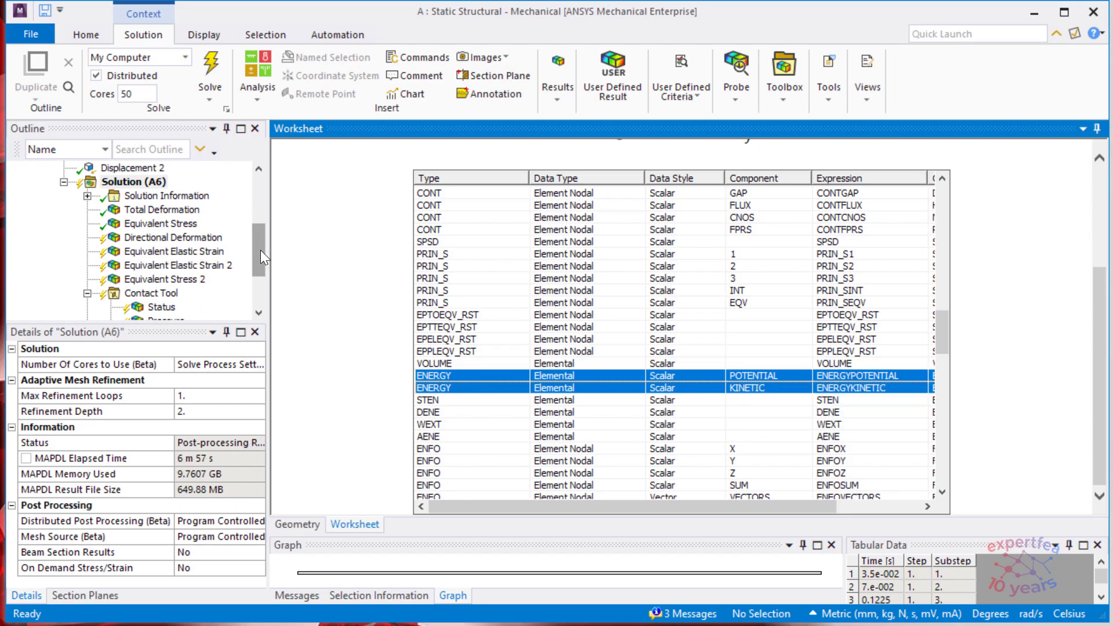
- Evaluate all results of the Solution branch and save the project
scroll(260, 255, "down", 2)
right_click(152, 281)
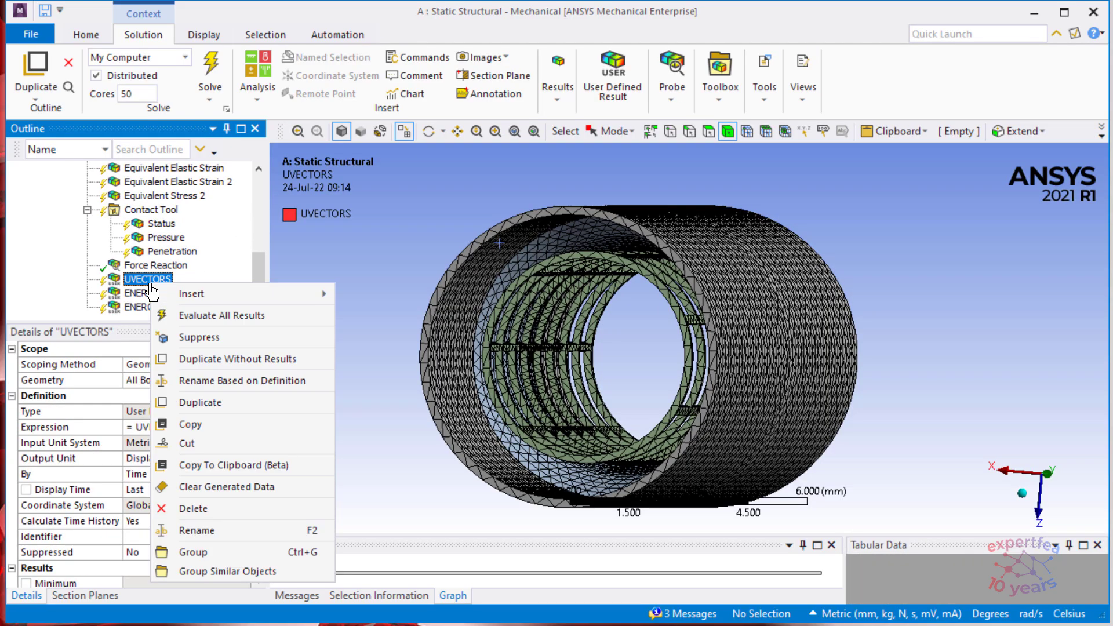
left_click(202, 314)
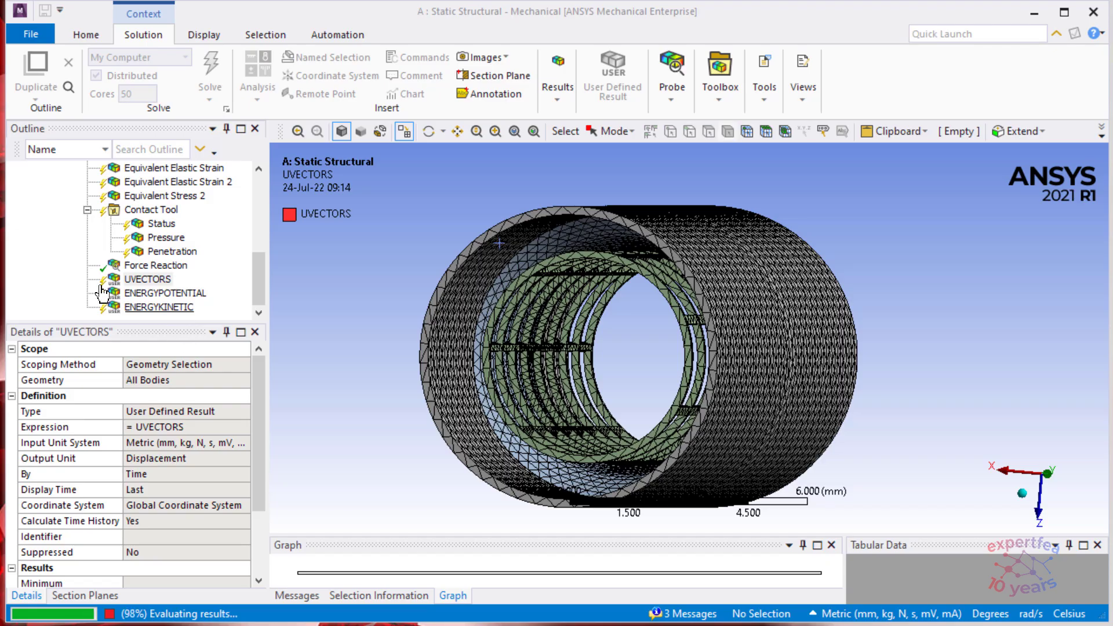
left_click(45, 13)
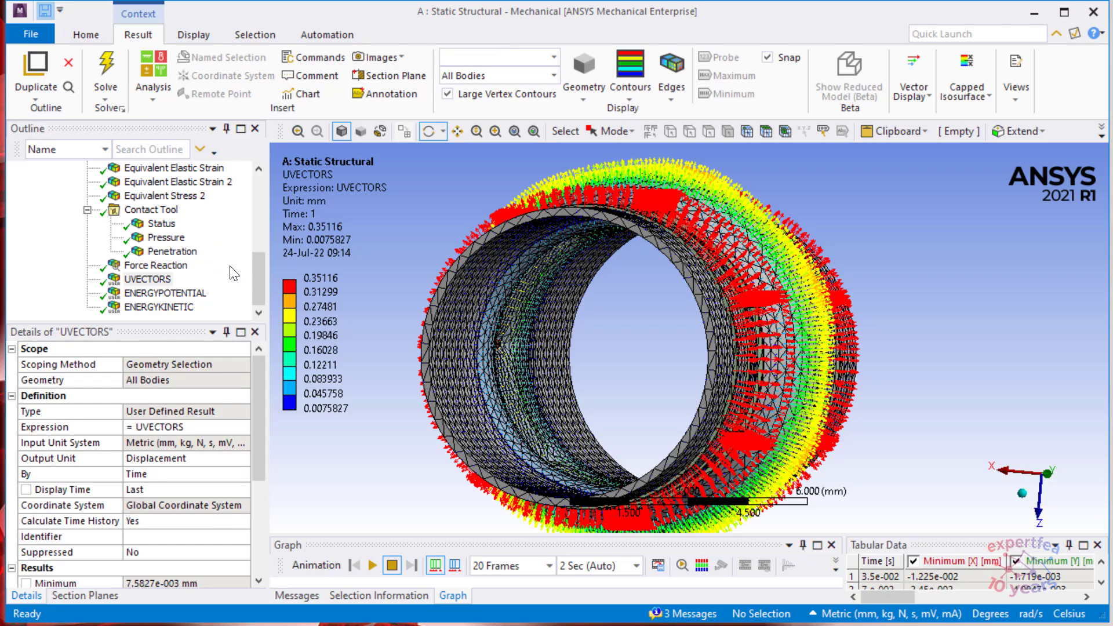
- Display the Total Deformation result at the 1.0 (True Scale) deformation factor
left_click_drag(258, 212, 252, 267)
left_click(162, 196)
left_click_drag(594, 311, 547, 314)
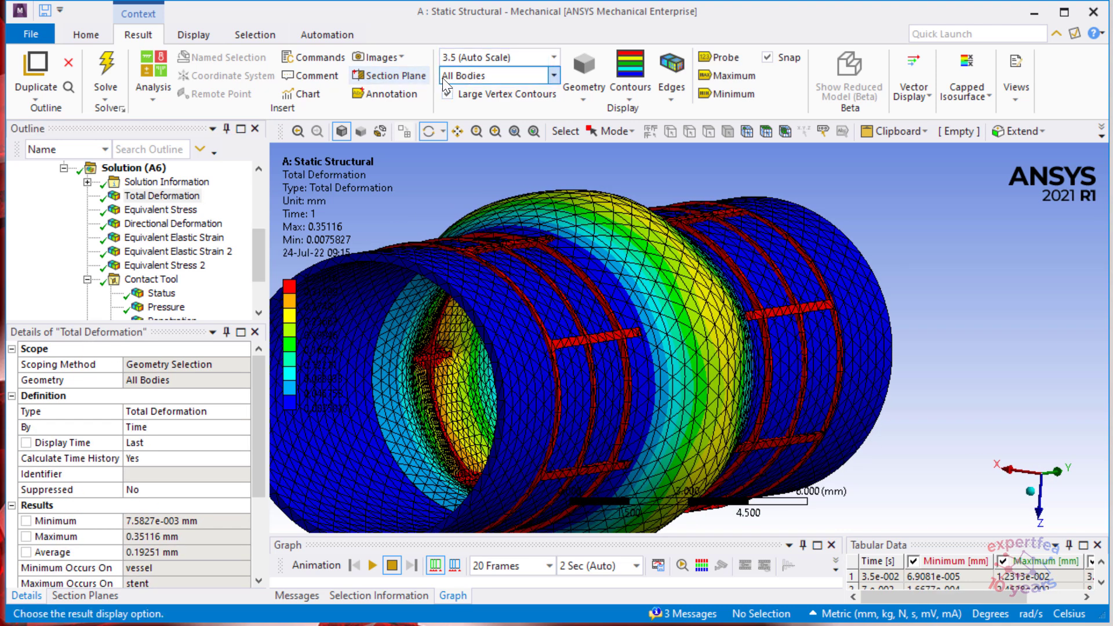
left_click(534, 58)
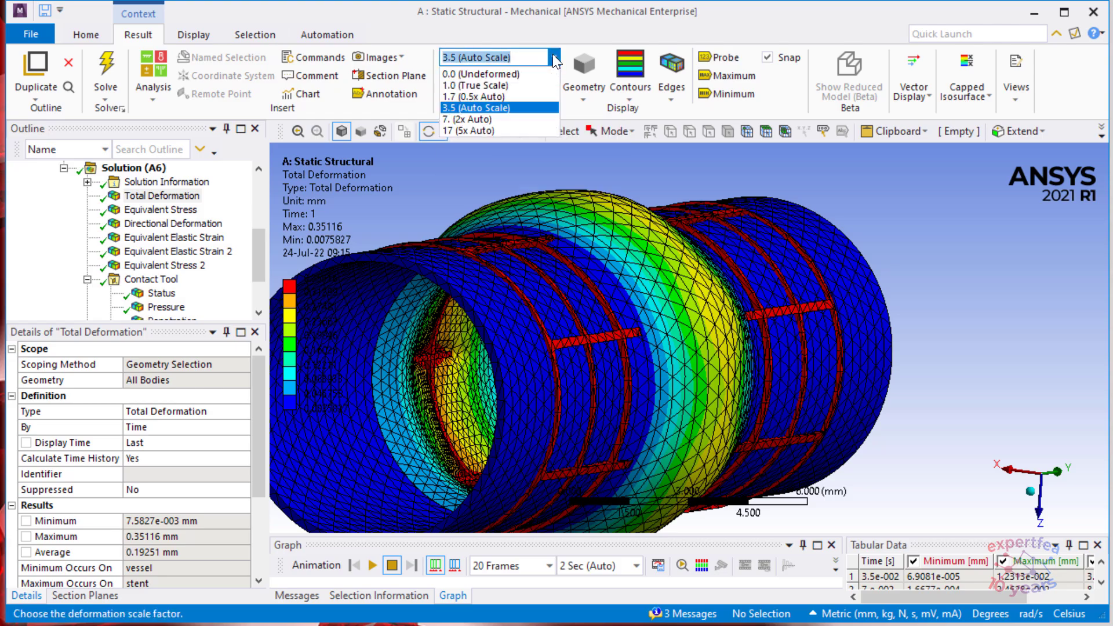
left_click(519, 87)
left_click_drag(603, 416, 749, 365)
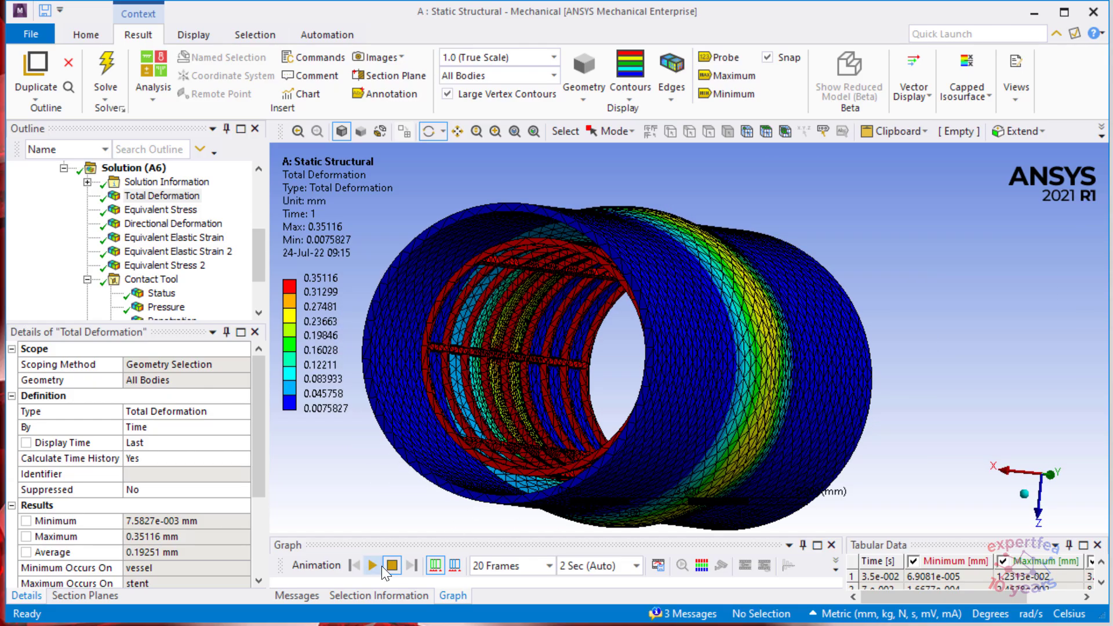
- Set the animation to 50 frames and play the Total Deformation animation
left_click(510, 565)
type("50")
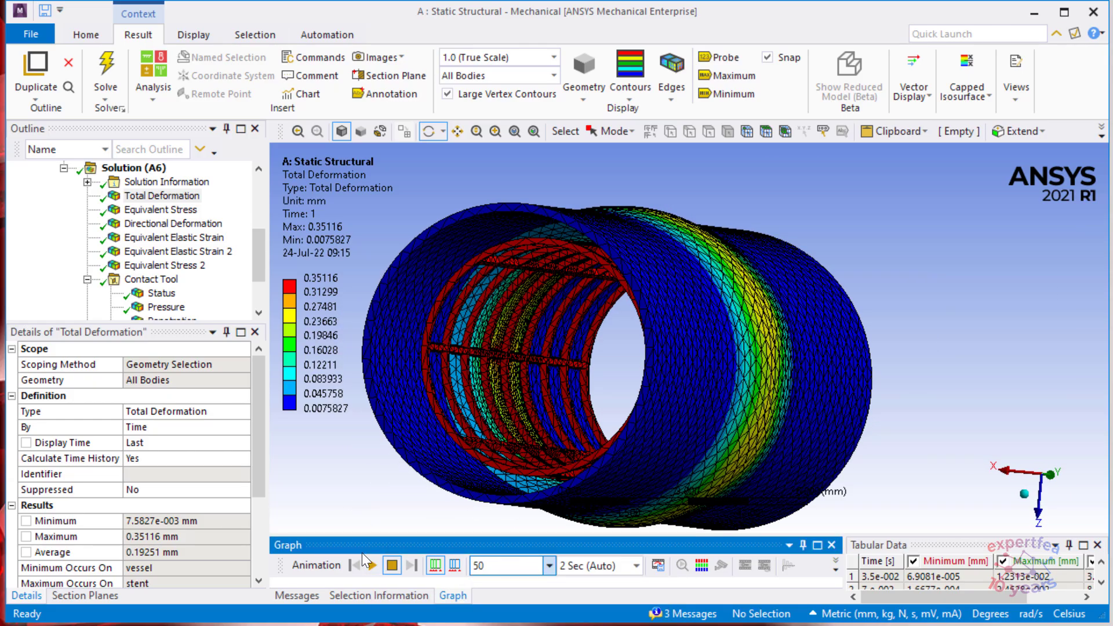
left_click(371, 564)
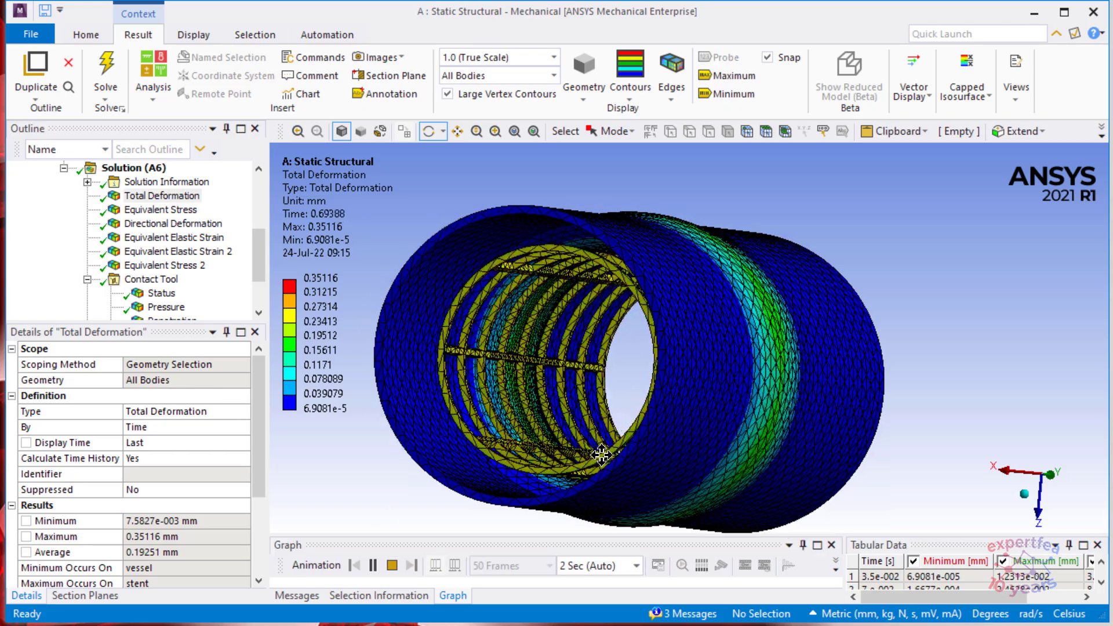
- Switch the result display to No WireFrame, replay the Total Deformation animation and stop it
left_click(672, 69)
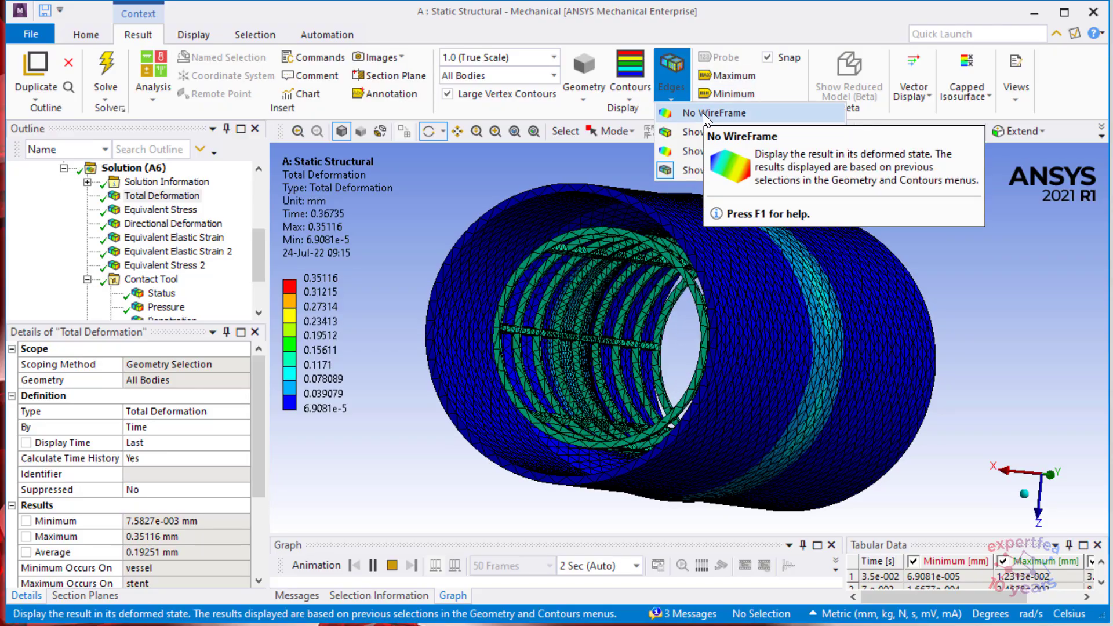
left_click(700, 113)
left_click_drag(732, 321, 531, 447)
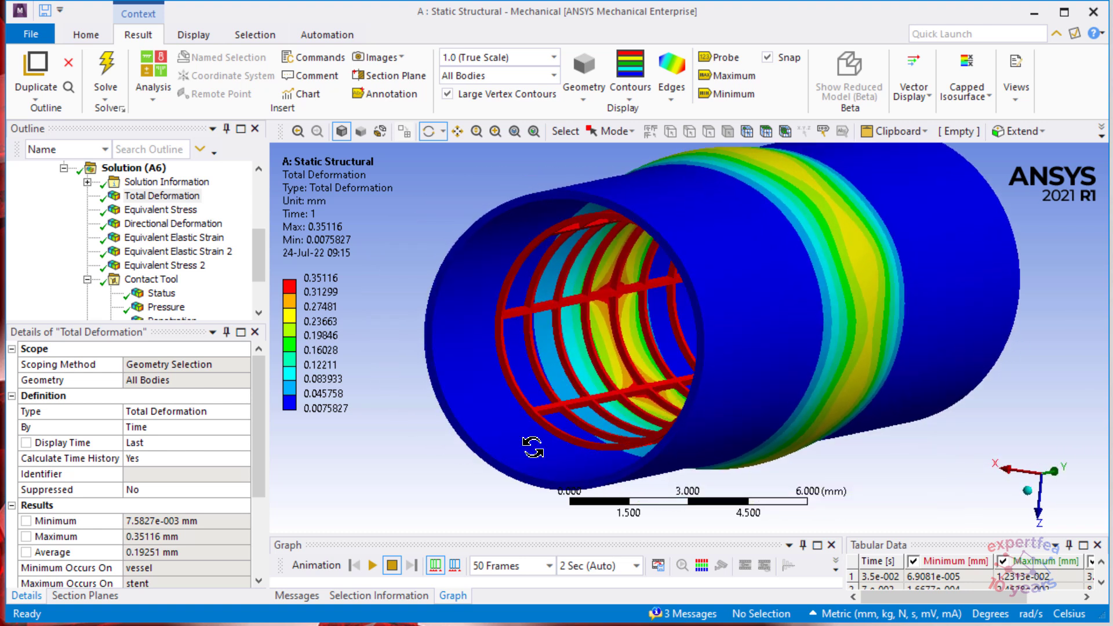
left_click(372, 565)
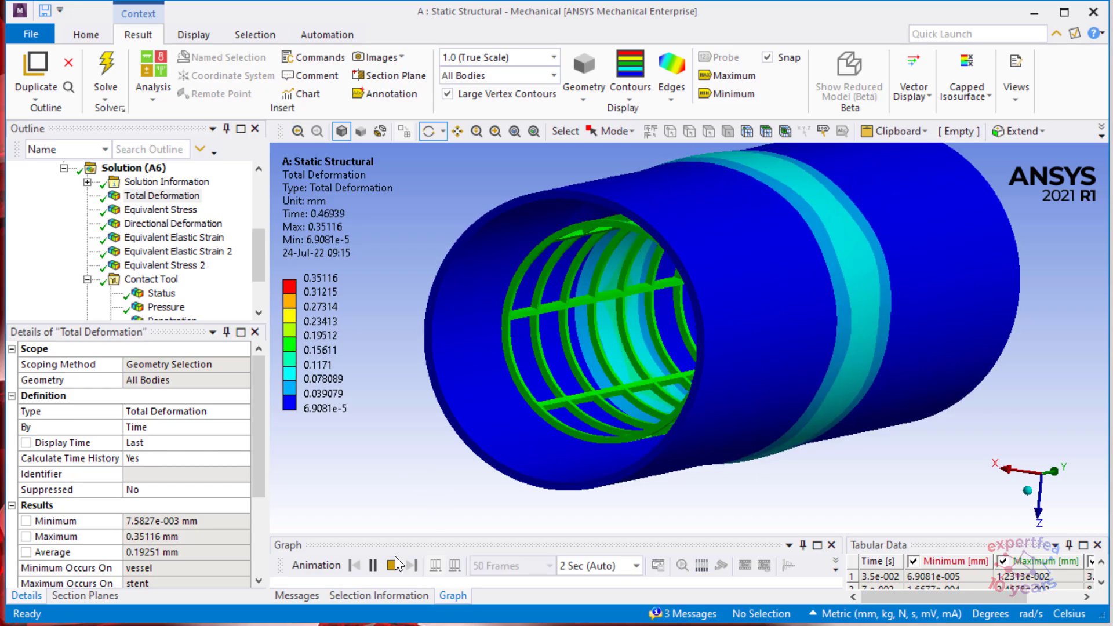
left_click(390, 565)
- Enable Section Plane 1 to cut the model lengthwise and animate the sectioned Total Deformation
left_click(85, 595)
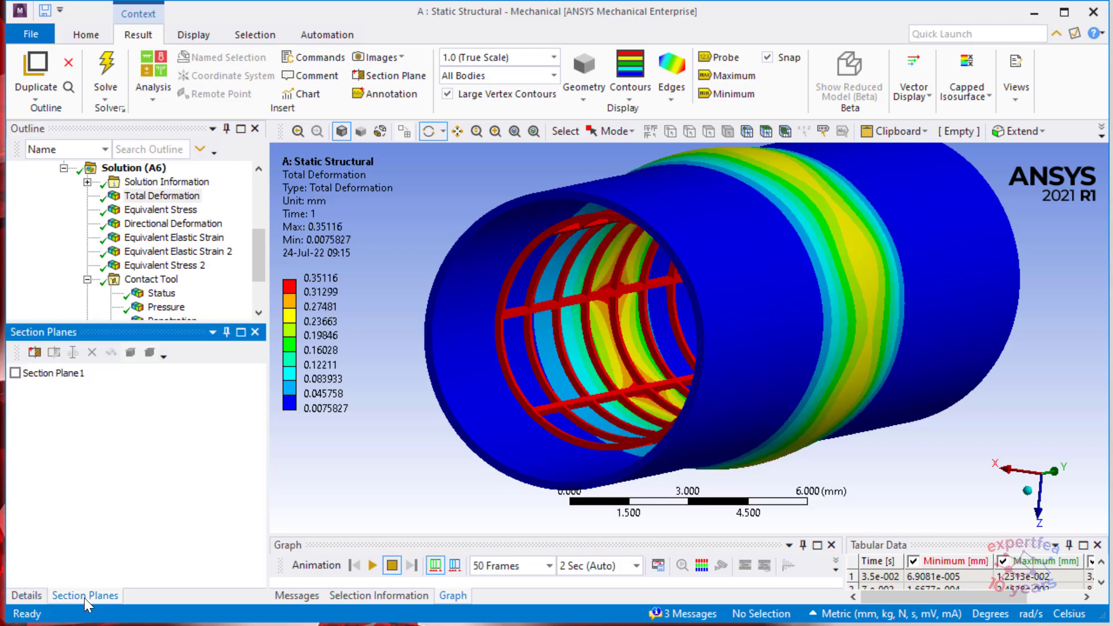
left_click(34, 373)
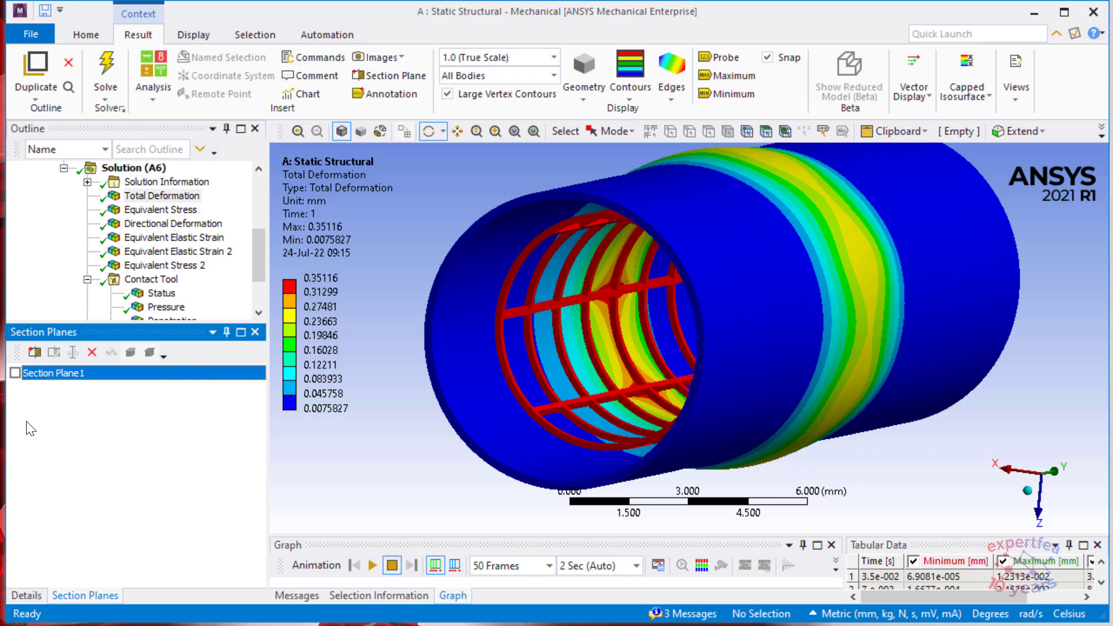
left_click(15, 373)
left_click_drag(795, 298, 810, 317)
middle_click_drag(805, 336, 842, 344, "ctrl")
left_click(373, 565)
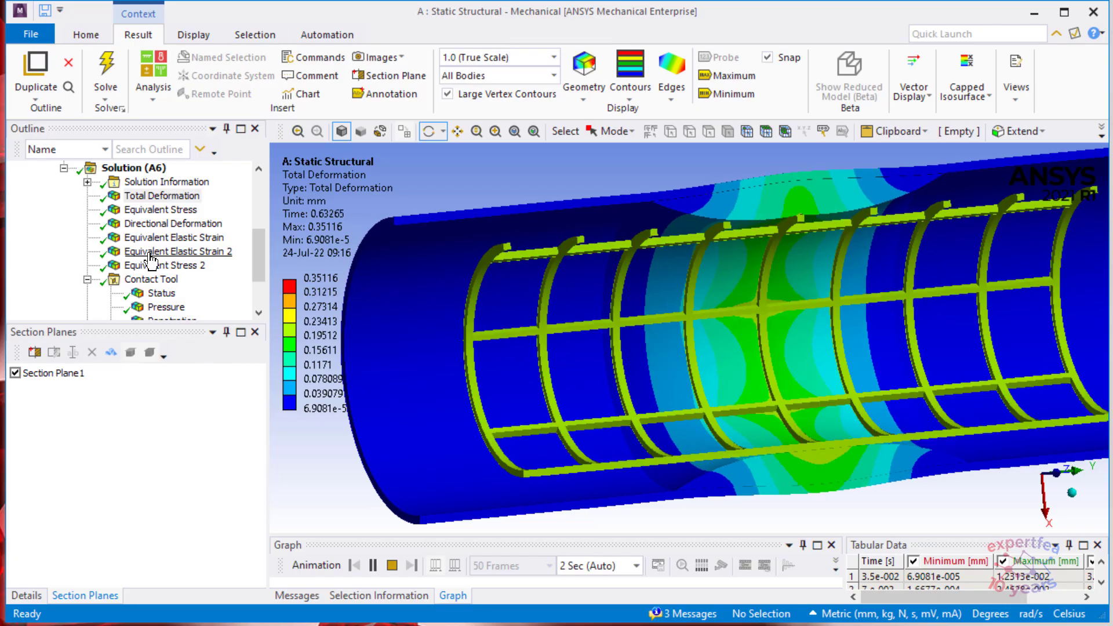
- Compare the Directional Deformation result and its coordinate system details with the Total Deformation result
left_click(209, 223)
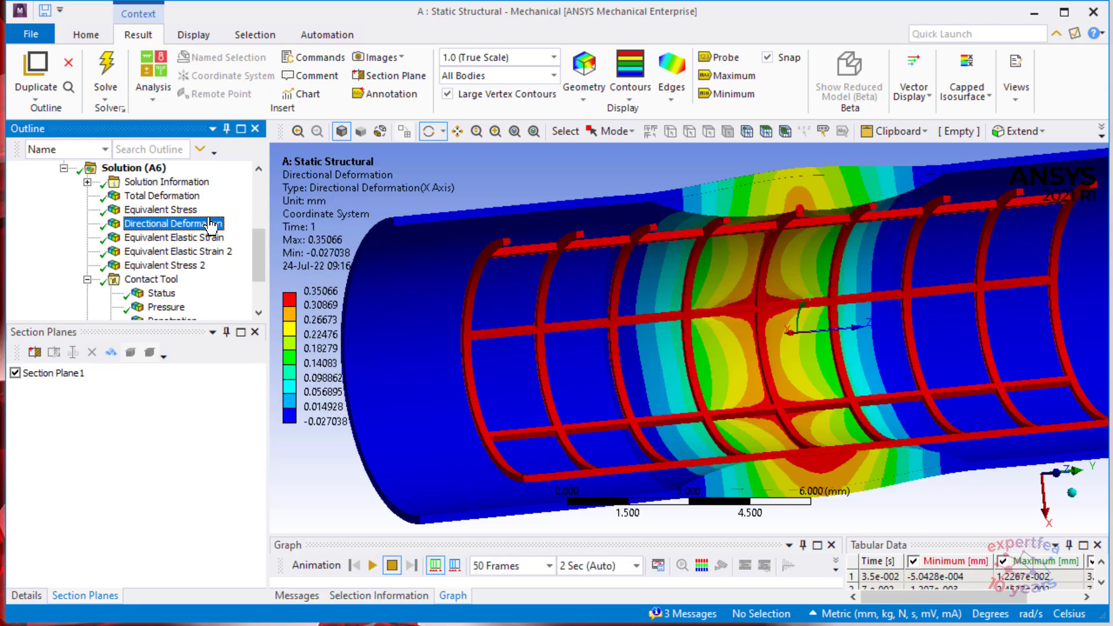
left_click(25, 597)
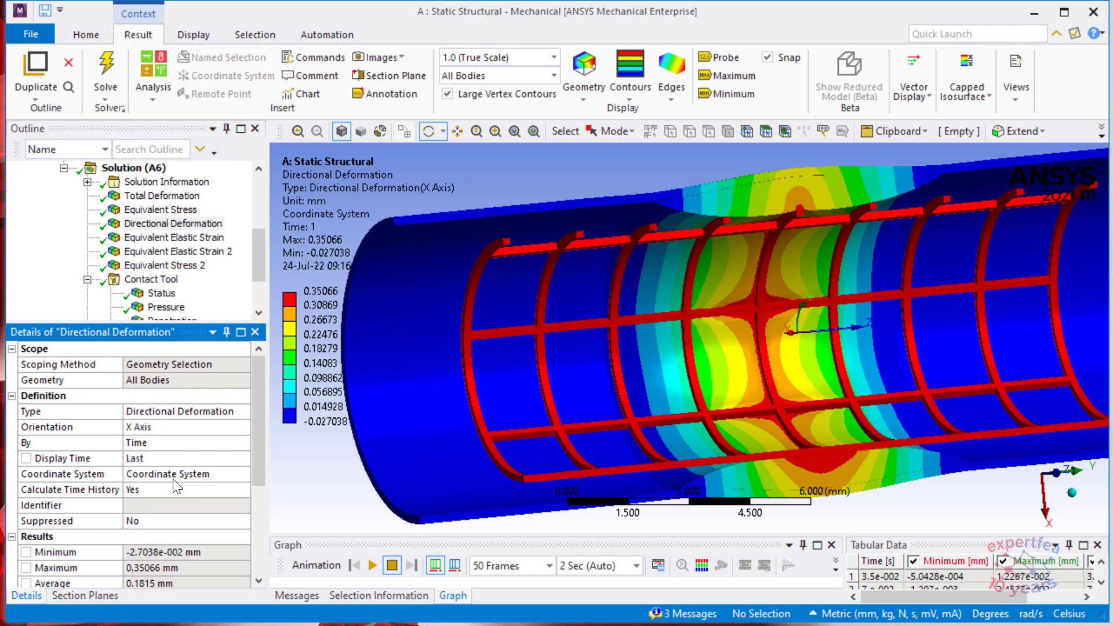
left_click(167, 196)
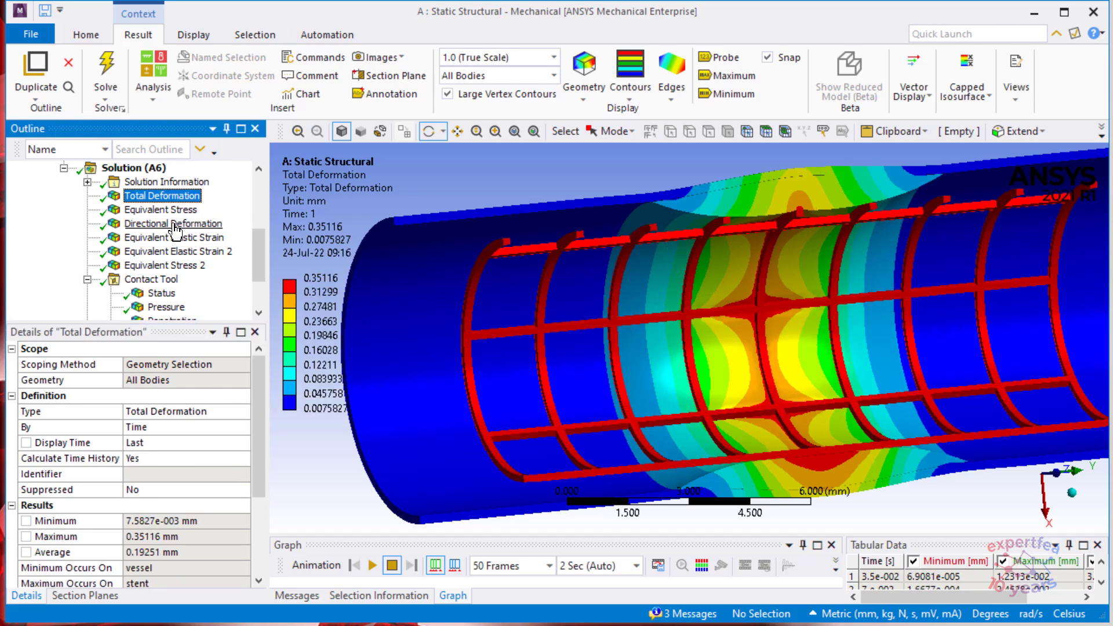
- Play the Directional Deformation animation on the sectioned model and stop it
left_click(174, 226)
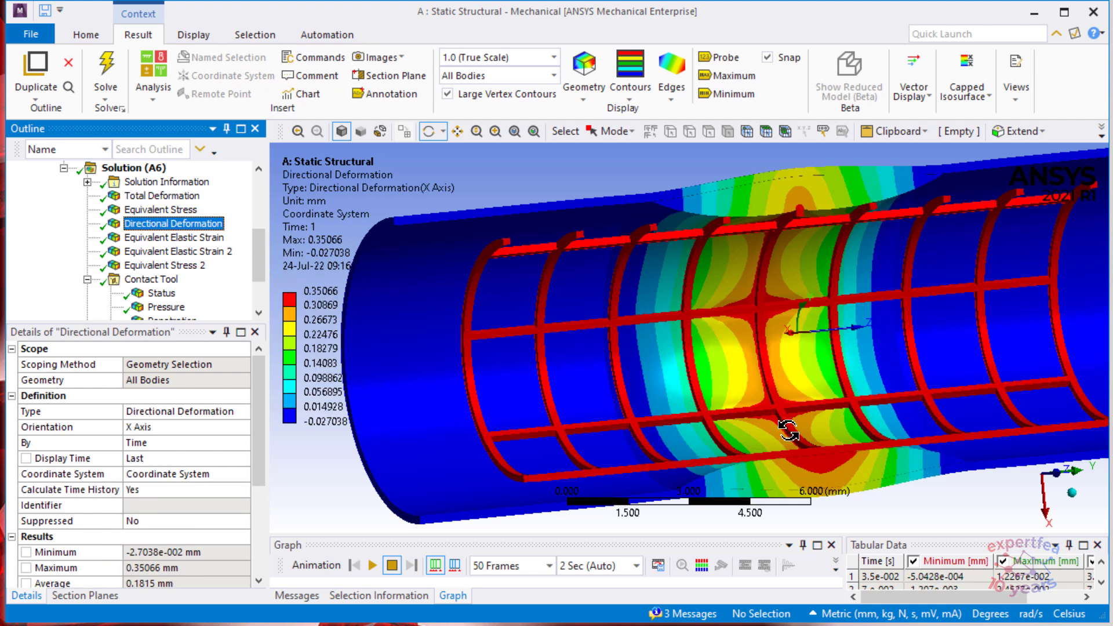
left_click(376, 567)
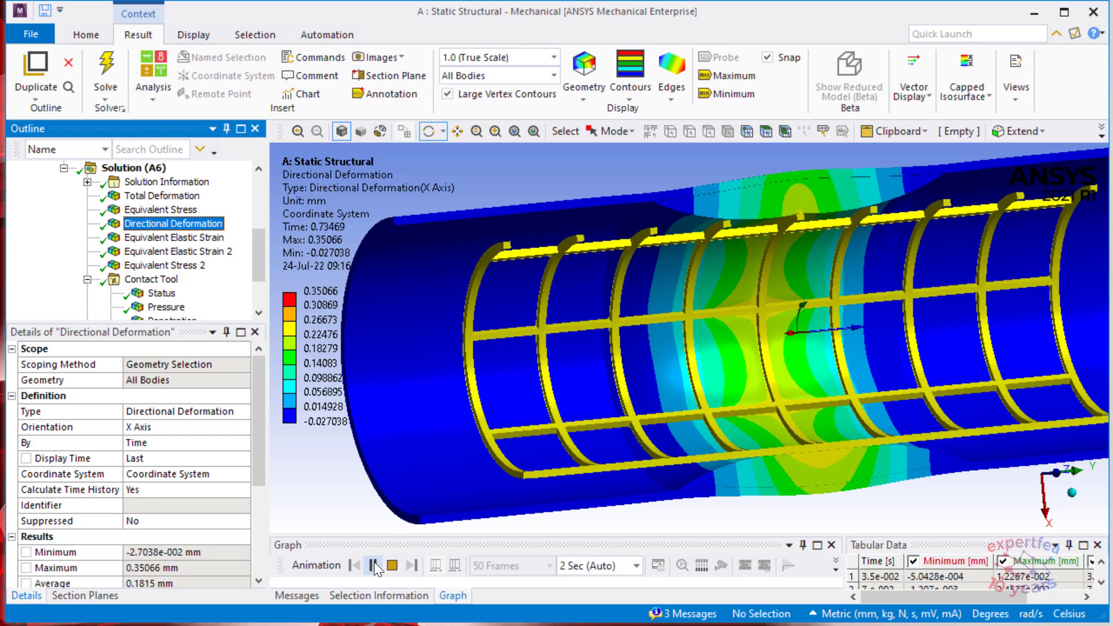
left_click(393, 565)
- Animate the Equivalent Stress result and consult the stent size chart in pressures, diameters, lengths.PNG while it plays
left_click(160, 209)
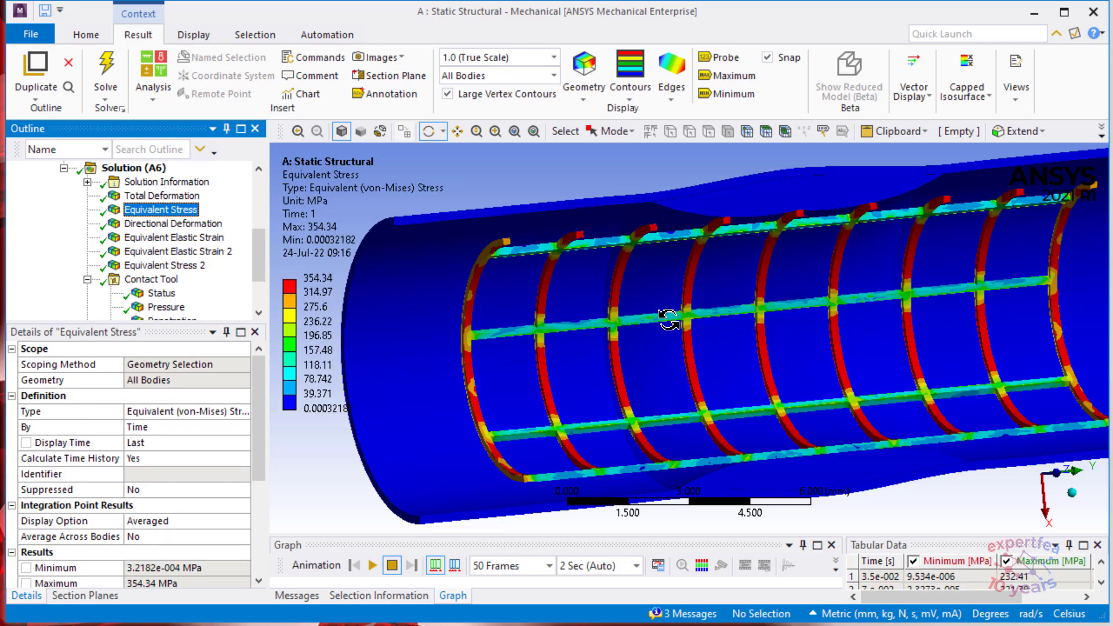
left_click_drag(668, 318, 656, 326)
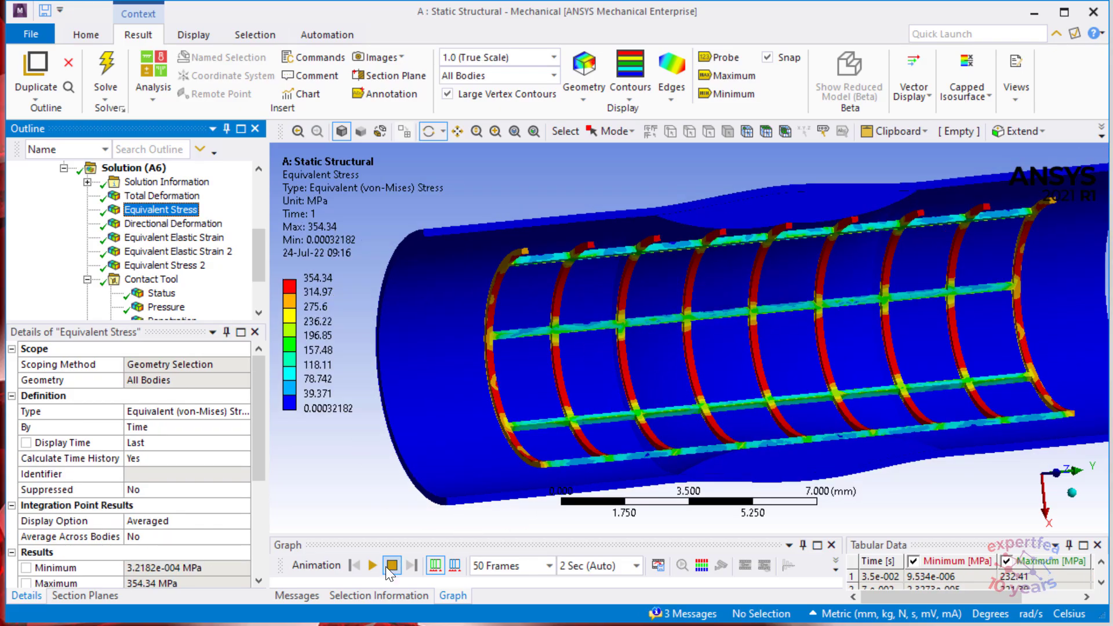
left_click(372, 565)
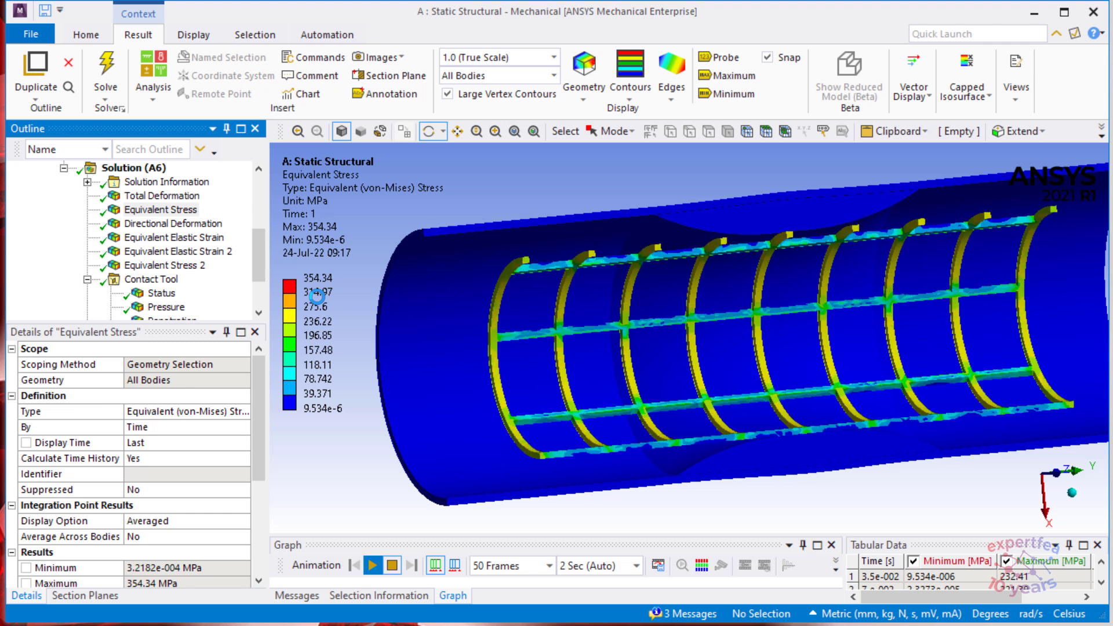
key("alt+Tab")
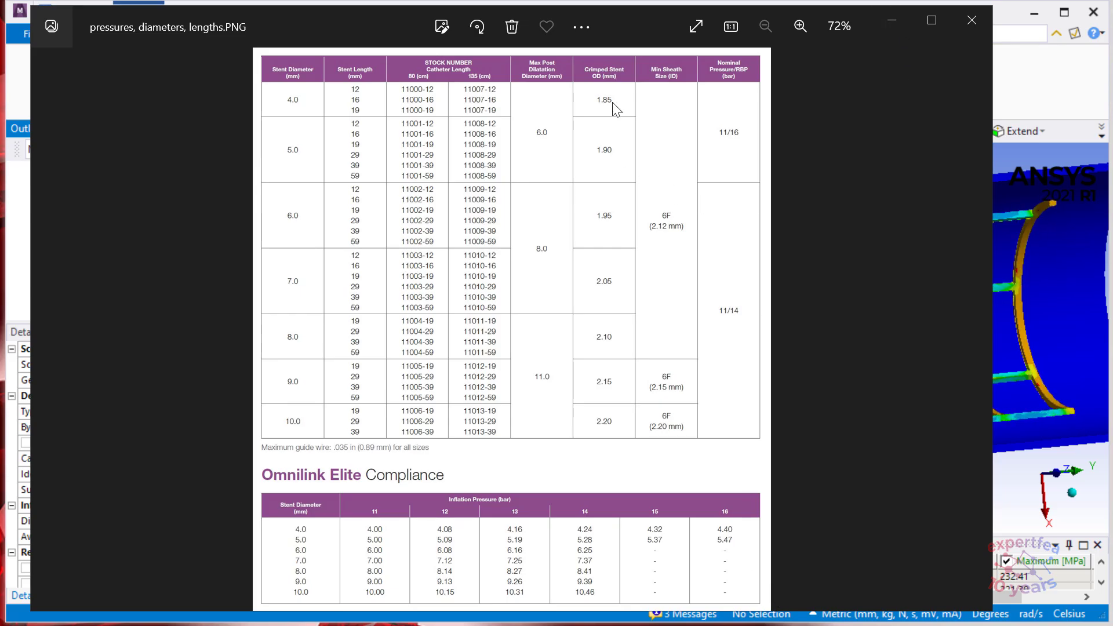
left_click(889, 21)
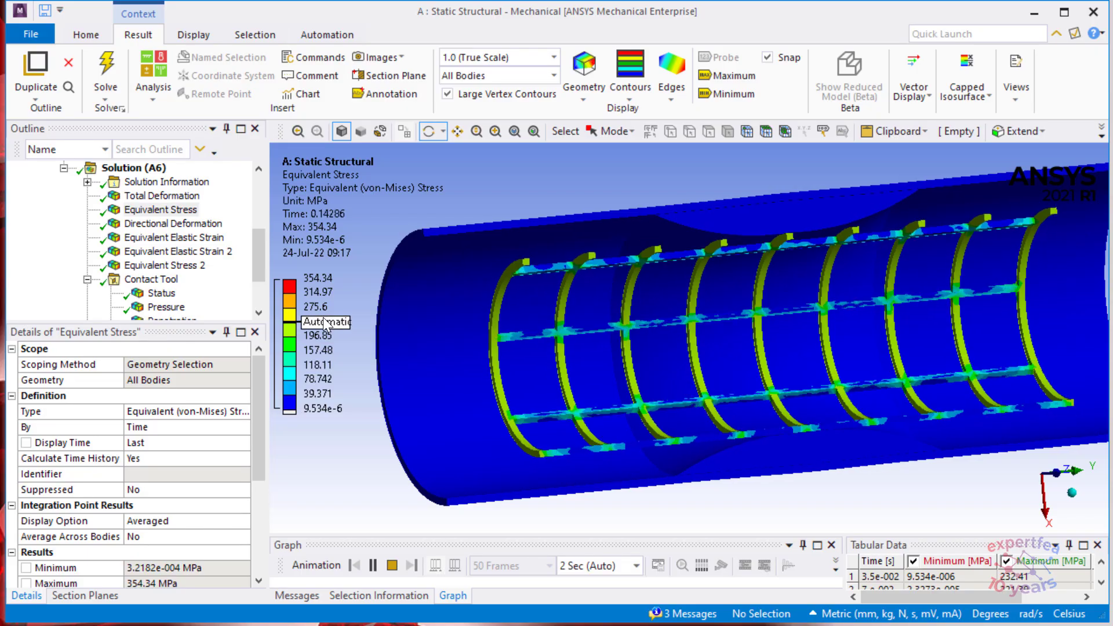
left_click(391, 565)
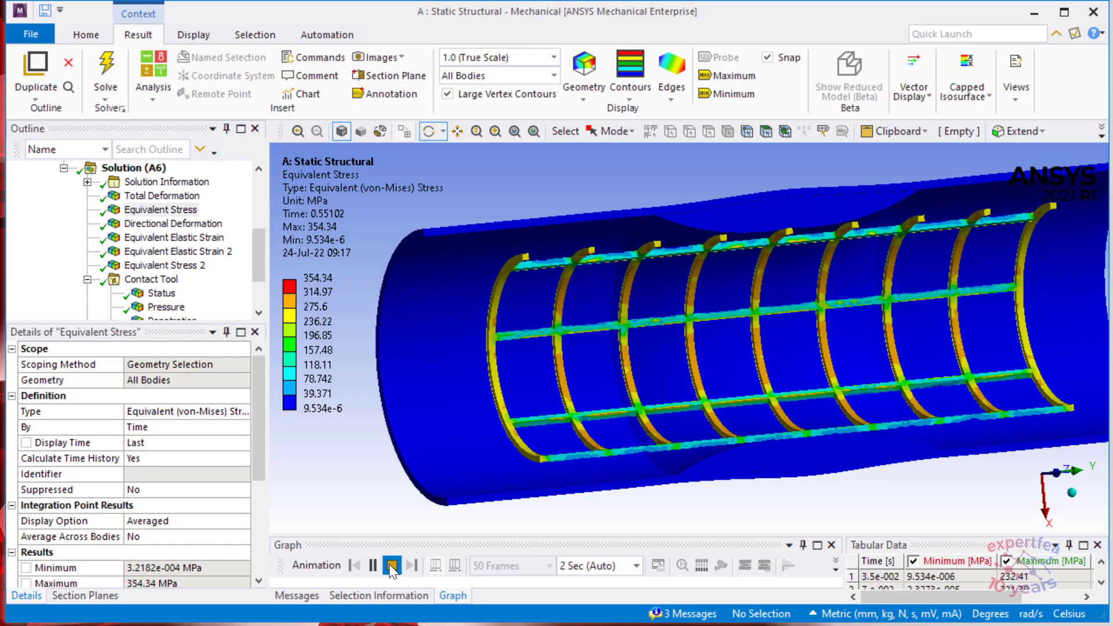
- Add an Equivalent Plastic strain result to the solution
left_click(127, 170)
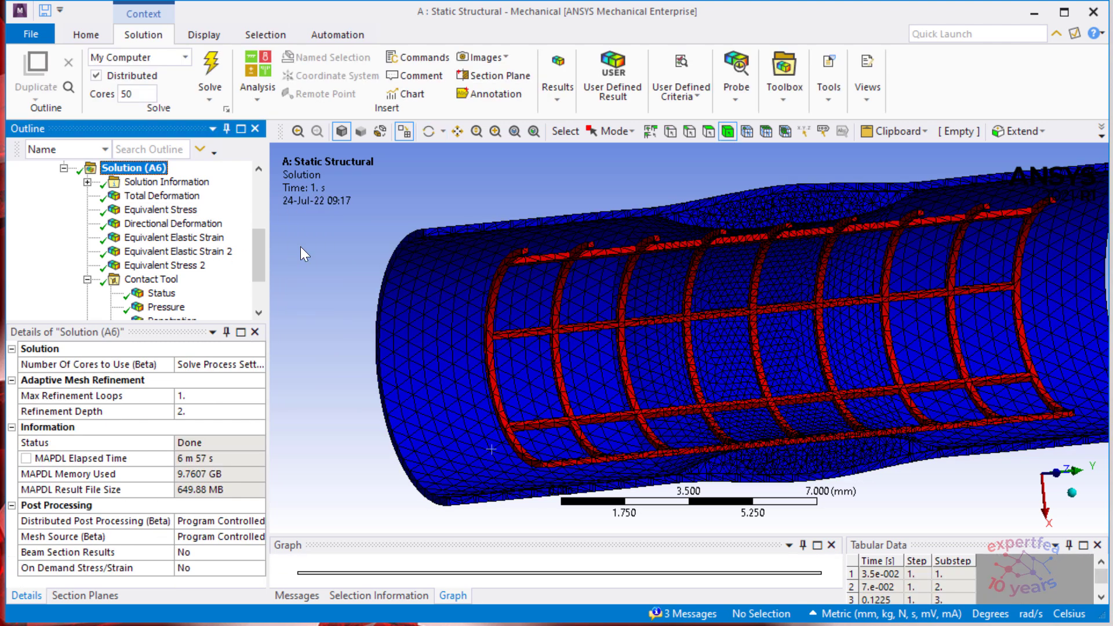
left_click(562, 65)
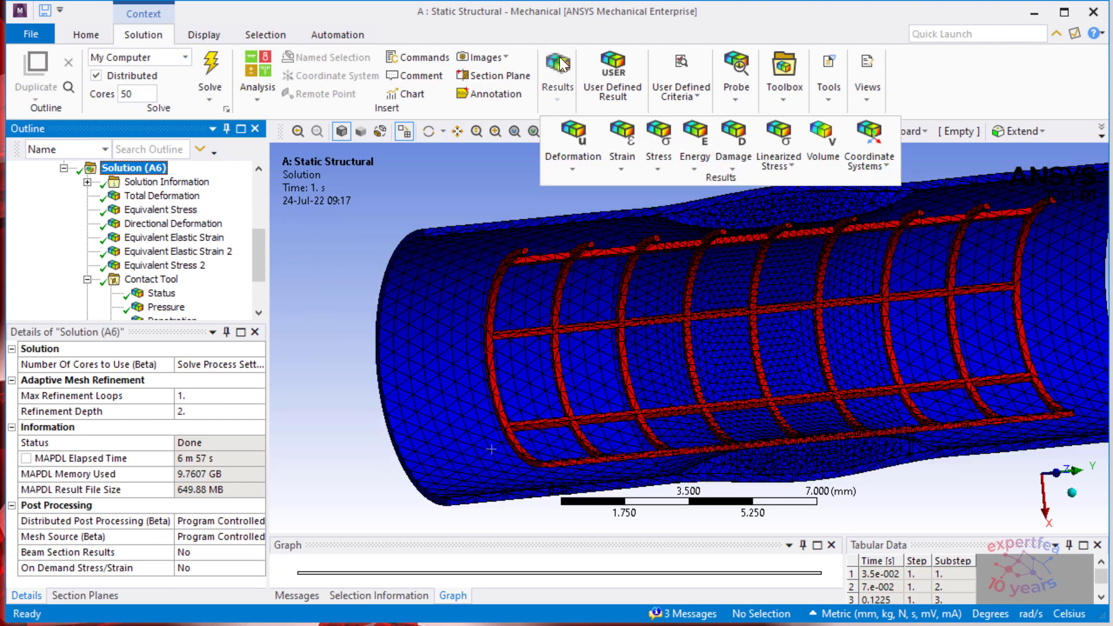
left_click(617, 135)
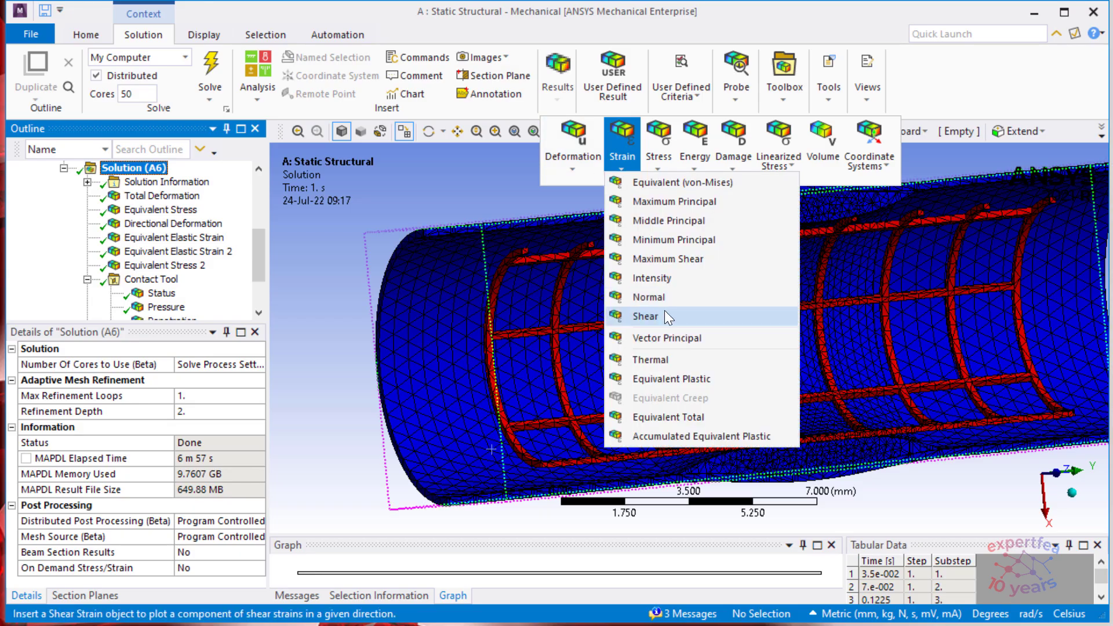
left_click(670, 377)
- Scope the Equivalent Plastic Strain result to the stent body and evaluate all results
mouse_move(560, 283)
middle_mouse_down()
mouse_move(620, 283)
mouse_move(574, 295)
middle_mouse_up()
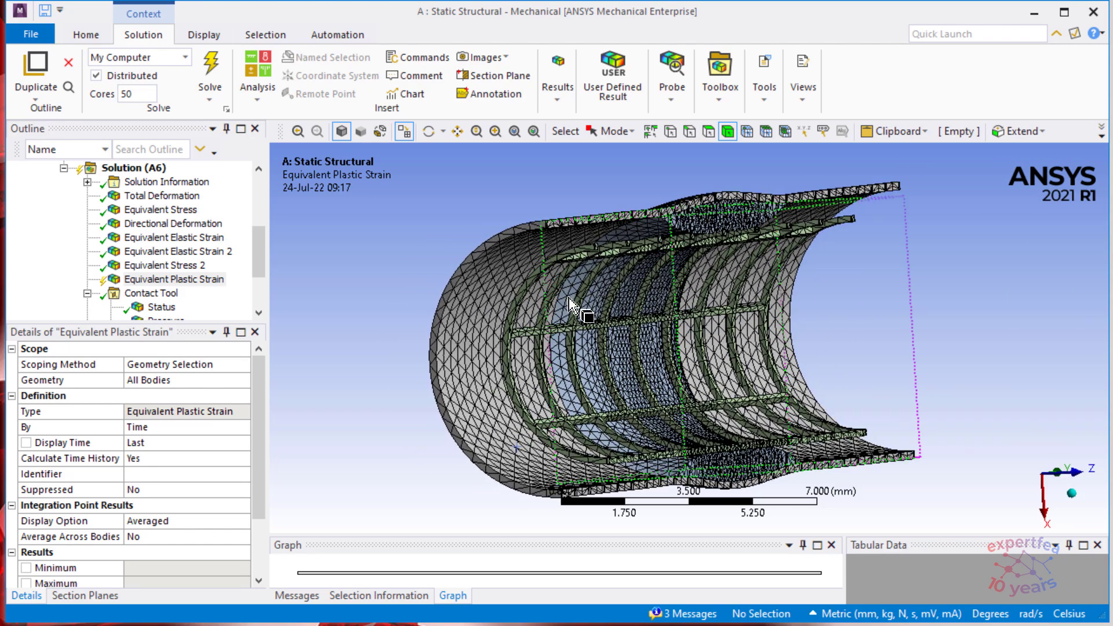
left_click(526, 307)
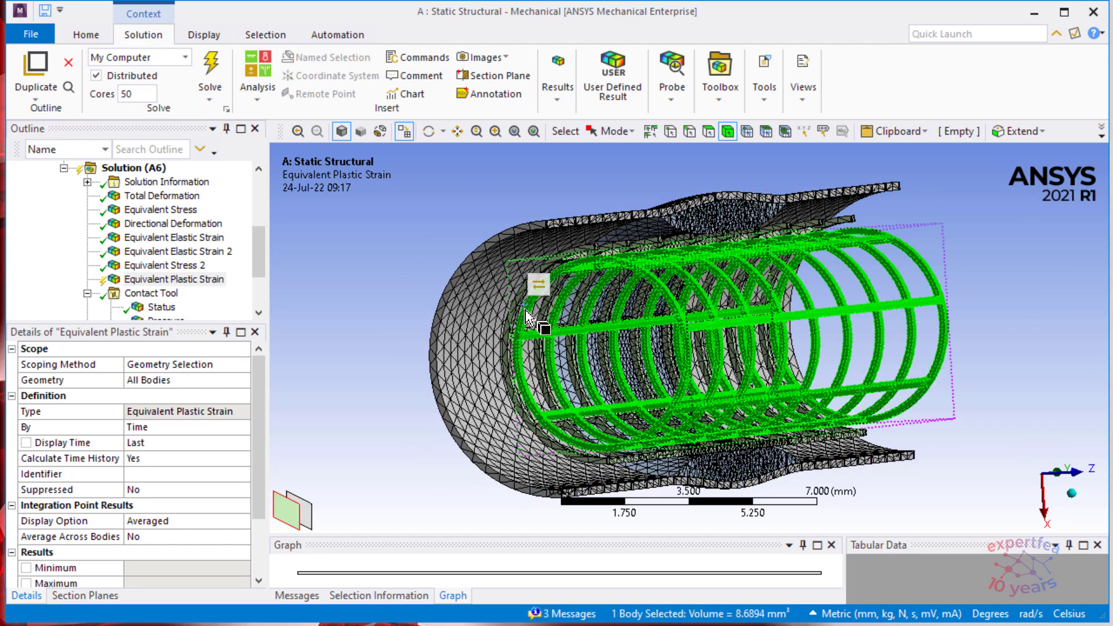
left_click(153, 387)
left_click(152, 382)
right_click(167, 279)
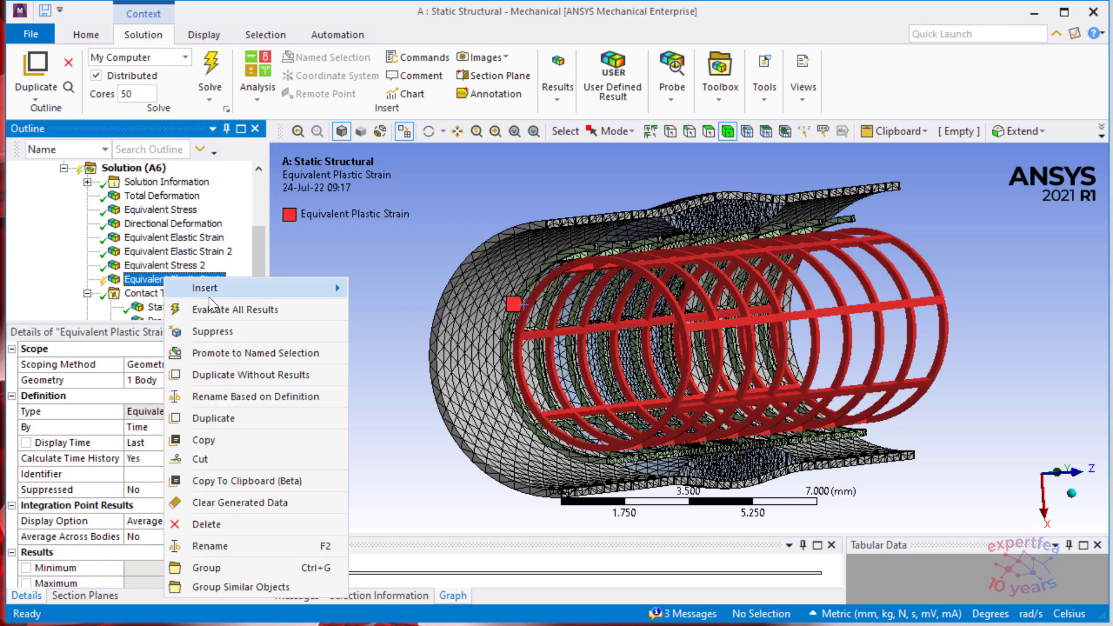
left_click(227, 309)
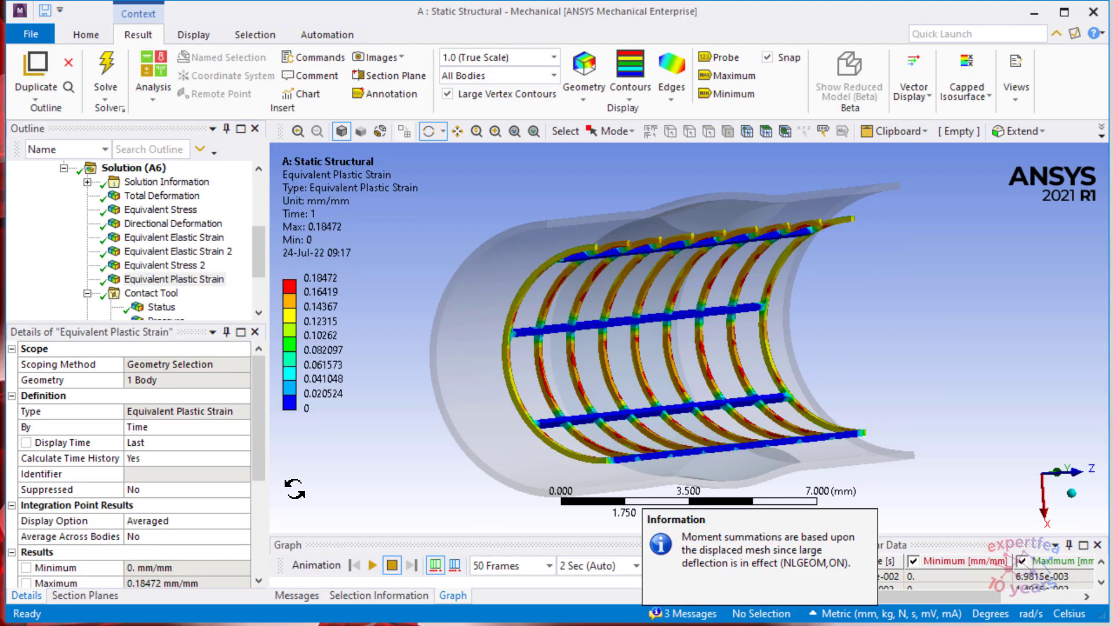
- Inspect the Equivalent Plastic Strain contours on the stent and check the definition of the first Displacement load
mouse_move(626, 350)
left_mouse_down()
mouse_move(521, 348)
mouse_move(646, 351)
left_mouse_up()
scroll(640, 365, "up", 5)
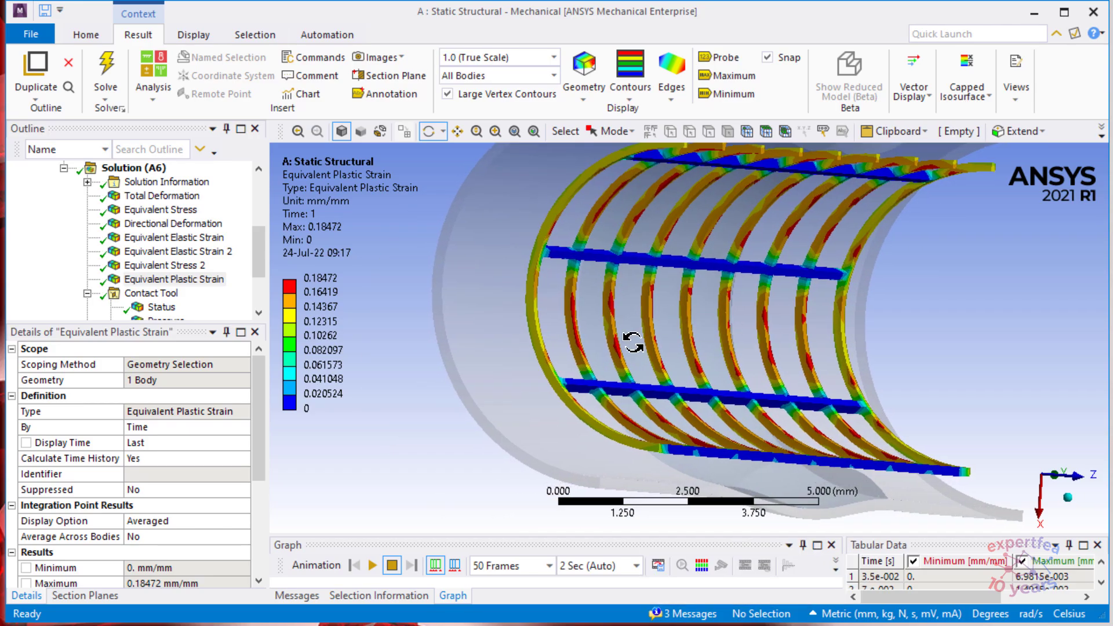
scroll(643, 372, "down", 5)
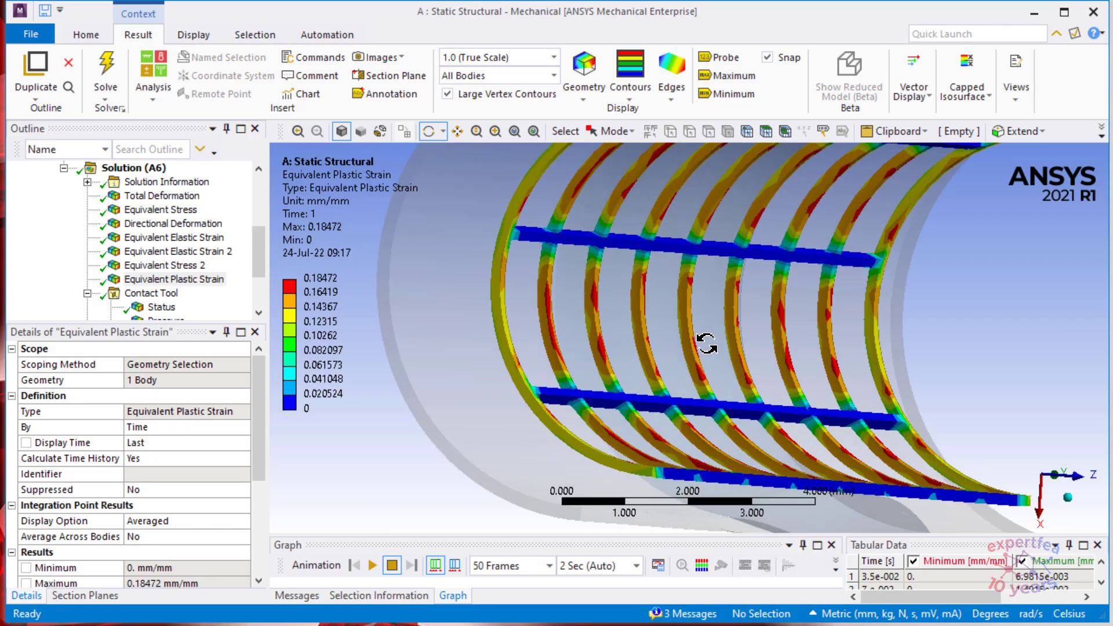
left_click_drag(765, 317, 777, 268)
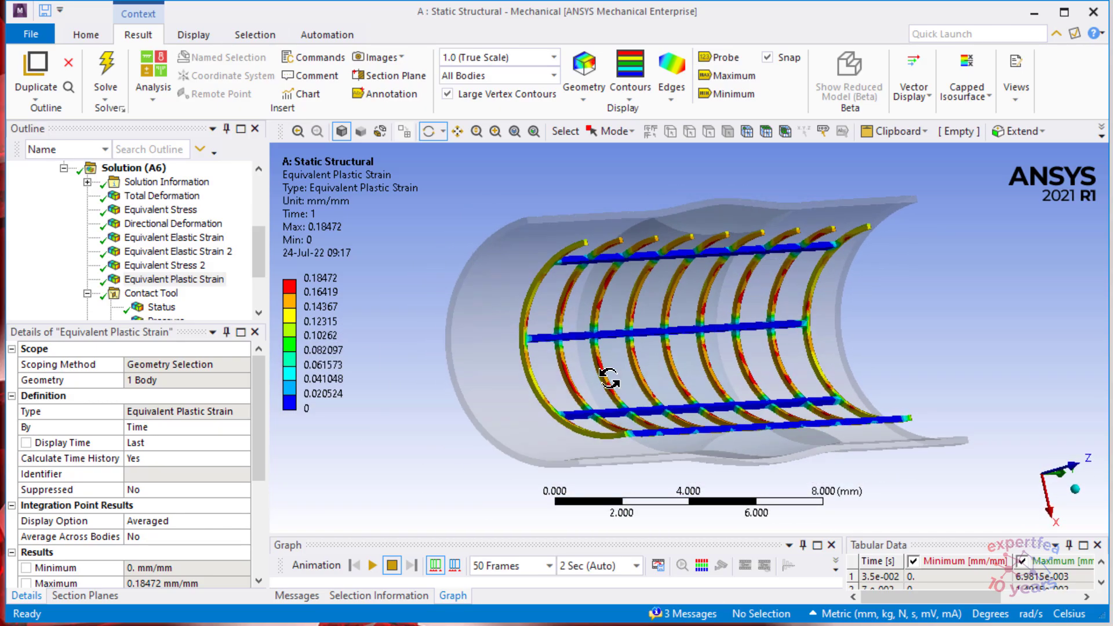
left_click_drag(259, 263, 260, 235)
left_click(133, 226)
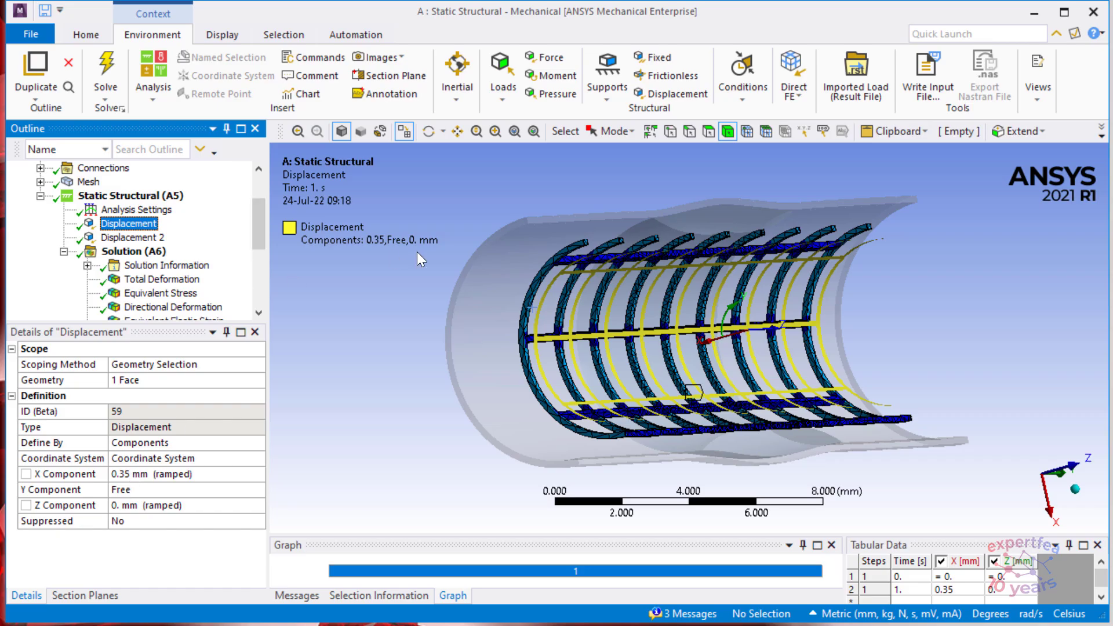
- View the Equivalent Elastic Strain result, switch to Equivalent Elastic Strain 2 and animate it
left_click_drag(255, 234, 259, 269)
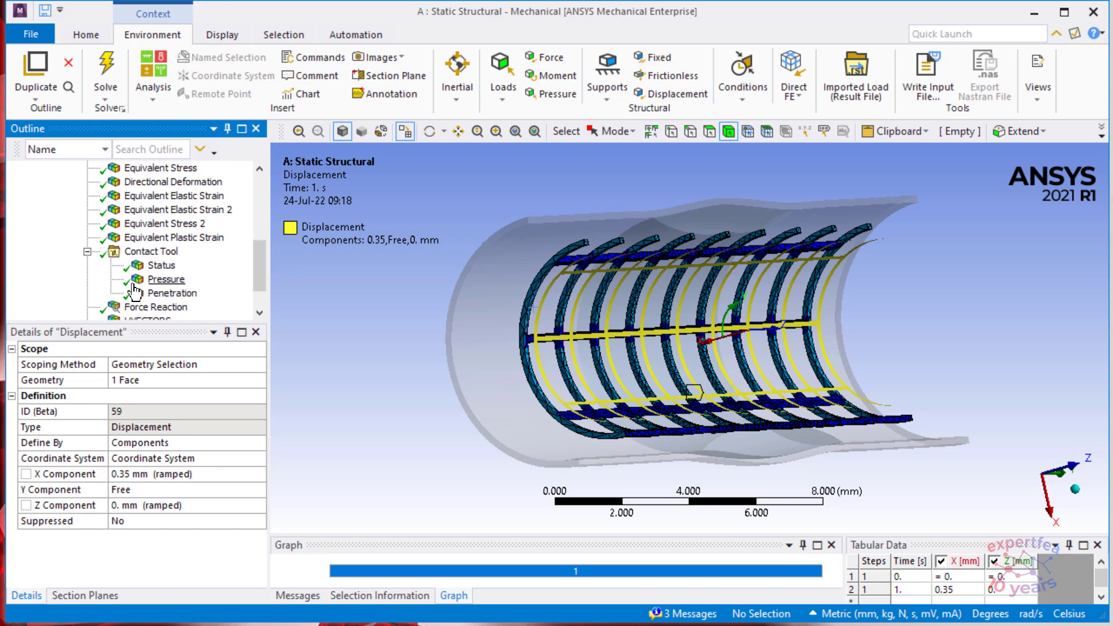
left_click(174, 196)
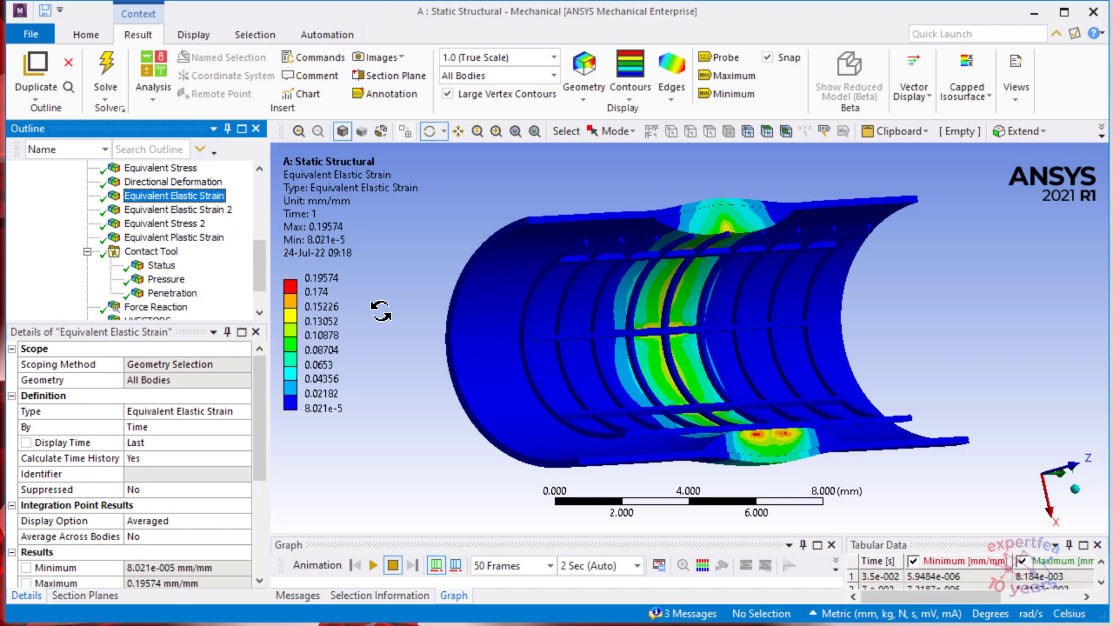
left_click(196, 213)
left_click_drag(725, 319, 702, 329)
scroll(736, 377, "up", 5)
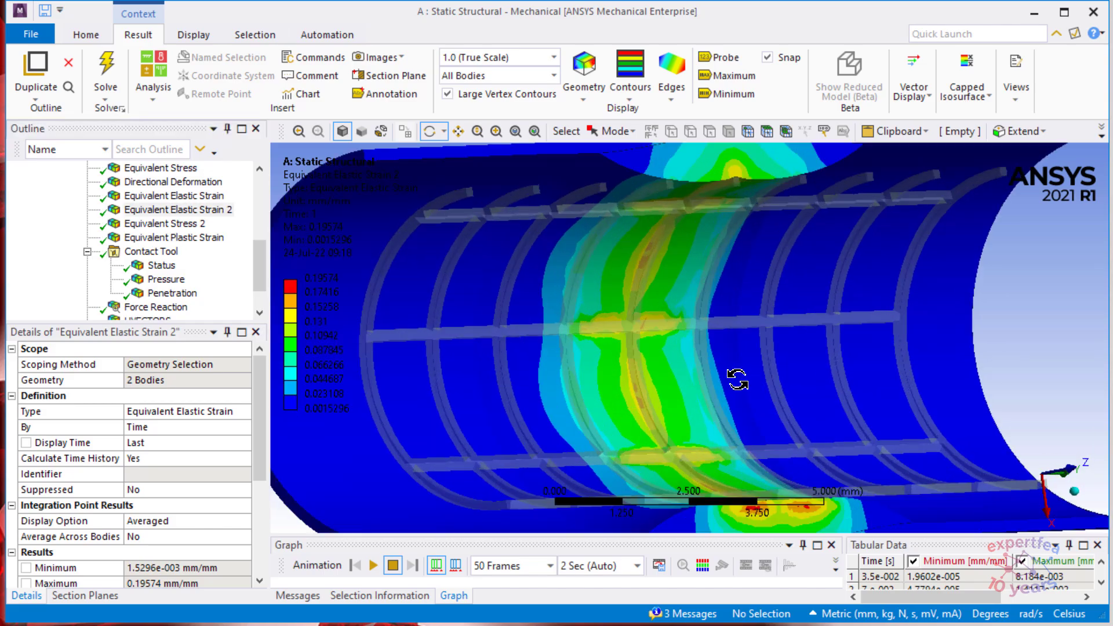
left_click(373, 565)
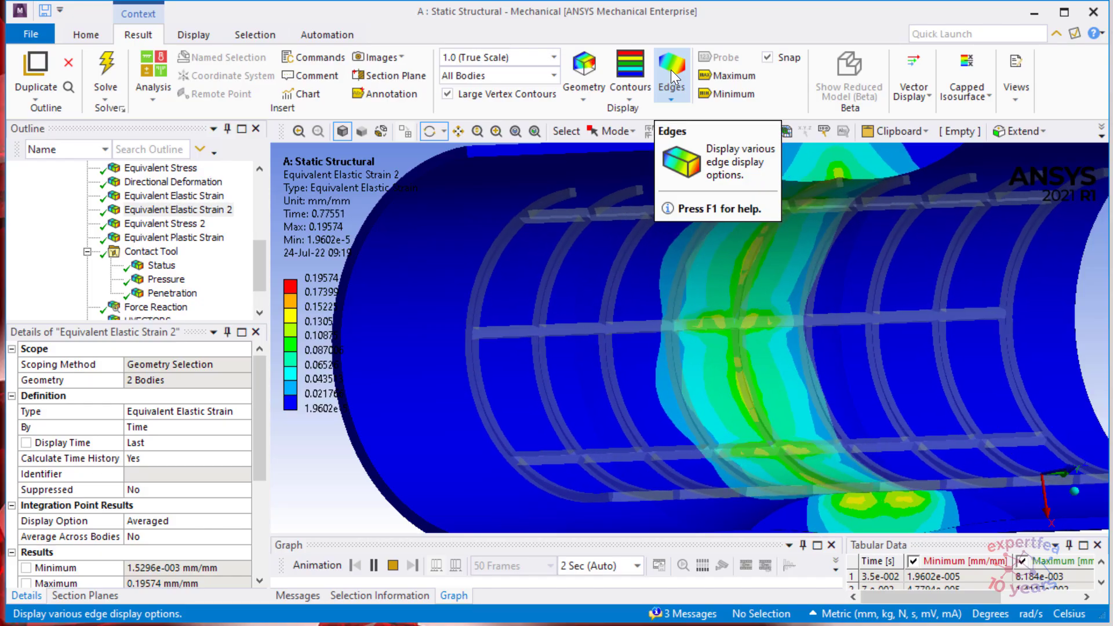
- Display the element edges on the Equivalent Elastic Strain 2 result and examine the high-strain zone of the plaque section
left_click(670, 70)
left_click(702, 174)
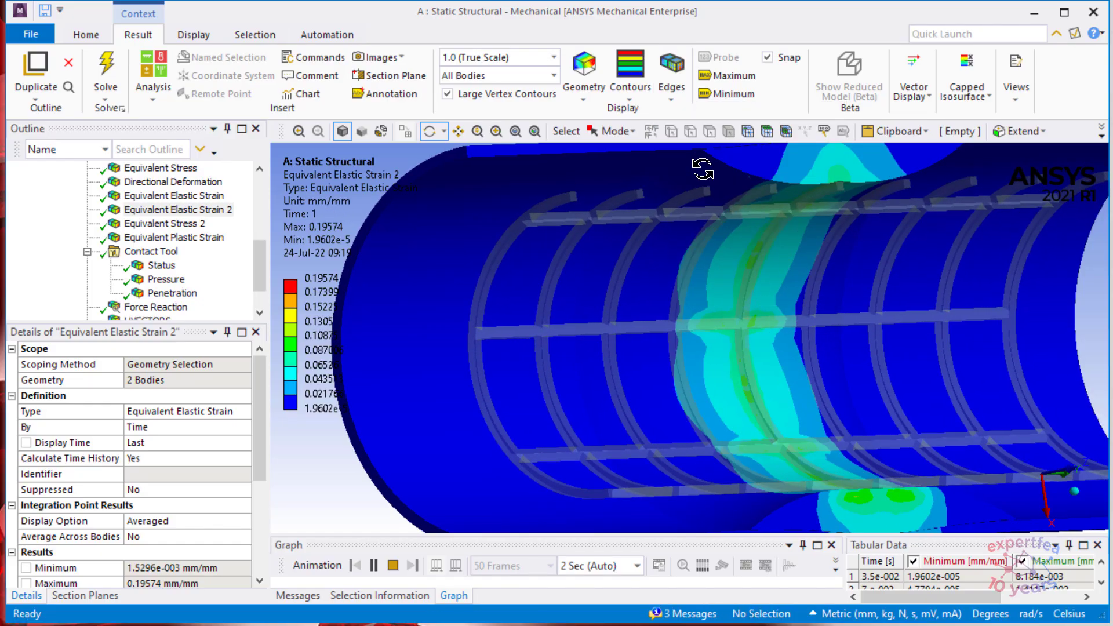
left_click_drag(910, 450, 696, 394)
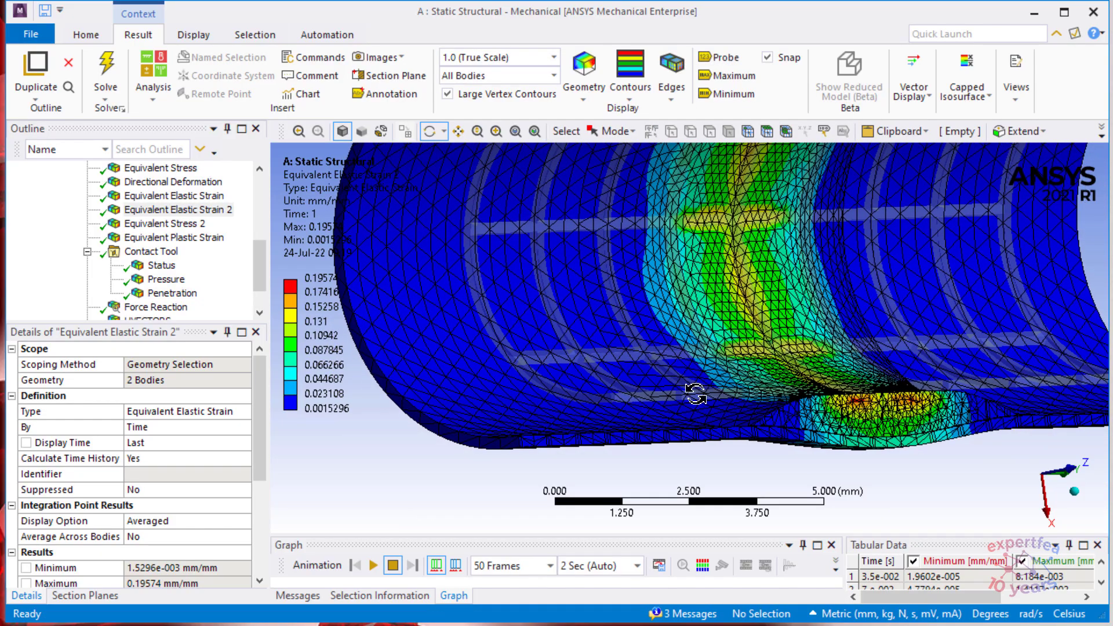
scroll(801, 432, "up", 2)
mouse_move(880, 441)
left_mouse_down()
mouse_move(736, 406)
mouse_move(879, 442)
mouse_move(861, 444)
left_mouse_up()
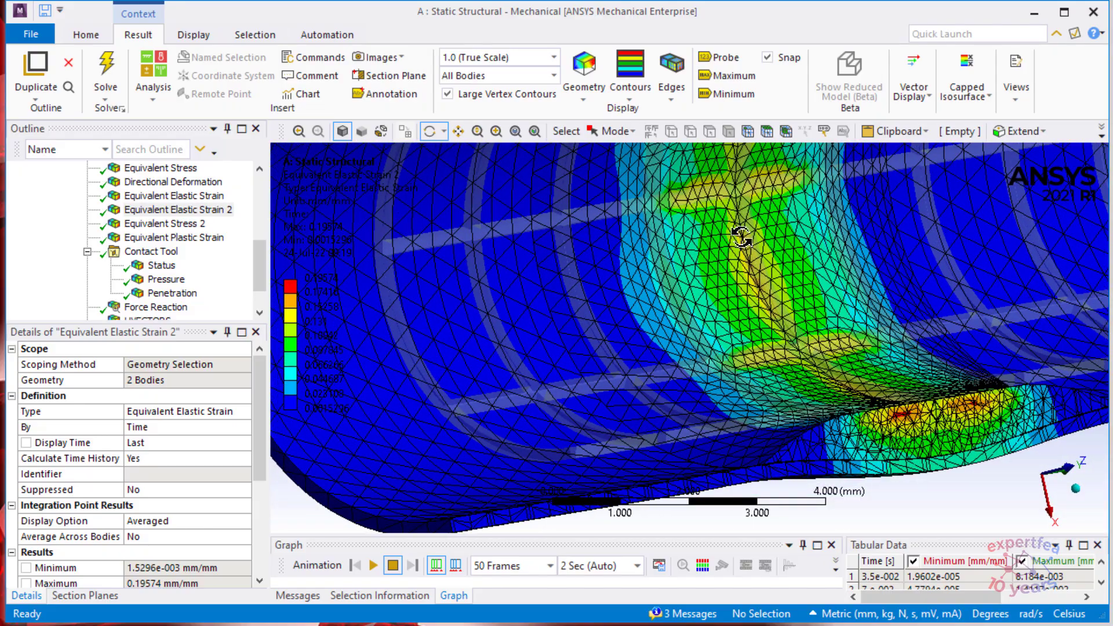
scroll(927, 443, "up", 2)
middle_click_drag(924, 443, 811, 410, "ctrl")
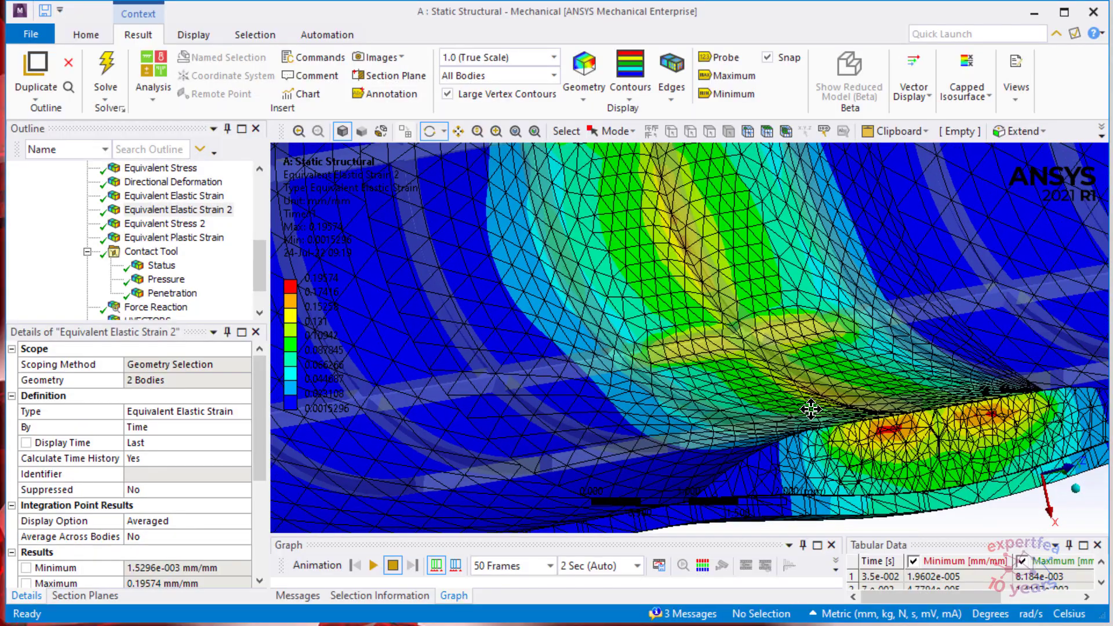
- Examine the Equivalent Elastic Strain result for all bodies close up where the stent meets the plaque
left_click(174, 195)
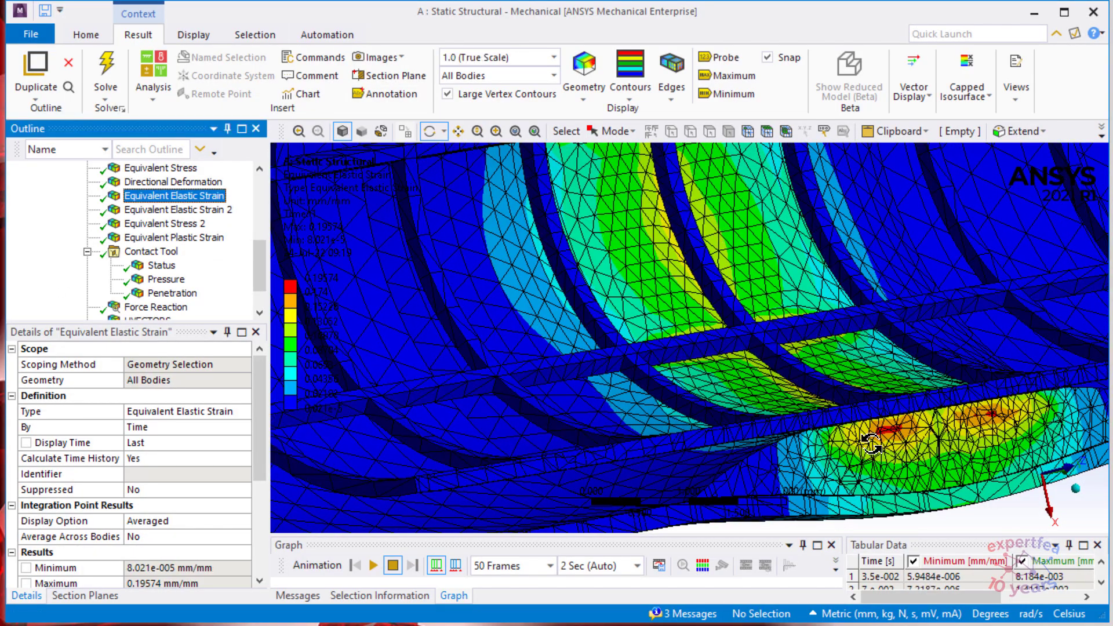
scroll(858, 428, "up", 1)
scroll(857, 427, "down", 3)
mouse_move(835, 408)
left_mouse_down()
mouse_move(811, 437)
mouse_move(828, 403)
left_mouse_up()
middle_click_drag(828, 403, 720, 368)
scroll(776, 392, "up", 2)
scroll(783, 386, "up", 2)
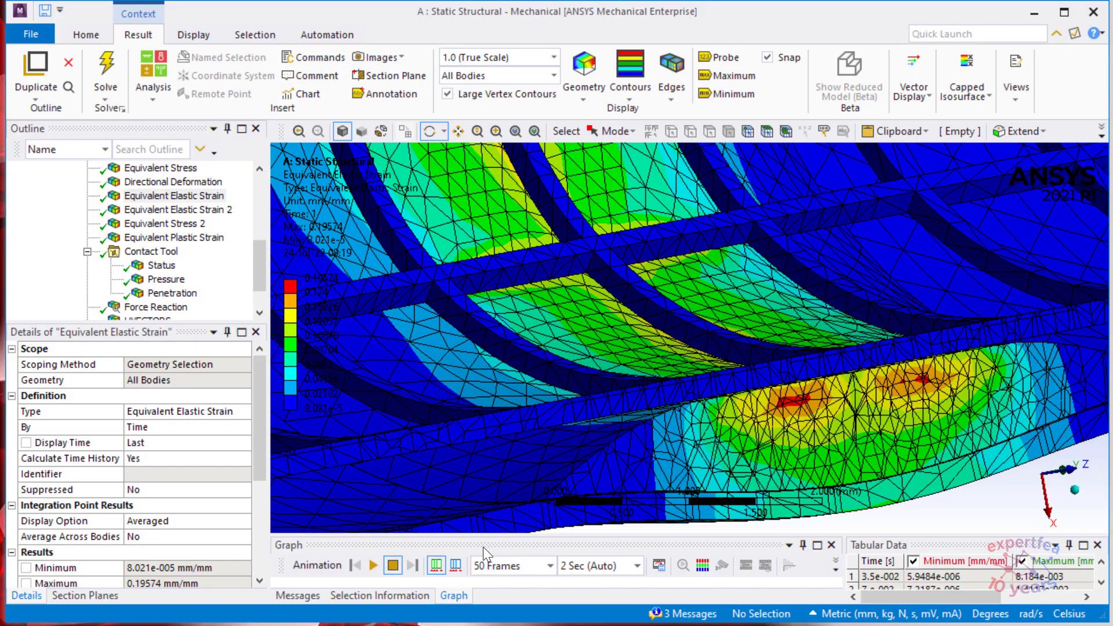
- Play the Equivalent Elastic Strain animation, enlarge the graph area and stop the playback
left_click(373, 567)
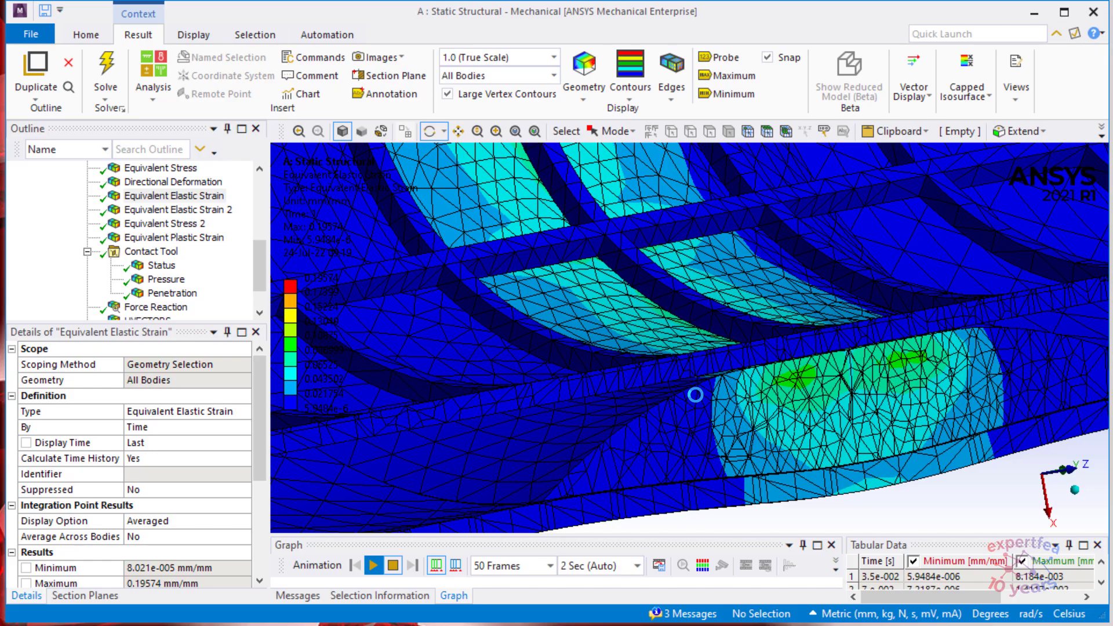
left_click_drag(771, 393, 823, 385)
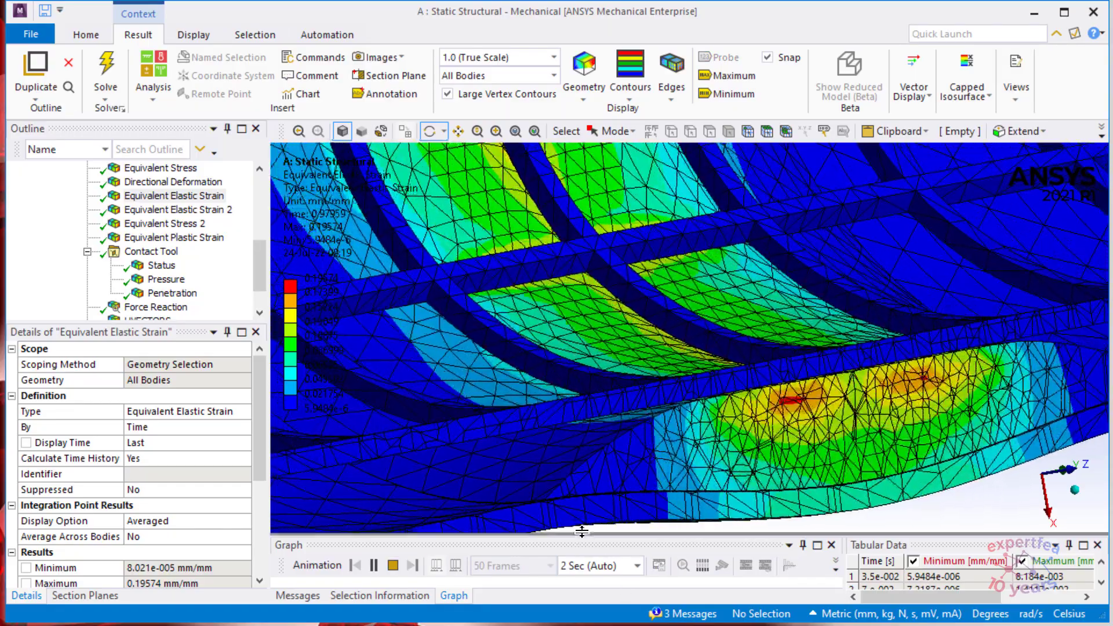
left_click_drag(582, 531, 582, 495)
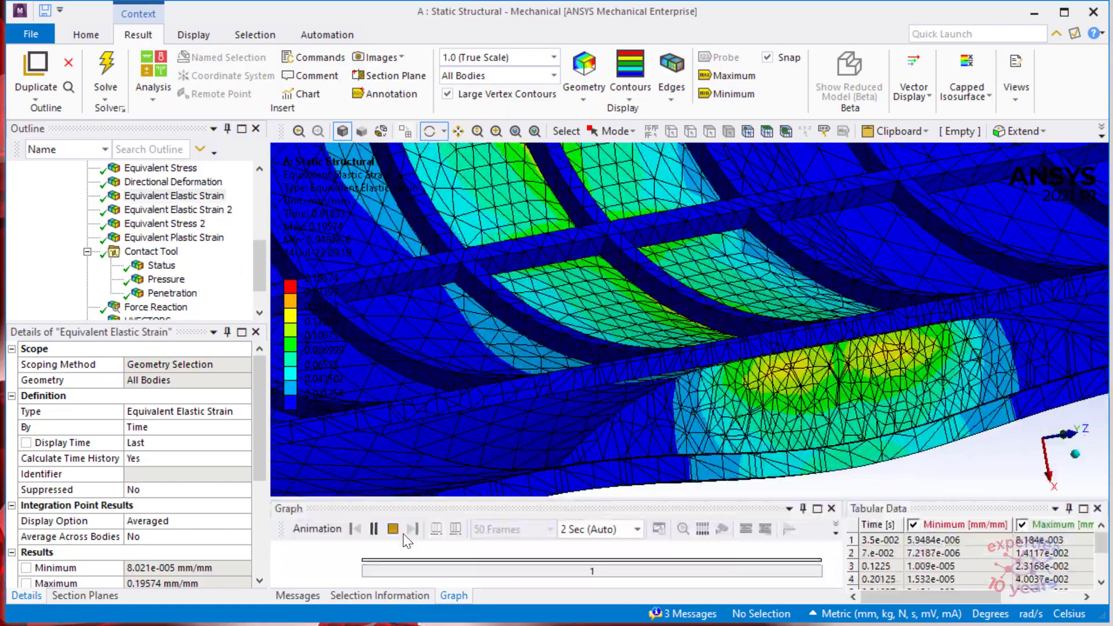
left_click(393, 528)
- Expand the model's Connections branch to review the bonded and frictionless contact pairs
scroll(26, 232, "up", 7)
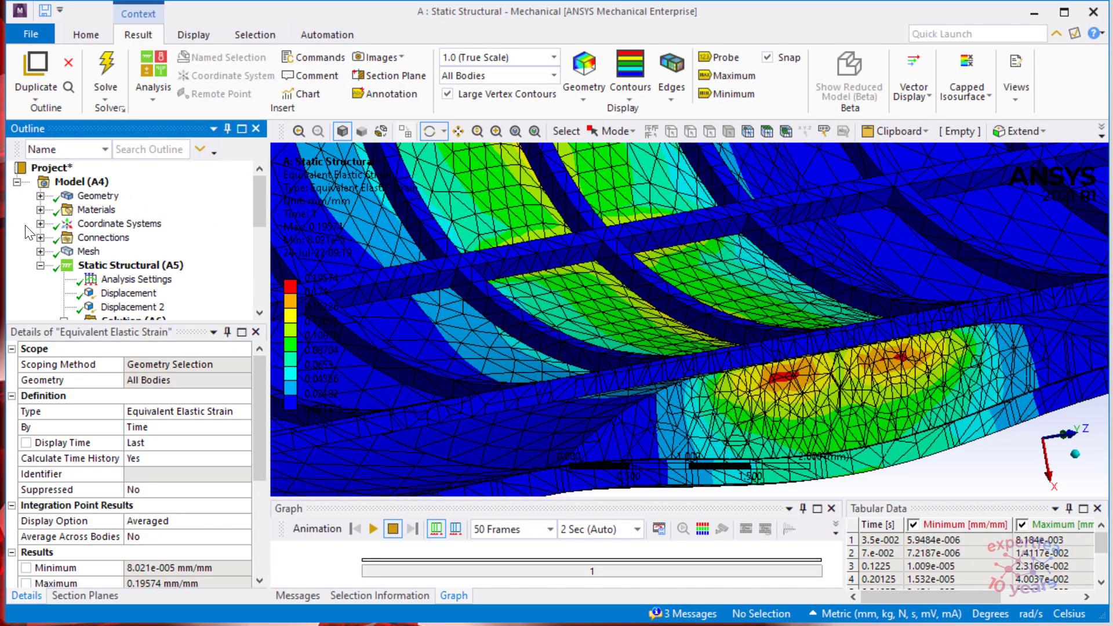
left_click(40, 237)
left_click(65, 252)
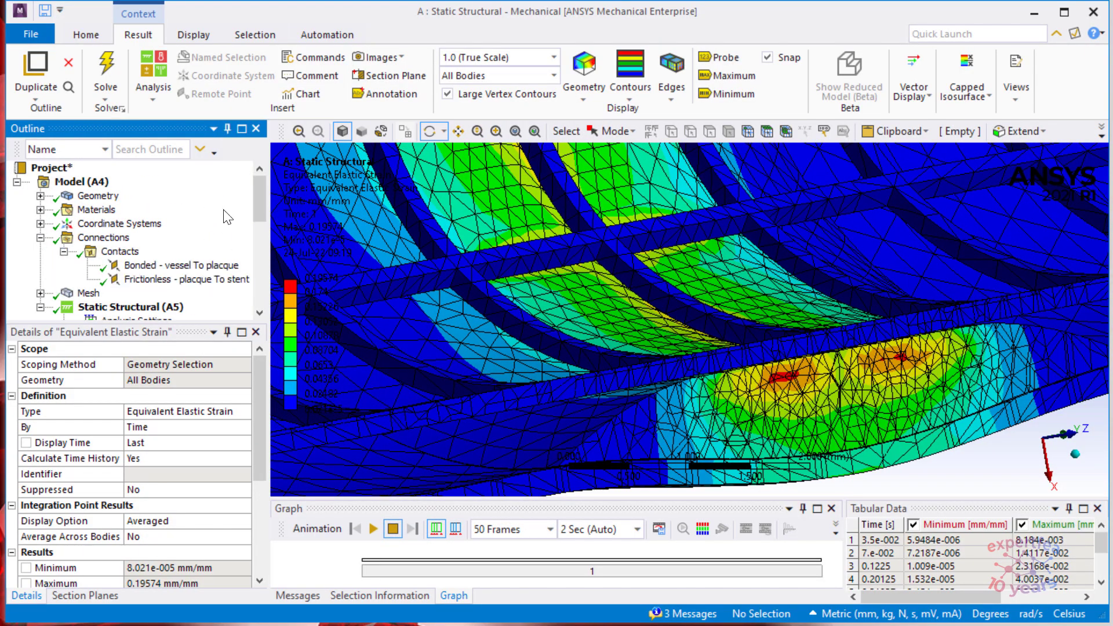
left_click_drag(260, 190, 259, 215)
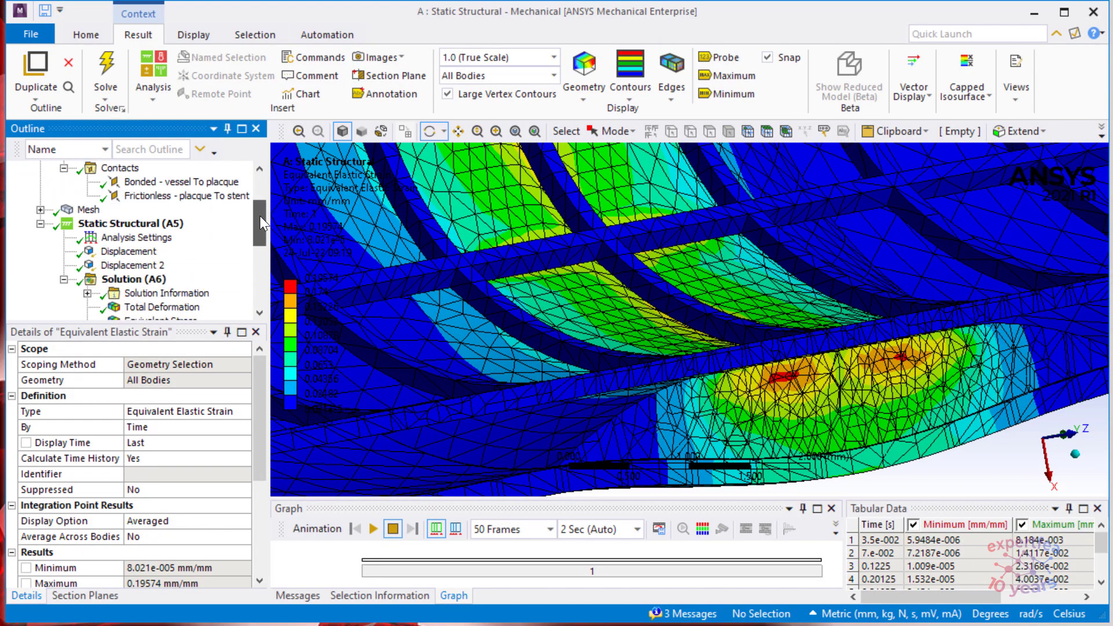
- Review the advanced settings of the Frictionless - placque To stent contact and collapse the Contacts and Connections branches
left_click(182, 199)
left_click_drag(274, 481, 275, 523)
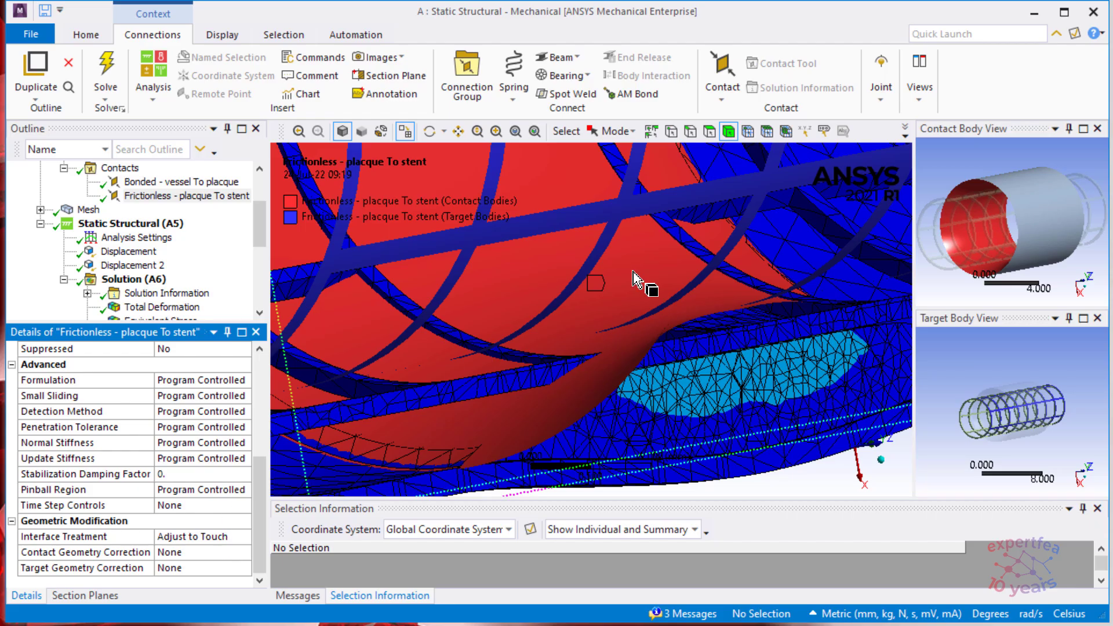
left_click(64, 168)
scroll(65, 232, "up", 2)
left_click(65, 238)
- Display the Force Reaction result of the placque-to-stent contact with the No WireFrame edge option
left_click_drag(260, 200, 261, 264)
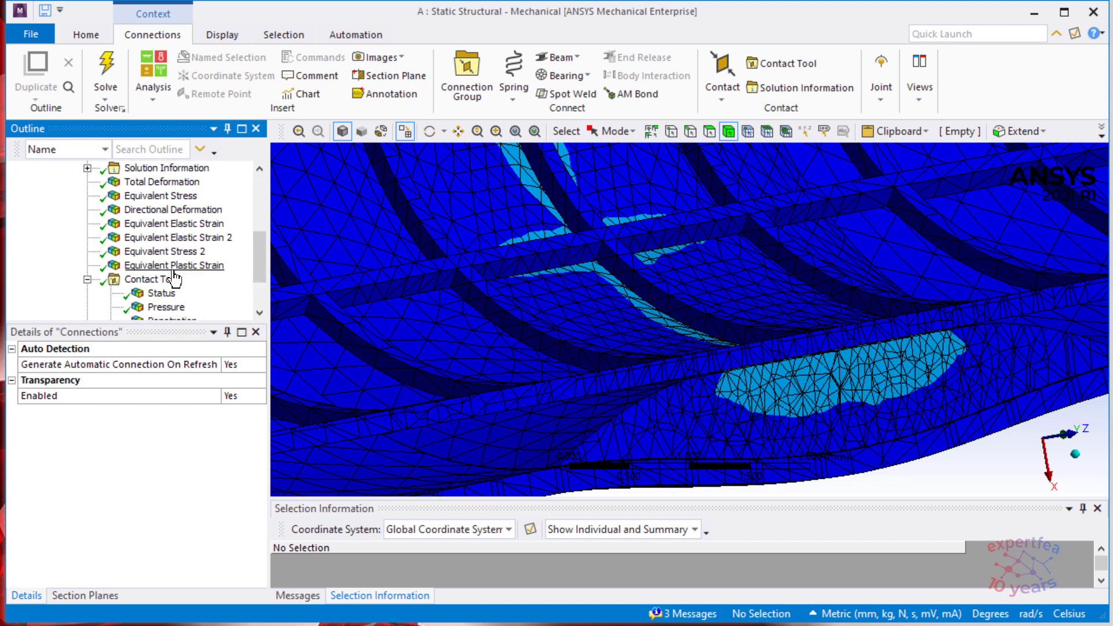
left_click_drag(252, 257, 257, 285)
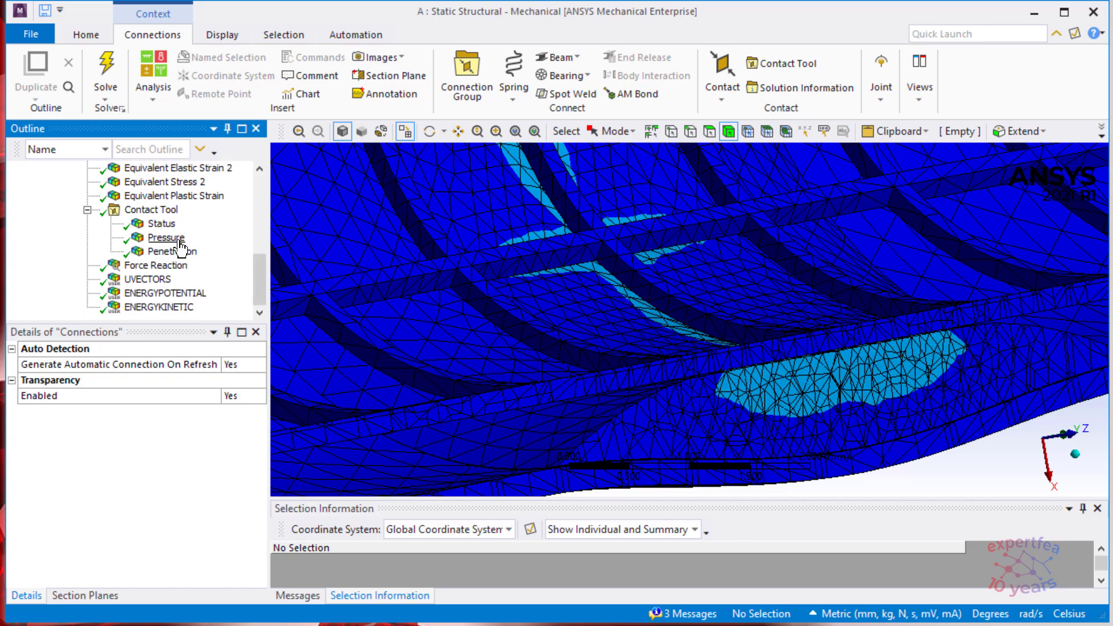
left_click(155, 265)
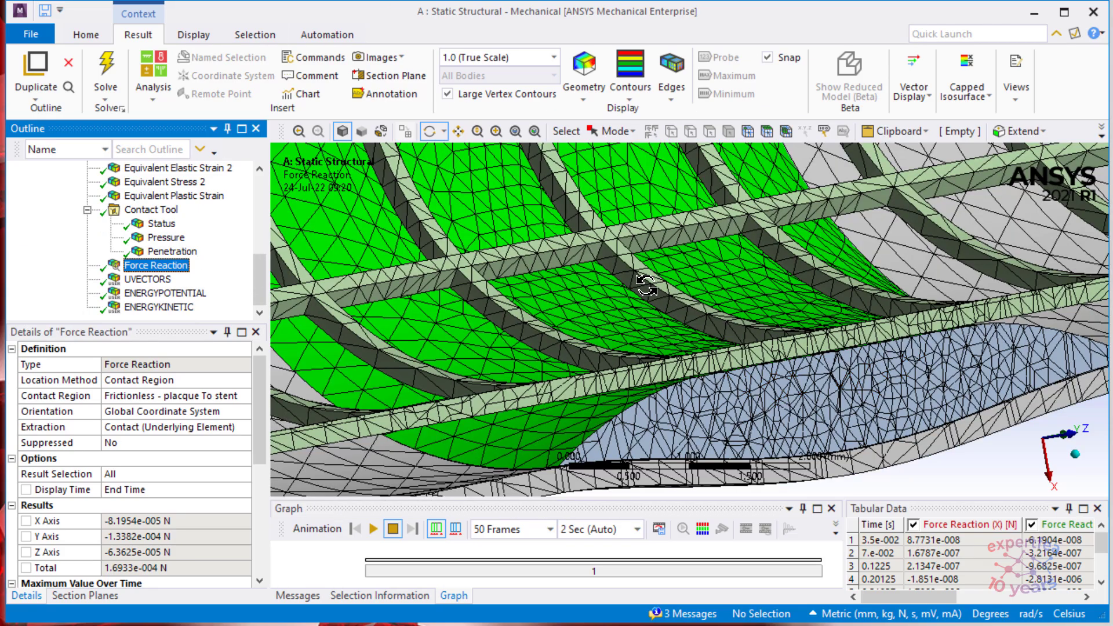
scroll(697, 293, "up", 4)
middle_click_drag(697, 294, 671, 359)
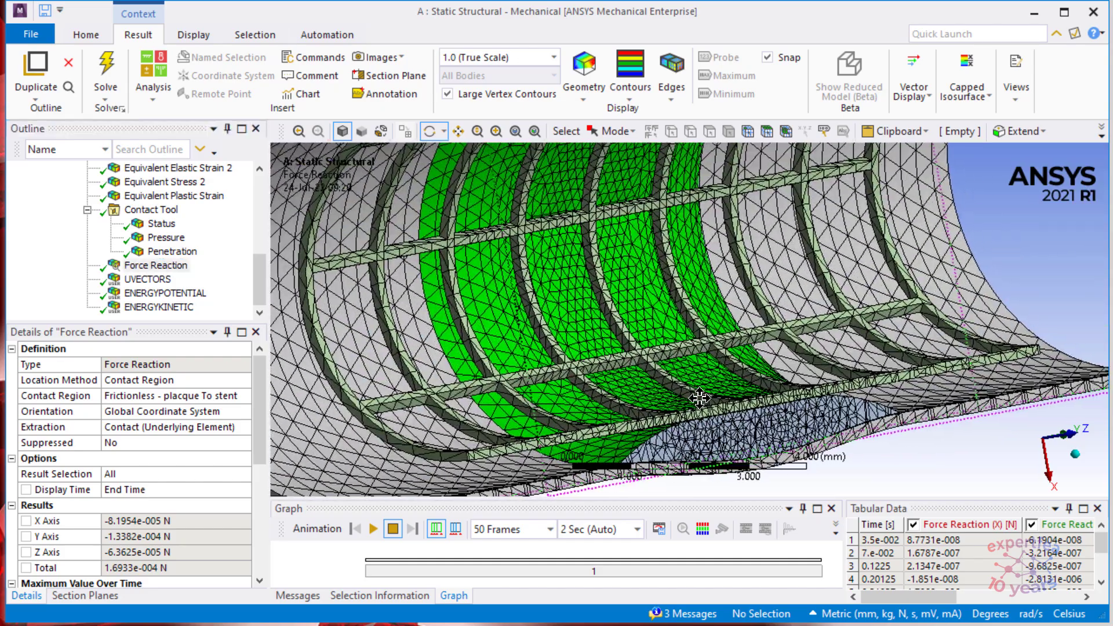
scroll(671, 360, "down", 4)
middle_click_drag(698, 254, 667, 266)
scroll(658, 270, "up", 4)
left_click(677, 72)
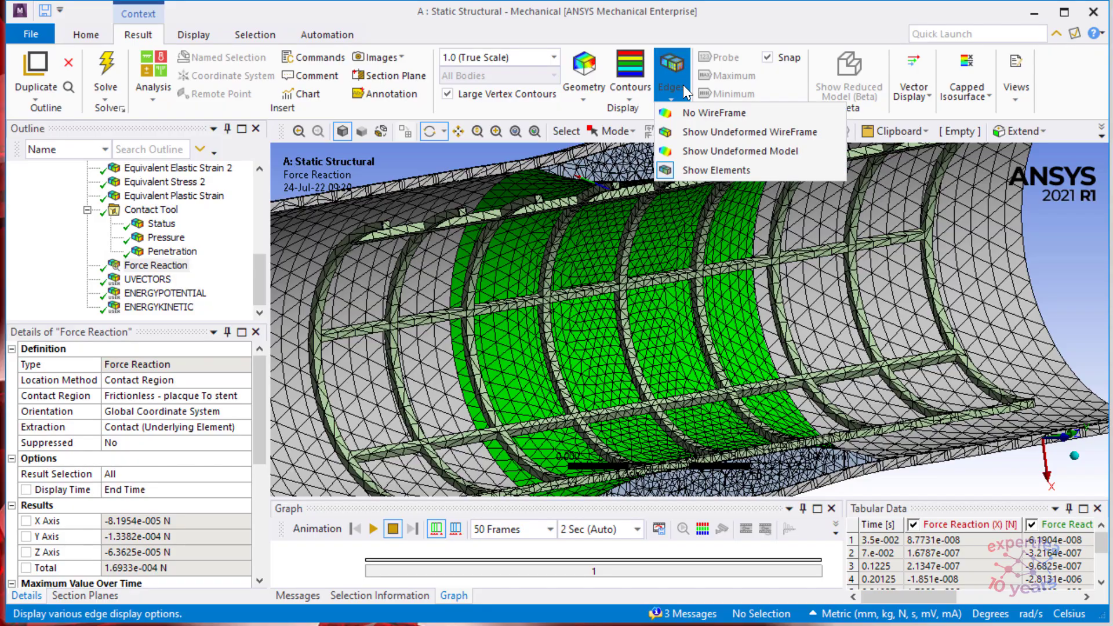
left_click(691, 114)
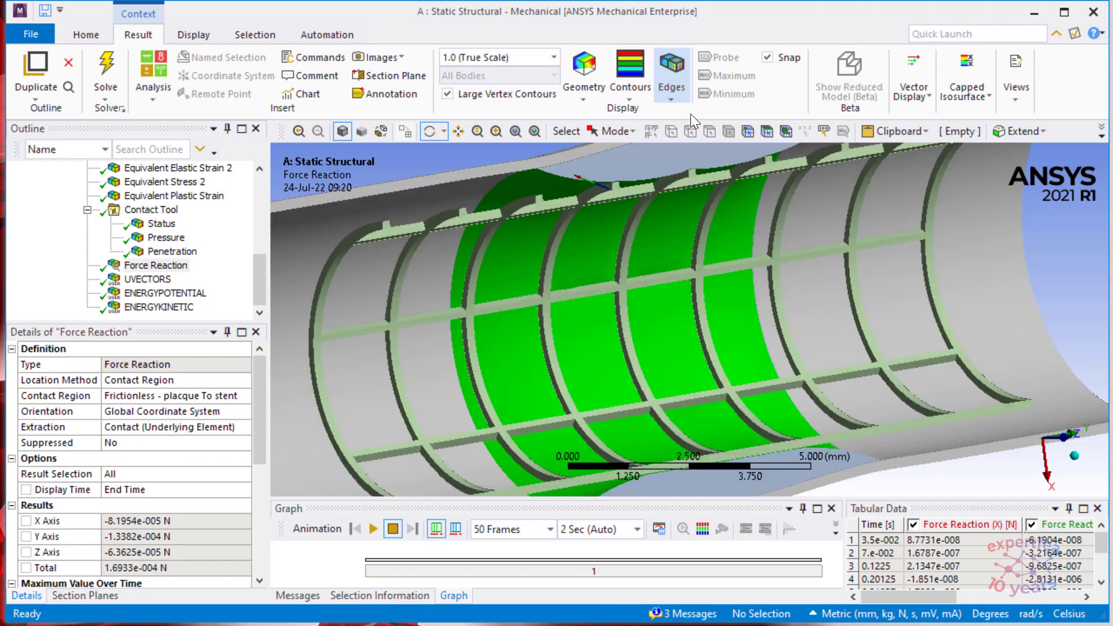
- Set the Force Reaction animation to 40 frames and play it
double_click(502, 531)
type("40")
left_click(371, 528)
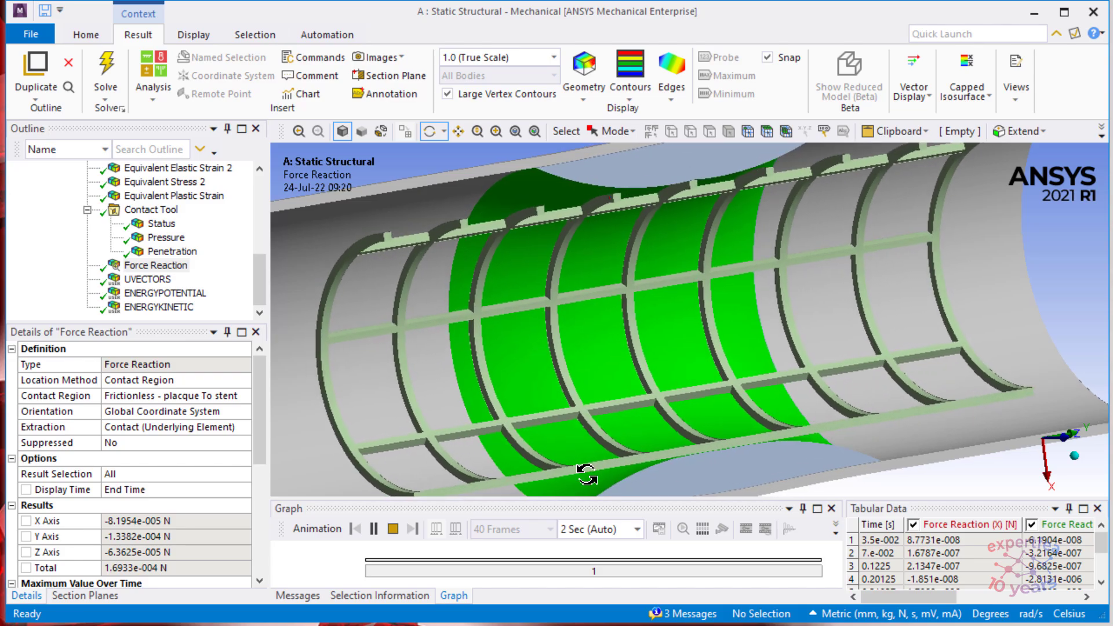
- Enlarge the graph and tabular data areas to read the force curves, and stop the animation
left_click_drag(555, 499, 507, 396)
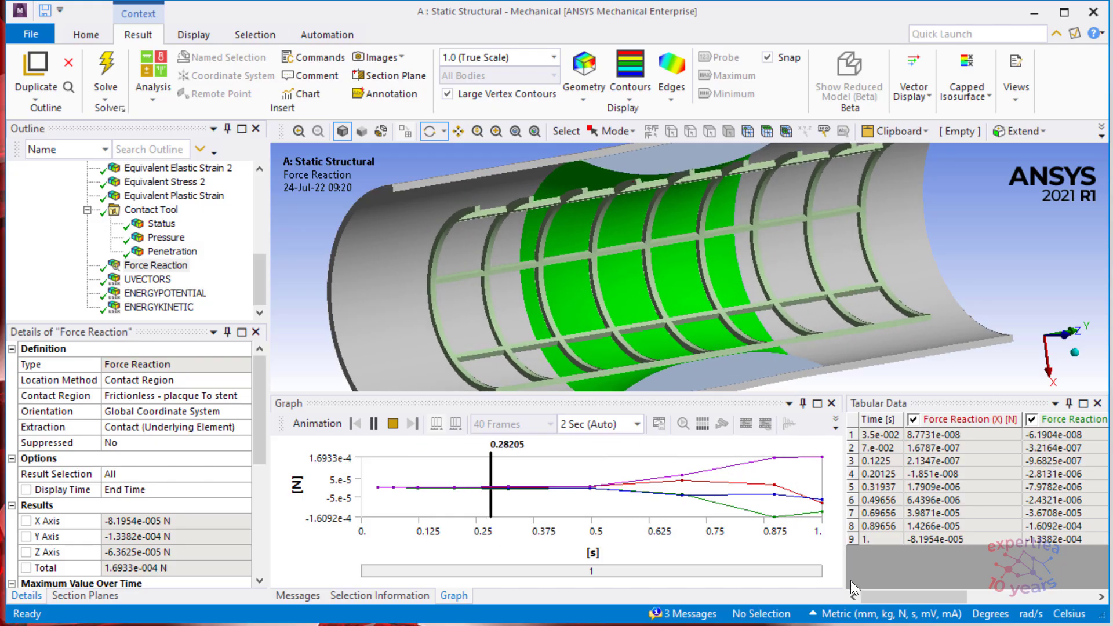
left_click_drag(845, 569, 795, 568)
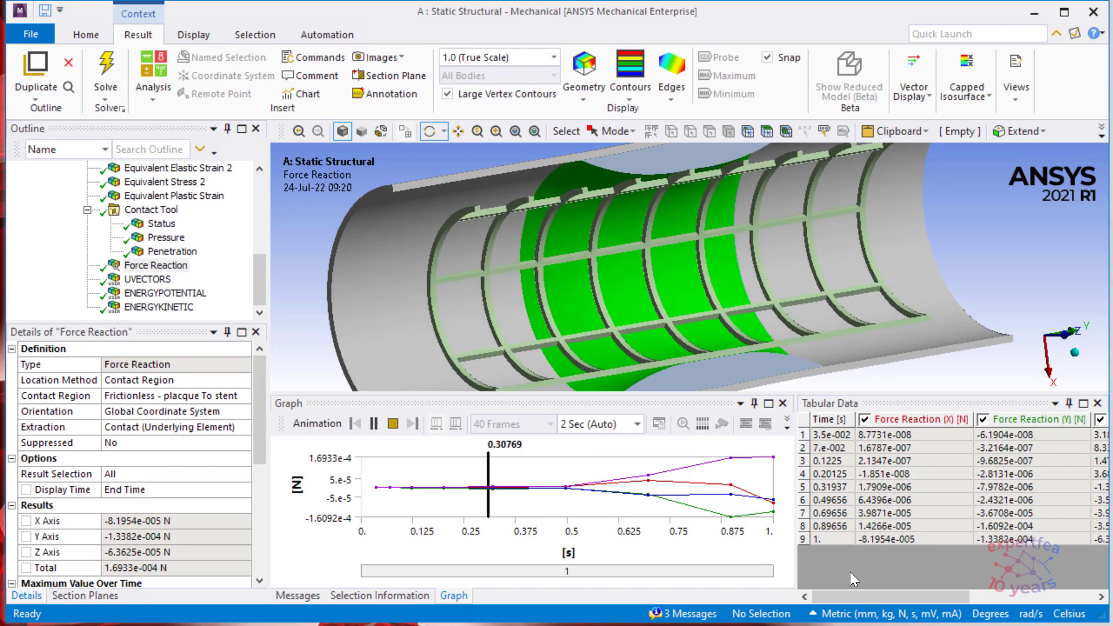
left_click_drag(789, 559, 771, 558)
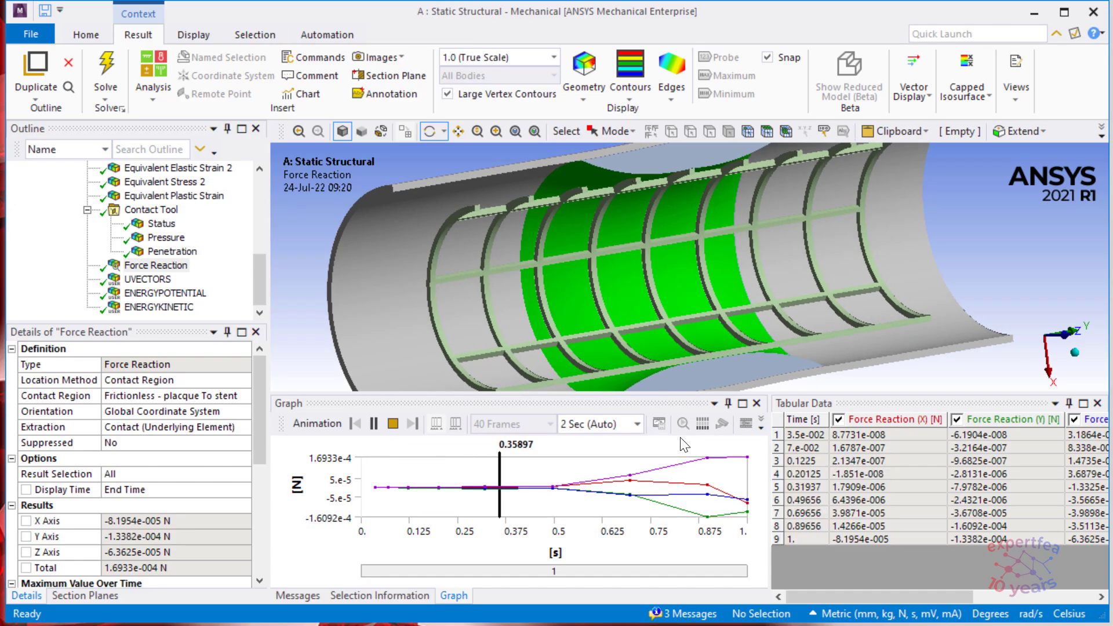
left_click(393, 424)
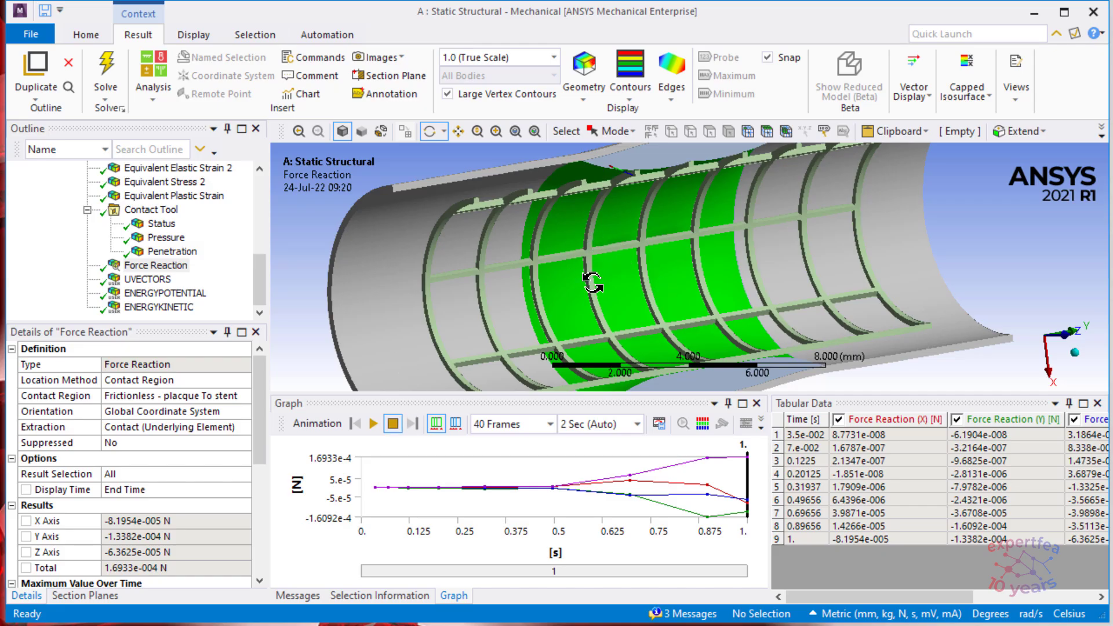
- Turn the stent side-on and capture the contact zone, graph and force table with Snipping Tool
left_click_drag(705, 299, 627, 306)
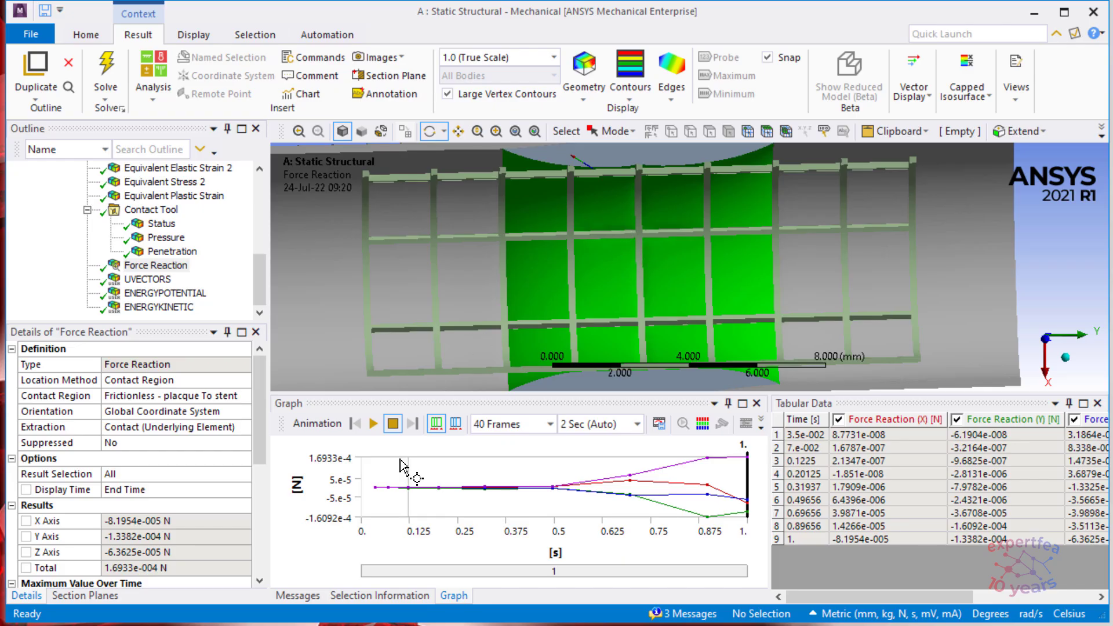
left_click_drag(29, 39, 275, 91)
left_click(199, 122)
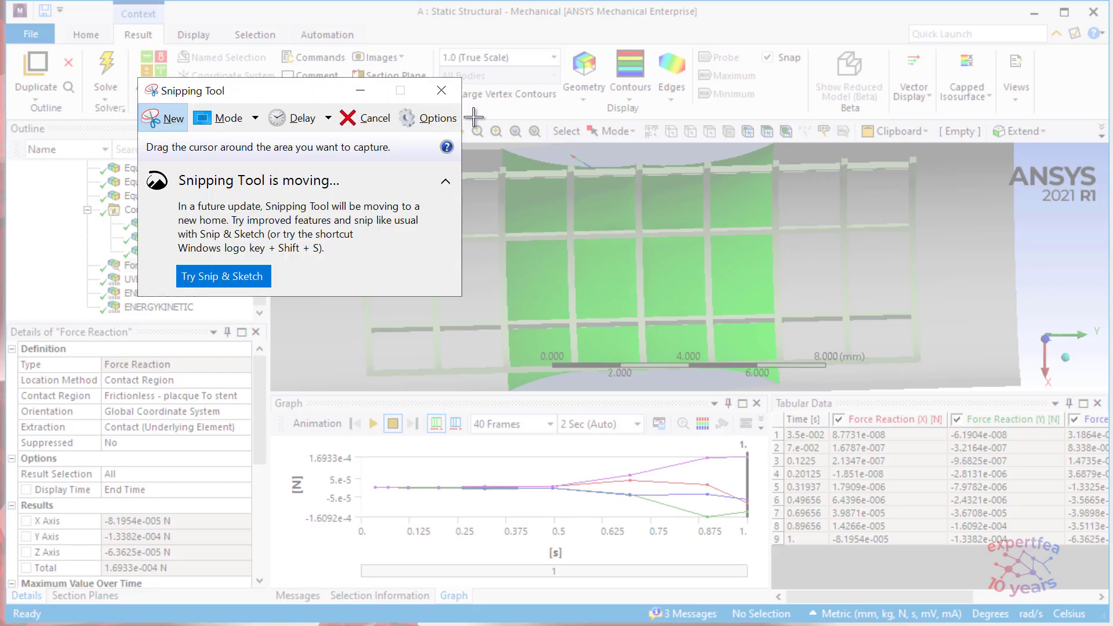
left_click_drag(399, 47, 944, 520)
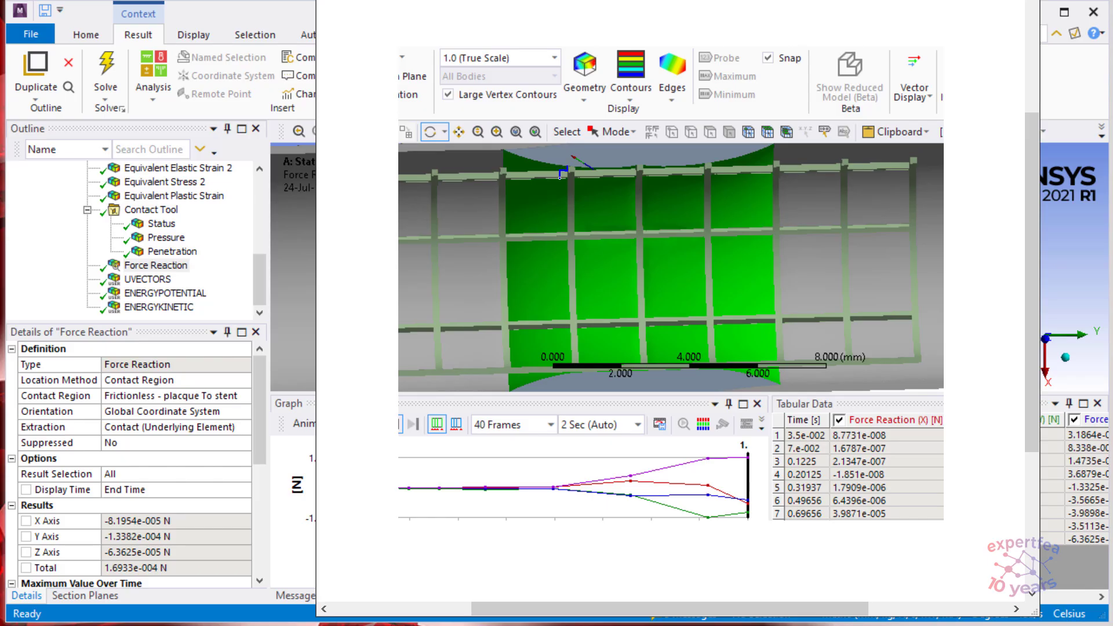
- Outline the two outer stent rings bounding the central contact zone and the openings between them on the captured image
left_click_drag(568, 181, 576, 433)
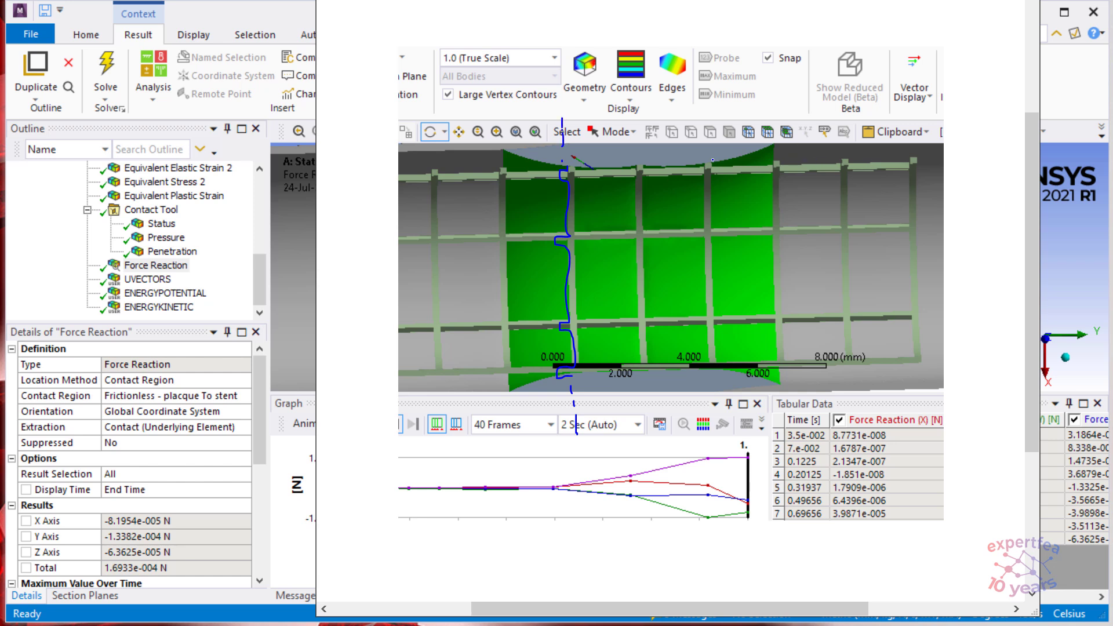
left_click_drag(714, 190, 714, 381)
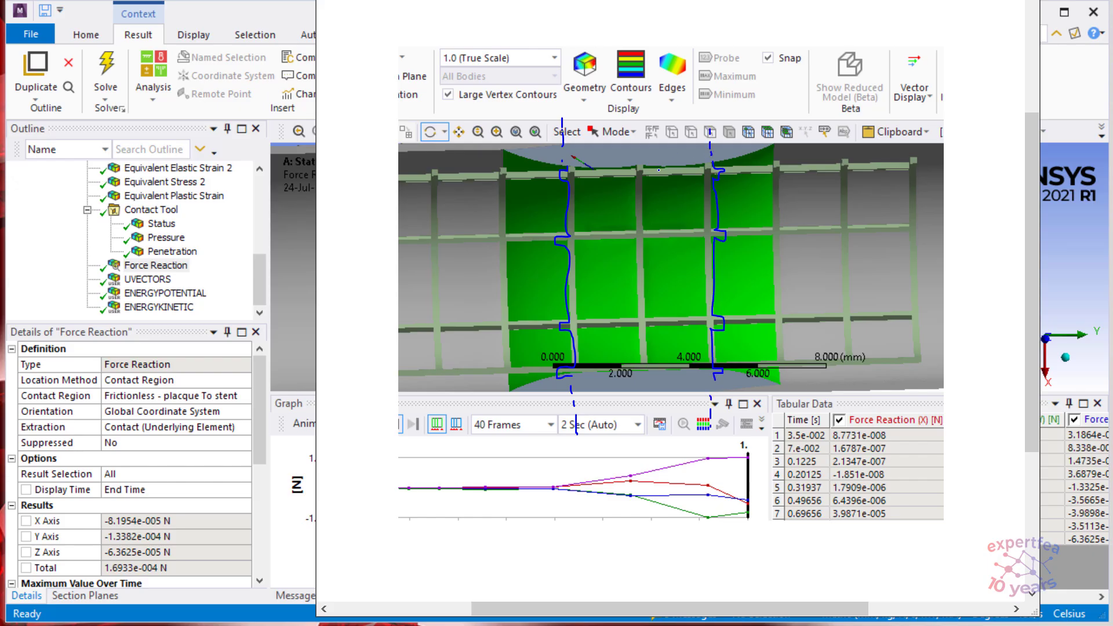
left_click_drag(596, 175, 697, 163)
mouse_move(643, 209)
left_mouse_down()
mouse_move(684, 227)
mouse_move(699, 189)
left_mouse_up()
mouse_move(581, 181)
left_mouse_down()
mouse_move(587, 229)
mouse_move(635, 229)
mouse_move(629, 183)
left_mouse_up()
mouse_move(622, 248)
left_mouse_down()
mouse_move(580, 282)
mouse_move(617, 319)
mouse_move(636, 246)
mouse_move(657, 313)
mouse_move(694, 312)
mouse_move(694, 245)
mouse_move(658, 238)
mouse_move(651, 261)
left_mouse_up()
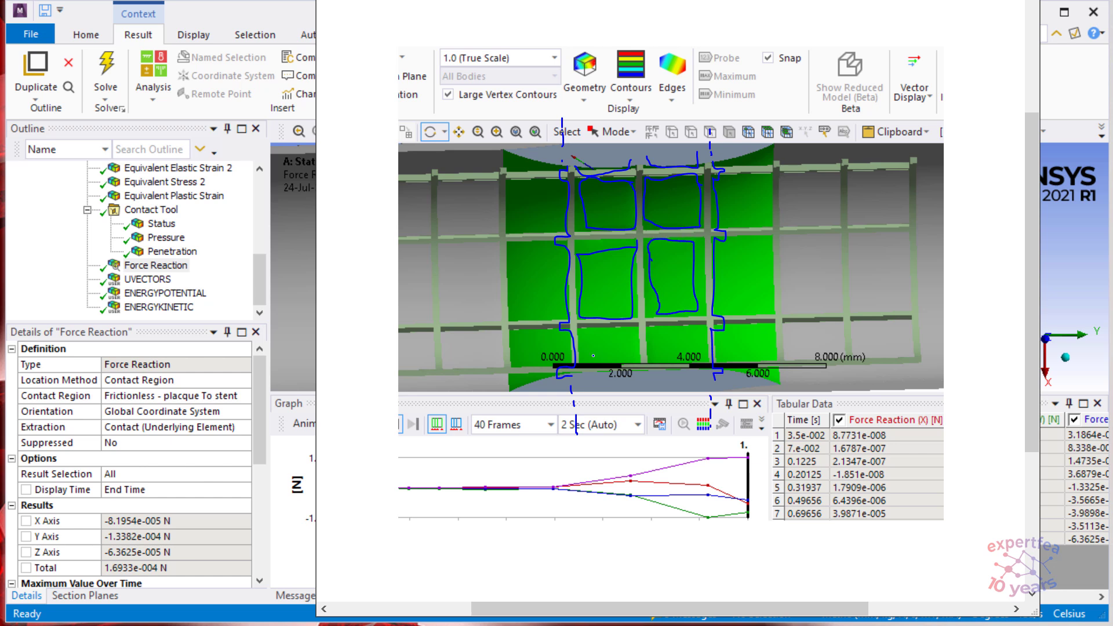
mouse_move(588, 368)
left_mouse_down()
mouse_move(584, 332)
mouse_move(634, 351)
mouse_move(589, 365)
left_mouse_up()
mouse_move(658, 331)
left_mouse_down()
mouse_move(672, 356)
mouse_move(697, 323)
mouse_move(659, 326)
left_mouse_up()
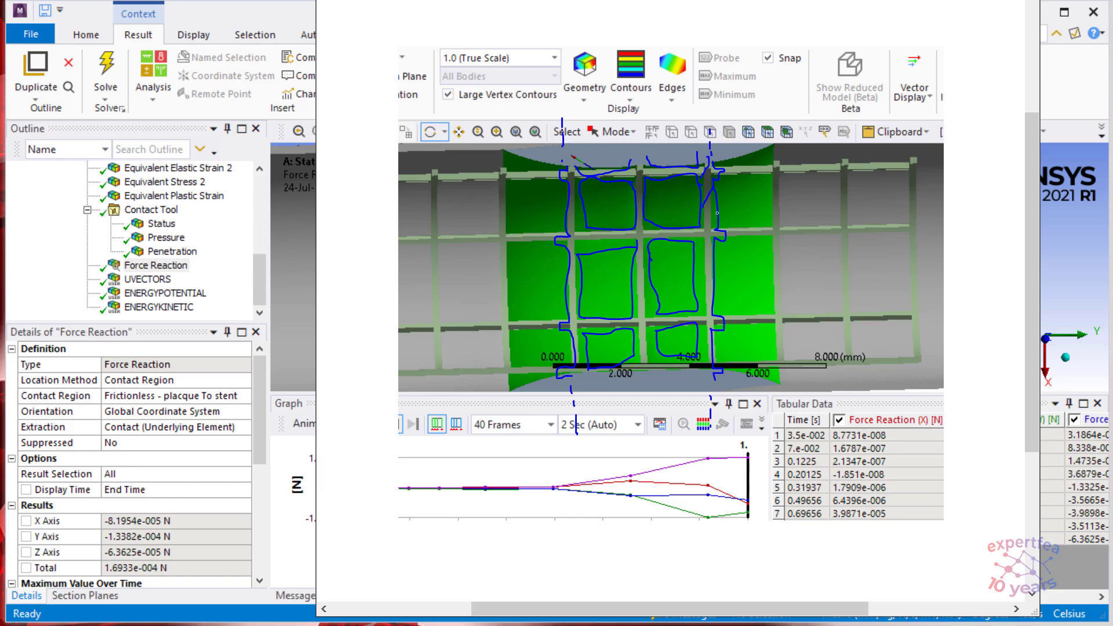
- Hatch the stent struts inside the outlined contact zone and label this contact area A with a leader line
mouse_move(709, 252)
left_mouse_down()
mouse_move(695, 281)
mouse_move(694, 376)
mouse_move(643, 371)
left_mouse_up()
left_click_drag(653, 329, 637, 348)
left_click_drag(648, 302, 634, 327)
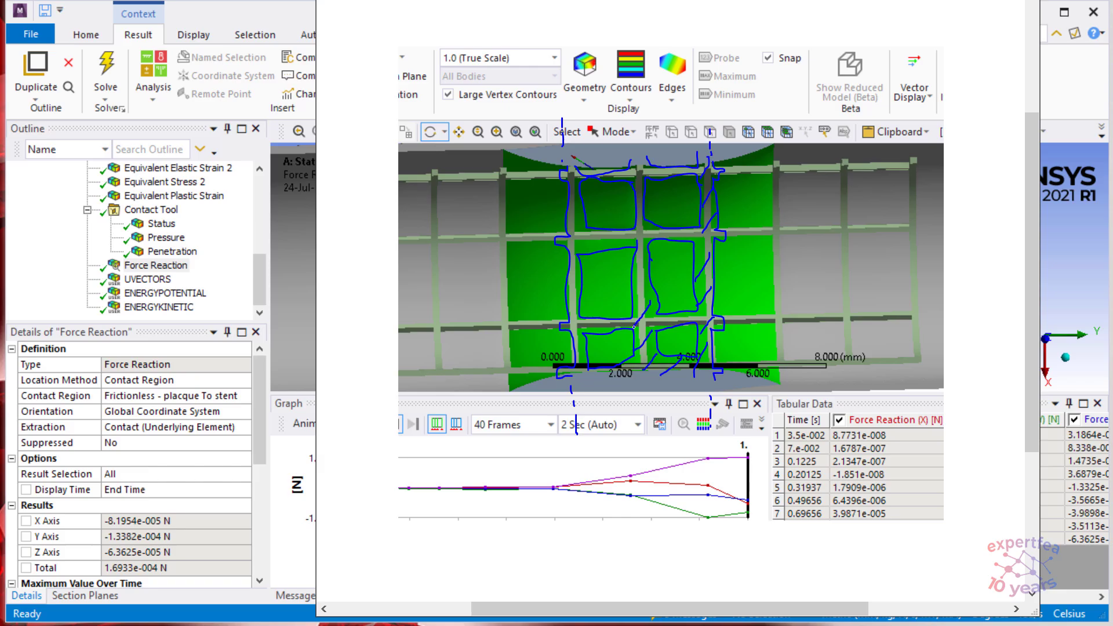
left_click_drag(648, 274, 636, 292)
mouse_move(585, 213)
left_mouse_down()
mouse_move(572, 233)
mouse_move(587, 254)
mouse_move(568, 280)
left_mouse_up()
left_click_drag(599, 314, 589, 334)
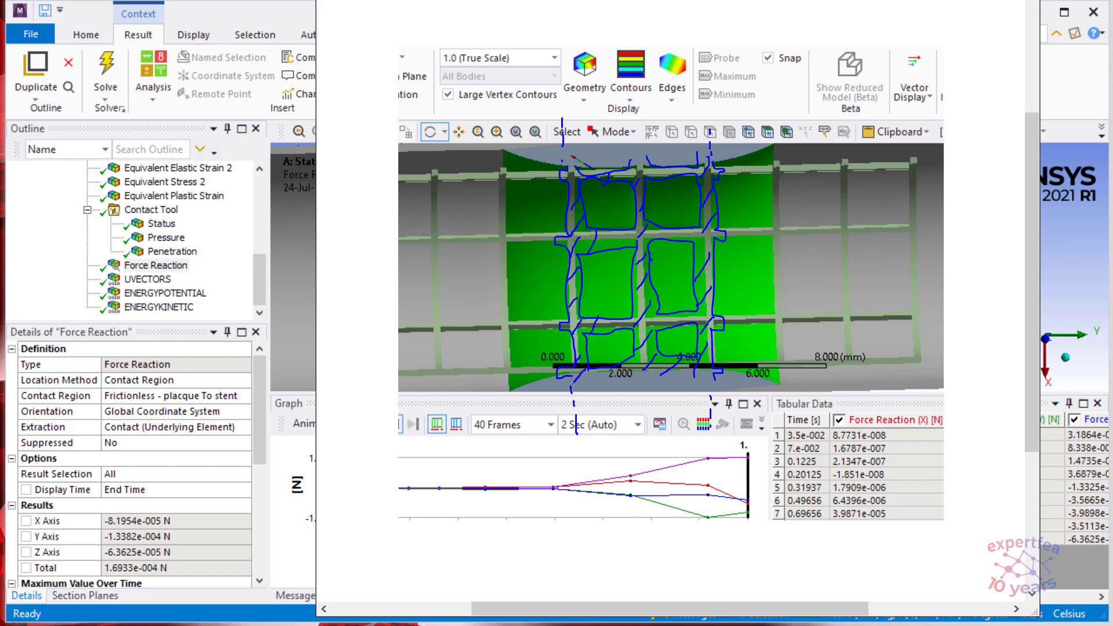
mouse_move(457, 212)
left_mouse_down()
mouse_move(497, 212)
mouse_move(585, 244)
left_mouse_up()
mouse_move(418, 246)
left_mouse_down()
mouse_move(458, 264)
mouse_move(454, 235)
left_mouse_up()
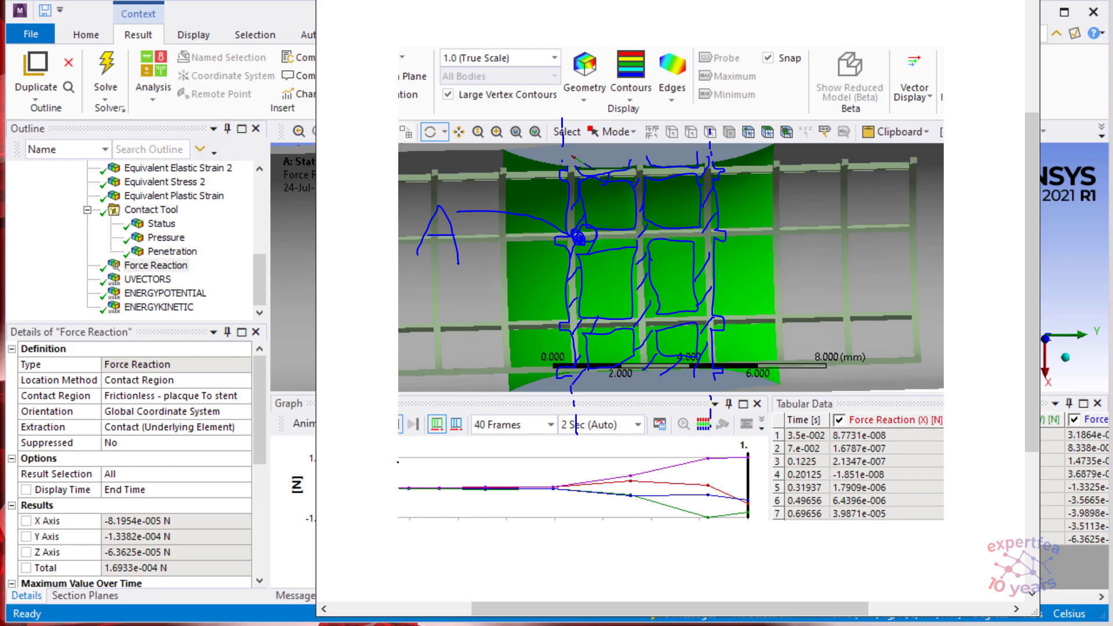
- Write the stress formula σ = F/A over the graph in the captured image
mouse_move(405, 459)
left_mouse_down()
mouse_move(398, 464)
mouse_move(432, 454)
left_mouse_up()
left_click_drag(455, 508, 480, 509)
mouse_move(486, 446)
left_mouse_down()
mouse_move(497, 475)
mouse_move(516, 444)
mouse_move(539, 471)
mouse_move(554, 467)
left_mouse_up()
mouse_move(510, 524)
left_mouse_down()
mouse_move(537, 486)
mouse_move(548, 515)
left_mouse_up()
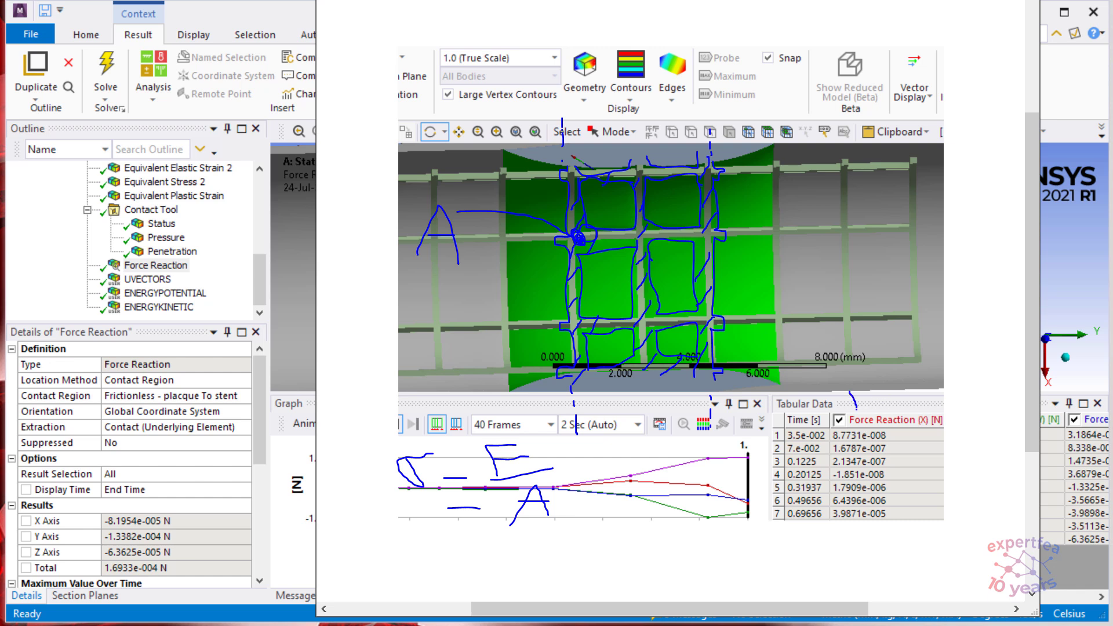
- Label the Force Reaction column F on the captured image and mark the A and F labels with arcs
left_click_drag(853, 404, 878, 403)
mouse_move(411, 257)
left_mouse_down()
mouse_move(464, 290)
mouse_move(485, 243)
left_mouse_up()
mouse_move(825, 397)
left_mouse_down()
mouse_move(897, 393)
mouse_move(899, 403)
left_mouse_up()
- Draw an arrow down from the contact area label and start the pressure equation P = σ = below the stress formula
mouse_move(399, 315)
left_mouse_down()
mouse_move(365, 504)
mouse_move(493, 540)
mouse_move(488, 561)
mouse_move(480, 523)
left_mouse_up()
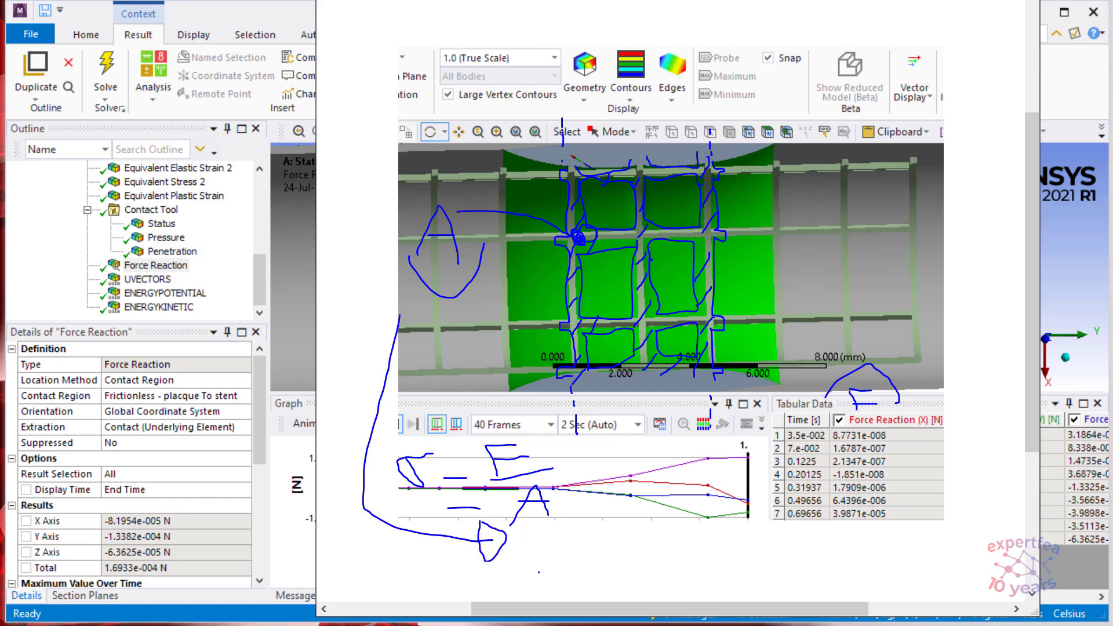
mouse_move(539, 532)
left_mouse_down()
mouse_move(546, 567)
mouse_move(541, 549)
left_mouse_up()
mouse_move(603, 538)
left_mouse_down()
mouse_move(636, 566)
mouse_move(640, 533)
mouse_move(690, 551)
left_mouse_up()
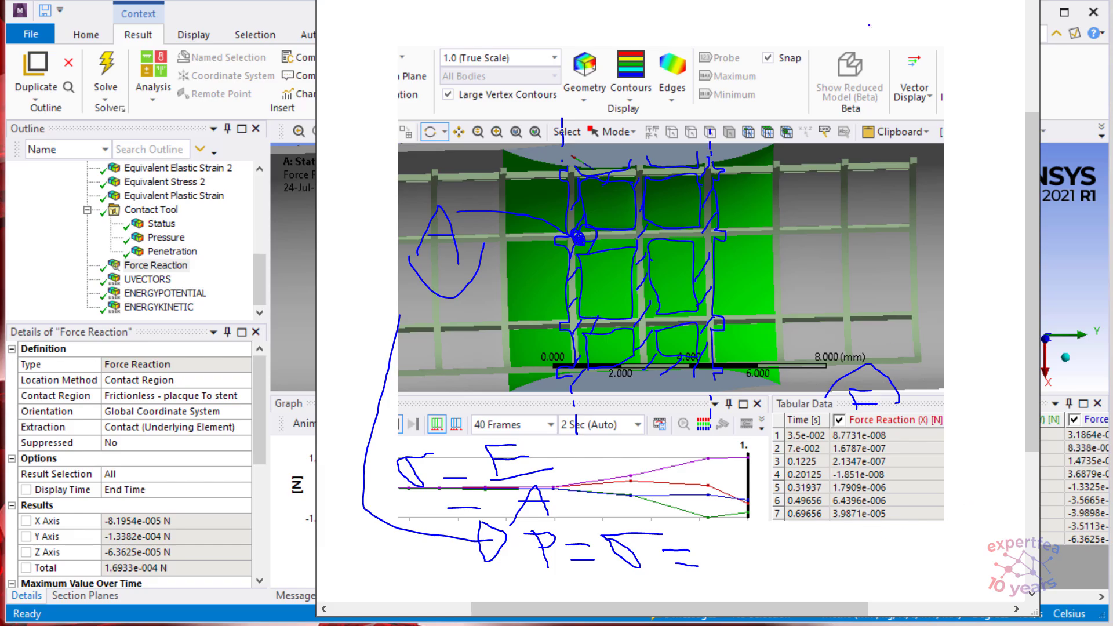
- Check the final Force Reaction (X) value in the table and write 8e-5 N as the pressure equation's numerator
left_click(1079, 91)
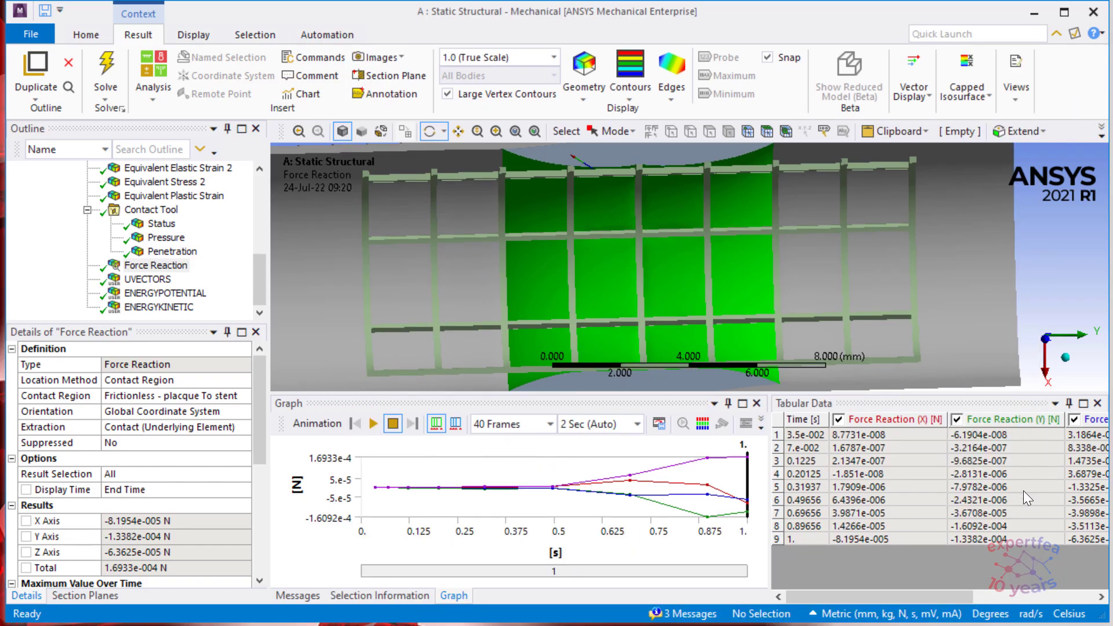
mouse_move(951, 596)
left_mouse_down()
mouse_move(982, 599)
mouse_move(940, 597)
left_mouse_up()
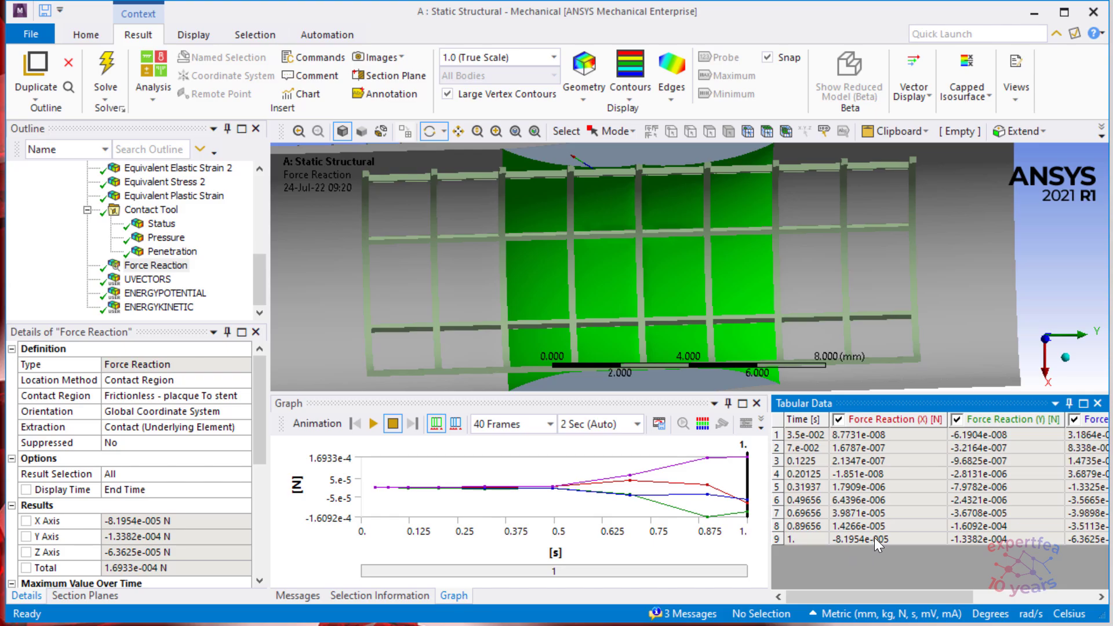
left_click(841, 2)
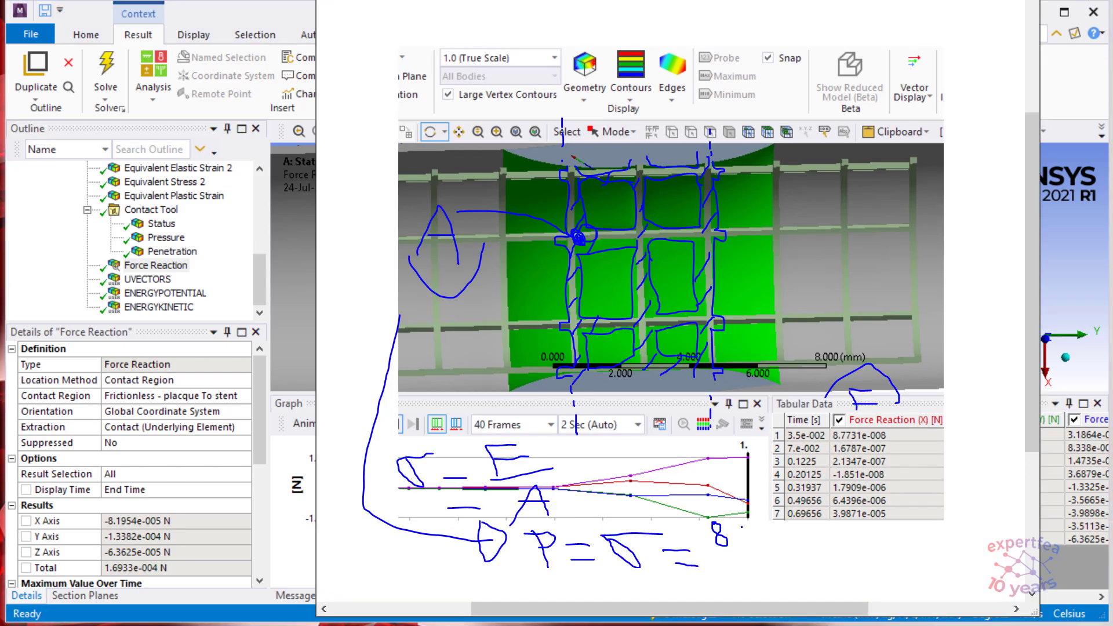
mouse_move(752, 532)
left_mouse_down()
mouse_move(760, 540)
mouse_move(786, 527)
mouse_move(783, 545)
mouse_move(842, 519)
left_mouse_up()
left_click_drag(724, 555, 864, 554)
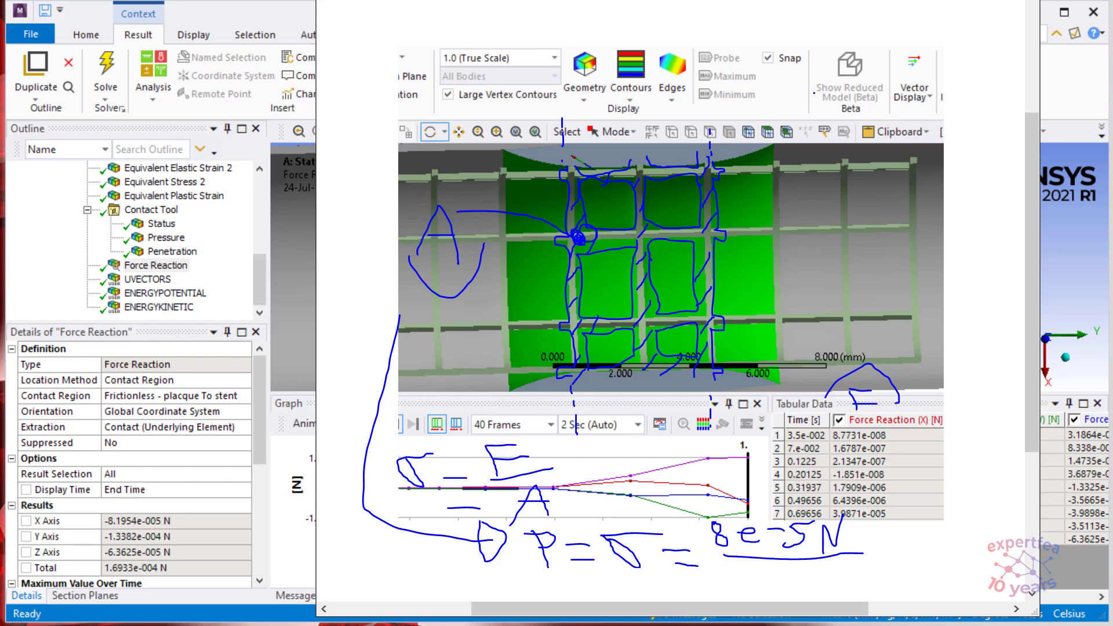
- Return to ANSYS Mechanical and turn off Section Plane 1 to display the whole tube
left_click(1068, 94)
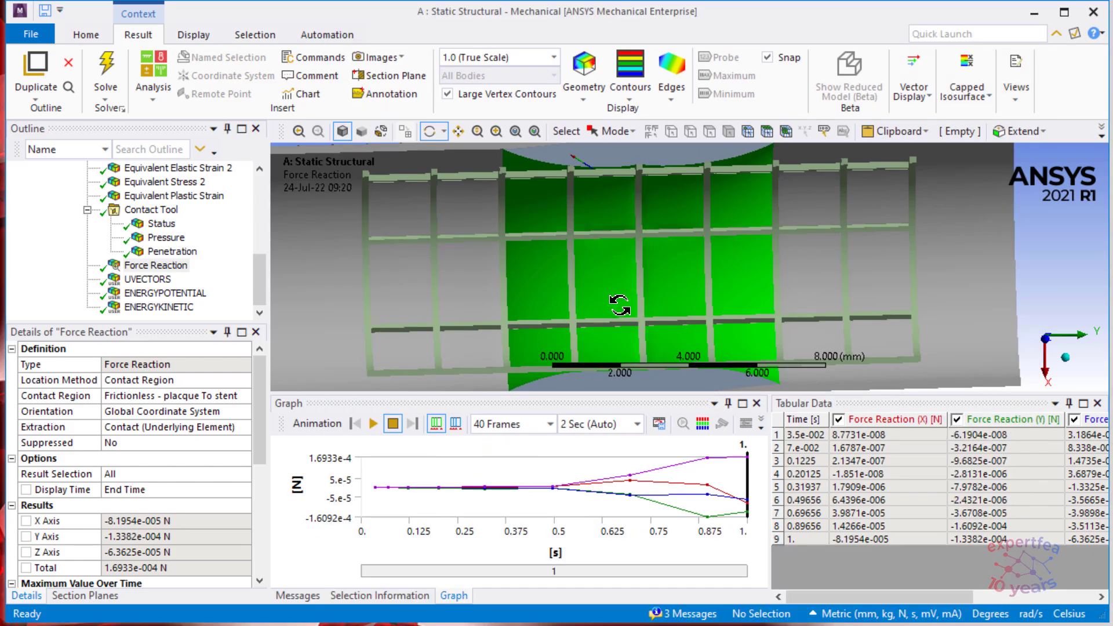
left_click_drag(542, 253, 568, 252)
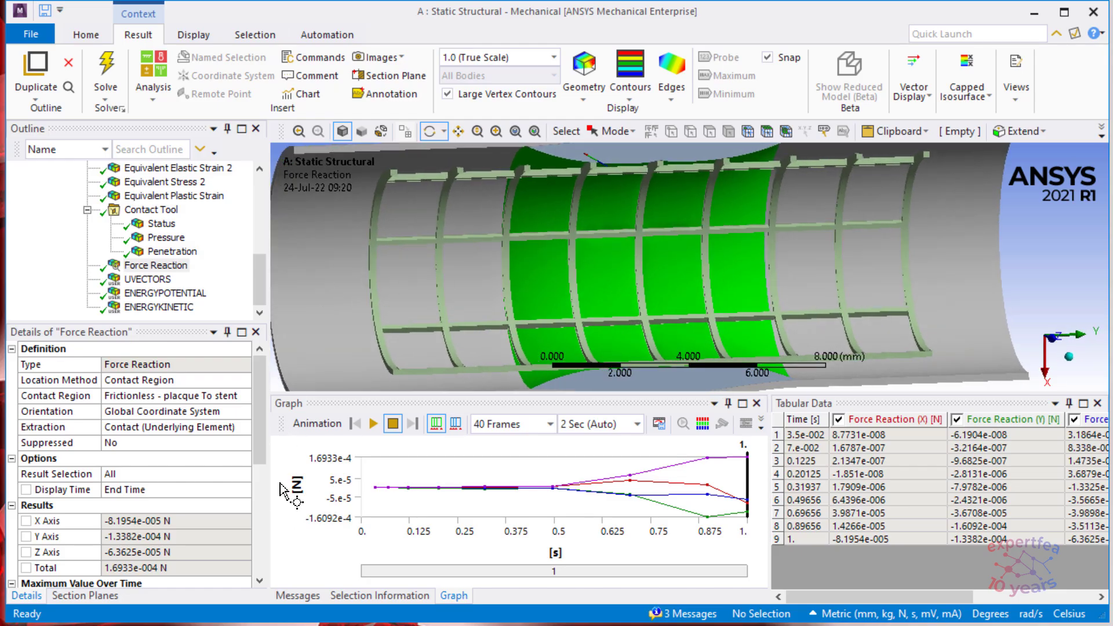
left_click(83, 595)
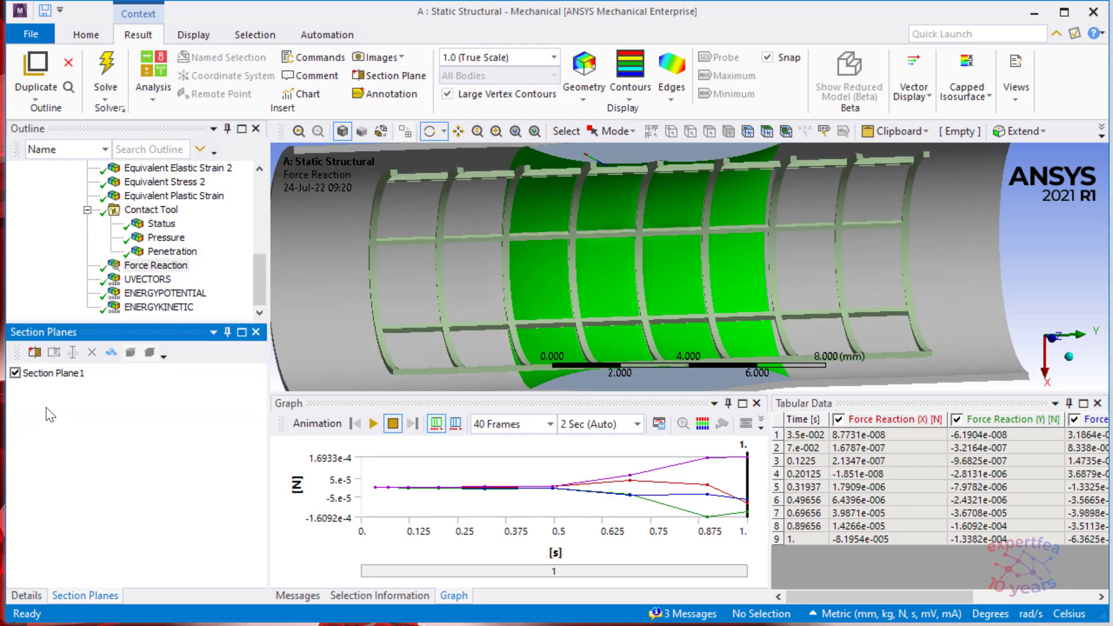
left_click(15, 373)
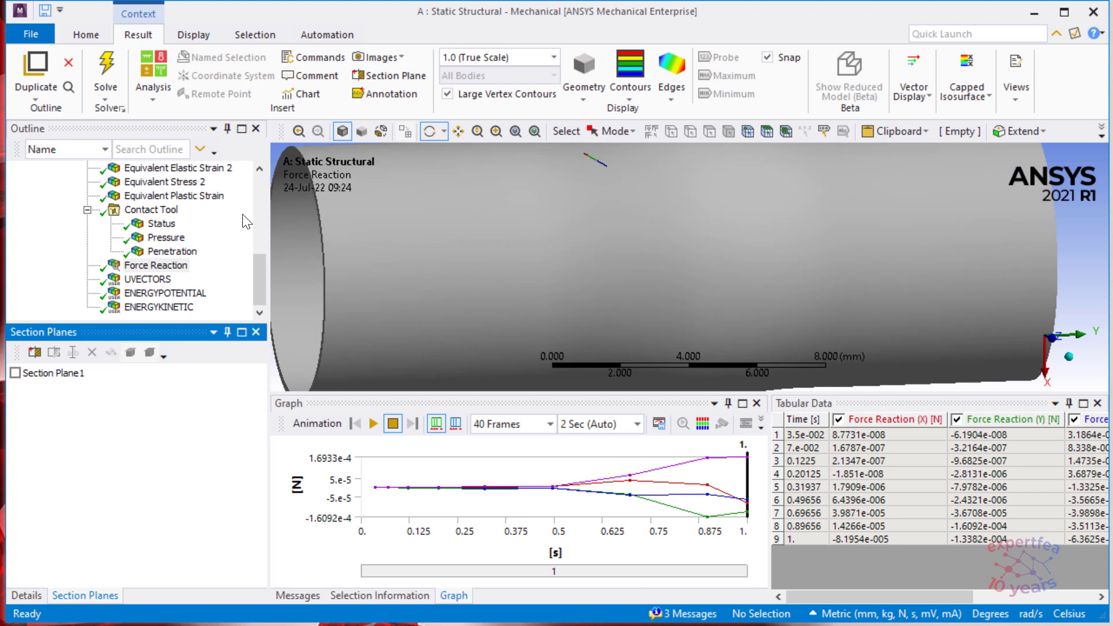
left_click(623, 135)
left_click(1063, 234)
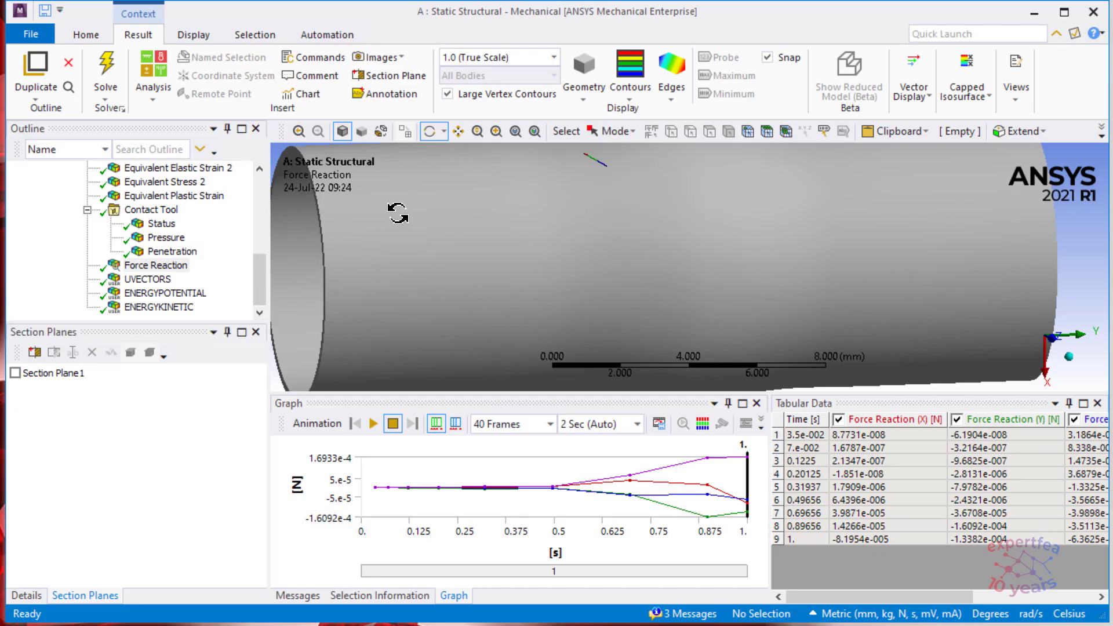
left_click(597, 132)
left_click_drag(258, 284, 254, 200)
left_click(97, 196)
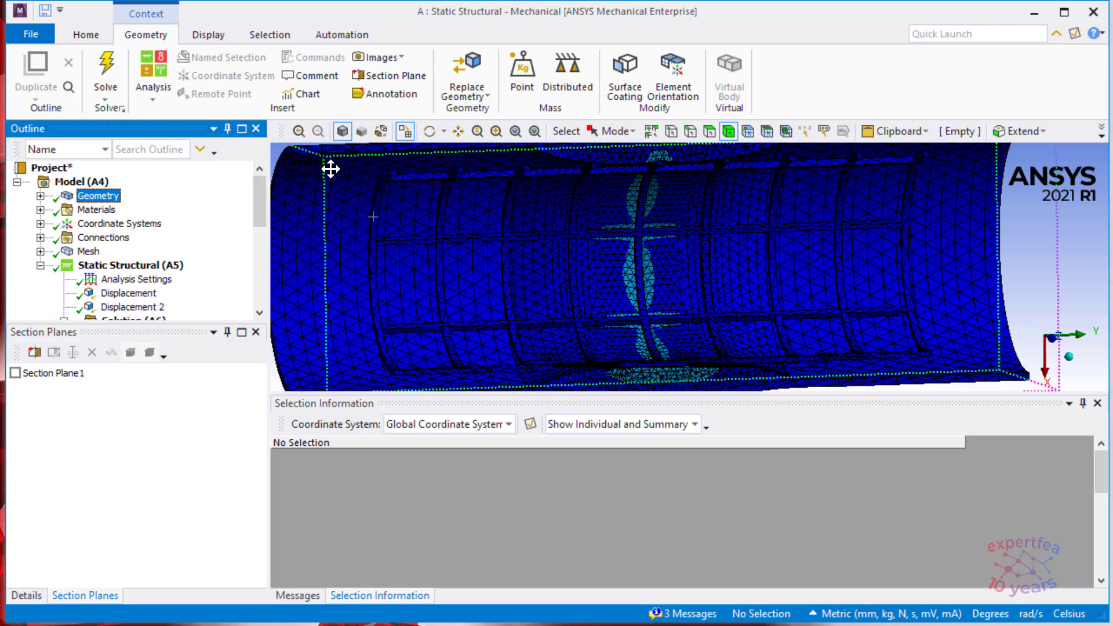
left_click(319, 290)
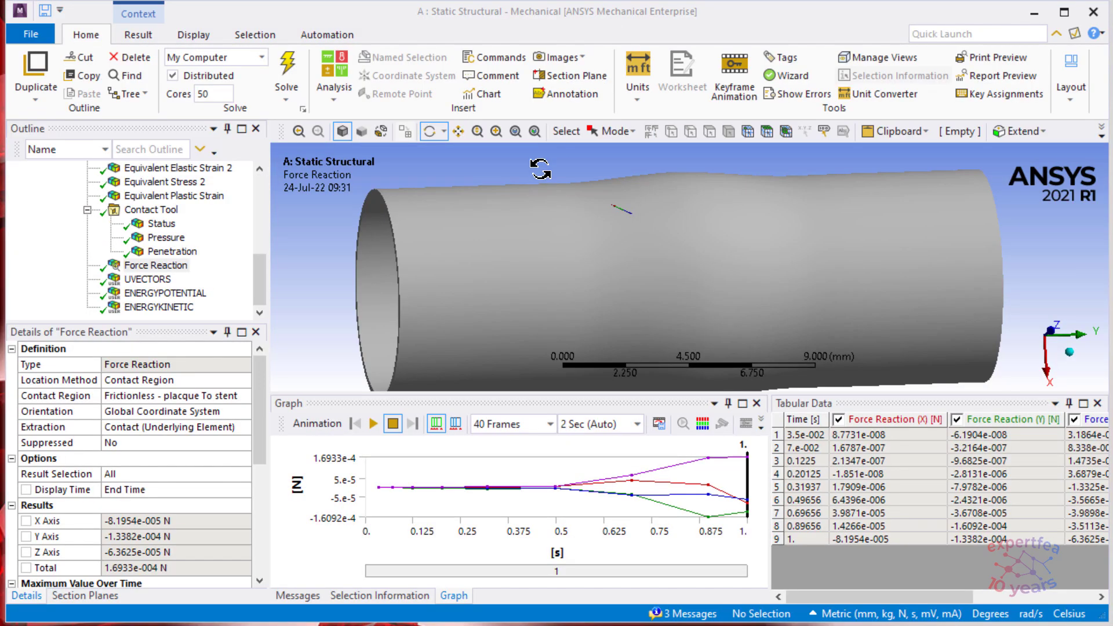
left_click(600, 133)
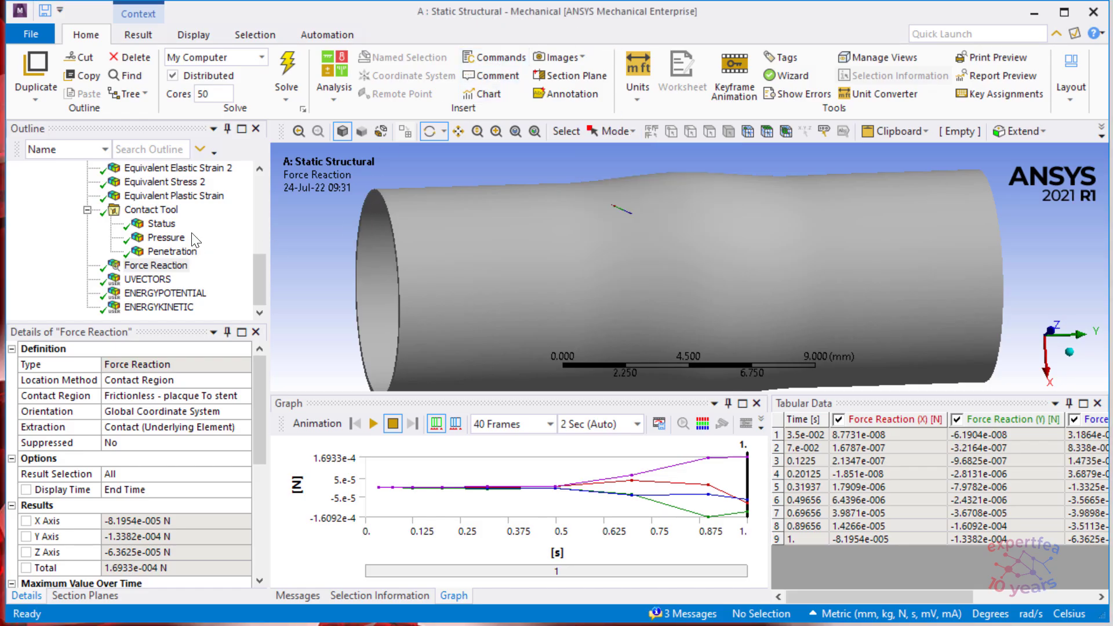
- Hide the vessel and placque bodies in the geometry so only the stent is displayed
scroll(145, 232, "up", 10)
left_click(39, 198)
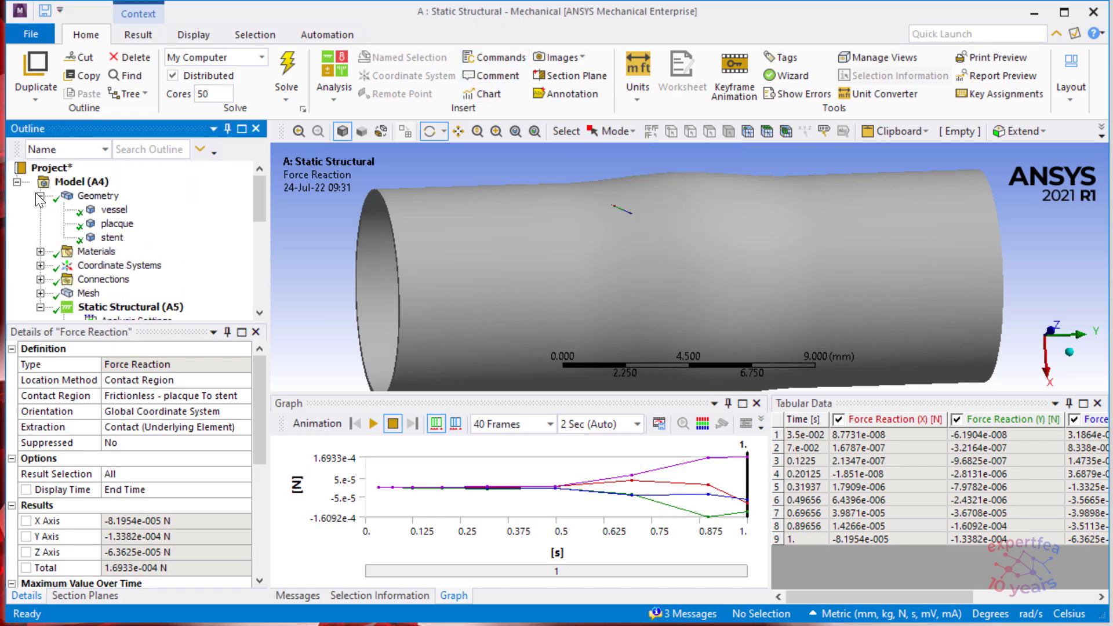
left_click(114, 211)
right_click(116, 210)
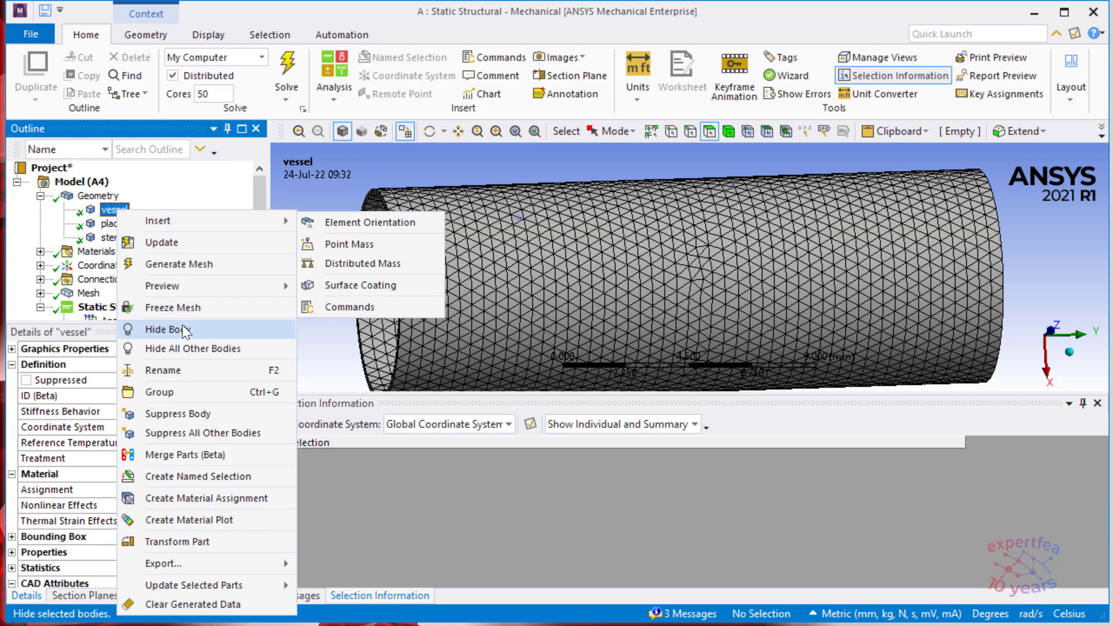
left_click(183, 329)
left_click(116, 224)
right_click(118, 225)
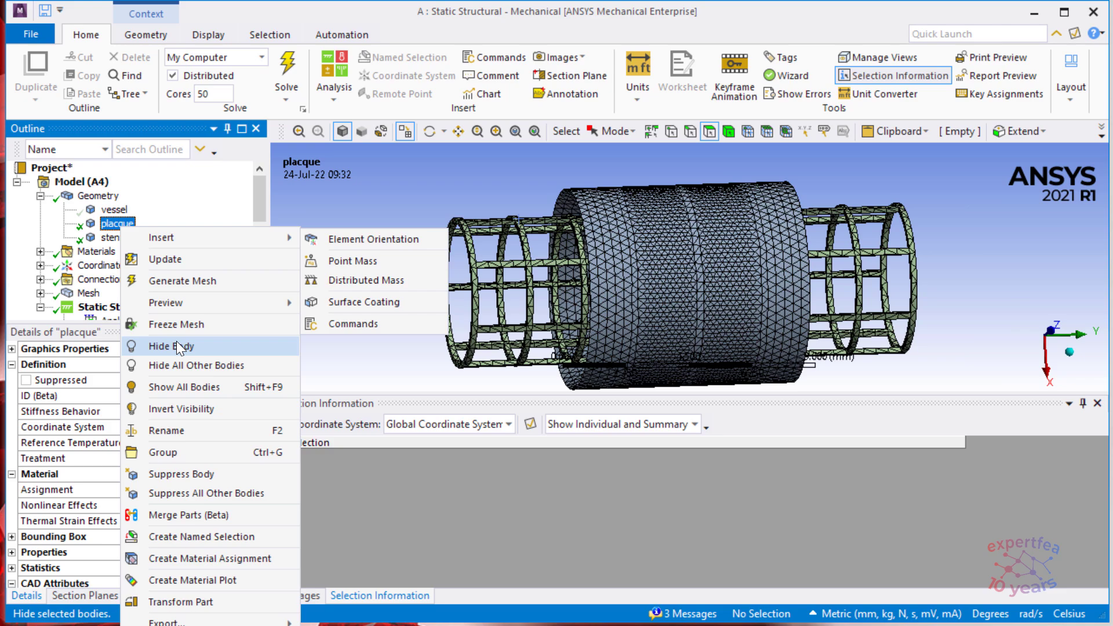
left_click(179, 346)
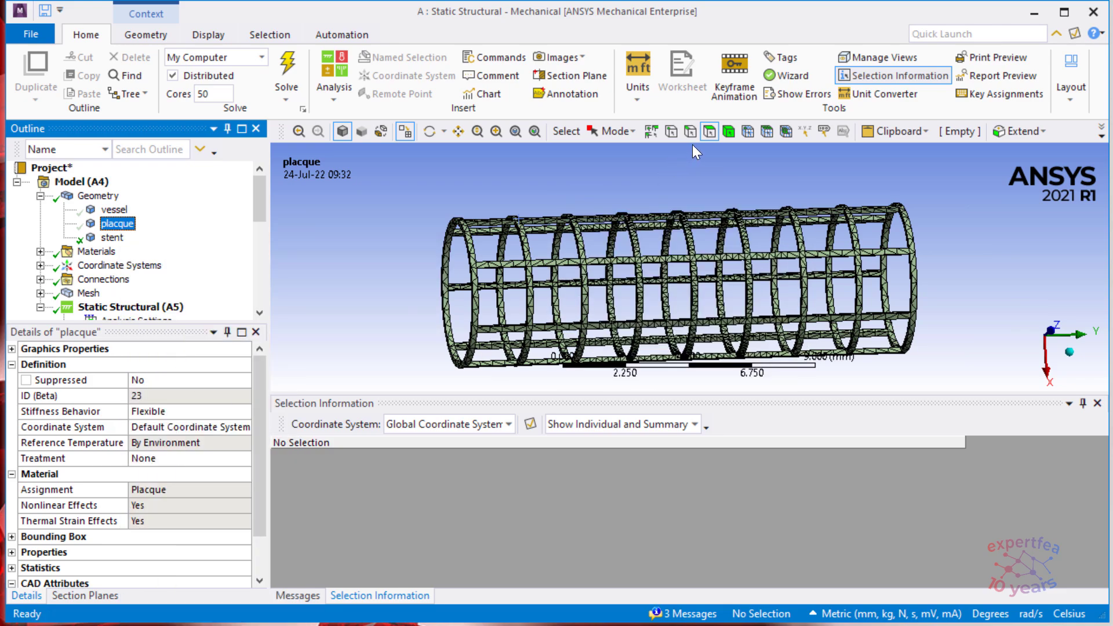
- Select the stent's outer cylindrical face and read its surface area in the selection information
left_click(577, 238)
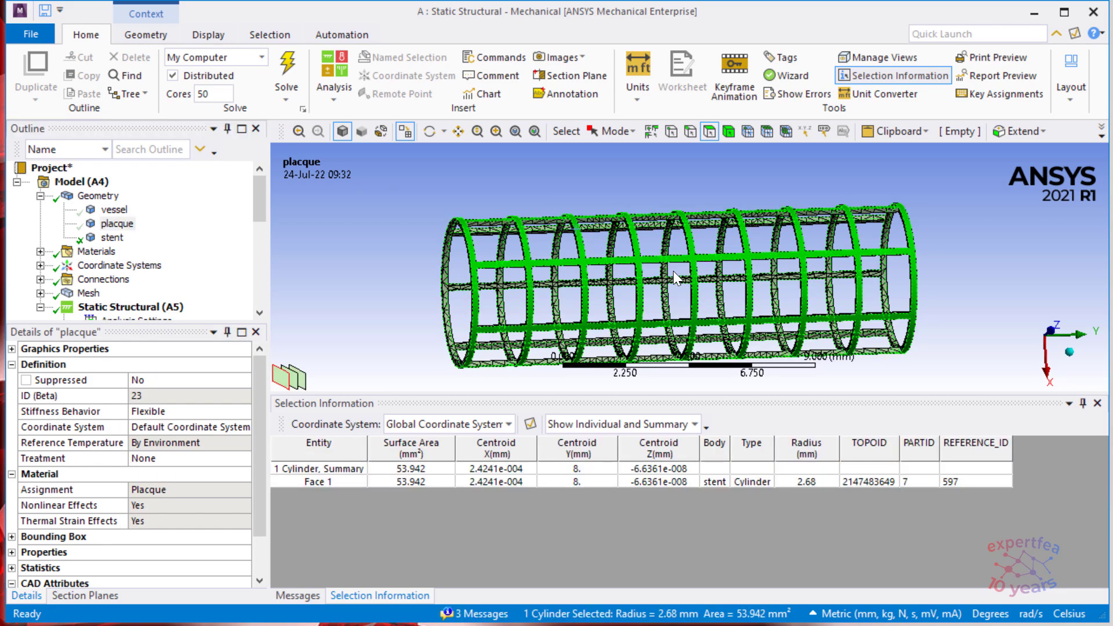
scroll(650, 233, "up", 3)
middle_click_drag(698, 248, 733, 242)
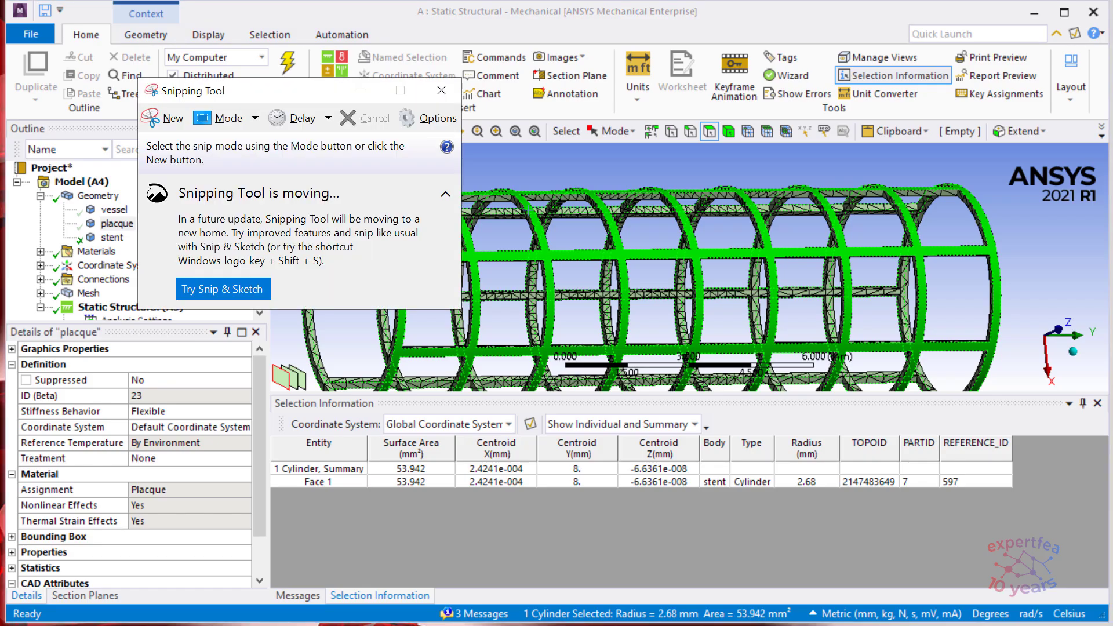
left_click_drag(277, 93, 430, 0)
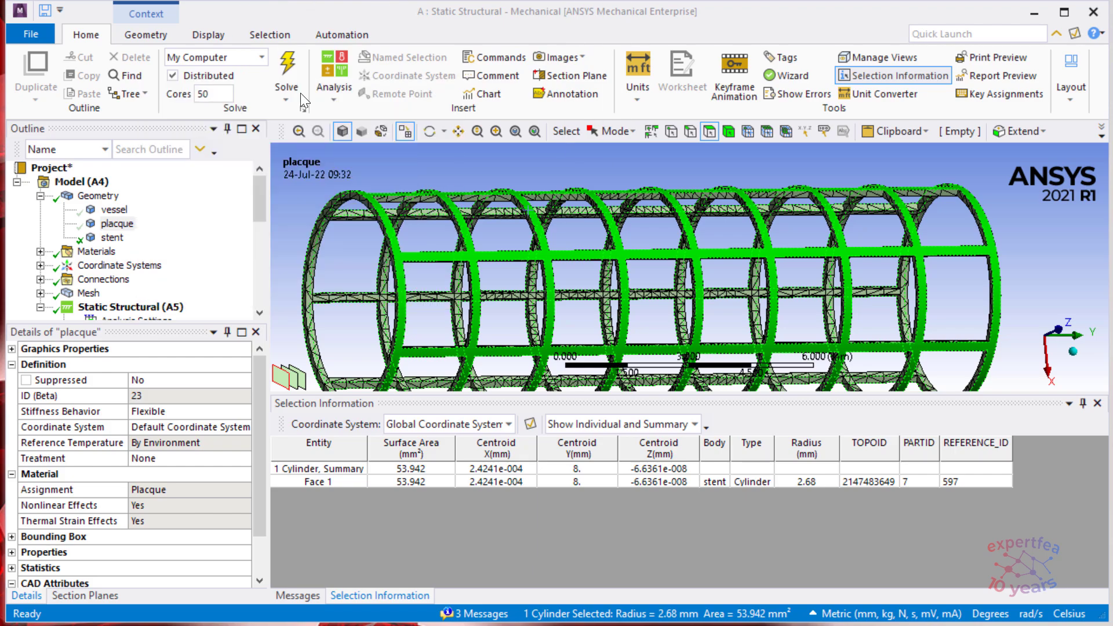
- Display the Equivalent Elastic Strain 2 result and show all bodies again
left_click(40, 196)
left_click_drag(262, 217, 262, 274)
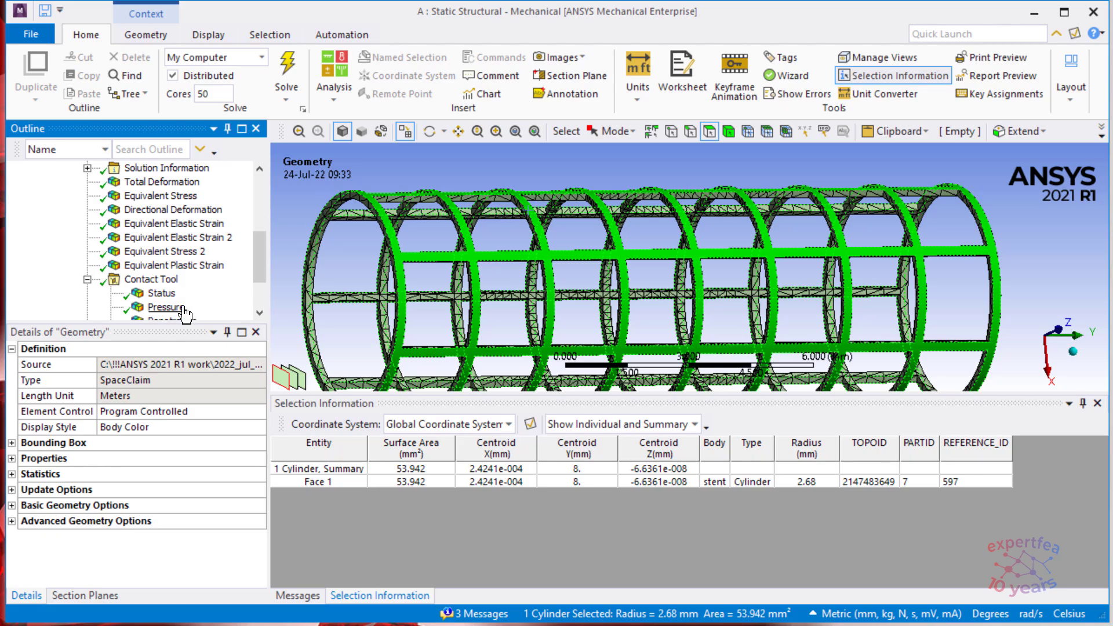
left_click(165, 251)
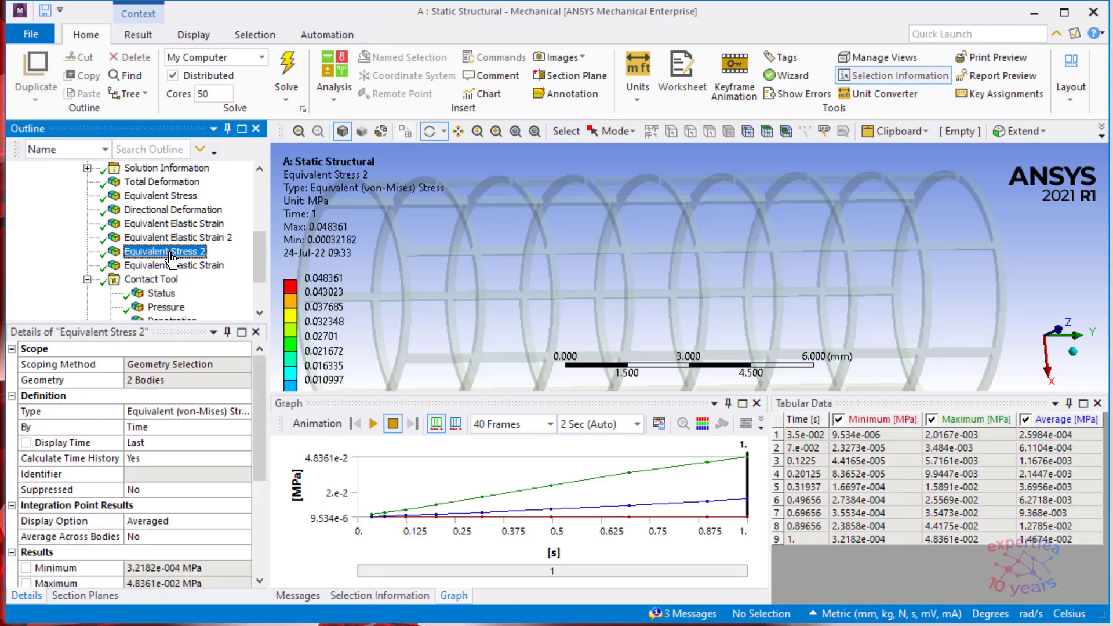
key("Up")
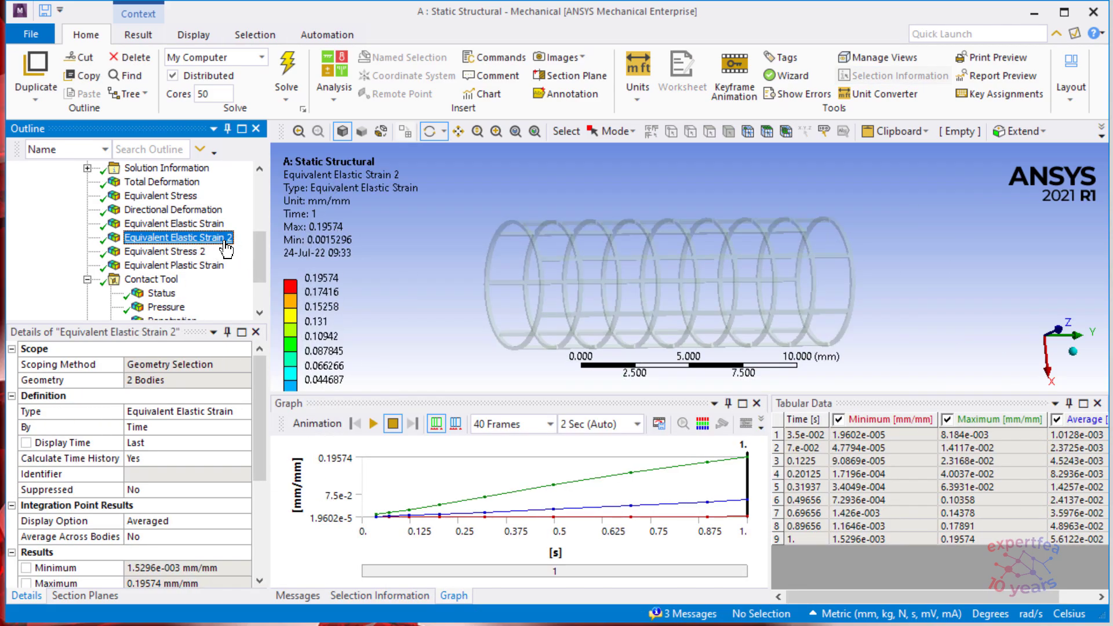
right_click(467, 231)
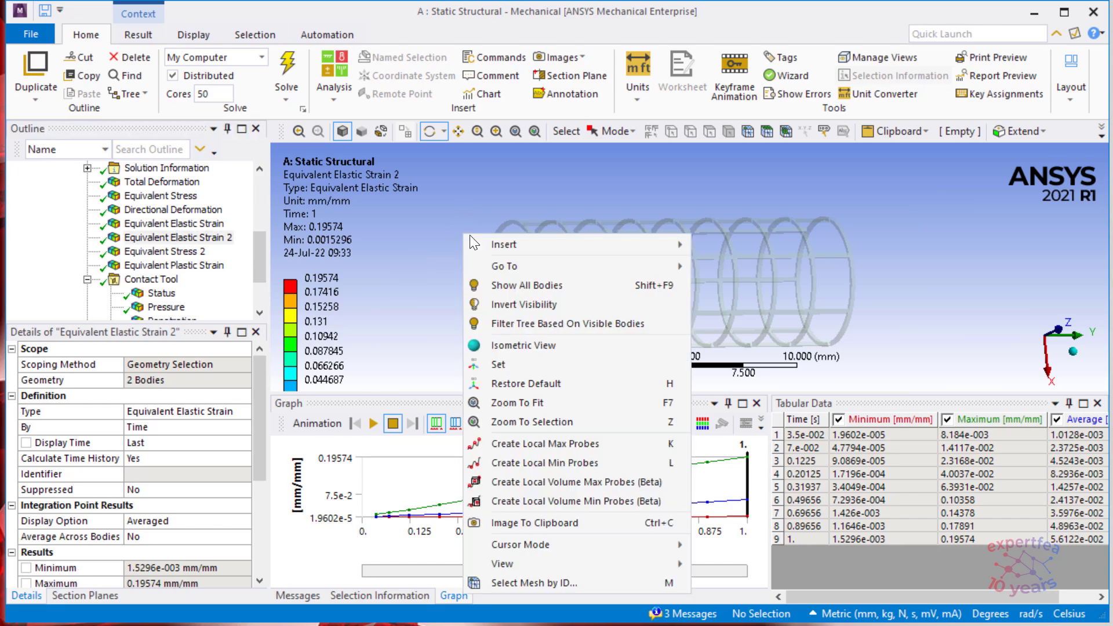
left_click(523, 278)
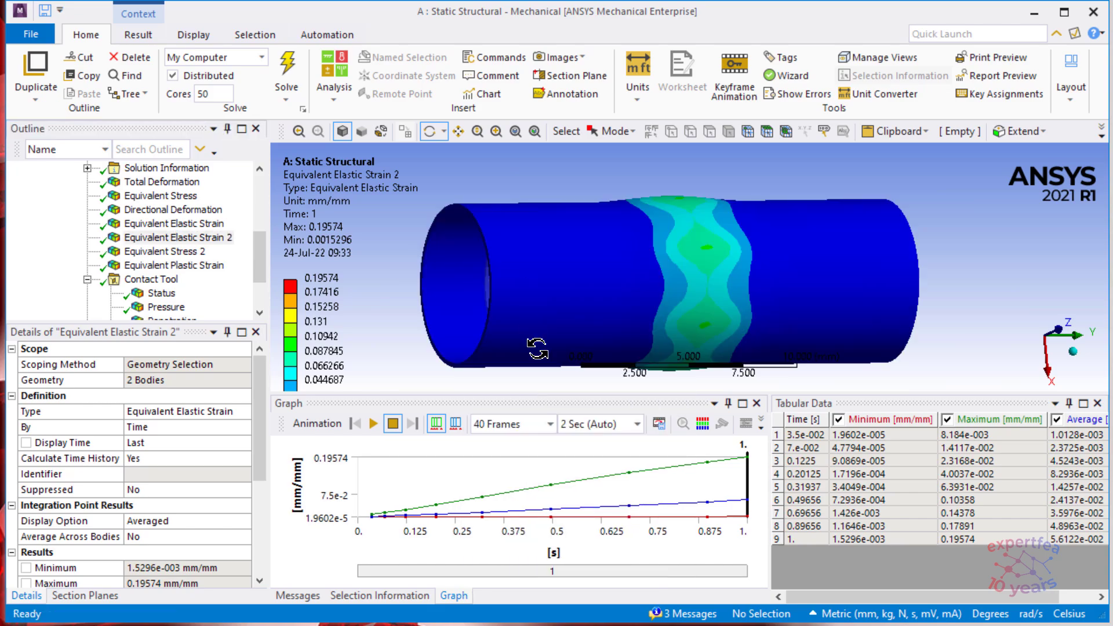
- Turn on Section Plane 1 to expose the stent inside the tube and capture the strain plot with its graph as a snip
left_click(87, 596)
left_click(12, 374)
left_click_drag(655, 245, 615, 248)
scroll(670, 265, "up", 3)
middle_click_drag(699, 258, 701, 235, "ctrl")
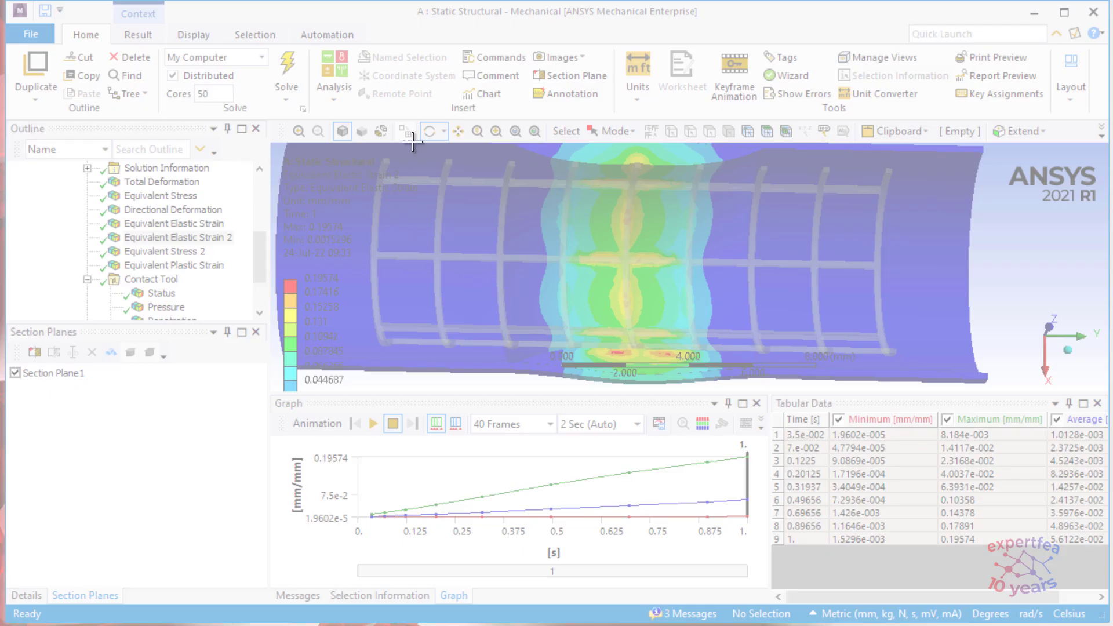
left_click_drag(317, 118, 878, 577)
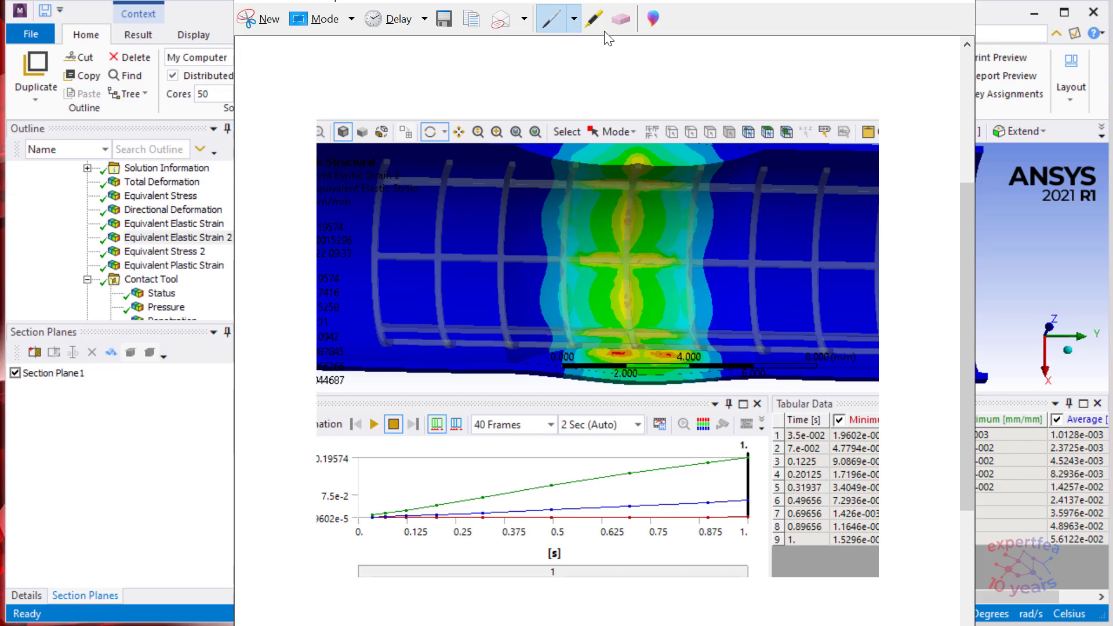
- Set the Snipping Tool's custom pen color to yellow for annotating the captured image
left_click(573, 21)
left_click(589, 120)
left_click(473, 61)
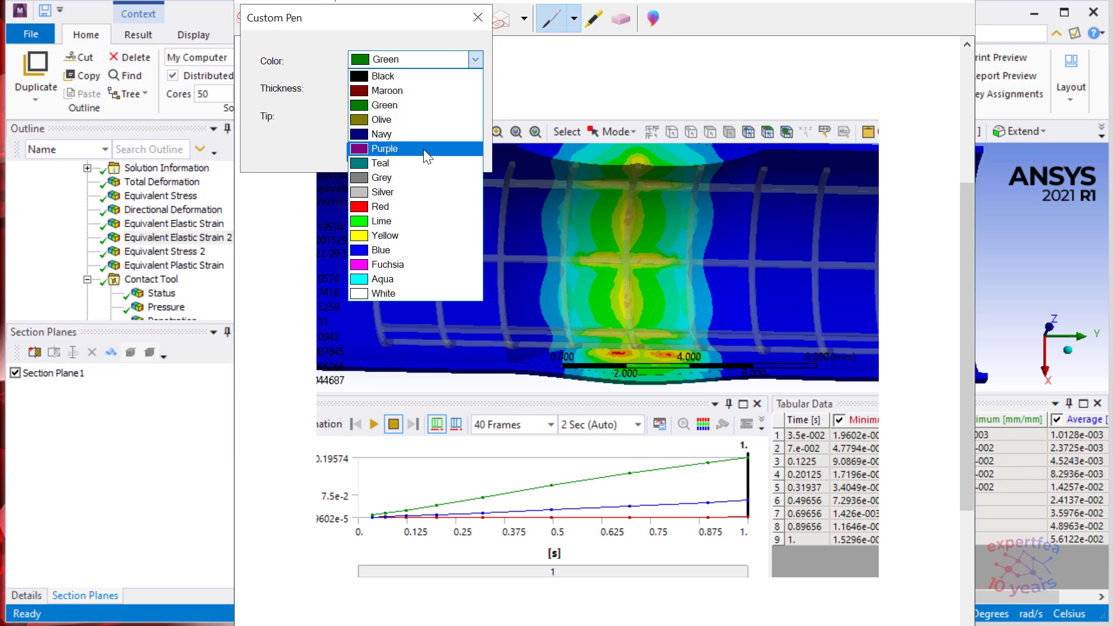
left_click(386, 235)
left_click(377, 150)
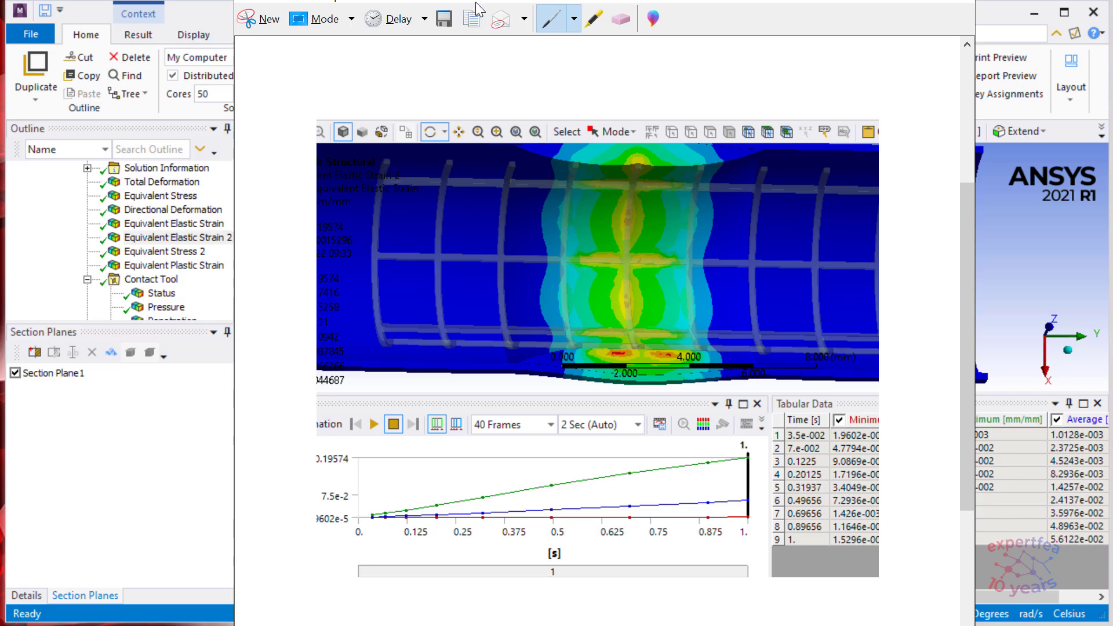
left_click_drag(771, 0, 790, 0)
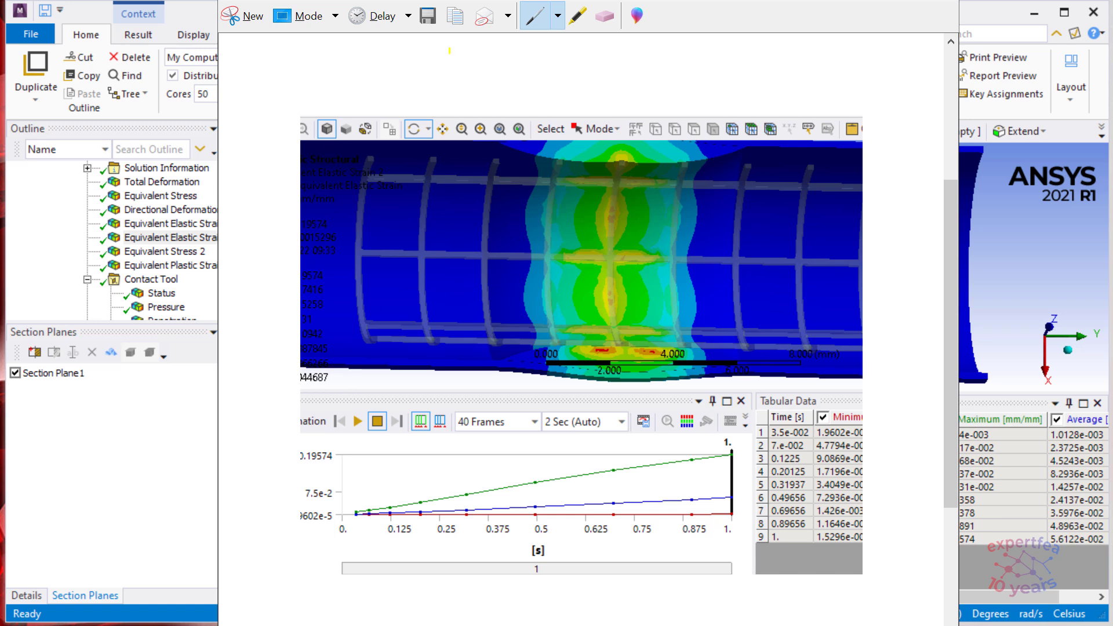
- Set the custom pen thickness to Medium point pen and write the stent area 54 mm² at the upper corner of the captured plot
left_click(558, 16)
left_click(584, 116)
left_click(459, 84)
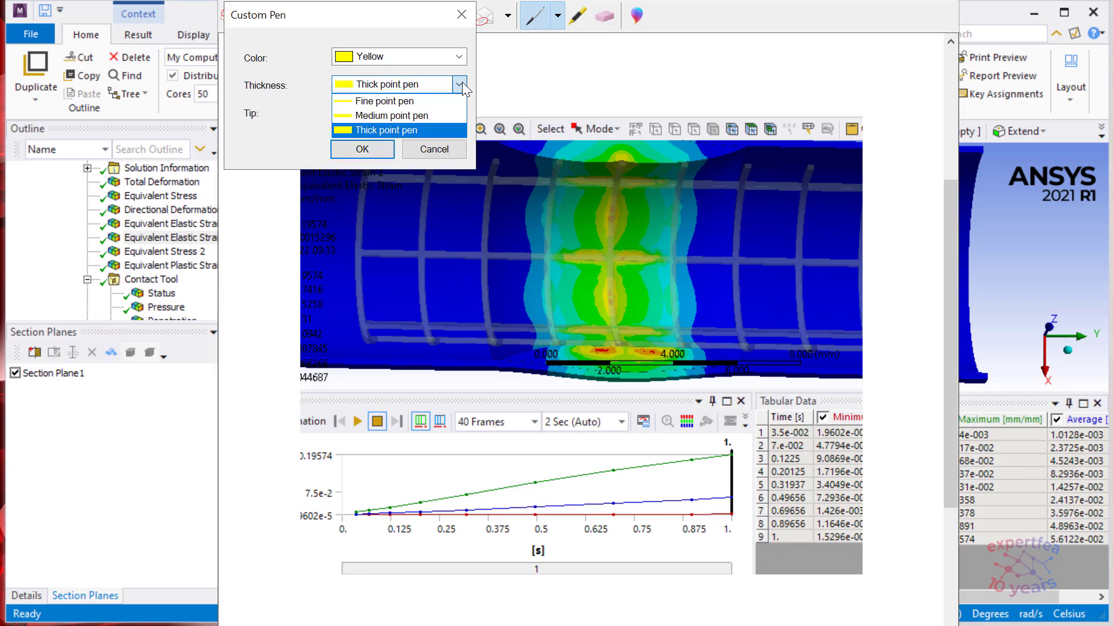
left_click(399, 117)
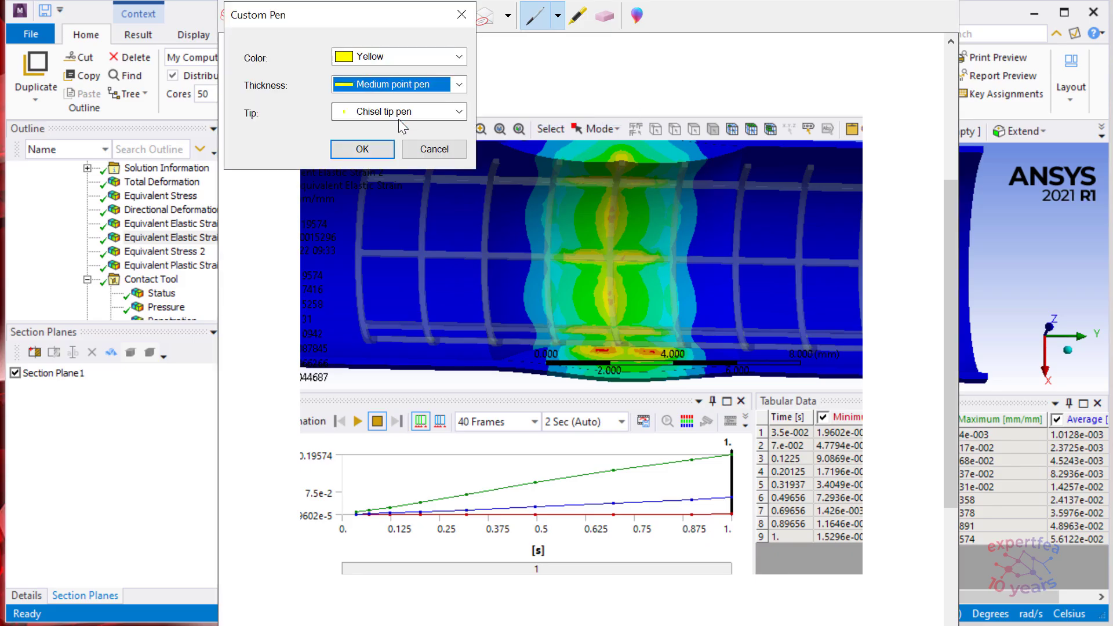
left_click(459, 111)
left_click(380, 143)
left_click(372, 147)
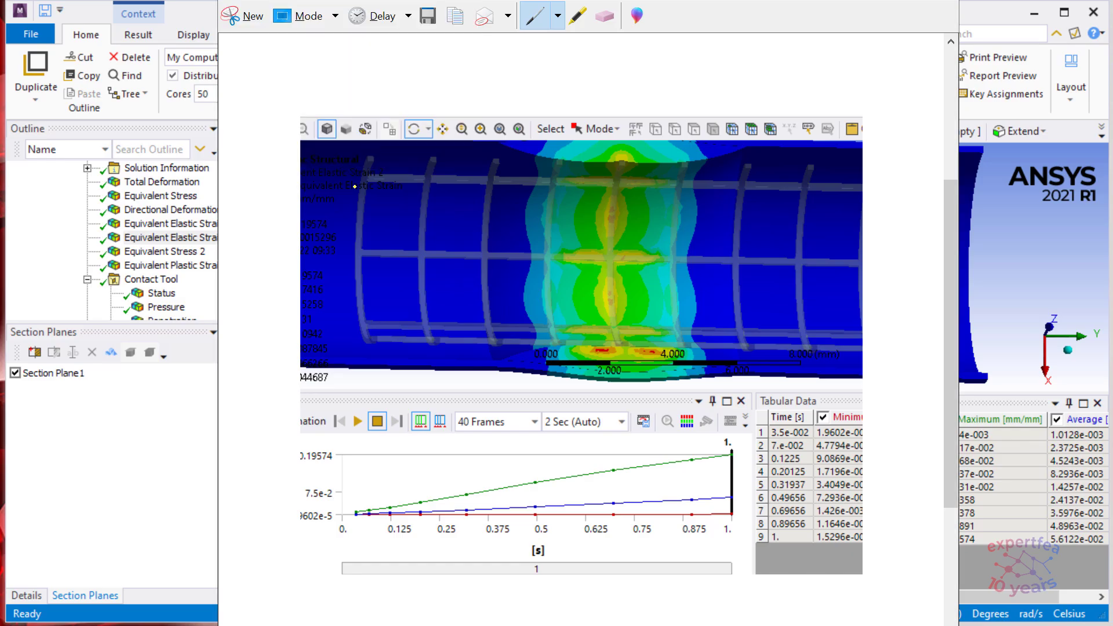
mouse_move(330, 150)
left_mouse_down()
mouse_move(320, 157)
mouse_move(339, 153)
mouse_move(357, 179)
mouse_move(418, 181)
mouse_move(429, 159)
mouse_move(437, 165)
left_mouse_up()
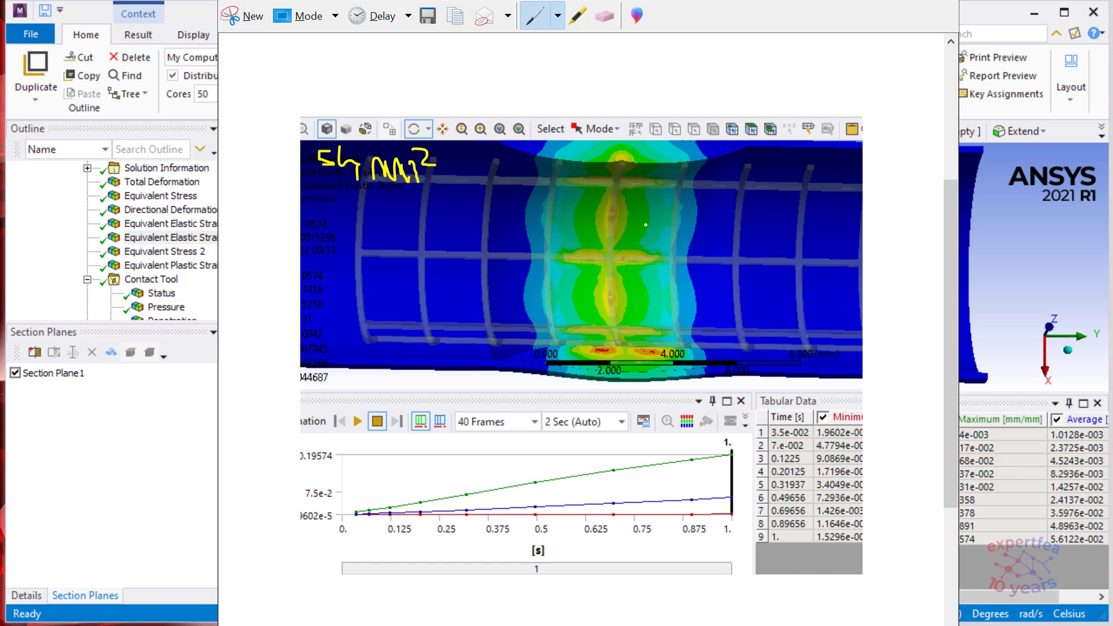
- Return to ANSYS Mechanical, turn off Section Plane 1 and examine the strained contact band through the tube's open end
left_click(989, 9)
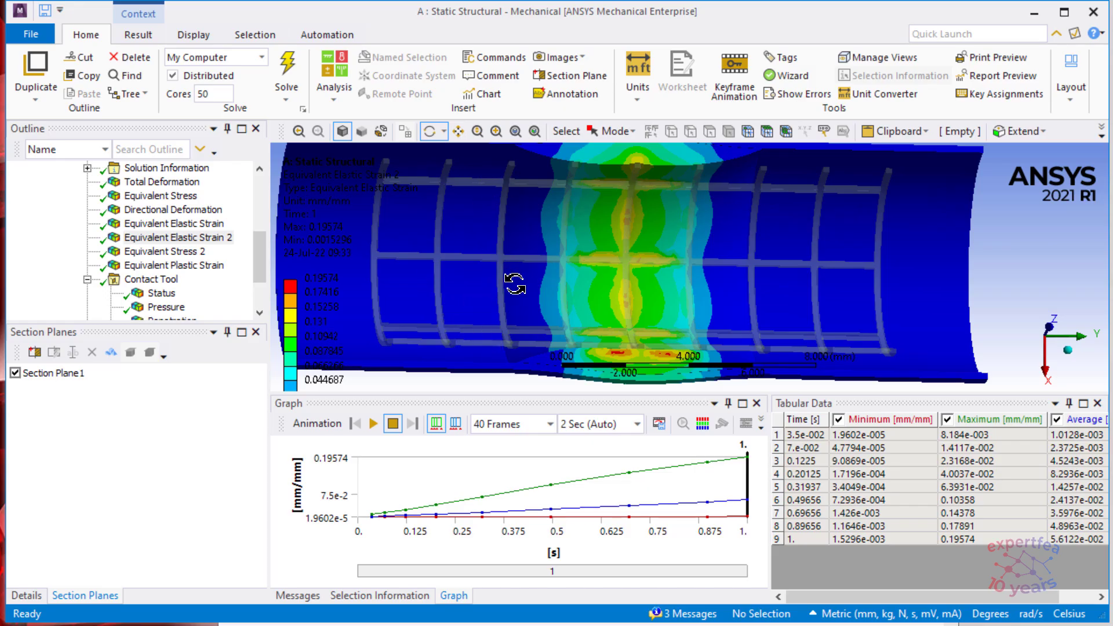
left_click(15, 372)
scroll(649, 301, "down", 5)
middle_click_drag(658, 272, 815, 267)
scroll(663, 280, "up", 5)
scroll(666, 273, "down", 1)
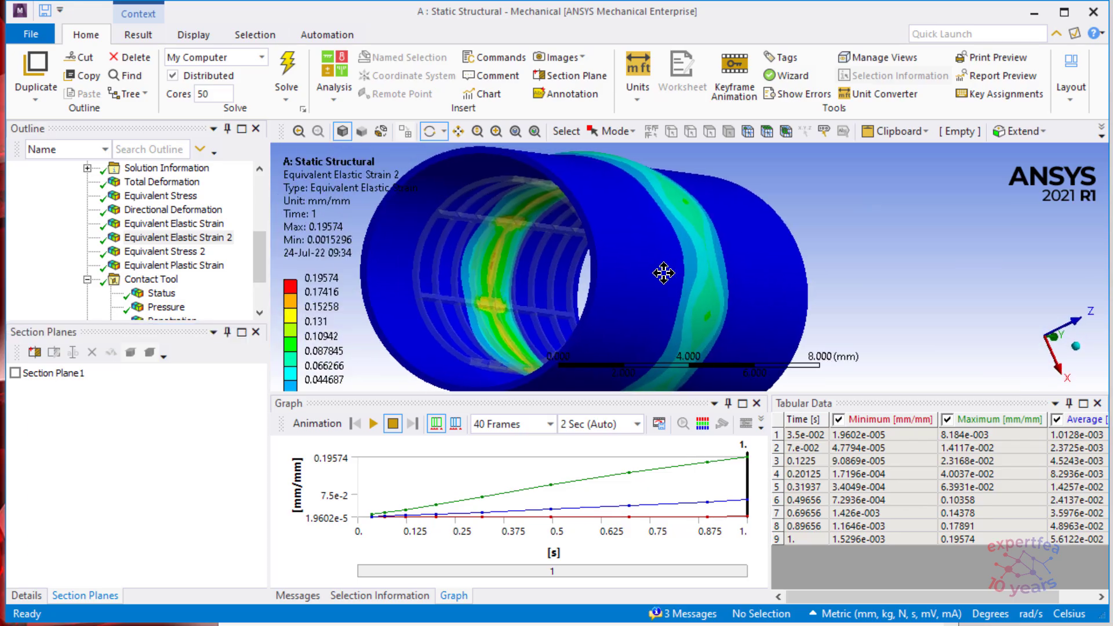
left_click_drag(461, 299, 711, 376)
left_click_drag(795, 339, 731, 350)
left_click_drag(745, 267, 693, 255)
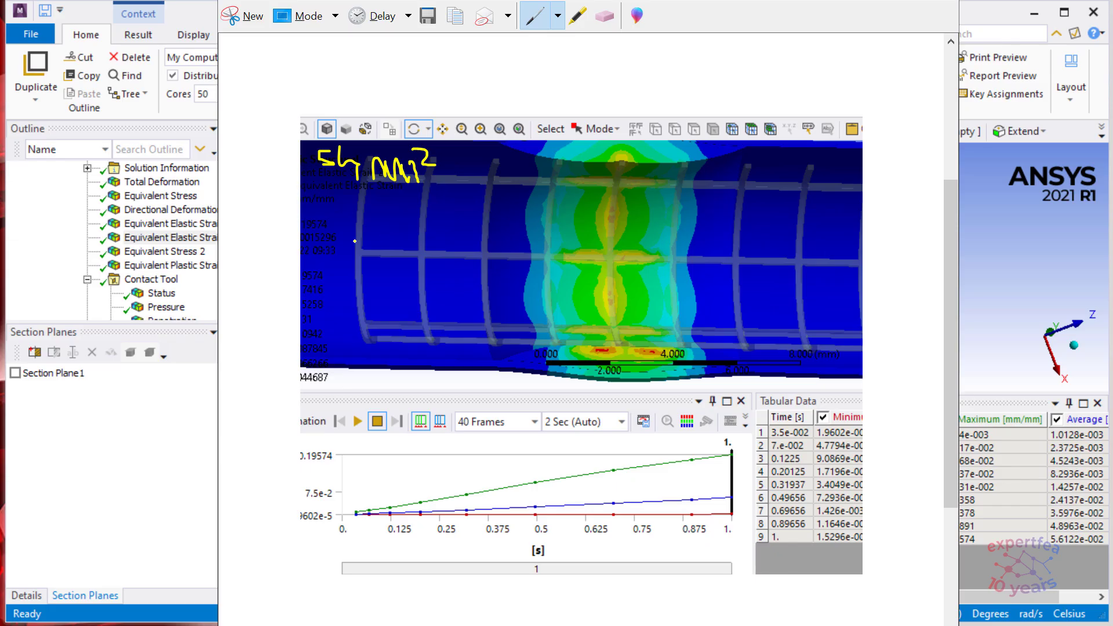
- Write a fraction line, the divisor 12 and an equals sign with the 54 mm² note on the captured image
left_click_drag(319, 184, 428, 195)
mouse_move(341, 203)
left_mouse_down()
mouse_move(351, 224)
mouse_move(372, 219)
mouse_move(384, 234)
left_mouse_up()
mouse_move(430, 187)
left_mouse_down()
mouse_move(449, 189)
mouse_move(449, 207)
left_mouse_up()
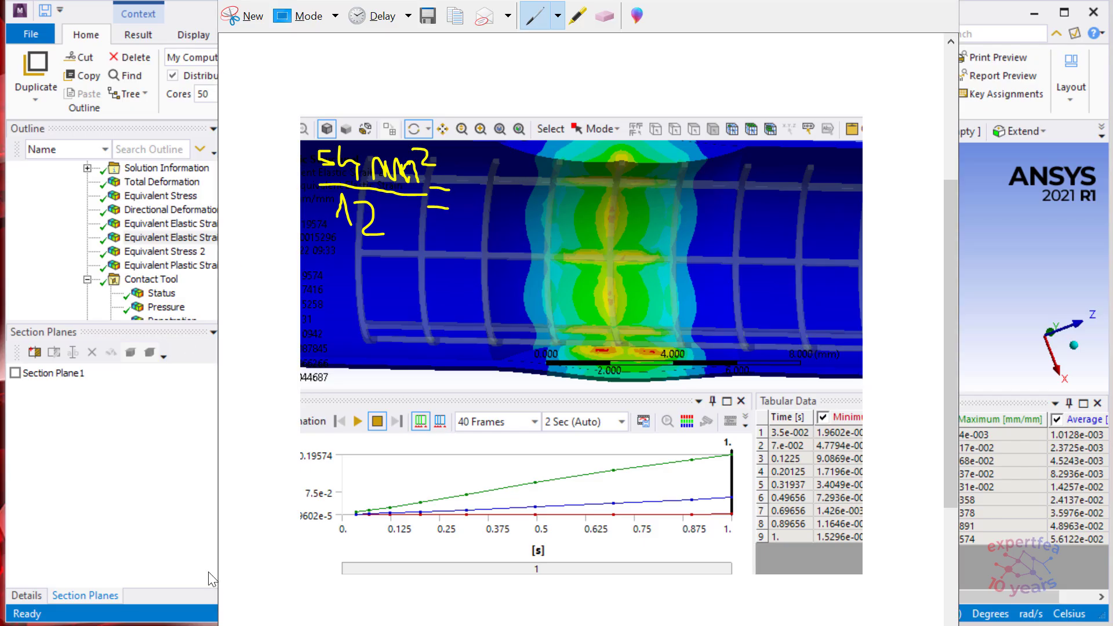
- Compute 54 ÷ 12 in the calculator
left_click_drag(0, 244, 887, 95)
left_click(864, 432)
left_click(784, 436)
left_click(1049, 371)
left_click(791, 459)
left_click(895, 472)
left_click(1032, 489)
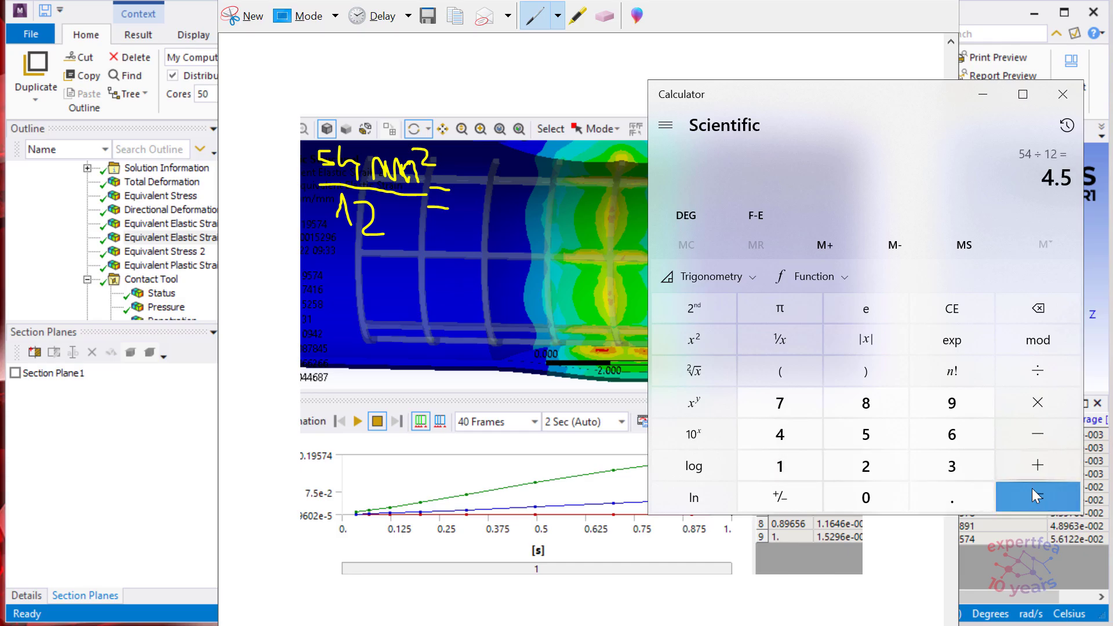
- Write the result 4.5 mm² after the equals sign of the area fraction on the captured image
left_click(644, 15)
mouse_move(463, 171)
left_mouse_down()
mouse_move(454, 183)
mouse_move(478, 218)
left_mouse_up()
mouse_move(496, 172)
left_mouse_down()
mouse_move(488, 184)
mouse_move(502, 218)
mouse_move(524, 184)
mouse_move(541, 209)
left_mouse_up()
left_click(543, 206)
mouse_move(533, 170)
left_mouse_down()
mouse_move(536, 182)
mouse_move(555, 183)
left_mouse_up()
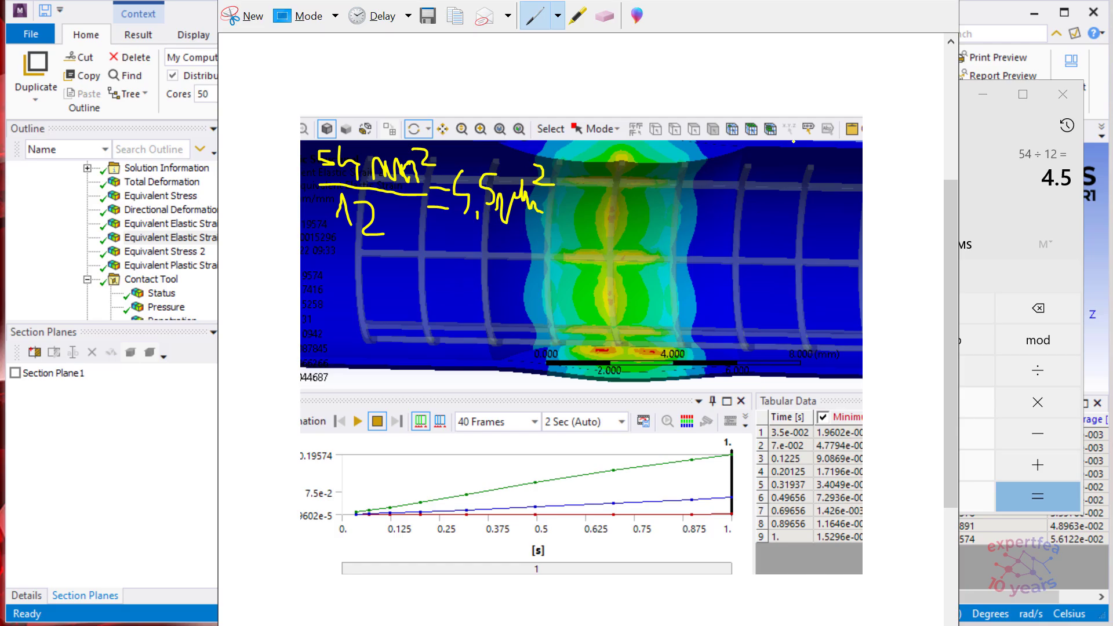
- Return to ANSYS Mechanical and display the Force Reaction result with its details
left_click(986, 15)
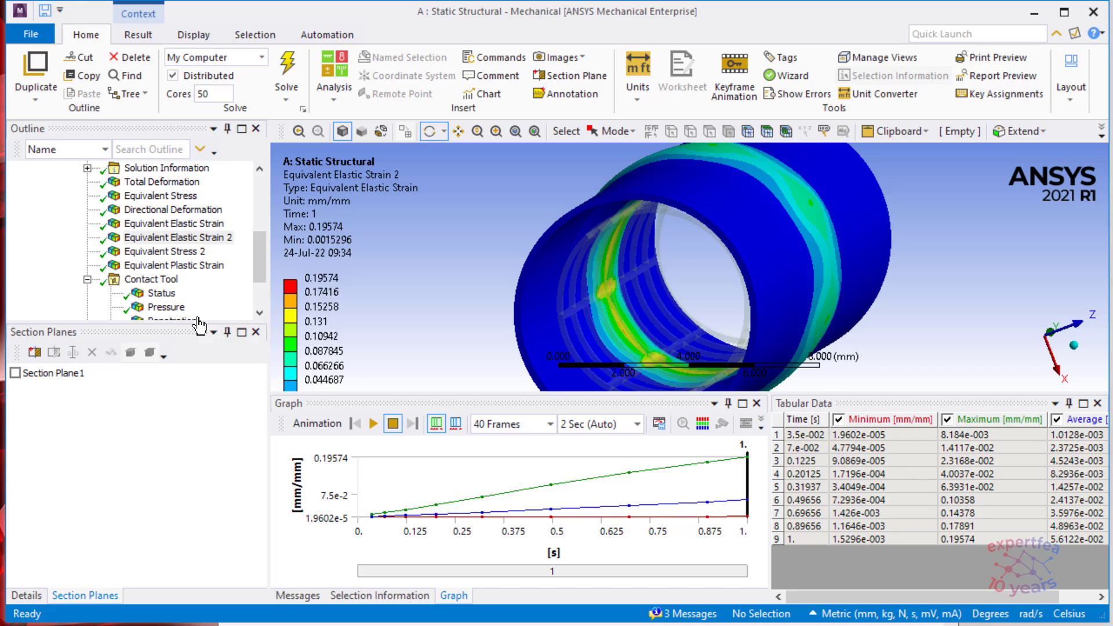
left_click_drag(259, 259, 259, 294)
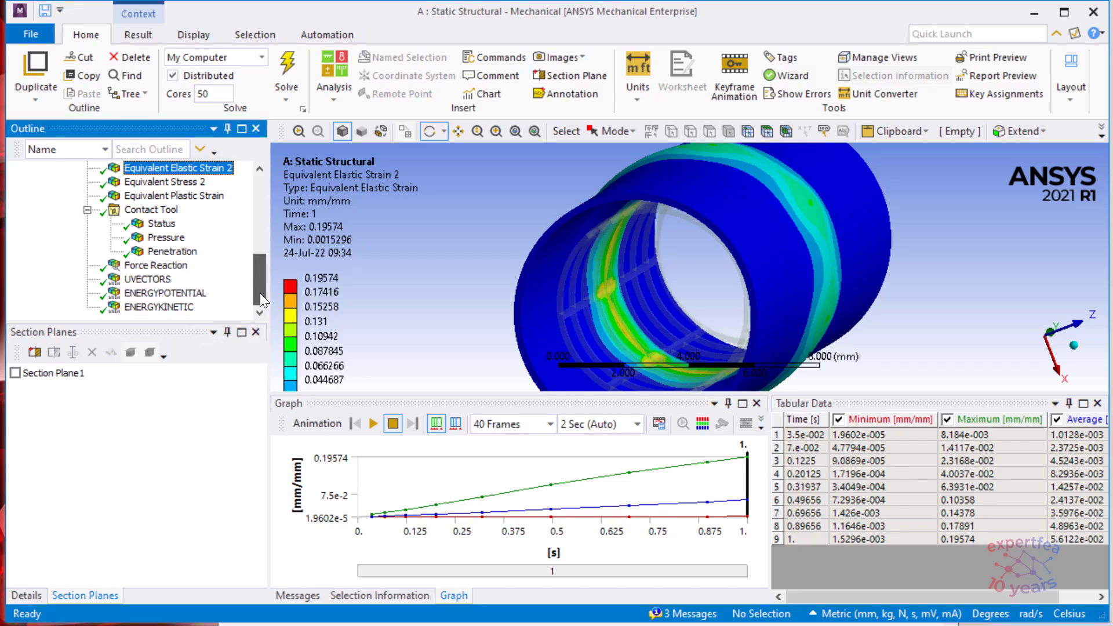
left_click(173, 270)
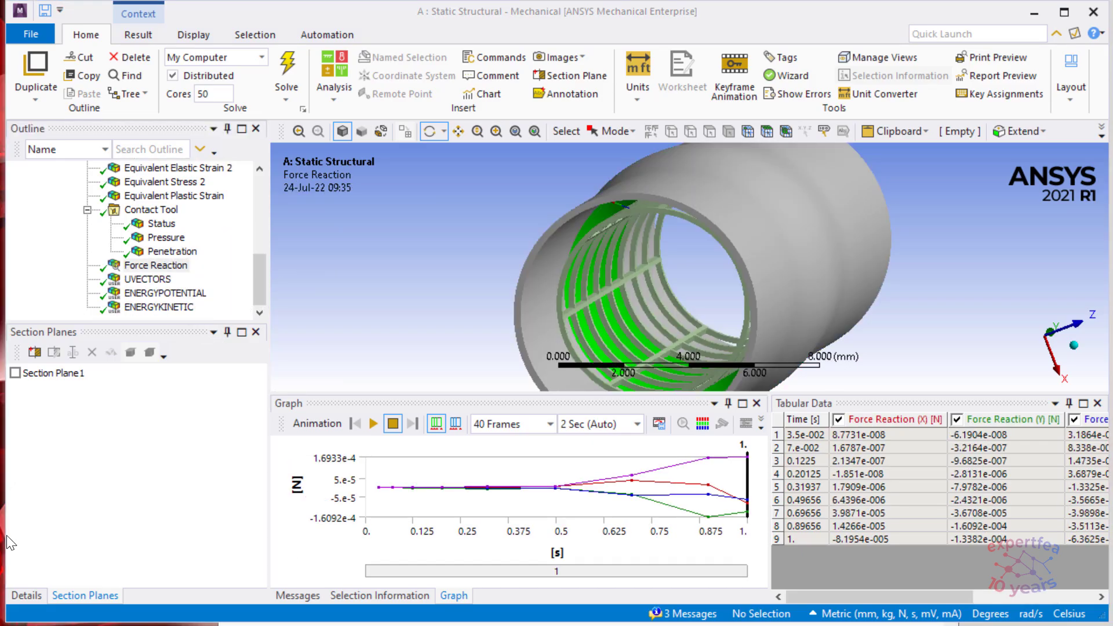
left_click(26, 596)
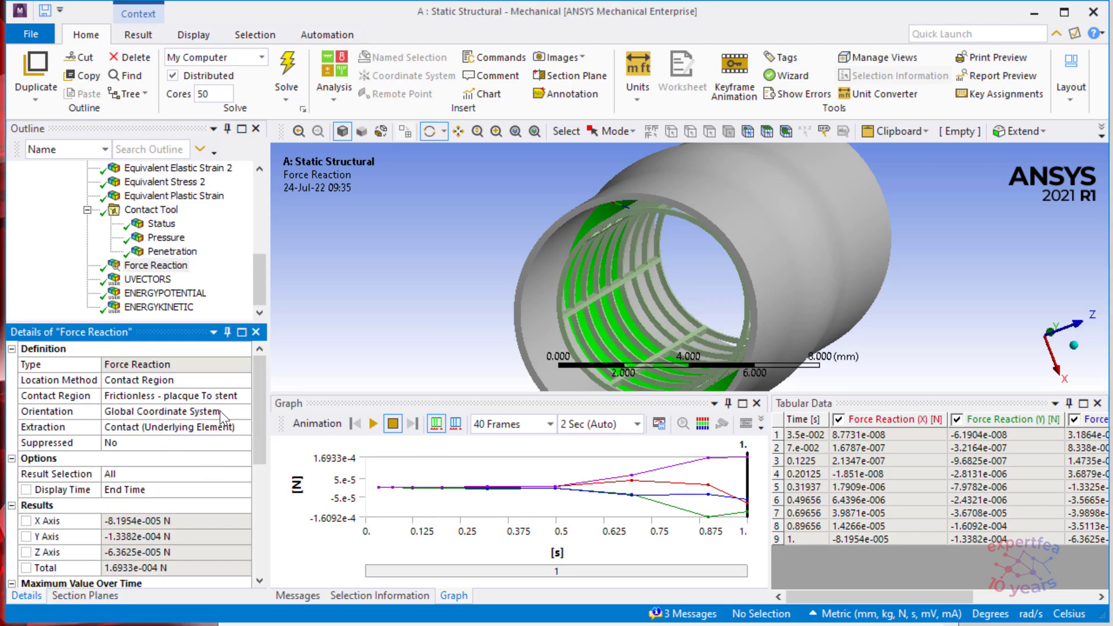
- Set the Force Reaction's orientation to Coordinate System and its result selection to X Axis, and evaluate the results
left_click(238, 411)
left_click(244, 410)
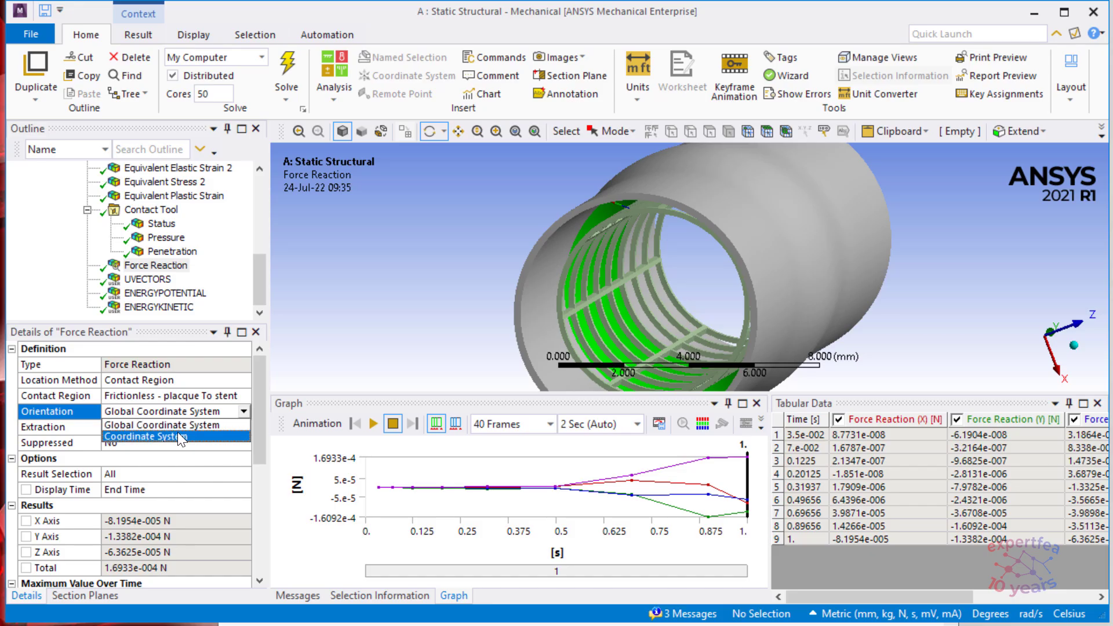
left_click(177, 435)
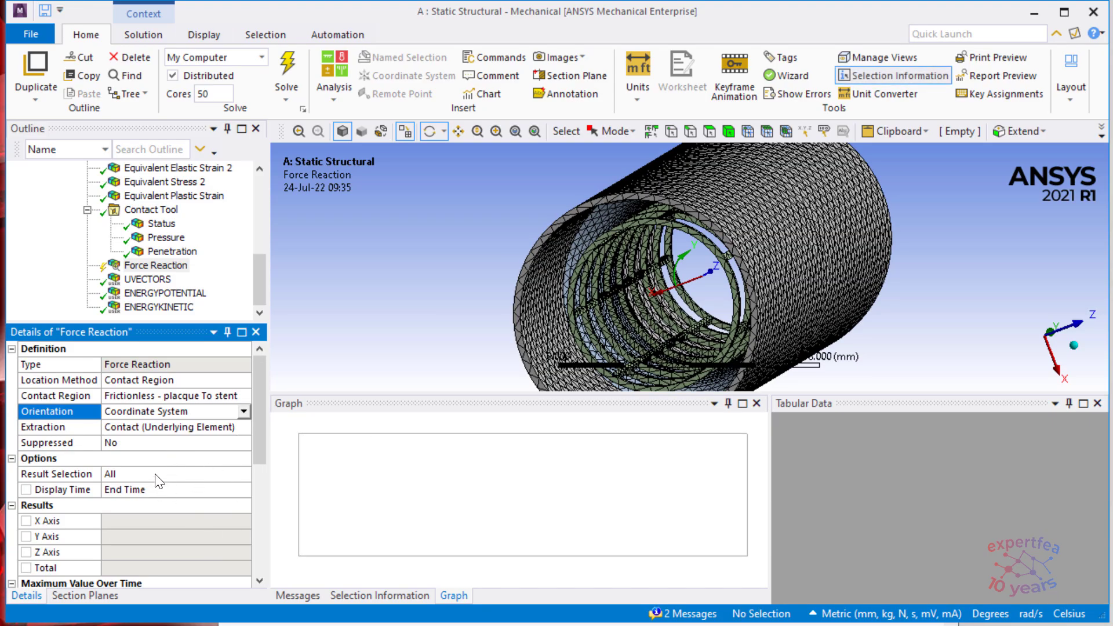
mouse_move(667, 306)
left_mouse_down()
mouse_move(646, 322)
mouse_move(652, 298)
mouse_move(672, 304)
left_mouse_up()
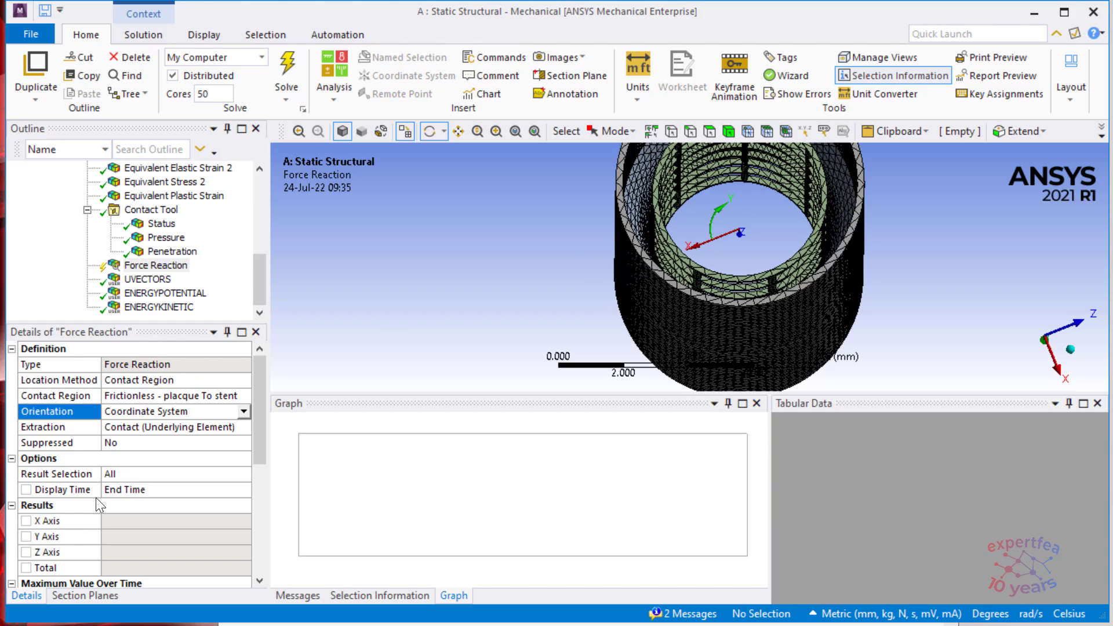
double_click(156, 475)
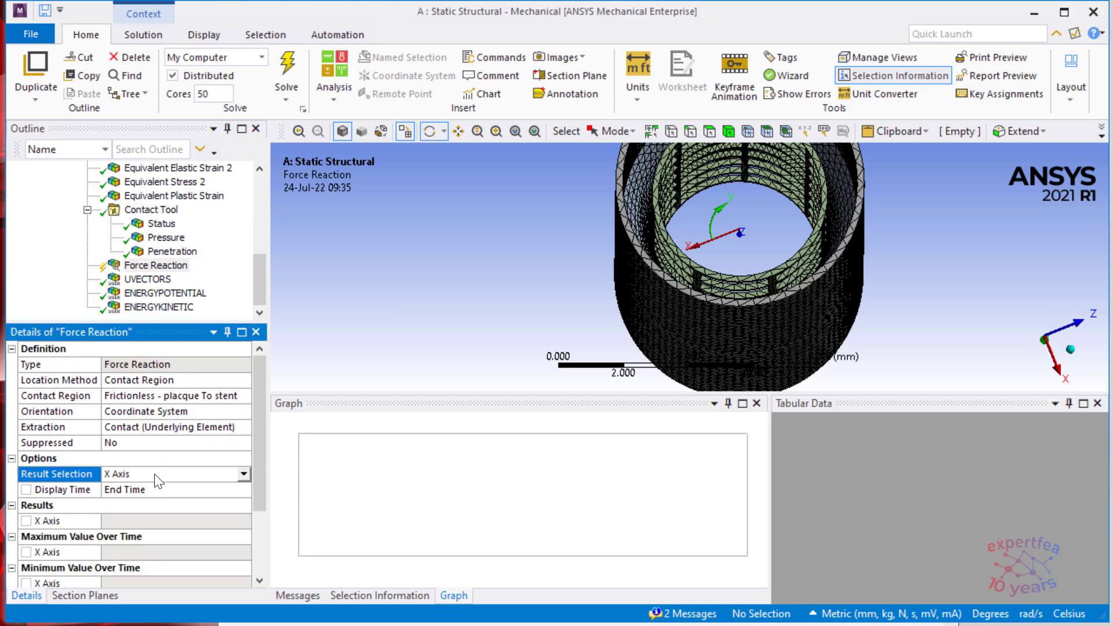
right_click(149, 265)
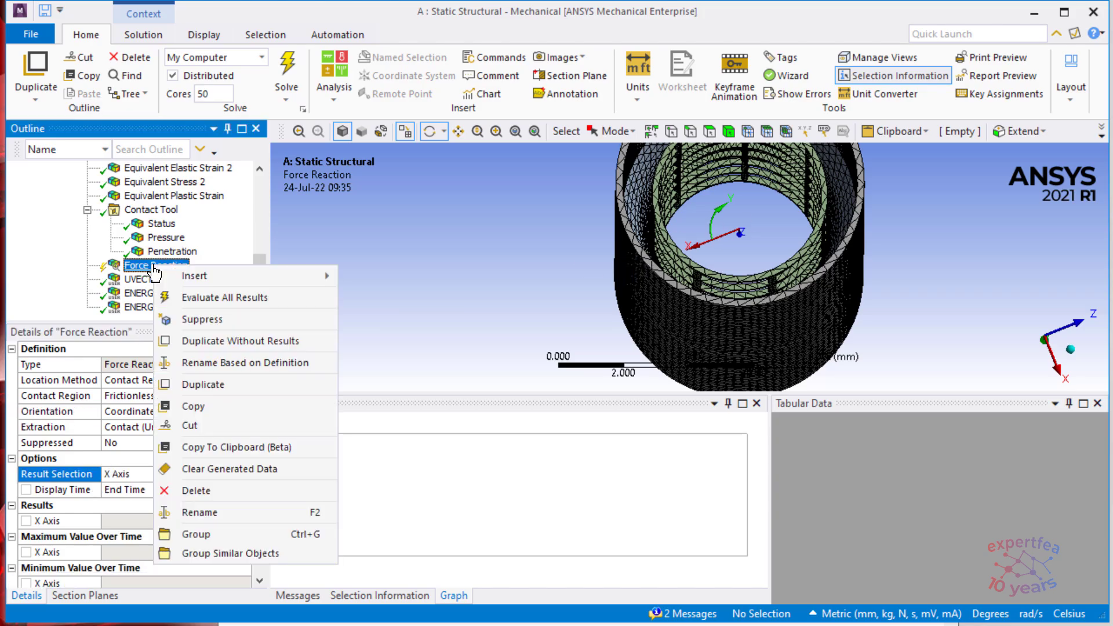
left_click(224, 301)
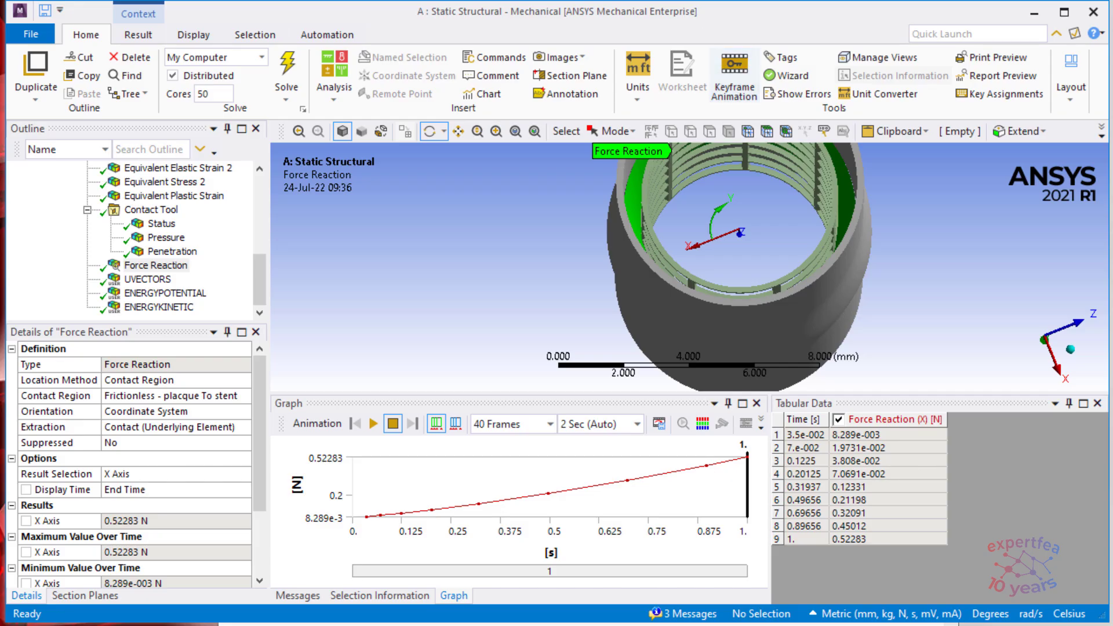
- Return to the captured image, label the 4.5 mm² result "= A" and write "0,55N = F" beneath the area fraction
key("alt+Tab")
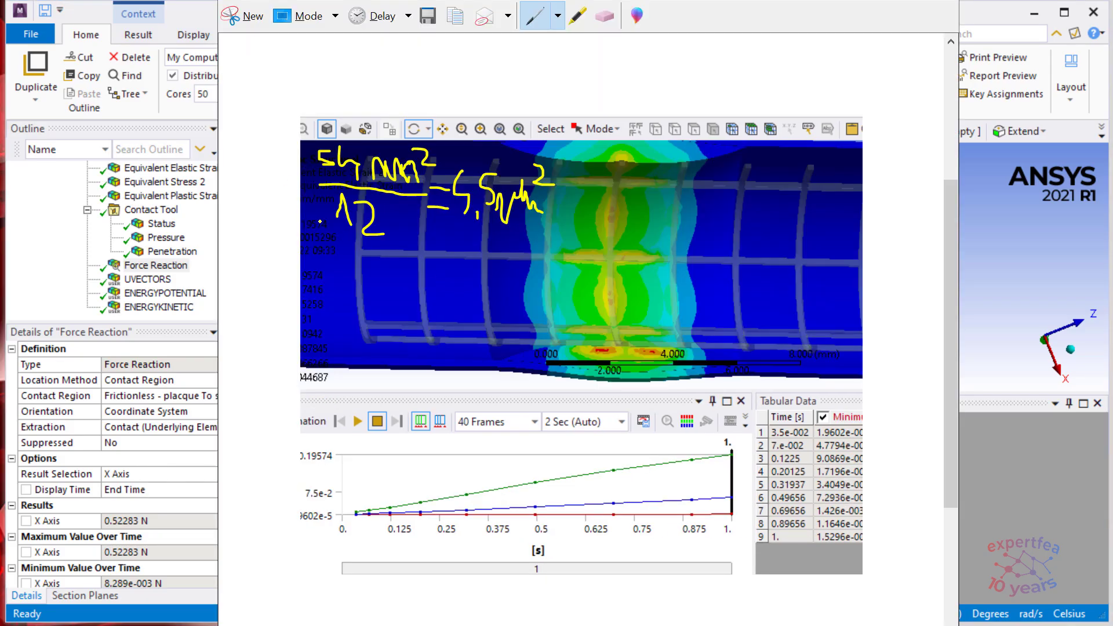
mouse_move(560, 201)
left_mouse_down()
mouse_move(574, 200)
mouse_move(575, 216)
mouse_move(592, 180)
mouse_move(603, 229)
left_mouse_up()
mouse_move(316, 250)
left_mouse_down()
mouse_move(338, 284)
mouse_move(368, 247)
mouse_move(349, 274)
mouse_move(393, 247)
mouse_move(372, 277)
mouse_move(428, 241)
mouse_move(492, 262)
left_mouse_up()
left_click_drag(452, 294, 492, 295)
mouse_move(505, 254)
left_mouse_down()
mouse_move(506, 300)
mouse_move(523, 255)
mouse_move(531, 270)
left_mouse_up()
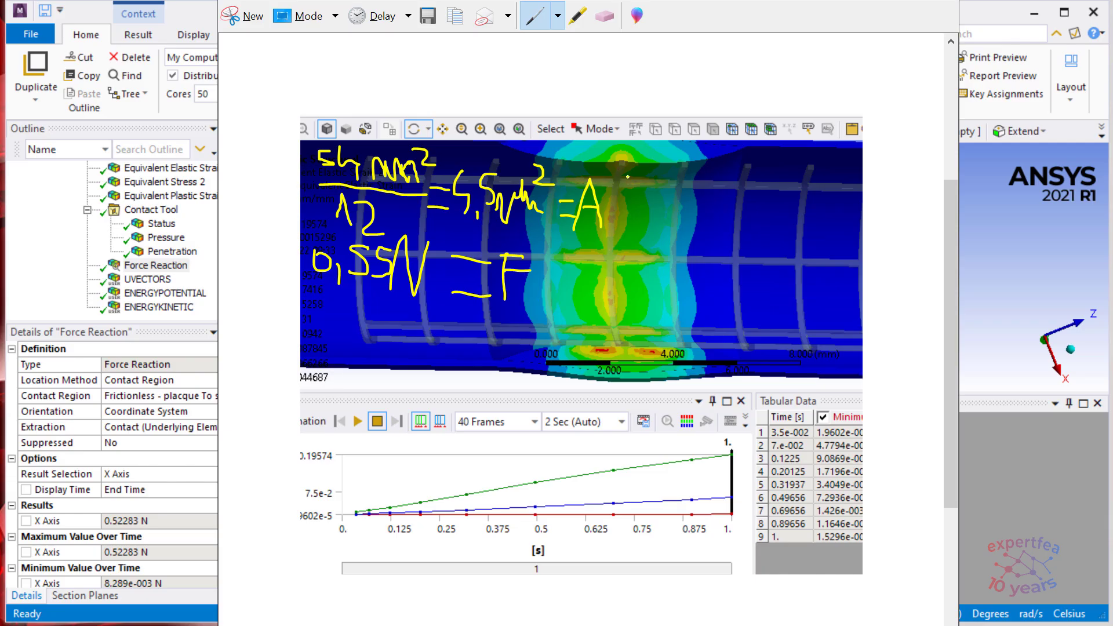
- Bracket the area and force notes and write the formula σ = F/A = P beside them
mouse_move(651, 182)
left_mouse_down()
mouse_move(660, 319)
mouse_move(633, 334)
left_mouse_up()
mouse_move(696, 182)
left_mouse_down()
mouse_move(690, 200)
mouse_move(704, 173)
mouse_move(734, 193)
mouse_move(738, 221)
left_mouse_up()
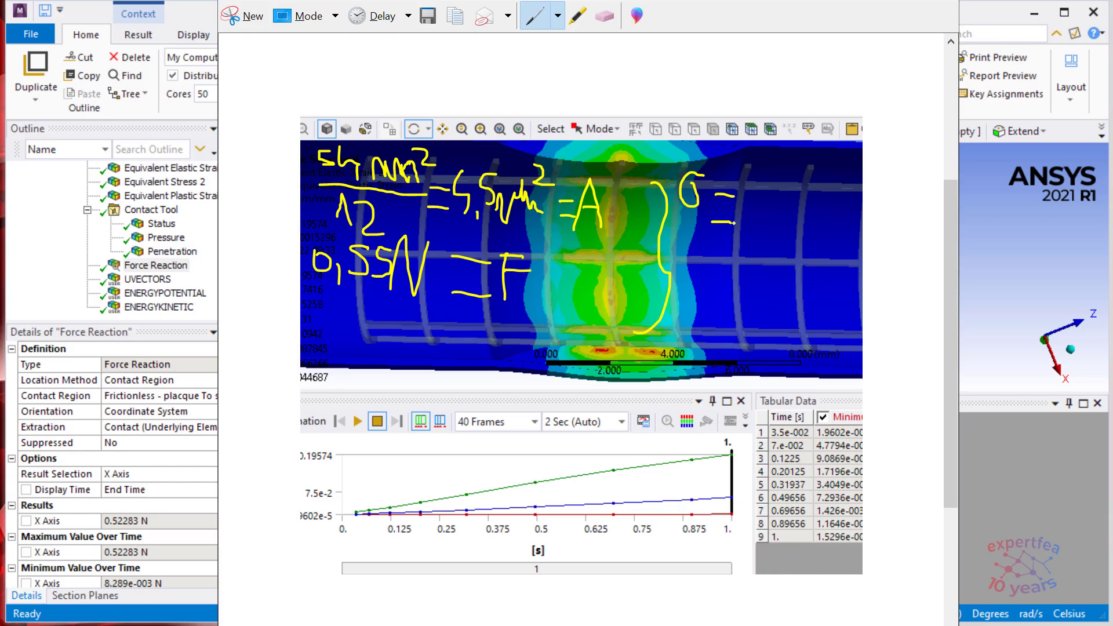
mouse_move(750, 168)
left_mouse_down()
mouse_move(757, 200)
mouse_move(773, 168)
left_mouse_up()
left_click_drag(756, 189, 776, 213)
left_click_drag(755, 264, 801, 231)
mouse_move(811, 190)
left_mouse_down()
mouse_move(819, 228)
mouse_move(810, 205)
left_mouse_up()
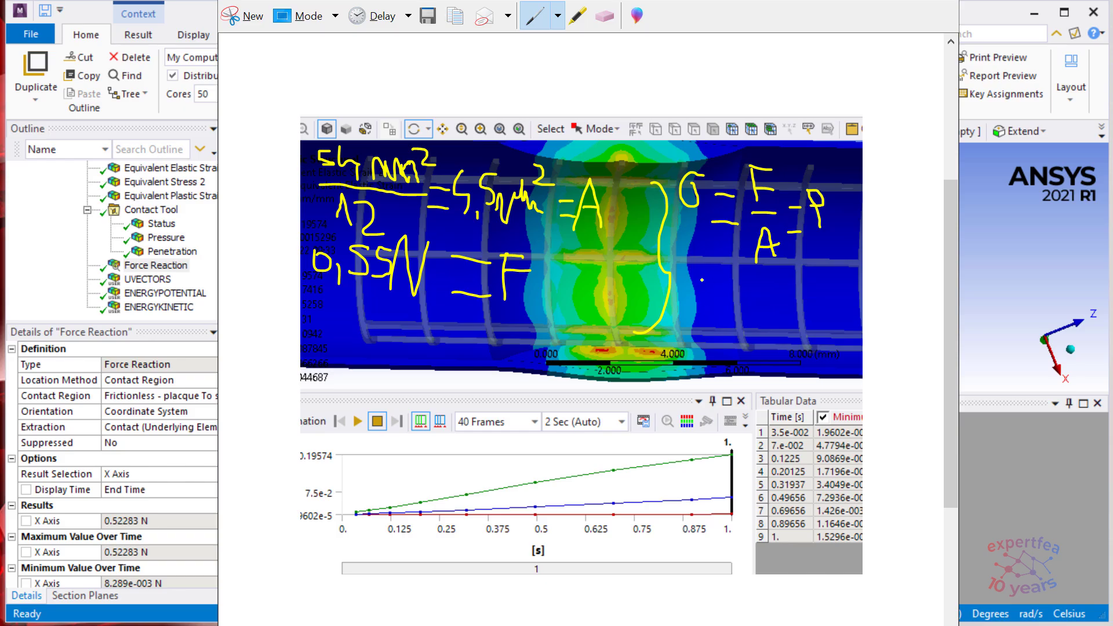
- Write P = 0,55/4,5 under the stress formula and start a result line "P ="
mouse_move(699, 272)
left_mouse_down()
mouse_move(699, 313)
mouse_move(717, 287)
mouse_move(701, 294)
mouse_move(750, 307)
mouse_move(767, 330)
left_mouse_up()
mouse_move(773, 286)
left_mouse_down()
mouse_move(791, 309)
mouse_move(820, 282)
mouse_move(833, 311)
mouse_move(845, 312)
mouse_move(791, 333)
mouse_move(807, 342)
left_mouse_up()
mouse_move(704, 339)
left_mouse_down()
mouse_move(704, 363)
mouse_move(705, 350)
mouse_move(733, 355)
mouse_move(735, 369)
left_mouse_up()
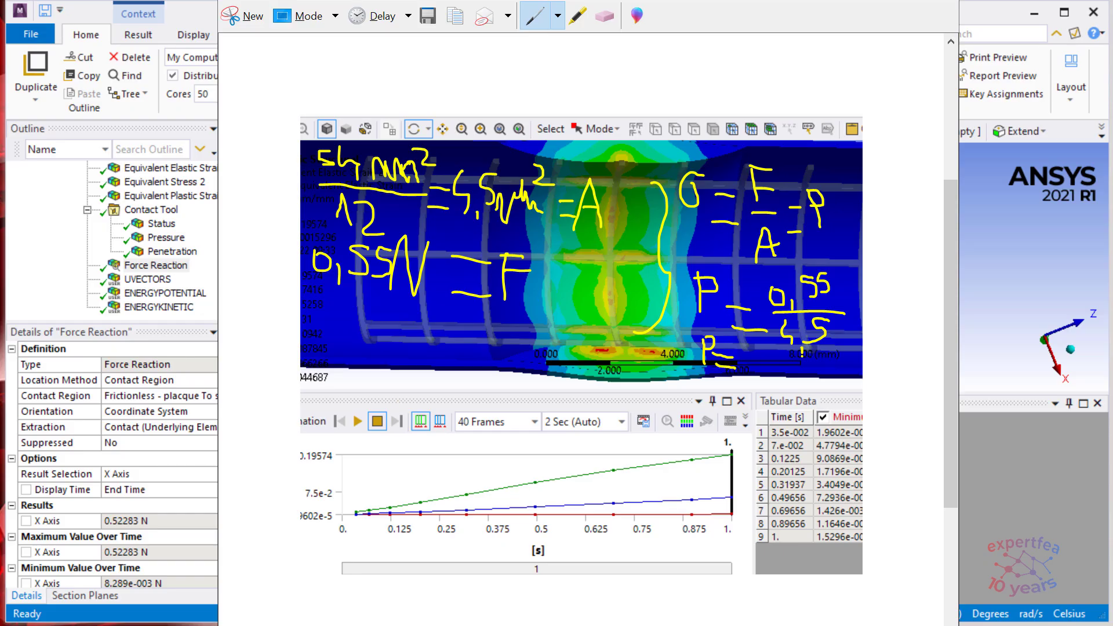
- Compute 0.55 ÷ 4.5 in the calculator and write the result 0,12 MPa after "P =" on the captured image
key("alt+Tab")
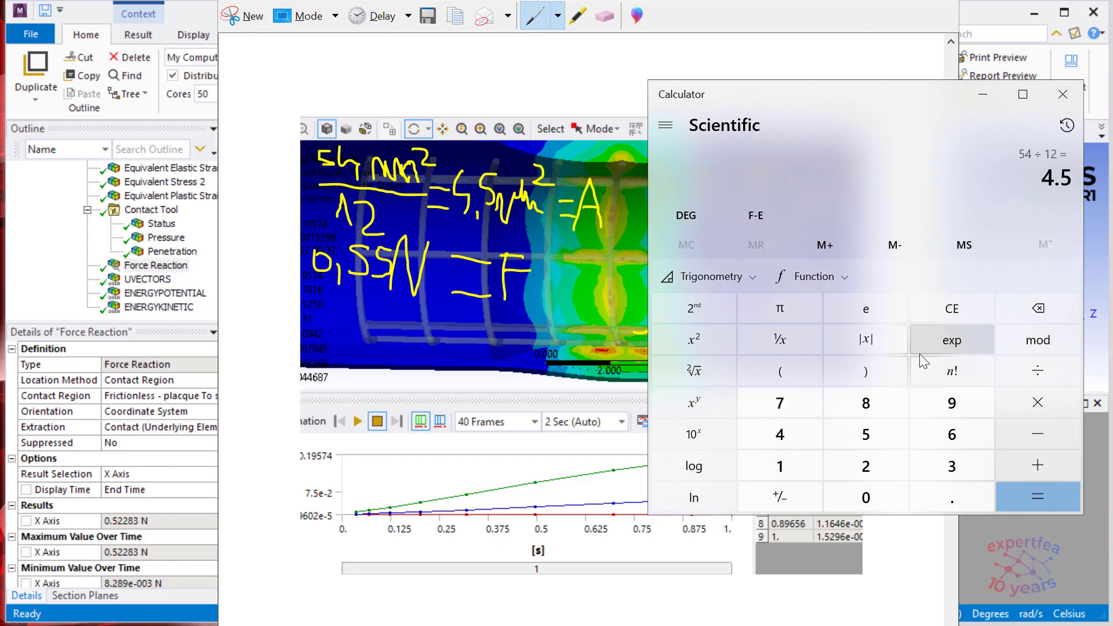
left_click_drag(887, 92, 760, 144)
left_click(826, 360)
left_click(821, 548)
double_click(738, 486)
left_click(909, 422)
left_click(655, 487)
left_click(816, 558)
left_click(751, 496)
left_click(900, 548)
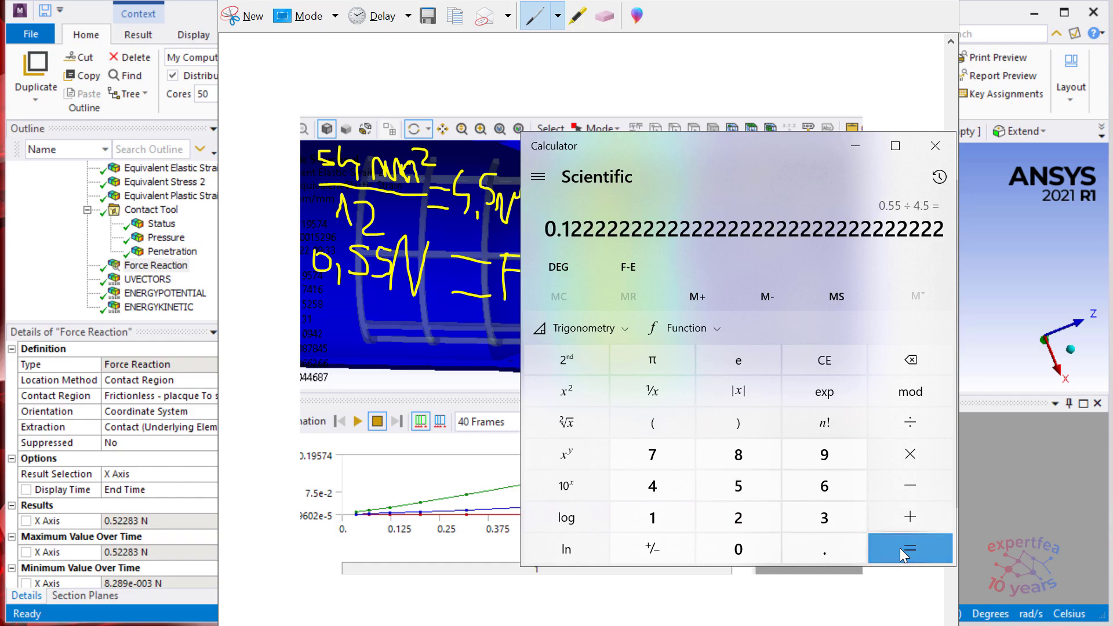
left_click(854, 146)
mouse_move(753, 356)
left_mouse_down()
mouse_move(775, 375)
mouse_move(816, 376)
mouse_move(838, 344)
mouse_move(844, 373)
mouse_move(851, 344)
mouse_move(844, 361)
mouse_move(859, 374)
left_mouse_up()
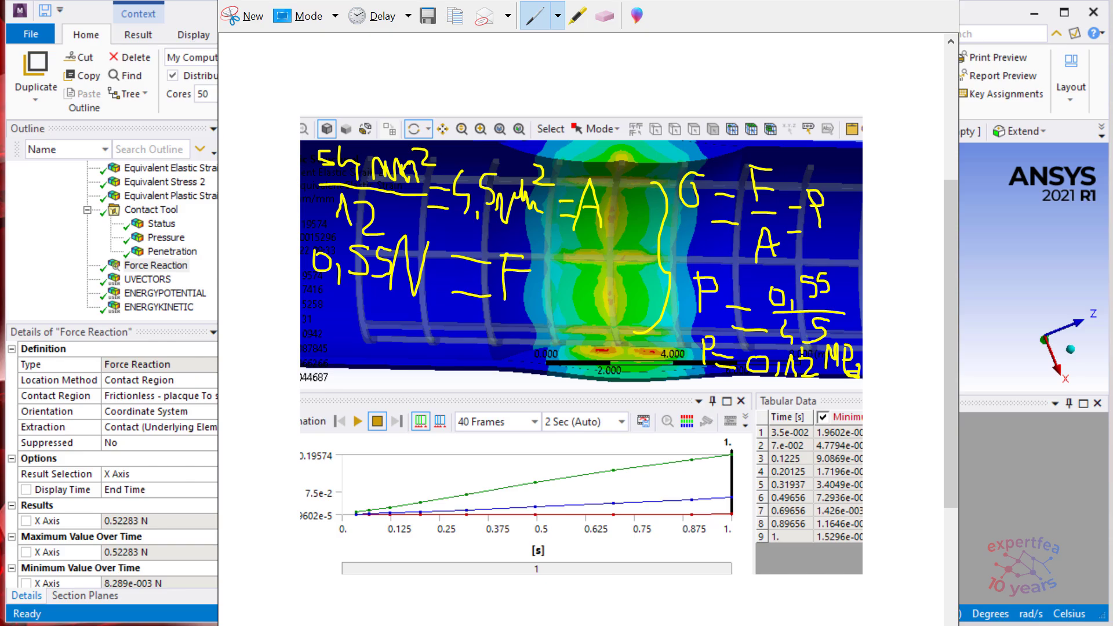
- Check the stent pressure table, note Pc ≈ 1.5 MP with an arrow from the P result, and replace the divisor 12 with 8
key("alt+Tab")
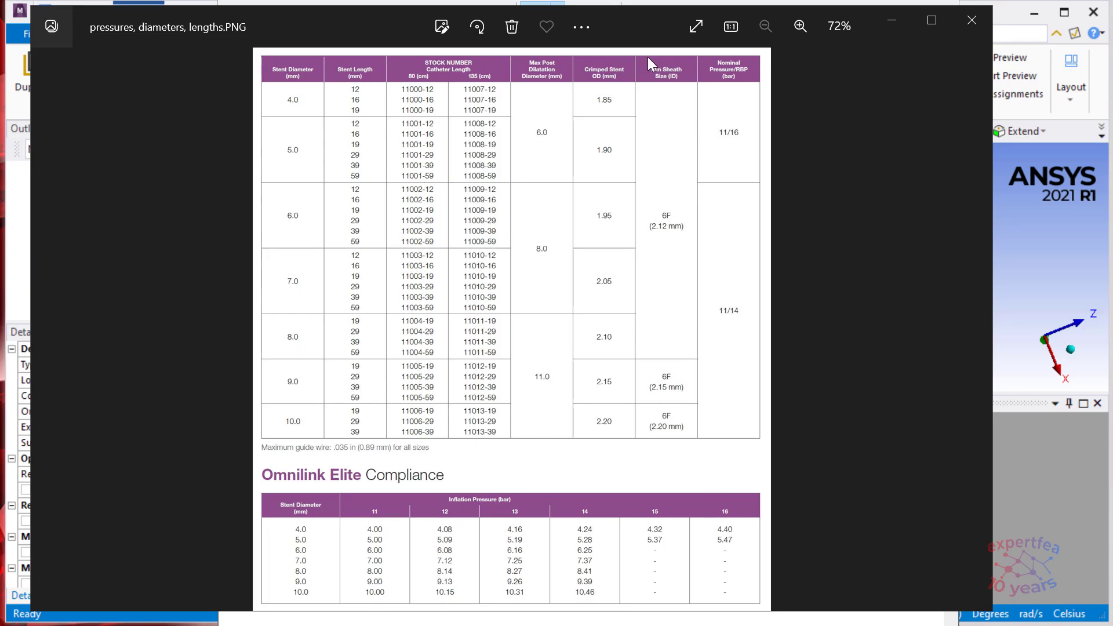
key("alt+Tab")
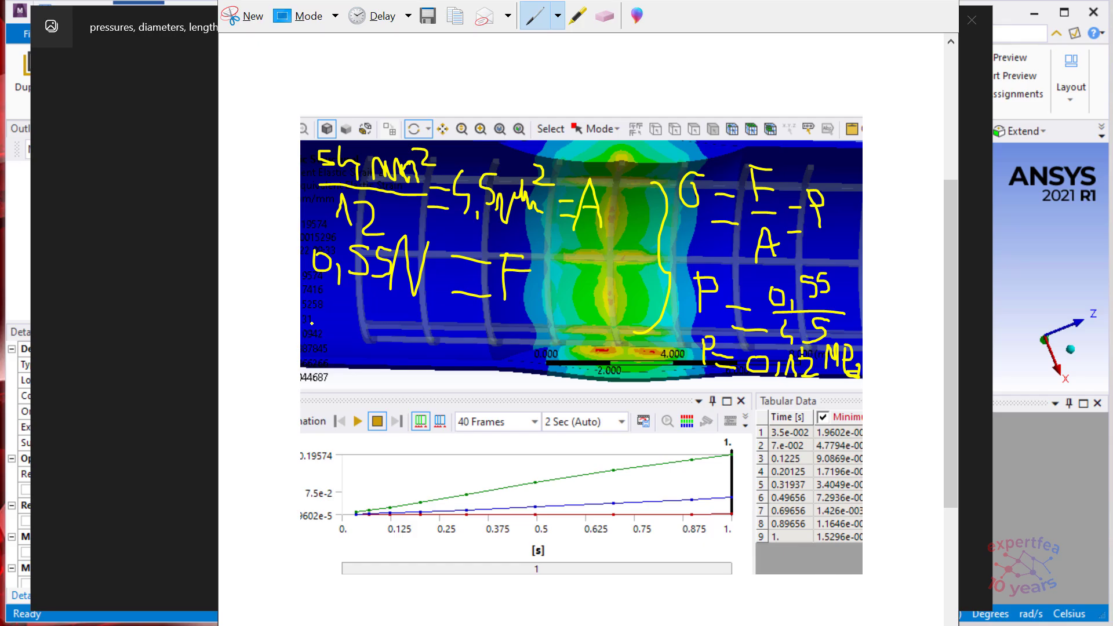
mouse_move(309, 324)
left_mouse_down()
mouse_move(308, 364)
mouse_move(320, 326)
mouse_move(307, 347)
mouse_move(327, 350)
left_mouse_up()
mouse_move(314, 354)
left_mouse_down()
mouse_move(328, 365)
mouse_move(349, 350)
mouse_move(360, 365)
mouse_move(359, 340)
mouse_move(361, 364)
mouse_move(393, 348)
mouse_move(389, 364)
mouse_move(413, 333)
mouse_move(433, 363)
mouse_move(444, 341)
mouse_move(435, 351)
left_mouse_up()
left_click(452, 355)
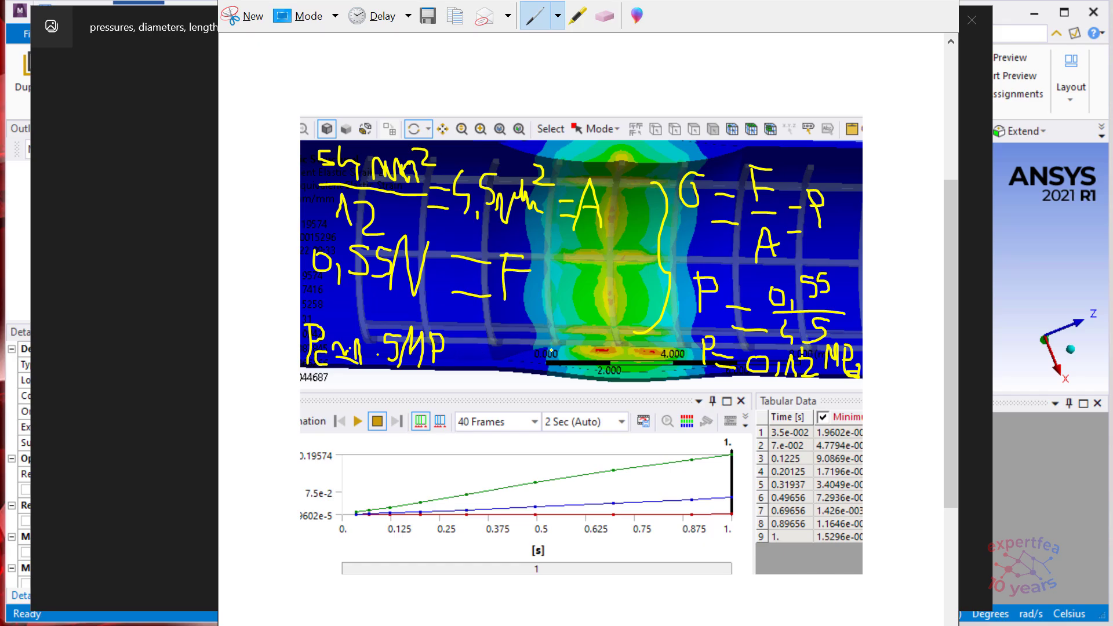
mouse_move(654, 352)
left_mouse_down()
mouse_move(509, 351)
mouse_move(542, 368)
left_mouse_up()
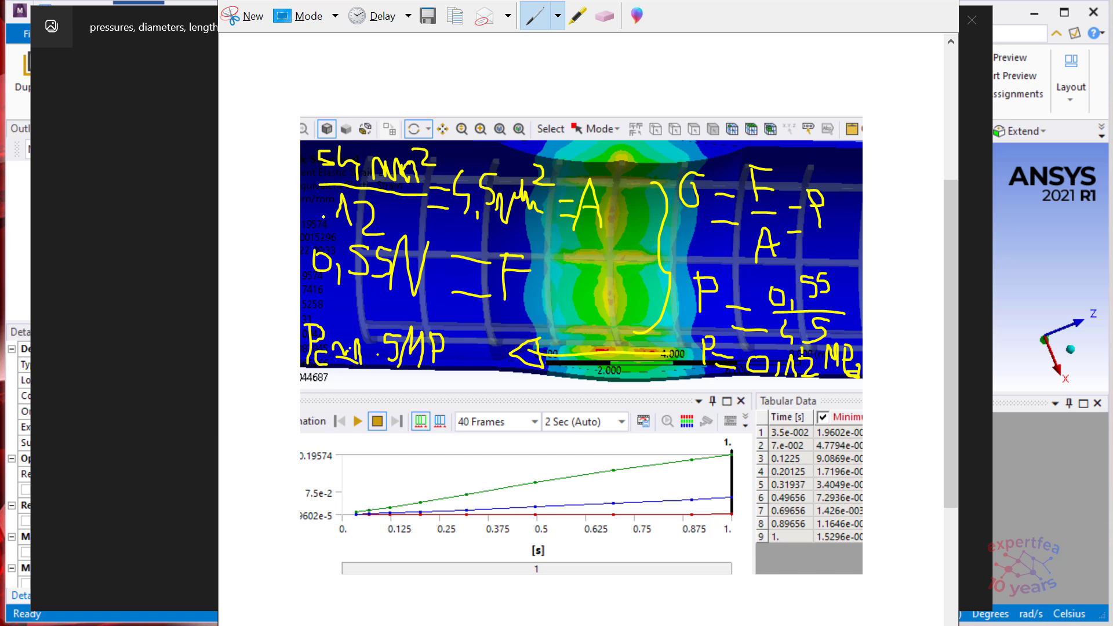
mouse_move(323, 217)
left_mouse_down()
mouse_move(361, 213)
mouse_move(347, 233)
mouse_move(426, 224)
left_mouse_up()
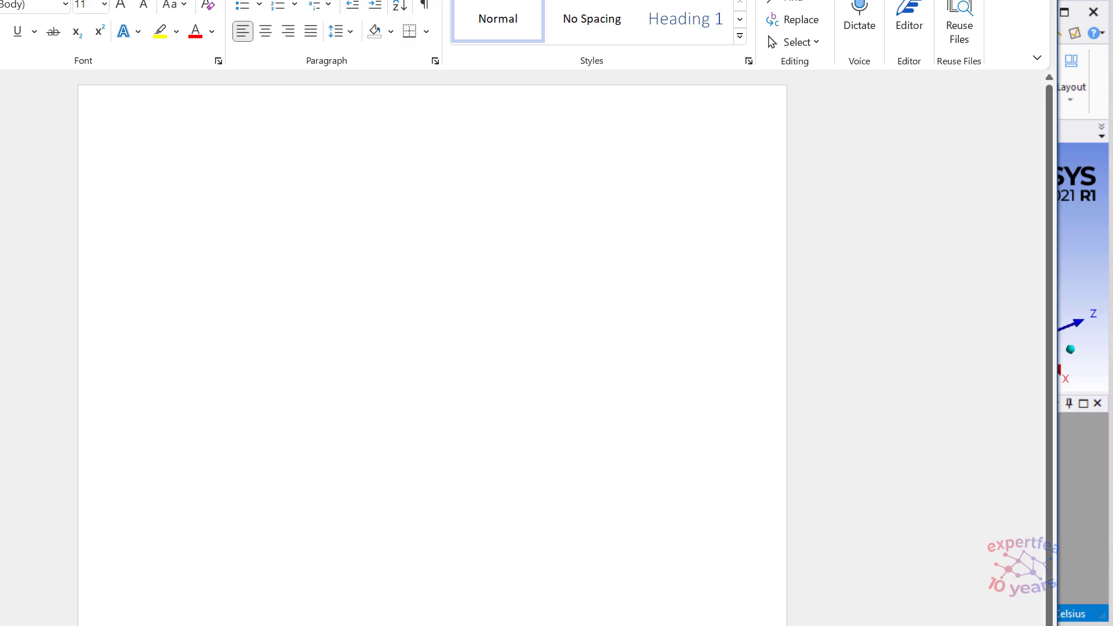
- Take a new snip of the blank Word page and change the pen colour for new notes
key("alt+Tab")
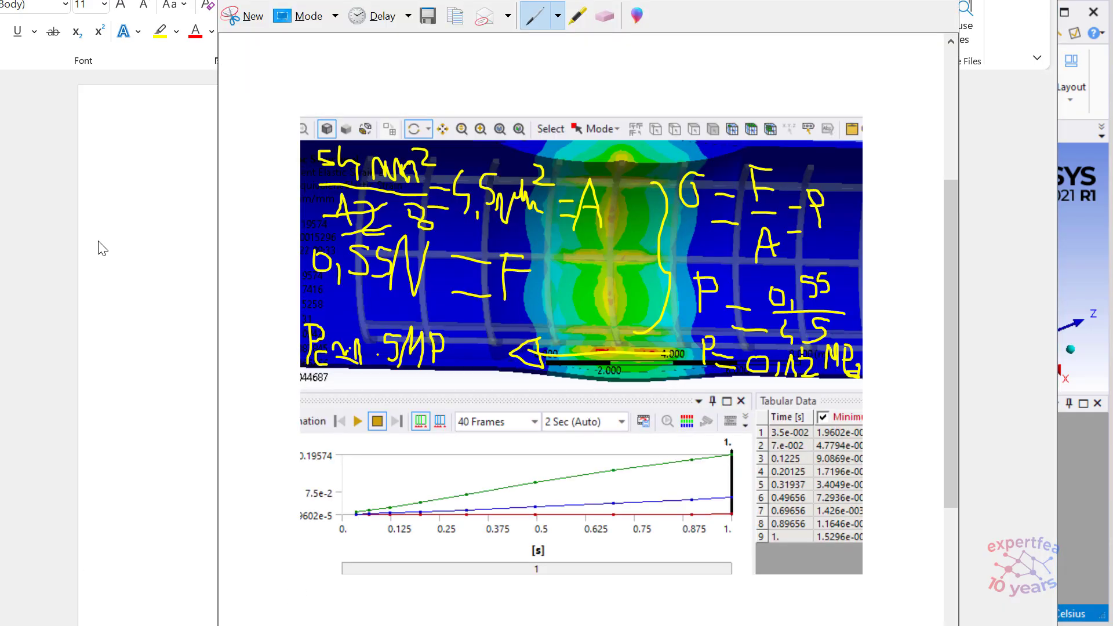
left_click(253, 17)
left_click_drag(124, 118, 770, 580)
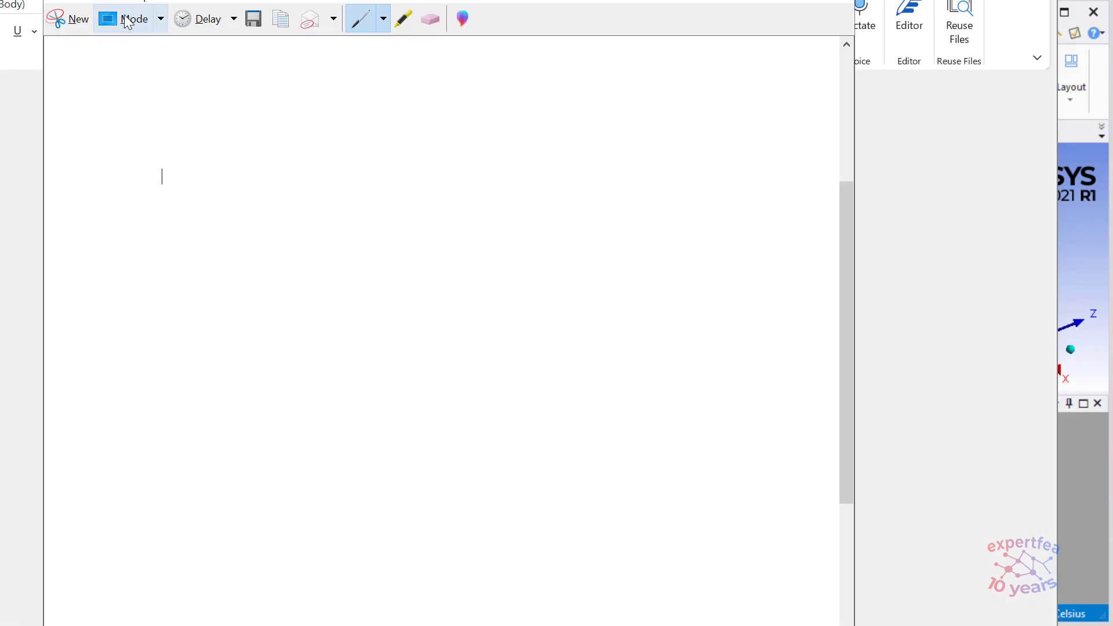
left_click(383, 21)
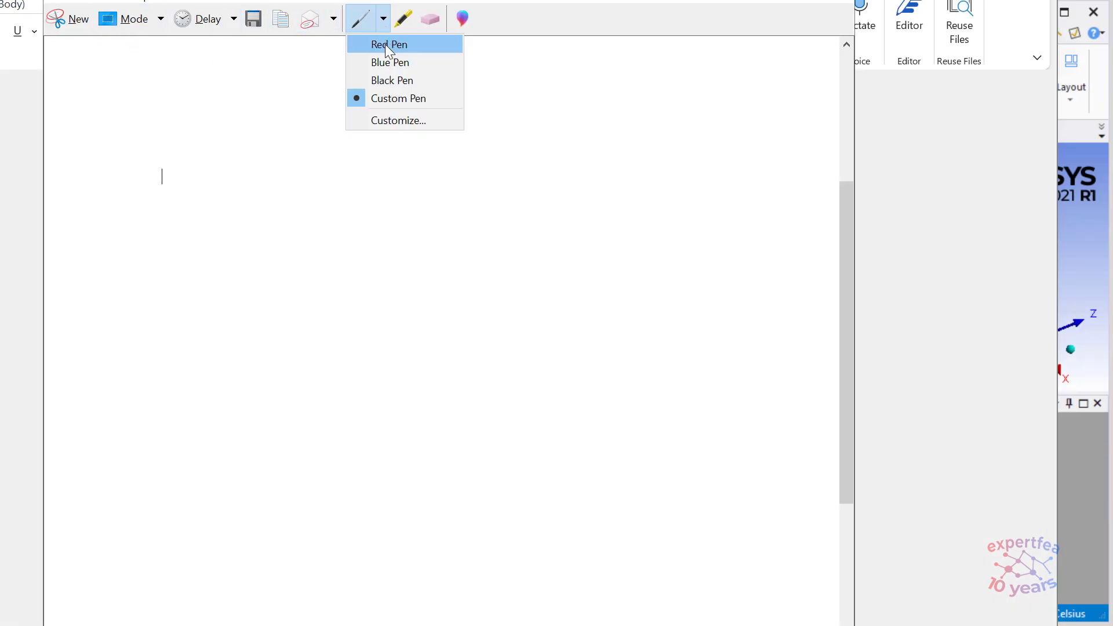
left_click(388, 45)
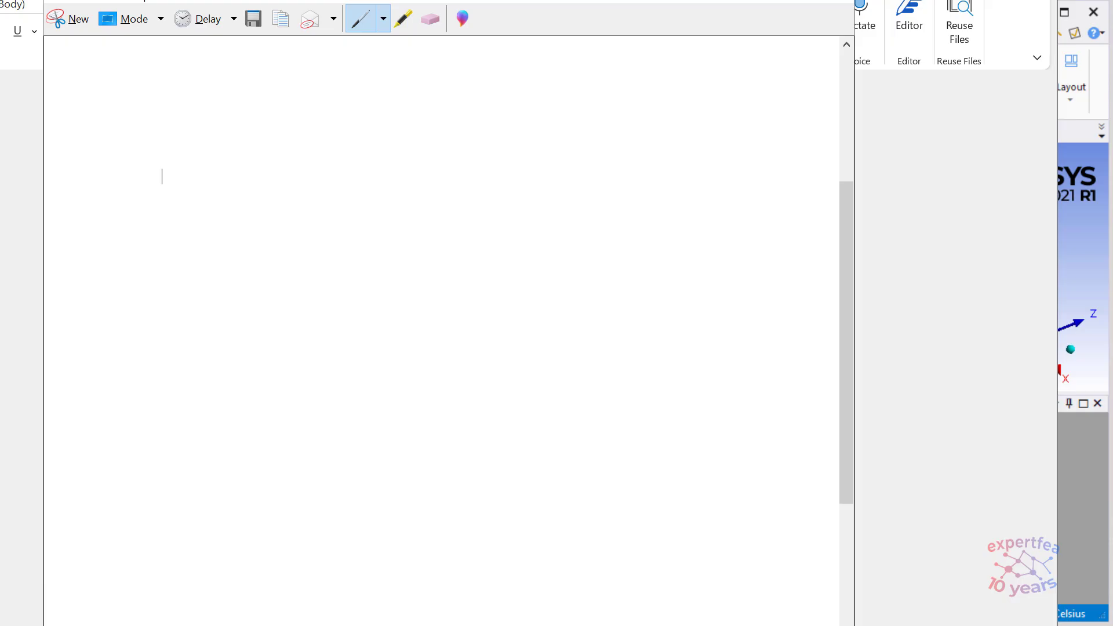
- Bring up the pressures, diameters, lengths image, move it aside and return to the blank capture
left_click(877, 85)
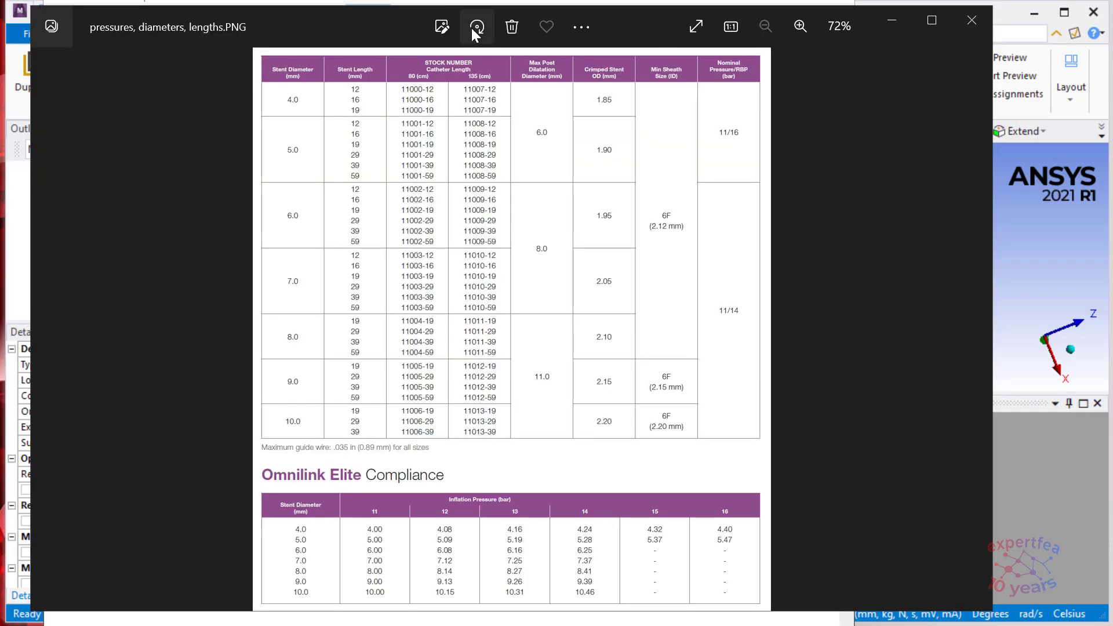
left_click_drag(340, 22, 530, 43)
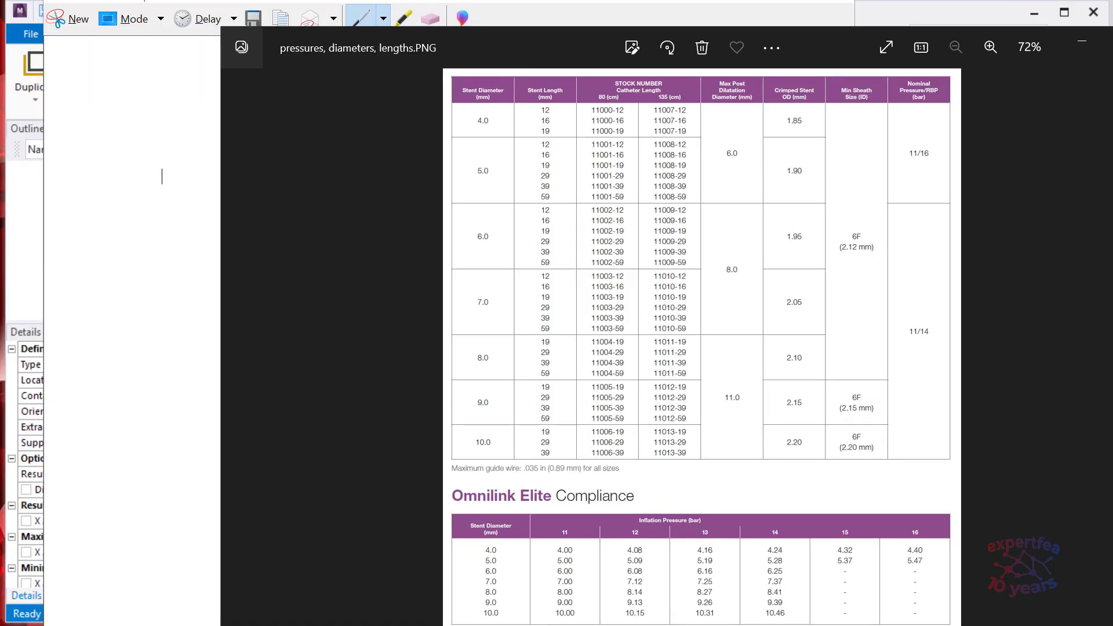
left_click(452, 2)
- Write the pressure note Pc ≈ 16 bar ≈ 1.6 MPa in blue on the blank capture
mouse_move(155, 97)
left_mouse_down()
mouse_move(162, 124)
mouse_move(158, 106)
mouse_move(210, 133)
left_mouse_up()
left_click(892, 68)
left_click(216, 143)
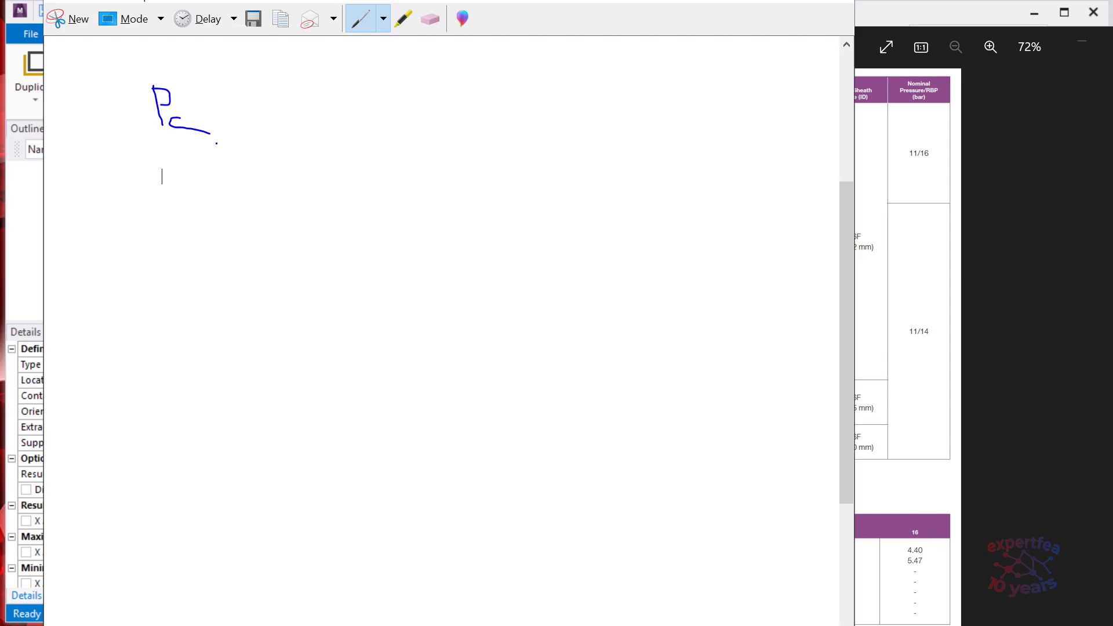
mouse_move(214, 106)
left_mouse_down()
mouse_move(237, 124)
mouse_move(252, 101)
mouse_move(262, 132)
left_mouse_up()
mouse_move(270, 110)
left_mouse_down()
mouse_move(284, 99)
mouse_move(268, 118)
mouse_move(320, 135)
left_mouse_up()
mouse_move(327, 104)
left_mouse_down()
mouse_move(340, 135)
mouse_move(345, 113)
mouse_move(411, 131)
mouse_move(451, 104)
mouse_move(443, 139)
mouse_move(478, 135)
left_mouse_up()
left_click(424, 133)
mouse_move(495, 97)
left_mouse_down()
mouse_move(508, 140)
mouse_move(513, 116)
mouse_move(498, 127)
left_mouse_up()
mouse_move(521, 127)
left_mouse_down()
mouse_move(534, 145)
mouse_move(482, 116)
mouse_move(497, 152)
left_mouse_up()
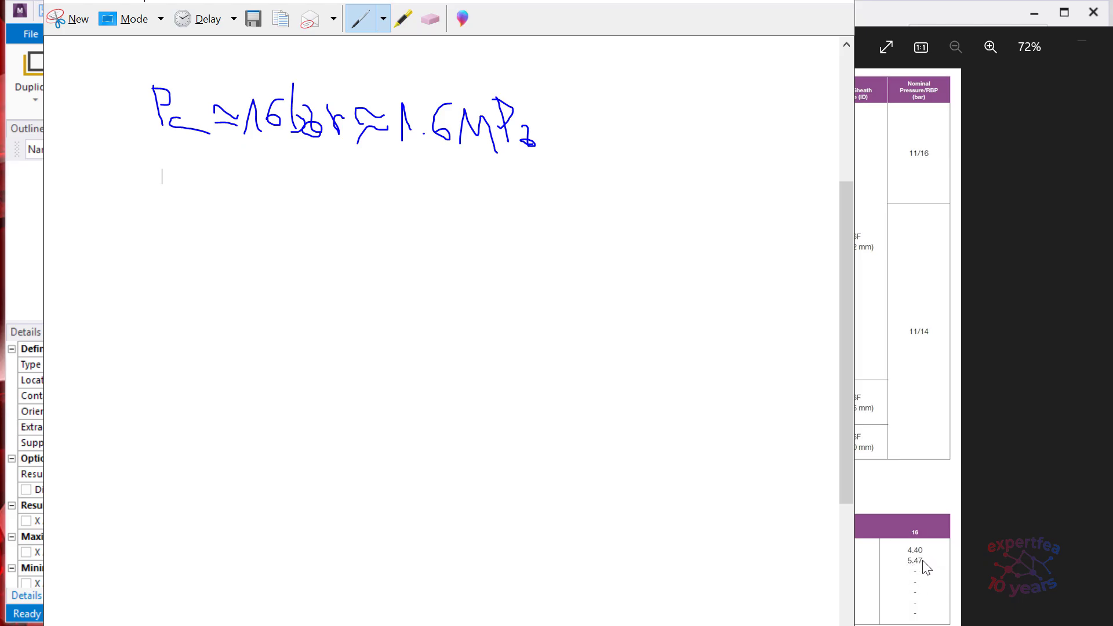
- Consult the stent compliance table, and add an arrow from the 1.6 MPa note to δr = 0,23
left_click(1006, 229)
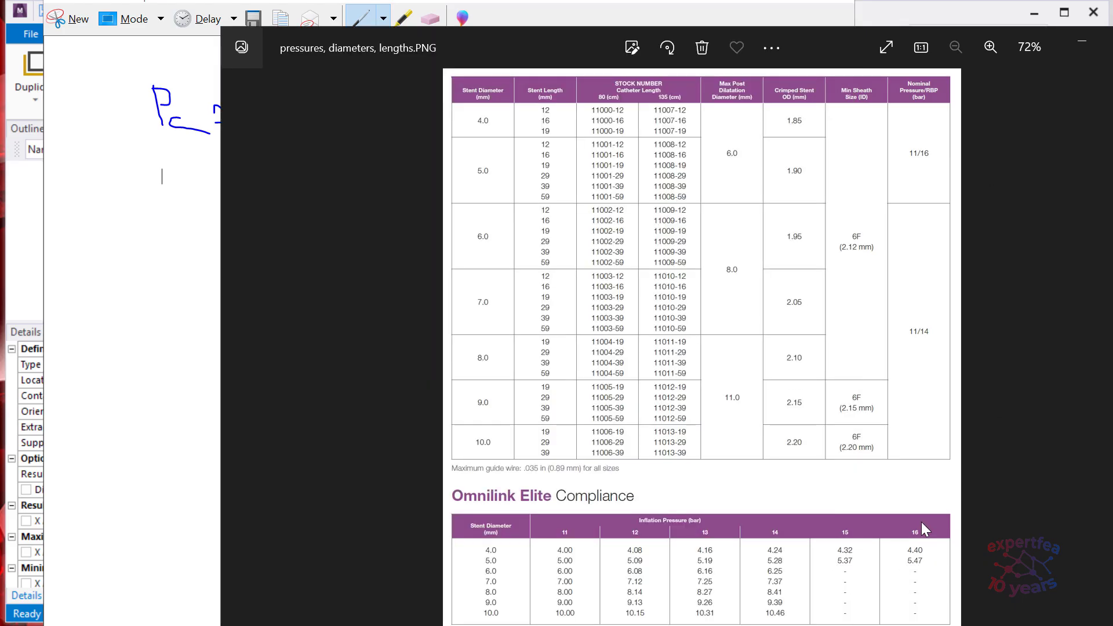
left_click(580, 5)
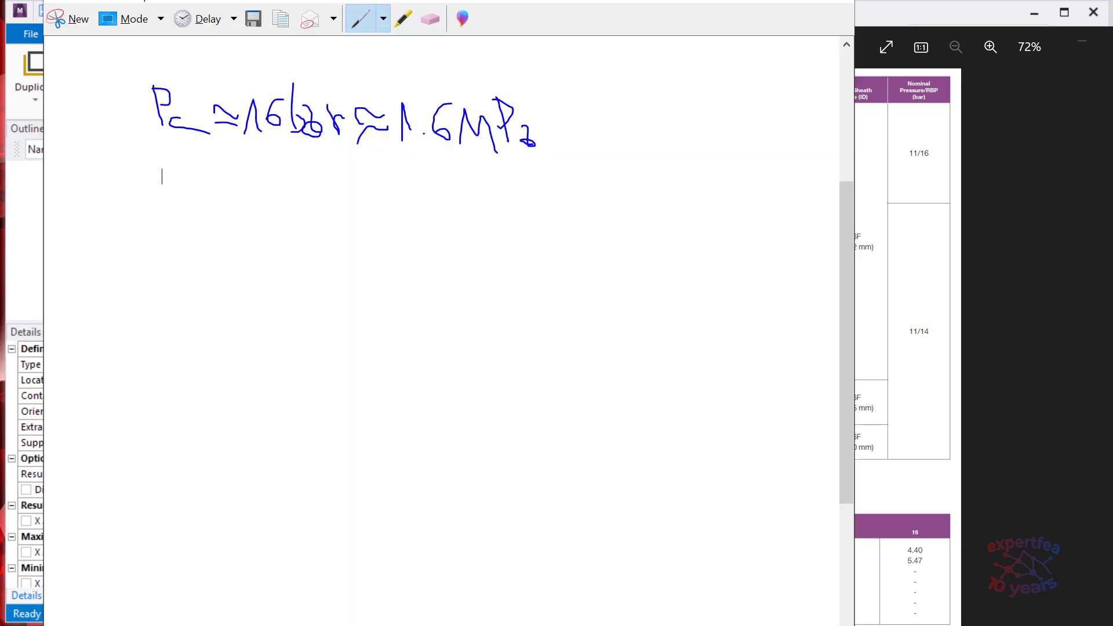
mouse_move(552, 123)
left_mouse_down()
mouse_move(621, 122)
mouse_move(616, 146)
mouse_move(604, 99)
left_mouse_up()
mouse_move(657, 138)
left_mouse_down()
mouse_move(667, 157)
mouse_move(689, 113)
left_mouse_up()
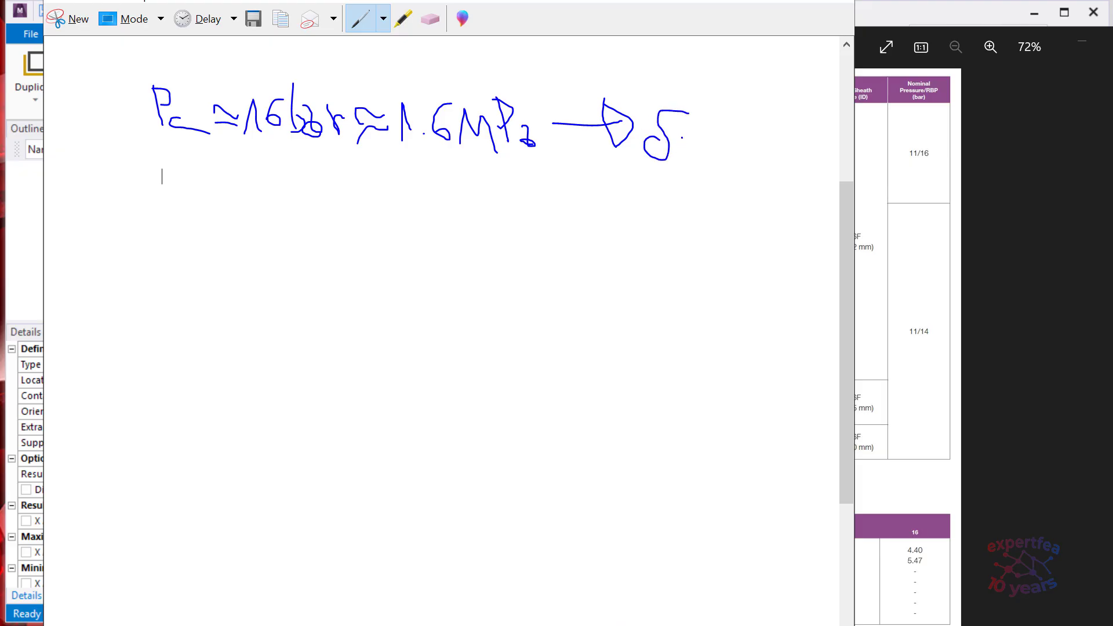
mouse_move(676, 145)
left_mouse_down()
mouse_move(682, 165)
mouse_move(718, 133)
mouse_move(722, 154)
mouse_move(740, 154)
mouse_move(755, 173)
mouse_move(800, 150)
mouse_move(783, 172)
left_mouse_up()
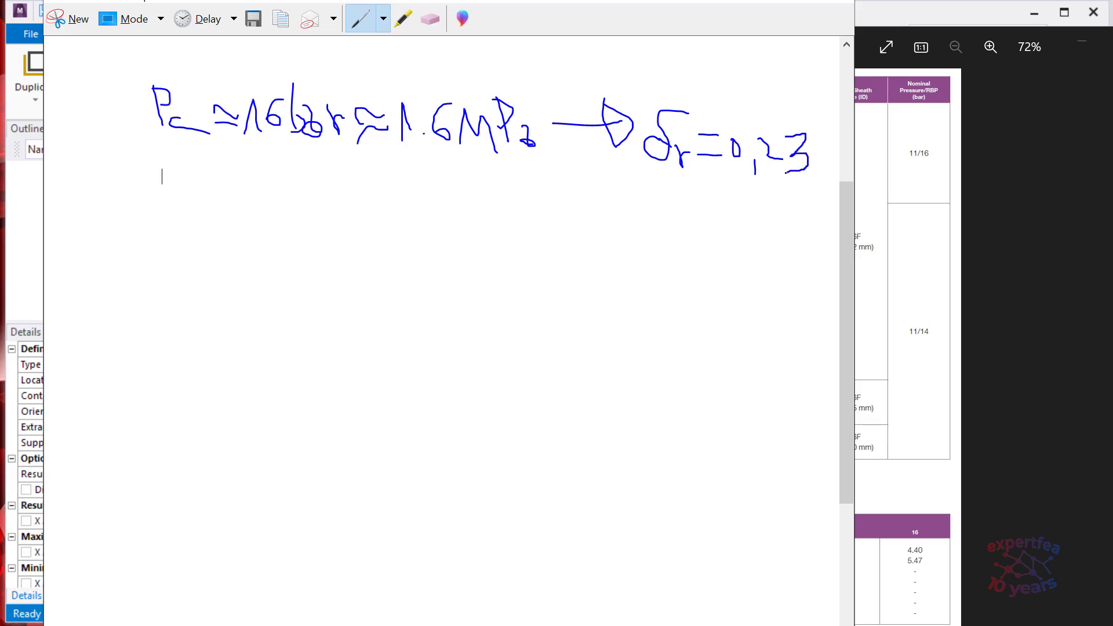
- Add the unit mm to the 0,23 value, and write 0.35 mm above the note and strike it out
mouse_move(633, 55)
left_mouse_down()
mouse_move(627, 69)
mouse_move(634, 55)
mouse_move(684, 73)
mouse_move(668, 85)
left_mouse_up()
left_click(653, 66)
mouse_move(699, 46)
left_mouse_down()
mouse_move(691, 78)
mouse_move(743, 87)
mouse_move(758, 68)
mouse_move(770, 72)
left_mouse_up()
mouse_move(798, 175)
left_mouse_down()
mouse_move(793, 194)
mouse_move(825, 196)
left_mouse_up()
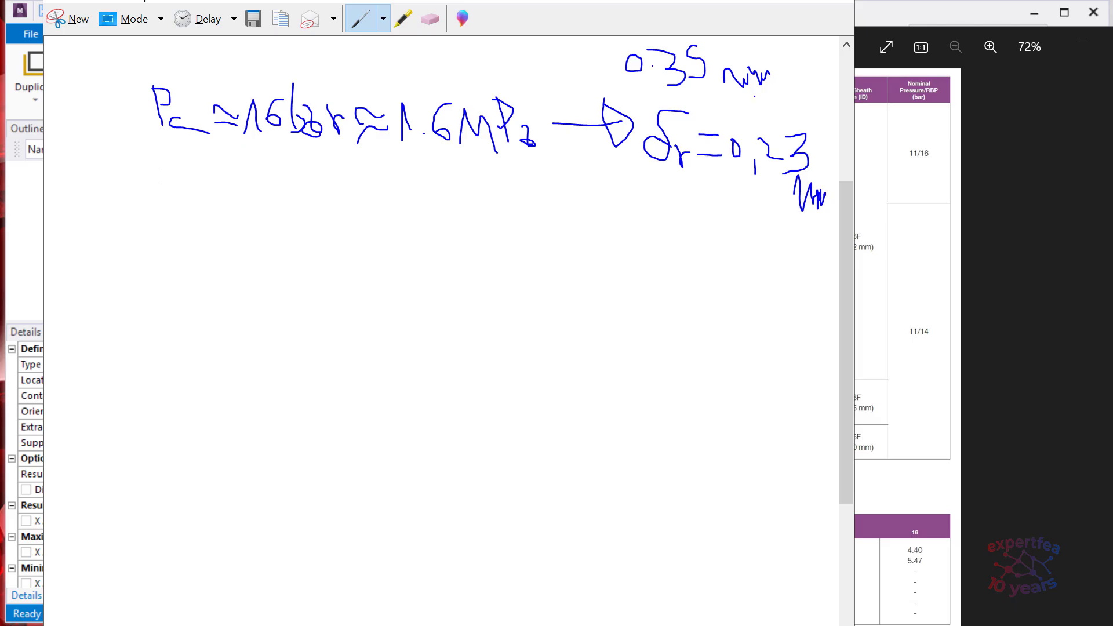
left_click_drag(650, 37, 742, 99)
left_click_drag(648, 91, 781, 58)
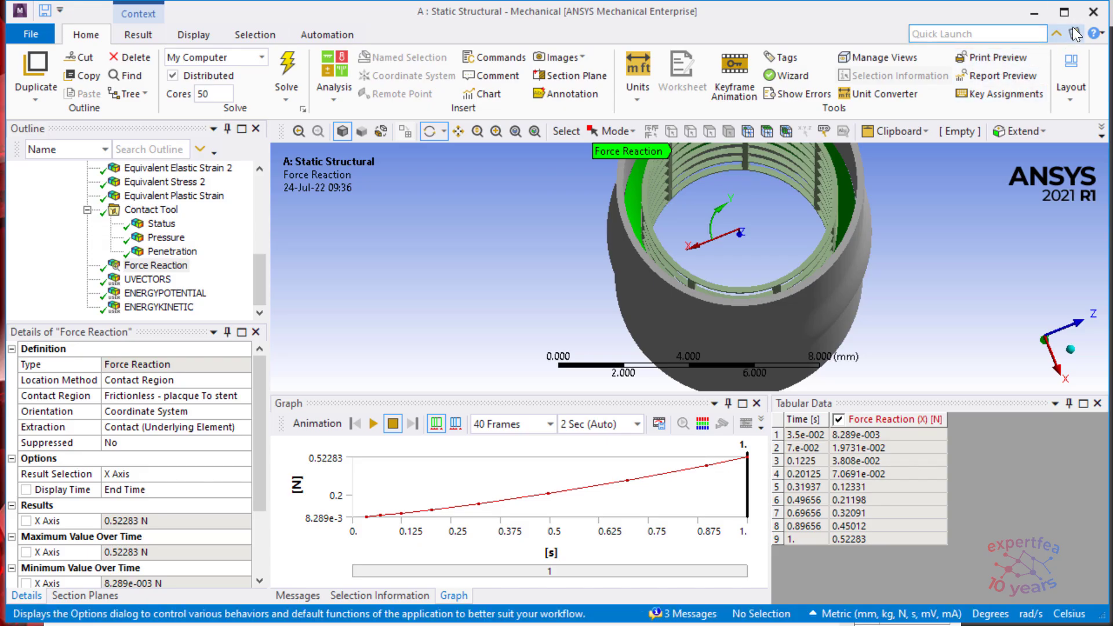
- Close ANSYS Mechanical and switch to the Workbench project window
left_click(1092, 15)
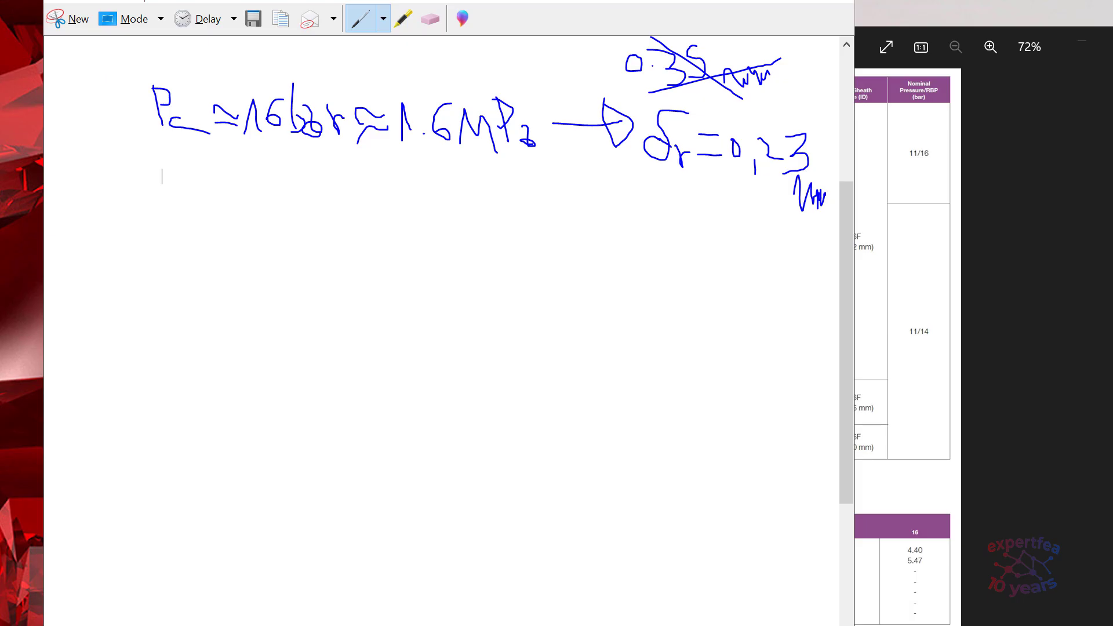
key("alt+Tab")
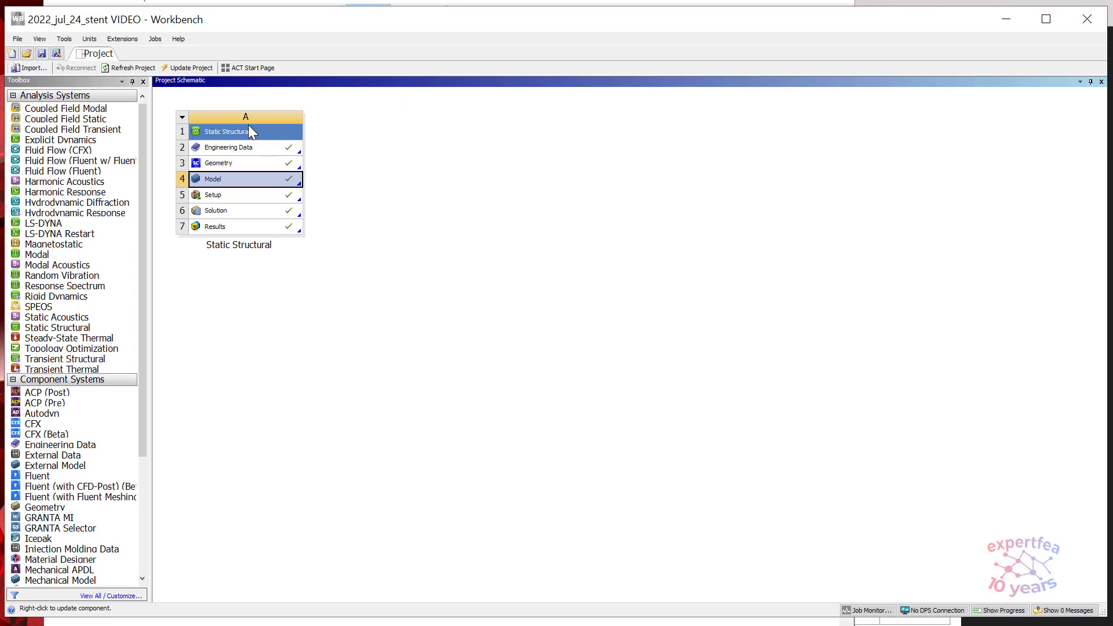
- Duplicate the Static Structural system and place the copy beside the original in the project schematic
left_click(182, 116)
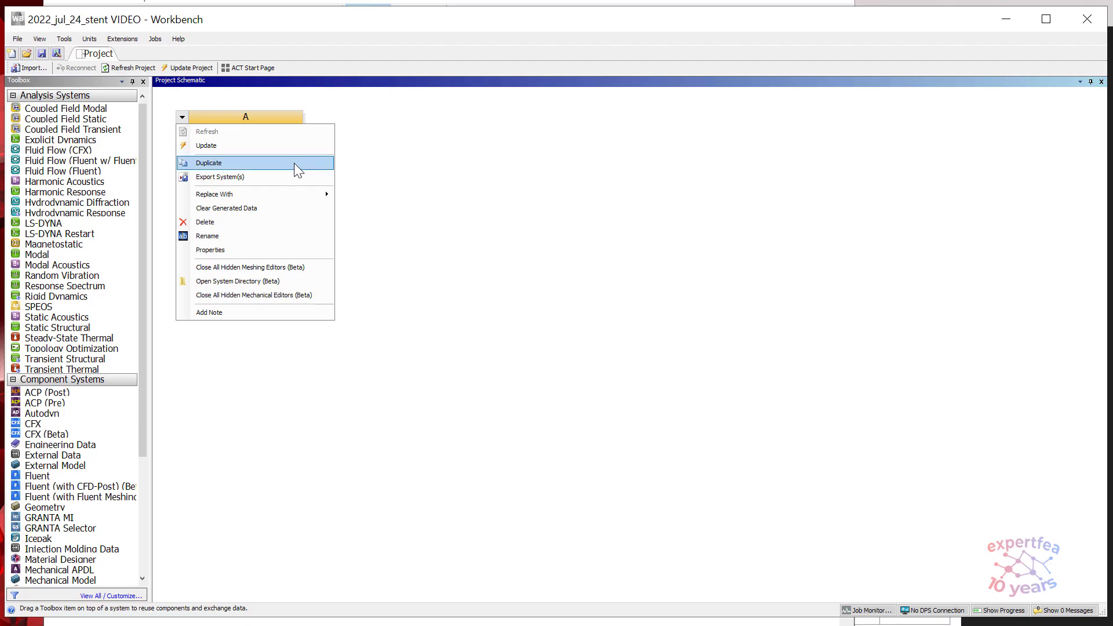
left_click(294, 163)
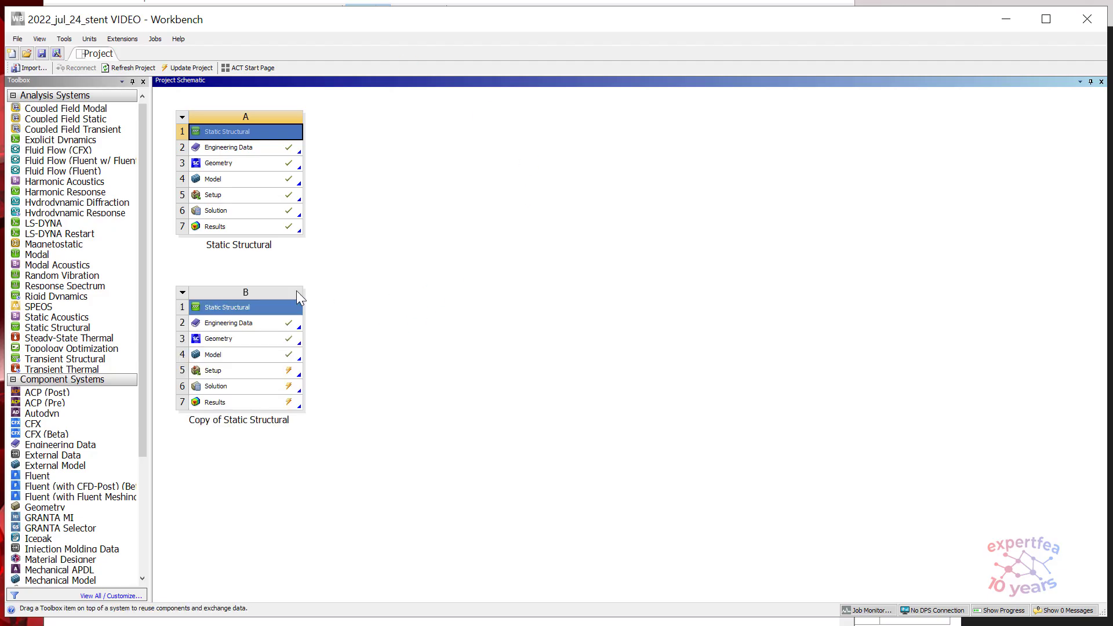
left_click_drag(251, 308, 411, 177)
- Rename the Setup cell of system A as "0.35 mm displ"
left_click(246, 200)
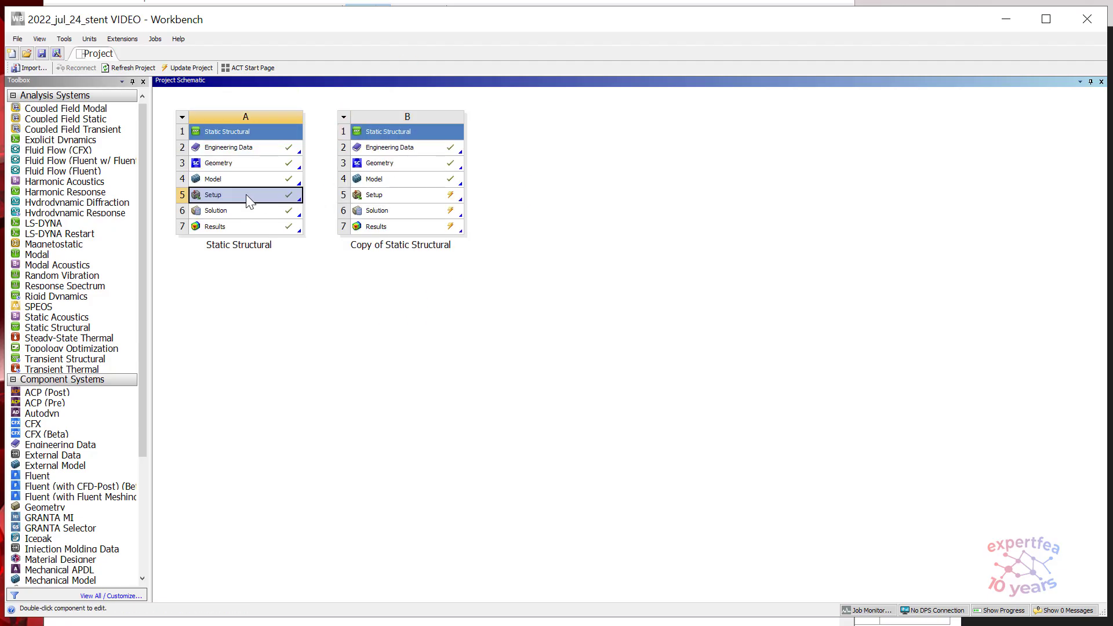
right_click(252, 200)
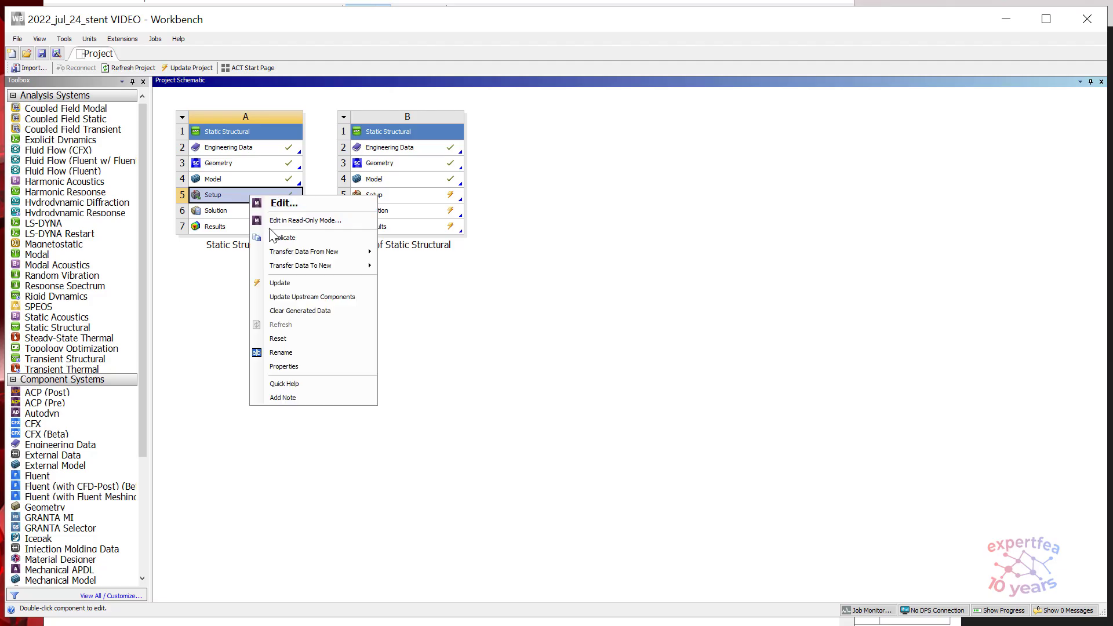
left_click(320, 356)
type("0.35 mm displa")
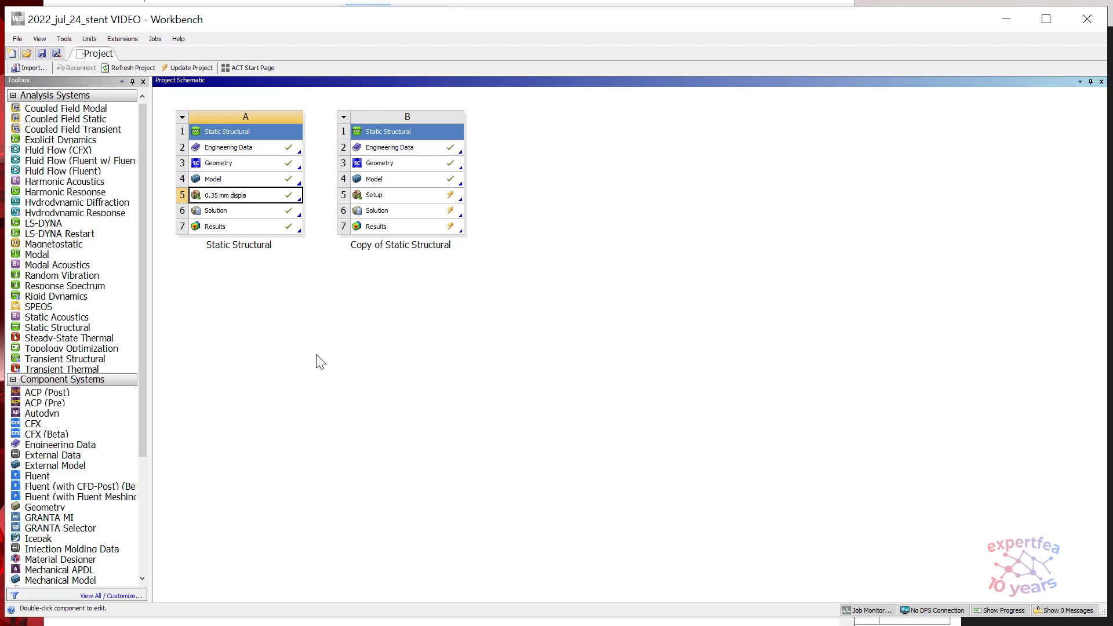
key("Return")
key("Right")
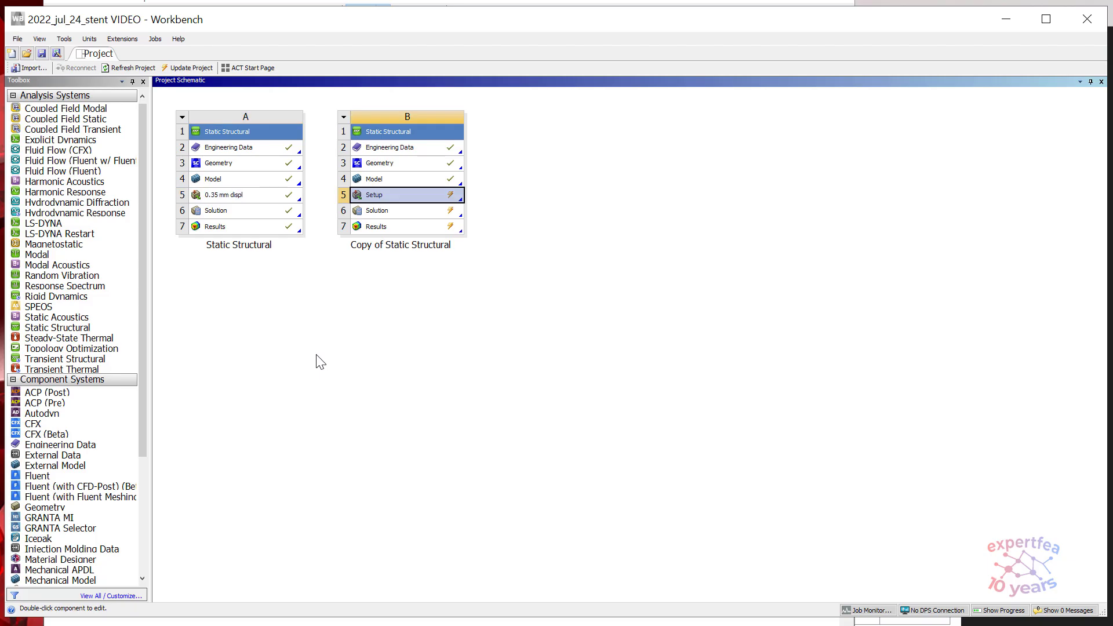
- Reuse system A's setup name for the Setup cell of system B, changing it to "0.23 mm displ"
key("Left")
key("F2")
key("ctrl+c")
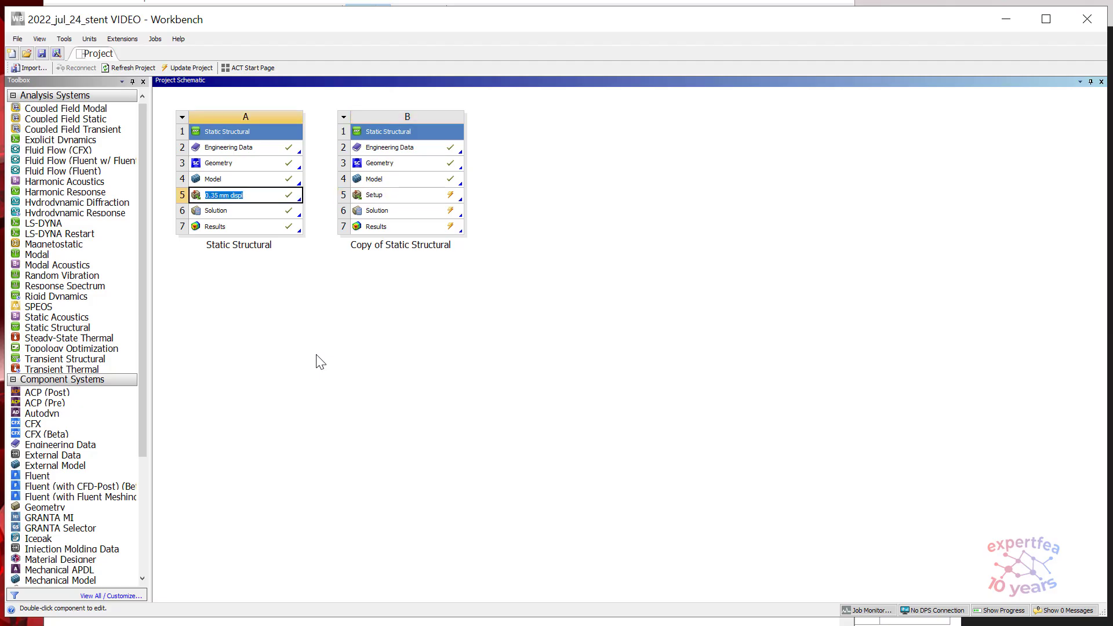
key("Return")
key("Right")
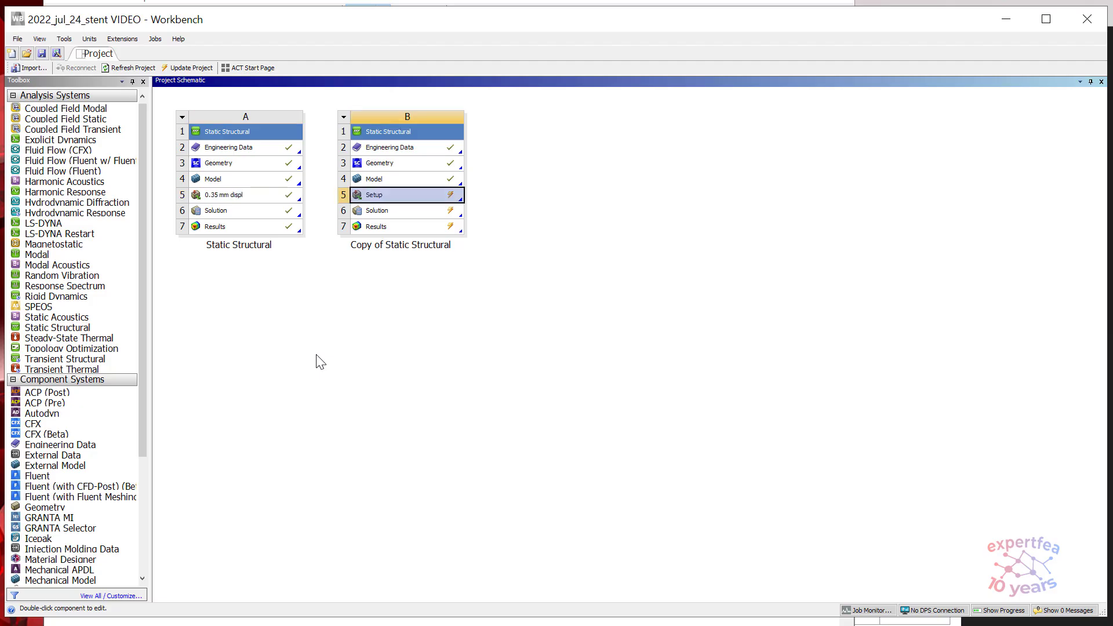
key("F2")
key("ctrl+v")
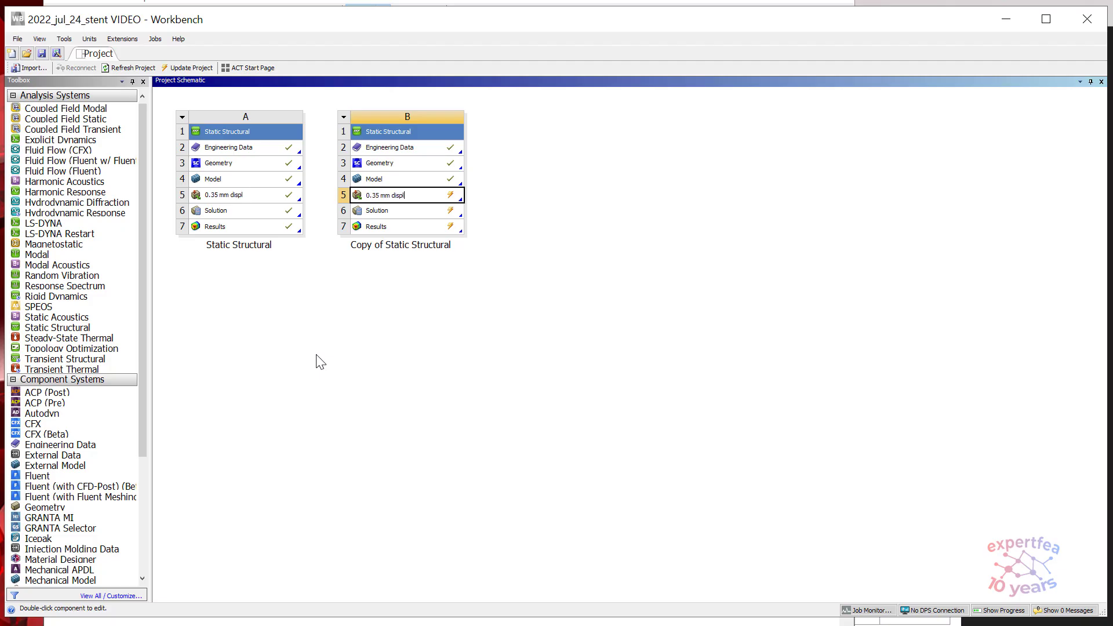
key("Delete")
key("Delete")
type("23")
key("Return")
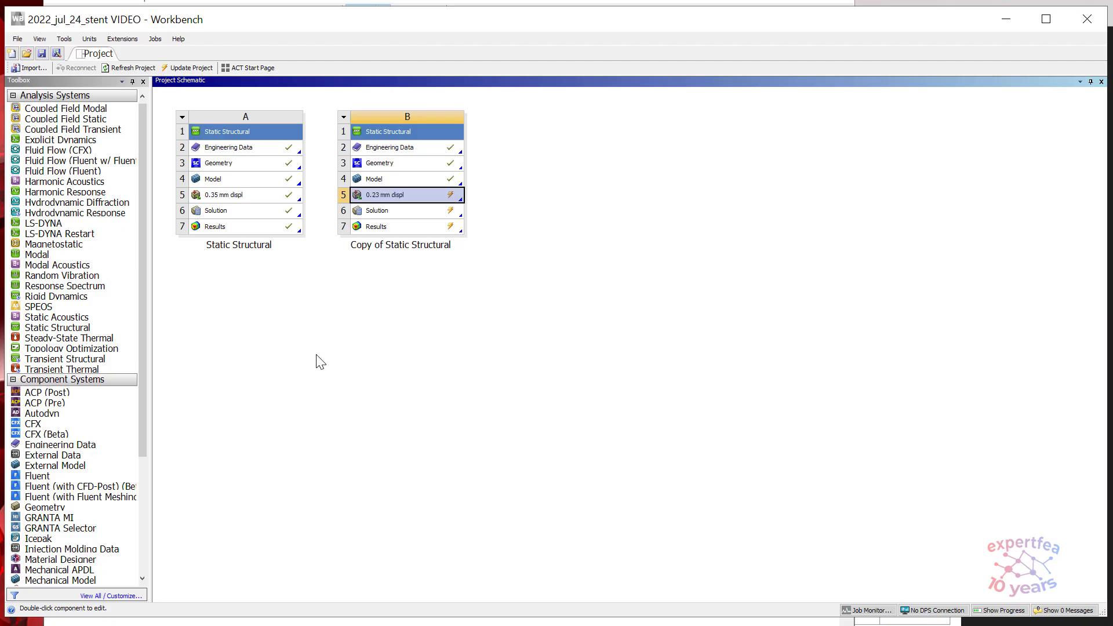
- Open the copied analysis in ANSYS Mechanical and set the X component of Displacement to 0.23 mm
double_click(403, 227)
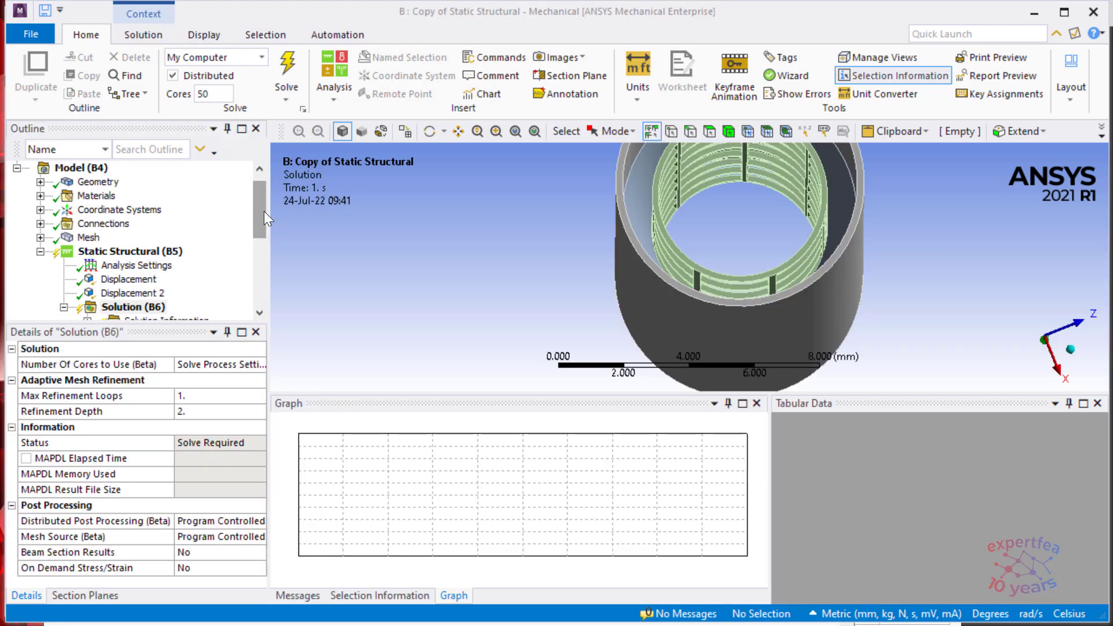
mouse_move(263, 211)
left_mouse_down()
mouse_move(261, 226)
mouse_move(260, 213)
left_mouse_up()
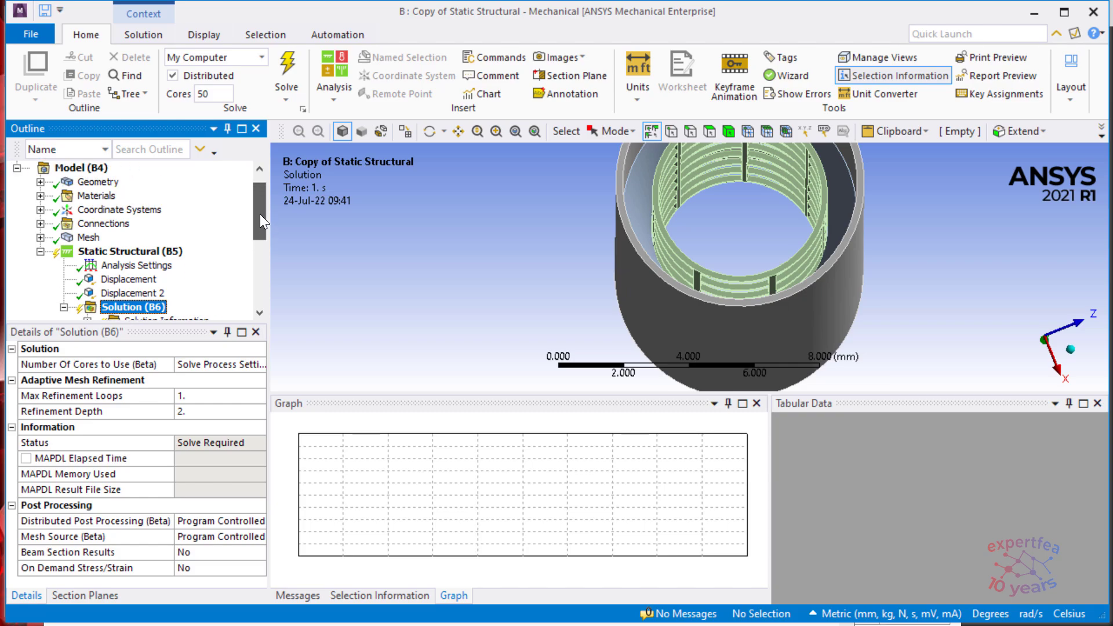
left_click(82, 291)
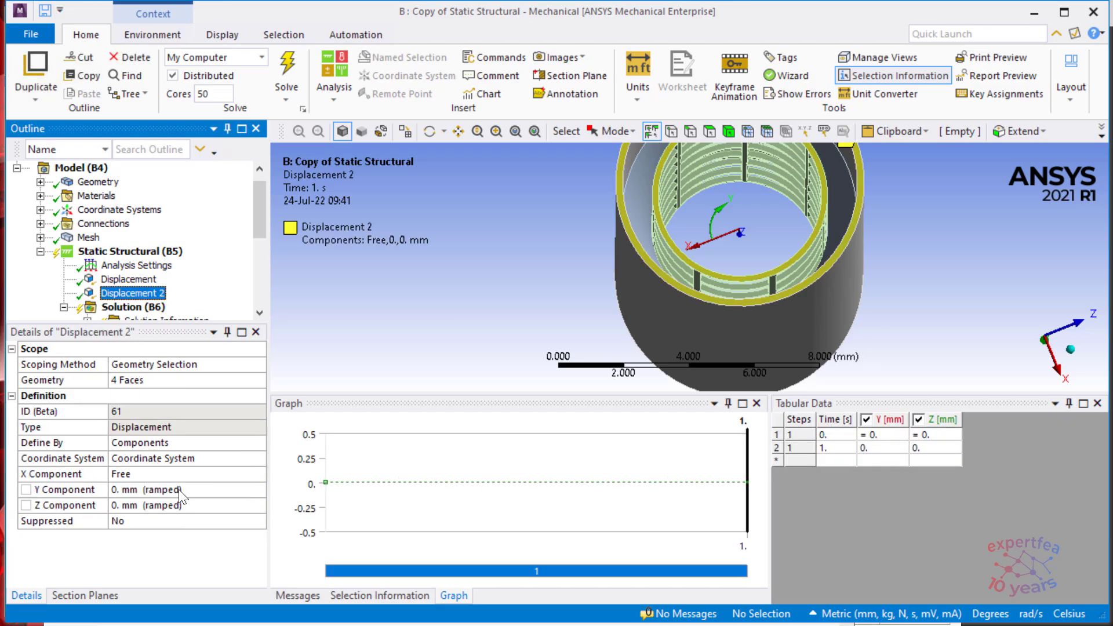
key("Up")
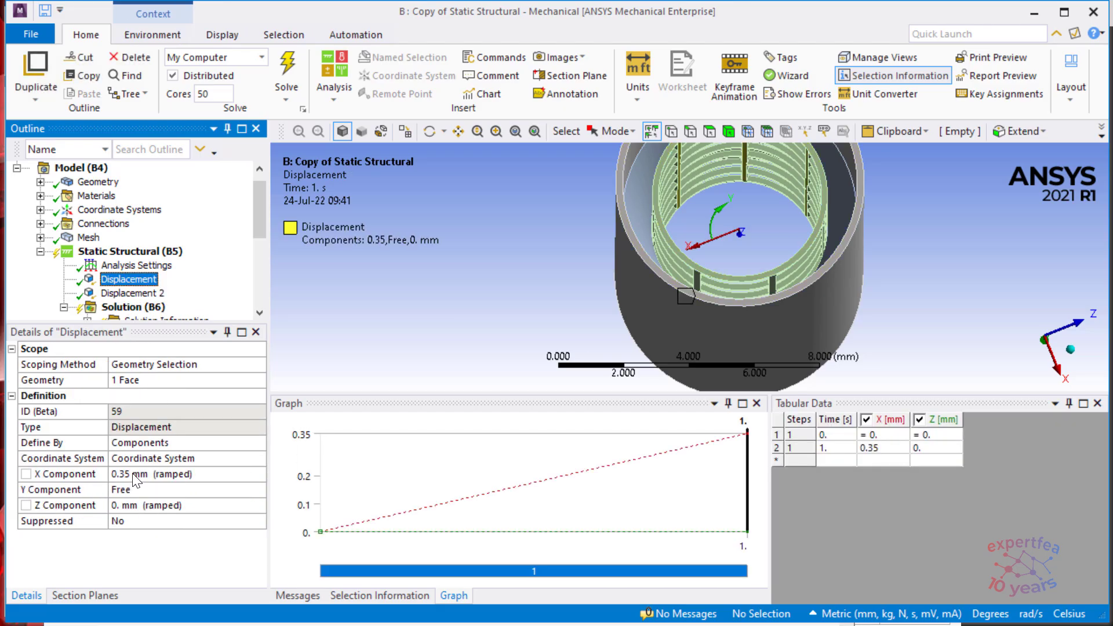
left_click(144, 474)
type("0.23")
key("Return")
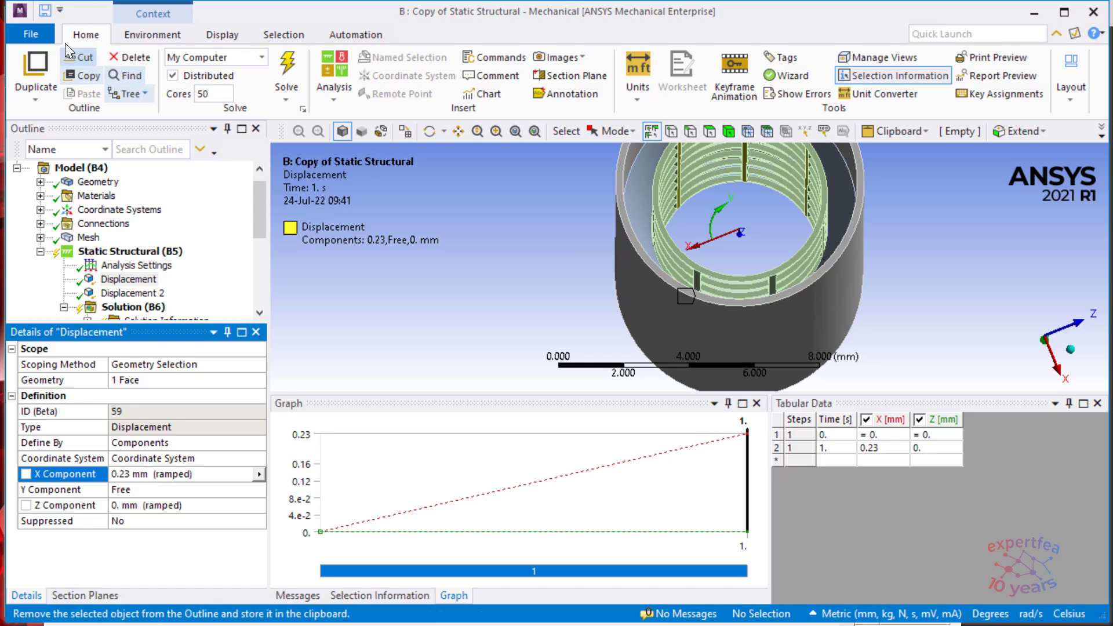
- Save the project and solve the copied static structural analysis
left_click(49, 10)
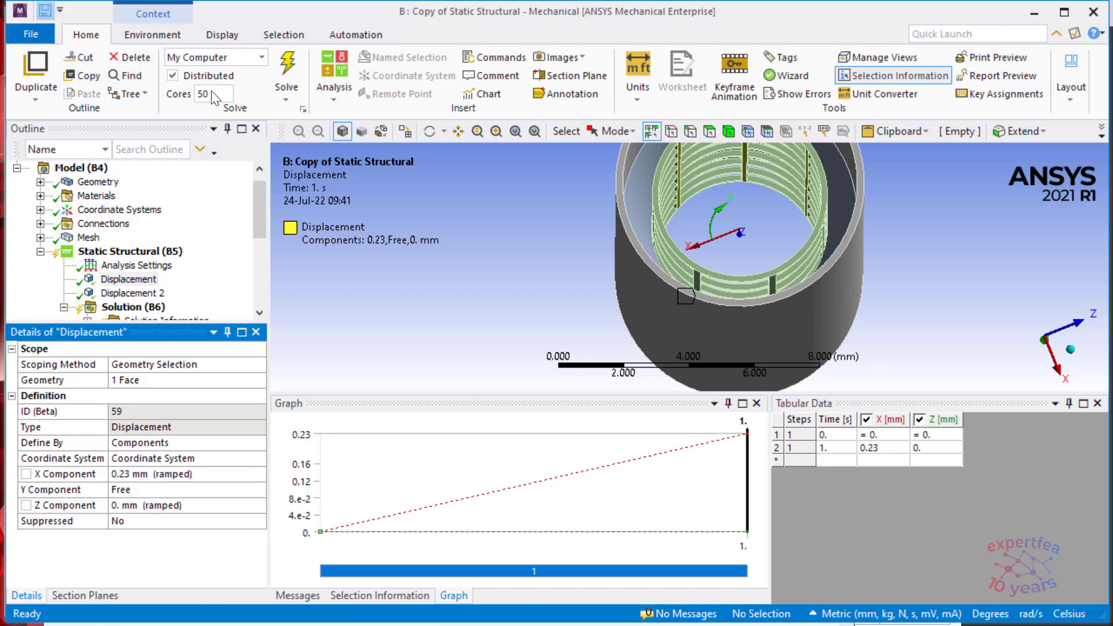
left_click(283, 64)
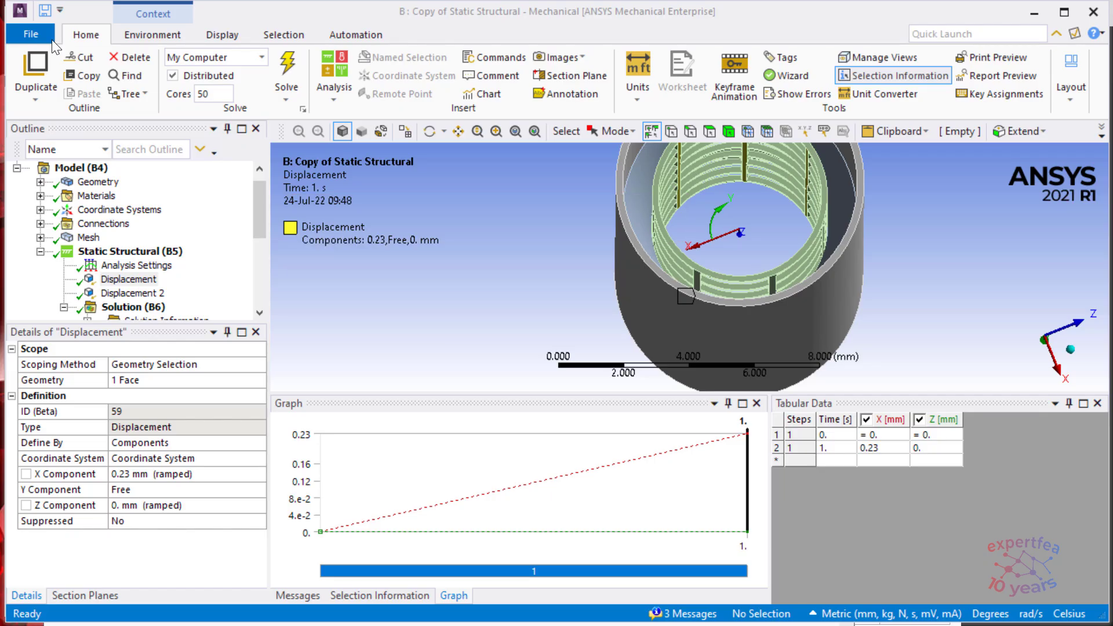
- Examine the X-axis directional deformation result of the copied analysis on the stent and artery
left_click_drag(259, 216, 264, 277)
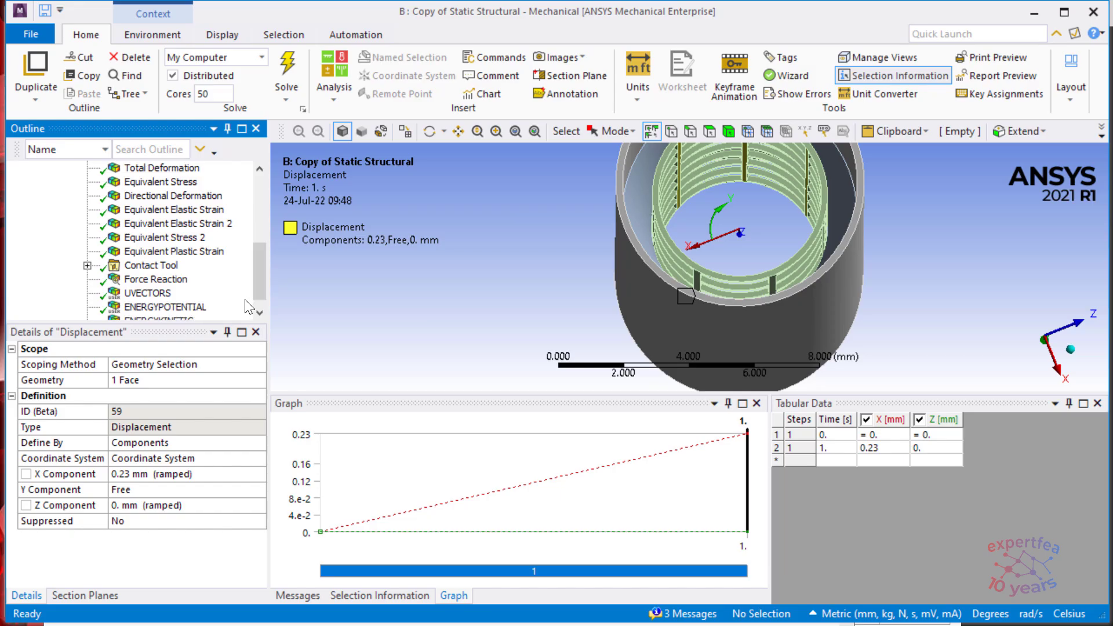
left_click(173, 196)
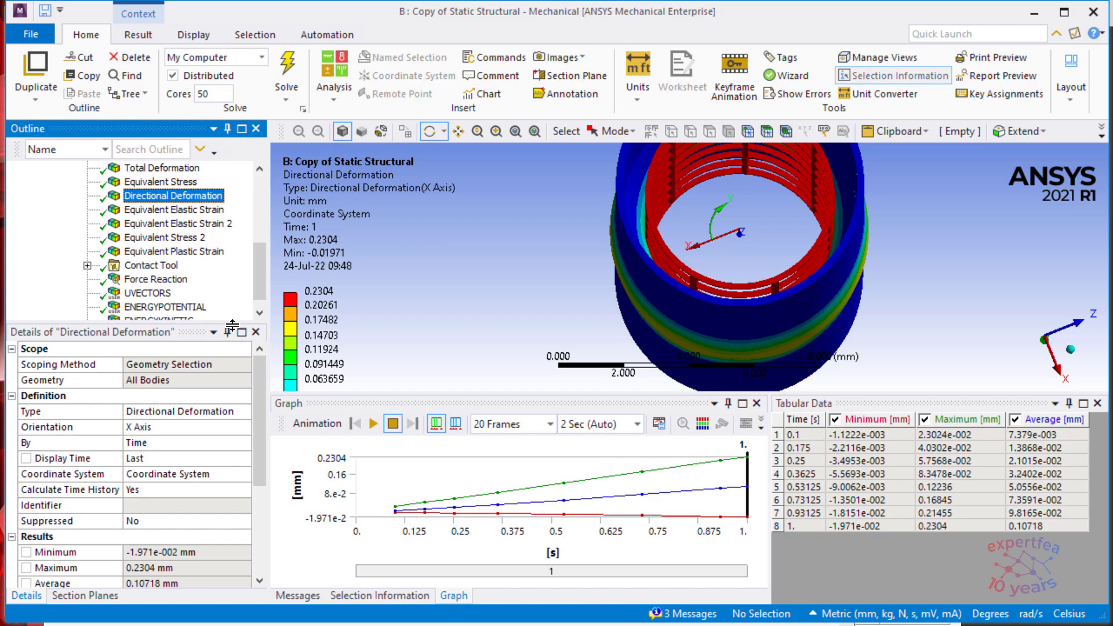
left_click_drag(623, 287, 655, 272)
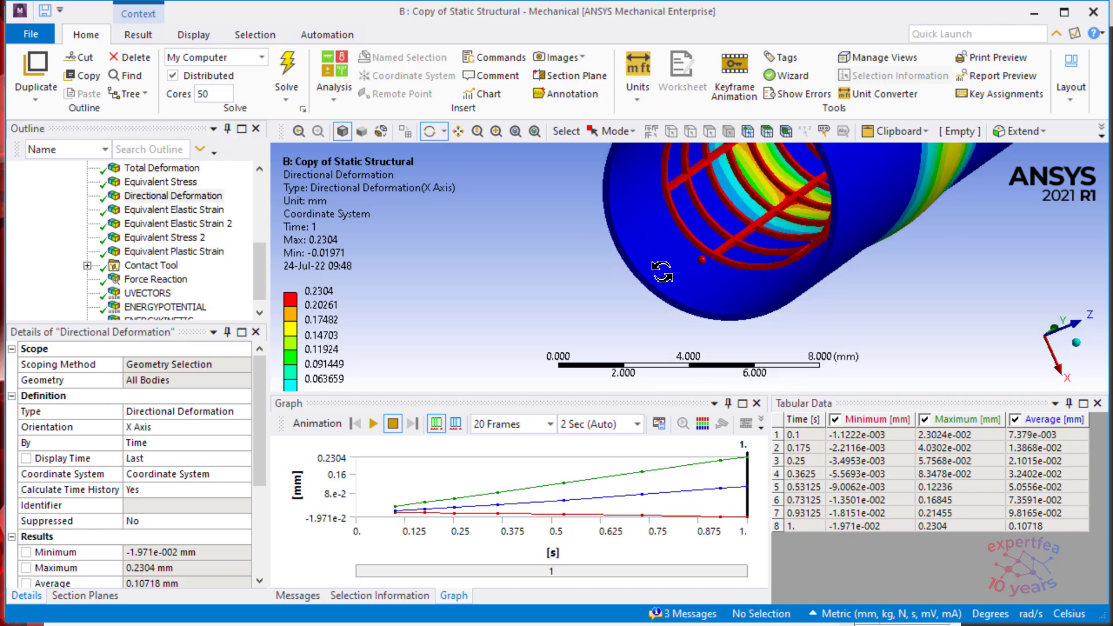
left_click_drag(779, 226, 695, 272)
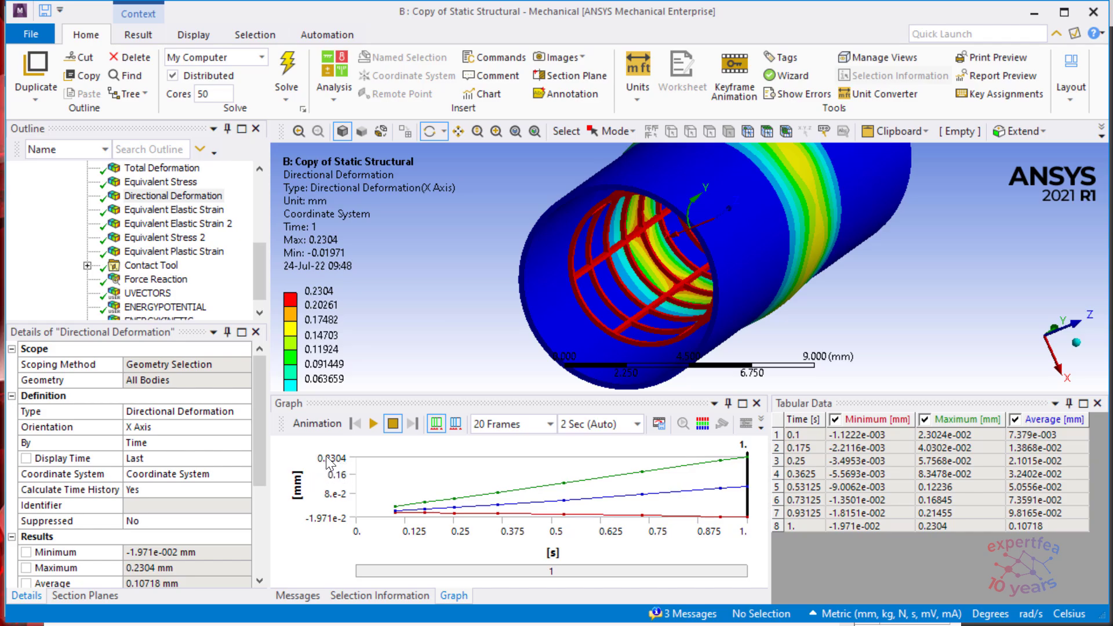
left_click_drag(719, 302, 735, 294)
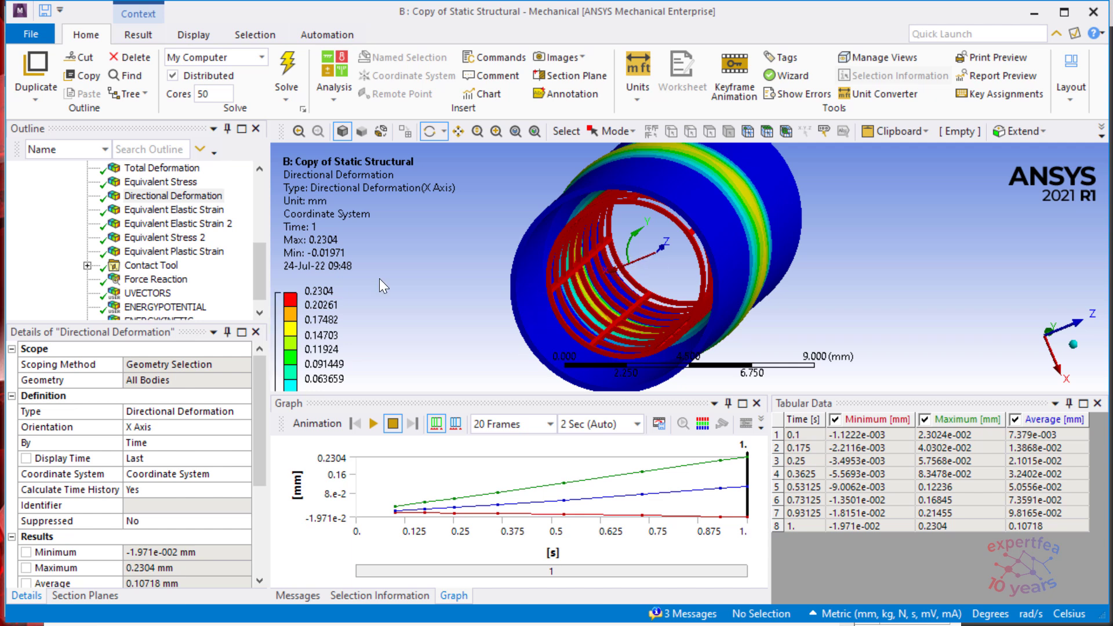
- Review the Equivalent Elastic Strain and Equivalent Plastic Strain results of the copied analysis
left_click(192, 211)
left_click_drag(417, 293, 471, 300)
left_click(174, 251)
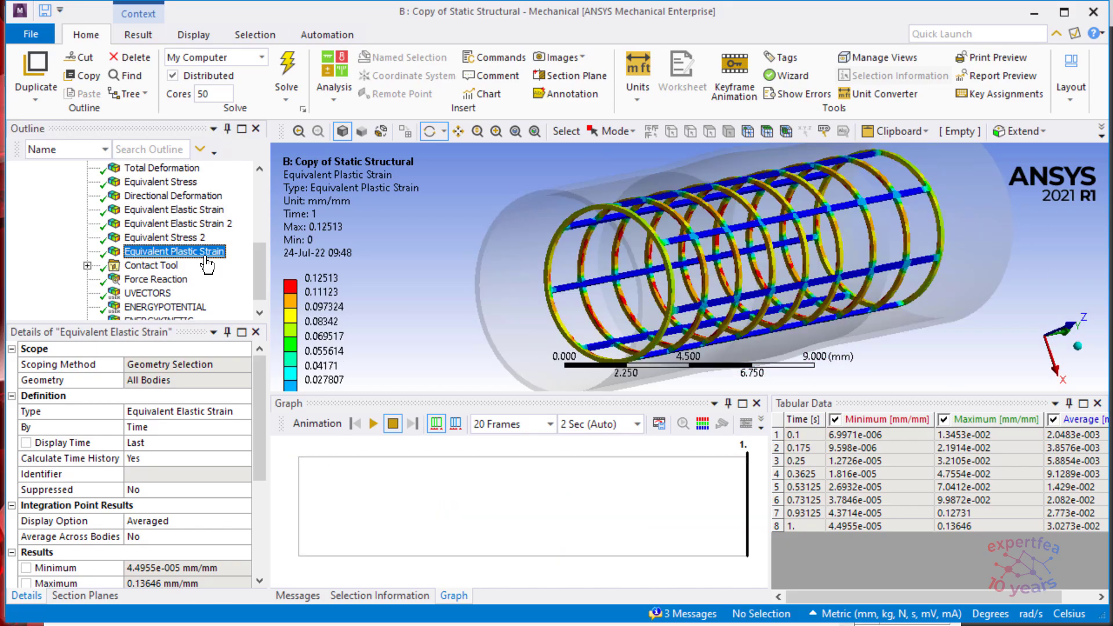
left_click_drag(640, 320, 652, 288)
- Read the X-axis Force Reaction at the frictionless contact between placque and stent
left_click_drag(258, 279, 257, 297)
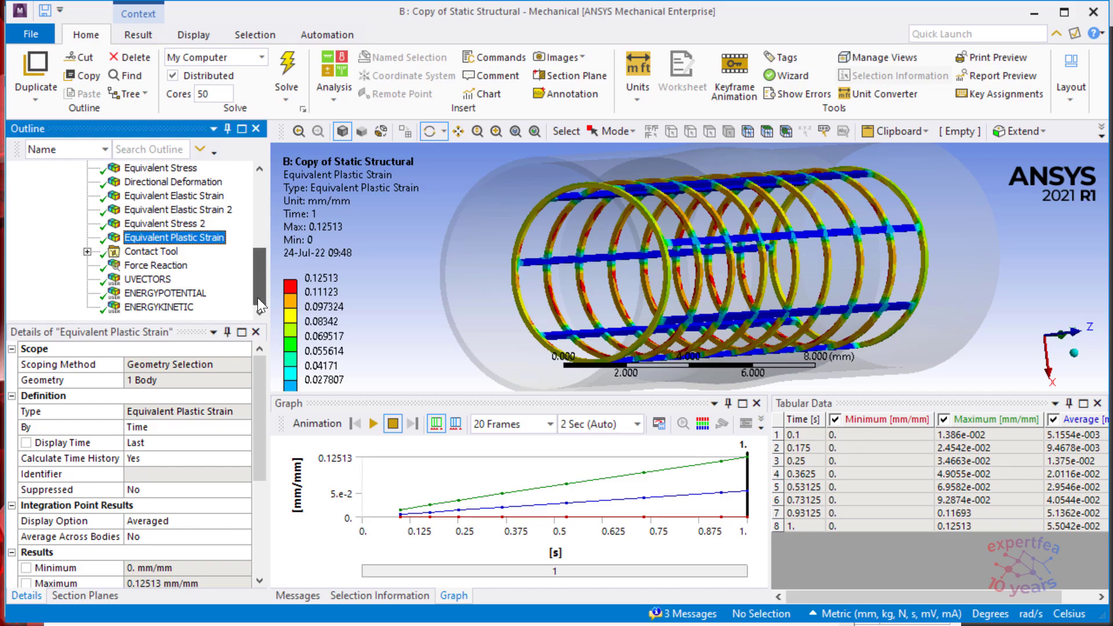
left_click(139, 266)
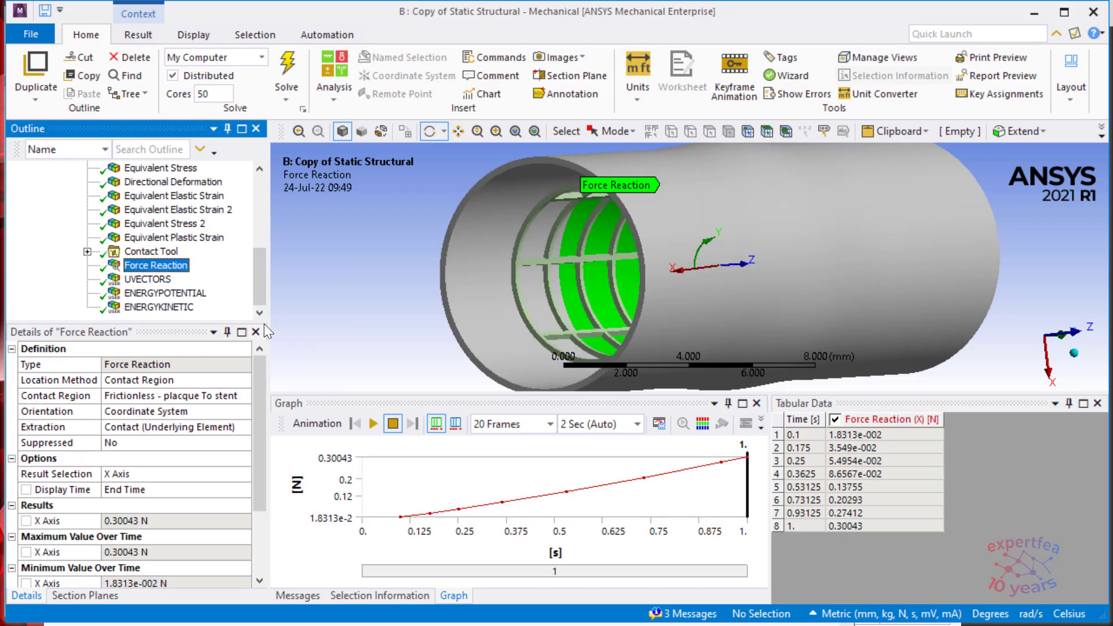
left_click_drag(568, 313, 608, 316)
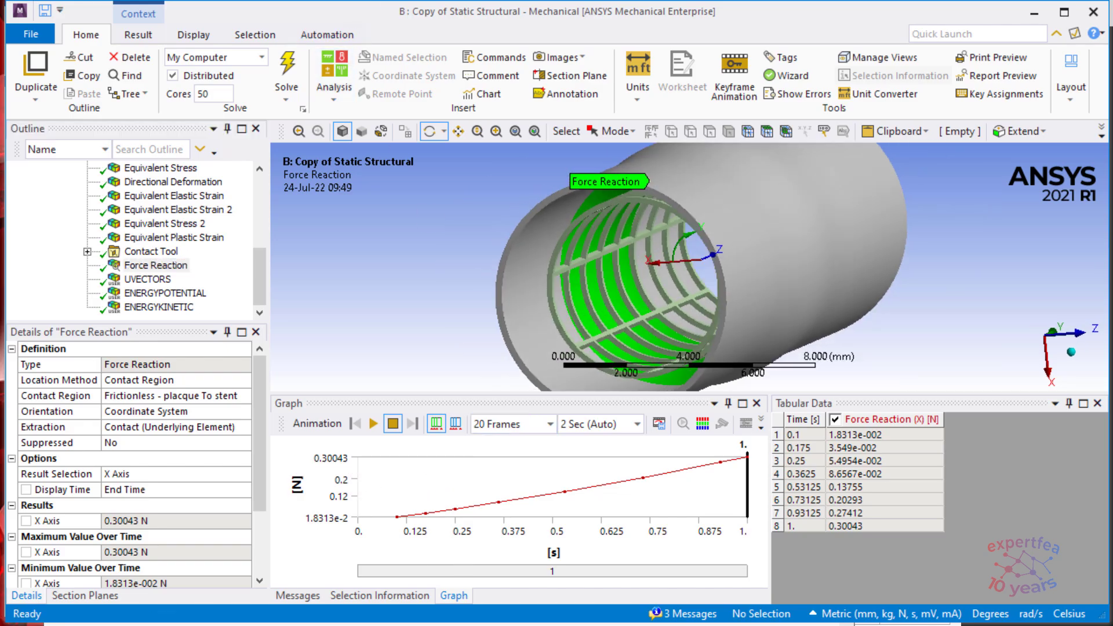
- Switch to the handwritten notes, write F = 0,3 N below the Pc note, and return to ANSYS Mechanical
left_click(371, 0)
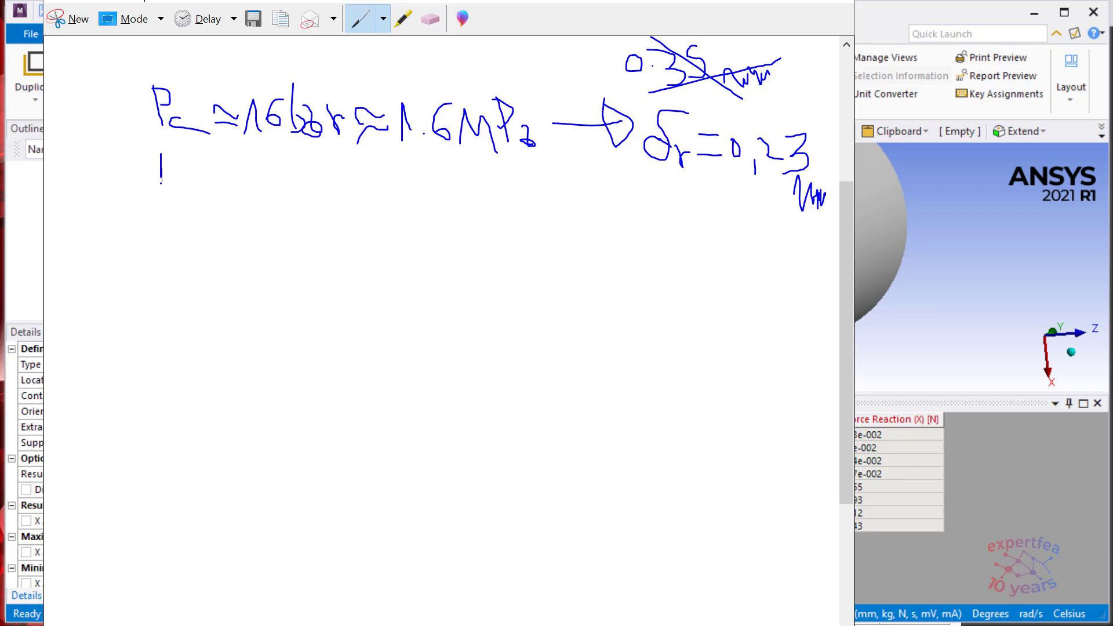
mouse_move(159, 153)
left_mouse_down()
mouse_move(186, 153)
mouse_move(186, 174)
left_mouse_up()
left_click_drag(487, 0, 397, 1)
mouse_move(179, 192)
left_mouse_down()
mouse_move(169, 210)
mouse_move(171, 193)
mouse_move(224, 210)
mouse_move(210, 224)
mouse_move(258, 190)
mouse_move(281, 223)
mouse_move(290, 180)
left_mouse_up()
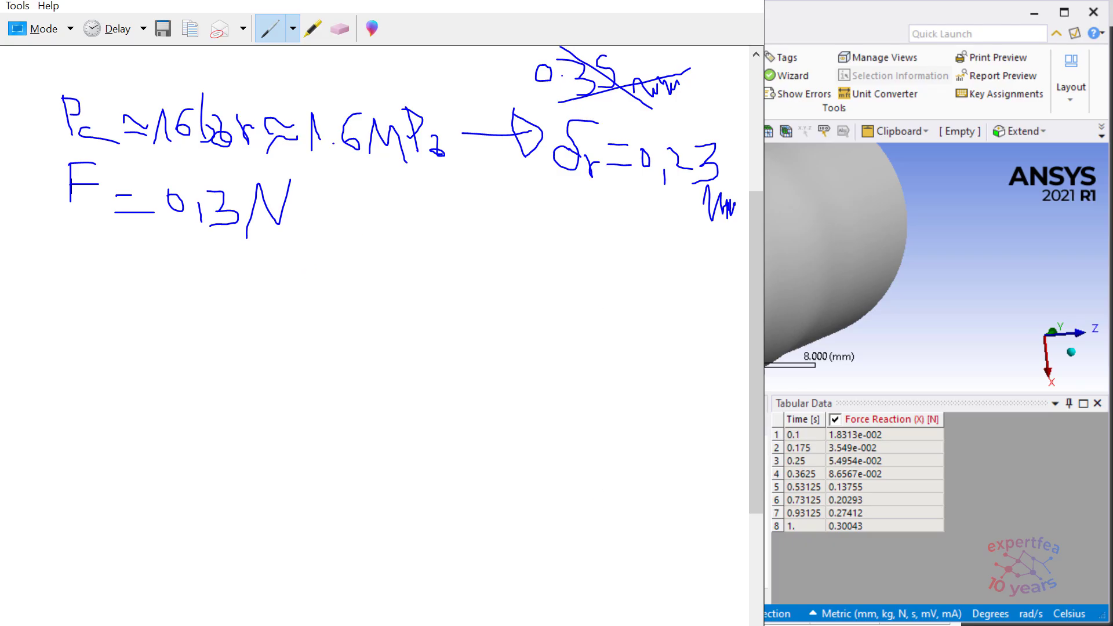
left_click(813, 13)
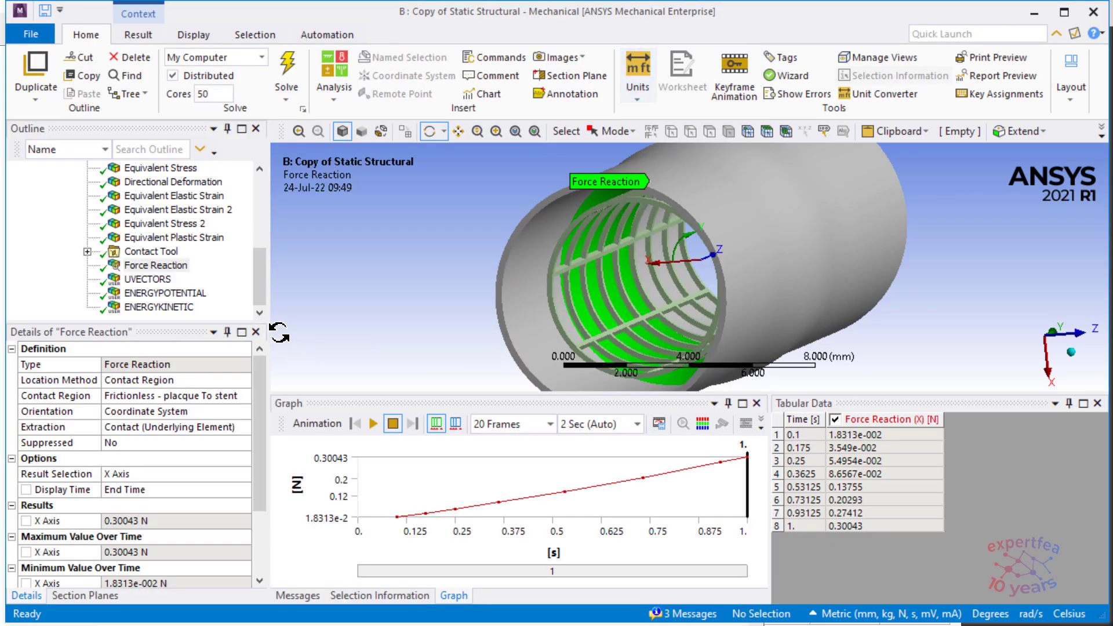
- Expand the Contact Tool and examine the contact Status result around the stent
left_click(87, 252)
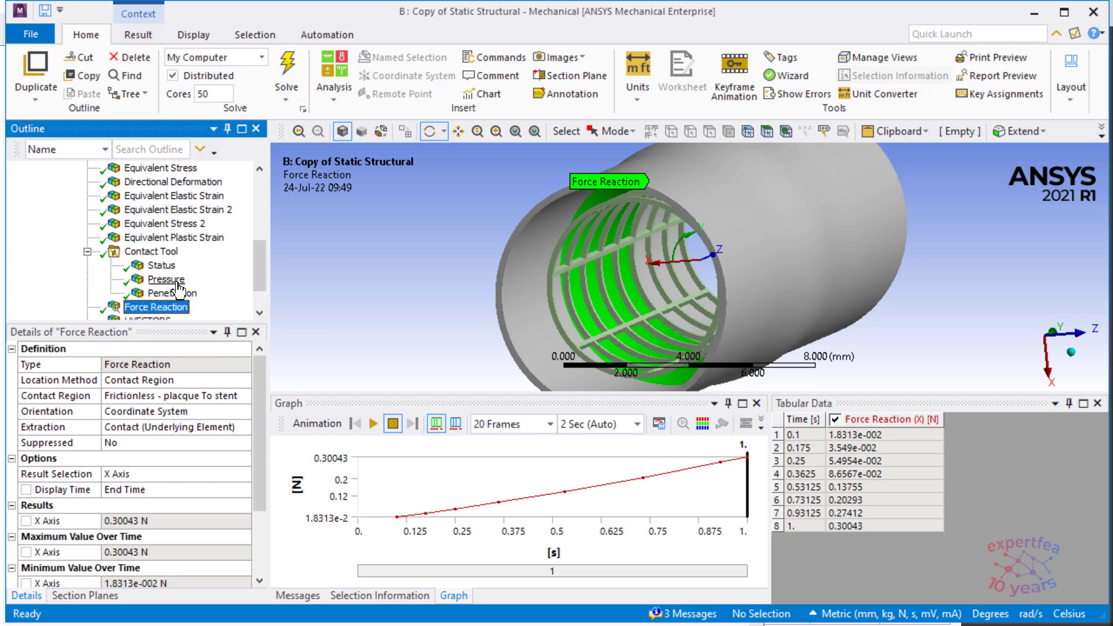
left_click(160, 265)
left_click_drag(620, 242, 513, 238)
- Examine the contact Pressure distribution on the placque up close and from both ends of the stent
left_click(166, 279)
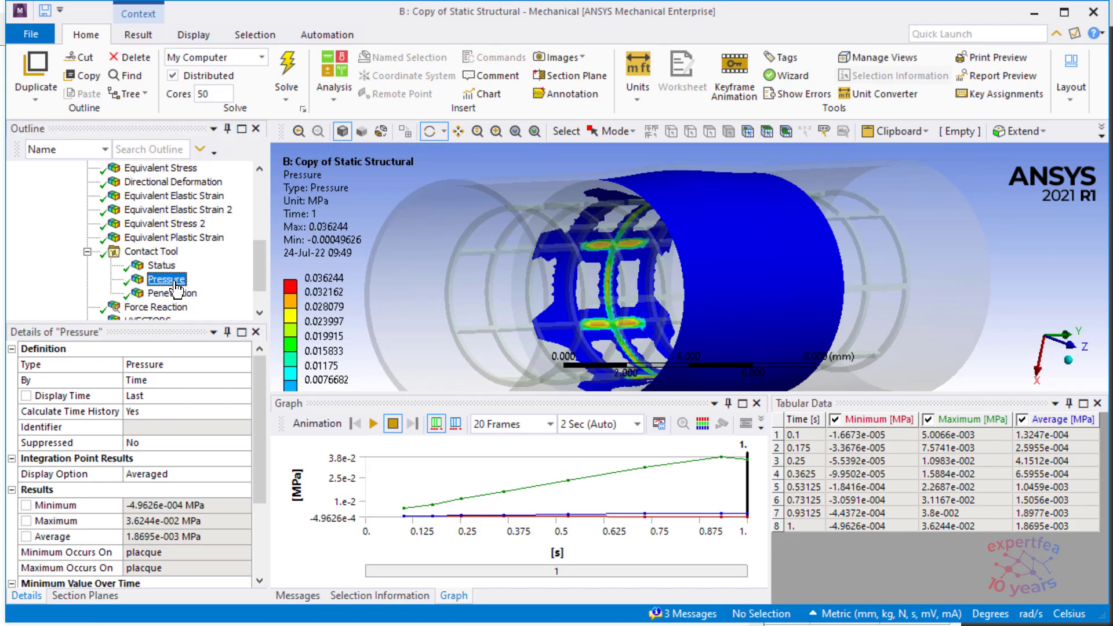
mouse_move(638, 271)
left_mouse_down()
mouse_move(668, 280)
mouse_move(632, 270)
left_mouse_up()
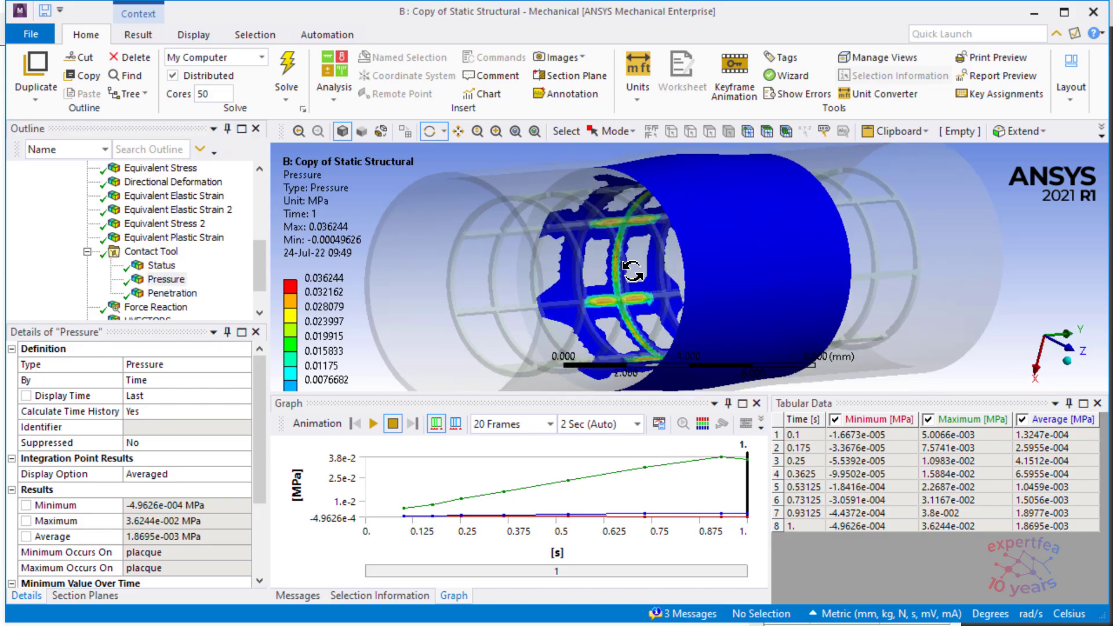
scroll(632, 270, "up", 3)
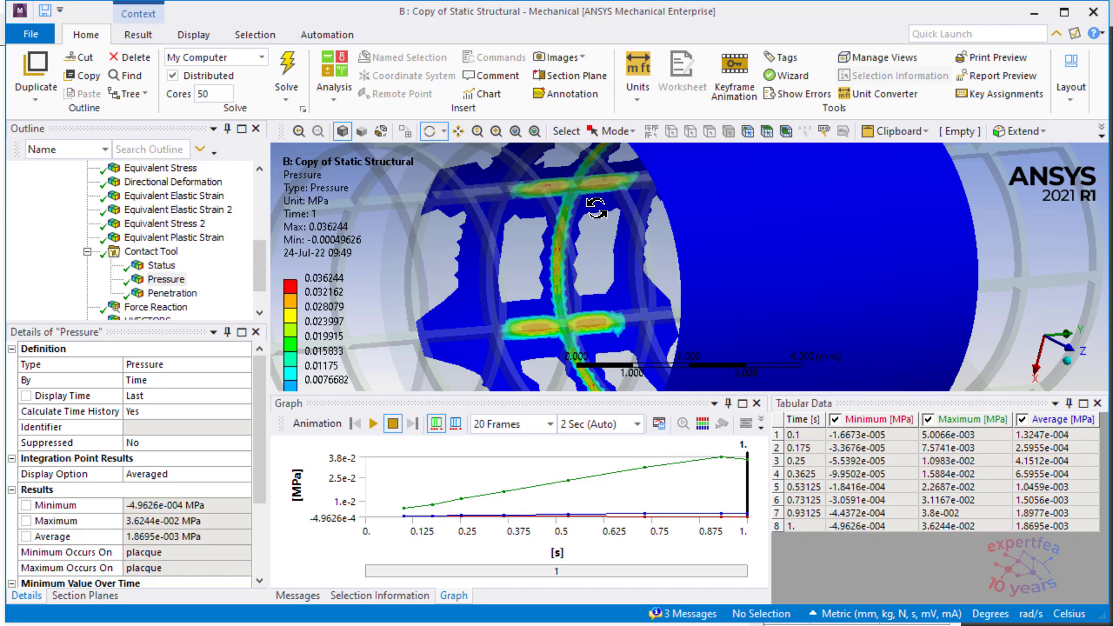
mouse_move(606, 272)
left_mouse_down()
mouse_move(668, 271)
mouse_move(587, 268)
left_mouse_up()
middle_click_drag(587, 269, 915, 290, "ctrl")
scroll(800, 313, "down", 5)
scroll(763, 294, "up", 4)
middle_click_drag(793, 291, 788, 270, "ctrl")
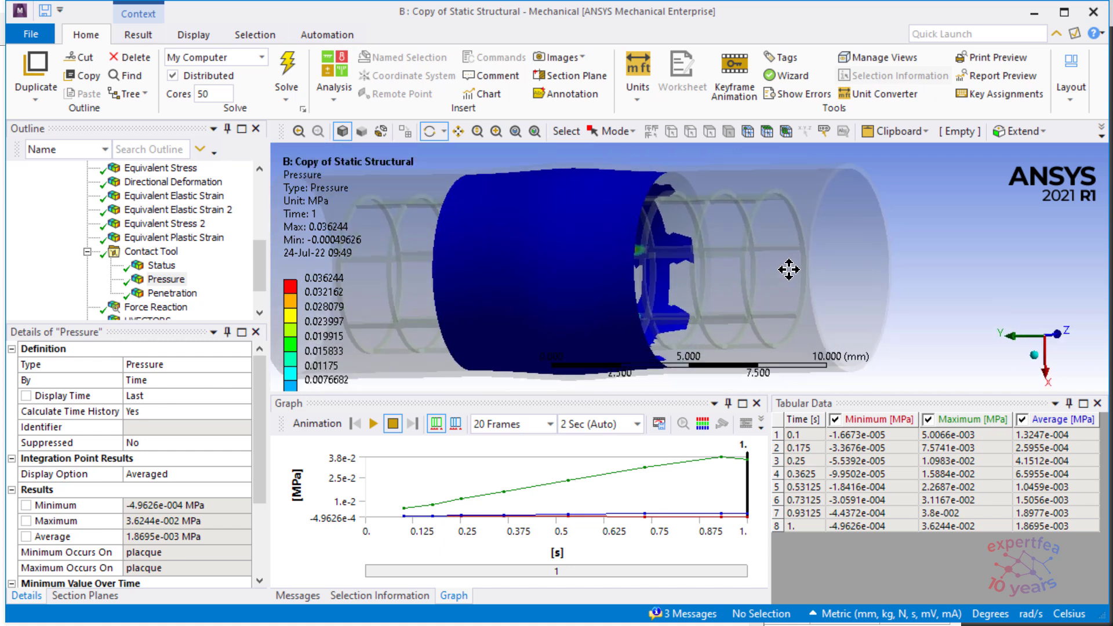
middle_click_drag(750, 239, 702, 267)
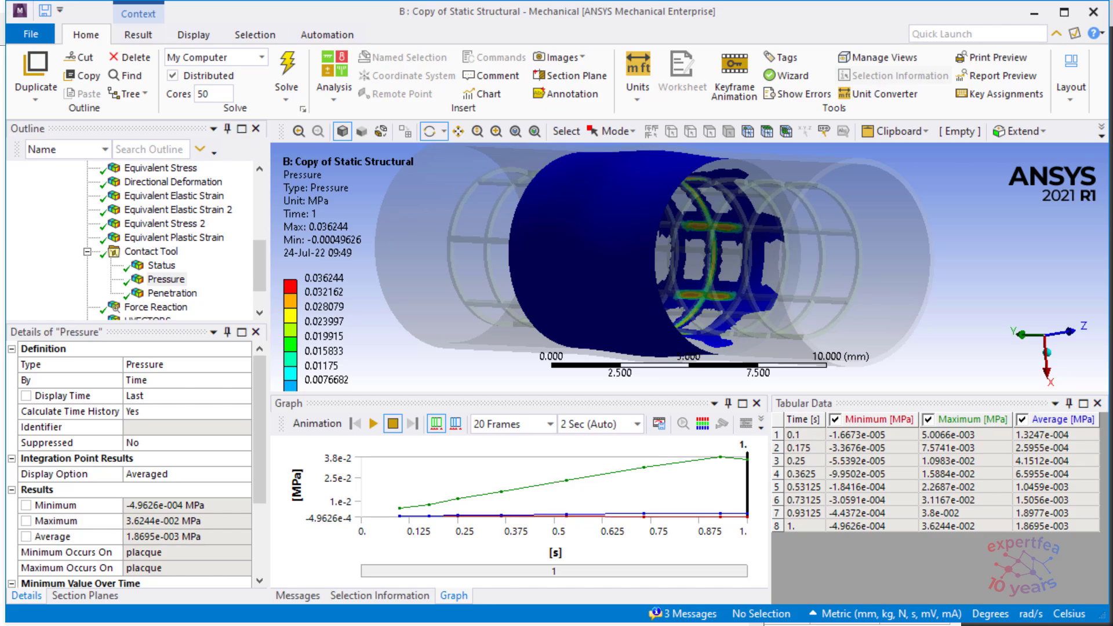
- Switch to the handwritten notes and draw a circle for the vessel cross-section with an arrow pointing at it
key("alt+Tab")
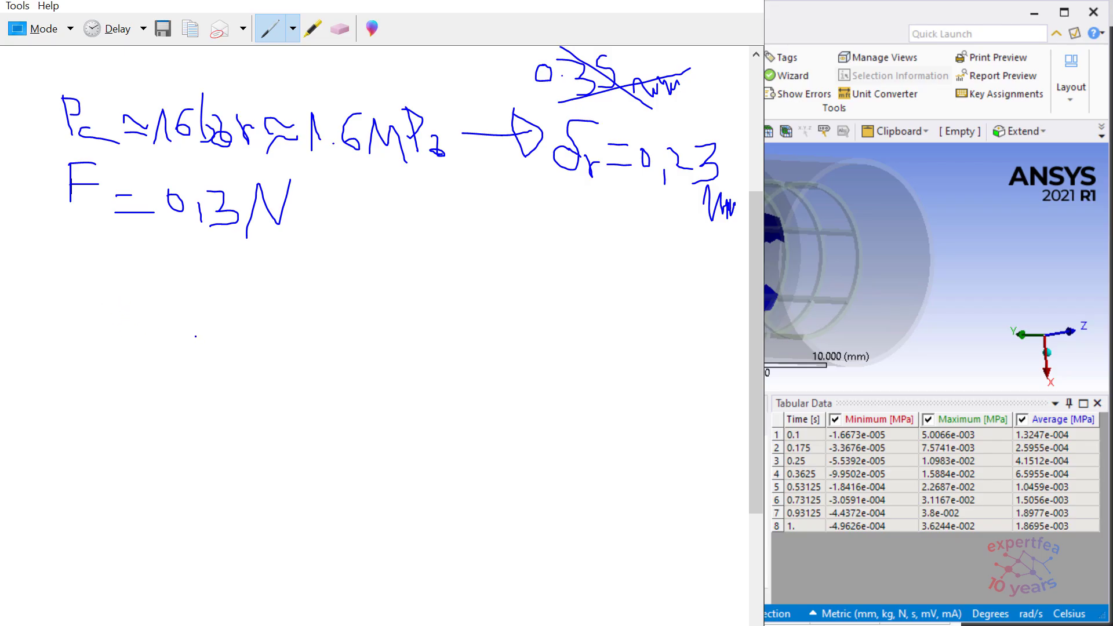
mouse_move(124, 311)
left_mouse_down()
mouse_move(142, 378)
mouse_move(110, 321)
left_mouse_up()
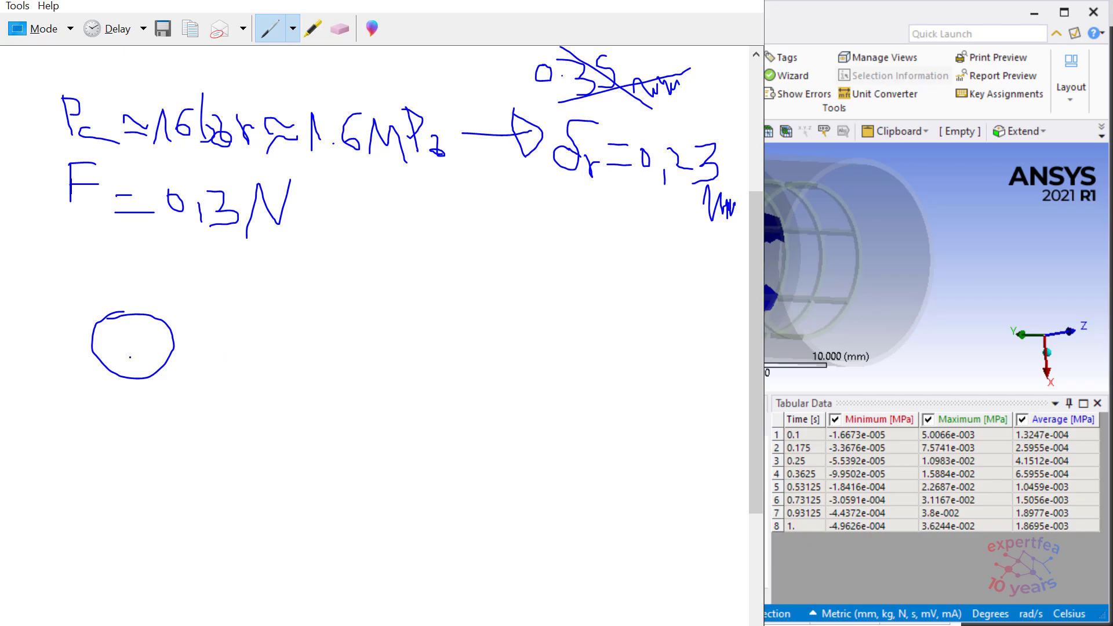
left_click_drag(22, 342, 69, 341)
- Sketch the stent's side view beside the circle as a two-row grid of struts, with continuation dots at both ends
left_click_drag(229, 323, 307, 322)
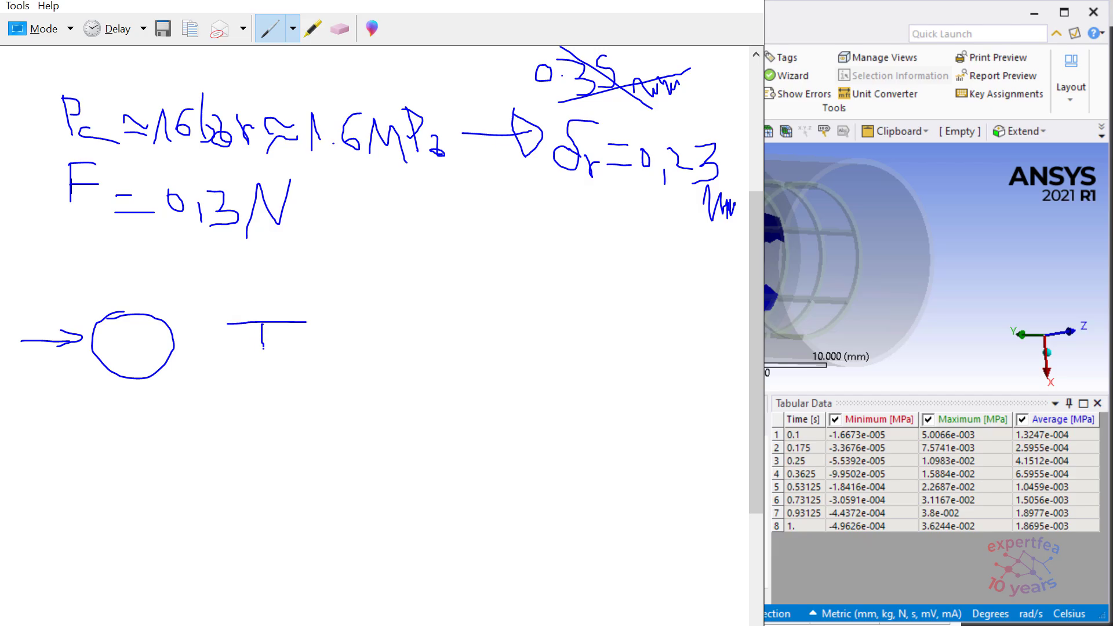
mouse_move(229, 359)
left_mouse_down()
mouse_move(305, 362)
mouse_move(265, 388)
mouse_move(316, 392)
left_mouse_up()
left_click_drag(307, 320, 315, 401)
left_click_drag(307, 321, 365, 325)
left_click_drag(307, 362, 364, 363)
left_click(307, 410)
left_click_drag(310, 397, 370, 394)
left_click(377, 371)
mouse_move(363, 324)
left_mouse_down()
mouse_move(380, 397)
mouse_move(423, 335)
left_mouse_up()
left_click(408, 346)
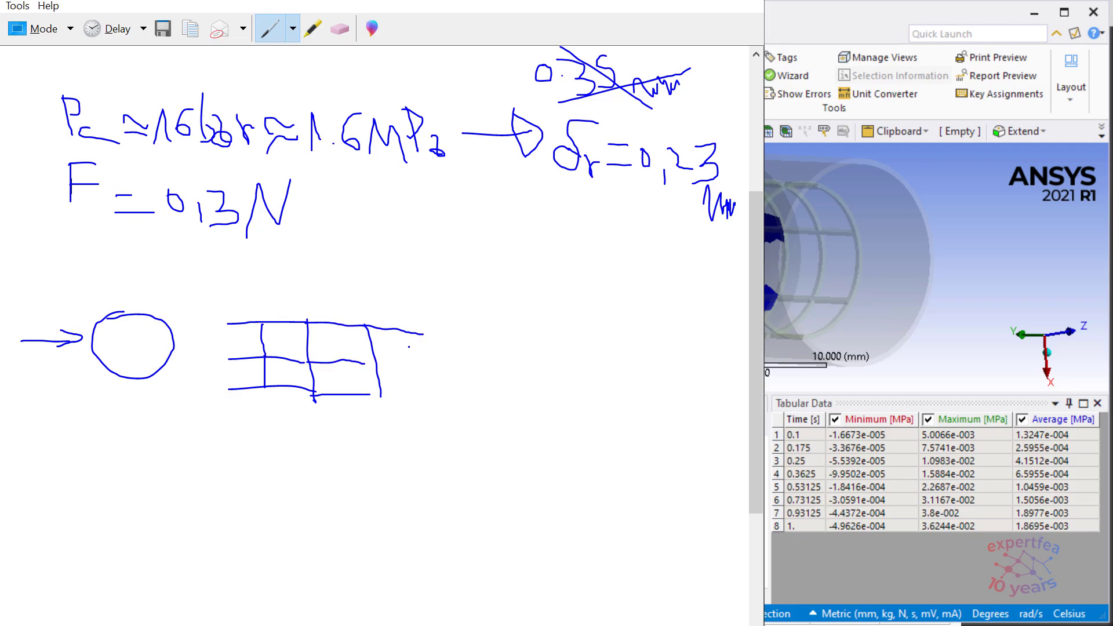
left_click_drag(370, 362, 440, 361)
left_click_drag(391, 399, 420, 400)
left_click_drag(426, 334, 437, 399)
left_click_drag(426, 333, 484, 333)
left_click_drag(439, 362, 497, 363)
left_click_drag(424, 404, 494, 397)
left_click_drag(487, 332, 495, 400)
left_click_drag(228, 322, 232, 391)
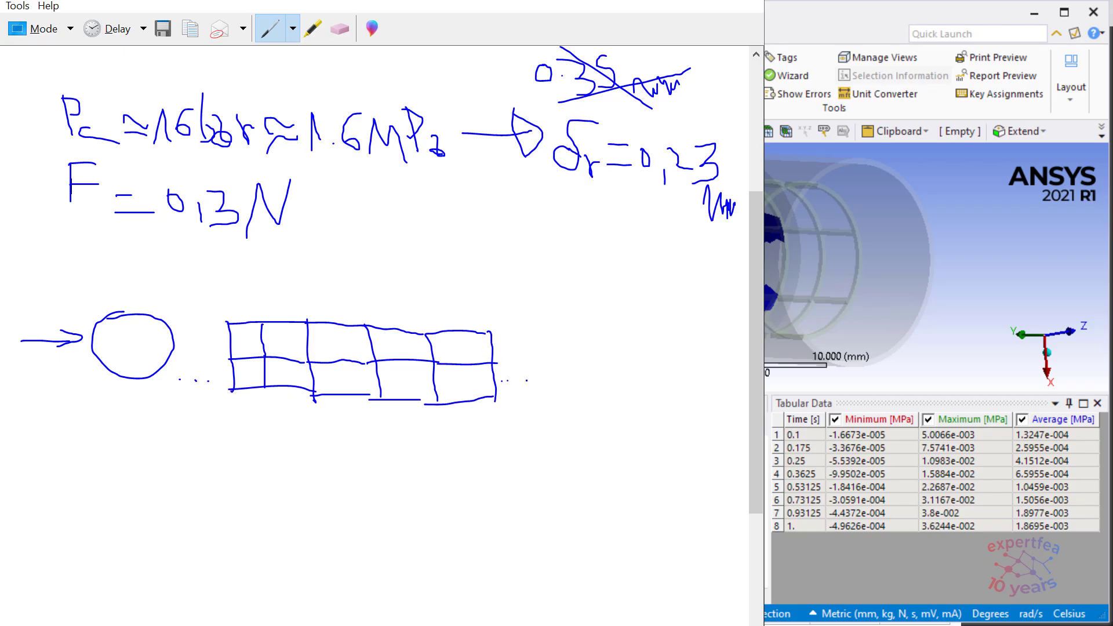
- Change to the red pen and circle one vertical stent ring in the grid sketch
left_click(294, 29)
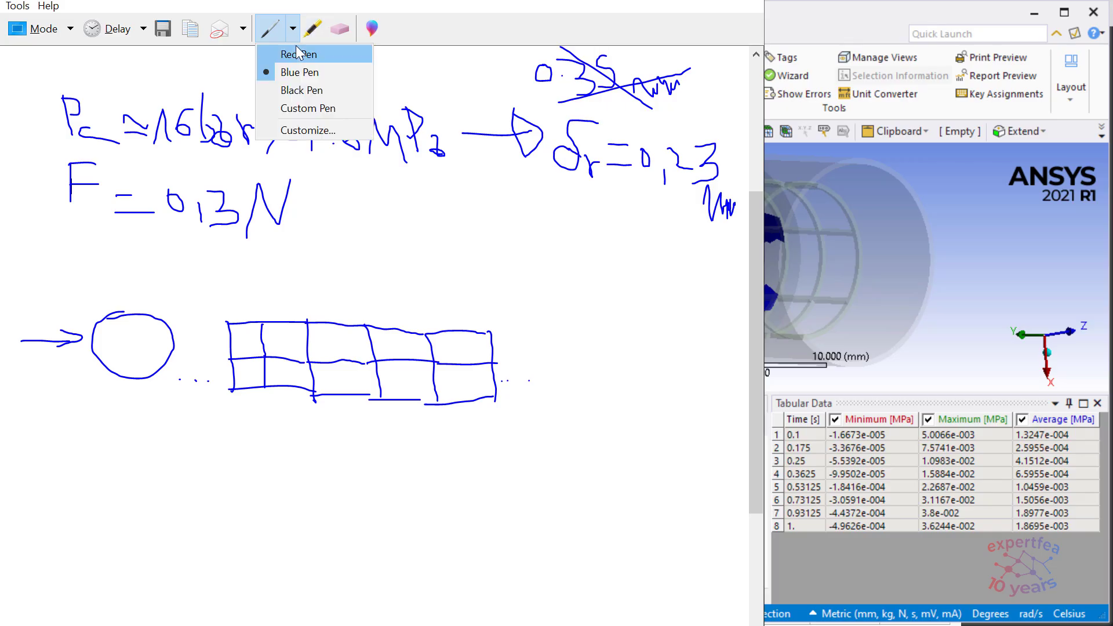
left_click(297, 53)
mouse_move(245, 313)
left_mouse_down()
mouse_move(239, 371)
mouse_move(274, 400)
mouse_move(285, 329)
mouse_move(250, 316)
left_mouse_up()
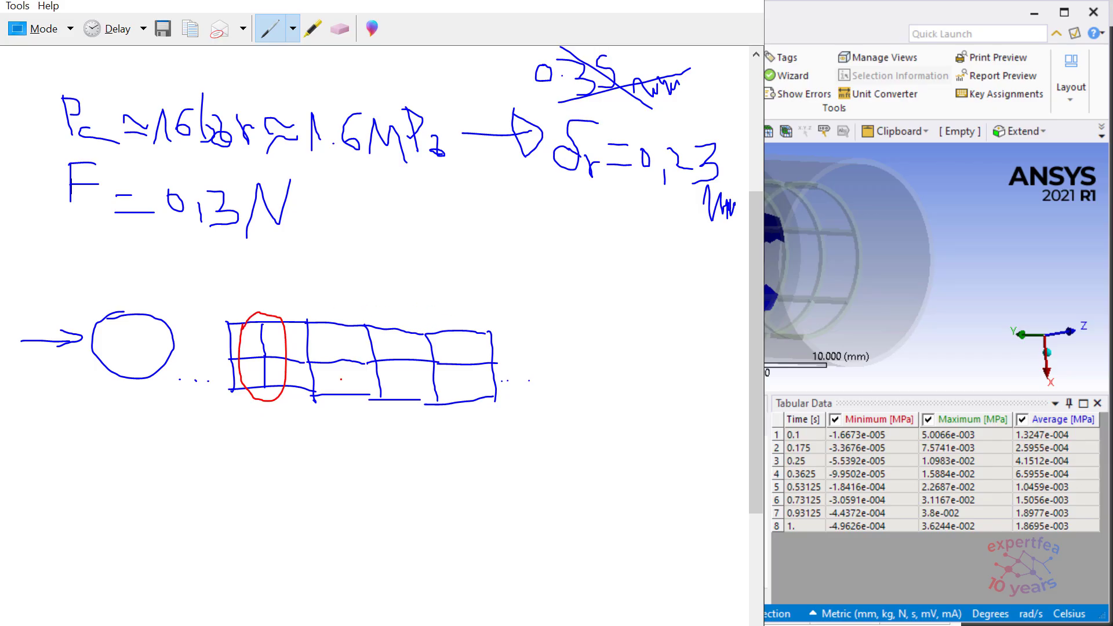
- Return to ANSYS Mechanical and examine the contact Status result around the stent from several angles
left_click(832, 27)
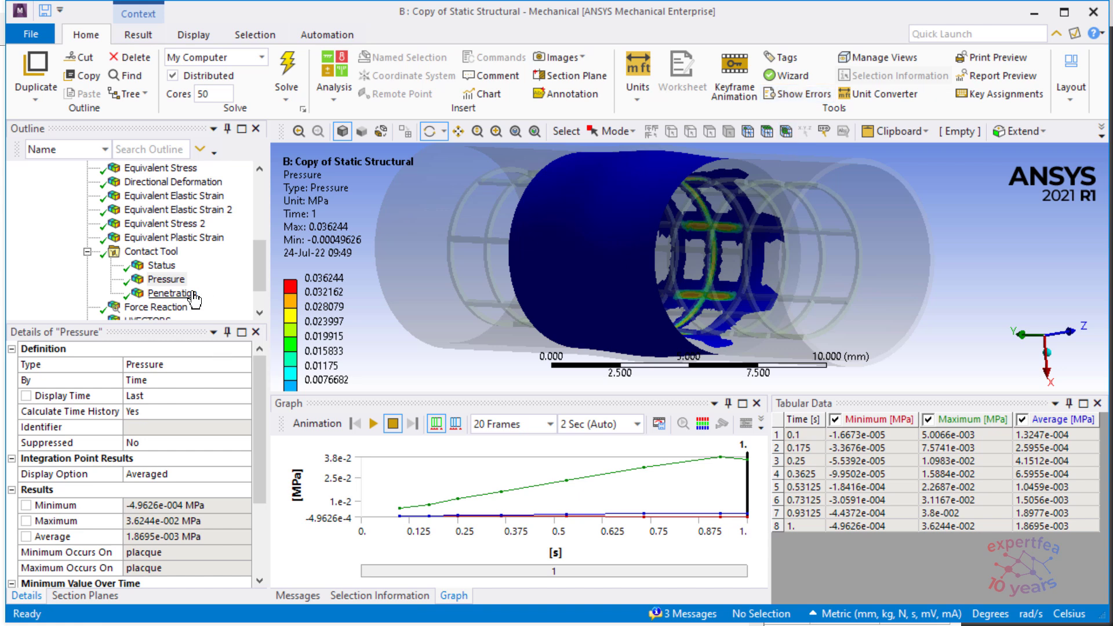
left_click(172, 292)
left_click(161, 265)
left_click_drag(612, 235, 711, 237)
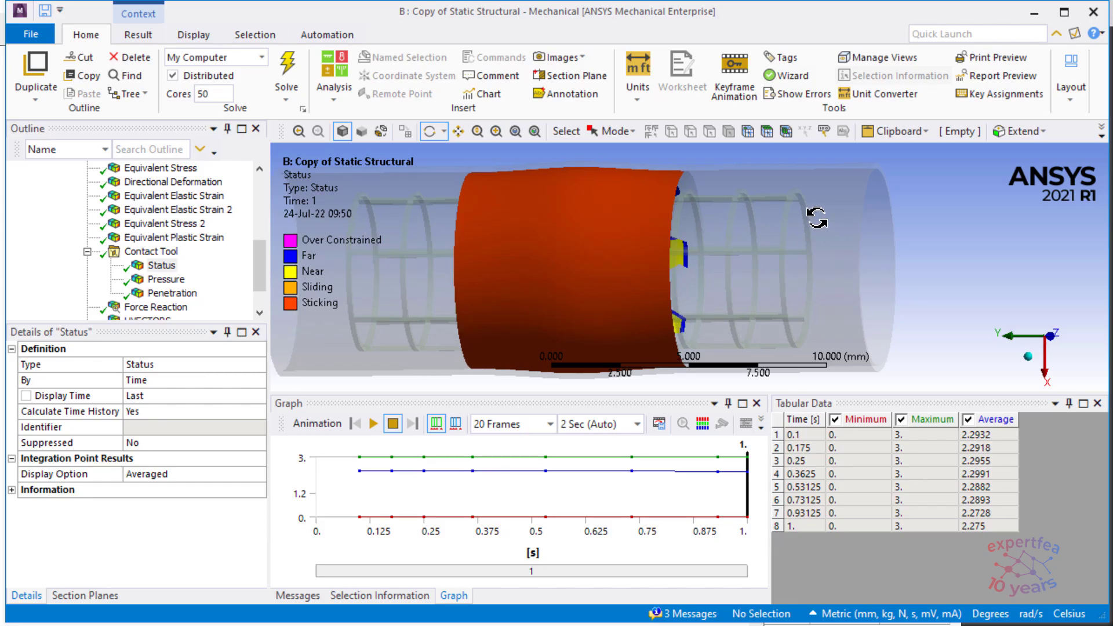
left_click_drag(791, 224, 729, 232)
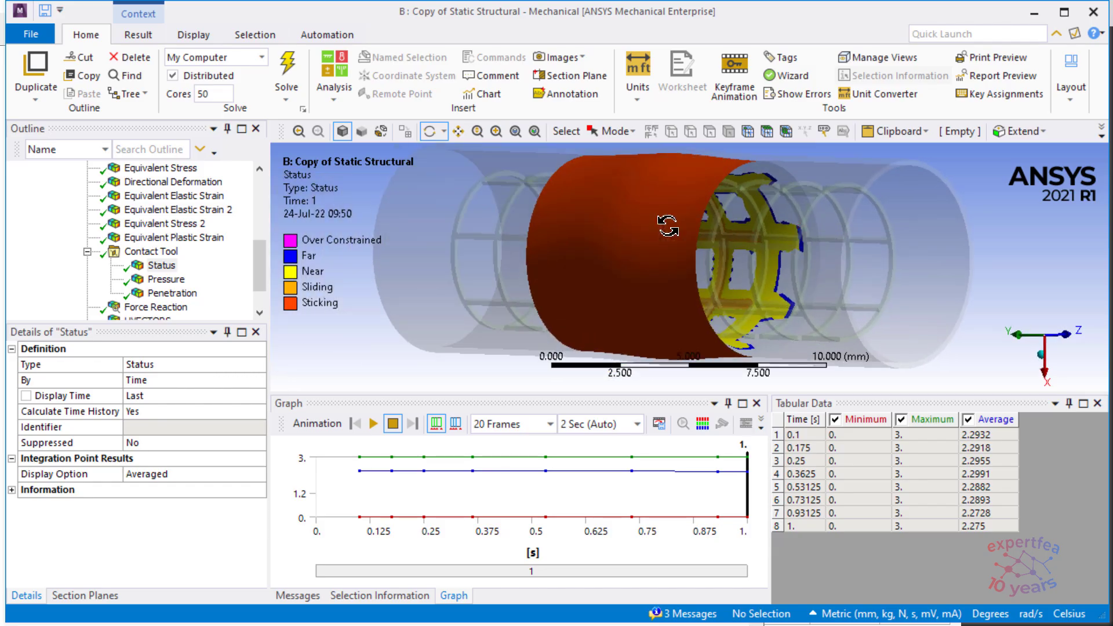
left_click(84, 594)
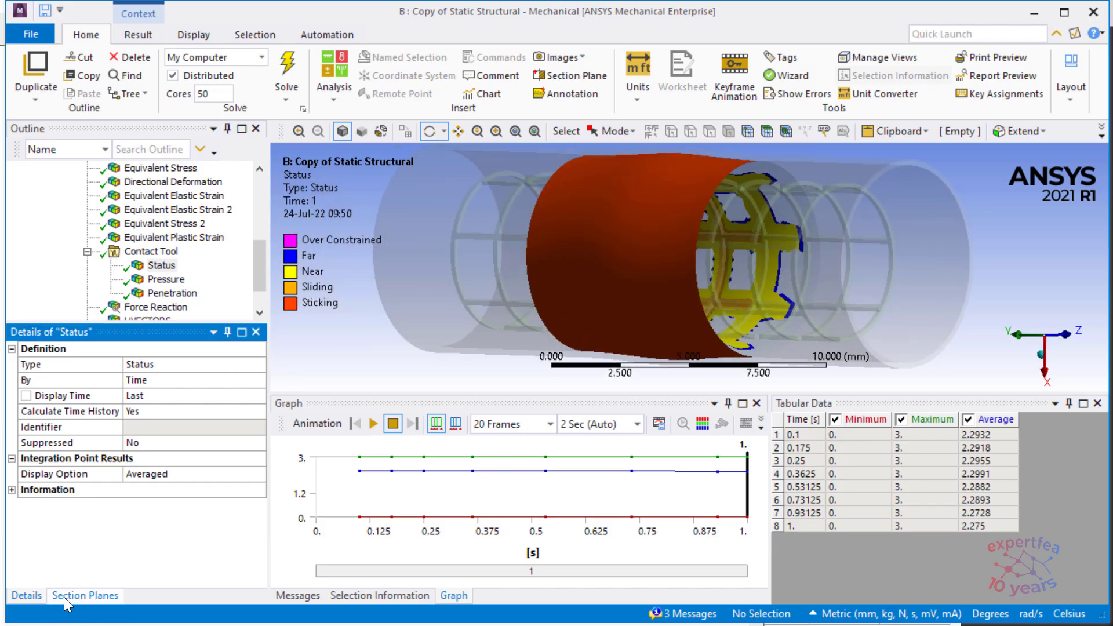
scroll(641, 243, "down", 3)
scroll(642, 244, "up", 2)
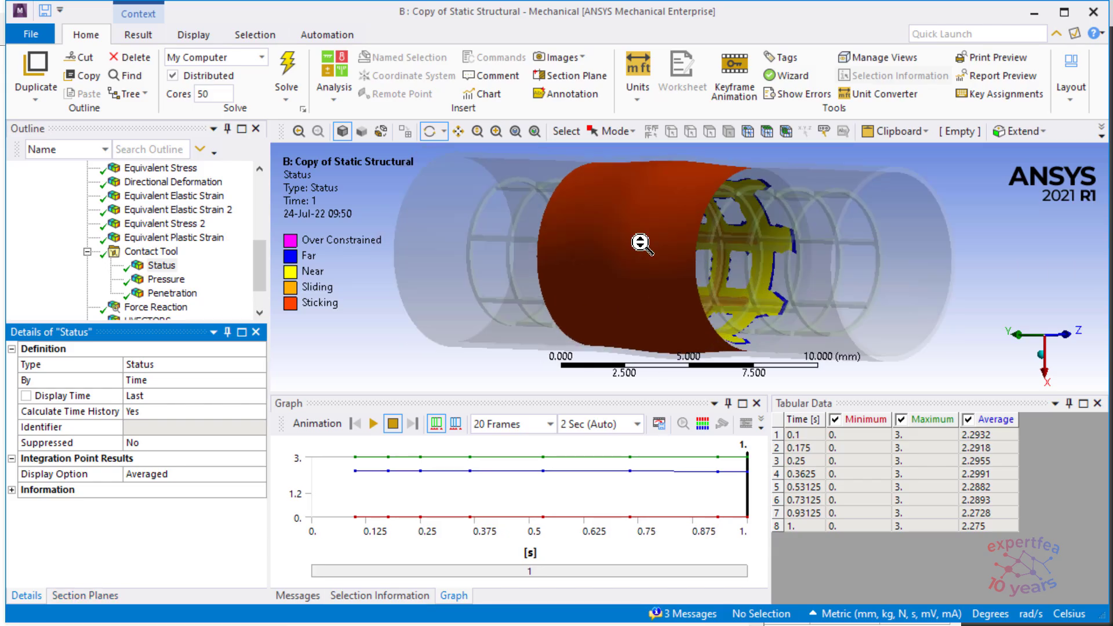
- Hide the vessel and placque bodies so only the stent is displayed, and turn it to a side view
left_click_drag(259, 266, 247, 200)
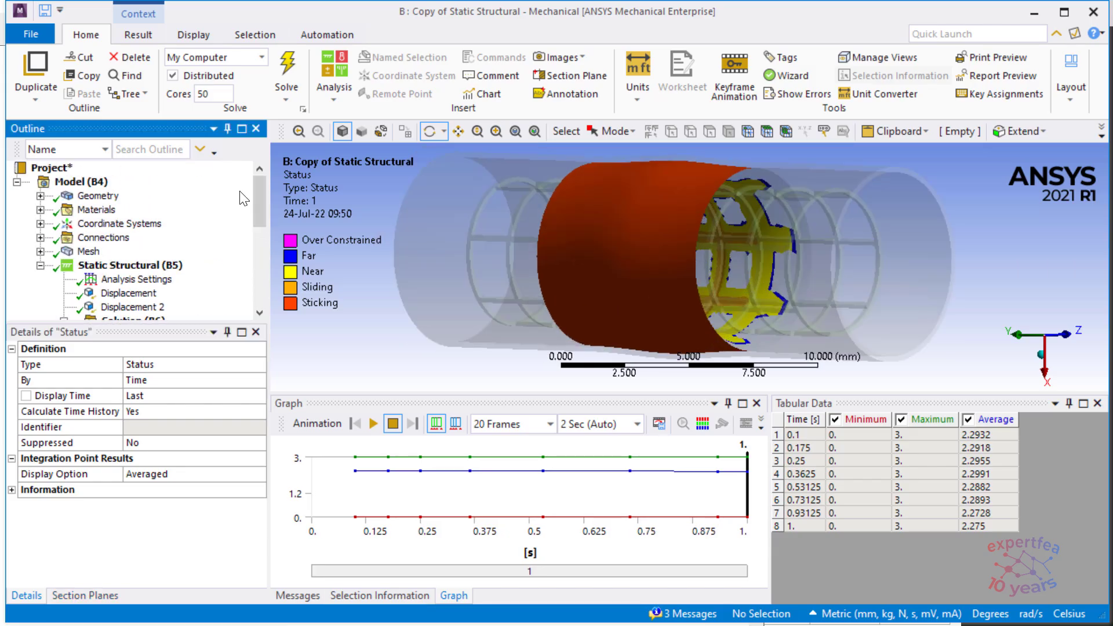
left_click(40, 196)
left_click(110, 213)
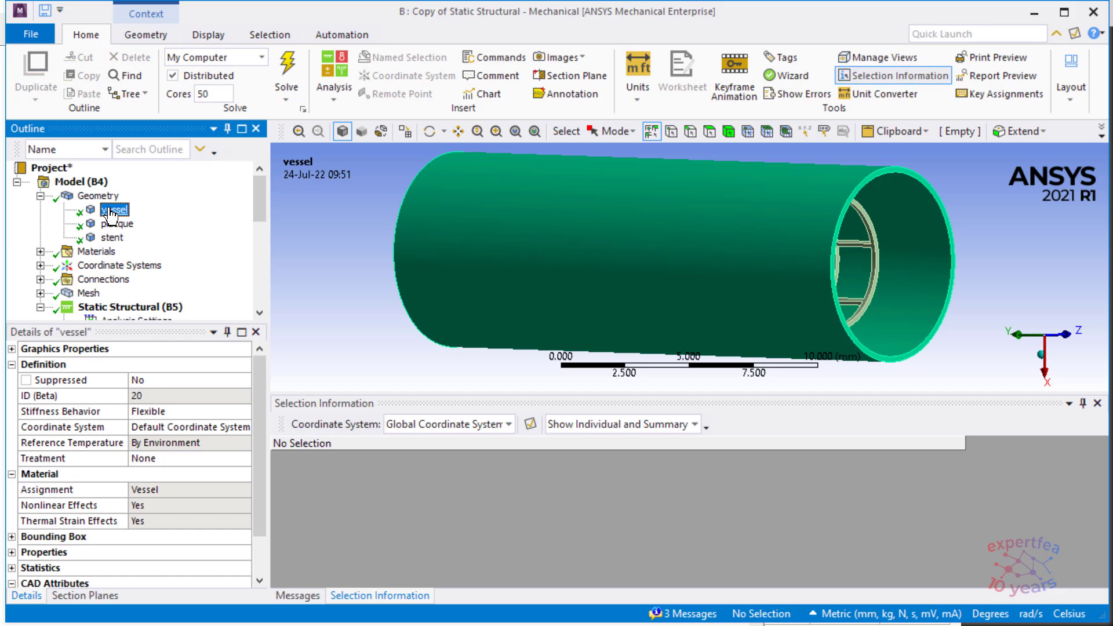
right_click(112, 211)
left_click(169, 325)
left_click(110, 223)
right_click(111, 224)
left_click(168, 339)
middle_click_drag(690, 204, 803, 216)
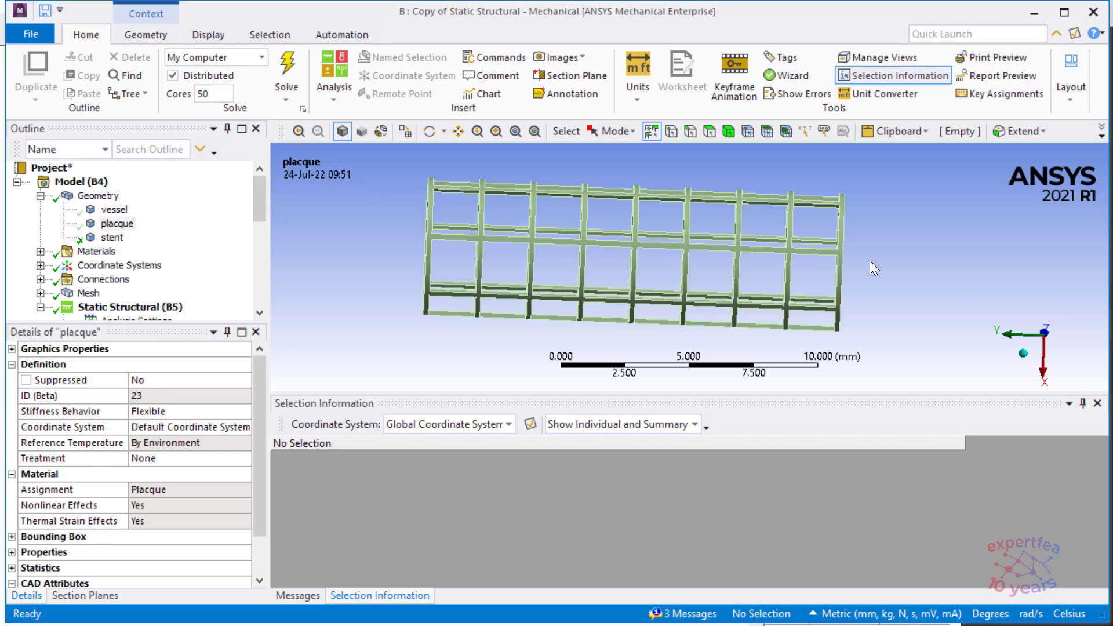
- Select the stent's outer cylindrical face and read its surface area
left_click(450, 0)
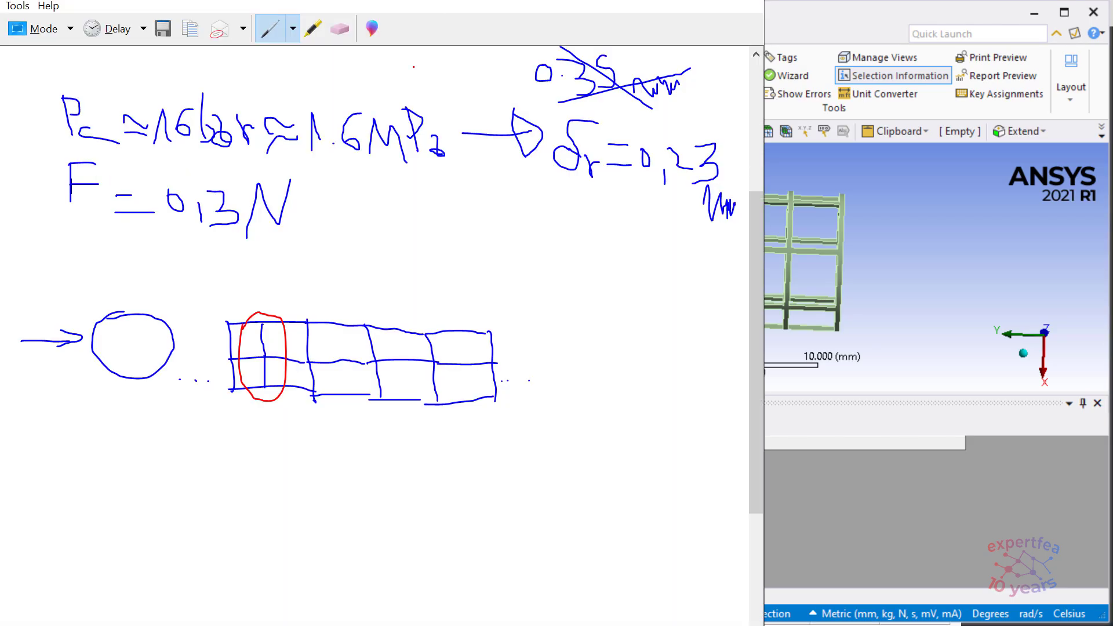
left_click(813, 21)
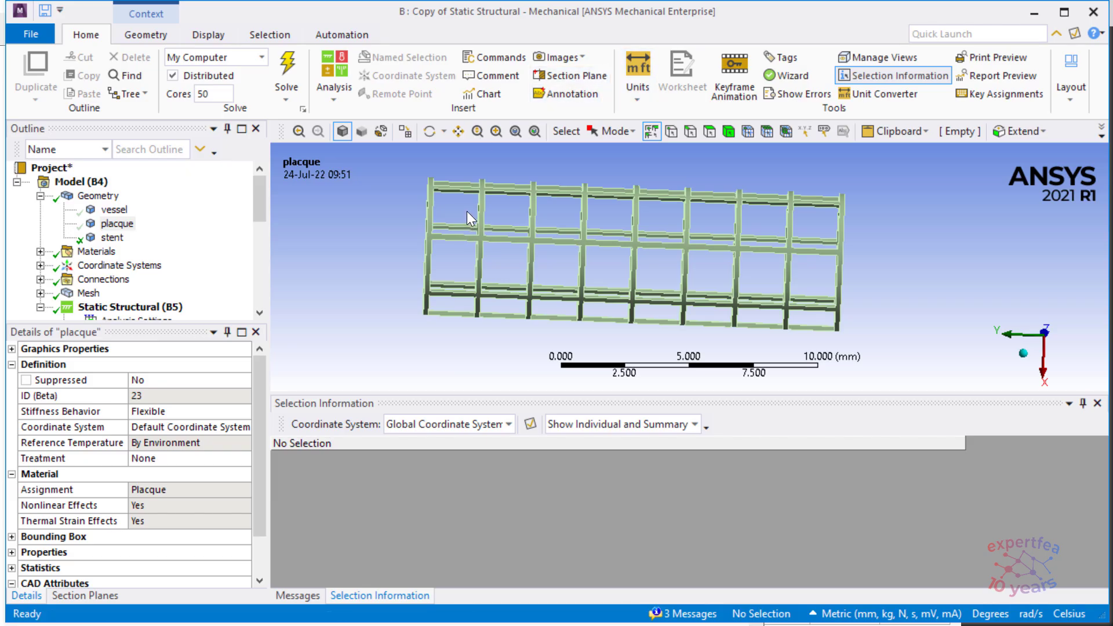
left_click(708, 131)
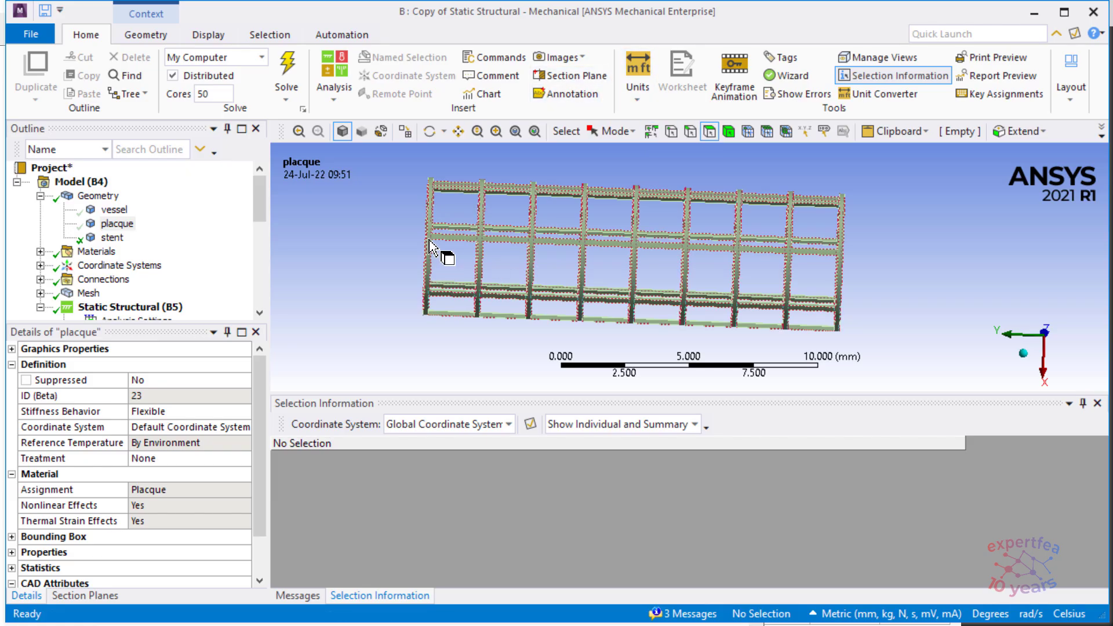
left_click(448, 250)
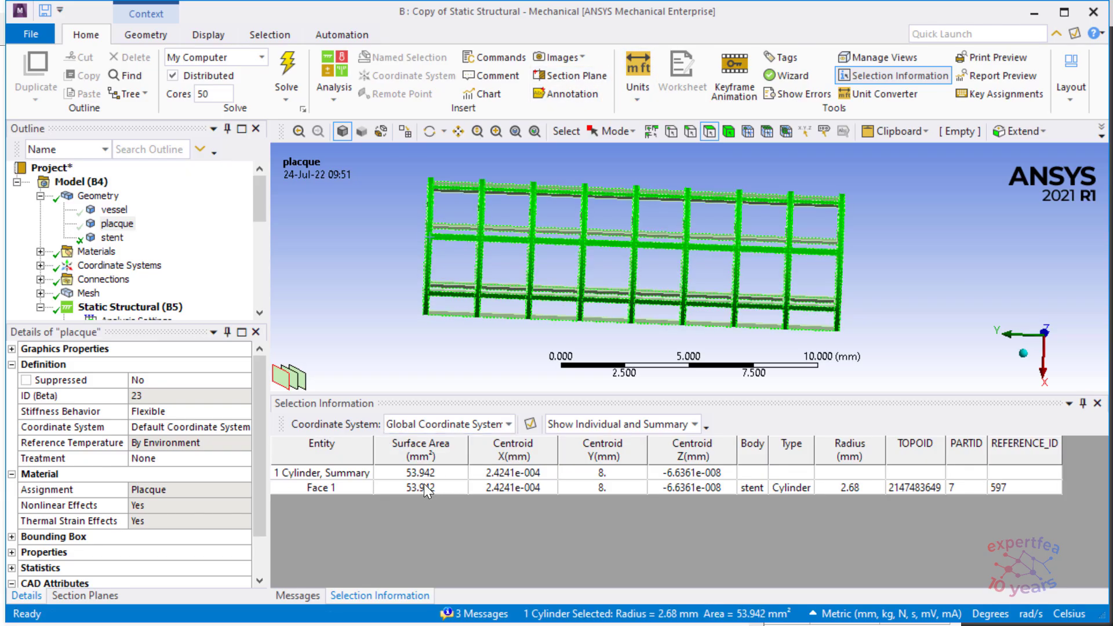
- Switch to the notes and, with the blue pen, write A = 54 mm² over a fraction line below the force
left_click(389, 0)
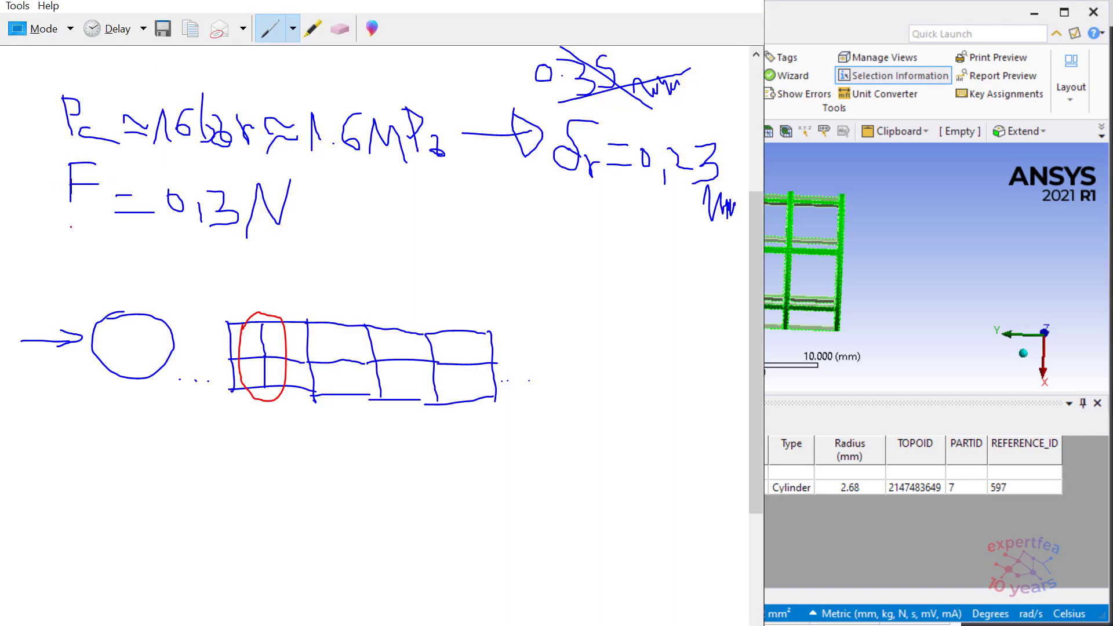
left_click(292, 34)
left_click(284, 70)
left_click_drag(67, 259, 80, 265)
left_click(161, 248)
mouse_move(145, 238)
left_mouse_down()
mouse_move(135, 251)
mouse_move(187, 268)
mouse_move(239, 251)
left_mouse_up()
left_click_drag(139, 265, 241, 282)
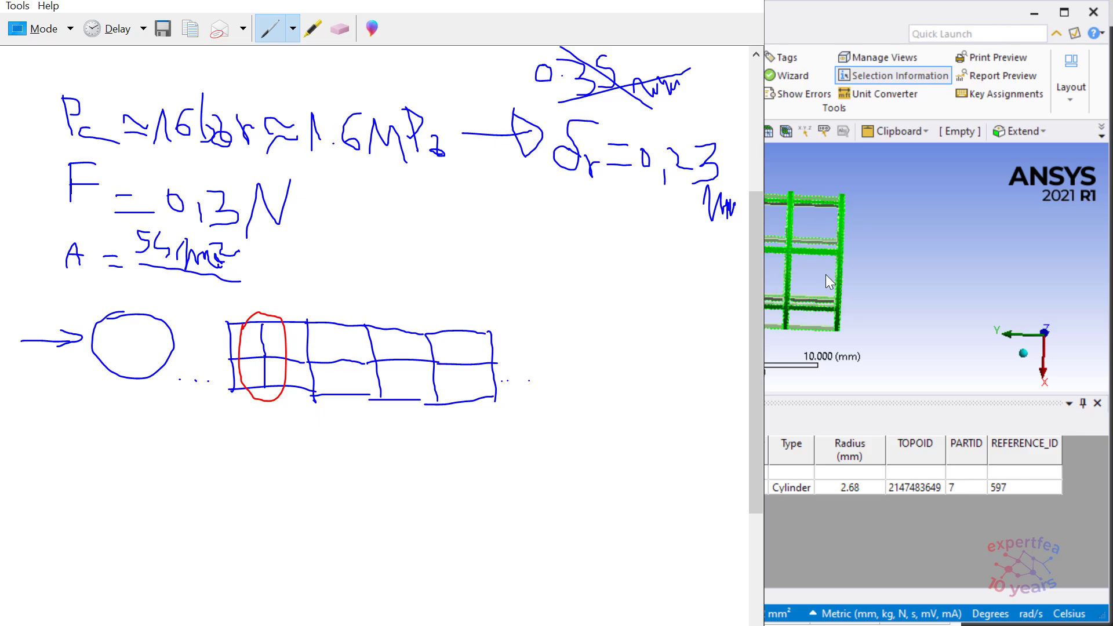
- Write 8,5 as the denominator of the area fraction and add an equals sign
left_click(189, 342)
left_click_drag(134, 280, 189, 297)
left_click(167, 304)
left_click_drag(259, 277, 286, 276)
- Switch to the Calculator and compute 54 ÷ 8.5
key("alt+Tab")
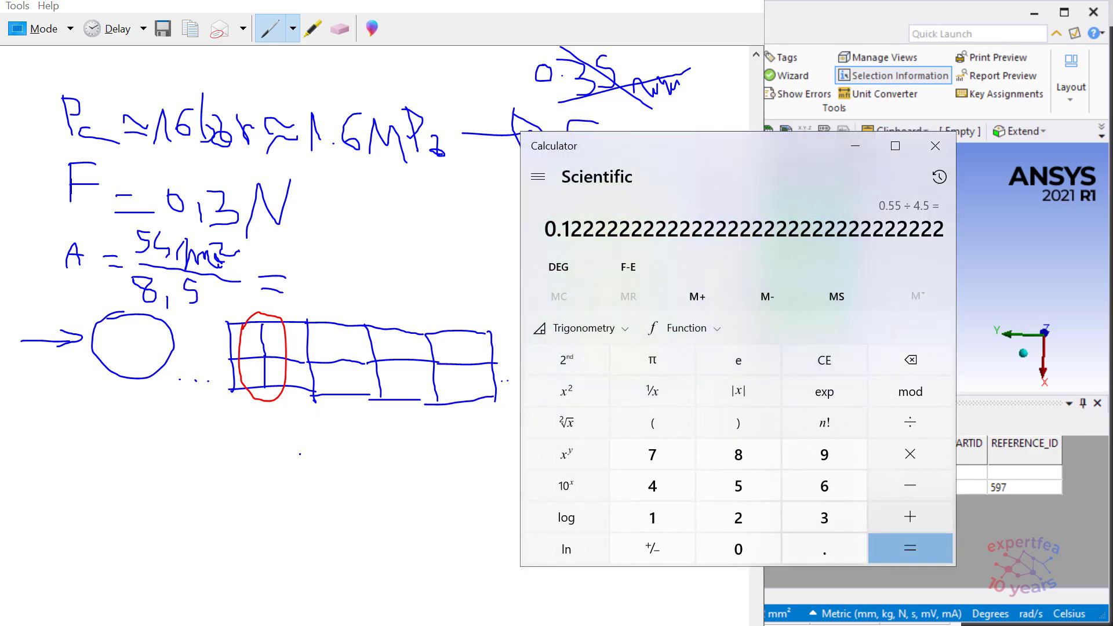
left_click(838, 360)
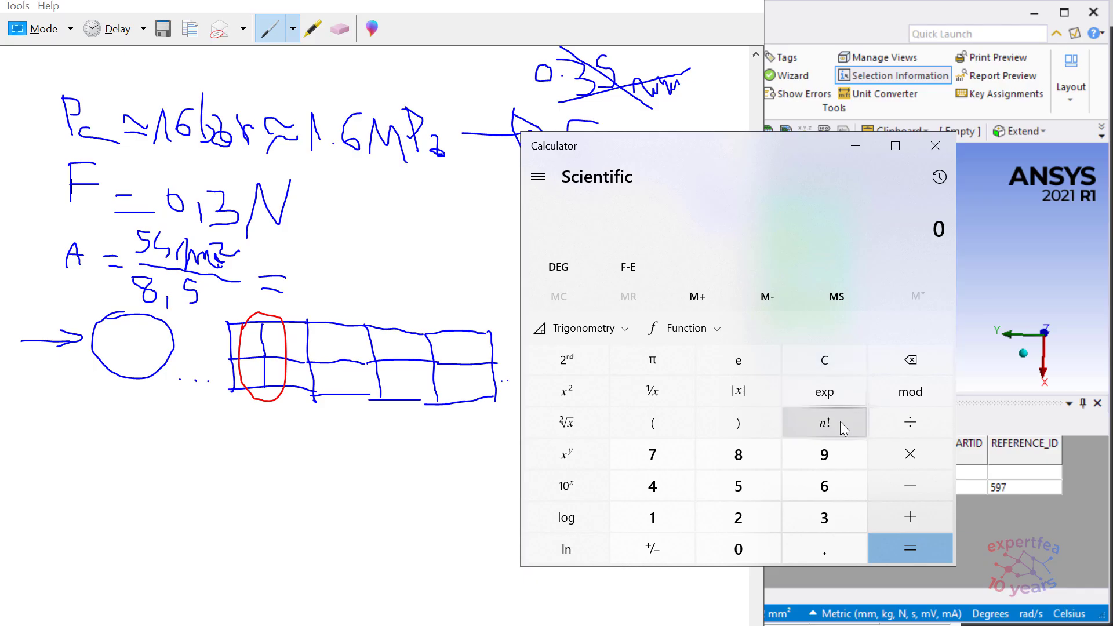
left_click(749, 492)
left_click(665, 496)
left_click(910, 422)
left_click(738, 455)
left_click(824, 549)
left_click(753, 496)
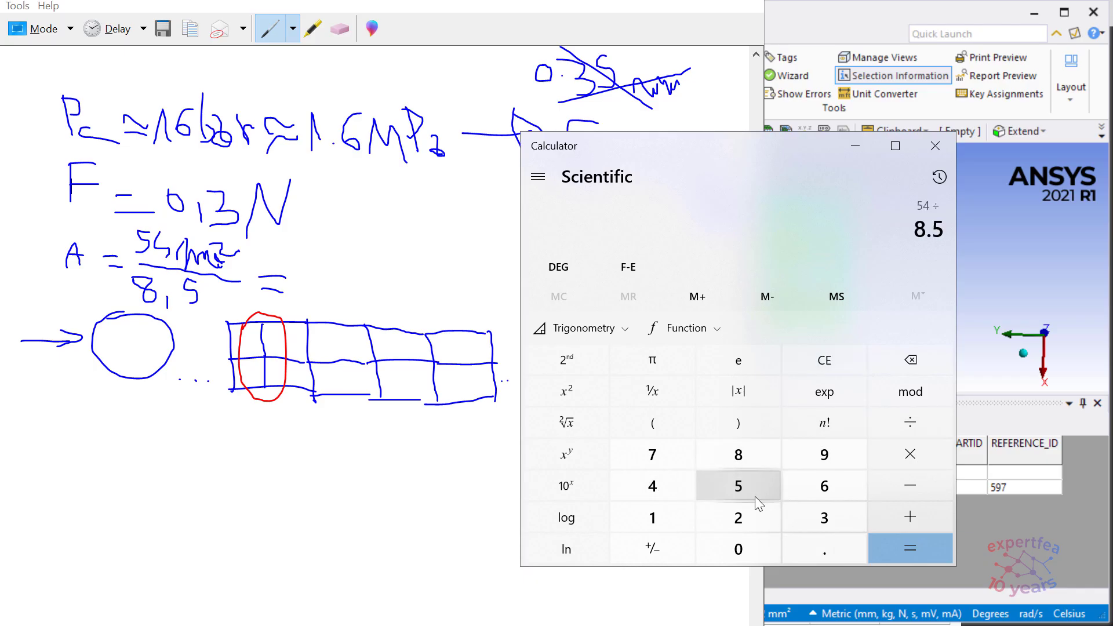
left_click(915, 549)
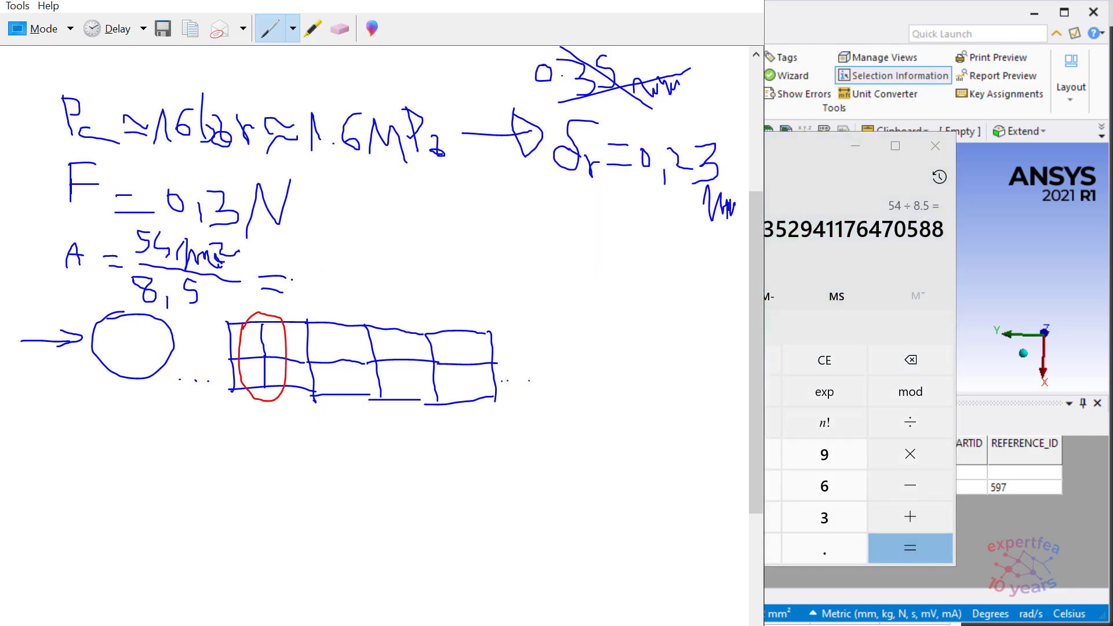
- Write 6,35 as the area result in the notes, brace the force and area together, and begin P =
mouse_move(313, 263)
left_mouse_down()
mouse_move(298, 285)
mouse_move(333, 290)
left_mouse_up()
mouse_move(366, 189)
left_mouse_down()
mouse_move(400, 242)
mouse_move(391, 295)
left_mouse_up()
mouse_move(428, 246)
left_mouse_down()
mouse_move(428, 280)
mouse_move(428, 263)
left_mouse_up()
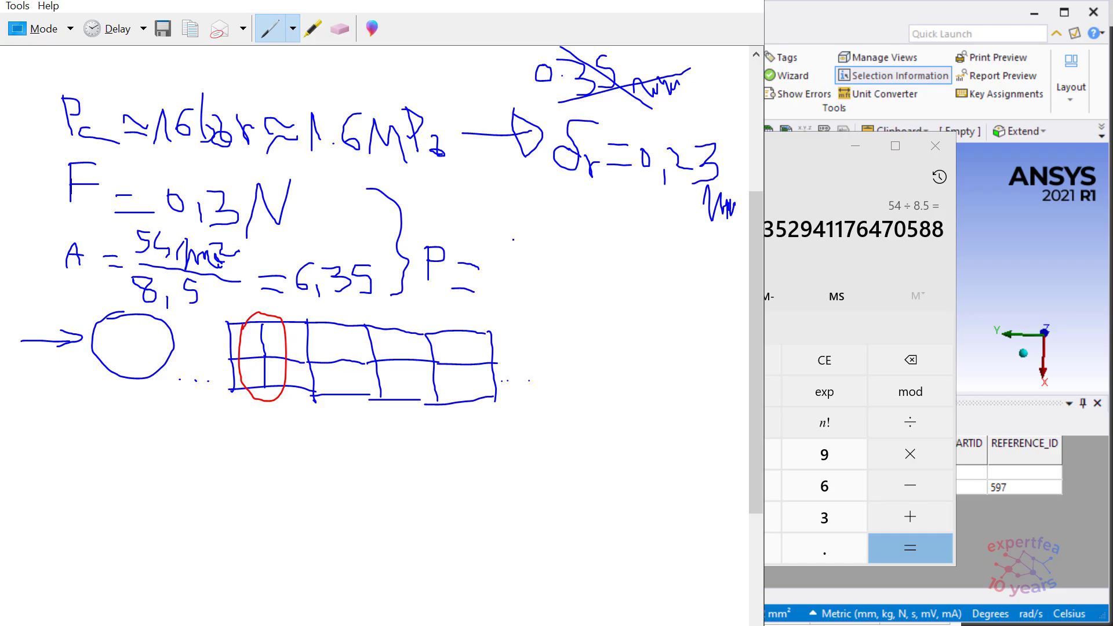
- Write the pressure fraction 0,3 N over 6,35 mm² with an equals sign, and add the mm² unit to the area result
mouse_move(527, 253)
left_mouse_down()
mouse_move(526, 268)
mouse_move(553, 255)
mouse_move(544, 265)
mouse_move(582, 240)
left_mouse_up()
left_click_drag(504, 275, 588, 275)
mouse_move(511, 284)
left_mouse_down()
mouse_move(497, 303)
mouse_move(524, 326)
mouse_move(575, 299)
mouse_move(573, 320)
left_mouse_up()
left_click_drag(375, 273, 396, 294)
mouse_move(590, 331)
left_mouse_down()
mouse_move(613, 307)
mouse_move(631, 347)
left_mouse_up()
left_click_drag(627, 297, 637, 313)
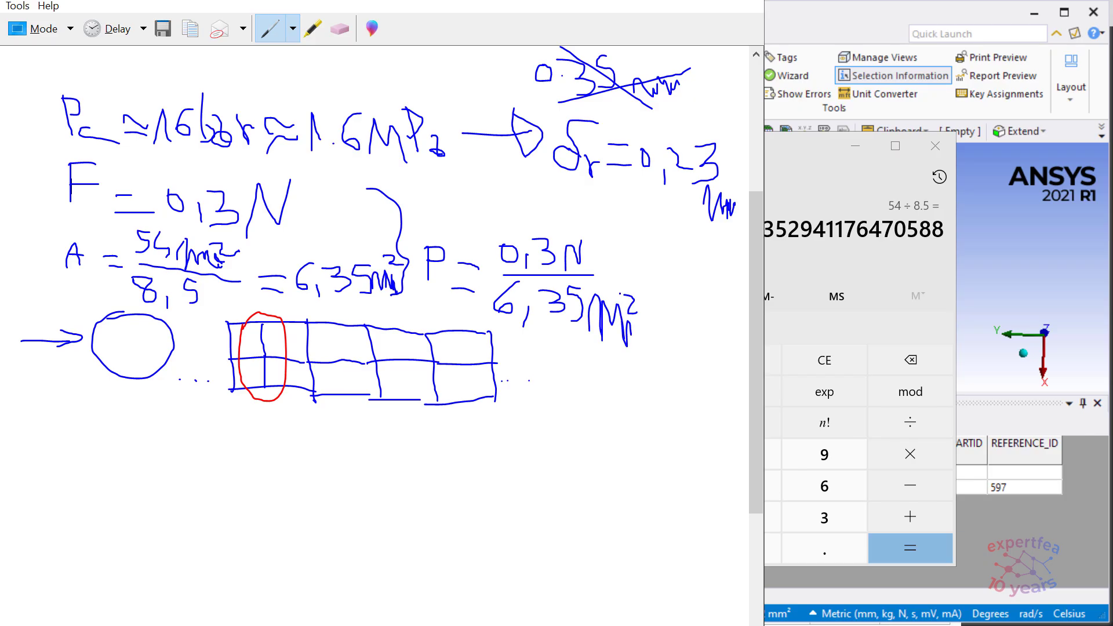
left_click_drag(590, 276, 639, 282)
- Compute 0.3 ÷ 6.35 in the Calculator, moving its window off the pressure fraction
left_click(810, 182)
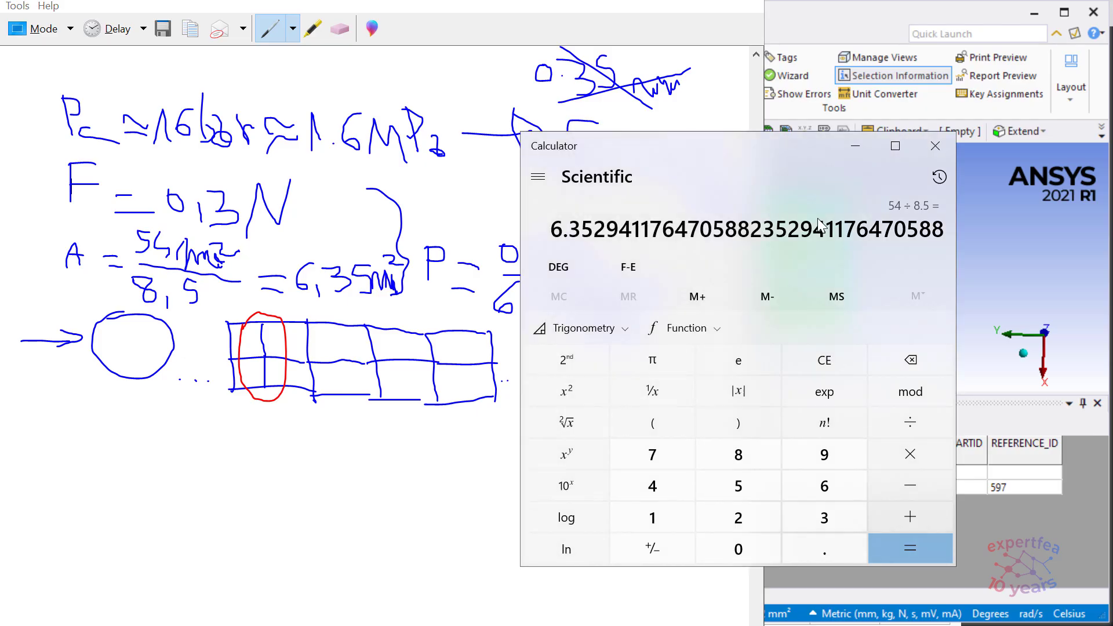
left_click(825, 360)
left_click(803, 549)
left_click(813, 518)
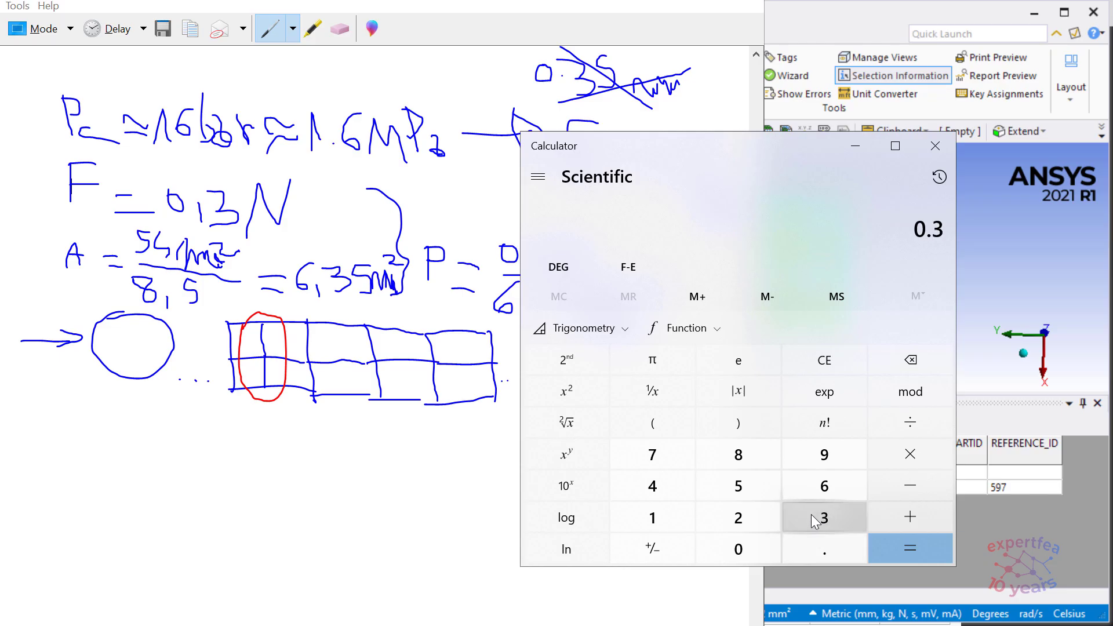
left_click_drag(714, 163, 852, 160)
left_click(1034, 424)
left_click(962, 490)
left_click(961, 551)
left_click(959, 517)
left_click(879, 487)
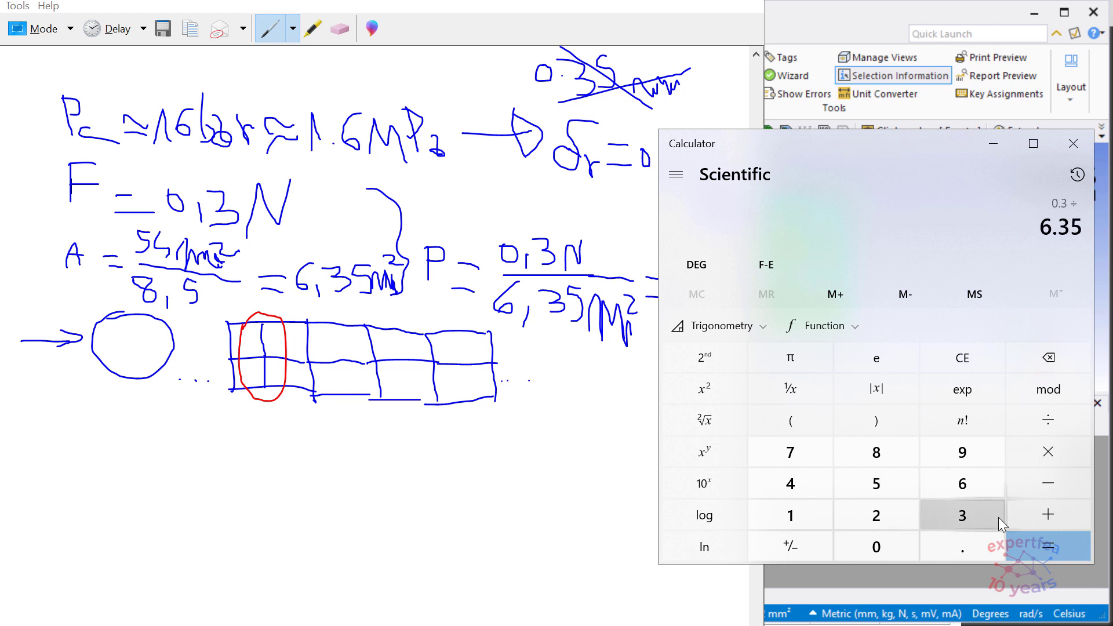
left_click(1049, 552)
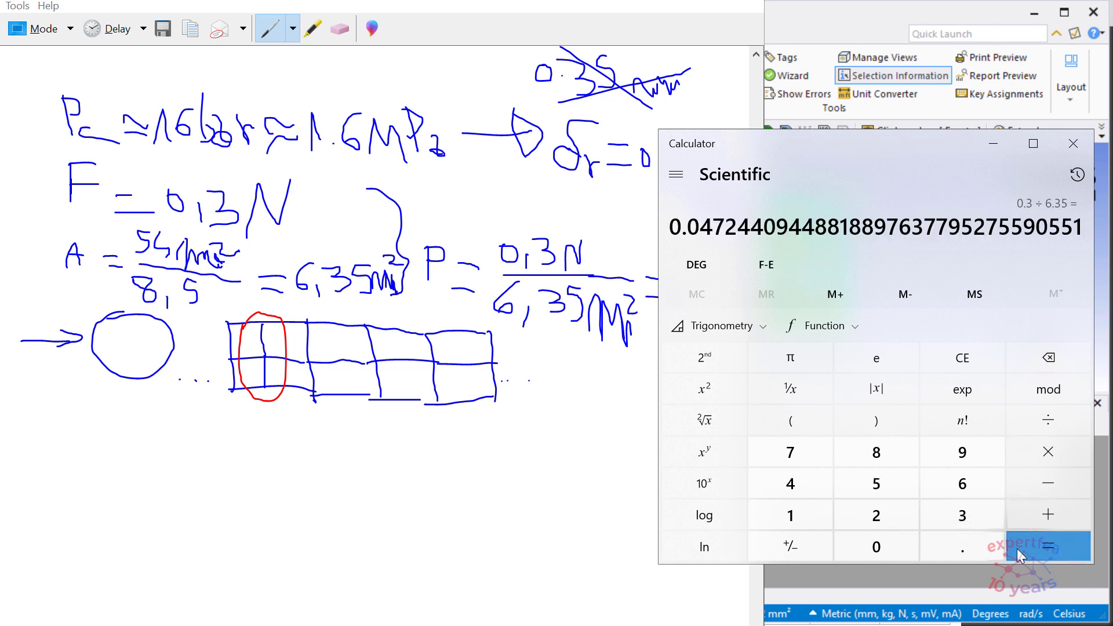
- Write the pressure result in MPa in the notes, circle it with an arrow to the 1.6 MPa note, and return to ANSYS Mechanical
left_click(478, 14)
mouse_move(683, 286)
left_mouse_down()
mouse_move(691, 303)
mouse_move(695, 282)
mouse_move(723, 287)
left_mouse_up()
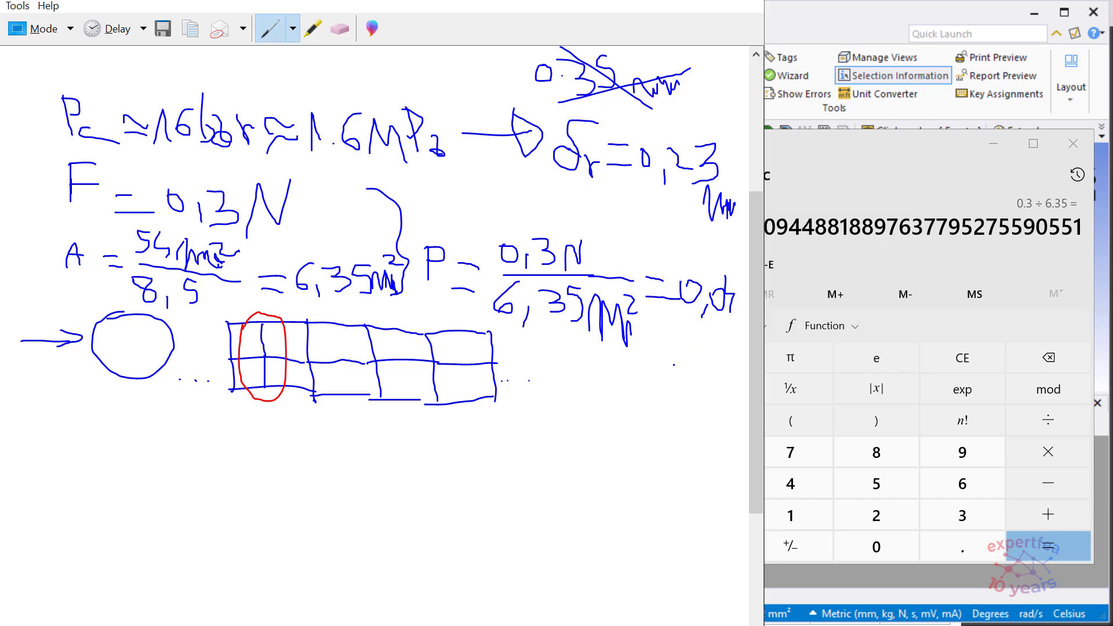
mouse_move(672, 363)
left_mouse_down()
mouse_move(686, 353)
mouse_move(719, 365)
mouse_move(718, 346)
mouse_move(735, 372)
mouse_move(726, 382)
left_mouse_up()
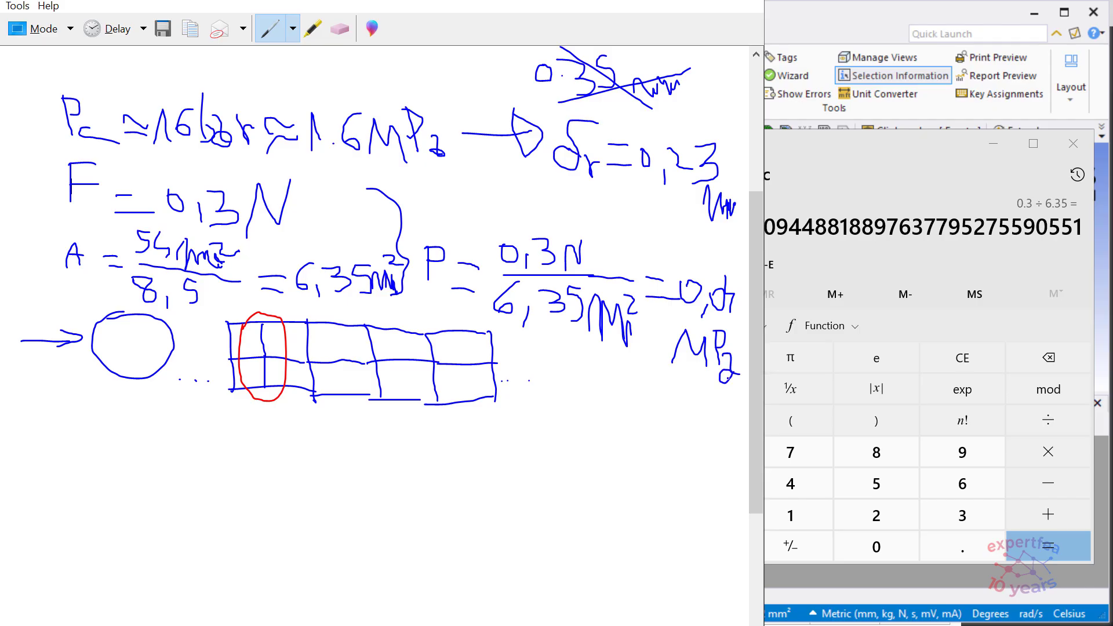
mouse_move(666, 266)
left_mouse_down()
mouse_move(644, 296)
mouse_move(737, 313)
mouse_move(463, 191)
mouse_move(405, 180)
mouse_move(468, 175)
left_mouse_up()
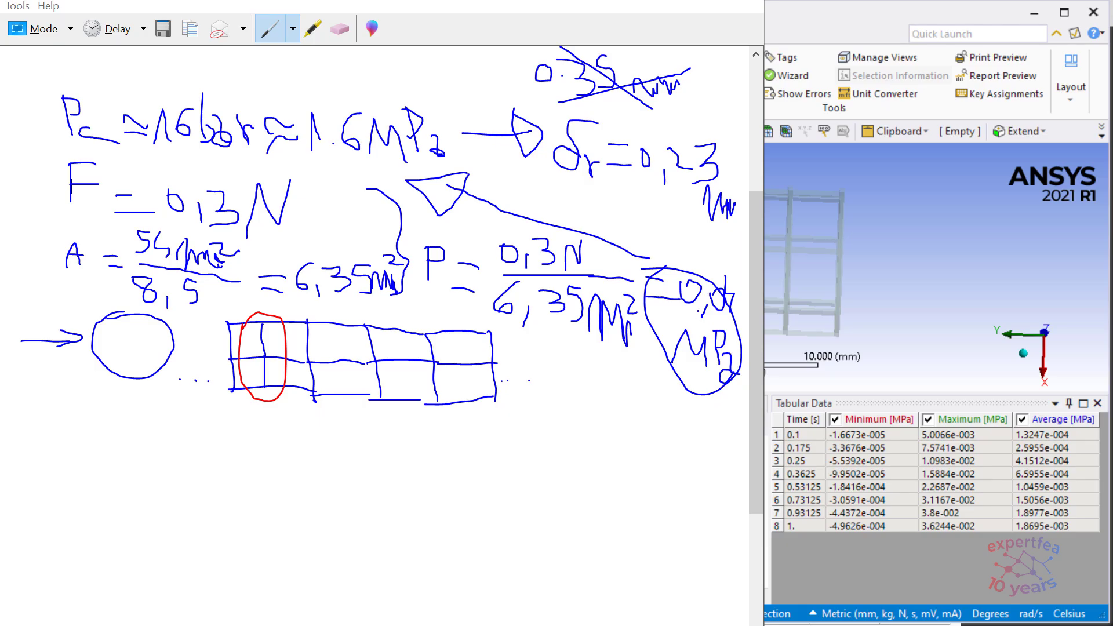
left_click(832, 24)
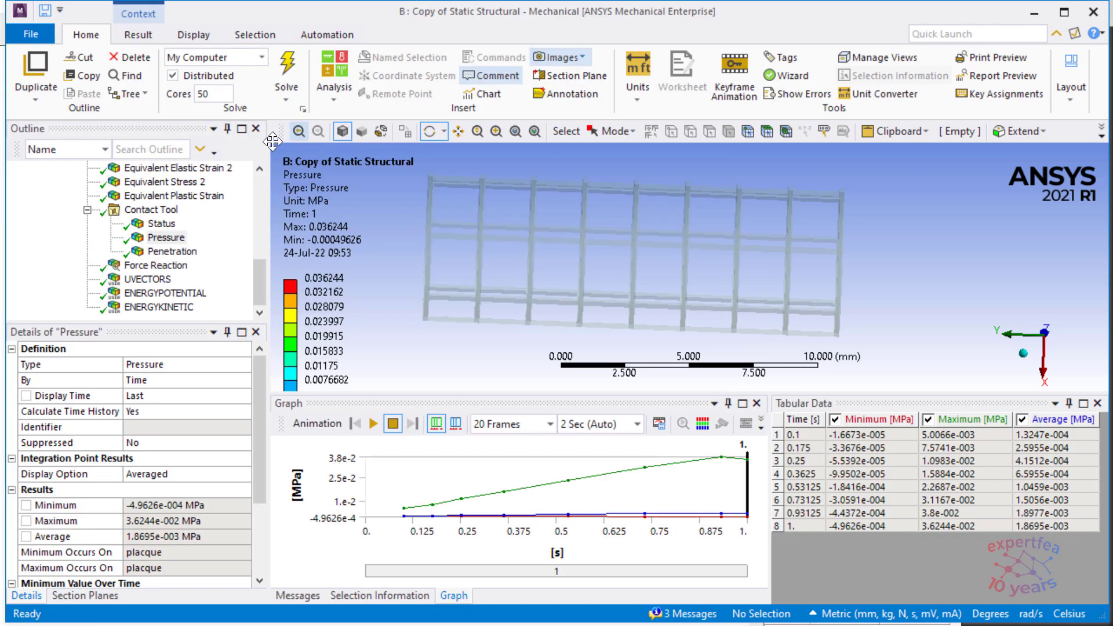
- Select the Contact Tool's Pressure result and show all hidden bodies so the contour on the plaque ring is displayed around the stent
left_click(162, 238)
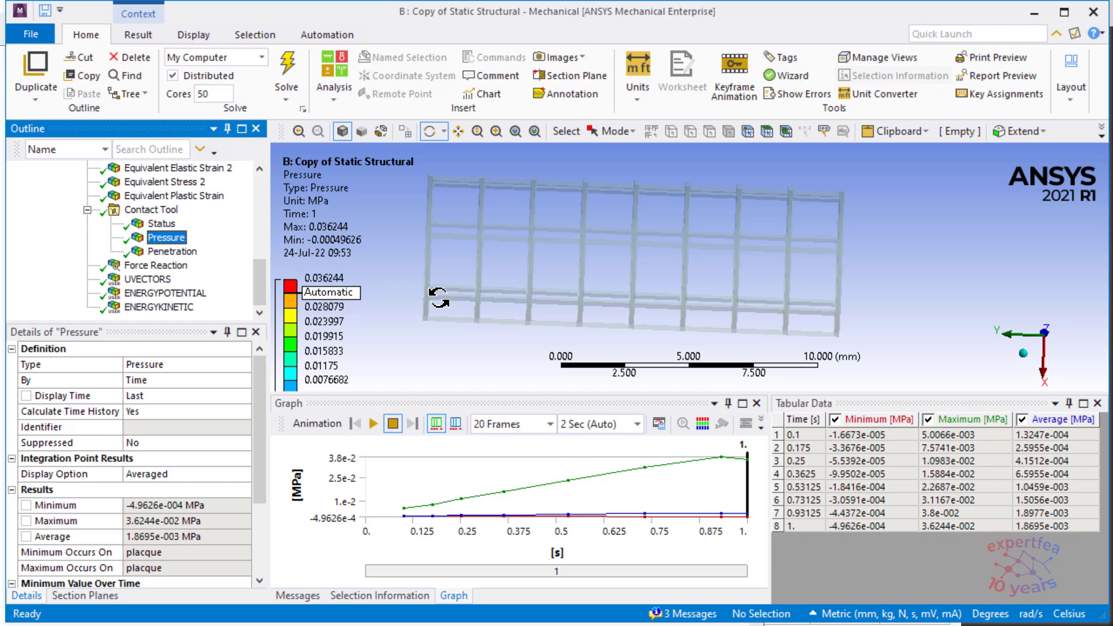
right_click(580, 248)
left_click(674, 308)
left_click_drag(672, 313, 835, 277)
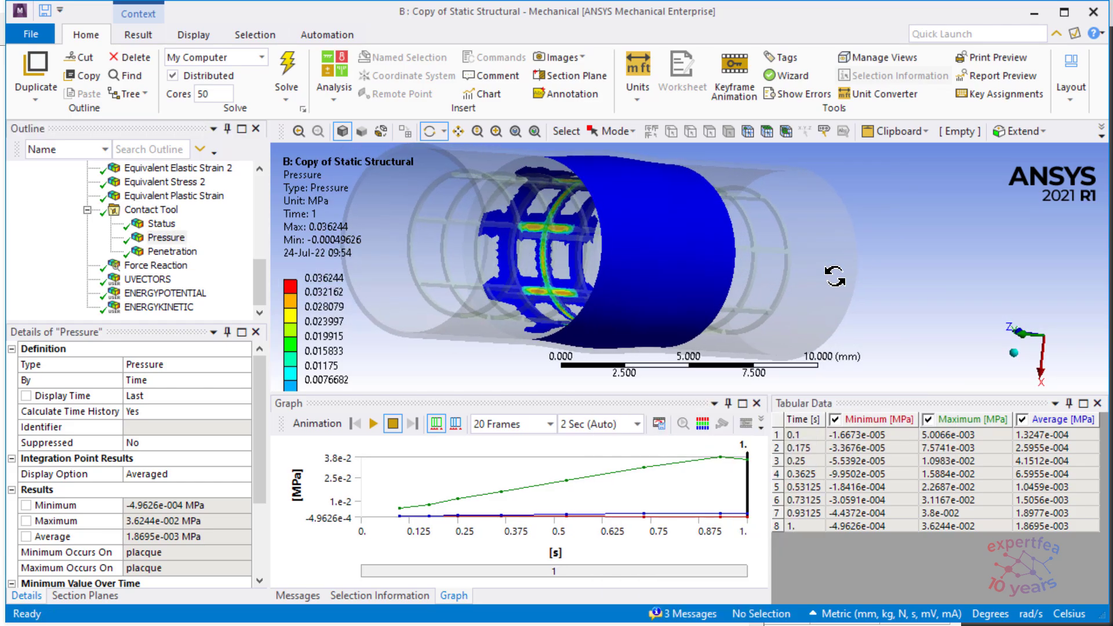
- Examine the contact pressure bands on the plaque ring's inner surface, and switch to the pressures, diameters, lengths.PNG image
scroll(580, 264, "up", 3)
left_click_drag(527, 267, 776, 260)
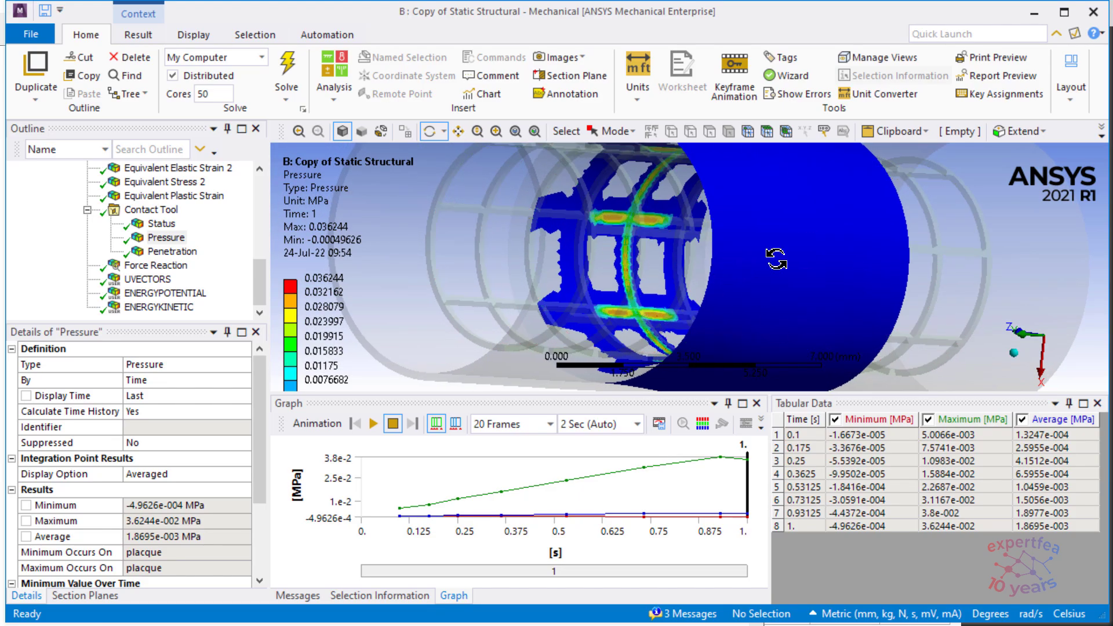
scroll(647, 232, "down", 2)
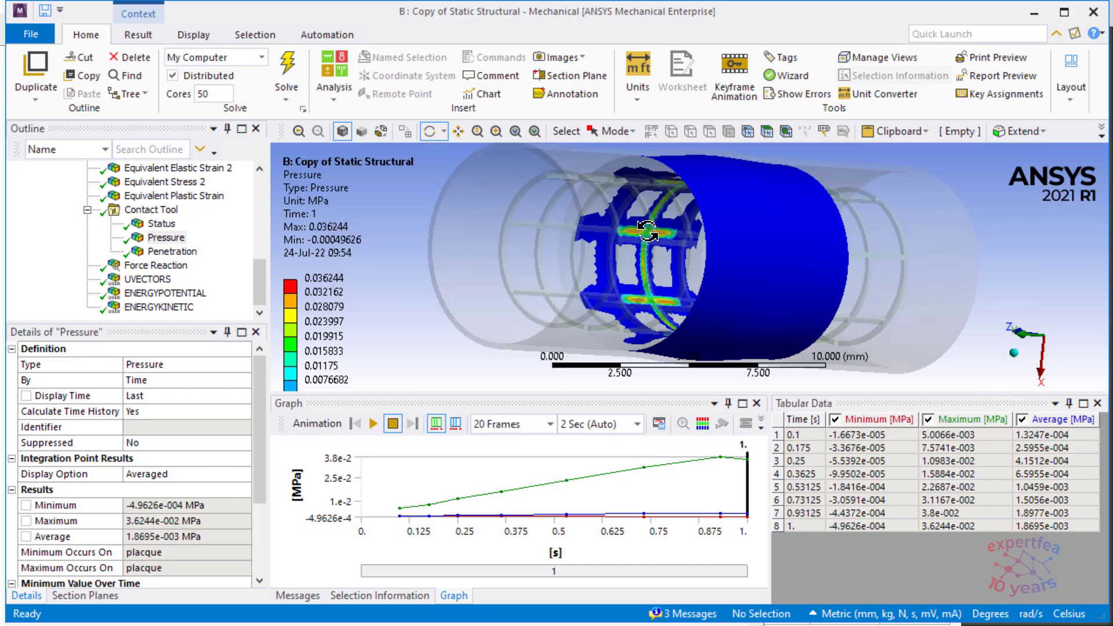
scroll(647, 232, "up", 1)
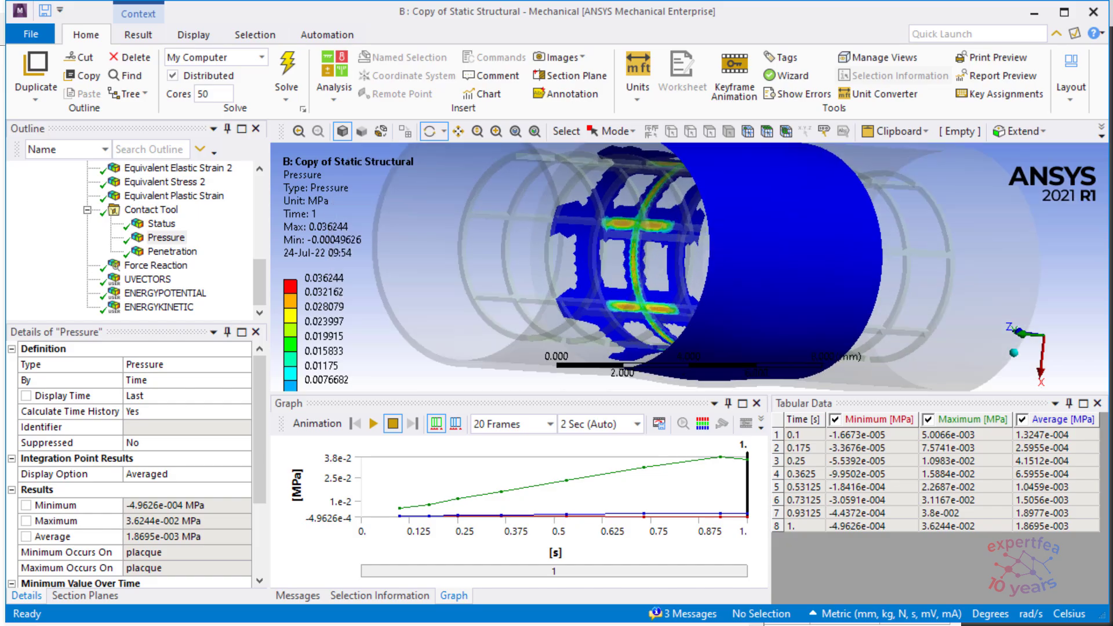
key("alt+Tab")
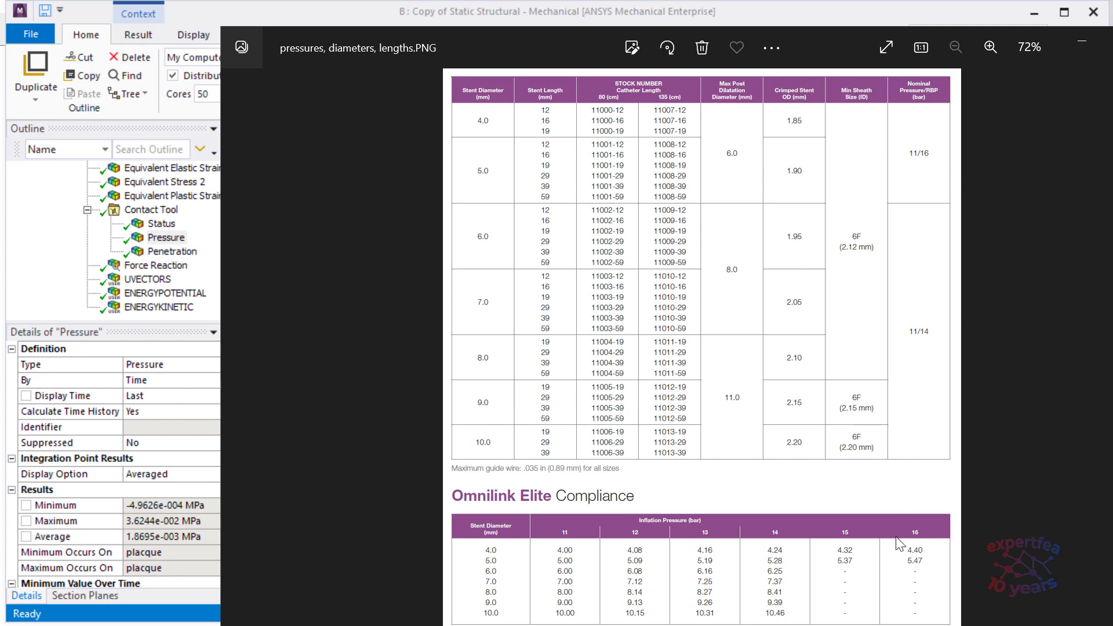